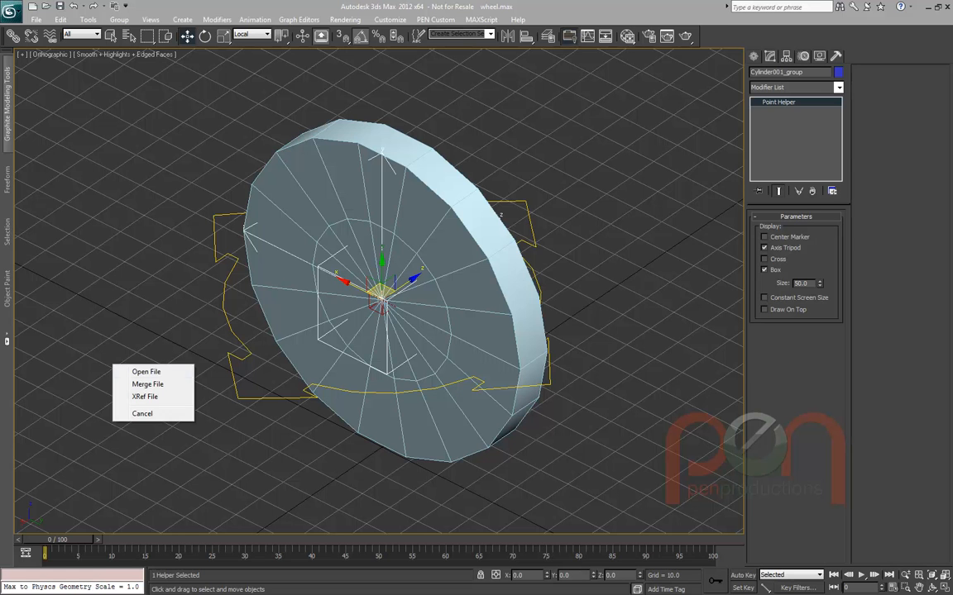
# Open mechanicalrigging_gears_002.max without saving the current scene, adopting the file's gamma and LUT settings
pyautogui.click(148, 371)
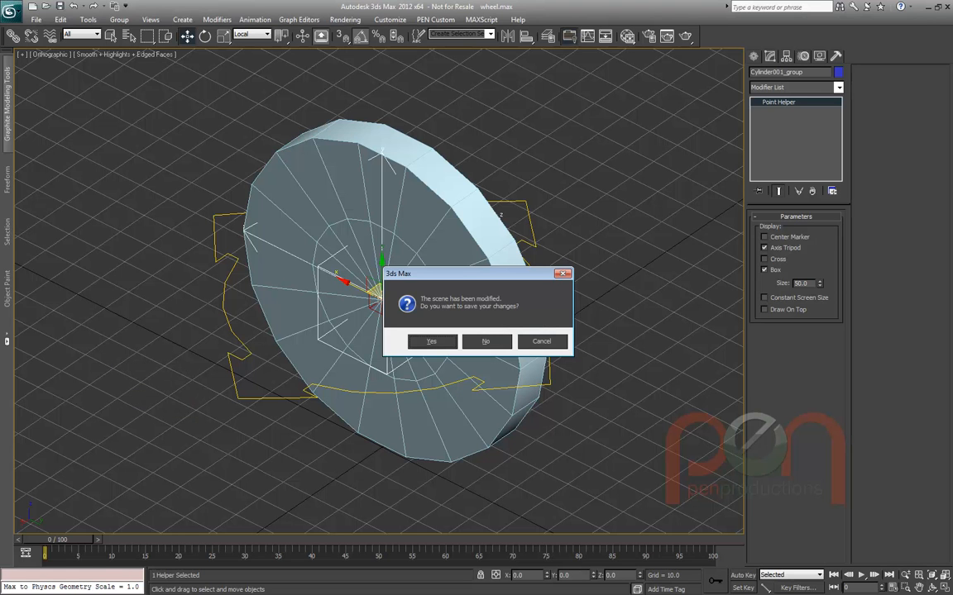
pyautogui.press('n')
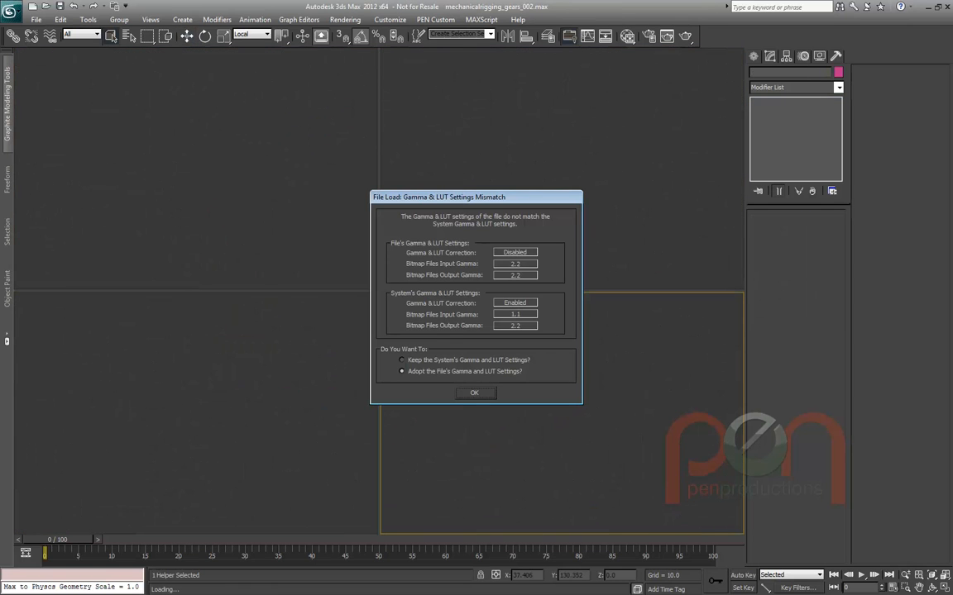
pyautogui.press('Return')
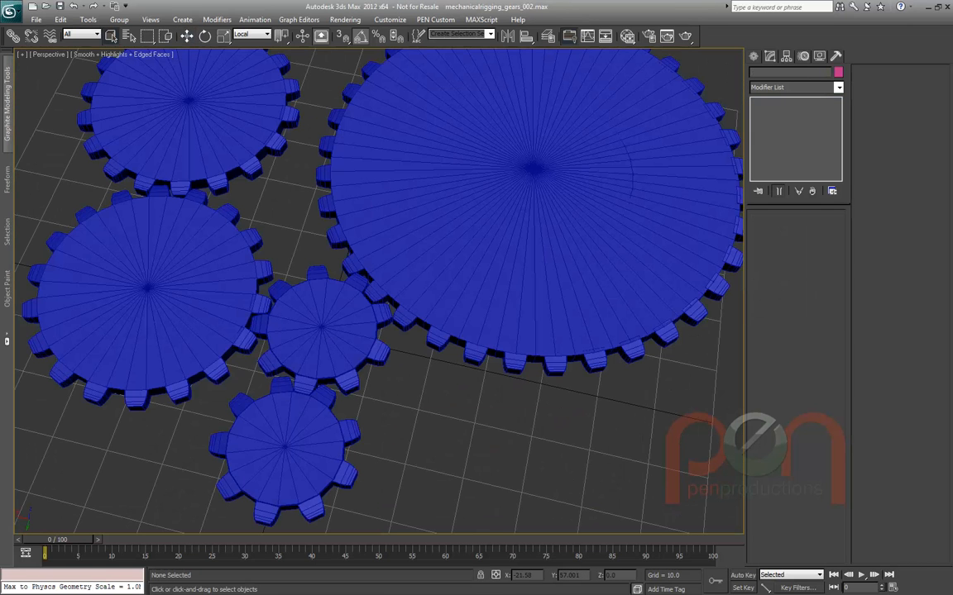
# Select the small middle gear and try rotating it about its axis
pyautogui.scroll(-3, 420, 304)
pyautogui.moveTo(421, 305); pyautogui.dragTo(411, 333, button='middle')
pyautogui.keyDown('alt'); pyautogui.moveTo(411, 333); pyautogui.dragTo(364, 349, button='middle'); pyautogui.keyUp('alt')
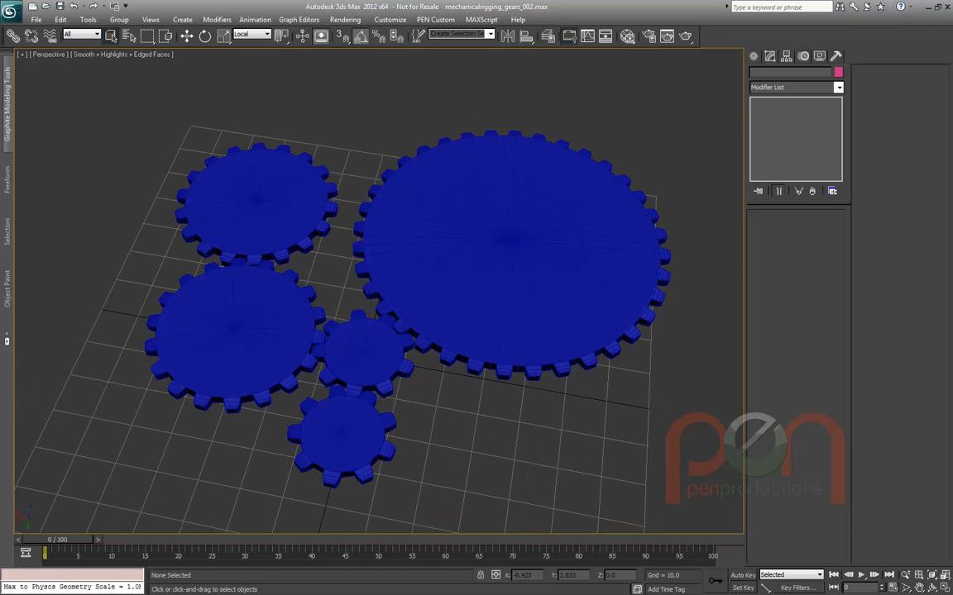
pyautogui.click(363, 351)
pyautogui.press('e')
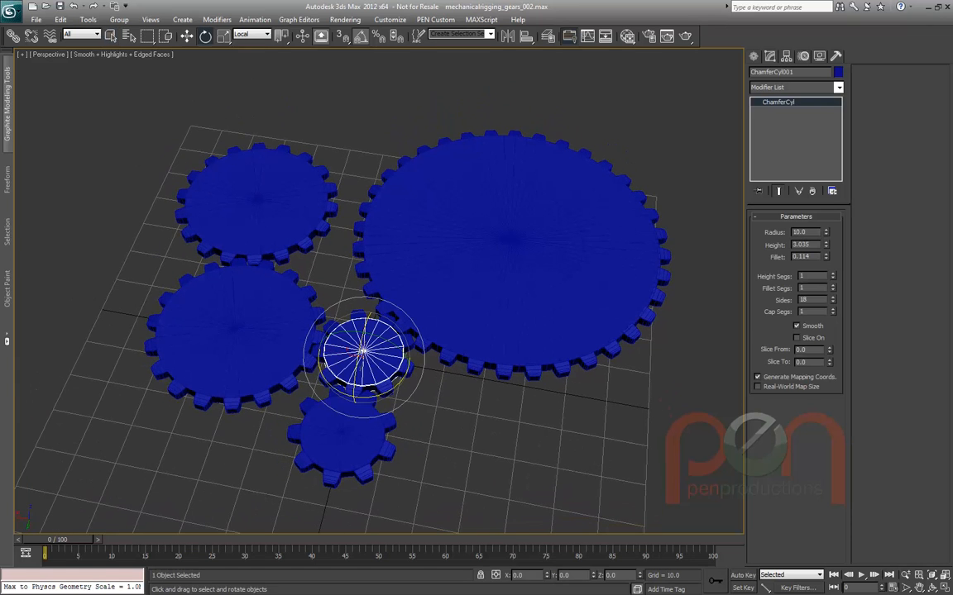
pyautogui.moveTo(395, 383)
pyautogui.mouseDown()
pyautogui.moveTo(391, 390)
pyautogui.moveTo(411, 365)
pyautogui.moveTo(392, 389)
pyautogui.mouseUp()
pyautogui.rightClick(392, 389)
pyautogui.keyDown('alt'); pyautogui.moveTo(355, 331); pyautogui.dragTo(361, 395, button='middle'); pyautogui.keyUp('alt')
pyautogui.moveTo(362, 354); pyautogui.dragTo(334, 382, button='middle')
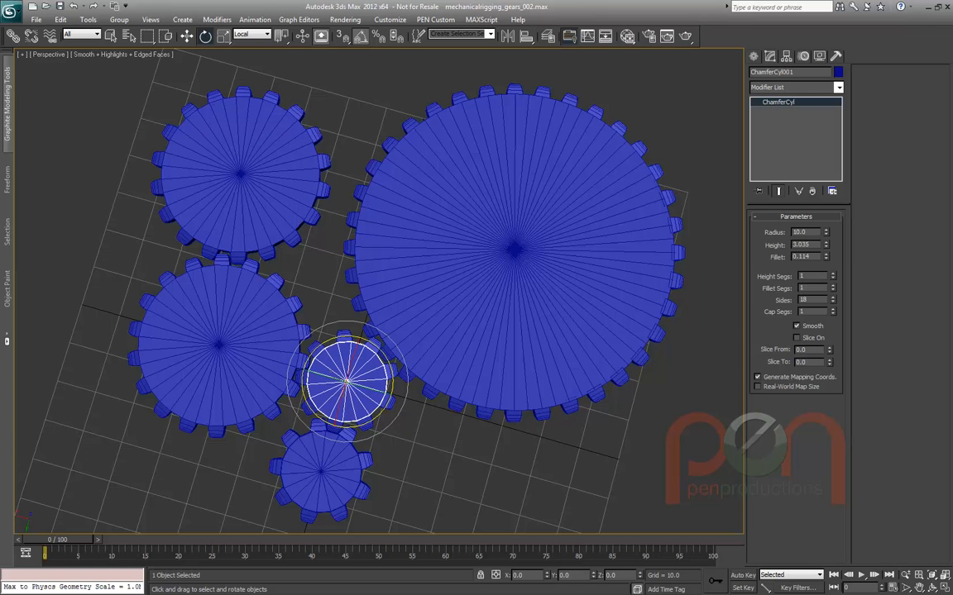
# Examine up close how the small middle gear's teeth mesh with the neighbouring large gear
pyautogui.scroll(4, 374, 366)
pyautogui.moveTo(373, 366); pyautogui.dragTo(347, 373, button='middle')
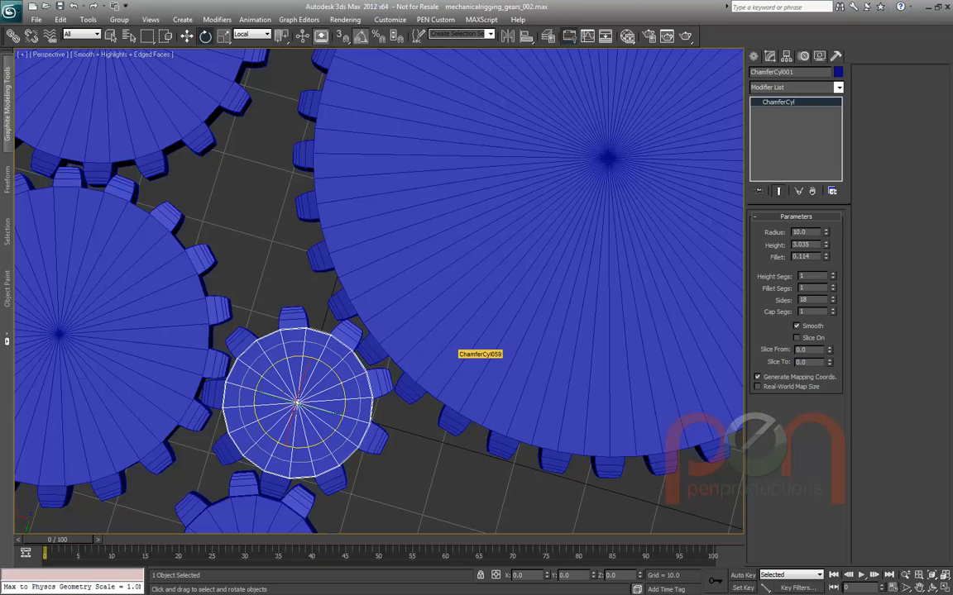
pyautogui.moveTo(458, 338); pyautogui.dragTo(555, 240, button='middle')
pyautogui.scroll(3, 506, 254)
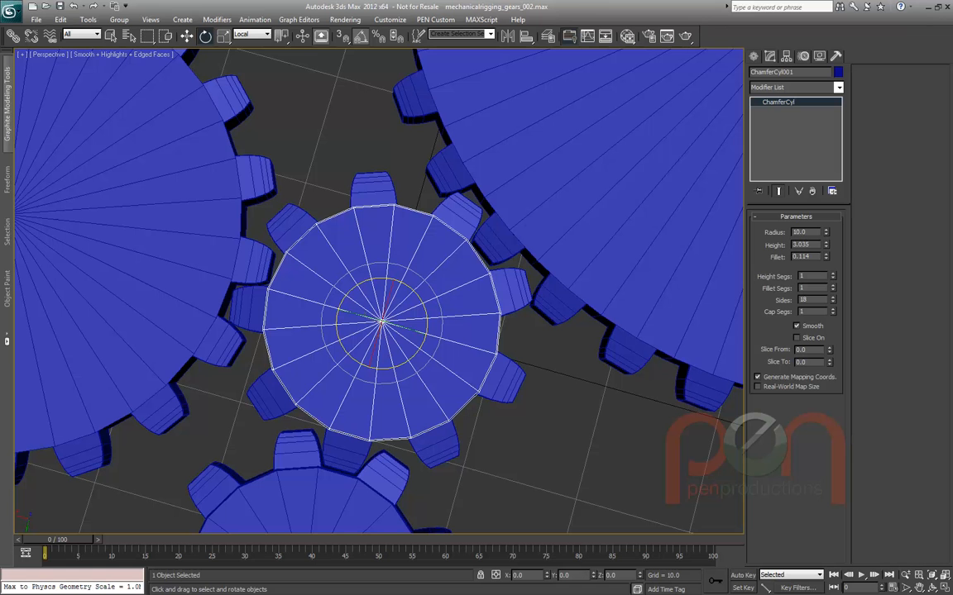
pyautogui.moveTo(382, 321); pyautogui.dragTo(247, 368, button='middle')
pyautogui.scroll(3, 378, 292)
pyautogui.moveTo(378, 291); pyautogui.dragTo(373, 306, button='middle')
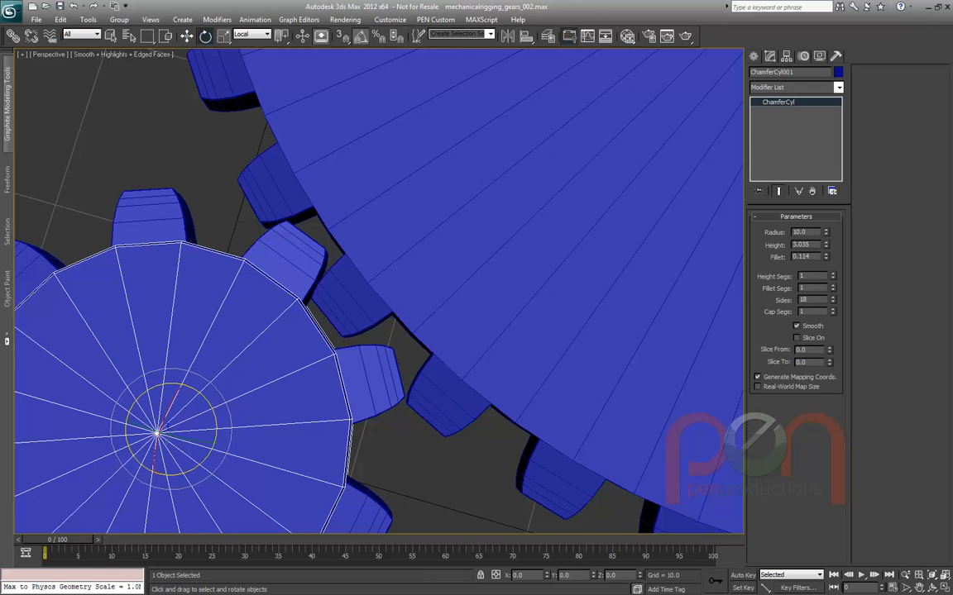
pyautogui.moveTo(372, 352); pyautogui.dragTo(451, 341, button='middle')
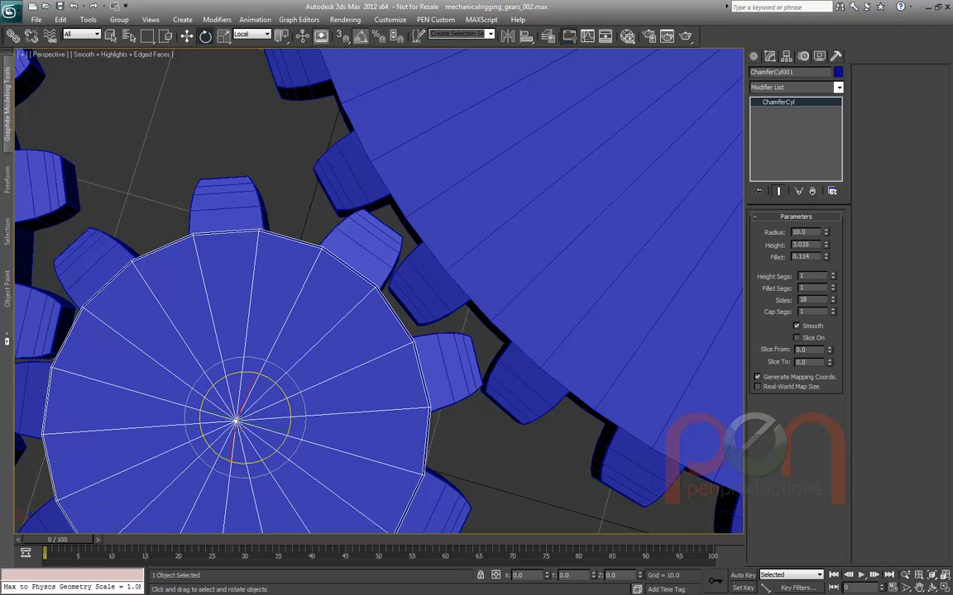
# Rotate the small gear back and forth to test how its teeth engage the large gear
pyautogui.moveTo(289, 405); pyautogui.dragTo(295, 420)
pyautogui.moveTo(287, 413); pyautogui.dragTo(276, 369)
pyautogui.scroll(-3, 402, 150)
pyautogui.scroll(-5, 379, 290)
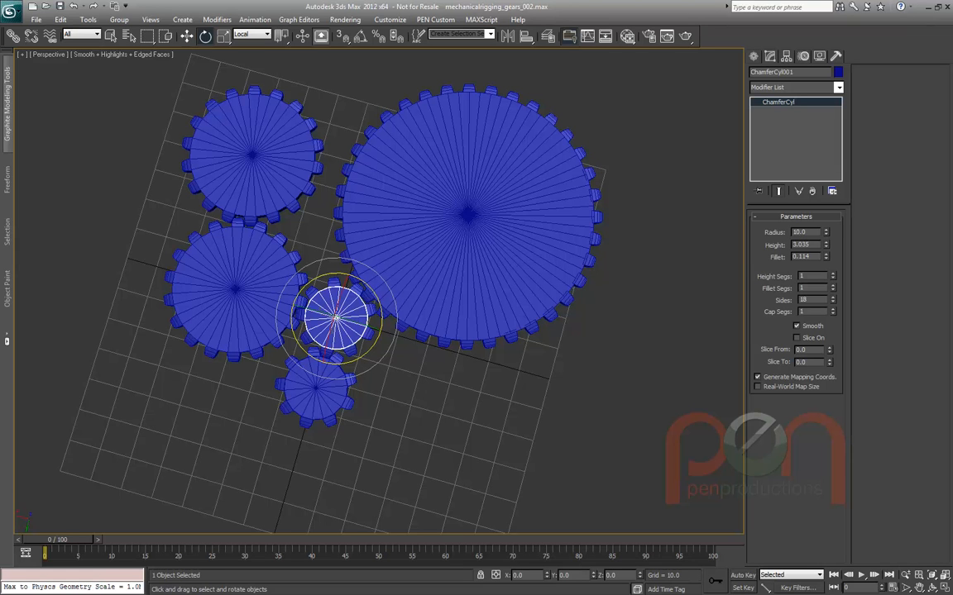
pyautogui.scroll(5, 378, 293)
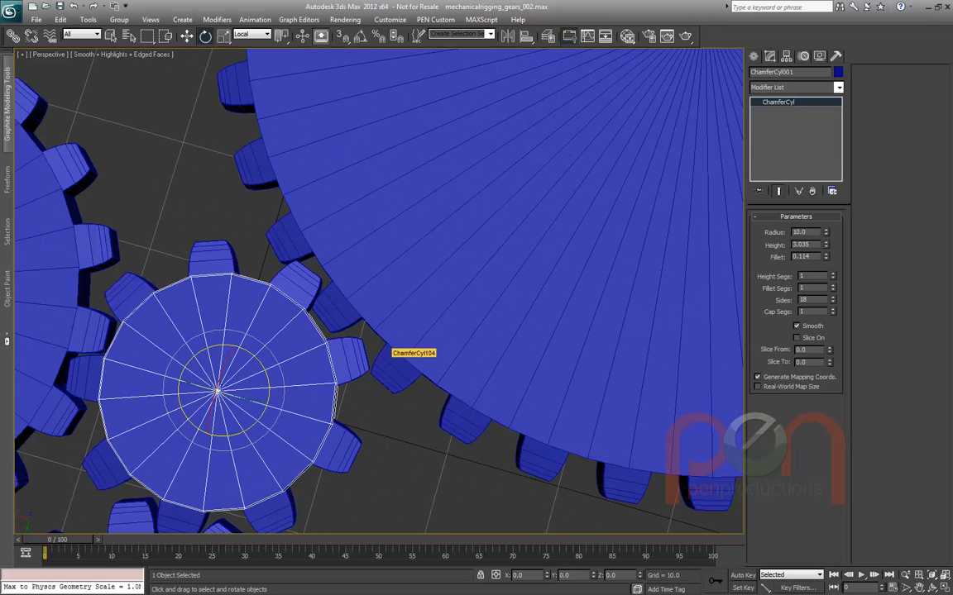
pyautogui.moveTo(348, 305)
pyautogui.mouseDown(button='middle')
pyautogui.moveTo(399, 292)
pyautogui.moveTo(366, 290)
pyautogui.moveTo(334, 307)
pyautogui.mouseUp(button='middle')
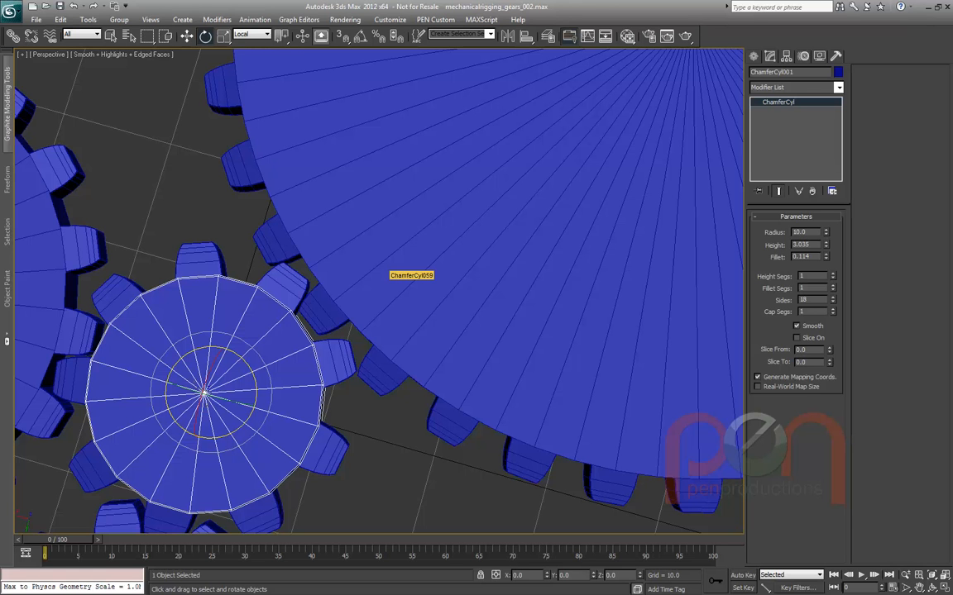
# Select the large gear and check its tooth count attribute and the teeth where it meets the small gear
pyautogui.scroll(-4, 350, 379)
pyautogui.moveTo(350, 379); pyautogui.dragTo(258, 427, button='middle')
pyautogui.click(329, 331)
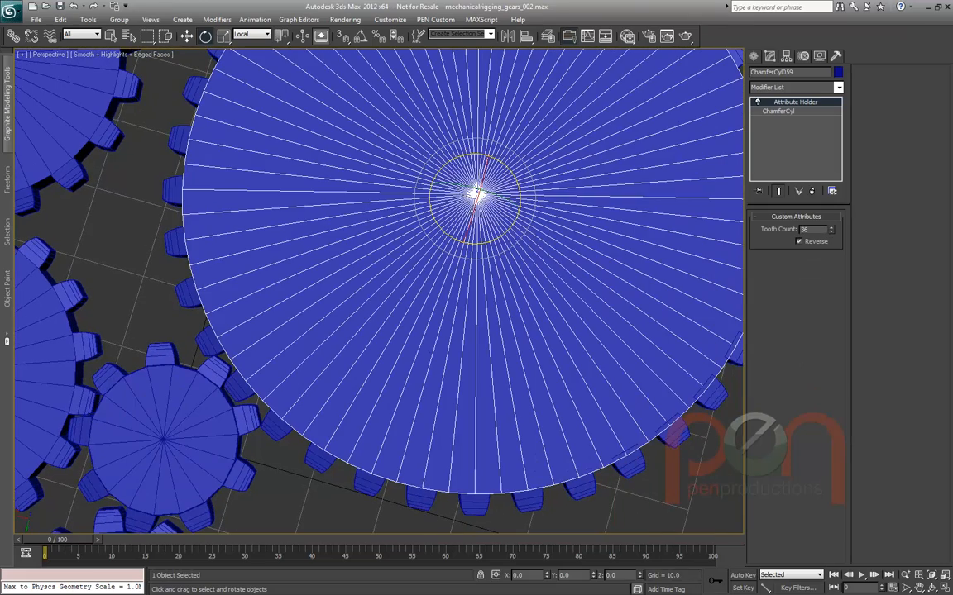
pyautogui.moveTo(477, 192); pyautogui.dragTo(552, 172, button='middle')
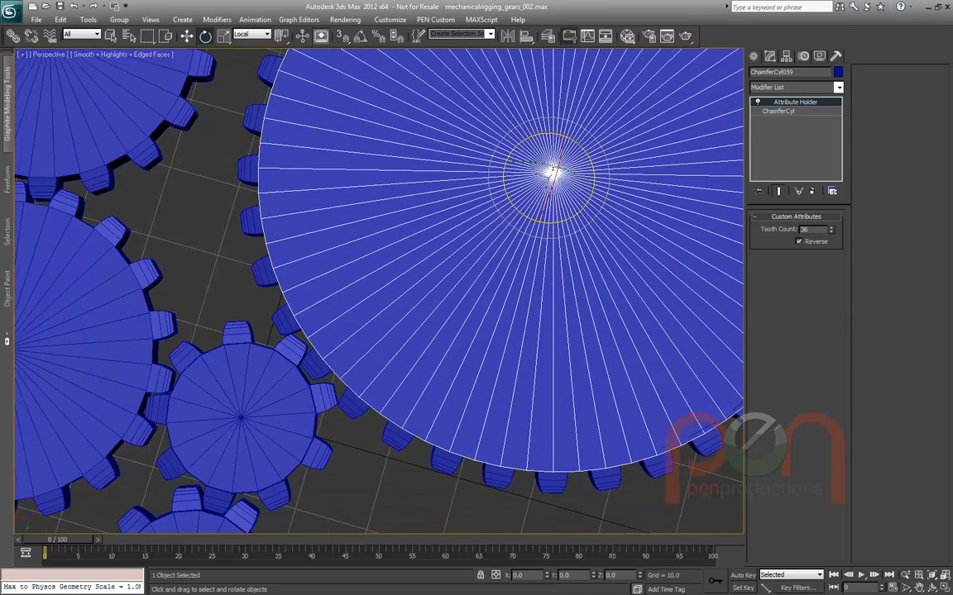
pyautogui.scroll(10, 260, 386)
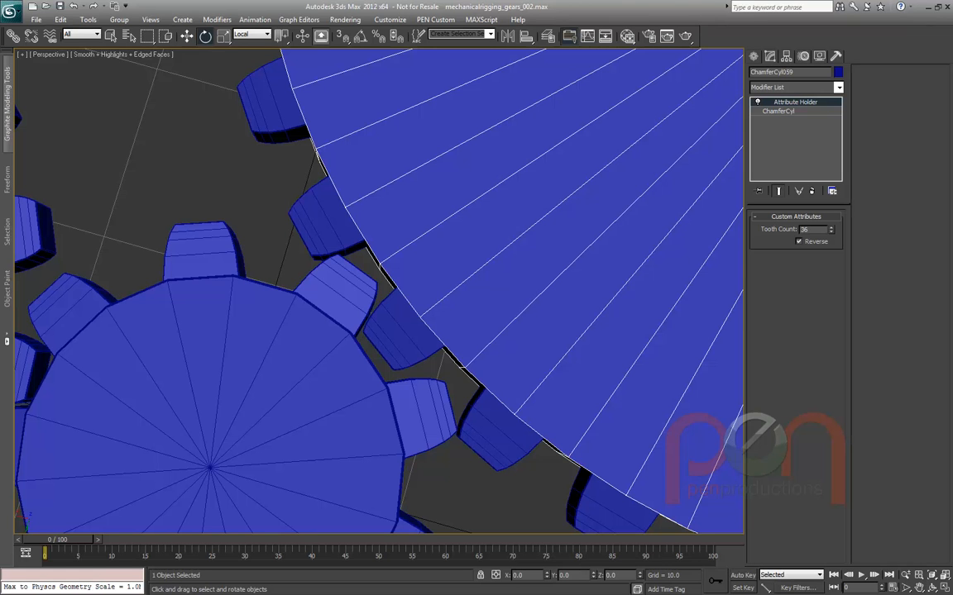
# Try a slight rotation of the small gear against the large gear's teeth and undo it
pyautogui.click(236, 380)
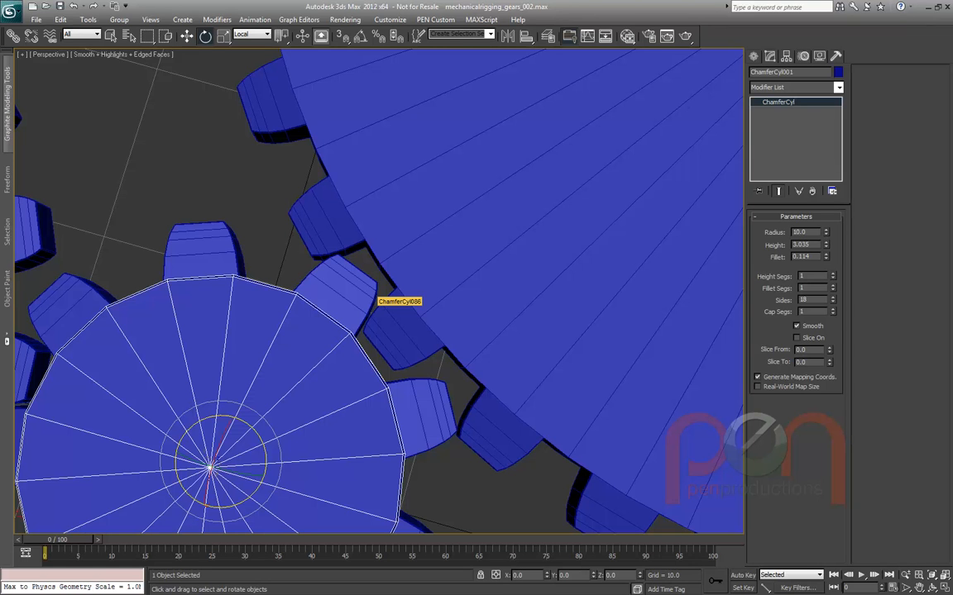
pyautogui.moveTo(263, 476); pyautogui.dragTo(271, 457)
pyautogui.hotkey('ctrl', 'z')
pyautogui.scroll(-10, 233, 420)
pyautogui.moveTo(227, 432); pyautogui.dragTo(262, 418, button='middle')
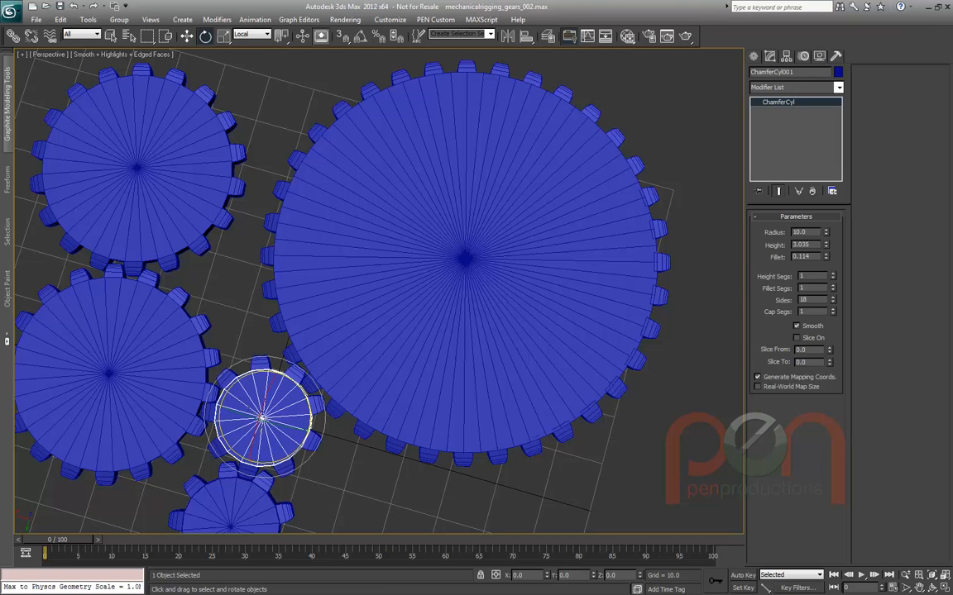
pyautogui.moveTo(378, 290); pyautogui.dragTo(375, 258, button='middle')
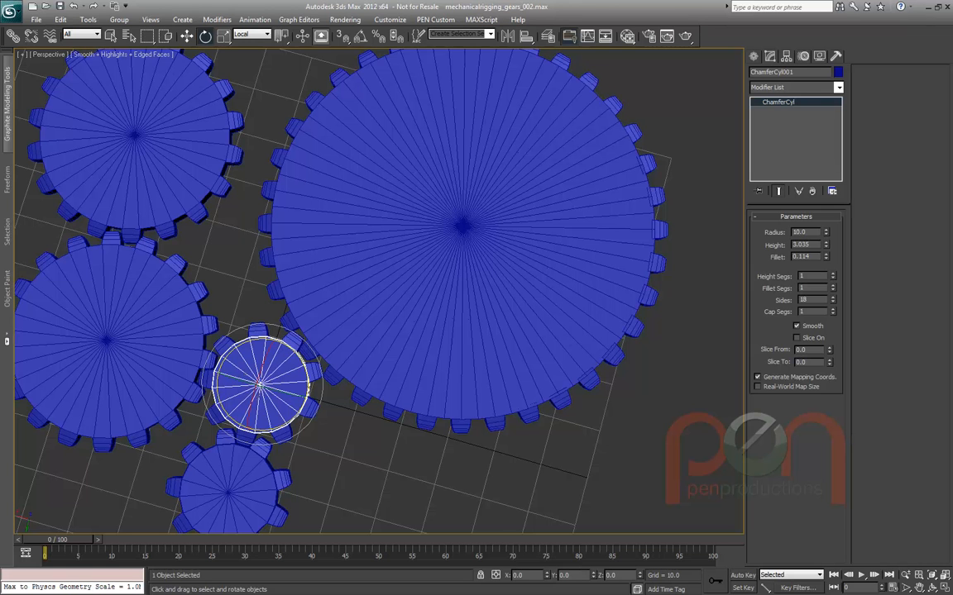
# Select the small gear's tooth nearest the large gear and inspect it together with its instanced teeth
pyautogui.click(332, 376)
pyautogui.moveTo(332, 376); pyautogui.dragTo(351, 385, button='middle')
pyautogui.click(312, 346)
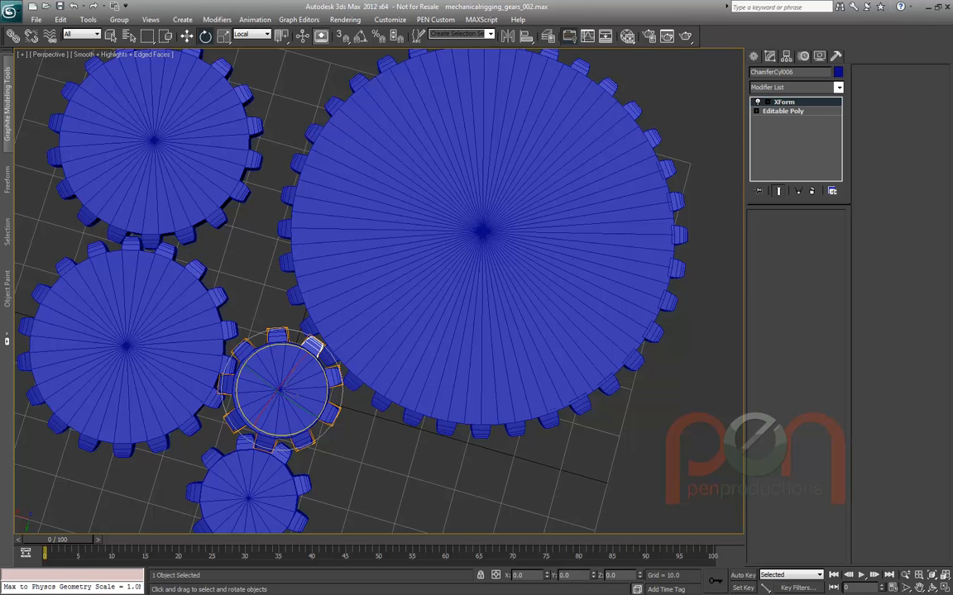
pyautogui.moveTo(312, 346); pyautogui.dragTo(335, 261, button='middle')
pyautogui.scroll(3, 406, 287)
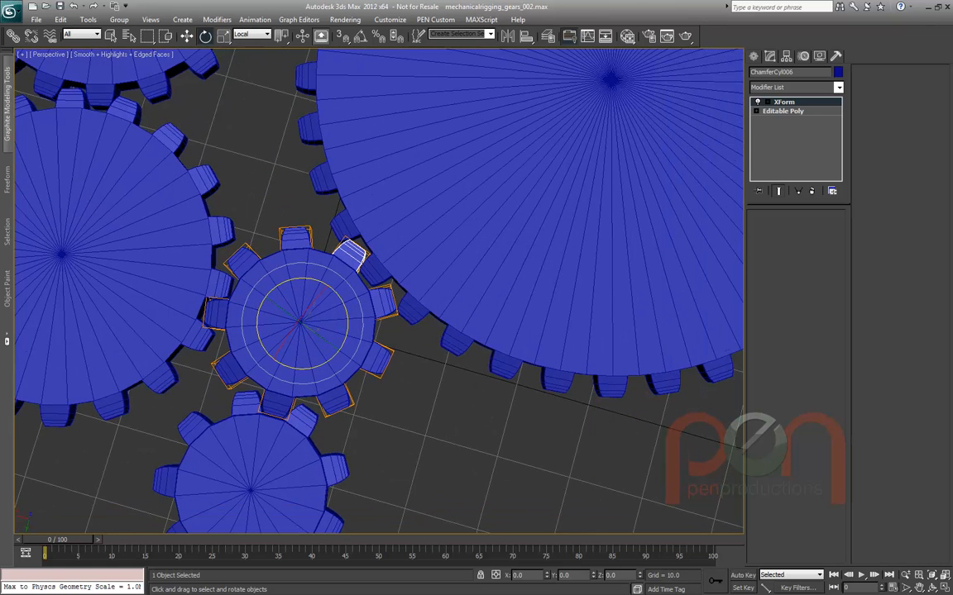
pyautogui.keyDown('alt'); pyautogui.moveTo(372, 287); pyautogui.dragTo(343, 237, button='middle'); pyautogui.keyUp('alt')
pyautogui.scroll(2, 355, 215)
# Select the tooth's parent gear body and try adjusting its radius
pyautogui.press('pageup')
pyautogui.moveTo(825, 232)
pyautogui.mouseDown()
pyautogui.moveTo(825, 163)
pyautogui.moveTo(825, 217)
pyautogui.mouseUp()
pyautogui.keyDown('alt'); pyautogui.moveTo(453, 331); pyautogui.dragTo(273, 493, button='middle'); pyautogui.keyUp('alt')
pyautogui.scroll(-2, 453, 423)
pyautogui.moveTo(347, 185); pyautogui.dragTo(422, 185, button='middle')
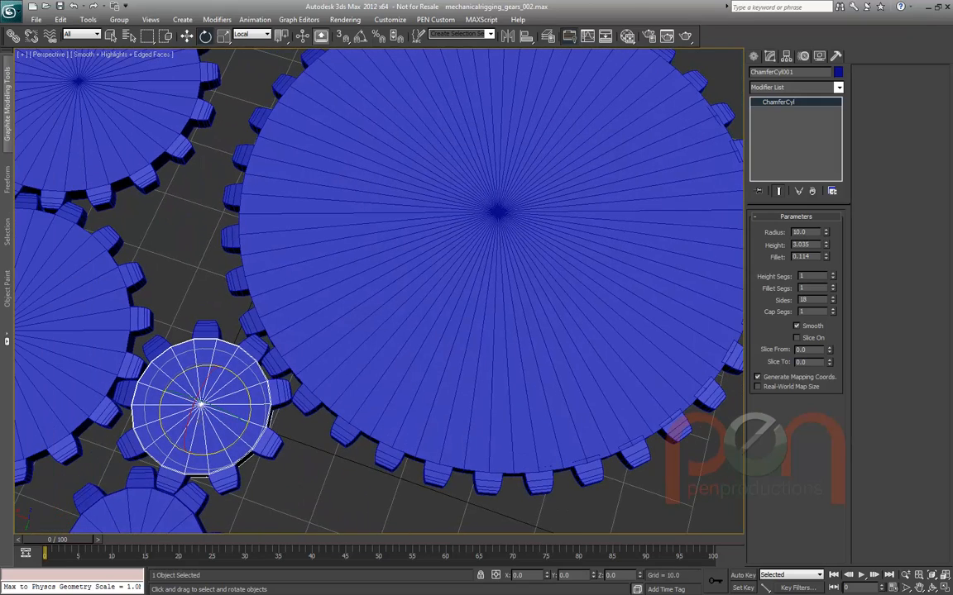
pyautogui.moveTo(218, 411); pyautogui.dragTo(319, 357, button='middle')
pyautogui.scroll(2, 319, 357)
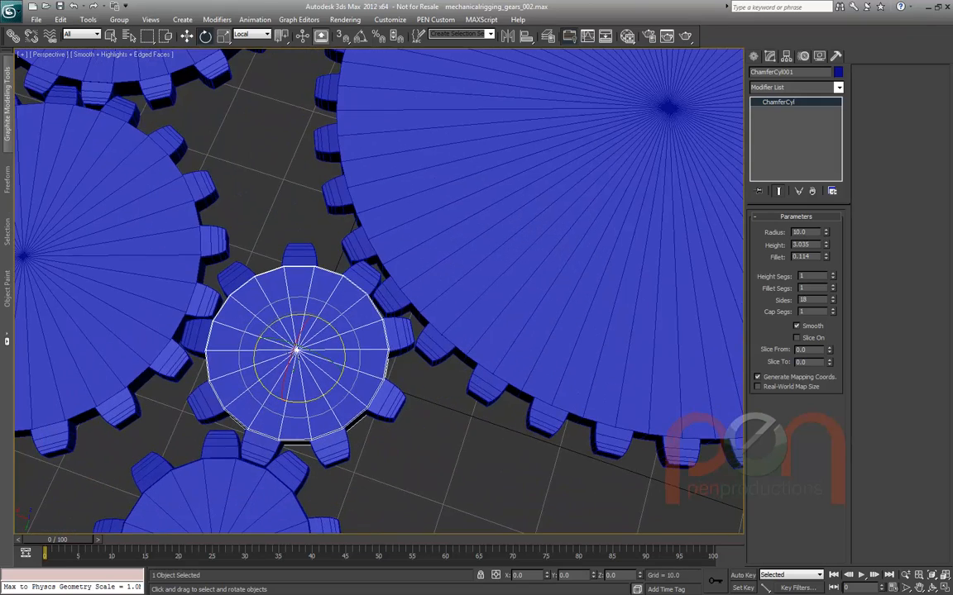
# Show the gears in wireframe, inspect the pivot of a small-gear tooth at the gear's centre, and restore the gear body selection
pyautogui.press('F3')
pyautogui.scroll(3, 286, 317)
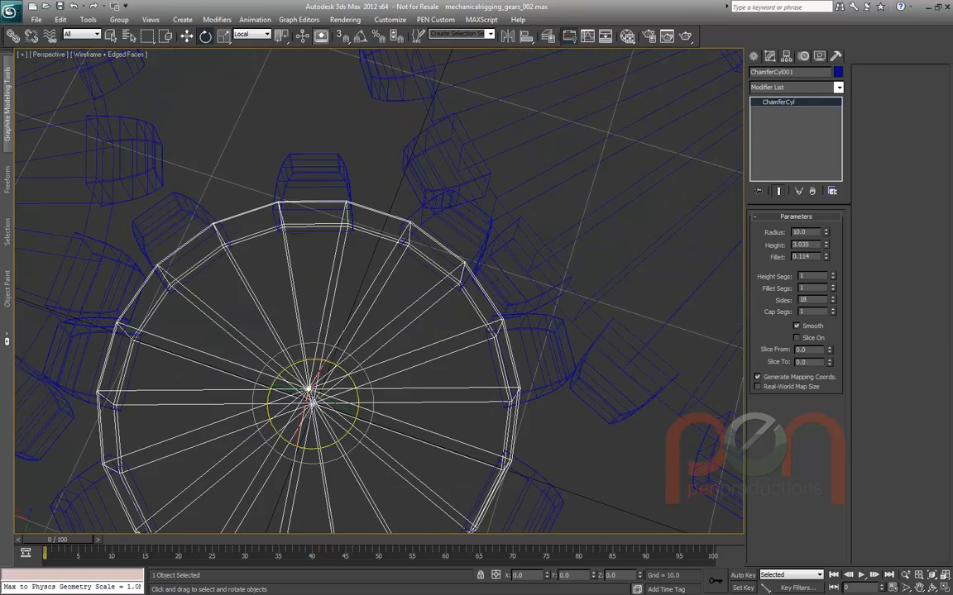
pyautogui.click(331, 172)
pyautogui.keyDown('alt'); pyautogui.moveTo(331, 172); pyautogui.dragTo(372, 209, button='middle'); pyautogui.keyUp('alt')
pyautogui.scroll(-3, 372, 208)
pyautogui.scroll(3, 318, 326)
pyautogui.scroll(3, 310, 307)
pyautogui.scroll(-3, 306, 294)
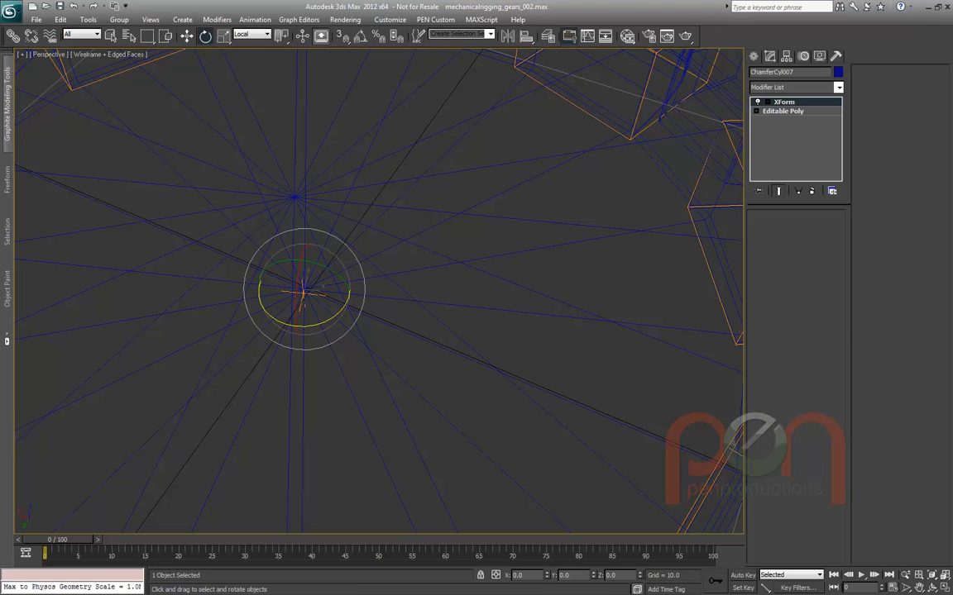
pyautogui.hotkey('ctrl', 'z')
pyautogui.hotkey('ctrl', 'z')
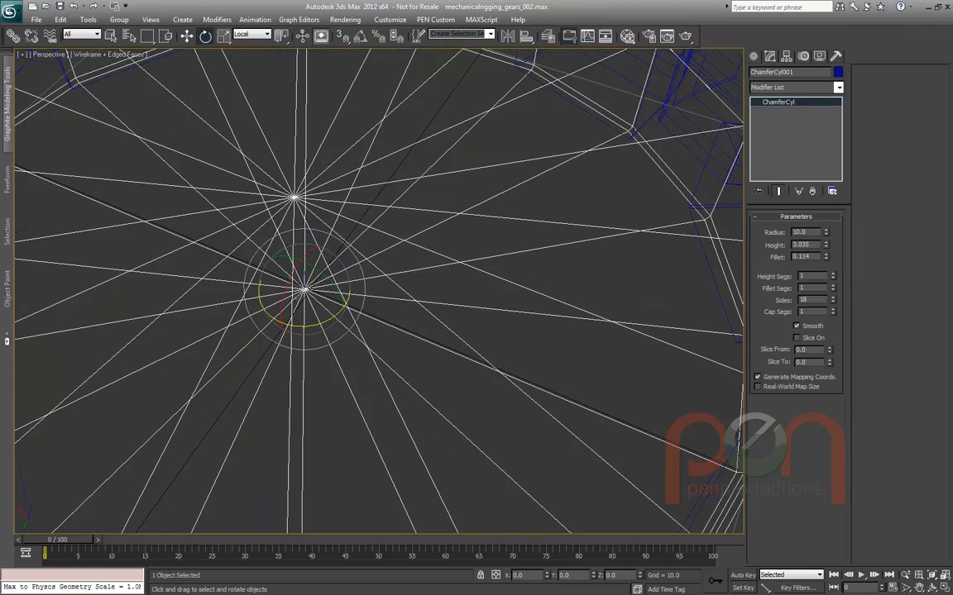
# Compare the small gear's tooth near the large gear with the gear body by selecting each in wireframe
pyautogui.scroll(-5, 480, 162)
pyautogui.moveTo(480, 162); pyautogui.dragTo(364, 299, button='middle')
pyautogui.scroll(2, 334, 305)
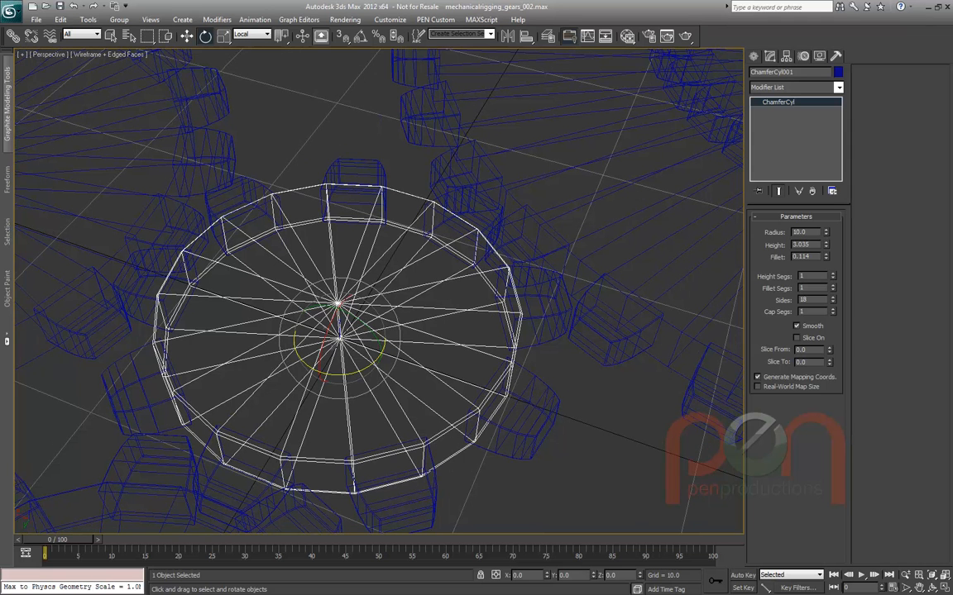
pyautogui.click(482, 233)
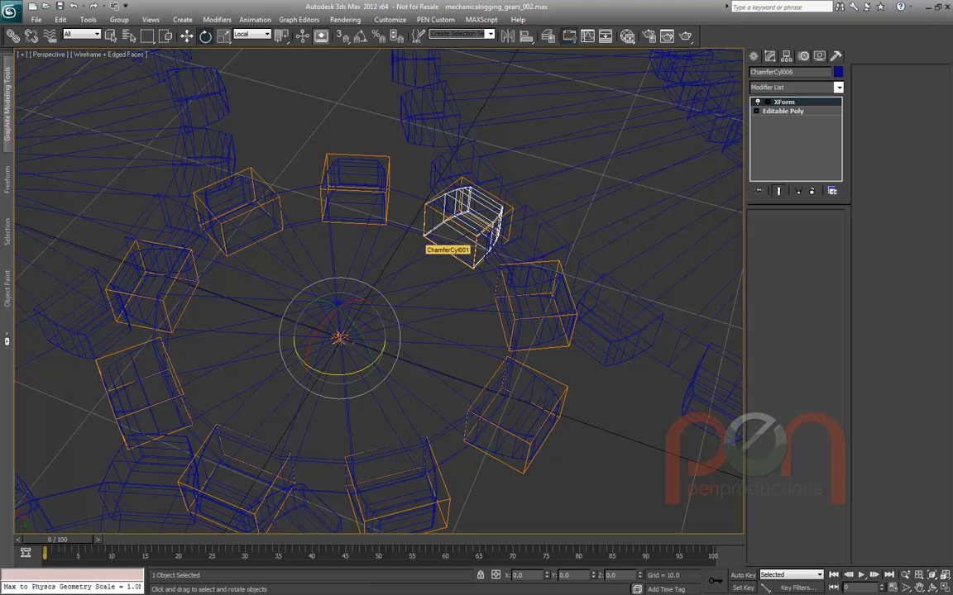
pyautogui.click(424, 229)
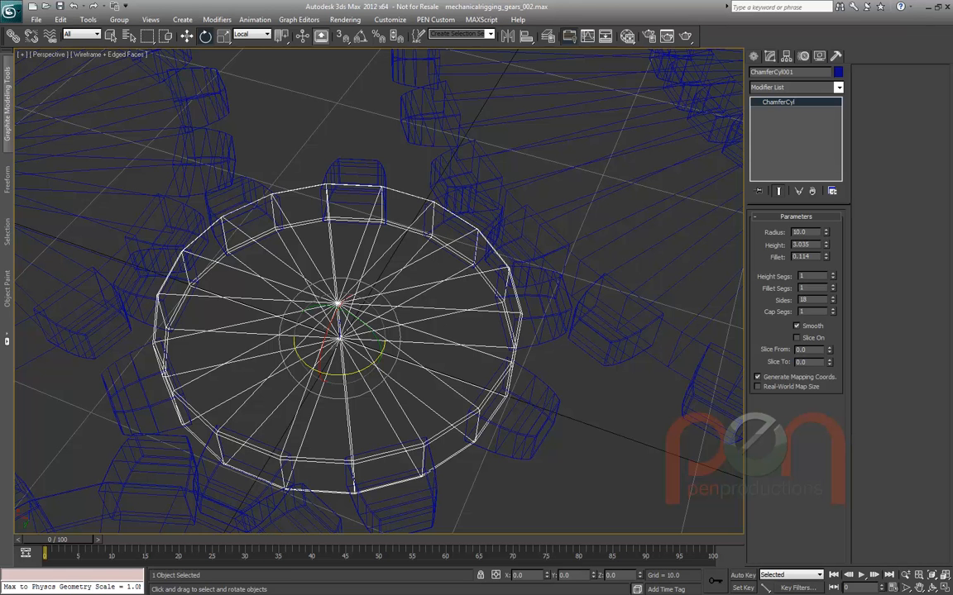
pyautogui.scroll(-4, 80, 369)
# Clear the selection, select the large gear's body and view it shaded from an angle
pyautogui.hotkey('ctrl', 'd')
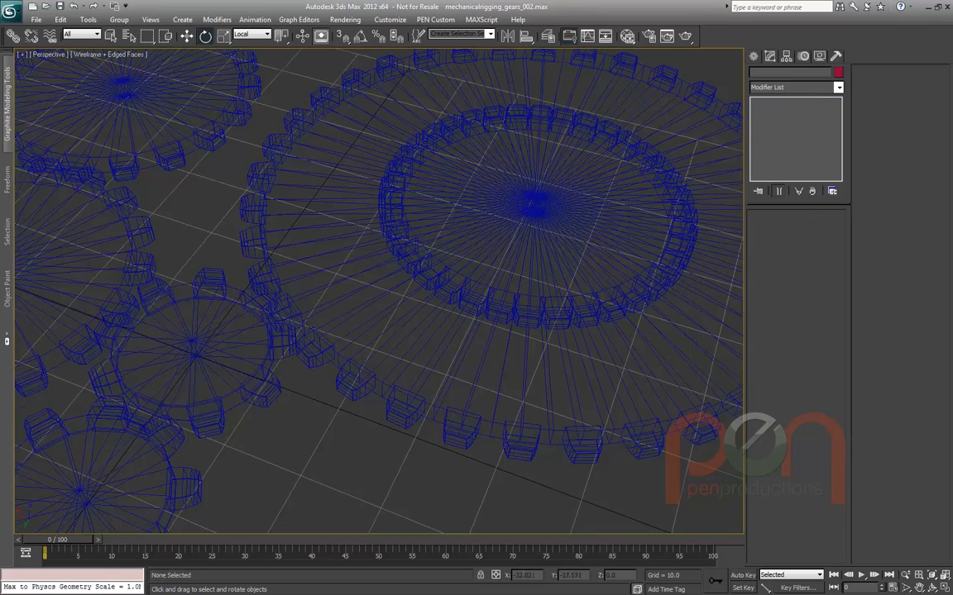
pyautogui.moveTo(521, 368); pyautogui.dragTo(399, 431, button='middle')
pyautogui.click(399, 430)
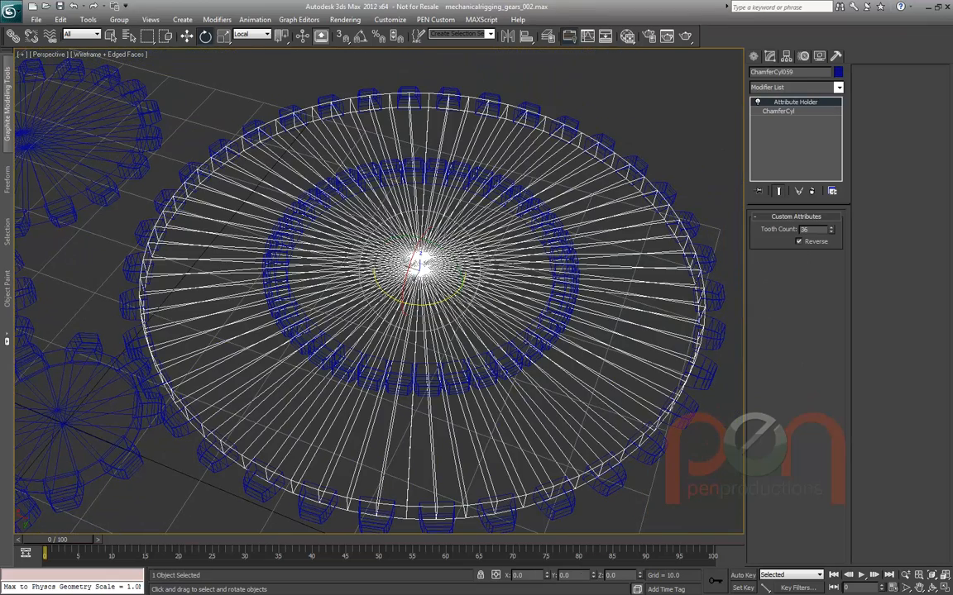
pyautogui.press('F3')
pyautogui.moveTo(420, 281)
pyautogui.keyDown('alt'); pyautogui.mouseDown(button='middle')
pyautogui.moveTo(420, 322)
pyautogui.moveTo(425, 275)
pyautogui.moveTo(469, 222)
pyautogui.moveTo(469, 202)
pyautogui.mouseUp(button='middle'); pyautogui.keyUp('alt')
pyautogui.scroll(-1, 421, 323)
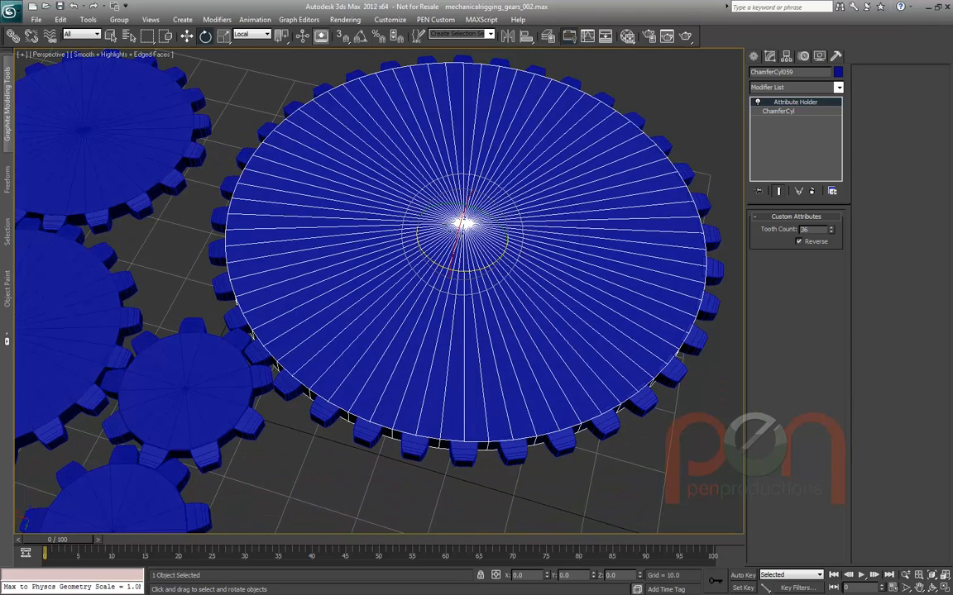
# Check the large gear in wireframe, return to shaded display and select one of its teeth along the near edge
pyautogui.press('F3')
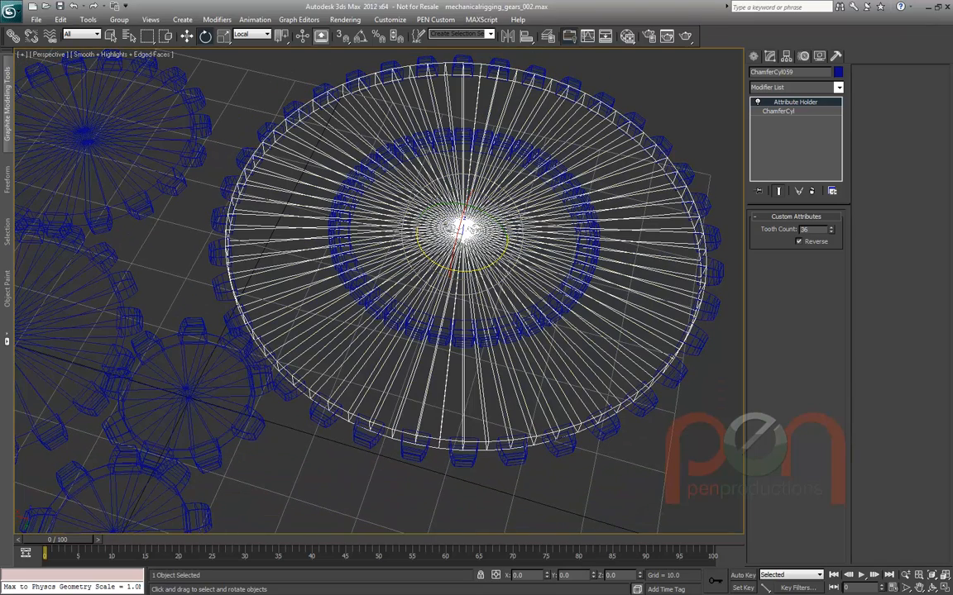
pyautogui.press('F3')
pyautogui.moveTo(464, 217); pyautogui.dragTo(451, 228, button='middle')
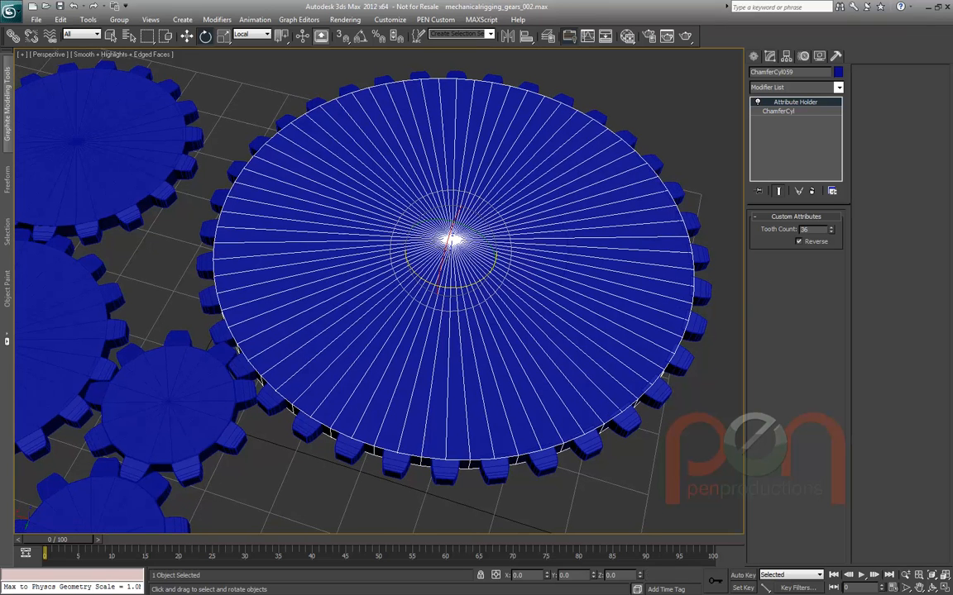
pyautogui.click(348, 451)
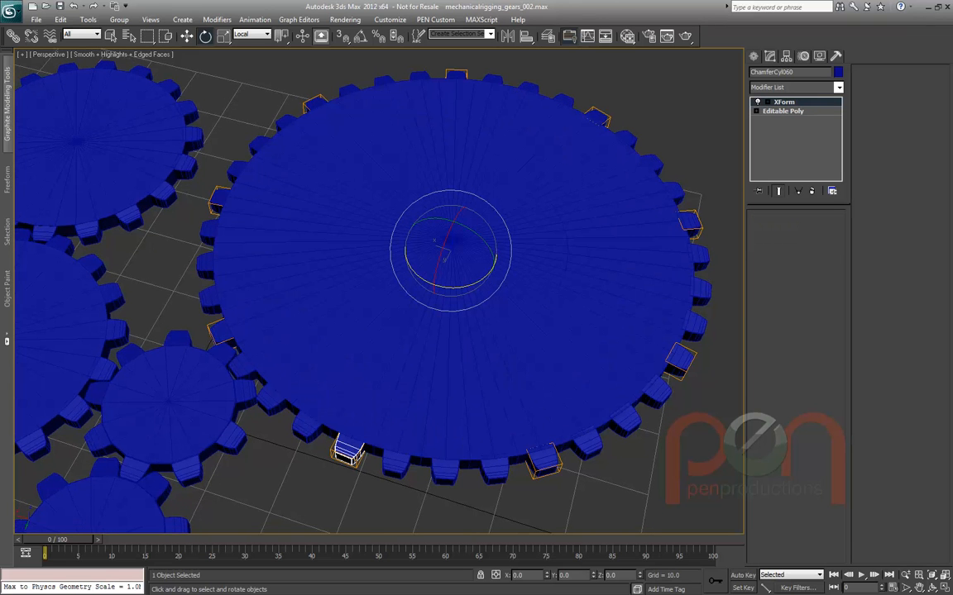
# Select the large gear's body and view the base parameters of its chamfer cylinder
pyautogui.press('pageup')
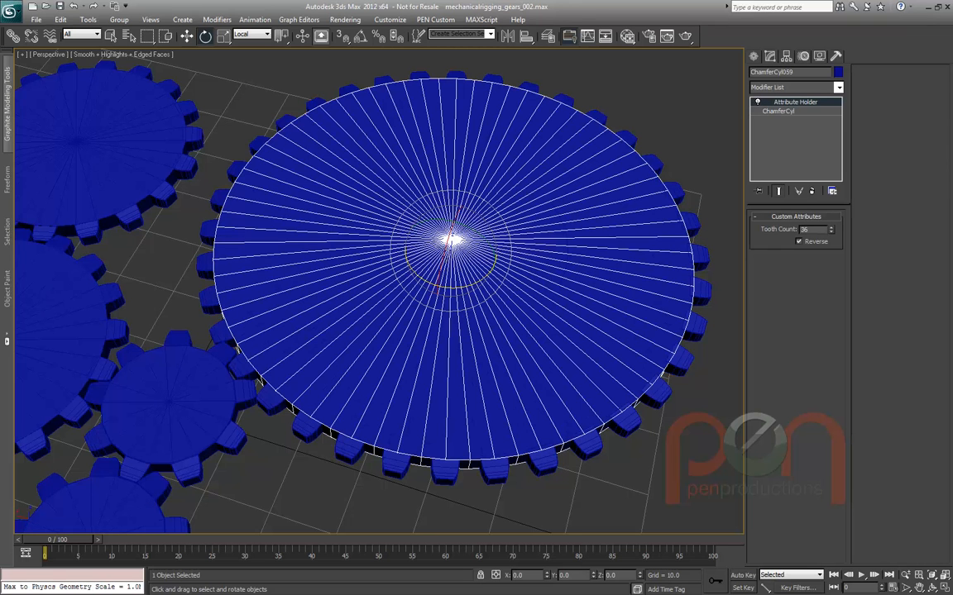
pyautogui.click(778, 111)
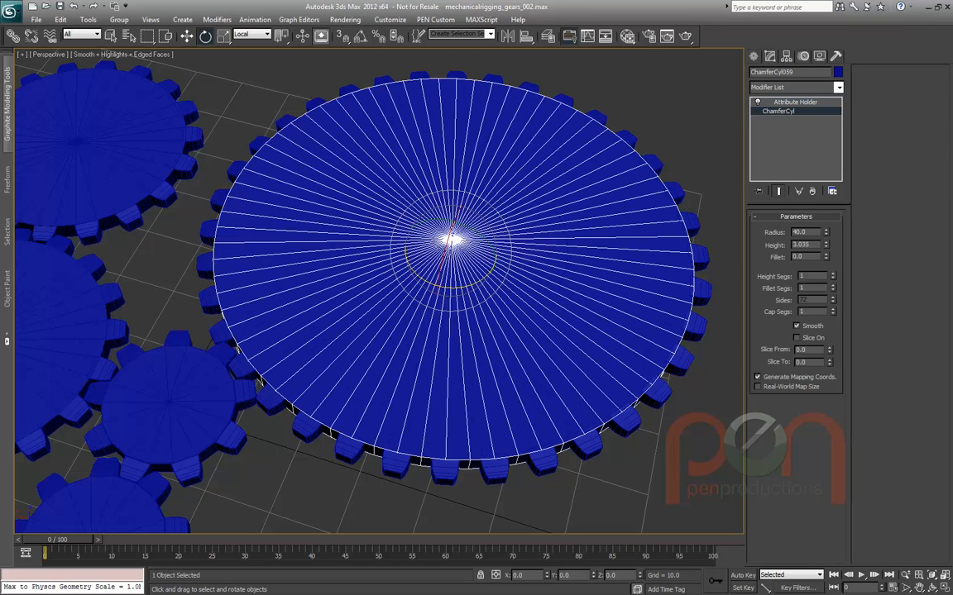
pyautogui.moveTo(826, 233)
pyautogui.mouseDown()
pyautogui.moveTo(826, 206)
pyautogui.moveTo(825, 232)
pyautogui.mouseUp()
# Try different Tooth Count values in the large gear's custom attributes, including 8, and return the count to 36
pyautogui.click(795, 102)
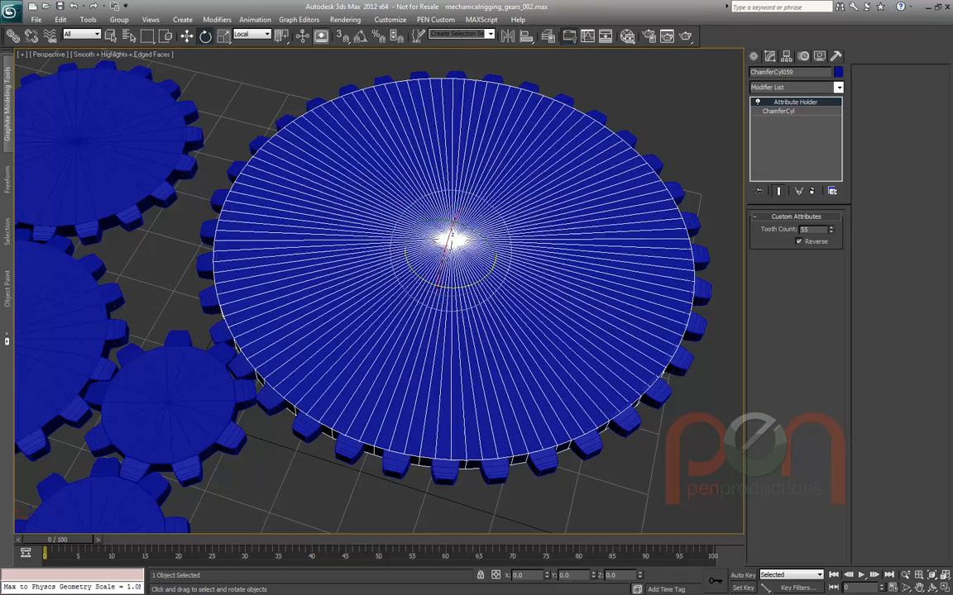
pyautogui.write('8')
pyautogui.press('Return')
pyautogui.moveTo(830, 229); pyautogui.dragTo(830, 206)
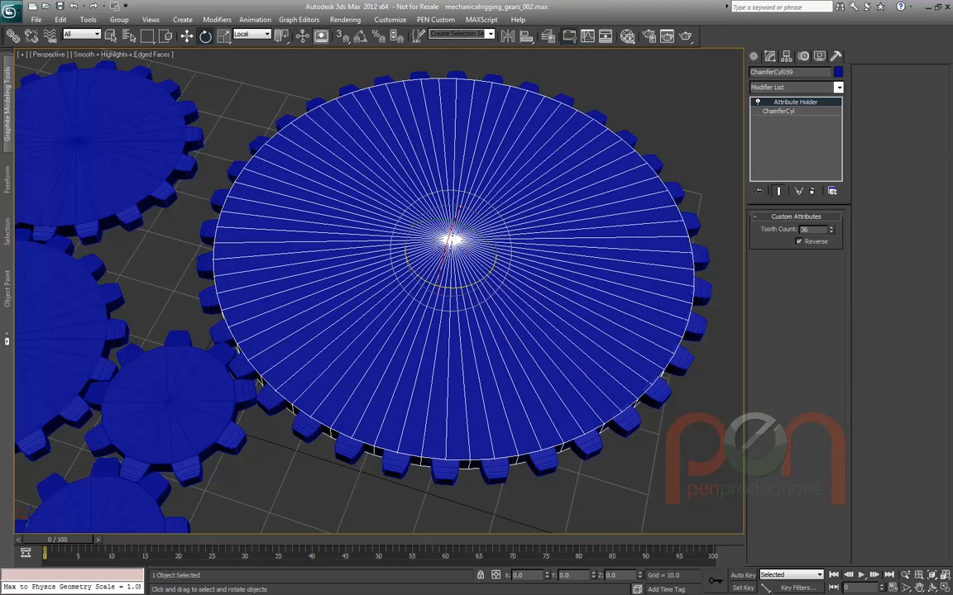
# Compare the large gear's base parameters with its custom attributes, and test the rotation of the small gear beside it
pyautogui.click(778, 111)
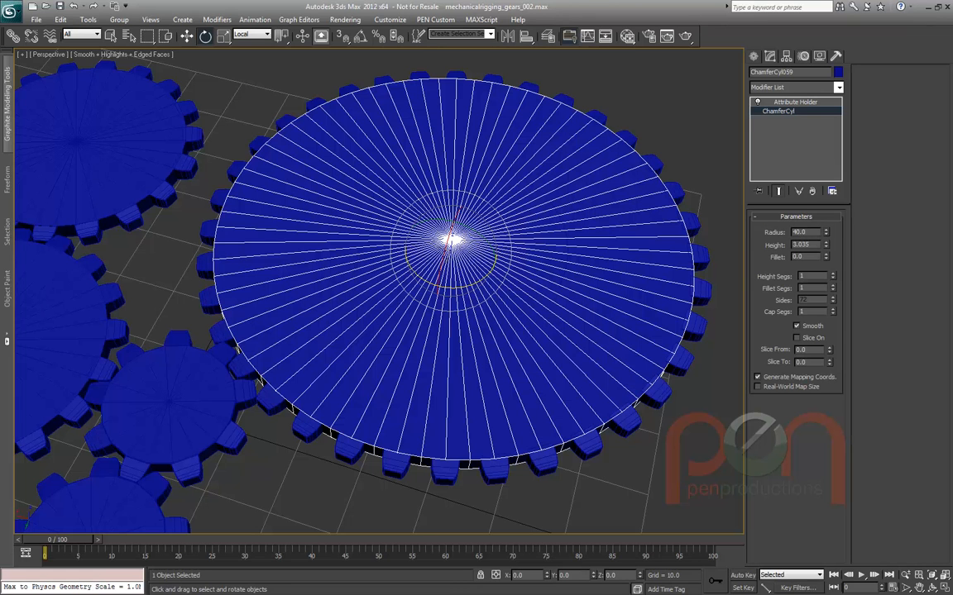
pyautogui.click(794, 102)
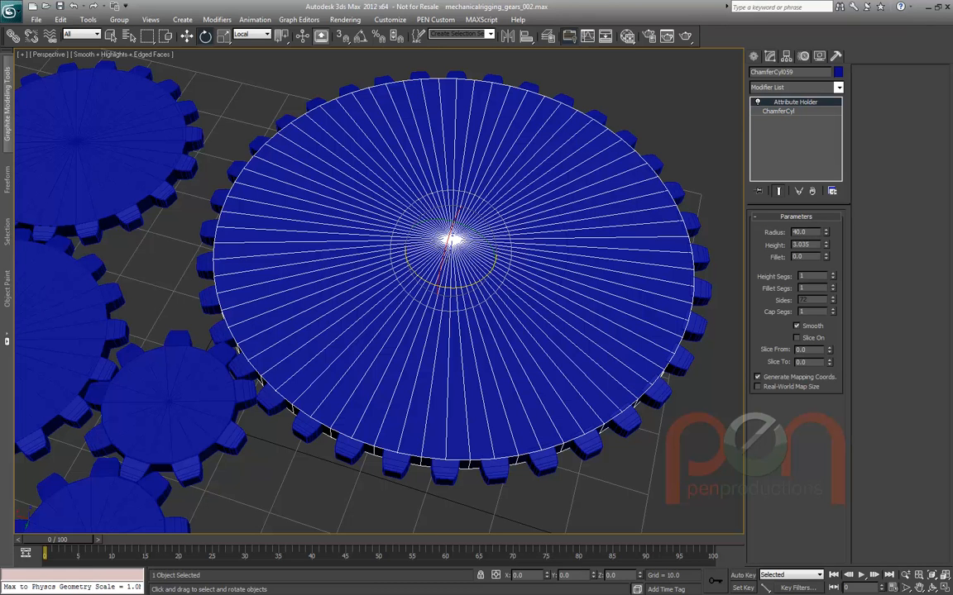
pyautogui.moveTo(830, 229)
pyautogui.mouseDown()
pyautogui.moveTo(830, 254)
pyautogui.moveTo(830, 229)
pyautogui.mouseUp()
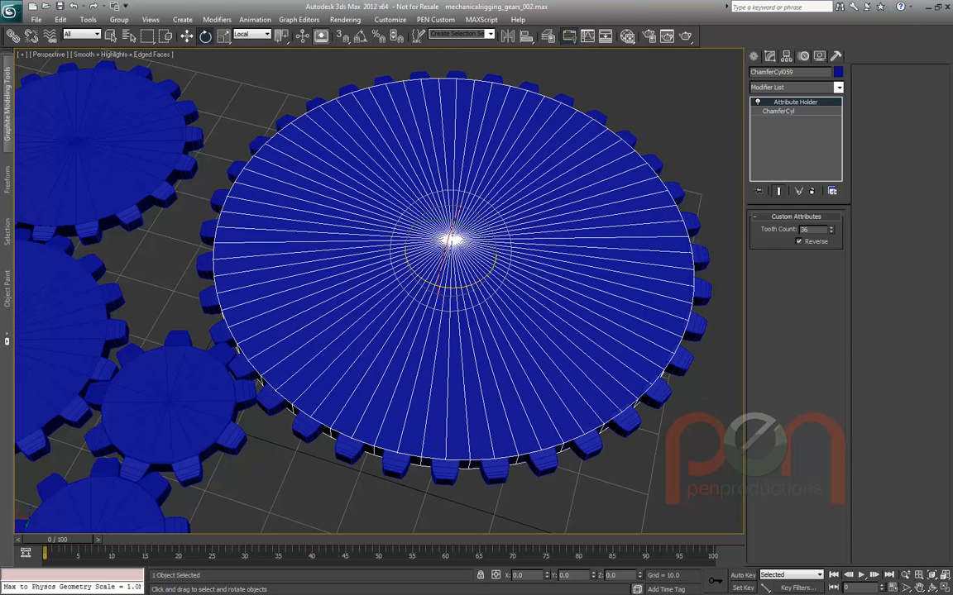
pyautogui.click(170, 402)
pyautogui.moveTo(214, 417)
pyautogui.mouseDown()
pyautogui.moveTo(222, 434)
pyautogui.moveTo(220, 426)
pyautogui.mouseUp()
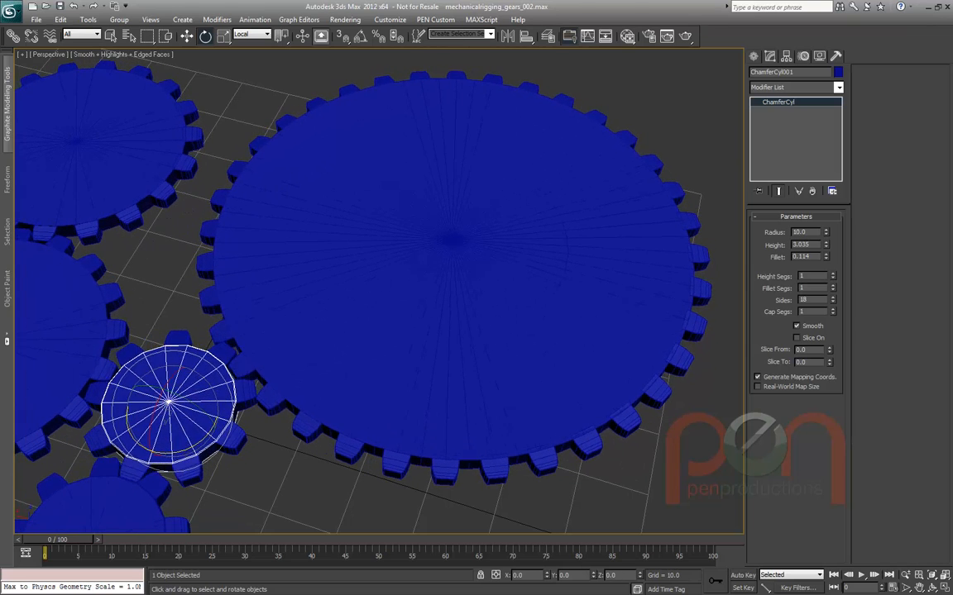
# Open the large gear in the Dope Sheet and show the script controller on its Zero Euler XYZ Z Rotation track
pyautogui.click(461, 116)
pyautogui.rightClick(462, 116)
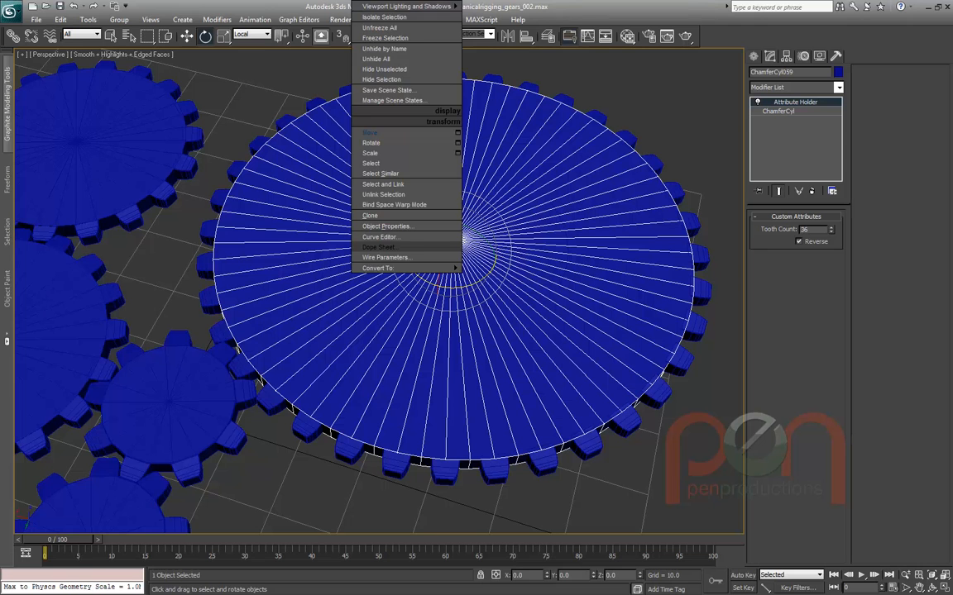
pyautogui.click(379, 247)
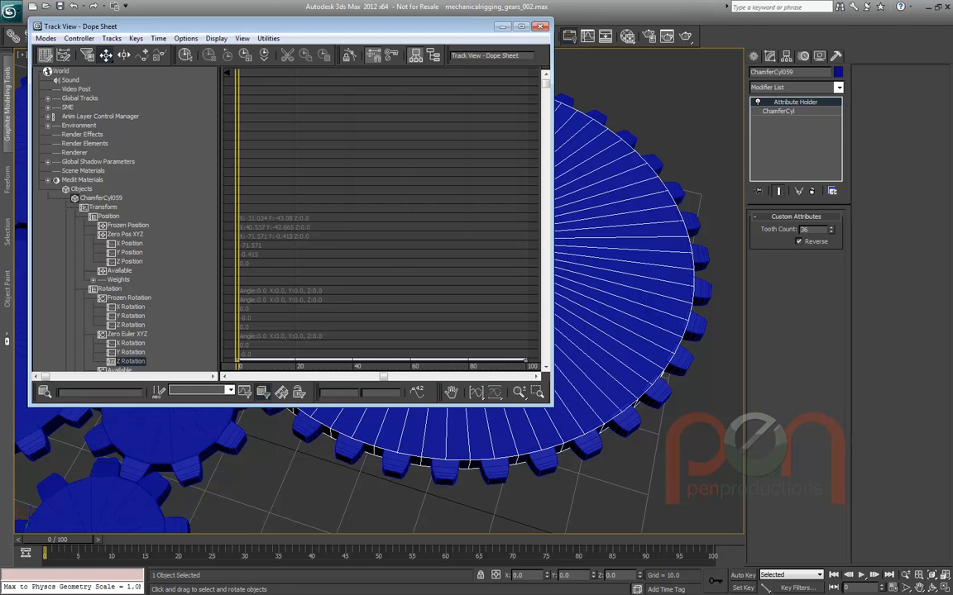
pyautogui.moveTo(550, 404); pyautogui.dragTo(396, 555)
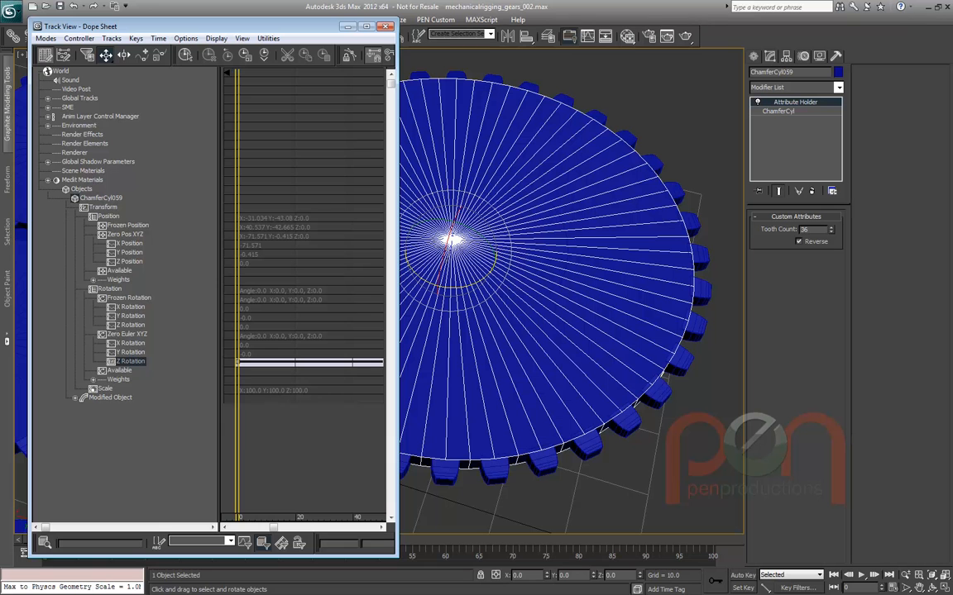
pyautogui.rightClick(120, 361)
pyautogui.click(145, 372)
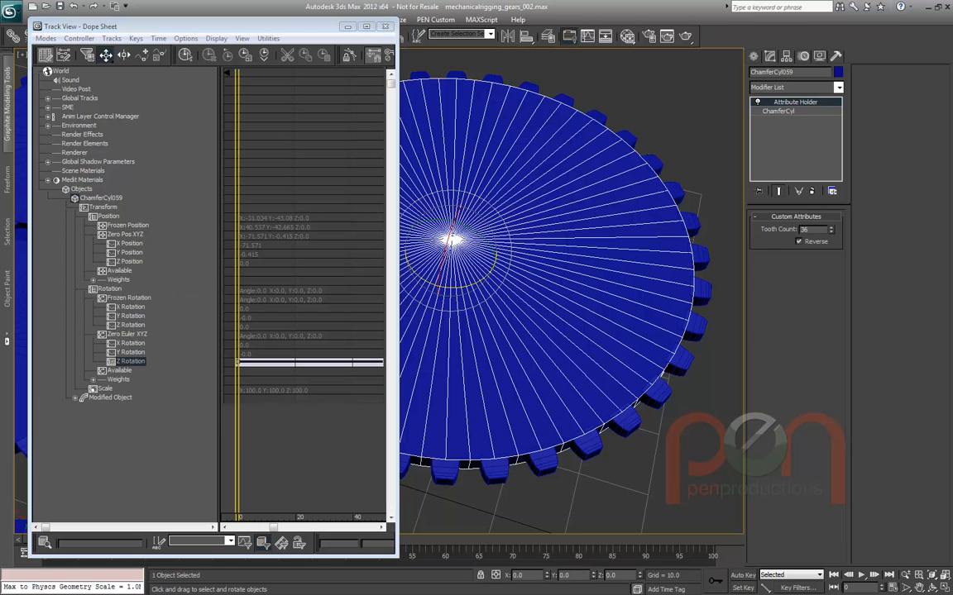
pyautogui.moveTo(165, 157); pyautogui.dragTo(286, 90)
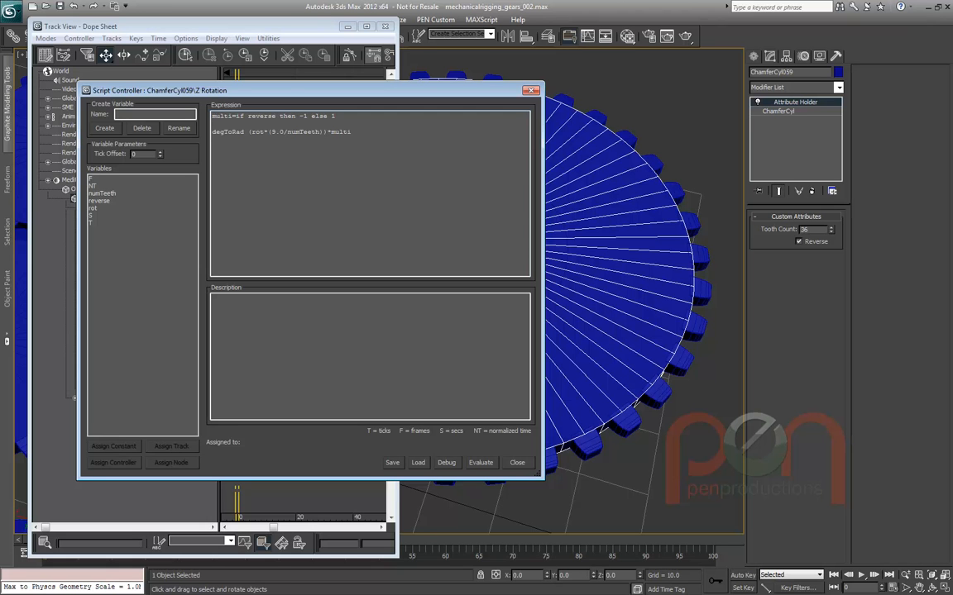
# Examine the Z Rotation script's expression and variables alongside the large gear's rotation tracks
pyautogui.moveTo(315, 90); pyautogui.dragTo(692, 149)
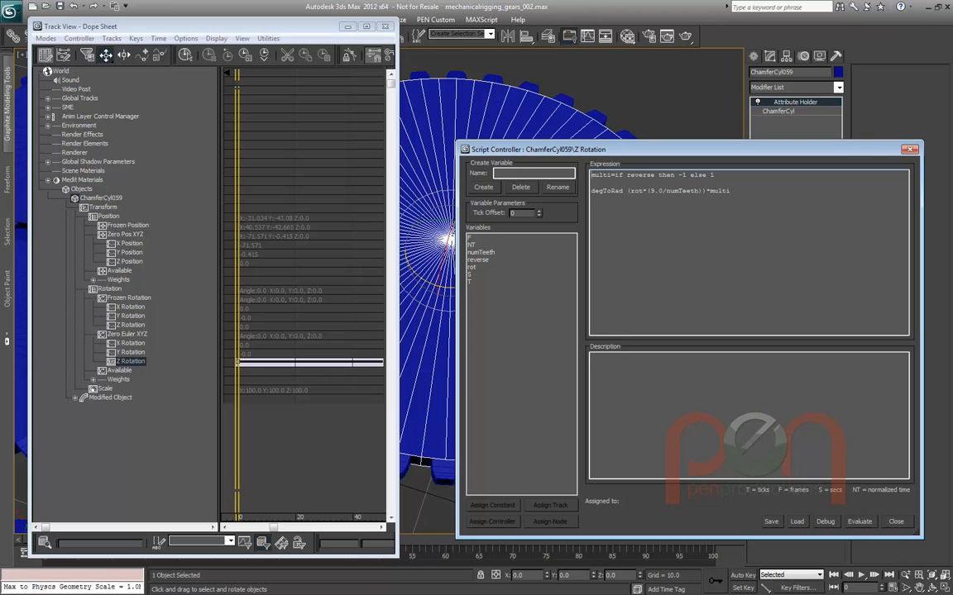
pyautogui.moveTo(687, 149); pyautogui.dragTo(655, 153)
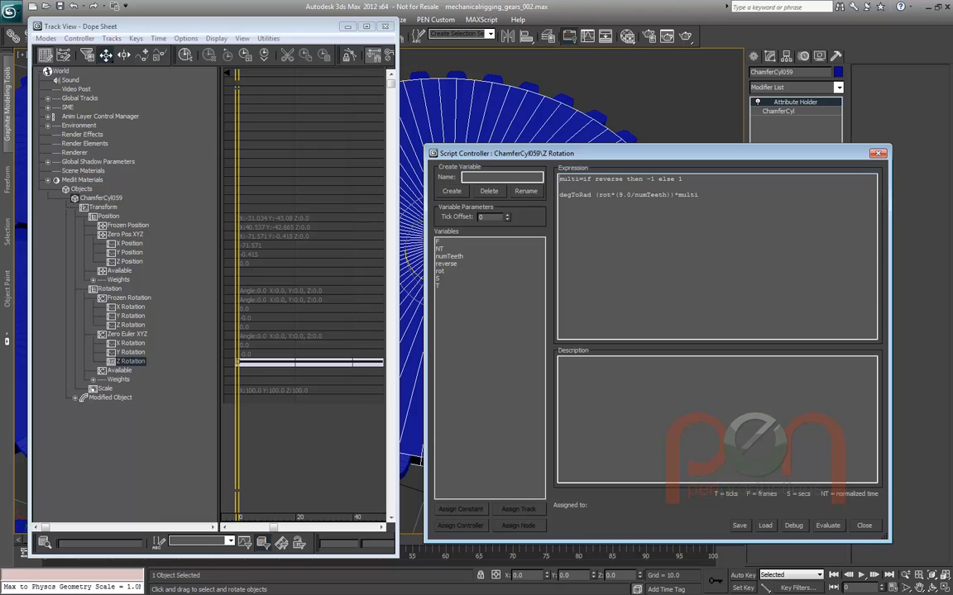
pyautogui.click(130, 343)
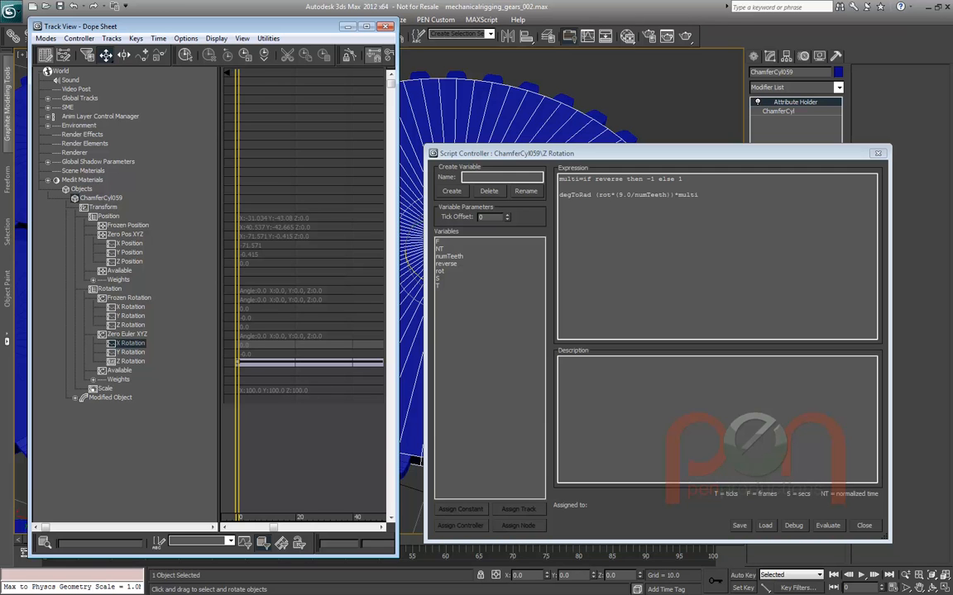
pyautogui.moveTo(579, 153)
pyautogui.mouseDown()
pyautogui.moveTo(598, 129)
pyautogui.moveTo(578, 137)
pyautogui.mouseUp()
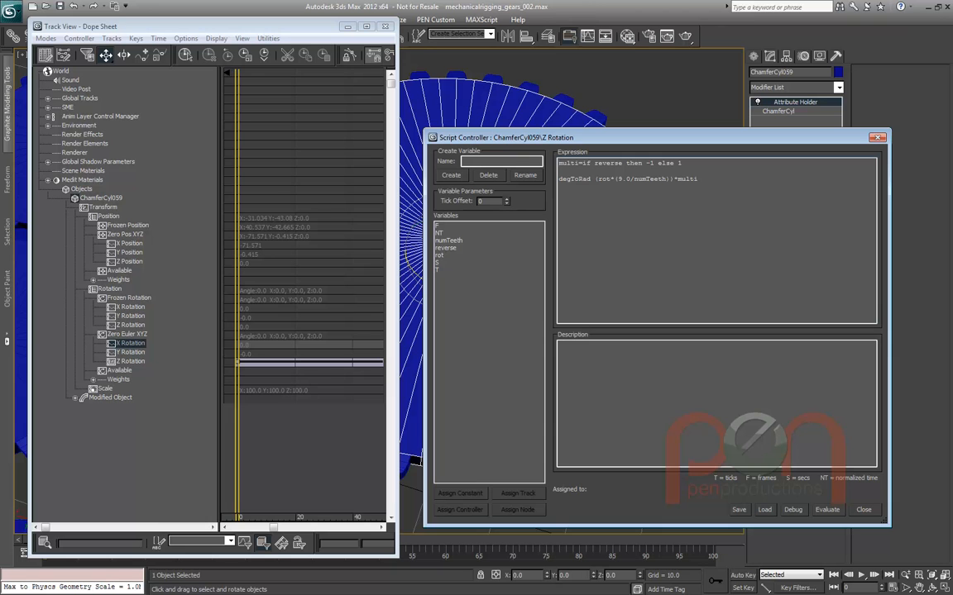
pyautogui.moveTo(579, 138); pyautogui.dragTo(556, 140)
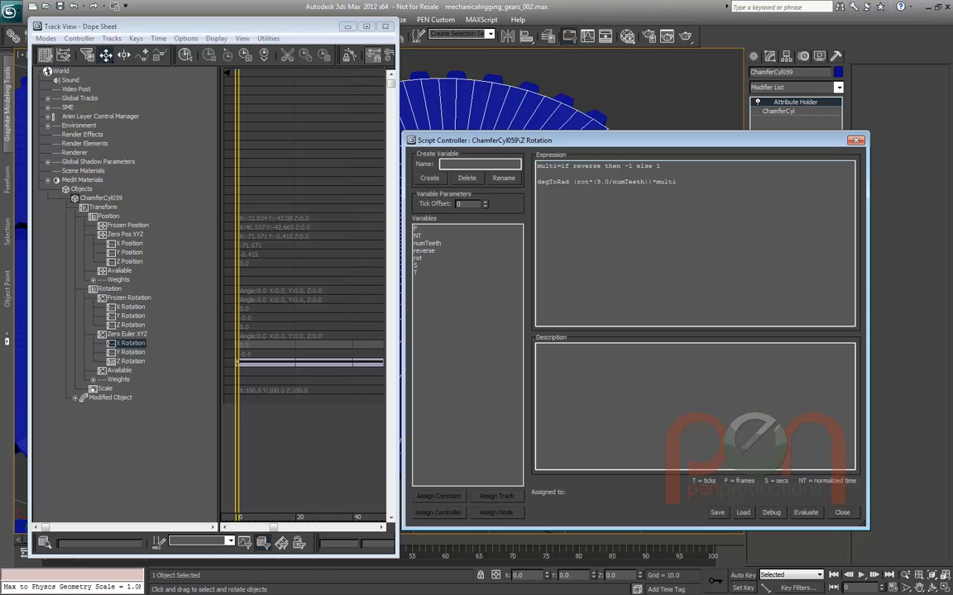
pyautogui.moveTo(637, 139); pyautogui.dragTo(600, 136)
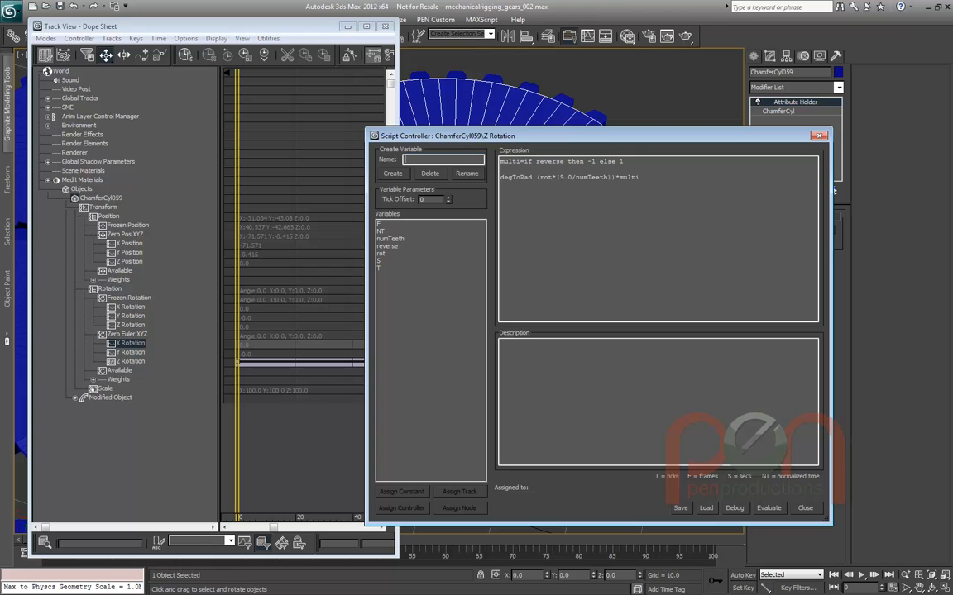
# Create a script variable named XXXXXXX and inspect its constant assignment without changing the value
pyautogui.write('XXXXXXX')
pyautogui.press('Return')
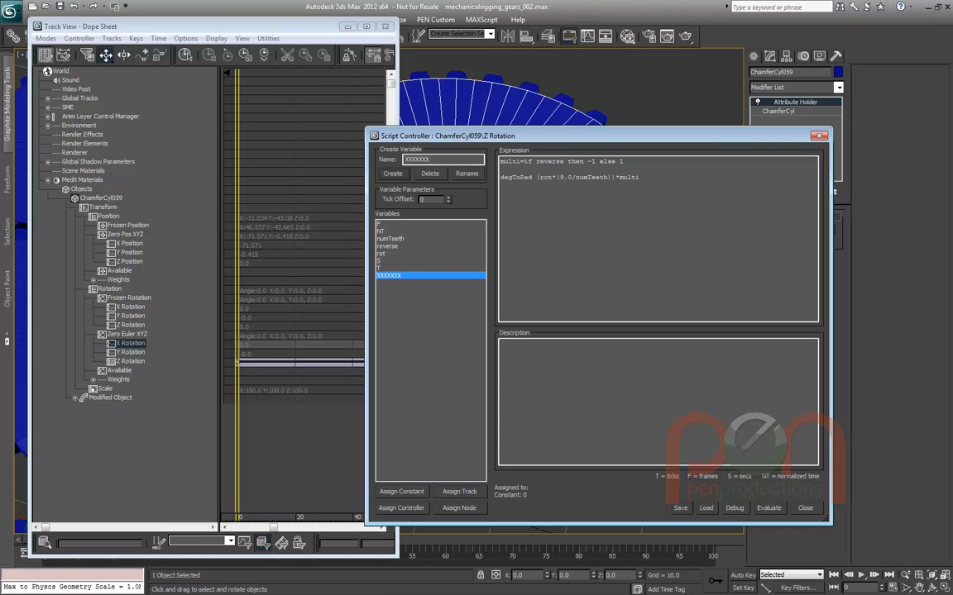
pyautogui.click(402, 492)
pyautogui.moveTo(168, 184); pyautogui.dragTo(363, 266)
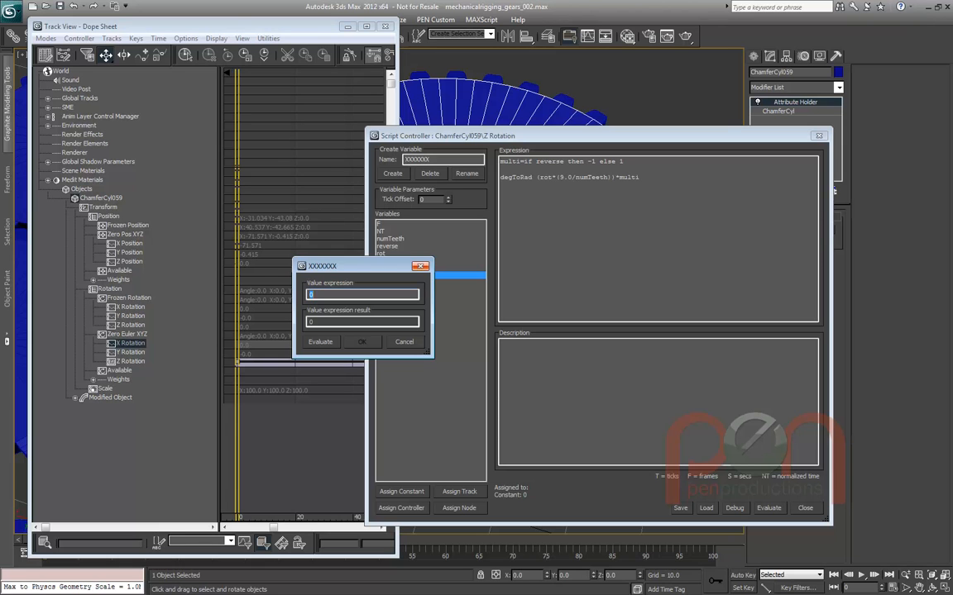
pyautogui.press('Escape')
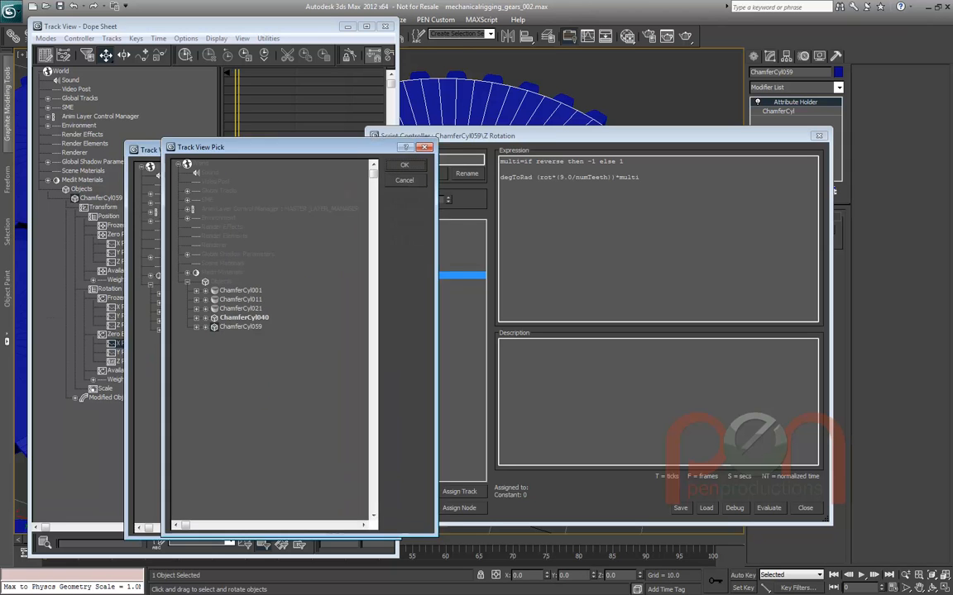
# Expand all objects in the node picker, inspect ChamferCyl002's position tracks, and leave without picking a node
pyautogui.rightClick(246, 257)
pyautogui.click(264, 271)
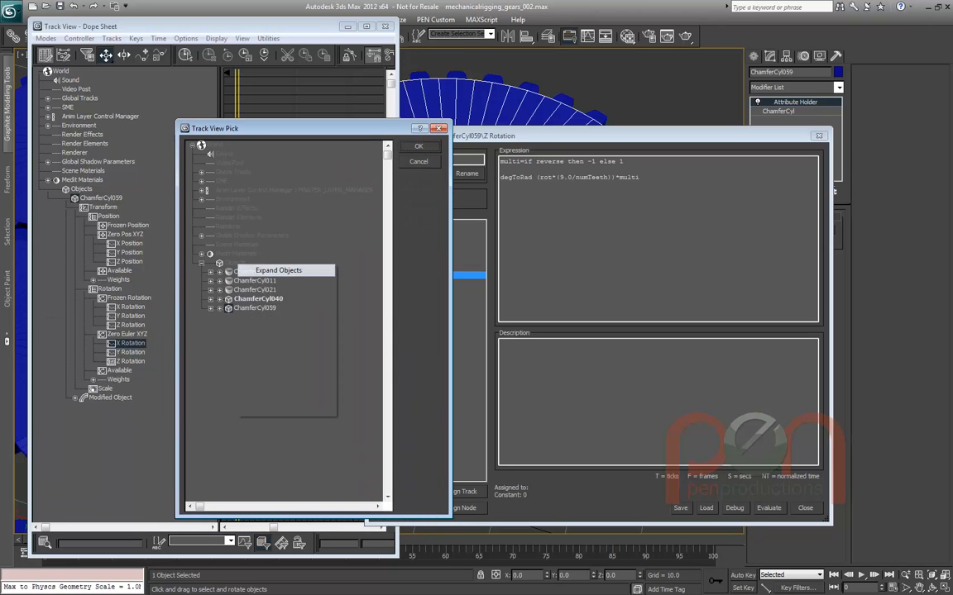
pyautogui.scroll(-1, 265, 272)
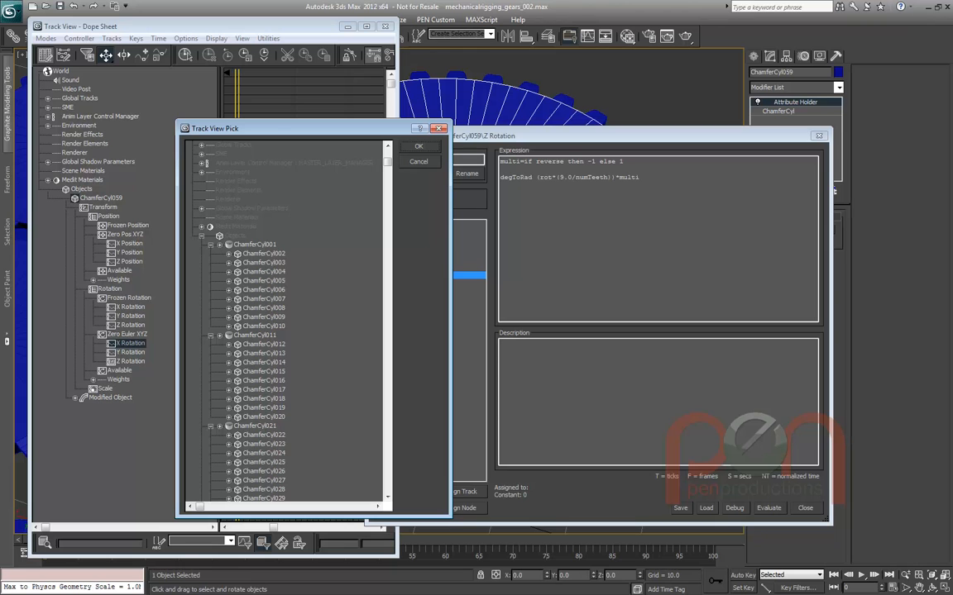
pyautogui.click(263, 253)
pyautogui.click(228, 254)
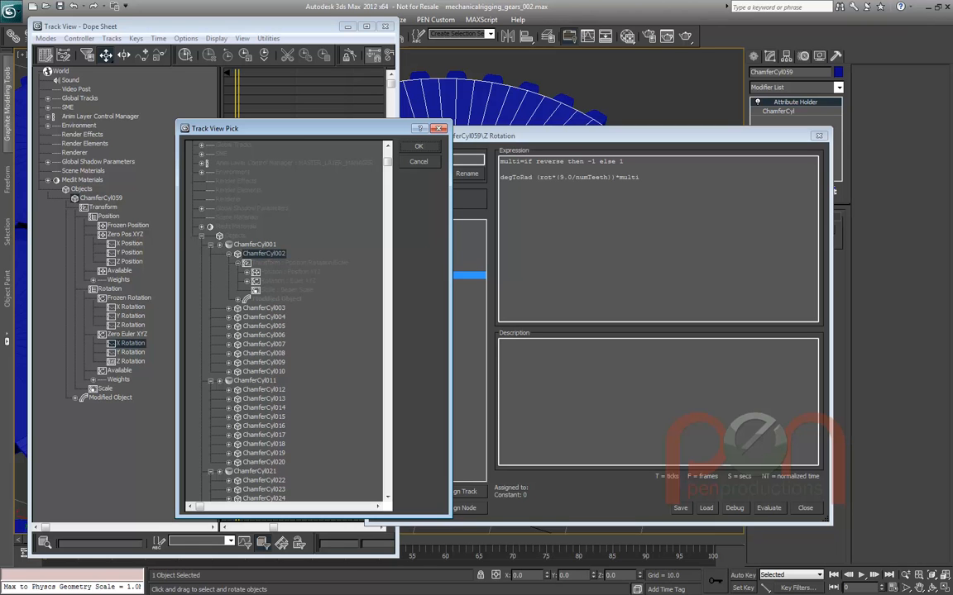
pyautogui.click(237, 263)
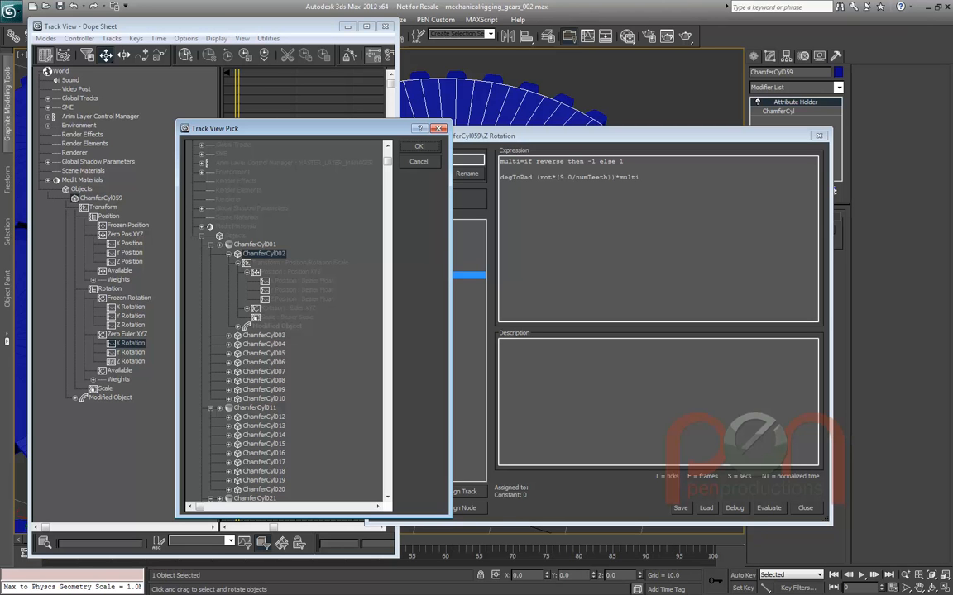
pyautogui.moveTo(248, 128); pyautogui.dragTo(227, 115)
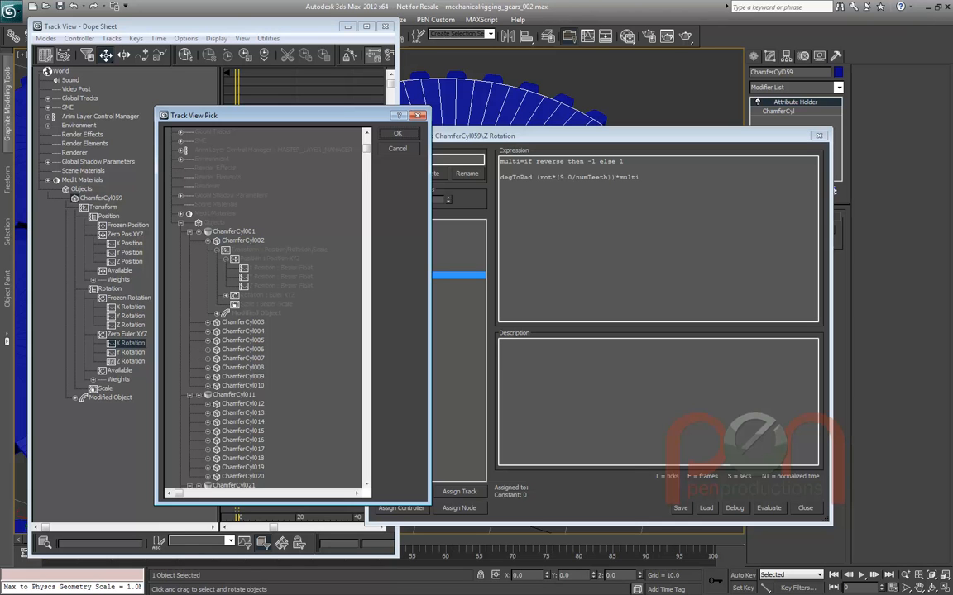
pyautogui.press('Escape')
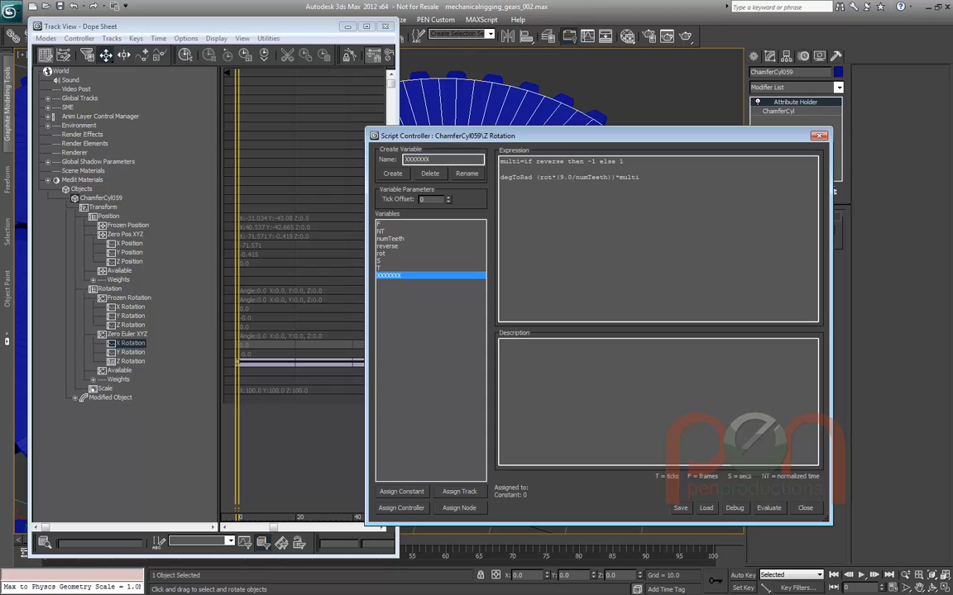
# Inspect the controller picker, and assign ChamferCyl002's X Position track to the XXXXXXX variable
pyautogui.click(401, 508)
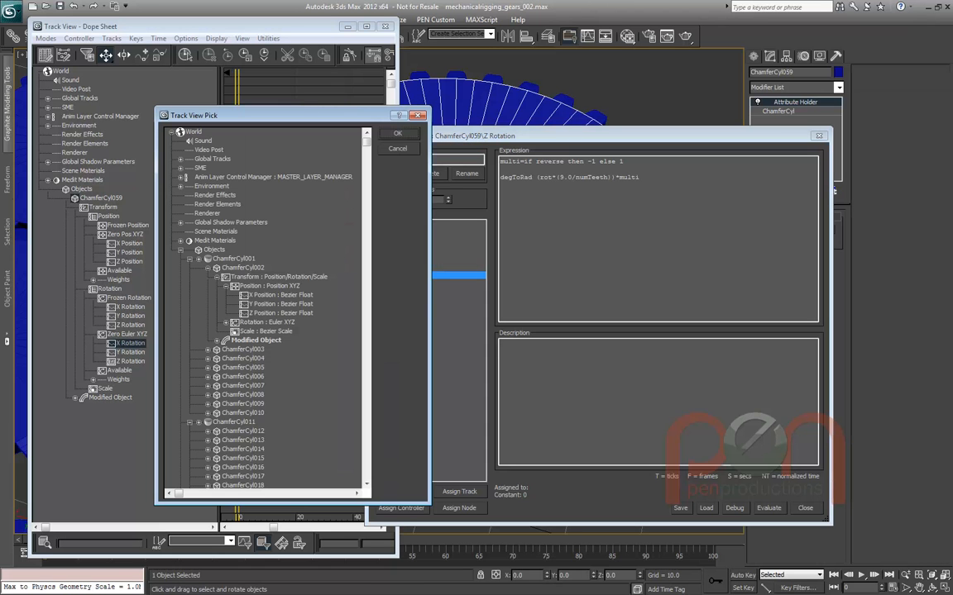
pyautogui.press('Escape')
pyautogui.click(281, 295)
pyautogui.press('Return')
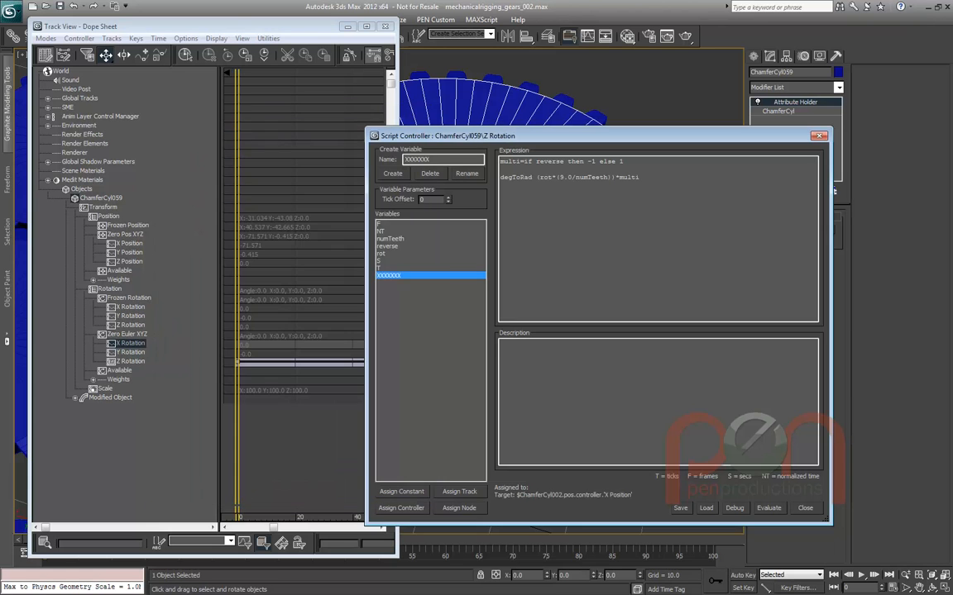
# Create a script variable named YYYYYY and assign it the controller of ChamferCyl002's X Position
pyautogui.doubleClick(418, 159)
pyautogui.write('YYYYYY')
pyautogui.press('Return')
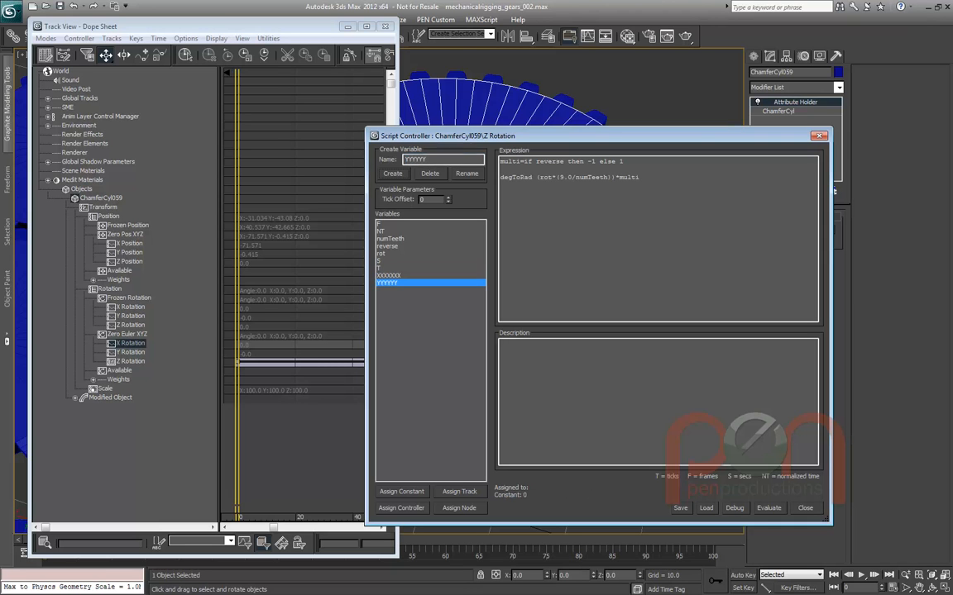
pyautogui.click(459, 492)
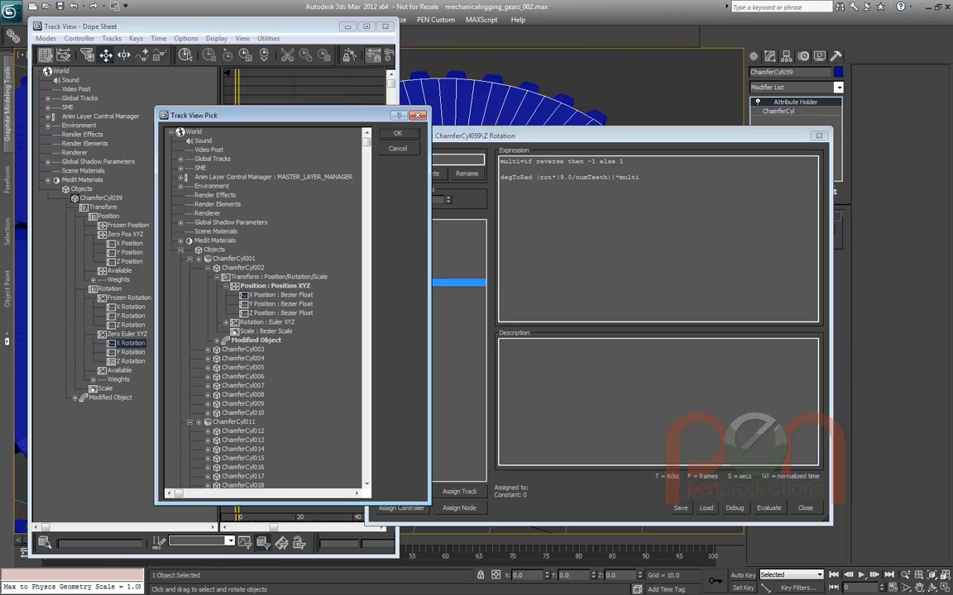
pyautogui.press('Return')
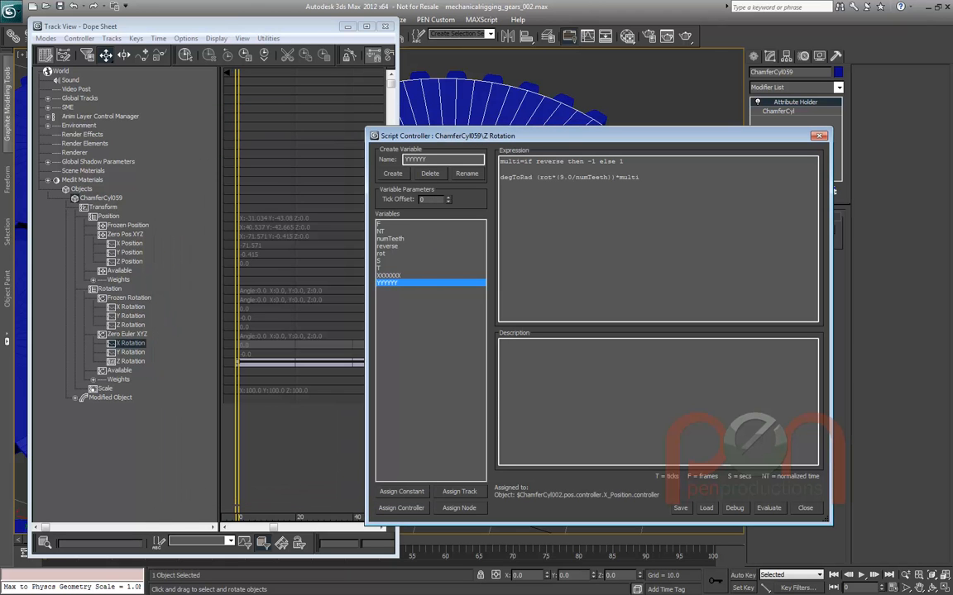
# Add a "print XXXXXXX" line between the two expression lines and view its output in the MAXScript Listener
pyautogui.press('Return')
pyautogui.press('Return')
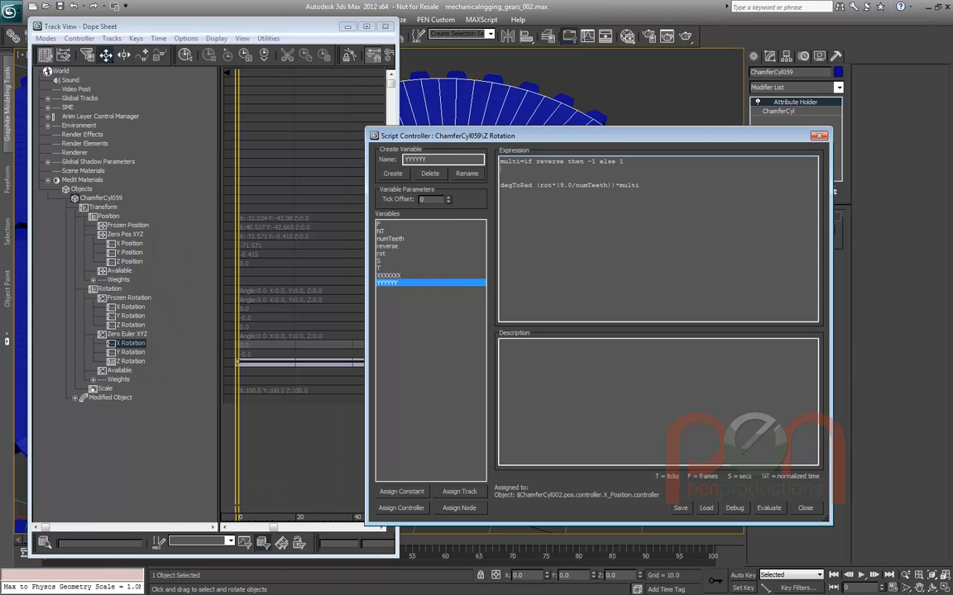
pyautogui.write('print')
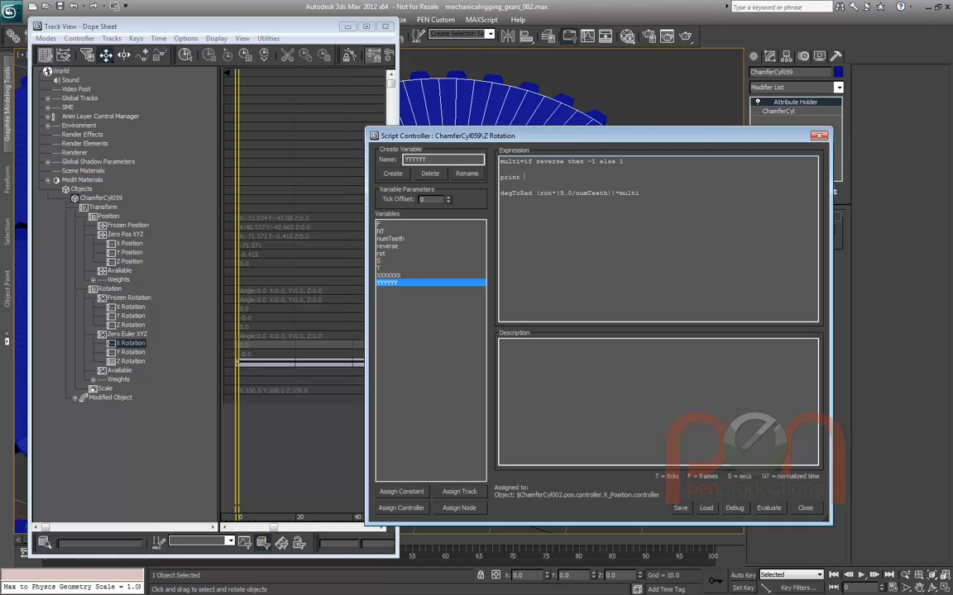
pyautogui.click(389, 276)
pyautogui.doubleClick(418, 160)
pyautogui.hotkey('ctrl', 'c')
pyautogui.click(525, 177)
pyautogui.hotkey('ctrl', 'v')
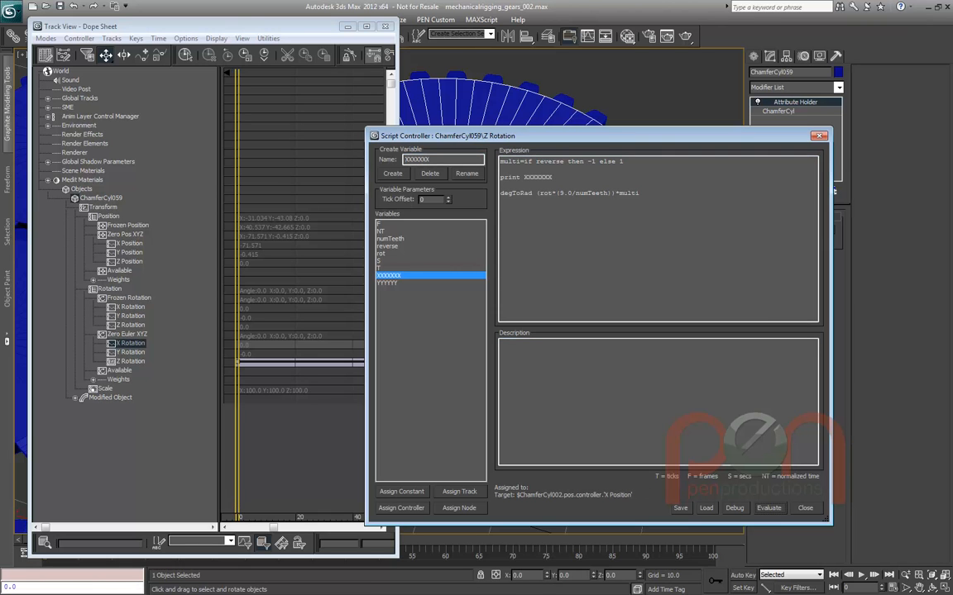
pyautogui.rightClick(66, 588)
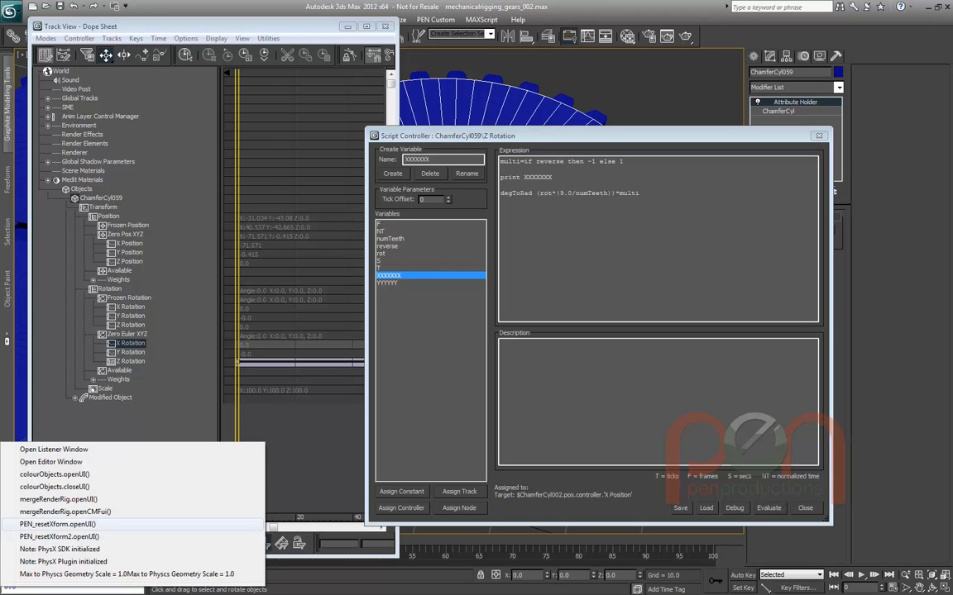
pyautogui.click(56, 451)
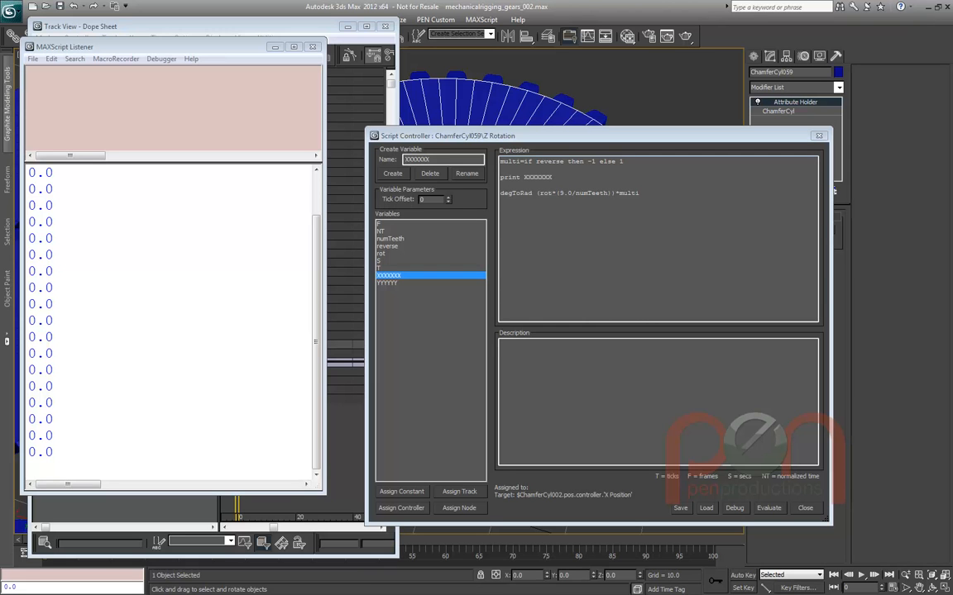
# Change the print line to print YYYYYY, evaluate the expression, and view the output in the MAXScript Listener
pyautogui.click(387, 283)
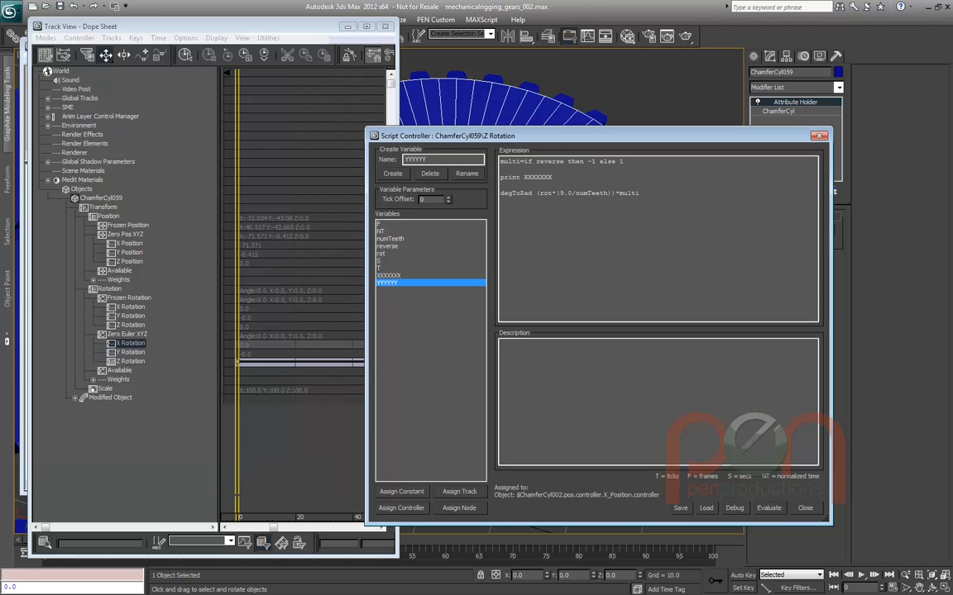
pyautogui.doubleClick(538, 177)
pyautogui.write('YYYYYY')
pyautogui.click(768, 508)
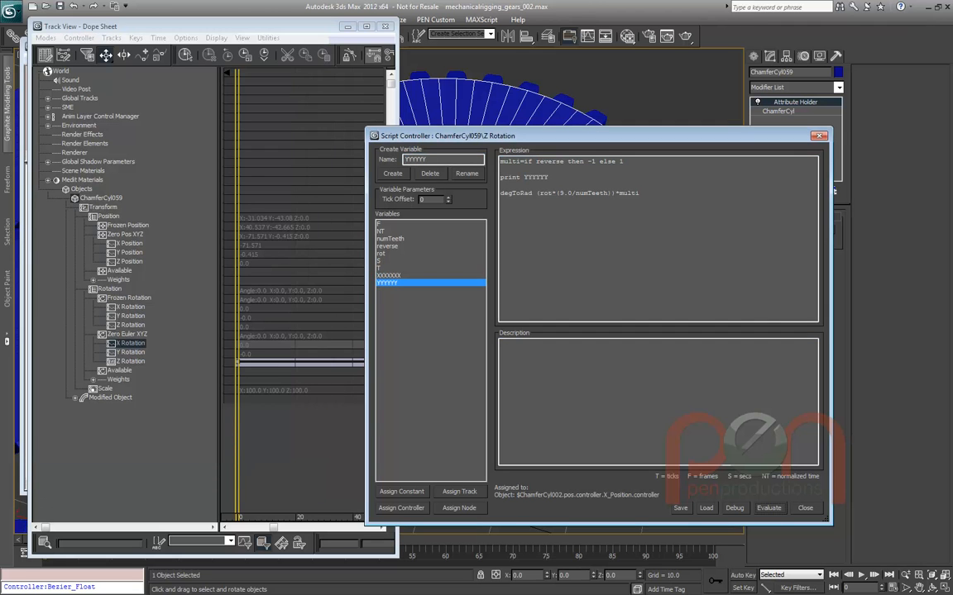
pyautogui.press('F11')
pyautogui.moveTo(29, 539); pyautogui.dragTo(58, 539)
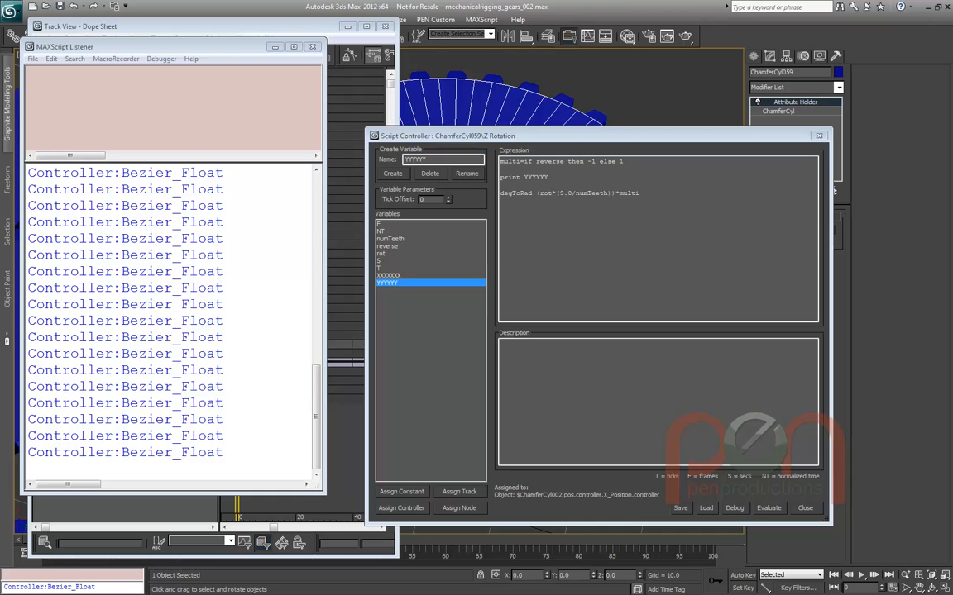
# Extend the print line to "print YYYYYY.value", evaluate the expression, and view its output in the MAXScript Listener
pyautogui.click(549, 177)
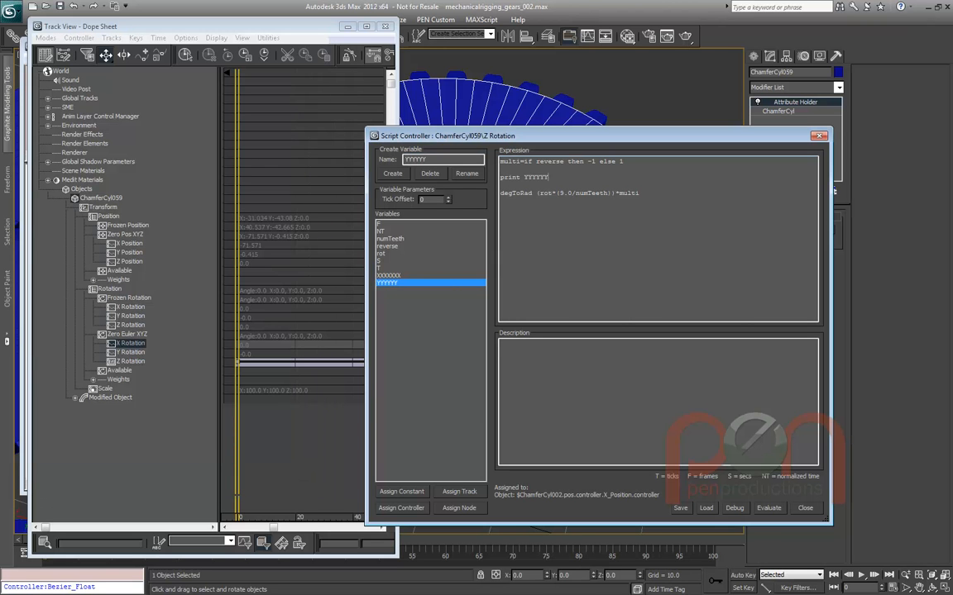
pyautogui.write('.value')
pyautogui.click(768, 508)
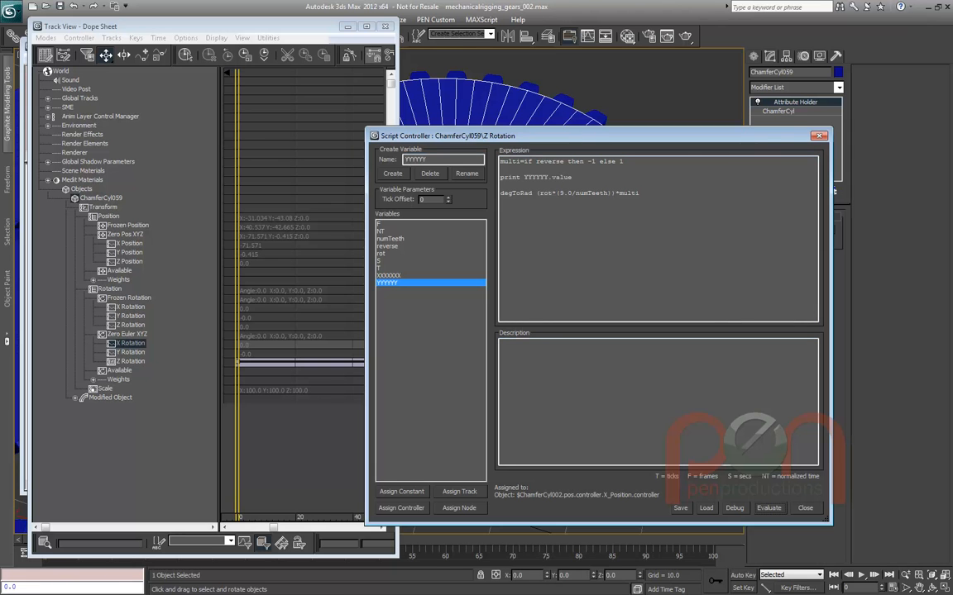
pyautogui.press('F11')
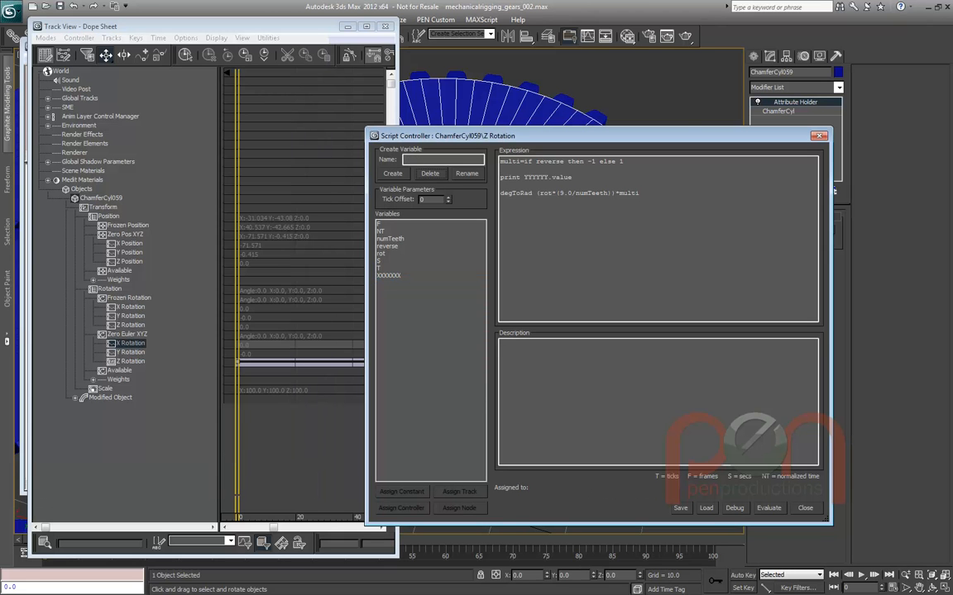
# Delete the XXXXXXX variable, select numTeeth, and uncover the gear's custom attributes behind the Script Controller window
pyautogui.click(389, 275)
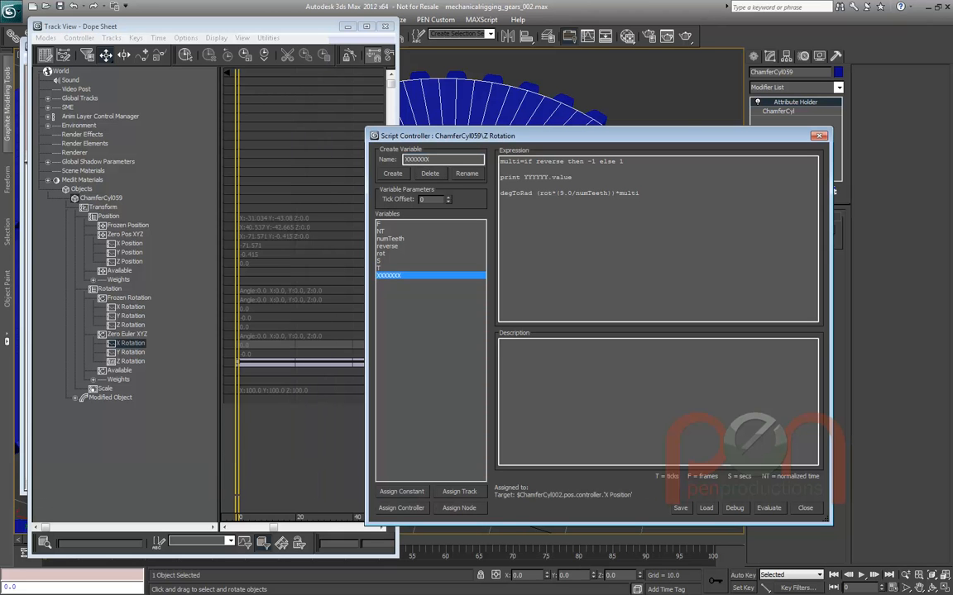
pyautogui.click(429, 173)
pyautogui.click(390, 238)
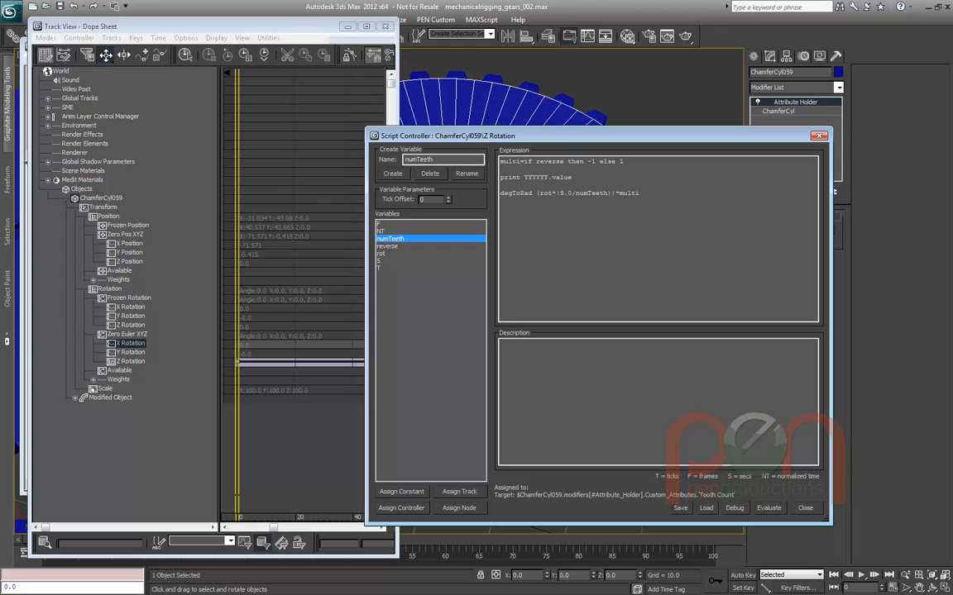
pyautogui.moveTo(496, 135); pyautogui.dragTo(406, 114)
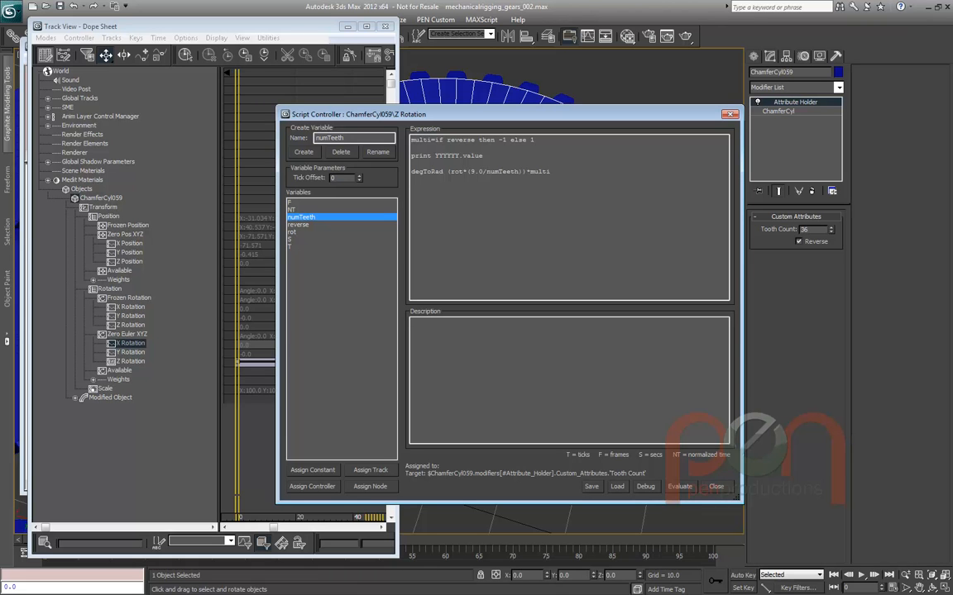
# Compare the assigned targets of the reverse, rot and numTeeth variables with the gear's custom attributes
pyautogui.click(298, 224)
pyautogui.click(298, 232)
pyautogui.click(301, 216)
pyautogui.click(298, 224)
pyautogui.click(297, 232)
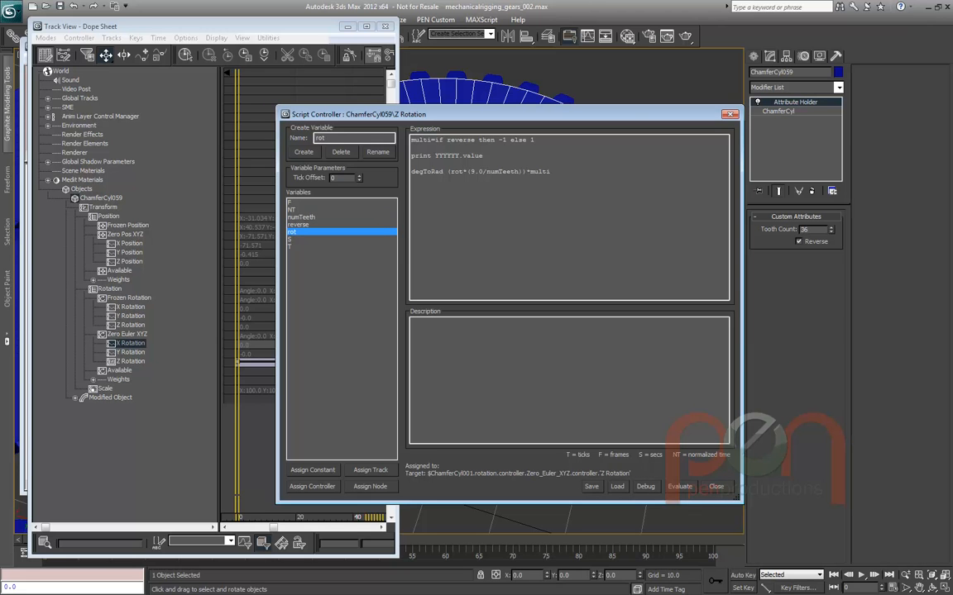
pyautogui.click(301, 216)
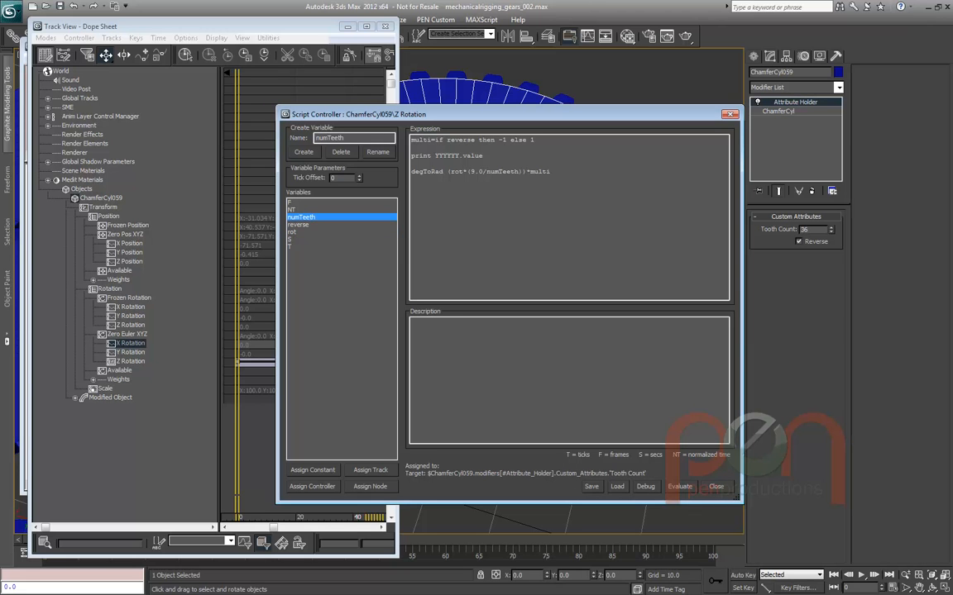
pyautogui.moveTo(507, 114); pyautogui.dragTo(467, 110)
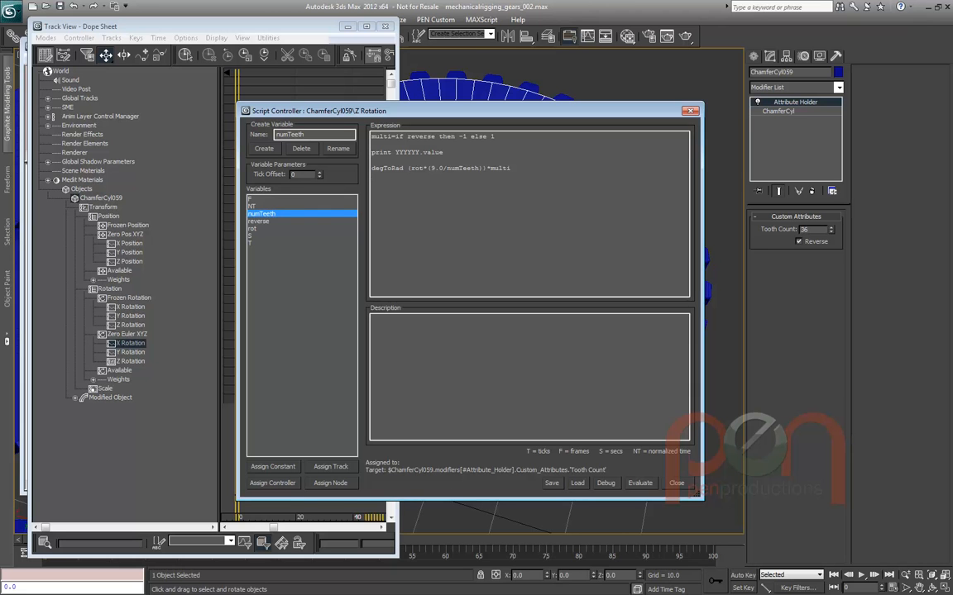
pyautogui.moveTo(470, 110)
pyautogui.mouseDown()
pyautogui.moveTo(441, 185)
pyautogui.moveTo(471, 127)
pyautogui.mouseUp()
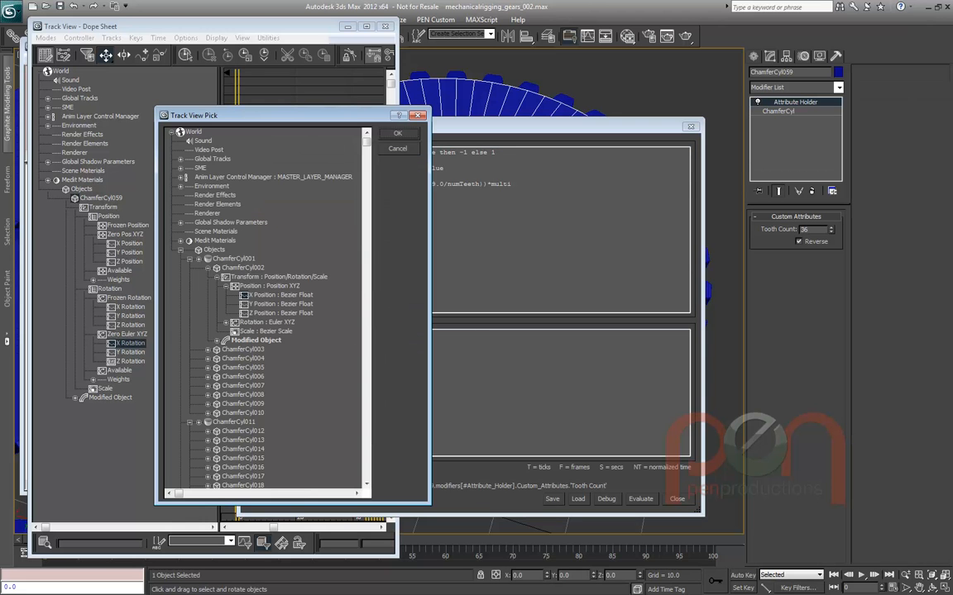
# Browse ChamferCyl059's transform and modified object tracks in the track picker, leave without picking, and inspect the reverse variable's target
pyautogui.scroll(-4, 265, 311)
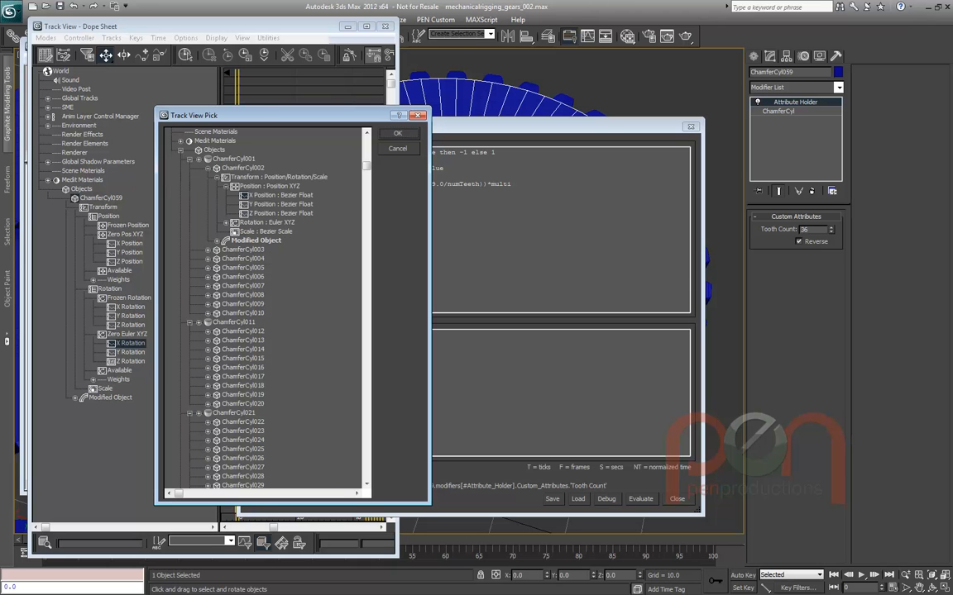
pyautogui.scroll(-20, 264, 310)
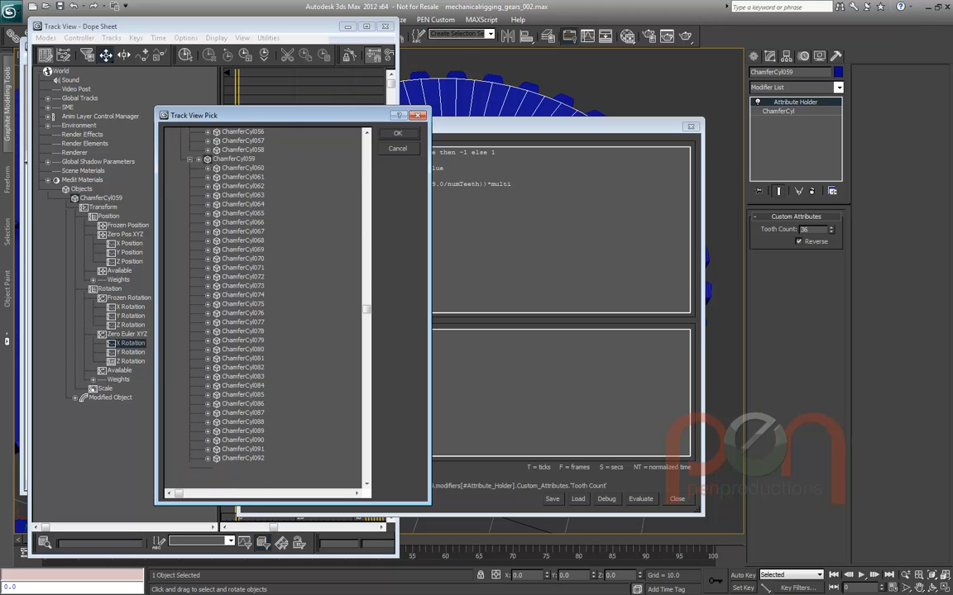
pyautogui.scroll(5, 264, 310)
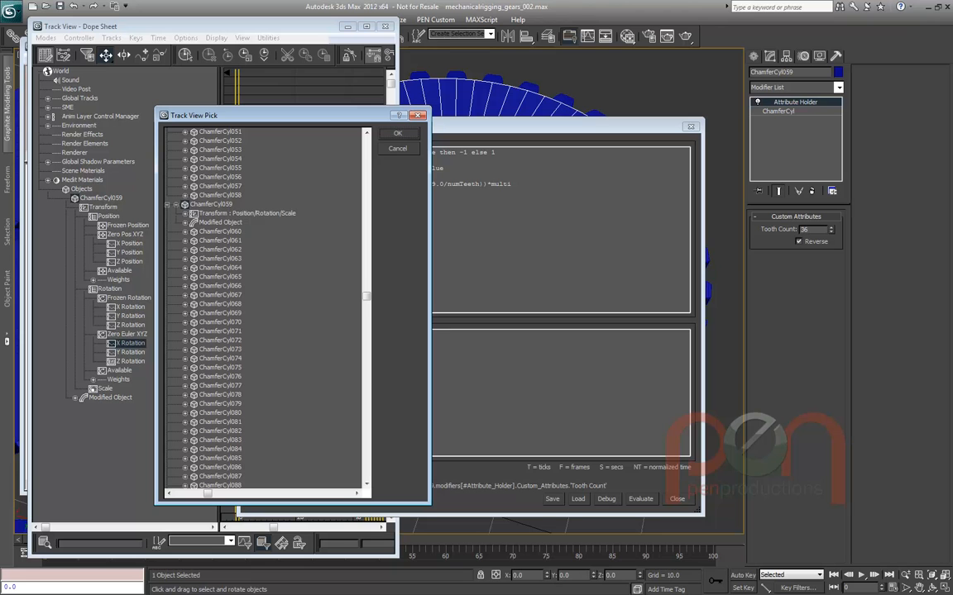
pyautogui.click(185, 214)
pyautogui.click(185, 214)
pyautogui.click(186, 223)
pyautogui.click(194, 232)
pyautogui.click(203, 241)
pyautogui.press('Escape')
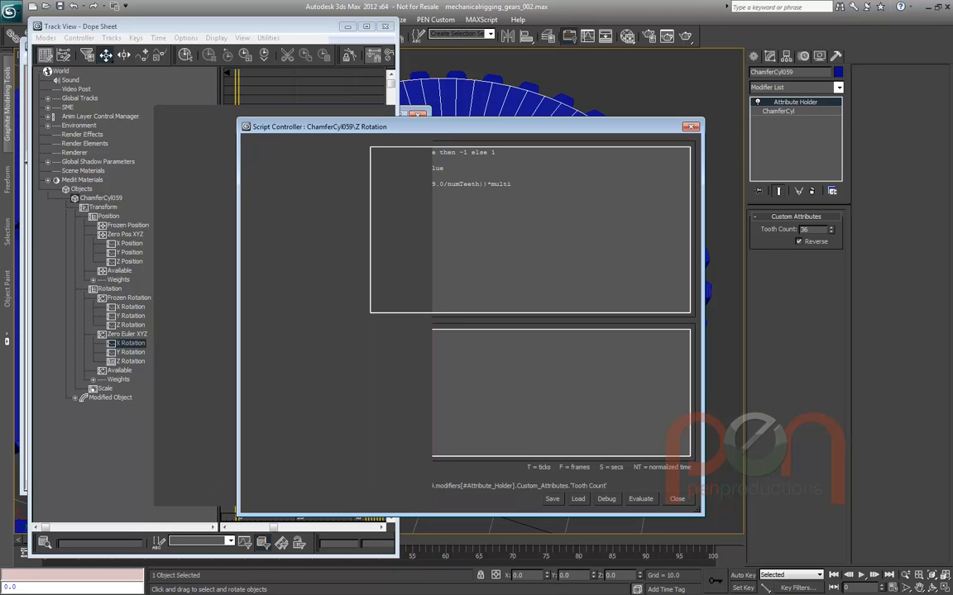
pyautogui.click(259, 236)
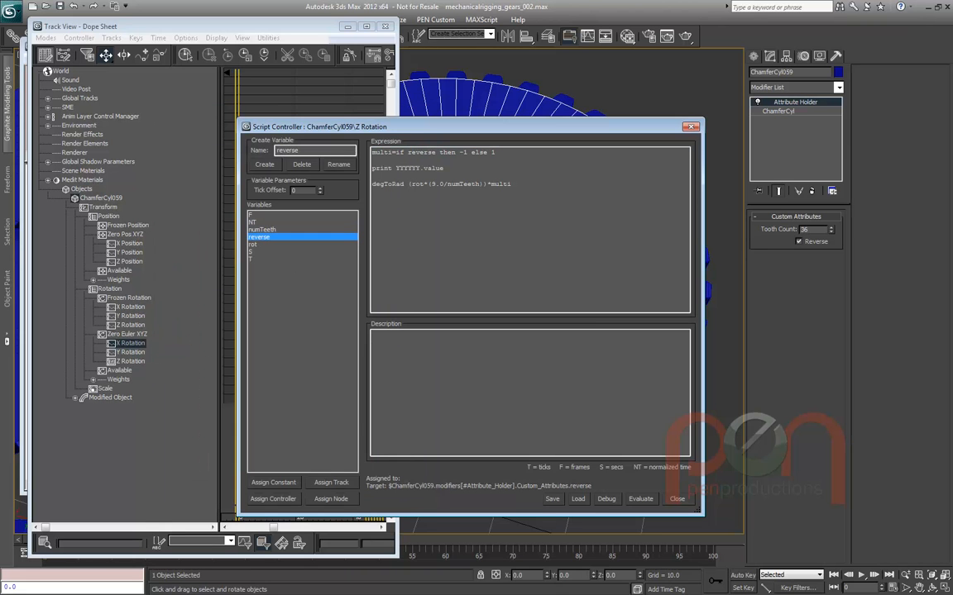
# Bring all the gears into view beside the Script Controller window and rotate ChamferCyl001 about -33 degrees around Z
pyautogui.moveTo(372, 126); pyautogui.dragTo(83, 131)
pyautogui.moveTo(496, 289); pyautogui.dragTo(622, 233, button='middle')
pyautogui.scroll(-5, 533, 248)
pyautogui.moveTo(534, 248); pyautogui.dragTo(651, 274, button='middle')
pyautogui.click(520, 329)
pyautogui.moveTo(551, 364); pyautogui.dragTo(532, 377)
pyautogui.click(542, 340)
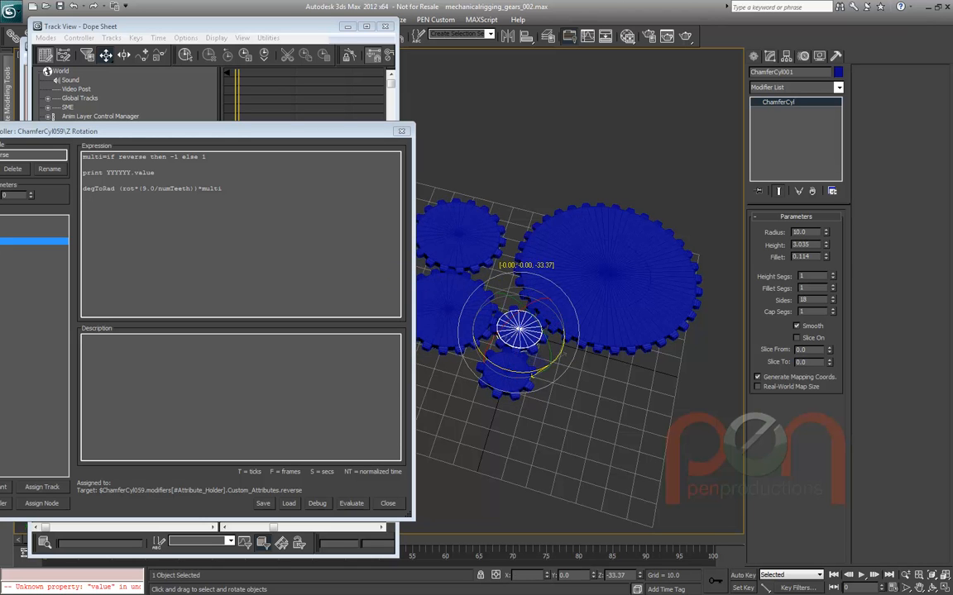
# Select the large gear ChamferCyl059 and delete the "print YYYYYY.value" line from its Z Rotation expression
pyautogui.click(608, 273)
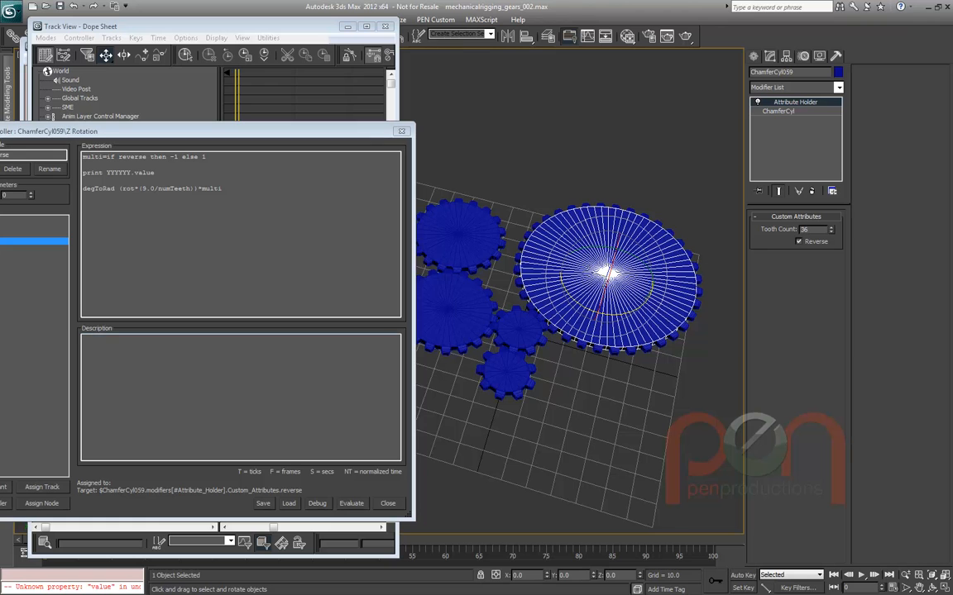
pyautogui.press('Return')
pyautogui.moveTo(155, 172); pyautogui.dragTo(83, 173)
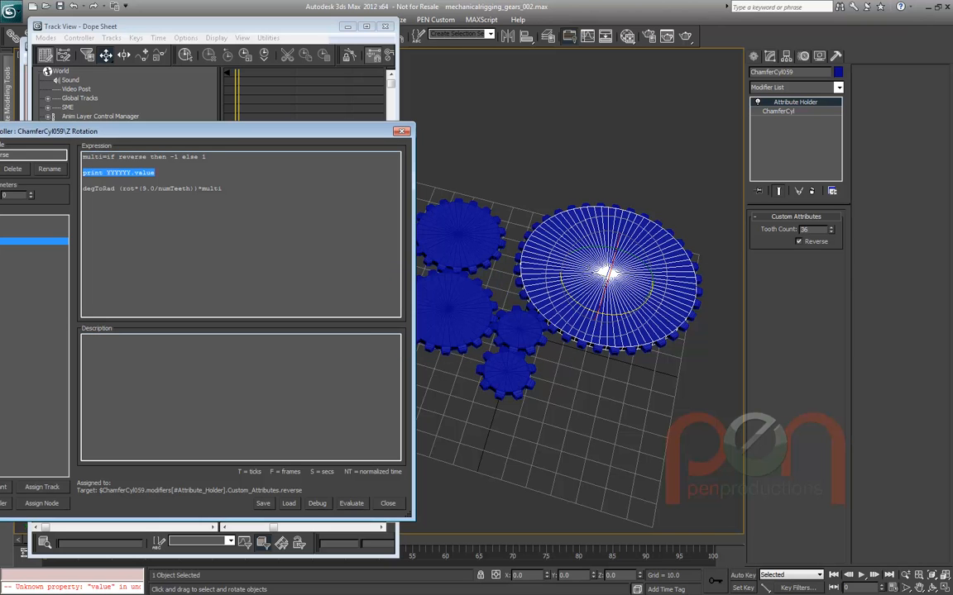
pyautogui.press('Delete')
pyautogui.press('Delete')
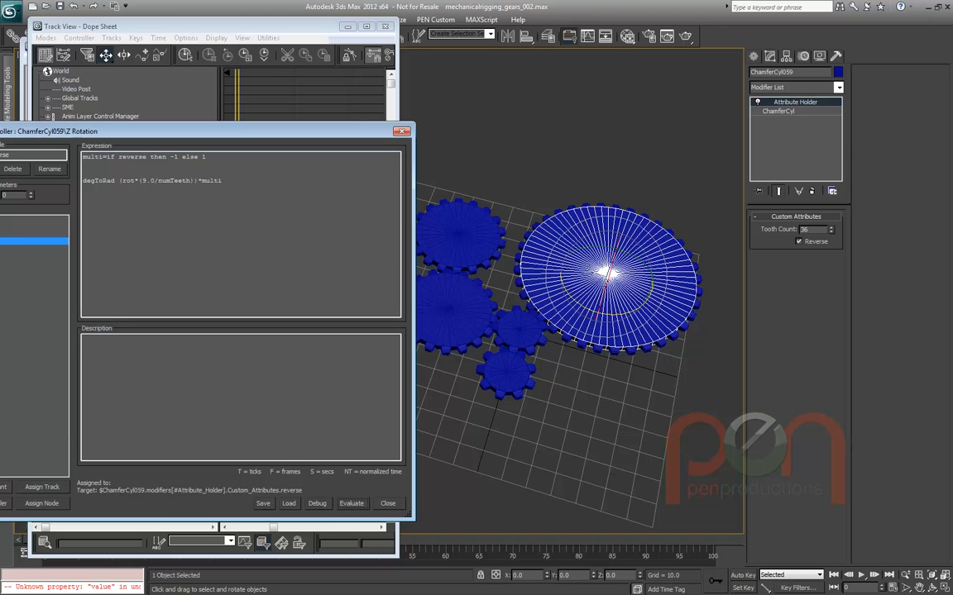
# Rotate the small driving gear ChamferCyl001 back and forth around Z to test how the connected gears turn
pyautogui.click(520, 329)
pyautogui.moveTo(539, 369); pyautogui.dragTo(559, 361)
pyautogui.rightClick(560, 361)
pyautogui.moveTo(559, 361); pyautogui.dragTo(437, 320, button='middle')
pyautogui.scroll(4, 561, 386)
pyautogui.scroll(-5, 570, 315)
pyautogui.scroll(3, 571, 314)
pyautogui.moveTo(523, 380); pyautogui.dragTo(554, 380, button='middle')
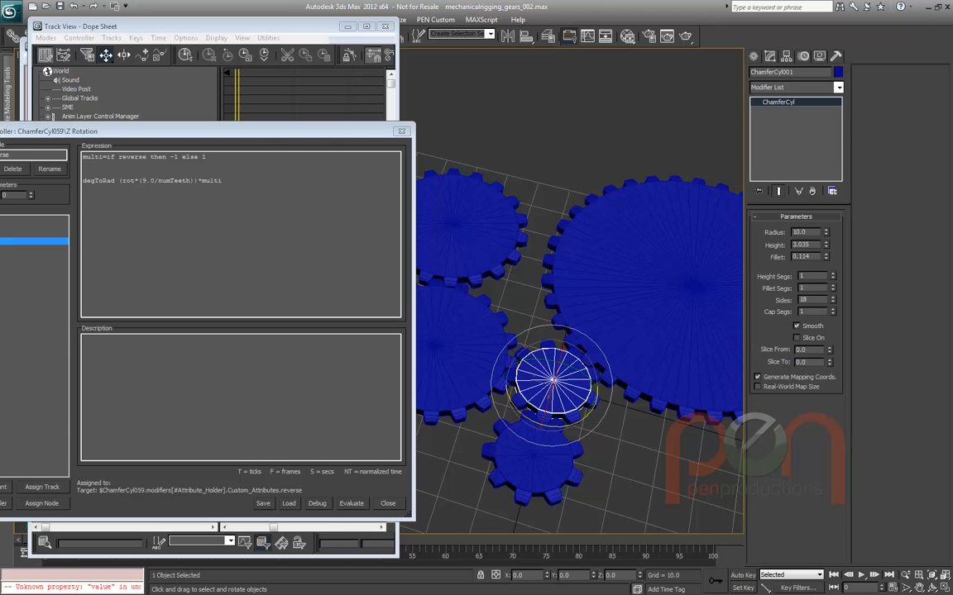
pyautogui.moveTo(574, 418); pyautogui.dragTo(549, 434)
pyautogui.moveTo(574, 423); pyautogui.dragTo(540, 417)
pyautogui.moveTo(540, 418); pyautogui.dragTo(594, 414)
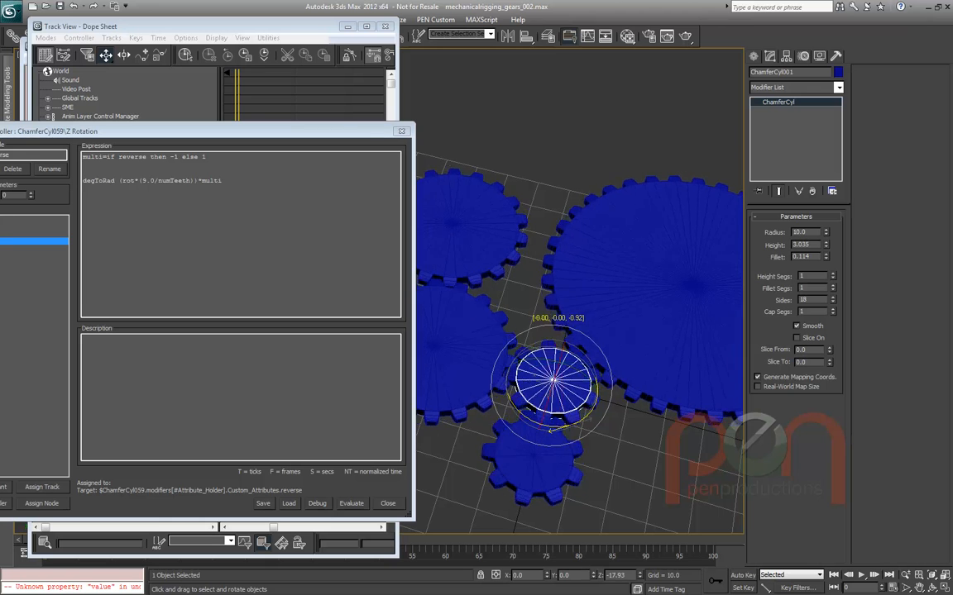
# Bring the whole Script Controller window into view, inspect the rot variable's target, and remove the extra blank line from the expression
pyautogui.moveTo(207, 131); pyautogui.dragTo(294, 106)
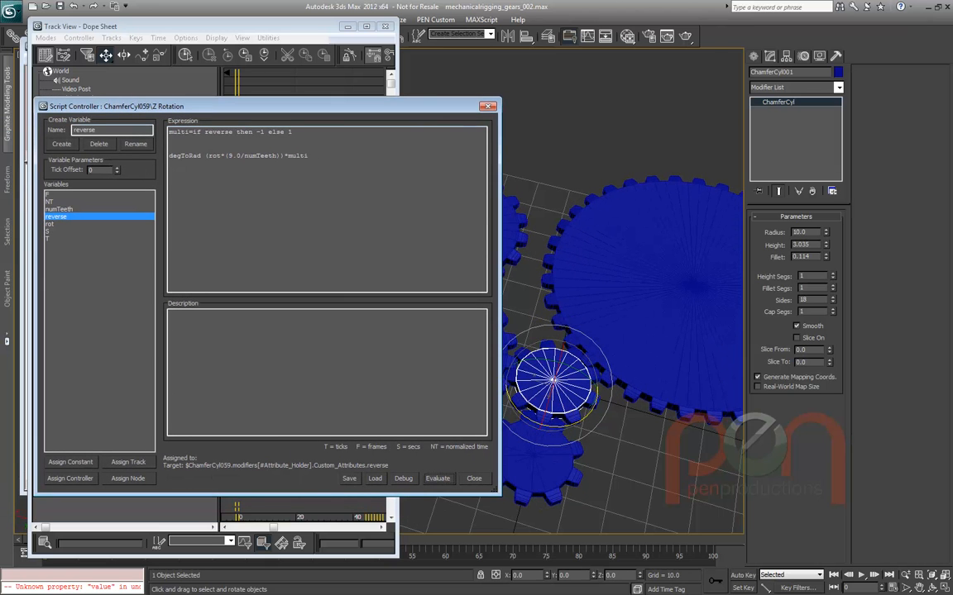
pyautogui.click(52, 224)
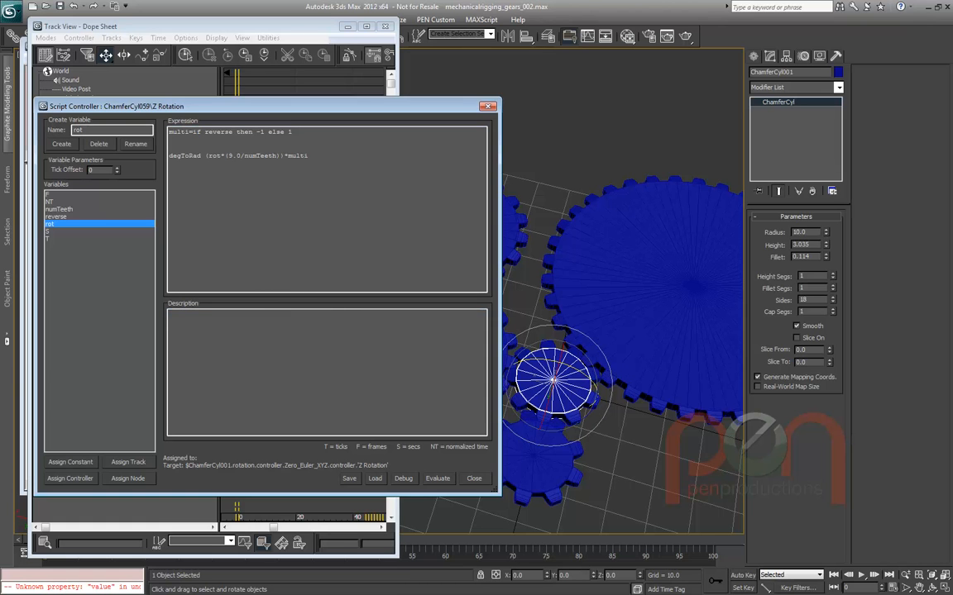
pyautogui.press('BackSpace')
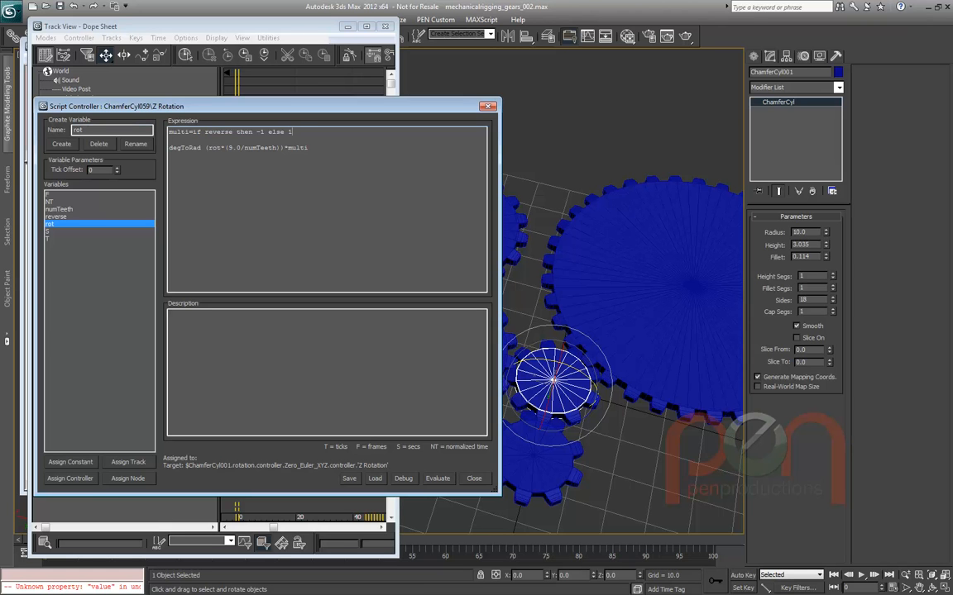
# Inspect the reverse variable's target, insert "print reverse" as the first line of the expression, and evaluate it
pyautogui.click(55, 216)
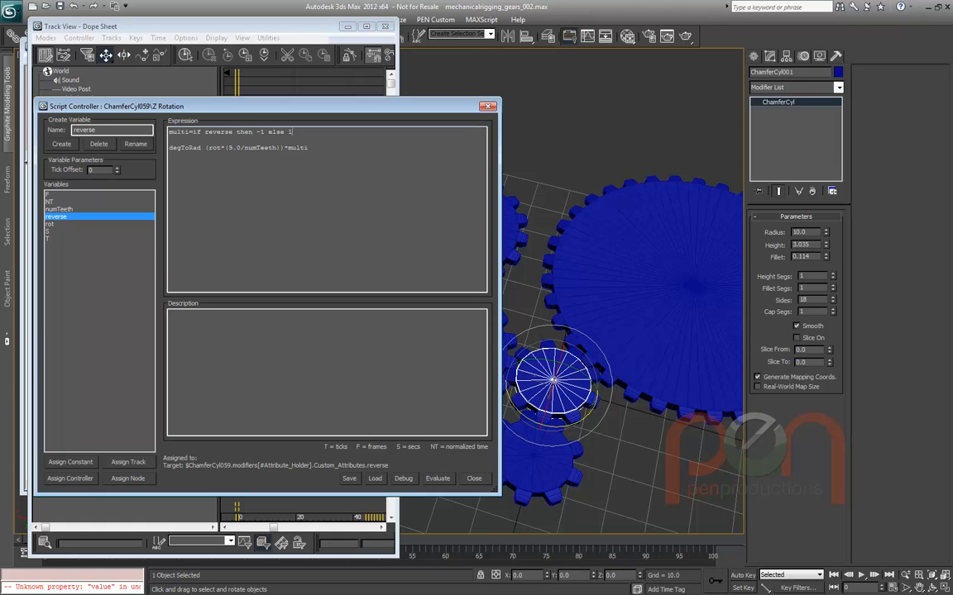
pyautogui.click(292, 131)
pyautogui.click(169, 132)
pyautogui.press('Return')
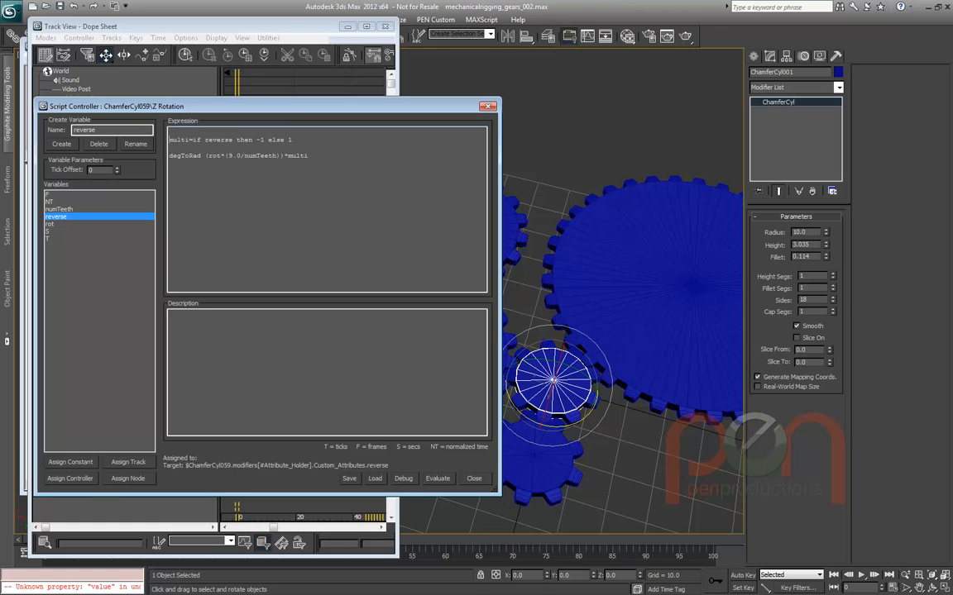
pyautogui.write('print reverse')
pyautogui.click(438, 478)
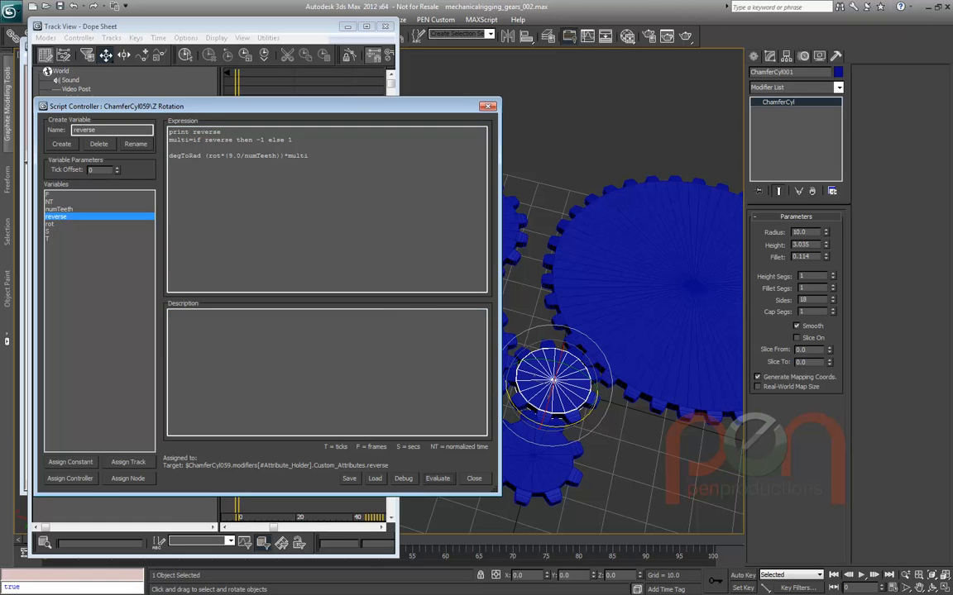
# Close the Track View window and delete the "print reverse" line from the Z Rotation expression
pyautogui.moveTo(264, 106); pyautogui.dragTo(314, 104)
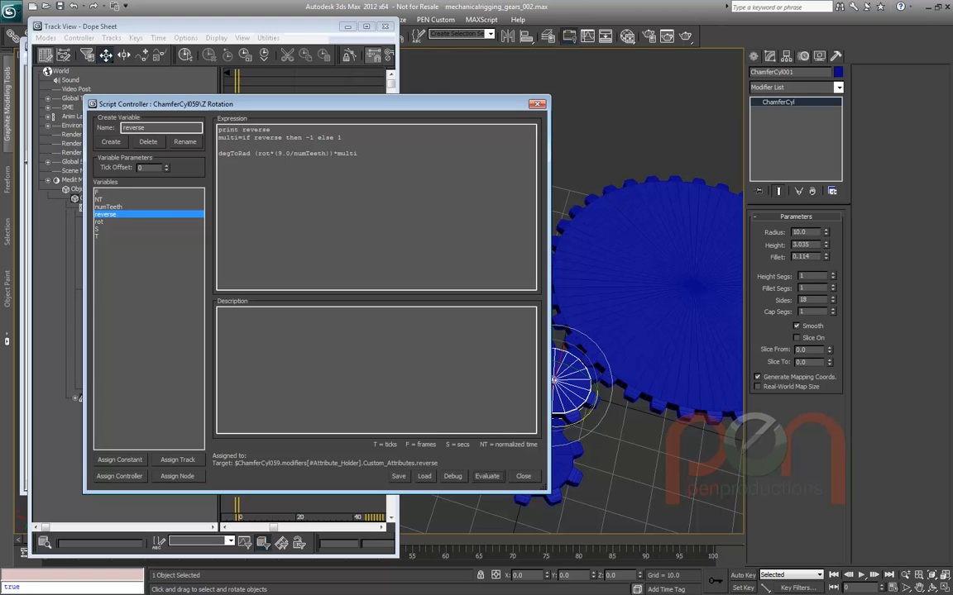
pyautogui.click(385, 26)
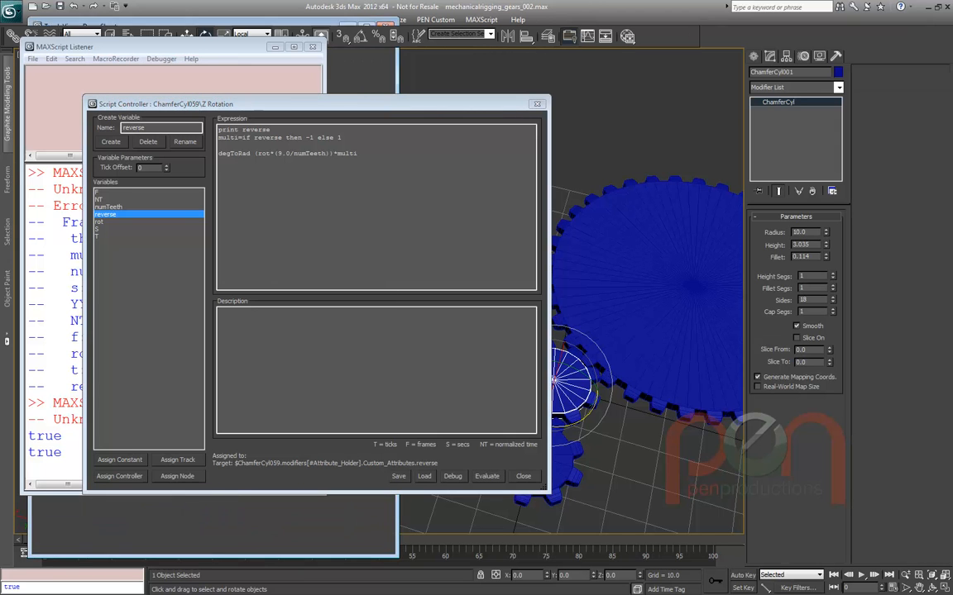
pyautogui.moveTo(315, 104); pyautogui.dragTo(358, 99)
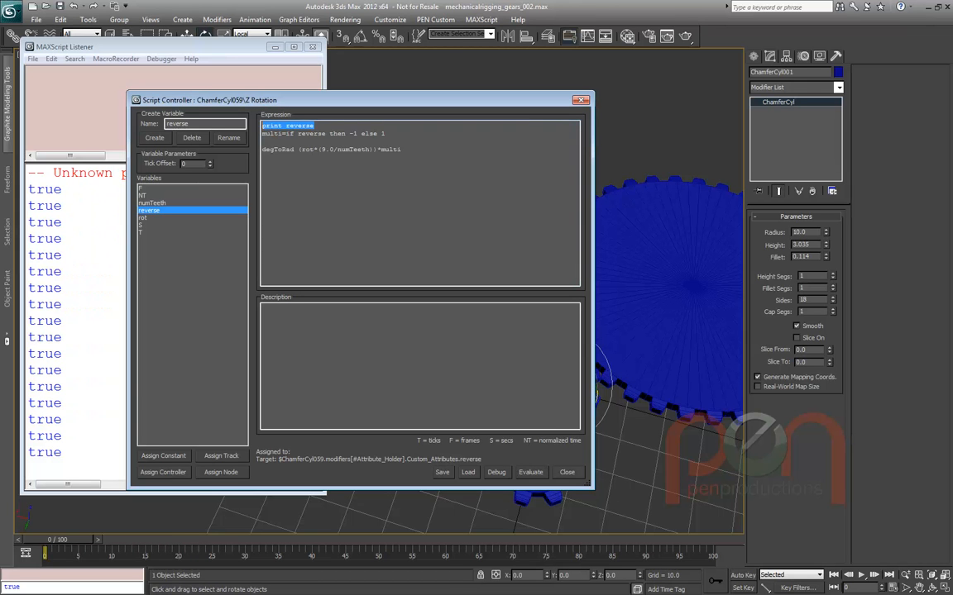
pyautogui.moveTo(315, 126); pyautogui.dragTo(261, 125)
pyautogui.press('Delete')
pyautogui.press('Delete')
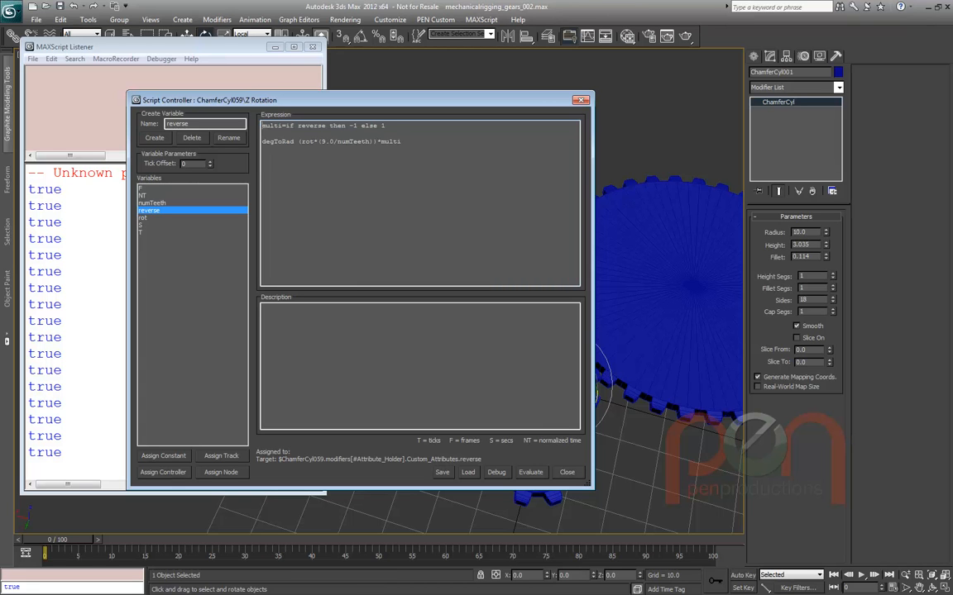
# Examine the multi variable, its reverse condition with the -1 and 1 values, and the degToRad function in the expression
pyautogui.doubleClick(274, 126)
pyautogui.doubleClick(312, 126)
pyautogui.doubleClick(337, 126)
pyautogui.doubleClick(354, 126)
pyautogui.hotkey('shift', 'Left')
pyautogui.doubleClick(382, 126)
pyautogui.doubleClick(277, 141)
# Copy rot*(9.0/numTeeth) from the expression into the MAXScript Listener and enlarge its text
pyautogui.moveTo(299, 141)
pyautogui.mouseDown()
pyautogui.moveTo(401, 141)
pyautogui.moveTo(301, 141)
pyautogui.mouseUp()
pyautogui.hotkey('ctrl', 'c')
pyautogui.click(402, 142)
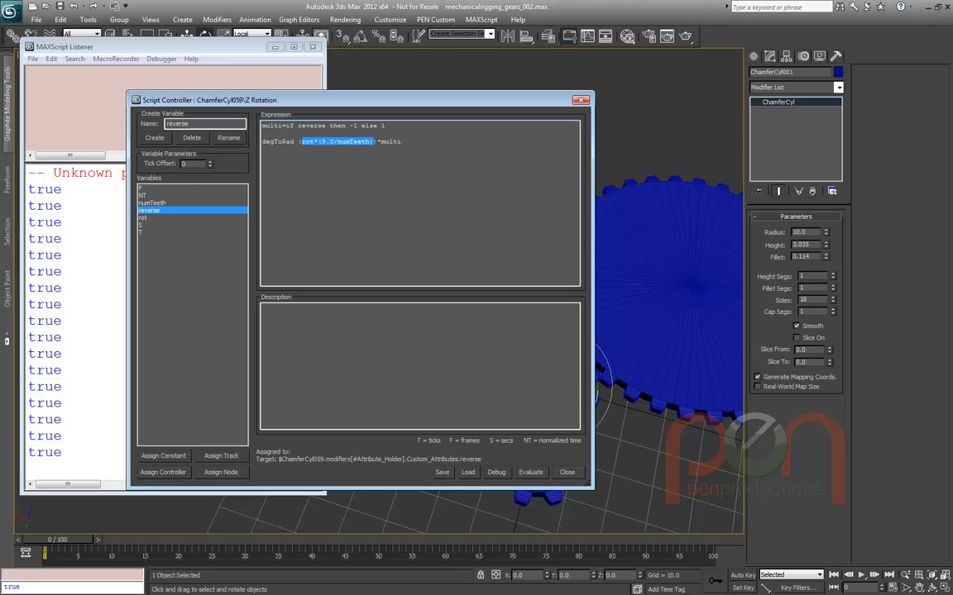
pyautogui.click(28, 70)
pyautogui.hotkey('ctrl', 'v')
pyautogui.keyDown('ctrl'); pyautogui.scroll(5, 165, 70); pyautogui.keyUp('ctrl')
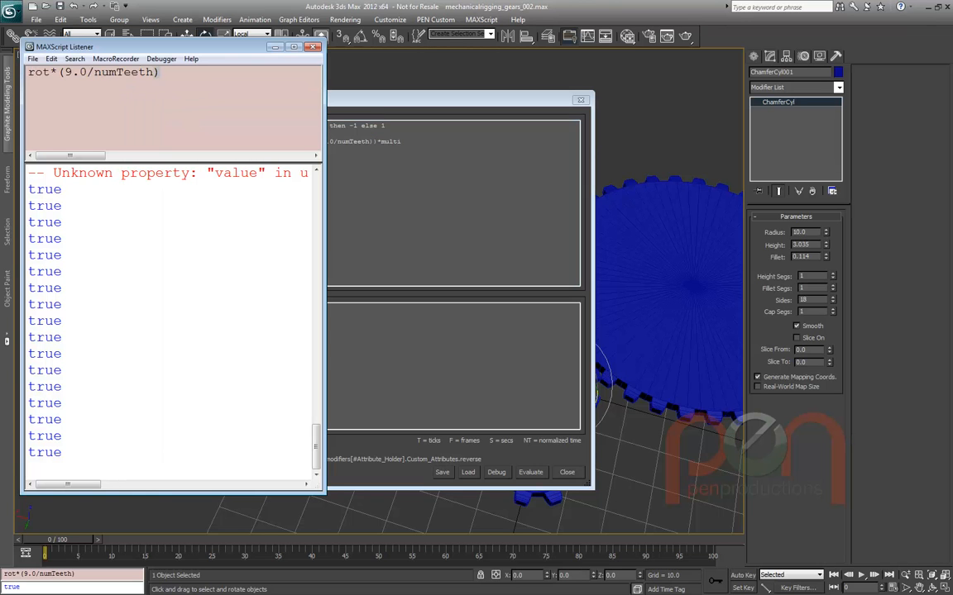
pyautogui.click(54, 75)
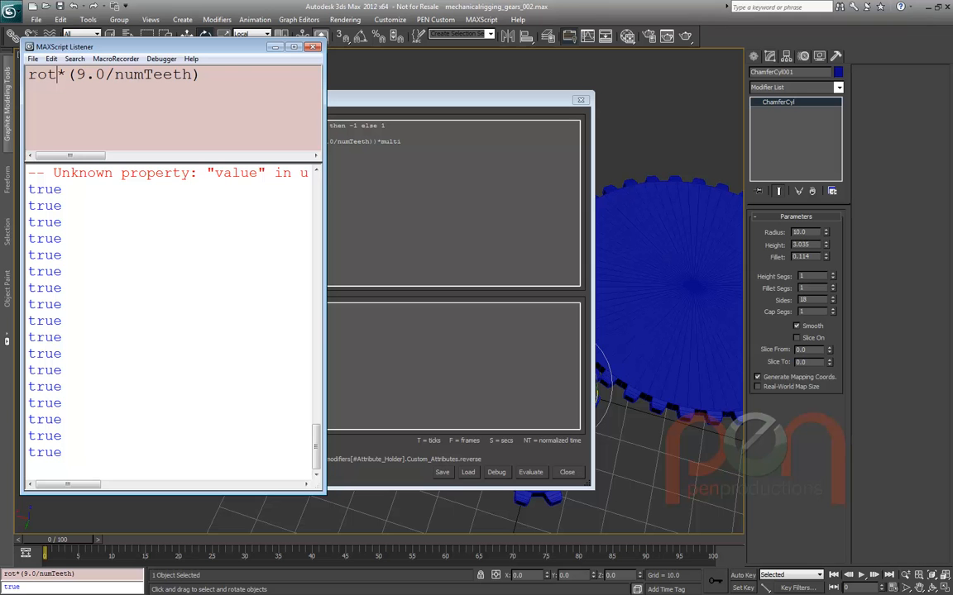
pyautogui.moveTo(132, 46)
pyautogui.mouseDown()
pyautogui.moveTo(110, 43)
pyautogui.moveTo(118, 46)
pyautogui.mouseUp()
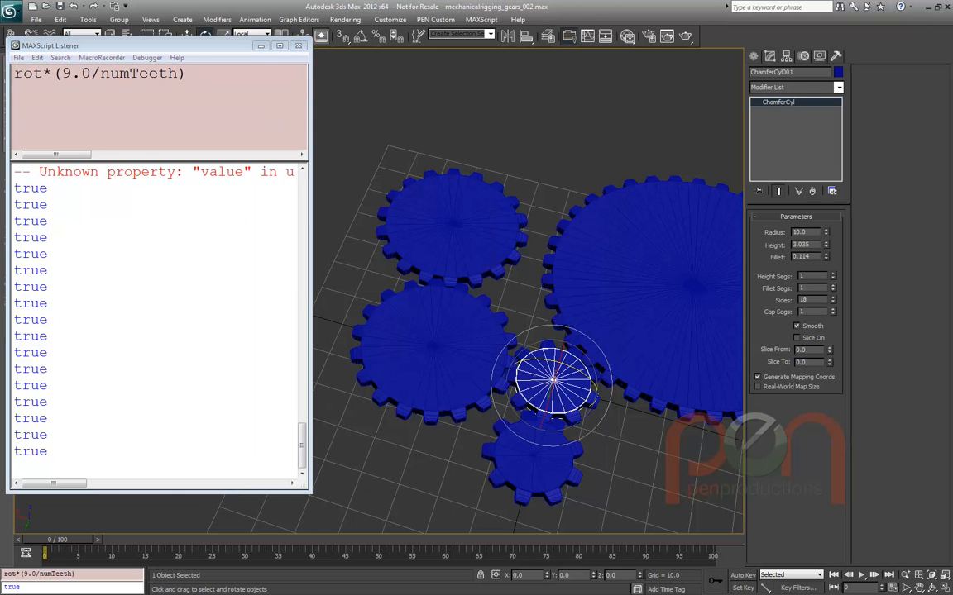
pyautogui.scroll(5, 659, 426)
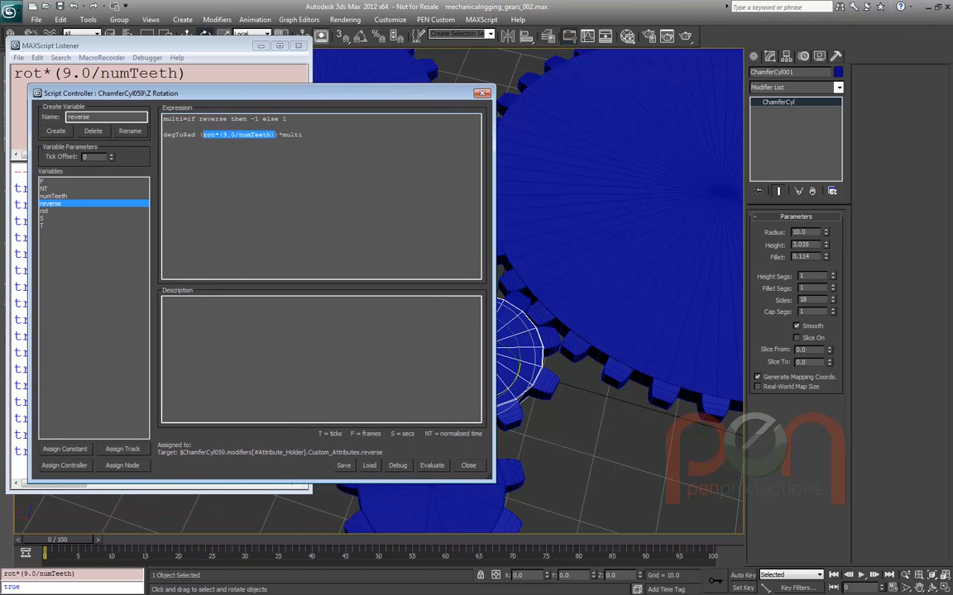
pyautogui.doubleClick(180, 134)
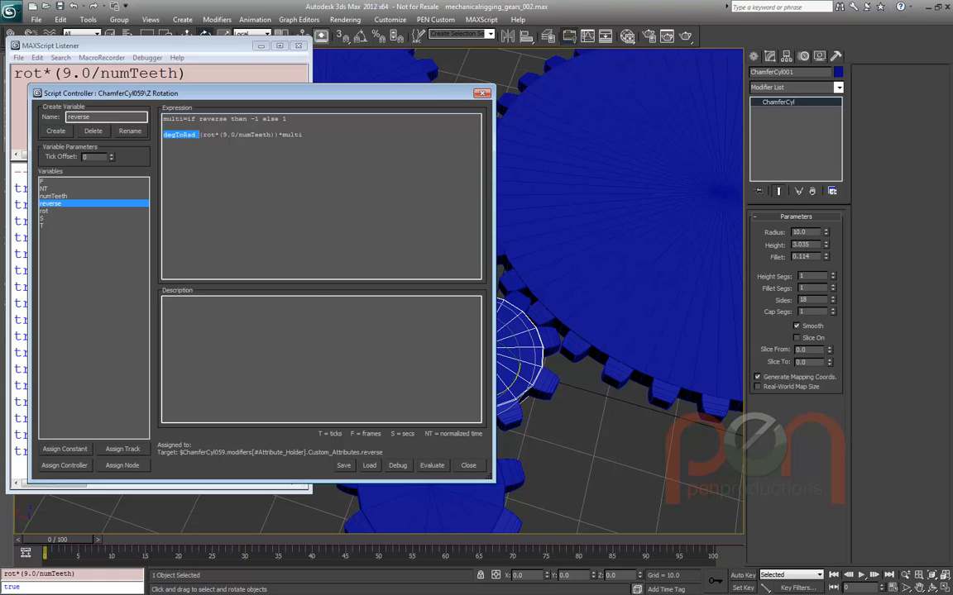
pyautogui.click(13, 73)
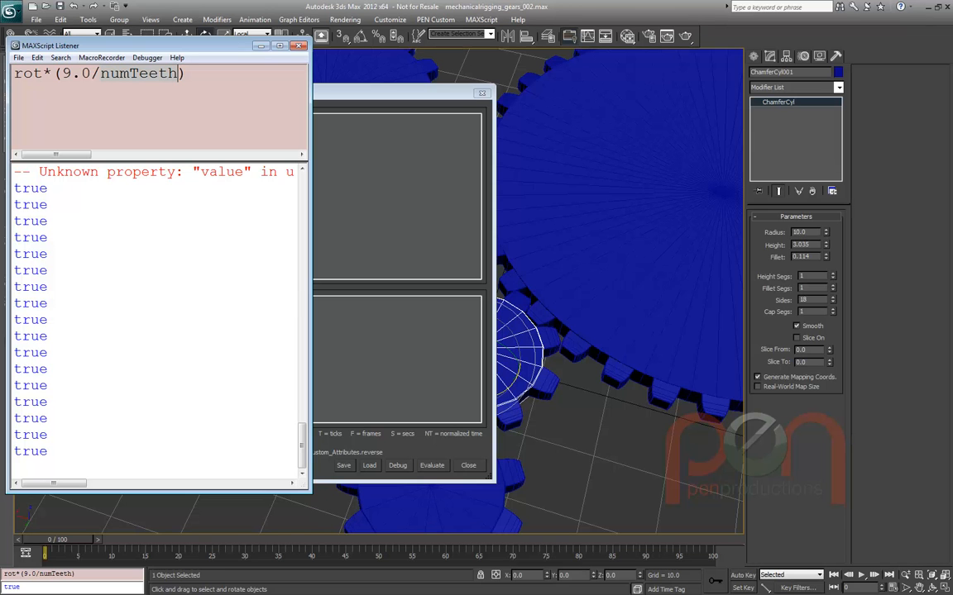
# Check the large gear's Tooth Count and replace numTeeth with 36.0 in the Listener expression
pyautogui.click(620, 206)
pyautogui.click(187, 73)
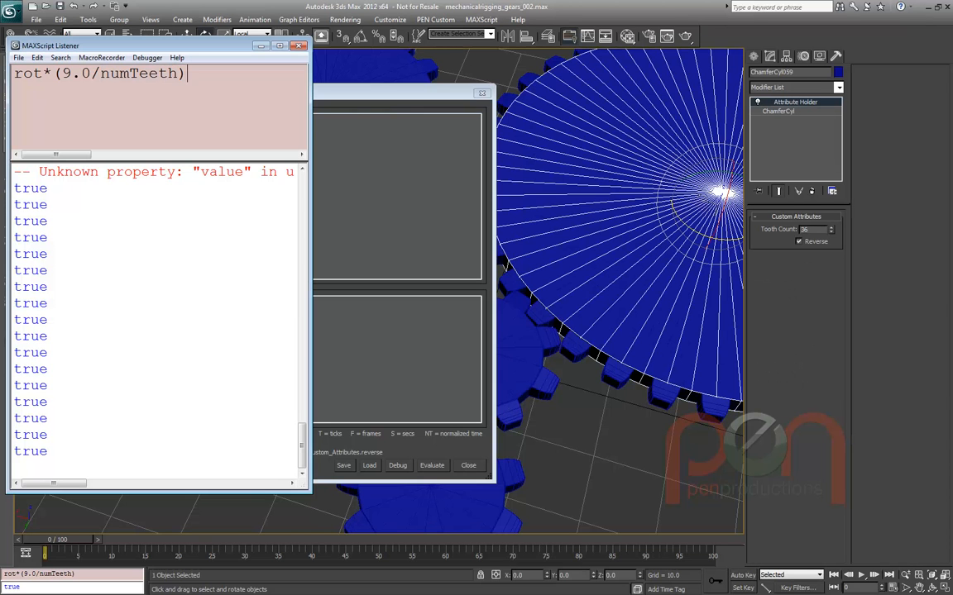
pyautogui.moveTo(178, 73); pyautogui.dragTo(100, 73)
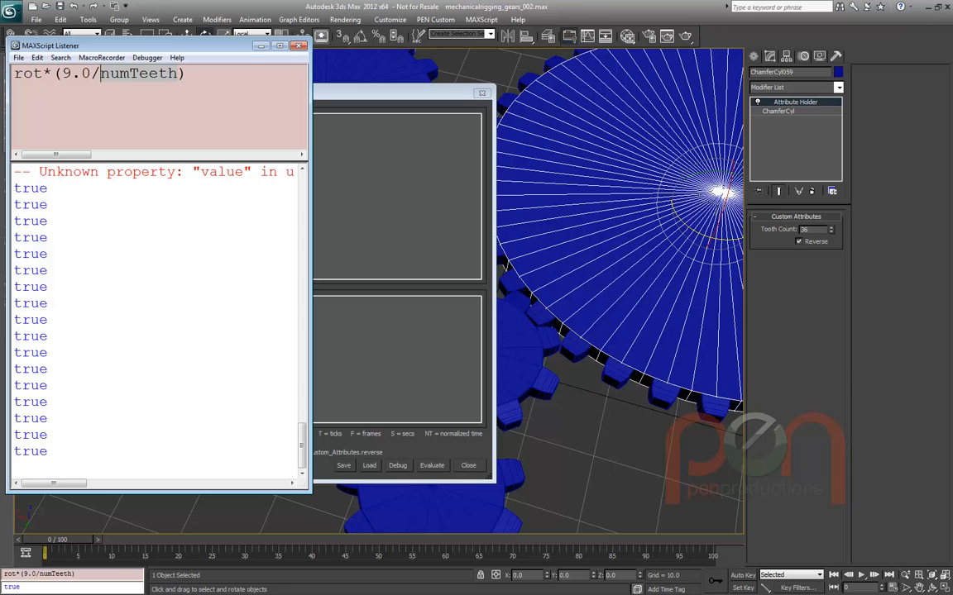
pyautogui.write('369.0')
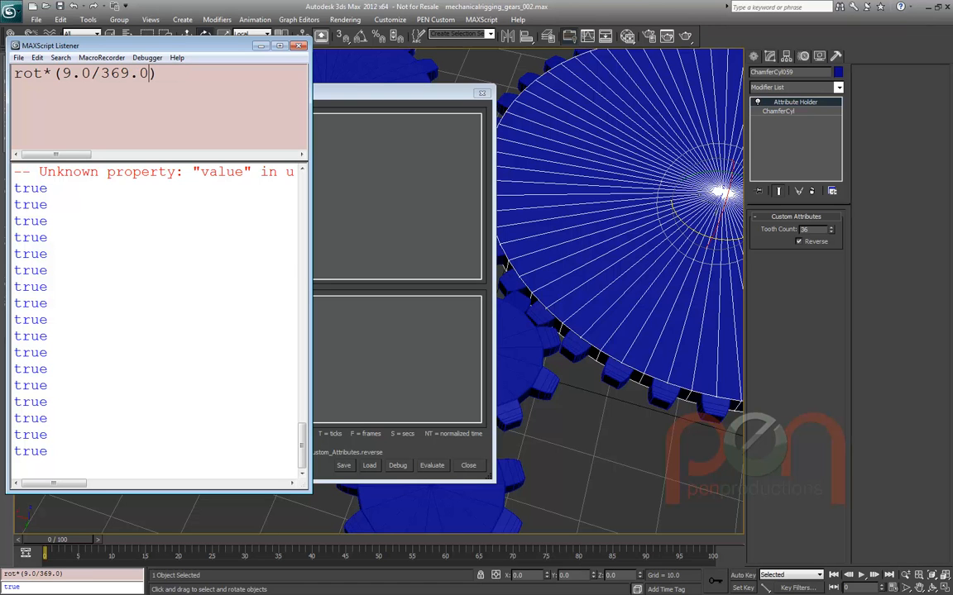
pyautogui.press('Left')
pyautogui.press('Left')
pyautogui.press('BackSpace')
# Replace rot with 360 in the Listener expression and evaluate 360*(9.0/36.0)
pyautogui.moveTo(91, 73); pyautogui.dragTo(73, 73)
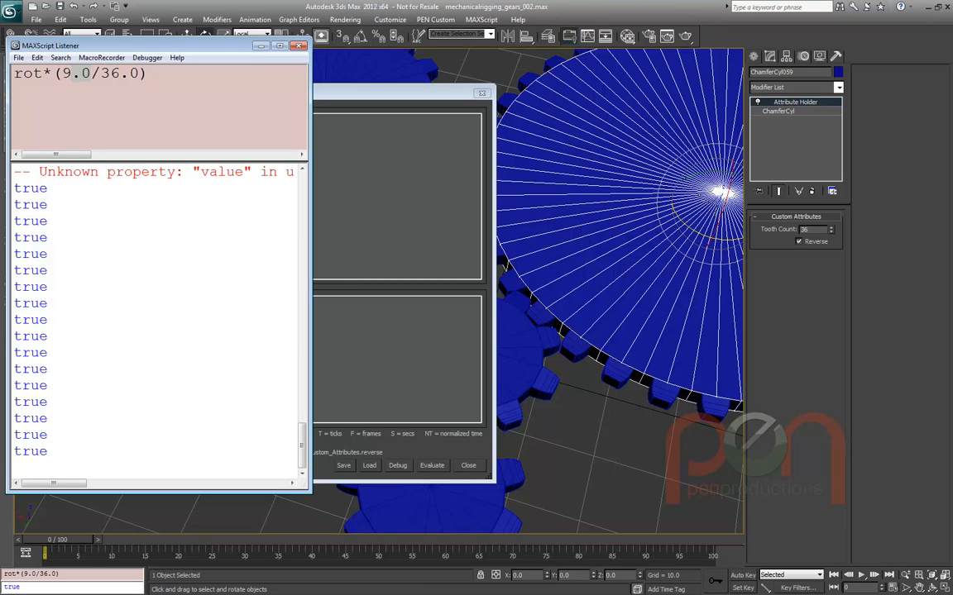
pyautogui.click(148, 72)
pyautogui.moveTo(42, 73); pyautogui.dragTo(13, 73)
pyautogui.write('360')
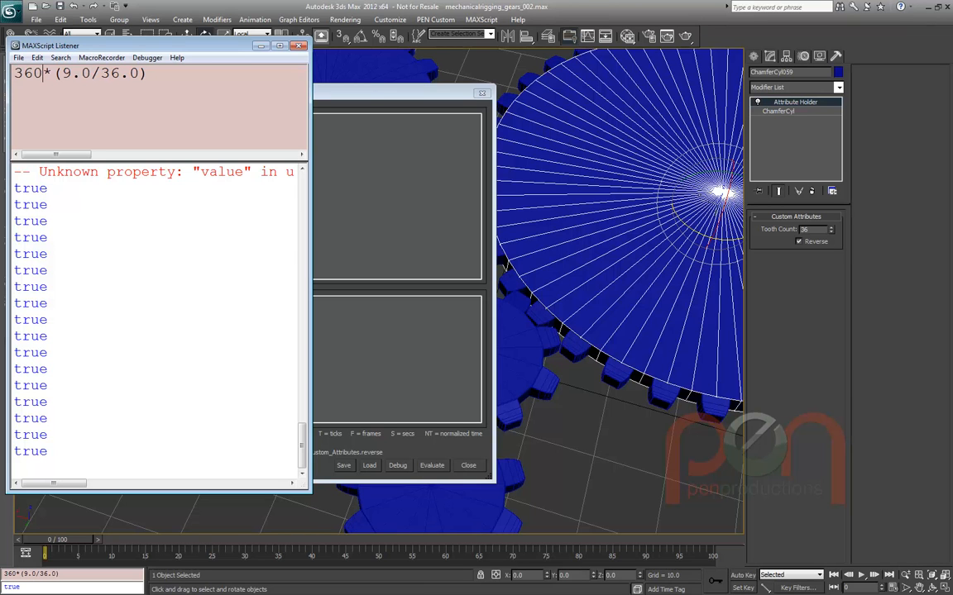
pyautogui.press('End')
pyautogui.press('Return')
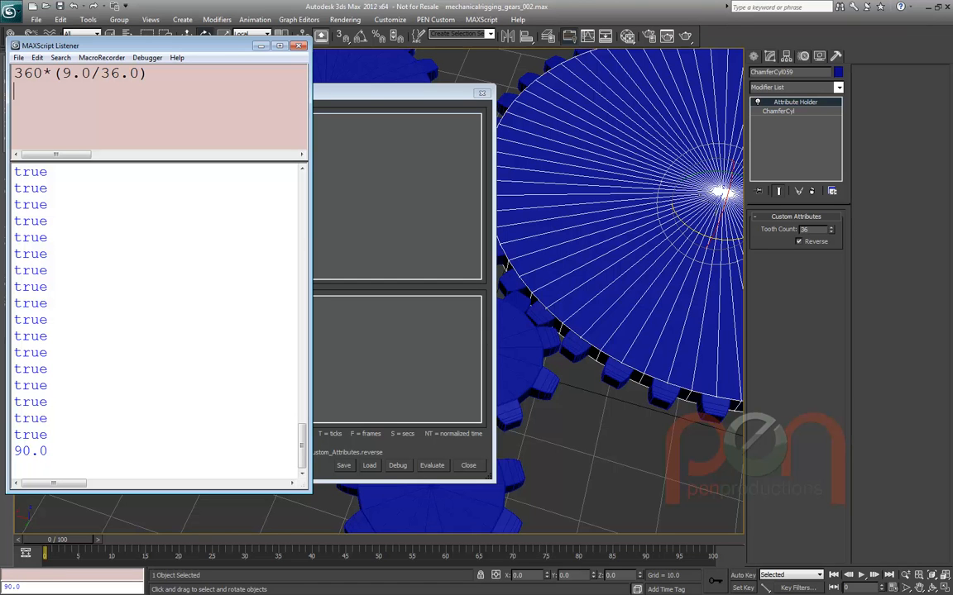
# Copy degToRad from the script controller to the front of the Listener expression and evaluate degToRad 360*(9.0/36.0)
pyautogui.click(397, 92)
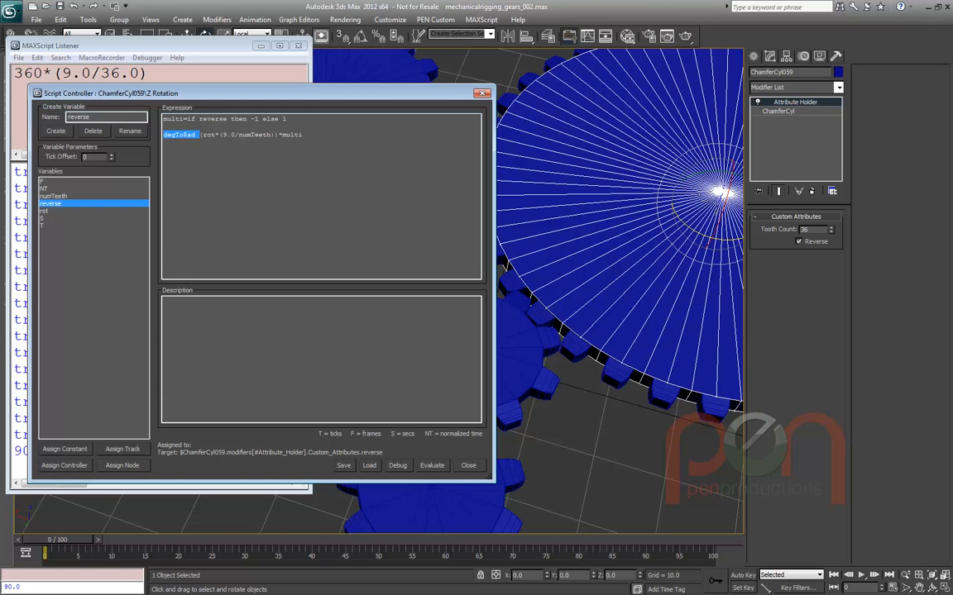
pyautogui.click(199, 135)
pyautogui.hotkey('shift', 'Home')
pyautogui.hotkey('ctrl', 'c')
pyautogui.click(14, 72)
pyautogui.hotkey('ctrl', 'v')
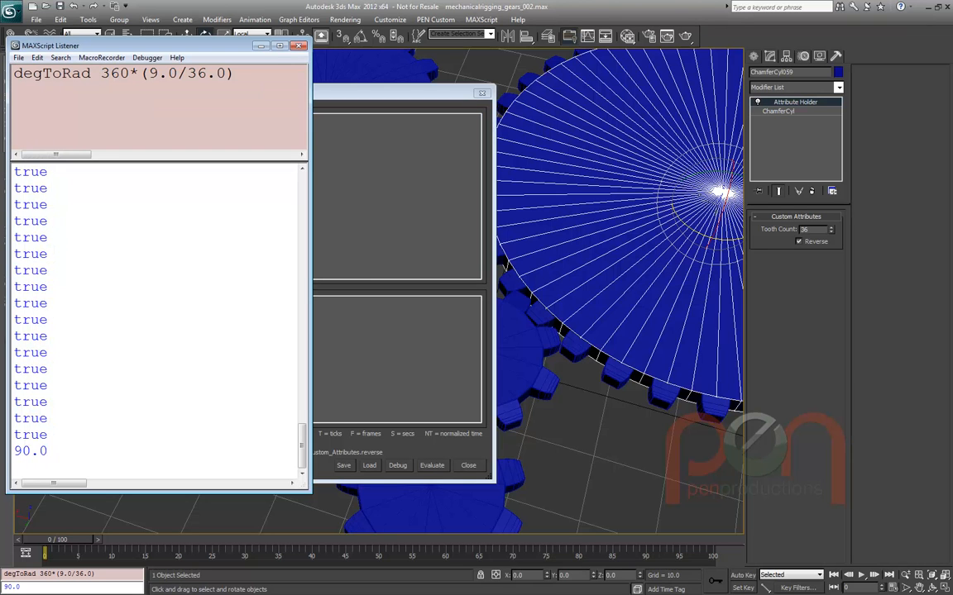
pyautogui.press('End')
pyautogui.press('Return')
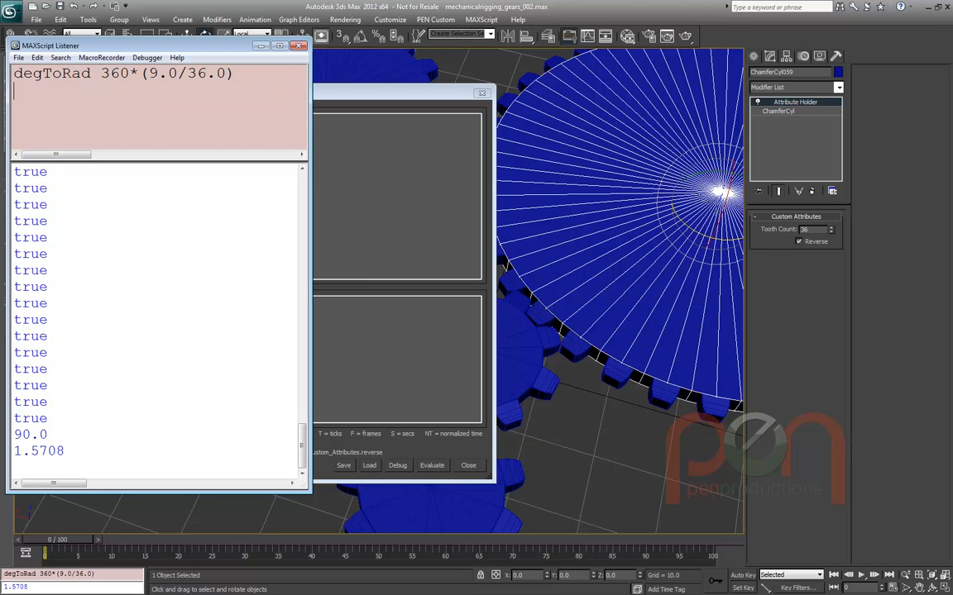
# Append *-1 to the Listener expression in place of the multi factor and evaluate it
pyautogui.moveTo(65, 451); pyautogui.dragTo(13, 451)
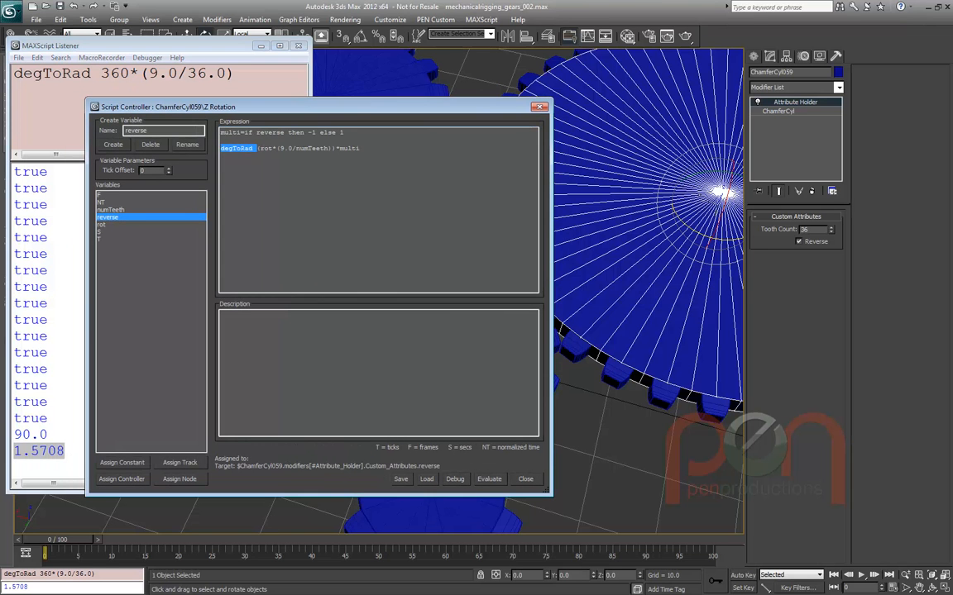
pyautogui.moveTo(361, 148); pyautogui.dragTo(341, 148)
pyautogui.click(236, 72)
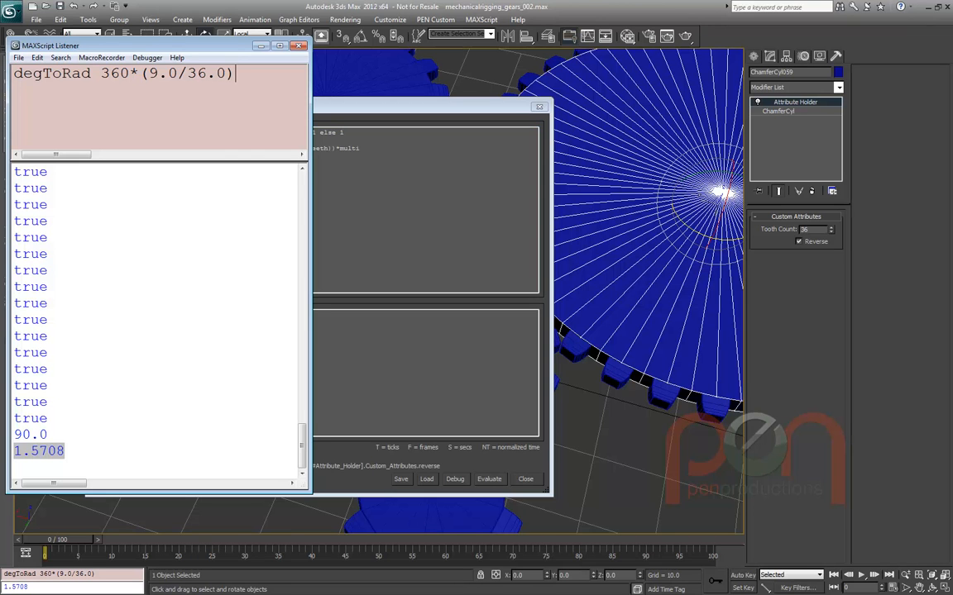
pyautogui.write('*-1')
pyautogui.press('Return')
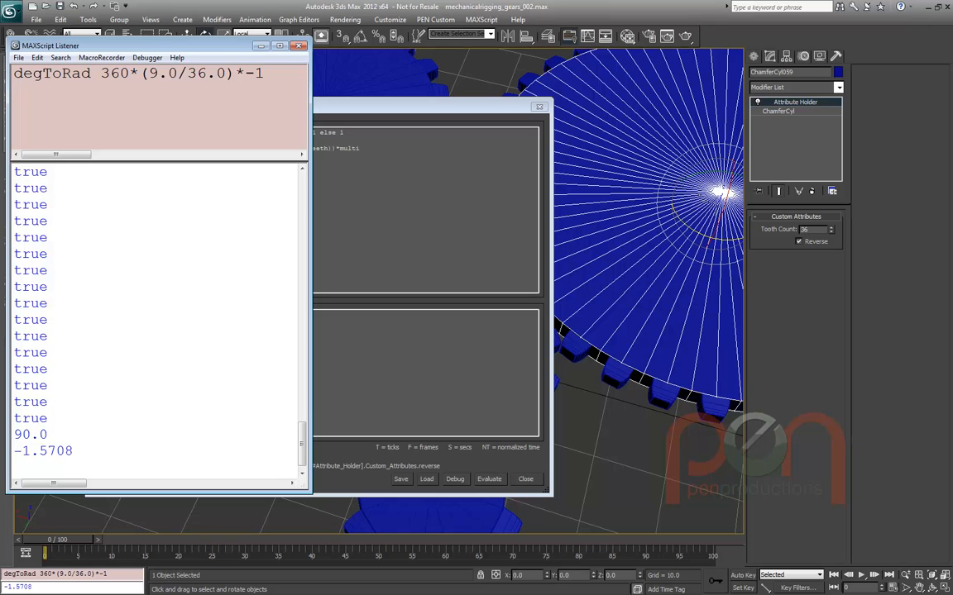
# Close the MAXScript Listener and bring all the gears into view in the perspective viewport
pyautogui.moveTo(420, 106); pyautogui.dragTo(399, 106)
pyautogui.moveTo(723, 193); pyautogui.dragTo(652, 228, button='middle')
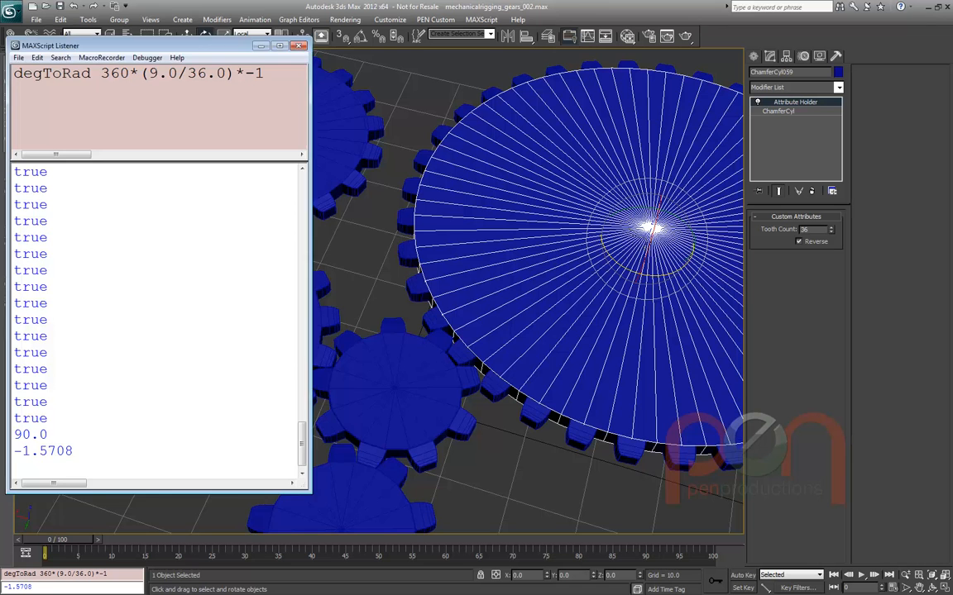
pyautogui.click(298, 46)
pyautogui.moveTo(510, 341); pyautogui.dragTo(409, 345, button='middle')
pyautogui.scroll(-3, 409, 345)
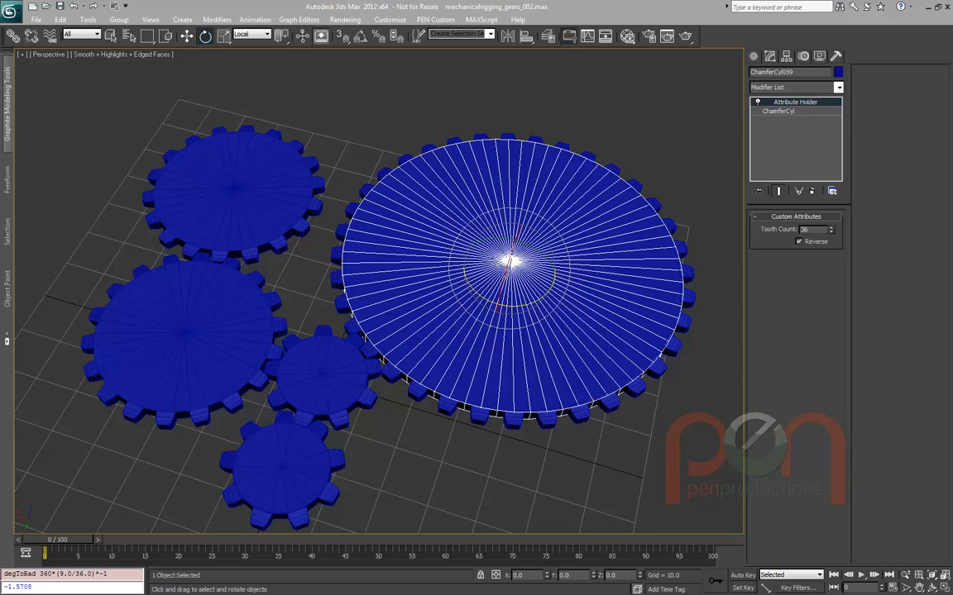
# Open arc_trainer.max without saving the gear scene, adopting the file's gamma and LUT settings and continuing without the missing plug-in and external files
pyautogui.click(157, 237)
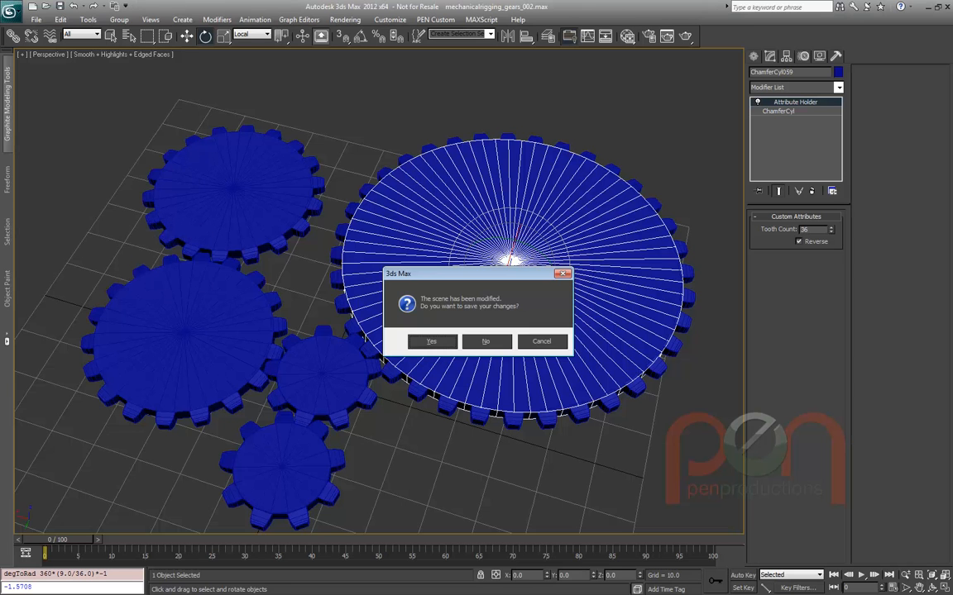
pyautogui.press('n')
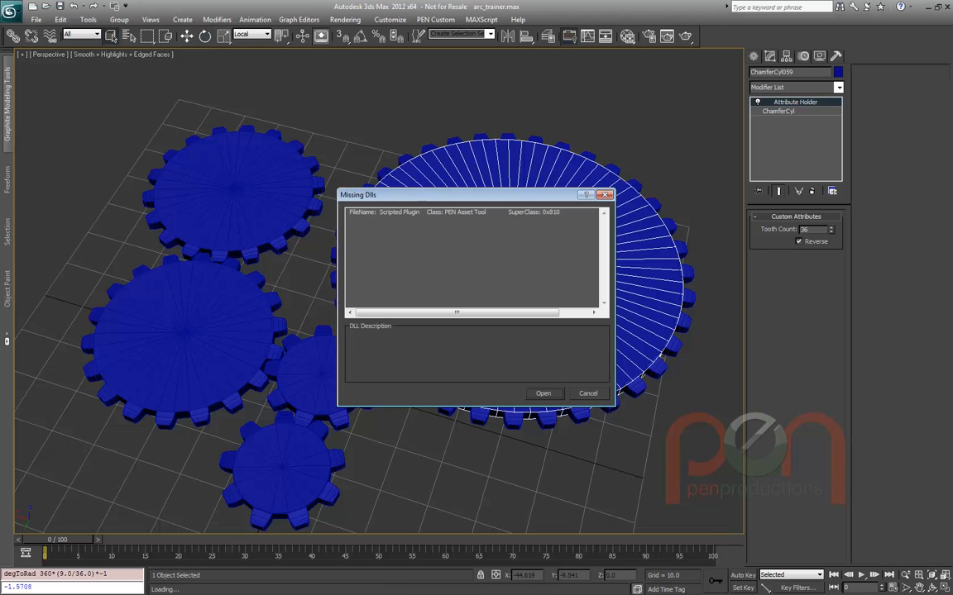
pyautogui.press('Return')
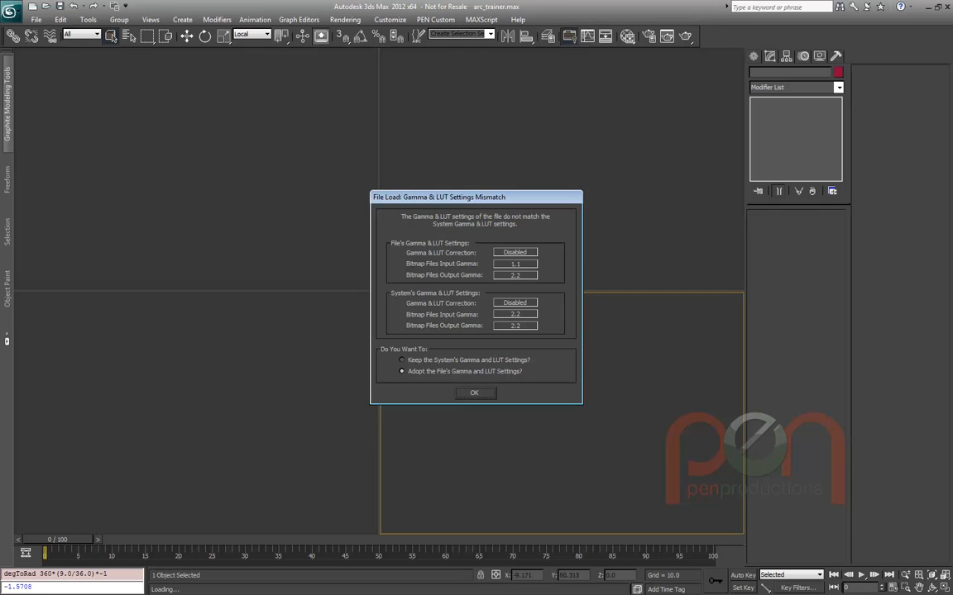
pyautogui.press('Return')
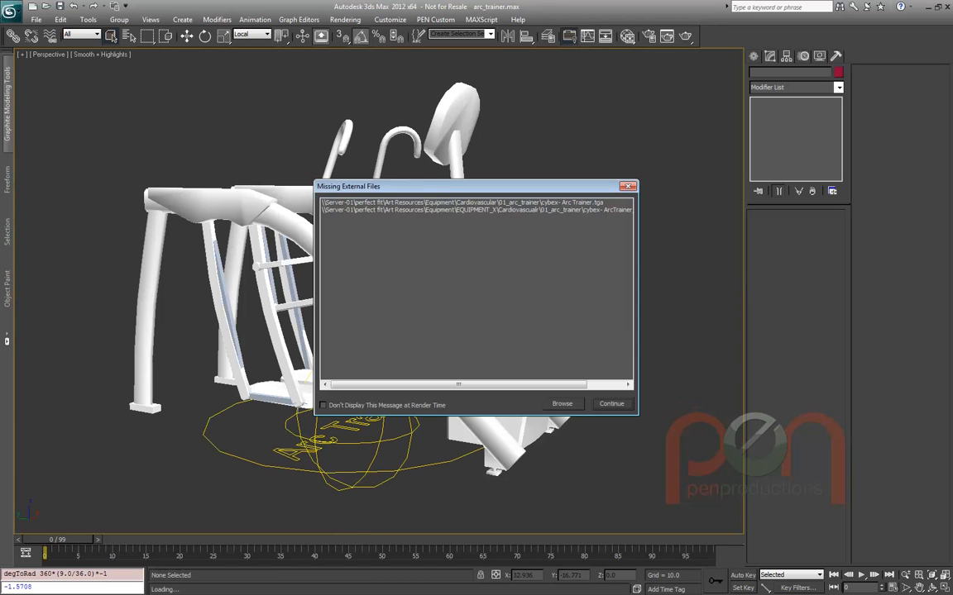
pyautogui.press('Return')
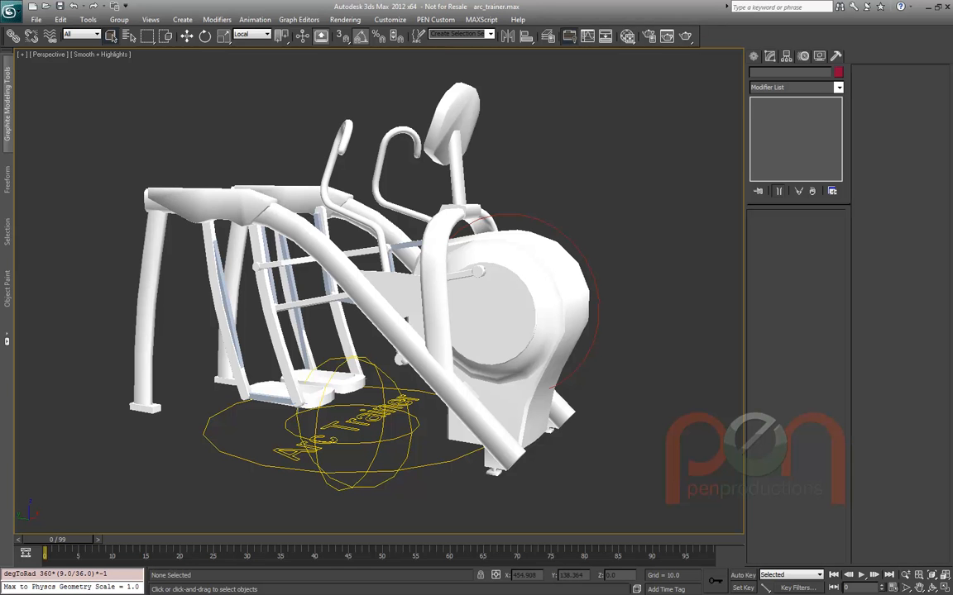
# Select the arcTrainer_CNT_rotate circle and scrub the timeline to frame 99 and back to 0 to preview the machine's motion
pyautogui.click(474, 222)
pyautogui.keyDown('alt'); pyautogui.moveTo(473, 273); pyautogui.dragTo(497, 287, button='middle'); pyautogui.keyUp('alt')
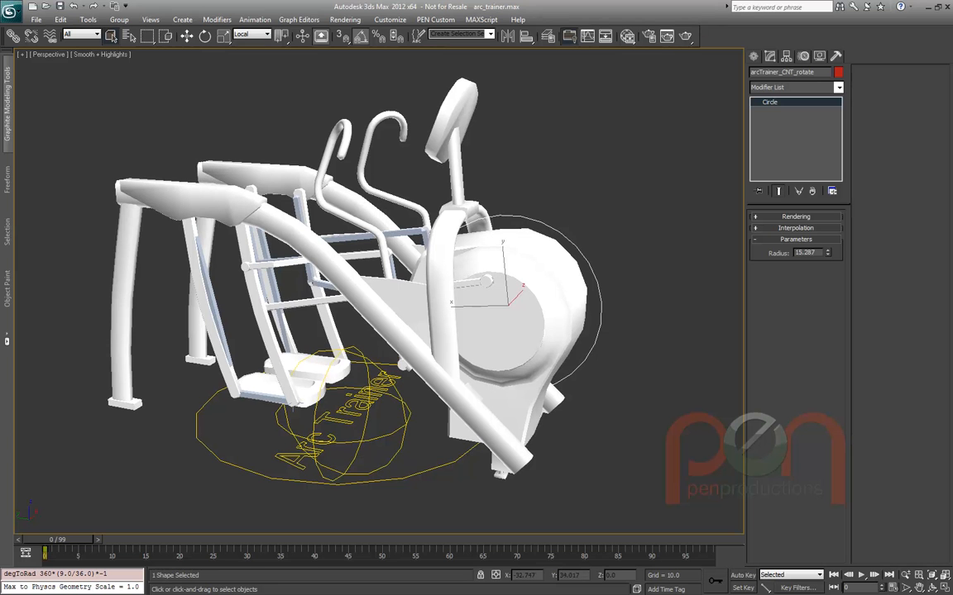
pyautogui.moveTo(58, 539); pyautogui.dragTo(469, 540)
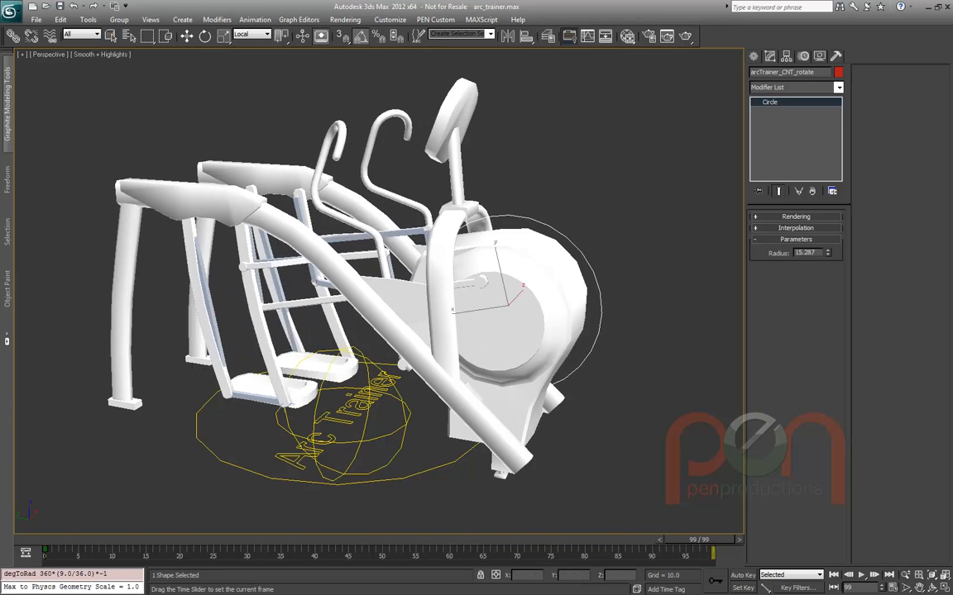
pyautogui.moveTo(225, 539); pyautogui.dragTo(58, 539)
# Switch the viewport to the Left view and frame the whole arc trainer
pyautogui.keyDown('alt'); pyautogui.moveTo(372, 348); pyautogui.dragTo(438, 323, button='middle'); pyautogui.keyUp('alt')
pyautogui.press('l')
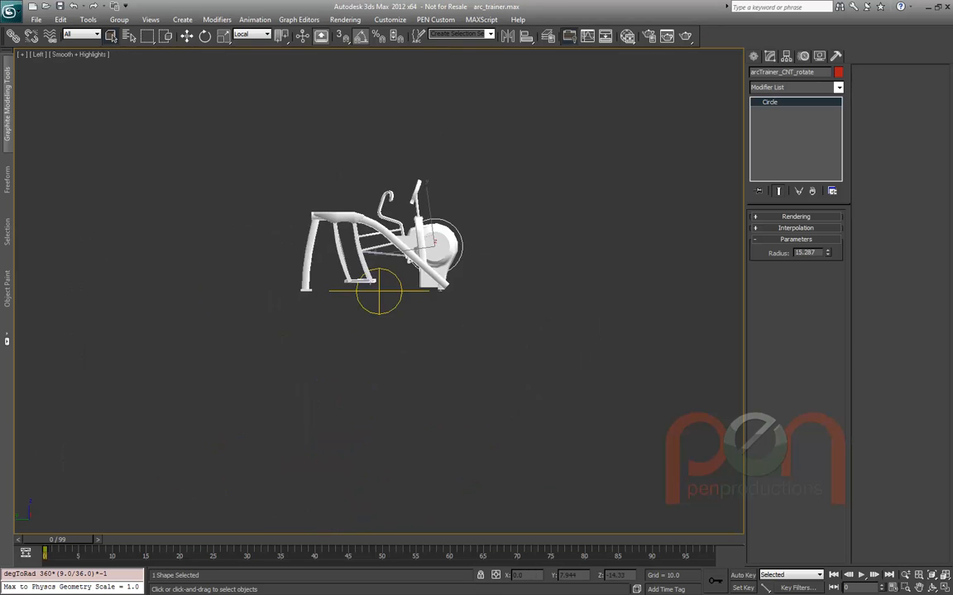
pyautogui.press('z')
pyautogui.moveTo(397, 364); pyautogui.dragTo(563, 331, button='middle')
pyautogui.scroll(-4, 571, 356)
pyautogui.scroll(1, 504, 331)
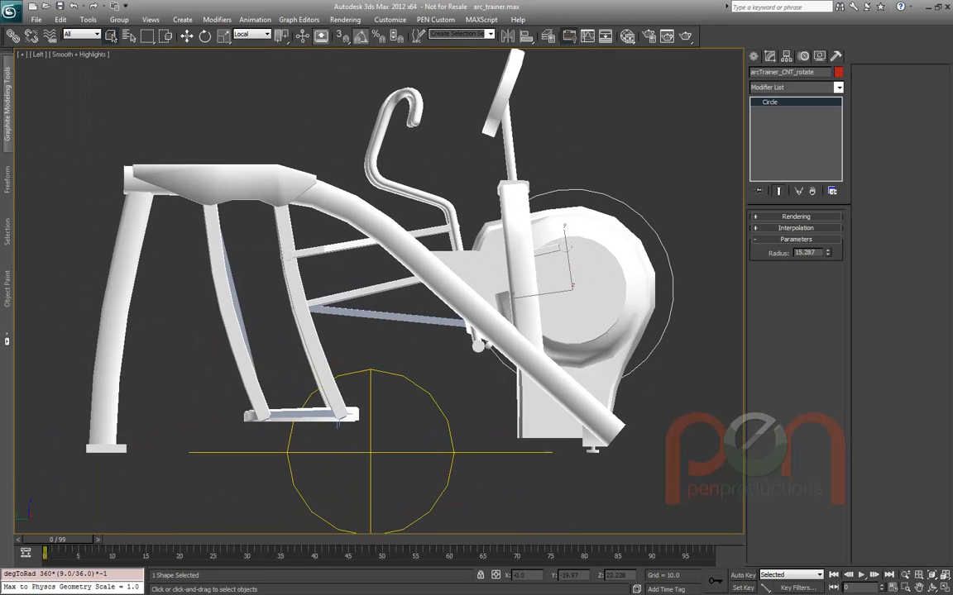
pyautogui.moveTo(505, 331); pyautogui.dragTo(505, 342, button='middle')
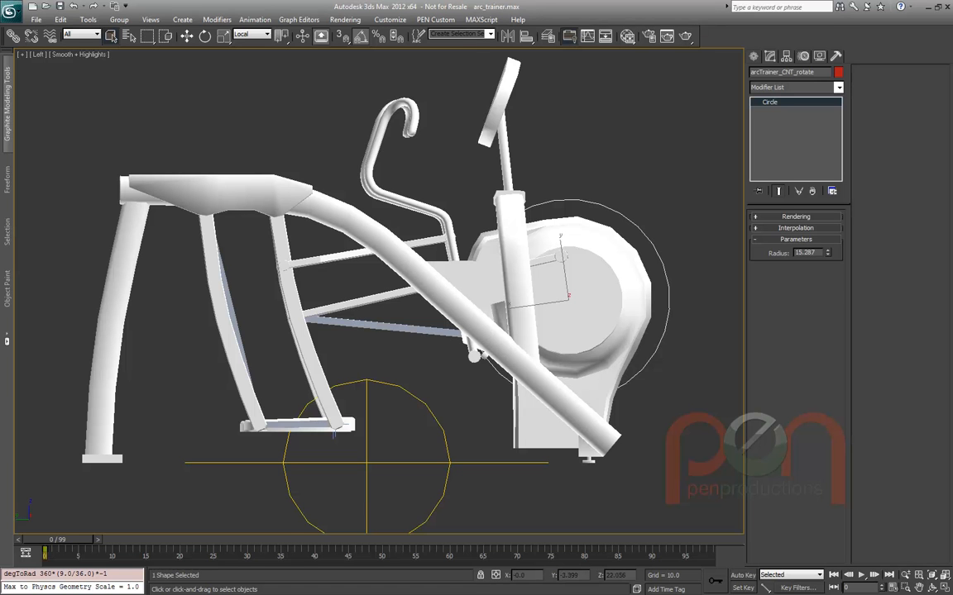
# Test the rotation of the arcTrainer_CNT_rotate circle in the Left view
pyautogui.moveTo(388, 322); pyautogui.dragTo(415, 313, button='middle')
pyautogui.scroll(1, 397, 331)
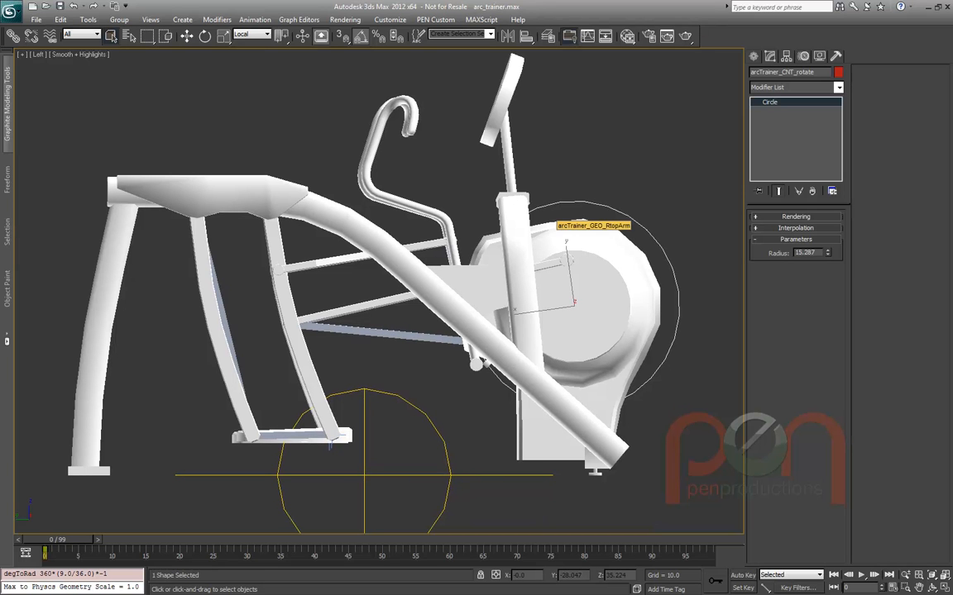
pyautogui.moveTo(58, 540)
pyautogui.mouseDown()
pyautogui.moveTo(550, 540)
pyautogui.moveTo(46, 540)
pyautogui.mouseUp()
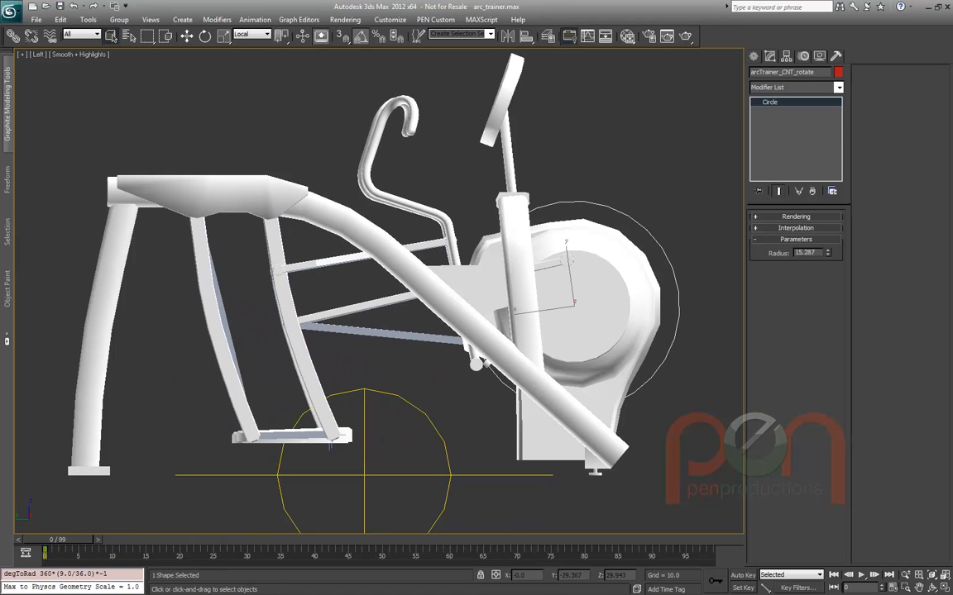
pyautogui.press('e')
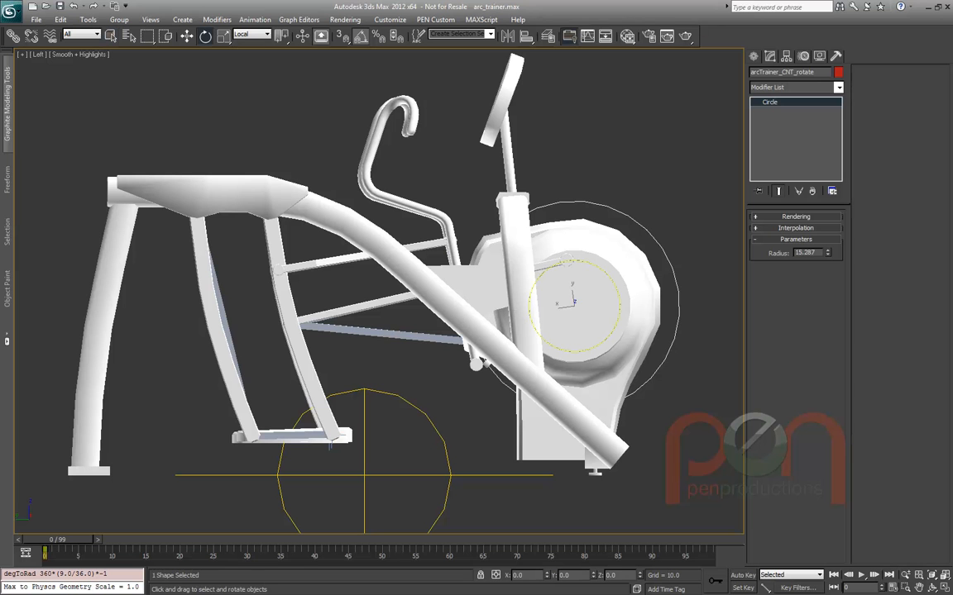
pyautogui.moveTo(599, 269)
pyautogui.mouseDown()
pyautogui.moveTo(666, 316)
pyautogui.moveTo(517, 211)
pyautogui.moveTo(734, 364)
pyautogui.moveTo(605, 274)
pyautogui.mouseUp()
# Hide the arc trainer's frame, wheel housing and handlebar geometry, keeping the pedal struts, connecting arms and bones in shaded display
pyautogui.press('F3')
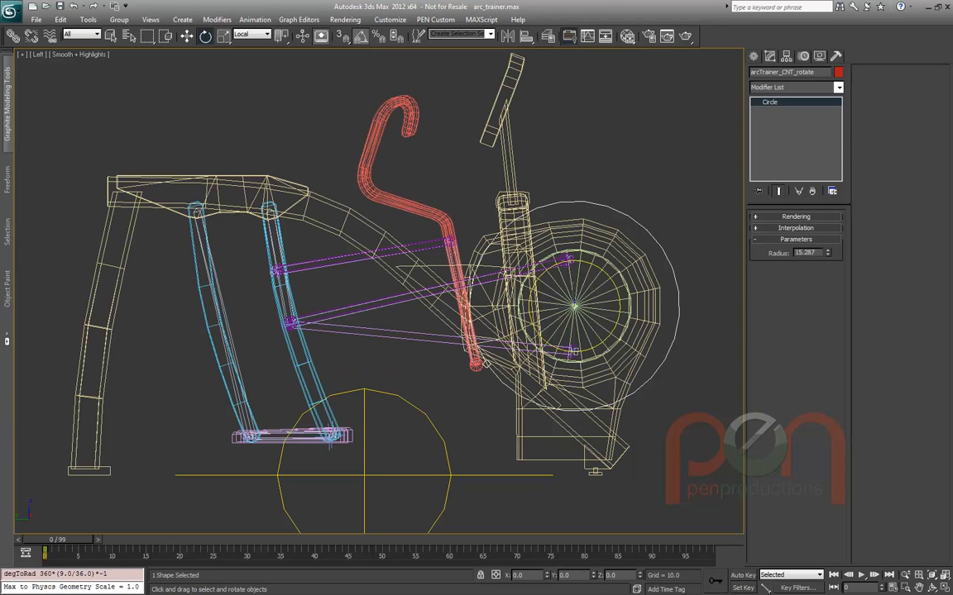
pyautogui.moveTo(524, 111); pyautogui.dragTo(262, 186)
pyautogui.moveTo(576, 93); pyautogui.dragTo(331, 164)
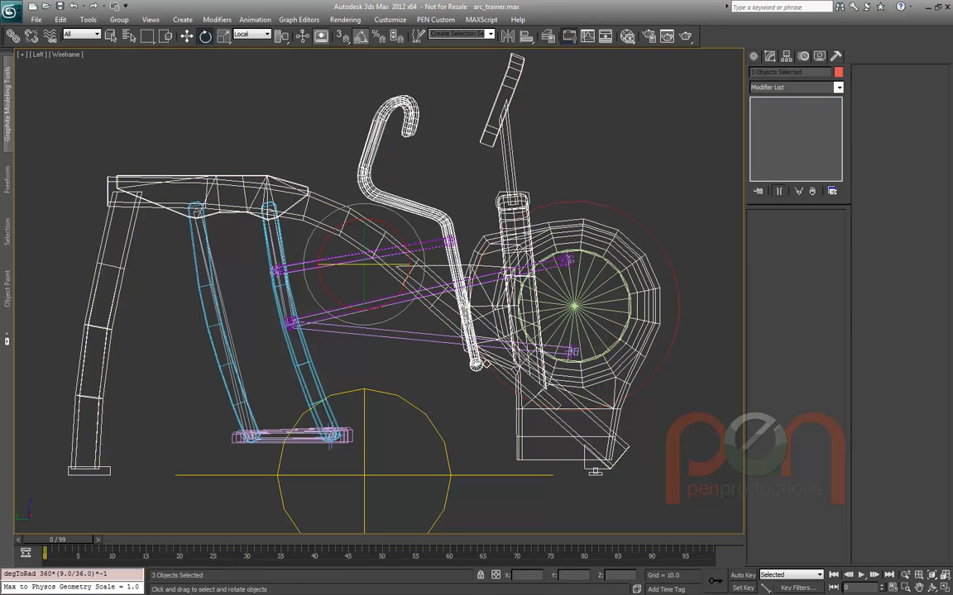
pyautogui.rightClick(425, 241)
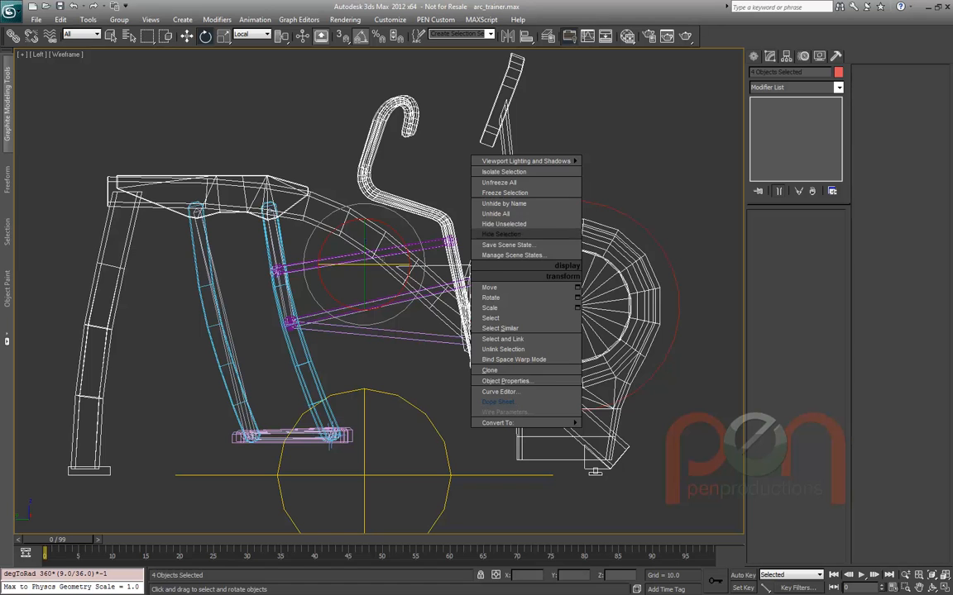
pyautogui.click(471, 201)
pyautogui.press('F3')
pyautogui.scroll(4, 331, 440)
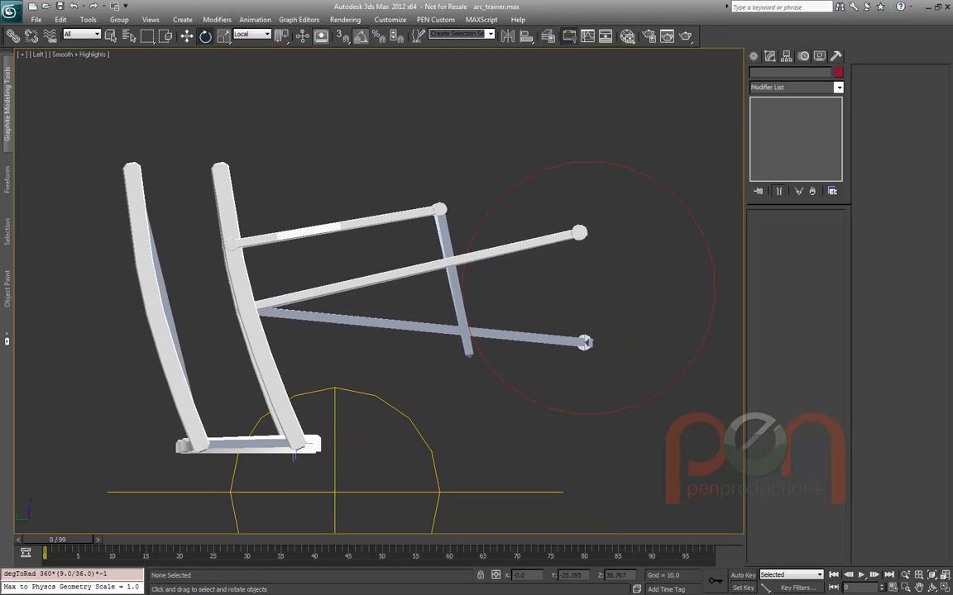
# Reselect the arcTrainer_CNT_rotate circle and test its rotation with the arm linkage shown in wireframe
pyautogui.click(502, 196)
pyautogui.moveTo(585, 342)
pyautogui.mouseDown()
pyautogui.moveTo(638, 251)
pyautogui.moveTo(642, 297)
pyautogui.moveTo(604, 340)
pyautogui.moveTo(616, 240)
pyautogui.moveTo(644, 292)
pyautogui.moveTo(614, 235)
pyautogui.moveTo(614, 334)
pyautogui.moveTo(639, 285)
pyautogui.moveTo(616, 244)
pyautogui.moveTo(612, 335)
pyautogui.moveTo(620, 248)
pyautogui.moveTo(639, 296)
pyautogui.moveTo(618, 244)
pyautogui.moveTo(584, 342)
pyautogui.mouseUp()
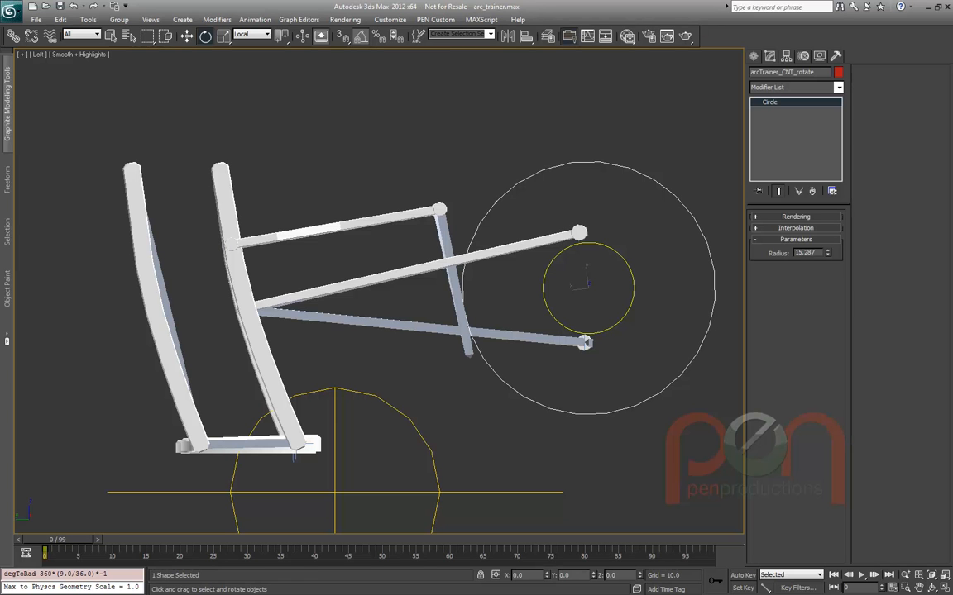
pyautogui.press('F3')
pyautogui.keyDown('ctrl'); pyautogui.keyDown('alt'); pyautogui.moveTo(256, 207); pyautogui.dragTo(209, 150, button='middle'); pyautogui.keyUp('alt'); pyautogui.keyUp('ctrl')
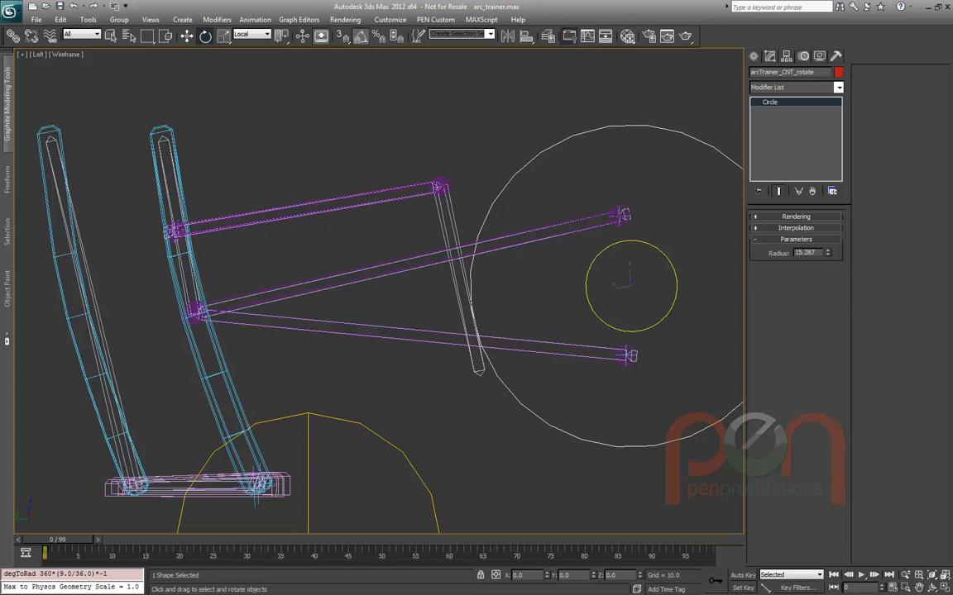
pyautogui.click(217, 373)
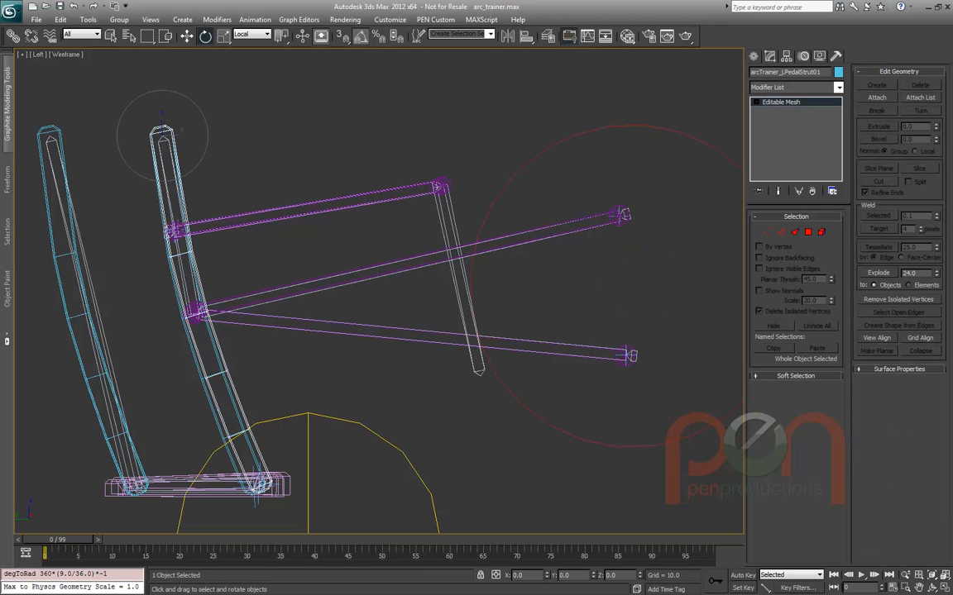
pyautogui.hotkey('ctrl', 'z')
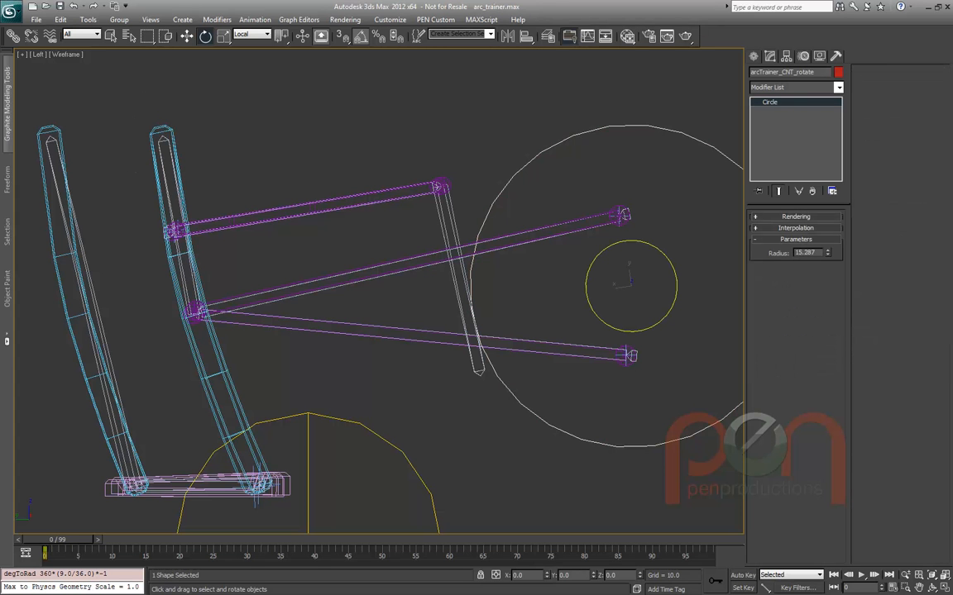
pyautogui.moveTo(590, 265)
pyautogui.mouseDown()
pyautogui.moveTo(569, 309)
pyautogui.moveTo(590, 265)
pyautogui.mouseUp()
pyautogui.moveTo(377, 291); pyautogui.dragTo(356, 278, button='middle')
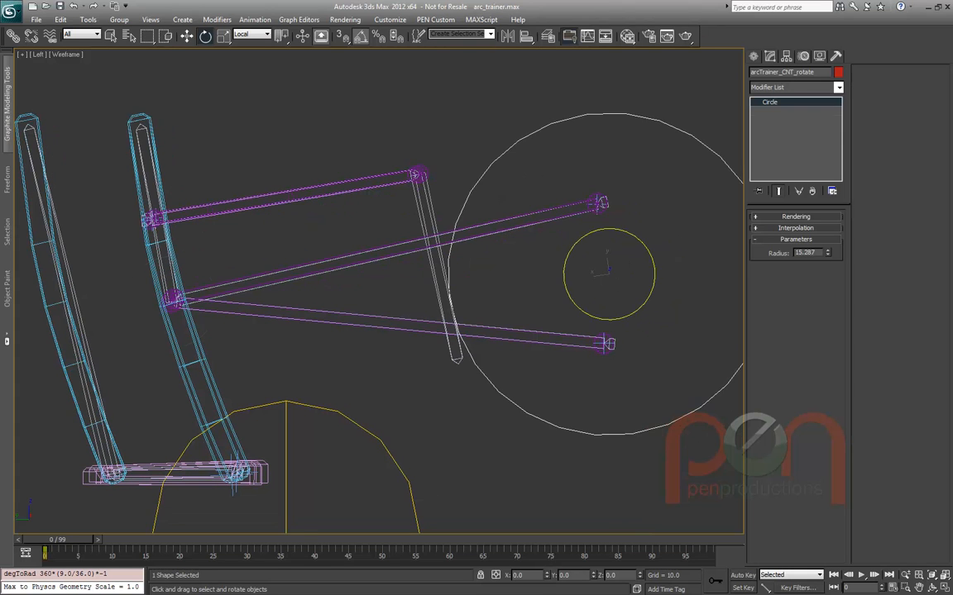
# Hide arcTrainer_LPedalStrut01 and the matching front pedal strut on the other side, and restore shaded display
pyautogui.click(173, 299)
pyautogui.click(124, 122)
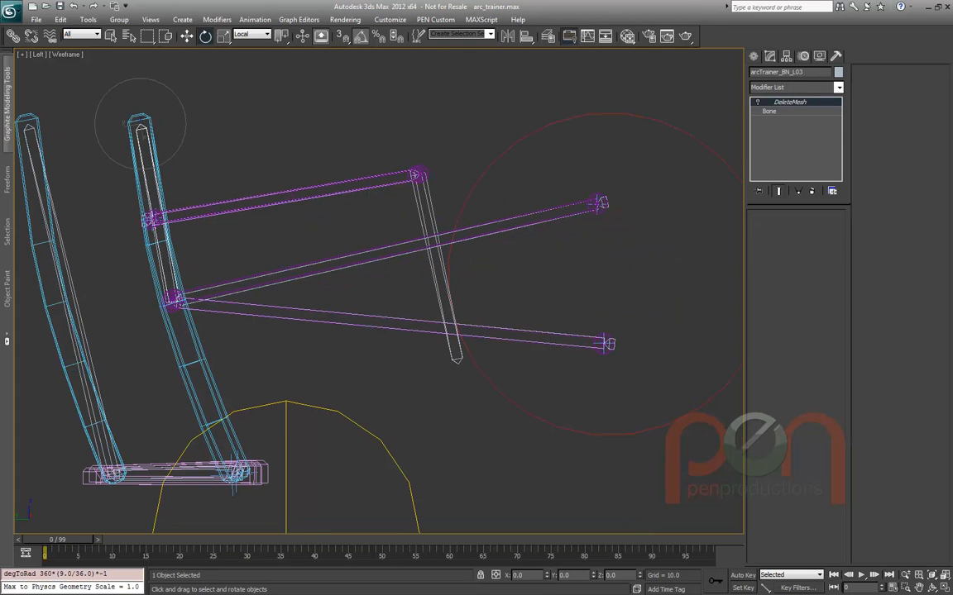
pyautogui.click(141, 120)
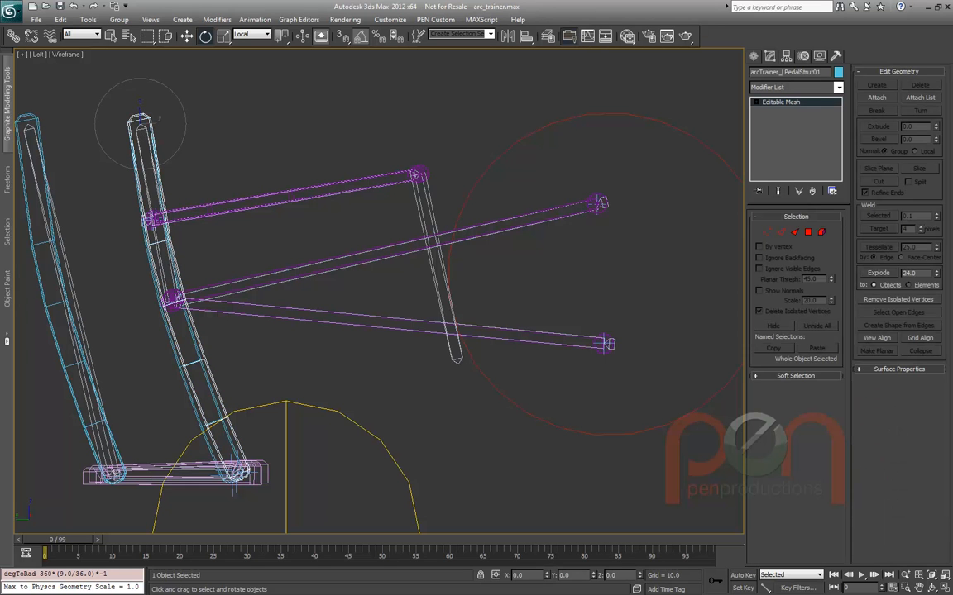
pyautogui.keyDown('ctrl'); pyautogui.click(172, 299); pyautogui.keyUp('ctrl')
pyautogui.rightClick(260, 384)
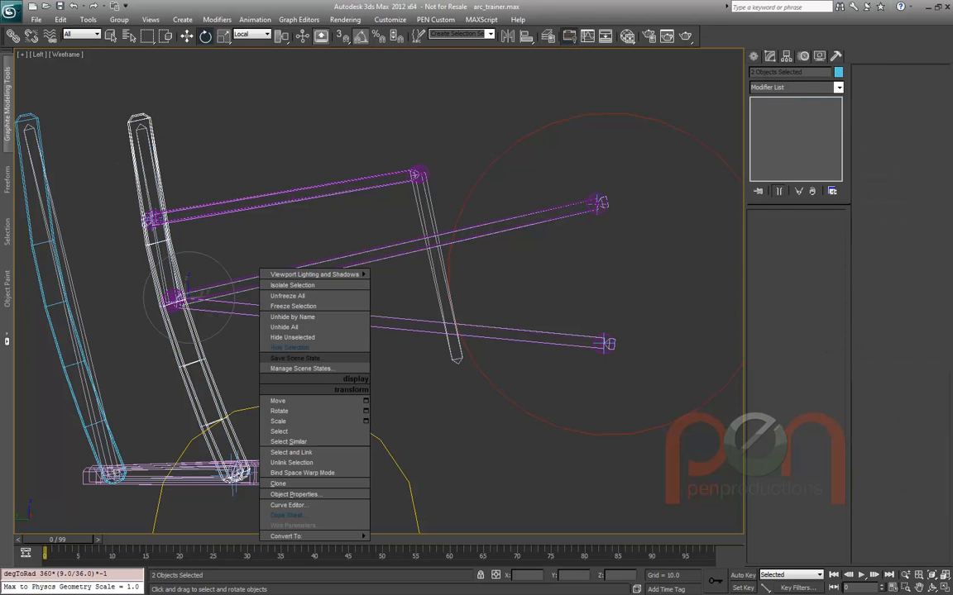
pyautogui.click(290, 347)
pyautogui.press('F3')
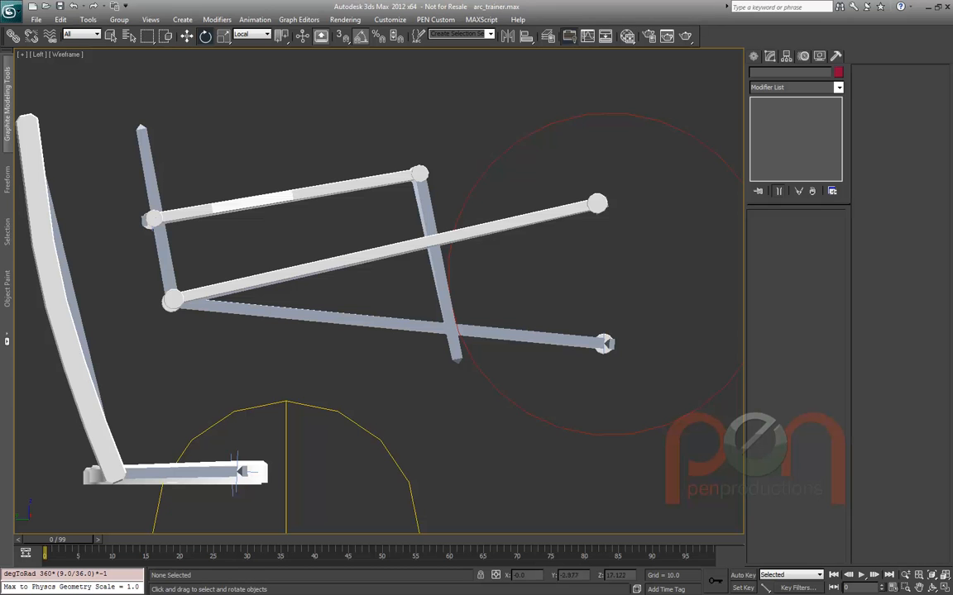
# Hide the connecting arm meshes using the Geometry selection filter so only their bones remain, and reset the filter to All
pyautogui.click(601, 203)
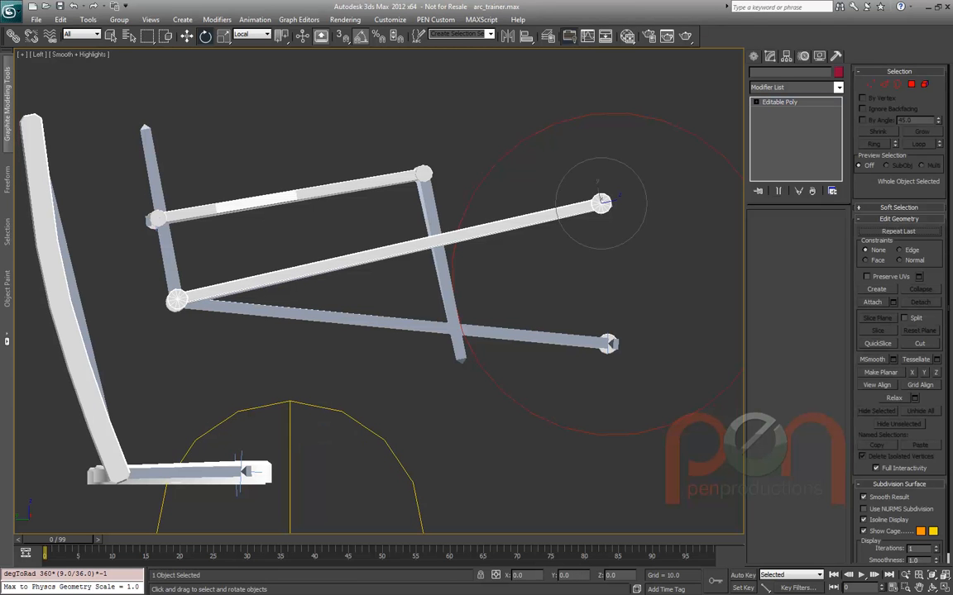
pyautogui.click(81, 33)
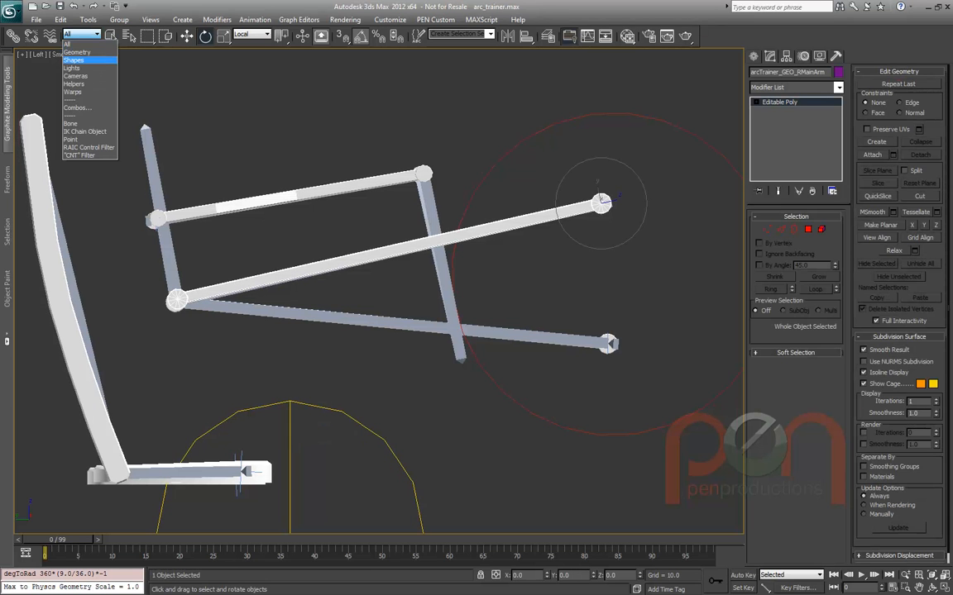
pyautogui.click(77, 52)
pyautogui.moveTo(256, 124); pyautogui.dragTo(291, 351)
pyautogui.rightClick(409, 340)
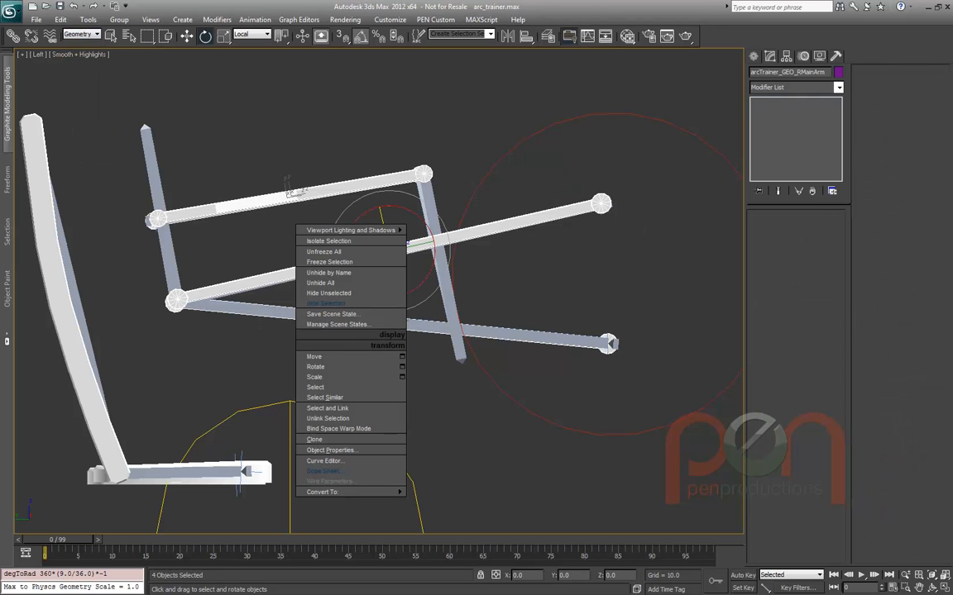
pyautogui.click(329, 262)
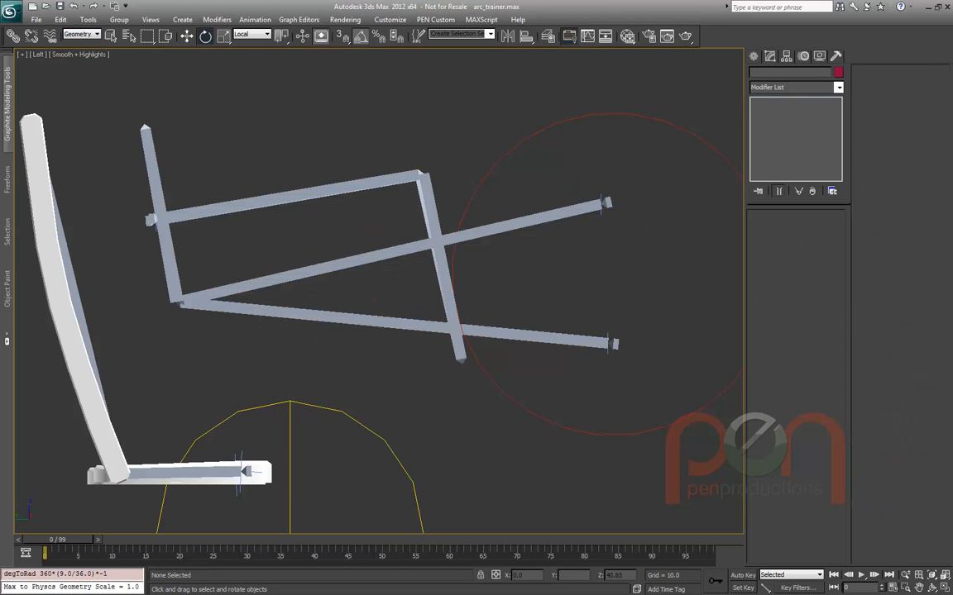
pyautogui.click(96, 34)
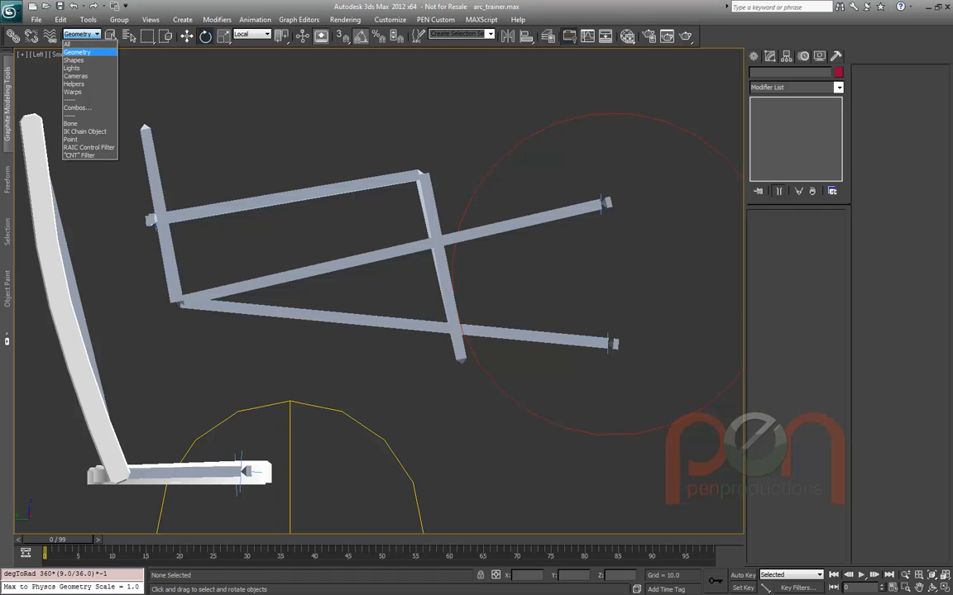
pyautogui.click(79, 44)
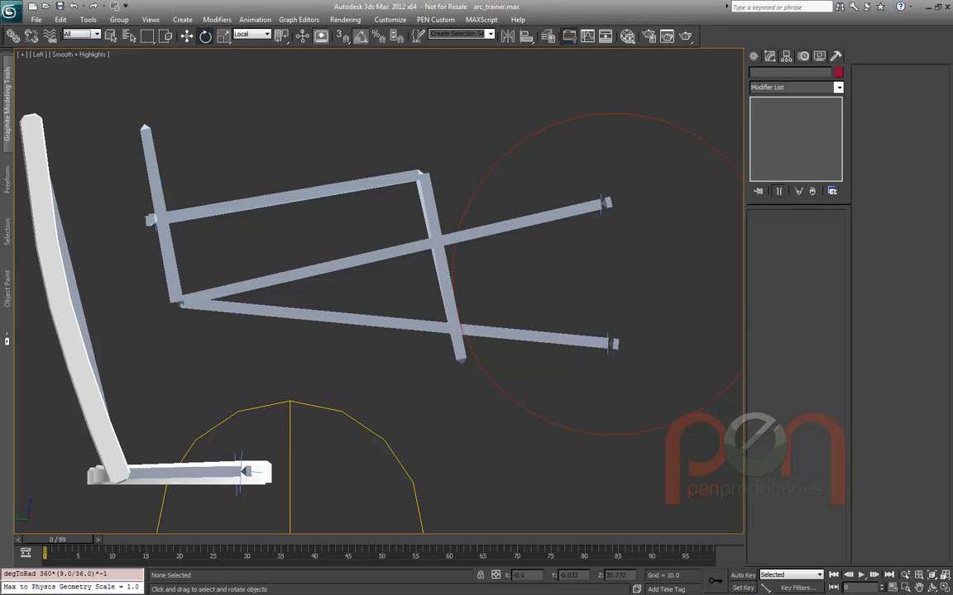
# Inspect the main arm's bone chain in an angled orthographic view, selecting bones arcTrainer_BN_L04 and arcTrainer_BN_L03
pyautogui.click(290, 315)
pyautogui.moveTo(290, 314)
pyautogui.keyDown('alt'); pyautogui.mouseDown(button='middle')
pyautogui.moveTo(260, 346)
pyautogui.moveTo(303, 329)
pyautogui.mouseUp(button='middle'); pyautogui.keyUp('alt')
pyautogui.click(191, 322)
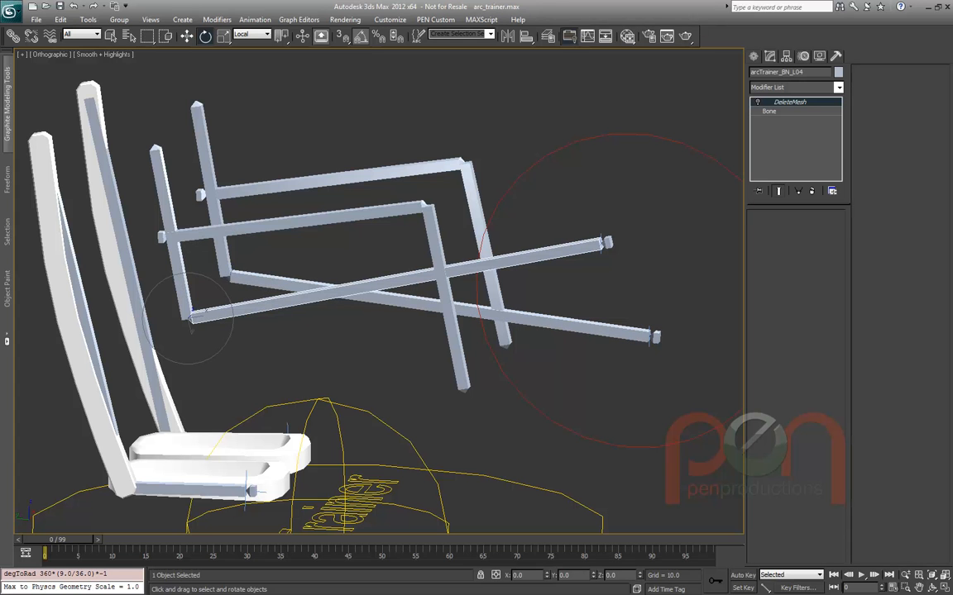
pyautogui.click(172, 248)
pyautogui.moveTo(172, 248)
pyautogui.keyDown('alt'); pyautogui.mouseDown(button='middle')
pyautogui.moveTo(147, 273)
pyautogui.moveTo(170, 250)
pyautogui.mouseUp(button='middle'); pyautogui.keyUp('alt')
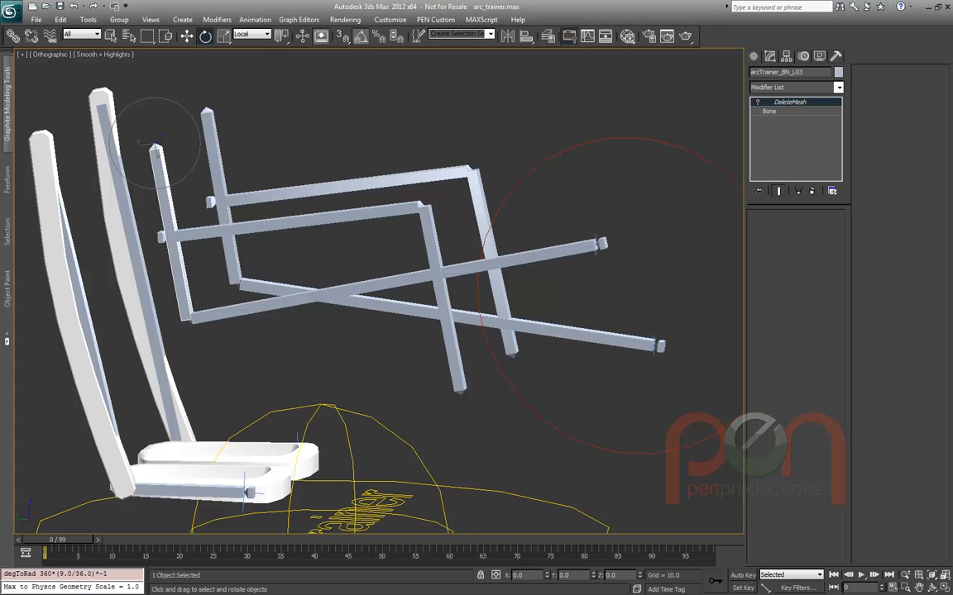
pyautogui.click(191, 321)
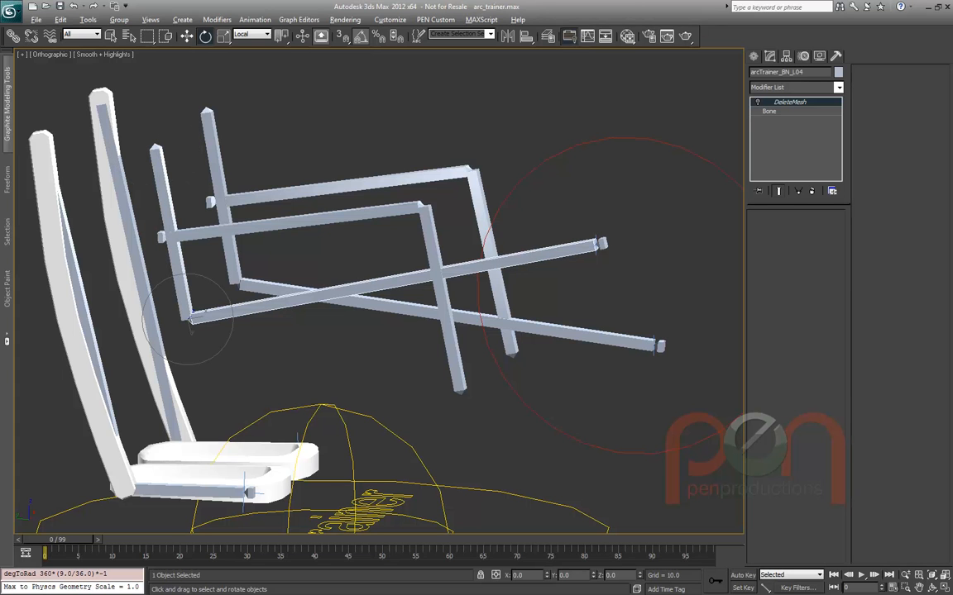
pyautogui.keyDown('alt'); pyautogui.moveTo(191, 324); pyautogui.dragTo(192, 323, button='middle'); pyautogui.keyUp('alt')
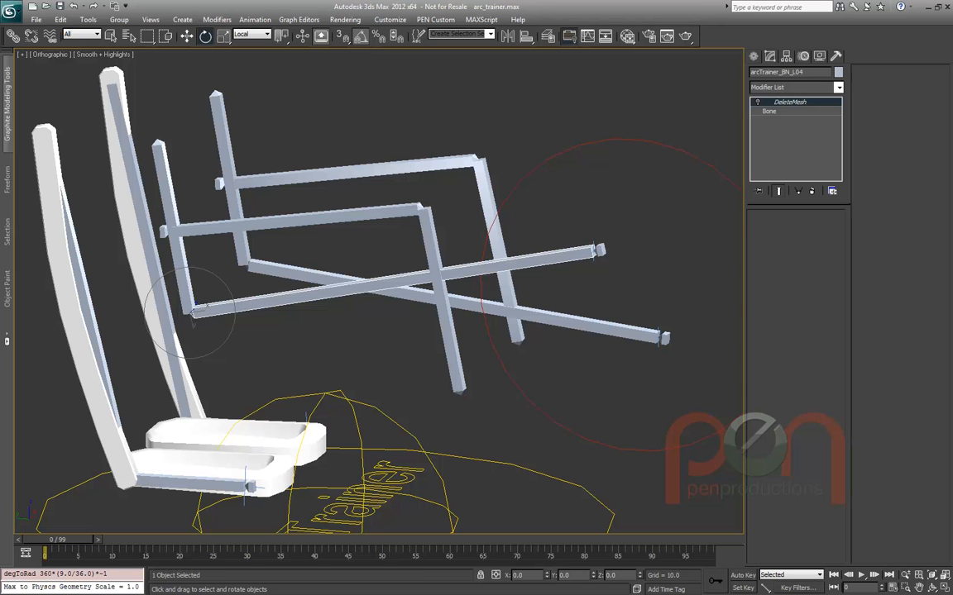
# Inspect the arcTrainer_CNT_rotate circle and the ArcTrainer_IK_rig00 handle at the end of the main arm's bones
pyautogui.click(495, 216)
pyautogui.moveTo(494, 216); pyautogui.dragTo(459, 211, button='middle')
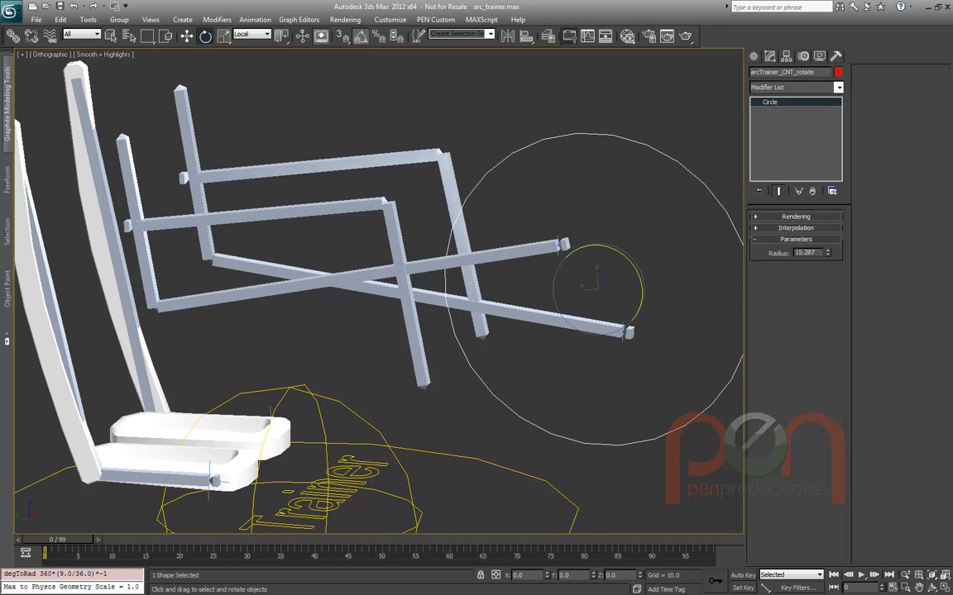
pyautogui.click(560, 246)
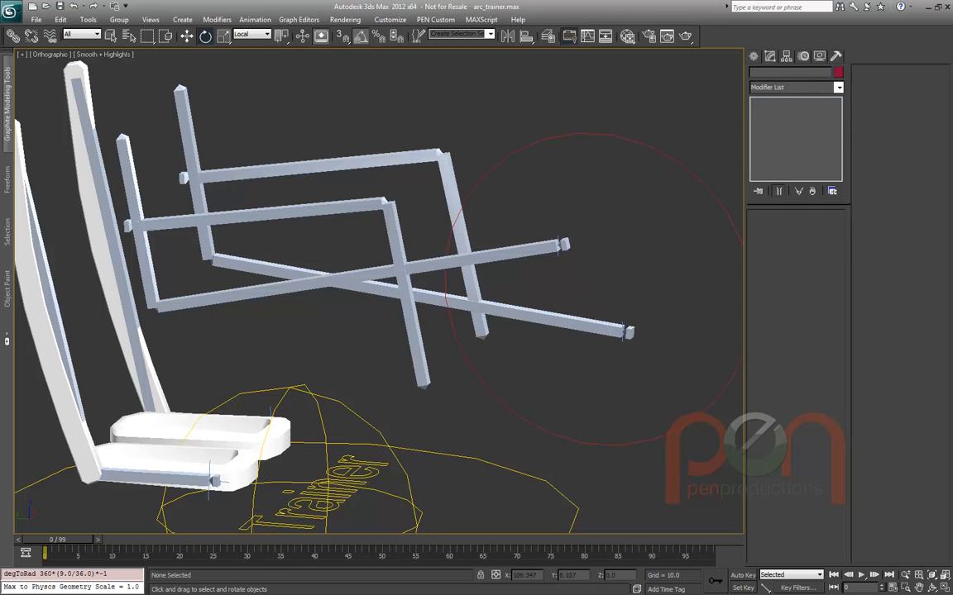
pyautogui.keyDown('alt'); pyautogui.moveTo(561, 246); pyautogui.dragTo(610, 253, button='middle'); pyautogui.keyUp('alt')
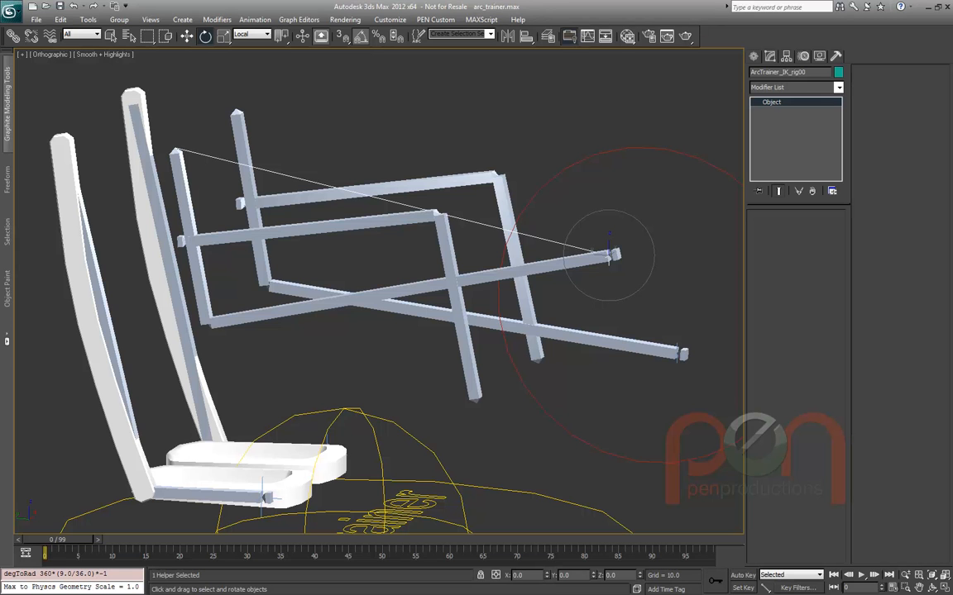
pyautogui.moveTo(381, 289); pyautogui.dragTo(291, 308, button='middle')
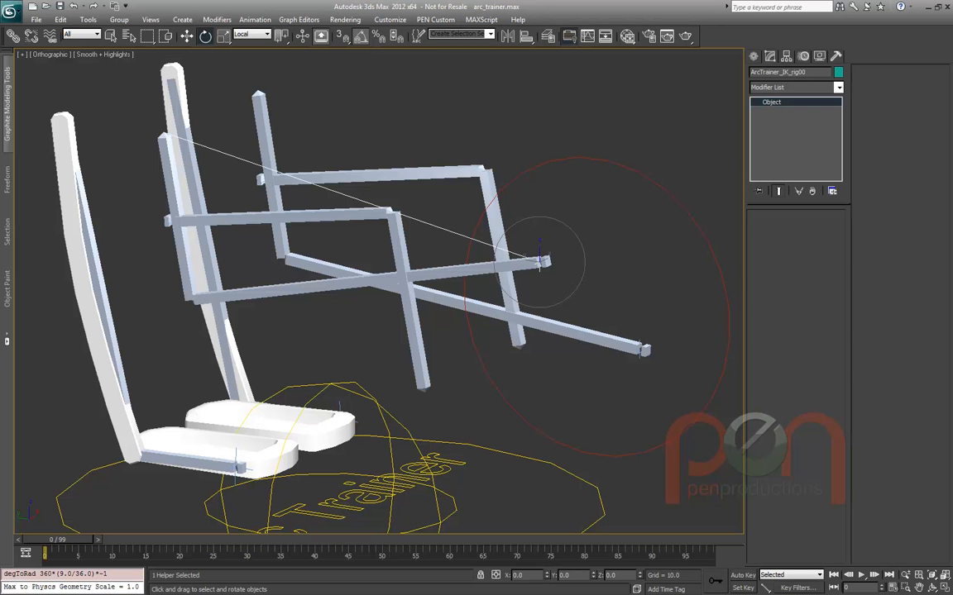
# Test the circle control's rotation again and select the lower arm bone arcTrainer_BN_L04
pyautogui.click(687, 221)
pyautogui.moveTo(637, 311)
pyautogui.mouseDown()
pyautogui.moveTo(611, 311)
pyautogui.moveTo(635, 295)
pyautogui.moveTo(636, 308)
pyautogui.mouseUp()
pyautogui.click(201, 291)
pyautogui.keyDown('alt'); pyautogui.moveTo(388, 314); pyautogui.dragTo(484, 309, button='middle'); pyautogui.keyUp('alt')
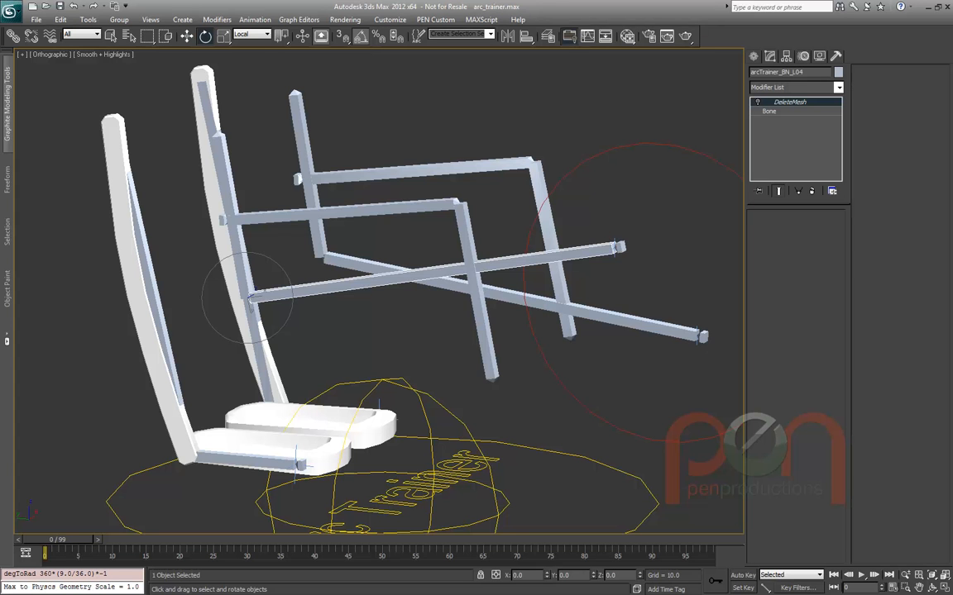
# Inspect the handlebar linkage in wireframe, selecting bone arcTrainer_BN_R06(mirrored) and the IK handle ArcTrainer_IK_rig02
pyautogui.click(479, 315)
pyautogui.keyDown('alt'); pyautogui.moveTo(480, 315); pyautogui.dragTo(446, 297, button='middle'); pyautogui.keyUp('alt')
pyautogui.keyDown('alt'); pyautogui.moveTo(446, 297); pyautogui.dragTo(595, 294, button='middle'); pyautogui.keyUp('alt')
pyautogui.press('F3')
pyautogui.scroll(5, 268, 239)
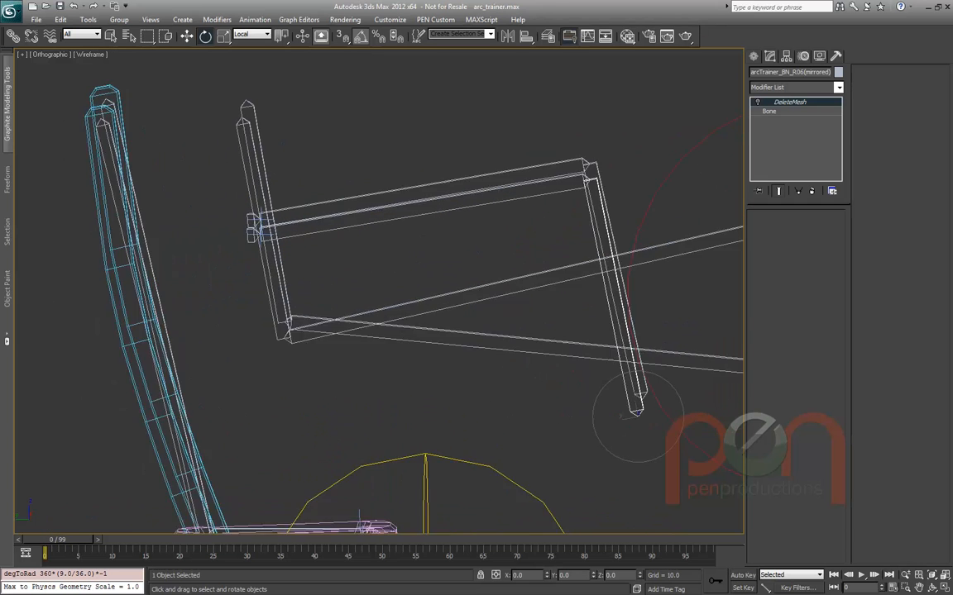
pyautogui.click(252, 227)
pyautogui.scroll(-5, 330, 195)
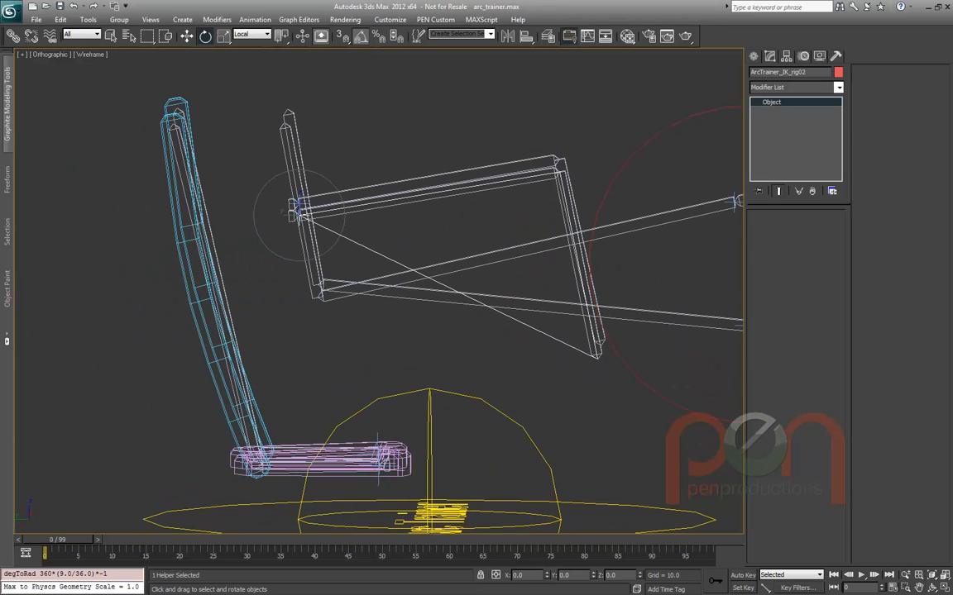
# Select the upright bone arcTrainer_BN_L03, restore shaded display from an angled view, and reselect the rotation control circle
pyautogui.click(289, 141)
pyautogui.keyDown('alt'); pyautogui.moveTo(570, 99); pyautogui.dragTo(493, 134, button='middle'); pyautogui.keyUp('alt')
pyautogui.scroll(2, 494, 134)
pyautogui.press('F3')
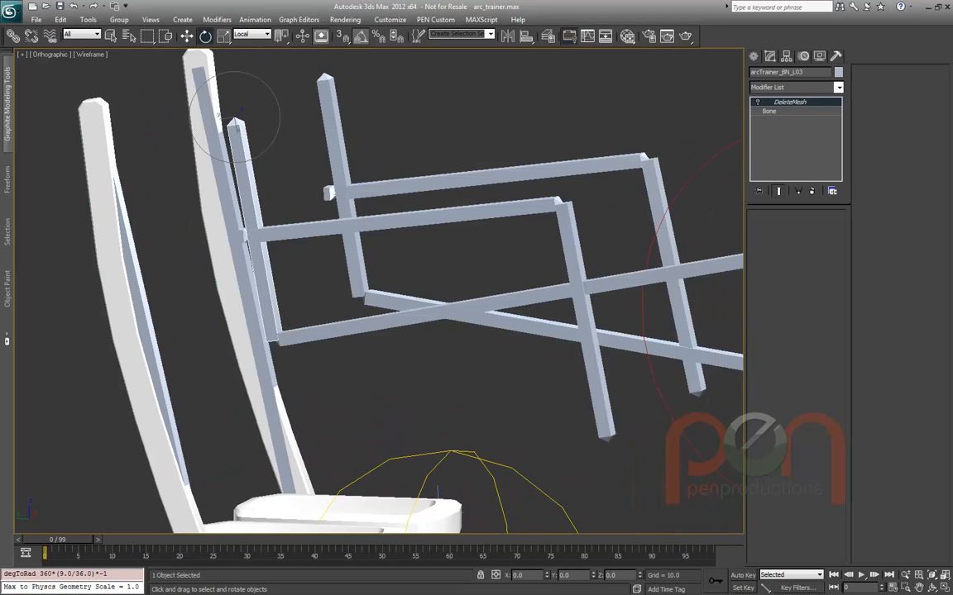
pyautogui.scroll(-3, 381, 290)
pyautogui.moveTo(648, 94); pyautogui.dragTo(680, 169)
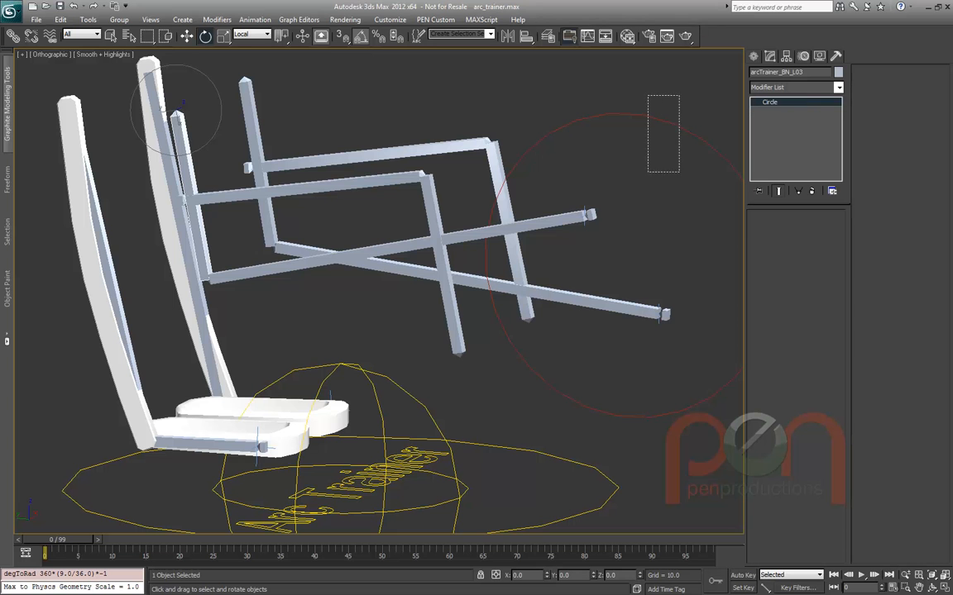
# Test the arcTrainer_CNT_rotate circle's rotation and cancel it, and inspect the bones arcTrainer_BN_L00 and arcTrainer_BN_L03
pyautogui.moveTo(672, 265)
pyautogui.mouseDown()
pyautogui.moveTo(667, 276)
pyautogui.moveTo(674, 255)
pyautogui.mouseUp()
pyautogui.rightClick(674, 255)
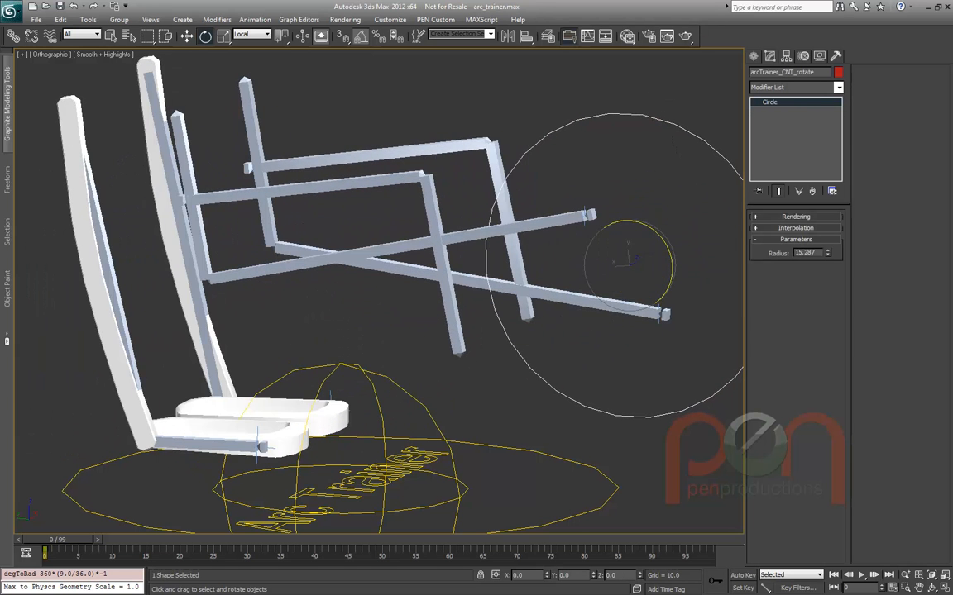
pyautogui.click(71, 106)
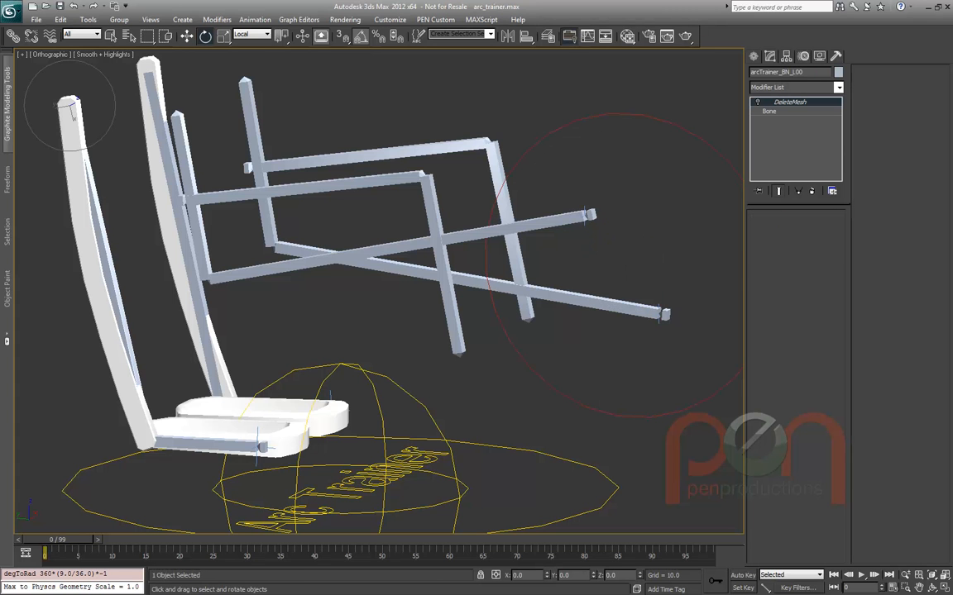
pyautogui.keyDown('alt'); pyautogui.moveTo(378, 290); pyautogui.dragTo(409, 277, button='middle'); pyautogui.keyUp('alt')
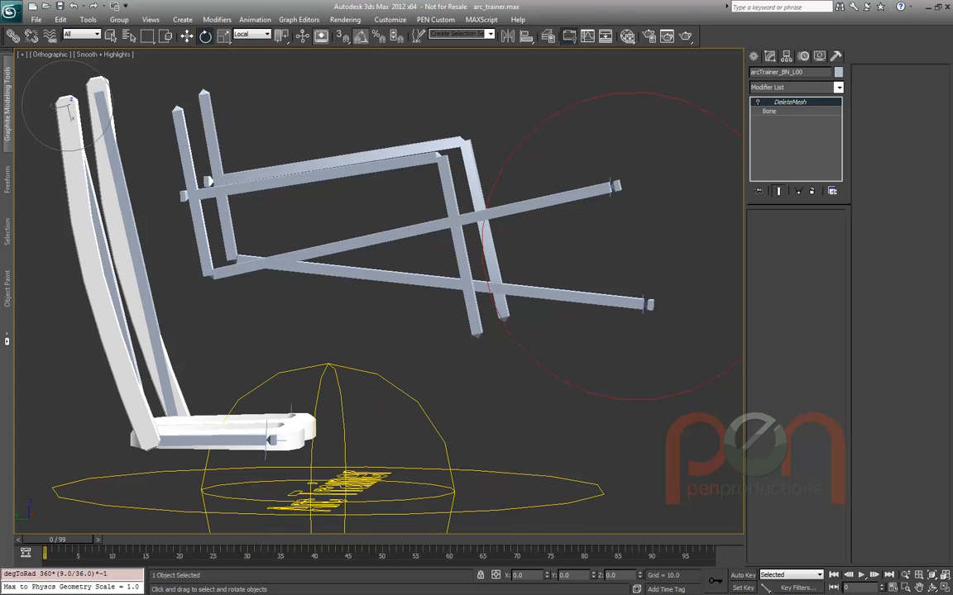
pyautogui.click(267, 440)
pyautogui.click(177, 110)
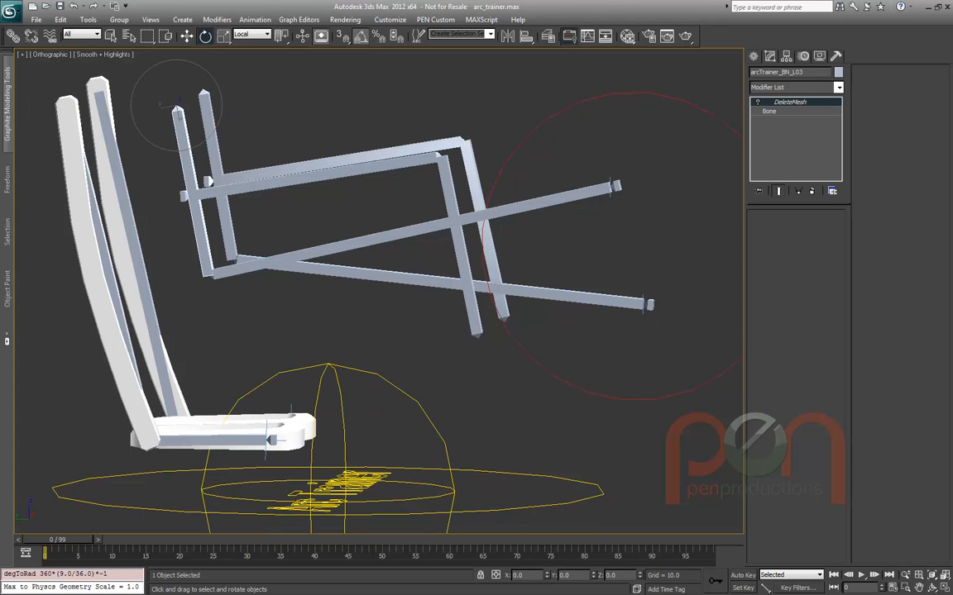
# Reselect the arcTrainer_CNT_rotate circle and try its rotation while viewing the linkage from an angle
pyautogui.moveTo(177, 110)
pyautogui.keyDown('alt'); pyautogui.mouseDown(button='middle')
pyautogui.moveTo(156, 139)
pyautogui.moveTo(126, 118)
pyautogui.moveTo(172, 110)
pyautogui.moveTo(165, 106)
pyautogui.mouseUp(button='middle'); pyautogui.keyUp('alt')
pyautogui.moveTo(694, 398); pyautogui.dragTo(735, 457)
pyautogui.moveTo(645, 314); pyautogui.dragTo(633, 331)
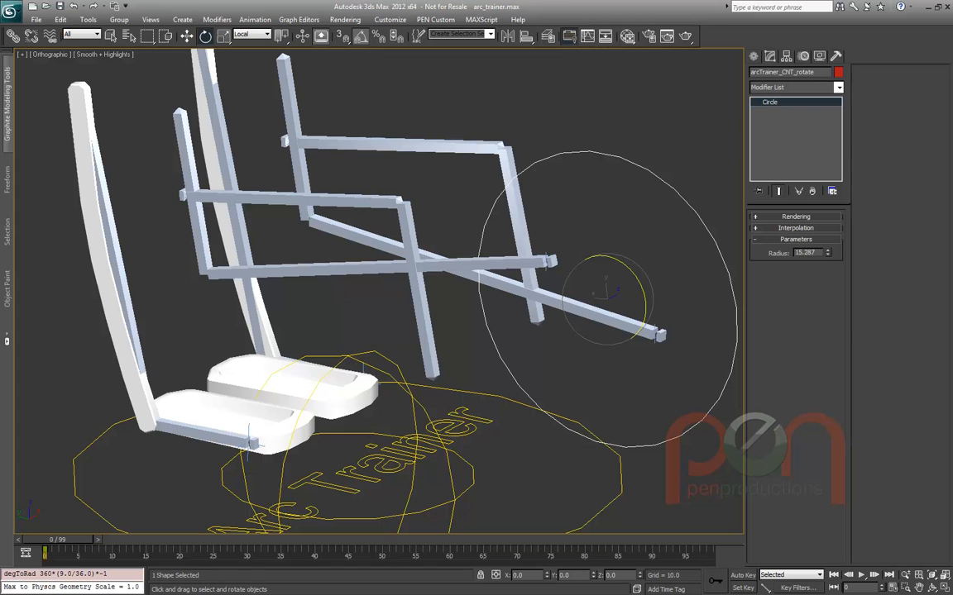
pyautogui.keyDown('alt'); pyautogui.moveTo(379, 289); pyautogui.dragTo(423, 310, button='middle'); pyautogui.keyUp('alt')
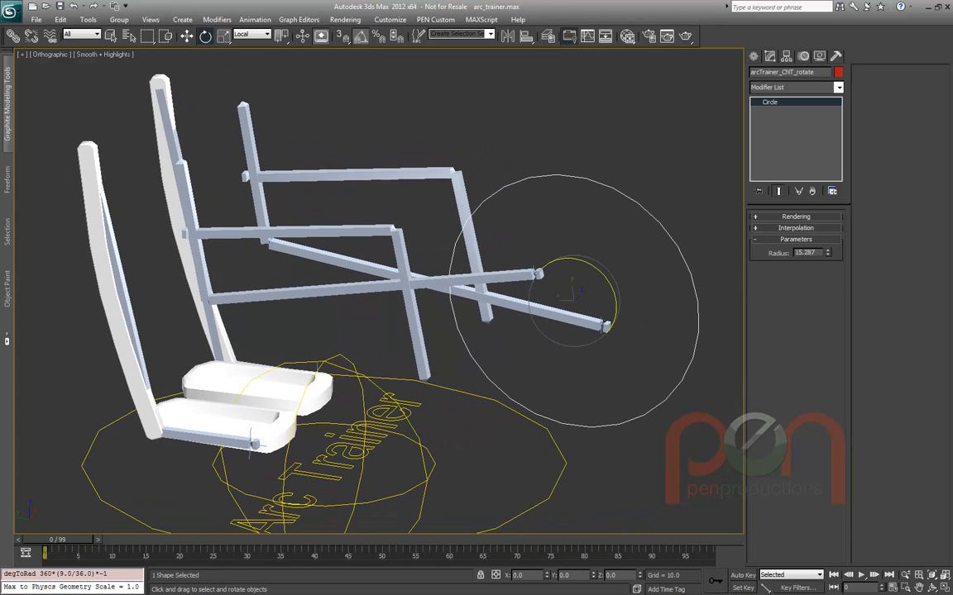
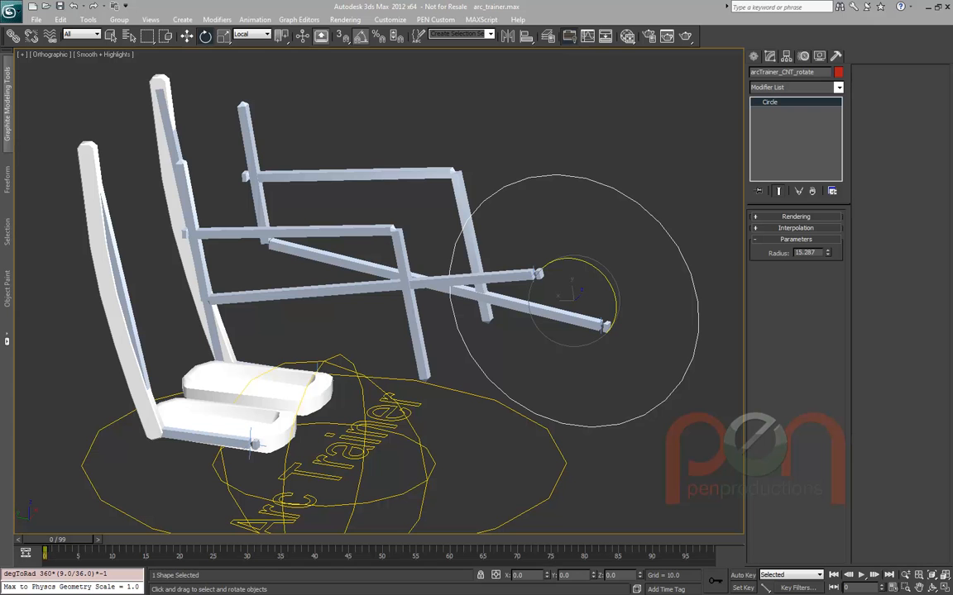
# Open stepmill.max, continuing past the missing DLLs and missing external files
pyautogui.click(389, 325)
pyautogui.click(487, 340)
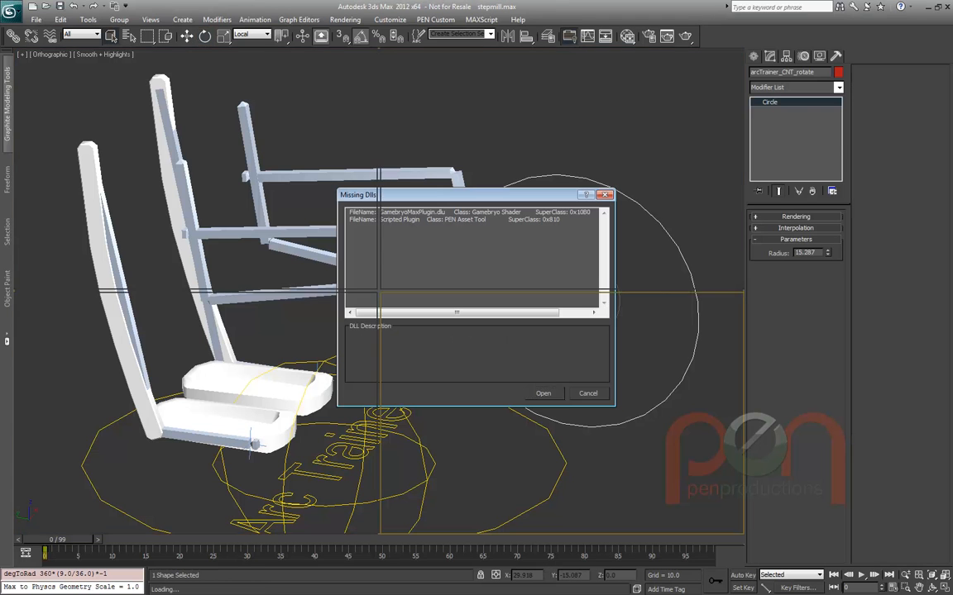
pyautogui.click(542, 393)
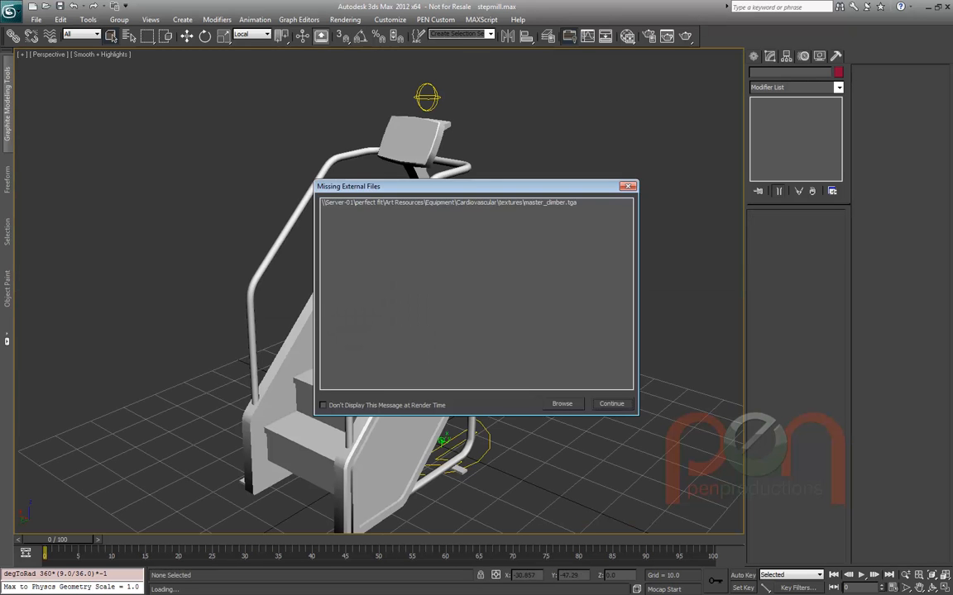
pyautogui.press('Return')
# Select the Stepmill_CNT_main control, turn on edged faces, and view the stepmill from the front and side
pyautogui.click(488, 438)
pyautogui.moveTo(488, 438); pyautogui.dragTo(541, 357, button='middle')
pyautogui.keyDown('alt'); pyautogui.moveTo(496, 331); pyautogui.dragTo(442, 310, button='middle'); pyautogui.keyUp('alt')
pyautogui.press('F4')
pyautogui.keyDown('alt'); pyautogui.moveTo(429, 441); pyautogui.dragTo(455, 441, button='middle'); pyautogui.keyUp('alt')
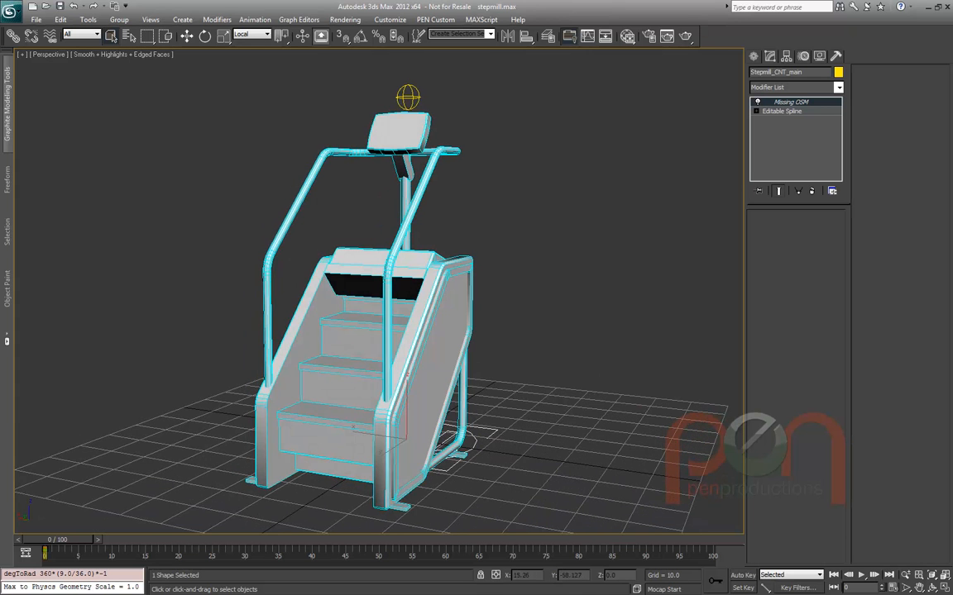
pyautogui.scroll(1, 455, 441)
pyautogui.moveTo(58, 539)
pyautogui.mouseDown()
pyautogui.moveTo(628, 539)
pyautogui.moveTo(44, 539)
pyautogui.mouseUp()
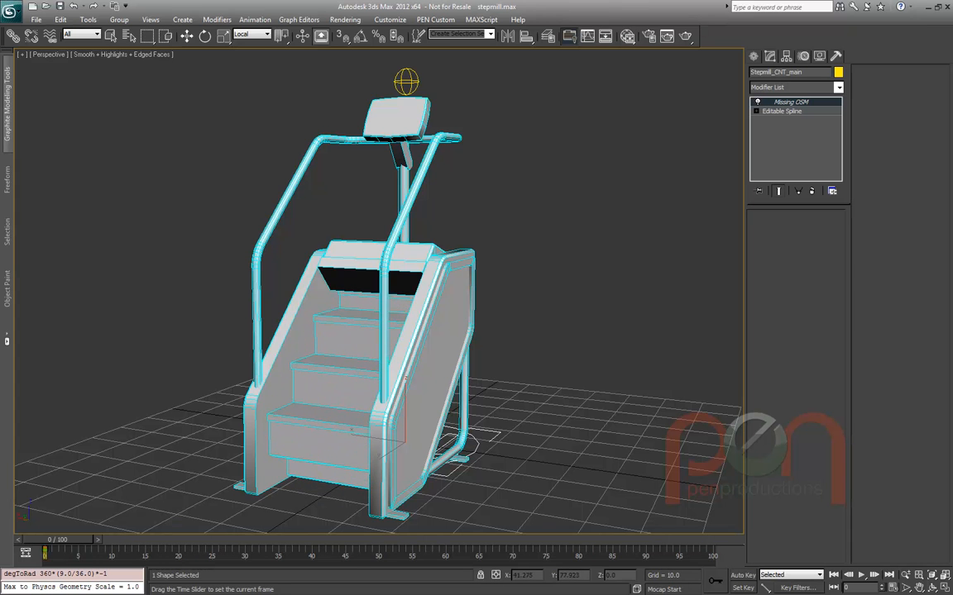
pyautogui.keyDown('alt'); pyautogui.moveTo(496, 298); pyautogui.dragTo(347, 297, button='middle'); pyautogui.keyUp('alt')
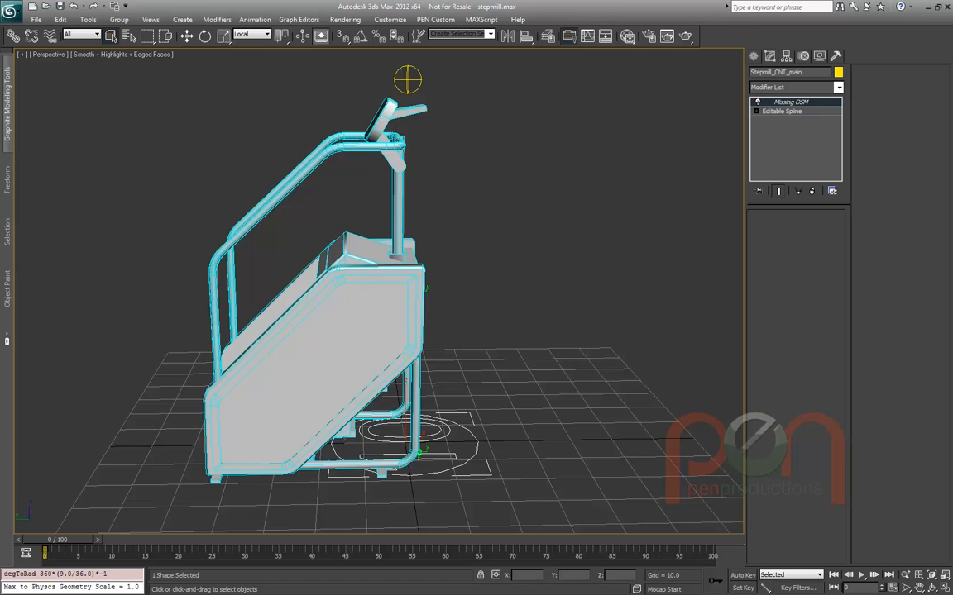
pyautogui.keyDown('alt'); pyautogui.moveTo(348, 298); pyautogui.dragTo(335, 305, button='middle'); pyautogui.keyUp('alt')
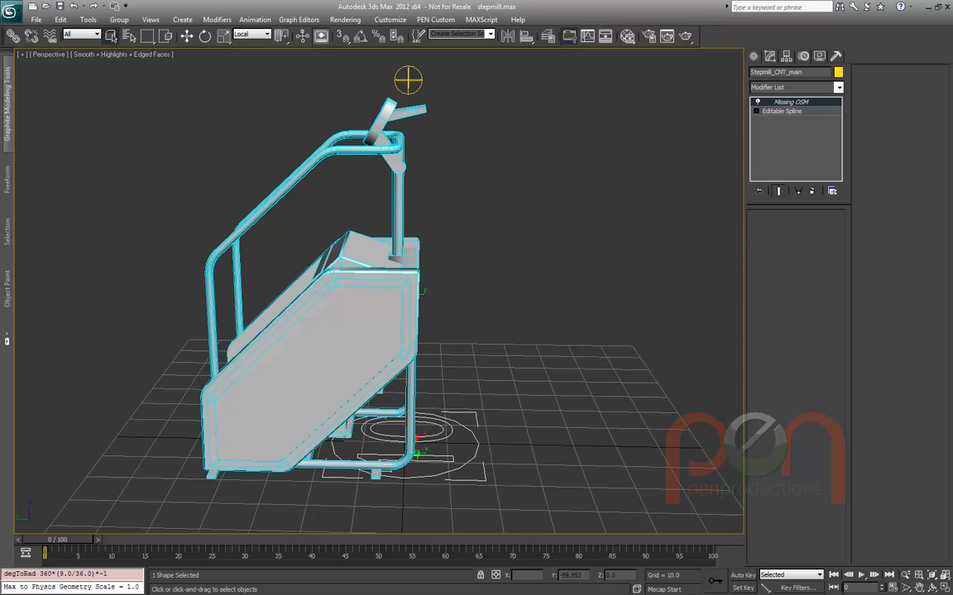
# Select the Stepmill_CNT_Steps control above the console and try its Steps custom attribute
pyautogui.click(408, 80)
pyautogui.keyDown('alt'); pyautogui.moveTo(414, 355); pyautogui.dragTo(537, 374, button='middle'); pyautogui.keyUp('alt')
pyautogui.moveTo(537, 373); pyautogui.dragTo(542, 316, button='middle')
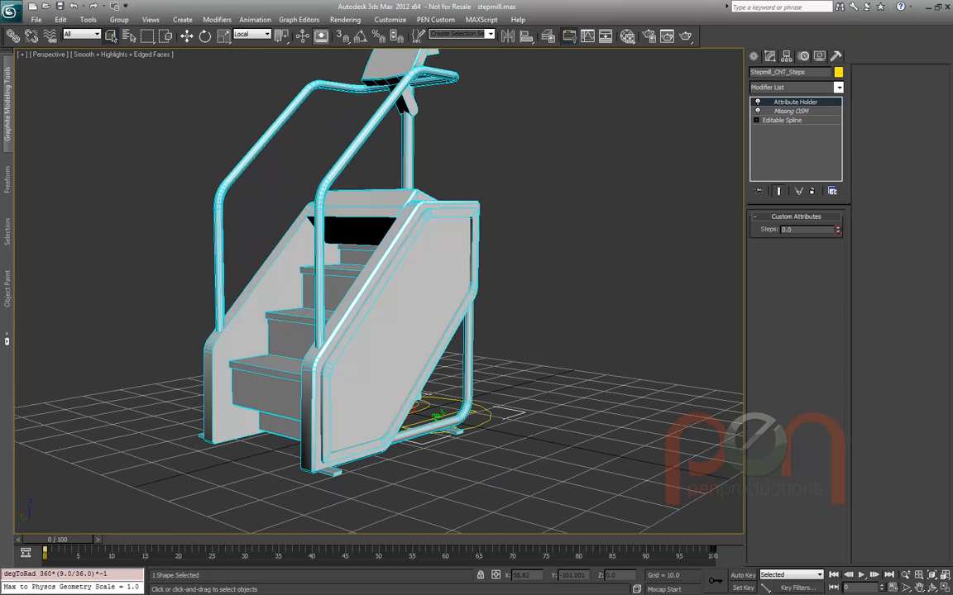
pyautogui.moveTo(837, 229)
pyautogui.mouseDown()
pyautogui.moveTo(837, 195)
pyautogui.moveTo(837, 229)
pyautogui.mouseUp()
# Show the stepmill in wireframe, select Stepmill_GEO_step05, and frame it in the Left view
pyautogui.press('F3')
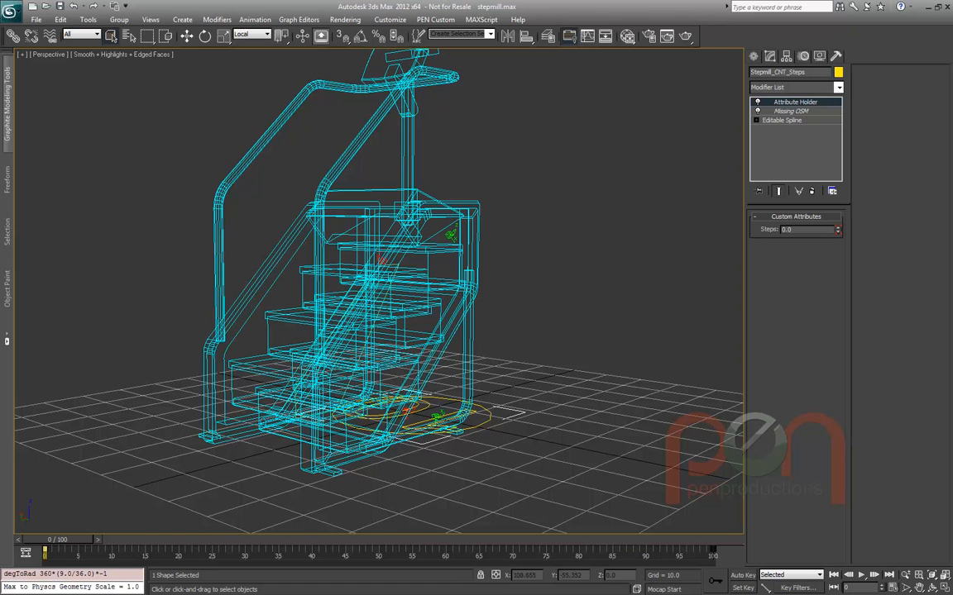
pyautogui.moveTo(537, 314); pyautogui.dragTo(542, 375, button='middle')
pyautogui.click(298, 383)
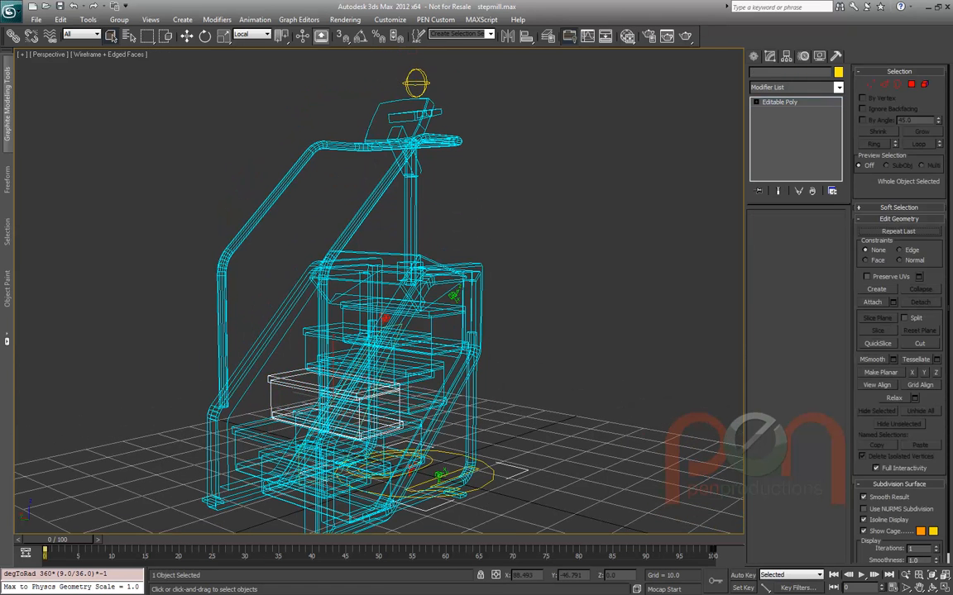
pyautogui.press('l')
pyautogui.press('z')
pyautogui.scroll(-5, 378, 351)
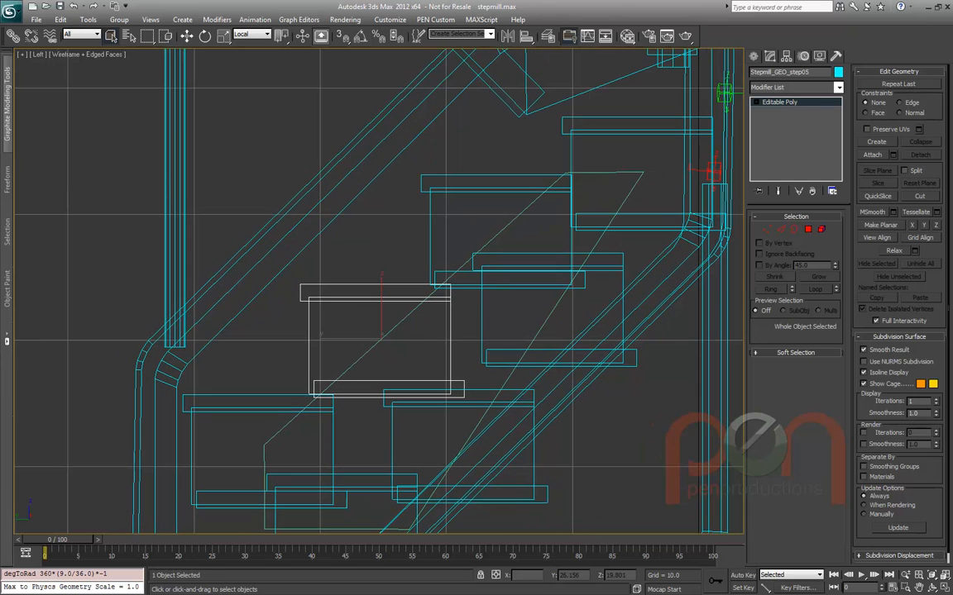
# Select the Stepmill_HLP_stepPath line running through the steps and view its whole outline
pyautogui.click(496, 396)
pyautogui.moveTo(488, 392); pyautogui.dragTo(433, 347, button='middle')
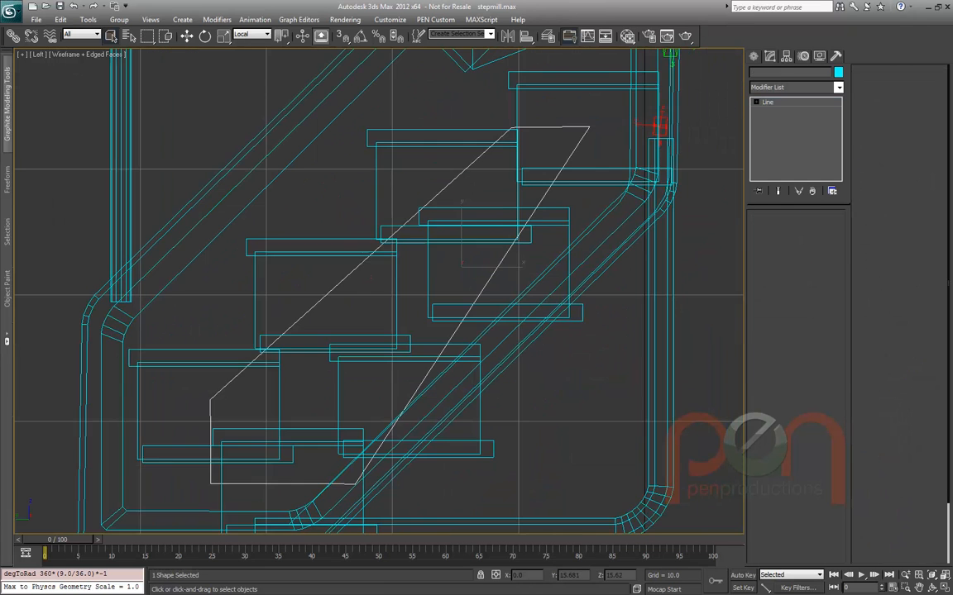
pyautogui.scroll(-2, 428, 345)
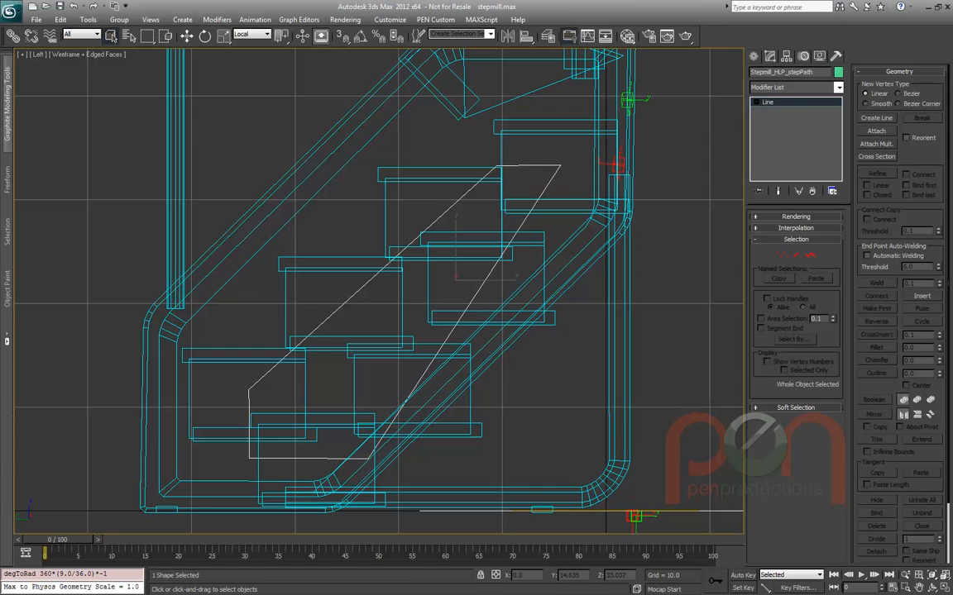
# Activate the Move tool and show the path constraint parameters of Stepmill_GEO_step04 and Stepmill_GEO_step05
pyautogui.click(468, 179)
pyautogui.rightClick(463, 233)
pyautogui.click(488, 239)
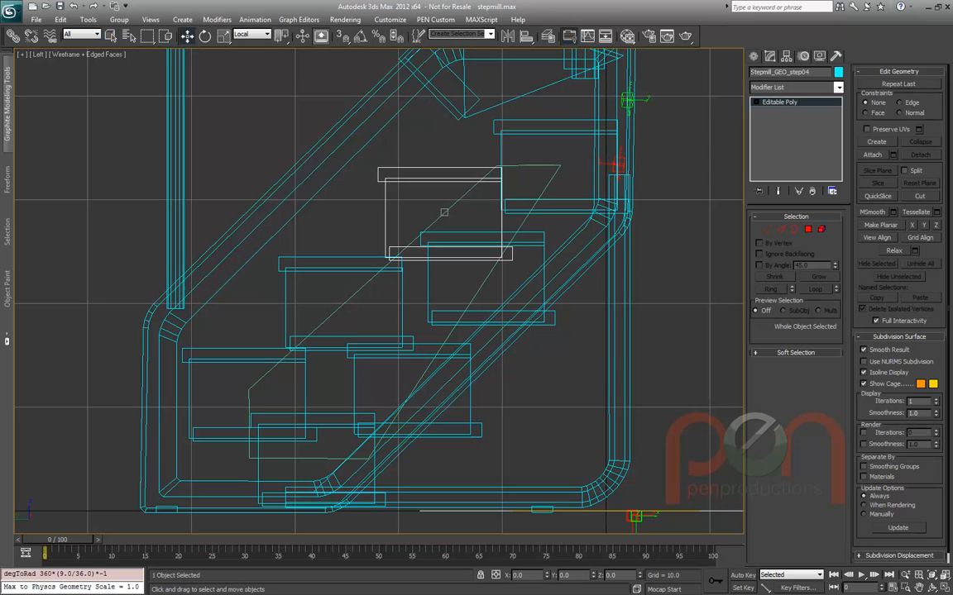
pyautogui.press('4')
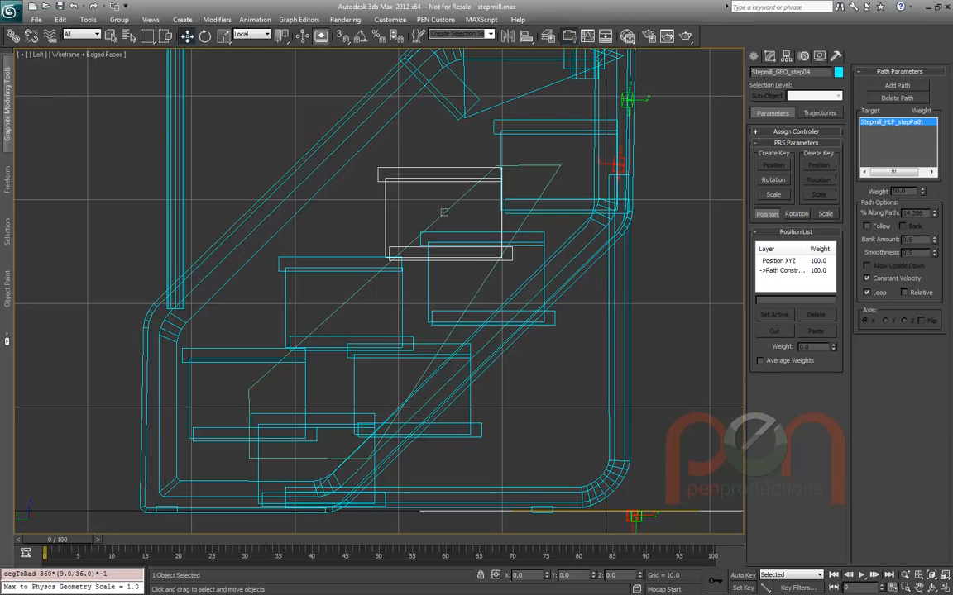
pyautogui.click(402, 302)
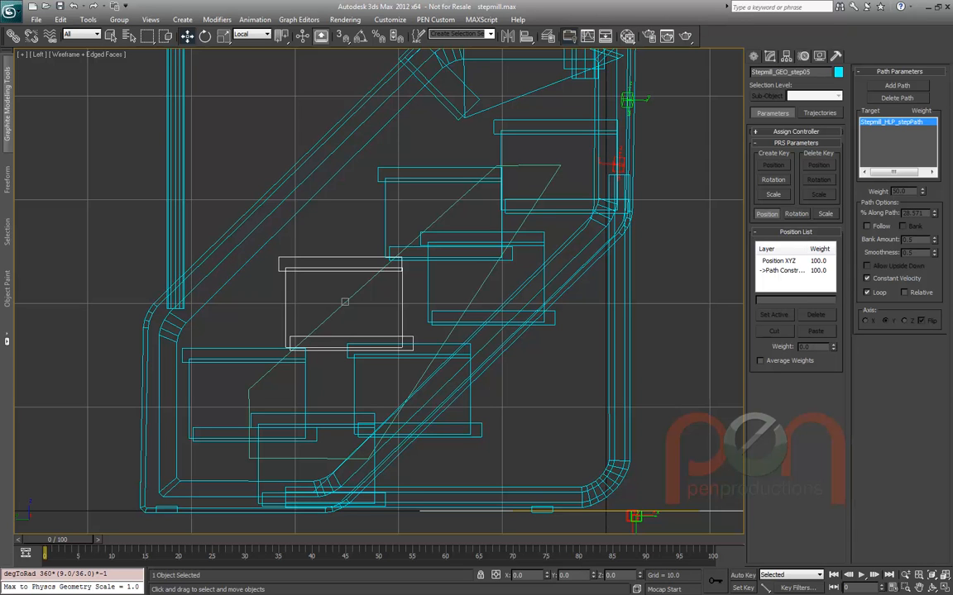
# Inspect the Steps custom attribute on the Stepmill_CNT_Steps control in the Left view
pyautogui.moveTo(372, 396); pyautogui.dragTo(333, 391, button='middle')
pyautogui.scroll(-2, 301, 457)
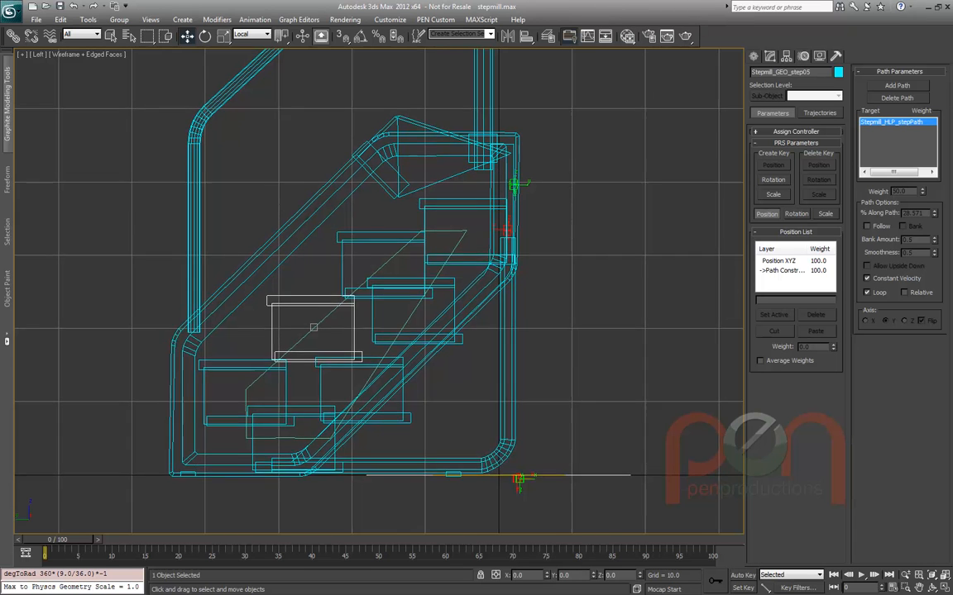
pyautogui.moveTo(334, 391); pyautogui.dragTo(314, 413, button='middle')
pyautogui.click(361, 255)
pyautogui.moveTo(361, 256); pyautogui.dragTo(295, 501, button='middle')
pyautogui.click(412, 120)
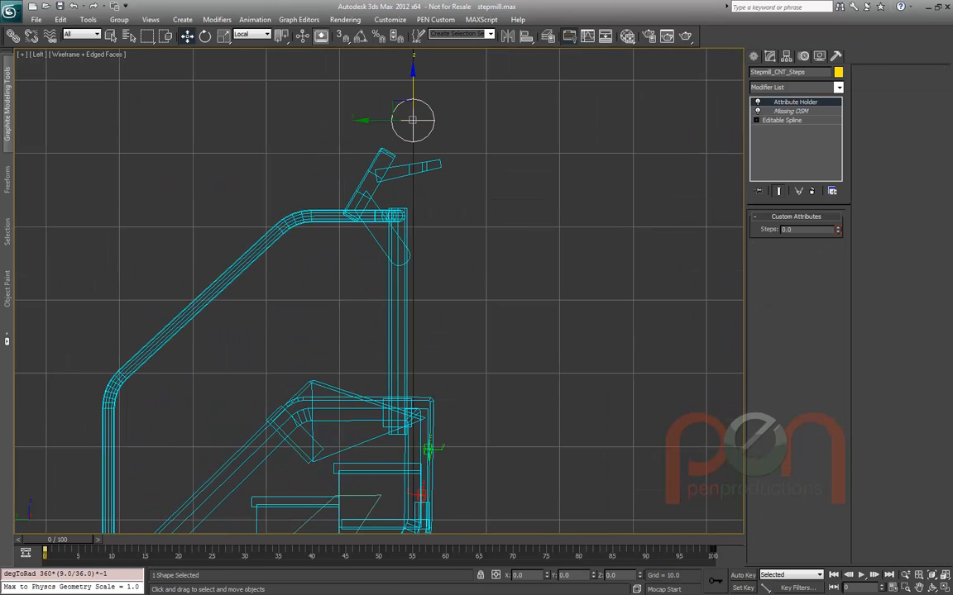
# Compare the path constraint percentages of Stepmill_GEO_step3, Stepmill_GEO_step04 and Stepmill_GEO_step05
pyautogui.moveTo(369, 467); pyautogui.dragTo(522, 166, button='middle')
pyautogui.scroll(3, 460, 234)
pyautogui.click(461, 229)
pyautogui.scroll(-2, 461, 229)
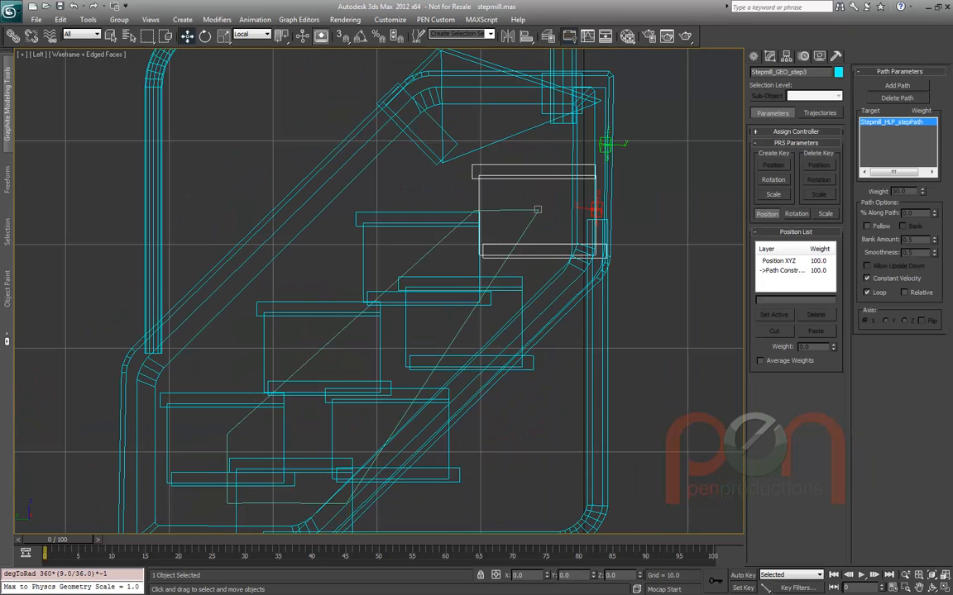
pyautogui.click(420, 223)
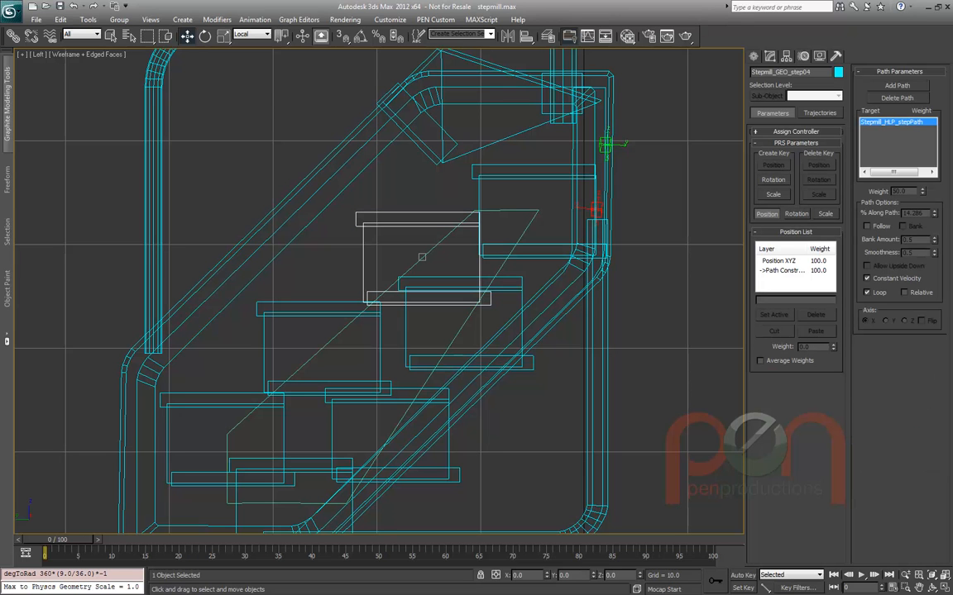
pyautogui.click(322, 313)
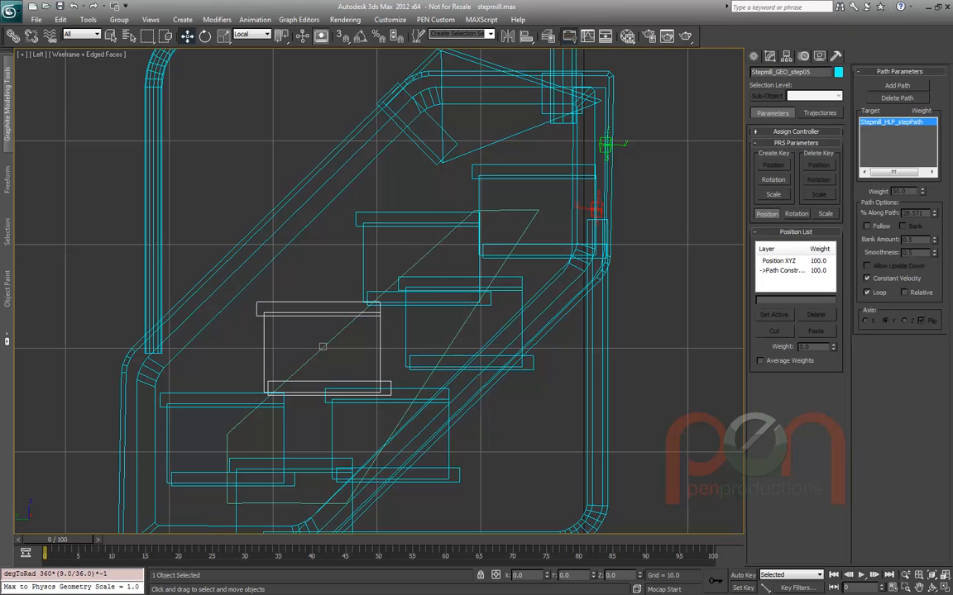
# Open the Dope Sheet for Stepmill_GEO_step05 and the wiring properties of its path constraint's Percent track
pyautogui.rightClick(324, 224)
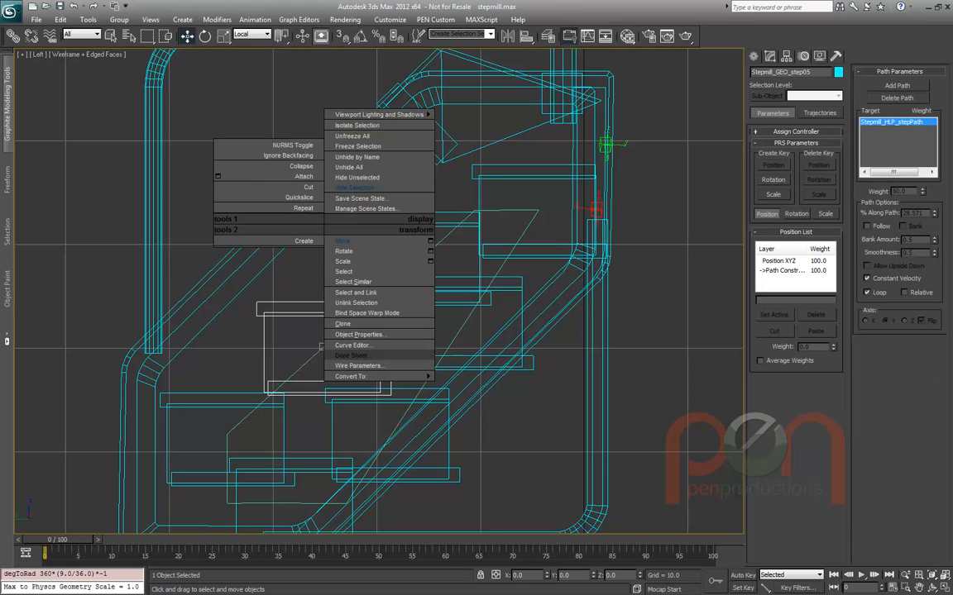
pyautogui.click(355, 355)
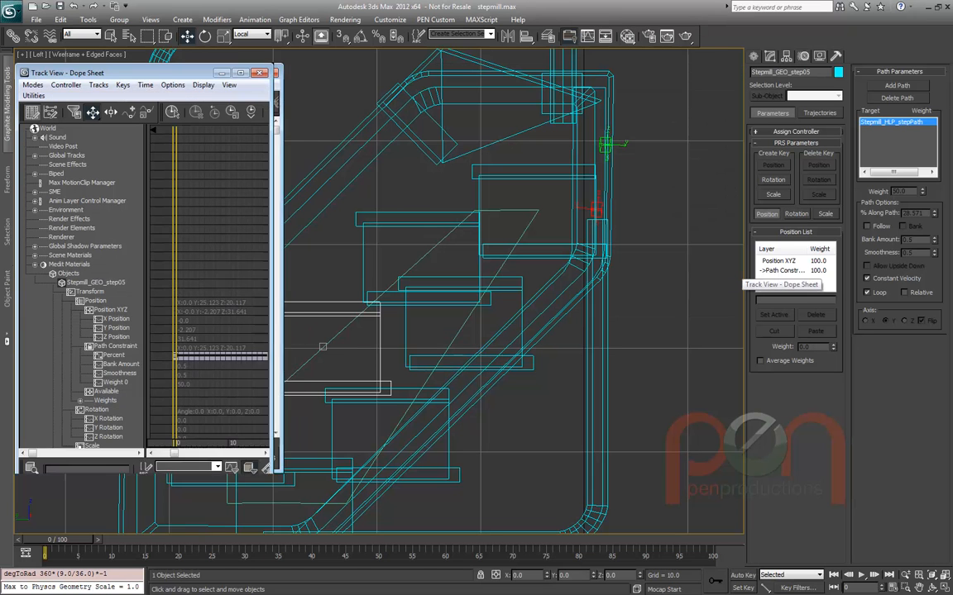
pyautogui.rightClick(101, 343)
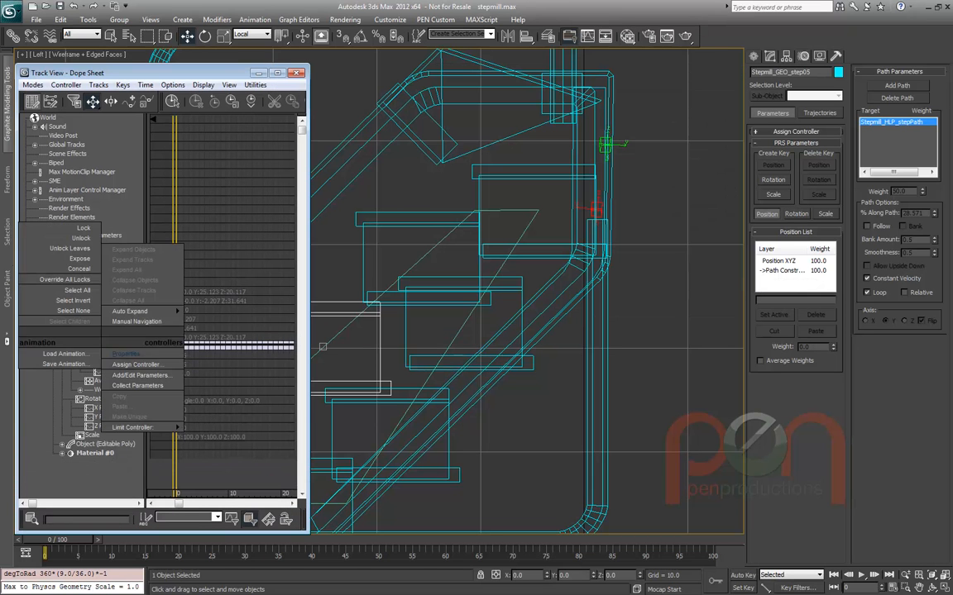
pyautogui.click(122, 354)
# Enlarge the Parameter Wiring window and highlight the decimal offset added to (steps/100) in the Percent expression
pyautogui.moveTo(165, 195); pyautogui.dragTo(244, 141)
pyautogui.moveTo(273, 354); pyautogui.dragTo(272, 516)
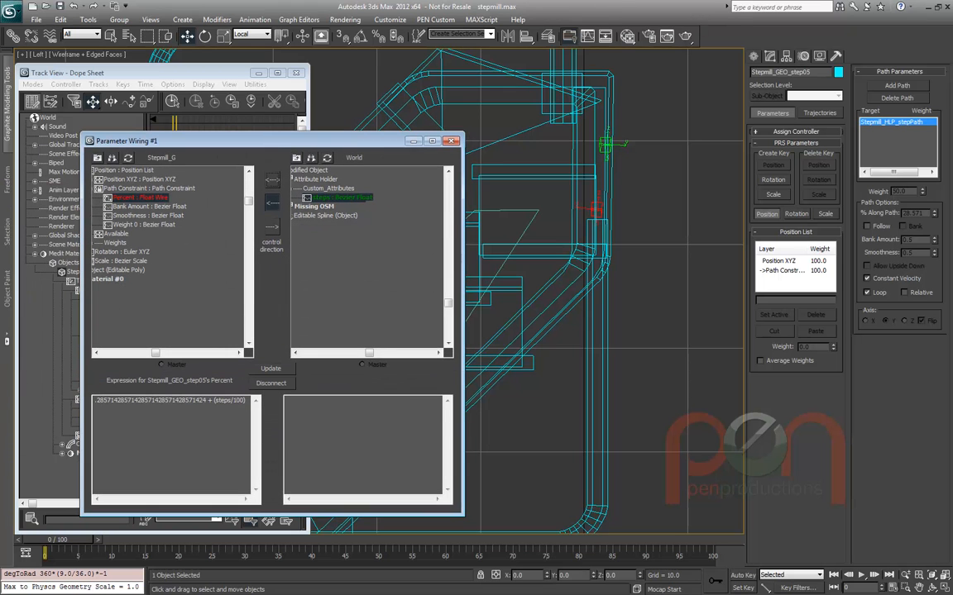
pyautogui.moveTo(463, 331); pyautogui.dragTo(588, 331)
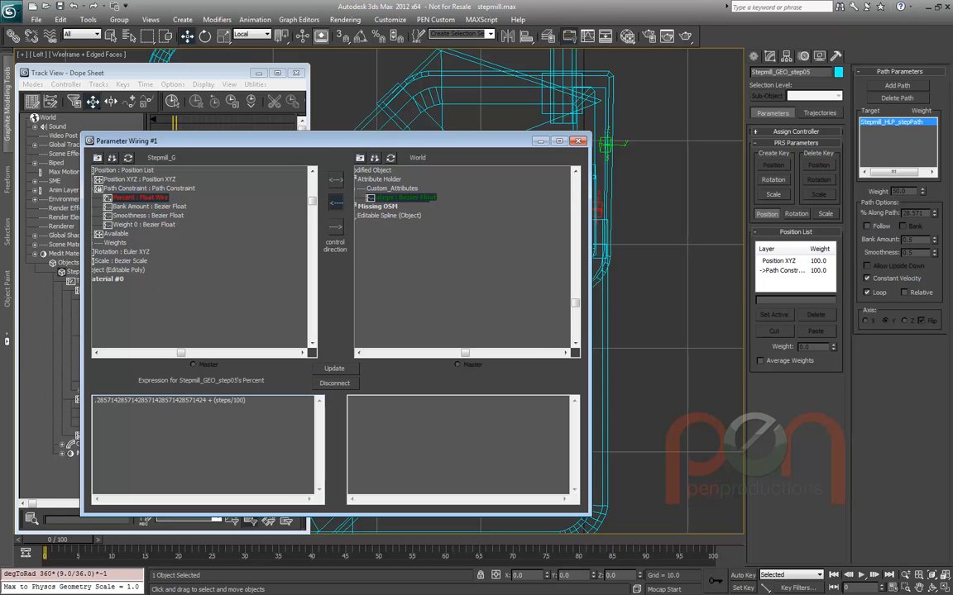
pyautogui.moveTo(139, 400); pyautogui.dragTo(94, 400)
pyautogui.click(140, 401)
pyautogui.moveTo(206, 401); pyautogui.dragTo(94, 401)
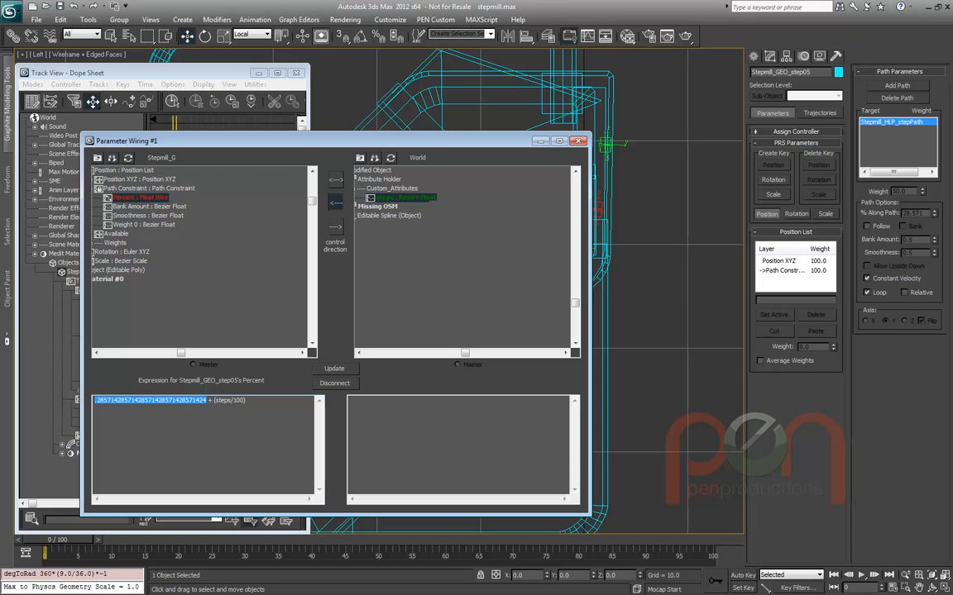
# Inspect the Percent wiring expression of Stepmill_GEO_step04 and highlight the decimal offset added to (steps/100)
pyautogui.click(578, 141)
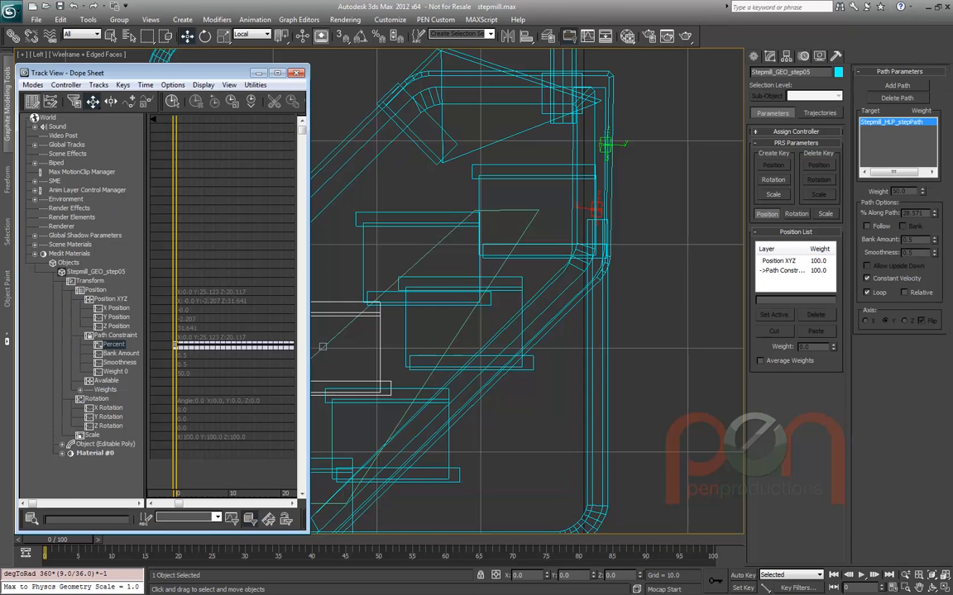
pyautogui.click(422, 258)
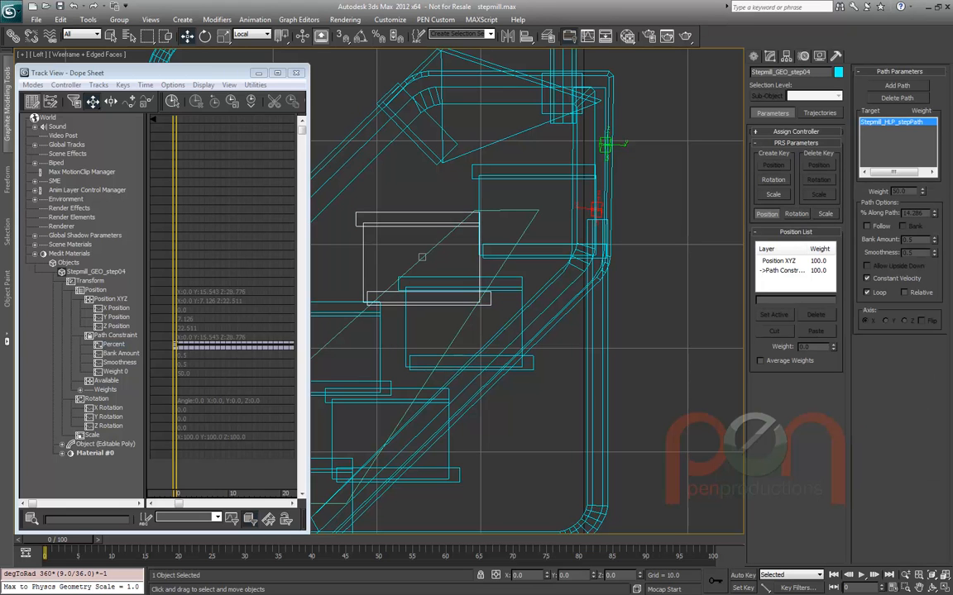
pyautogui.rightClick(114, 344)
pyautogui.click(141, 355)
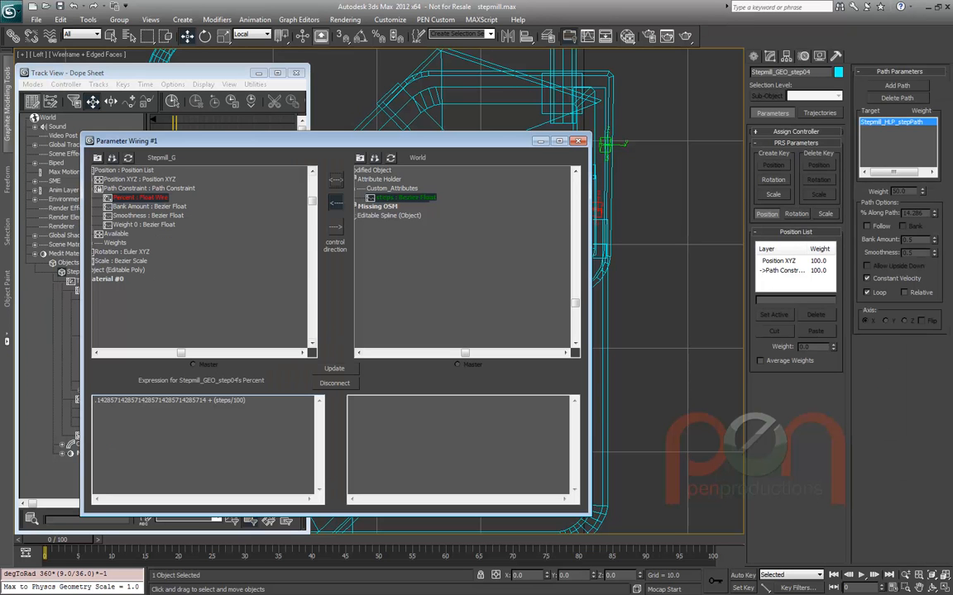
pyautogui.doubleClick(169, 401)
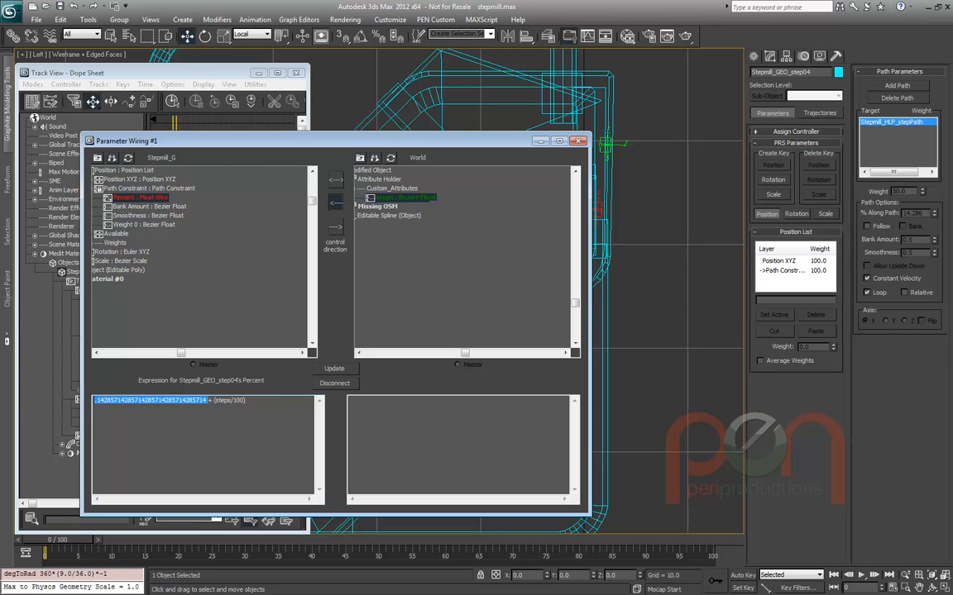
pyautogui.click(577, 141)
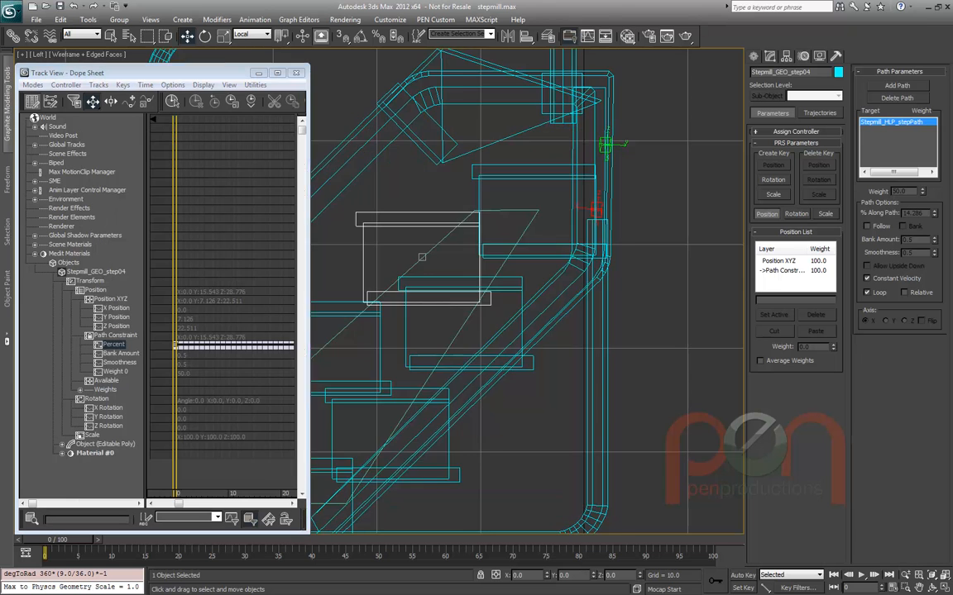
# Open Bicycle chain.max without saving the changes to stepmill.max
pyautogui.moveTo(529, 248); pyautogui.dragTo(579, 274, button='middle')
pyautogui.scroll(-3, 525, 260)
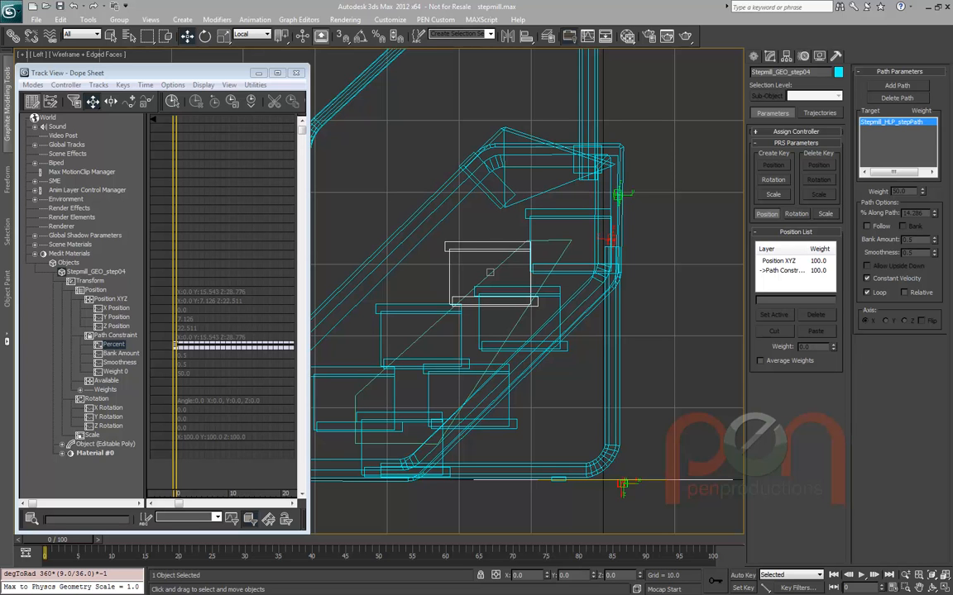
pyautogui.click(425, 197)
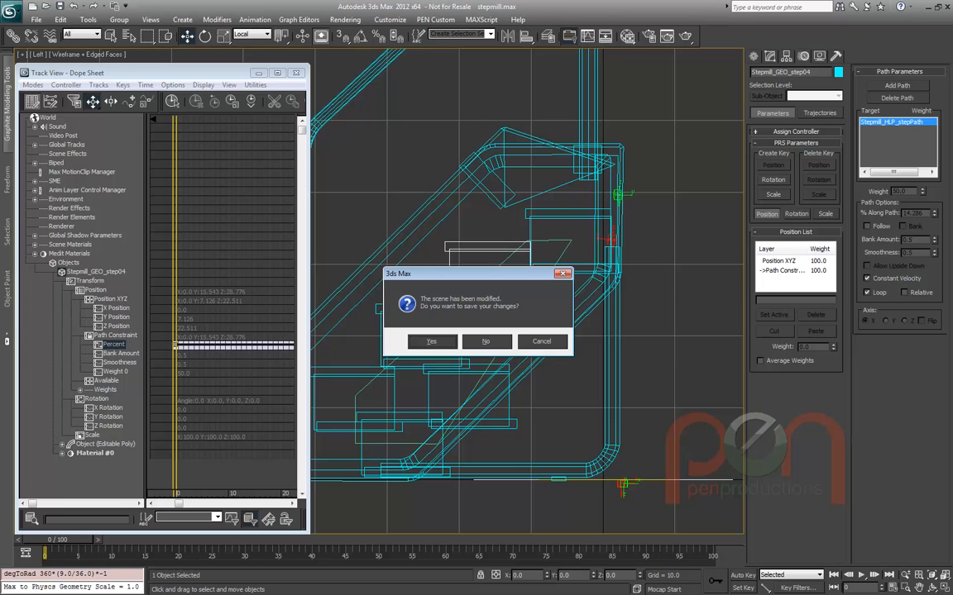
pyautogui.press('n')
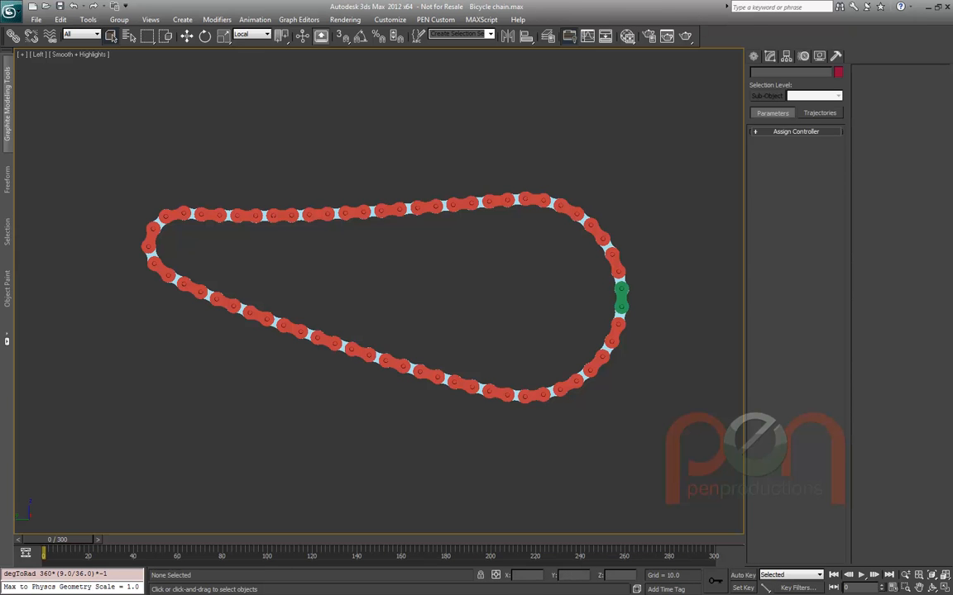
# Play the bicycle chain animation, stop it and return the timeline to frame 0
pyautogui.press('/')
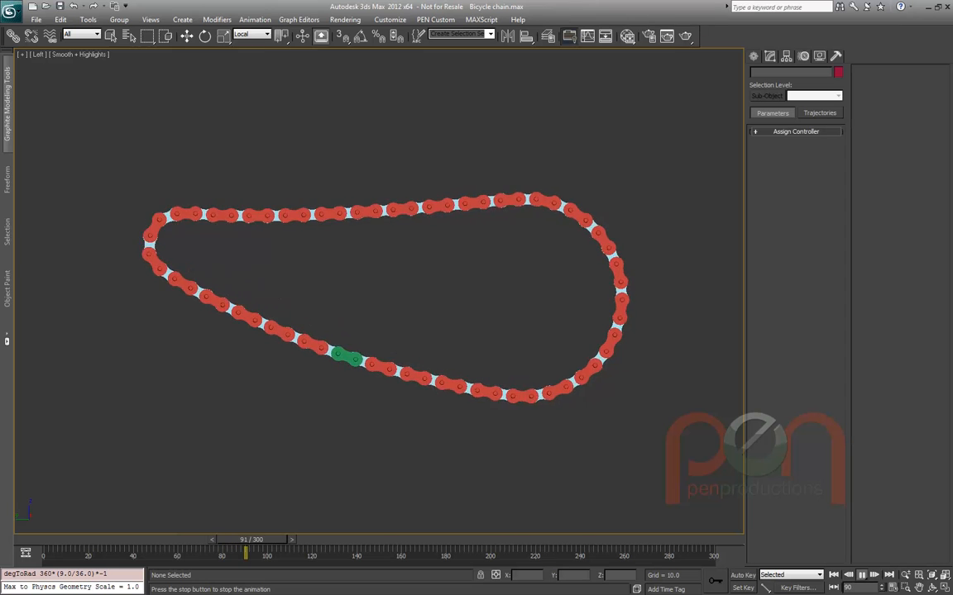
pyautogui.rightClick(652, 379)
pyautogui.click(668, 393)
pyautogui.moveTo(395, 539); pyautogui.dragTo(52, 539)
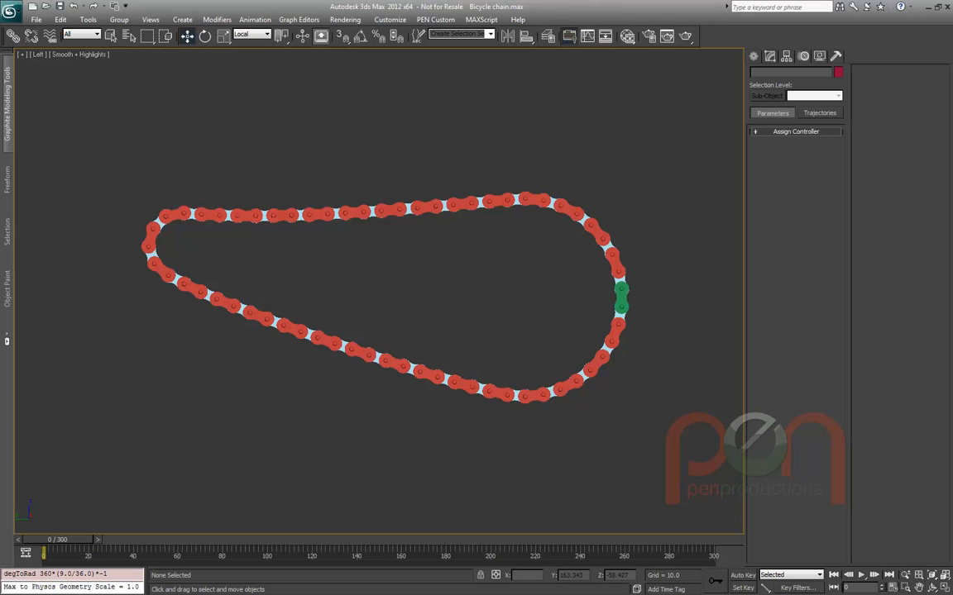
# Examine the assembled bicycle chain together with the path spline and separate link pair below it
pyautogui.scroll(2, 145, 240)
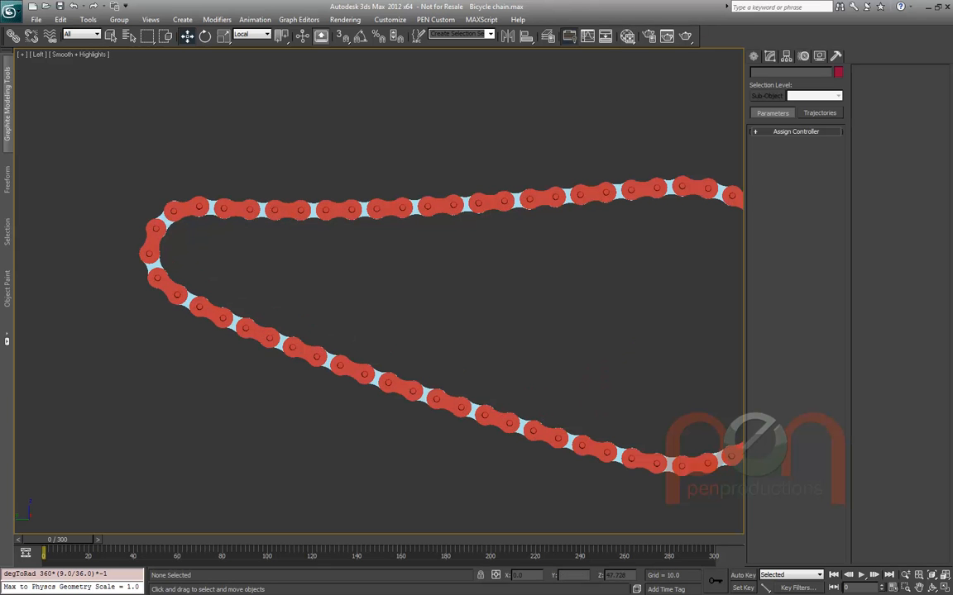
pyautogui.scroll(-4, 205, 233)
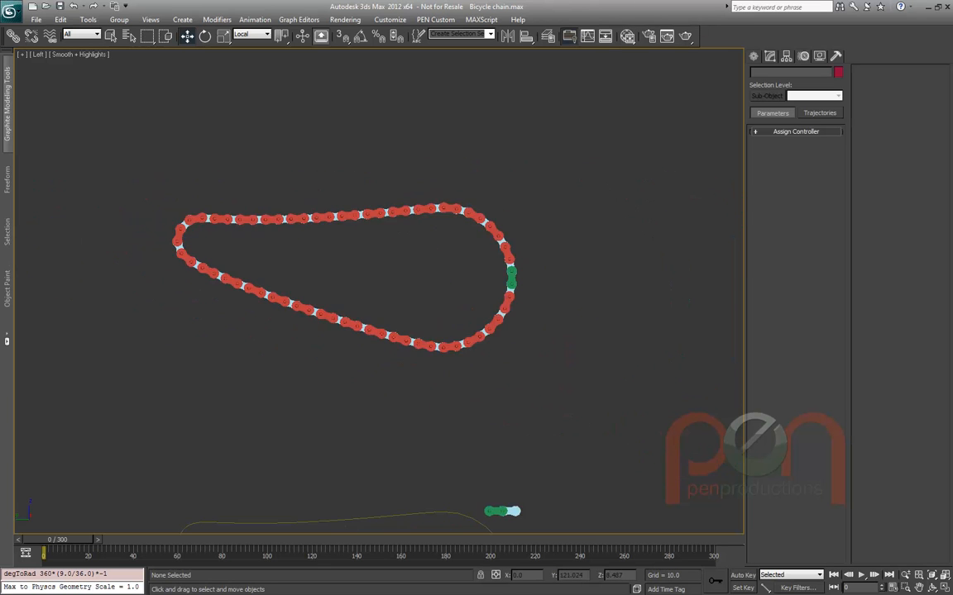
pyautogui.keyDown('alt'); pyautogui.moveTo(450, 261); pyautogui.dragTo(377, 336, button='middle'); pyautogui.keyUp('alt')
pyautogui.scroll(-5, 419, 291)
pyautogui.scroll(-5, 377, 336)
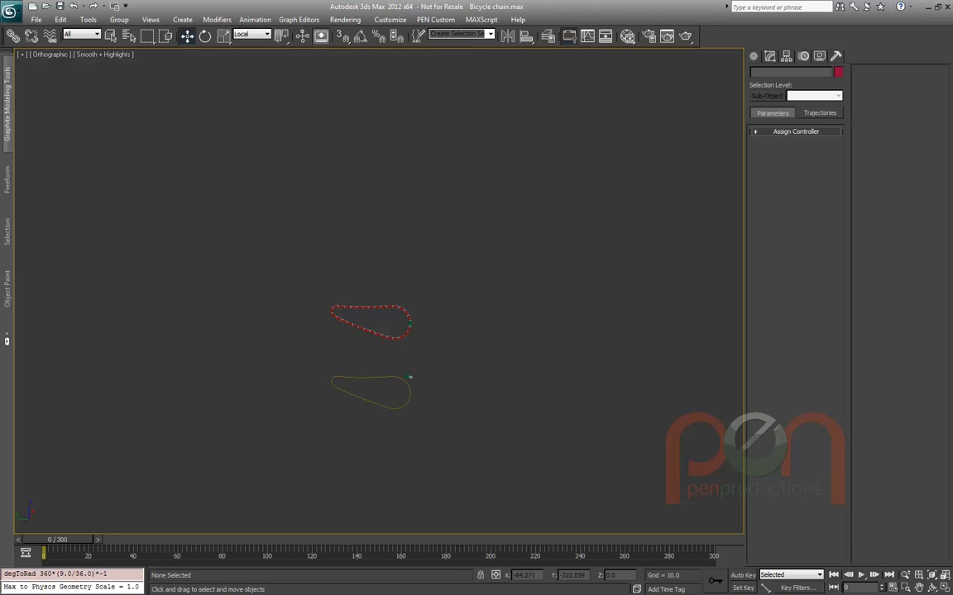
pyautogui.scroll(7, 395, 329)
pyautogui.moveTo(395, 329); pyautogui.dragTo(537, 329, button='middle')
pyautogui.scroll(1, 537, 329)
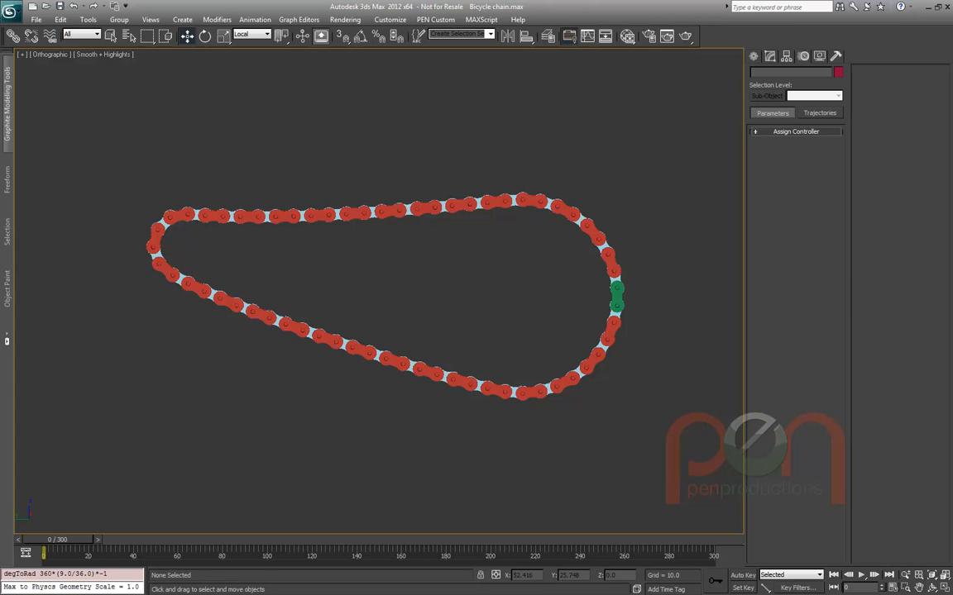
# Select the green link in the assembled chain and examine how it sits among its neighbouring links
pyautogui.moveTo(380, 296); pyautogui.dragTo(440, 269, button='middle')
pyautogui.moveTo(538, 268); pyautogui.dragTo(229, 288, button='middle')
pyautogui.moveTo(586, 265)
pyautogui.mouseDown(button='middle')
pyautogui.moveTo(535, 278)
pyautogui.moveTo(599, 286)
pyautogui.moveTo(571, 288)
pyautogui.moveTo(601, 277)
pyautogui.mouseUp(button='middle')
pyautogui.scroll(2, 534, 298)
pyautogui.click(532, 270)
pyautogui.scroll(-2, 533, 281)
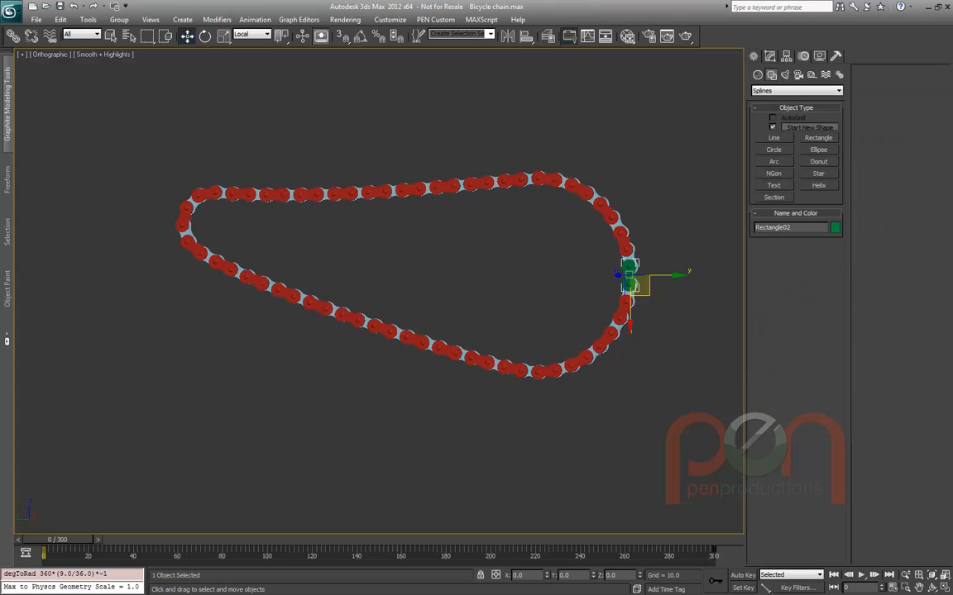
pyautogui.keyDown('alt'); pyautogui.moveTo(586, 267); pyautogui.dragTo(559, 269, button='middle'); pyautogui.keyUp('alt')
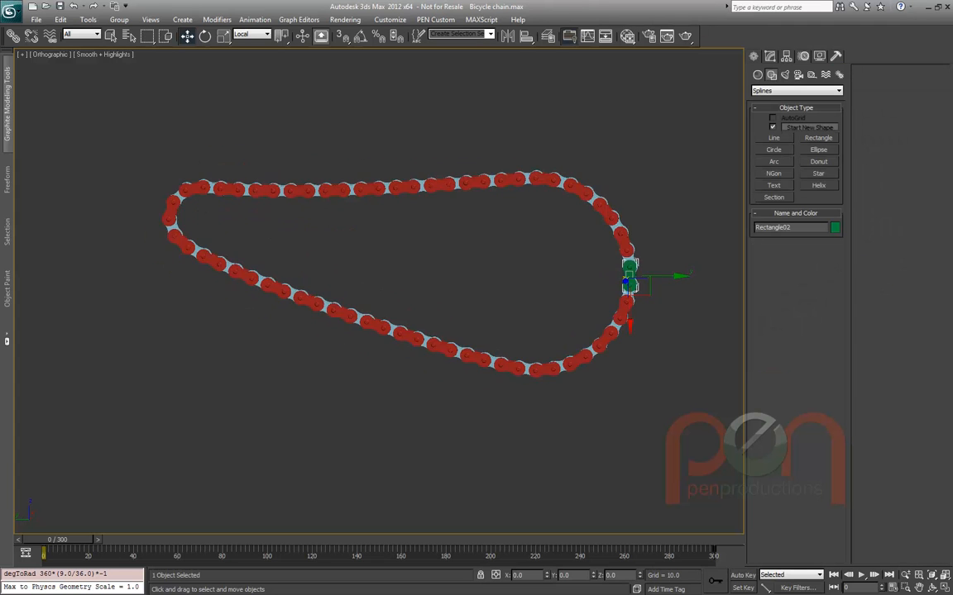
# Examine the path spline and loose link pair below the chain, and return to a close Left view of the selected link
pyautogui.moveTo(642, 287)
pyautogui.mouseDown()
pyautogui.moveTo(570, 377)
pyautogui.moveTo(171, 185)
pyautogui.moveTo(579, 175)
pyautogui.moveTo(453, 355)
pyautogui.moveTo(273, 182)
pyautogui.moveTo(632, 219)
pyautogui.moveTo(638, 286)
pyautogui.moveTo(628, 238)
pyautogui.moveTo(355, 180)
pyautogui.moveTo(157, 227)
pyautogui.moveTo(545, 170)
pyautogui.moveTo(622, 231)
pyautogui.moveTo(638, 272)
pyautogui.moveTo(631, 234)
pyautogui.moveTo(639, 256)
pyautogui.moveTo(629, 284)
pyautogui.mouseUp()
pyautogui.moveTo(631, 286); pyautogui.dragTo(615, 226, button='middle')
pyautogui.scroll(-3, 632, 261)
pyautogui.moveTo(632, 261); pyautogui.dragTo(560, 194, button='middle')
pyautogui.scroll(3, 554, 334)
pyautogui.moveTo(481, 259); pyautogui.dragTo(495, 244, button='middle')
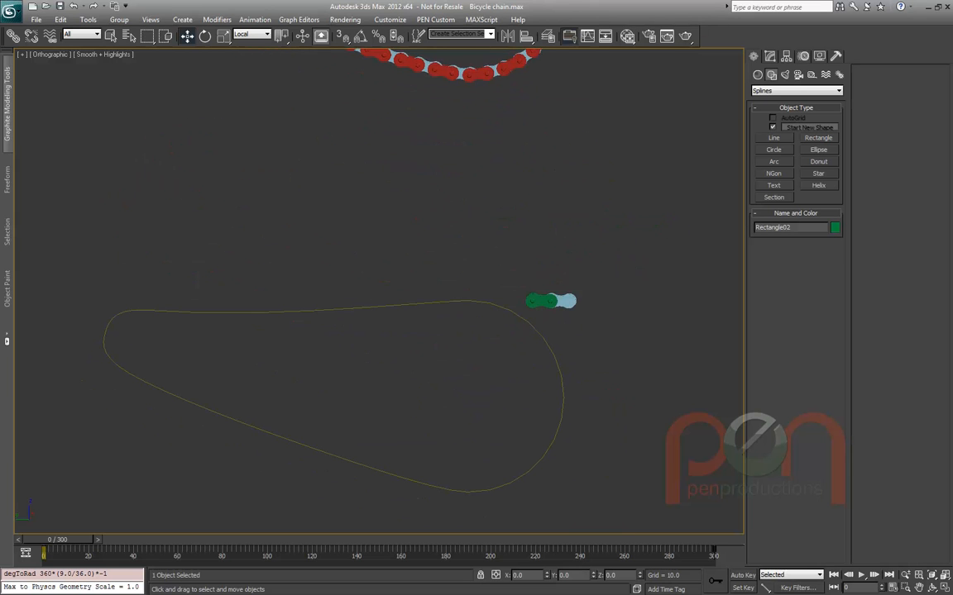
pyautogui.press('l')
pyautogui.press('z')
pyautogui.moveTo(542, 354); pyautogui.dragTo(589, 303, button='middle')
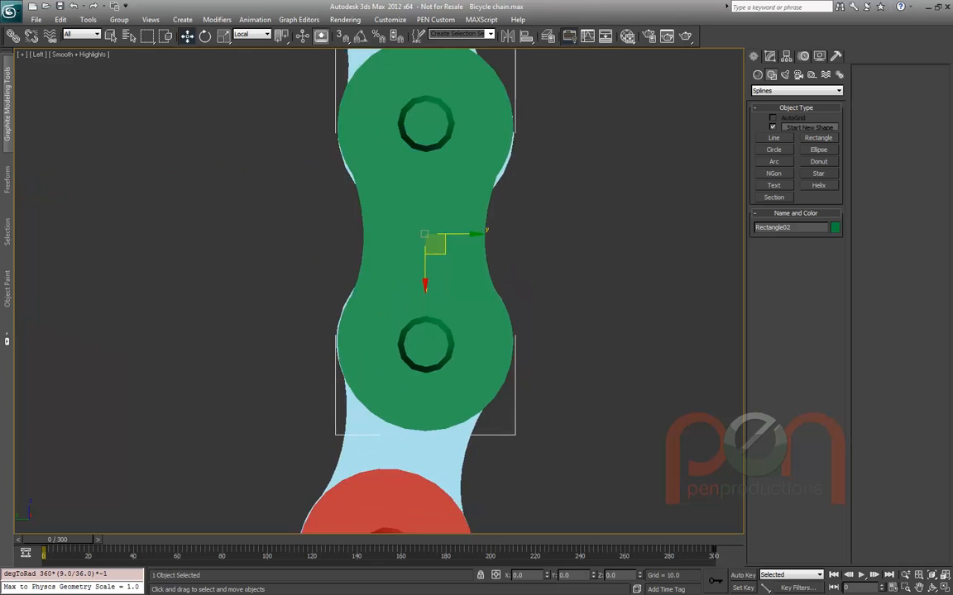
# Select the loose green link beside the path spline and examine the link pair up close in 3D
pyautogui.scroll(-8, 589, 303)
pyautogui.moveTo(579, 355); pyautogui.dragTo(550, 123, button='middle')
pyautogui.moveTo(549, 465); pyautogui.dragTo(451, 205, button='middle')
pyautogui.scroll(2, 602, 276)
pyautogui.click(570, 279)
pyautogui.scroll(3, 476, 209)
pyautogui.scroll(5, 460, 208)
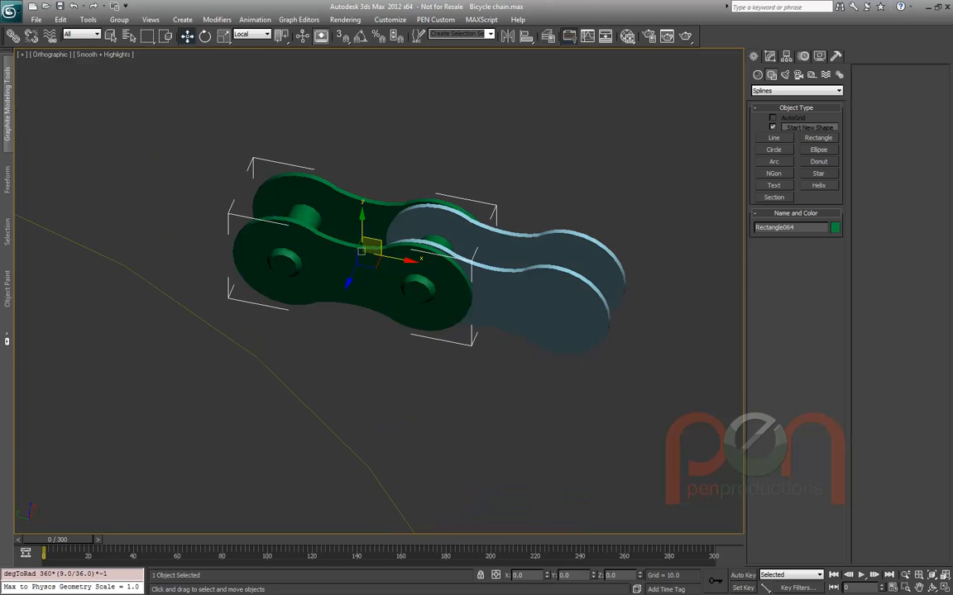
# Compare the pivot positions of the loose green and light-blue links in the Left view
pyautogui.press('l')
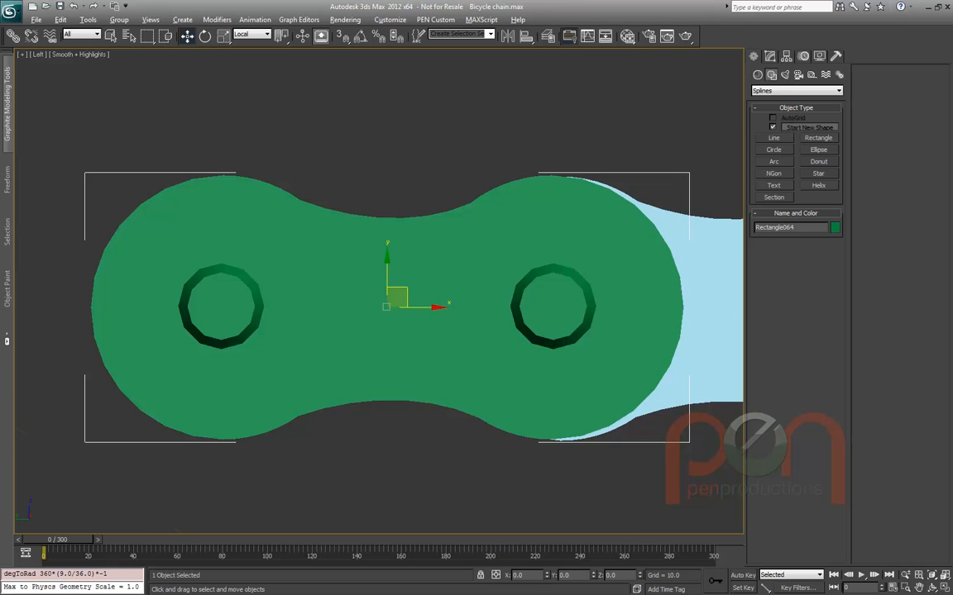
pyautogui.scroll(-8, 479, 190)
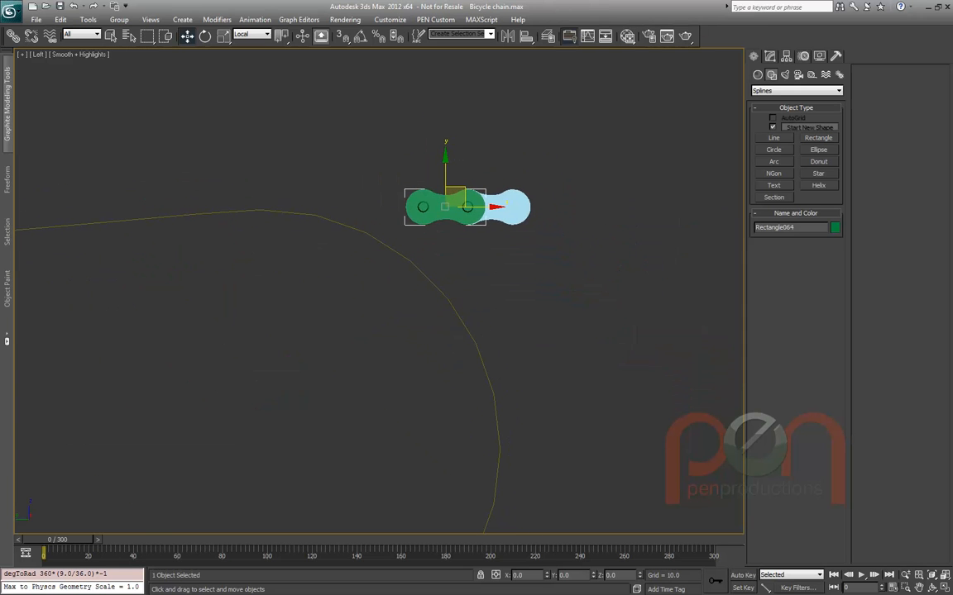
pyautogui.moveTo(476, 264)
pyautogui.mouseDown(button='middle')
pyautogui.moveTo(455, 259)
pyautogui.moveTo(470, 267)
pyautogui.mouseUp(button='middle')
pyautogui.scroll(2, 455, 259)
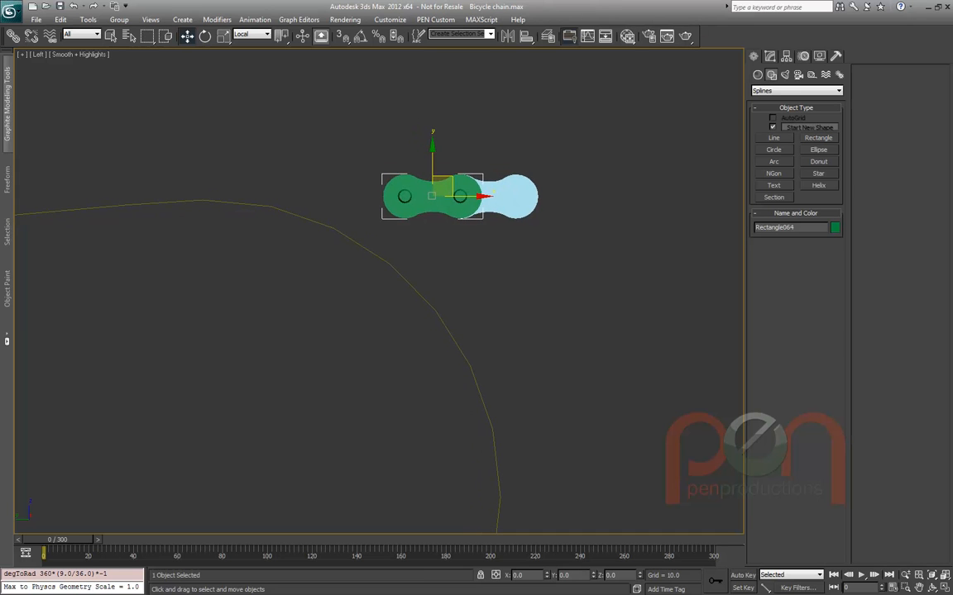
pyautogui.scroll(4, 488, 156)
pyautogui.moveTo(488, 156); pyautogui.dragTo(489, 173, button='middle')
pyautogui.click(513, 235)
pyautogui.click(402, 235)
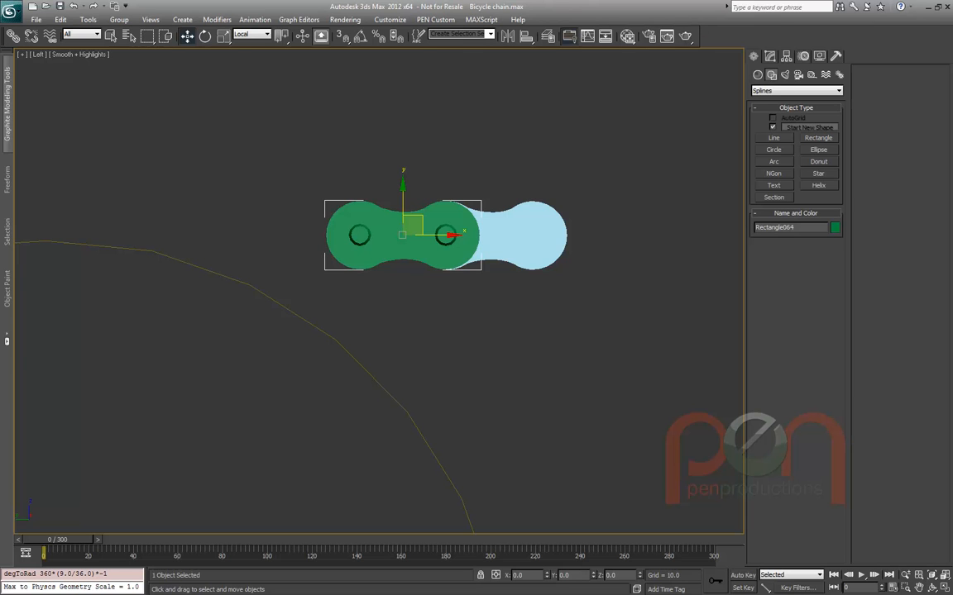
pyautogui.click(447, 235)
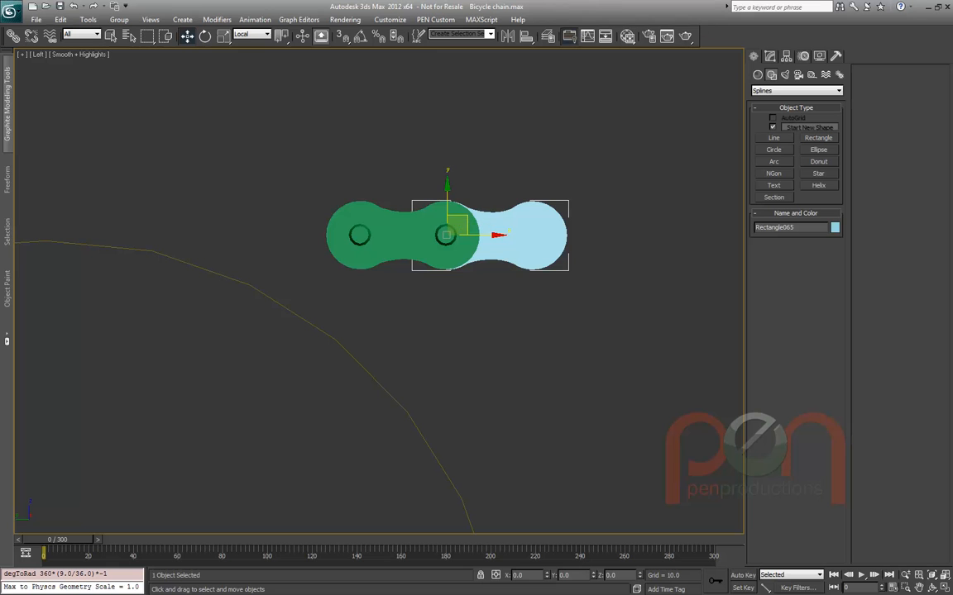
pyautogui.click(389, 235)
pyautogui.moveTo(389, 235); pyautogui.dragTo(373, 208)
pyautogui.rightClick(373, 208)
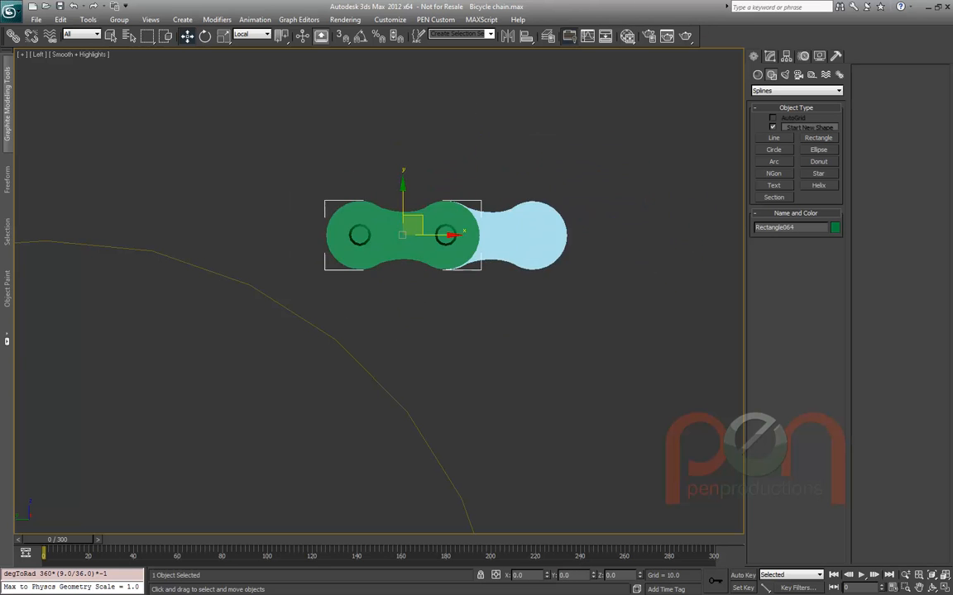
# In wireframe, slide the loose light-blue link along its local X axis to centre its pivot on the green link's shared pin
pyautogui.press('F3')
pyautogui.scroll(4, 483, 228)
pyautogui.click(483, 198)
pyautogui.scroll(3, 469, 218)
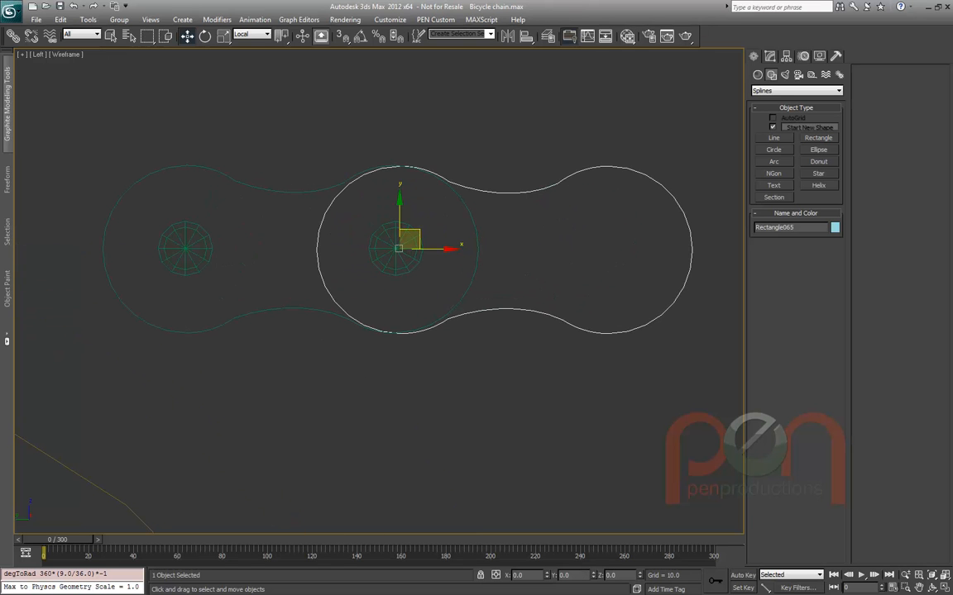
pyautogui.moveTo(434, 249); pyautogui.dragTo(430, 249)
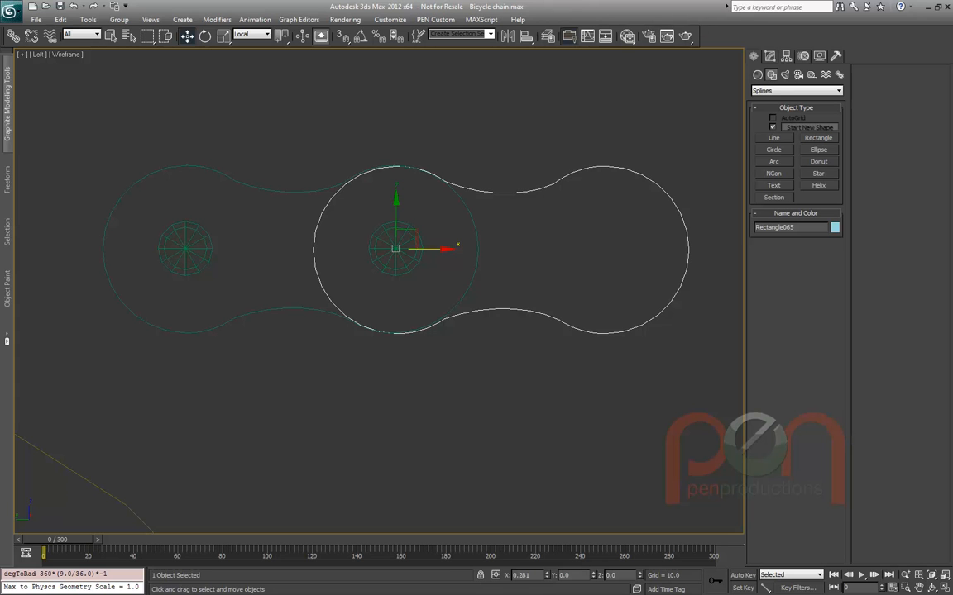
pyautogui.moveTo(430, 249); pyautogui.dragTo(429, 249)
pyautogui.scroll(-3, 508, 286)
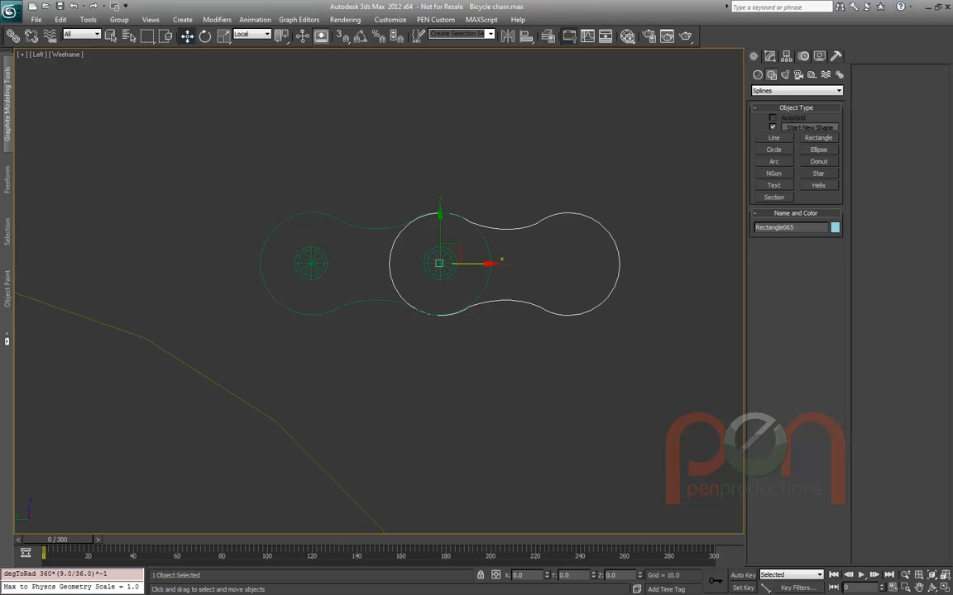
pyautogui.click(376, 229)
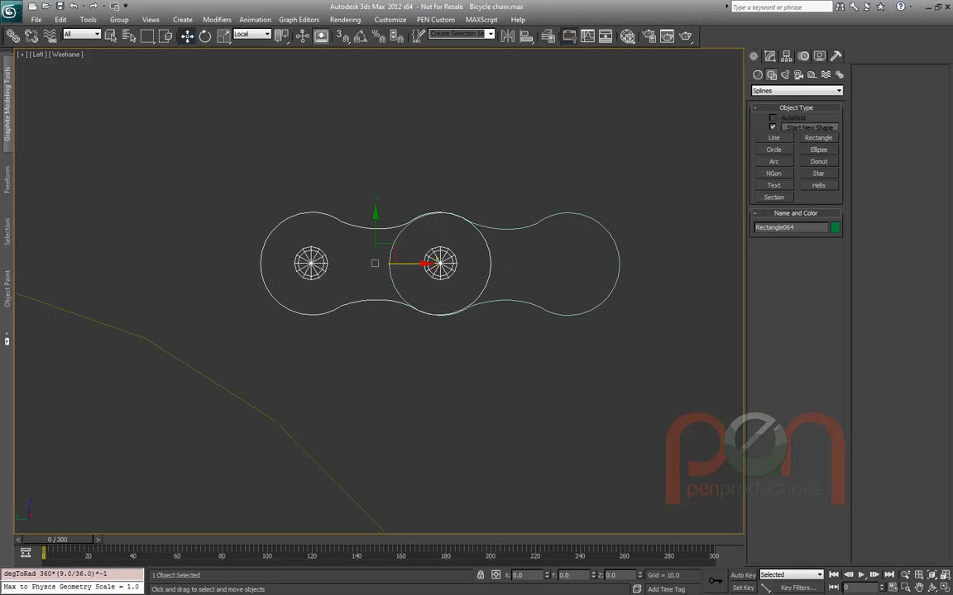
pyautogui.hotkey('ctrl', 'd')
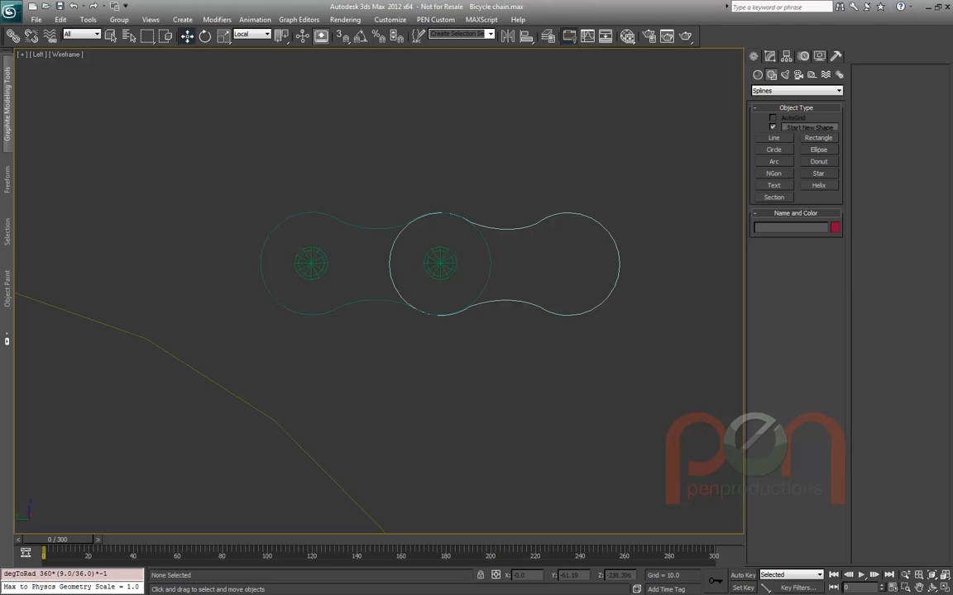
# Create a Point helper on the loose green link, between its two pins
pyautogui.scroll(2, 70, 245)
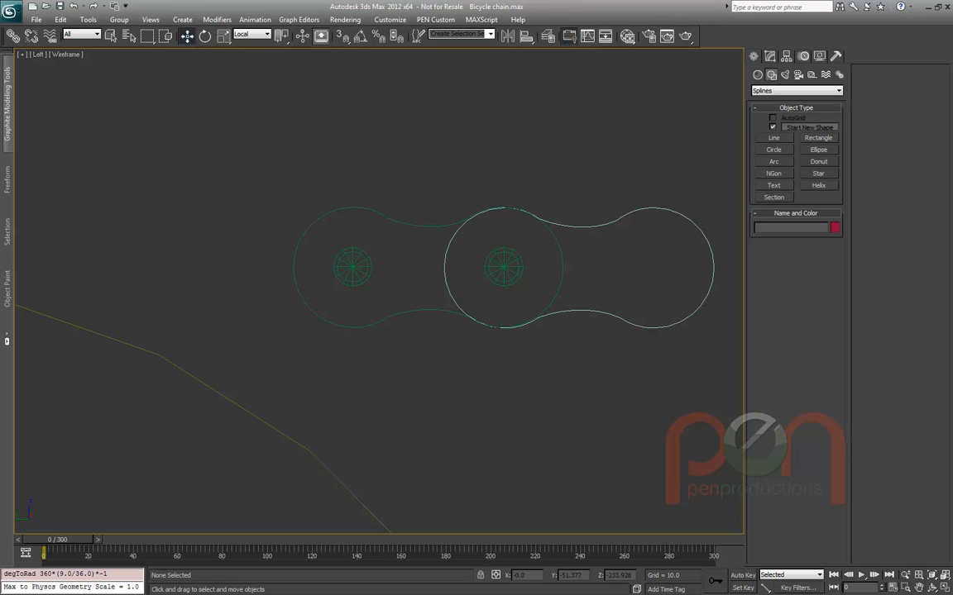
pyautogui.click(182, 19)
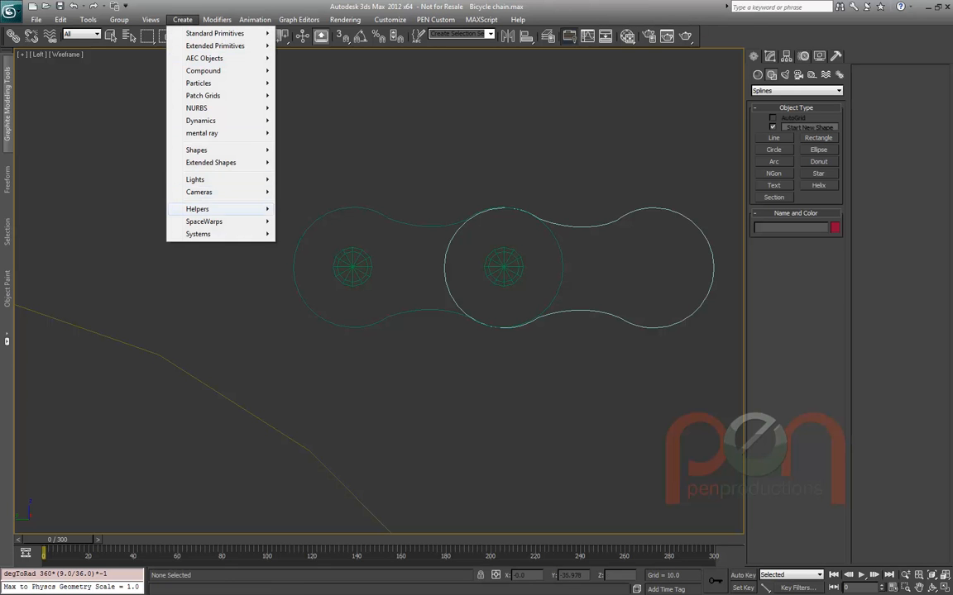
pyautogui.moveTo(207, 209)
pyautogui.click(298, 245)
pyautogui.click(383, 280)
pyautogui.moveTo(382, 279); pyautogui.dragTo(381, 278)
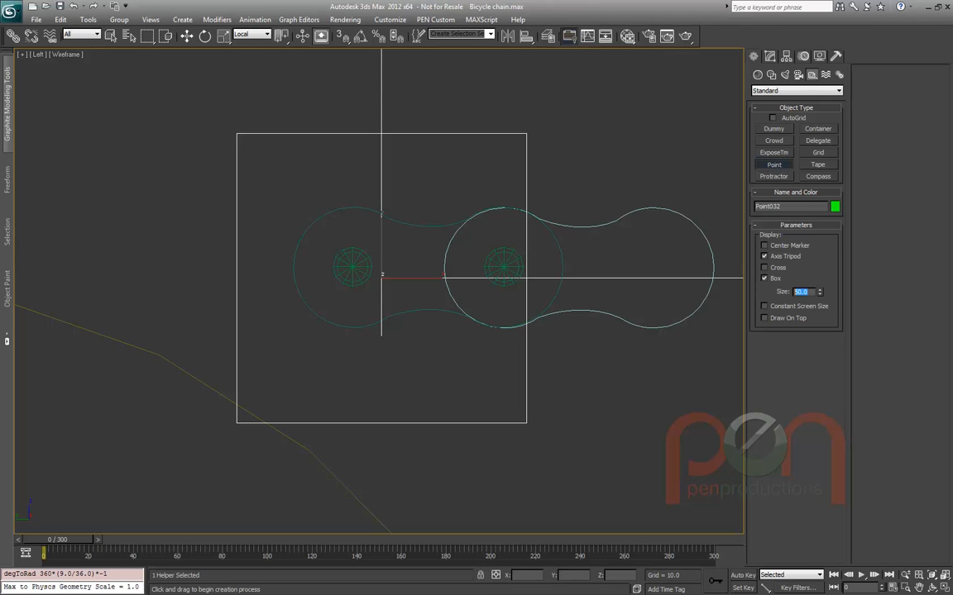
# Set the Point helper's size to 10 and display a Cross instead of the Axis Tripod
pyautogui.write('10')
pyautogui.press('Return')
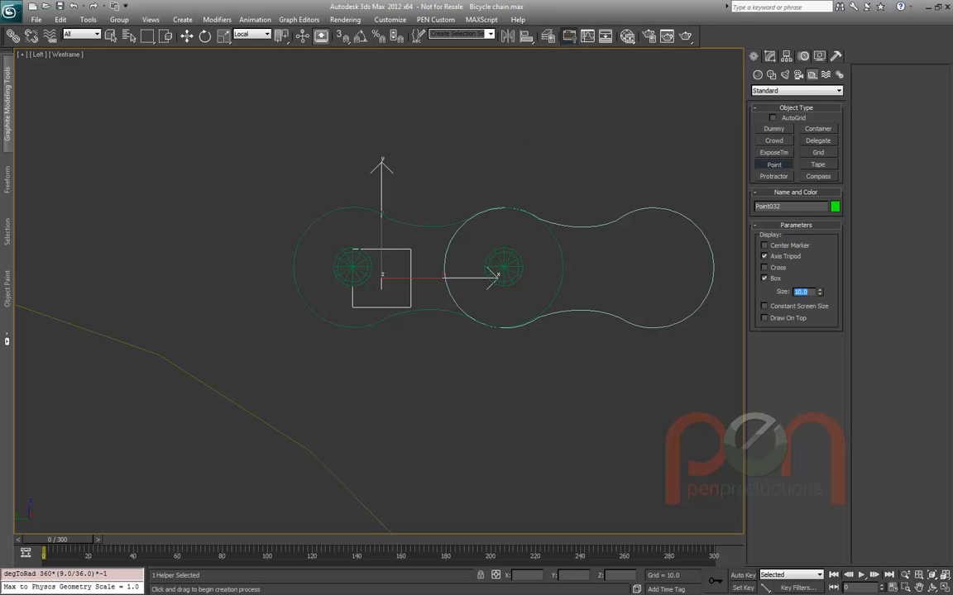
pyautogui.click(764, 256)
pyautogui.click(765, 267)
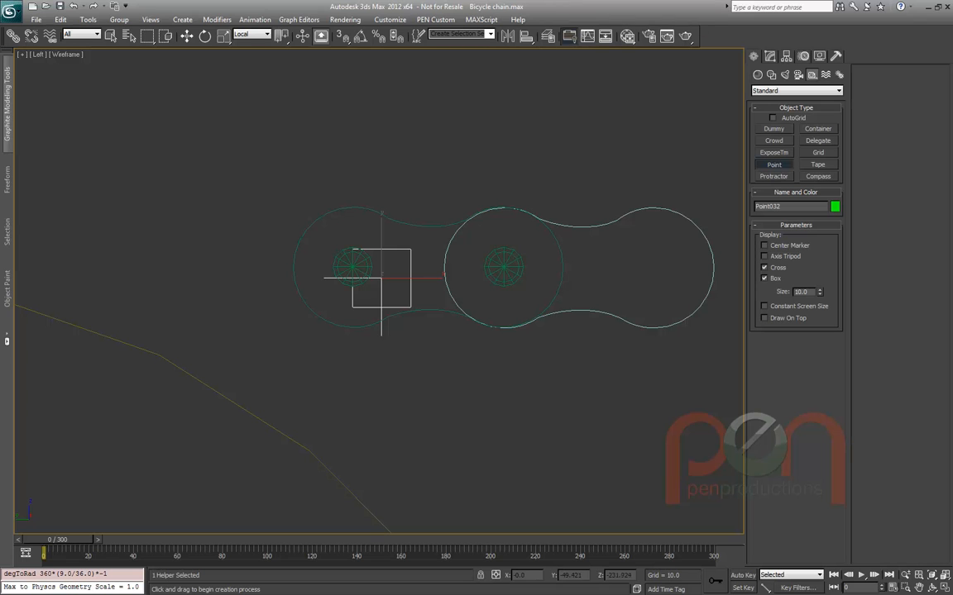
# Align the Point helper's pivot position and orientation to the loose green link on all three axes
pyautogui.hotkey('alt', 'a')
pyautogui.click(444, 277)
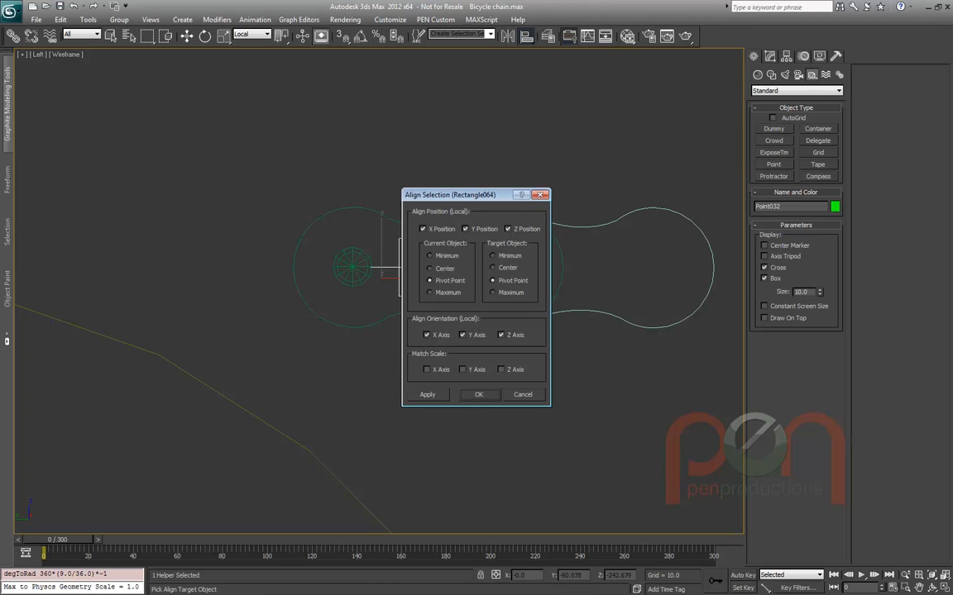
pyautogui.press('Return')
# Slide the Point helper along its local X axis onto the centre of the green link's free pin
pyautogui.scroll(3, 356, 266)
pyautogui.moveTo(472, 265); pyautogui.dragTo(356, 266)
pyautogui.scroll(3, 359, 260)
pyautogui.scroll(5, 356, 259)
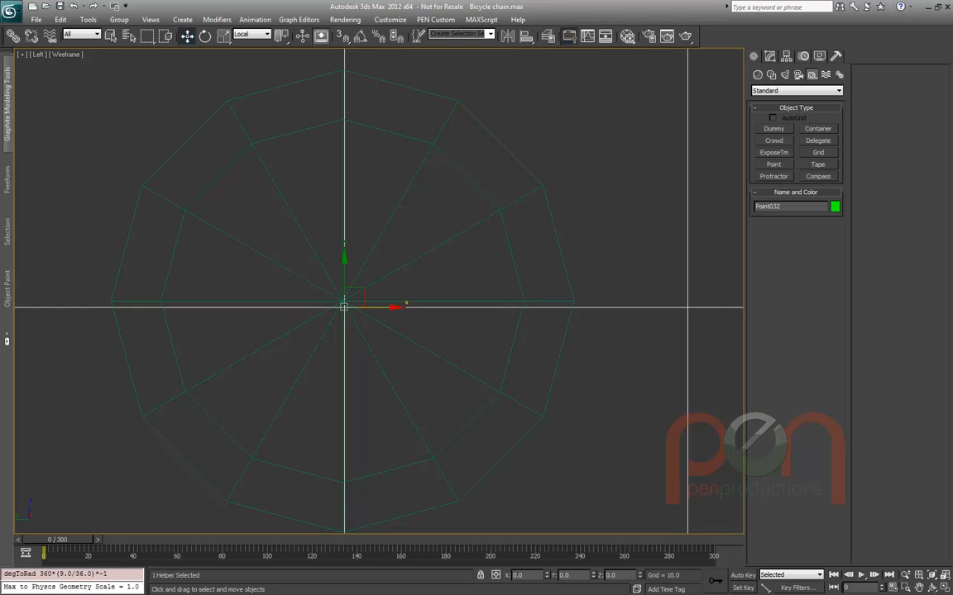
pyautogui.moveTo(354, 296); pyautogui.dragTo(350, 290)
pyautogui.scroll(-5, 443, 272)
pyautogui.moveTo(443, 272); pyautogui.dragTo(321, 407, button='middle')
pyautogui.press('l')
pyautogui.scroll(-3, 418, 284)
pyautogui.moveTo(418, 283); pyautogui.dragTo(257, 234, button='middle')
pyautogui.scroll(-2, 378, 291)
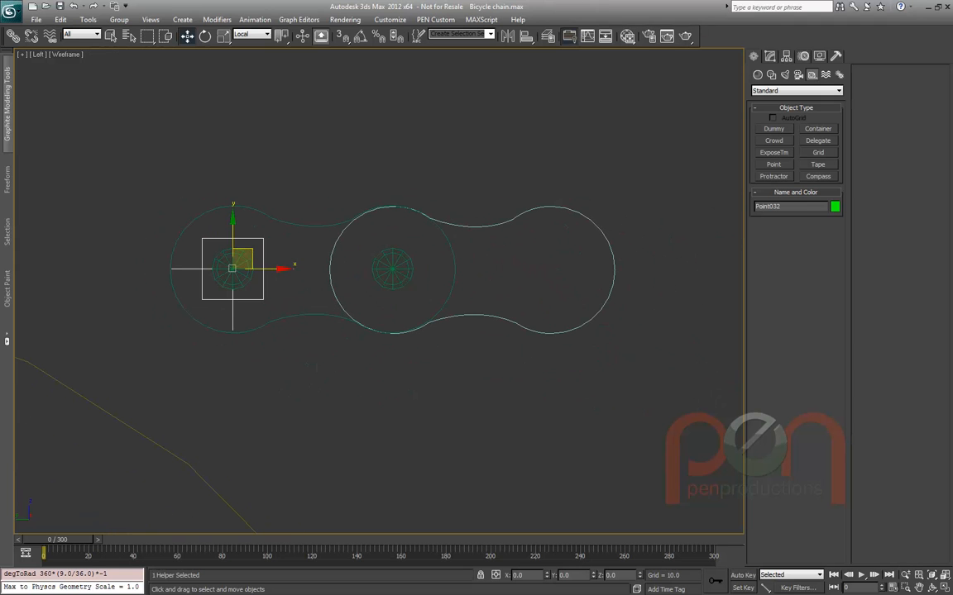
# Examine the pivots of the green link, the light-blue link and the Point helper in turn
pyautogui.click(474, 227)
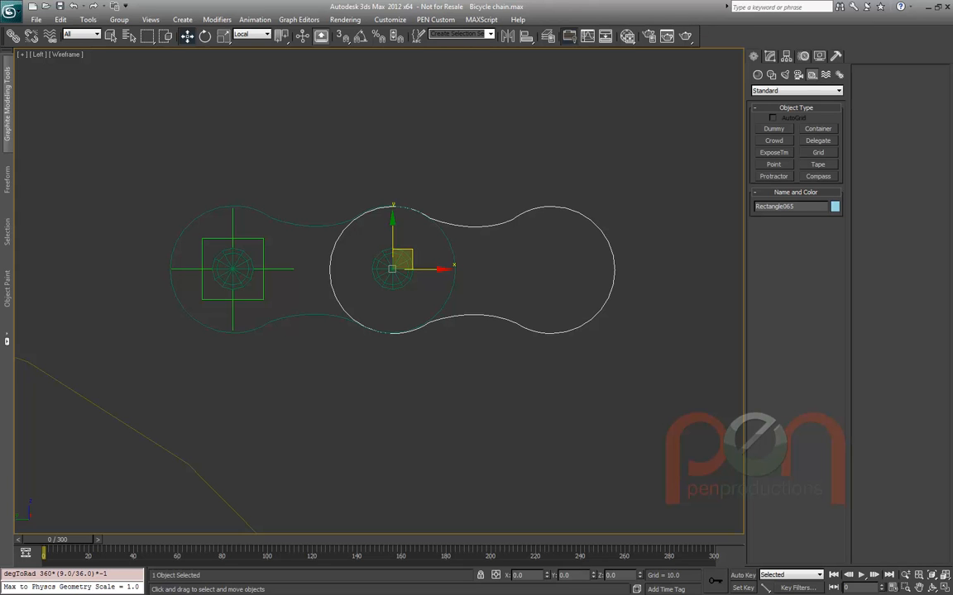
pyautogui.click(233, 238)
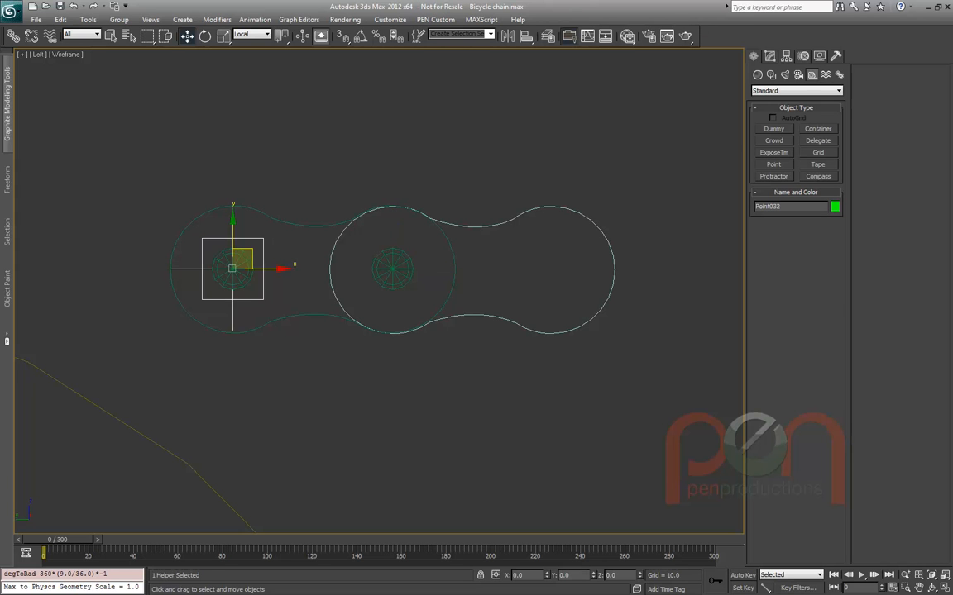
pyautogui.click(314, 226)
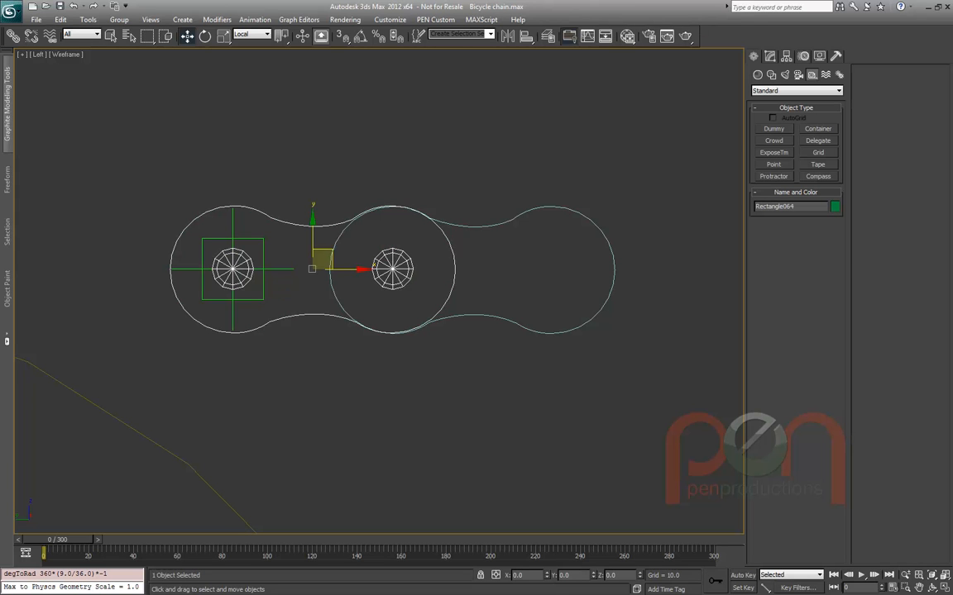
pyautogui.click(474, 226)
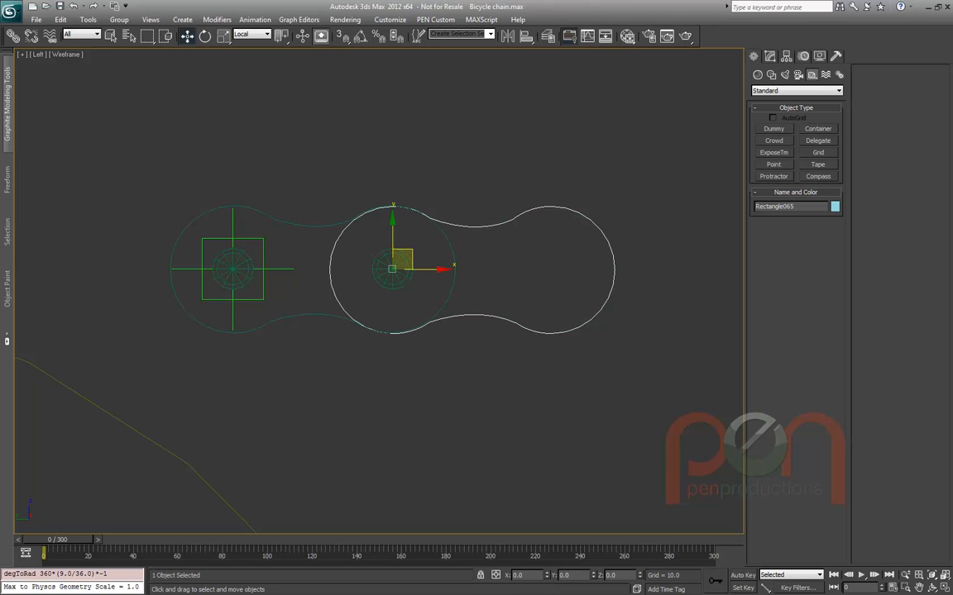
pyautogui.click(323, 315)
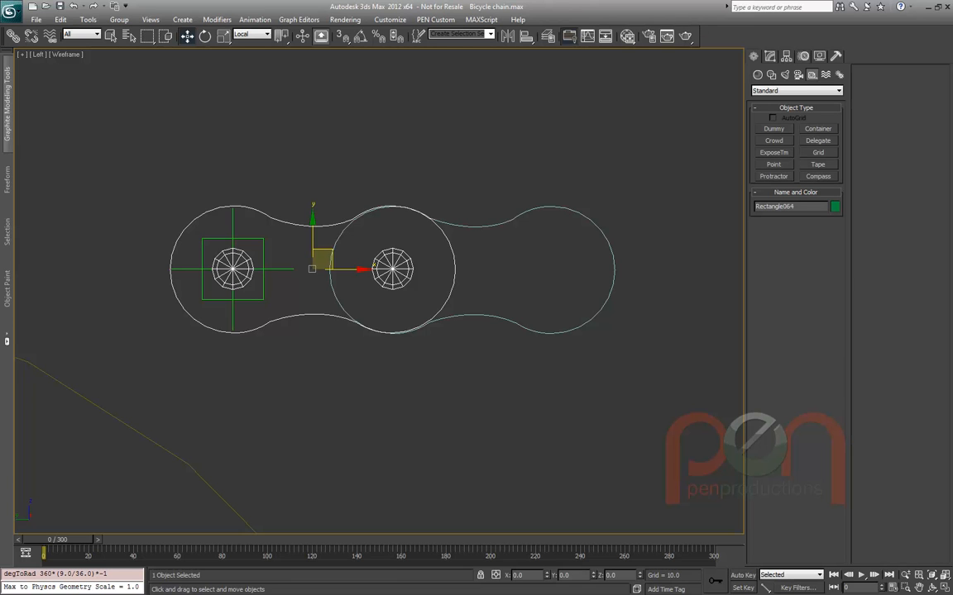
pyautogui.click(217, 299)
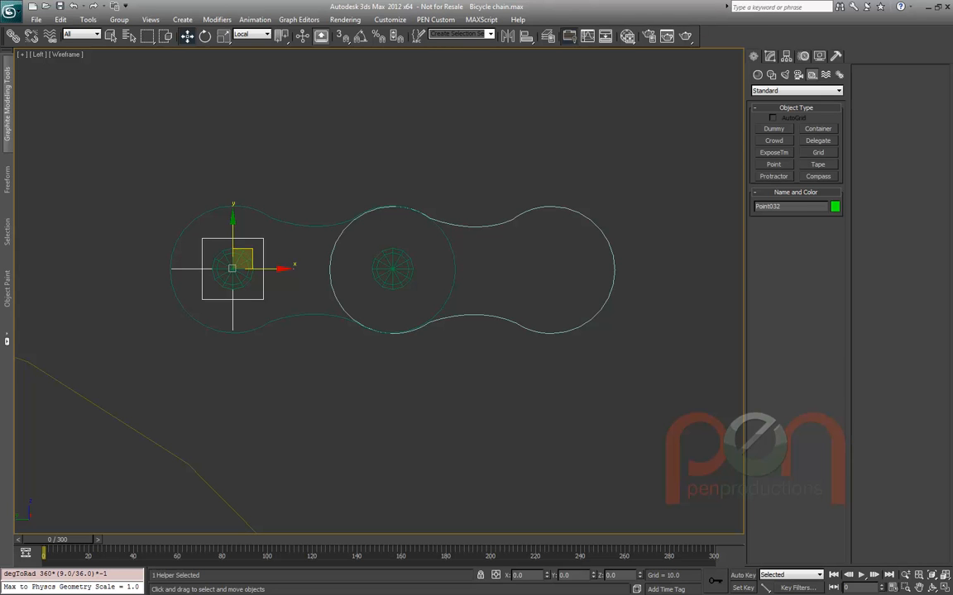
pyautogui.click(291, 316)
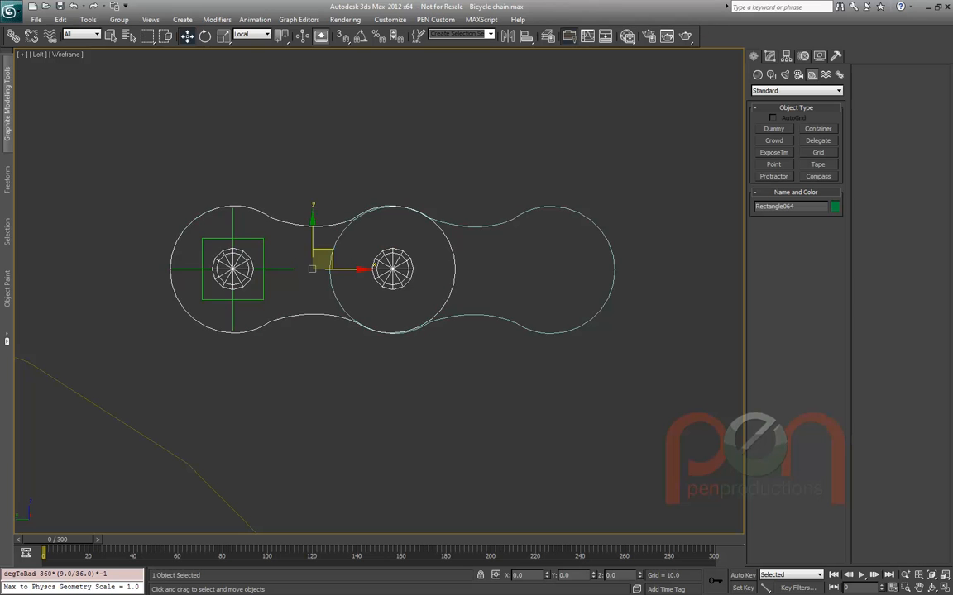
pyautogui.moveTo(291, 316); pyautogui.dragTo(304, 235, button='middle')
pyautogui.scroll(-3, 397, 183)
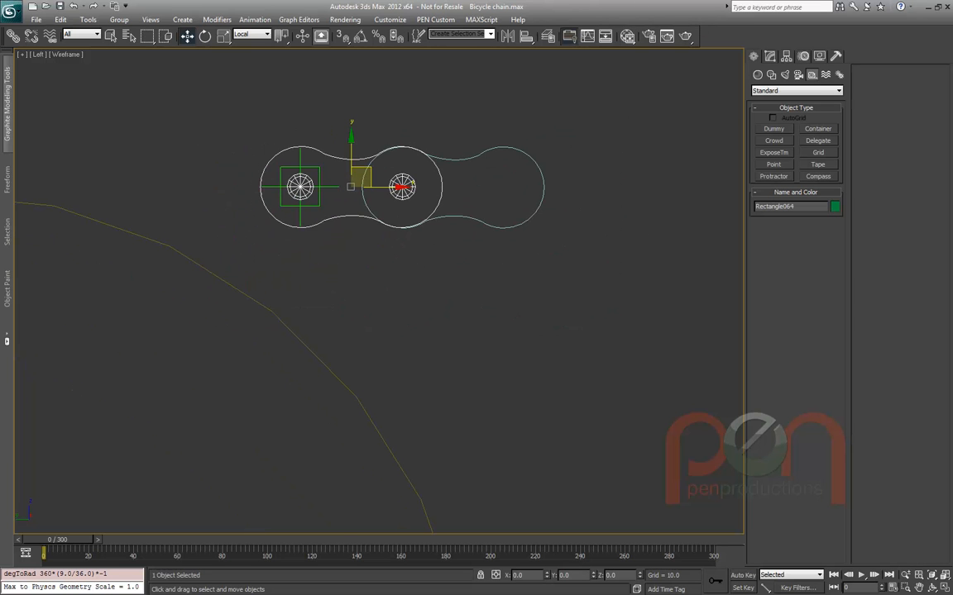
# Apply Freeze Transform to the green link, the light-blue link and the Point helper together
pyautogui.doubleClick(337, 217)
pyautogui.keyDown('alt'); pyautogui.rightClick(337, 258); pyautogui.keyUp('alt')
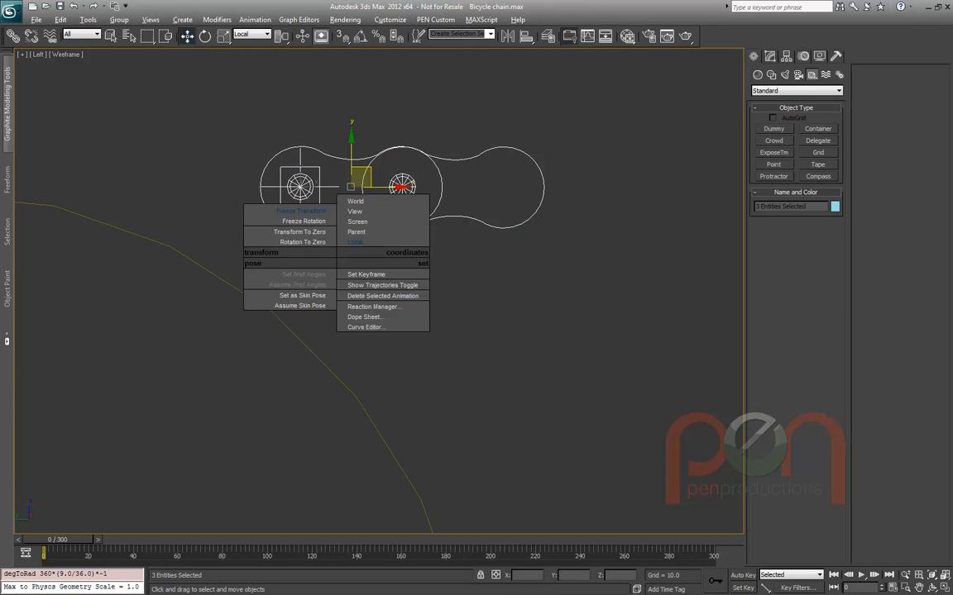
pyautogui.click(290, 210)
pyautogui.press('Return')
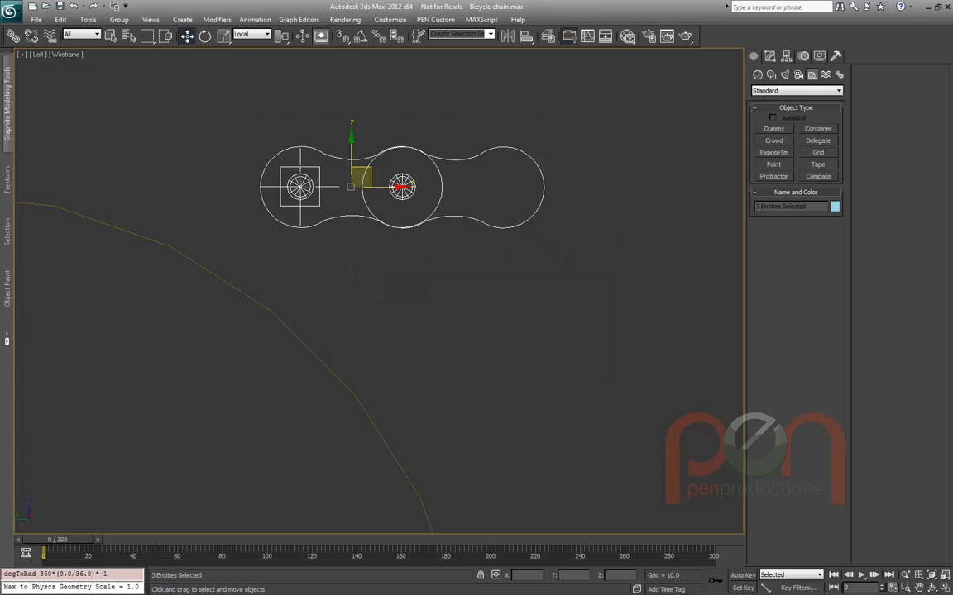
pyautogui.keyDown('alt'); pyautogui.rightClick(398, 304); pyautogui.keyUp('alt')
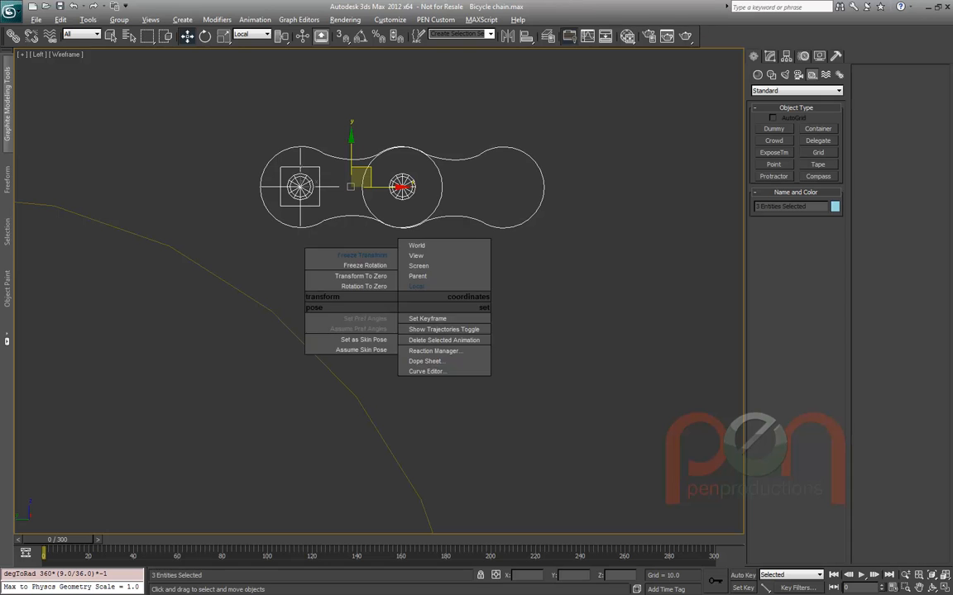
pyautogui.click(358, 254)
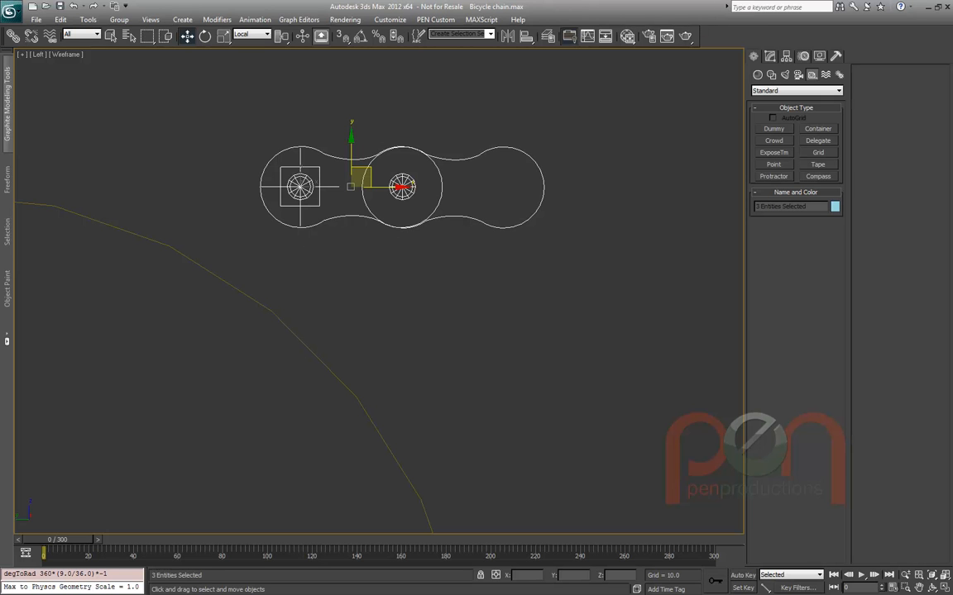
# Try to attach the green link alone to the chain's path spline with a Path Constraint, and undo it
pyautogui.hotkey('ctrl', 'd')
pyautogui.click(388, 150)
pyautogui.scroll(-2, 392, 155)
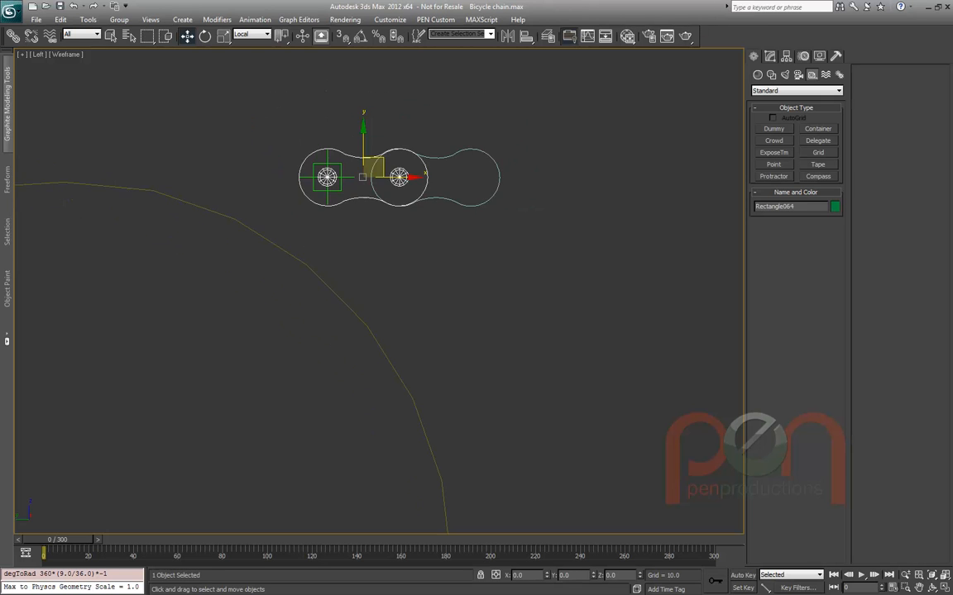
pyautogui.moveTo(392, 156); pyautogui.dragTo(392, 145, button='middle')
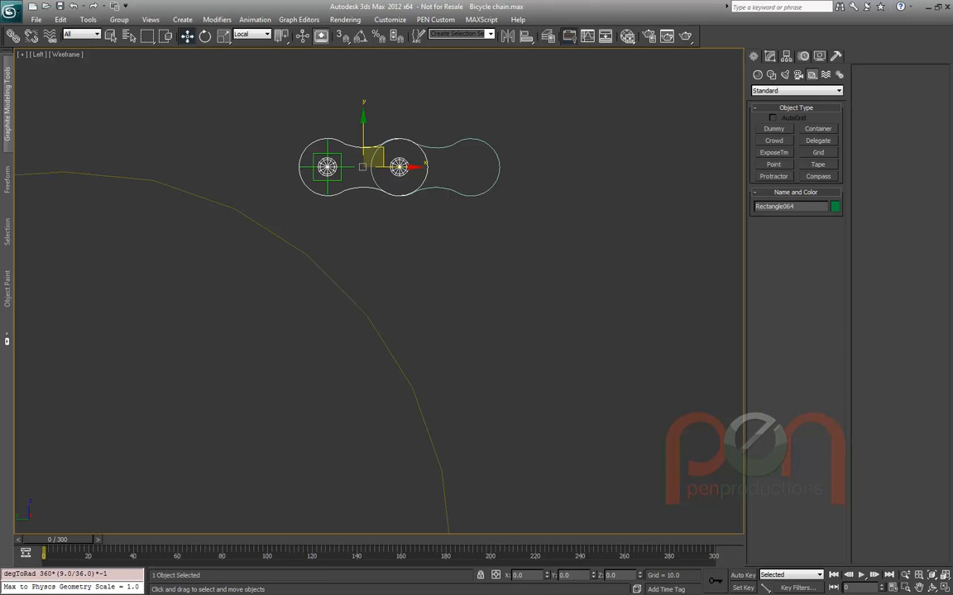
pyautogui.scroll(-4, 701, 193)
pyautogui.moveTo(653, 238); pyautogui.dragTo(564, 235, button='middle')
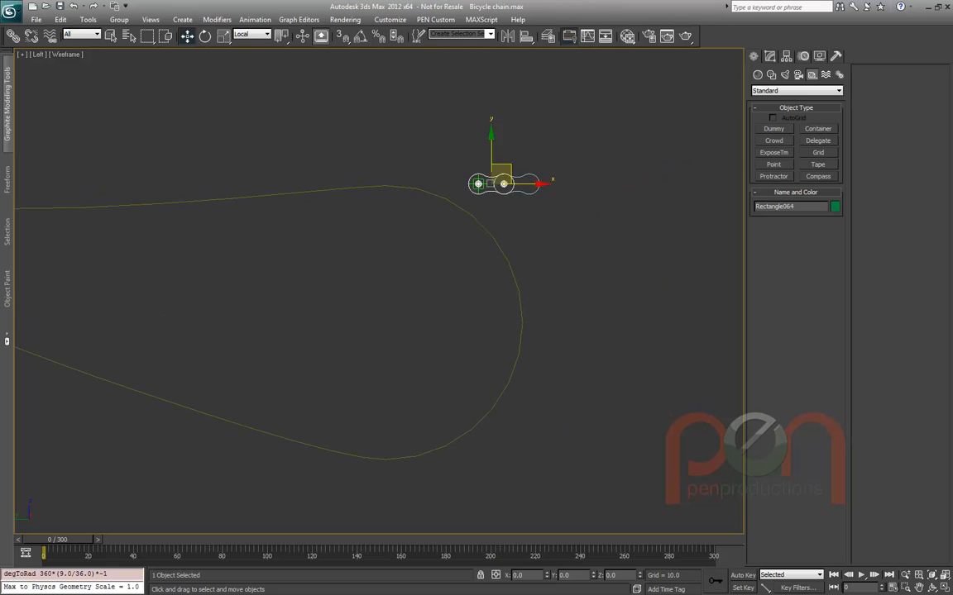
pyautogui.scroll(3, 564, 236)
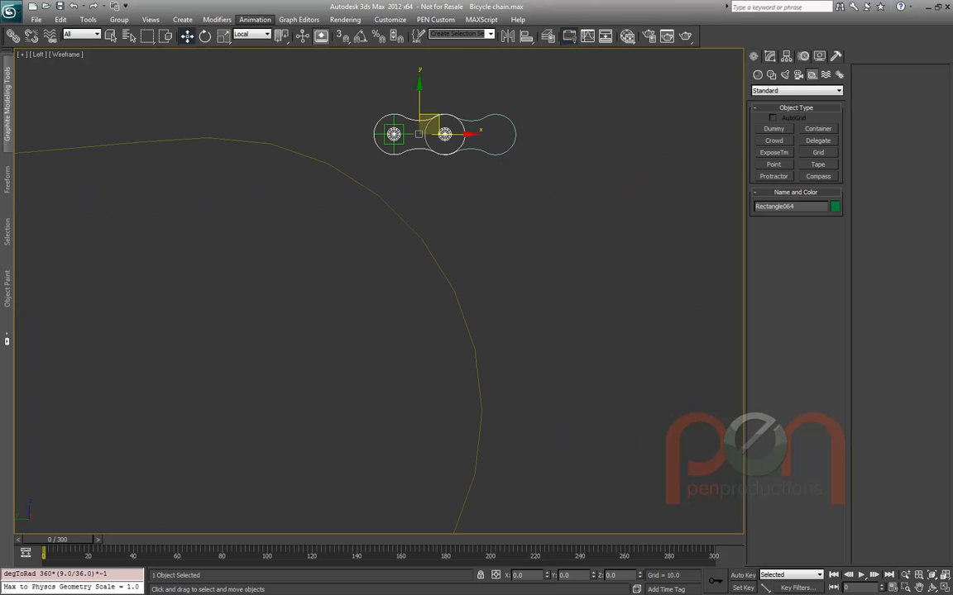
pyautogui.click(254, 19)
pyautogui.moveTo(314, 79)
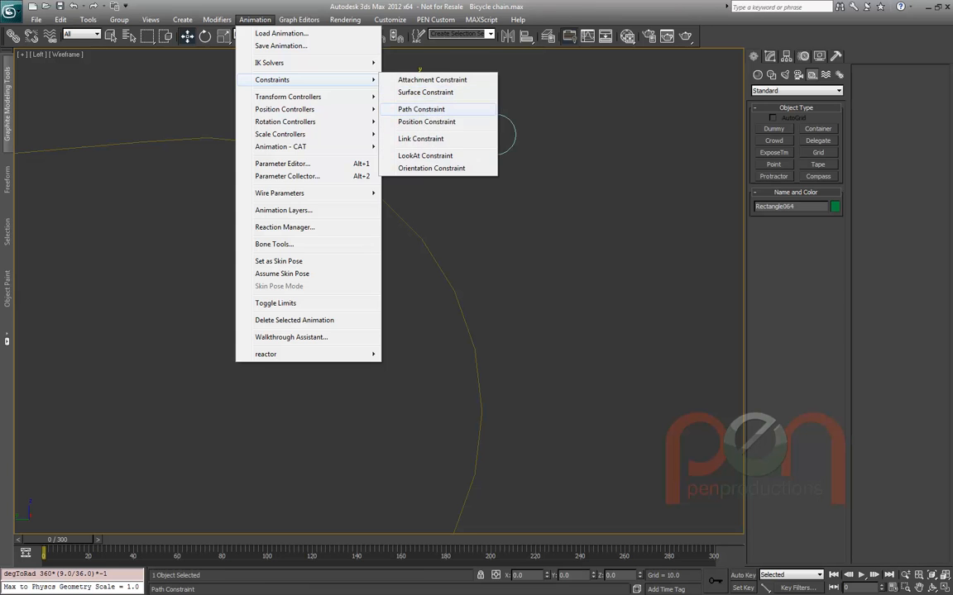
pyautogui.click(421, 109)
pyautogui.click(422, 231)
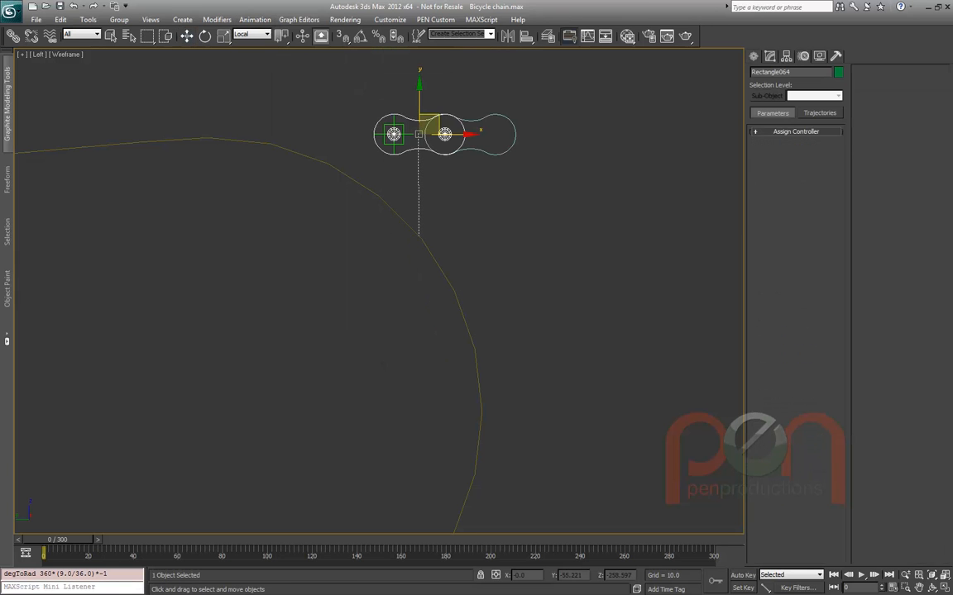
pyautogui.scroll(-2, 454, 148)
pyautogui.moveTo(422, 231); pyautogui.dragTo(436, 157, button='middle')
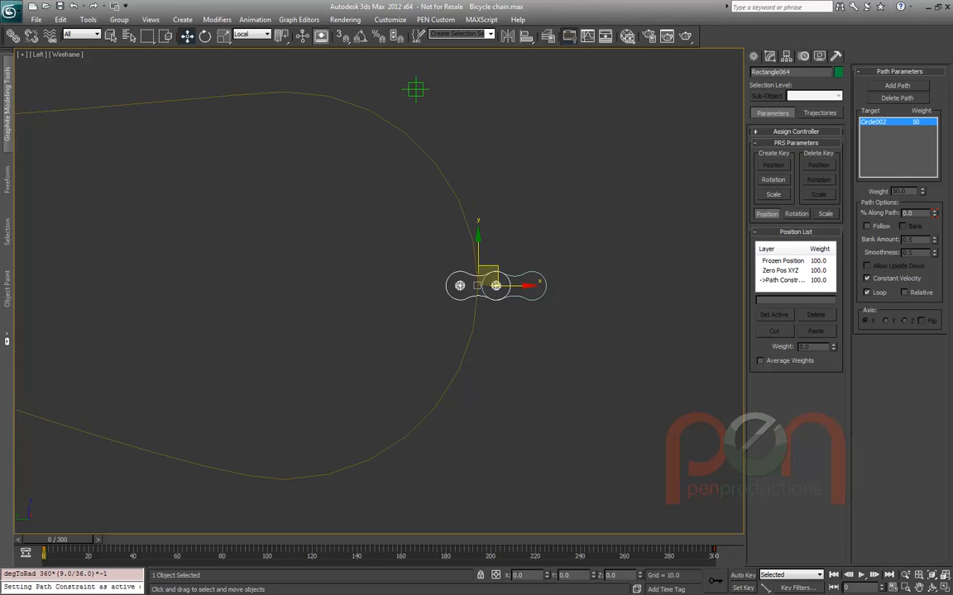
pyautogui.moveTo(410, 74); pyautogui.dragTo(386, 131, button='middle')
pyautogui.hotkey('ctrl', 'z')
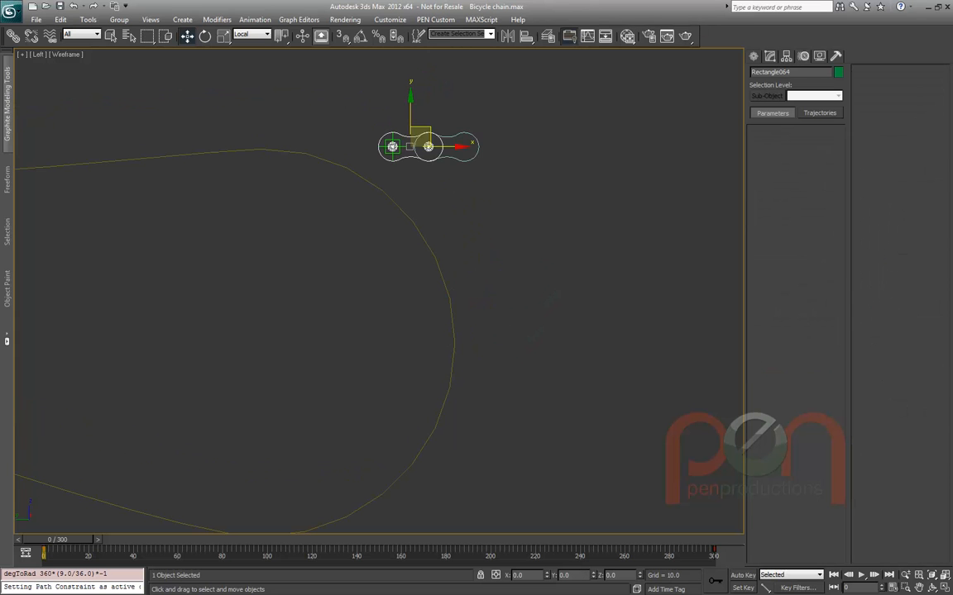
# Link the Point helper to the green link as its child
pyautogui.scroll(5, 386, 131)
pyautogui.click(382, 193)
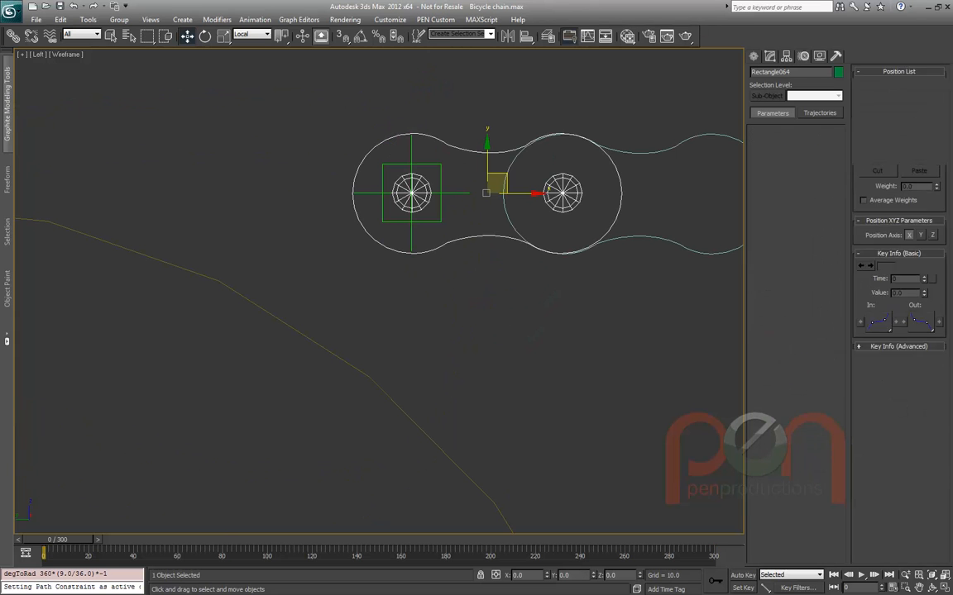
pyautogui.rightClick(291, 132)
pyautogui.click(14, 35)
pyautogui.press('space')
pyautogui.moveTo(411, 193); pyautogui.dragTo(364, 158)
pyautogui.moveTo(489, 274); pyautogui.dragTo(422, 248, button='middle')
pyautogui.scroll(-2, 333, 181)
pyautogui.press('space')
# Add a Path Constraint to the green link, using the spline Circle002 as its path
pyautogui.click(366, 207)
pyautogui.rightClick(379, 222)
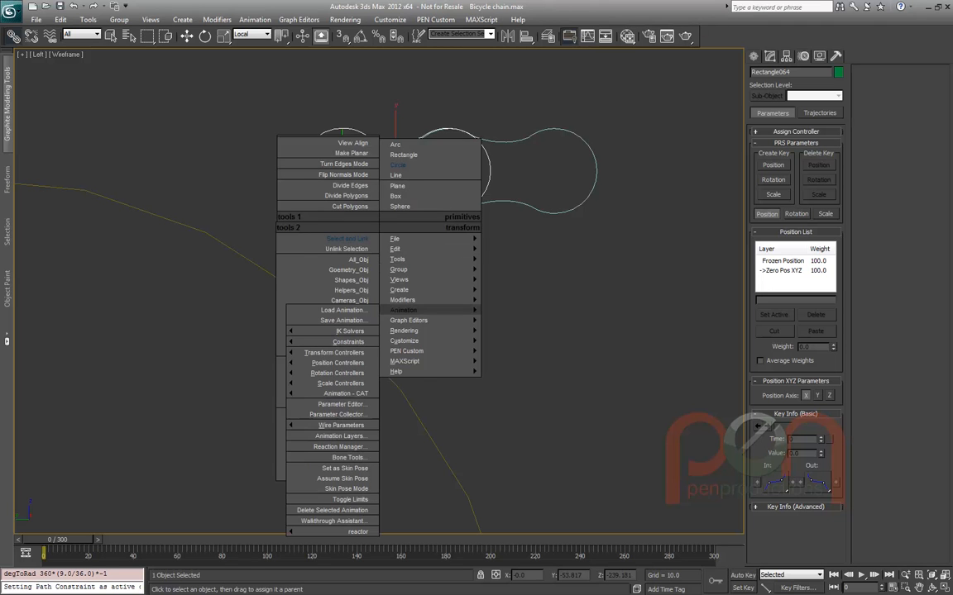
pyautogui.moveTo(403, 310)
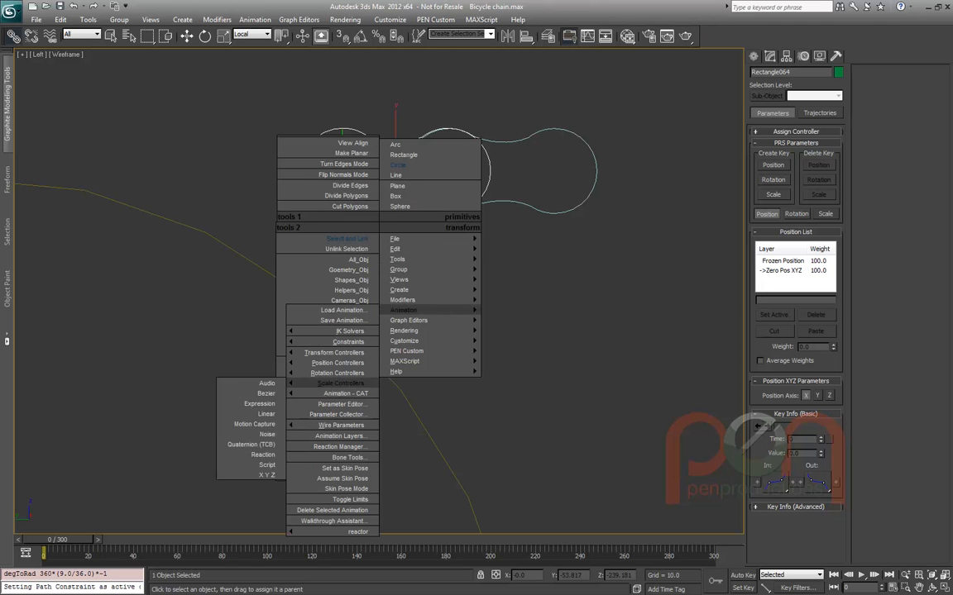
pyautogui.moveTo(335, 353)
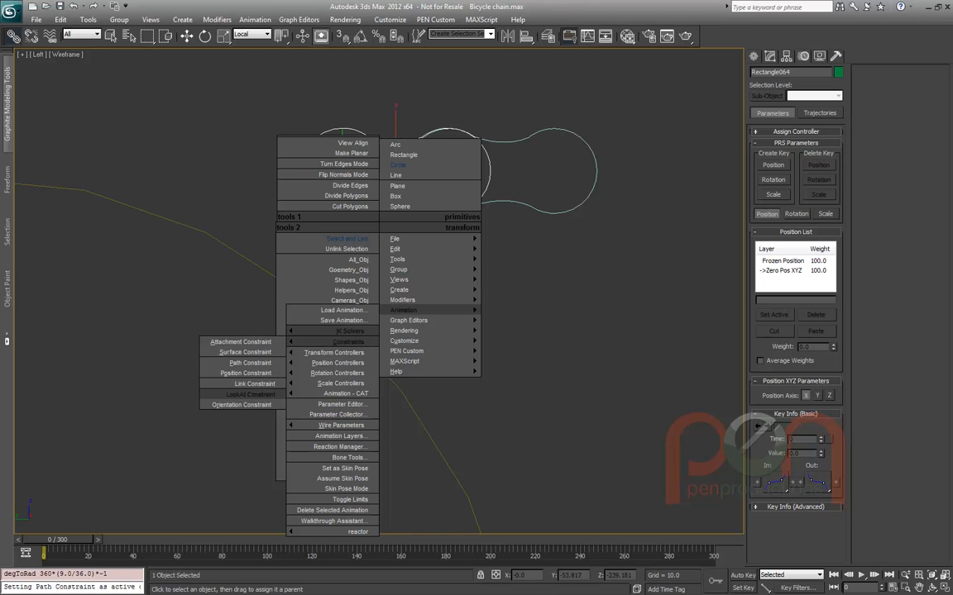
pyautogui.click(248, 362)
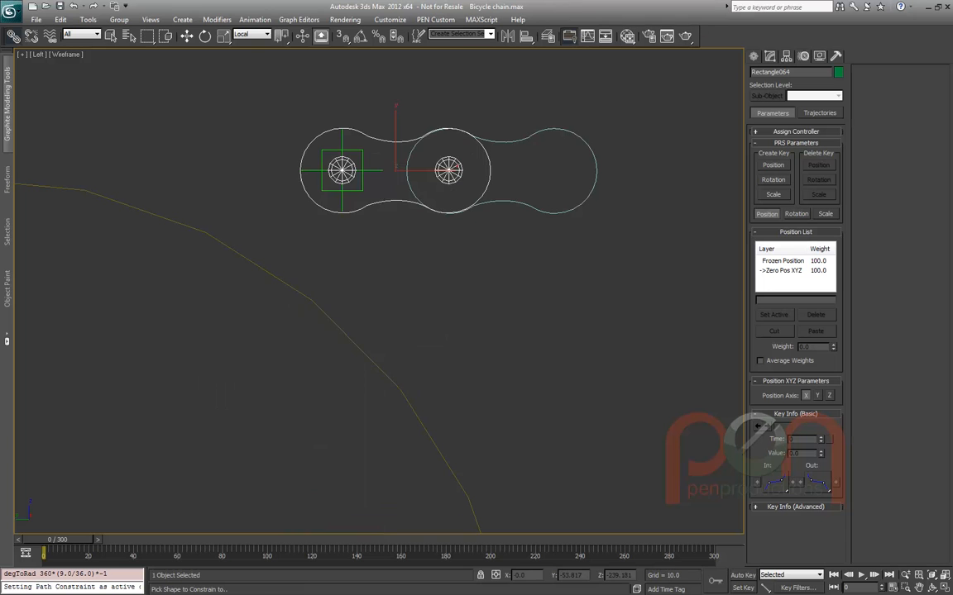
pyautogui.click(405, 398)
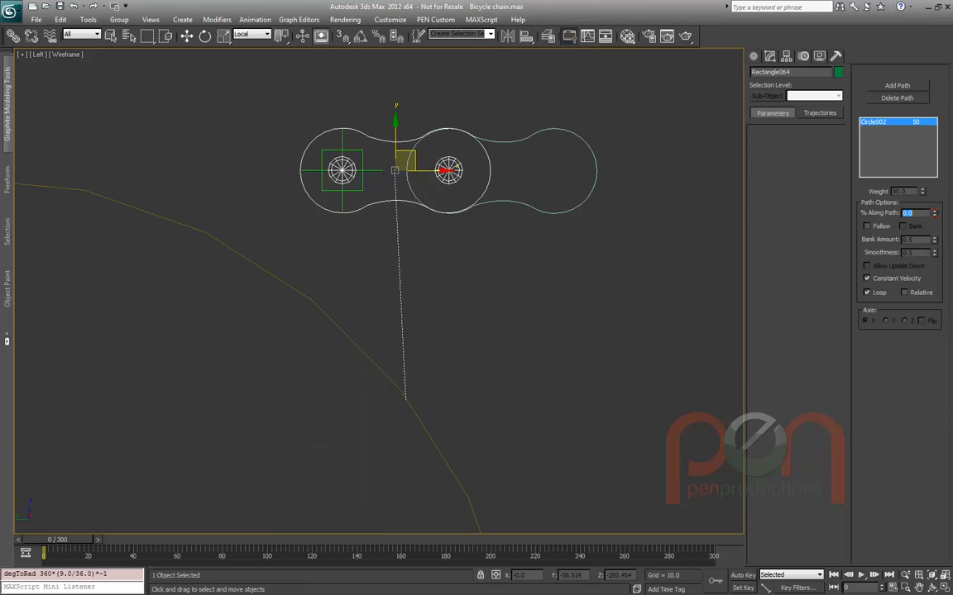
pyautogui.scroll(-5, 405, 398)
pyautogui.scroll(5, 497, 348)
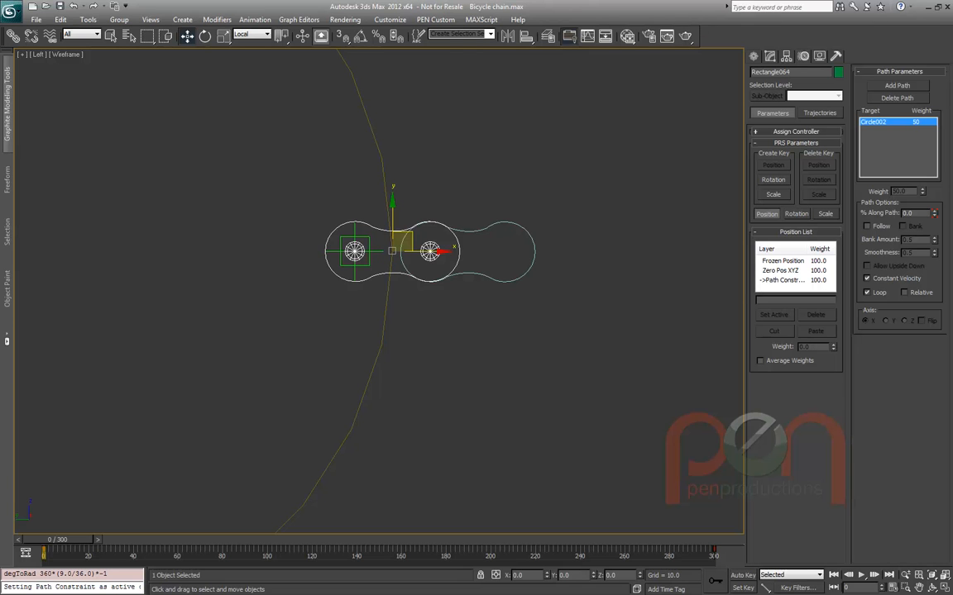
# Make the green link follow the path on its flipped Y axis, with Allow Upside Down enabled
pyautogui.click(867, 226)
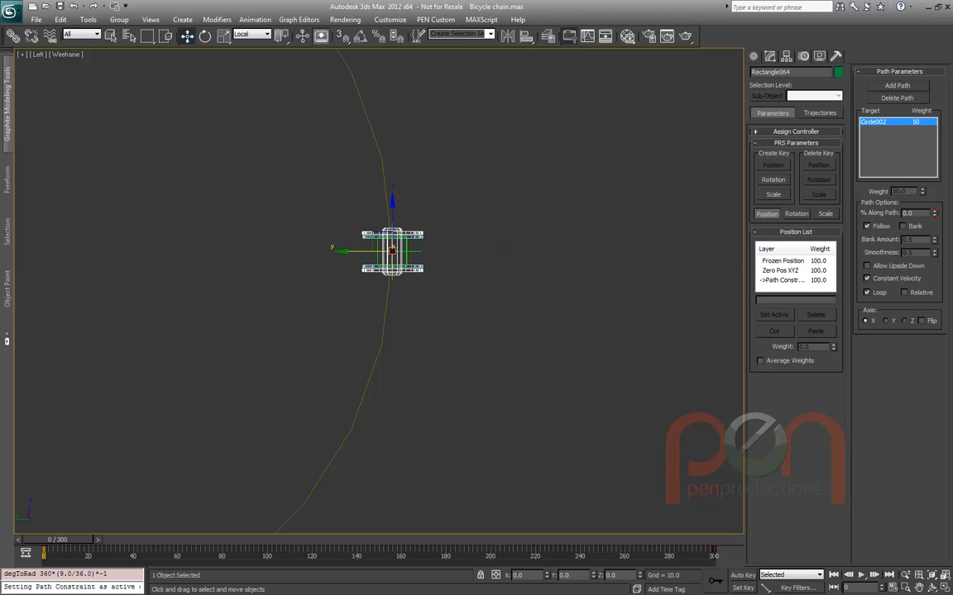
pyautogui.click(885, 320)
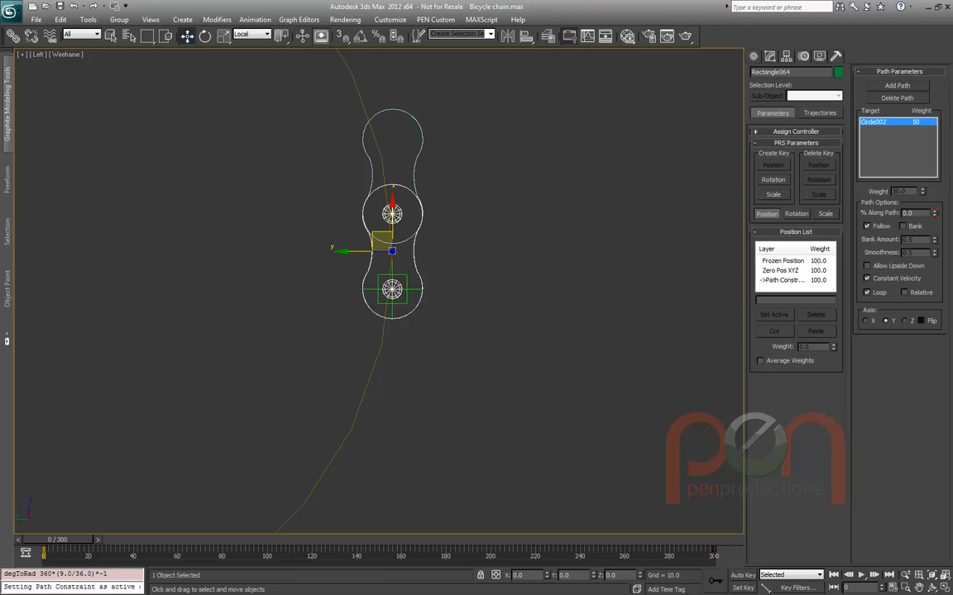
pyautogui.click(921, 320)
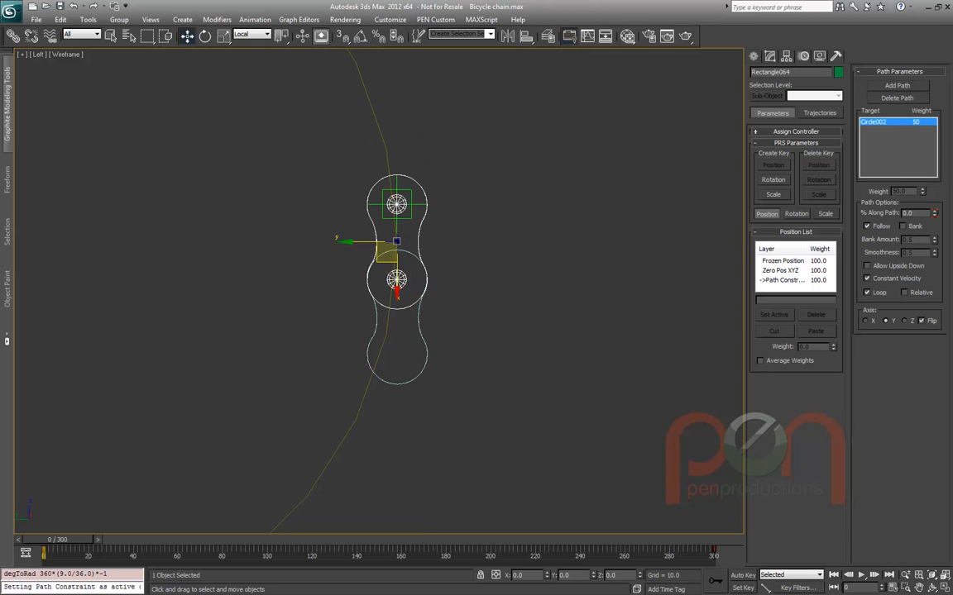
pyautogui.click(867, 265)
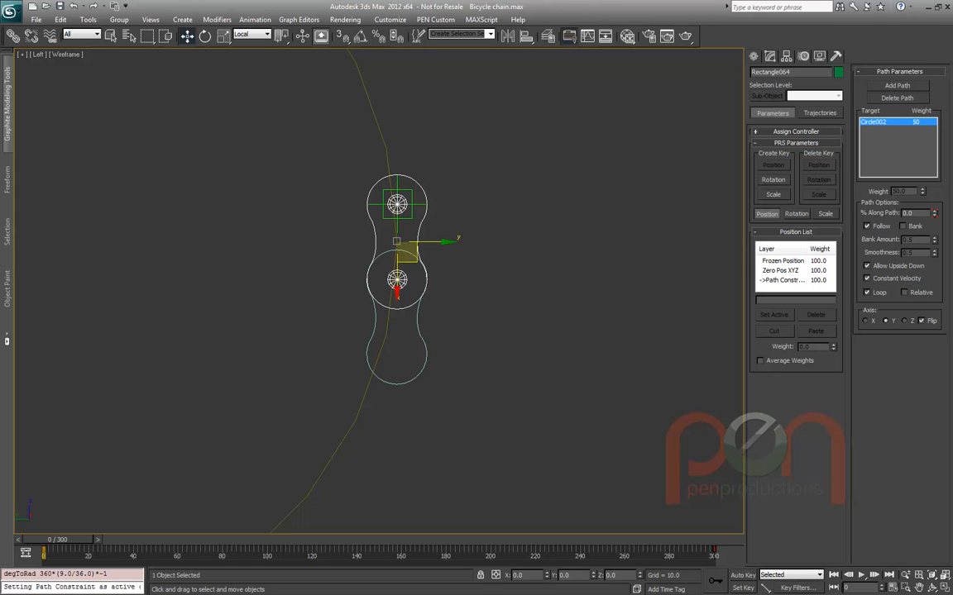
pyautogui.scroll(-3, 466, 273)
pyautogui.moveTo(466, 273); pyautogui.dragTo(574, 272, button='middle')
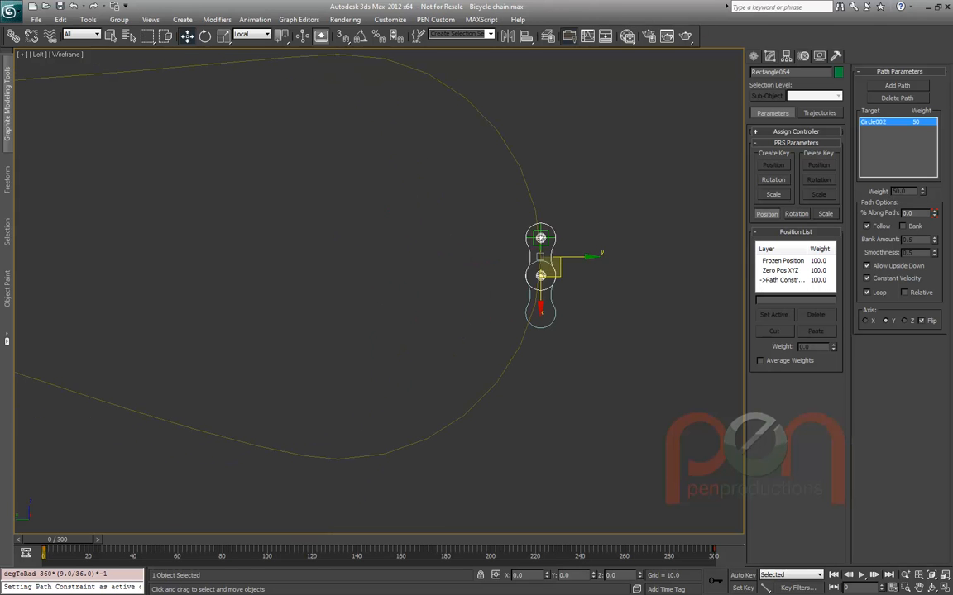
# Preview the green link's travel along the spline by scrubbing the timeline, and return to frame 0
pyautogui.moveTo(57, 539); pyautogui.dragTo(177, 539)
pyautogui.moveTo(330, 331); pyautogui.dragTo(548, 325, button='middle')
pyautogui.scroll(-2, 548, 325)
pyautogui.moveTo(169, 546); pyautogui.dragTo(44, 546)
pyautogui.press('w')
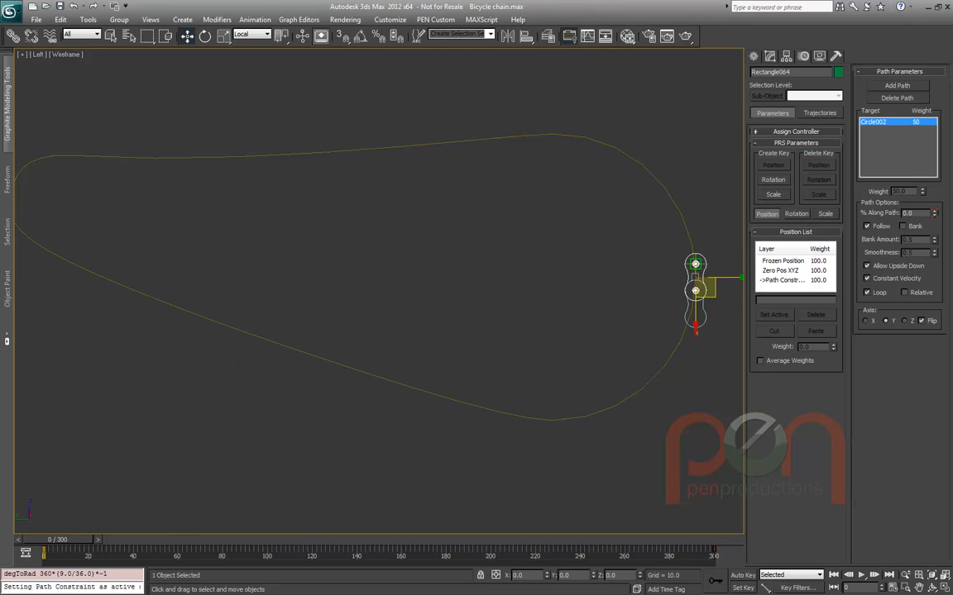
pyautogui.moveTo(496, 331); pyautogui.dragTo(334, 350, button='middle')
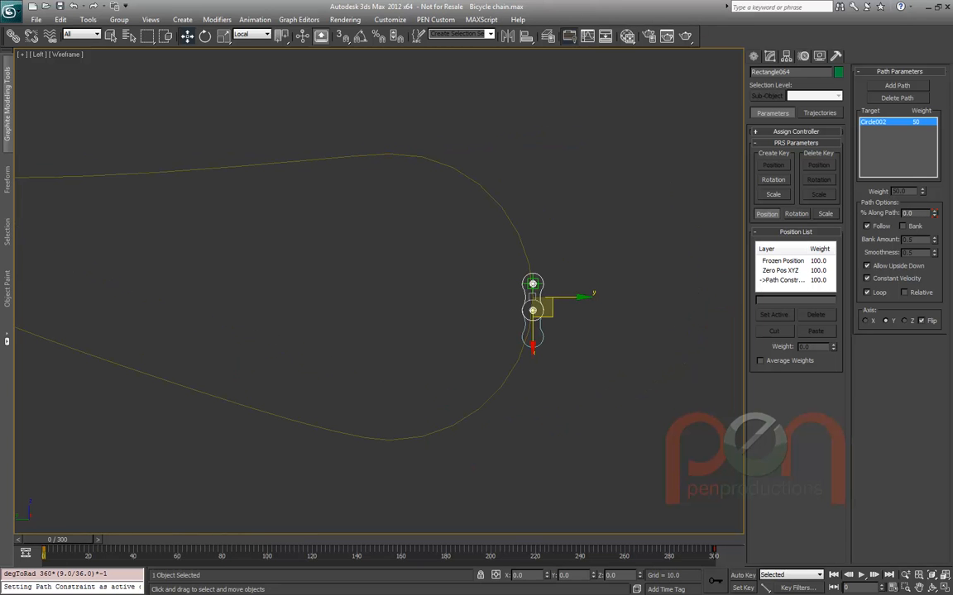
# Show the modeling quad menu, and examine the quad menu settings in the Customize User Interface dialog
pyautogui.scroll(4, 319, 424)
pyautogui.rightClick(439, 279)
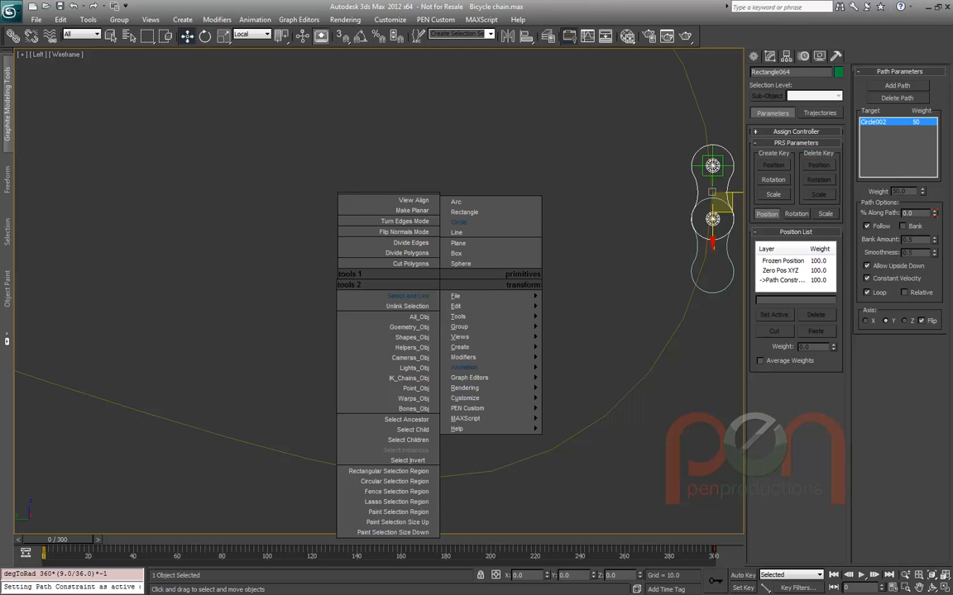
pyautogui.press('Escape')
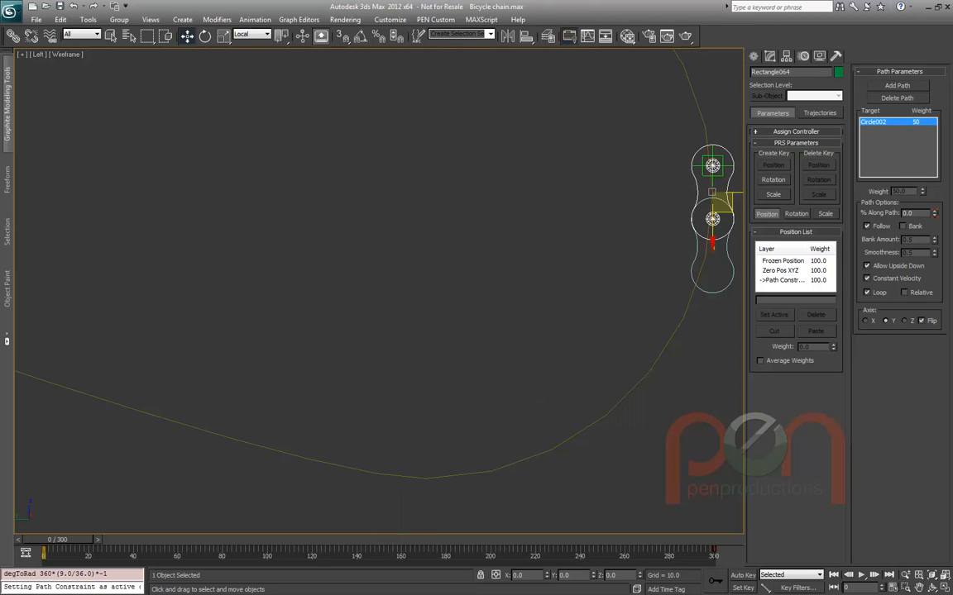
pyautogui.click(390, 19)
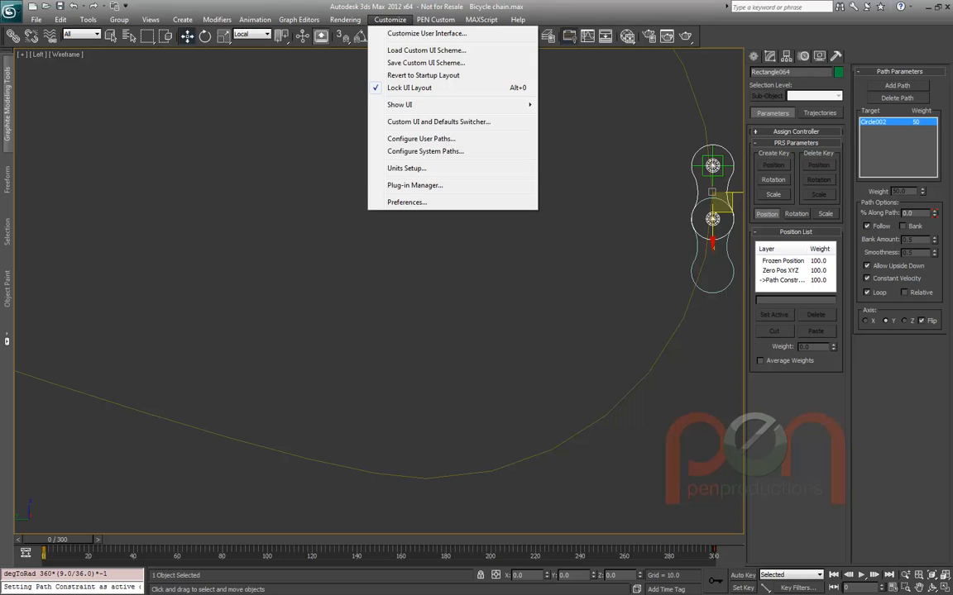
pyautogui.click(396, 33)
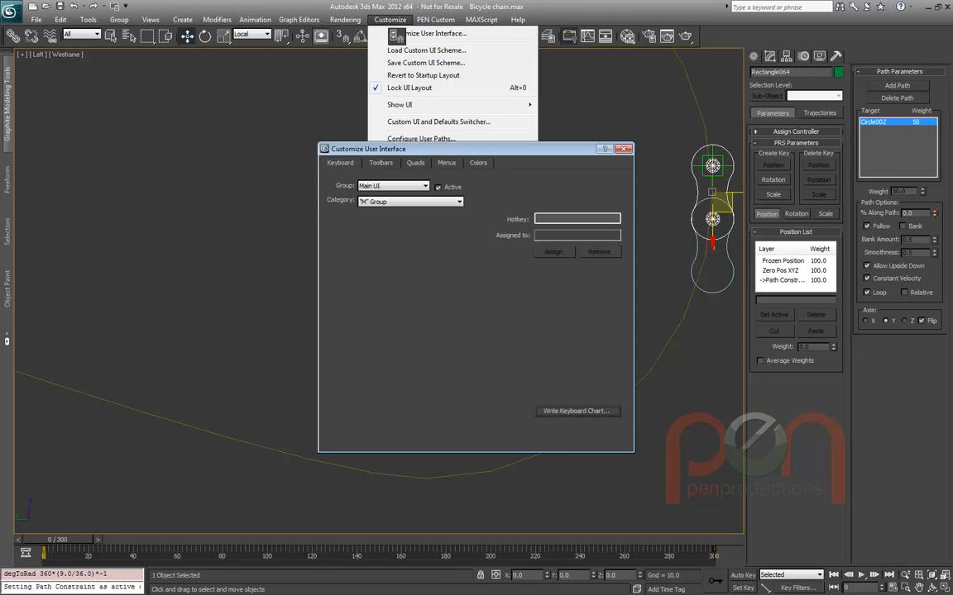
pyautogui.moveTo(401, 149); pyautogui.dragTo(388, 141)
pyautogui.click(403, 154)
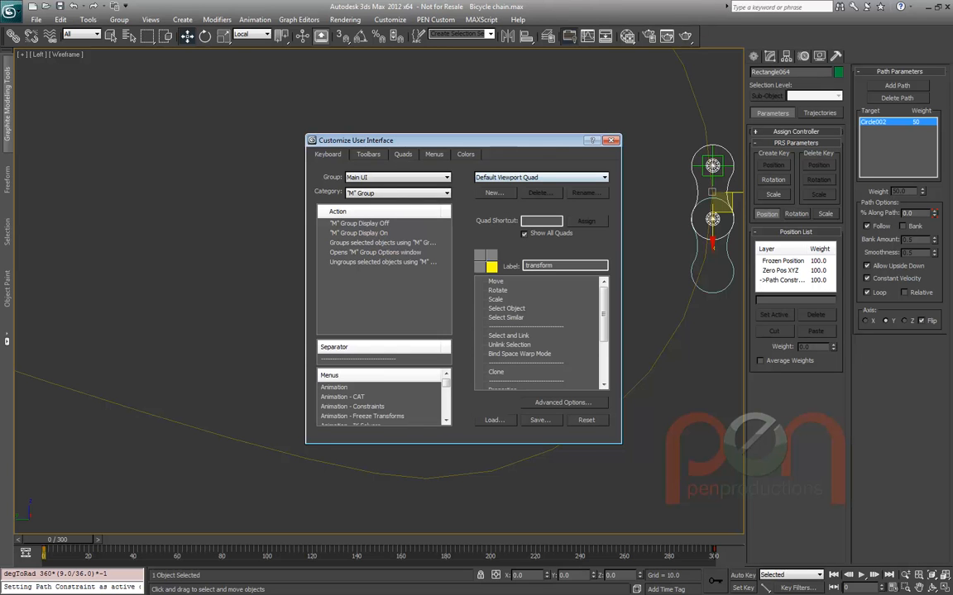
pyautogui.rightClick(224, 236)
pyautogui.keyDown('ctrl'); pyautogui.rightClick(138, 213); pyautogui.keyUp('ctrl')
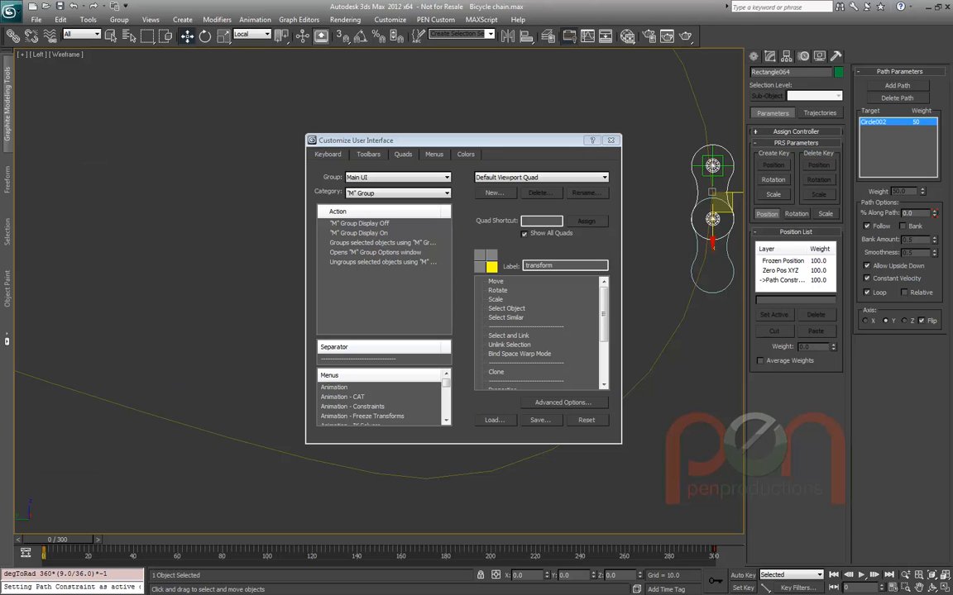
# Show the Modeling [Ctrl+RMB] quad's settings, and locate Main Menu Bar among the available menus
pyautogui.click(542, 177)
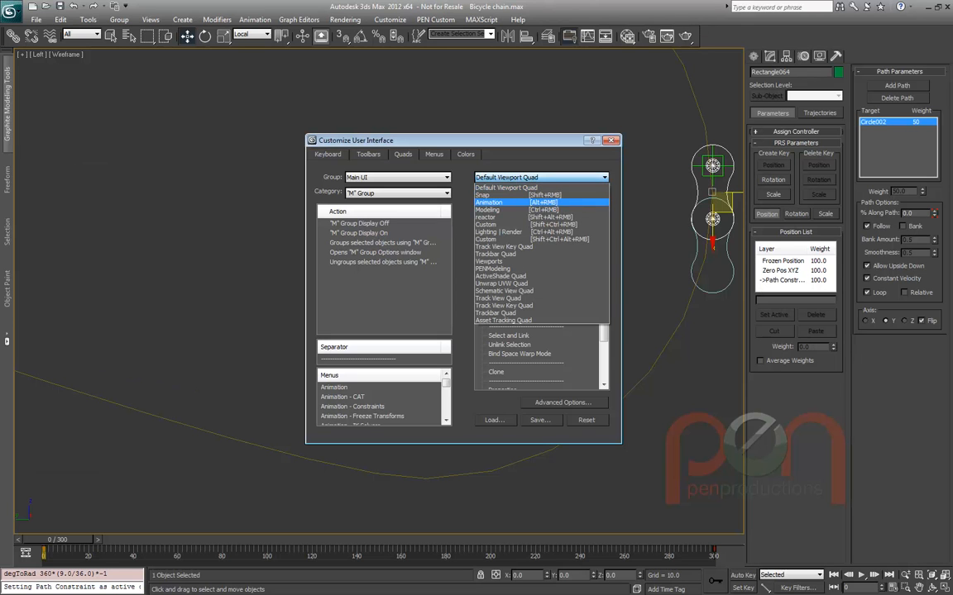
pyautogui.click(501, 209)
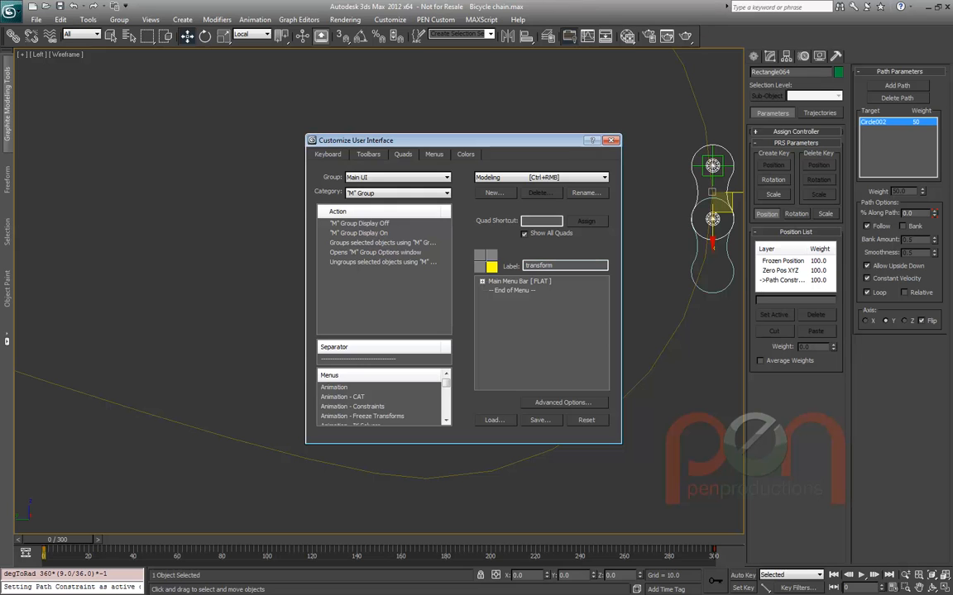
pyautogui.click(342, 397)
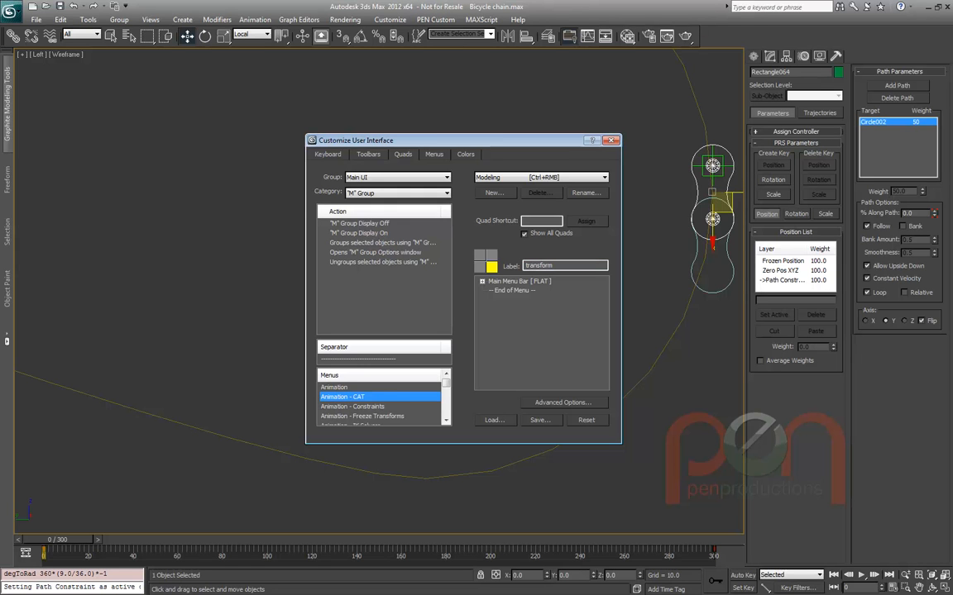
pyautogui.press('m')
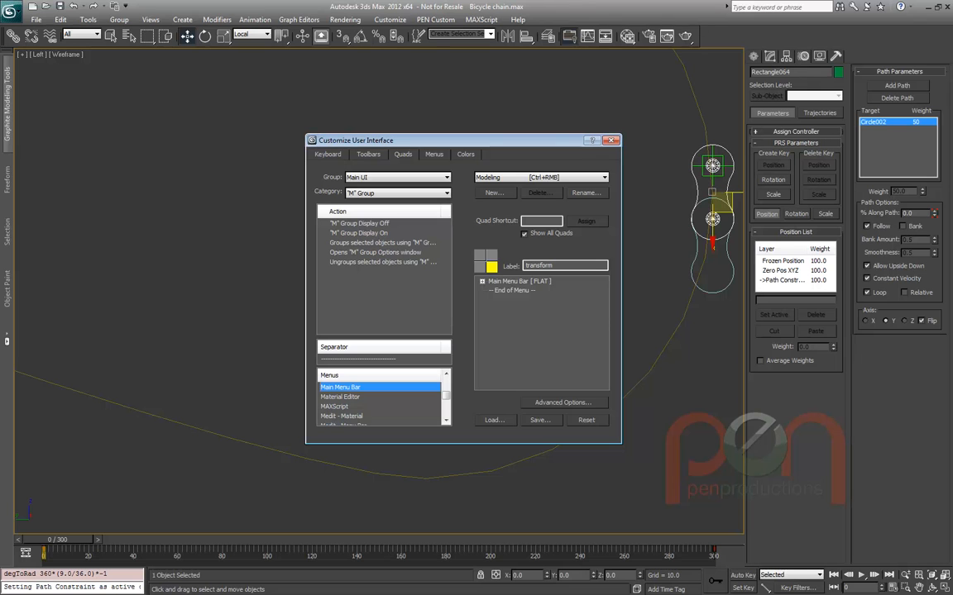
# Turn off Flatten Sub-Menu for the quad's Main Menu Bar entry, and check the resulting quad menu
pyautogui.rightClick(506, 281)
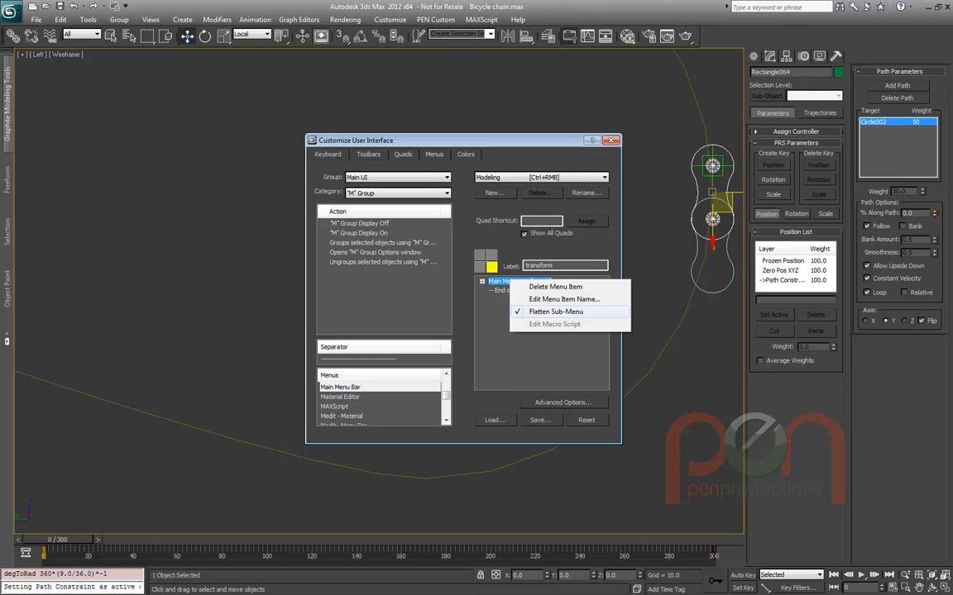
pyautogui.click(556, 312)
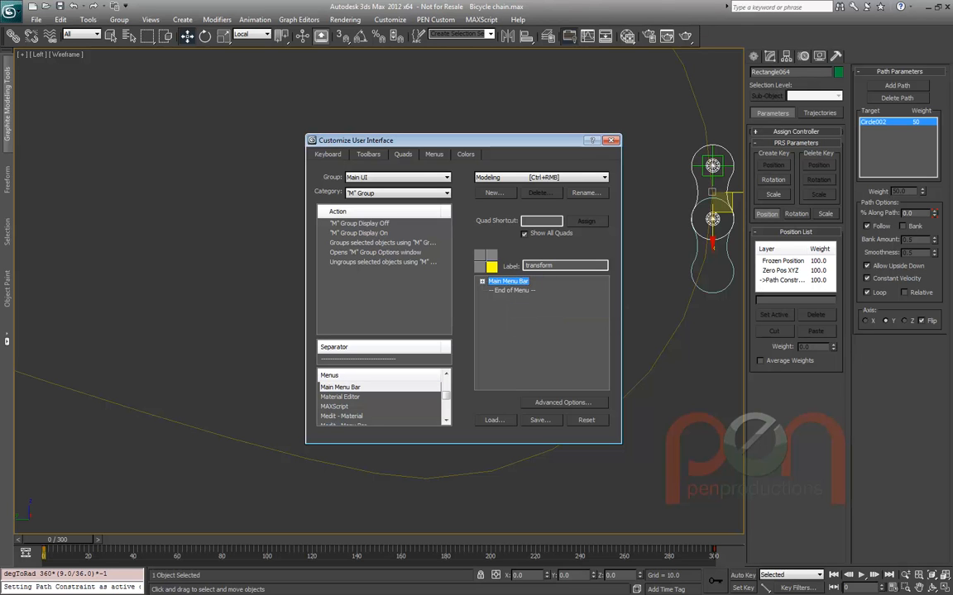
pyautogui.rightClick(223, 252)
pyautogui.moveTo(273, 268)
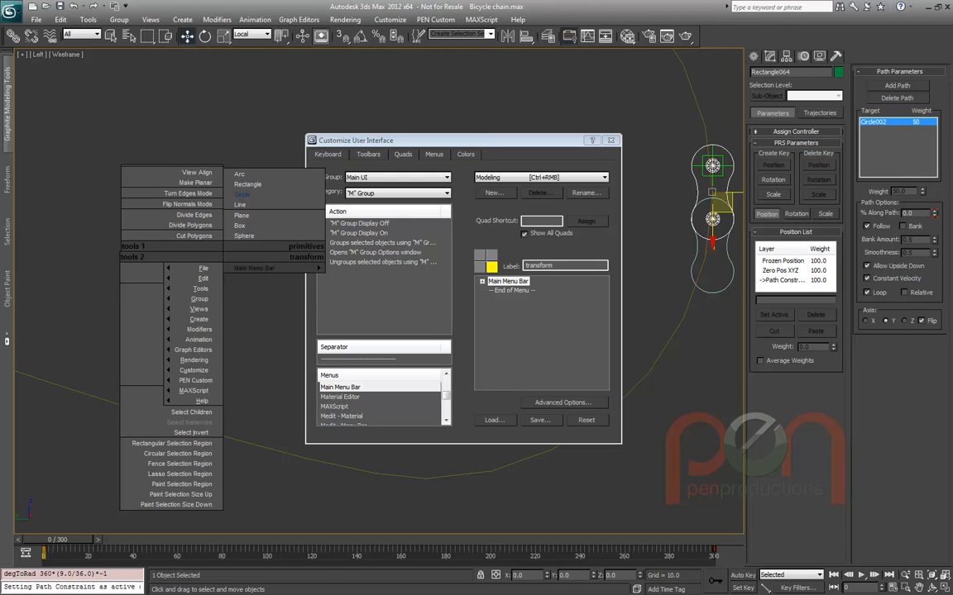
# Turn Flatten Sub-Menu back on for the Main Menu Bar entry, check the quad menu, and close the customization dialog
pyautogui.rightClick(496, 283)
pyautogui.click(548, 315)
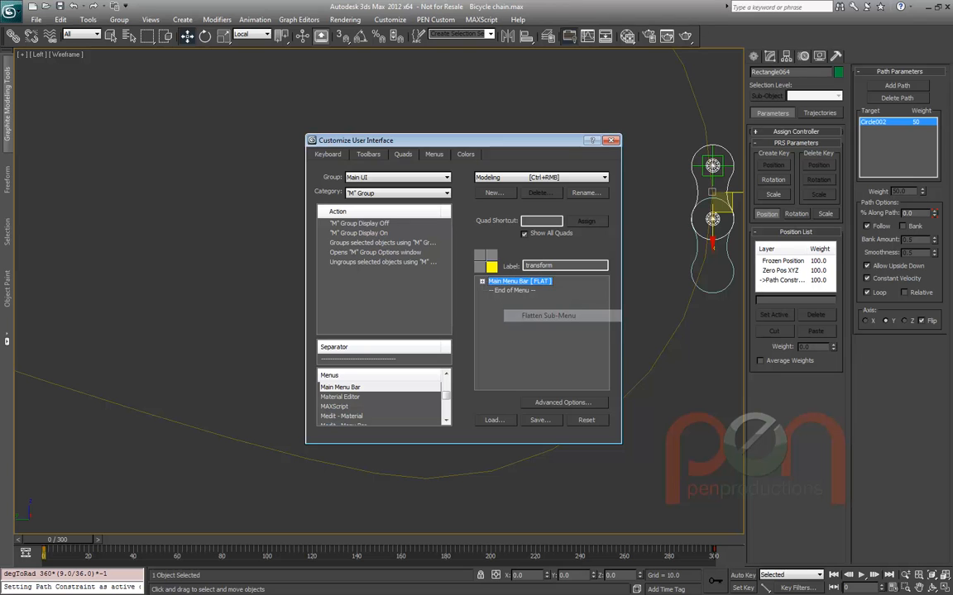
pyautogui.rightClick(247, 260)
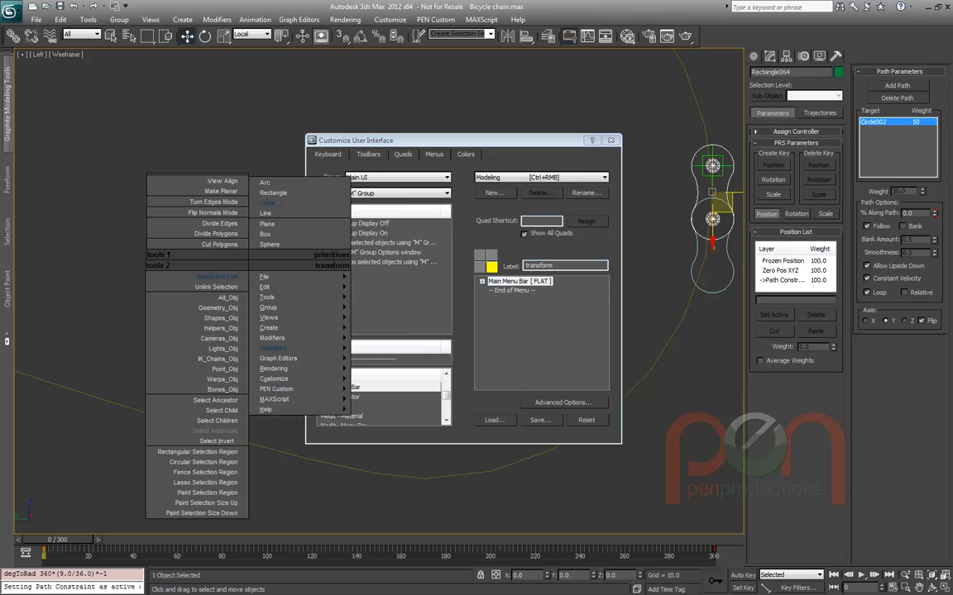
pyautogui.press('Escape')
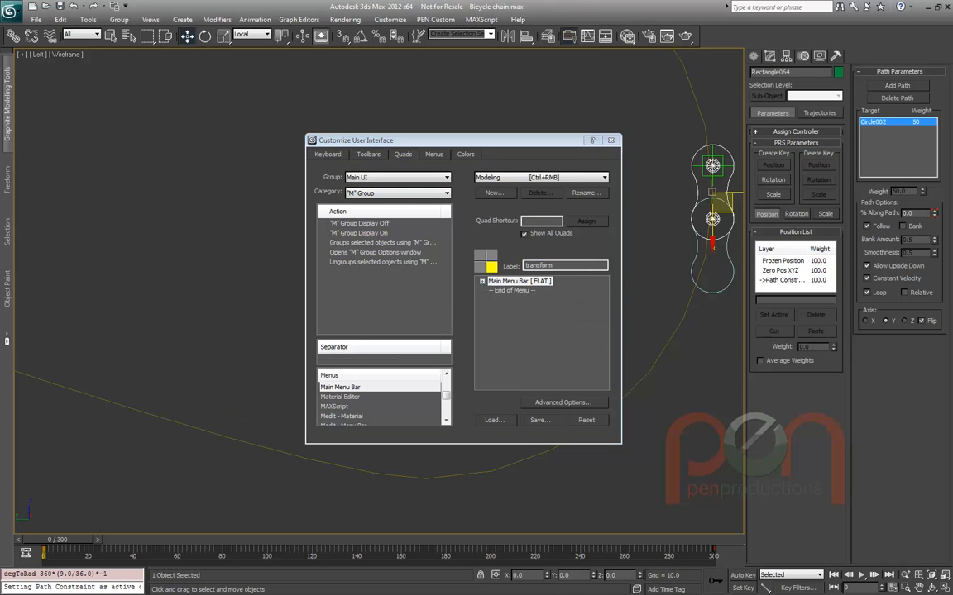
pyautogui.click(610, 140)
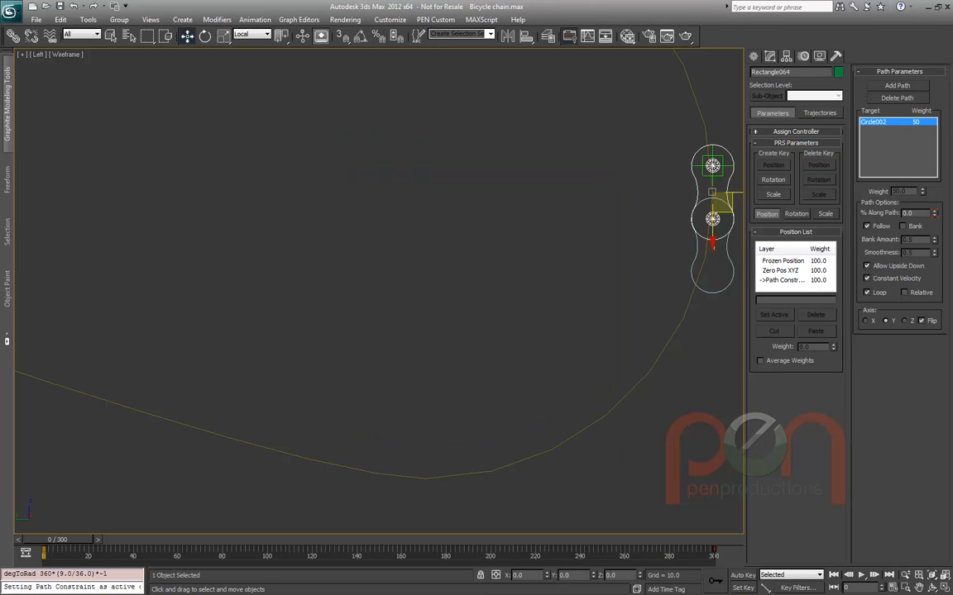
# Open the Dope Sheet for the green link's animation tracks, and enlarge its window to show more of them
pyautogui.moveTo(507, 267); pyautogui.dragTo(412, 272, button='middle')
pyautogui.rightClick(412, 276)
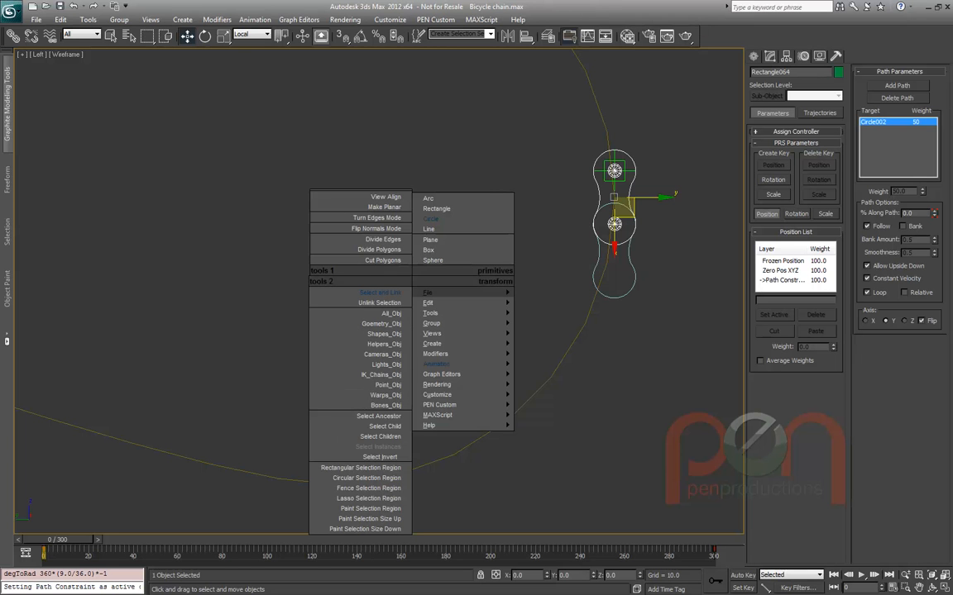
pyautogui.moveTo(439, 293)
pyautogui.moveTo(663, 136); pyautogui.dragTo(580, 138, button='middle')
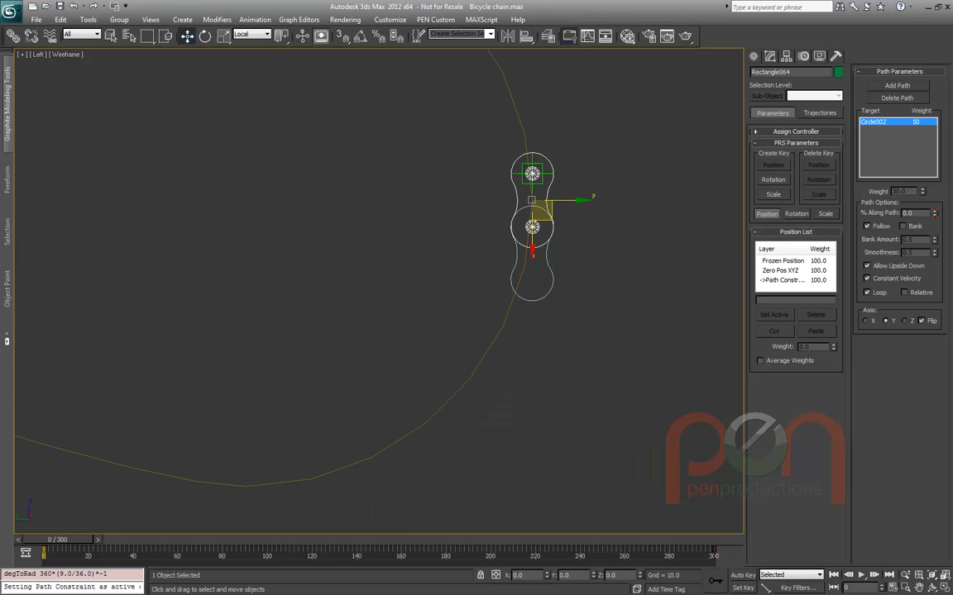
pyautogui.scroll(4, 581, 138)
pyautogui.moveTo(474, 270); pyautogui.dragTo(484, 239, button='middle')
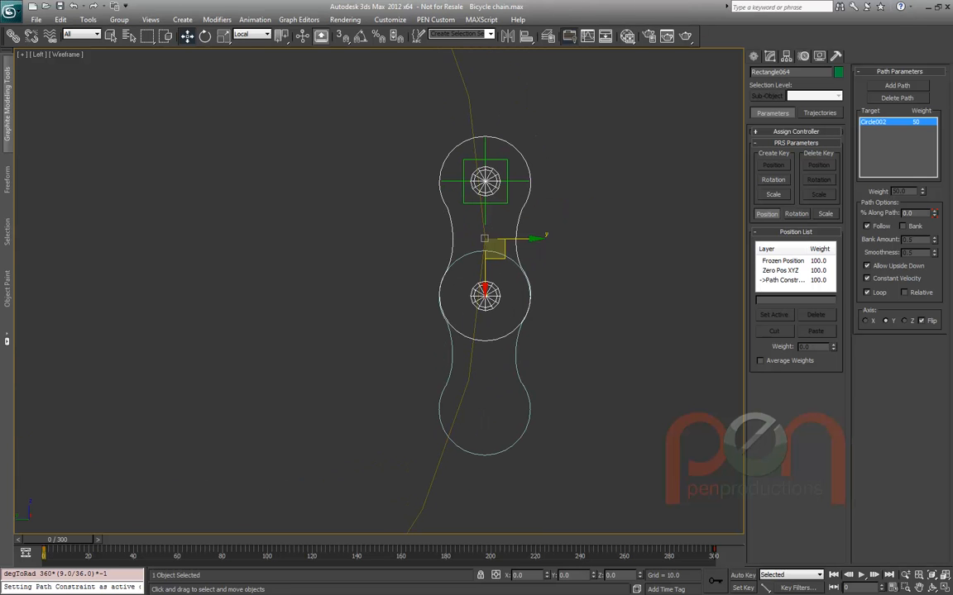
pyautogui.rightClick(355, 215)
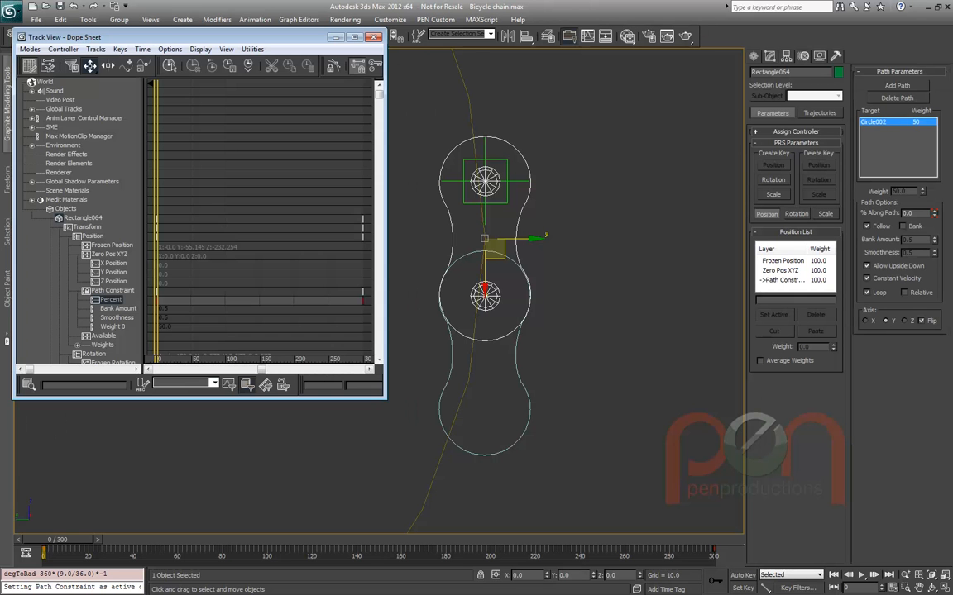
pyautogui.moveTo(385, 501); pyautogui.dragTo(384, 540)
# Try to clone the green link farther down the spline on its own, and undo it
pyautogui.scroll(-3, 736, 319)
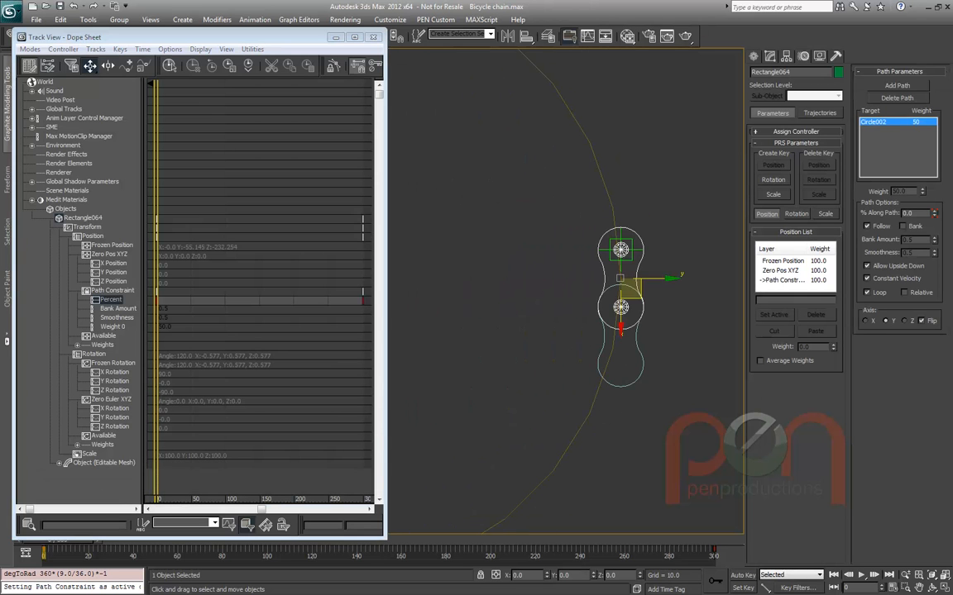
pyautogui.moveTo(630, 289)
pyautogui.keyDown('shift'); pyautogui.mouseDown()
pyautogui.moveTo(623, 356)
pyautogui.moveTo(604, 399)
pyautogui.mouseUp(); pyautogui.keyUp('shift')
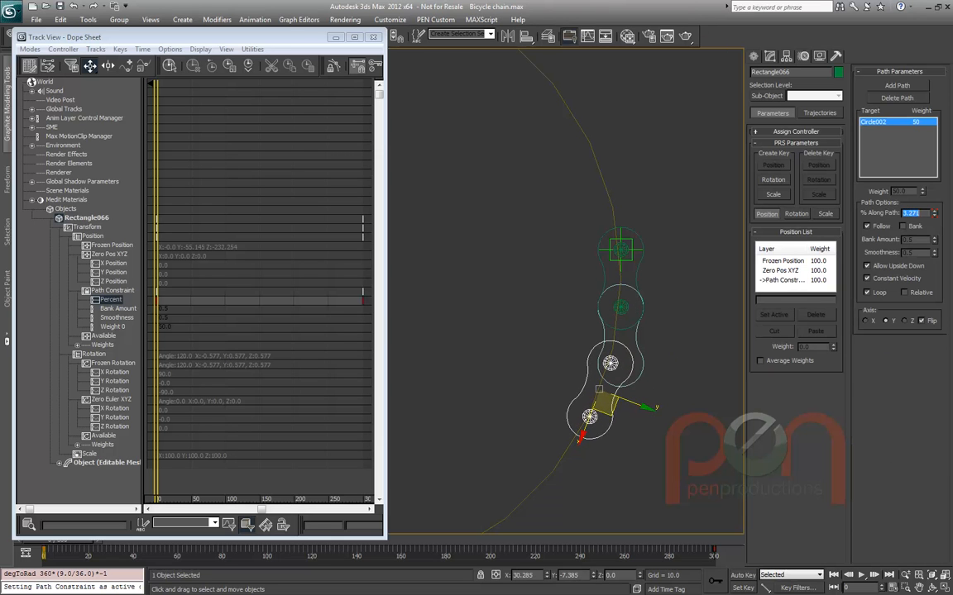
pyautogui.hotkey('ctrl', 'z')
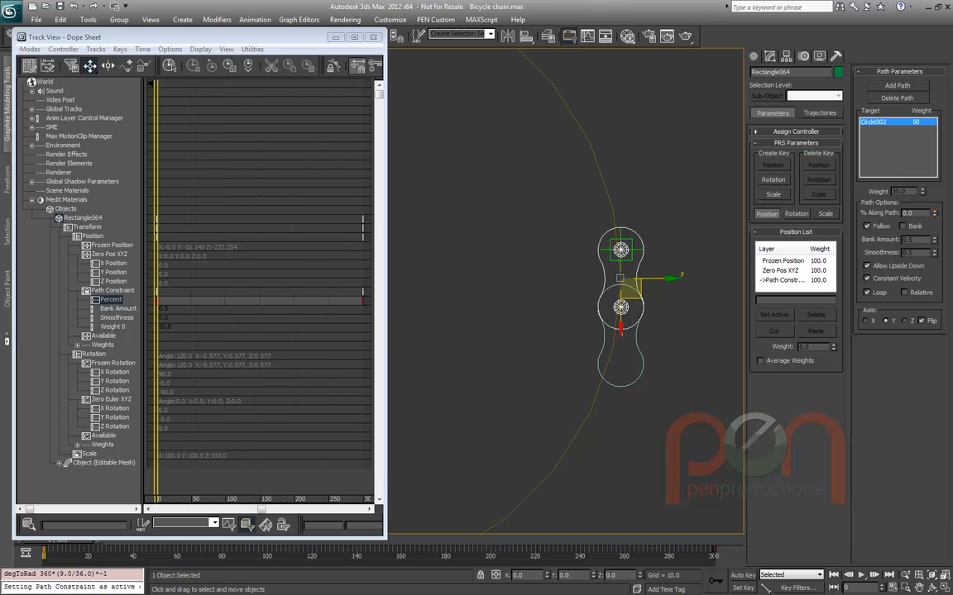
# Try to clone the green link together with its linked children down the spline, cancel it, and clear the selection
pyautogui.hotkey('ctrl', 'pagedown')
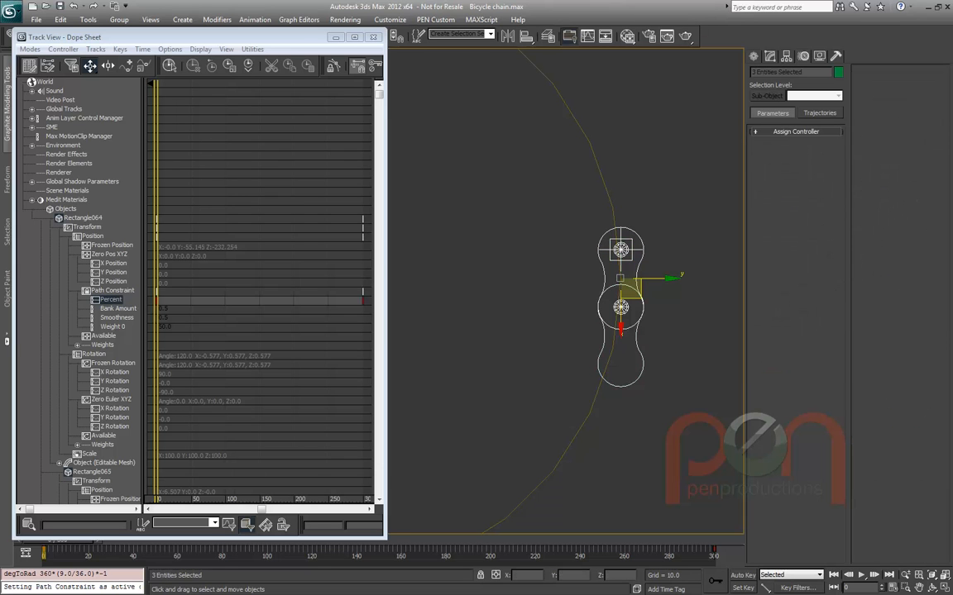
pyautogui.moveTo(629, 288)
pyautogui.keyDown('shift'); pyautogui.mouseDown()
pyautogui.moveTo(602, 409)
pyautogui.moveTo(608, 403)
pyautogui.mouseUp(); pyautogui.keyUp('shift')
pyautogui.press('Escape')
pyautogui.moveTo(620, 331); pyautogui.dragTo(616, 295, button='middle')
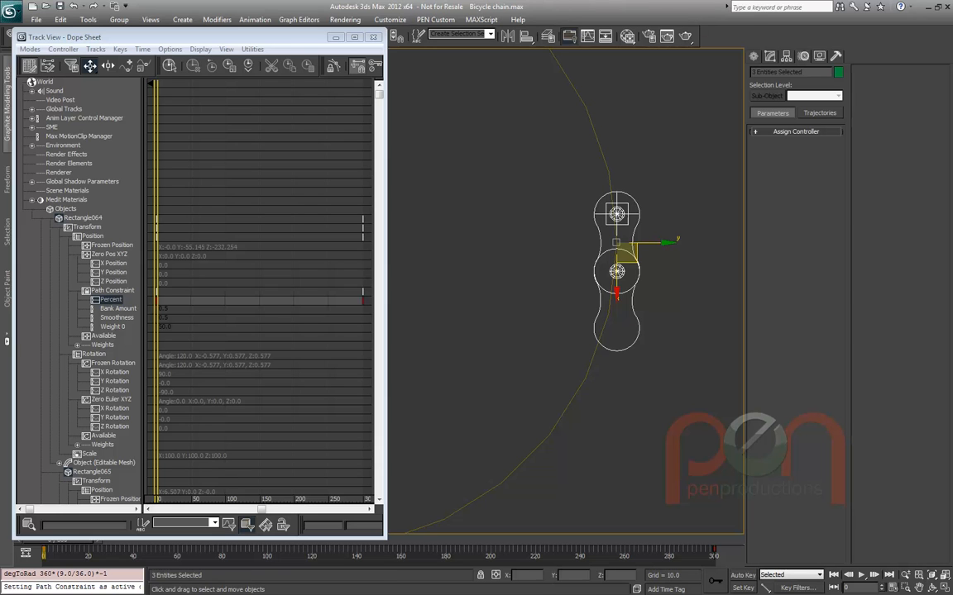
pyautogui.scroll(3, 721, 252)
pyautogui.hotkey('ctrl', 'd')
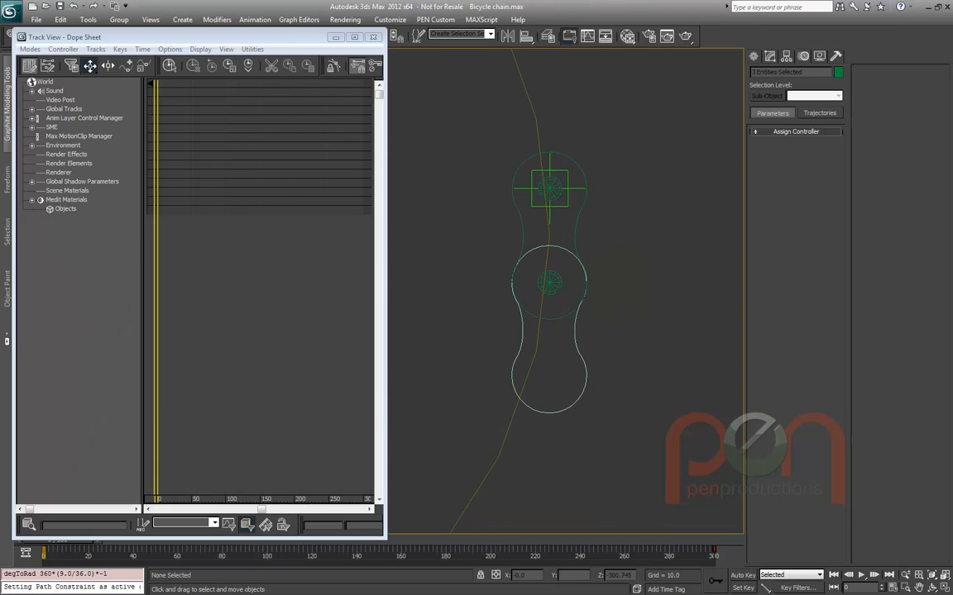
# Assign a Float List controller to the Percent track of the green link's Path Constraint
pyautogui.click(577, 240)
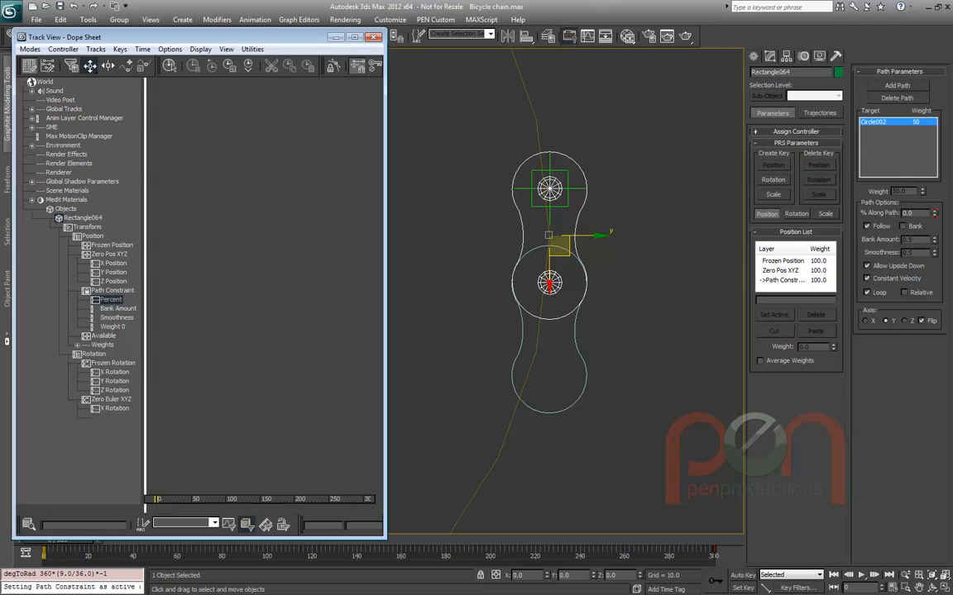
pyautogui.moveTo(143, 290); pyautogui.dragTo(211, 290)
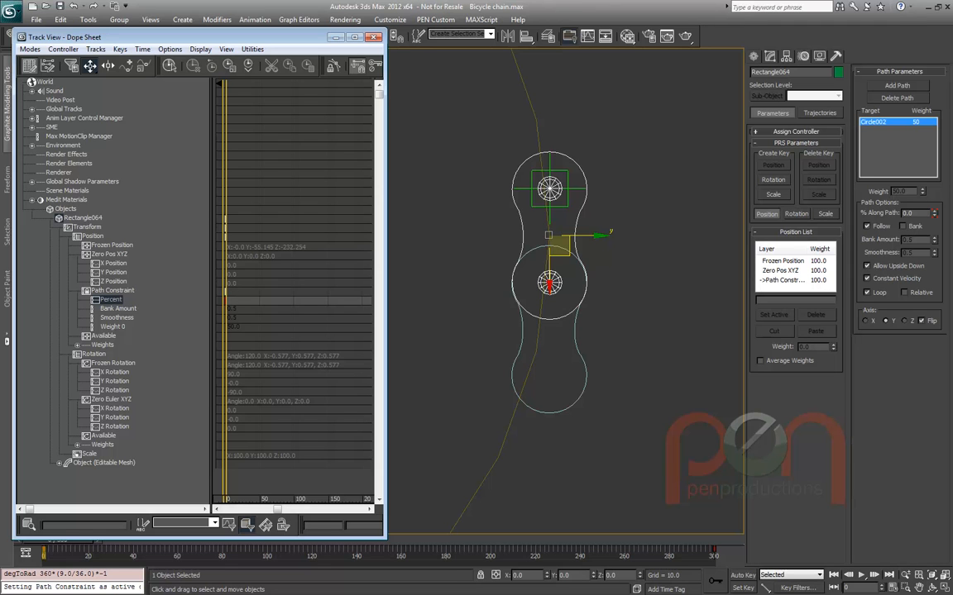
pyautogui.rightClick(110, 296)
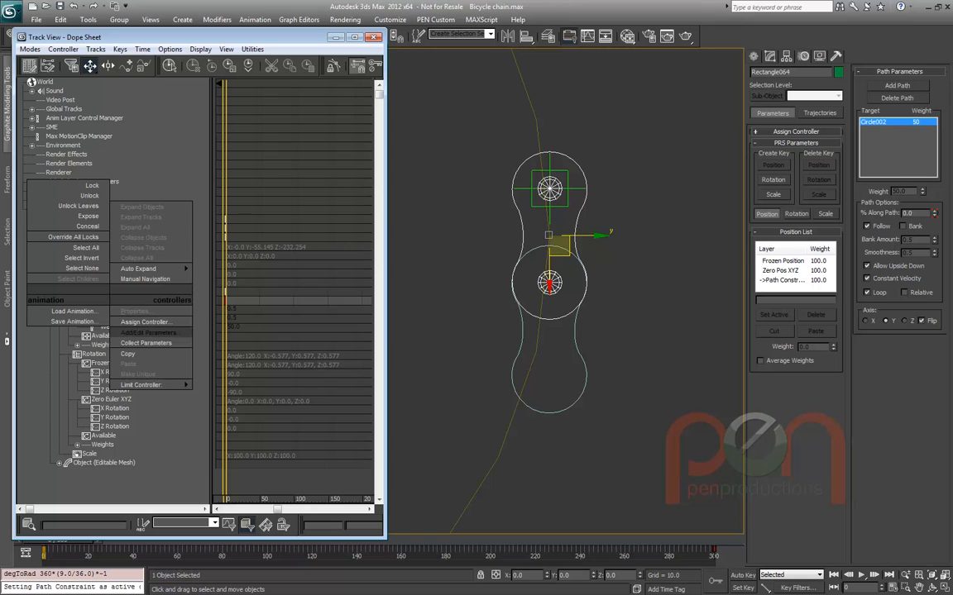
pyautogui.click(145, 322)
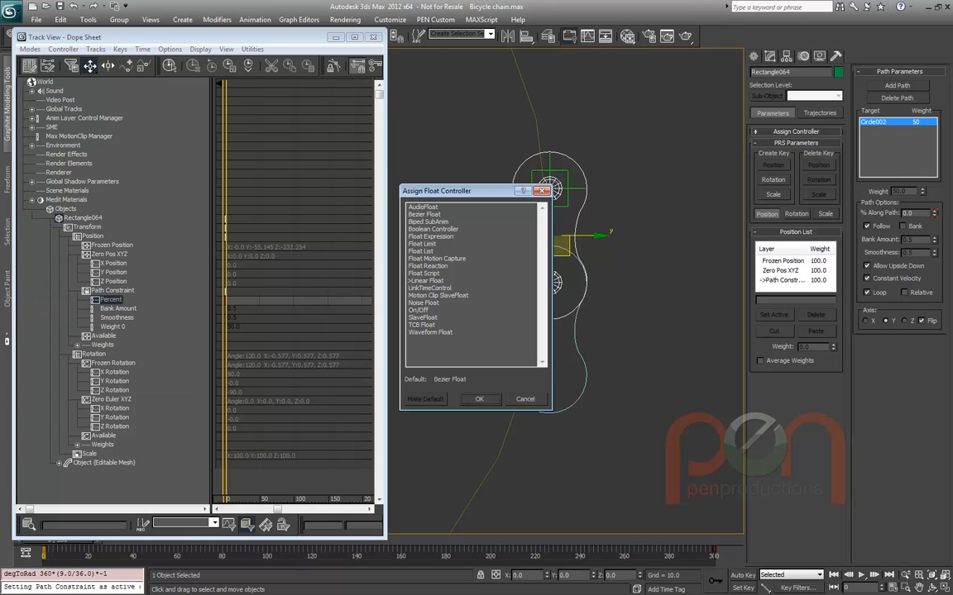
pyautogui.doubleClick(421, 252)
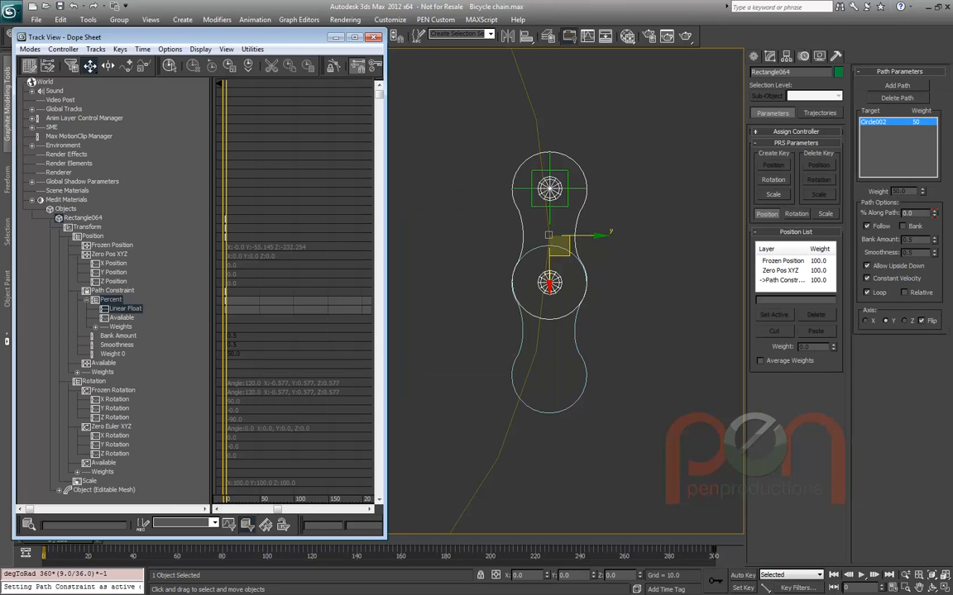
# Open the list controller properties of the green link's Percent track and select its Linear Float layer
pyautogui.click(122, 317)
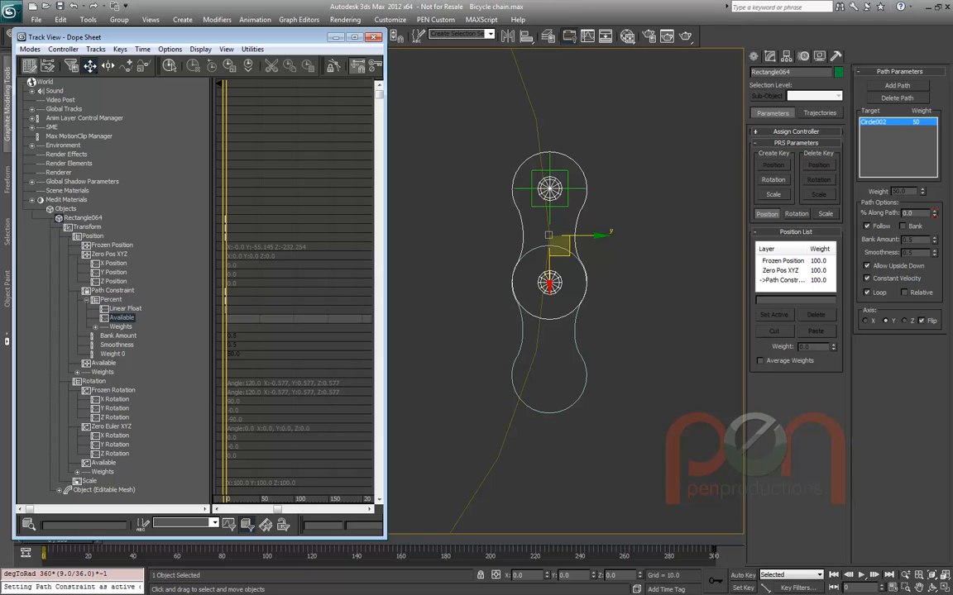
pyautogui.click(111, 299)
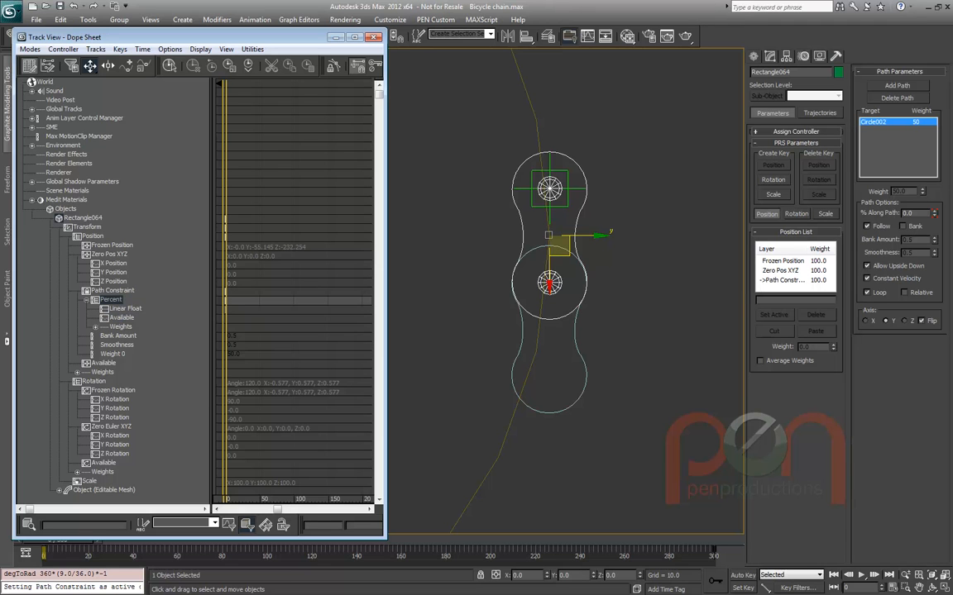
pyautogui.rightClick(110, 299)
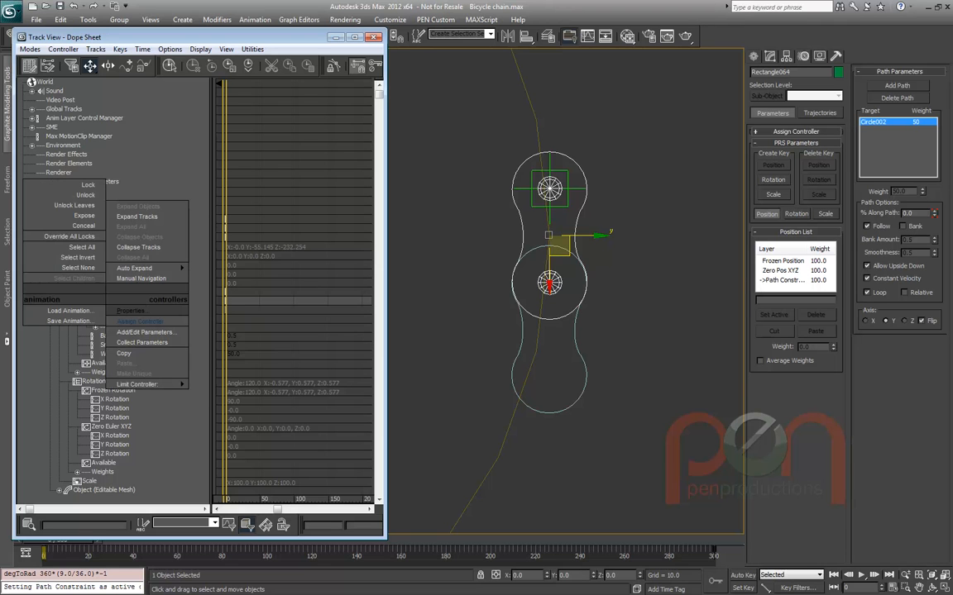
pyautogui.click(130, 311)
pyautogui.click(47, 116)
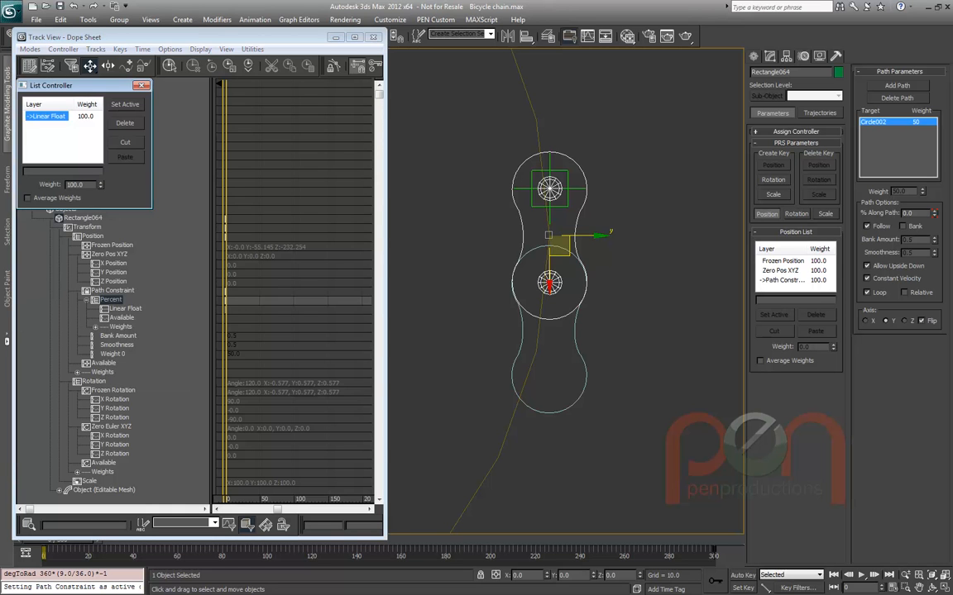
# Add a Bezier Float controller in the available slot of the green link's Percent list
pyautogui.click(122, 318)
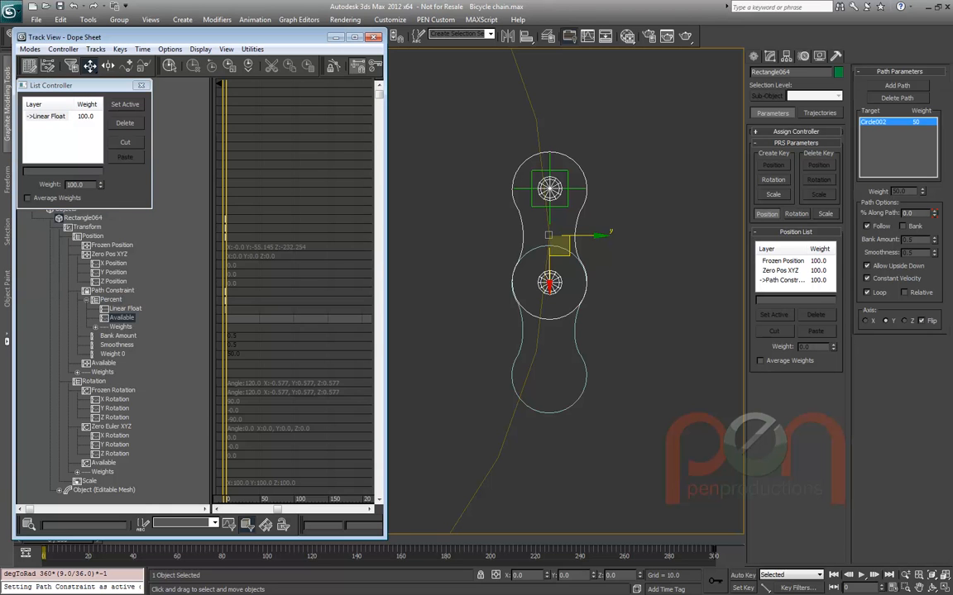
pyautogui.rightClick(122, 318)
pyautogui.click(149, 339)
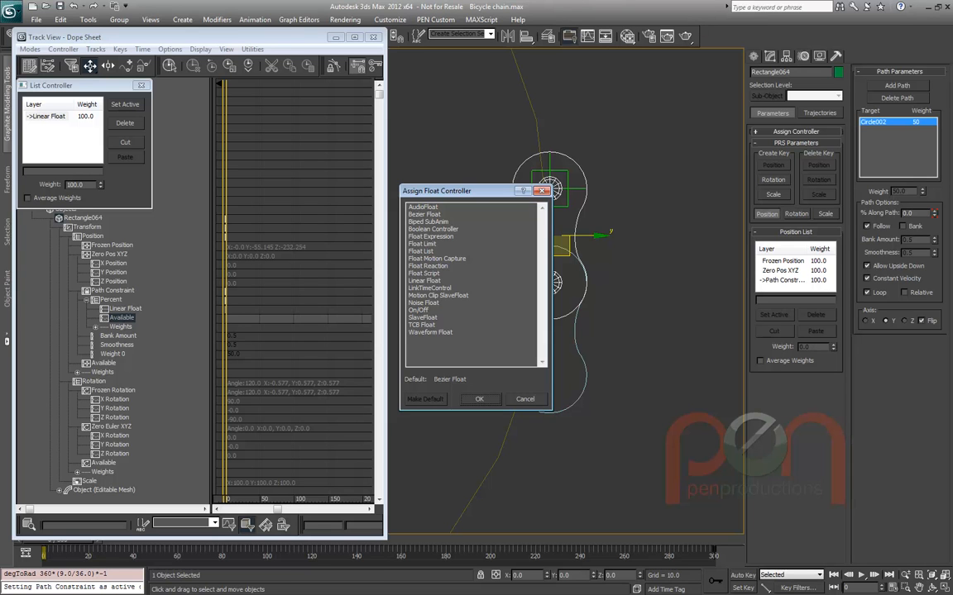
pyautogui.click(424, 214)
pyautogui.click(478, 398)
# Replace the Linear Float controller in the green link's Percent list with a Bezier Float
pyautogui.rightClick(111, 299)
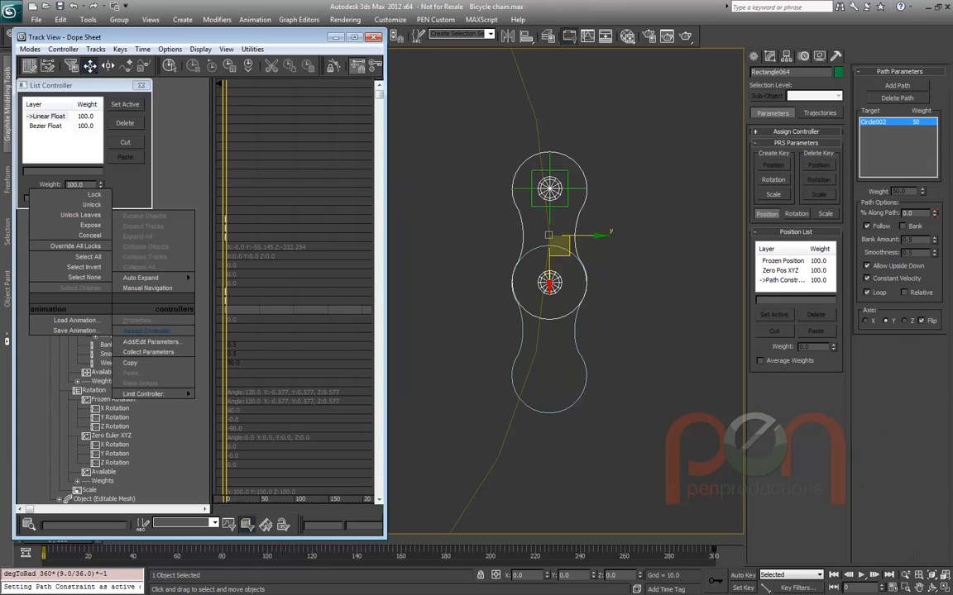
pyautogui.click(147, 331)
pyautogui.rightClick(106, 305)
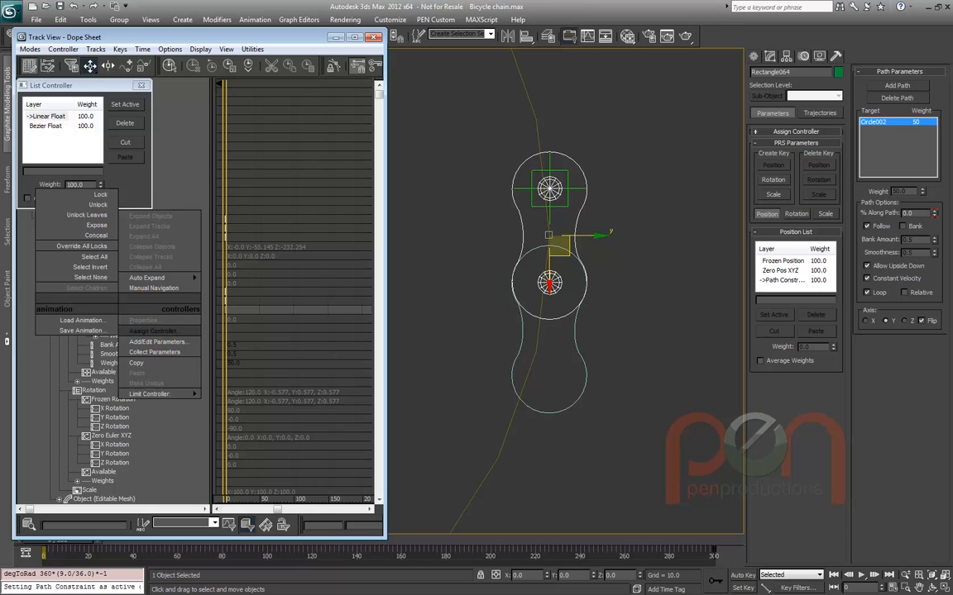
pyautogui.click(142, 330)
pyautogui.doubleClick(424, 214)
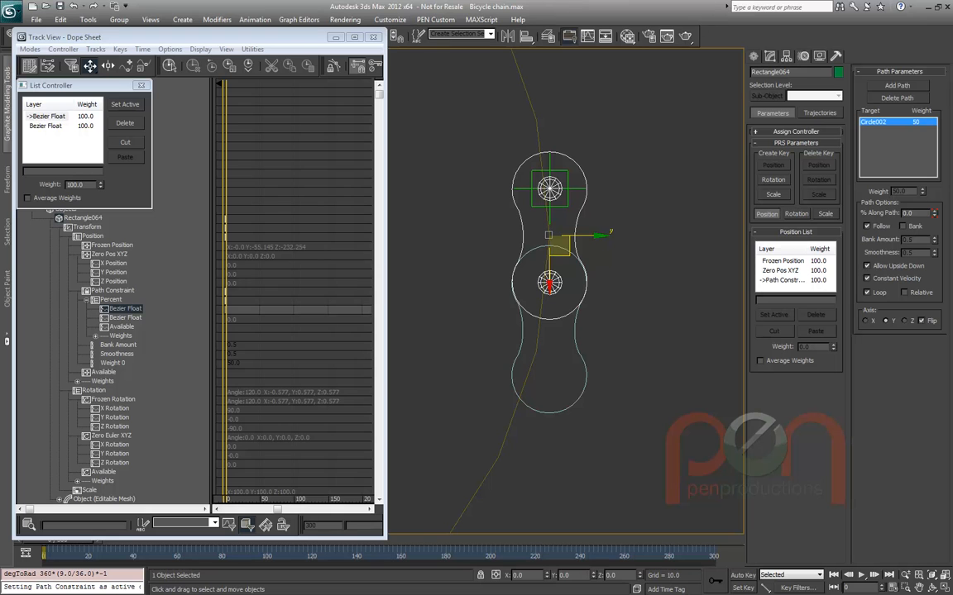
# Make the second Bezier Float the active layer of the Percent list, and shift the List Controller window slightly
pyautogui.click(48, 116)
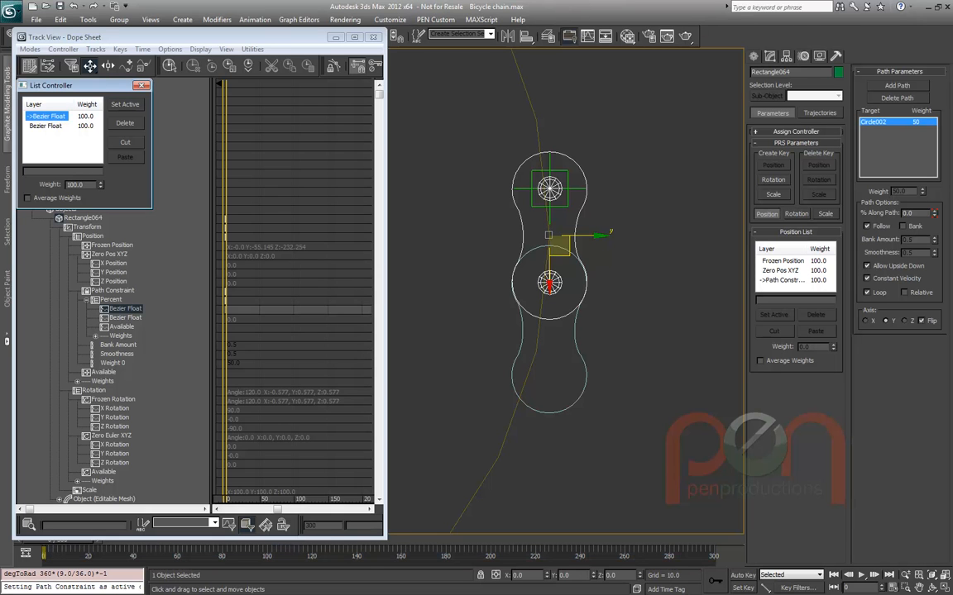
pyautogui.doubleClick(47, 126)
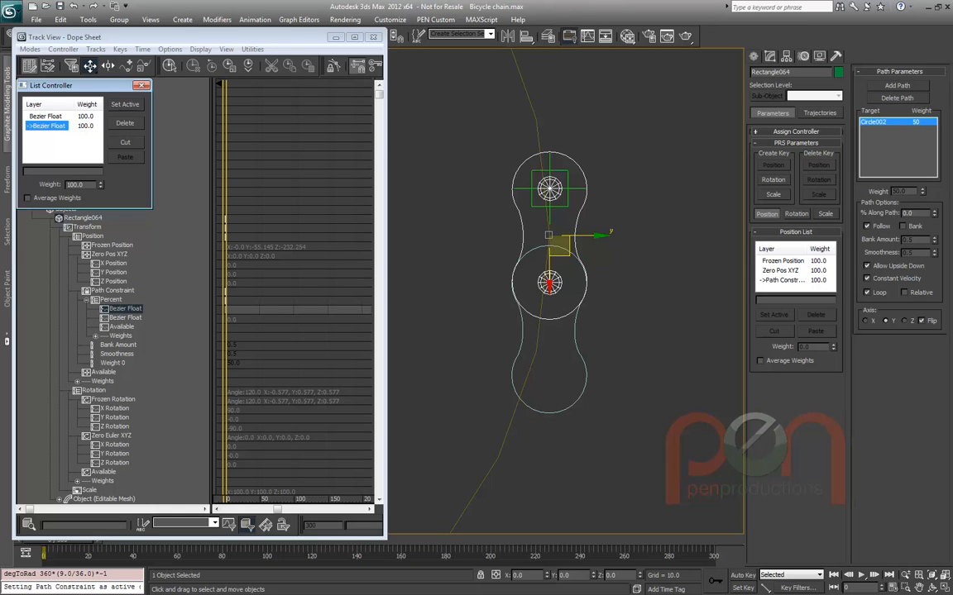
pyautogui.moveTo(83, 85); pyautogui.dragTo(90, 88)
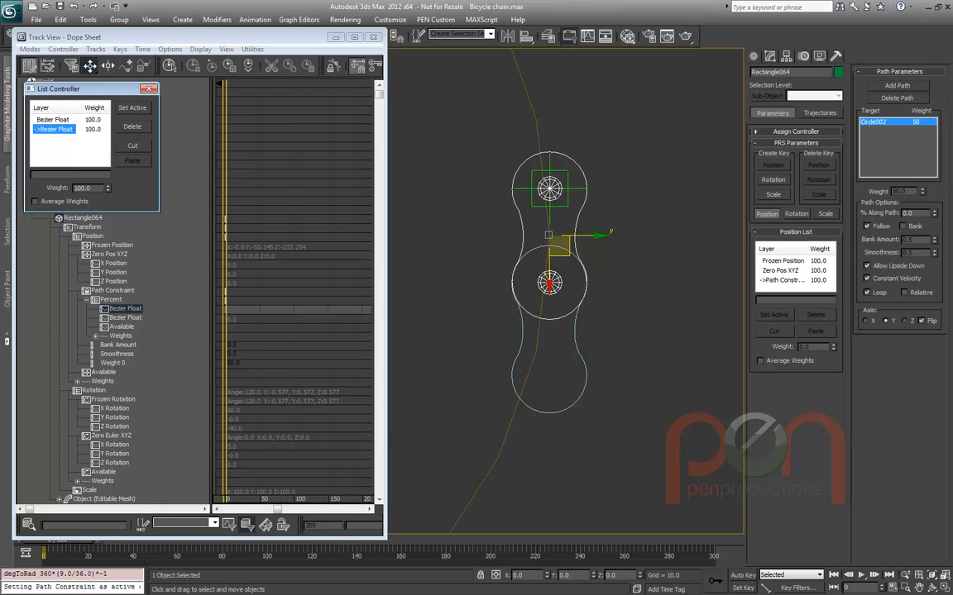
# Test the link's % Along Path value, cancel the change, and check both Bezier Float tracks under Percent
pyautogui.moveTo(934, 213)
pyautogui.mouseDown()
pyautogui.moveTo(934, 149)
pyautogui.moveTo(935, 212)
pyautogui.mouseUp()
pyautogui.rightClick(935, 213)
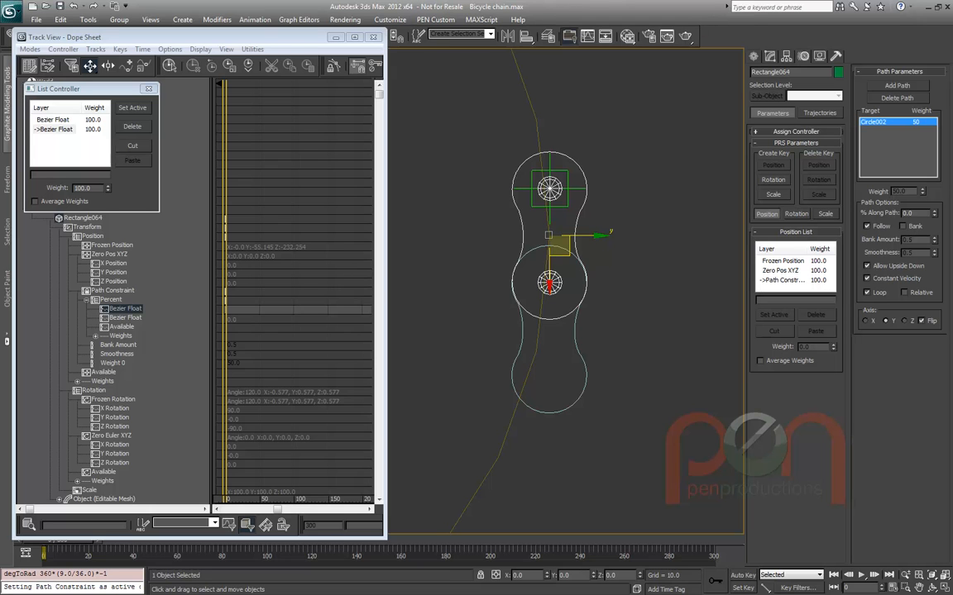
pyautogui.click(125, 317)
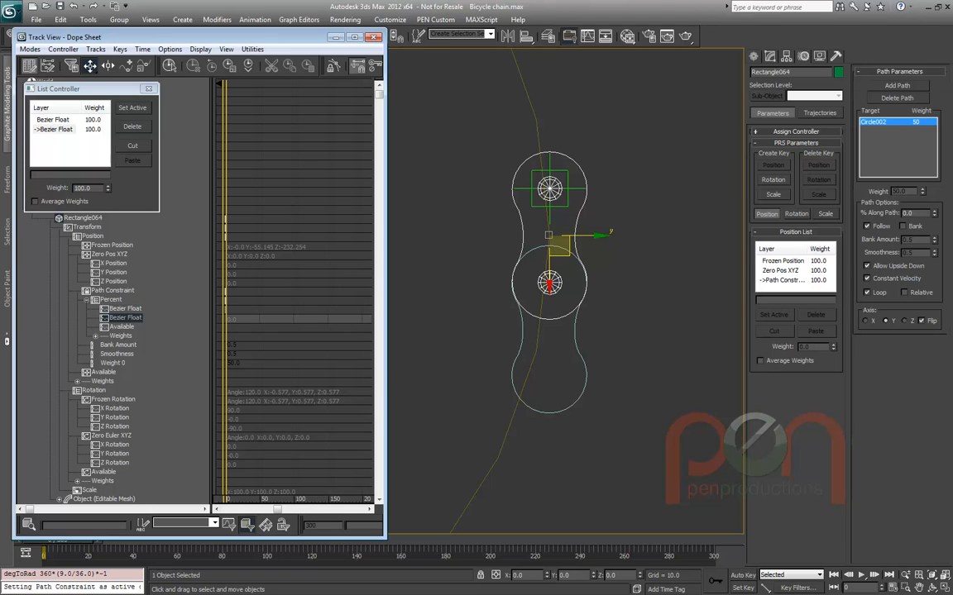
pyautogui.click(125, 308)
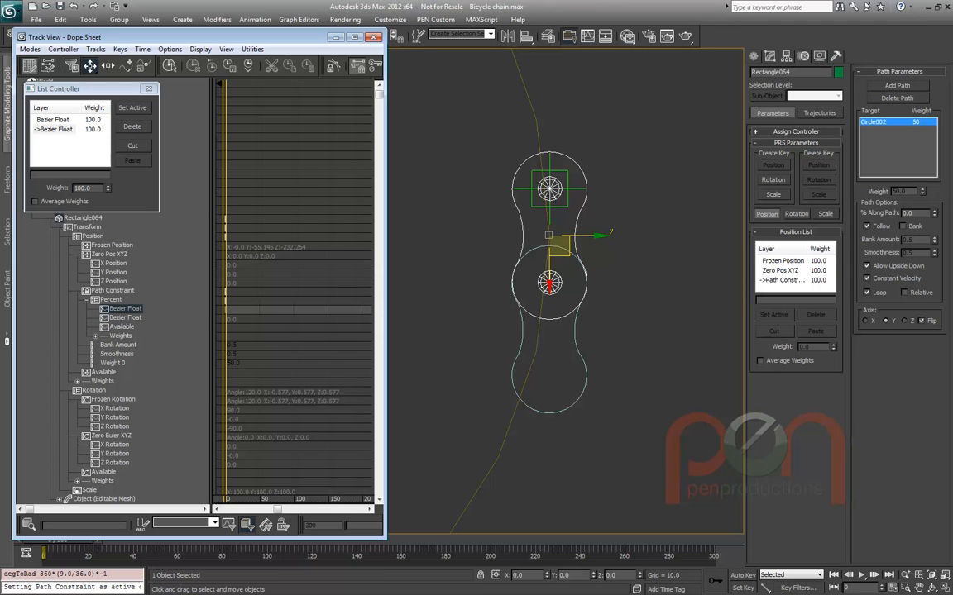
# Shade the viewport, select the green link with its child objects, and clone them as instances about 3.3% along the spline
pyautogui.moveTo(495, 258); pyautogui.dragTo(494, 233, button='middle')
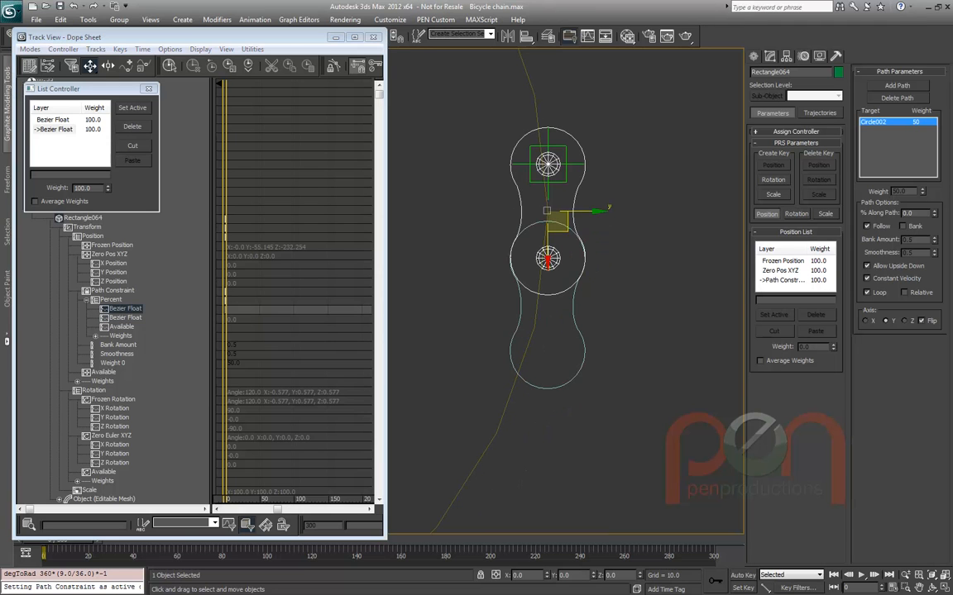
pyautogui.hotkey('ctrl', 'a')
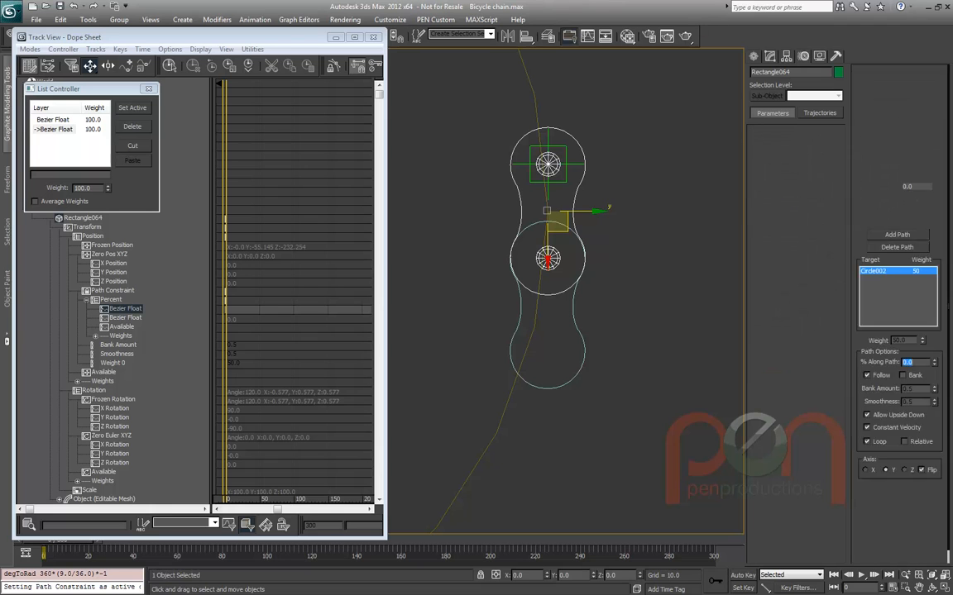
pyautogui.press('F3')
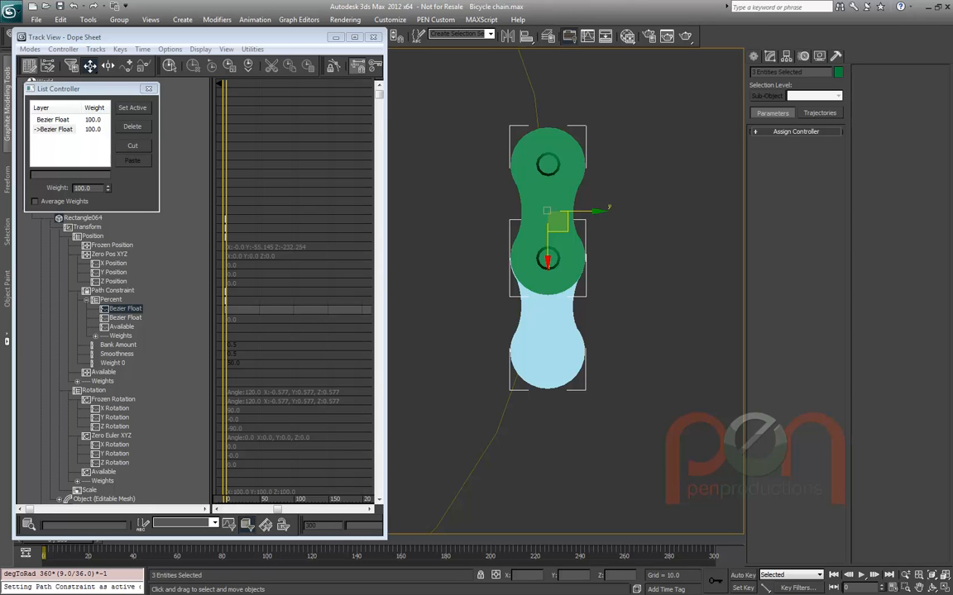
pyautogui.press('F4')
pyautogui.keyDown('shift'); pyautogui.moveTo(557, 222); pyautogui.dragTo(521, 407); pyautogui.keyUp('shift')
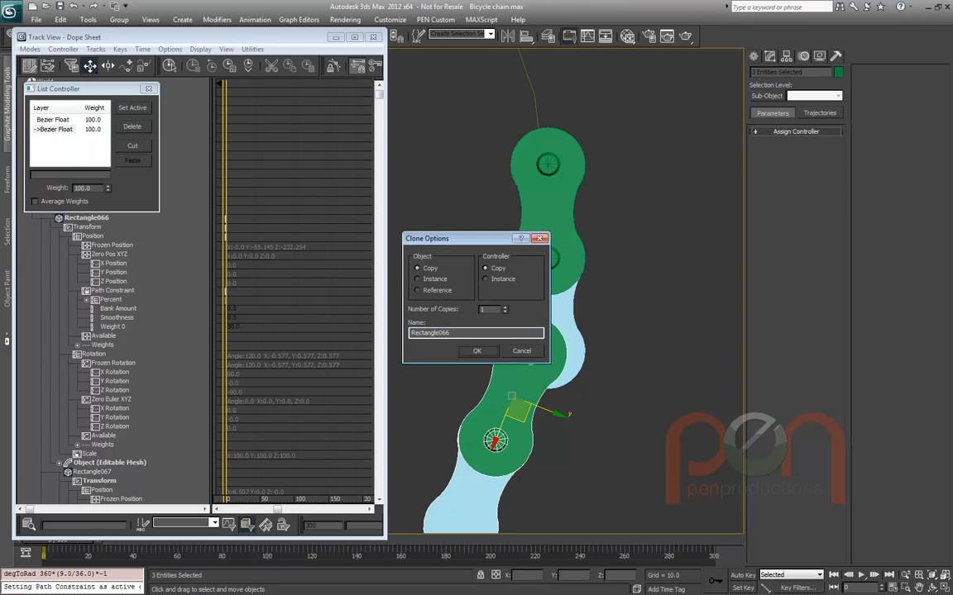
pyautogui.click(418, 279)
pyautogui.press('Return')
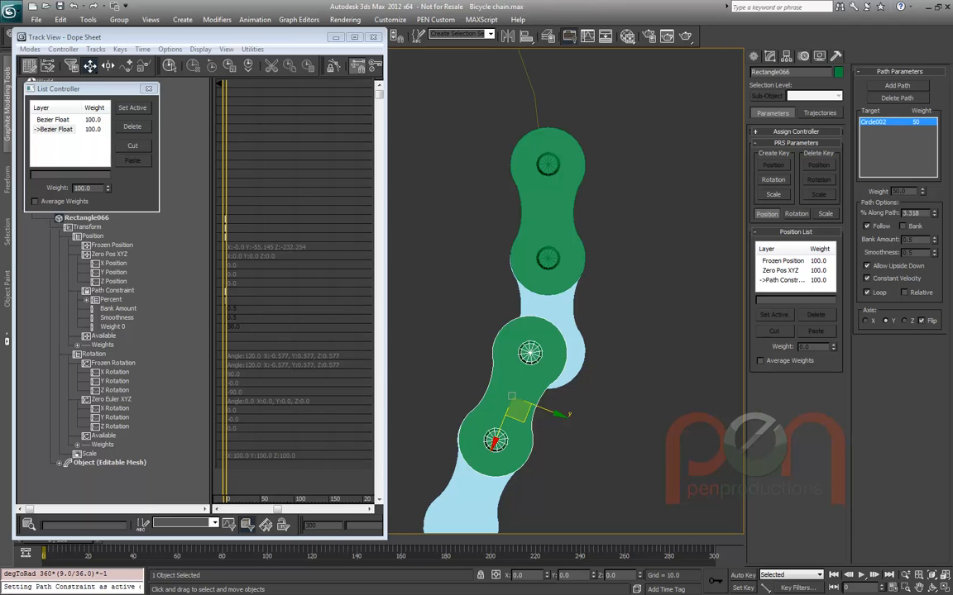
# Expand the cloned green link's Percent track and delete the keys of its first Bezier Float
pyautogui.click(86, 300)
pyautogui.click(111, 300)
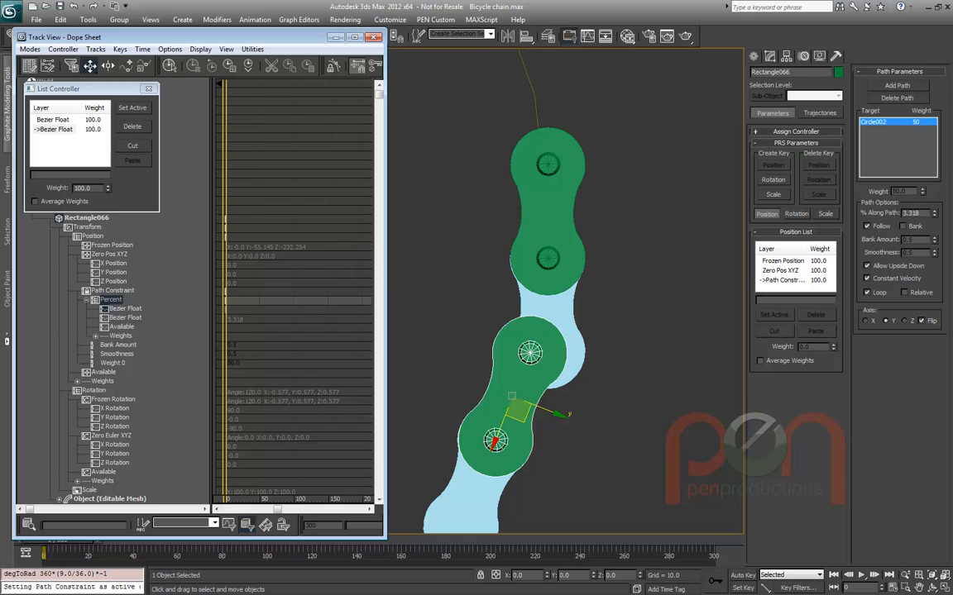
pyautogui.click(125, 308)
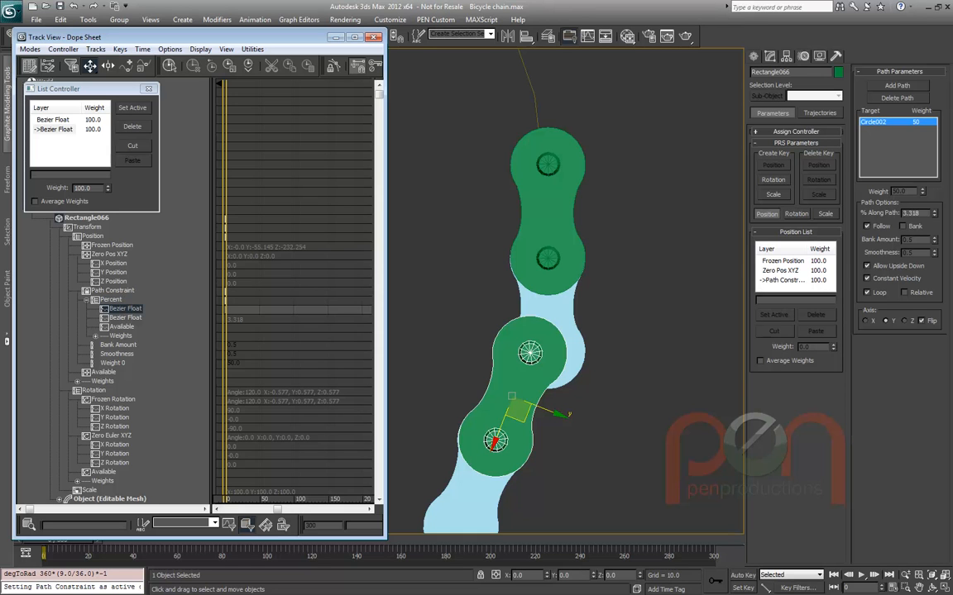
pyautogui.press('Delete')
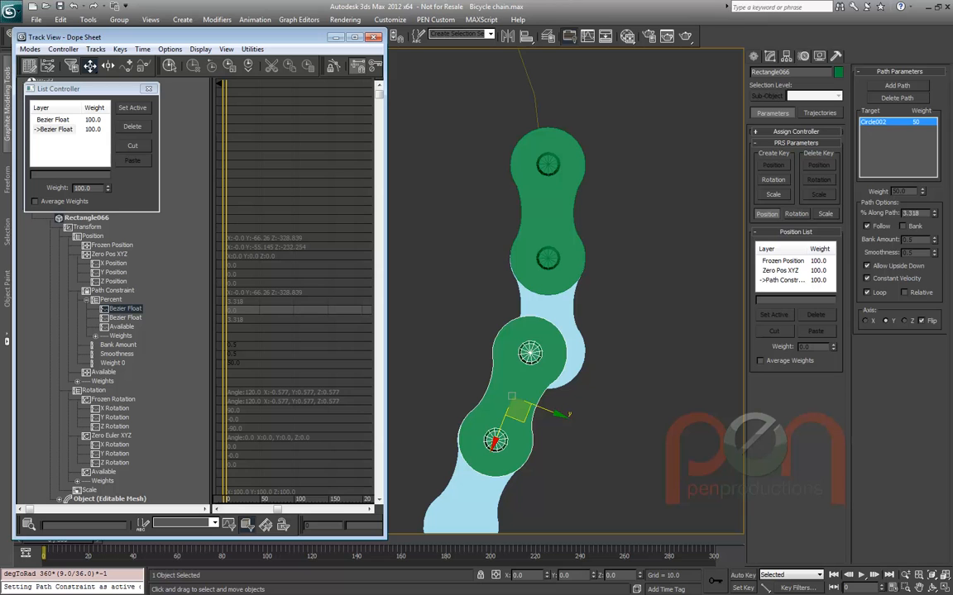
# Change the original upper green link's object color to red
pyautogui.click(547, 211)
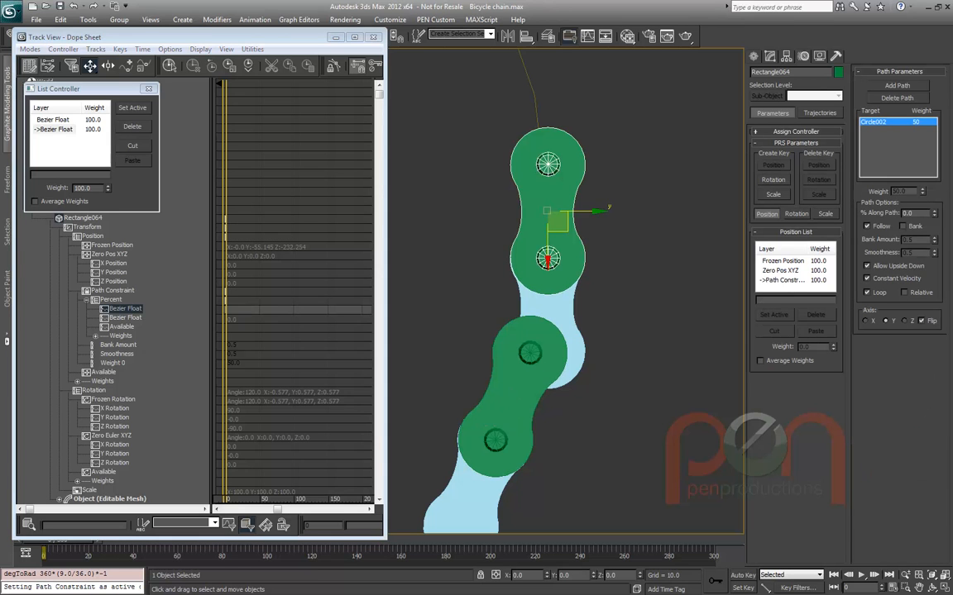
pyautogui.click(837, 72)
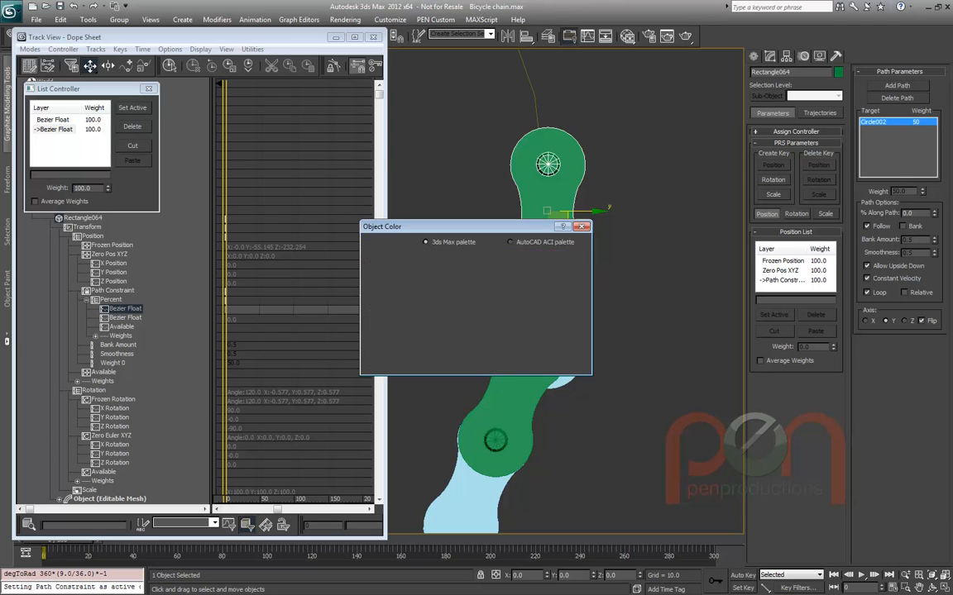
pyautogui.click(386, 297)
pyautogui.click(533, 364)
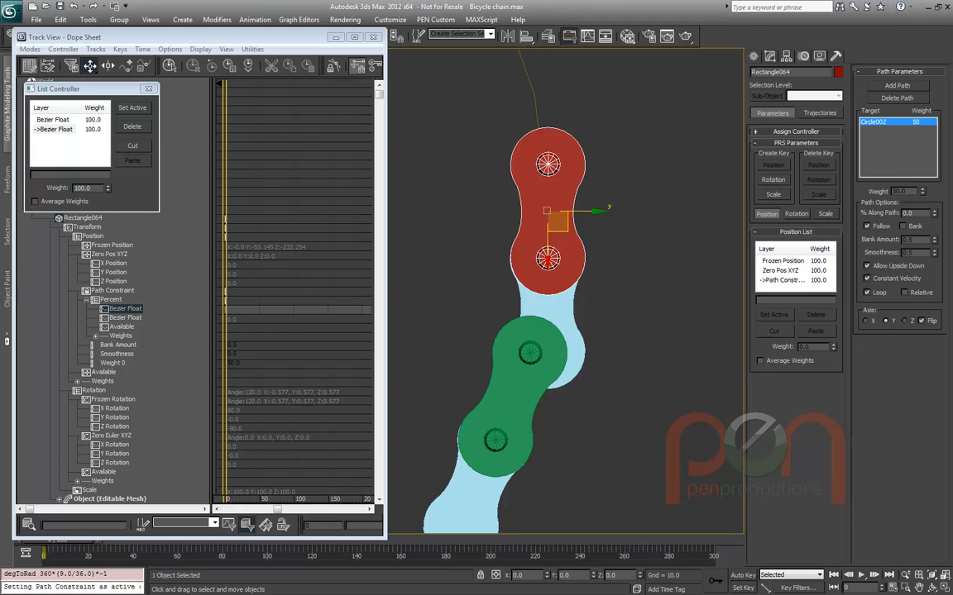
# Close the list controller properties and copy the second Bezier Float controller from the red link's Percent list
pyautogui.click(125, 318)
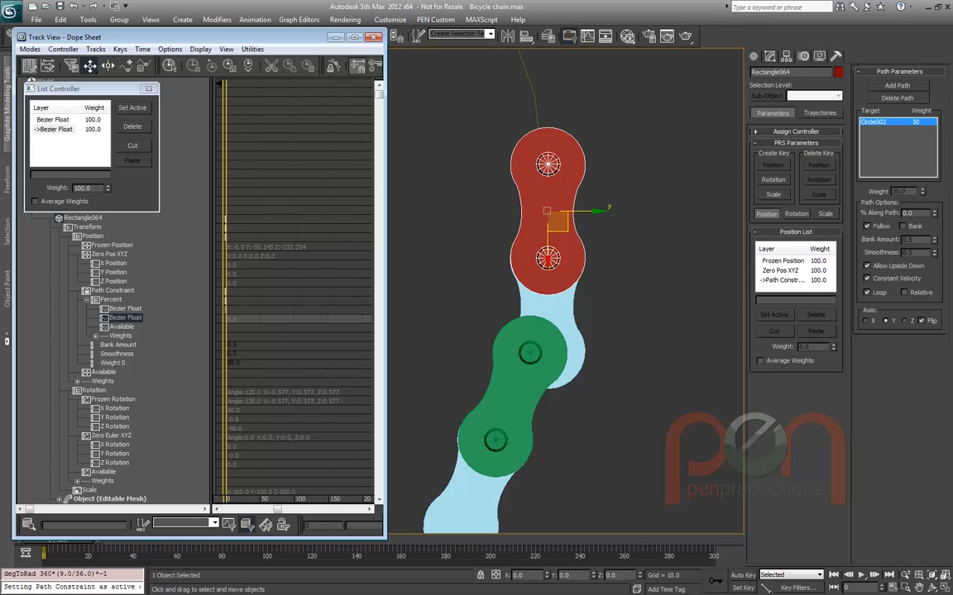
pyautogui.click(148, 88)
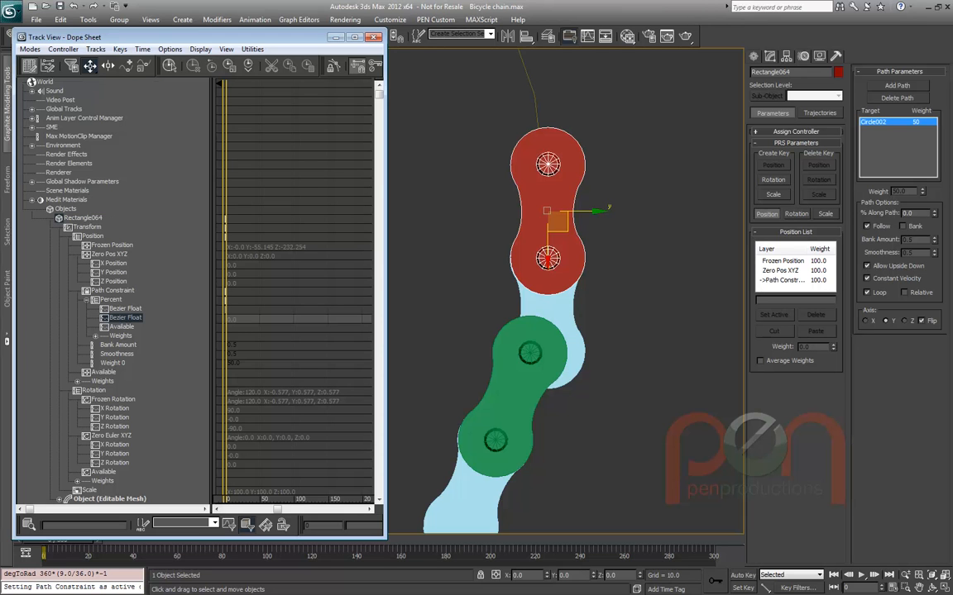
pyautogui.click(513, 397)
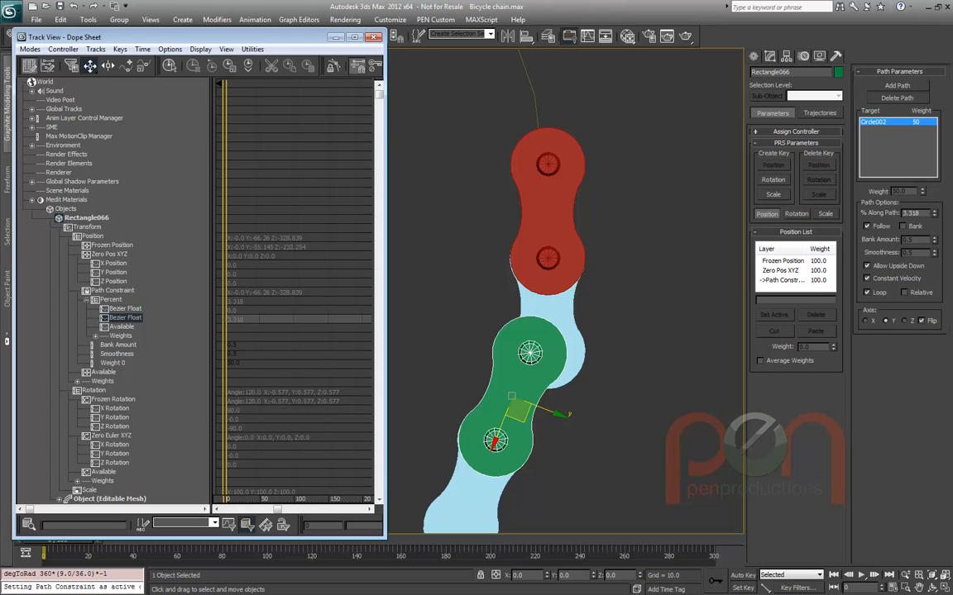
pyautogui.click(549, 216)
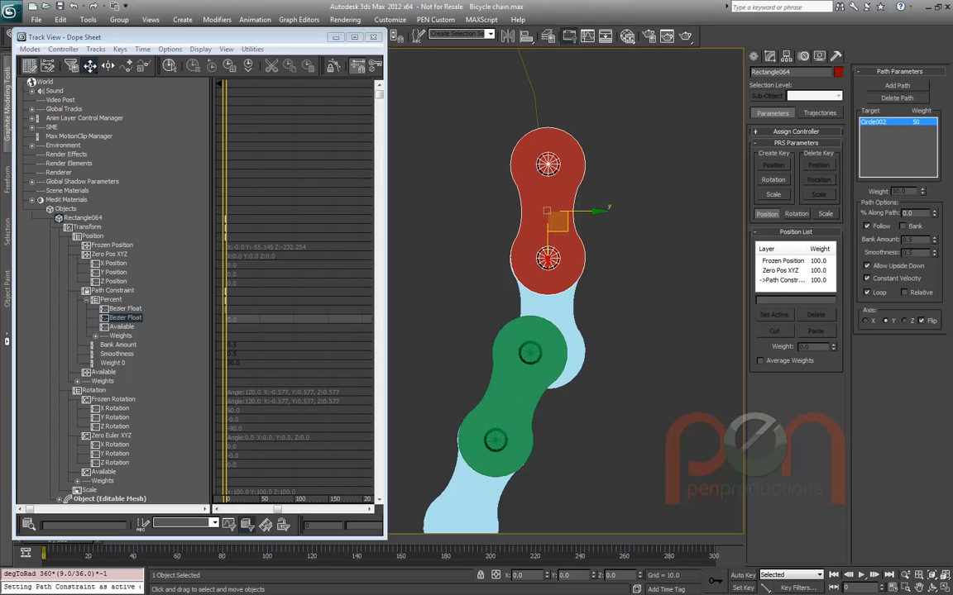
pyautogui.rightClick(127, 317)
pyautogui.click(145, 372)
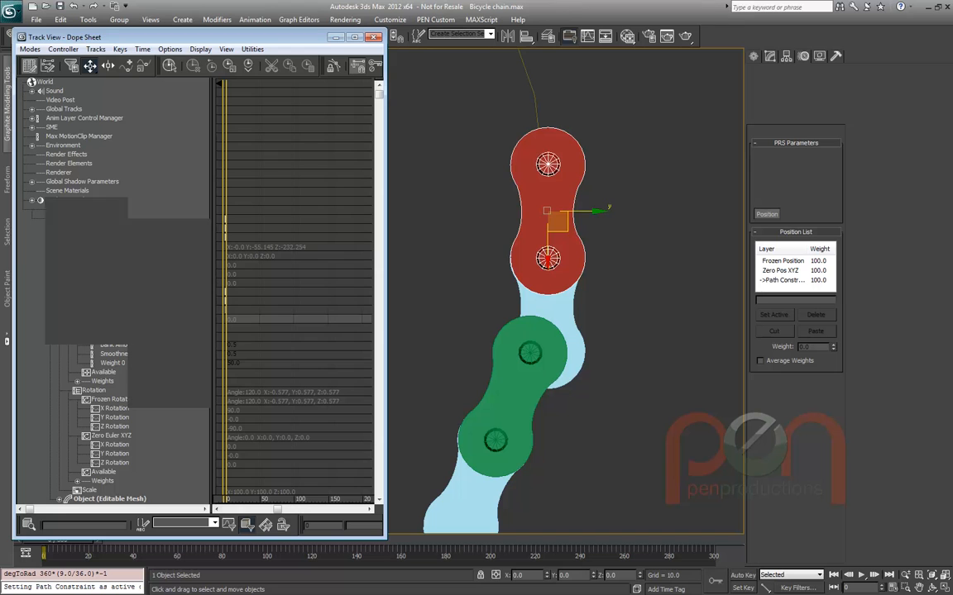
# Paste the copied controller as an instance onto the first Bezier Float in the green link's Percent list
pyautogui.click(512, 397)
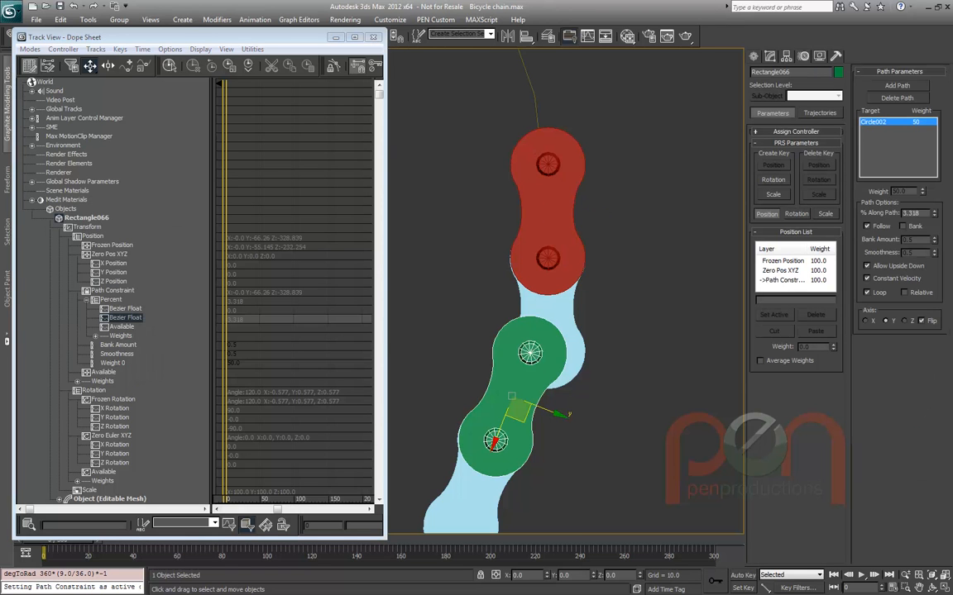
pyautogui.click(125, 309)
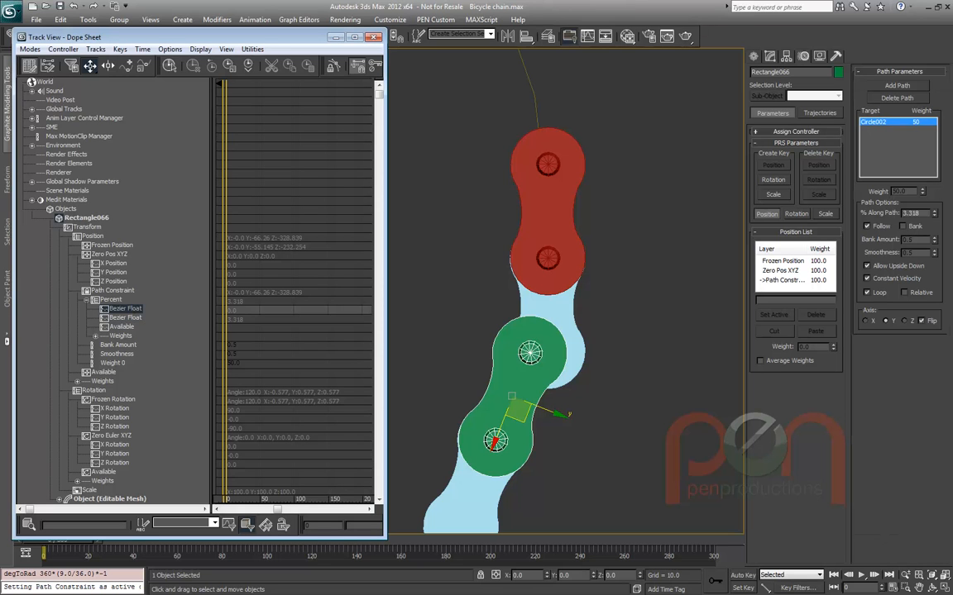
pyautogui.rightClick(125, 308)
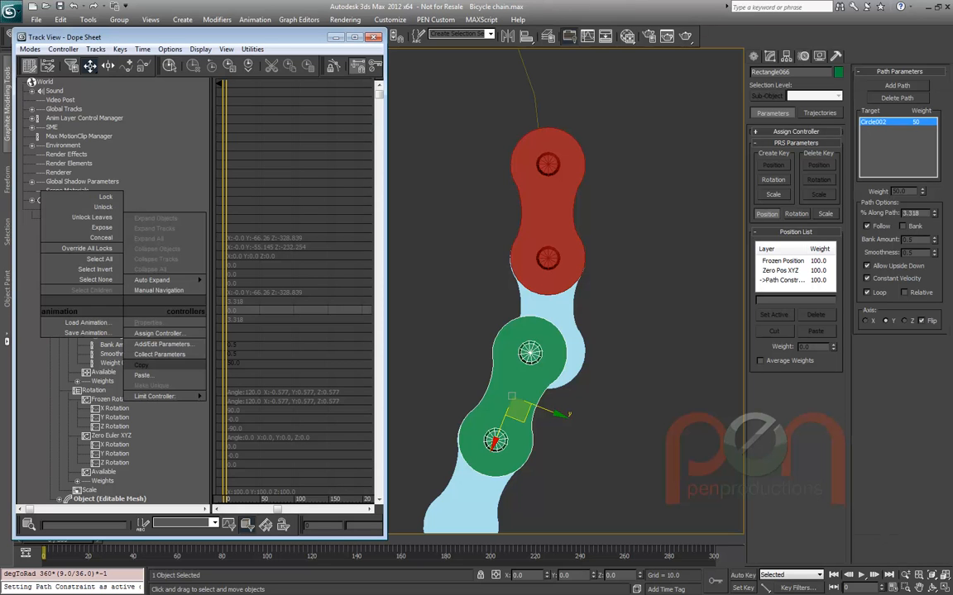
pyautogui.click(145, 338)
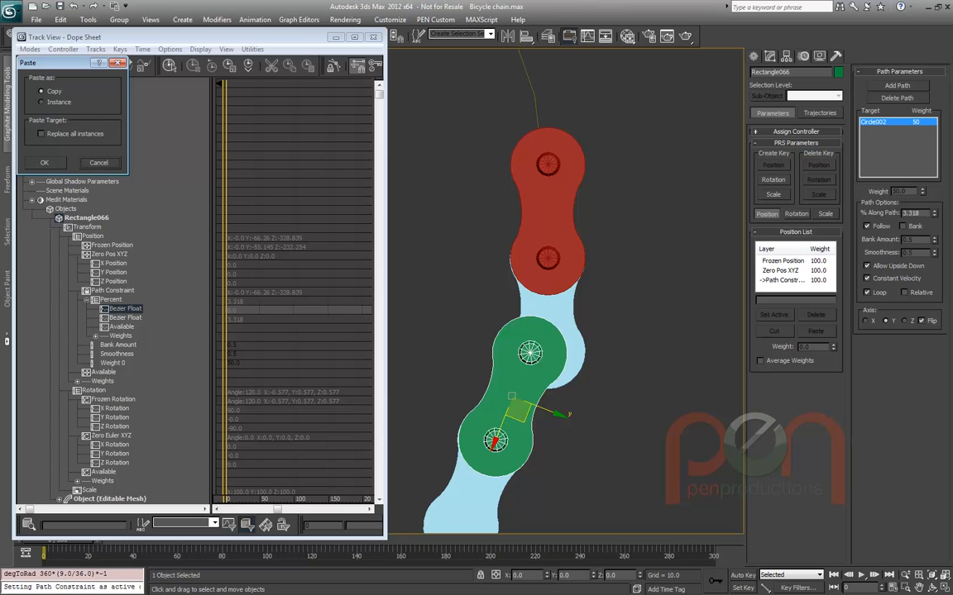
pyautogui.press('Return')
# Test-move the red link along the spline, and bring up the controller options for the green link's Percent track
pyautogui.click(548, 211)
pyautogui.moveTo(558, 221)
pyautogui.mouseDown()
pyautogui.moveTo(559, 174)
pyautogui.moveTo(557, 249)
pyautogui.moveTo(551, 111)
pyautogui.moveTo(558, 211)
pyautogui.moveTo(536, 379)
pyautogui.moveTo(552, 271)
pyautogui.moveTo(553, 102)
pyautogui.moveTo(557, 198)
pyautogui.moveTo(533, 363)
pyautogui.moveTo(559, 222)
pyautogui.mouseUp()
pyautogui.click(516, 405)
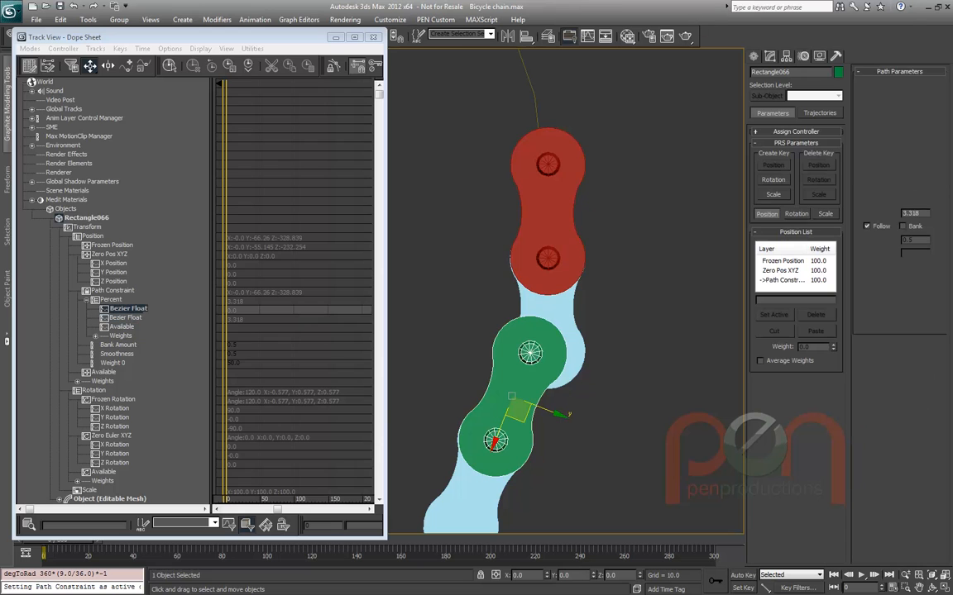
pyautogui.rightClick(110, 298)
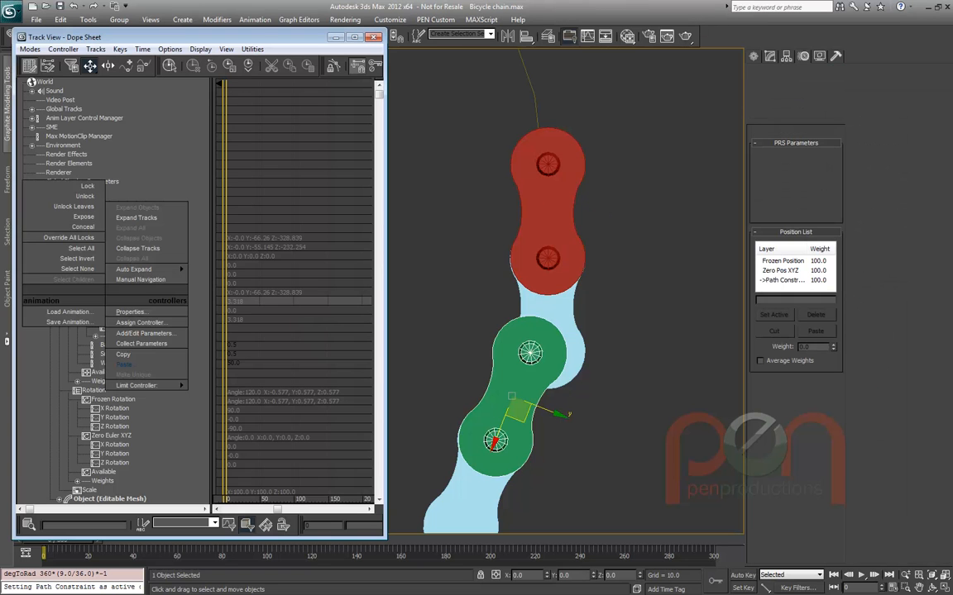
# Open the list controller properties of the green link's Percent track, and select the red and green links in turn to compare them
pyautogui.click(132, 289)
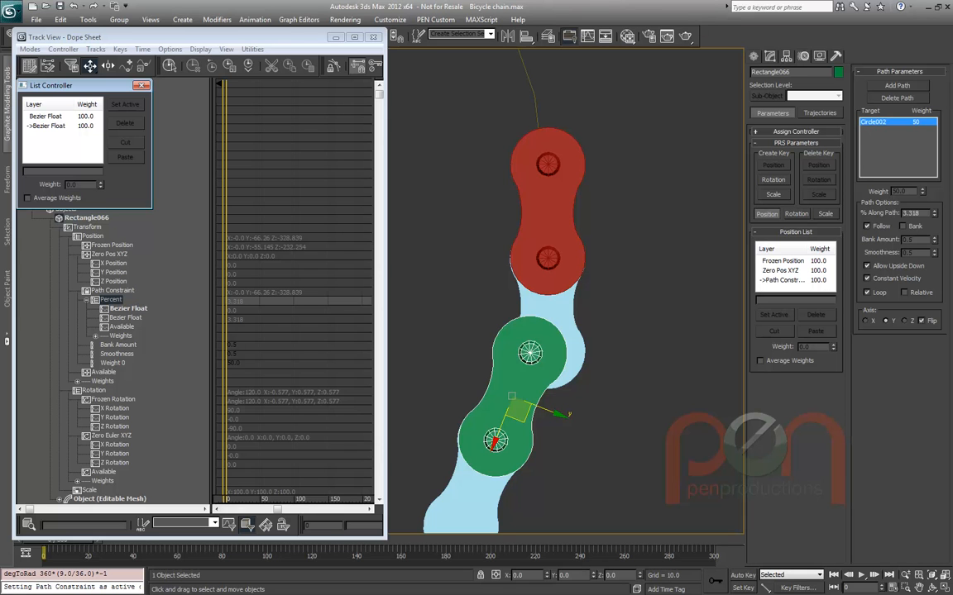
pyautogui.moveTo(517, 411)
pyautogui.mouseDown()
pyautogui.moveTo(535, 357)
pyautogui.moveTo(478, 486)
pyautogui.moveTo(548, 324)
pyautogui.moveTo(531, 380)
pyautogui.moveTo(464, 478)
pyautogui.moveTo(517, 411)
pyautogui.mouseUp()
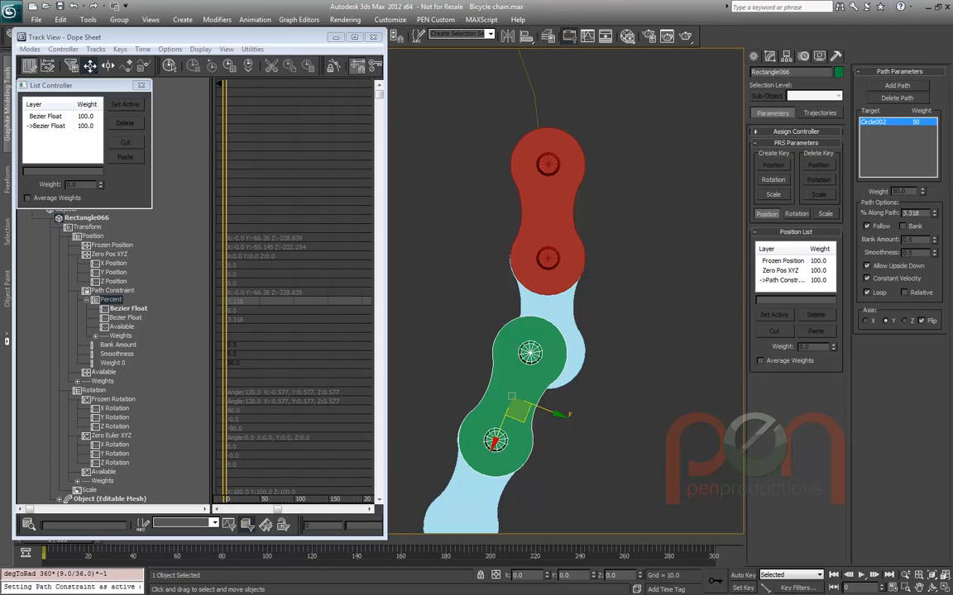
pyautogui.click(552, 217)
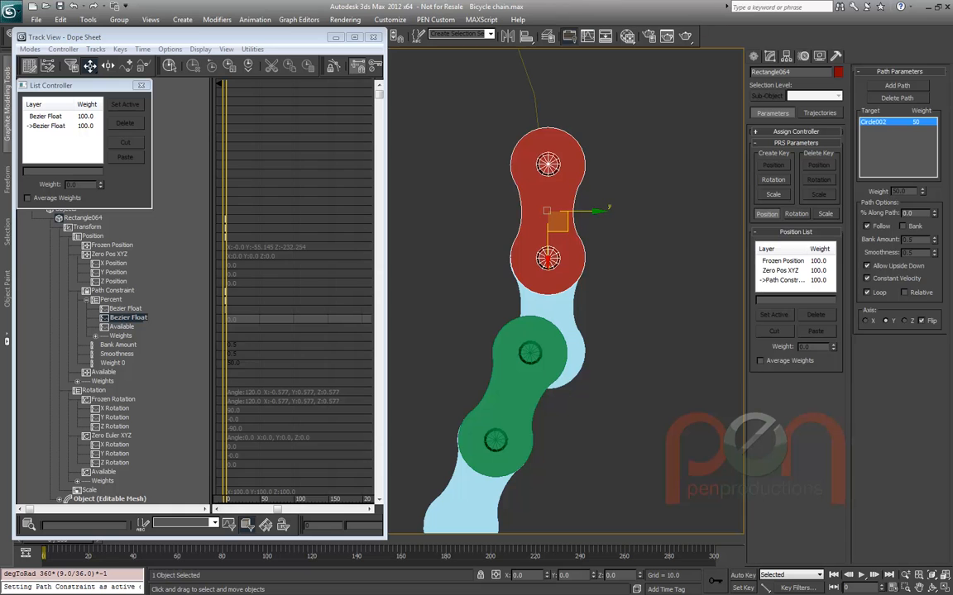
pyautogui.click(517, 400)
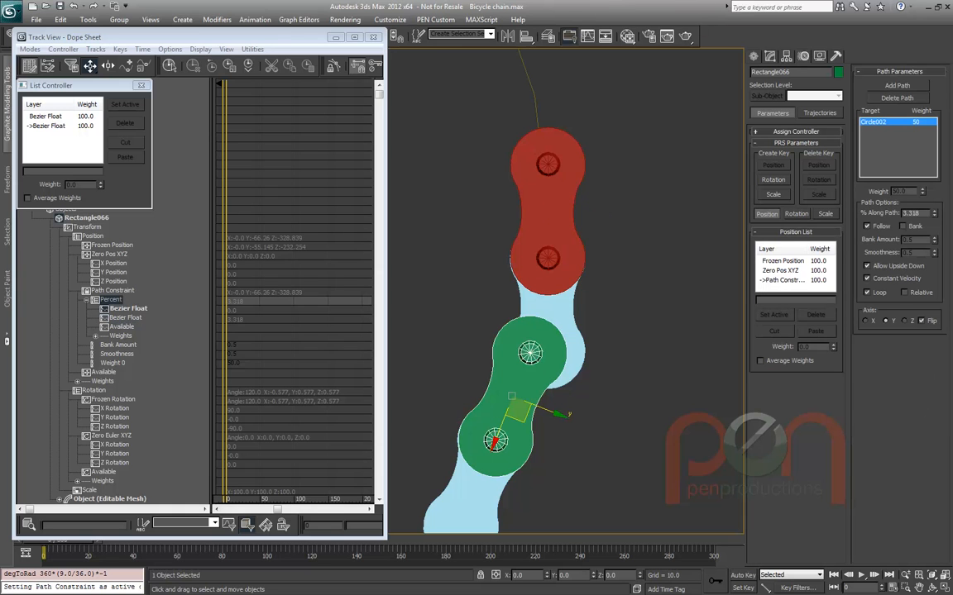
# Show the viewport in wireframe, clear the selection, and move the Dope Sheet window down to uncover the main toolbar
pyautogui.moveTo(512, 396); pyautogui.dragTo(546, 272, button='middle')
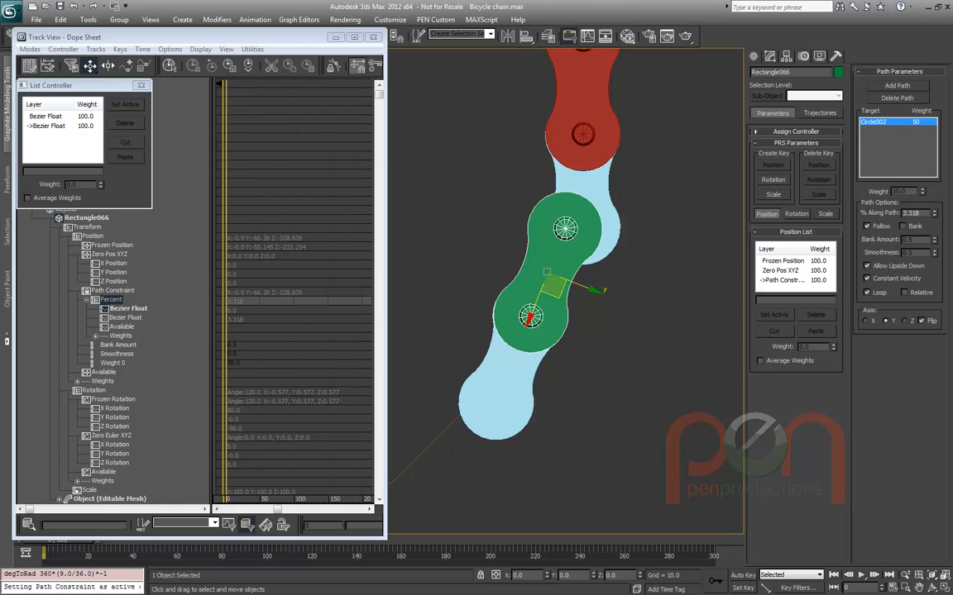
pyautogui.scroll(2, 638, 153)
pyautogui.press('F3')
pyautogui.scroll(1, 591, 262)
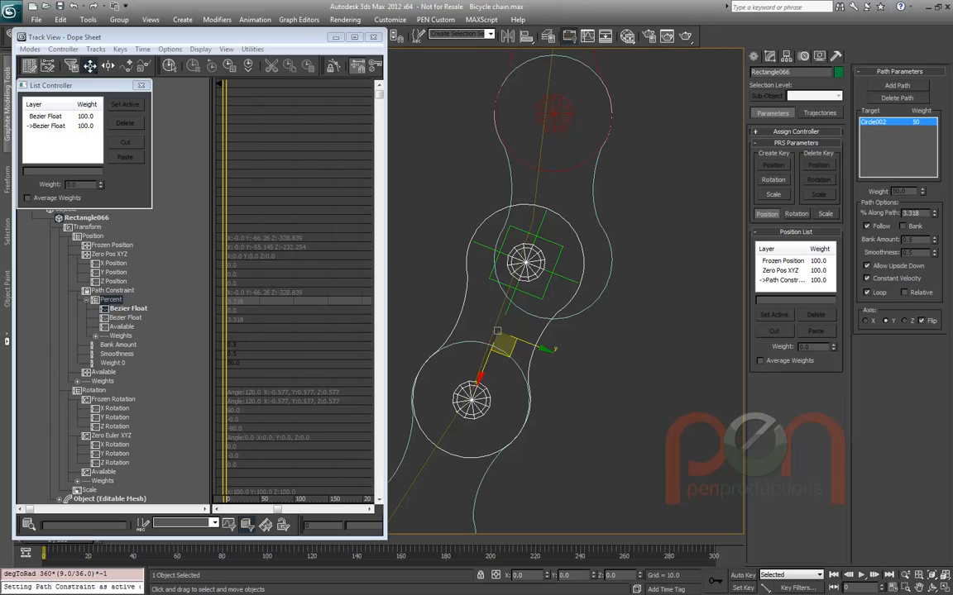
pyautogui.hotkey('ctrl', 'd')
pyautogui.rightClick(618, 266)
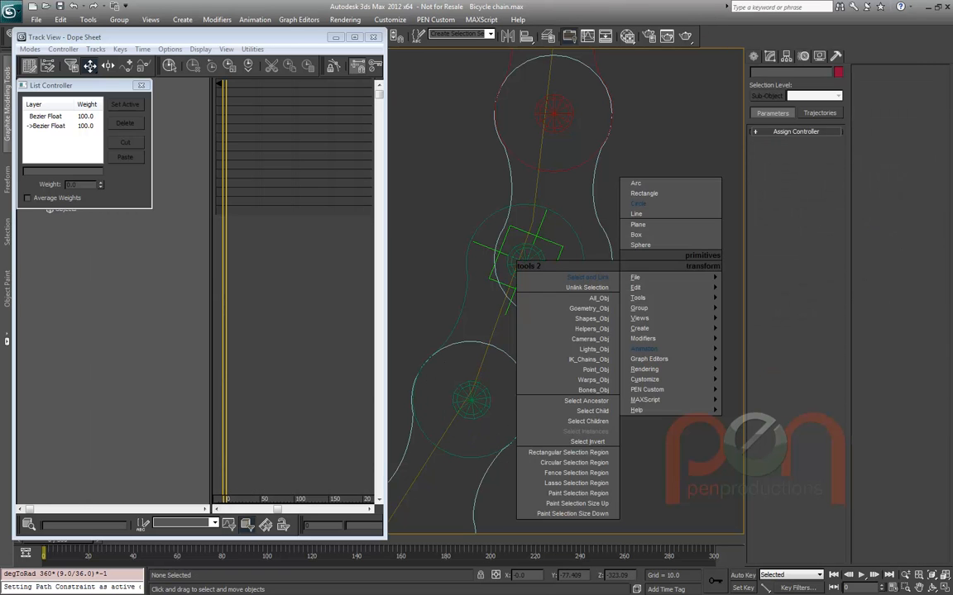
pyautogui.press('Escape')
pyautogui.moveTo(198, 36); pyautogui.dragTo(196, 60)
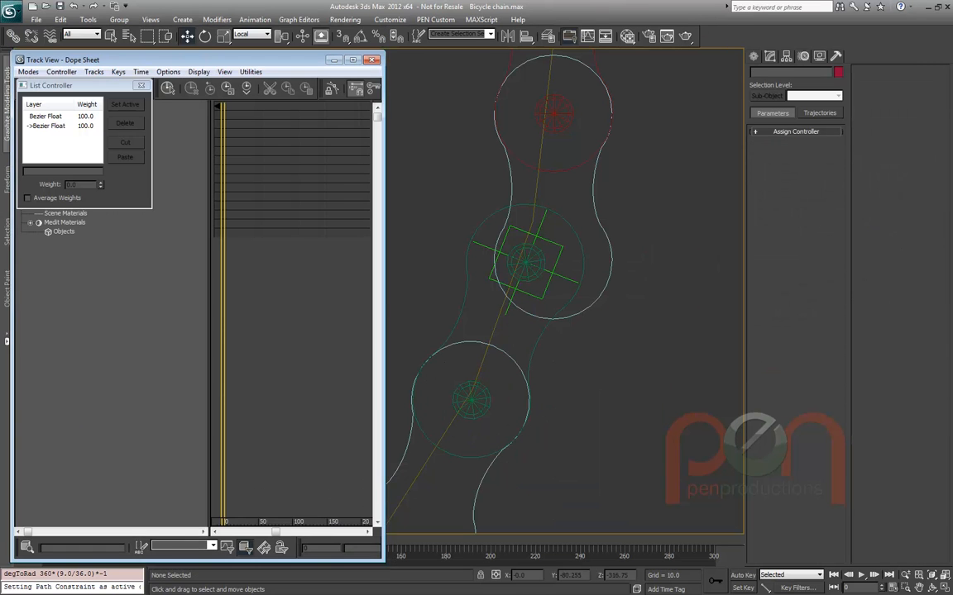
# Add a LookAt Constraint to the light-blue link between the red and green links, targeting the point helper on the green link
pyautogui.click(553, 187)
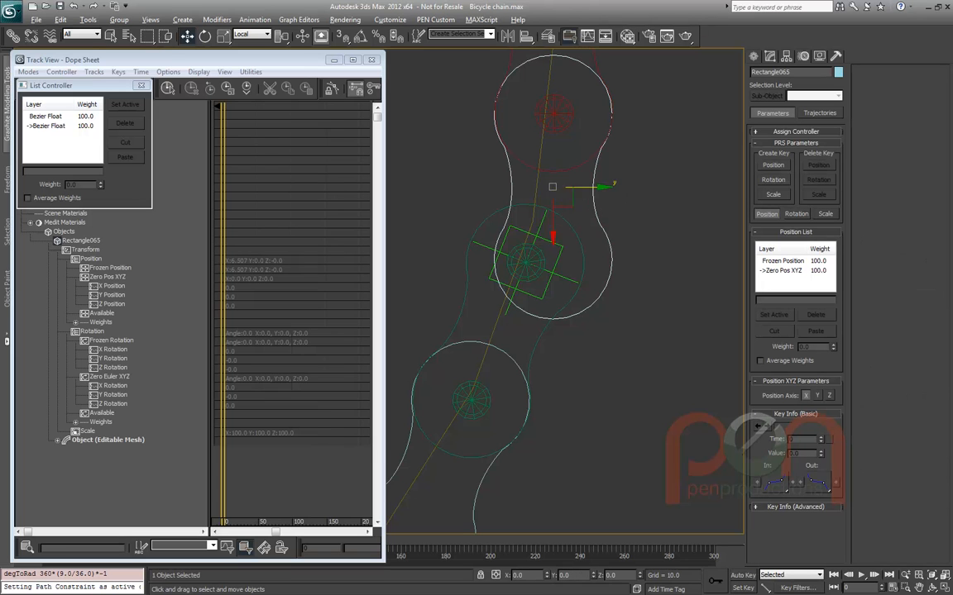
pyautogui.scroll(2, 554, 189)
pyautogui.moveTo(563, 197); pyautogui.dragTo(564, 213, button='middle')
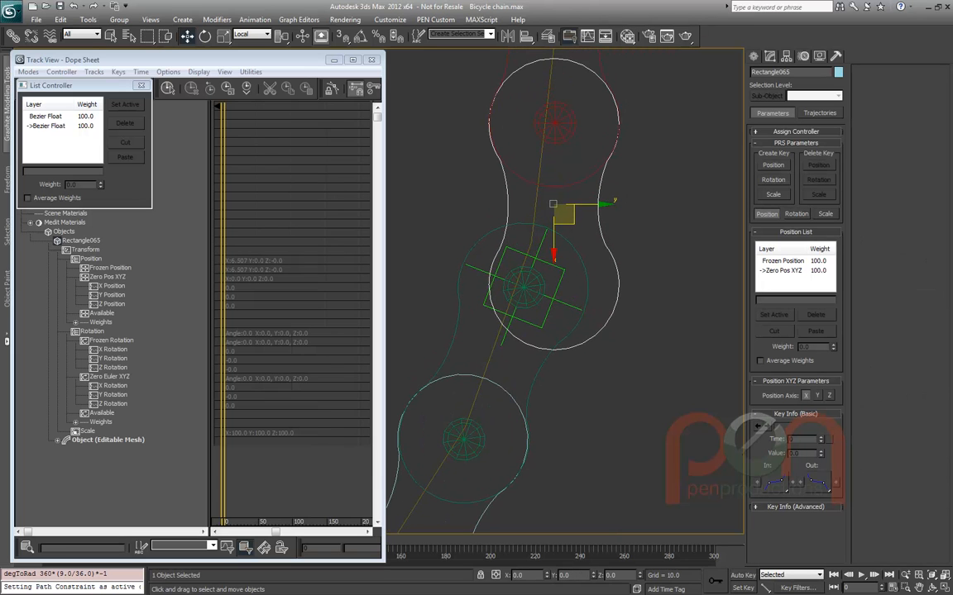
pyautogui.rightClick(590, 243)
pyautogui.moveTo(616, 331)
pyautogui.moveTo(548, 364)
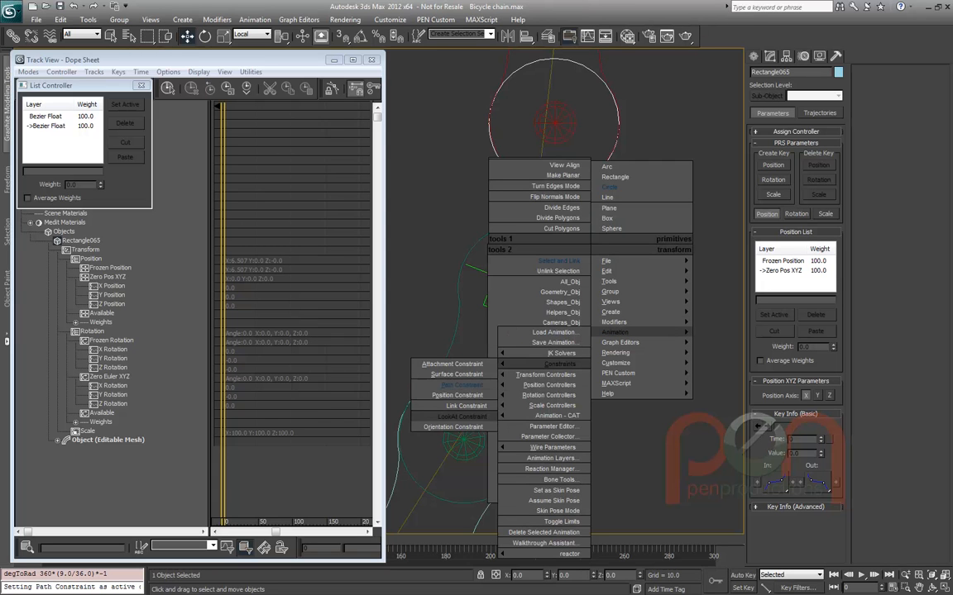
pyautogui.click(455, 416)
pyautogui.click(565, 267)
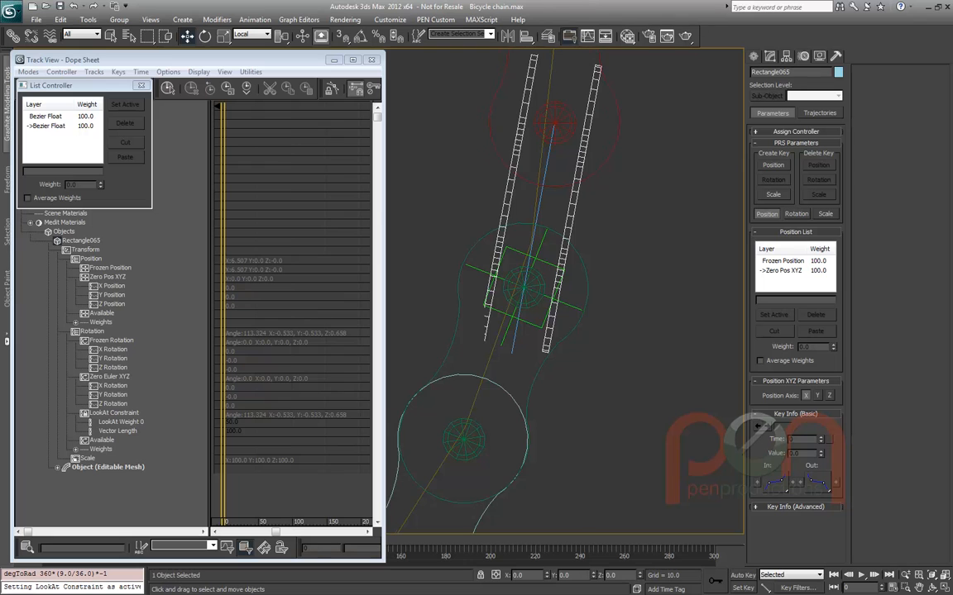
pyautogui.moveTo(565, 266); pyautogui.dragTo(552, 278, button='middle')
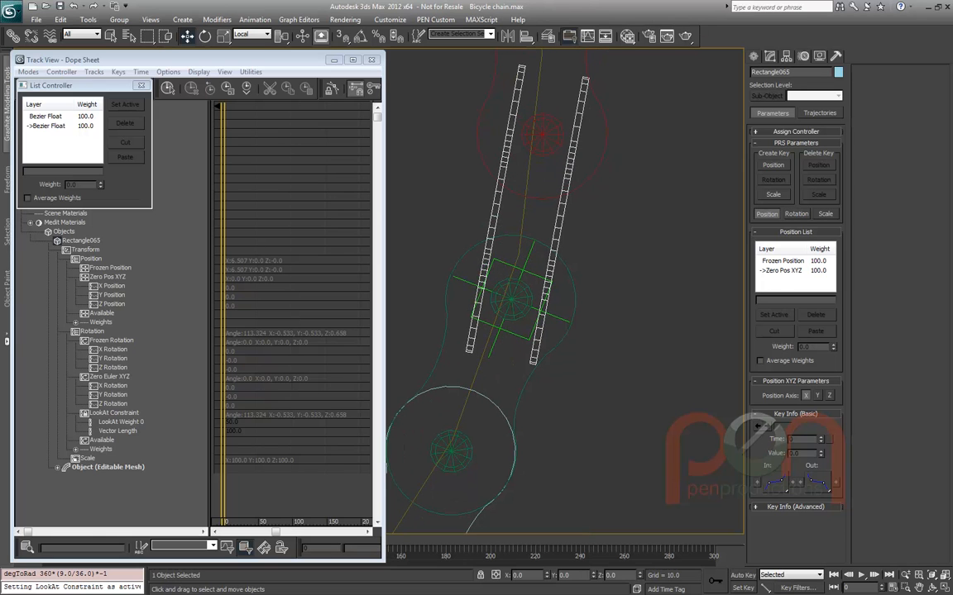
# Show the light-blue link's rotation parameters and set the LookAt Constraint's source axis to Y
pyautogui.click(796, 214)
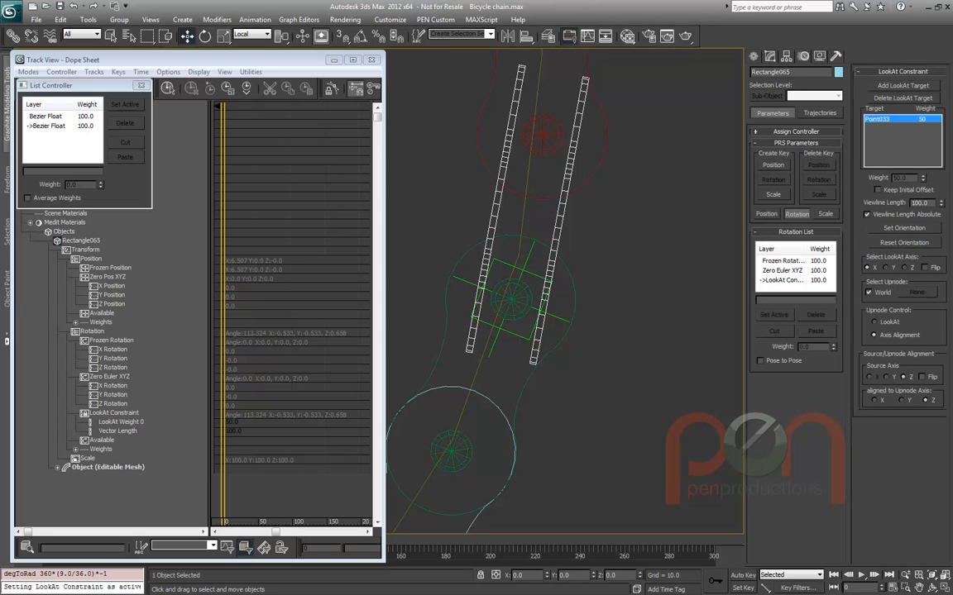
pyautogui.click(886, 377)
pyautogui.scroll(-2, 623, 248)
pyautogui.moveTo(629, 255); pyautogui.dragTo(630, 320, button='middle')
pyautogui.scroll(1, 614, 296)
pyautogui.scroll(2, 597, 314)
pyautogui.scroll(-2, 661, 327)
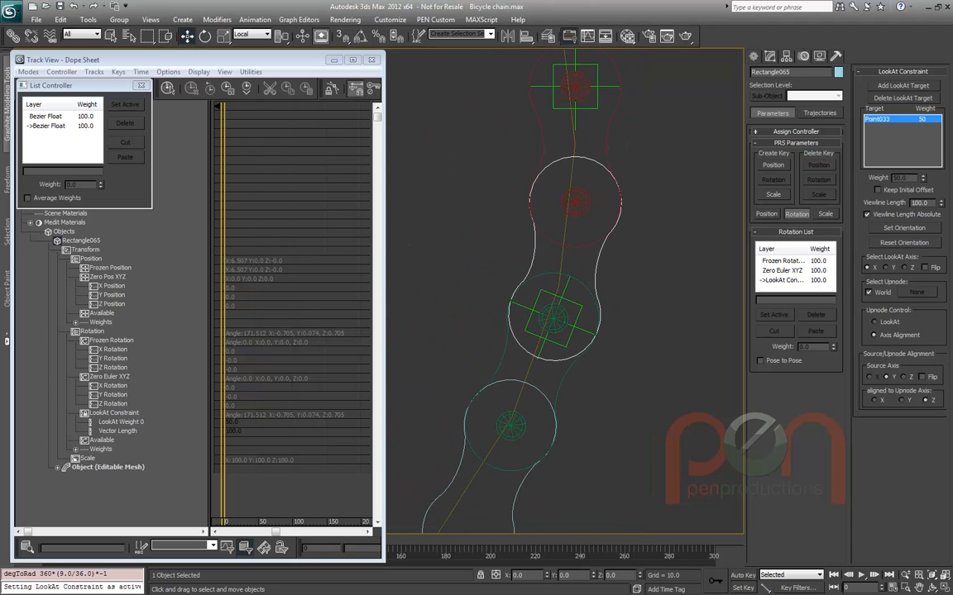
# Try the LookAt upnode control on the light-blue link, check the red and green links' rotation axes, and return to Axis Alignment
pyautogui.click(609, 142)
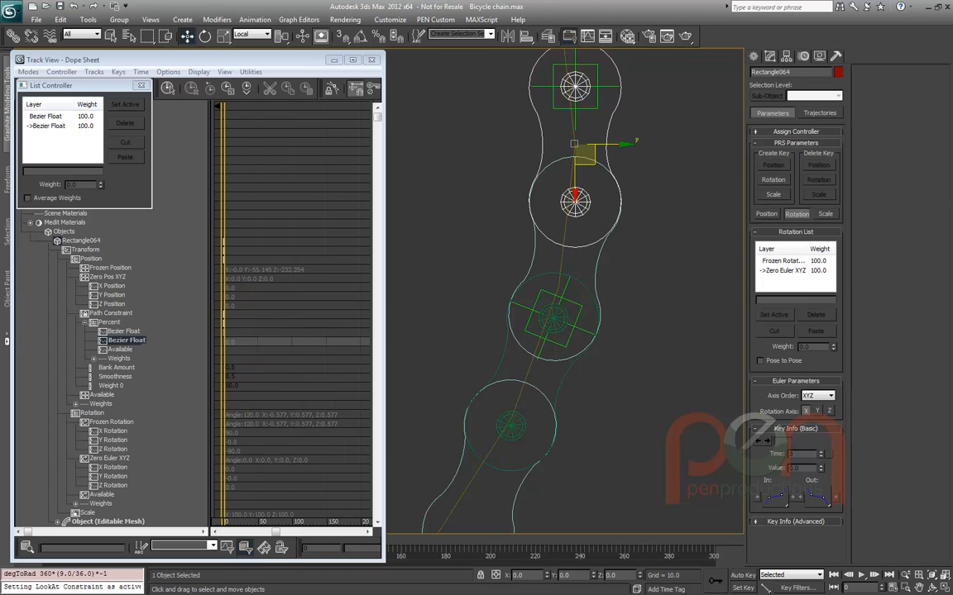
pyautogui.press('e')
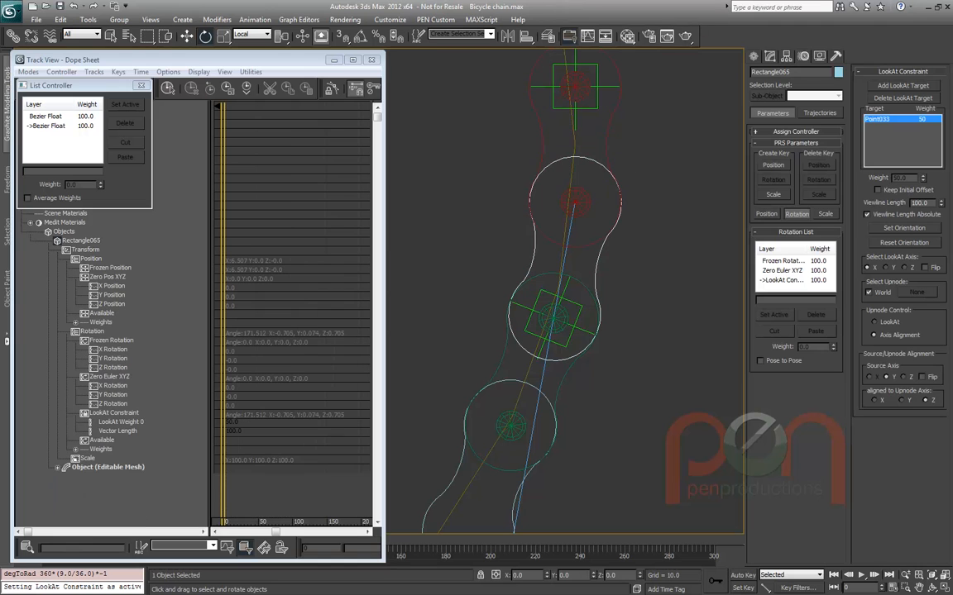
pyautogui.click(875, 322)
pyautogui.click(608, 143)
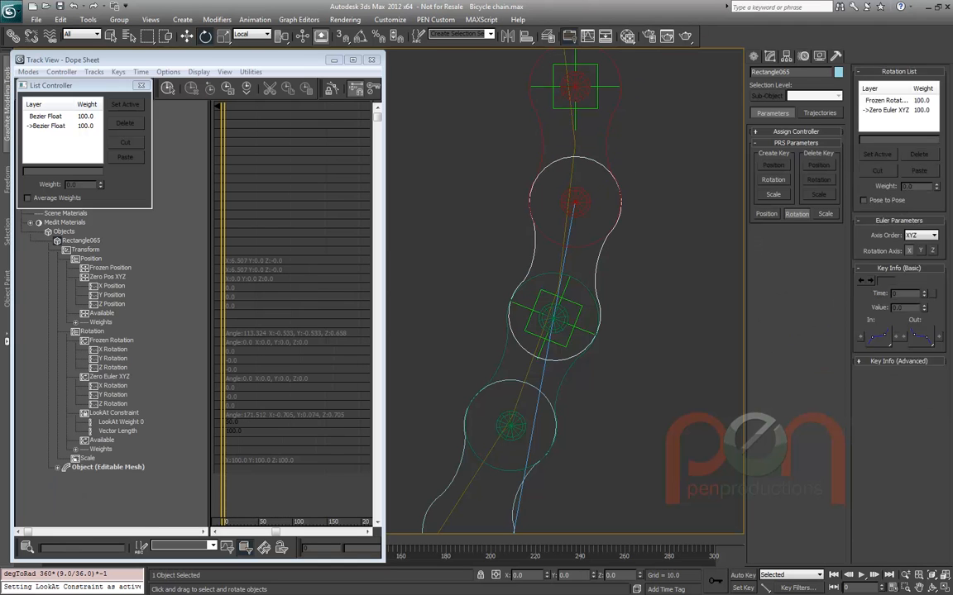
pyautogui.moveTo(608, 144)
pyautogui.mouseDown()
pyautogui.moveTo(579, 144)
pyautogui.moveTo(607, 144)
pyautogui.mouseUp()
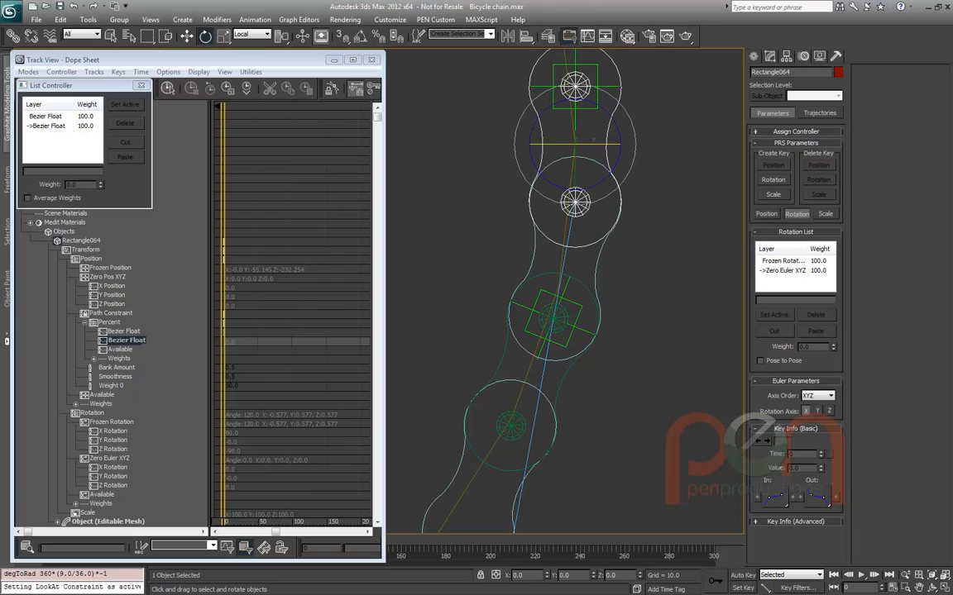
pyautogui.click(637, 314)
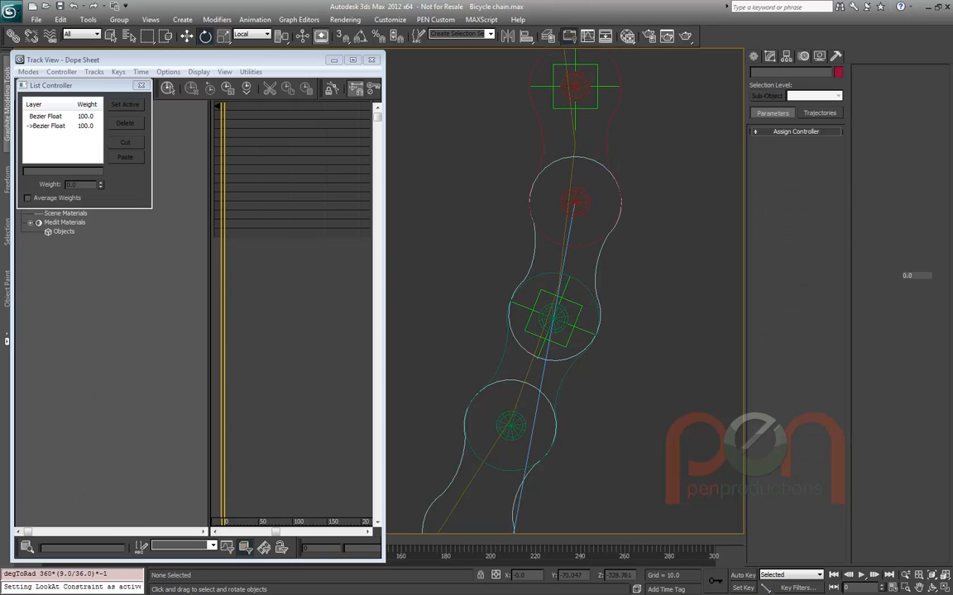
pyautogui.click(563, 385)
pyautogui.moveTo(563, 384)
pyautogui.mouseDown()
pyautogui.moveTo(513, 365)
pyautogui.moveTo(562, 384)
pyautogui.mouseUp()
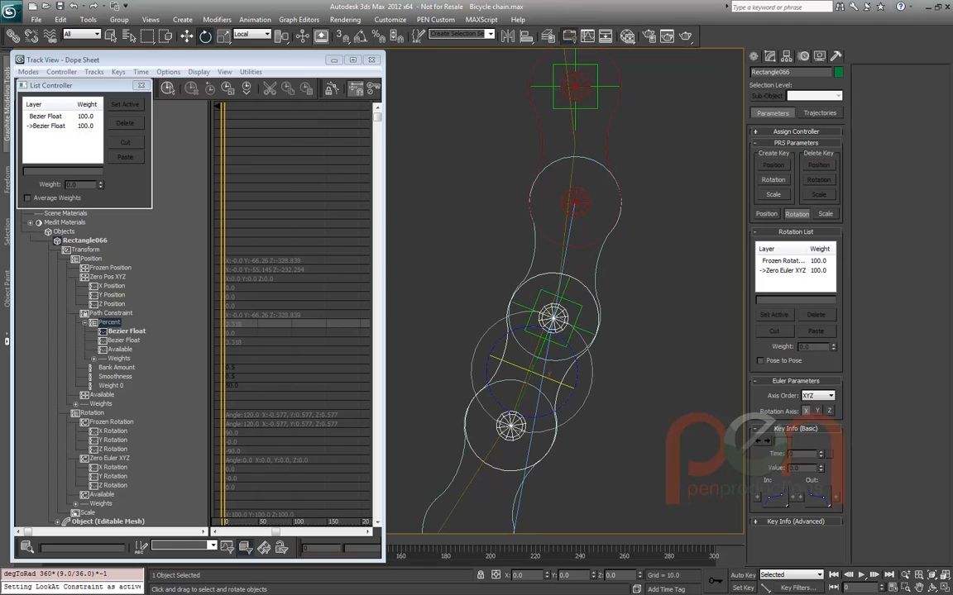
pyautogui.click(536, 237)
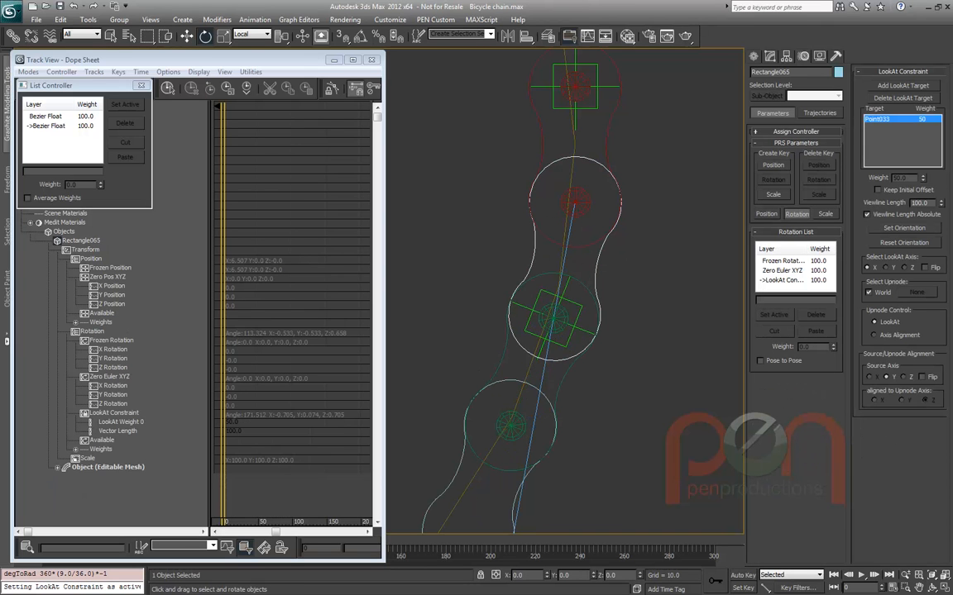
pyautogui.click(873, 335)
# Replace the World upnode with the red link, Rectangle064, and set the light-blue link's source axis to Z
pyautogui.click(868, 292)
pyautogui.click(917, 292)
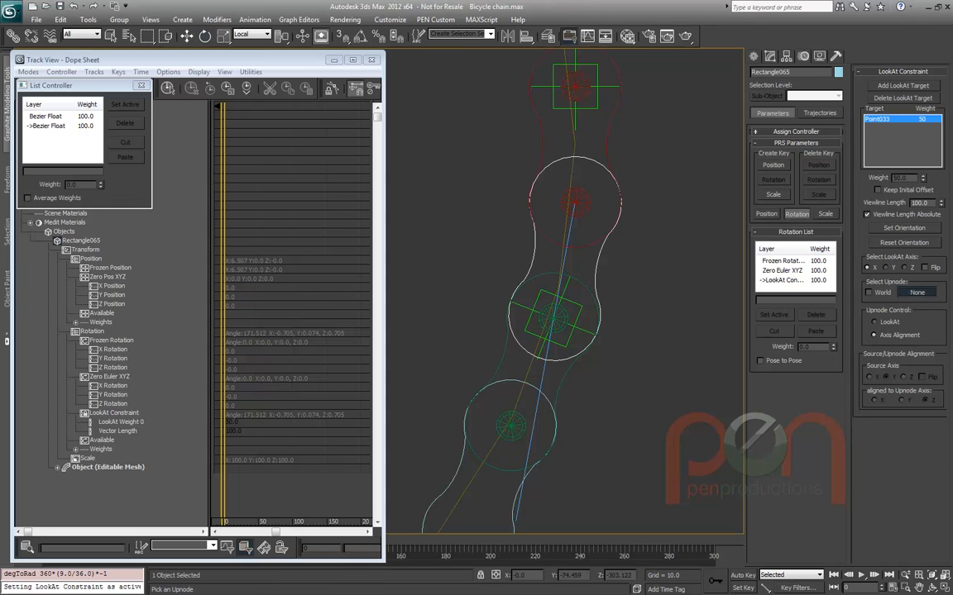
pyautogui.click(564, 384)
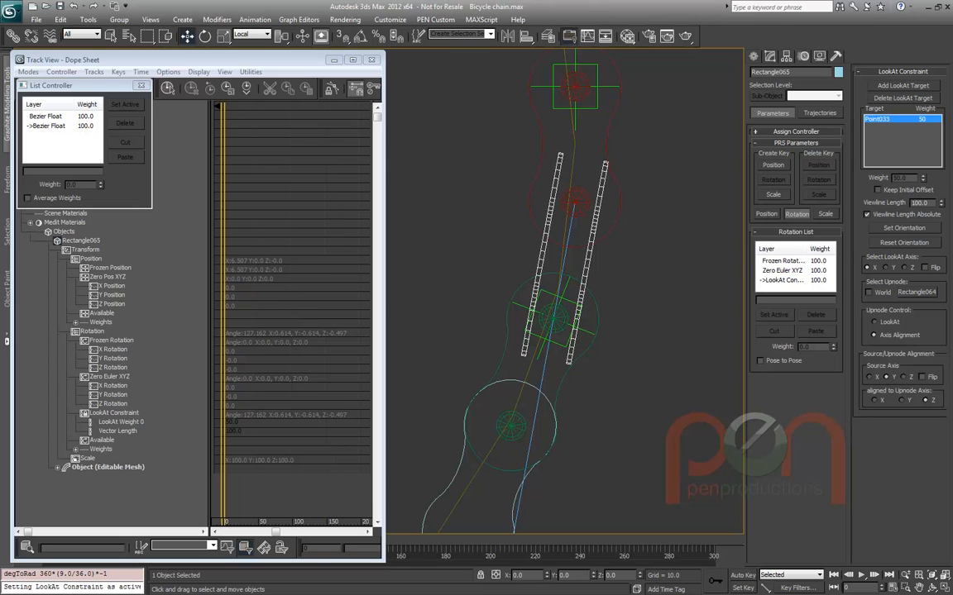
pyautogui.click(874, 322)
# Test-rotate the red link to check how the light-blue link responds, cancelling each rotation
pyautogui.click(632, 136)
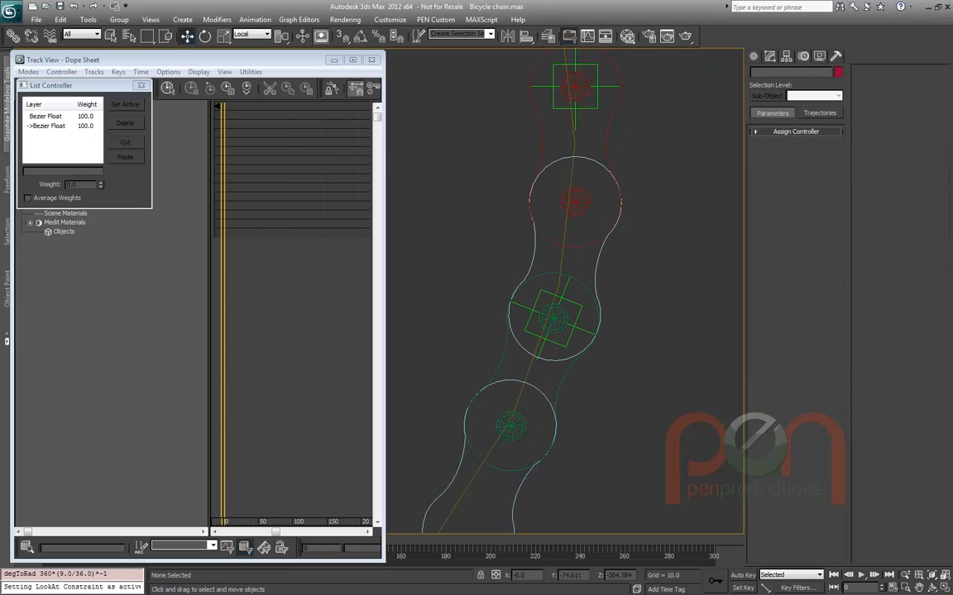
pyautogui.click(607, 145)
pyautogui.press('e')
pyautogui.moveTo(614, 144); pyautogui.dragTo(583, 142)
pyautogui.rightClick(583, 142)
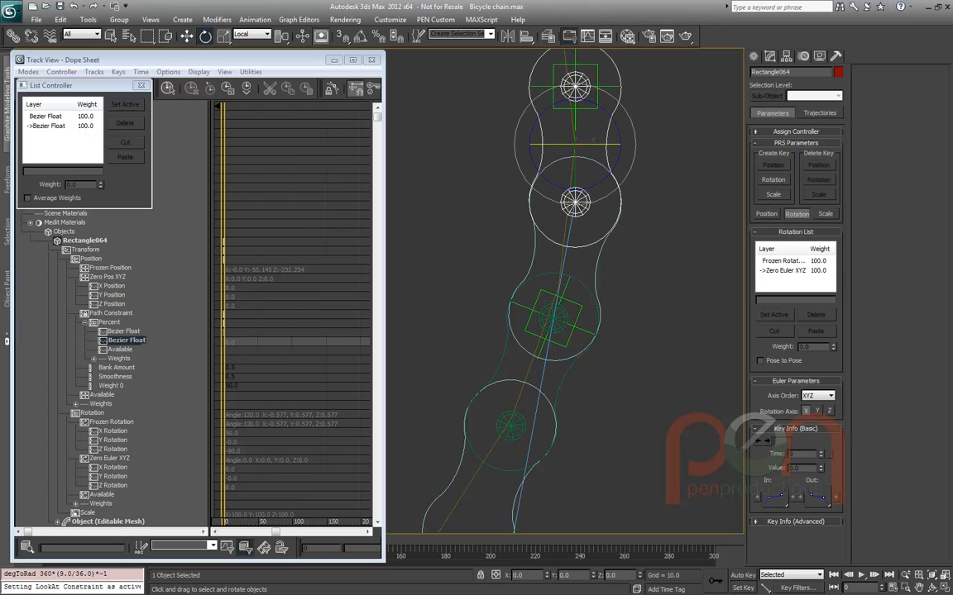
pyautogui.click(605, 243)
pyautogui.hotkey('ctrl', 'z')
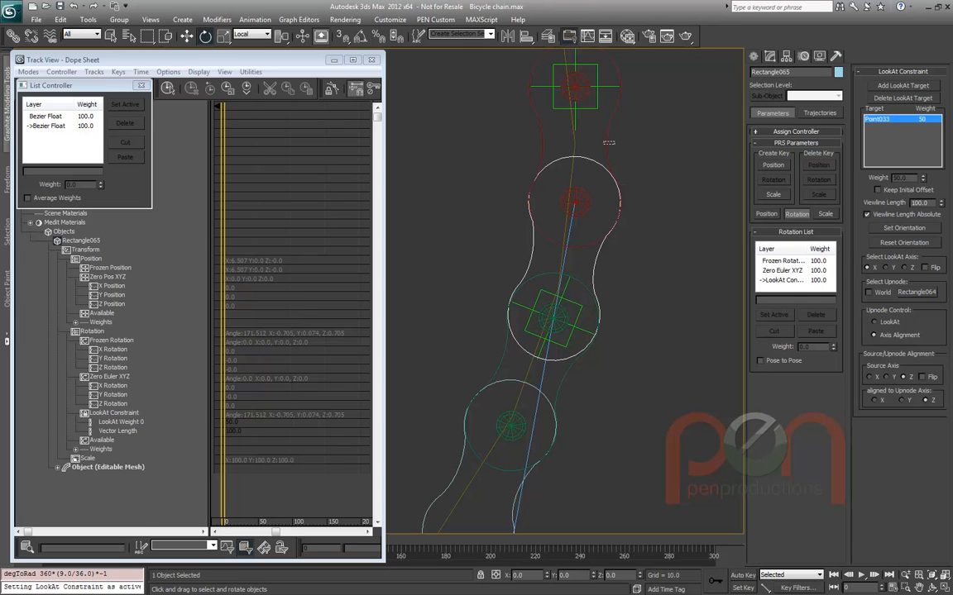
pyautogui.click(594, 139)
pyautogui.moveTo(595, 144)
pyautogui.mouseDown()
pyautogui.moveTo(552, 144)
pyautogui.moveTo(591, 144)
pyautogui.moveTo(553, 144)
pyautogui.moveTo(574, 144)
pyautogui.mouseUp()
pyautogui.rightClick(574, 144)
# Slide the green link slightly along its path toward the red link, to about 3.255 percent along the path
pyautogui.moveTo(557, 324); pyautogui.dragTo(595, 240, button='middle')
pyautogui.scroll(-2, 604, 263)
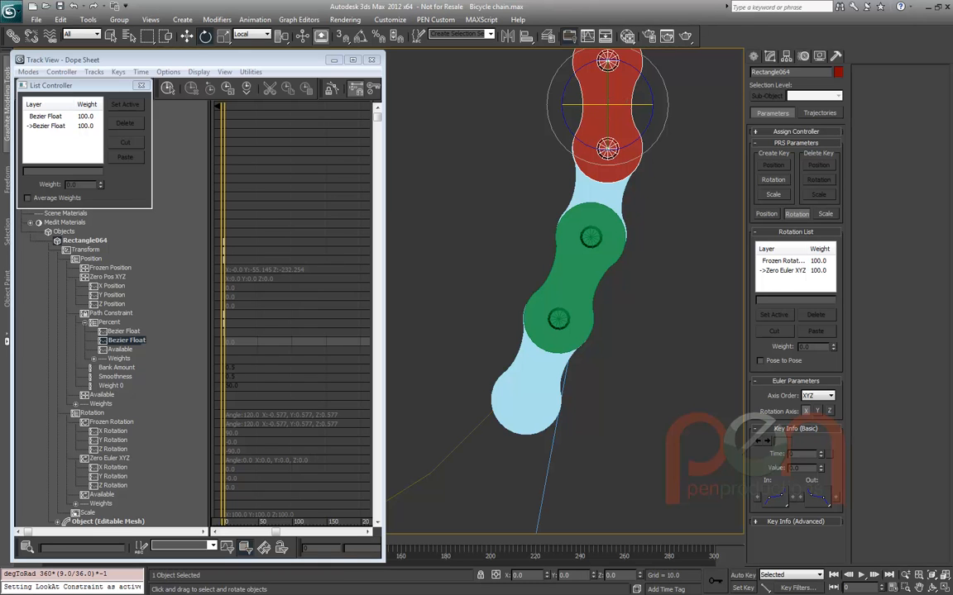
pyautogui.moveTo(595, 241); pyautogui.dragTo(610, 225, button='middle')
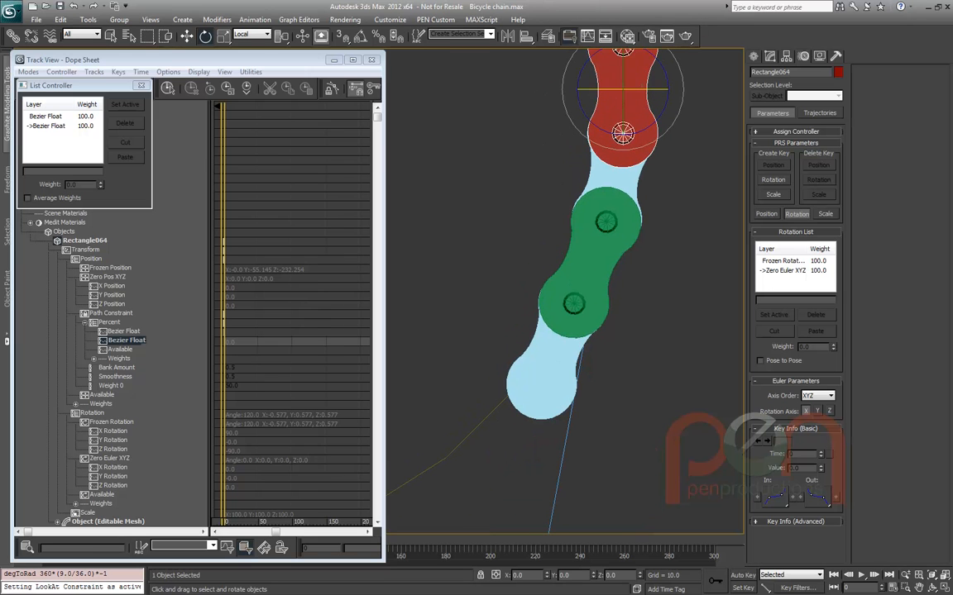
pyautogui.click(589, 263)
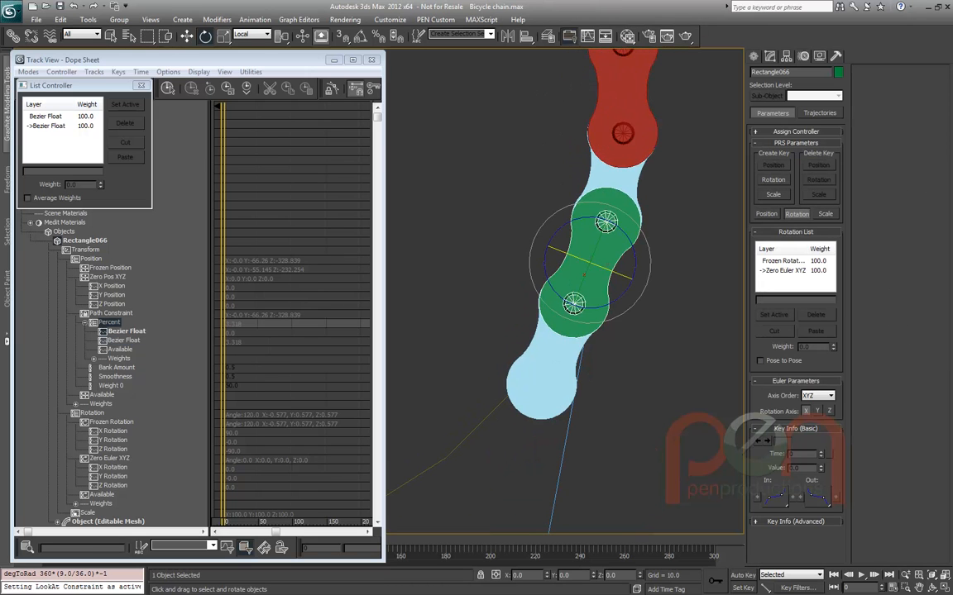
pyautogui.press('F3')
pyautogui.scroll(2, 639, 236)
pyautogui.moveTo(628, 252); pyautogui.dragTo(609, 290, button='middle')
pyautogui.rightClick(608, 293)
pyautogui.click(627, 310)
pyautogui.moveTo(527, 348)
pyautogui.mouseDown()
pyautogui.moveTo(554, 285)
pyautogui.moveTo(530, 343)
pyautogui.mouseUp()
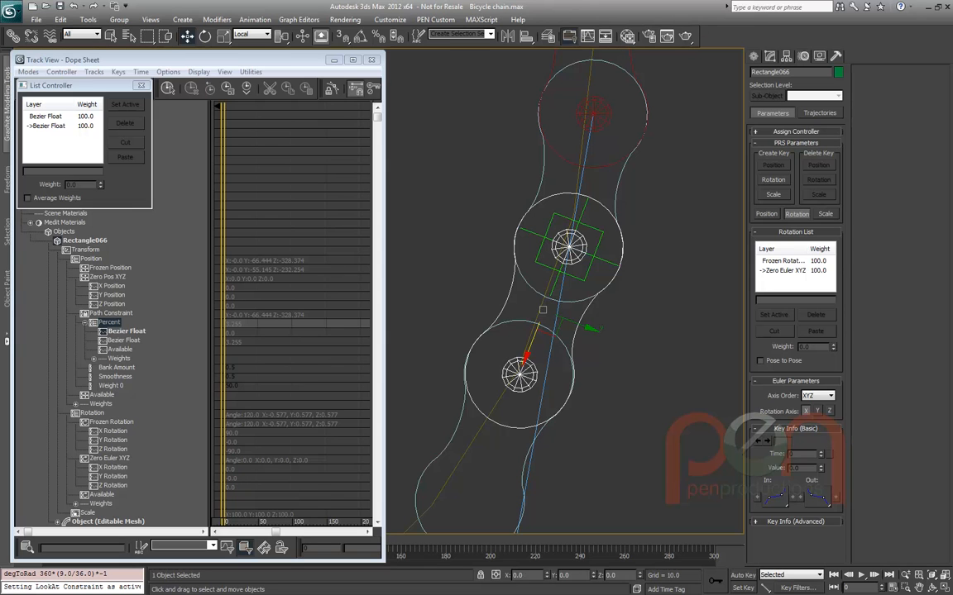
# Switch the light-blue link's LookAt upnode back to World and change the source axis to lay the link flat again
pyautogui.click(544, 181)
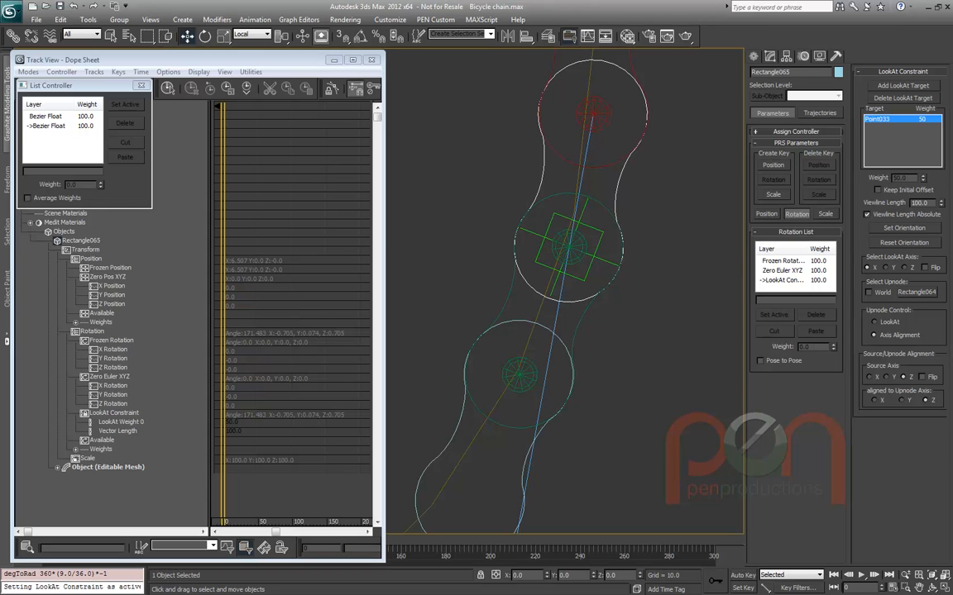
pyautogui.click(916, 292)
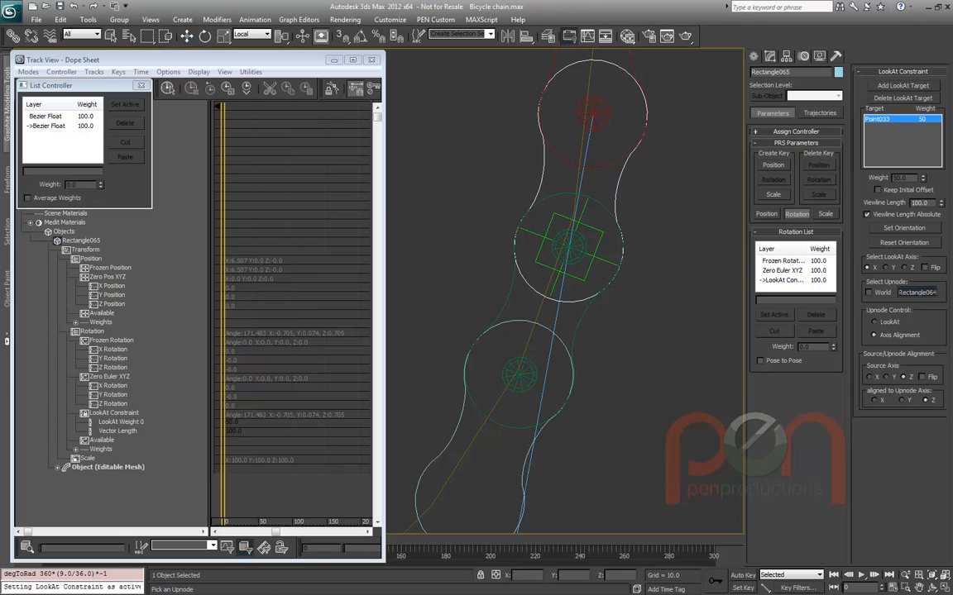
pyautogui.click(868, 292)
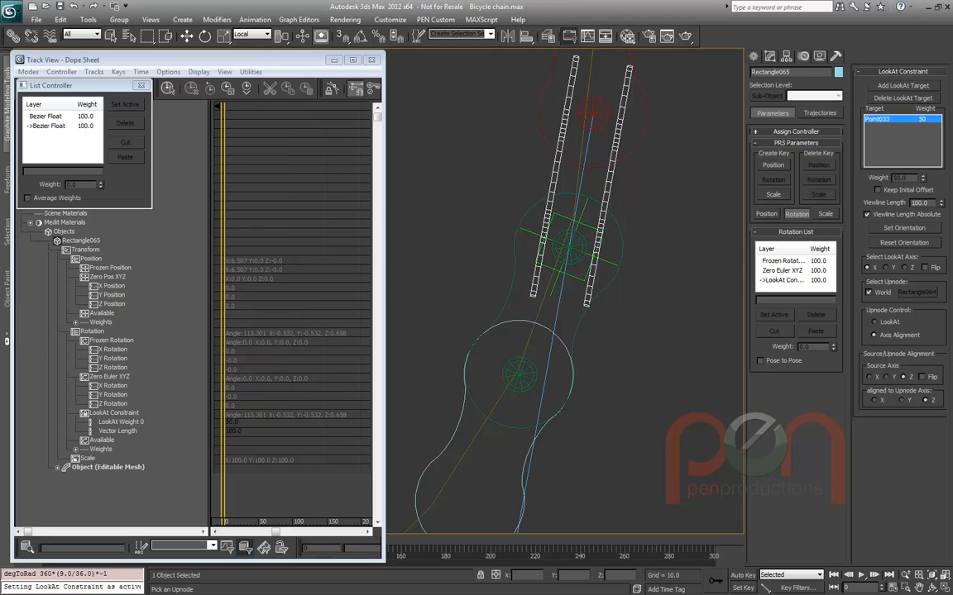
pyautogui.click(869, 376)
# Check the rotation axes of the red, green and light-blue links by selecting each with the Rotate tool
pyautogui.moveTo(569, 246); pyautogui.dragTo(560, 337, button='middle')
pyautogui.press('w')
pyautogui.moveTo(644, 121); pyautogui.dragTo(609, 139)
pyautogui.press('e')
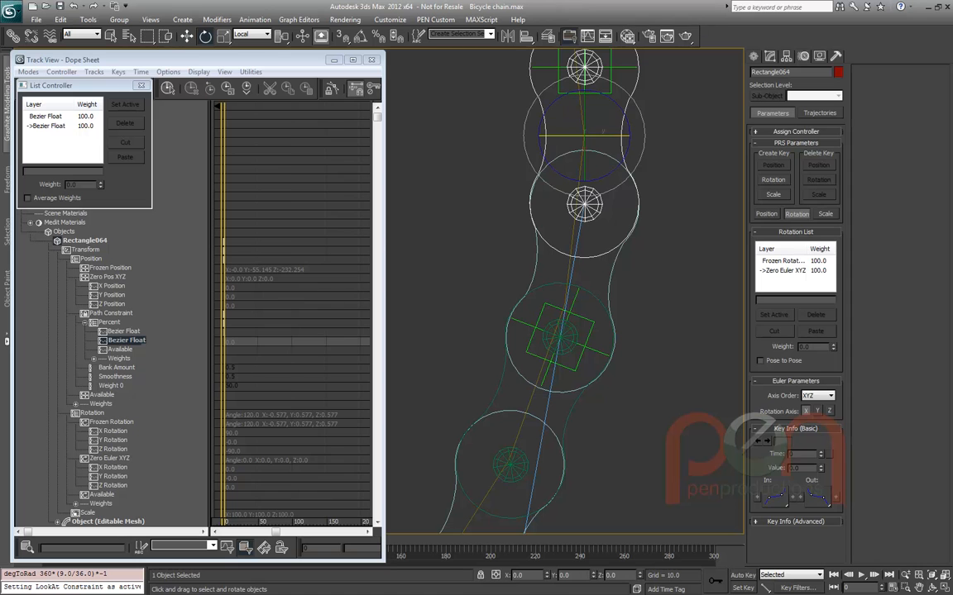
pyautogui.click(610, 267)
pyautogui.click(552, 401)
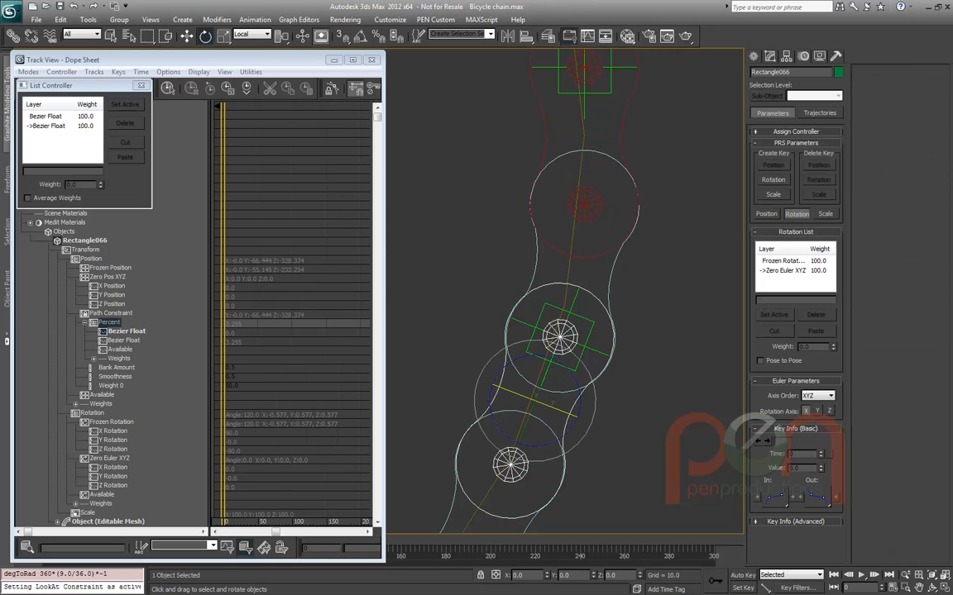
pyautogui.moveTo(553, 400)
pyautogui.mouseDown()
pyautogui.moveTo(570, 347)
pyautogui.moveTo(552, 401)
pyautogui.mouseUp()
pyautogui.moveTo(628, 283); pyautogui.dragTo(589, 287)
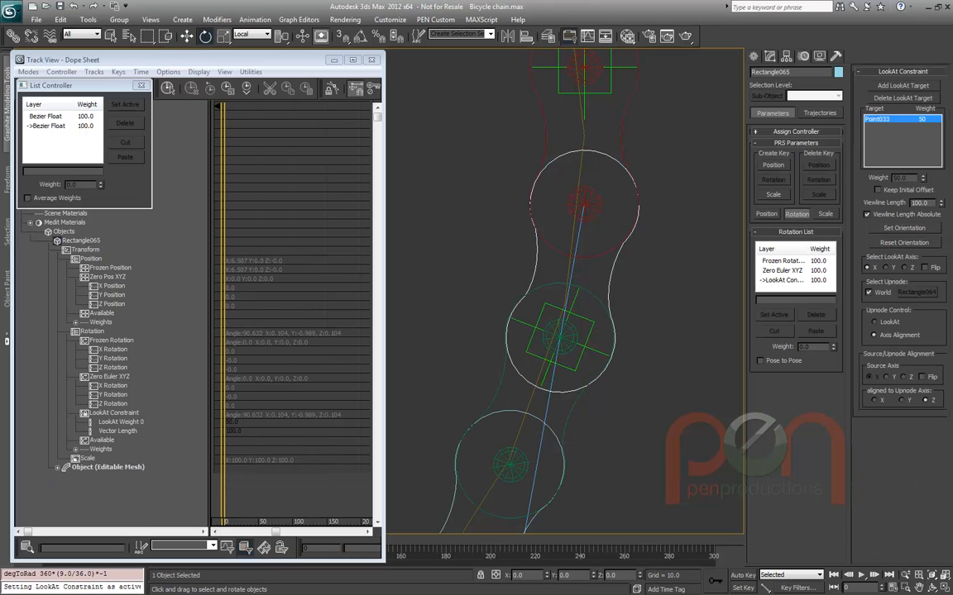
pyautogui.moveTo(641, 132); pyautogui.dragTo(597, 135)
# Test-rotate the green link and the red link, cancelling each rotation
pyautogui.click(515, 373)
pyautogui.moveTo(514, 394)
pyautogui.mouseDown()
pyautogui.moveTo(496, 387)
pyautogui.moveTo(515, 394)
pyautogui.mouseUp()
pyautogui.rightClick(514, 393)
pyautogui.moveTo(639, 273); pyautogui.dragTo(610, 282)
pyautogui.click(584, 116)
pyautogui.moveTo(603, 132)
pyautogui.mouseDown()
pyautogui.moveTo(562, 132)
pyautogui.moveTo(603, 133)
pyautogui.mouseUp()
pyautogui.rightClick(603, 133)
pyautogui.moveTo(556, 406)
pyautogui.mouseDown()
pyautogui.moveTo(591, 414)
pyautogui.moveTo(573, 412)
pyautogui.mouseUp()
pyautogui.rightClick(572, 413)
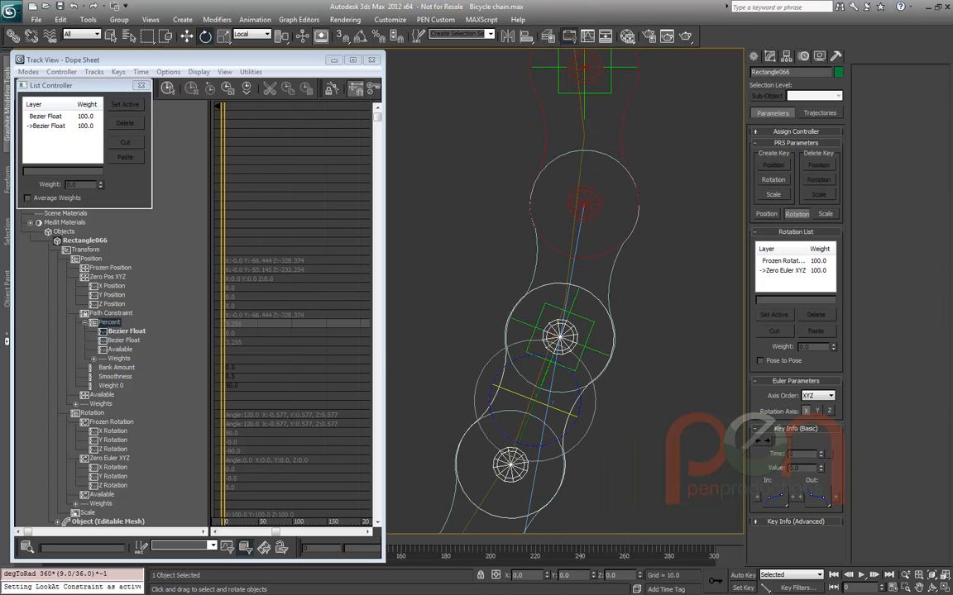
# Turn off the World upnode for the light-blue link's LookAt Constraint so that the red link, Rectangle064, is its upnode
pyautogui.click(610, 258)
pyautogui.click(869, 292)
pyautogui.click(916, 292)
pyautogui.press('w')
pyautogui.moveTo(682, 273); pyautogui.dragTo(652, 320, button='middle')
pyautogui.scroll(-2, 652, 320)
pyautogui.scroll(1, 565, 291)
pyautogui.moveTo(565, 291); pyautogui.dragTo(617, 216, button='middle')
pyautogui.scroll(-2, 593, 375)
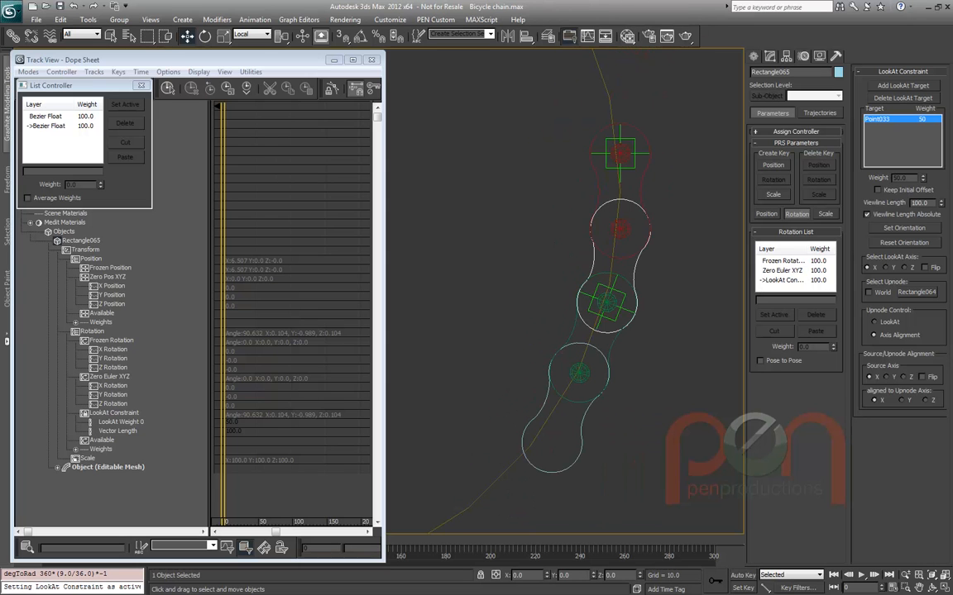
# Clone the green link with its children farther along the path, to about 6.428 percent, beyond the free end of the chain
pyautogui.click(641, 191)
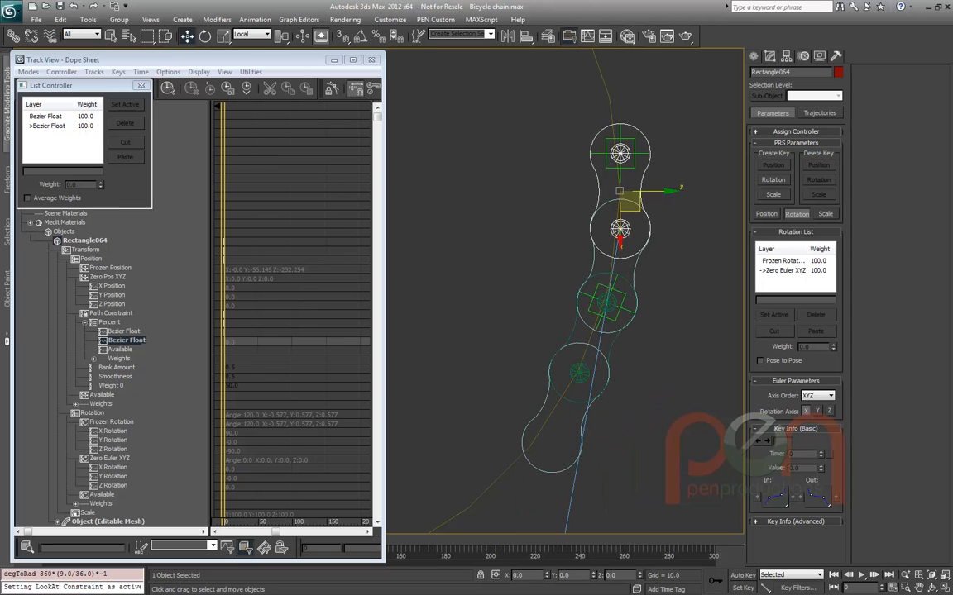
pyautogui.doubleClick(632, 284)
pyautogui.moveTo(634, 282); pyautogui.dragTo(653, 125, button='middle')
pyautogui.scroll(2, 639, 174)
pyautogui.moveTo(601, 220)
pyautogui.keyDown('shift'); pyautogui.mouseDown()
pyautogui.moveTo(605, 208)
pyautogui.moveTo(483, 401)
pyautogui.moveTo(489, 395)
pyautogui.mouseUp(); pyautogui.keyUp('shift')
pyautogui.press('Return')
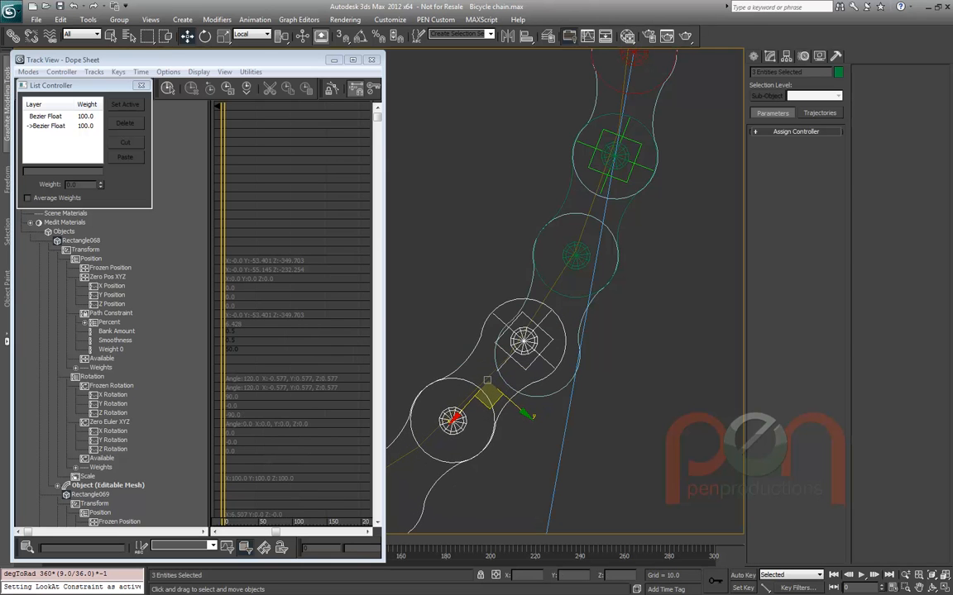
# Add a LookAt Constraint to the light-blue link Rectangle067, aimed at the cloned green link's point helper, Point034
pyautogui.hotkey('ctrl', 'd')
pyautogui.click(578, 344)
pyautogui.moveTo(592, 345); pyautogui.dragTo(658, 337, button='middle')
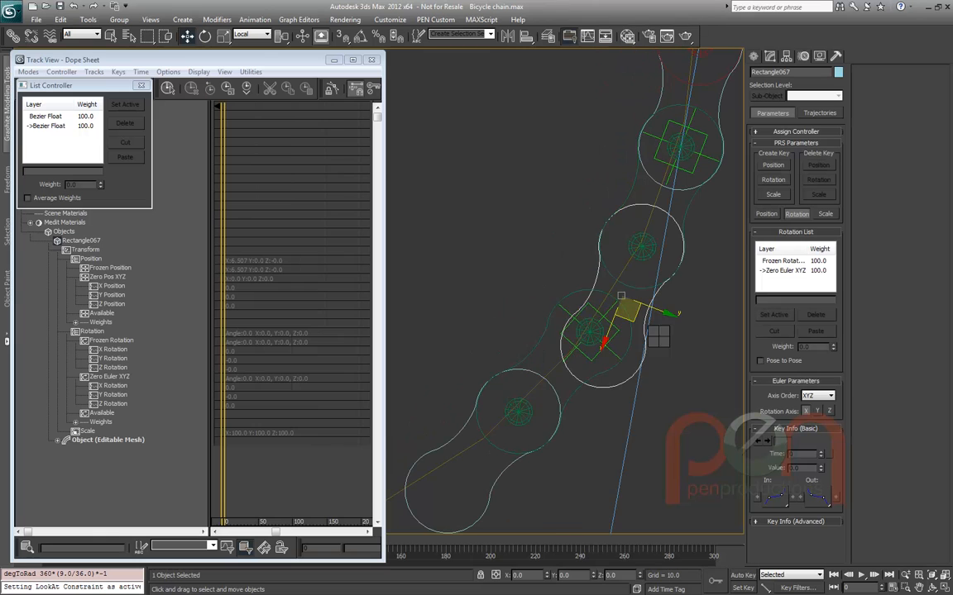
pyautogui.rightClick(658, 337)
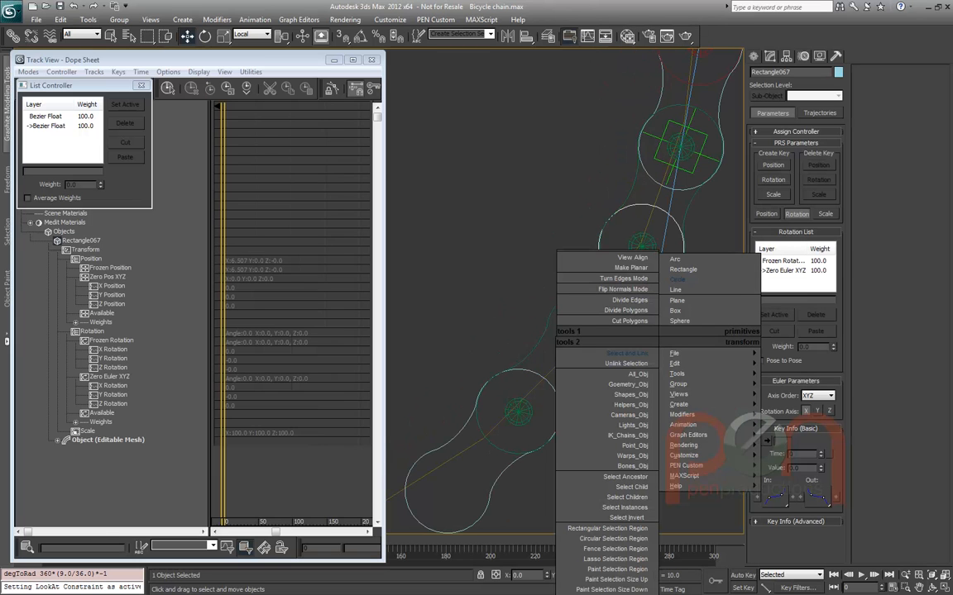
pyautogui.moveTo(683, 424)
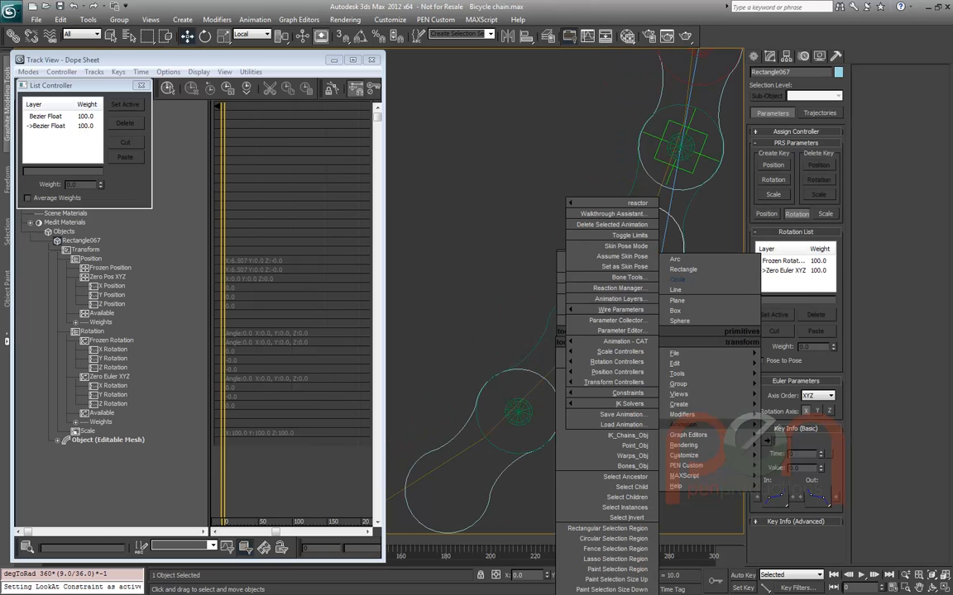
pyautogui.moveTo(613, 382)
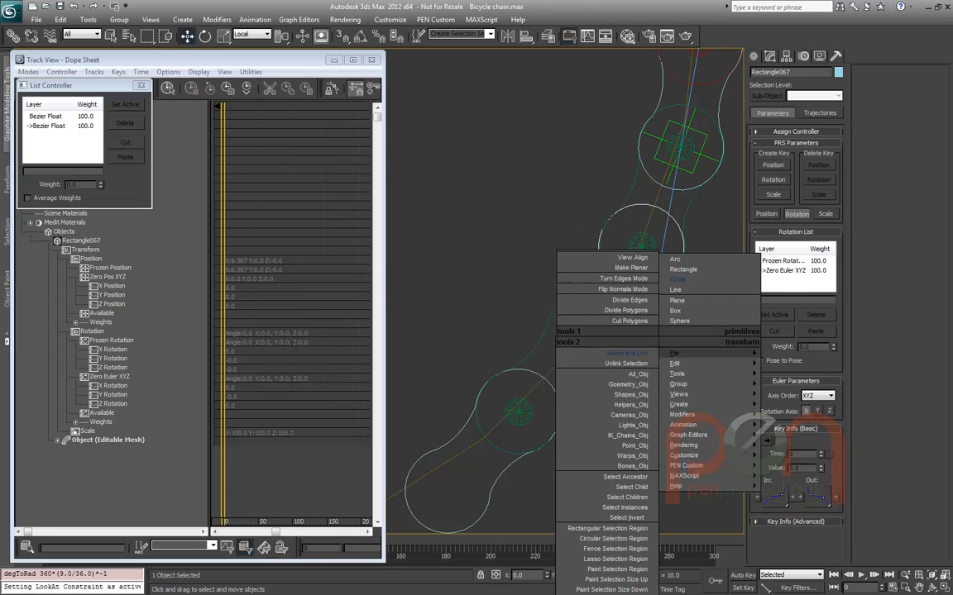
pyautogui.click(626, 353)
pyautogui.moveTo(640, 246)
pyautogui.mouseDown()
pyautogui.moveTo(603, 369)
pyautogui.moveTo(612, 349)
pyautogui.mouseUp()
pyautogui.click(606, 347)
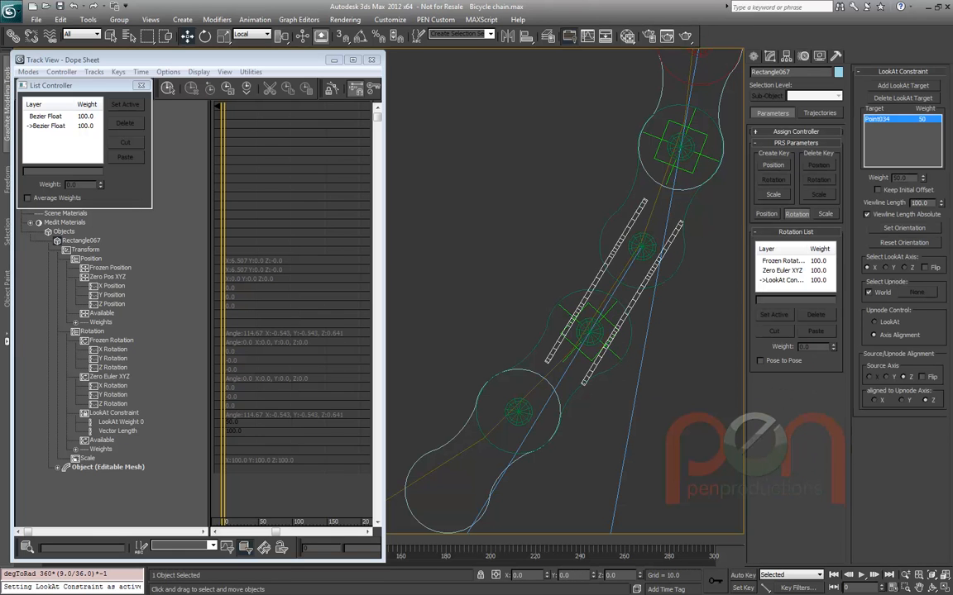
# Replace the World upnode of Rectangle067's LookAt Constraint with the green link Rectangle066
pyautogui.click(917, 292)
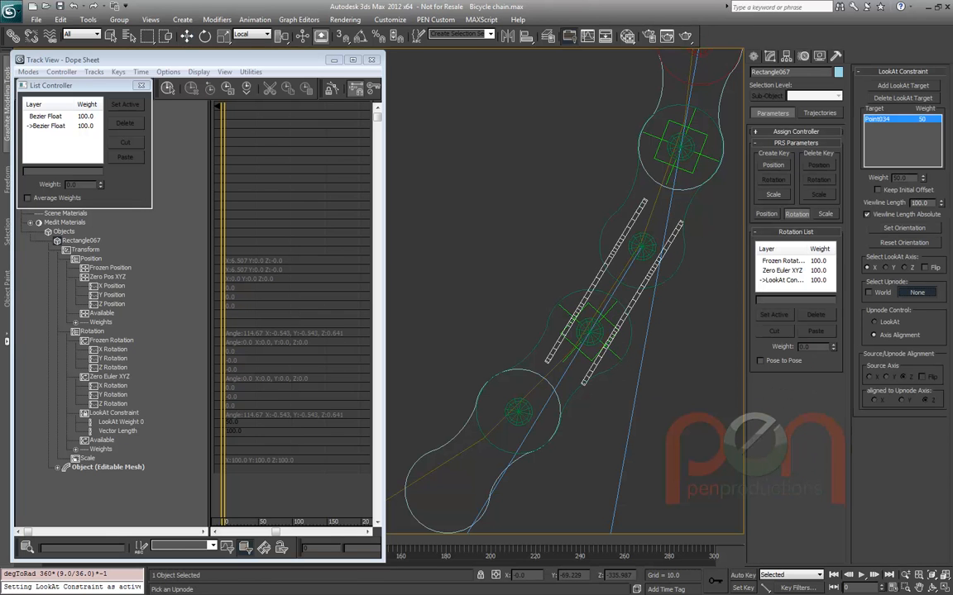
pyautogui.click(627, 357)
pyautogui.moveTo(646, 377); pyautogui.dragTo(640, 343, button='middle')
pyautogui.scroll(-2, 640, 343)
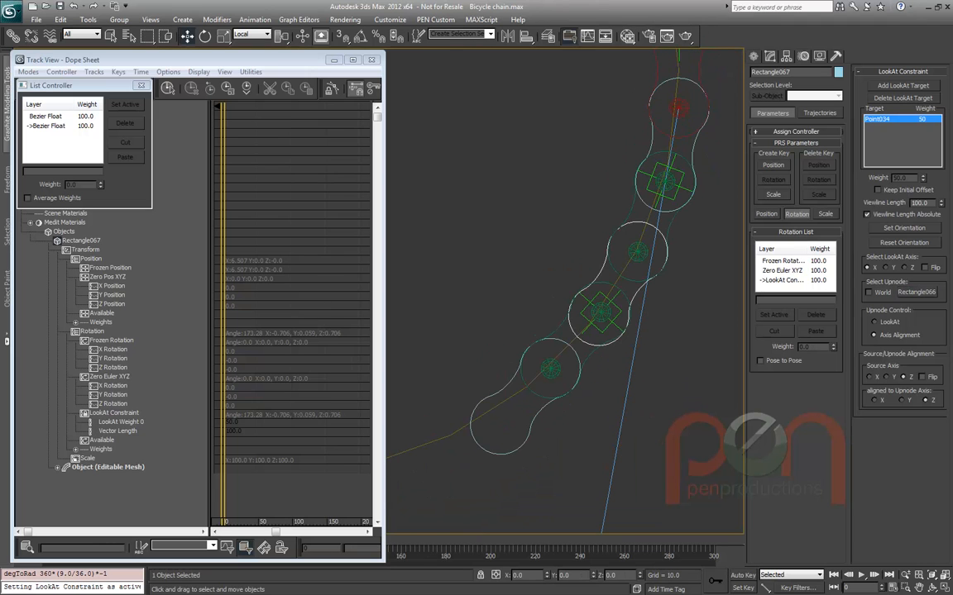
# Clone the last green link with its children farther along the path as an instance with copied controllers
pyautogui.doubleClick(579, 355)
pyautogui.moveTo(575, 357)
pyautogui.keyDown('shift'); pyautogui.mouseDown()
pyautogui.moveTo(435, 438)
pyautogui.moveTo(447, 437)
pyautogui.mouseUp(); pyautogui.keyUp('shift')
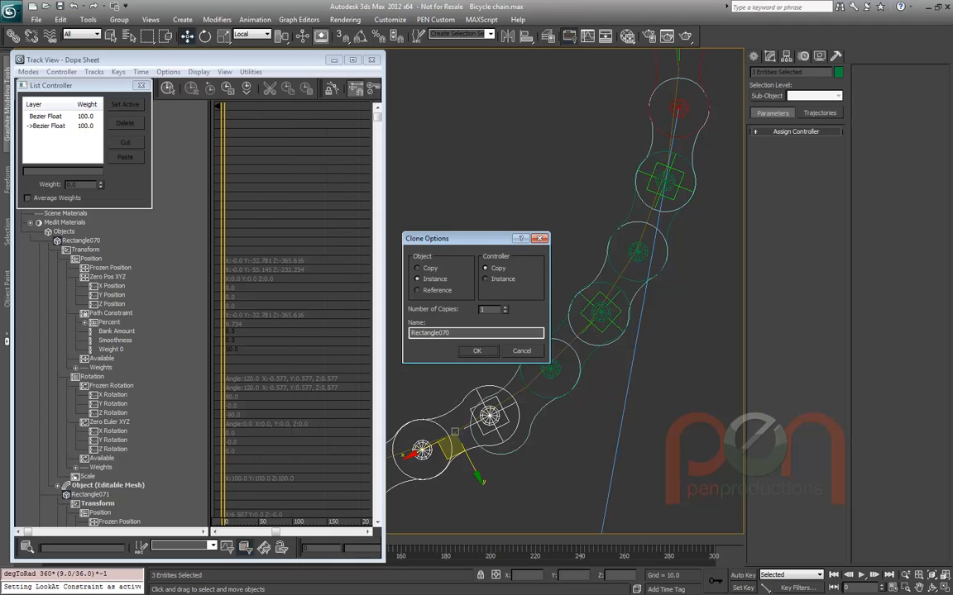
pyautogui.press('Return')
# Add a LookAt Constraint to the light-blue link Rectangle069, aimed at the newest green link's point helper, Point035
pyautogui.scroll(3, 465, 506)
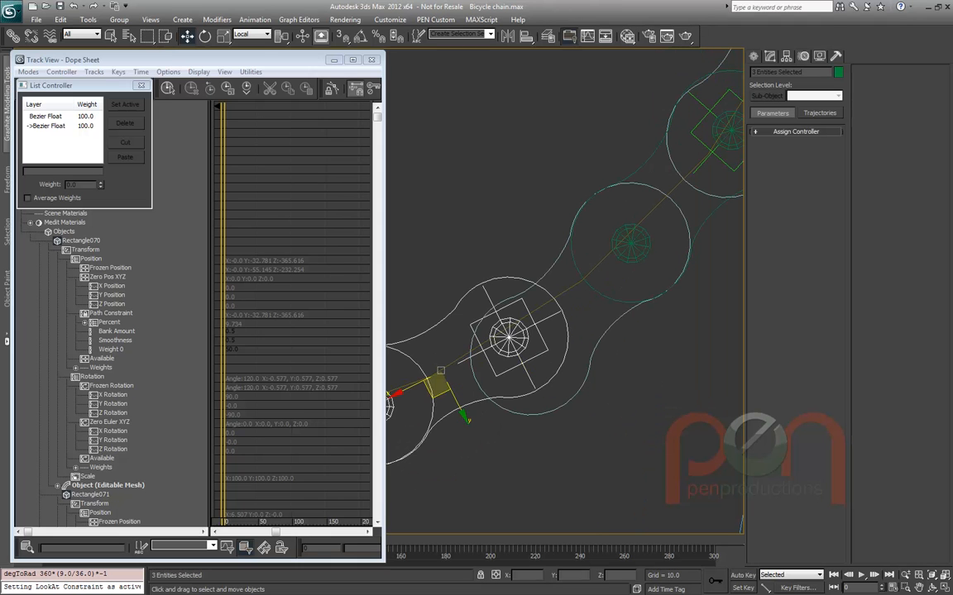
pyautogui.click(611, 329)
pyautogui.rightClick(610, 336)
pyautogui.click(629, 341)
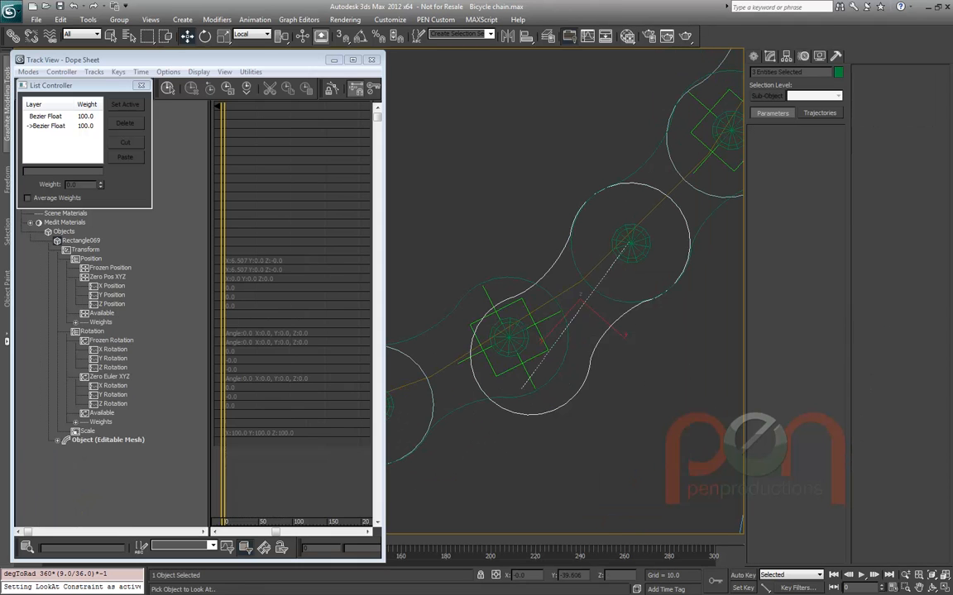
pyautogui.click(496, 330)
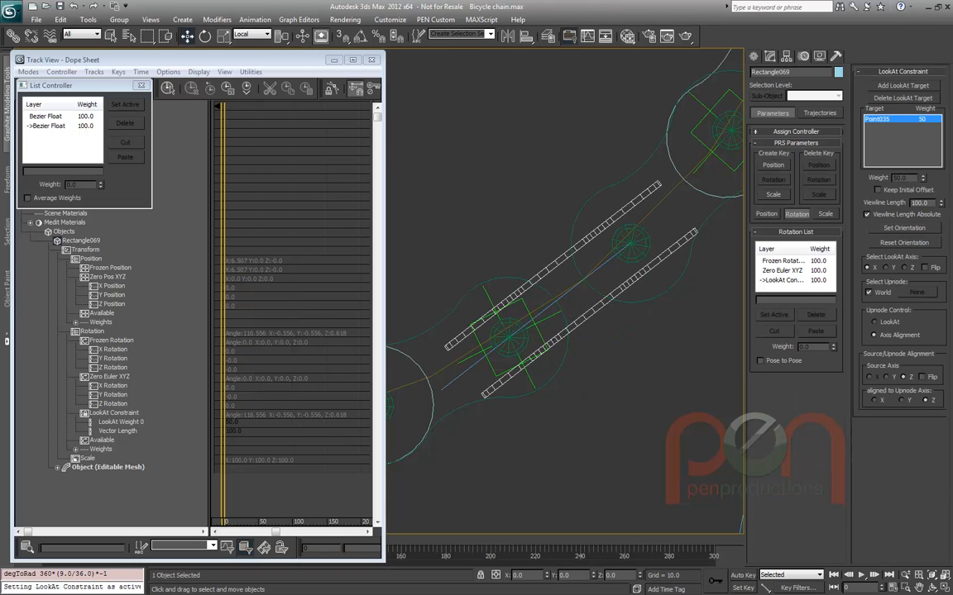
# Replace the World upnode of Rectangle069's LookAt Constraint with its parent green link
pyautogui.click(917, 292)
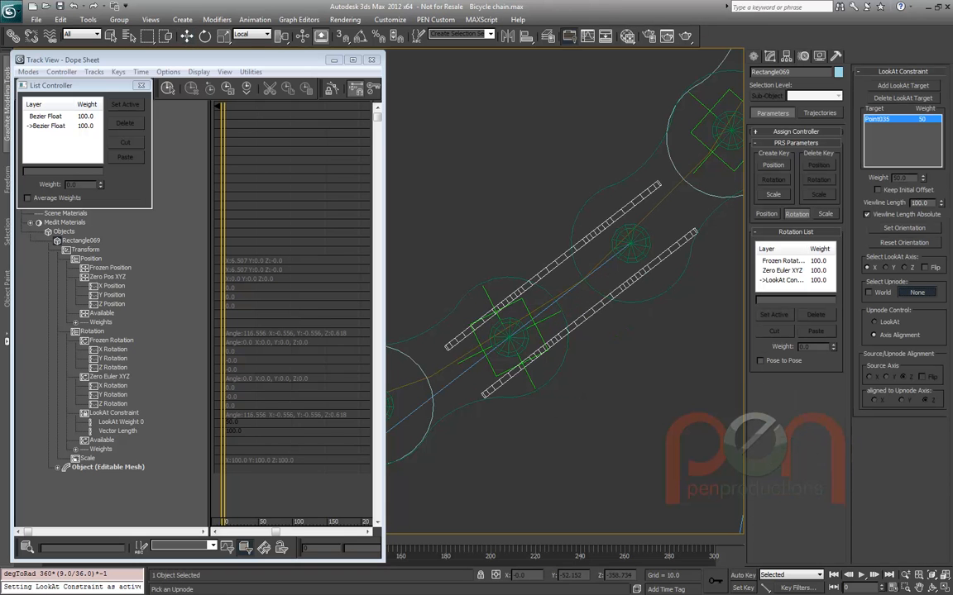
pyautogui.click(622, 301)
pyautogui.scroll(-4, 621, 347)
pyautogui.click(621, 347)
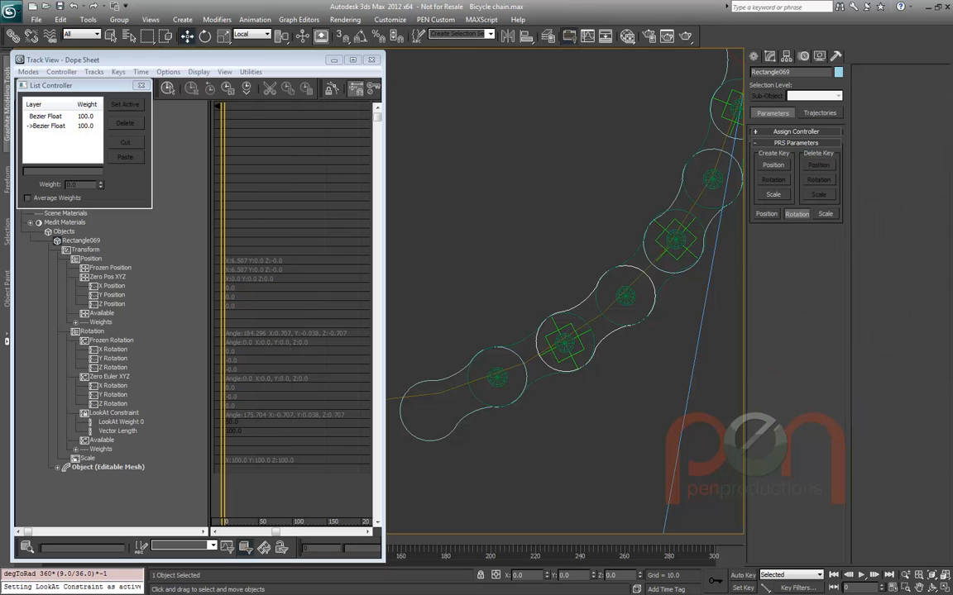
# Fine-tune the two cloned green links along the path so their joints line up, placing the middle one at about 6.522 percent
pyautogui.click(496, 377)
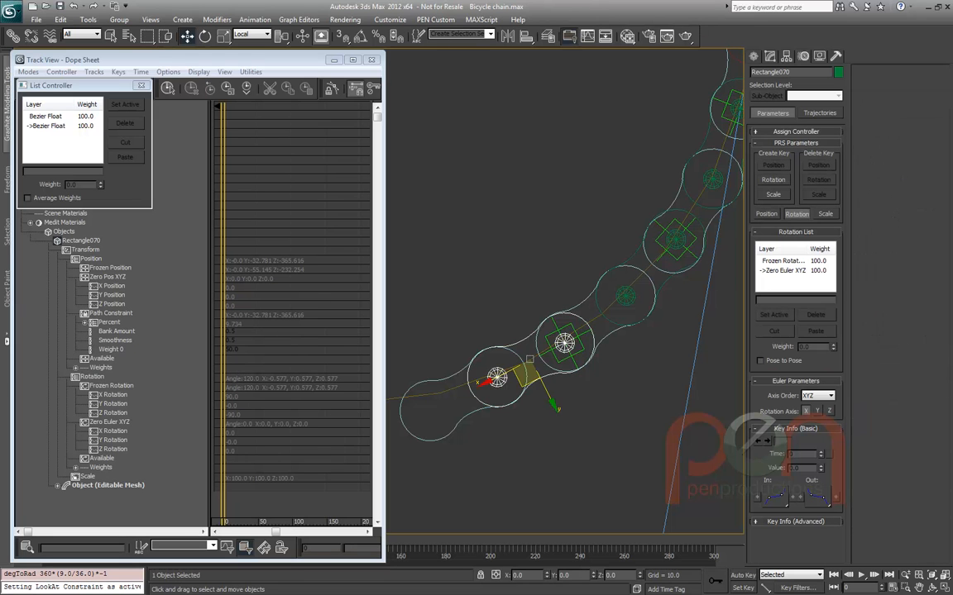
pyautogui.moveTo(664, 251)
pyautogui.mouseDown()
pyautogui.moveTo(675, 236)
pyautogui.moveTo(654, 260)
pyautogui.moveTo(661, 253)
pyautogui.mouseUp()
pyautogui.moveTo(530, 361); pyautogui.dragTo(517, 375)
pyautogui.moveTo(506, 310); pyautogui.dragTo(474, 238, button='middle')
pyautogui.scroll(-3, 579, 308)
pyautogui.moveTo(579, 308); pyautogui.dragTo(595, 431, button='middle')
pyautogui.scroll(-2, 658, 78)
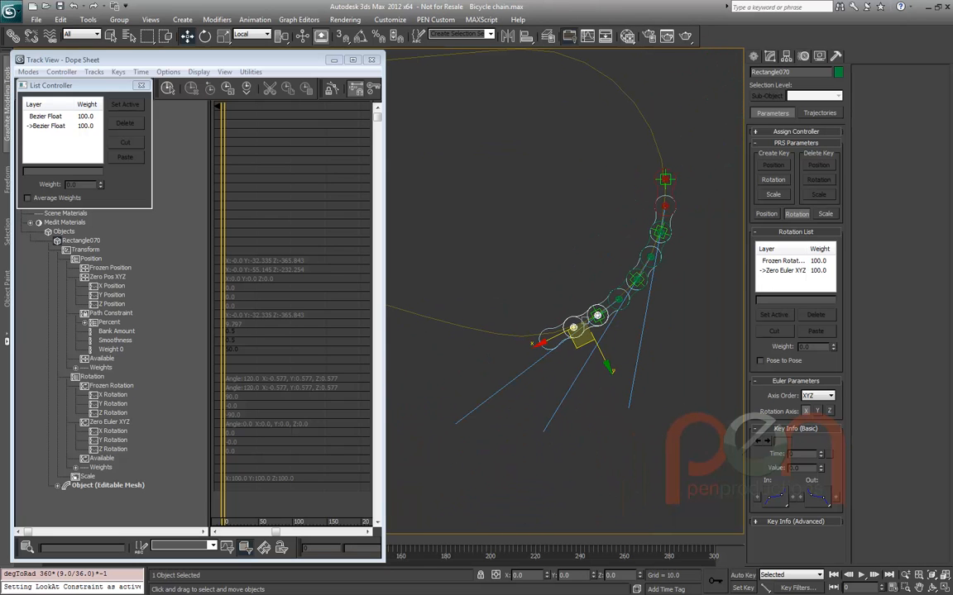
# Set the LookAt Viewline Length to 0 on the three constrained light-blue links, Rectangle065, Rectangle067 and Rectangle069
pyautogui.click(664, 216)
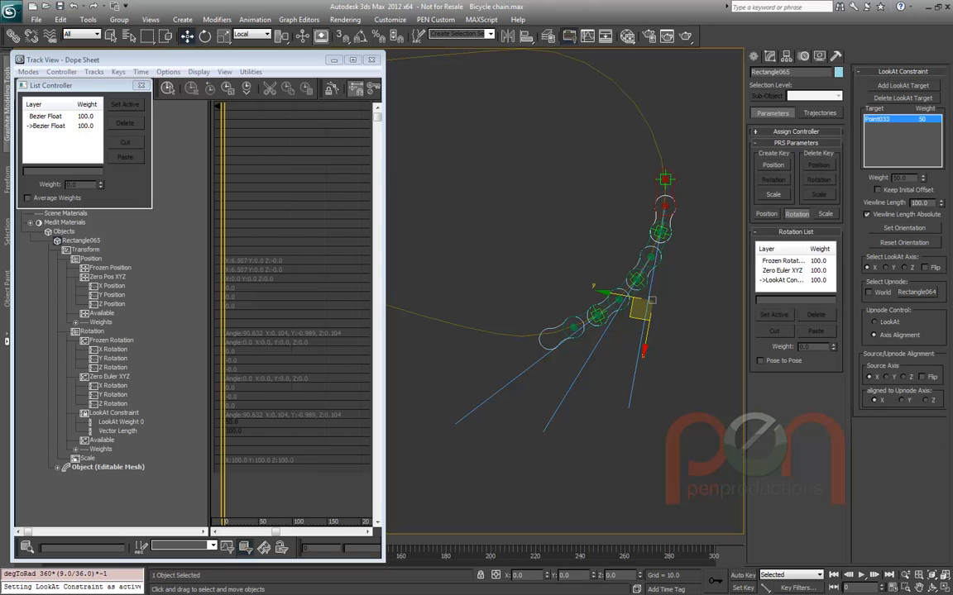
pyautogui.rightClick(940, 203)
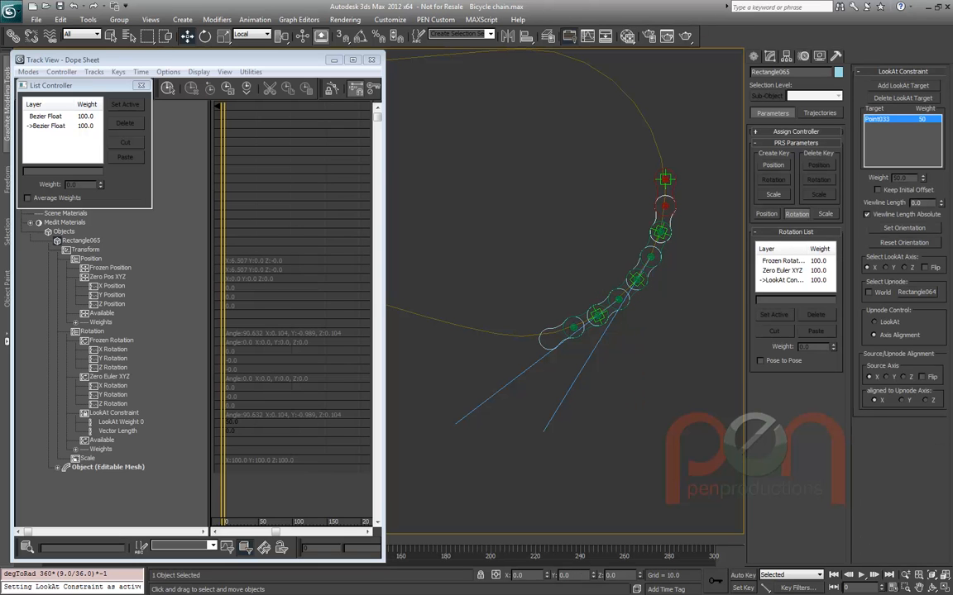
pyautogui.click(627, 289)
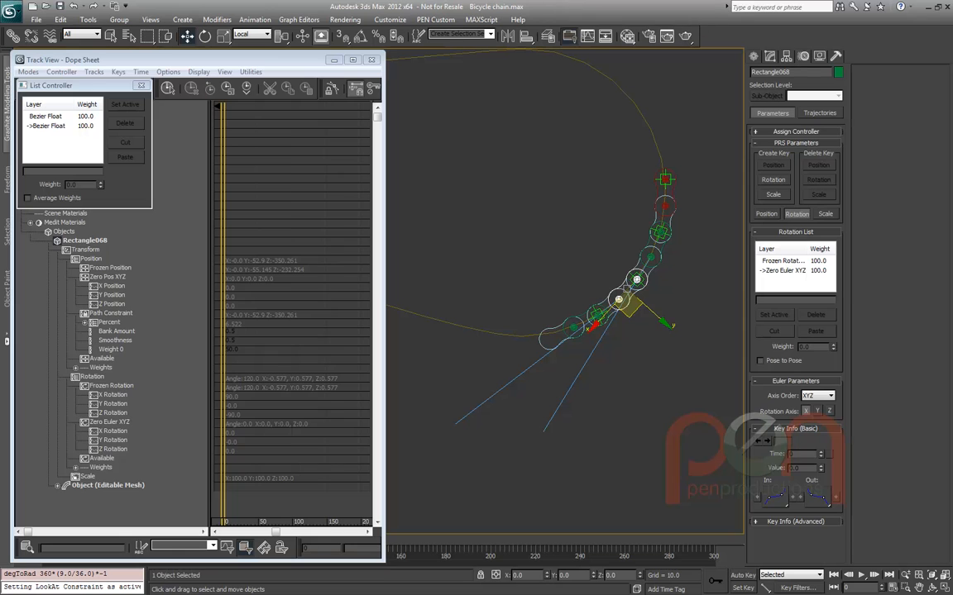
pyautogui.hotkey('ctrl', 'd')
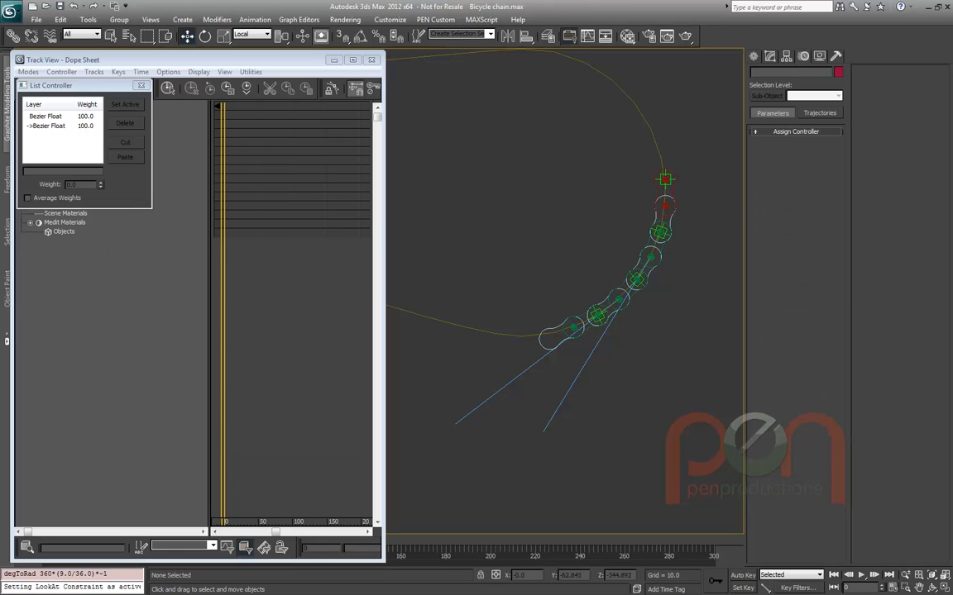
pyautogui.scroll(2, 664, 268)
pyautogui.click(644, 271)
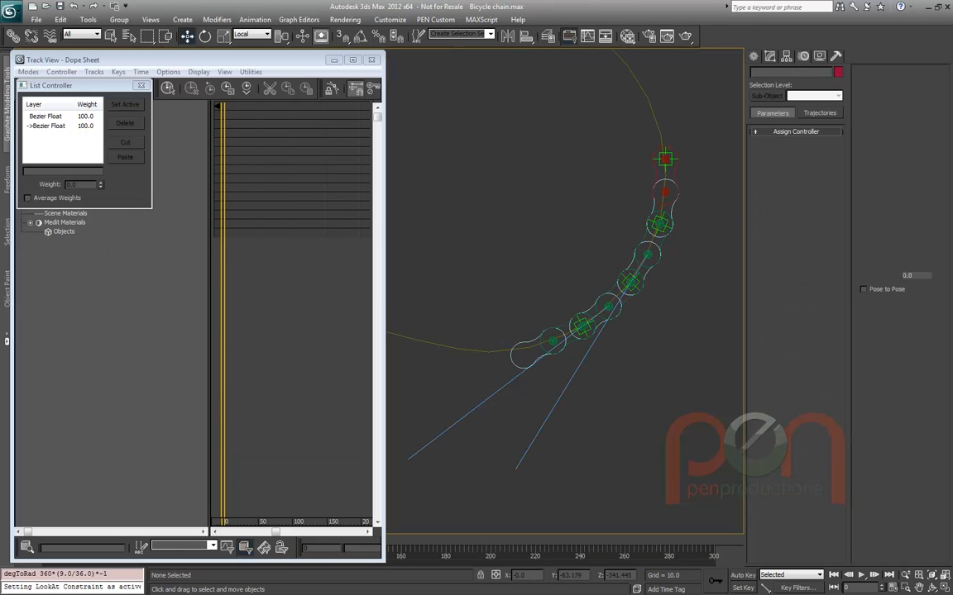
pyautogui.rightClick(941, 203)
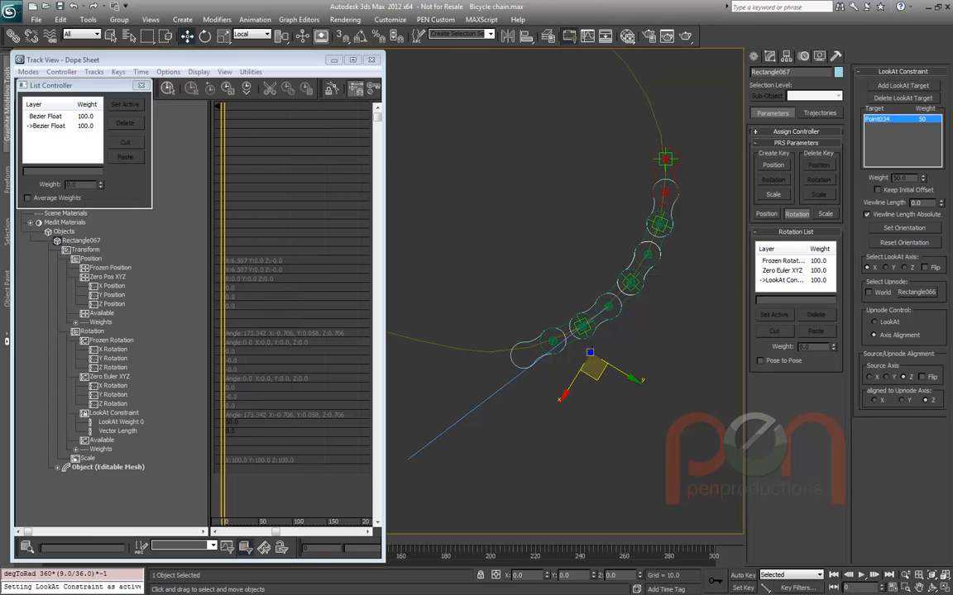
pyautogui.click(596, 316)
pyautogui.rightClick(940, 202)
pyautogui.hotkey('ctrl', 'd')
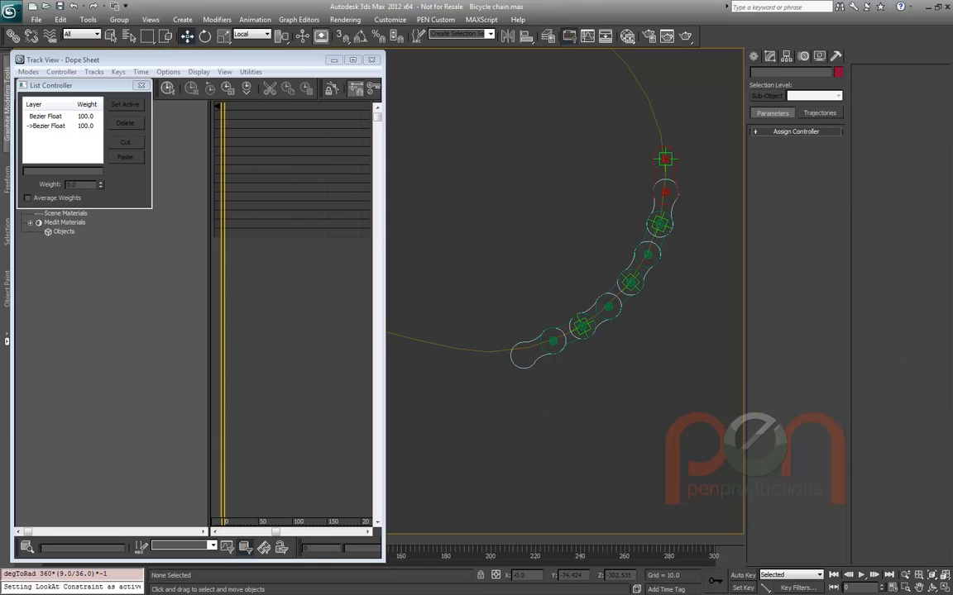
# Switch the viewport to shaded display and test-slide the red link along the path, undoing the move
pyautogui.moveTo(665, 176); pyautogui.dragTo(646, 208, button='middle')
pyautogui.click(646, 208)
pyautogui.scroll(-3, 676, 277)
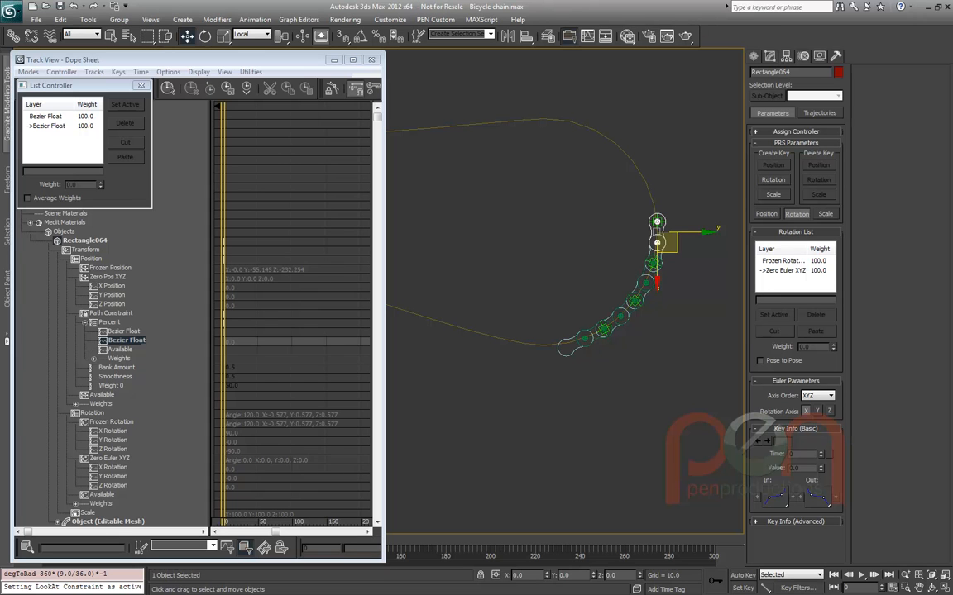
pyautogui.press('F3')
pyautogui.moveTo(666, 248)
pyautogui.mouseDown()
pyautogui.moveTo(501, 342)
pyautogui.moveTo(667, 243)
pyautogui.mouseUp()
pyautogui.hotkey('ctrl', 'z')
pyautogui.scroll(2, 702, 285)
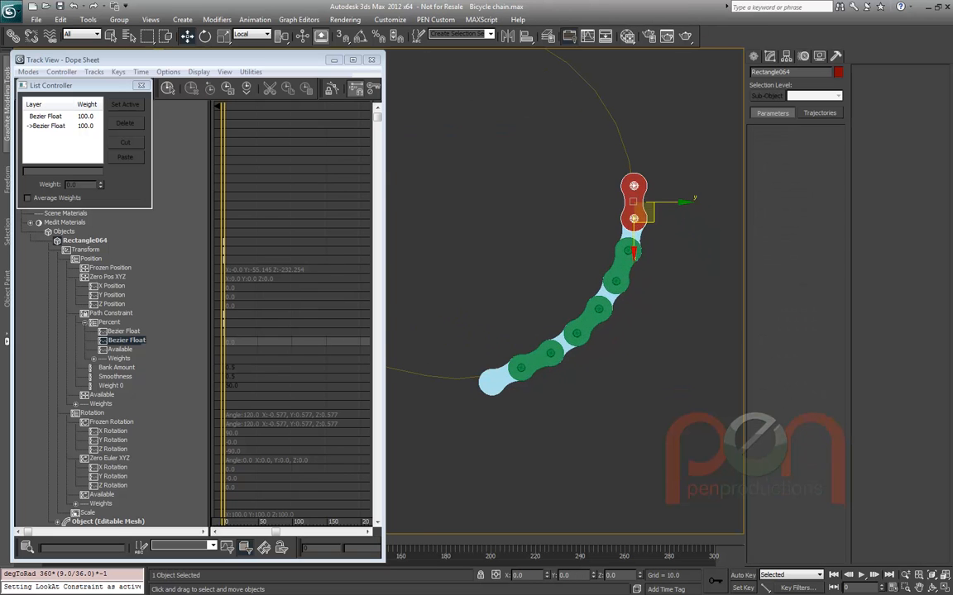
# Test-slide the red link along the path to check the chain's response, cancelling the move
pyautogui.click(587, 322)
pyautogui.scroll(1, 650, 285)
pyautogui.moveTo(649, 284); pyautogui.dragTo(643, 312, button='middle')
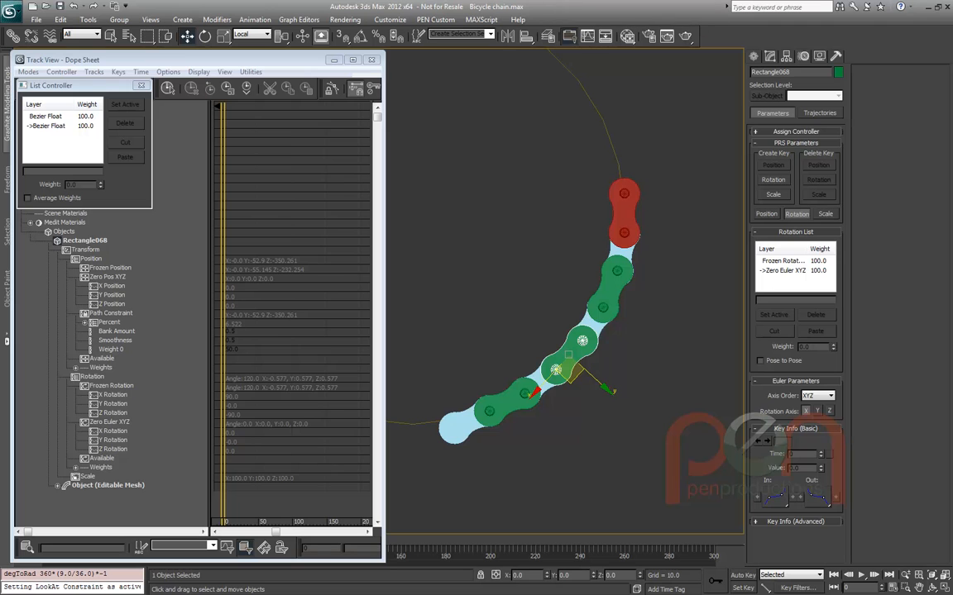
pyautogui.click(623, 213)
pyautogui.moveTo(637, 222); pyautogui.dragTo(620, 149)
pyautogui.rightClick(630, 170)
pyautogui.rightClick(620, 149)
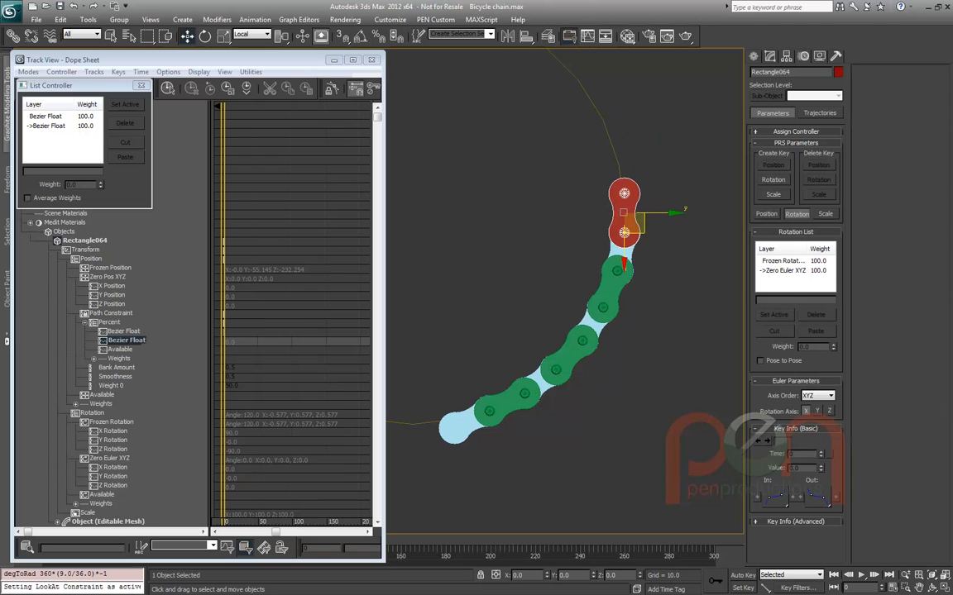
# Delete the two cloned green links farther down the path together with their light-blue connecting links
pyautogui.click(556, 369)
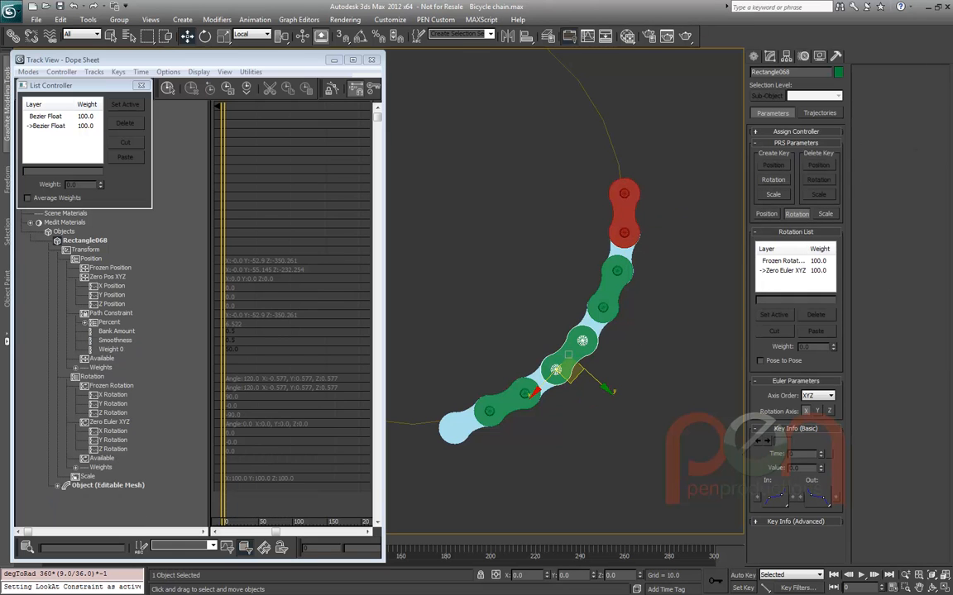
pyautogui.keyDown('ctrl'); pyautogui.click(539, 382); pyautogui.keyUp('ctrl')
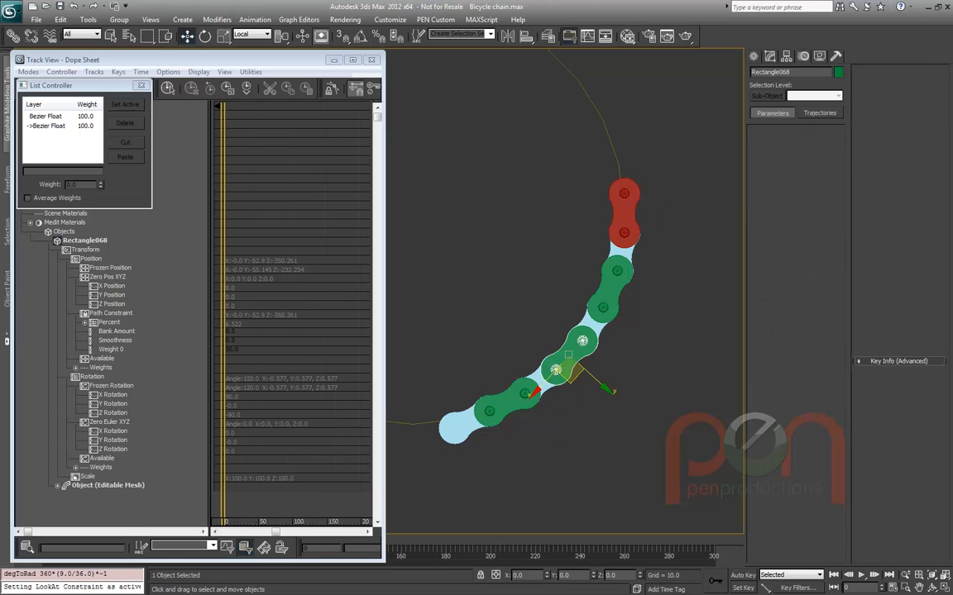
pyautogui.press('Delete')
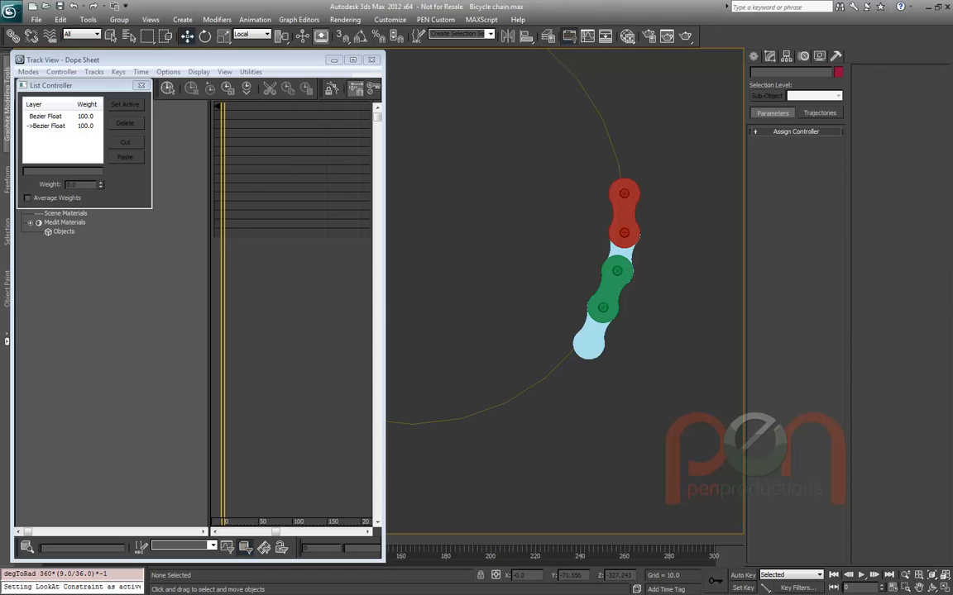
# Clone the remaining green link set as an instance to about 6.66 percent along the path and test-slide the red link, cancelling the move
pyautogui.doubleClick(608, 289)
pyautogui.keyDown('shift'); pyautogui.moveTo(608, 288); pyautogui.dragTo(565, 357); pyautogui.keyUp('shift')
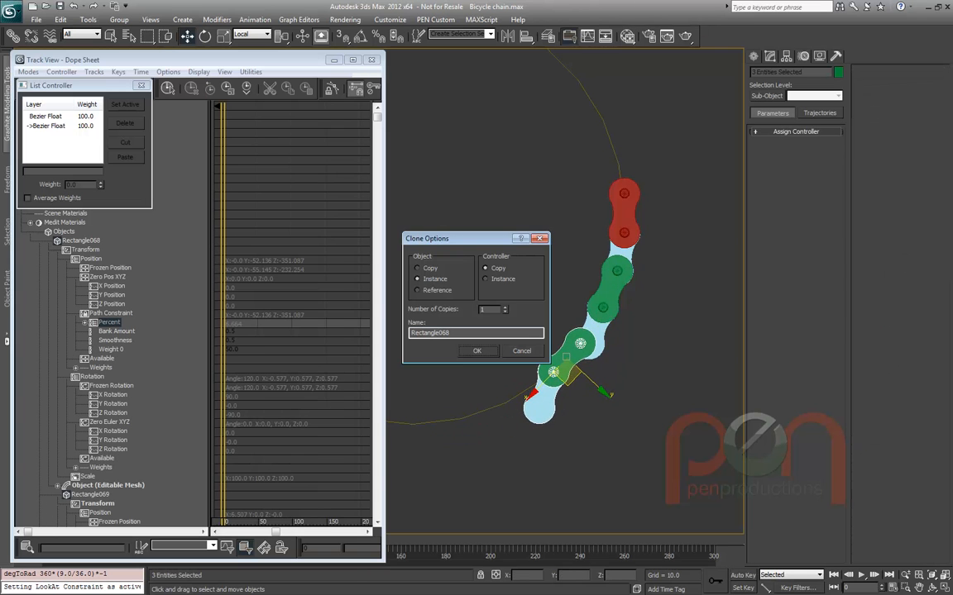
pyautogui.press('Return')
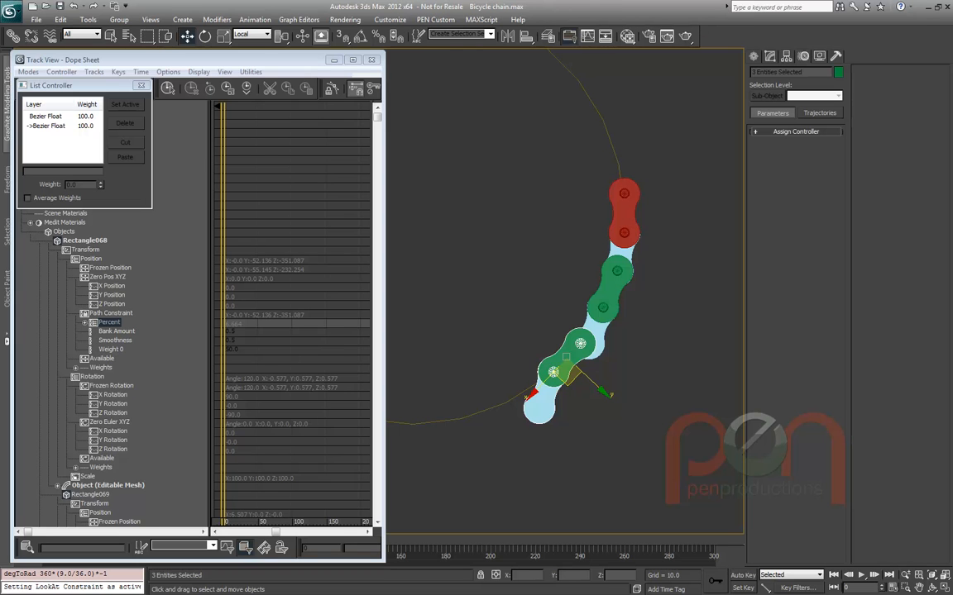
pyautogui.moveTo(624, 213)
pyautogui.mouseDown()
pyautogui.moveTo(619, 252)
pyautogui.moveTo(615, 154)
pyautogui.mouseUp()
pyautogui.rightClick(615, 154)
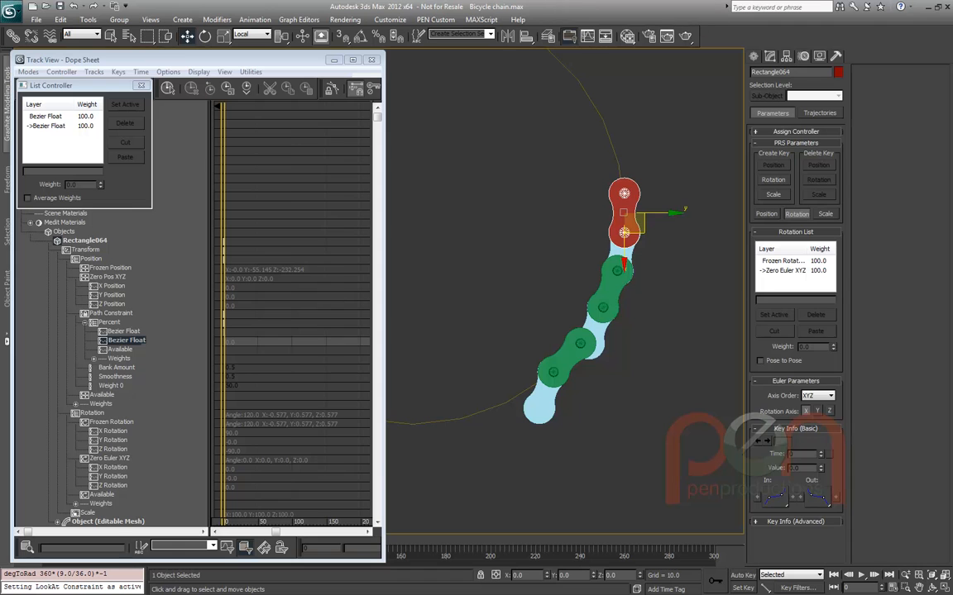
# Delete the newly cloned green link set, leaving only the original green link and its light-blue connector
pyautogui.moveTo(504, 426); pyautogui.dragTo(564, 364)
pyautogui.press('Delete')
pyautogui.moveTo(579, 348); pyautogui.dragTo(572, 364, button='middle')
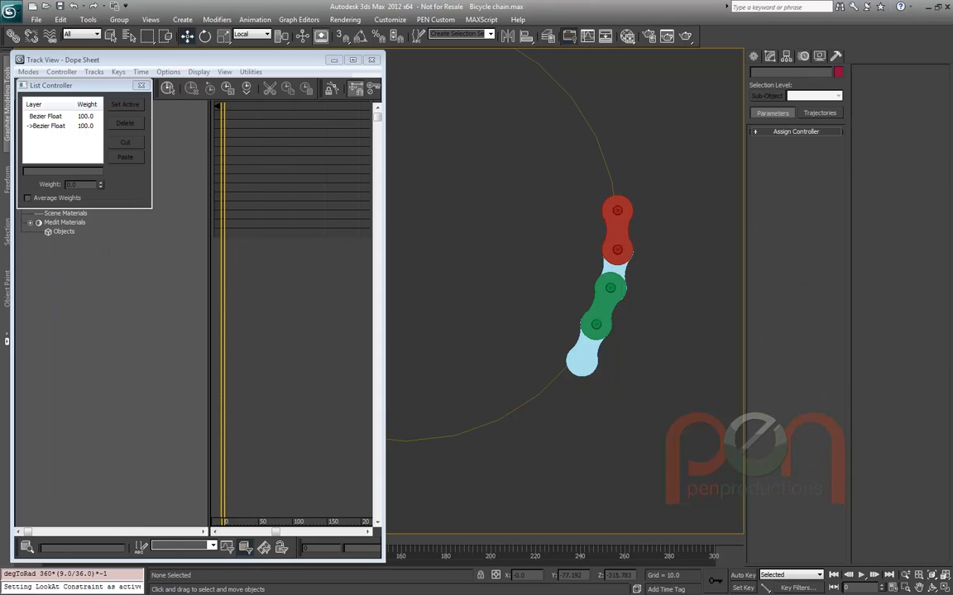
# Assign a Float Script controller to the first Bezier Float under Rectangle066's Path Constraint Percent and create a script variable named percent
pyautogui.click(603, 308)
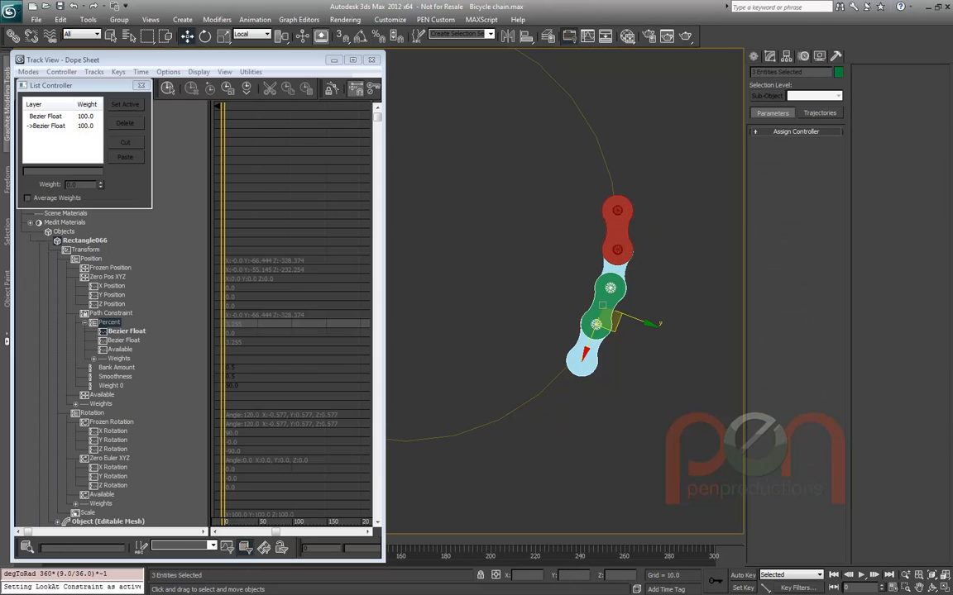
pyautogui.click(141, 86)
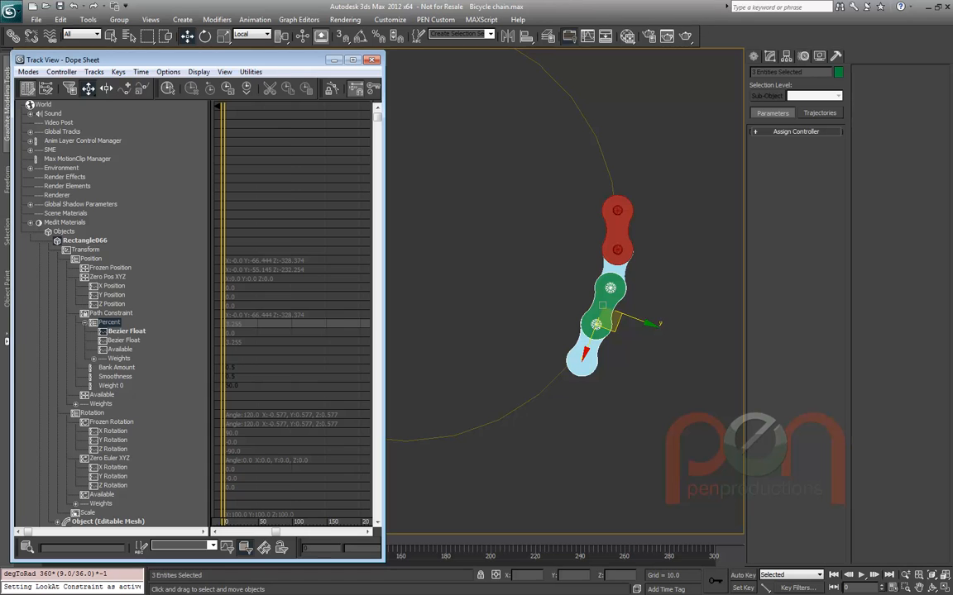
pyautogui.moveTo(662, 296); pyautogui.dragTo(633, 296, button='middle')
pyautogui.scroll(3, 632, 296)
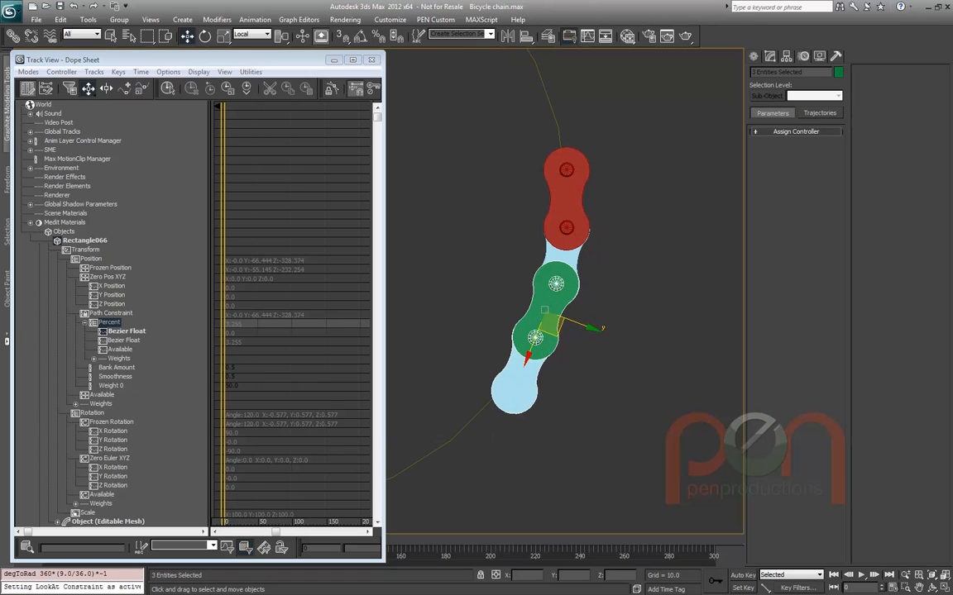
pyautogui.click(125, 331)
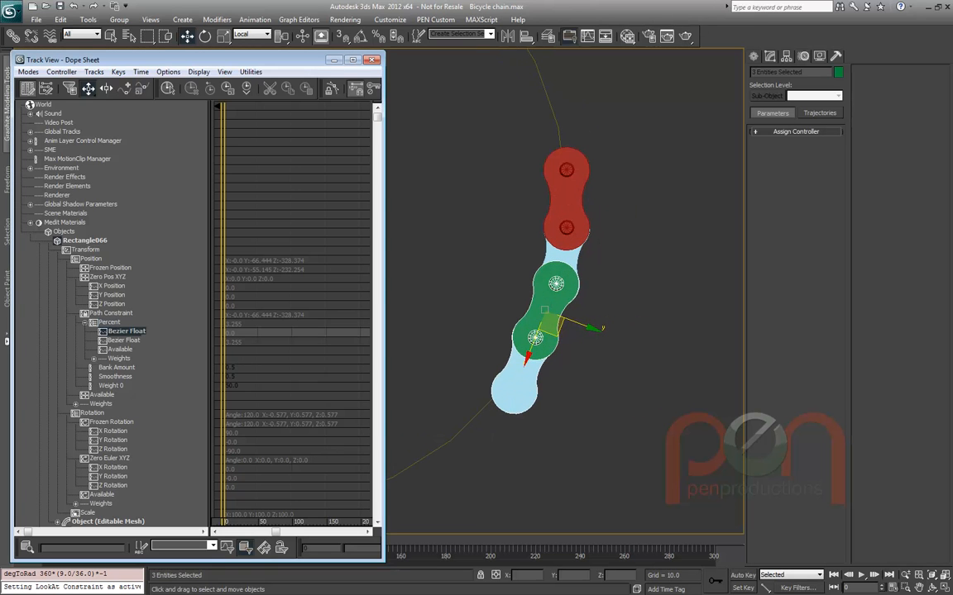
pyautogui.rightClick(126, 331)
pyautogui.click(153, 320)
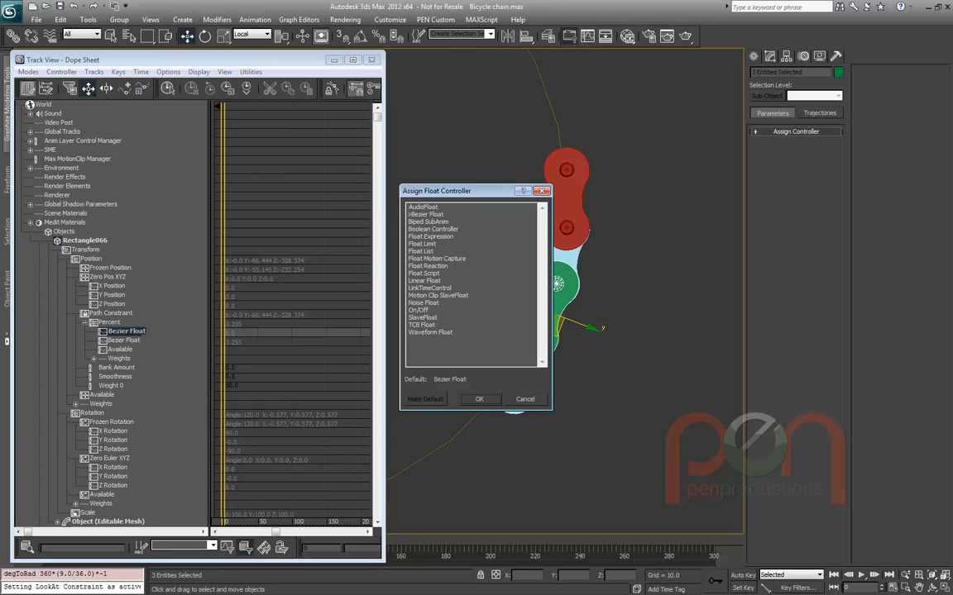
pyautogui.doubleClick(424, 273)
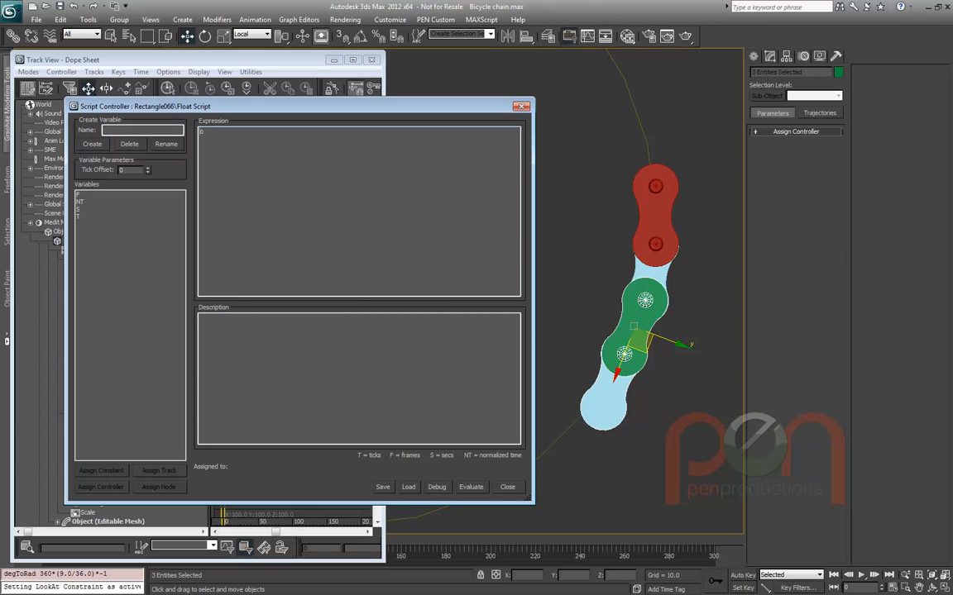
pyautogui.write('percent')
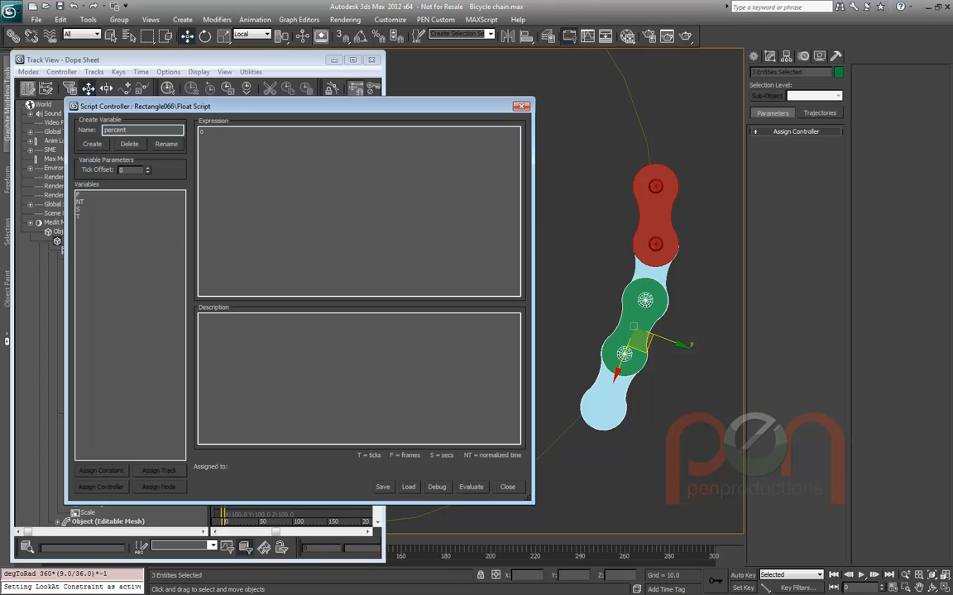
pyautogui.press('Return')
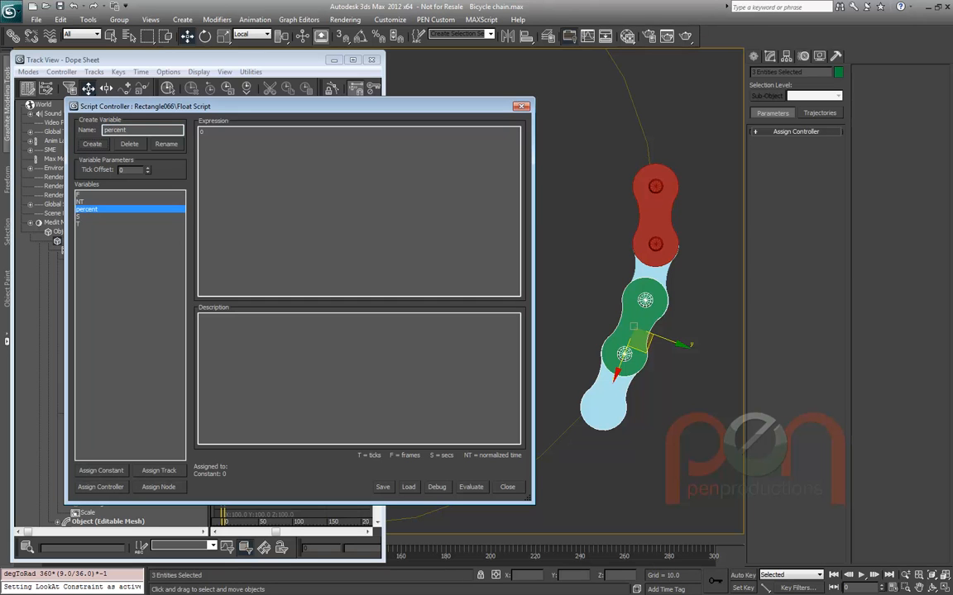
# Assign the percent variable to the second Bezier Float under Rectangle064's Path Constraint Percent and set the script expression to percent.value
pyautogui.click(655, 215)
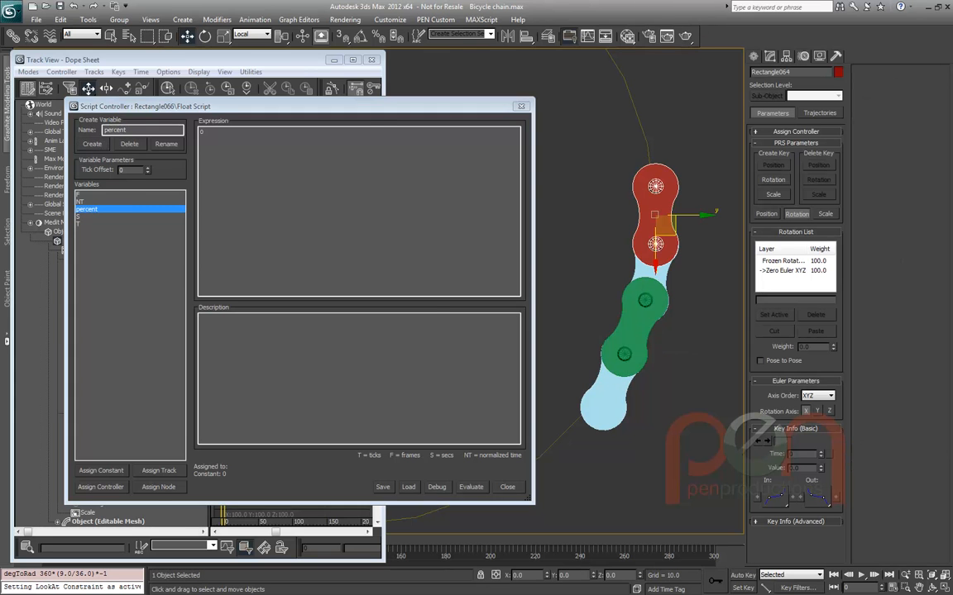
pyautogui.click(100, 487)
pyautogui.moveTo(366, 142); pyautogui.dragTo(367, 367)
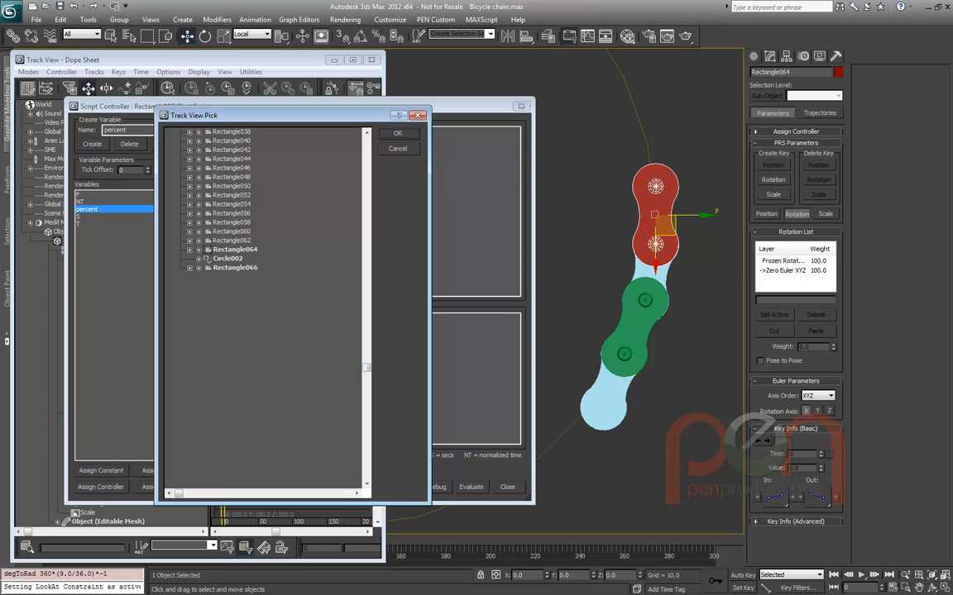
pyautogui.click(198, 249)
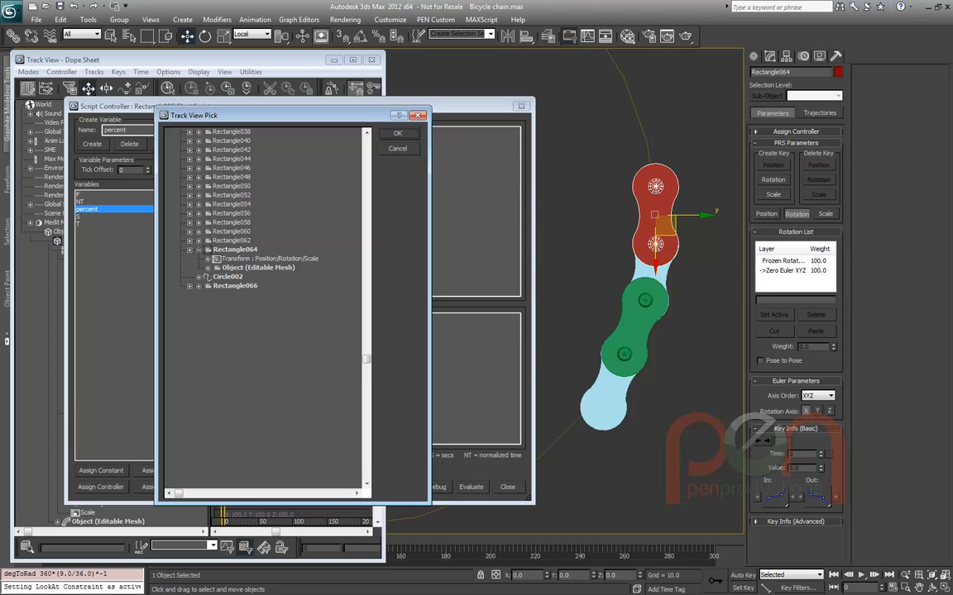
pyautogui.click(207, 267)
pyautogui.click(208, 258)
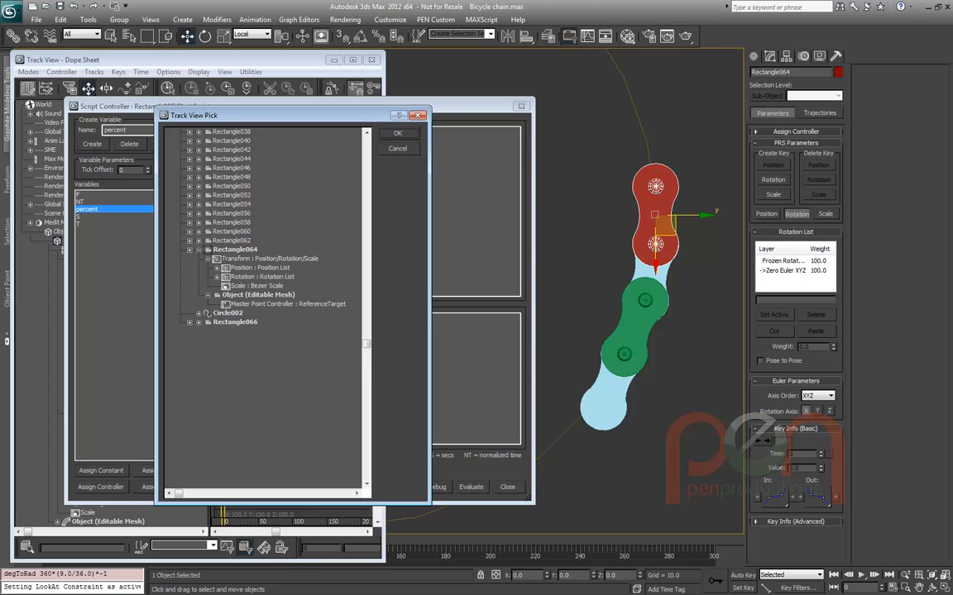
pyautogui.click(216, 267)
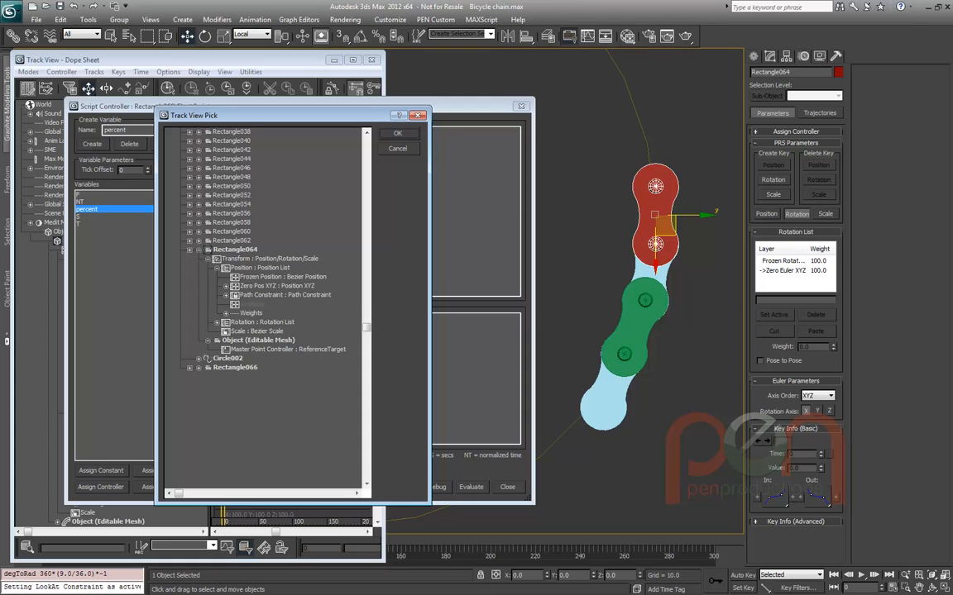
pyautogui.click(226, 295)
pyautogui.click(235, 305)
pyautogui.doubleClick(292, 322)
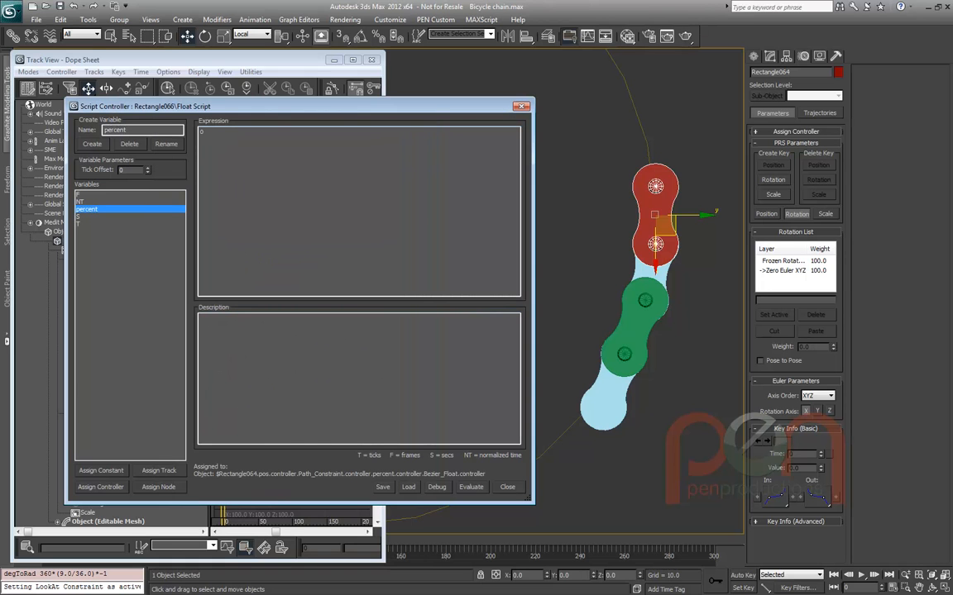
pyautogui.write('percent.value')
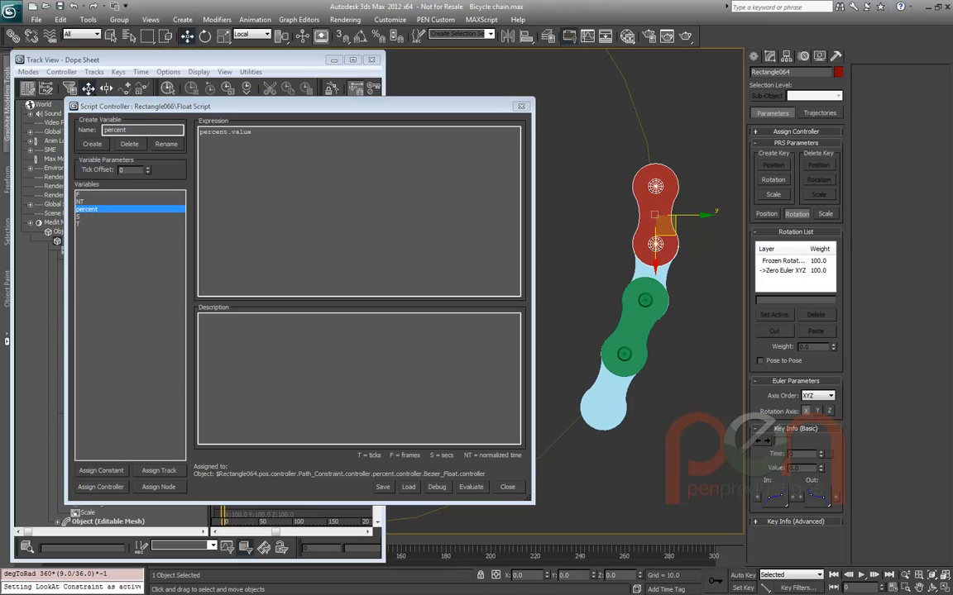
# Clone the scripted green link set as an instance to about 6.55 percent along the path
pyautogui.doubleClick(634, 327)
pyautogui.moveTo(634, 327); pyautogui.dragTo(666, 219, button='middle')
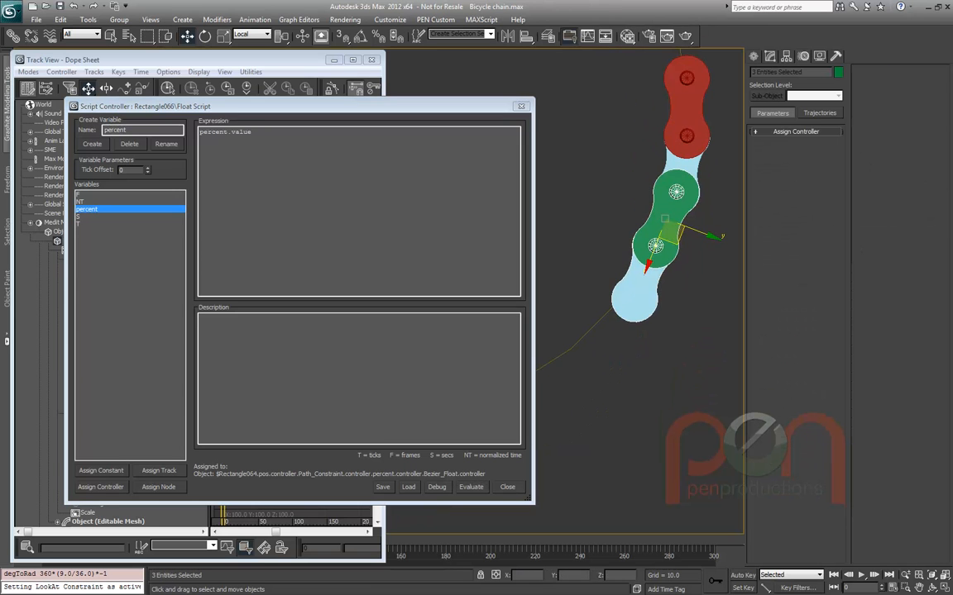
pyautogui.keyDown('shift'); pyautogui.moveTo(666, 234); pyautogui.dragTo(603, 331); pyautogui.keyUp('shift')
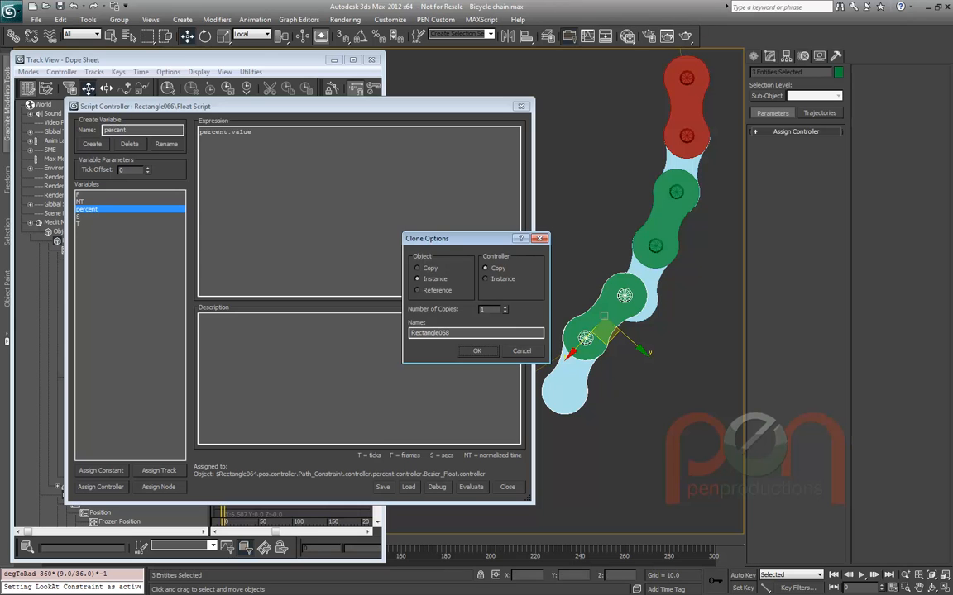
pyautogui.click(476, 351)
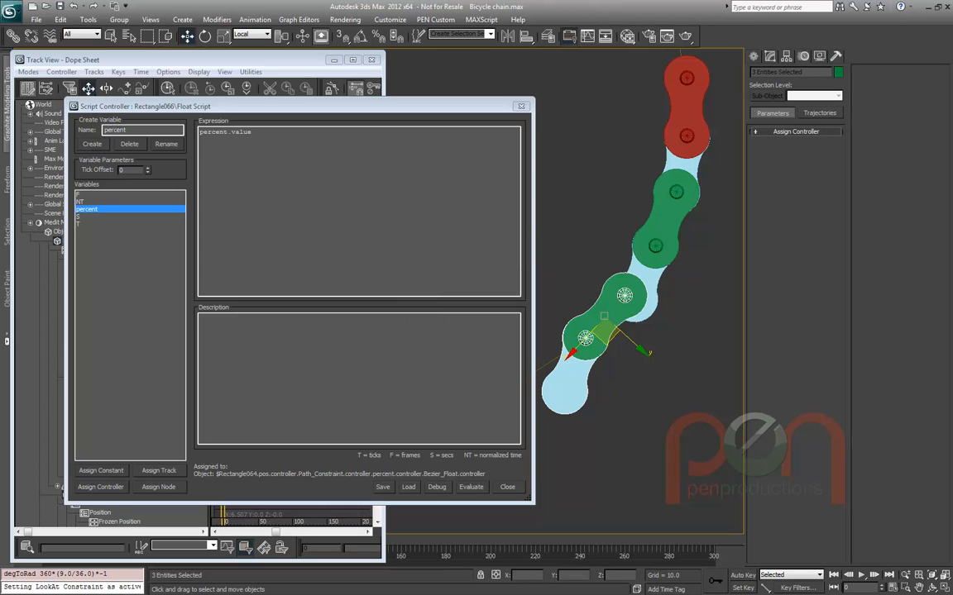
# Test-slide the red link along the path, undo the move and close the script controller window
pyautogui.moveTo(686, 107); pyautogui.dragTo(681, 156)
pyautogui.hotkey('ctrl', 'z')
pyautogui.click(521, 105)
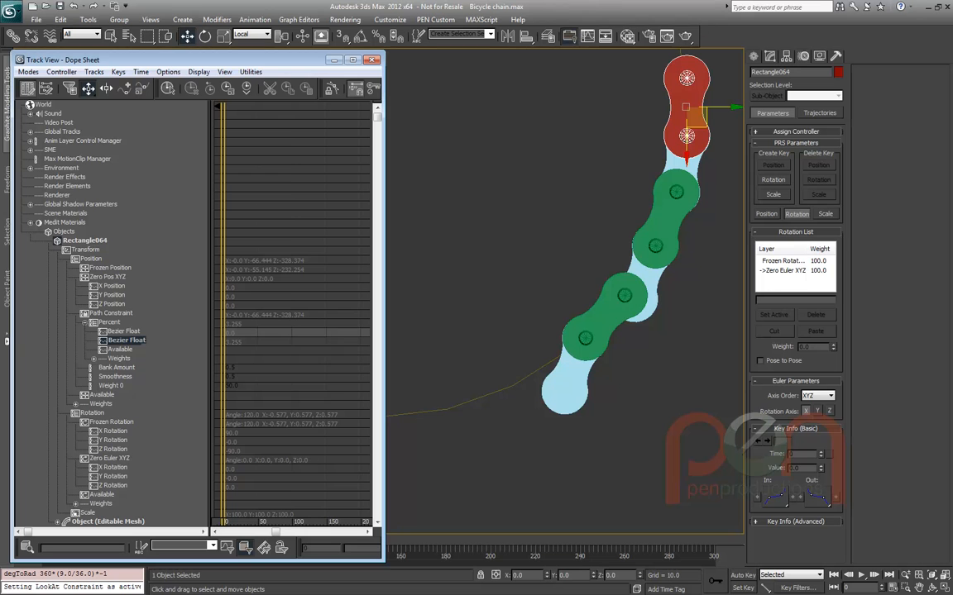
# Switch the viewport to wireframe and add the cloned green link's helper Point034 as the LookAt target of light-blue link Rectangle067
pyautogui.click(645, 283)
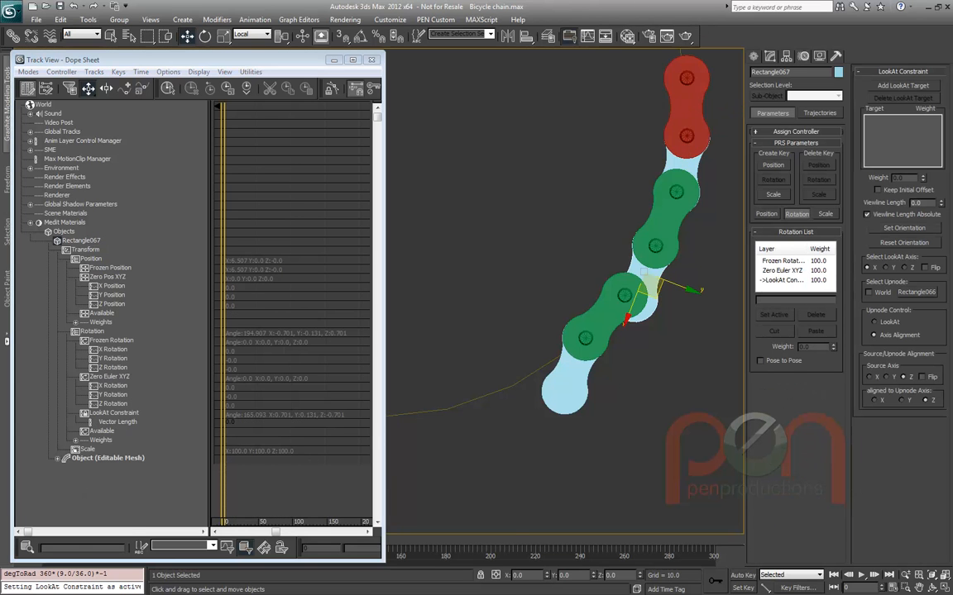
pyautogui.scroll(3, 645, 283)
pyautogui.press('F3')
pyautogui.scroll(2, 644, 259)
pyautogui.rightClick(618, 225)
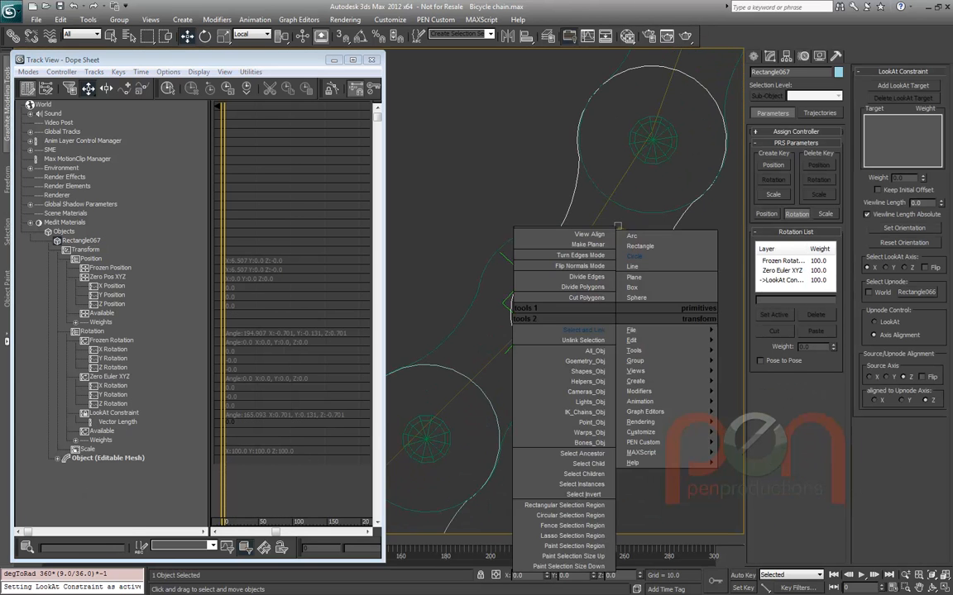
pyautogui.click(903, 85)
pyautogui.click(552, 301)
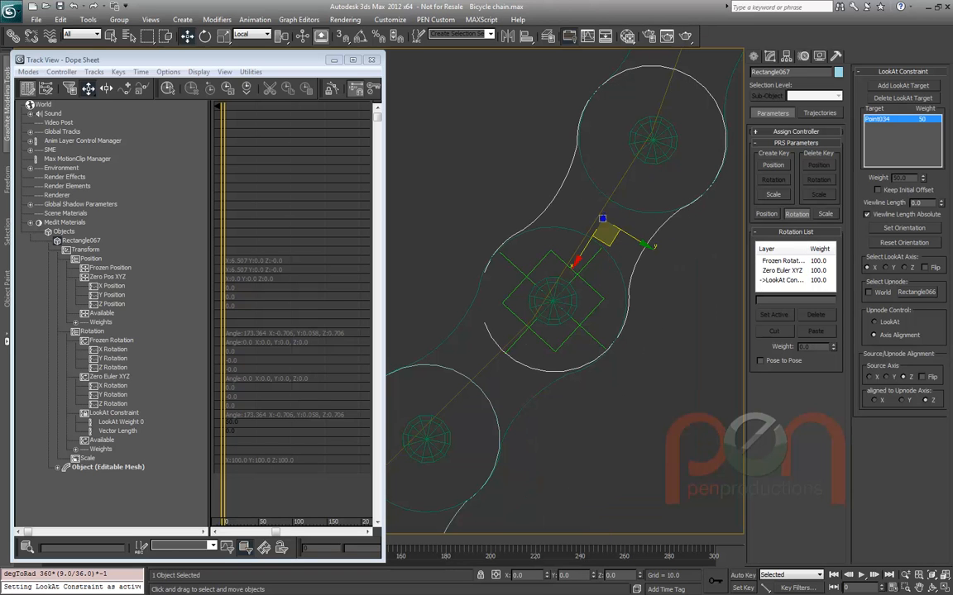
pyautogui.click(917, 292)
pyautogui.moveTo(653, 173); pyautogui.dragTo(641, 192, button='middle')
pyautogui.press('w')
pyautogui.scroll(-3, 642, 199)
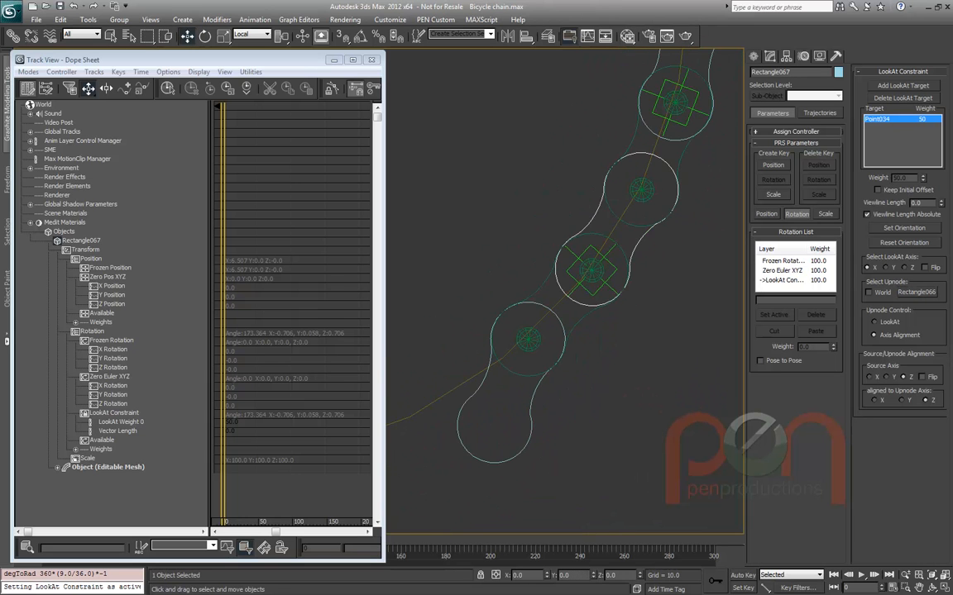
# Clone the Rectangle068 green link set to about 9.74 percent along the path
pyautogui.doubleClick(559, 305)
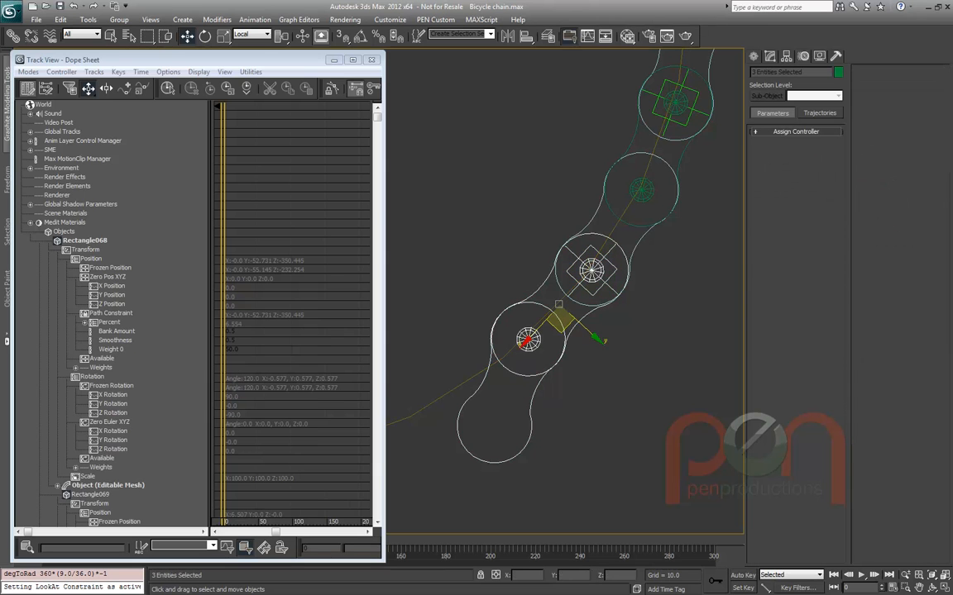
pyautogui.moveTo(559, 321)
pyautogui.keyDown('shift'); pyautogui.mouseDown()
pyautogui.moveTo(399, 434)
pyautogui.moveTo(411, 426)
pyautogui.mouseUp(); pyautogui.keyUp('shift')
pyautogui.press('Return')
pyautogui.moveTo(478, 350); pyautogui.dragTo(534, 332, button='middle')
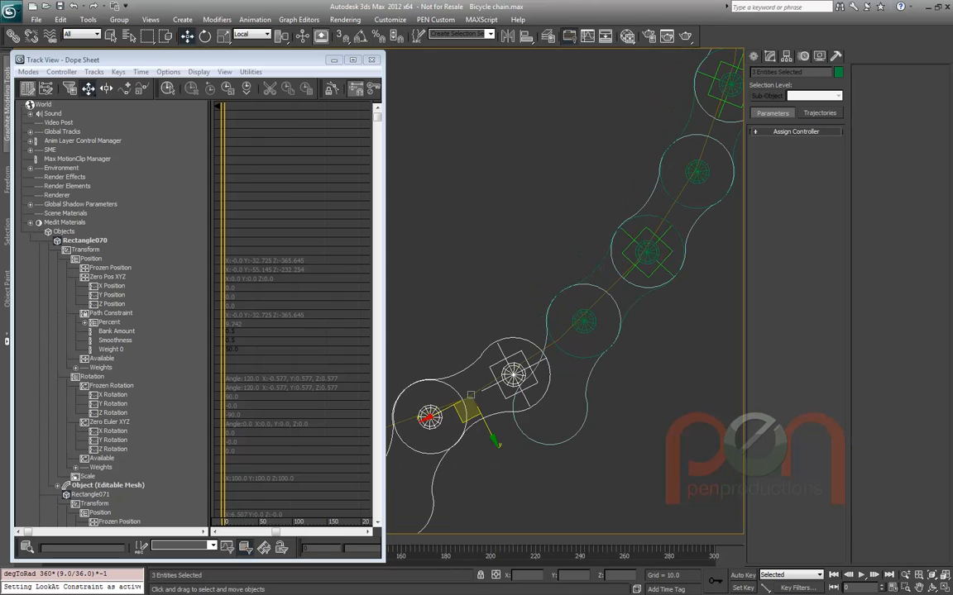
# Add the newest green link's helper Point035 as the LookAt target of light-blue link Rectangle069
pyautogui.click(585, 387)
pyautogui.rightClick(610, 364)
pyautogui.click(628, 342)
pyautogui.click(503, 400)
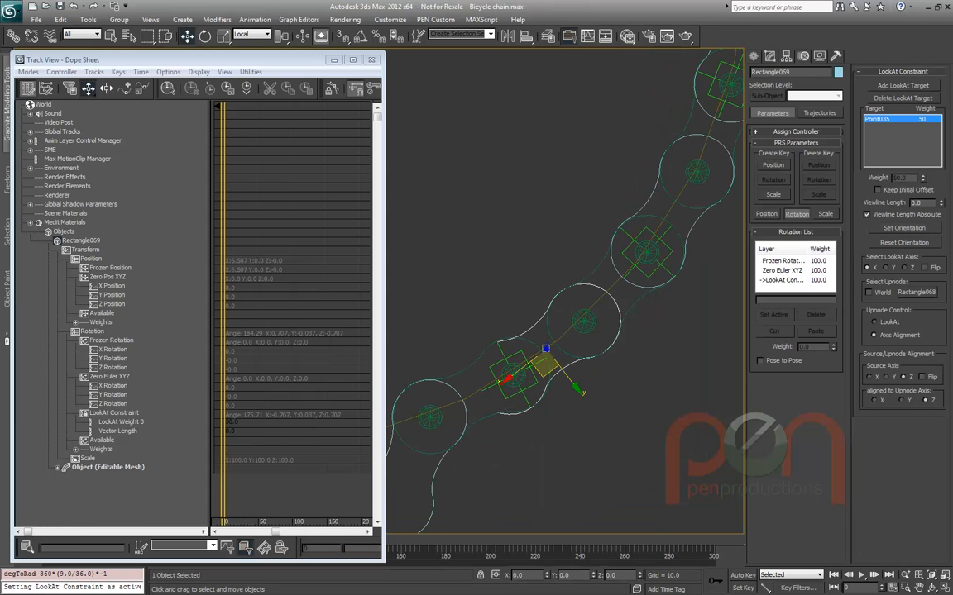
# Select the red link Rectangle064 and switch the viewport back to shaded display
pyautogui.moveTo(559, 354)
pyautogui.mouseDown(button='middle')
pyautogui.moveTo(621, 324)
pyautogui.moveTo(556, 369)
pyautogui.mouseUp(button='middle')
pyautogui.scroll(-4, 621, 324)
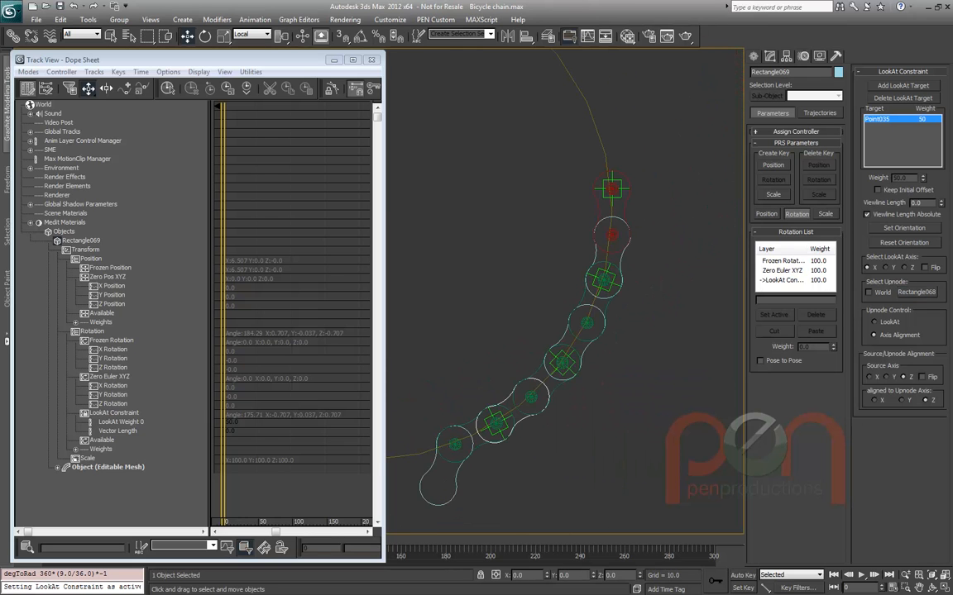
pyautogui.click(623, 207)
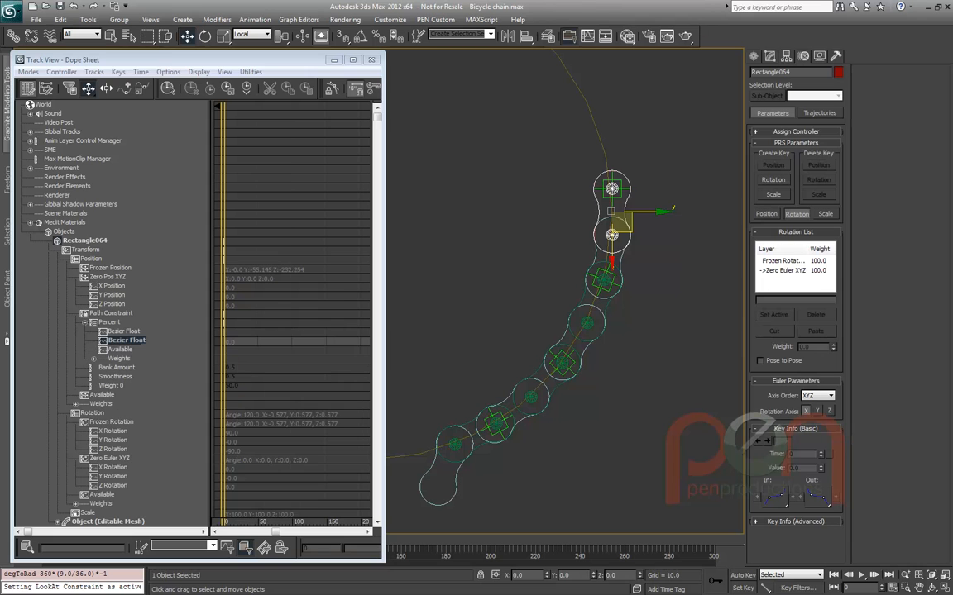
pyautogui.press('F3')
pyautogui.moveTo(623, 221)
pyautogui.mouseDown()
pyautogui.moveTo(611, 106)
pyautogui.moveTo(592, 347)
pyautogui.moveTo(624, 222)
pyautogui.mouseUp()
pyautogui.scroll(-6, 682, 261)
pyautogui.moveTo(602, 332); pyautogui.dragTo(666, 394, button='middle')
pyautogui.scroll(-3, 666, 394)
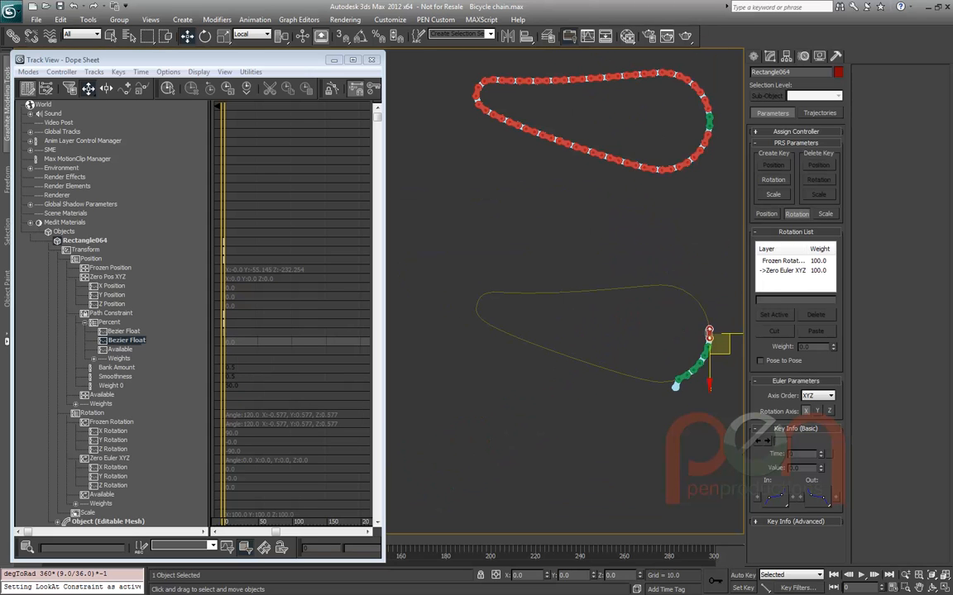
# Test-slide the red link along the path to the loop's narrow end to check how the links follow
pyautogui.moveTo(718, 343); pyautogui.dragTo(476, 331)
pyautogui.scroll(5, 488, 315)
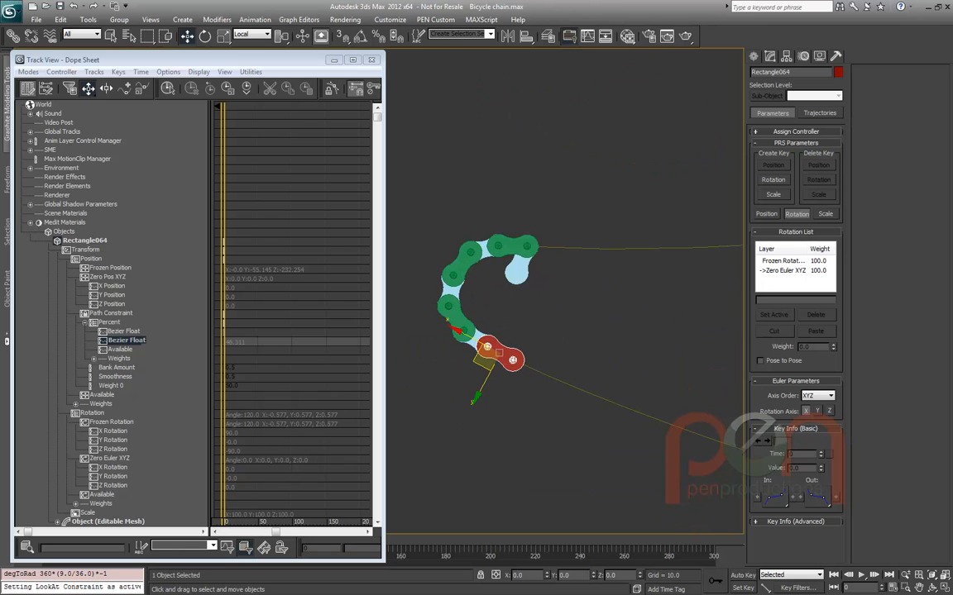
pyautogui.moveTo(485, 364); pyautogui.dragTo(460, 347)
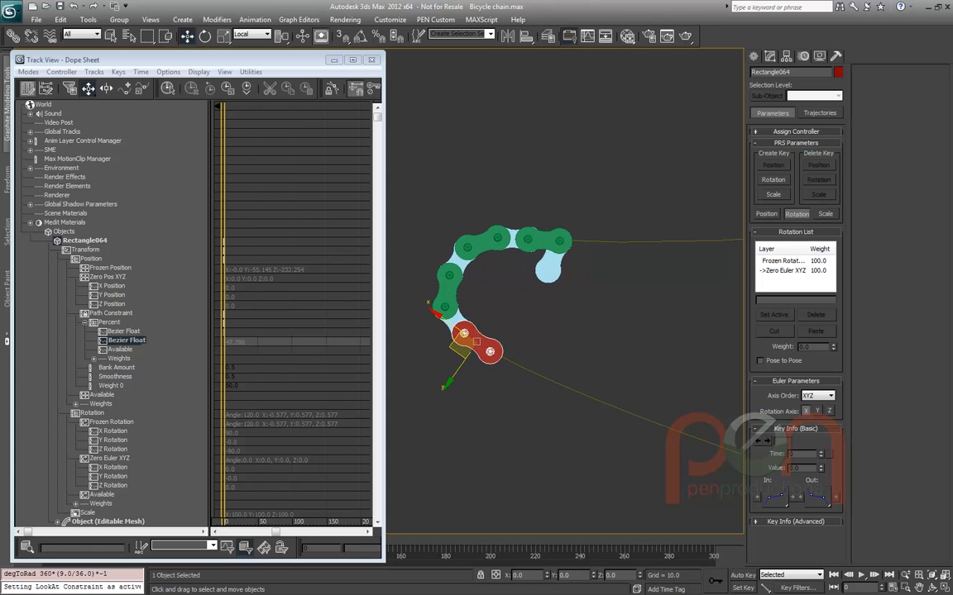
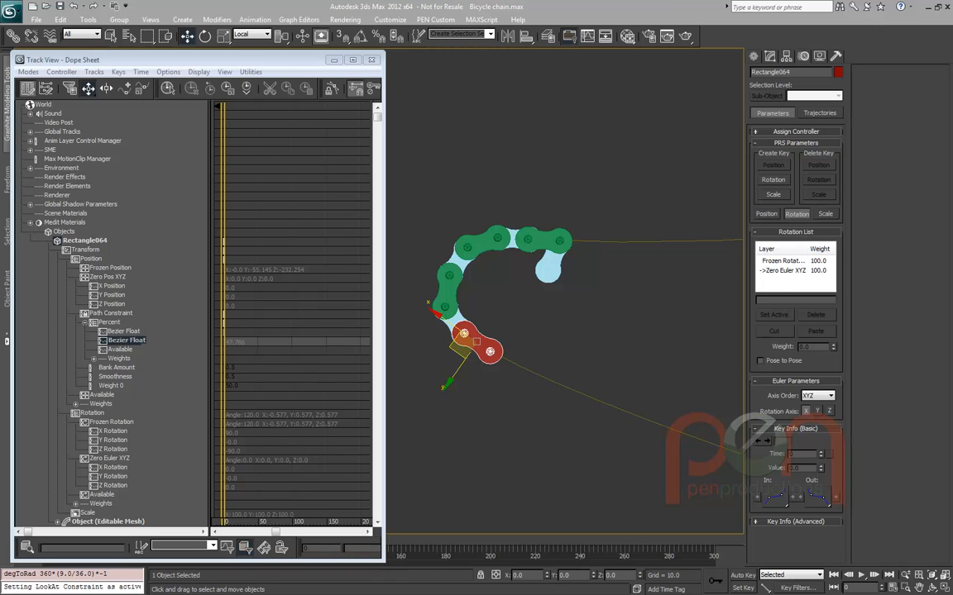
# Close the Dope Sheet window and set the red link's % Along Path to 0
pyautogui.click(372, 59)
pyautogui.moveTo(560, 240); pyautogui.dragTo(218, 205, button='middle')
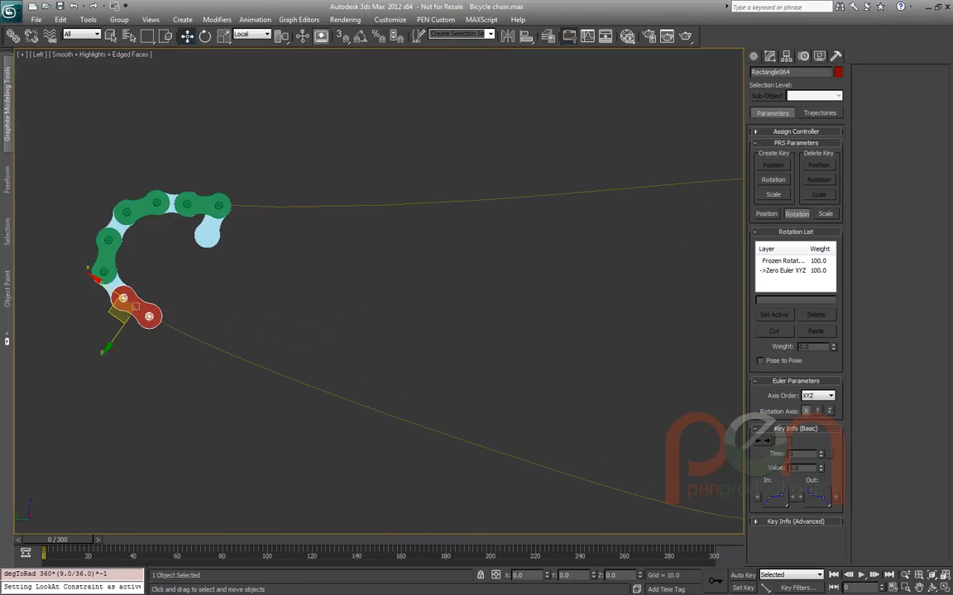
pyautogui.scroll(-3, 270, 267)
pyautogui.moveTo(173, 295)
pyautogui.mouseDown()
pyautogui.moveTo(200, 238)
pyautogui.moveTo(655, 296)
pyautogui.moveTo(343, 223)
pyautogui.moveTo(237, 223)
pyautogui.moveTo(645, 374)
pyautogui.moveTo(183, 288)
pyautogui.mouseUp()
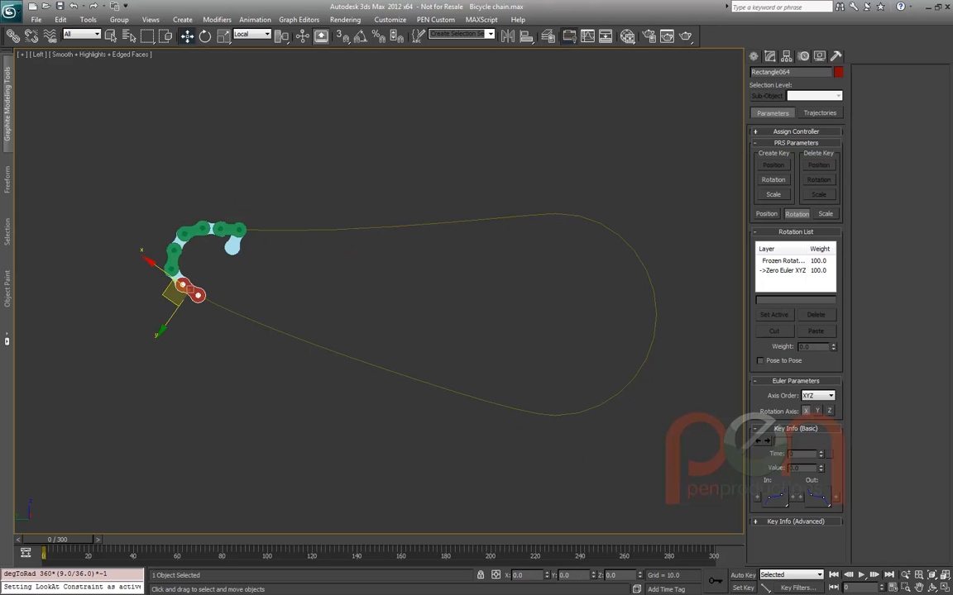
pyautogui.click(767, 213)
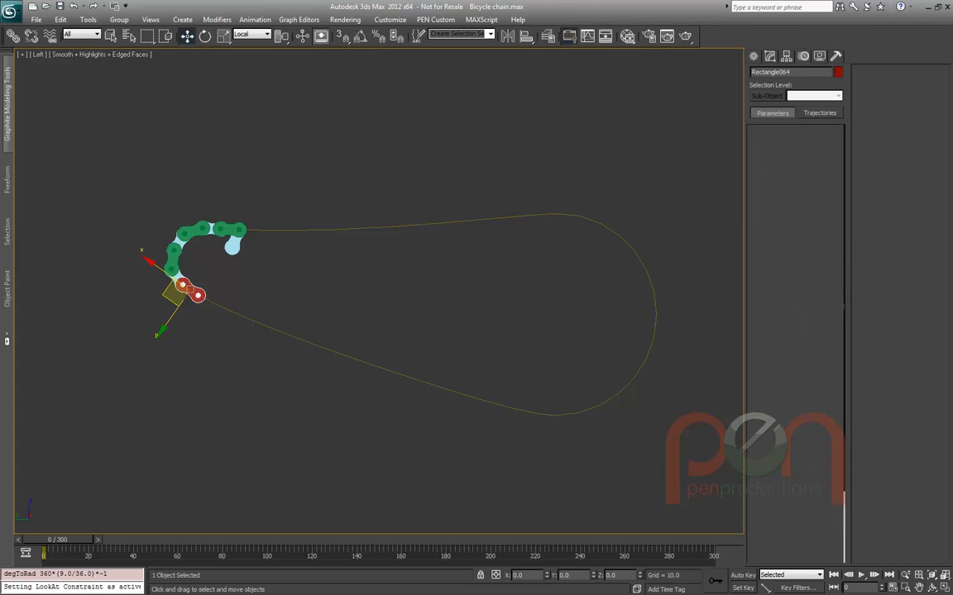
pyautogui.write('0')
pyautogui.press('Return')
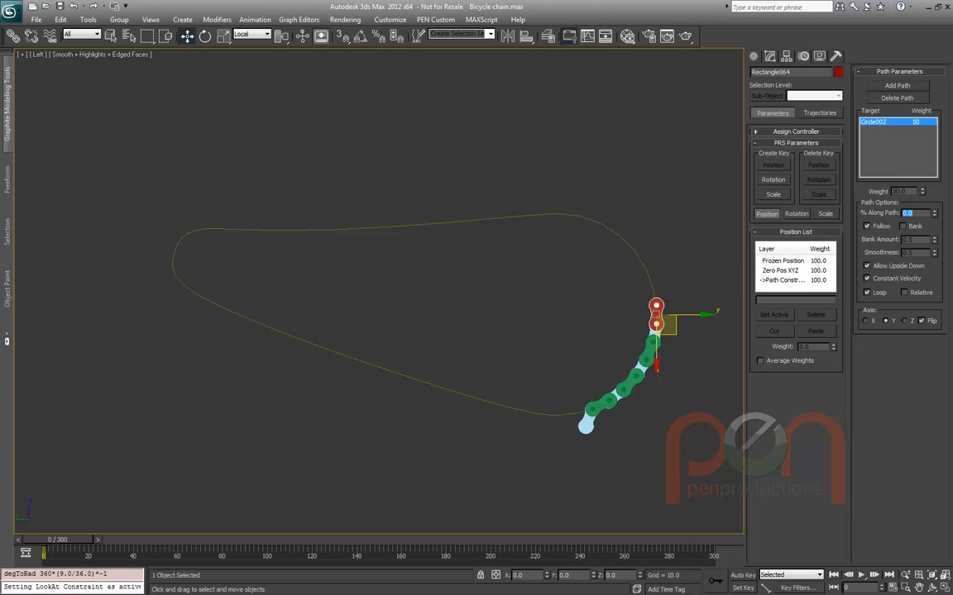
# Test-slide the red link along the path, cancel the move, and check the path percent of the first green link, Rectangle066
pyautogui.scroll(3, 694, 364)
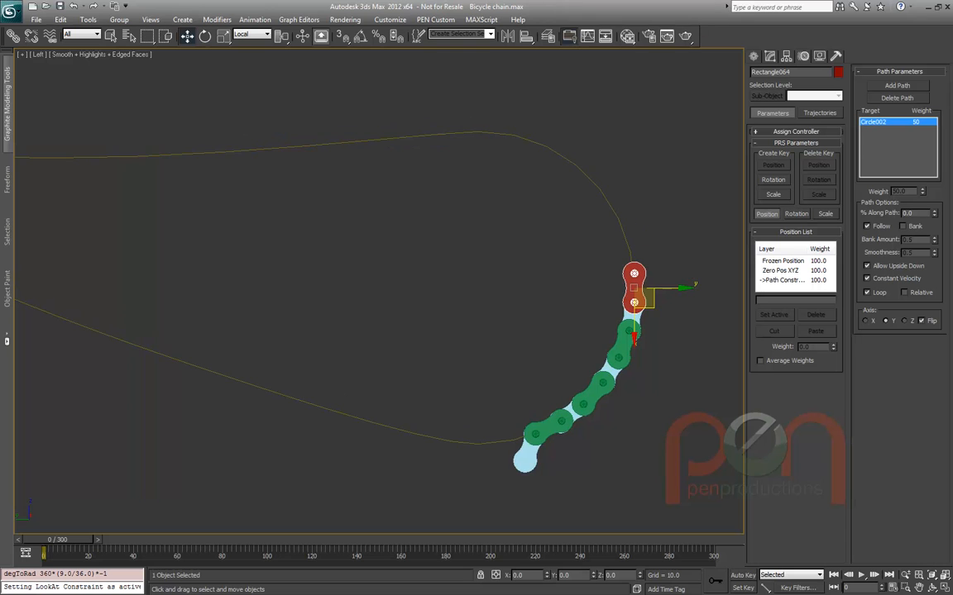
pyautogui.moveTo(695, 364); pyautogui.dragTo(619, 348, button='middle')
pyautogui.scroll(2, 619, 348)
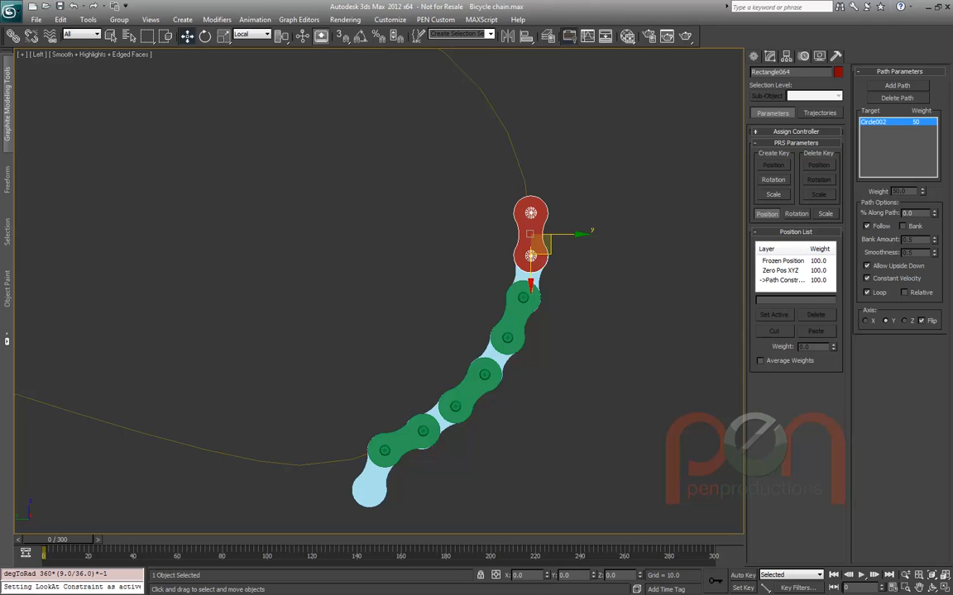
pyautogui.click(515, 318)
pyautogui.click(530, 234)
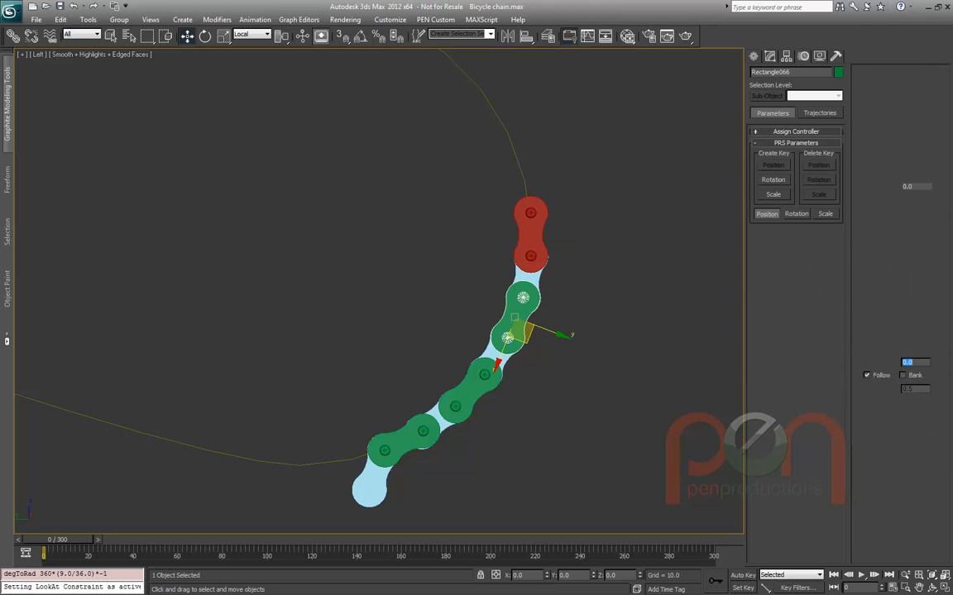
pyautogui.moveTo(541, 245); pyautogui.dragTo(464, 286)
pyautogui.rightClick(464, 286)
pyautogui.scroll(-2, 464, 286)
pyautogui.moveTo(463, 286); pyautogui.dragTo(602, 332, button='middle')
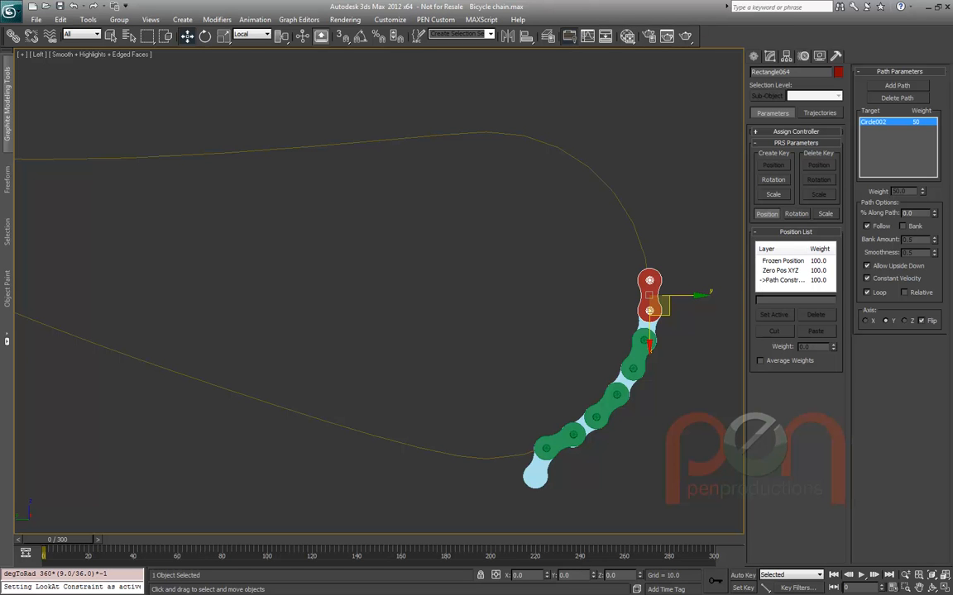
pyautogui.click(639, 354)
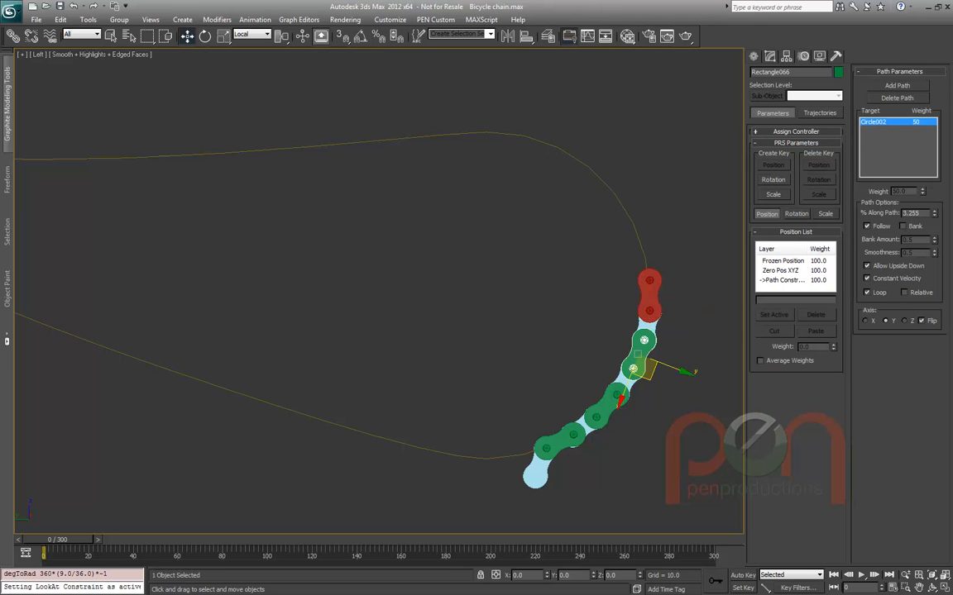
pyautogui.moveTo(934, 213)
pyautogui.mouseDown()
pyautogui.moveTo(934, 82)
pyautogui.moveTo(933, 267)
pyautogui.moveTo(933, 148)
pyautogui.moveTo(934, 212)
pyautogui.mouseUp()
# Return to frame 0 and delete the animation keys of the path Circle002
pyautogui.scroll(-2, 379, 291)
pyautogui.moveTo(379, 291); pyautogui.dragTo(530, 291, button='middle')
pyautogui.click(397, 362)
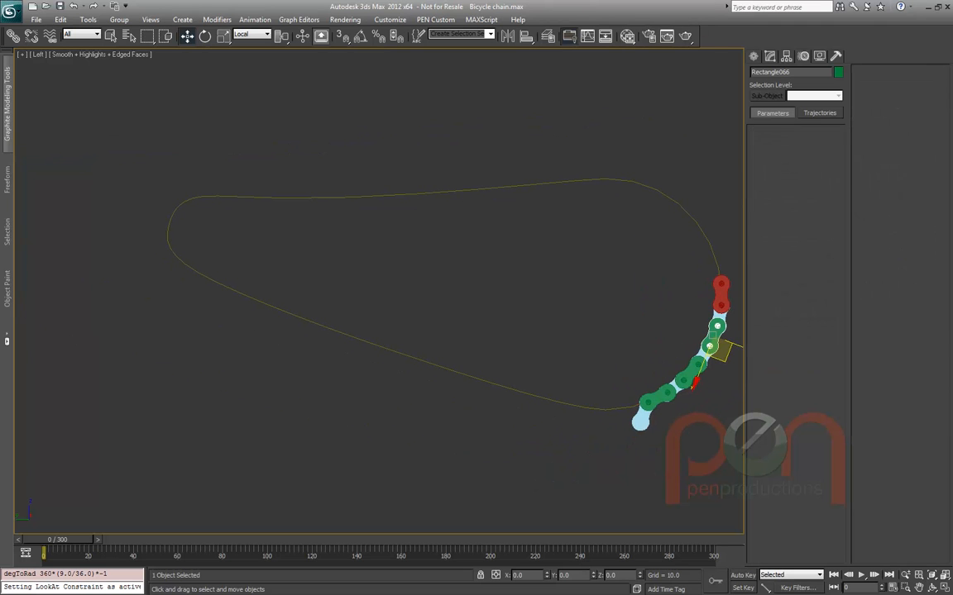
pyautogui.moveTo(58, 539)
pyautogui.mouseDown()
pyautogui.moveTo(115, 540)
pyautogui.moveTo(71, 539)
pyautogui.mouseUp()
pyautogui.press('w')
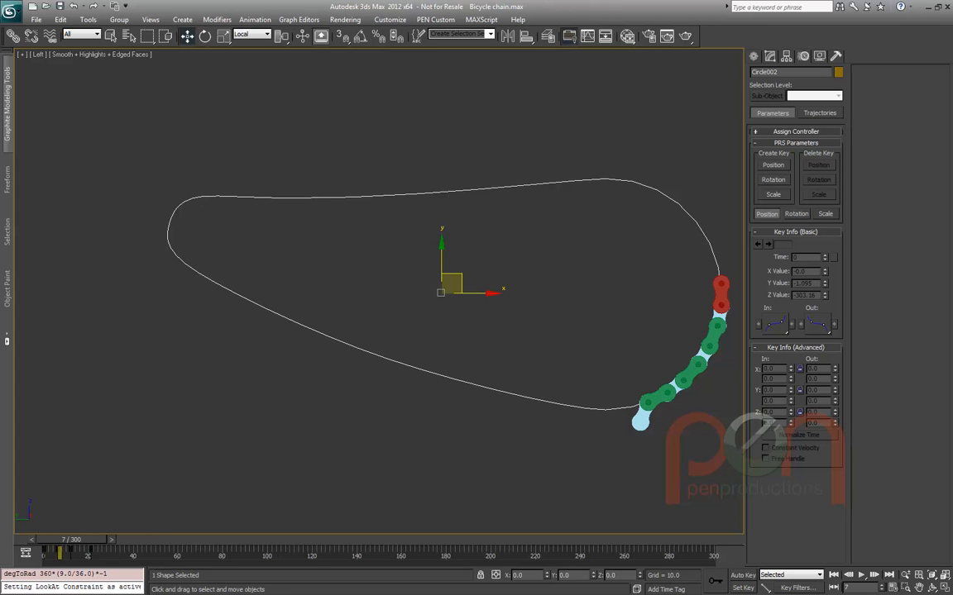
pyautogui.click(769, 55)
pyautogui.moveTo(440, 292); pyautogui.dragTo(416, 297, button='middle')
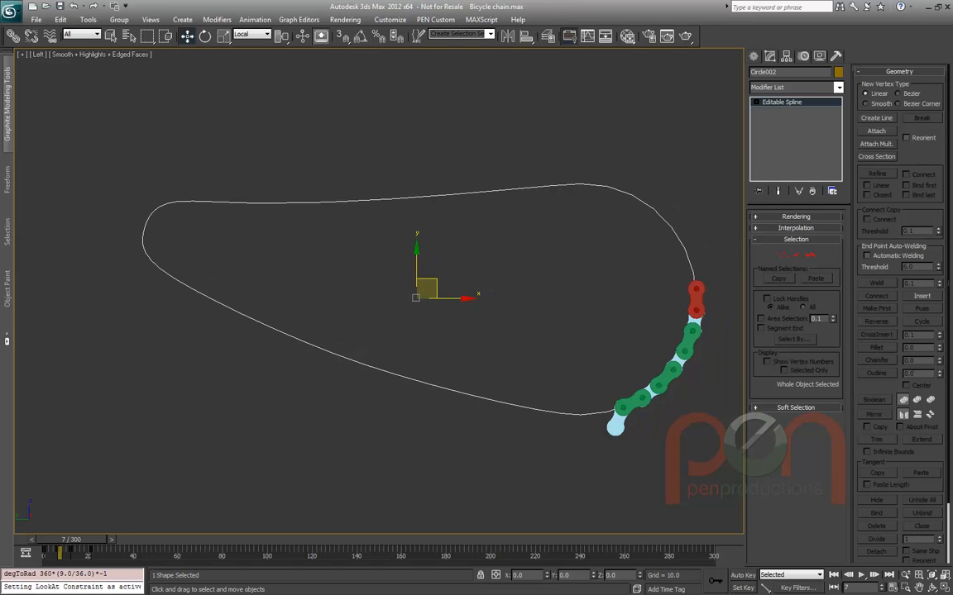
pyautogui.press('1')
pyautogui.click(364, 364)
pyautogui.moveTo(71, 539)
pyautogui.mouseDown()
pyautogui.moveTo(128, 539)
pyautogui.moveTo(57, 540)
pyautogui.mouseUp()
pyautogui.moveTo(118, 552); pyautogui.dragTo(43, 553)
pyautogui.press('Delete')
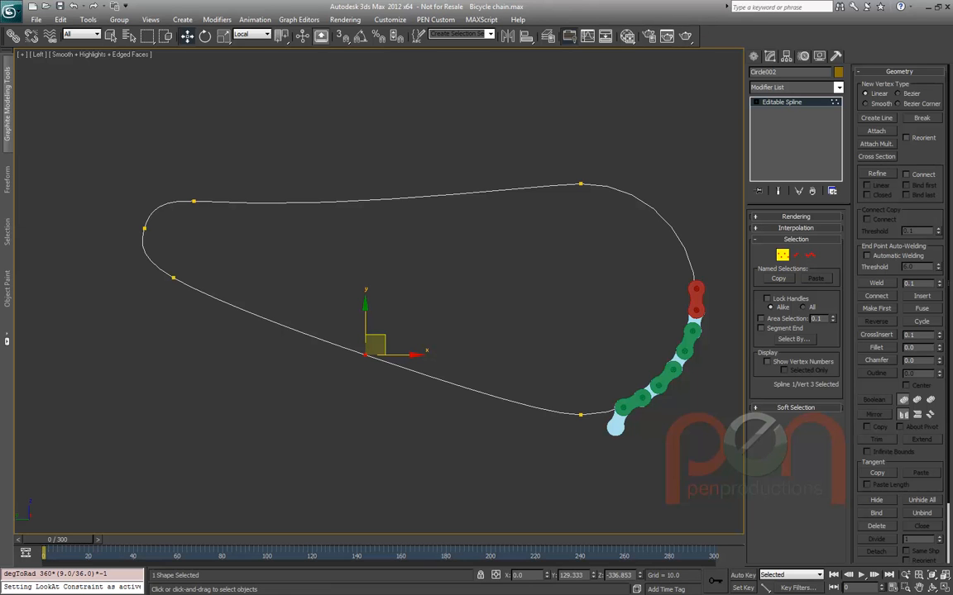
# Leave vertex editing, try rotating the whole path Circle002 in an orbited view, and undo the rotation
pyautogui.moveTo(443, 316); pyautogui.dragTo(408, 305, button='middle')
pyautogui.scroll(-1, 402, 389)
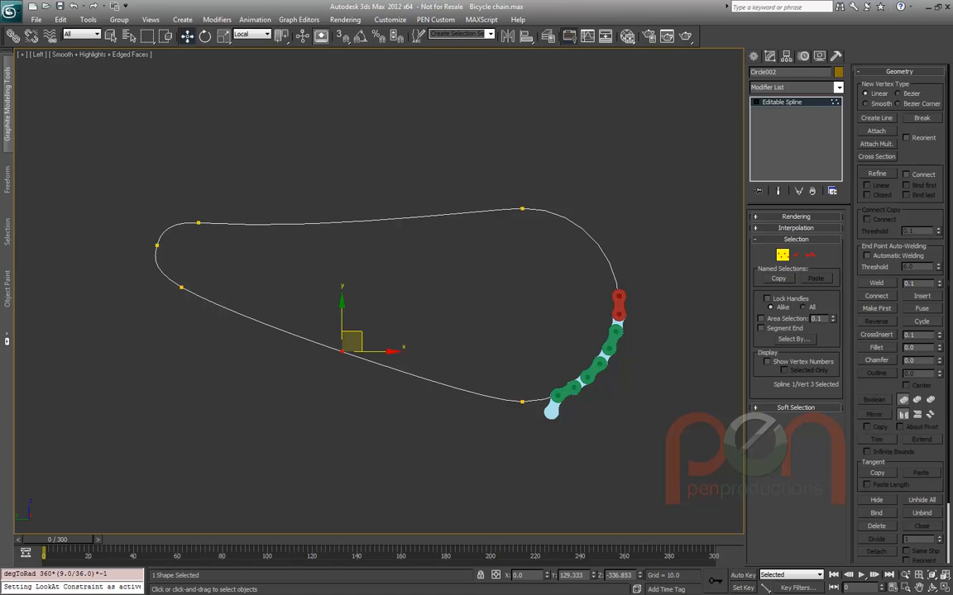
pyautogui.press('1')
pyautogui.keyDown('alt'); pyautogui.moveTo(579, 190); pyautogui.dragTo(514, 220, button='middle'); pyautogui.keyUp('alt')
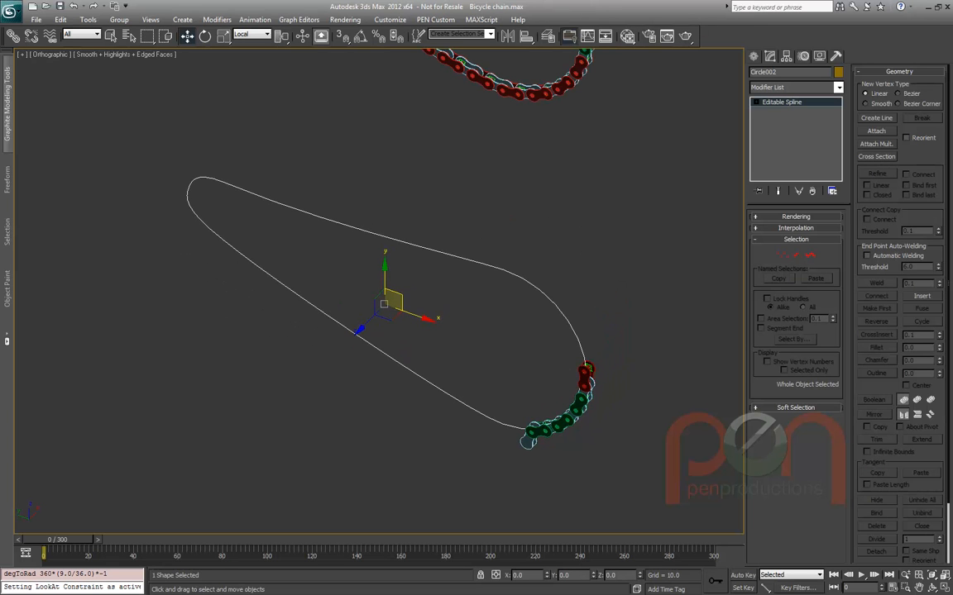
pyautogui.press('e')
pyautogui.moveTo(401, 329); pyautogui.dragTo(580, 276)
pyautogui.hotkey('ctrl', 'z')
pyautogui.moveTo(385, 304); pyautogui.dragTo(389, 329)
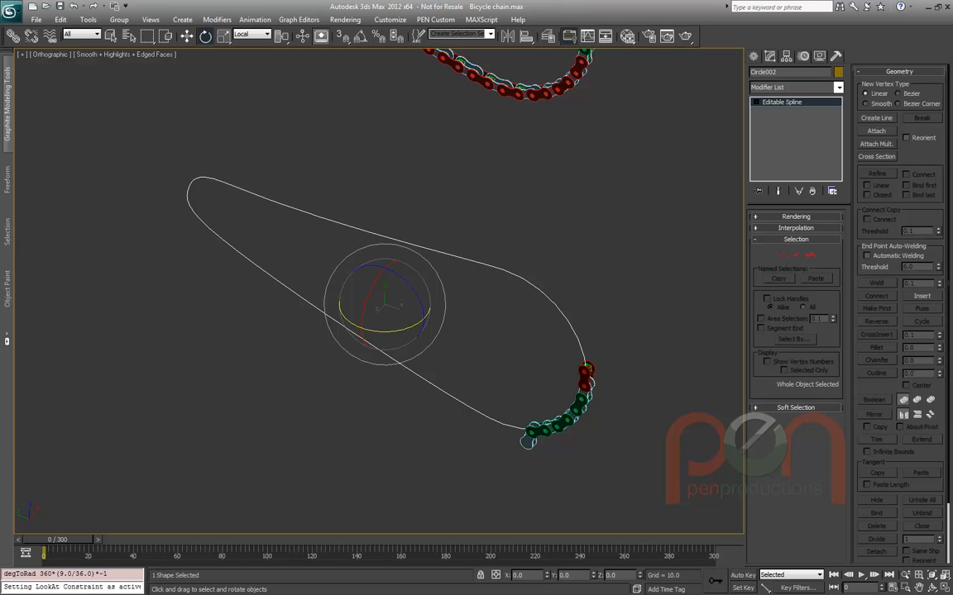
# Set the Upnode Control of the LookAt Constraint on light-blue link Rectangle065 to LookAt
pyautogui.click(590, 385)
pyautogui.scroll(5, 615, 396)
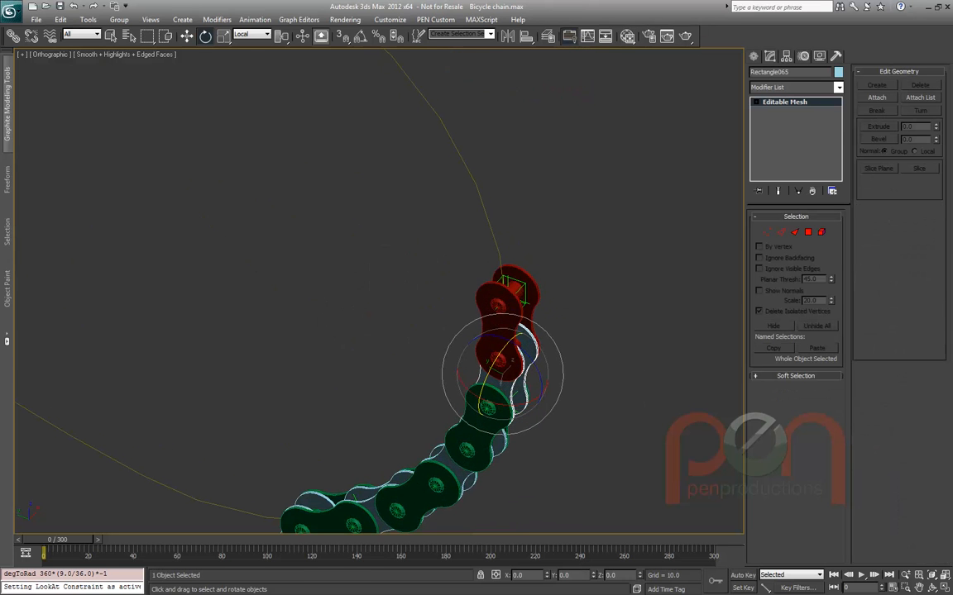
pyautogui.click(803, 55)
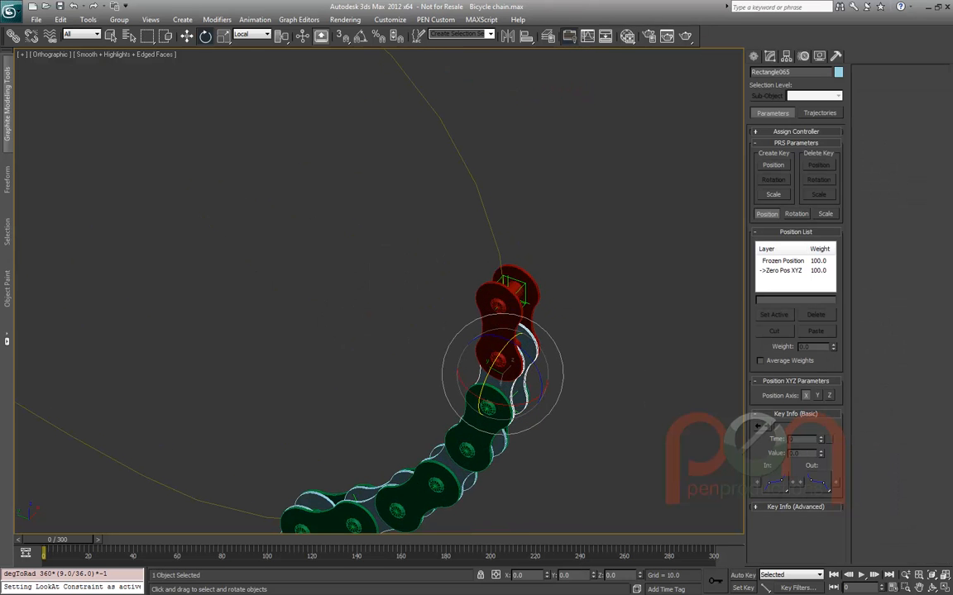
pyautogui.click(796, 214)
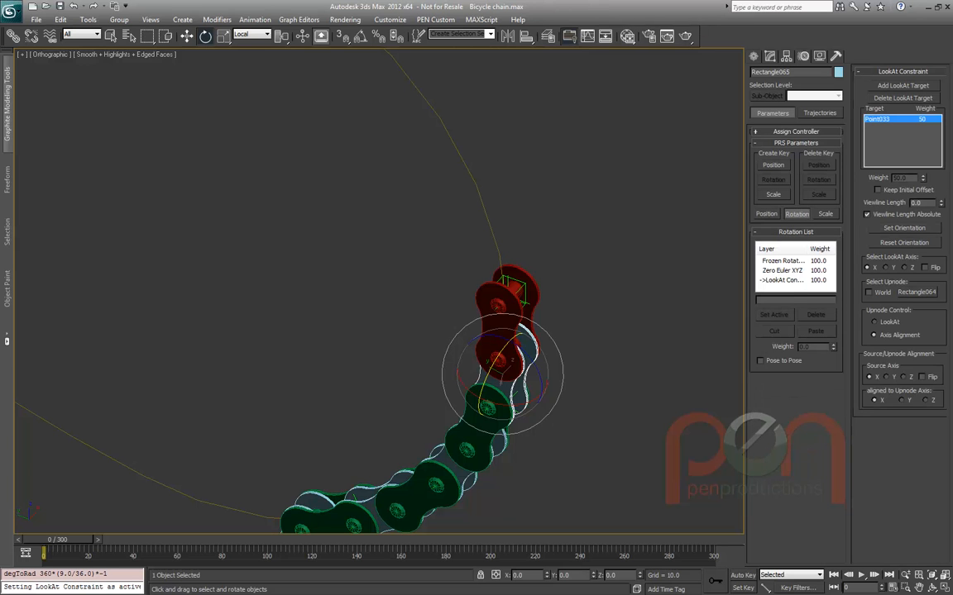
pyautogui.scroll(-2, 576, 302)
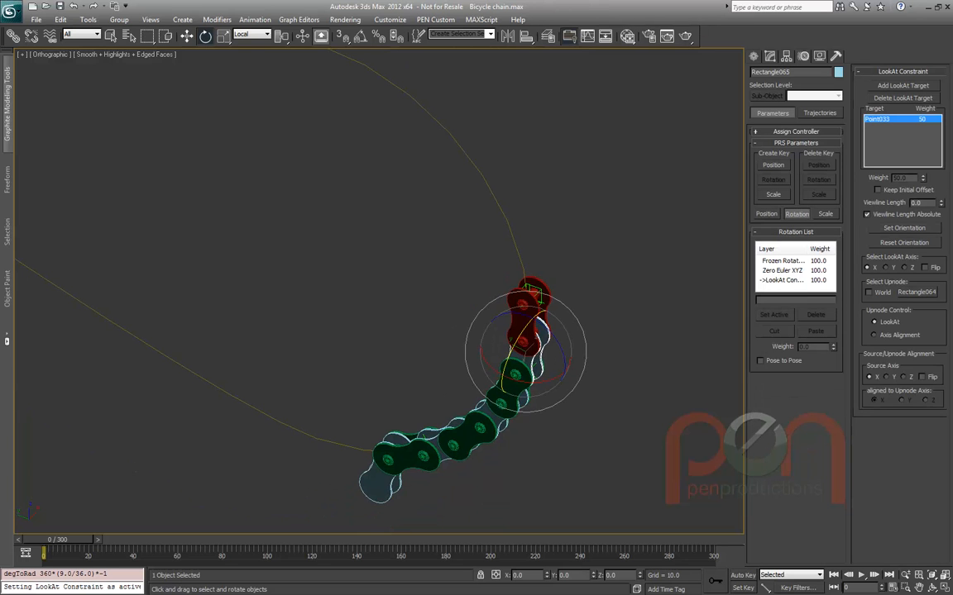
# Test-rotate the path Circle002 to check the light-blue link's orientation, and revert the rotations
pyautogui.moveTo(541, 225); pyautogui.dragTo(480, 243)
pyautogui.moveTo(195, 201)
pyautogui.mouseDown()
pyautogui.moveTo(172, 192)
pyautogui.moveTo(187, 214)
pyautogui.moveTo(188, 195)
pyautogui.moveTo(192, 207)
pyautogui.mouseUp()
pyautogui.rightClick(192, 207)
pyautogui.click(576, 354)
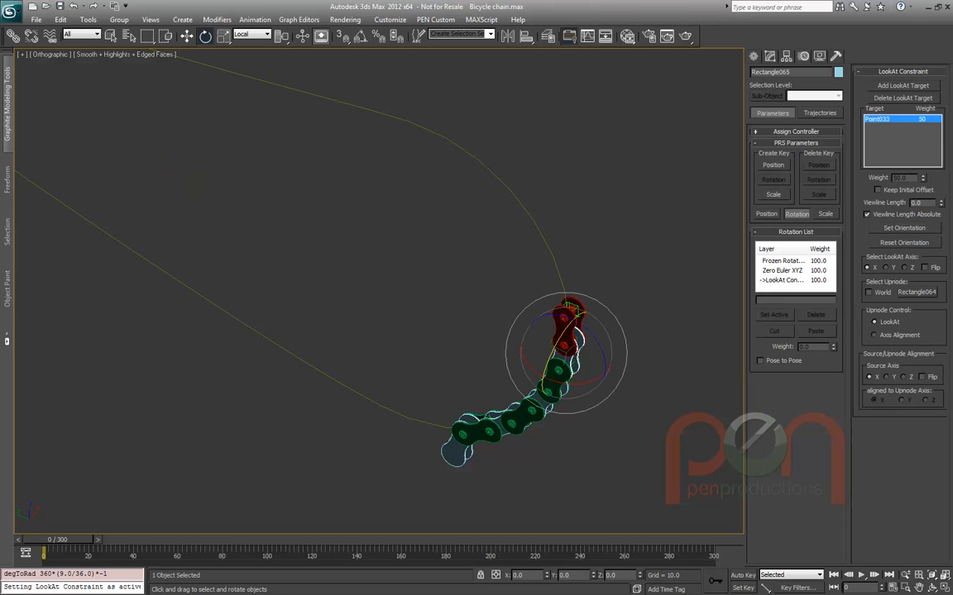
pyautogui.click(198, 299)
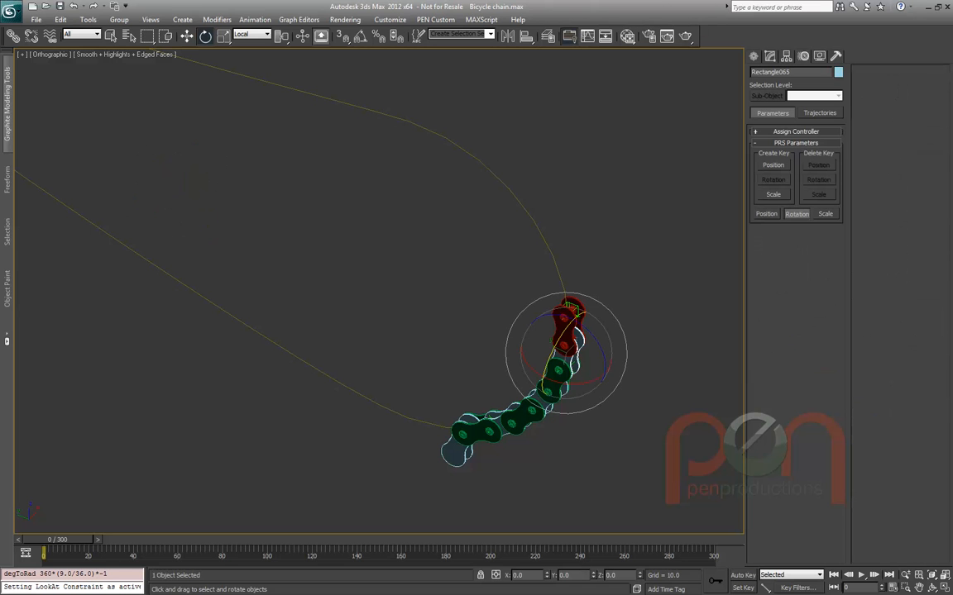
pyautogui.moveTo(198, 248); pyautogui.dragTo(229, 283, button='middle')
pyautogui.moveTo(217, 216)
pyautogui.mouseDown()
pyautogui.moveTo(199, 233)
pyautogui.moveTo(214, 273)
pyautogui.moveTo(232, 173)
pyautogui.moveTo(244, 162)
pyautogui.moveTo(223, 145)
pyautogui.moveTo(211, 206)
pyautogui.mouseUp()
pyautogui.hotkey('ctrl', 'z')
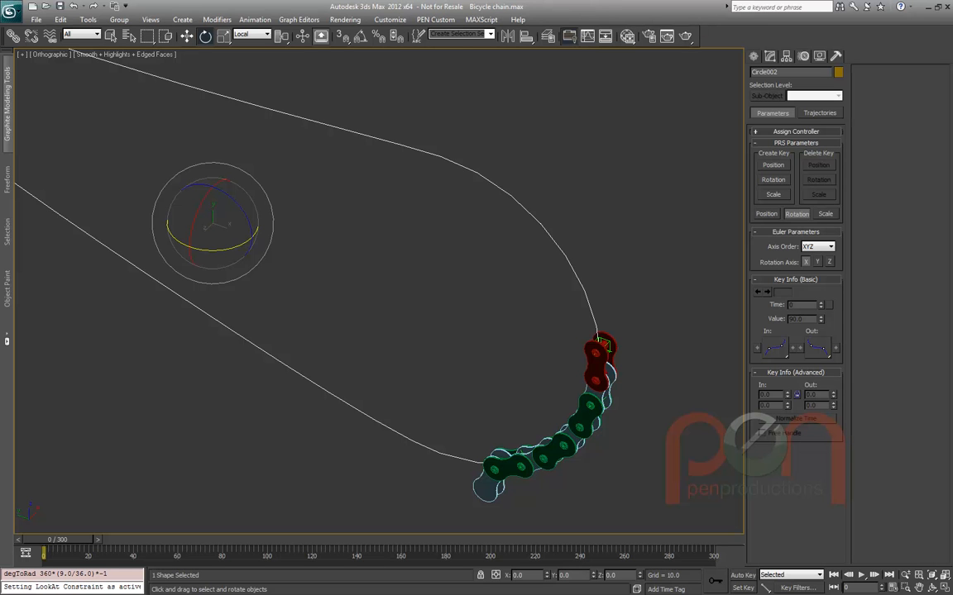
pyautogui.scroll(-5, 600, 343)
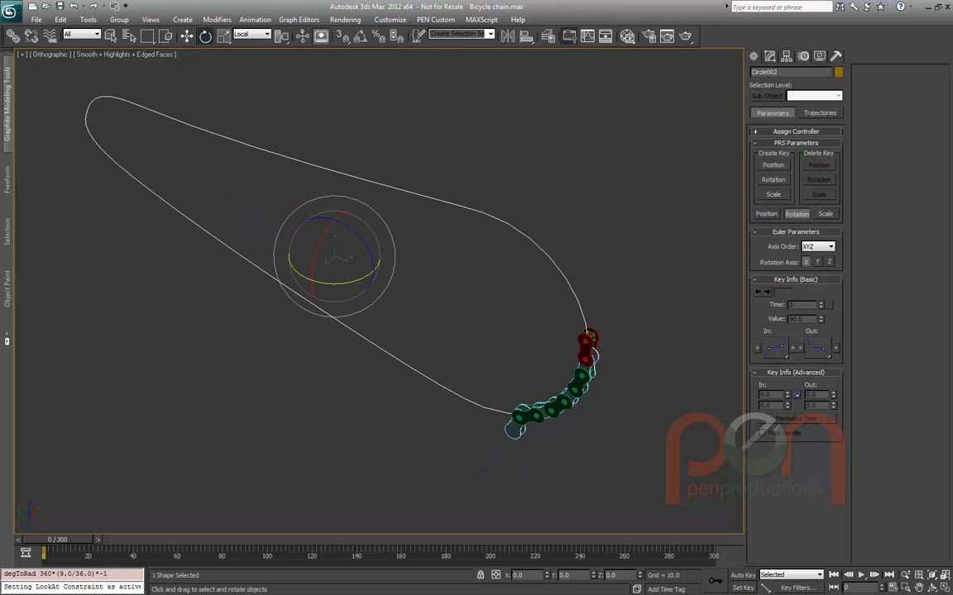
# Select all vertices of the path Circle002 and set rotation to use their common center in the View coordinate system
pyautogui.click(770, 55)
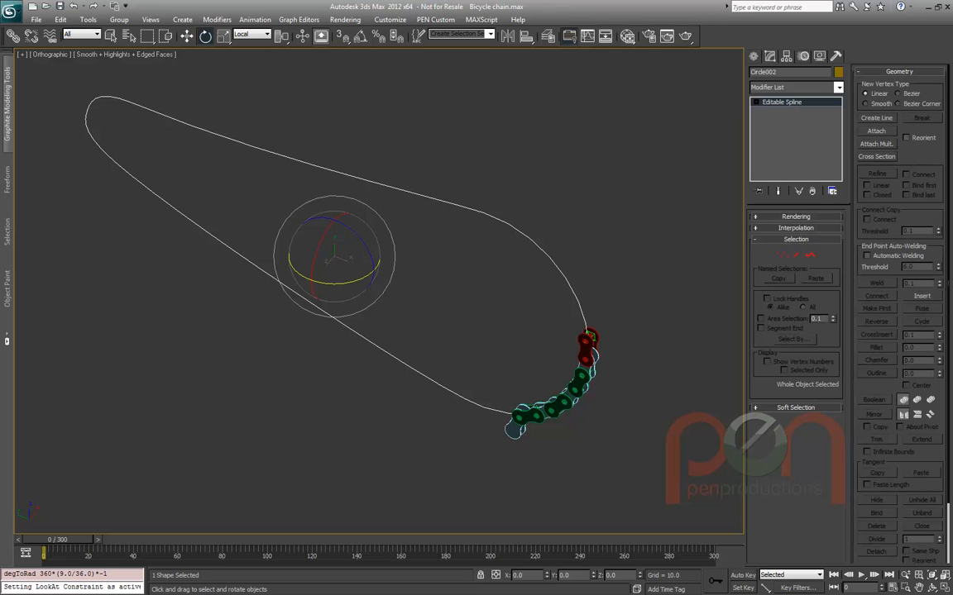
pyautogui.press('1')
pyautogui.moveTo(64, 73); pyautogui.dragTo(657, 521)
pyautogui.scroll(-3, 500, 282)
pyautogui.moveTo(501, 282); pyautogui.dragTo(485, 303, button='middle')
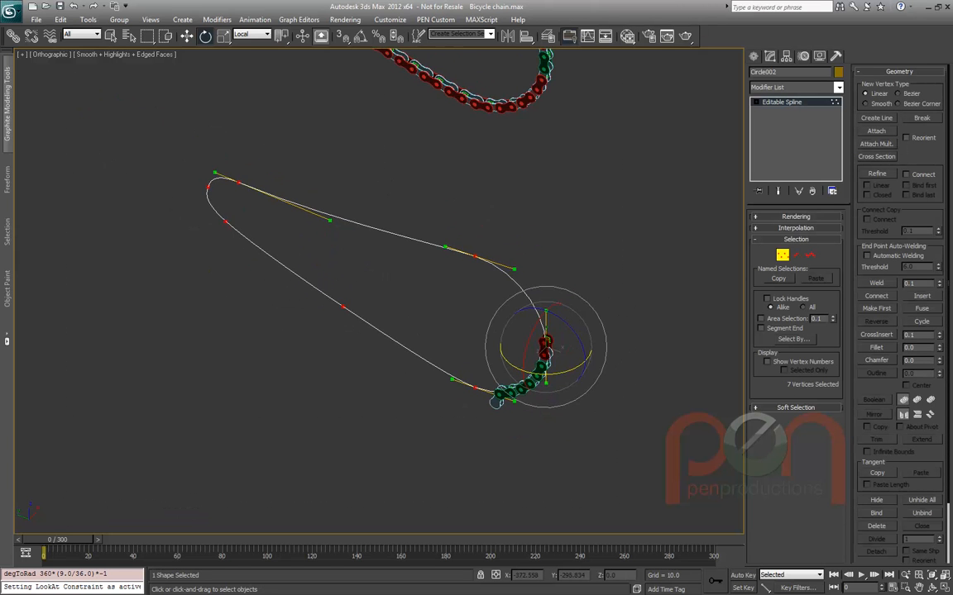
pyautogui.click(281, 35)
pyautogui.click(281, 72)
pyautogui.rightClick(361, 208)
pyautogui.click(381, 162)
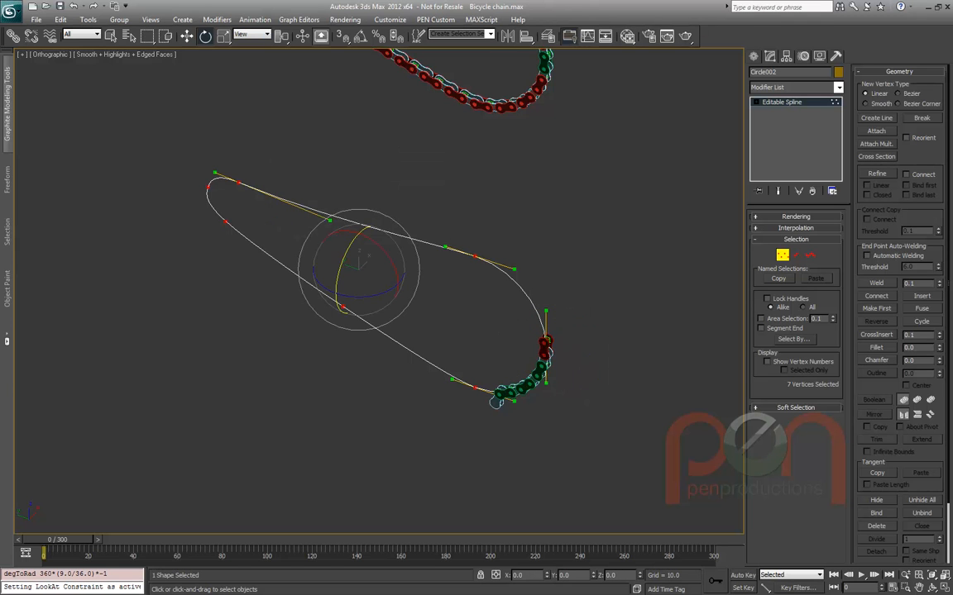
# Try rotating the selected path vertices, cancel the rotation and leave vertex editing
pyautogui.moveTo(364, 262); pyautogui.dragTo(339, 294)
pyautogui.rightClick(339, 294)
pyautogui.scroll(3, 397, 295)
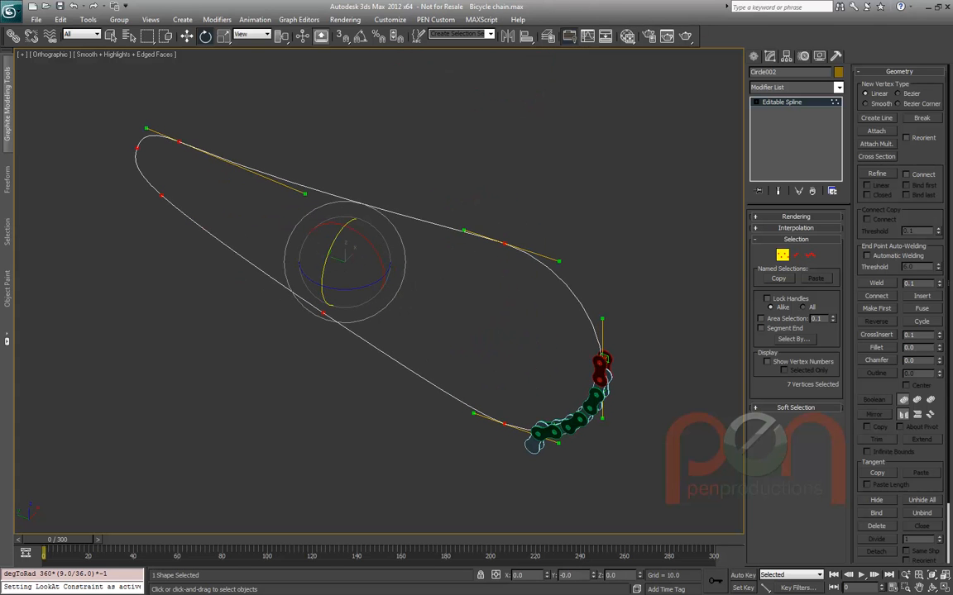
pyautogui.press('1')
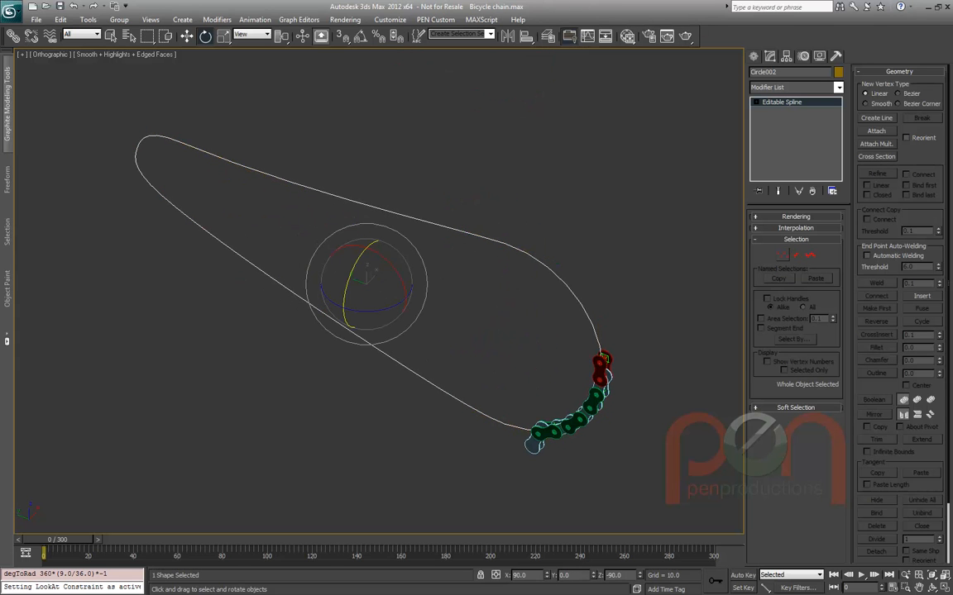
# Add a Spline IK Control modifier to the path Circle002 and create control helpers for its knots
pyautogui.keyDown('alt'); pyautogui.moveTo(397, 295); pyautogui.dragTo(389, 285, button='middle'); pyautogui.keyUp('alt')
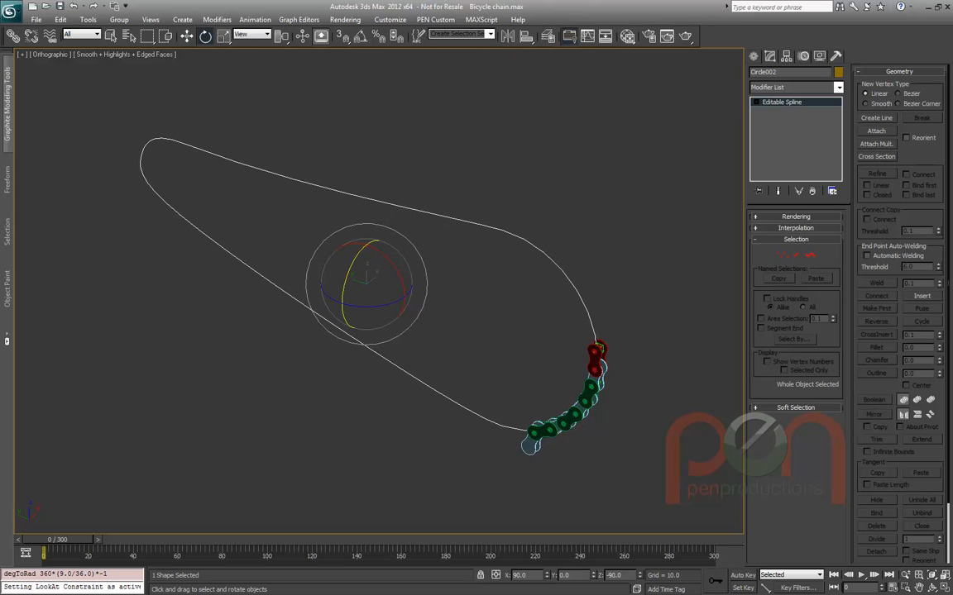
pyautogui.click(837, 87)
pyautogui.scroll(-10, 794, 331)
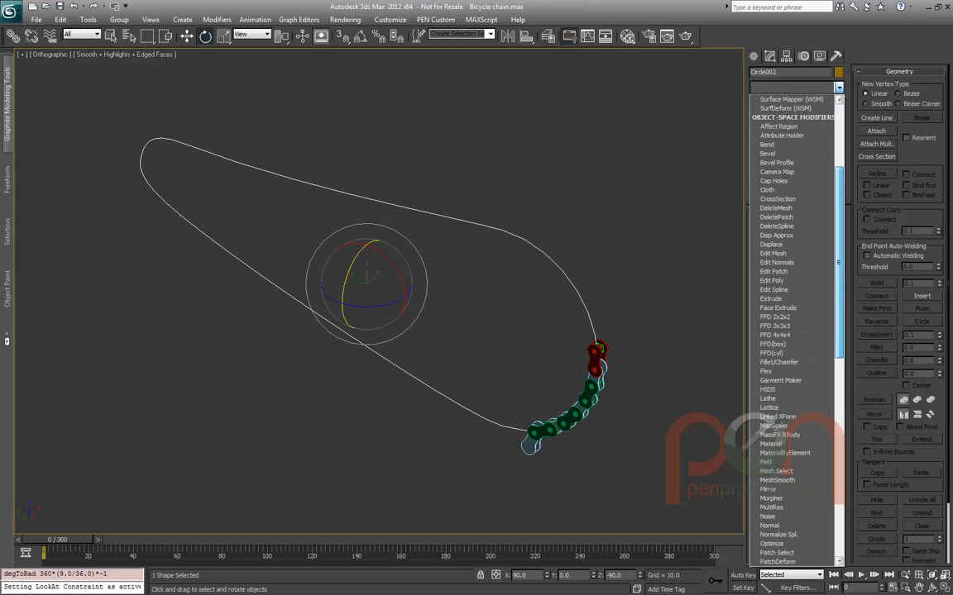
pyautogui.scroll(-1, 768, 421)
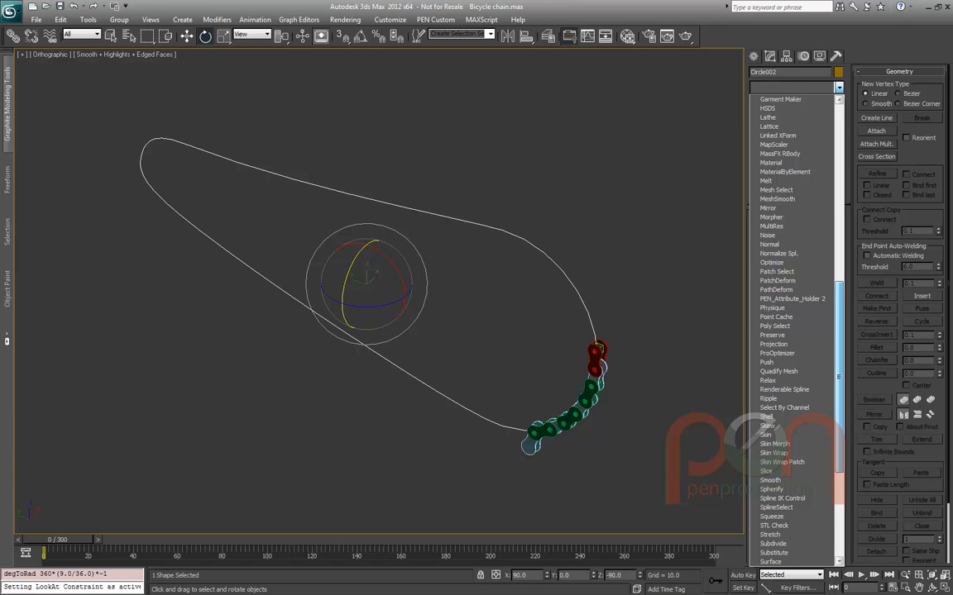
pyautogui.scroll(-3, 769, 418)
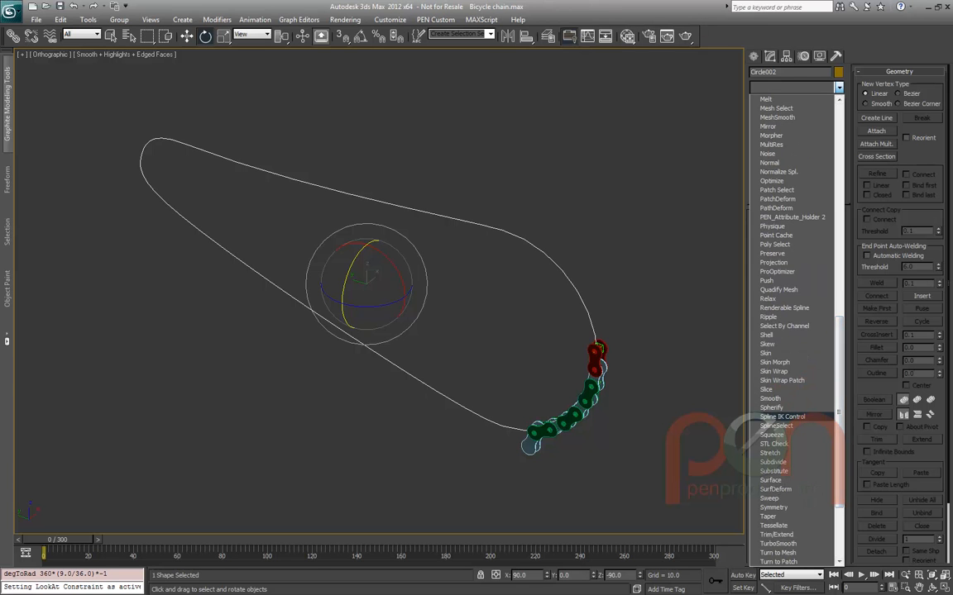
pyautogui.click(769, 418)
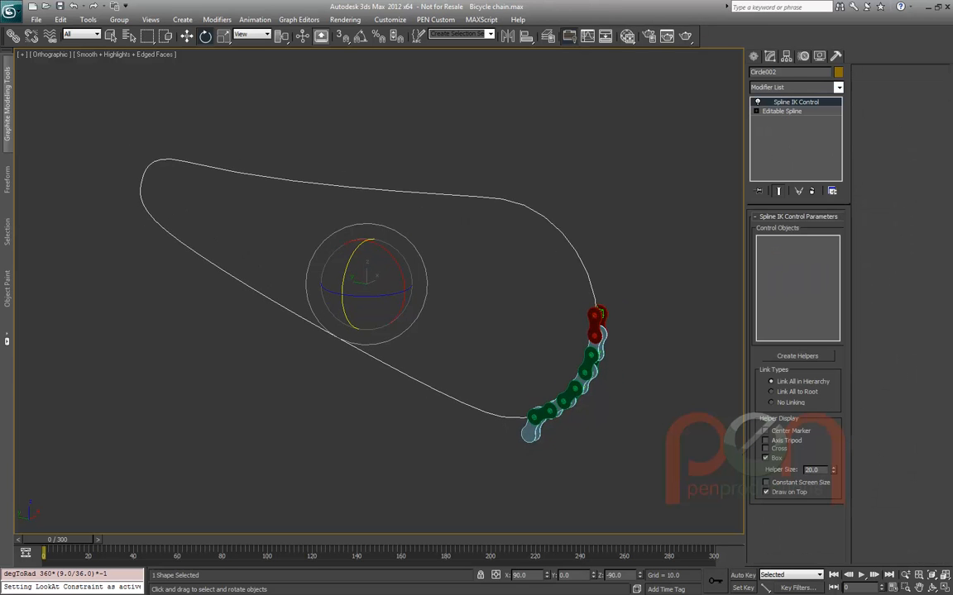
pyautogui.scroll(2, 415, 335)
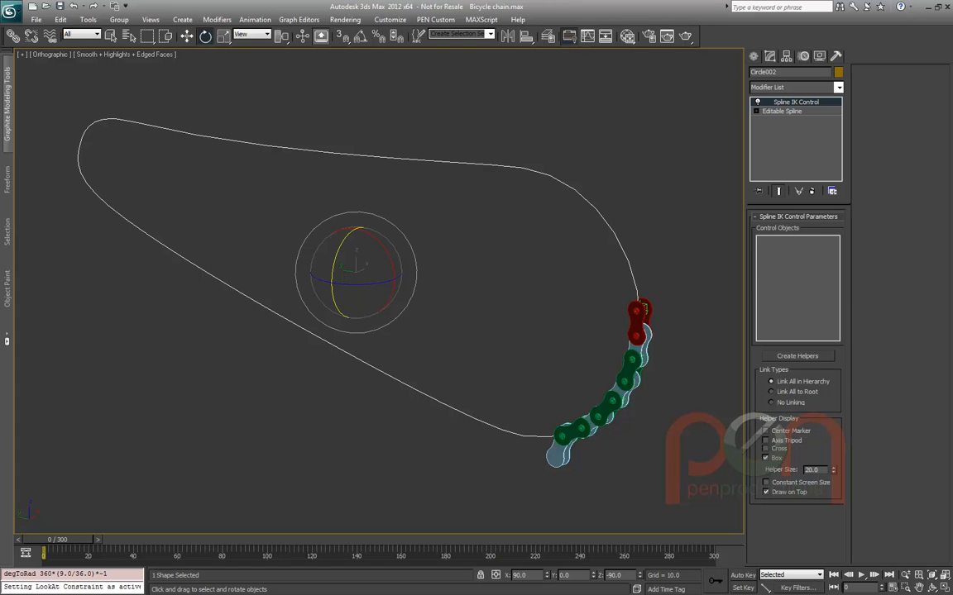
pyautogui.click(798, 356)
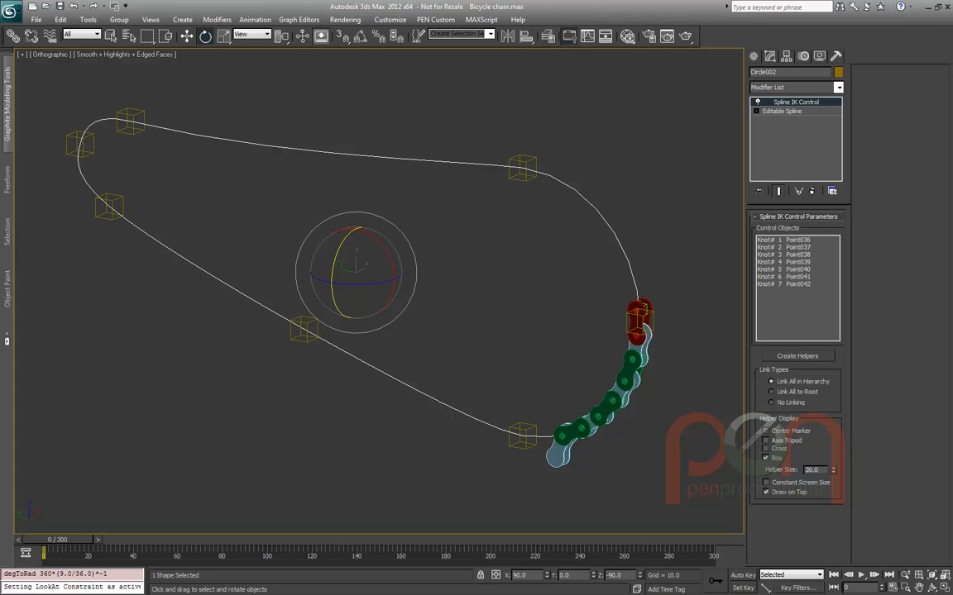
# Select the point helper midway along the path's lower span and try moving it, reverting the move
pyautogui.click(315, 330)
pyautogui.rightClick(327, 328)
pyautogui.click(369, 342)
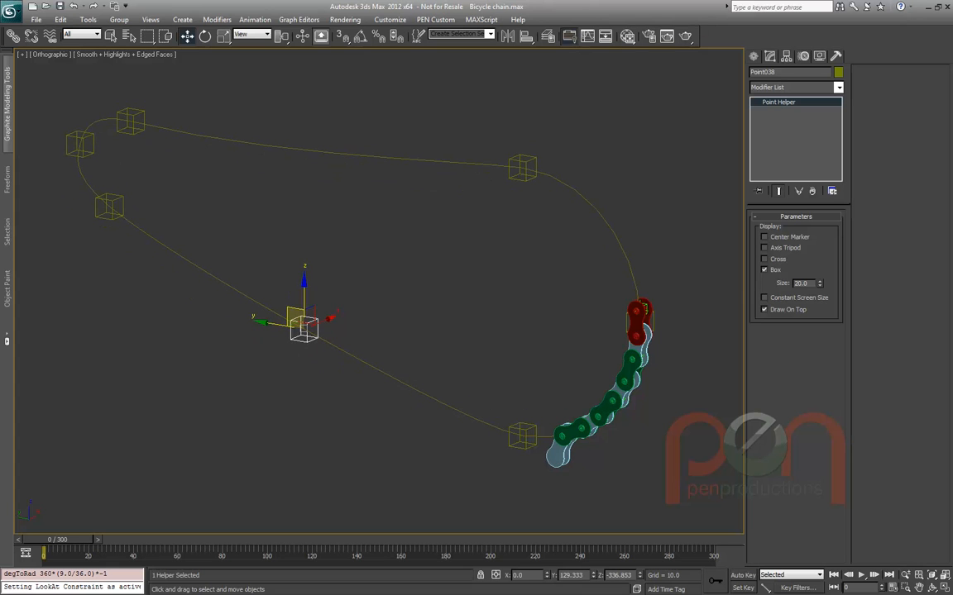
pyautogui.click(369, 365)
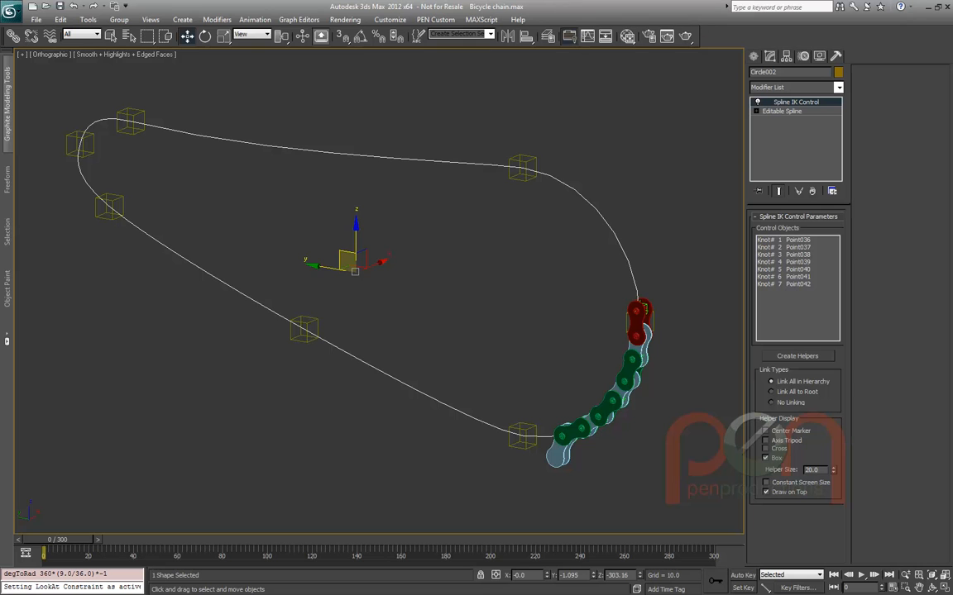
pyautogui.click(304, 329)
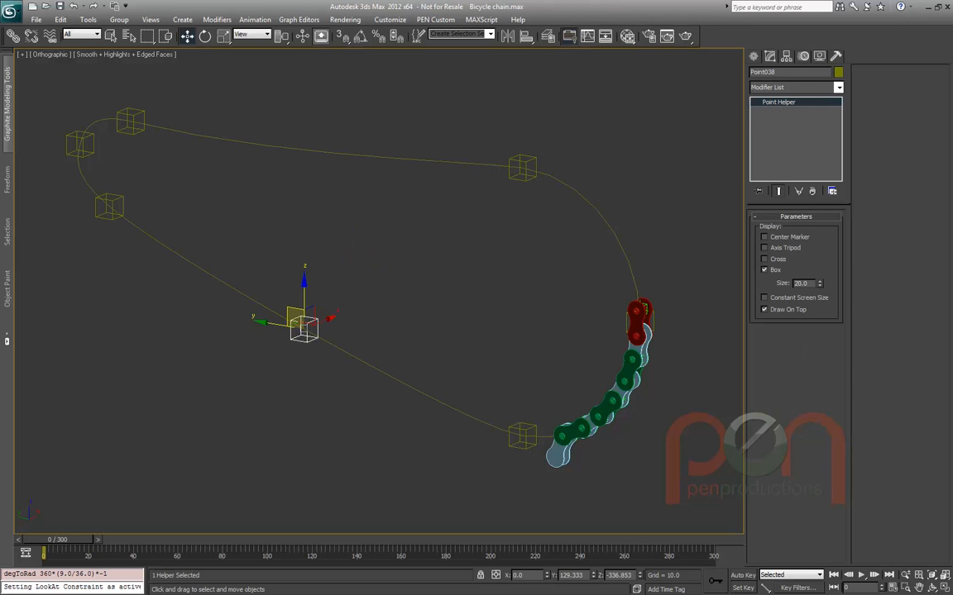
pyautogui.keyDown('alt'); pyautogui.moveTo(305, 329); pyautogui.dragTo(352, 334, button='middle'); pyautogui.keyUp('alt')
pyautogui.moveTo(293, 322); pyautogui.dragTo(307, 280)
pyautogui.rightClick(308, 279)
# Apply Freeze Transform to the selected point helper on the path's lower span
pyautogui.keyDown('alt'); pyautogui.moveTo(308, 279); pyautogui.dragTo(345, 293, button='middle'); pyautogui.keyUp('alt')
pyautogui.rightClick(345, 293)
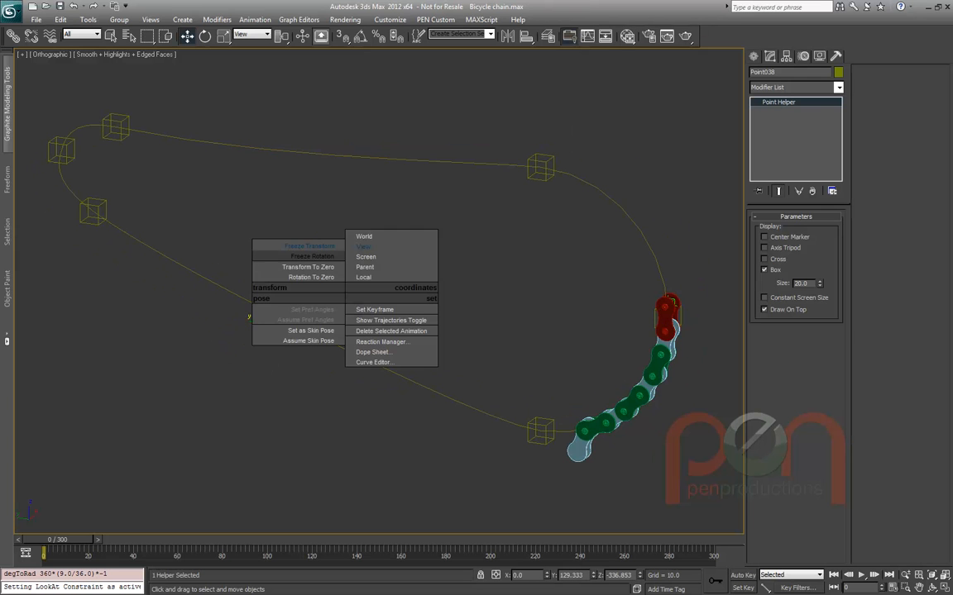
pyautogui.click(269, 221)
pyautogui.click(526, 366)
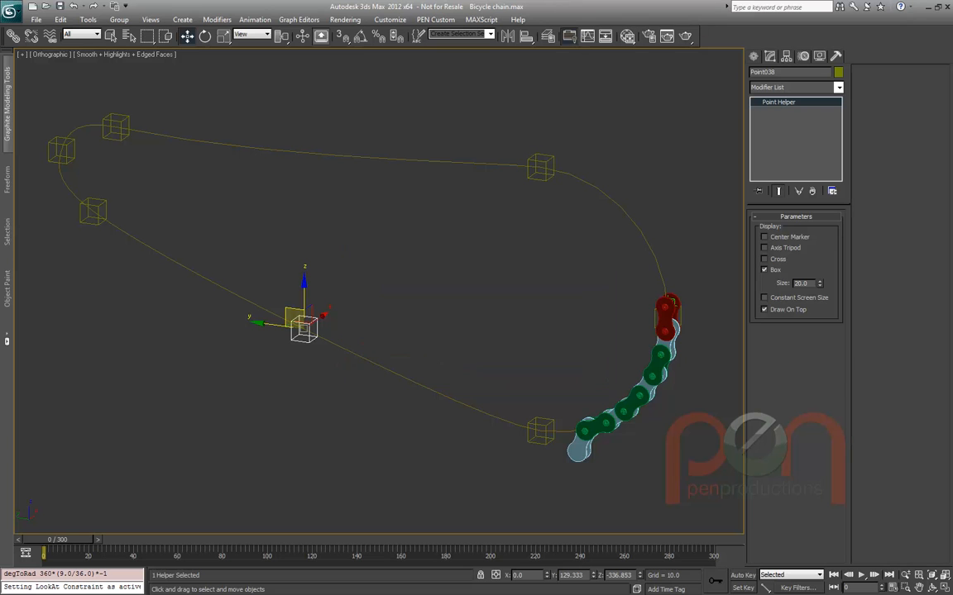
# Open the Dope Sheet for helper Point038 and assign a Noise Float controller to the Z Position under Zero Pos XYZ
pyautogui.rightClick(415, 289)
pyautogui.click(442, 420)
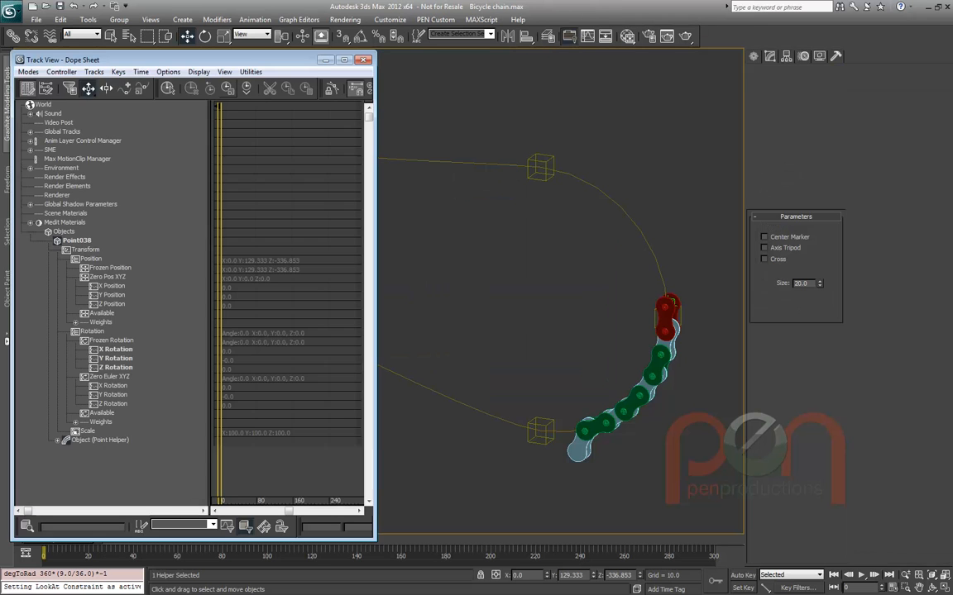
pyautogui.moveTo(606, 329); pyautogui.dragTo(716, 282, button='middle')
pyautogui.scroll(-2, 715, 283)
pyautogui.moveTo(561, 289); pyautogui.dragTo(620, 301, button='middle')
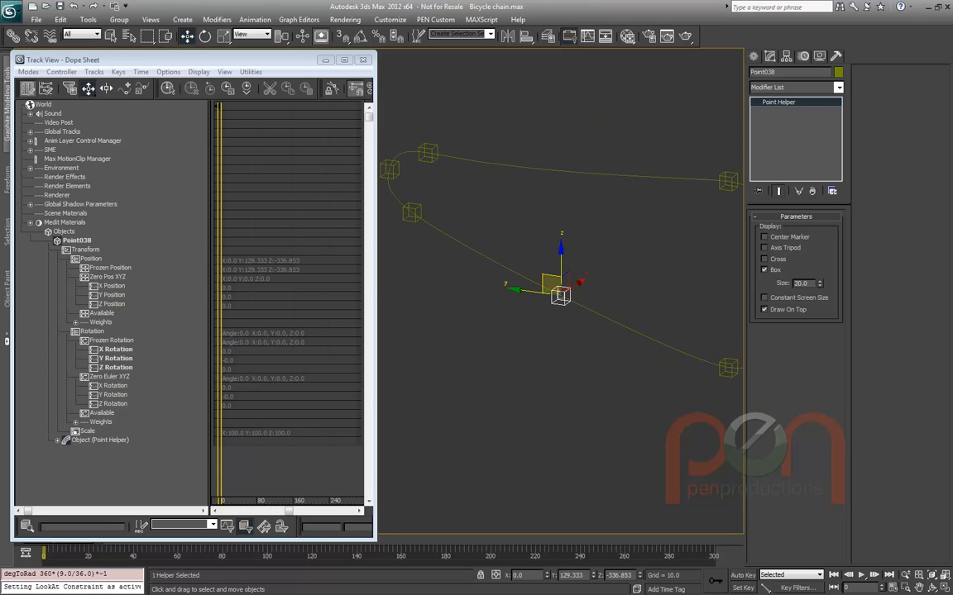
pyautogui.scroll(-3, 112, 273)
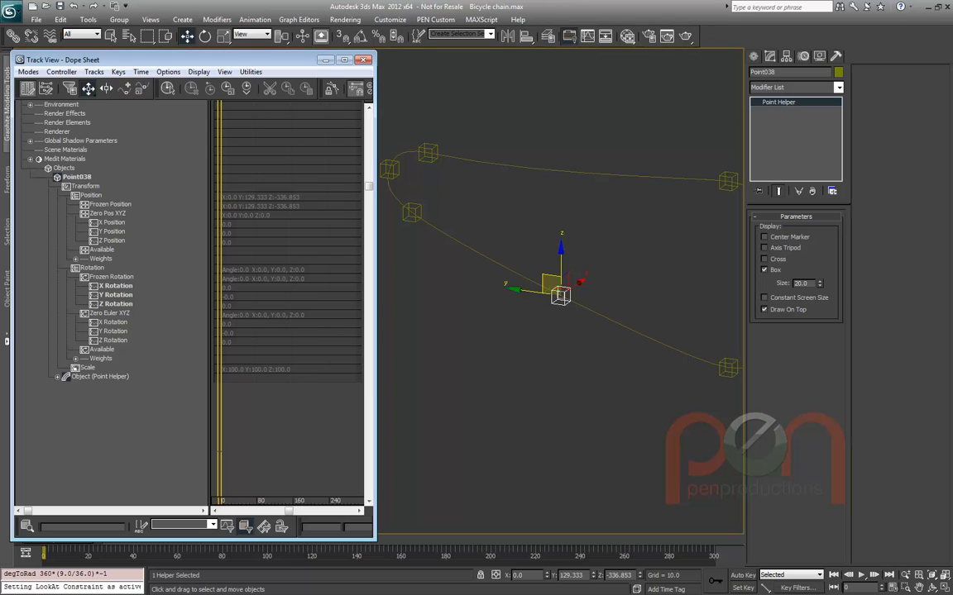
pyautogui.rightClick(111, 240)
pyautogui.click(132, 236)
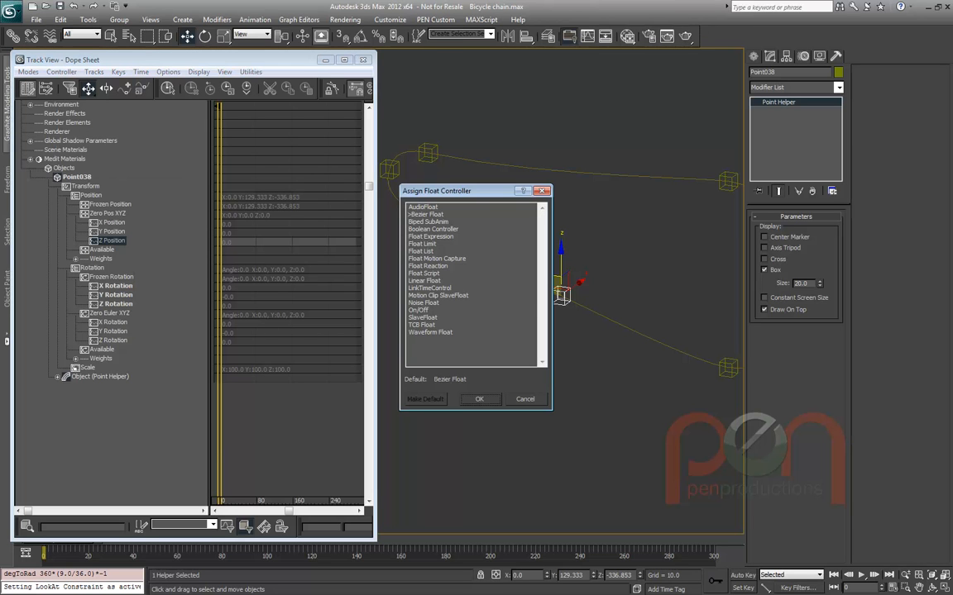
pyautogui.doubleClick(423, 303)
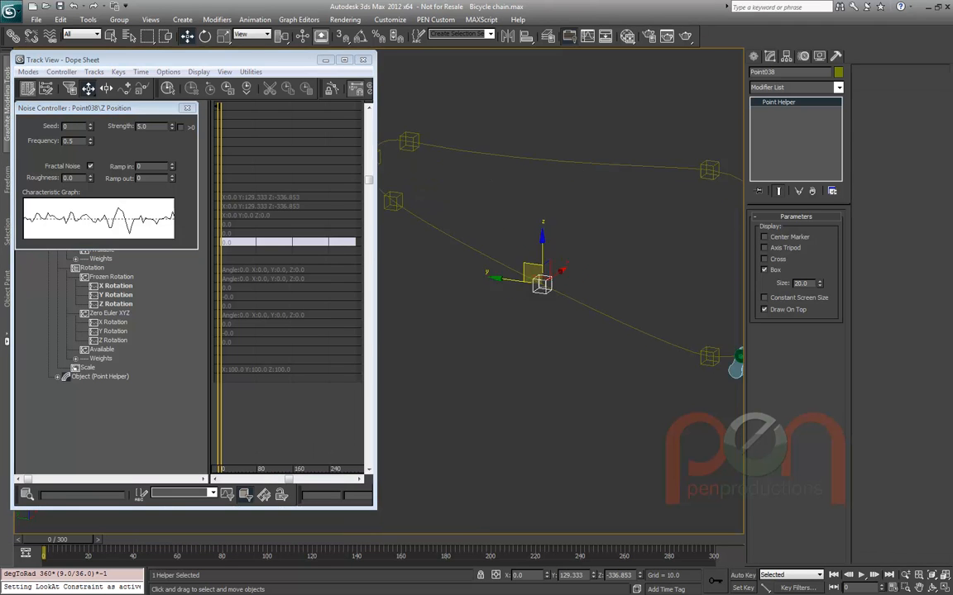
# Set the Z Position noise to strength 29.2 and frequency 0.365, scrub the animation to check it, and close the noise settings
pyautogui.scroll(-3, 559, 291)
pyautogui.moveTo(559, 291); pyautogui.dragTo(577, 313, button='middle')
pyautogui.moveTo(57, 539); pyautogui.dragTo(353, 539)
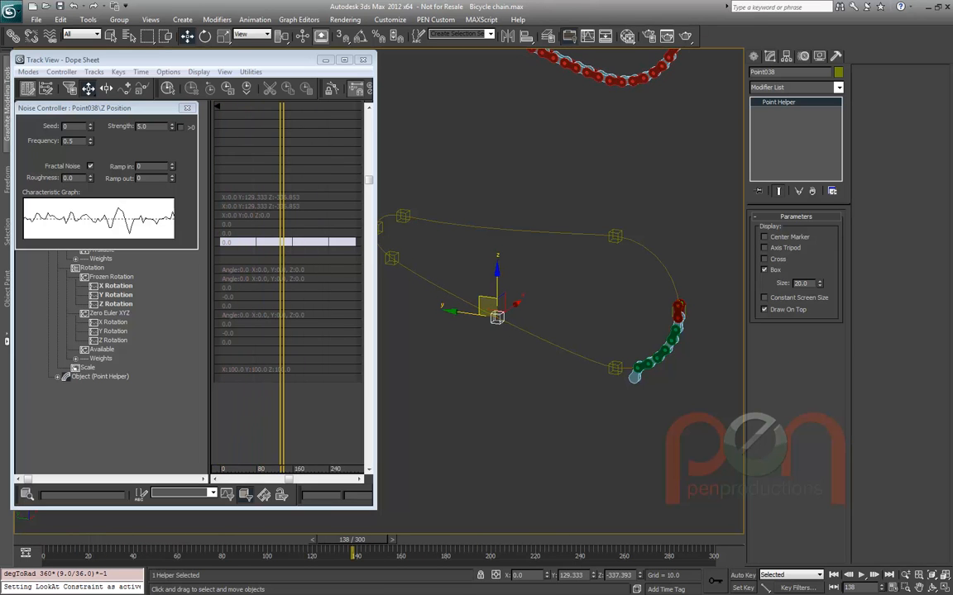
pyautogui.moveTo(172, 125); pyautogui.dragTo(172, 42)
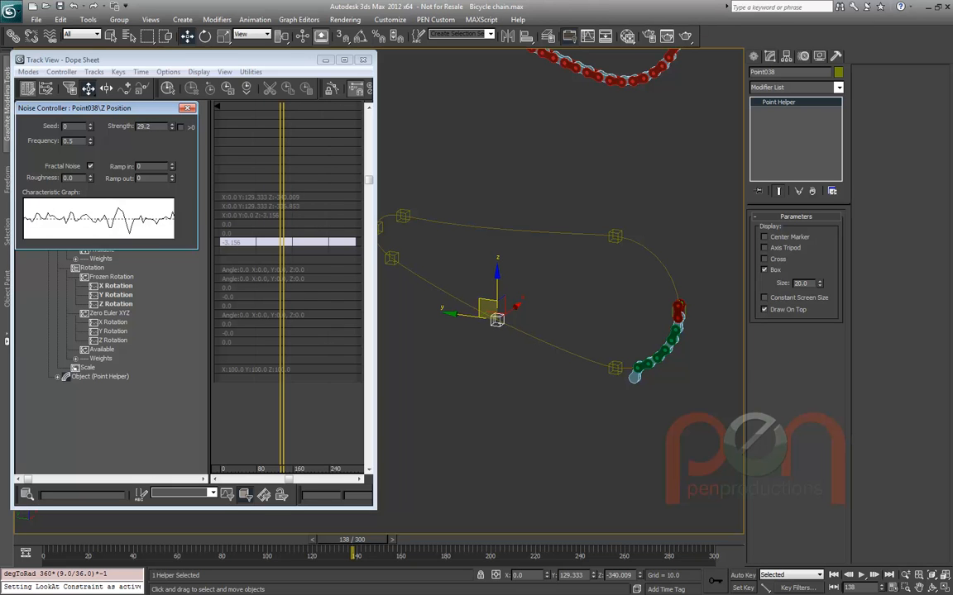
pyautogui.moveTo(90, 141)
pyautogui.mouseDown()
pyautogui.moveTo(90, 132)
pyautogui.moveTo(90, 156)
pyautogui.mouseUp()
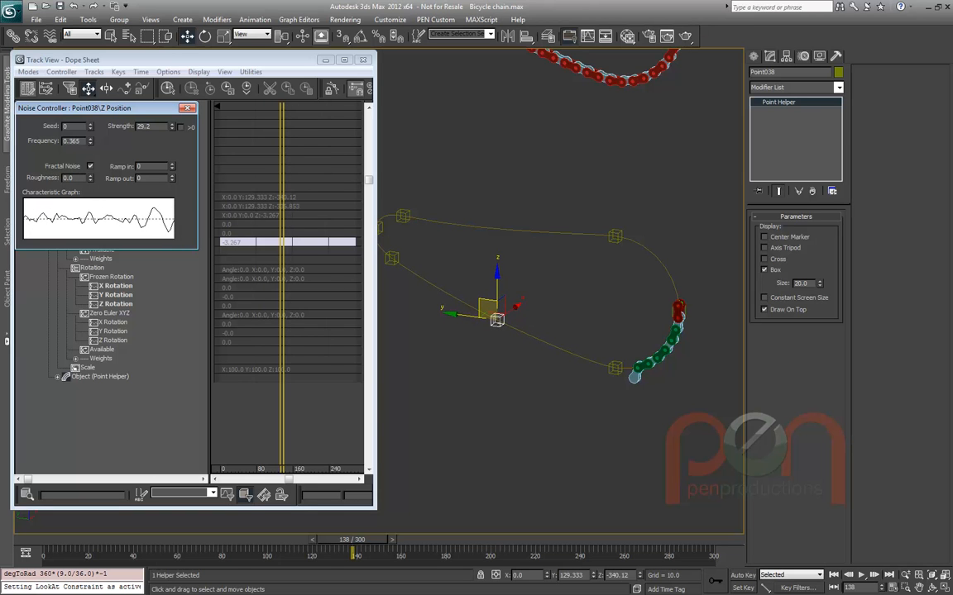
pyautogui.moveTo(354, 539); pyautogui.dragTo(45, 539)
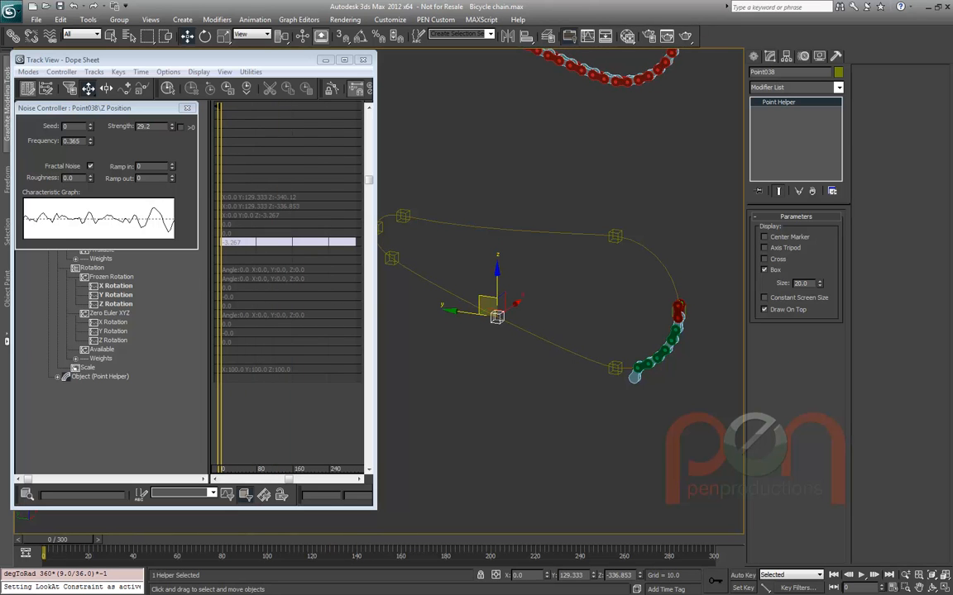
pyautogui.click(187, 108)
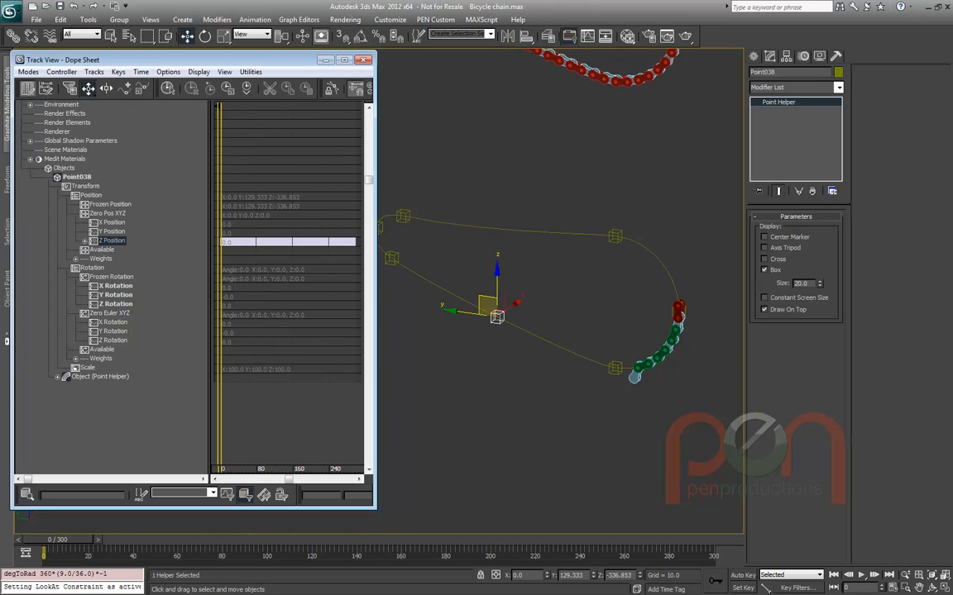
# Expand Point038's Z Position to its Noise Strength track and scrub the opening frames to check the helper's motion
pyautogui.click(84, 241)
pyautogui.click(128, 249)
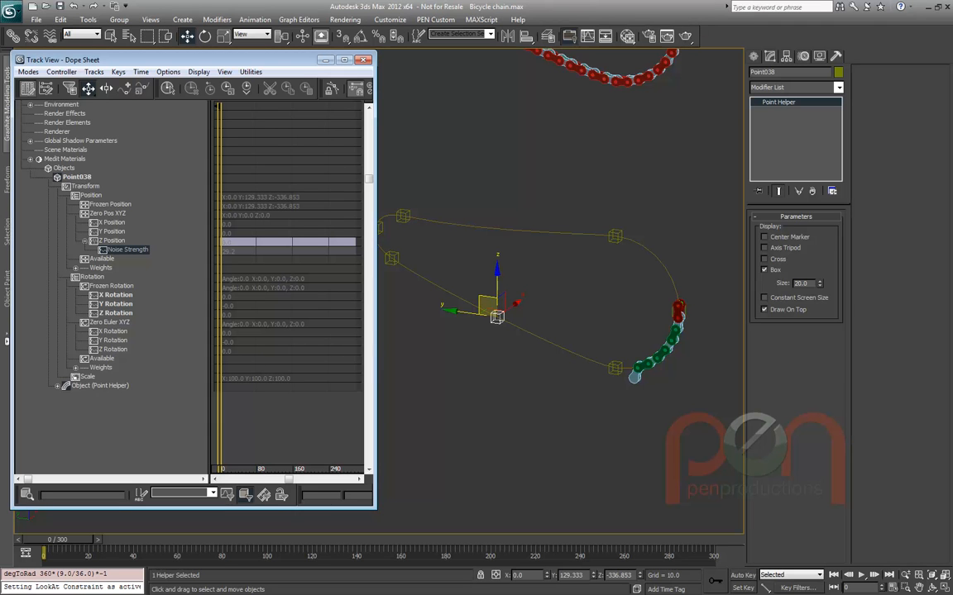
pyautogui.moveTo(57, 540)
pyautogui.mouseDown()
pyautogui.moveTo(354, 539)
pyautogui.moveTo(43, 539)
pyautogui.mouseUp()
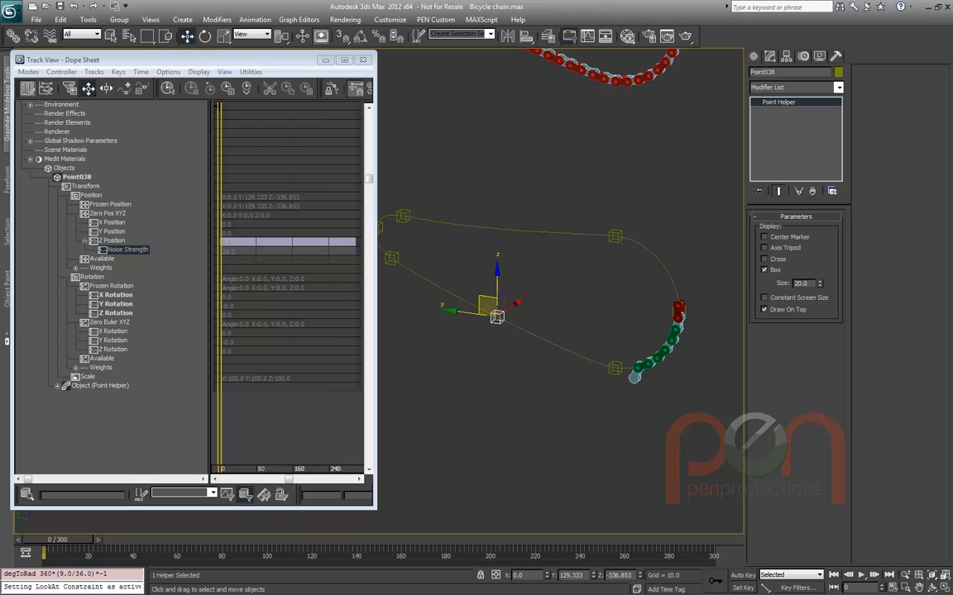
pyautogui.moveTo(44, 552)
pyautogui.mouseDown()
pyautogui.moveTo(563, 552)
pyautogui.moveTo(44, 553)
pyautogui.mouseUp()
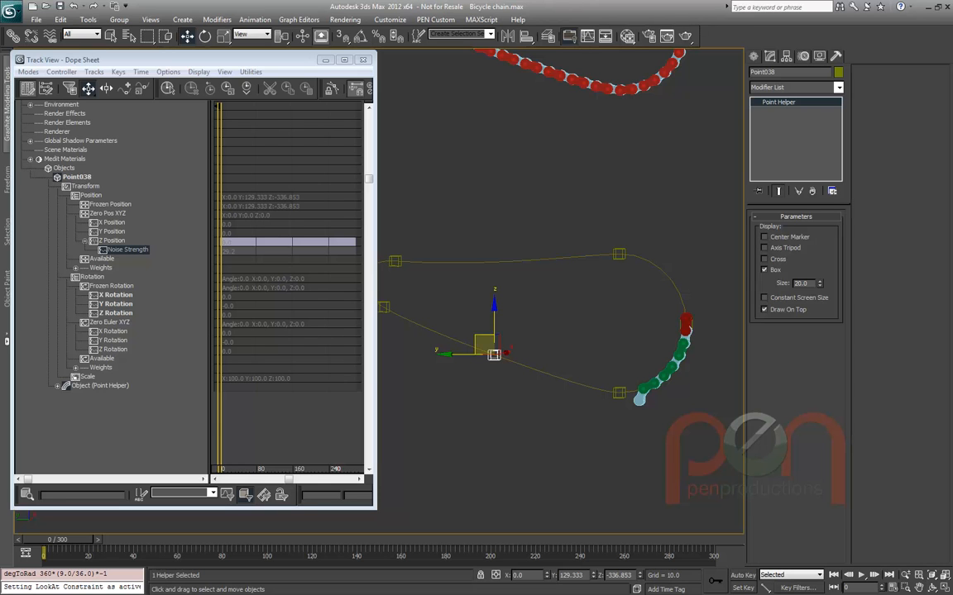
pyautogui.moveTo(62, 539)
pyautogui.mouseDown()
pyautogui.moveTo(180, 539)
pyautogui.moveTo(43, 540)
pyautogui.mouseUp()
# Bring the complete red chain into view, minimize the Dope Sheet and scrub the animation to examine the chain's motion
pyautogui.moveTo(494, 354); pyautogui.dragTo(446, 358, button='middle')
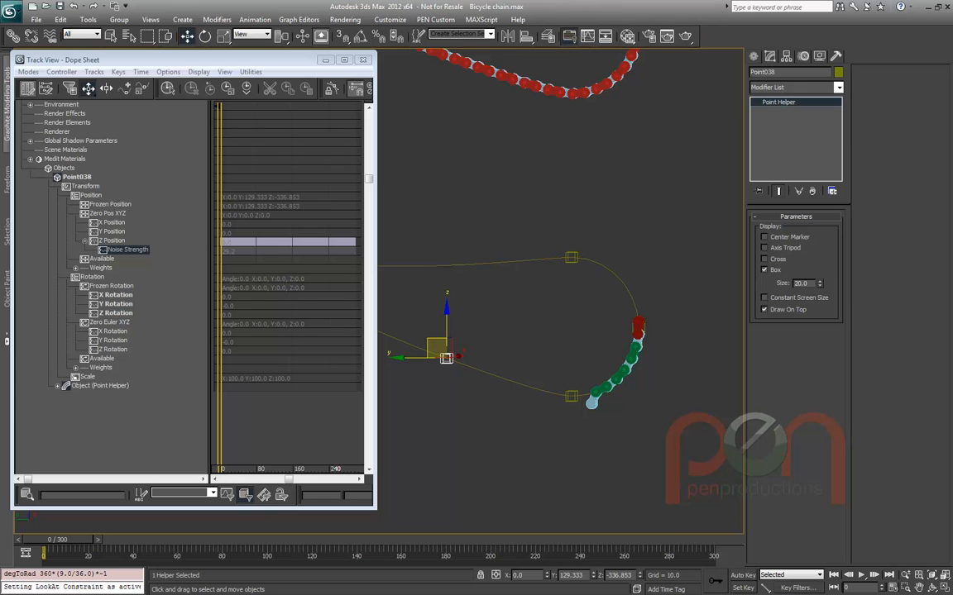
pyautogui.moveTo(569, 54); pyautogui.dragTo(583, 280, button='middle')
pyautogui.scroll(4, 604, 231)
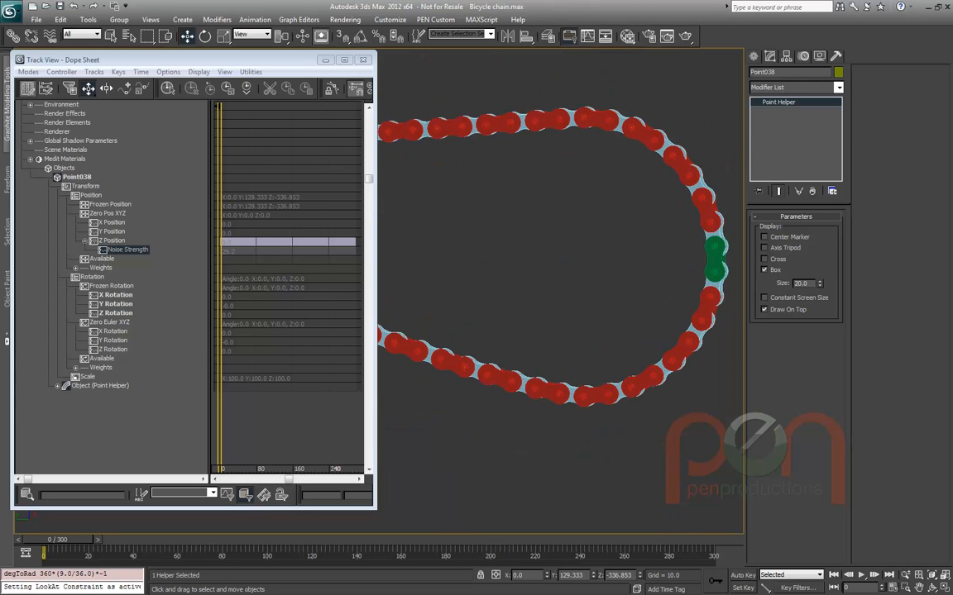
pyautogui.click(325, 60)
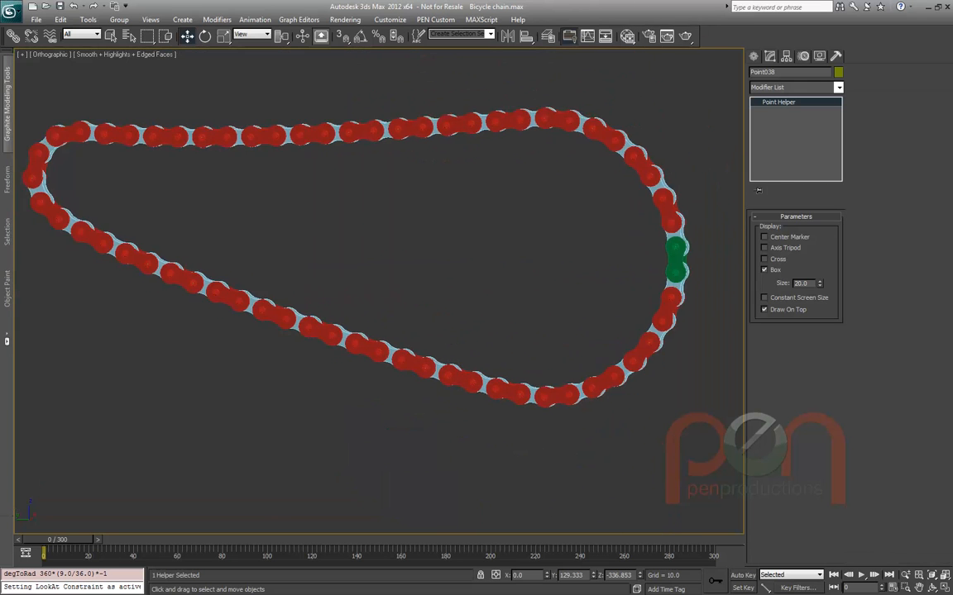
pyautogui.moveTo(43, 539)
pyautogui.mouseDown()
pyautogui.moveTo(624, 539)
pyautogui.moveTo(43, 539)
pyautogui.mouseUp()
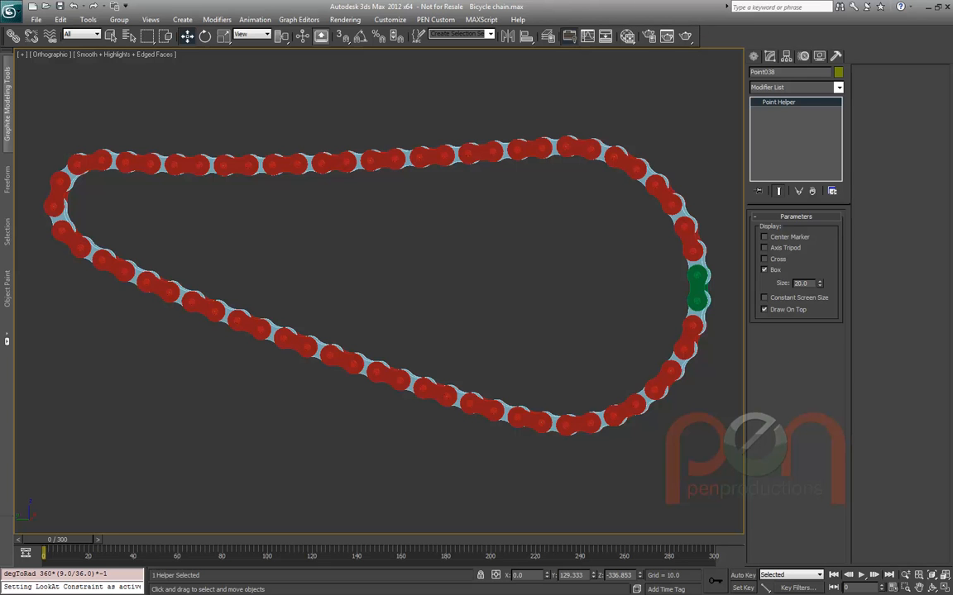
# Switch to the Left view, play the animation to examine the full chain's travel, and return to frame 0
pyautogui.press('l')
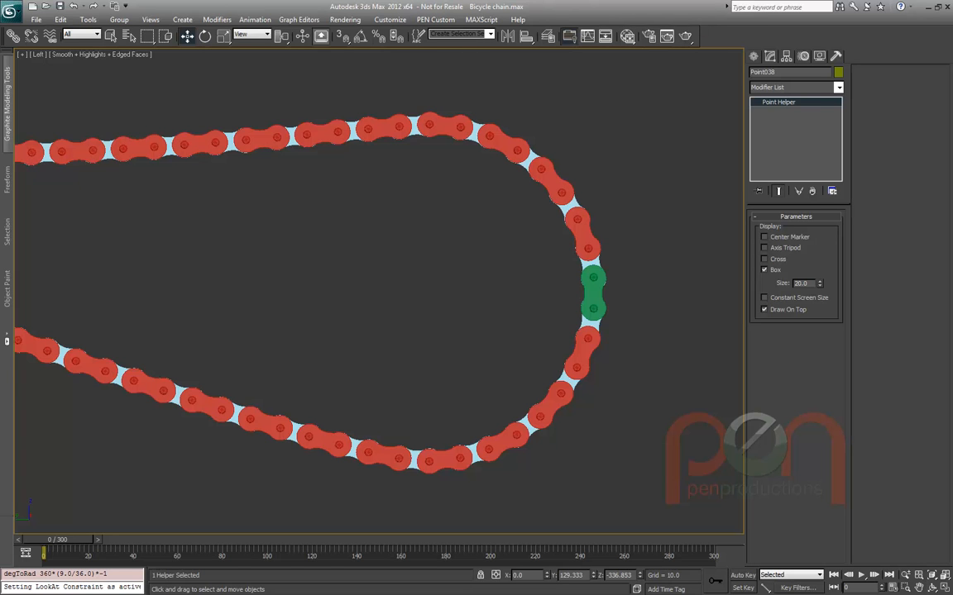
pyautogui.scroll(-3, 651, 233)
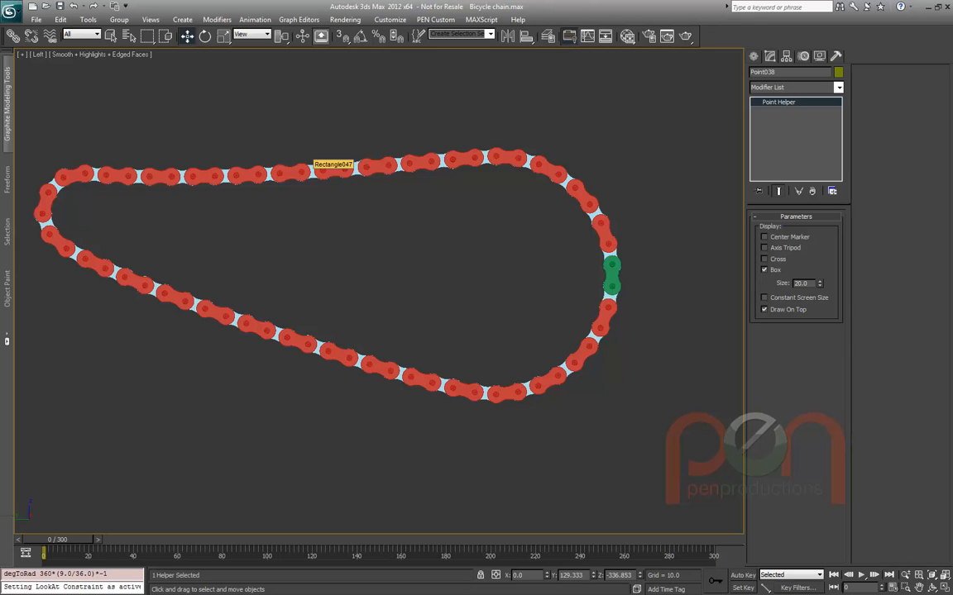
pyautogui.moveTo(281, 132); pyautogui.dragTo(301, 136, button='middle')
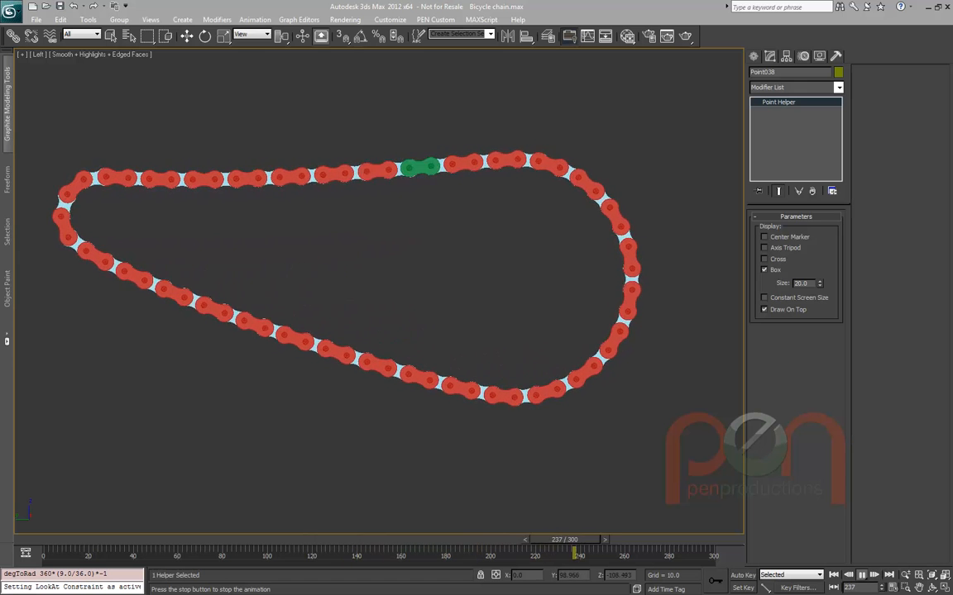
pyautogui.moveTo(688, 539); pyautogui.dragTo(58, 539)
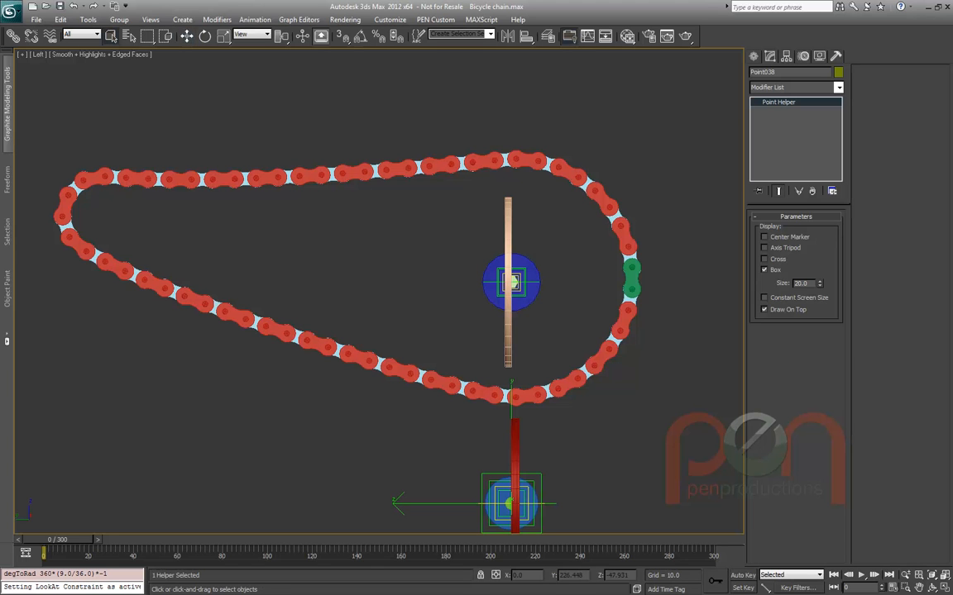
# Reset the scene without saving the bicycle chain changes and open Piston.max
pyautogui.click(10, 11)
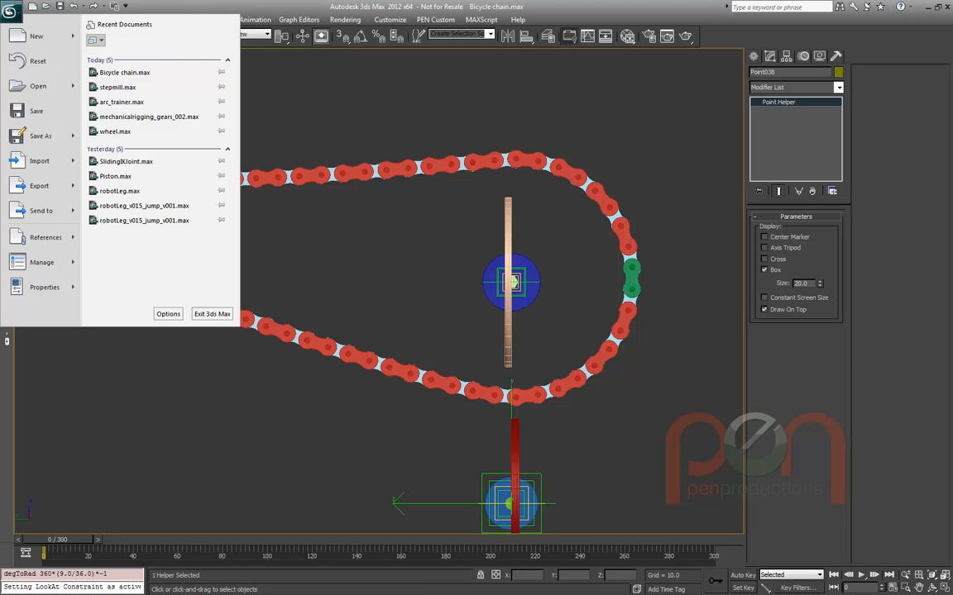
pyautogui.click(39, 60)
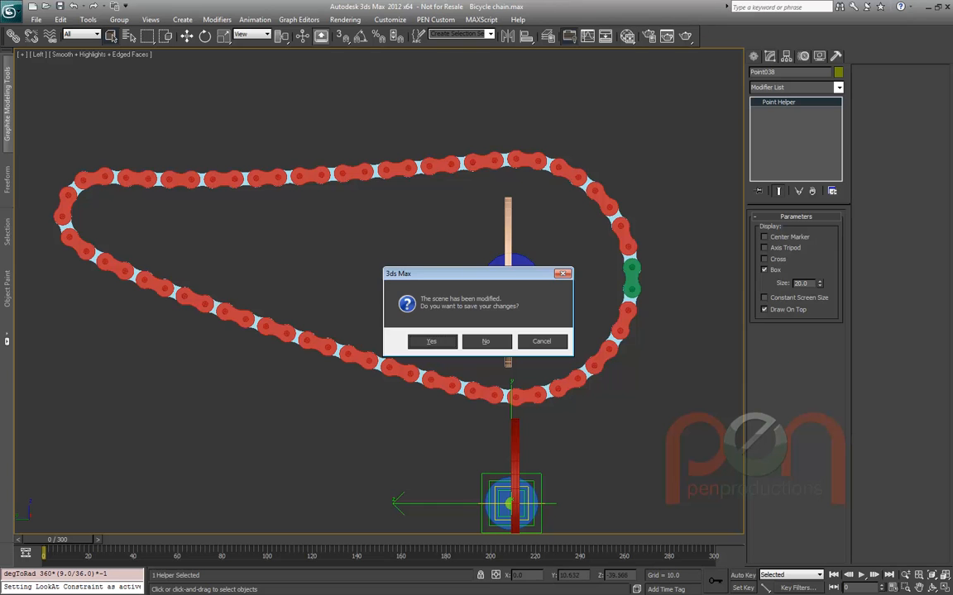
pyautogui.click(485, 341)
pyautogui.press('Return')
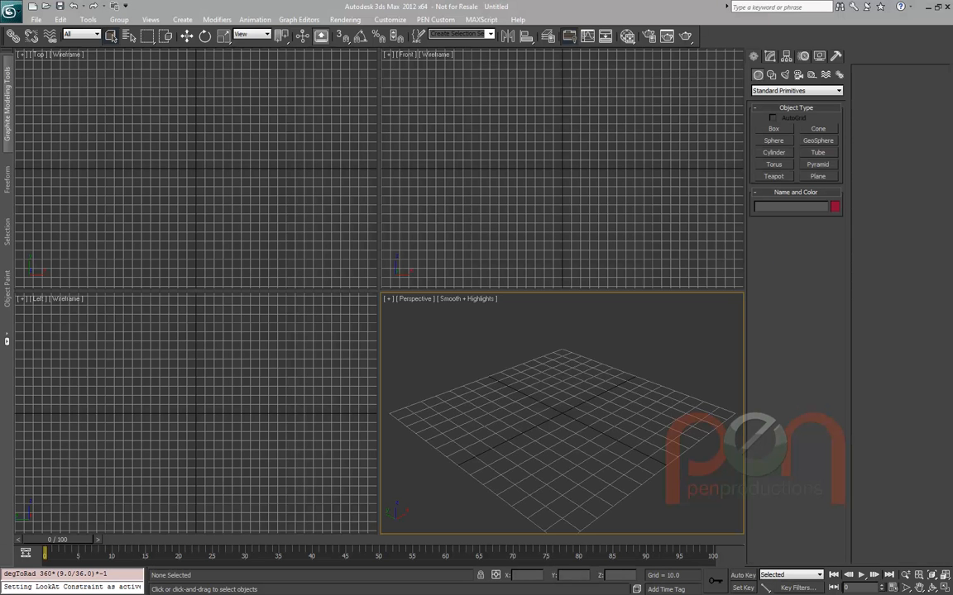
pyautogui.click(326, 254)
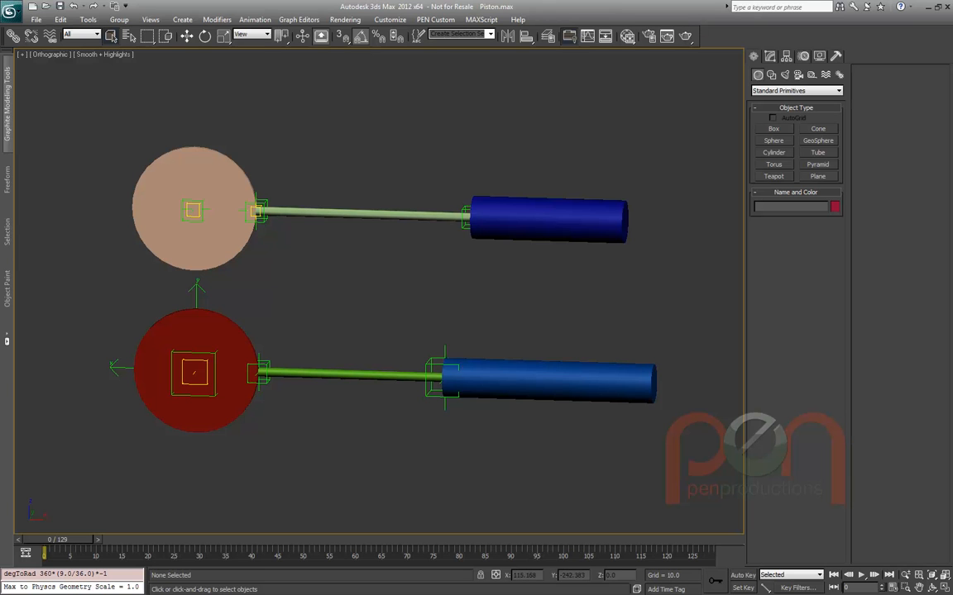
# Switch to the Front view, frame both pistons, play the animation to examine their motion, and return to frame 0
pyautogui.moveTo(522, 518); pyautogui.dragTo(519, 523, button='middle')
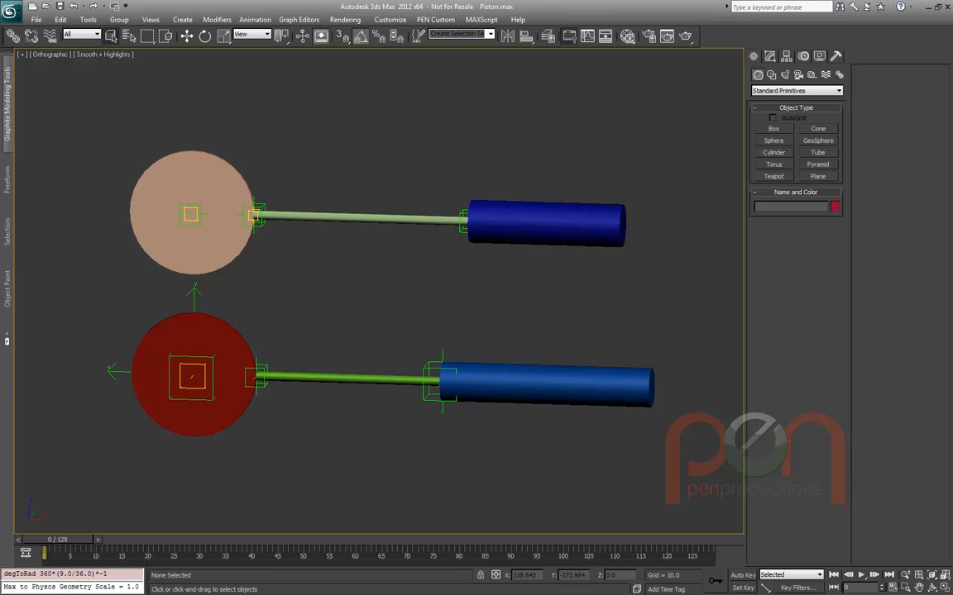
pyautogui.press('l')
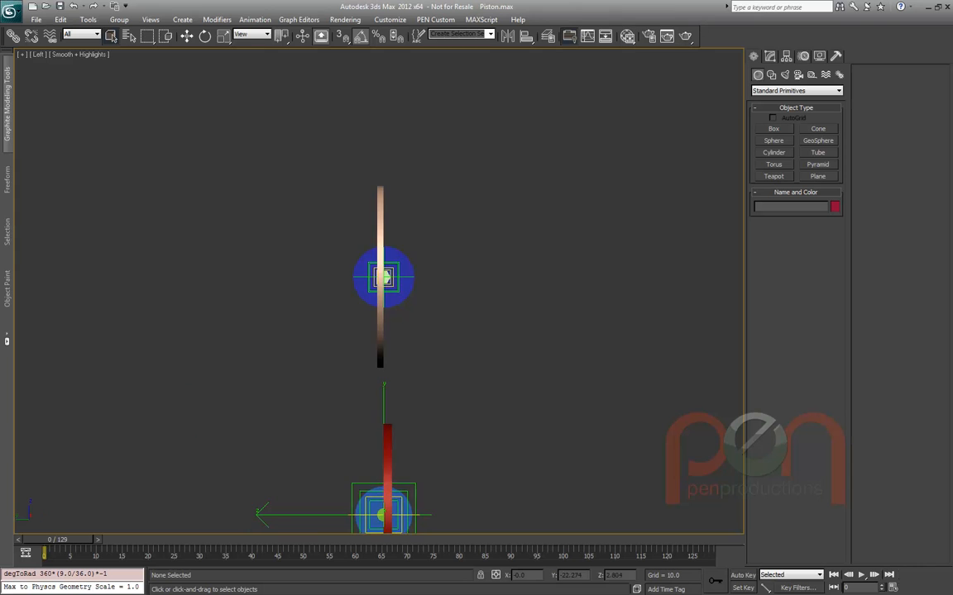
pyautogui.press('f')
pyautogui.press('z')
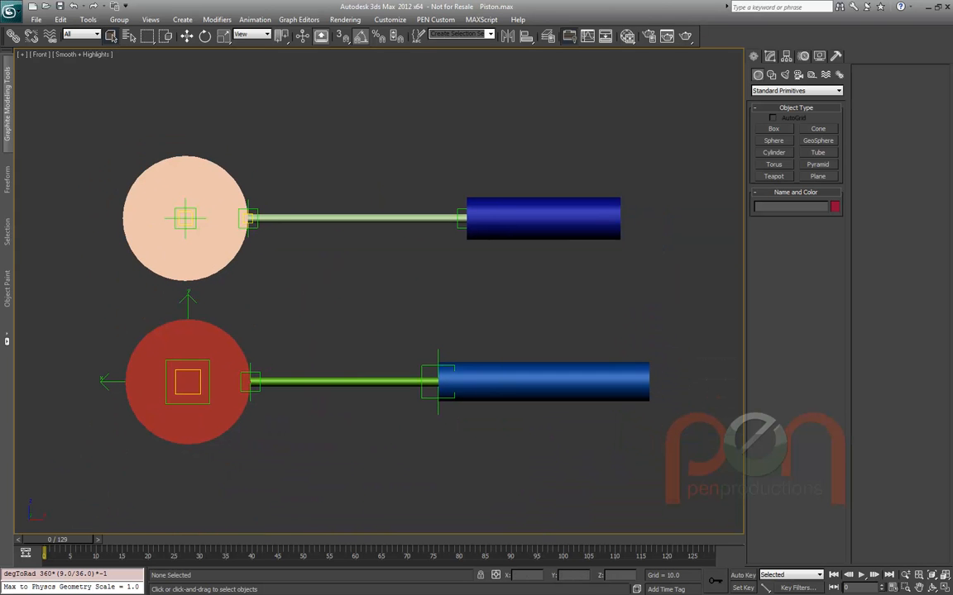
pyautogui.click(861, 575)
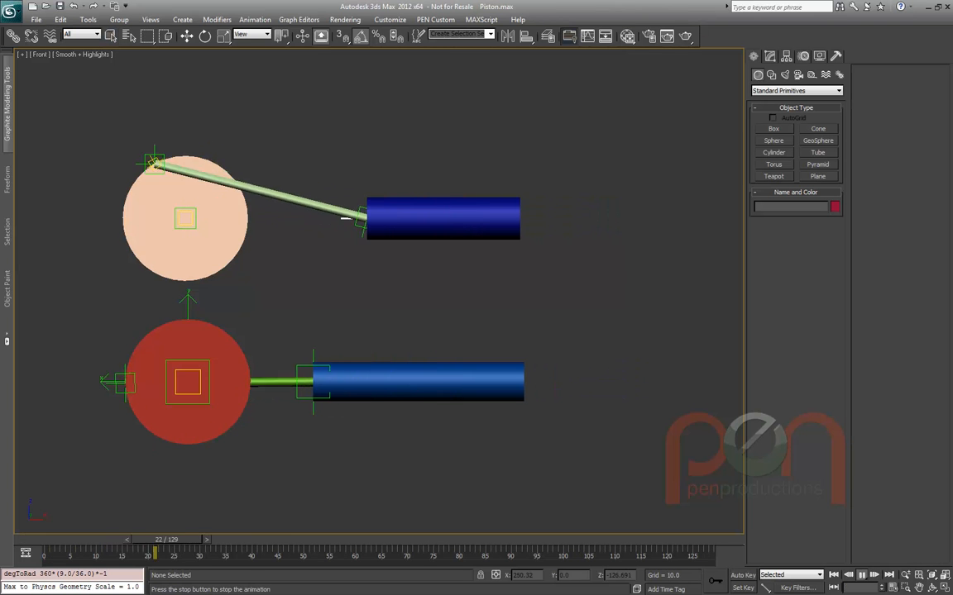
pyautogui.press('F4')
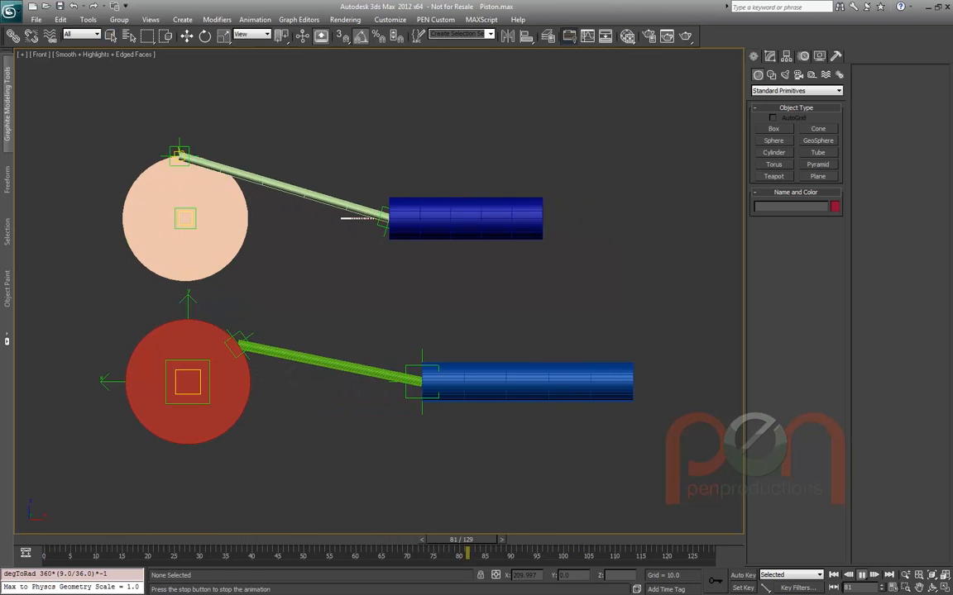
pyautogui.press('F4')
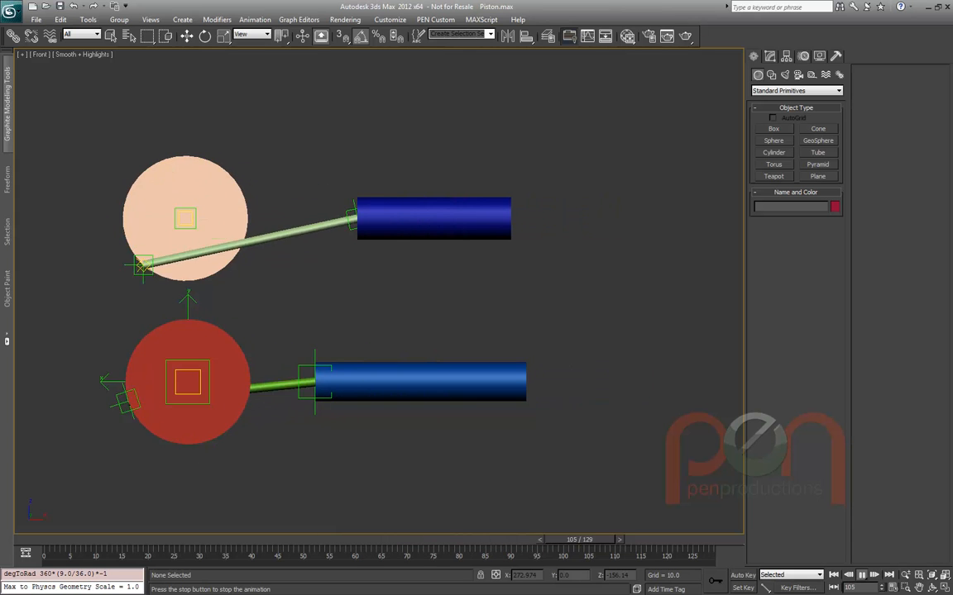
pyautogui.moveTo(239, 539); pyautogui.dragTo(57, 540)
pyautogui.scroll(3, 378, 159)
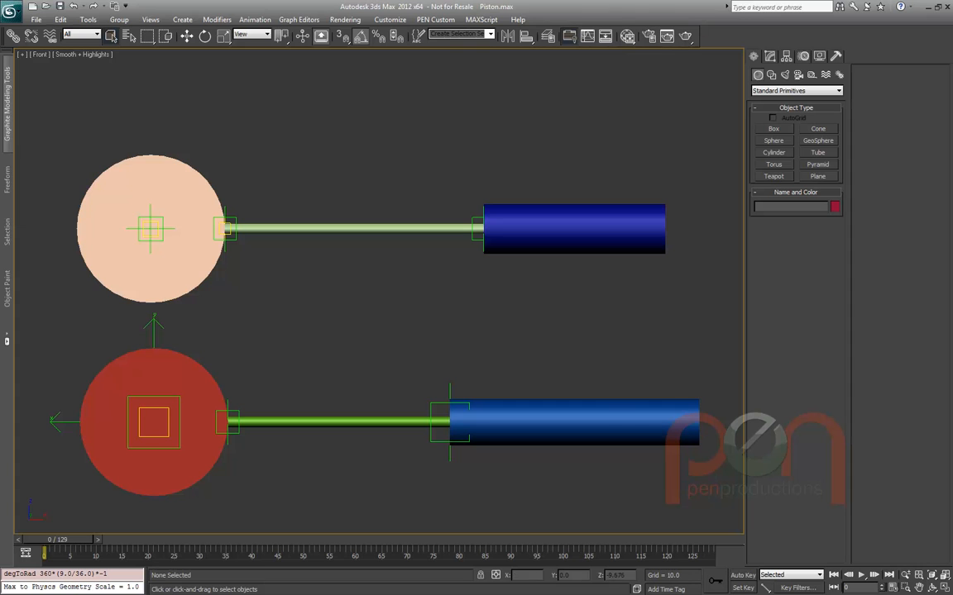
# Select the lower blue piston cylinder, switch to Firefox and read the Trigonometry page's sections on triangle sides
pyautogui.click(496, 420)
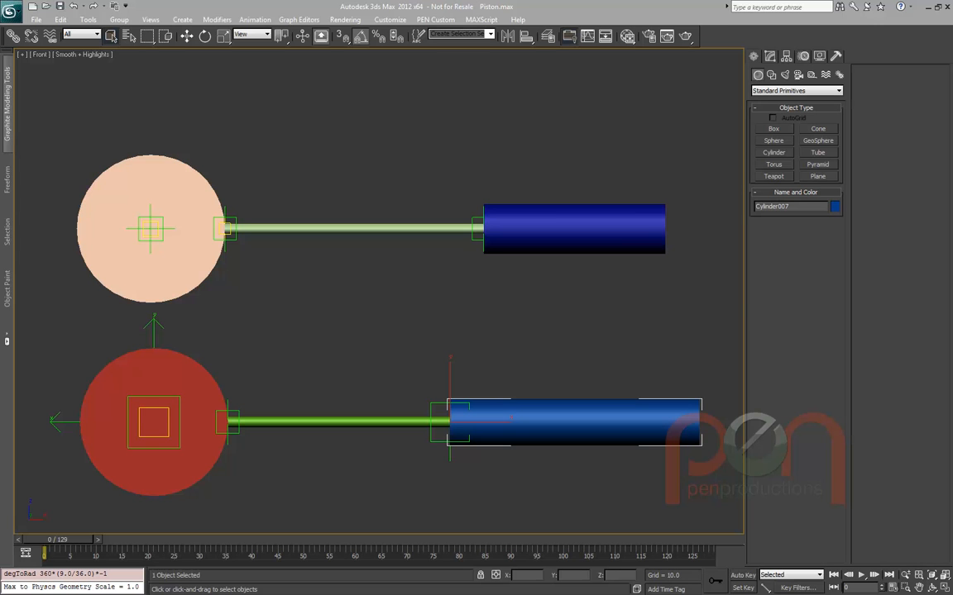
pyautogui.moveTo(0, 40); pyautogui.dragTo(430, 15)
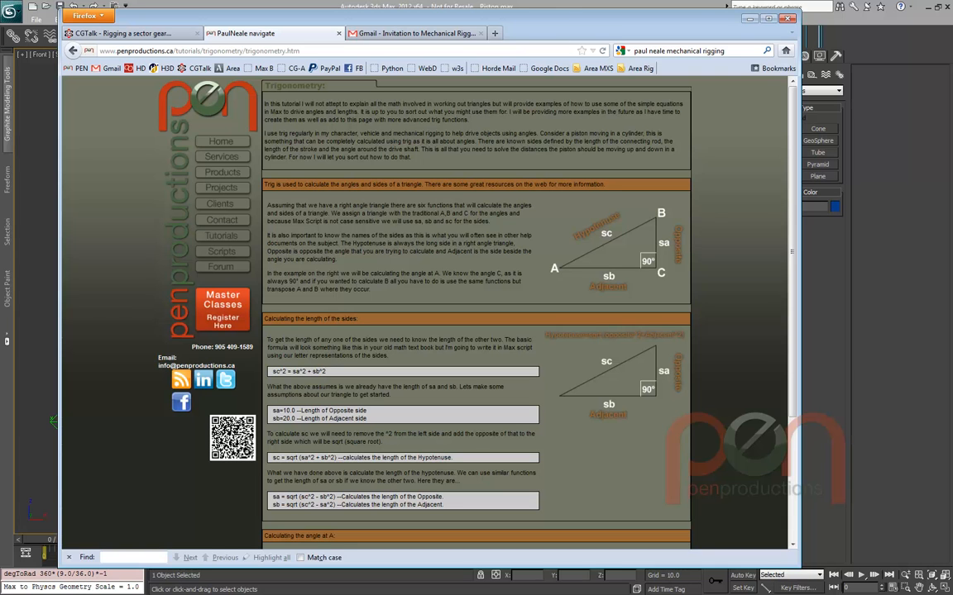
pyautogui.scroll(-4, 476, 314)
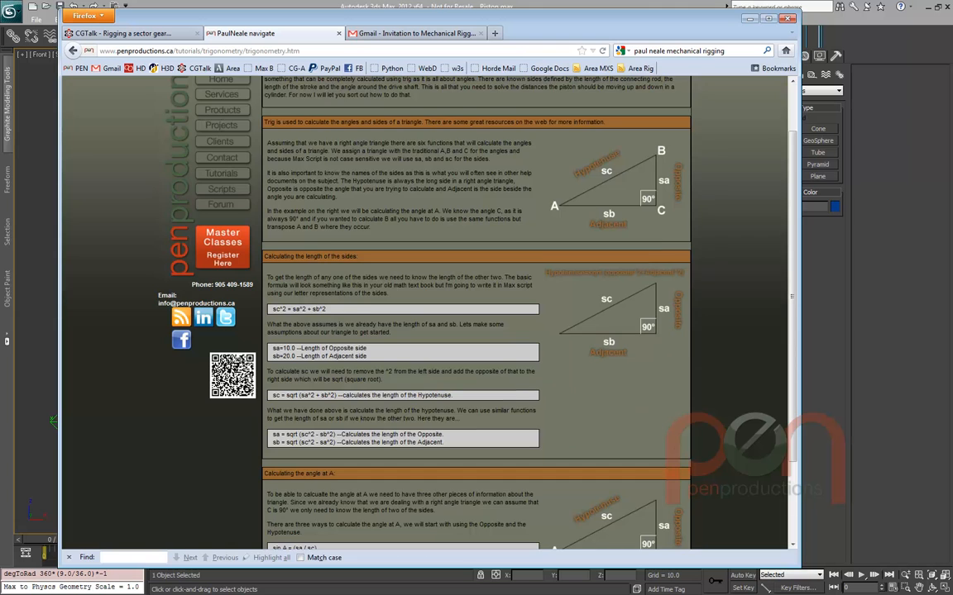
pyautogui.scroll(4, 476, 315)
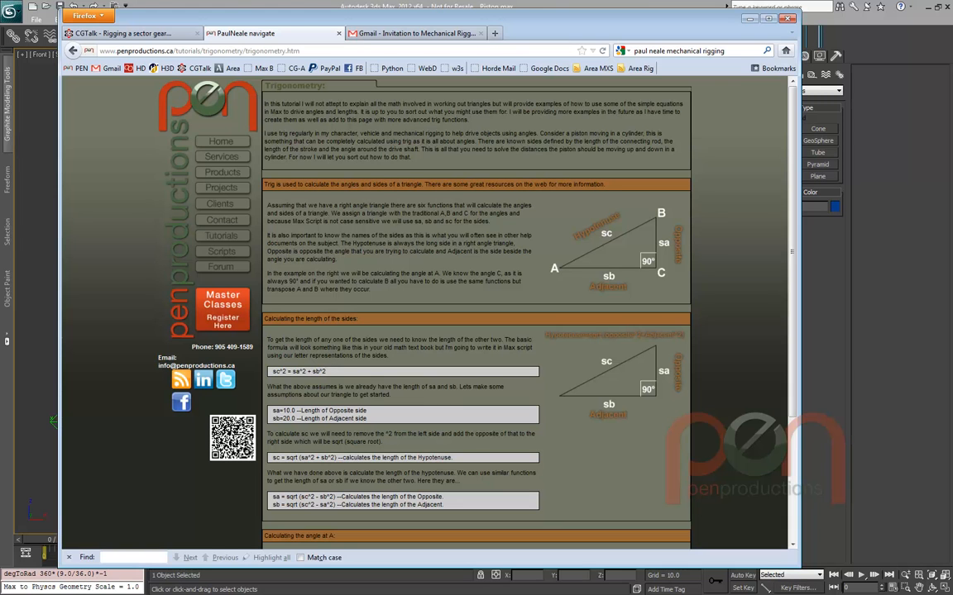
pyautogui.scroll(-4, 426, 314)
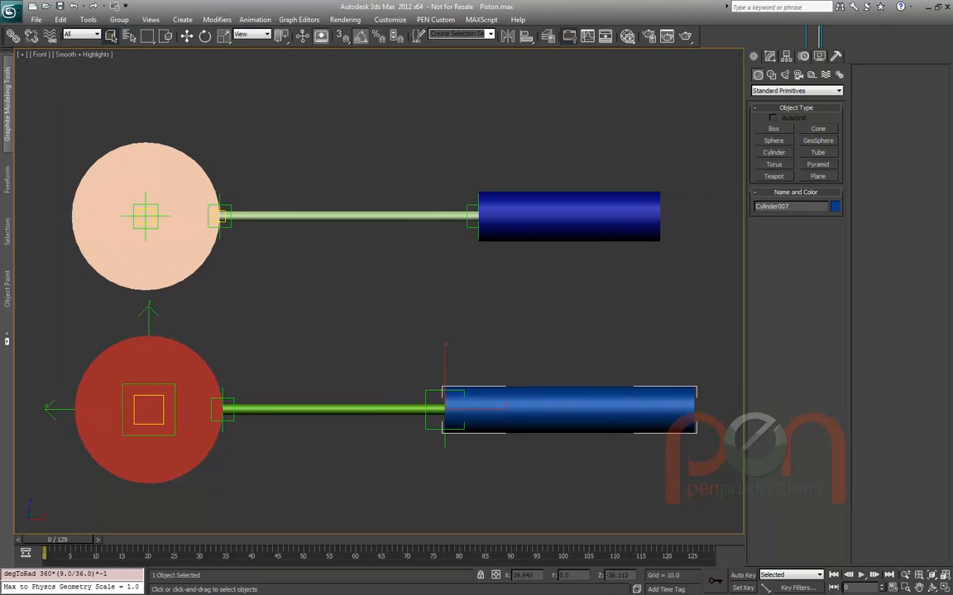
# Switch back to 3ds Max, show the Front view in wireframe and go to frame 16 to examine the upper crank linkage
pyautogui.press('F3')
pyautogui.moveTo(449, 319); pyautogui.dragTo(436, 322, button='middle')
pyautogui.moveTo(58, 539); pyautogui.dragTo(135, 539)
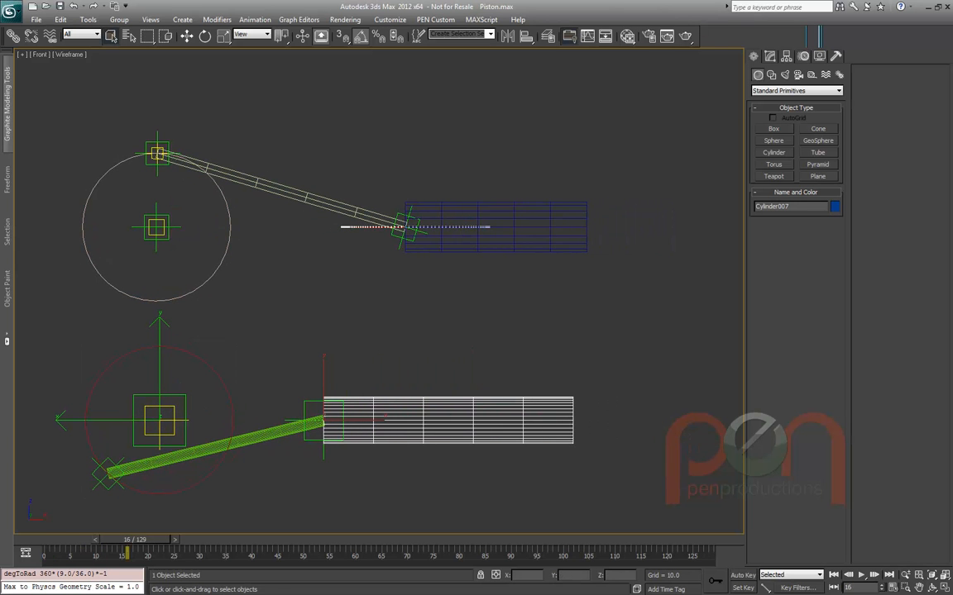
pyautogui.scroll(2, 191, 226)
pyautogui.moveTo(170, 169); pyautogui.dragTo(159, 199, button='middle')
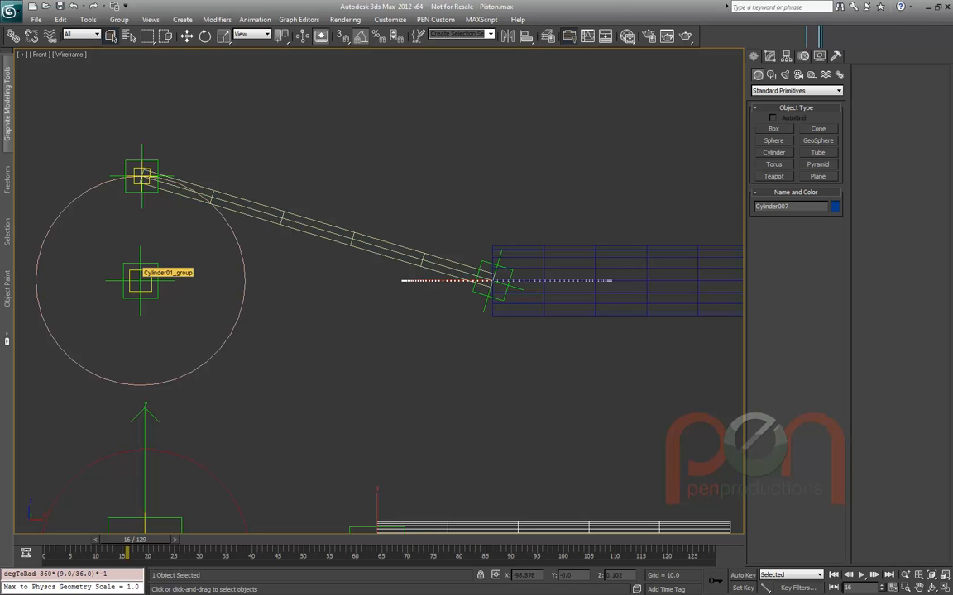
# Switch to Firefox to review the formulas for side lengths and angle A, and return to 3ds Max
pyautogui.hotkey('alt', 'Tab')
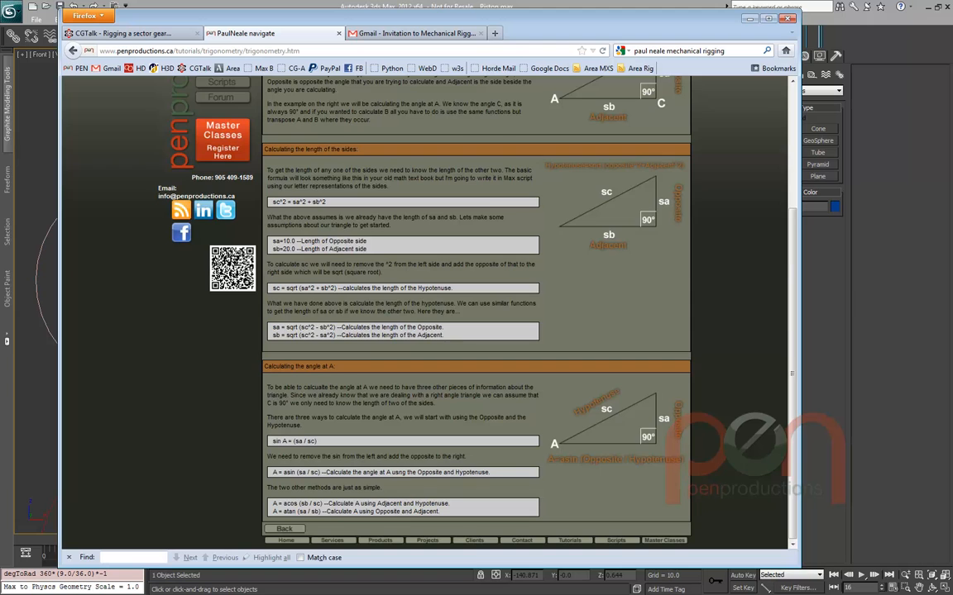
pyautogui.scroll(1, 477, 314)
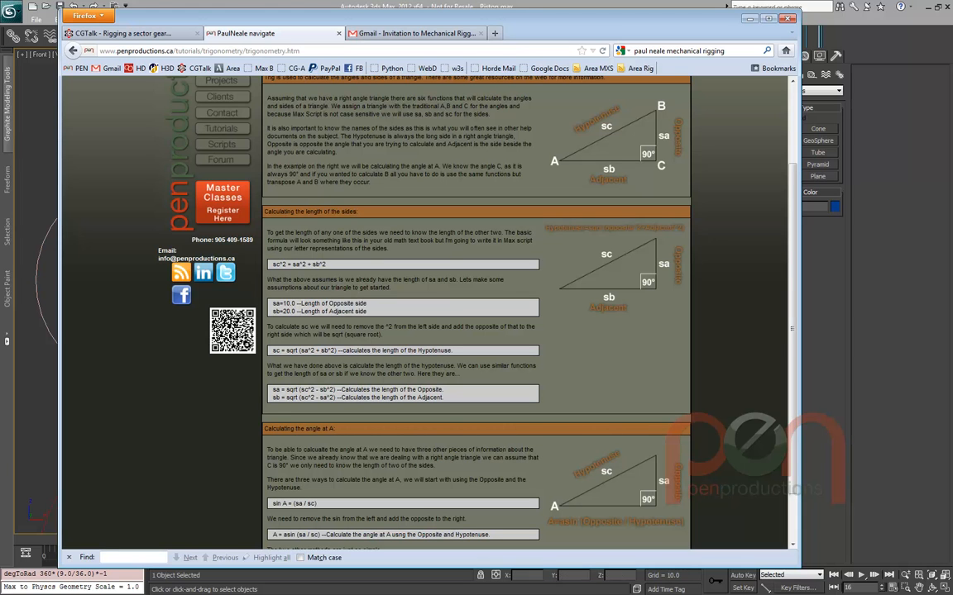
pyautogui.hotkey('alt', 'Tab')
# Scrub the animation to frame 21 and back to frame 13 to examine the triangle formed by crank and connecting rod
pyautogui.moveTo(134, 539); pyautogui.dragTo(162, 539)
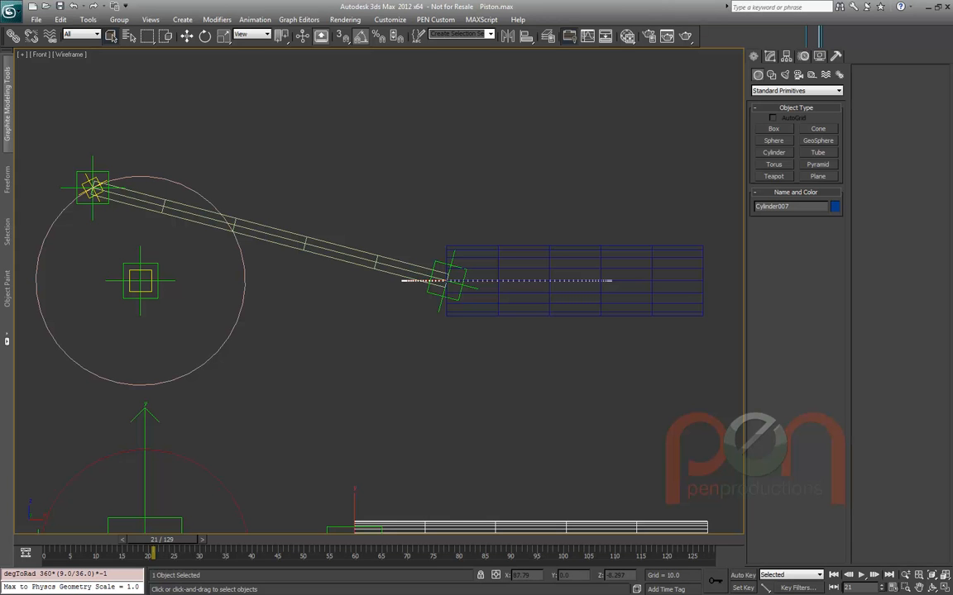
pyautogui.moveTo(372, 289); pyautogui.dragTo(391, 292, button='middle')
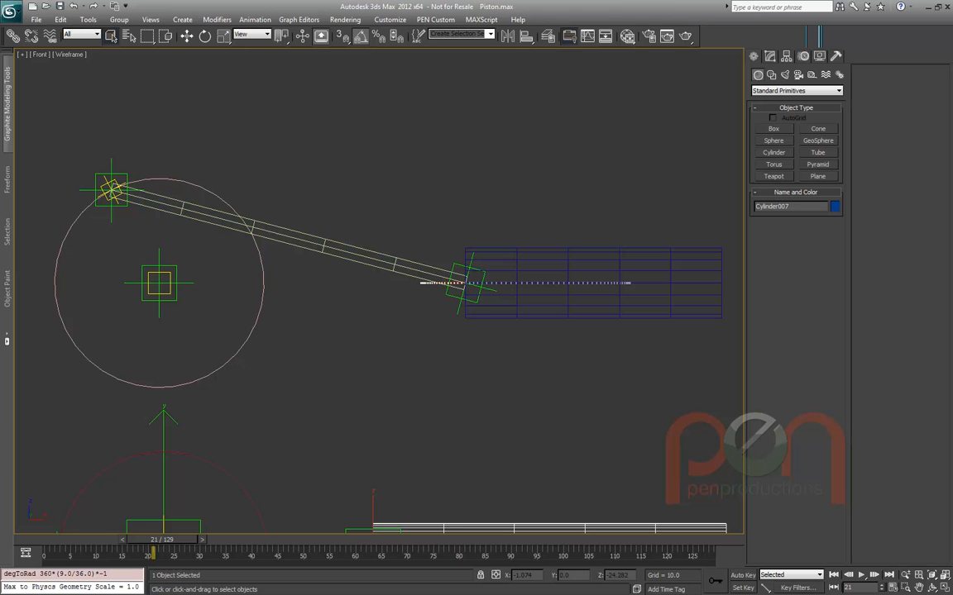
pyautogui.moveTo(161, 540); pyautogui.dragTo(121, 539)
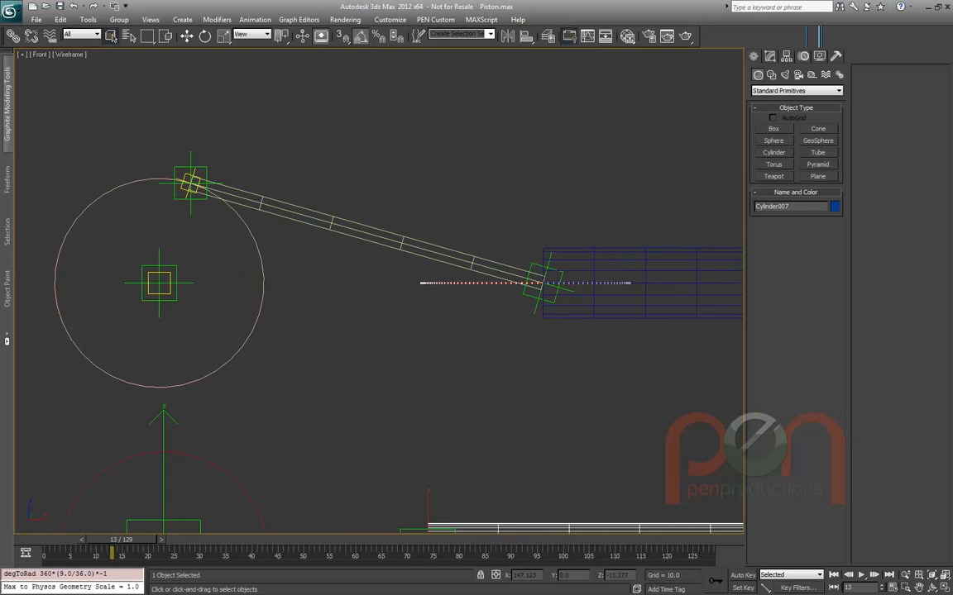
# Select the upper piston cylinder, connecting rod and crank disc in turn, ending on the piston cylinder, to examine the linkage parts
pyautogui.click(605, 282)
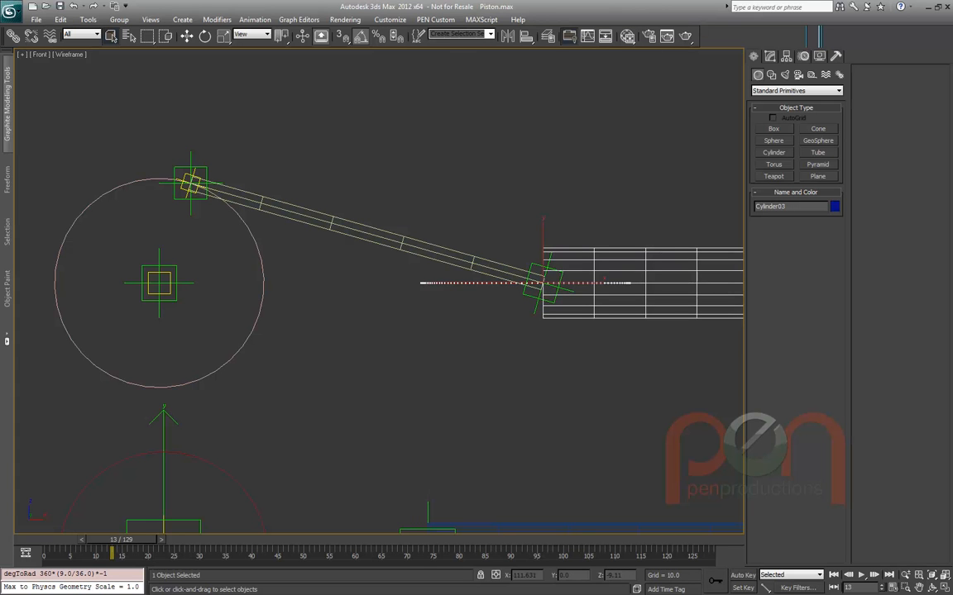
pyautogui.moveTo(496, 314); pyautogui.dragTo(445, 324, button='middle')
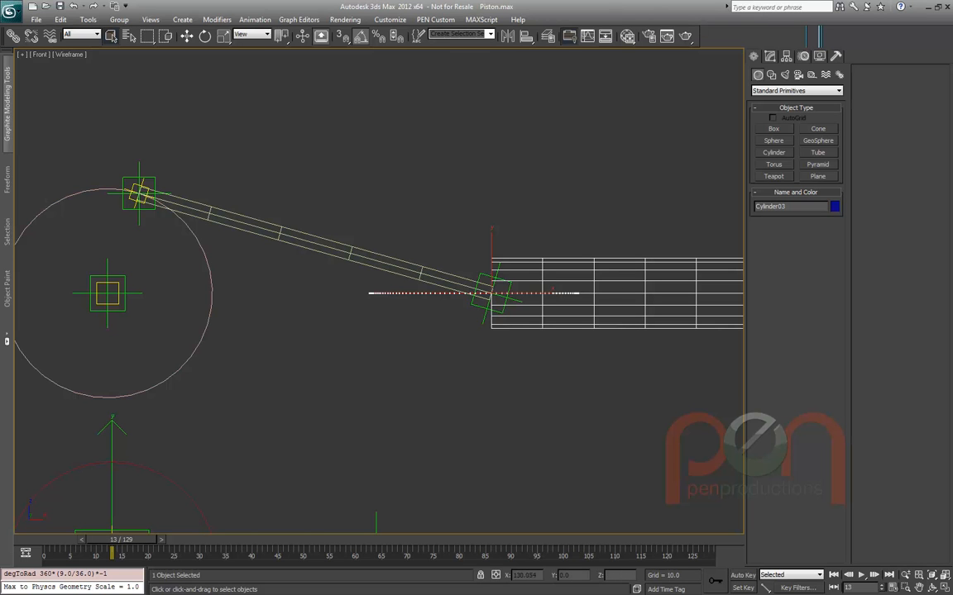
pyautogui.moveTo(616, 456); pyautogui.dragTo(610, 455, button='middle')
pyautogui.click(273, 234)
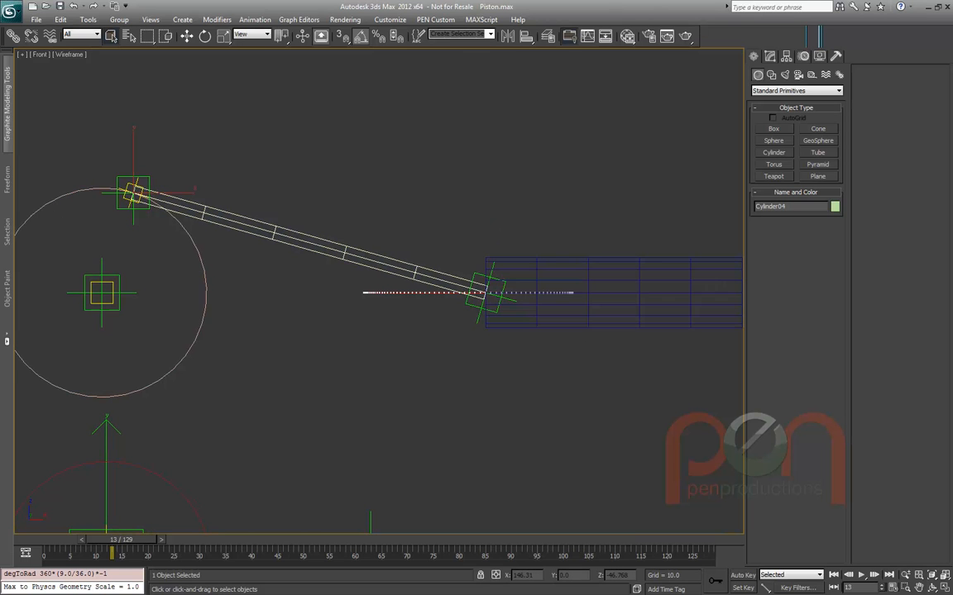
pyautogui.moveTo(139, 226); pyautogui.dragTo(157, 224, button='middle')
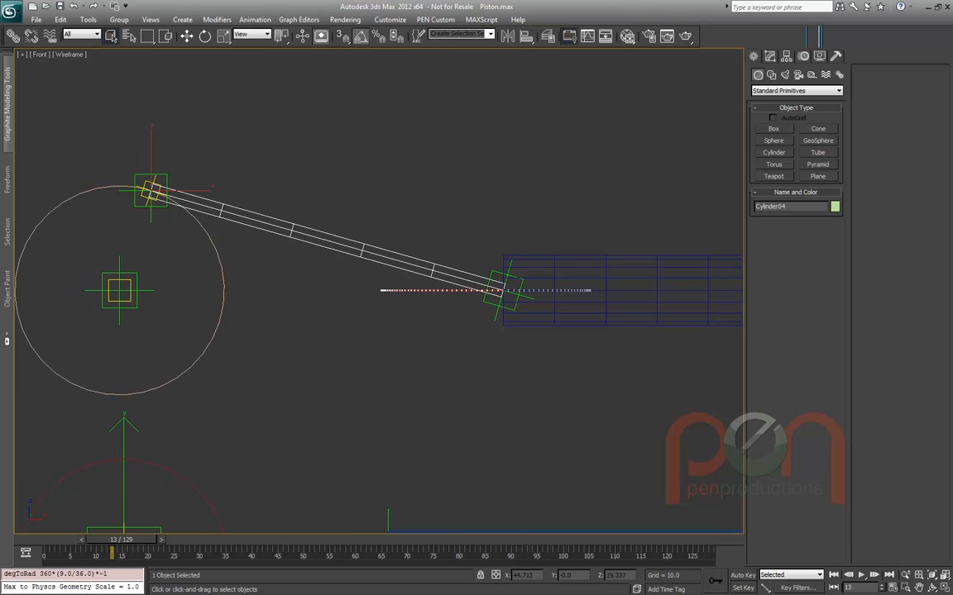
pyautogui.click(136, 175)
pyautogui.press('pageup')
pyautogui.press('pageup')
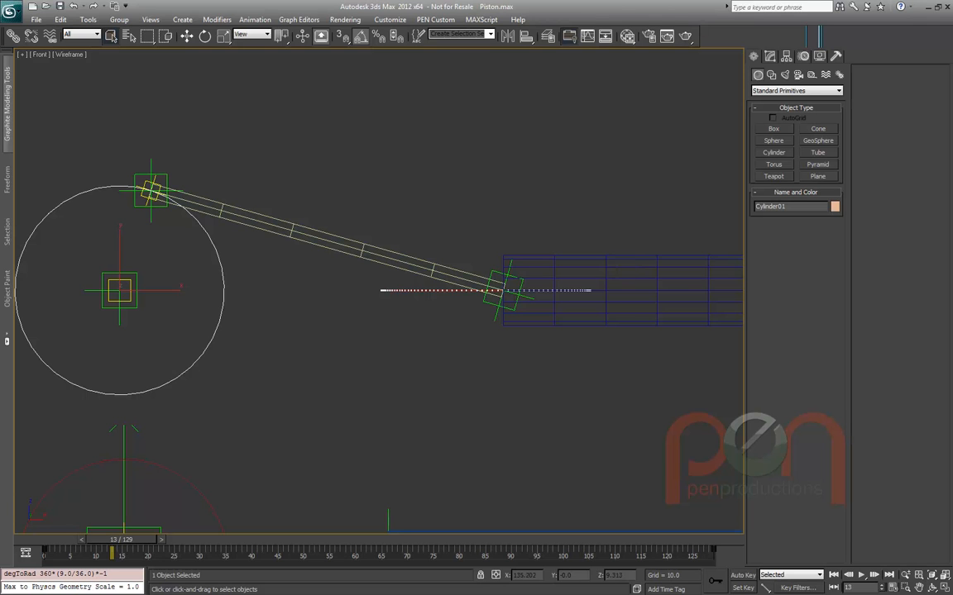
pyautogui.click(565, 287)
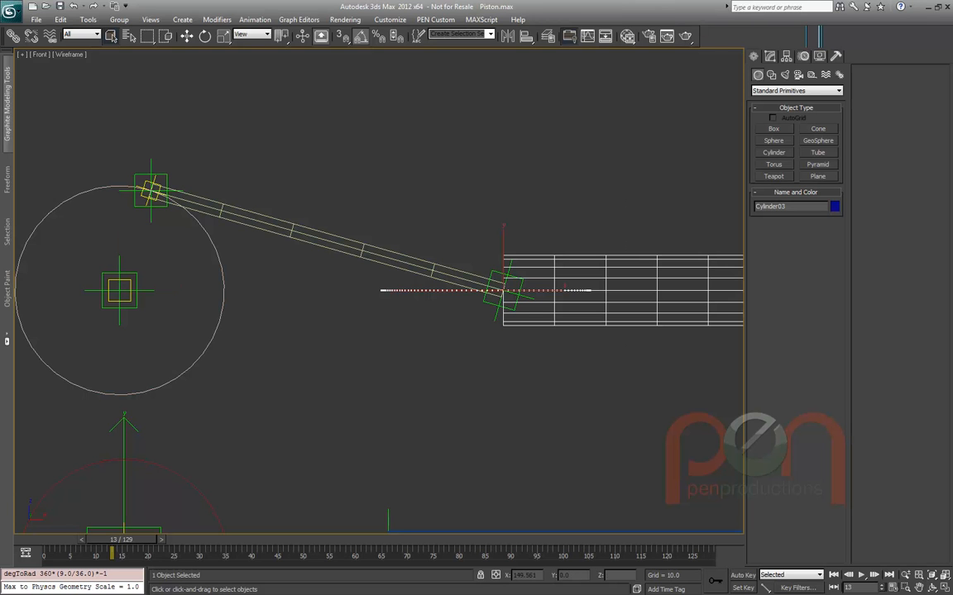
# Scrub the animation back to frame 12 and on to frame 6 to examine how the piston follows the crank
pyautogui.moveTo(379, 314); pyautogui.dragTo(451, 315, button='middle')
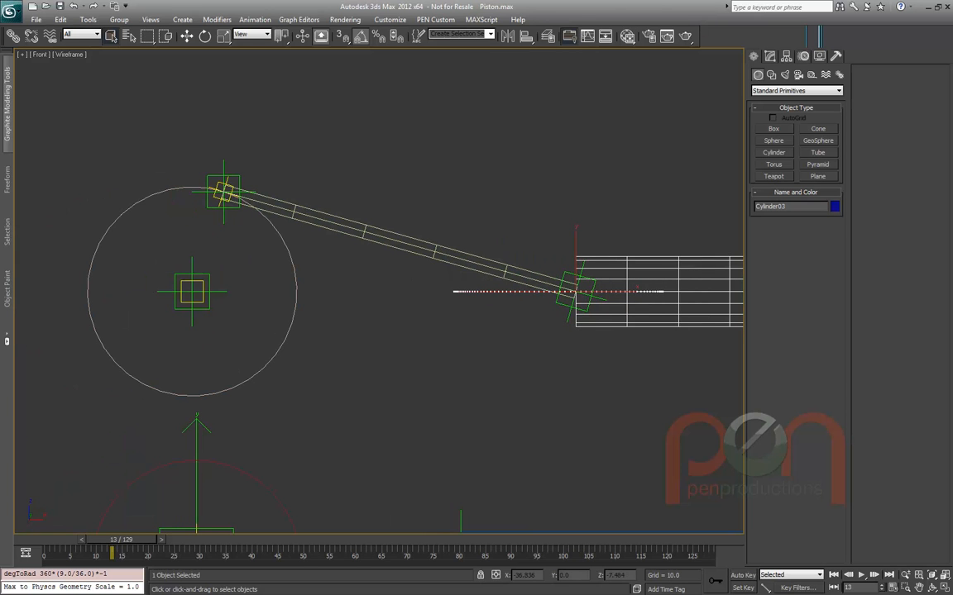
pyautogui.moveTo(121, 539)
pyautogui.mouseDown()
pyautogui.moveTo(69, 540)
pyautogui.moveTo(134, 540)
pyautogui.moveTo(106, 539)
pyautogui.mouseUp()
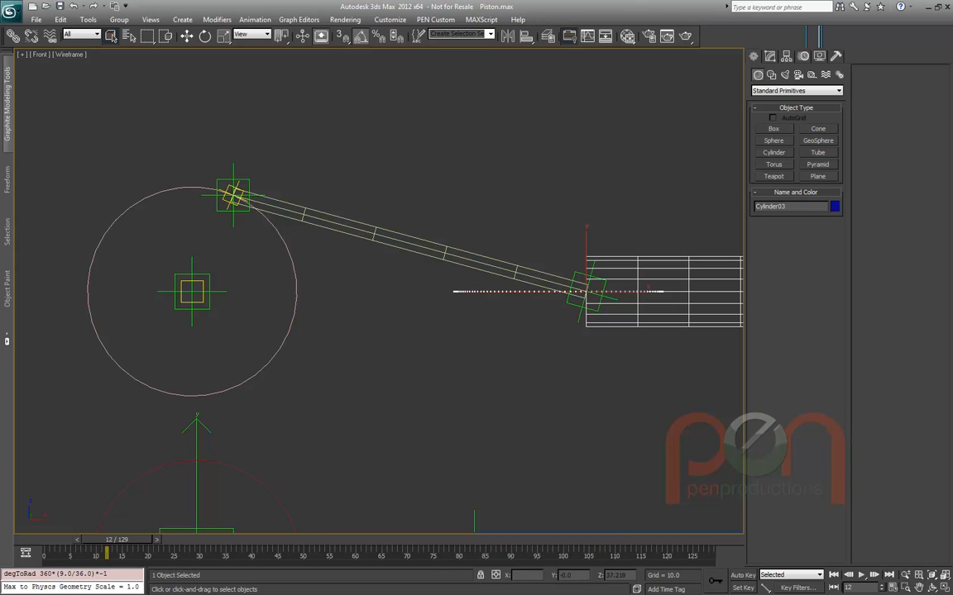
pyautogui.moveTo(108, 540); pyautogui.dragTo(80, 539)
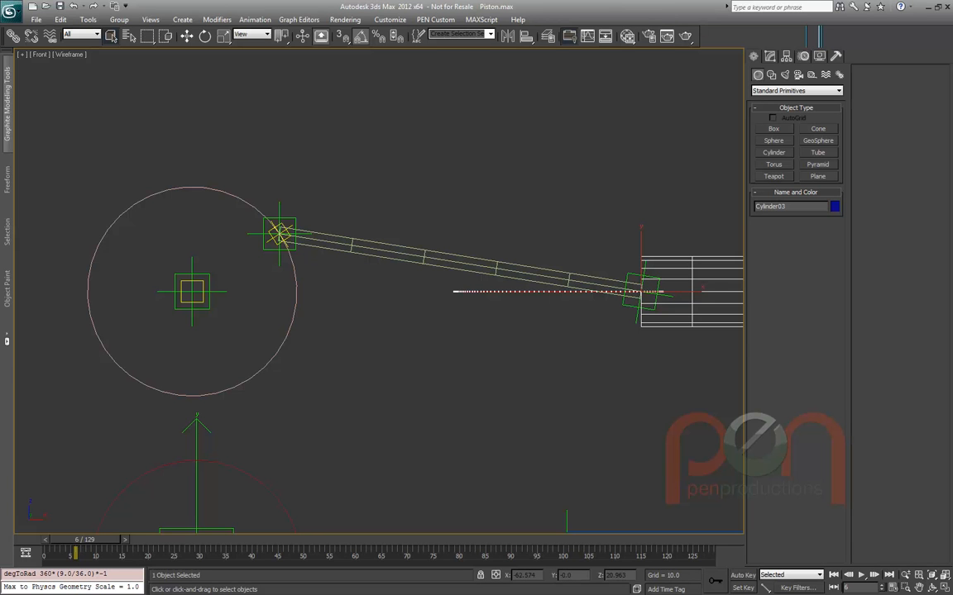
# Select the upper crank disc and set the reference coordinate system to Local
pyautogui.moveTo(378, 290); pyautogui.dragTo(380, 302, button='middle')
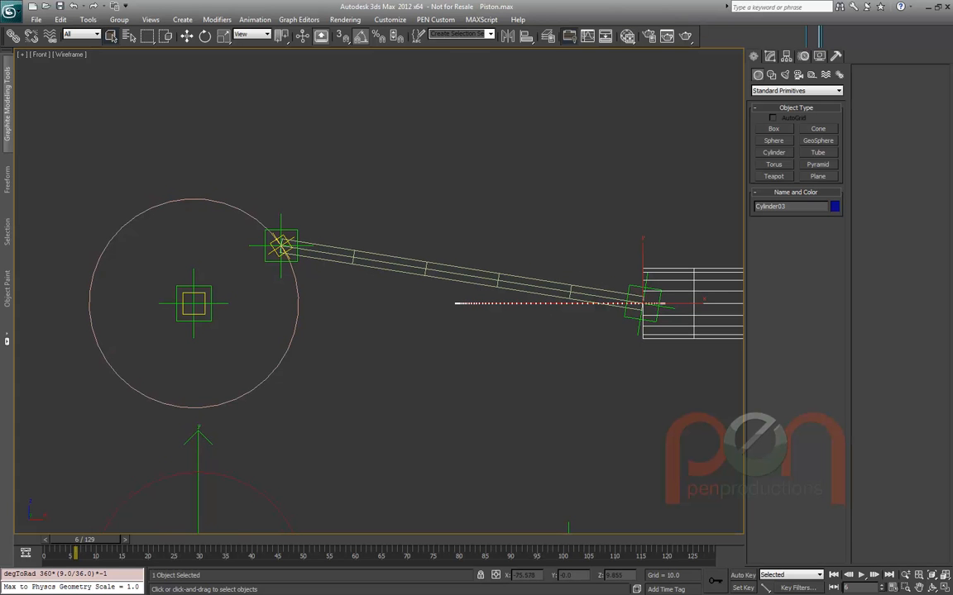
pyautogui.click(297, 314)
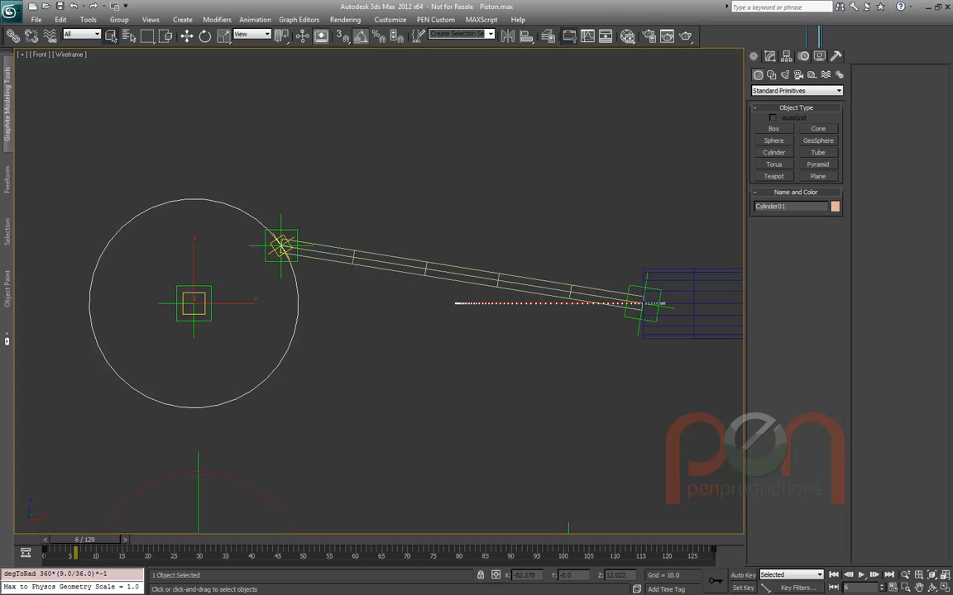
pyautogui.keyDown('alt'); pyautogui.rightClick(255, 320); pyautogui.keyUp('alt')
pyautogui.click(275, 305)
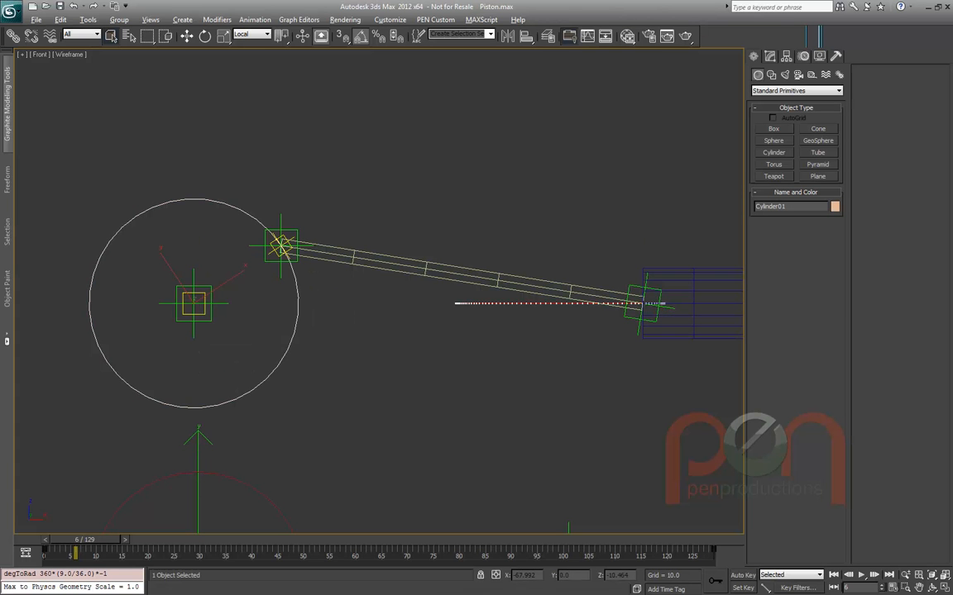
# Scrub the animation to frame 9 and back to frame 0, and select the Point02 helper where the rod meets the crank
pyautogui.moveTo(86, 539)
pyautogui.mouseDown()
pyautogui.moveTo(55, 539)
pyautogui.moveTo(129, 539)
pyautogui.moveTo(98, 539)
pyautogui.mouseUp()
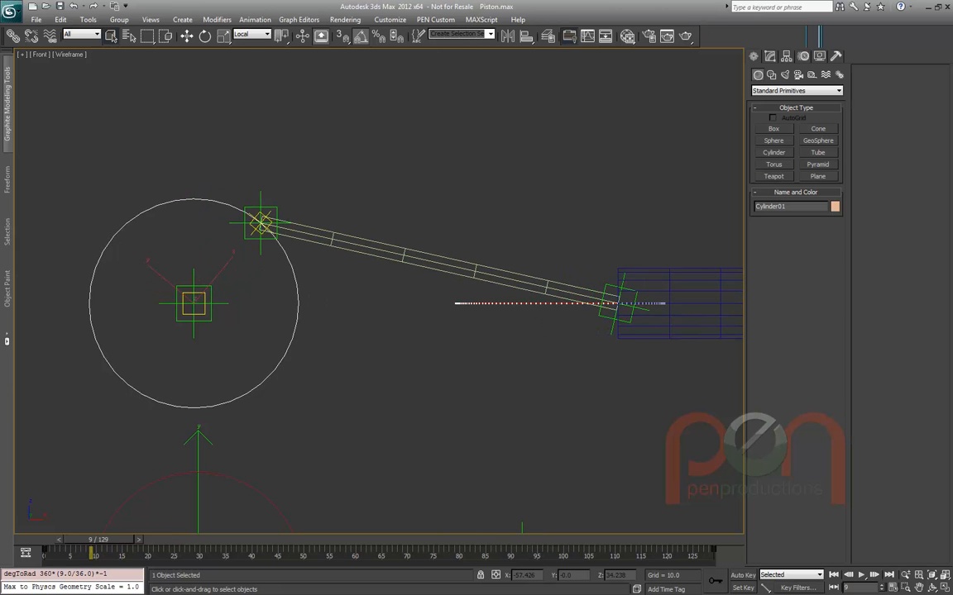
pyautogui.moveTo(98, 539); pyautogui.dragTo(54, 540)
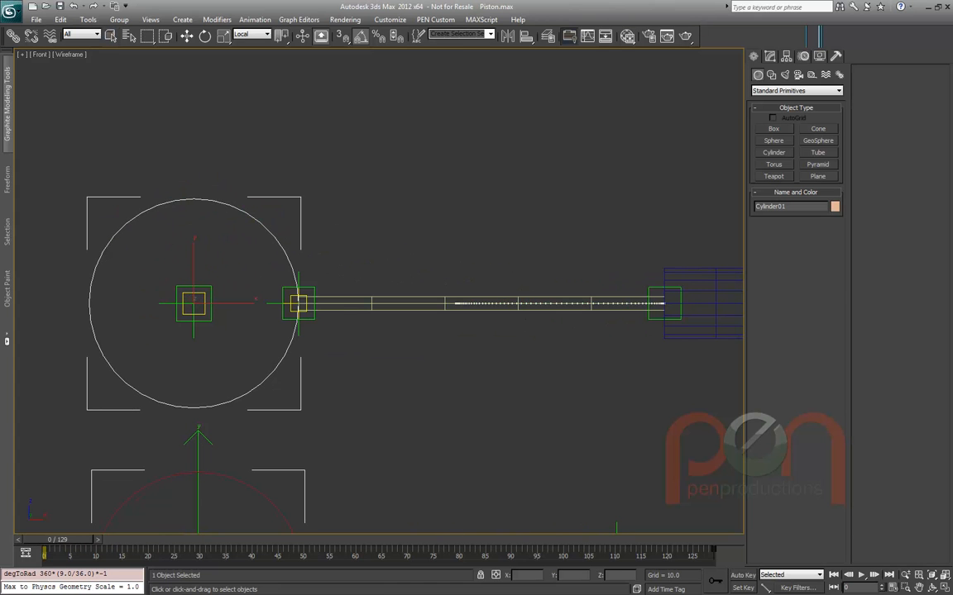
pyautogui.click(331, 304)
pyautogui.moveTo(302, 310); pyautogui.dragTo(292, 330, button='middle')
pyautogui.scroll(3, 300, 313)
pyautogui.click(291, 328)
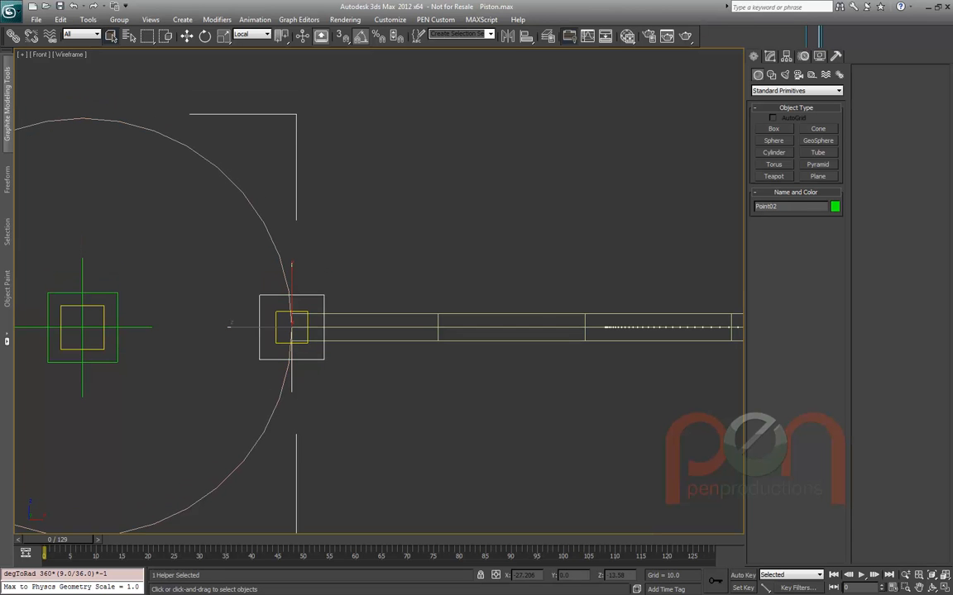
# Trace the linkage hierarchy from Point02 through its group helper to the crank disc, ending with the connecting rod selected
pyautogui.press('pageup')
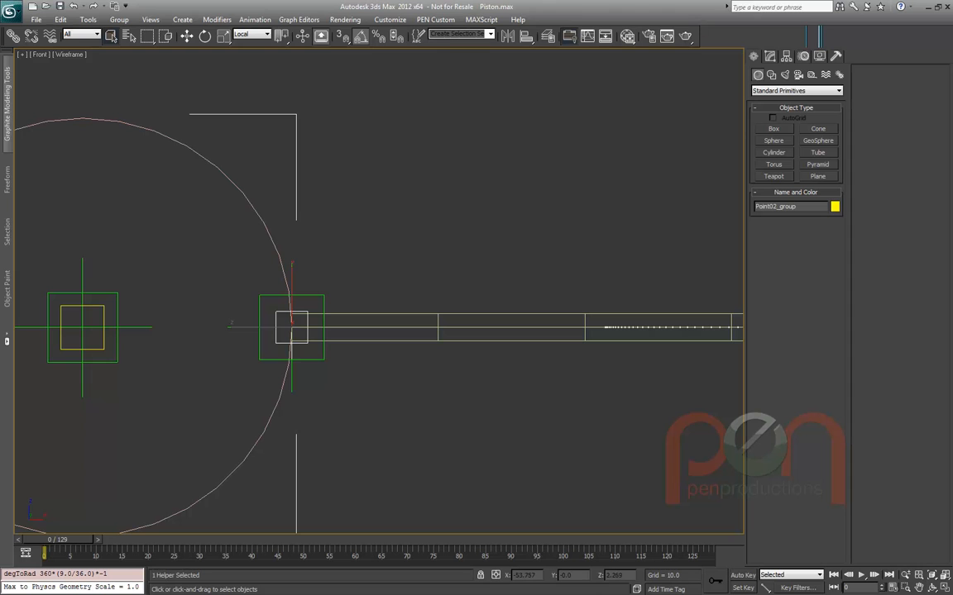
pyautogui.press('pageup')
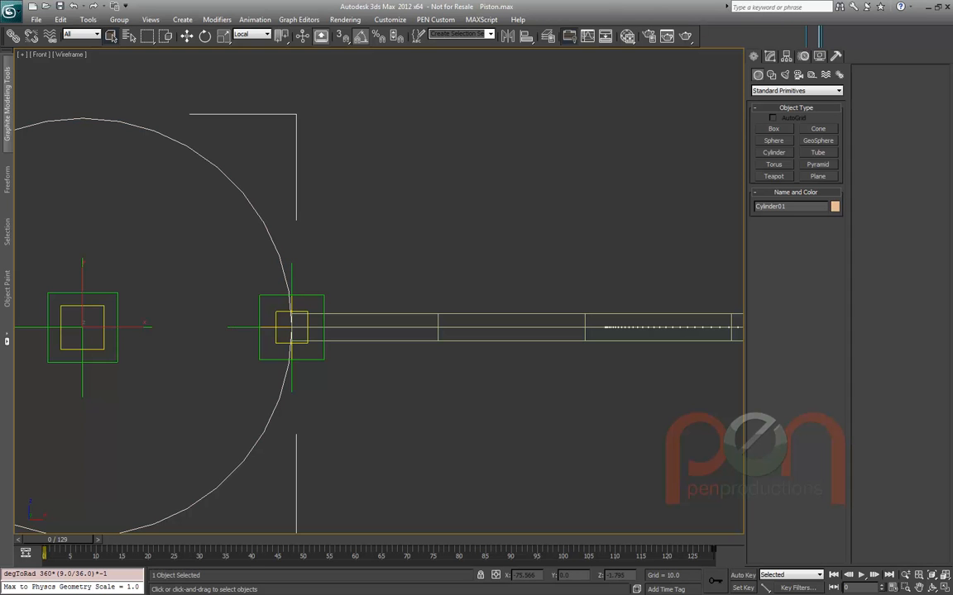
pyautogui.press('pageup')
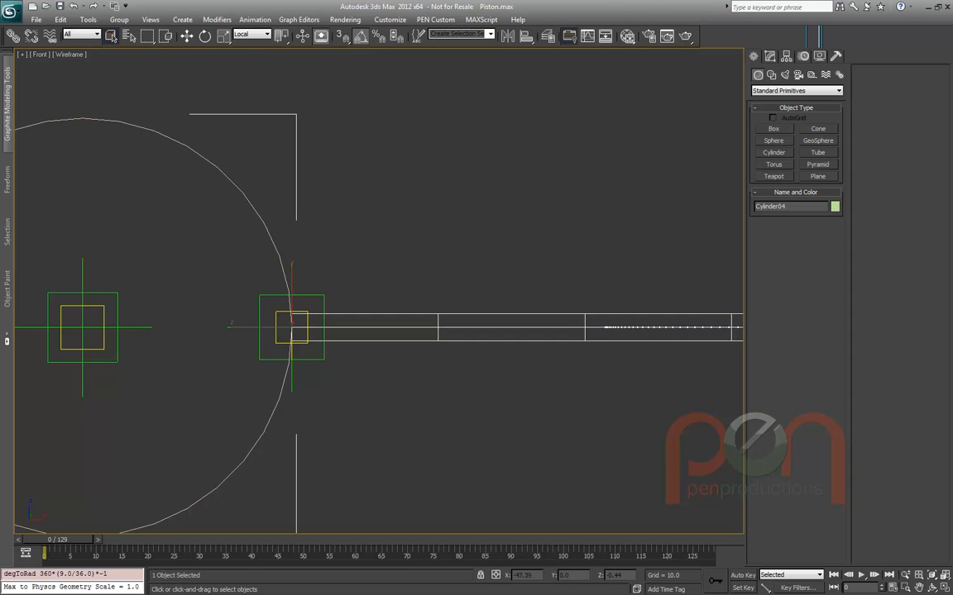
# Scrub to frame 7, select the connecting rod's parent helper, and return to frame 0 to examine the helper's orientation
pyautogui.moveTo(58, 539); pyautogui.dragTo(88, 540)
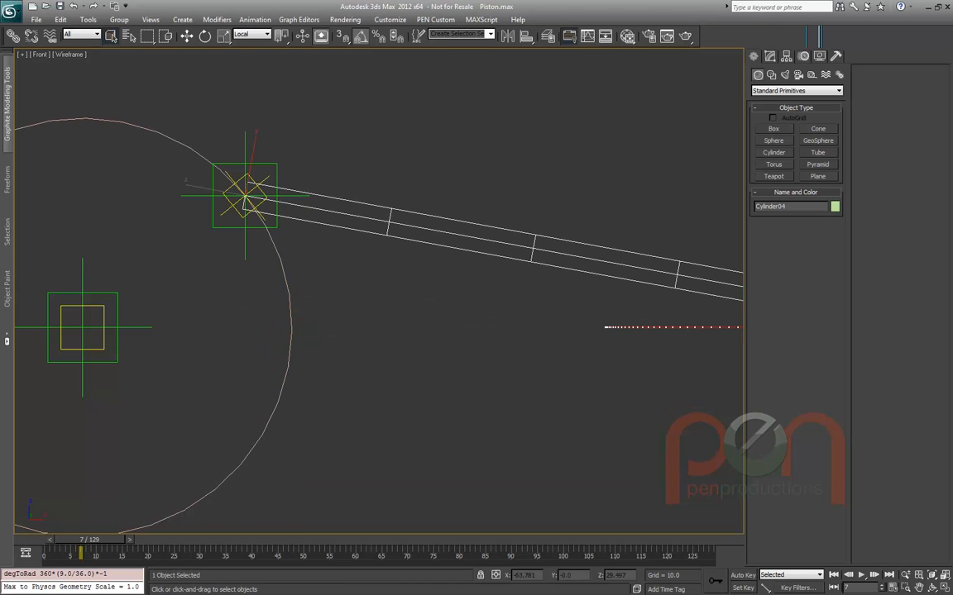
pyautogui.press('pageup')
pyautogui.moveTo(372, 289); pyautogui.dragTo(414, 371, button='middle')
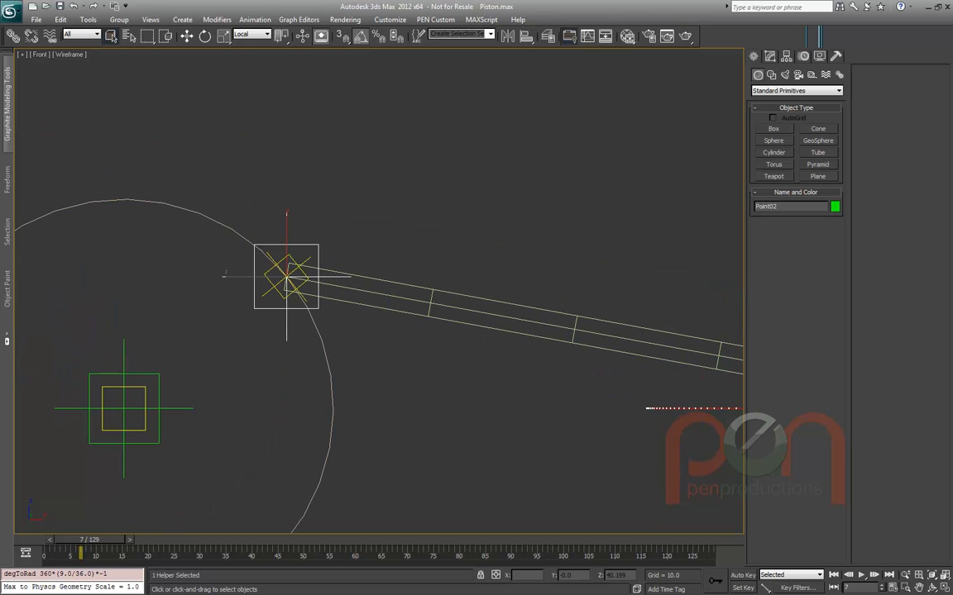
pyautogui.moveTo(104, 540); pyautogui.dragTo(45, 540)
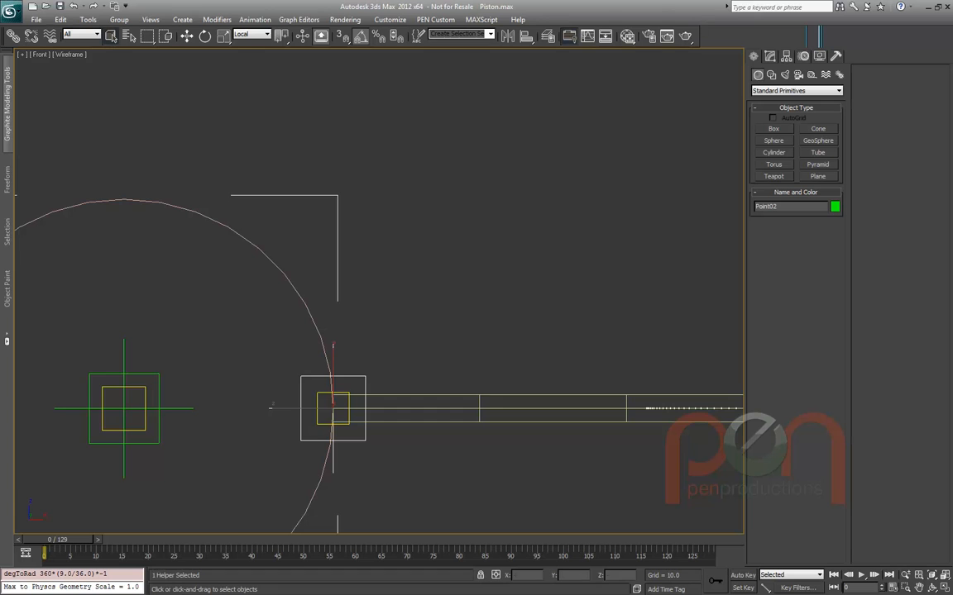
# Open the Dope Sheet for Point02, examine the wire expression on its X Rotation, and close both windows
pyautogui.moveTo(328, 372); pyautogui.dragTo(359, 303, button='middle')
pyautogui.rightClick(359, 302)
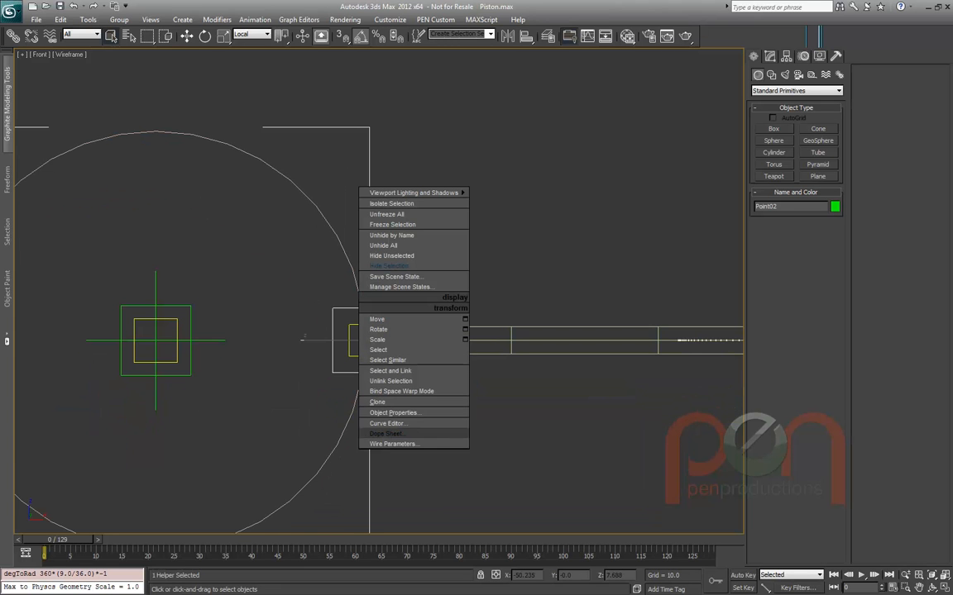
pyautogui.click(387, 433)
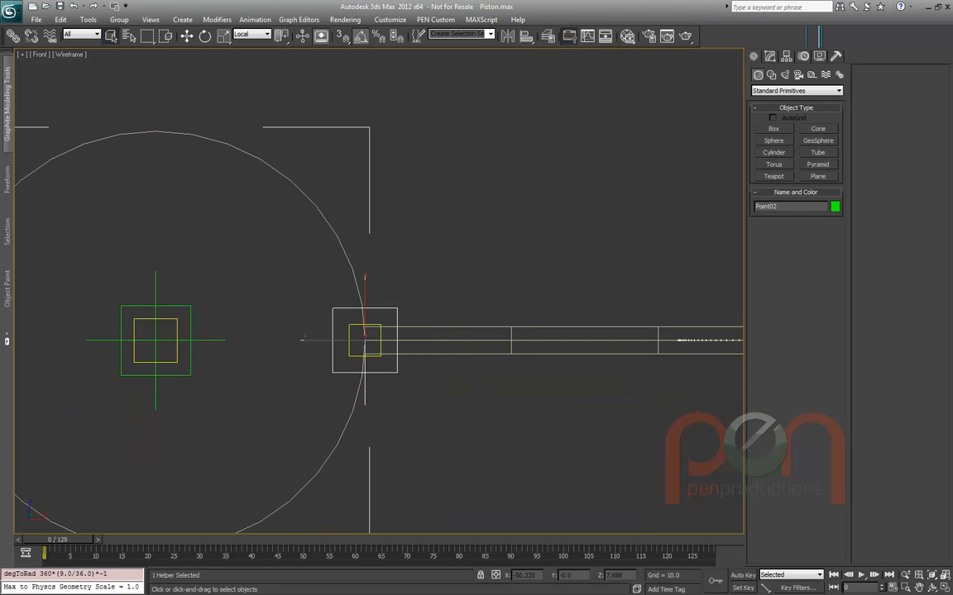
pyautogui.moveTo(0, 76); pyautogui.dragTo(238, 82)
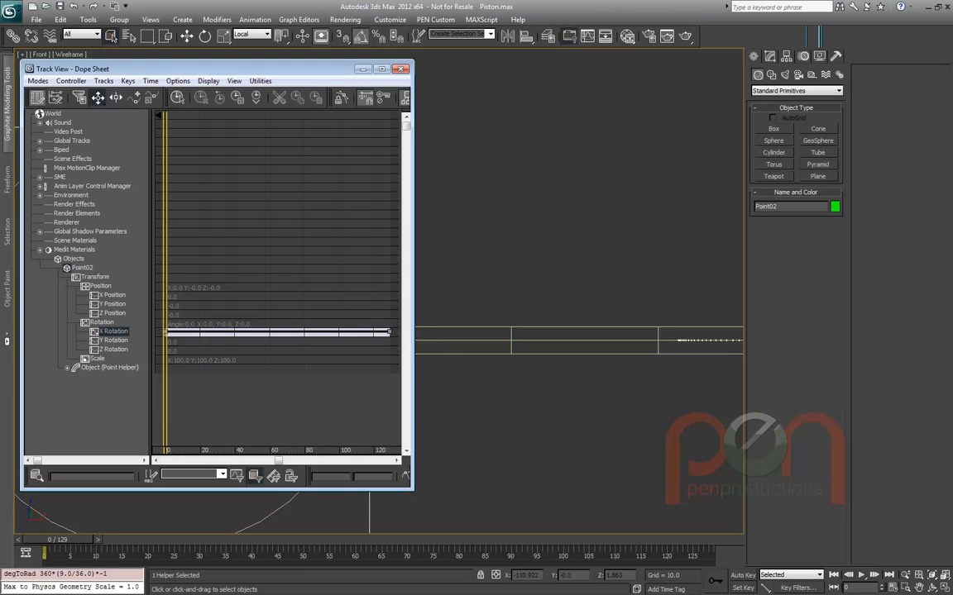
pyautogui.rightClick(164, 324)
pyautogui.click(132, 310)
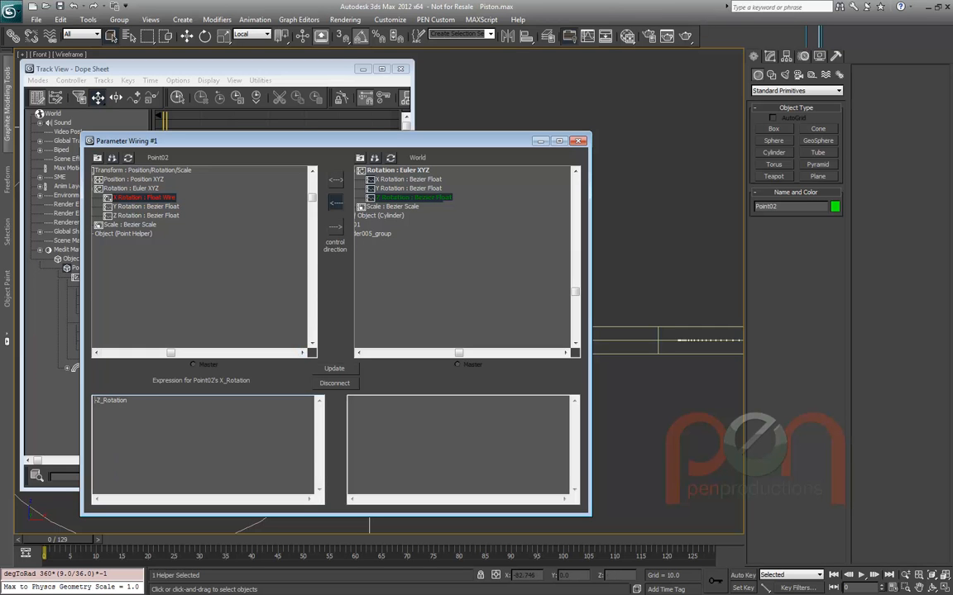
pyautogui.click(577, 140)
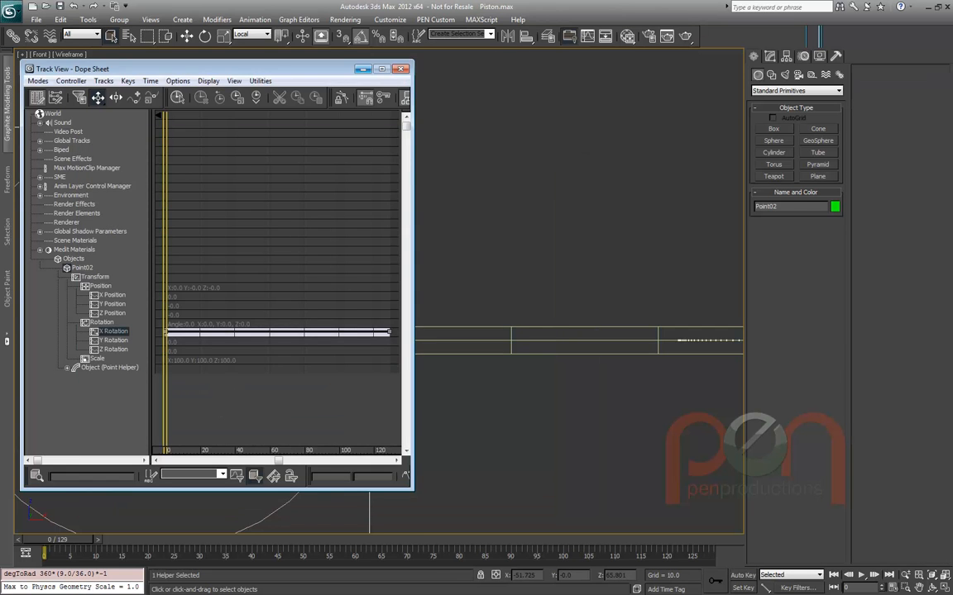
pyautogui.click(401, 69)
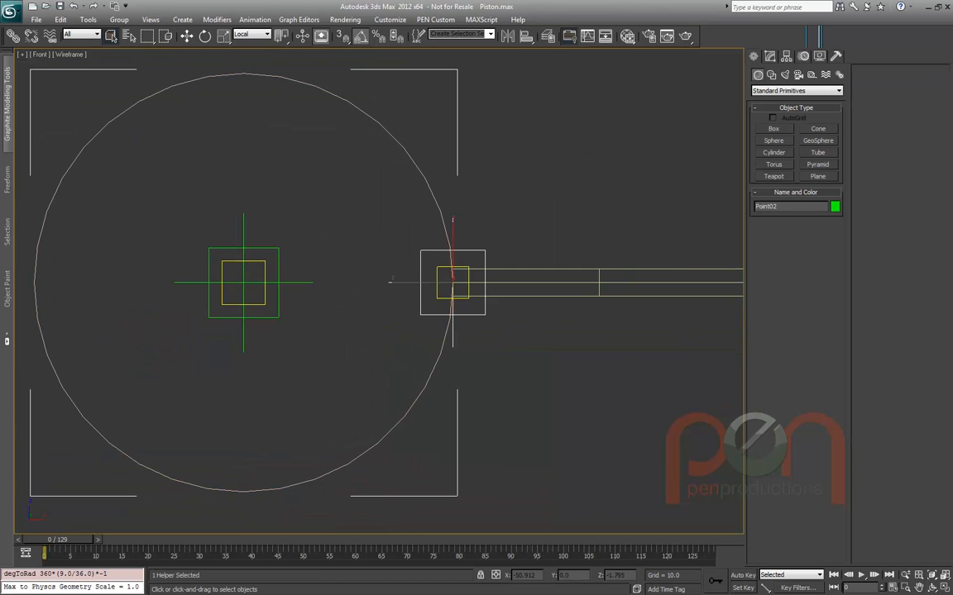
# Check the parent of Point02, select the crank disc and try rotating it about its centre, cancelling the rotation
pyautogui.press('pageup')
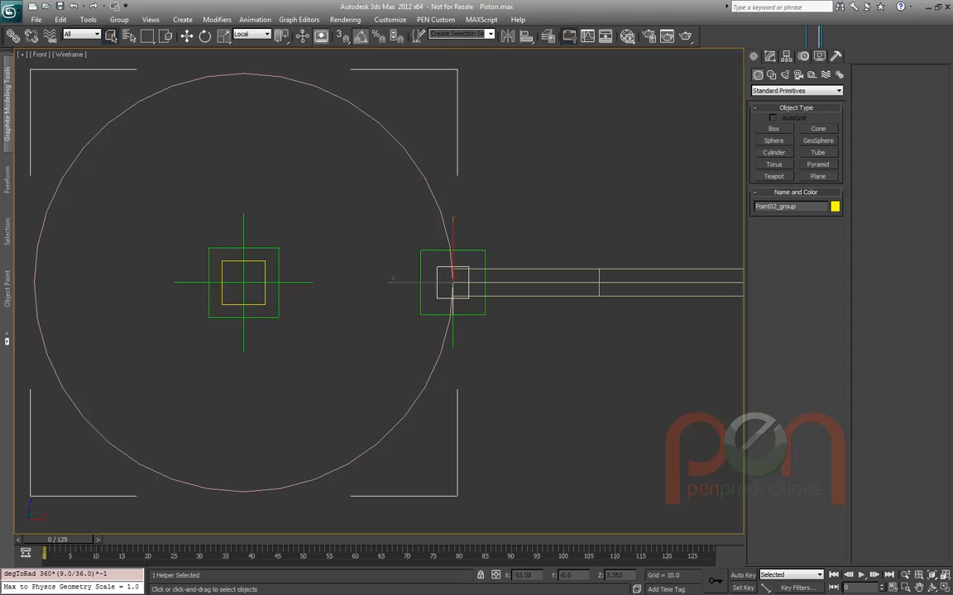
pyautogui.press('pagedown')
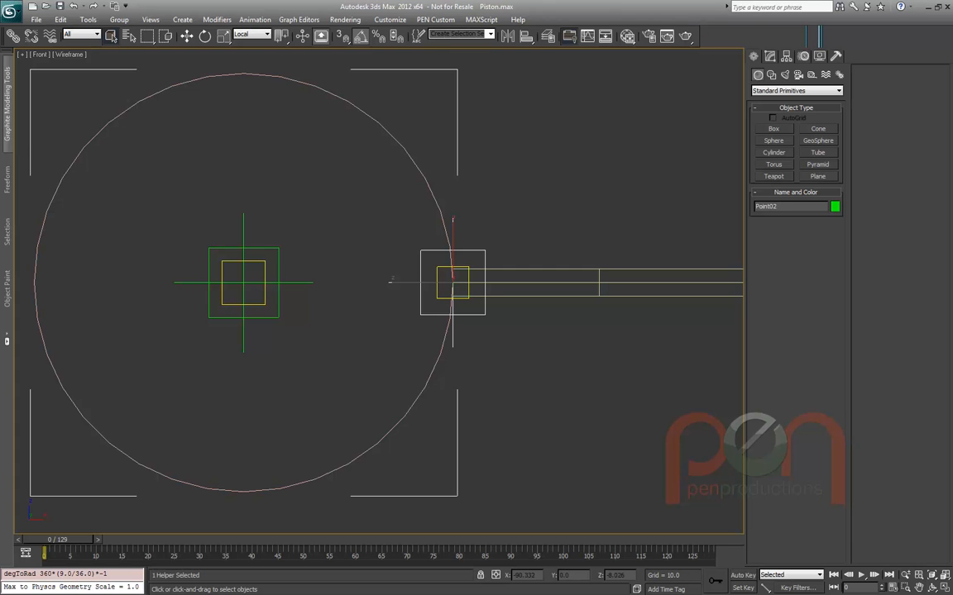
pyautogui.click(428, 381)
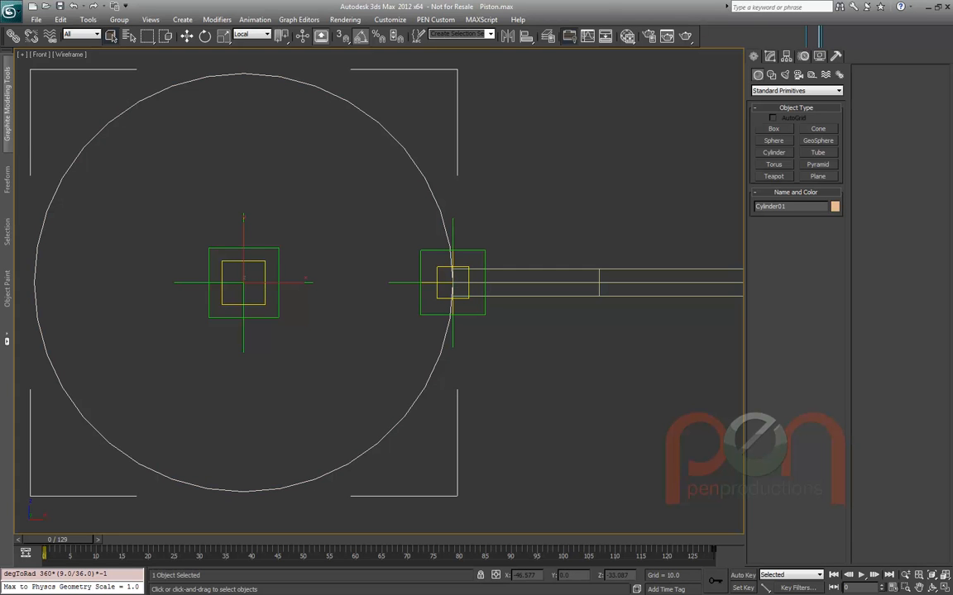
pyautogui.press('e')
pyautogui.moveTo(266, 240)
pyautogui.mouseDown()
pyautogui.moveTo(250, 220)
pyautogui.moveTo(286, 260)
pyautogui.moveTo(259, 237)
pyautogui.mouseUp()
pyautogui.rightClick(259, 238)
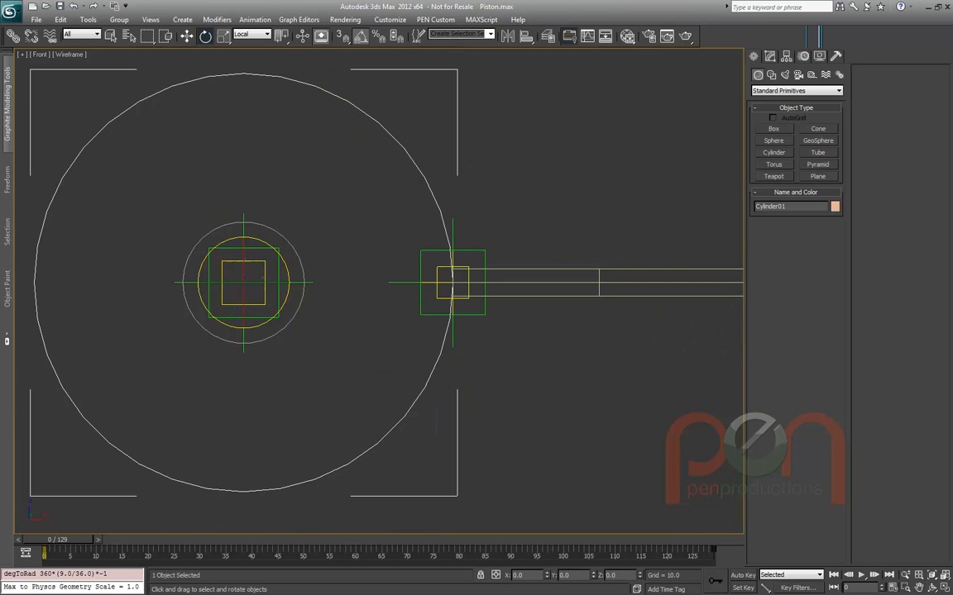
# Select Point02 and display its Link Info to examine the transform locks and inheritance settings
pyautogui.click(452, 236)
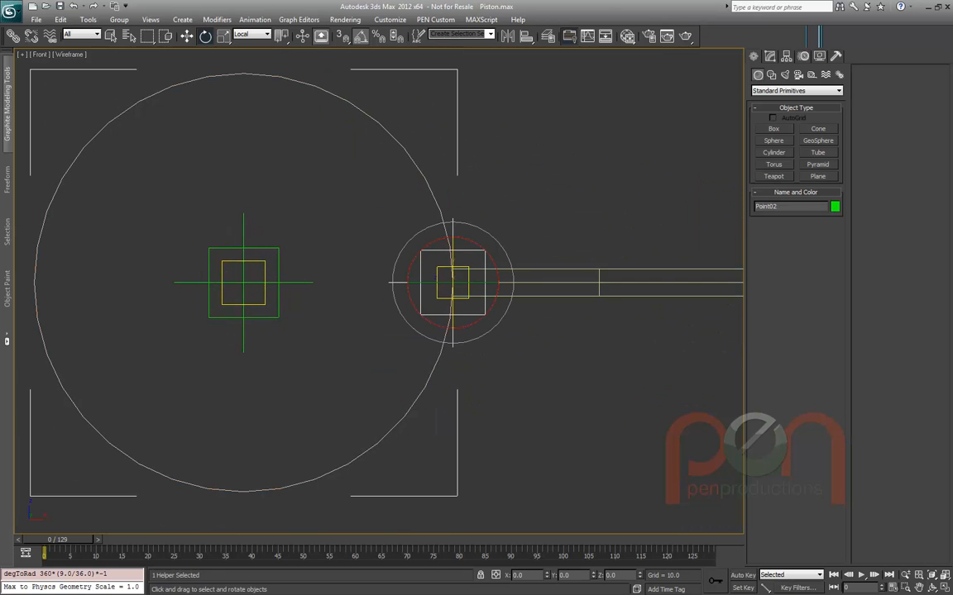
pyautogui.click(803, 56)
pyautogui.click(786, 56)
pyautogui.click(827, 86)
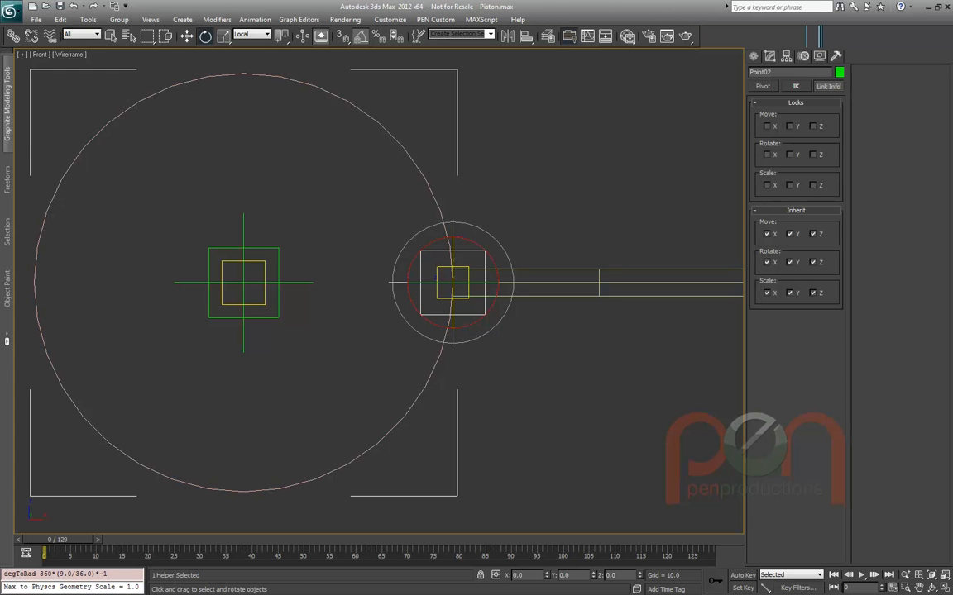
# Scrub to frame 6 and select the connecting rod, its parent helper and the rod again to examine their relationship
pyautogui.moveTo(51, 539); pyautogui.dragTo(79, 539)
pyautogui.moveTo(331, 248); pyautogui.dragTo(282, 342, button='middle')
pyautogui.scroll(-3, 293, 435)
pyautogui.click(418, 323)
pyautogui.moveTo(348, 303); pyautogui.dragTo(396, 258, button='middle')
pyautogui.scroll(2, 396, 258)
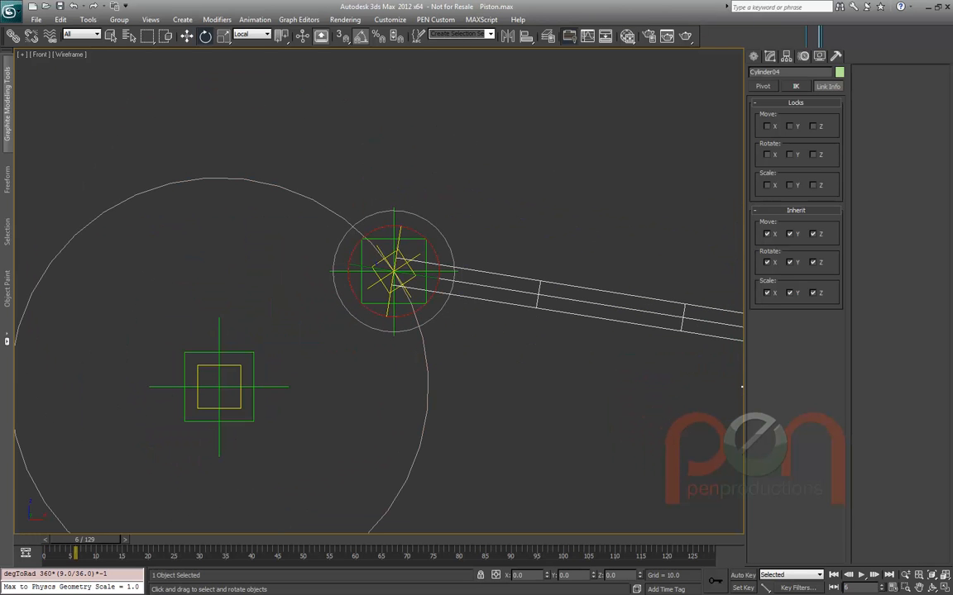
pyautogui.press('pageup')
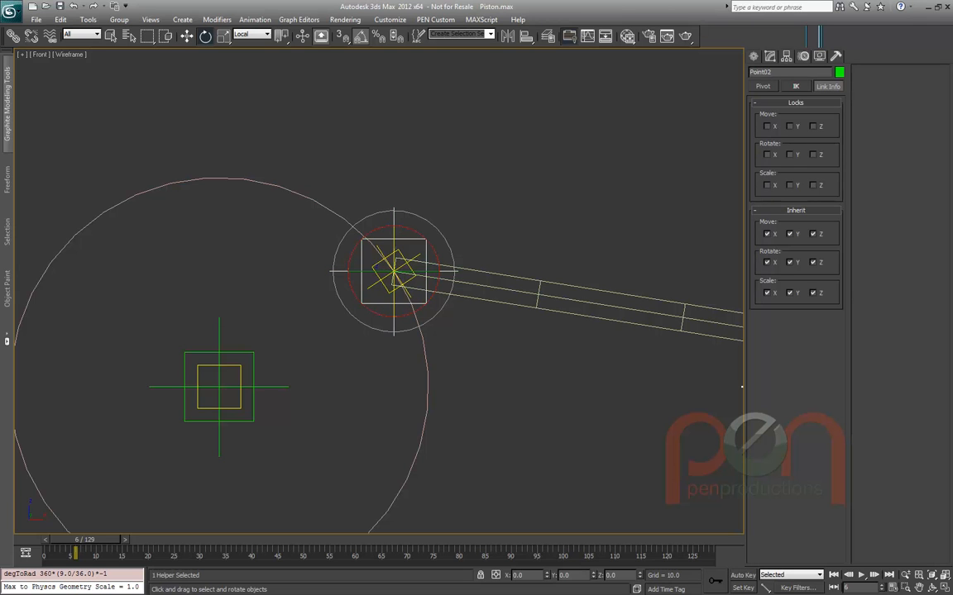
pyautogui.press('pagedown')
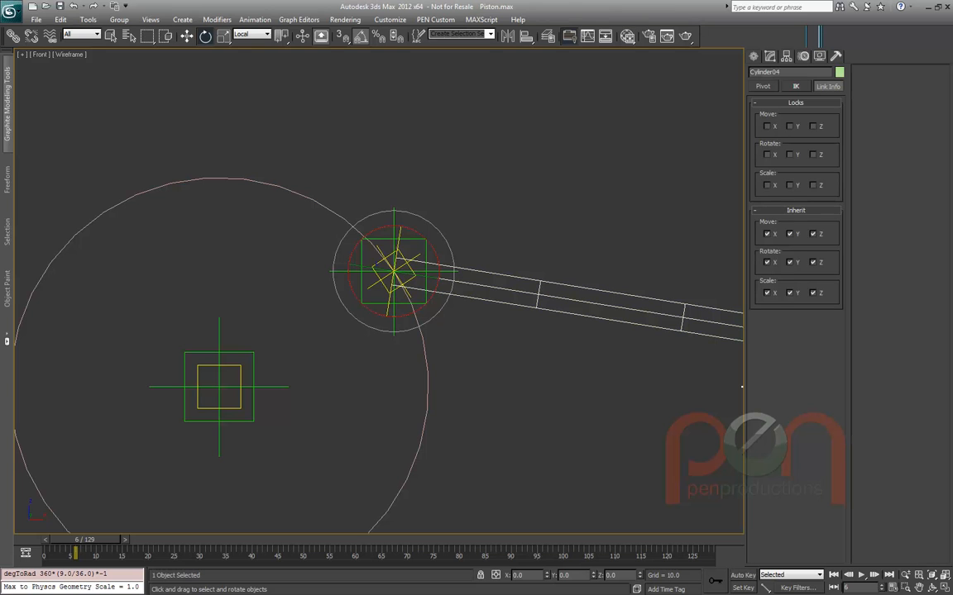
# Open the script controller on the connecting rod's X Rotation from its Dope Sheet to examine the expression
pyautogui.rightClick(421, 232)
pyautogui.click(447, 363)
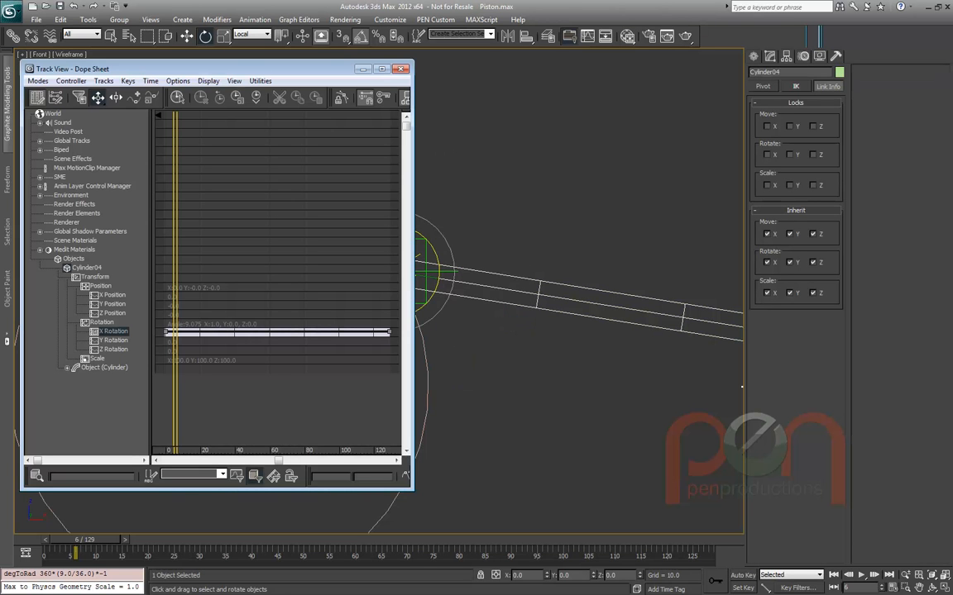
pyautogui.rightClick(106, 332)
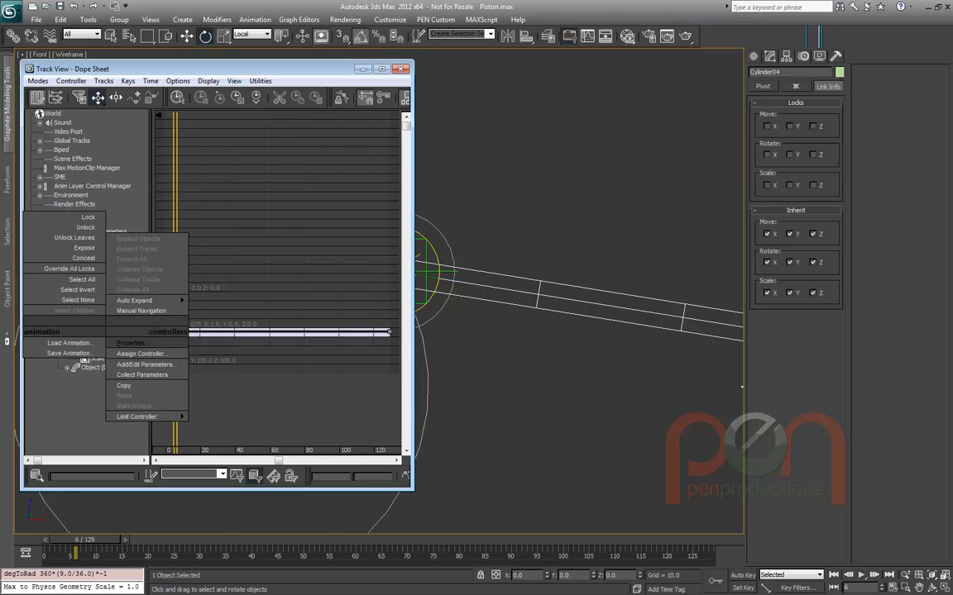
pyautogui.click(130, 342)
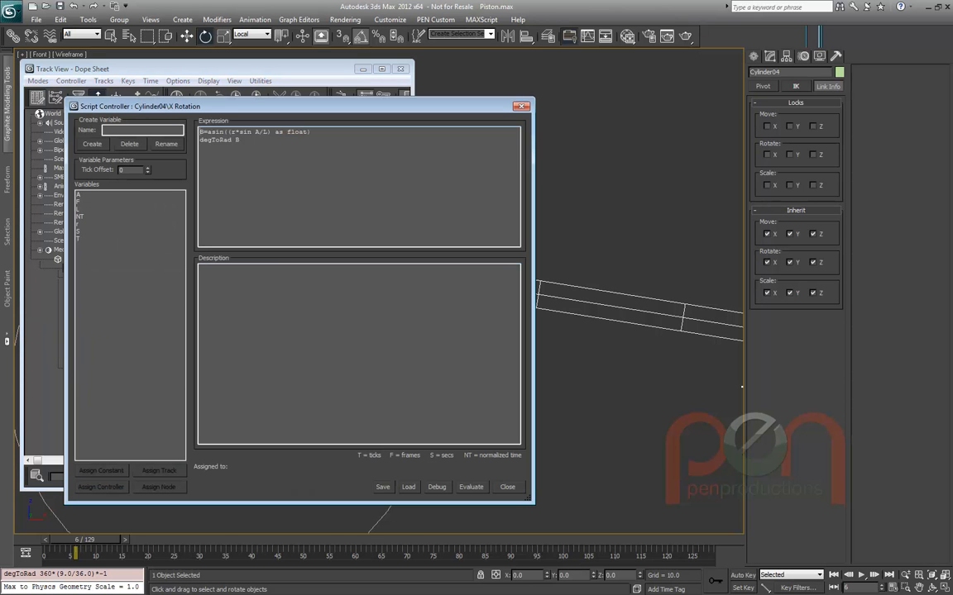
# Narrow and reposition the Script Controller window, framing the crank and connecting rod beside it for comparison with the expression
pyautogui.moveTo(300, 106); pyautogui.dragTo(245, 101)
pyautogui.moveTo(479, 332); pyautogui.dragTo(381, 332)
pyautogui.moveTo(186, 101); pyautogui.dragTo(246, 117)
pyautogui.moveTo(513, 347); pyautogui.dragTo(703, 253, button='middle')
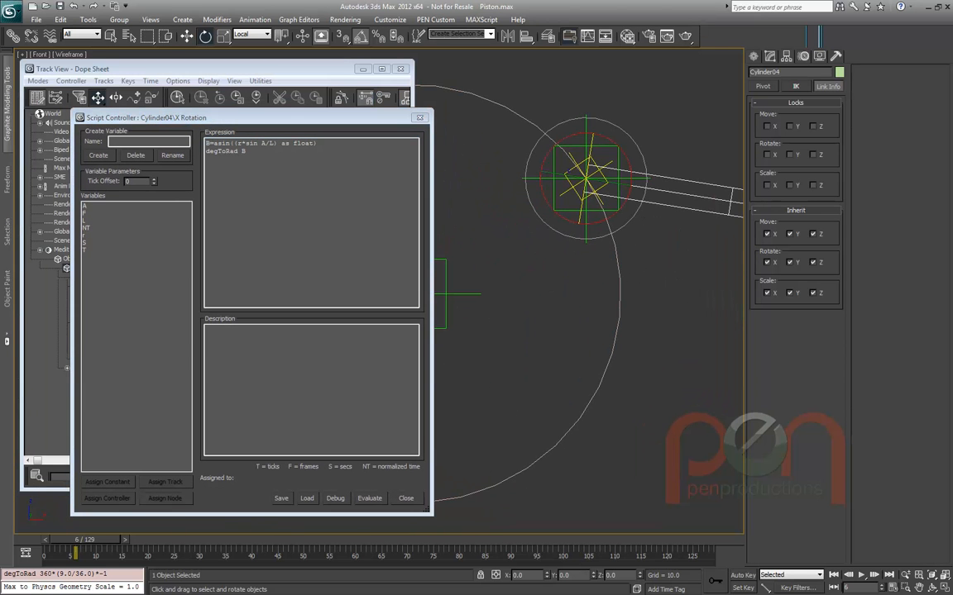
pyautogui.moveTo(587, 178); pyautogui.dragTo(610, 212, button='middle')
pyautogui.scroll(-3, 579, 184)
pyautogui.scroll(1, 650, 260)
pyautogui.moveTo(650, 260); pyautogui.dragTo(568, 282, button='middle')
pyautogui.scroll(-2, 522, 268)
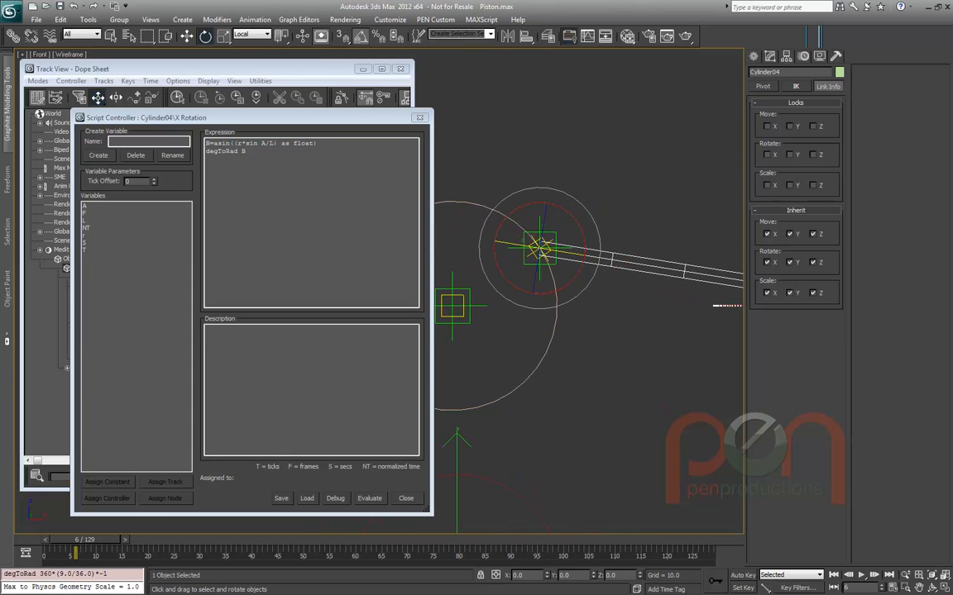
# Examine the track assigned to variable A, try rotating the crank disc to demonstrate it, and undo the rotation
pyautogui.click(84, 206)
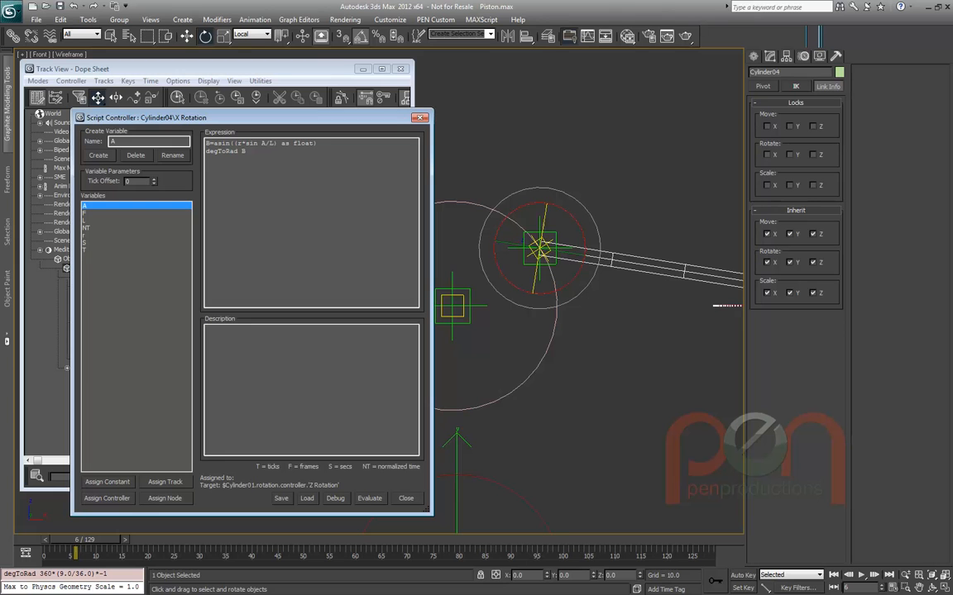
pyautogui.moveTo(530, 347); pyautogui.dragTo(604, 336, button='middle')
pyautogui.moveTo(468, 381); pyautogui.dragTo(452, 363)
pyautogui.moveTo(529, 347); pyautogui.dragTo(481, 353, button='middle')
pyautogui.hotkey('ctrl', 'z')
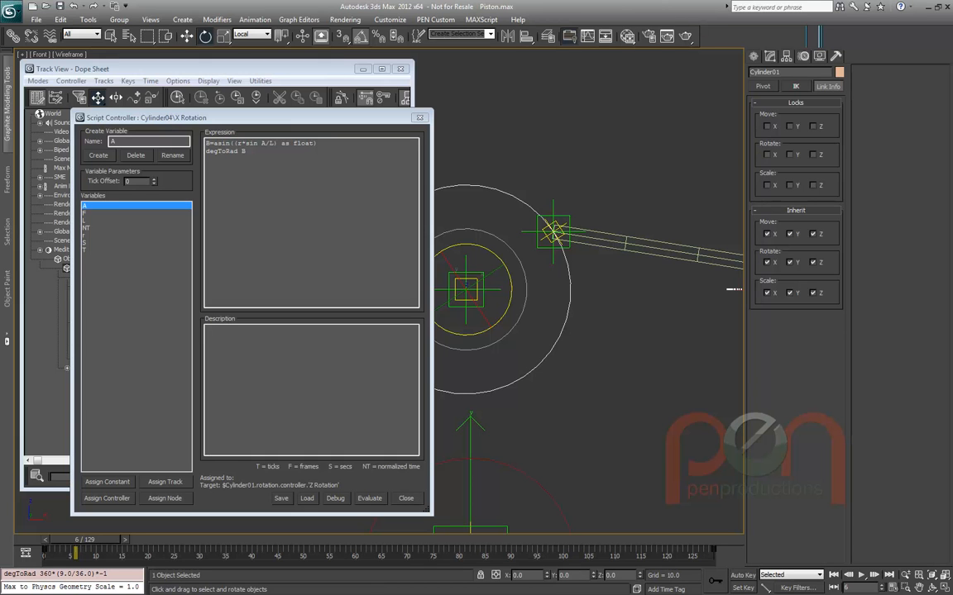
# Examine the assignments of variables NT, r and L in turn, and move the Script Controller window away from the crank
pyautogui.click(135, 227)
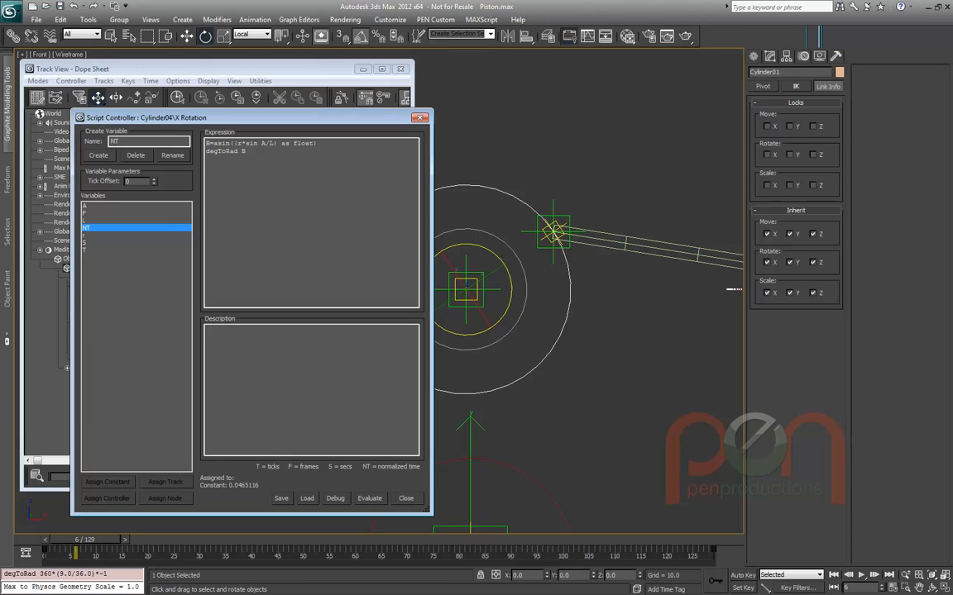
pyautogui.click(135, 235)
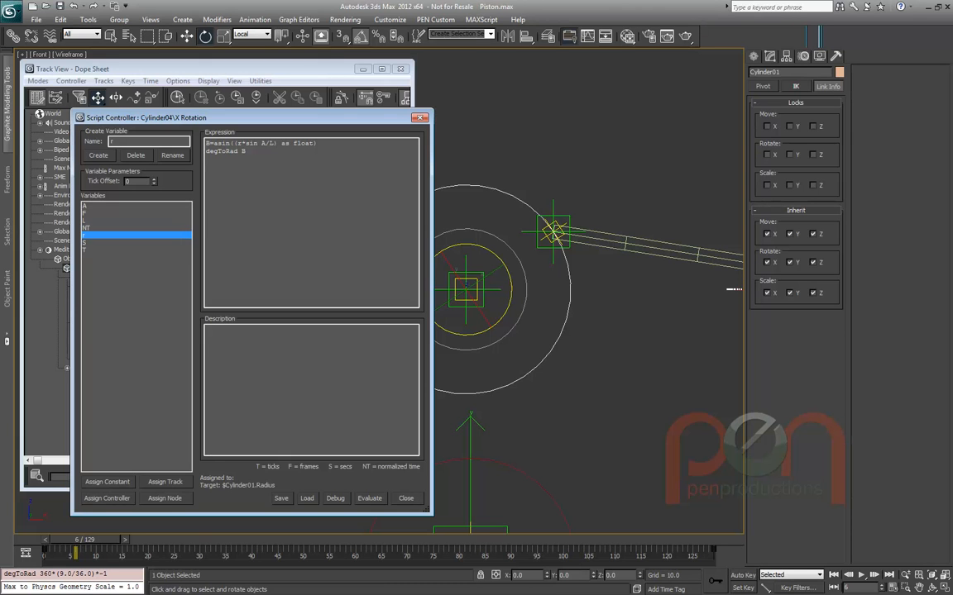
pyautogui.click(136, 220)
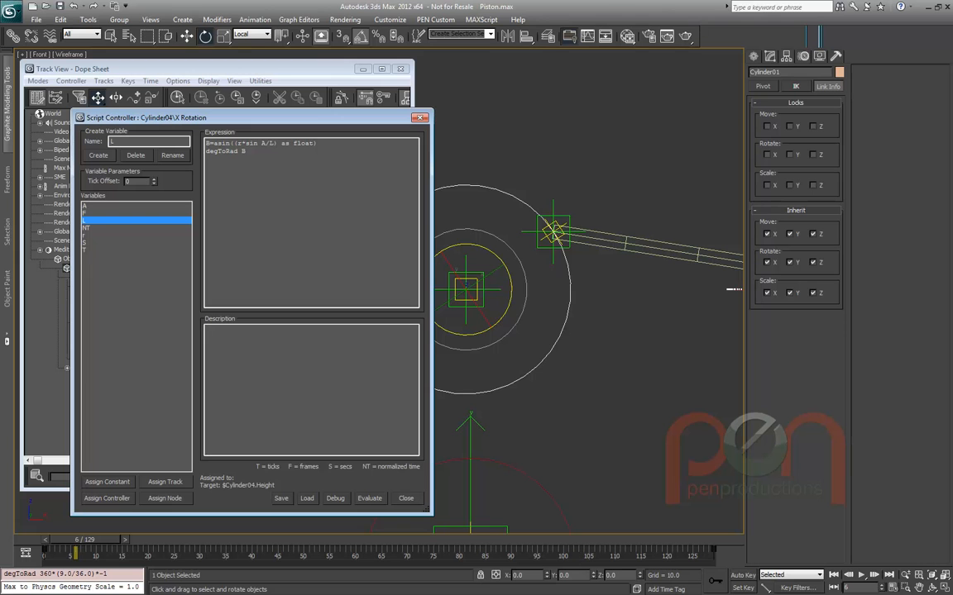
pyautogui.moveTo(586, 331)
pyautogui.mouseDown(button='middle')
pyautogui.moveTo(603, 323)
pyautogui.moveTo(594, 332)
pyautogui.mouseUp(button='middle')
pyautogui.moveTo(249, 118); pyautogui.dragTo(168, 139)
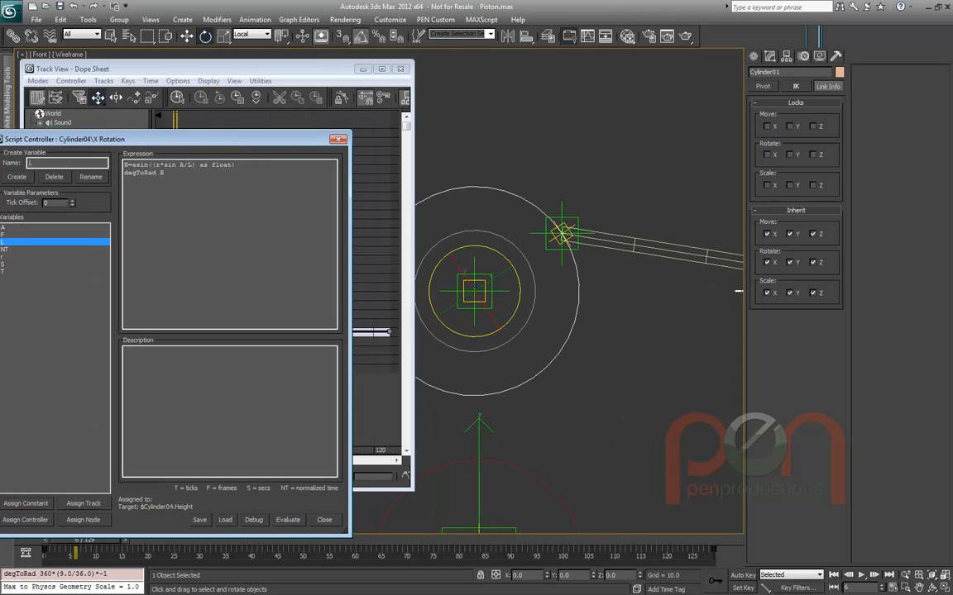
# Show the crank rigs shaded with the Track View moved aside, and examine the upper disc's Radius and its connecting rod's Height
pyautogui.moveTo(217, 69); pyautogui.dragTo(105, 51)
pyautogui.moveTo(477, 294); pyautogui.dragTo(394, 289, button='middle')
pyautogui.scroll(-4, 416, 286)
pyautogui.press('1')
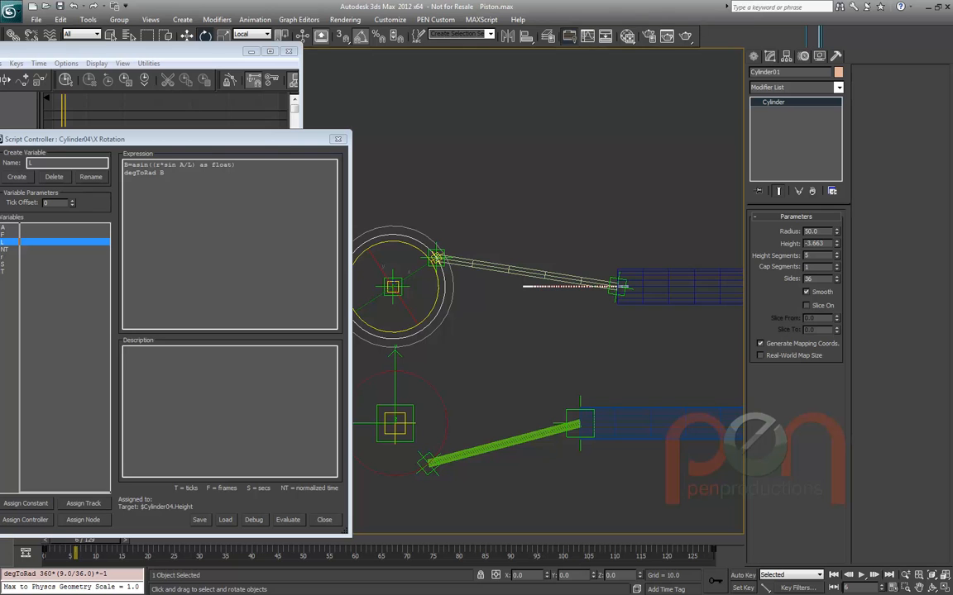
pyautogui.press('F3')
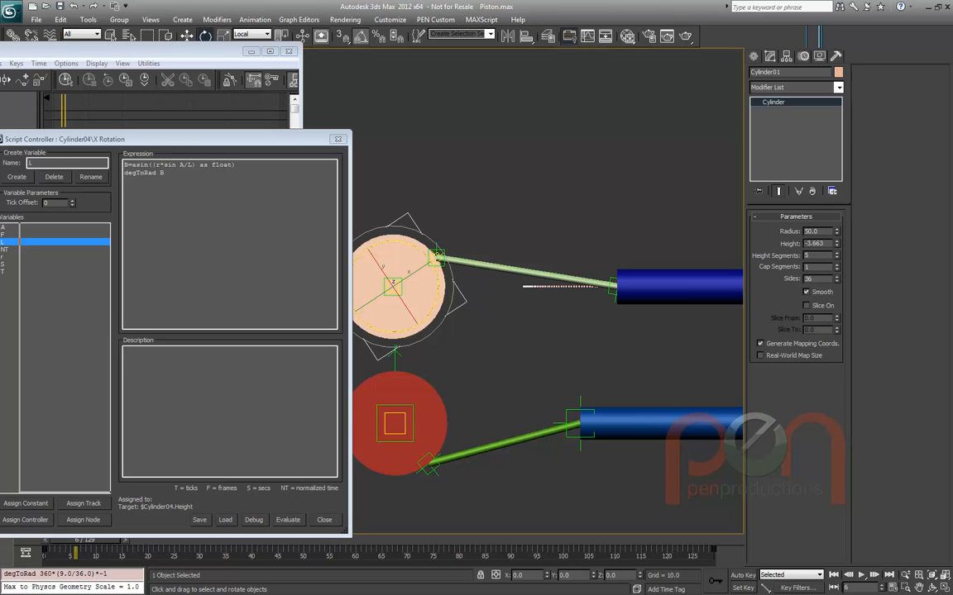
pyautogui.moveTo(837, 231)
pyautogui.mouseDown()
pyautogui.moveTo(837, 170)
pyautogui.moveTo(837, 240)
pyautogui.moveTo(837, 232)
pyautogui.mouseUp()
pyautogui.click(519, 272)
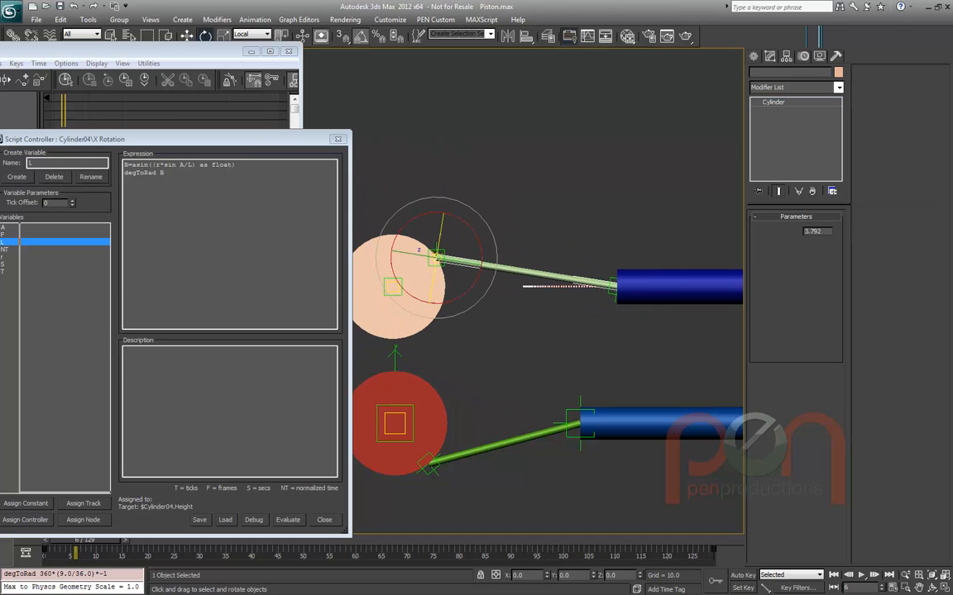
pyautogui.moveTo(837, 244)
pyautogui.mouseDown()
pyautogui.moveTo(837, 308)
pyautogui.moveTo(837, 138)
pyautogui.moveTo(837, 326)
pyautogui.moveTo(837, 191)
pyautogui.moveTo(837, 262)
pyautogui.moveTo(837, 220)
pyautogui.moveTo(837, 255)
pyautogui.moveTo(837, 244)
pyautogui.mouseUp()
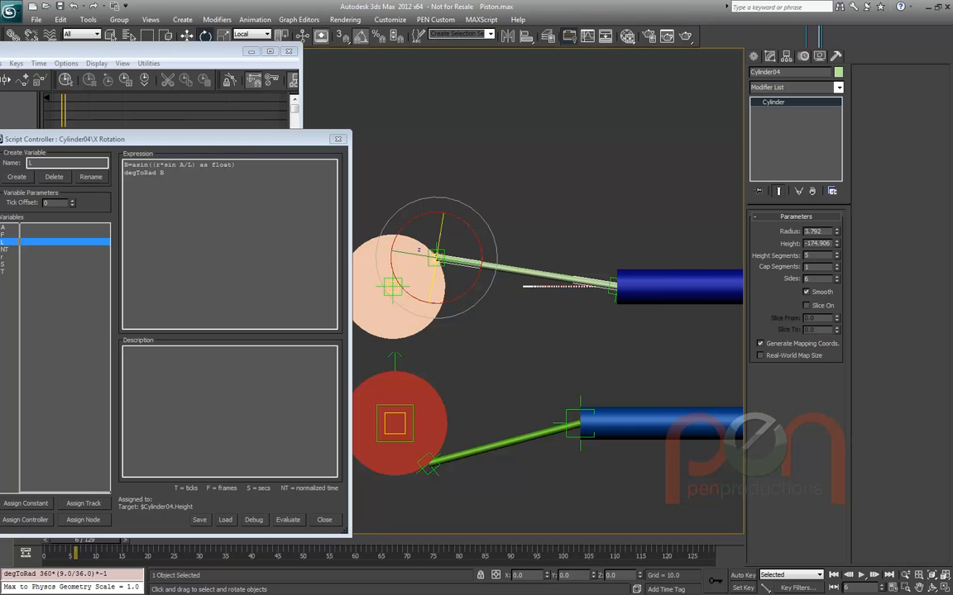
# Reposition the Script Controller window and frame the upper crank disc, connecting rod and piston to study the triangle they form
pyautogui.moveTo(529, 215); pyautogui.dragTo(600, 192, button='middle')
pyautogui.moveTo(224, 139); pyautogui.dragTo(269, 110)
pyautogui.middleClick(524, 218)
pyautogui.scroll(3, 524, 218)
pyautogui.moveTo(524, 219); pyautogui.dragTo(567, 192, button='middle')
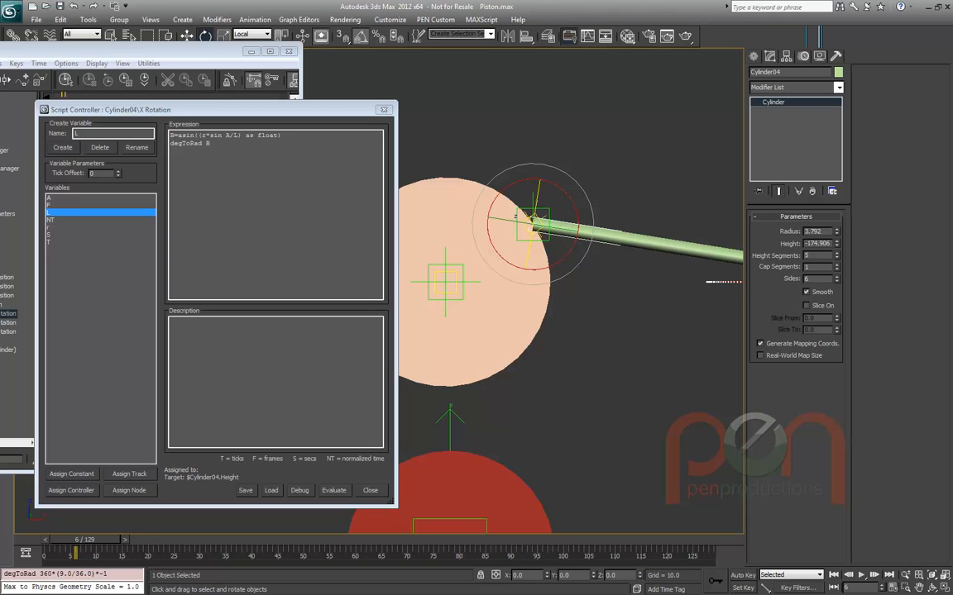
pyautogui.moveTo(691, 258); pyautogui.dragTo(568, 265, button='middle')
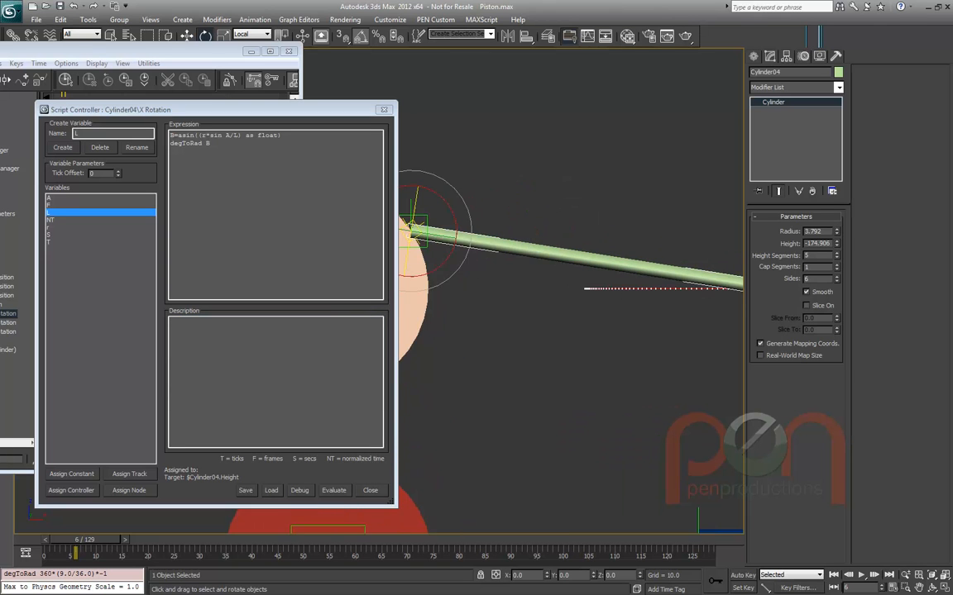
pyautogui.scroll(-2, 569, 265)
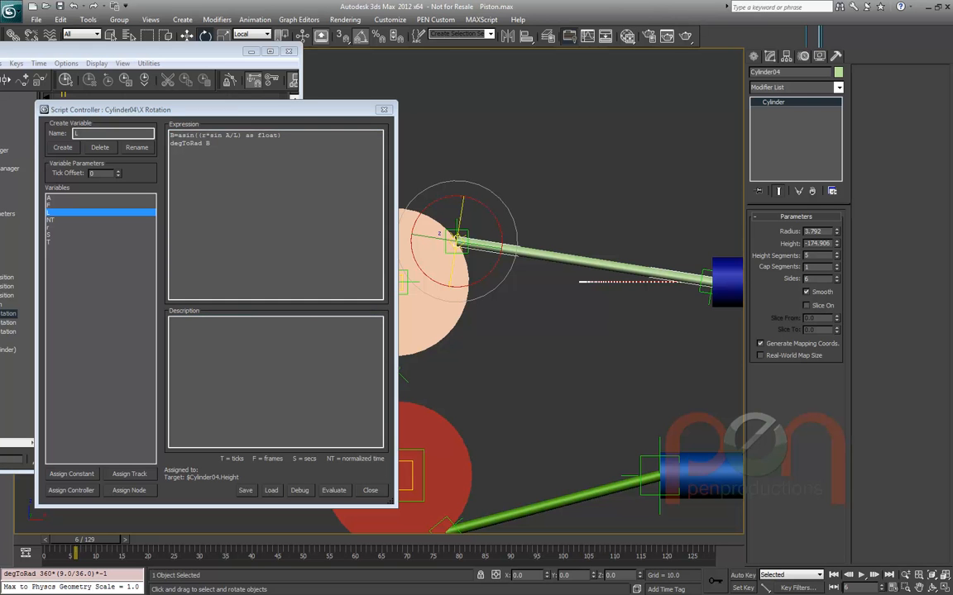
# Consult the trigonometry tutorial page in Firefox on calculating the angle at A, and return to 3ds Max
pyautogui.hotkey('alt', 'Tab')
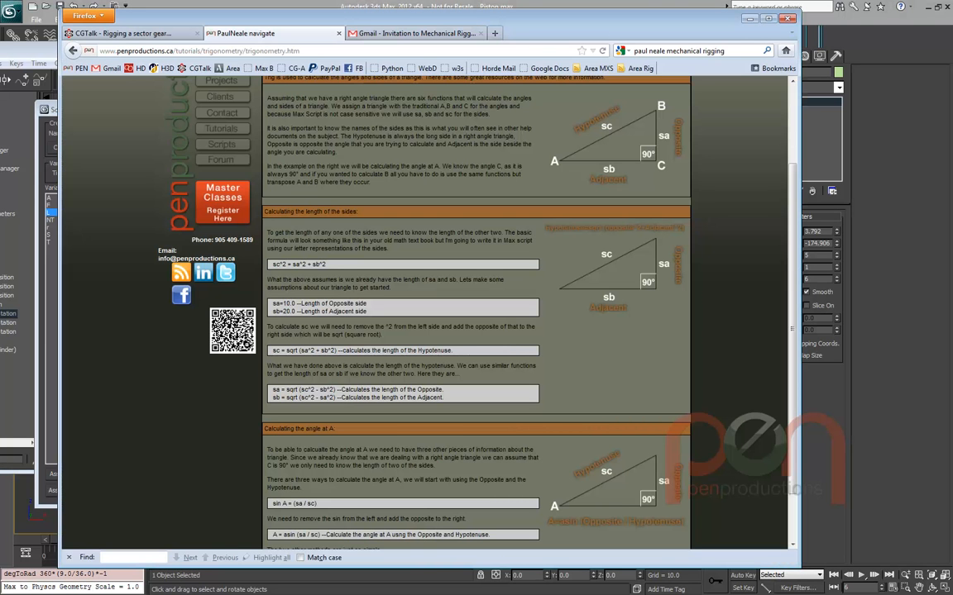
pyautogui.scroll(-2, 426, 315)
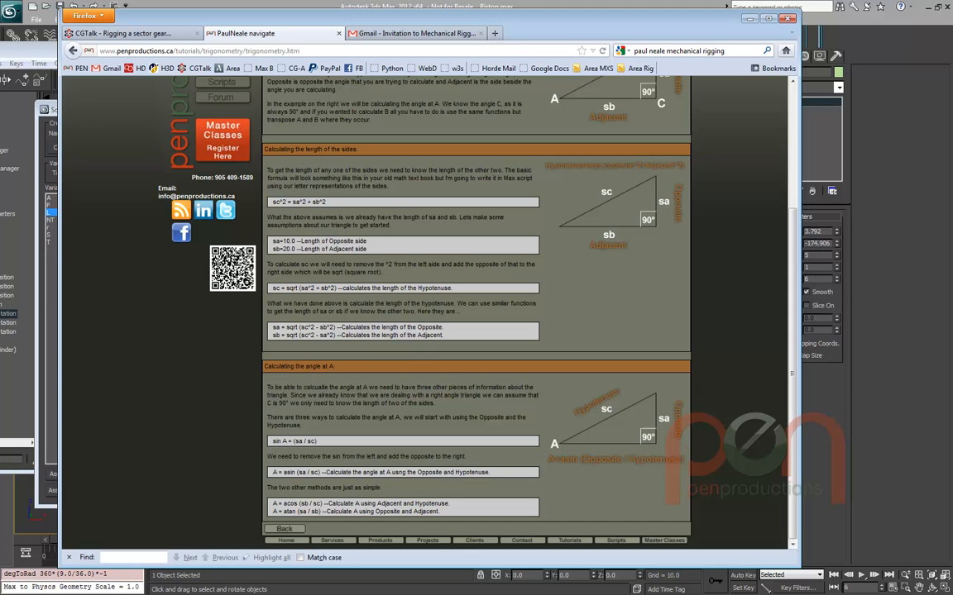
pyautogui.hotkey('alt', 'Tab')
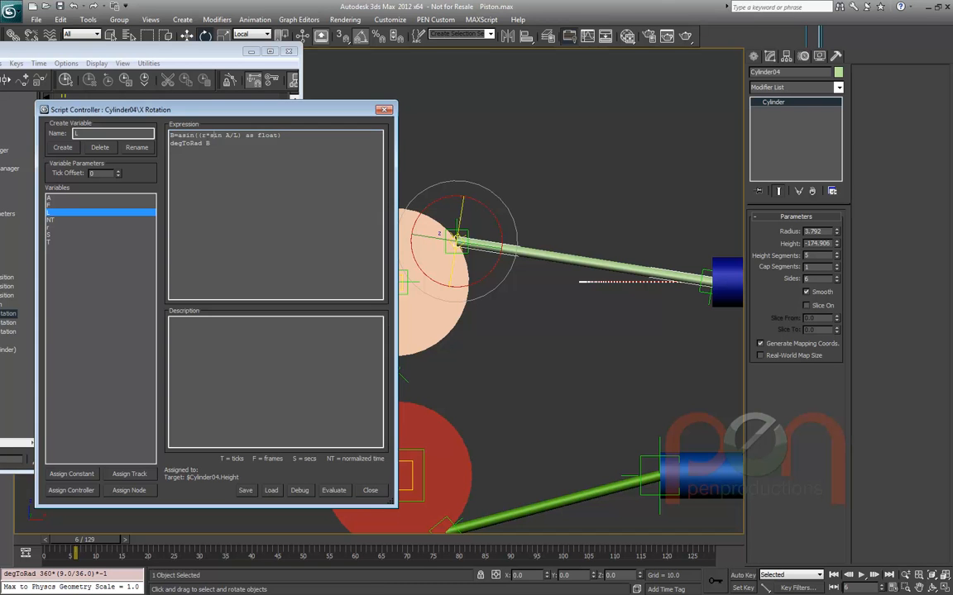
# Examine the assignment of variable r and compare it with the upper crank disc's Radius parameter
pyautogui.moveTo(215, 109); pyautogui.dragTo(197, 116)
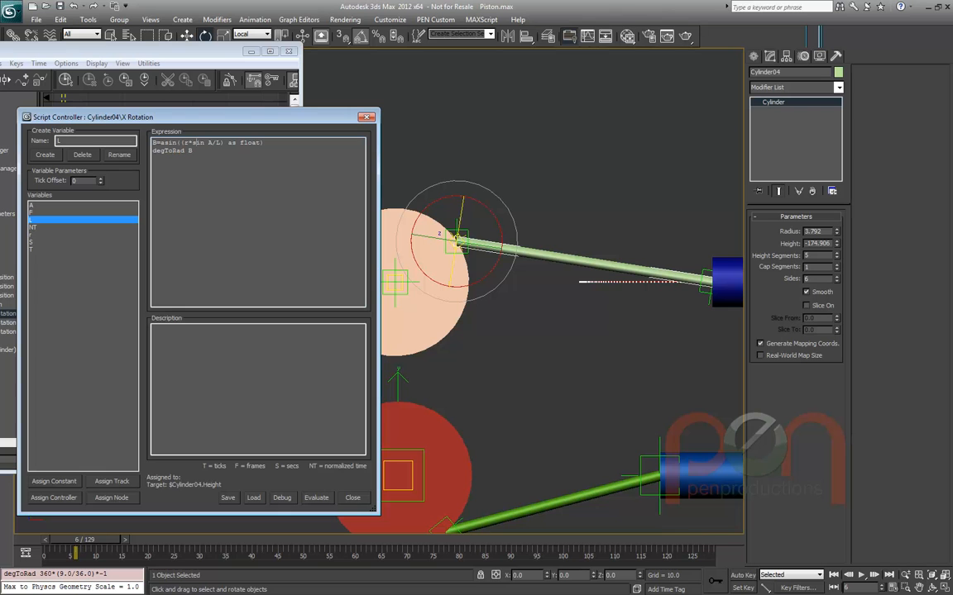
pyautogui.click(33, 234)
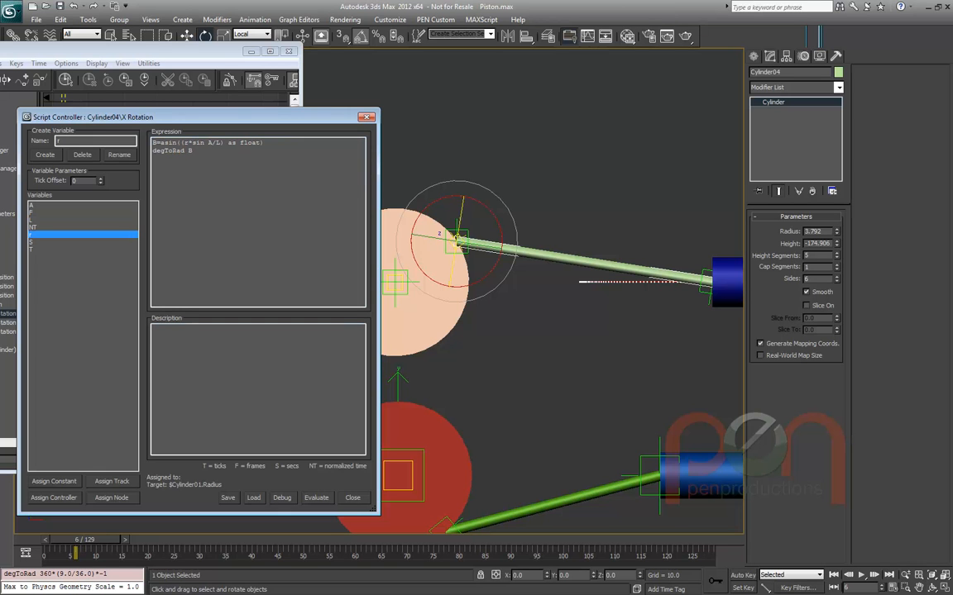
pyautogui.click(453, 308)
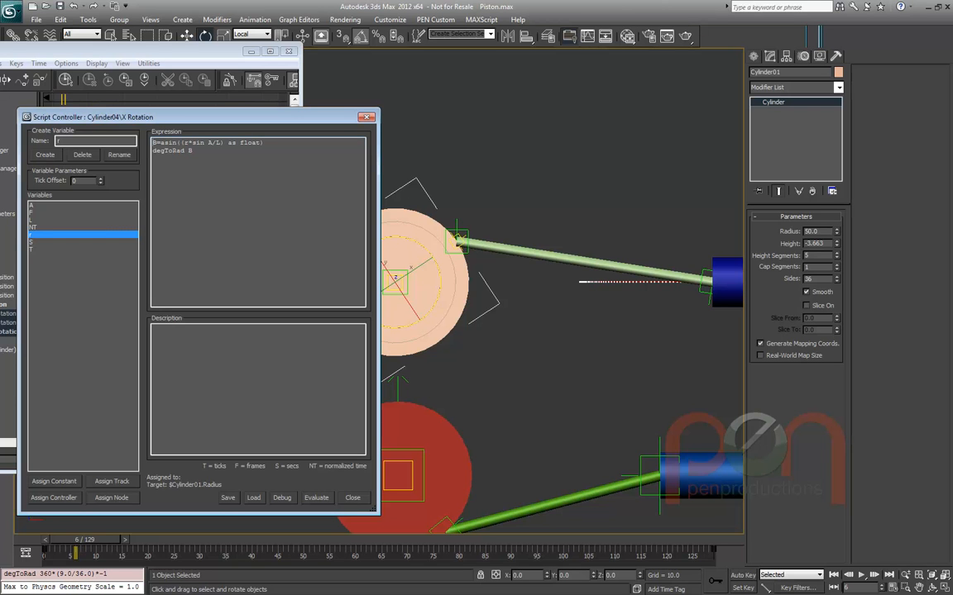
# Insert the line print (A/L) above the script expression, and check the assignments of variables A and L
pyautogui.press('Return')
pyautogui.press('Return')
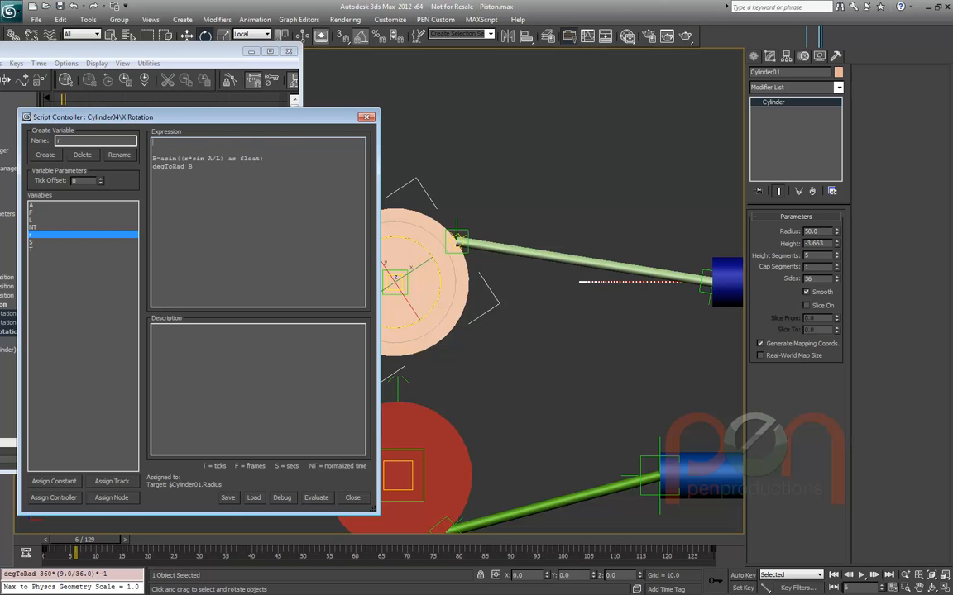
pyautogui.write('print ()')
pyautogui.moveTo(209, 158); pyautogui.dragTo(221, 158)
pyautogui.hotkey('ctrl', 'c')
pyautogui.click(180, 142)
pyautogui.hotkey('ctrl', 'v')
pyautogui.click(32, 205)
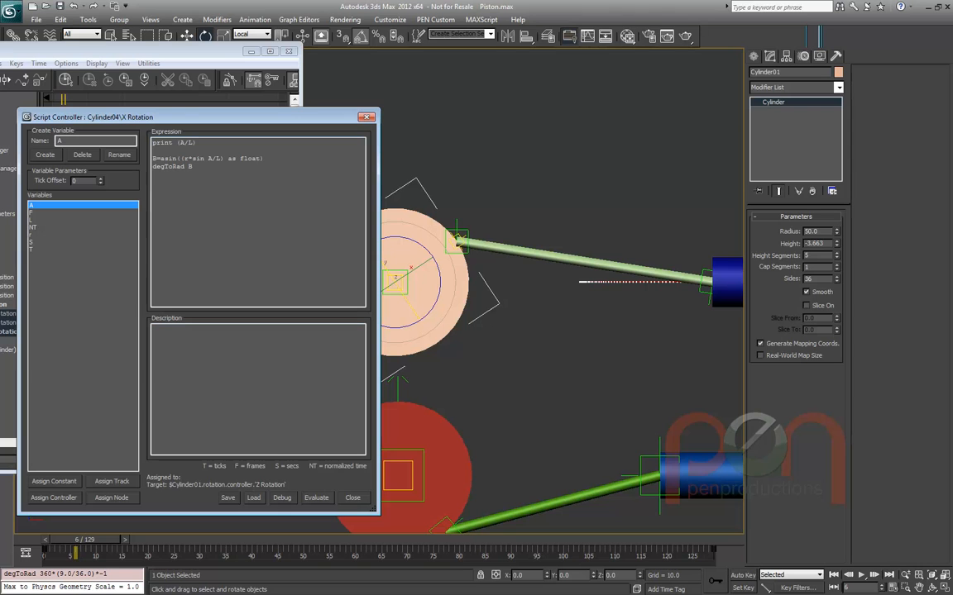
pyautogui.click(32, 220)
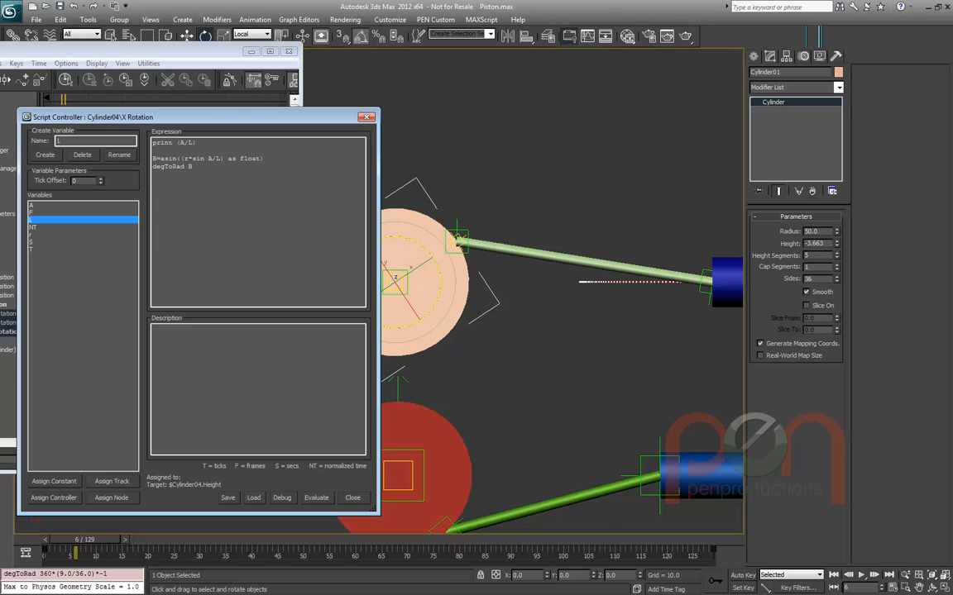
# Evaluate the script and open the MAXScript Listener for its printed output, with the Script Controller window moved aside
pyautogui.press('Return')
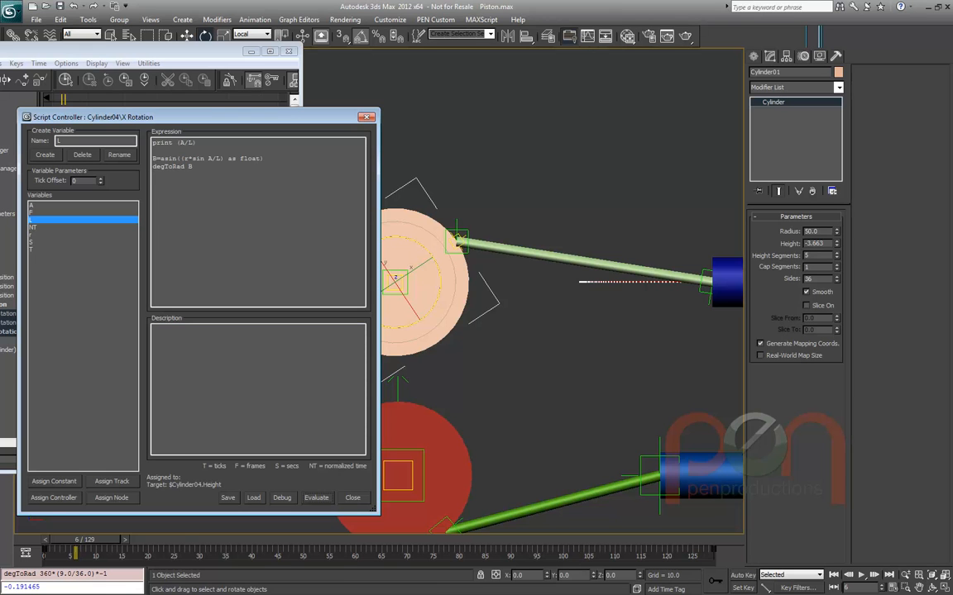
pyautogui.rightClick(3, 588)
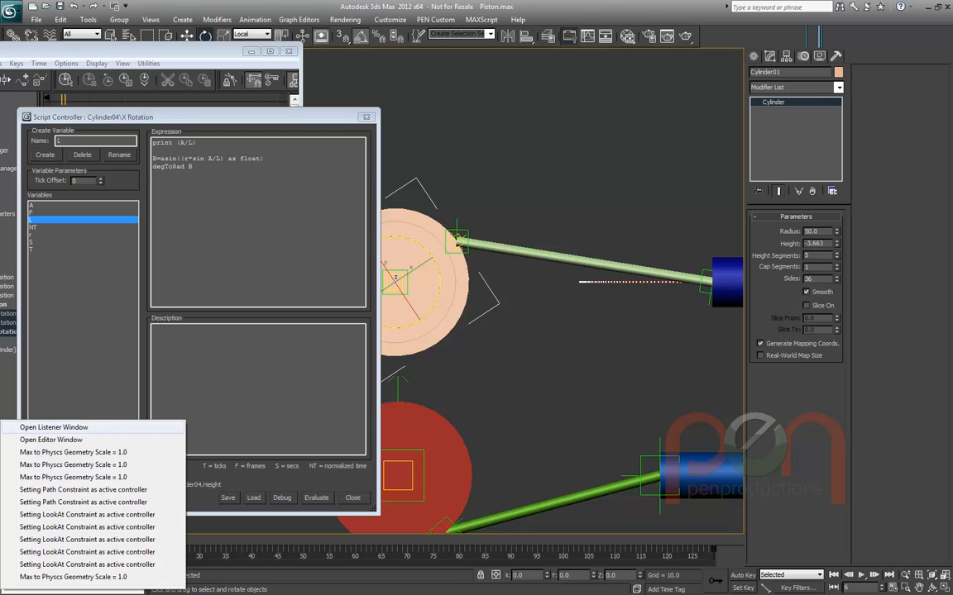
pyautogui.click(54, 427)
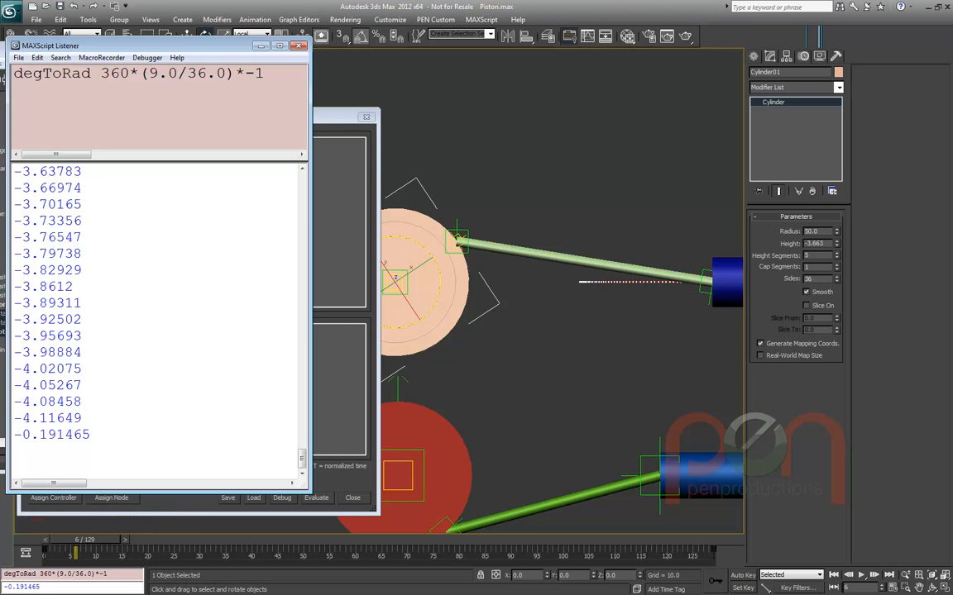
pyautogui.moveTo(199, 116); pyautogui.dragTo(328, 101)
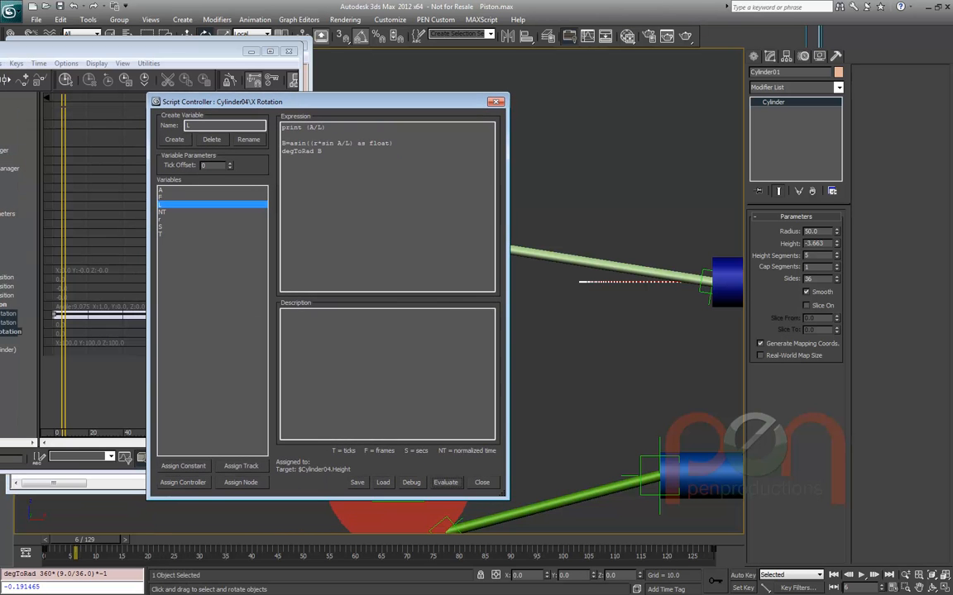
pyautogui.press('F11')
# Scrub the animation to frame 72 with the crank in view, reading the printed A/L values in the Listener
pyautogui.moveTo(85, 540); pyautogui.dragTo(196, 539)
pyautogui.scroll(-1, 537, 265)
pyautogui.moveTo(537, 265); pyautogui.dragTo(676, 280, button='middle')
pyautogui.moveTo(197, 539); pyautogui.dragTo(212, 539)
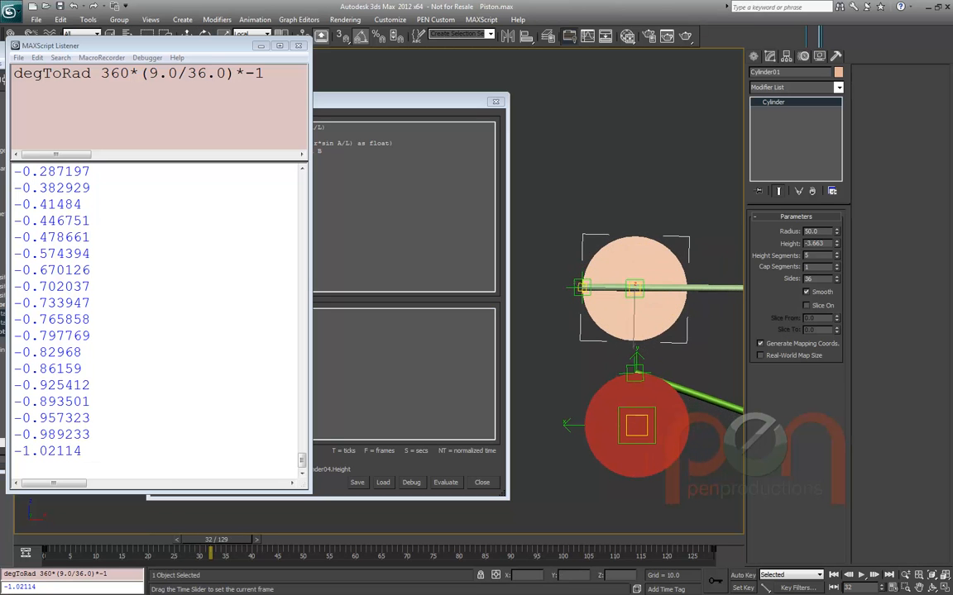
pyautogui.moveTo(216, 539); pyautogui.dragTo(416, 539)
# Change the print line to print (sin A/L) and scrub back to frame 0 to read its values in the Listener
pyautogui.click(405, 434)
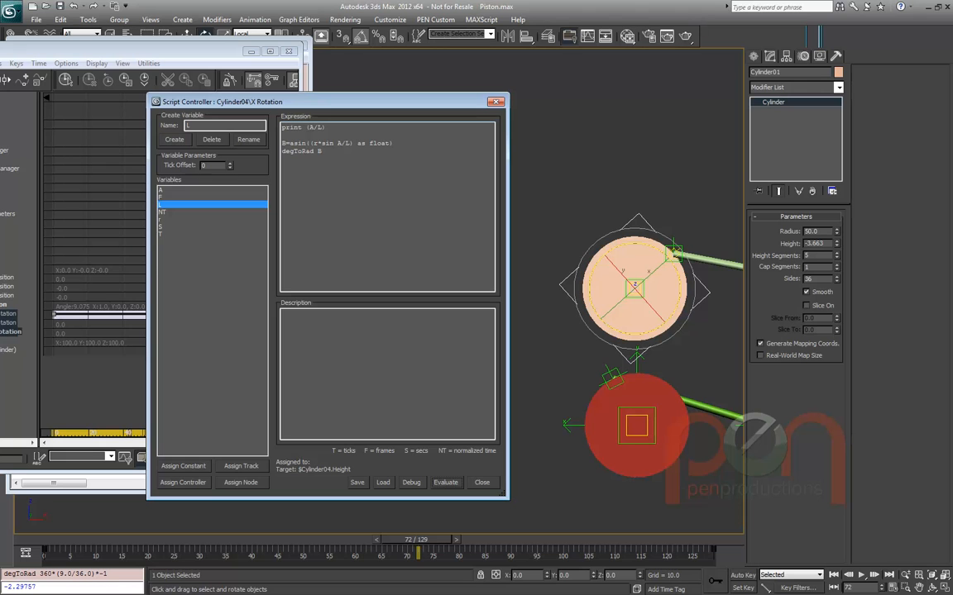
pyautogui.write('sin')
pyautogui.press('F11')
pyautogui.moveTo(416, 540); pyautogui.dragTo(45, 539)
pyautogui.press('e')
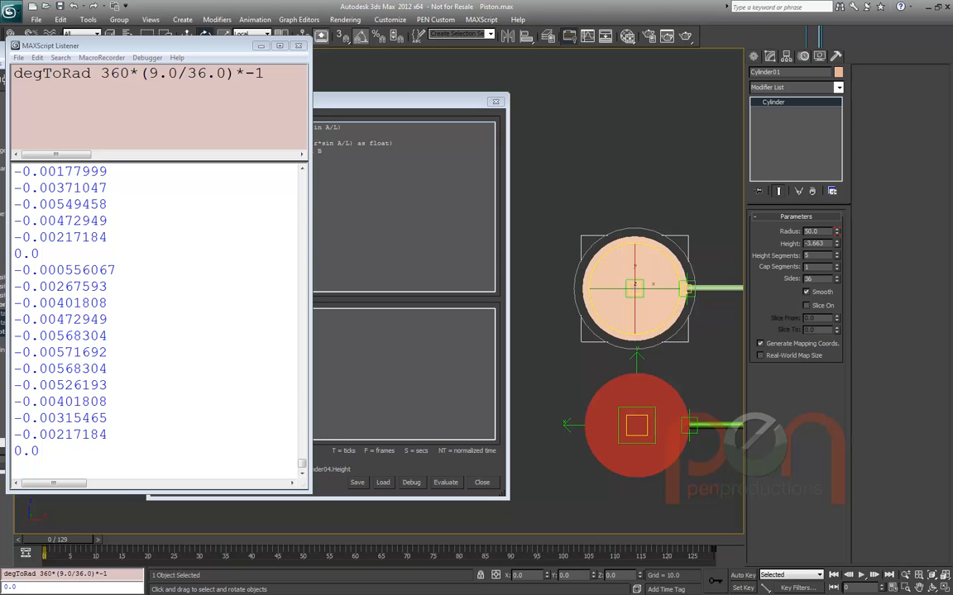
# Move the Script Controller window clear of the crank discs and examine the assignment of variable r beside them
pyautogui.click(397, 101)
pyautogui.moveTo(397, 101); pyautogui.dragTo(308, 101)
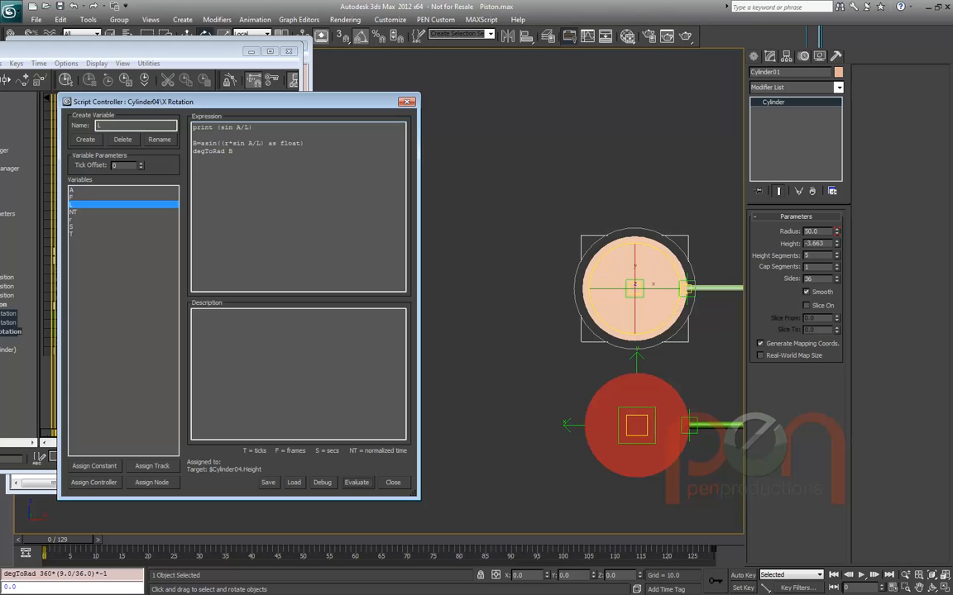
pyautogui.moveTo(635, 348); pyautogui.dragTo(549, 339, button='middle')
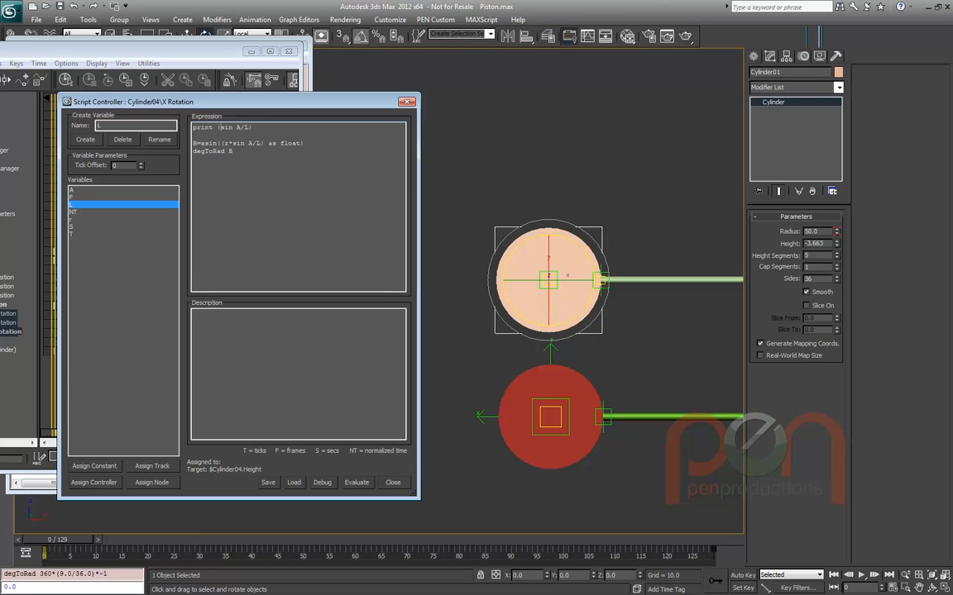
pyautogui.click(123, 219)
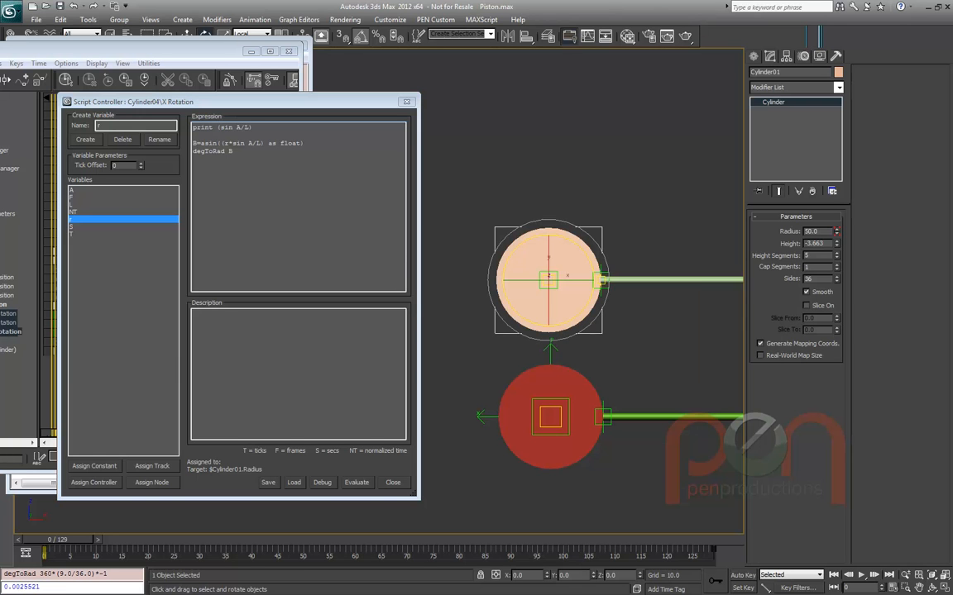
pyautogui.moveTo(586, 347); pyautogui.dragTo(537, 344, button='middle')
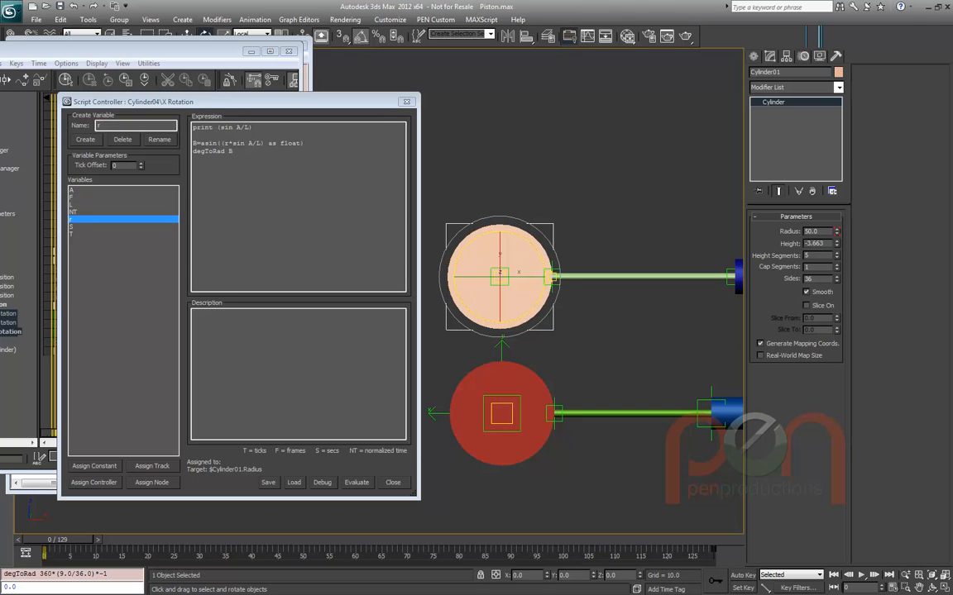
# Change the print line to print (r*sin A/L) and scrub the animation, ending at frame 0, to read its Listener output
pyautogui.click(220, 128)
pyautogui.write('r*')
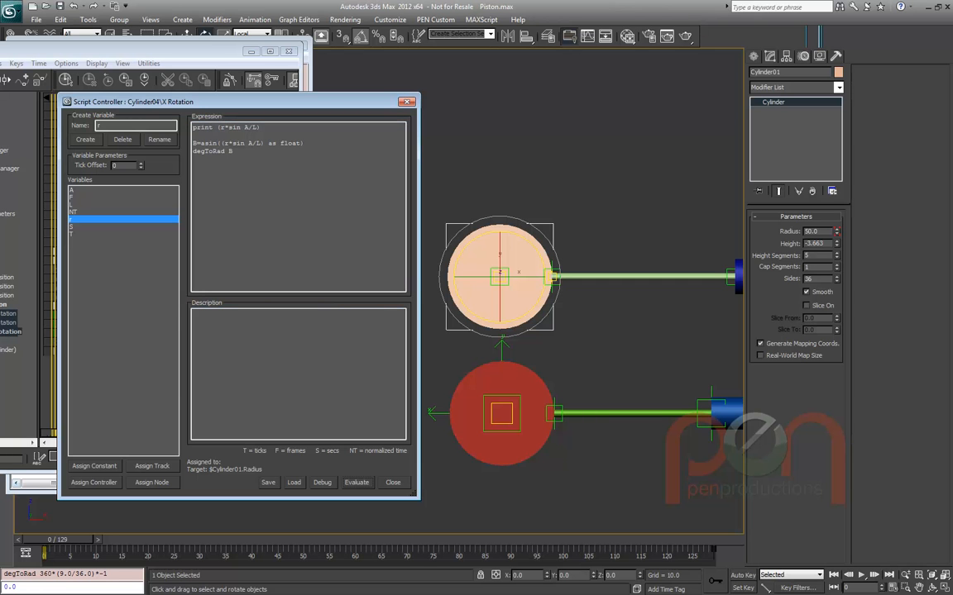
pyautogui.press('F11')
pyautogui.moveTo(57, 540)
pyautogui.mouseDown()
pyautogui.moveTo(447, 540)
pyautogui.moveTo(45, 539)
pyautogui.mouseUp()
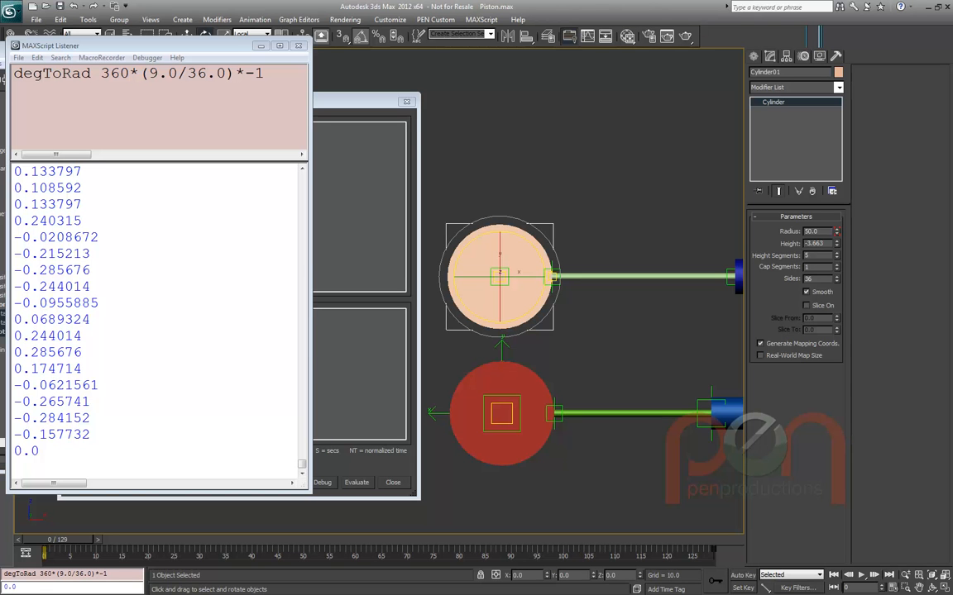
# Try enlarging the upper crank disc's Radius to about 252 to demonstrate its effect, and undo the change
pyautogui.moveTo(837, 231); pyautogui.dragTo(837, 65)
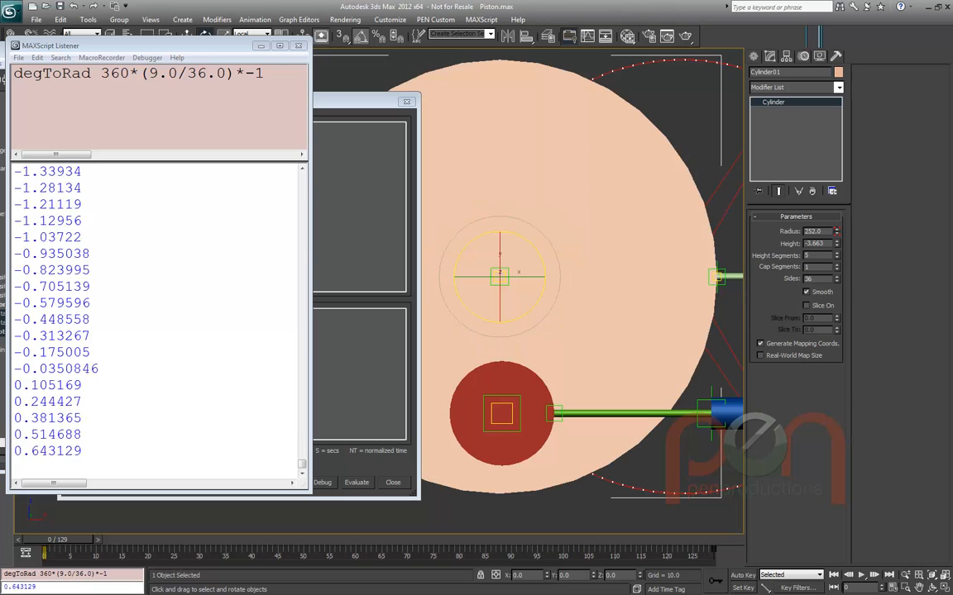
pyautogui.hotkey('ctrl', 'z')
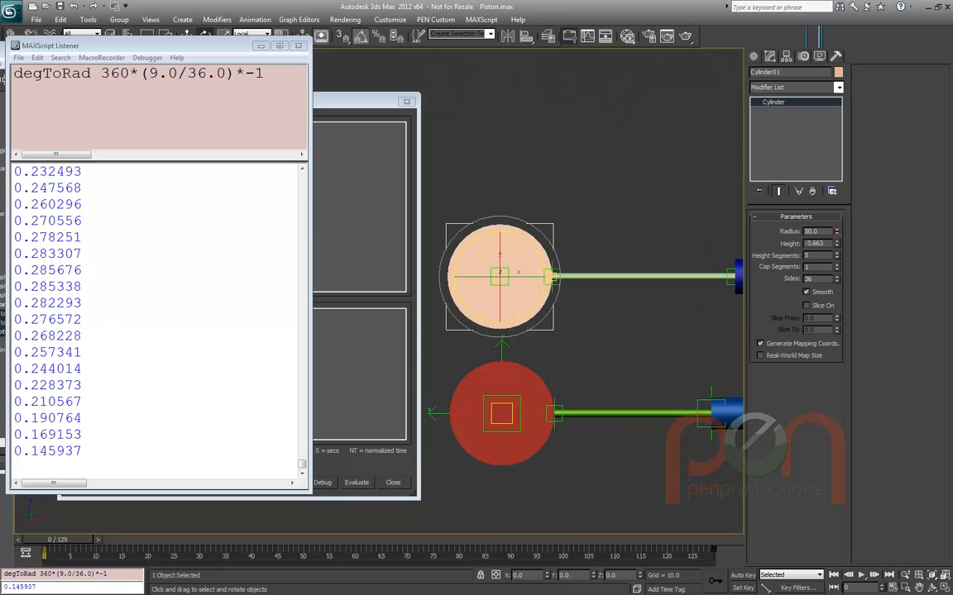
pyautogui.moveTo(579, 276); pyautogui.dragTo(586, 297, button='middle')
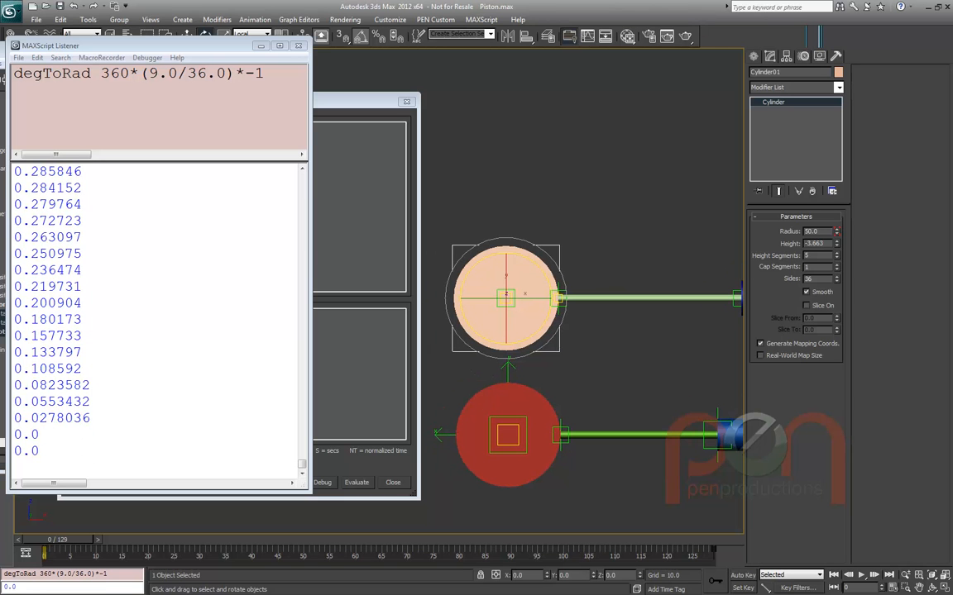
# Change the print line to print (asin (r*sin A/L)) and scrub the animation to read the resulting angles in the Listener
pyautogui.click(359, 207)
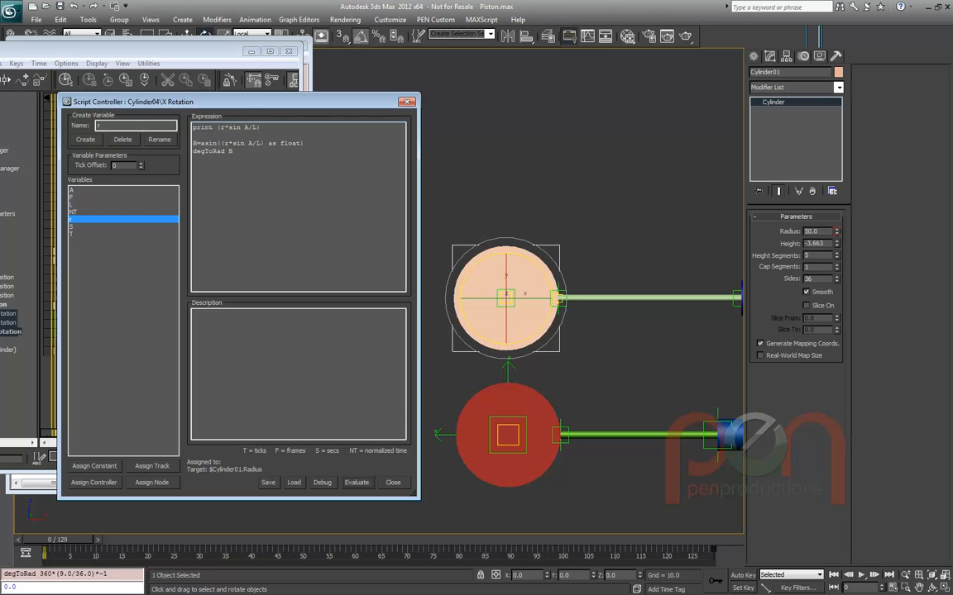
pyautogui.moveTo(216, 143); pyautogui.dragTo(201, 144)
pyautogui.click(217, 127)
pyautogui.write('(asin')
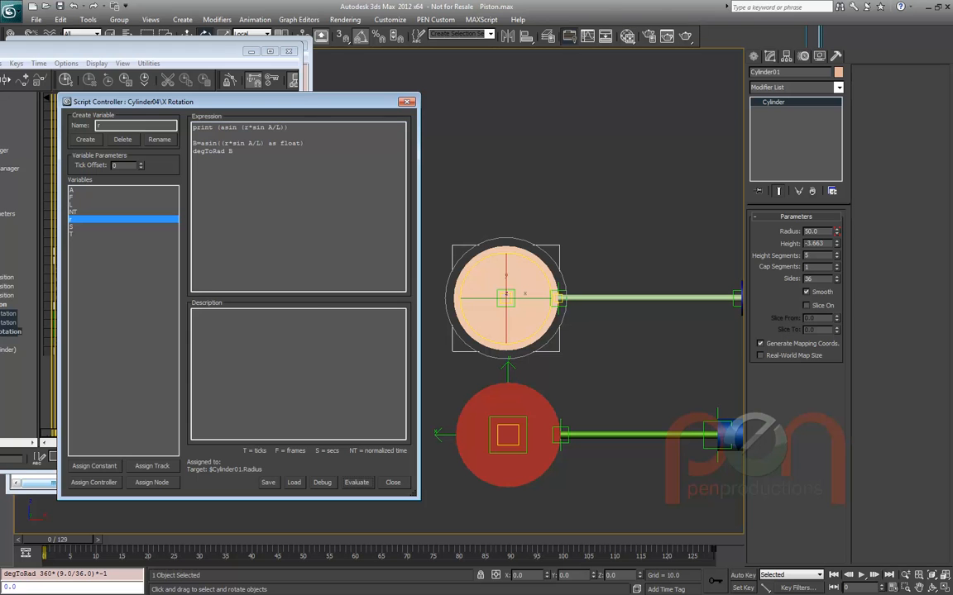
pyautogui.press('F11')
pyautogui.moveTo(43, 552)
pyautogui.mouseDown()
pyautogui.moveTo(664, 552)
pyautogui.moveTo(454, 539)
pyautogui.moveTo(56, 539)
pyautogui.mouseUp()
# Compare the A = asin (sa / sc) formula on the browser's trigonometry page with the rod script's asin expression, scrubbing the animation
pyautogui.hotkey('alt', 'Tab')
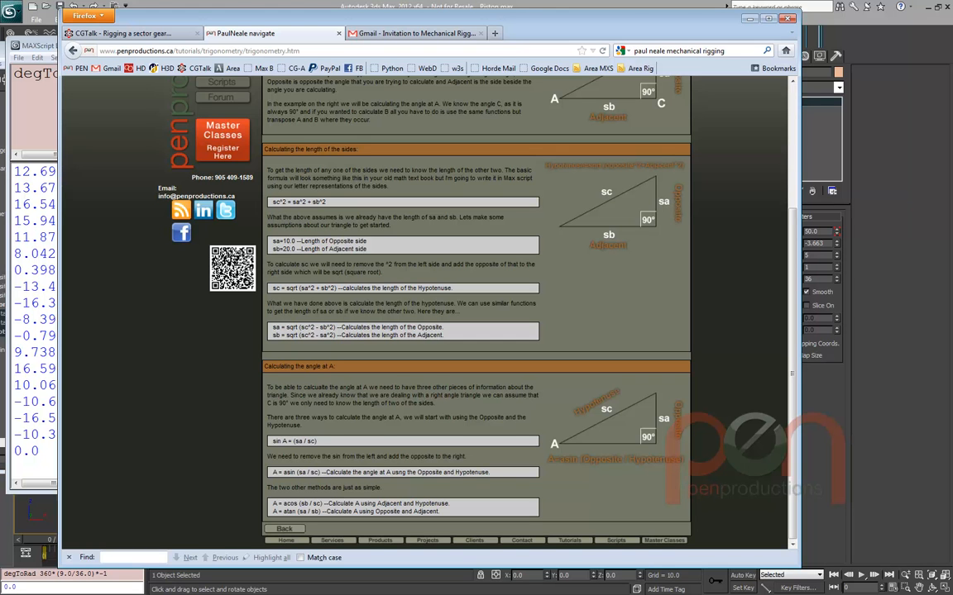
pyautogui.moveTo(272, 473); pyautogui.dragTo(321, 472)
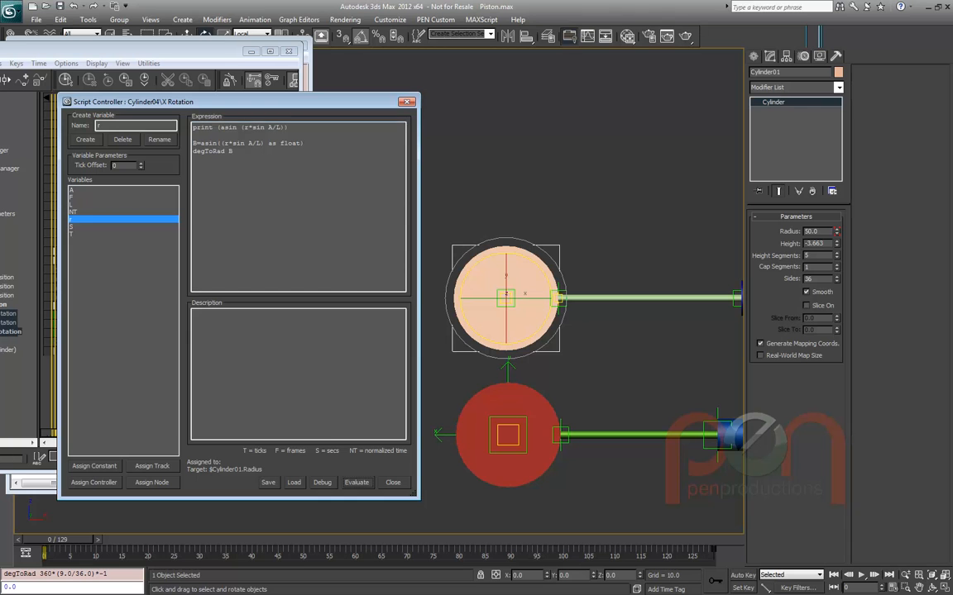
pyautogui.doubleClick(270, 128)
pyautogui.doubleClick(277, 127)
pyautogui.moveTo(57, 539)
pyautogui.mouseDown()
pyautogui.moveTo(384, 539)
pyautogui.moveTo(57, 540)
pyautogui.mouseUp()
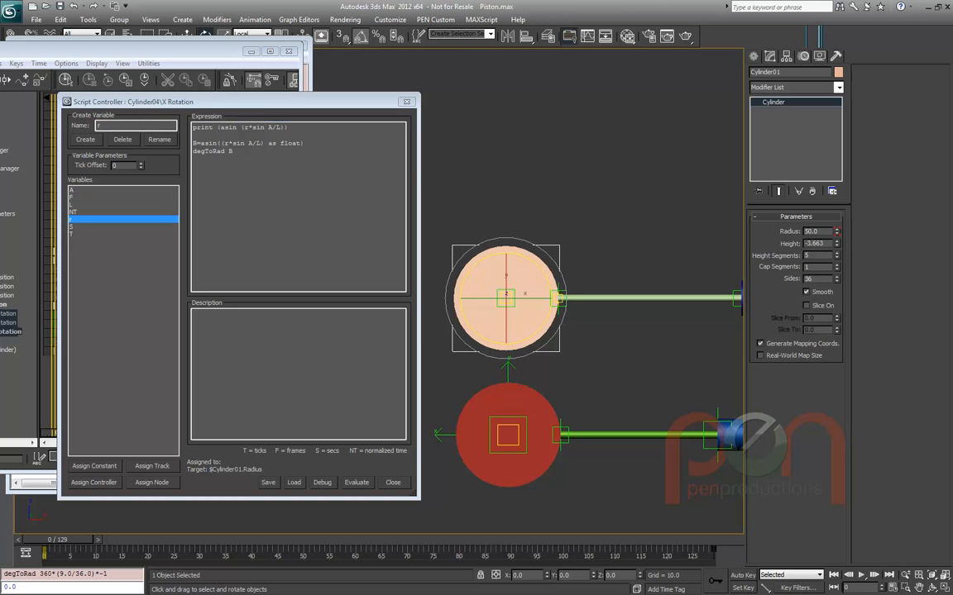
pyautogui.click(258, 143)
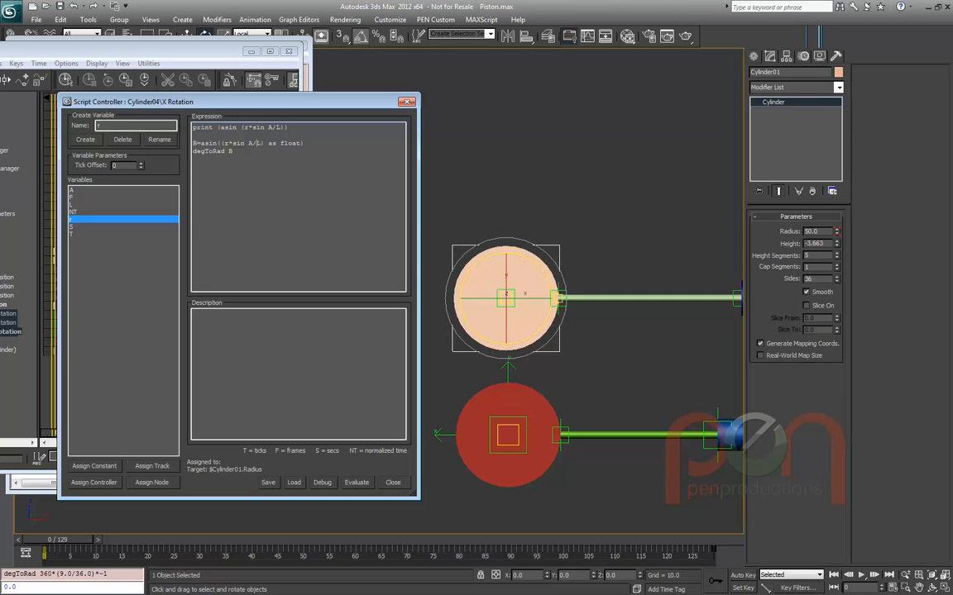
# Try returning B in degrees by adding B as the expression's final line, scrub the animation, and remove the line and re-evaluate
pyautogui.doubleClick(208, 143)
pyautogui.doubleClick(231, 151)
pyautogui.click(207, 135)
pyautogui.press('Return')
pyautogui.write('B')
pyautogui.moveTo(565, 342); pyautogui.dragTo(550, 334, button='middle')
pyautogui.scroll(-2, 550, 334)
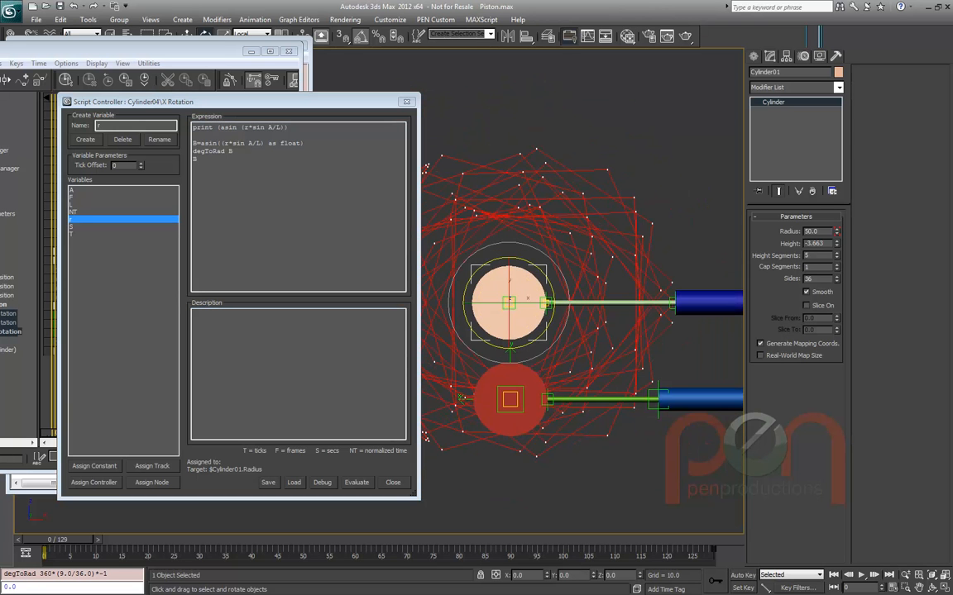
pyautogui.moveTo(57, 539)
pyautogui.mouseDown()
pyautogui.moveTo(606, 540)
pyautogui.moveTo(48, 539)
pyautogui.mouseUp()
pyautogui.press('BackSpace')
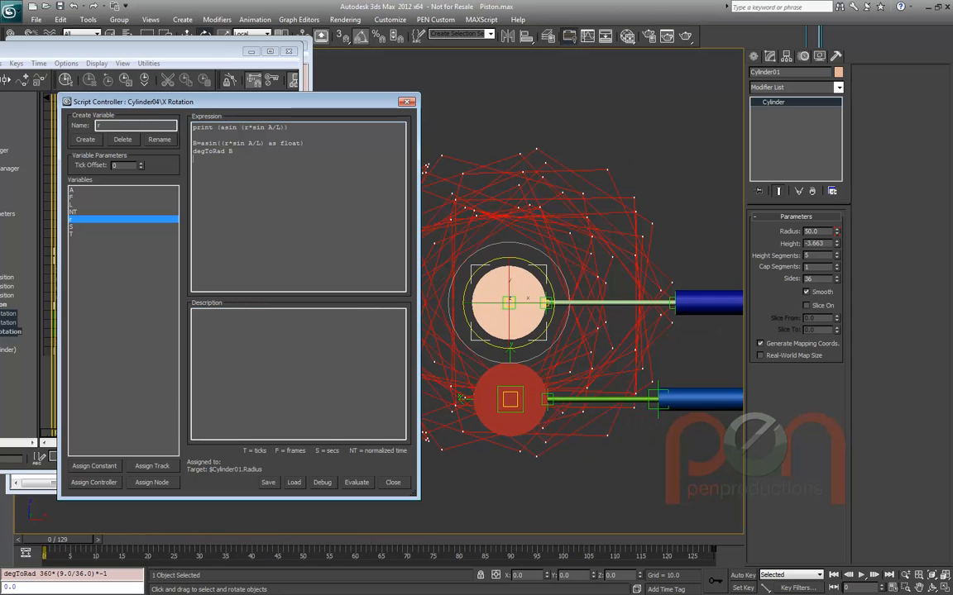
pyautogui.click(357, 482)
pyautogui.moveTo(57, 540)
pyautogui.mouseDown()
pyautogui.moveTo(186, 540)
pyautogui.moveTo(57, 539)
pyautogui.mouseUp()
# Select the upper dark blue piston and examine the script controller expression on its X Rotation track under Frozen Rotation
pyautogui.press('e')
pyautogui.moveTo(579, 348); pyautogui.dragTo(493, 341, button='middle')
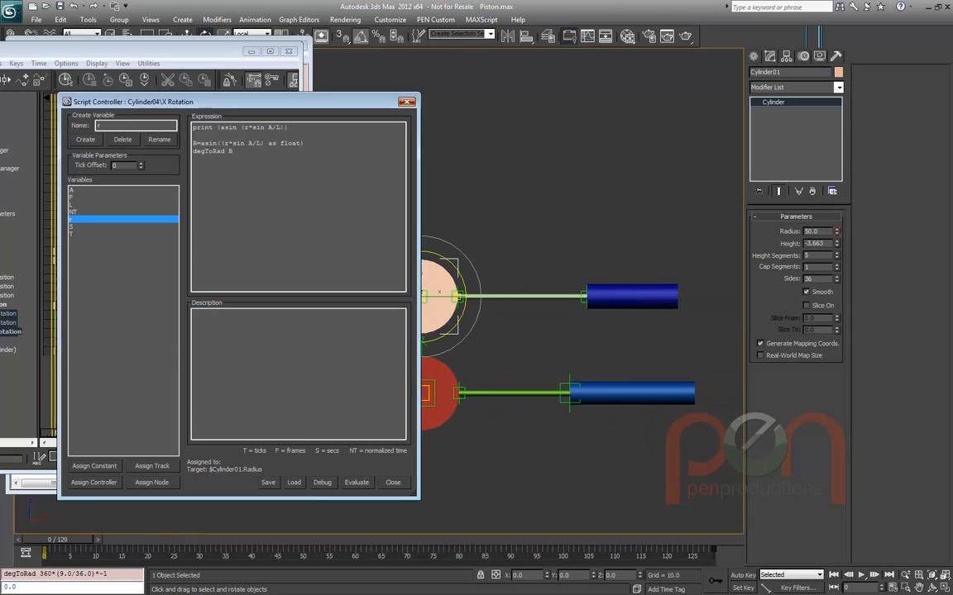
pyautogui.press('Escape')
pyautogui.click(631, 296)
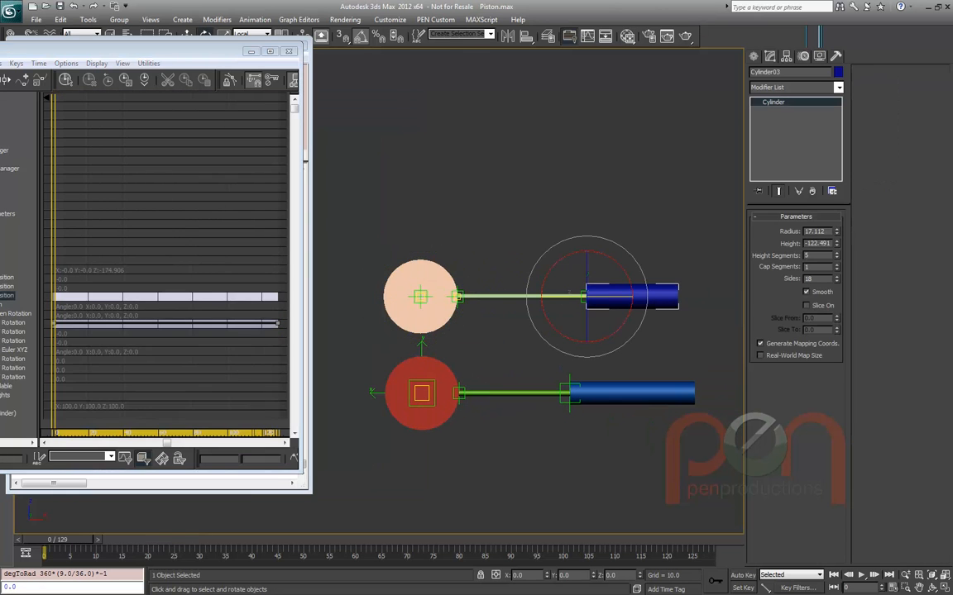
pyautogui.scroll(3, 625, 296)
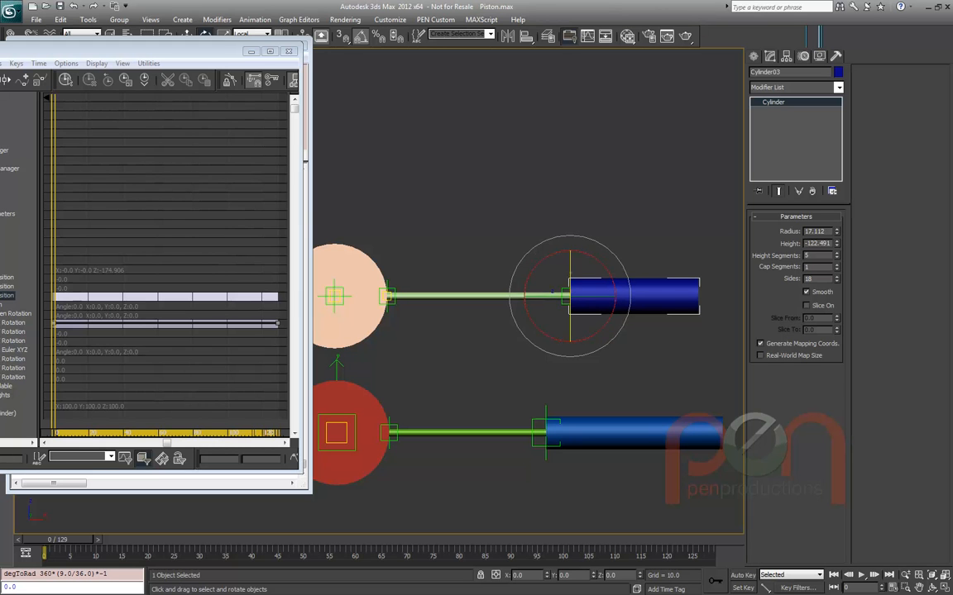
pyautogui.moveTo(165, 51); pyautogui.dragTo(245, 58)
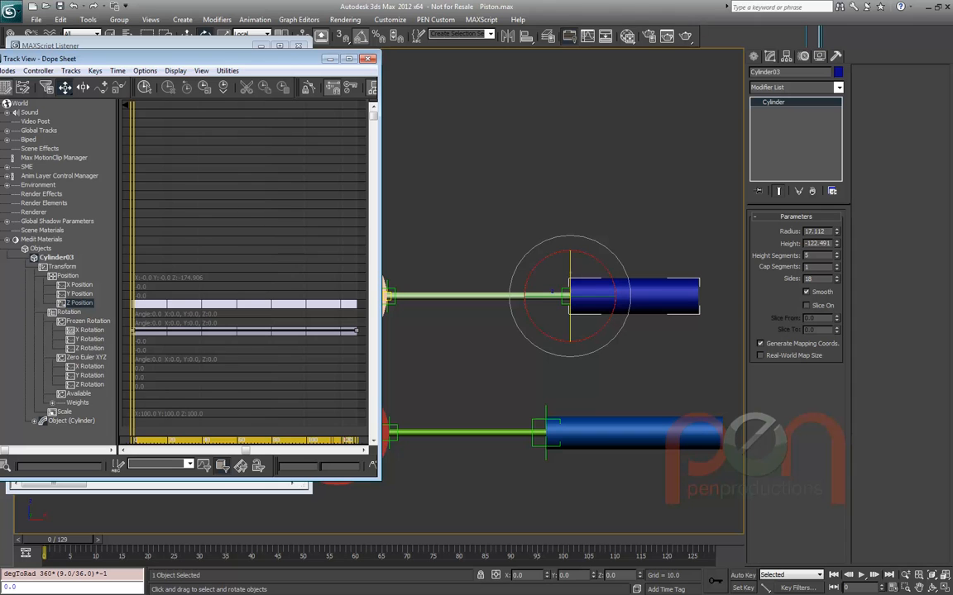
pyautogui.rightClick(82, 305)
pyautogui.rightClick(87, 330)
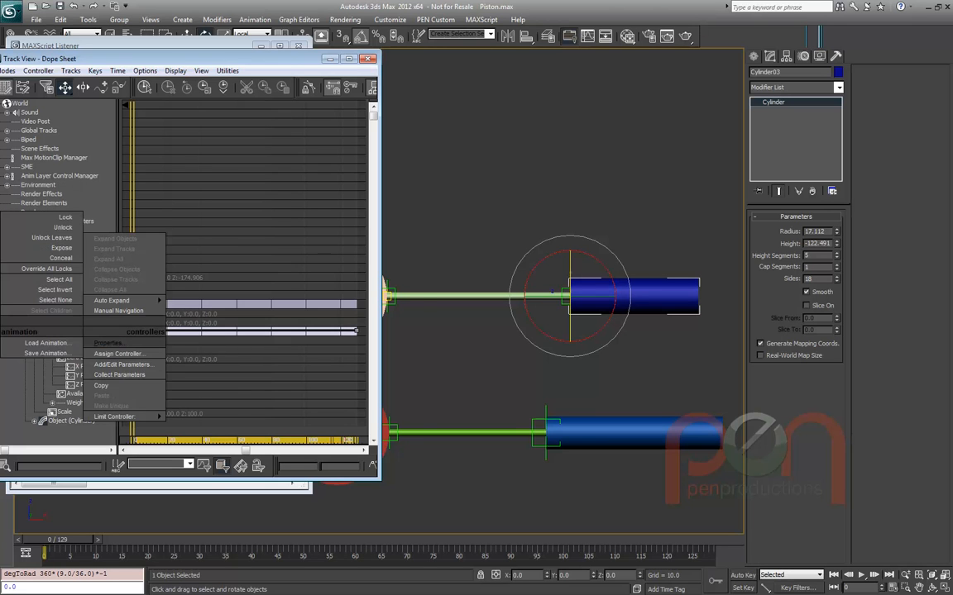
pyautogui.click(112, 344)
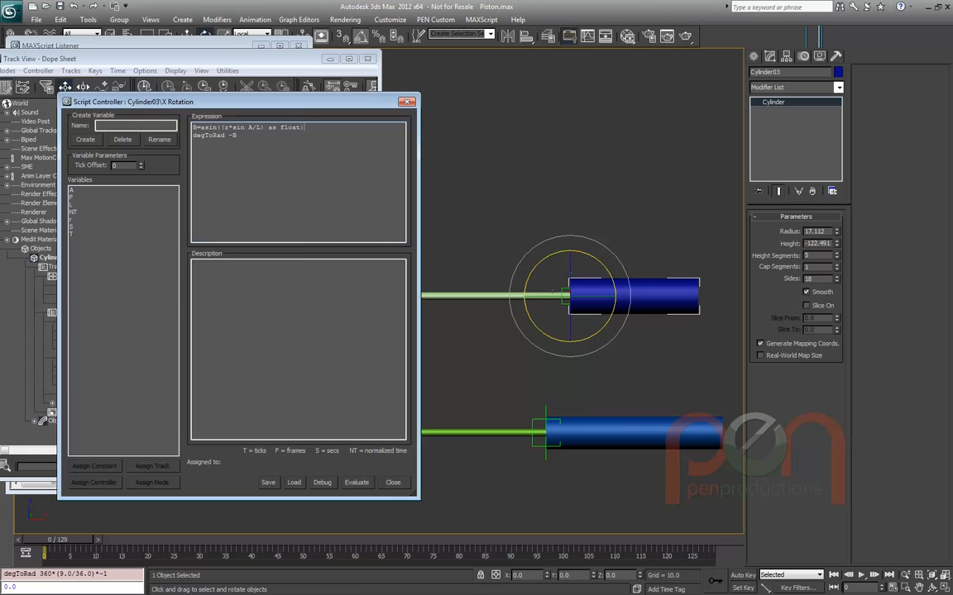
pyautogui.click(406, 101)
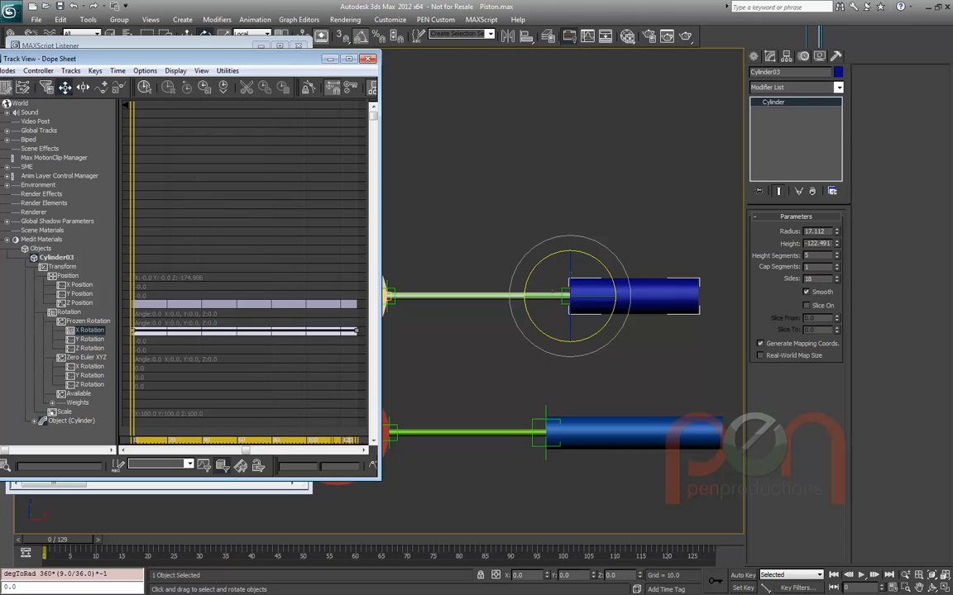
# Examine the parameter wiring that drives the upper piston's Z Position from the rod's Height, and close the wiring dialog
pyautogui.moveTo(553, 292); pyautogui.dragTo(613, 288, button='middle')
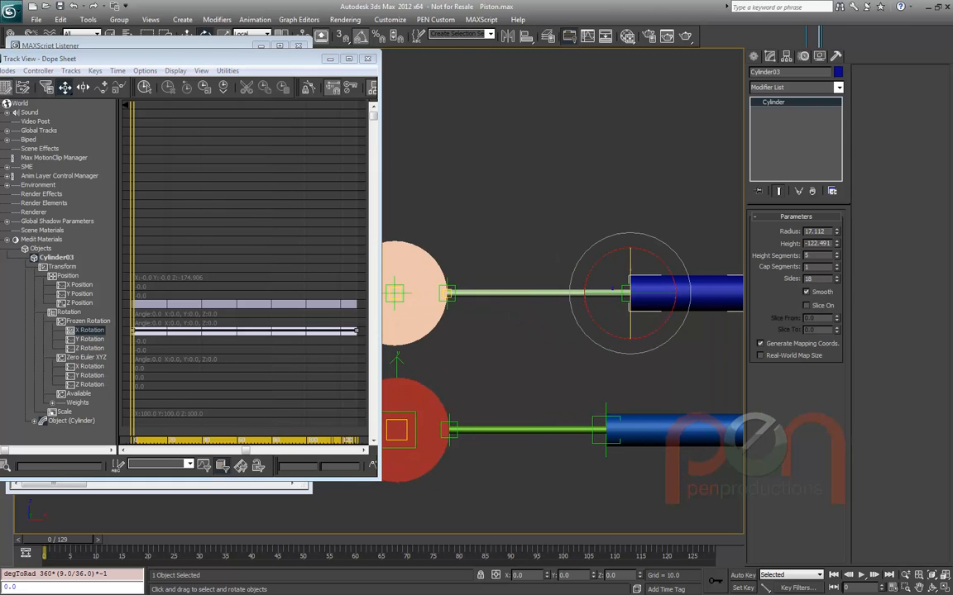
pyautogui.click(79, 303)
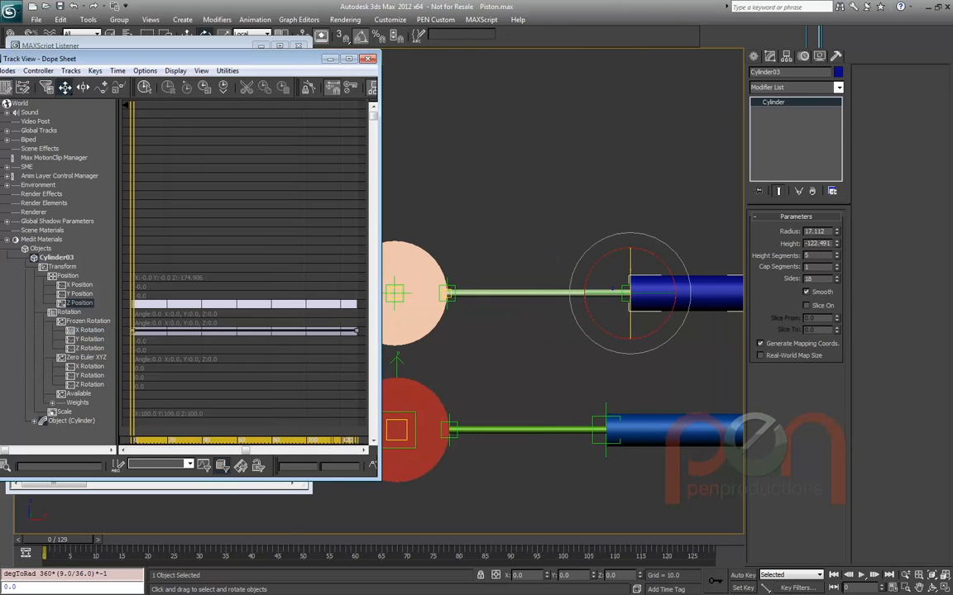
pyautogui.rightClick(83, 303)
pyautogui.click(116, 323)
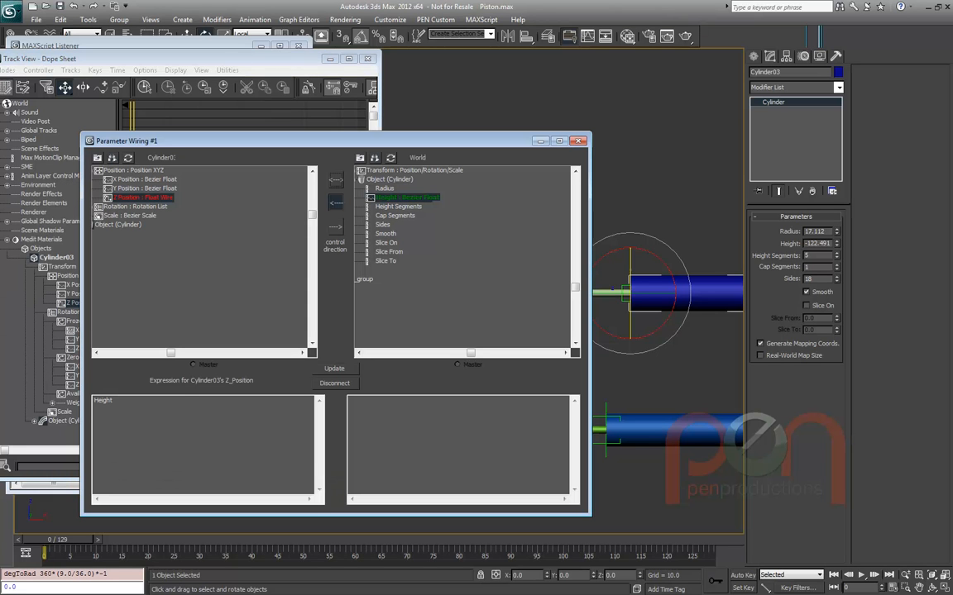
pyautogui.click(577, 140)
pyautogui.moveTo(578, 292); pyautogui.dragTo(575, 256, button='middle')
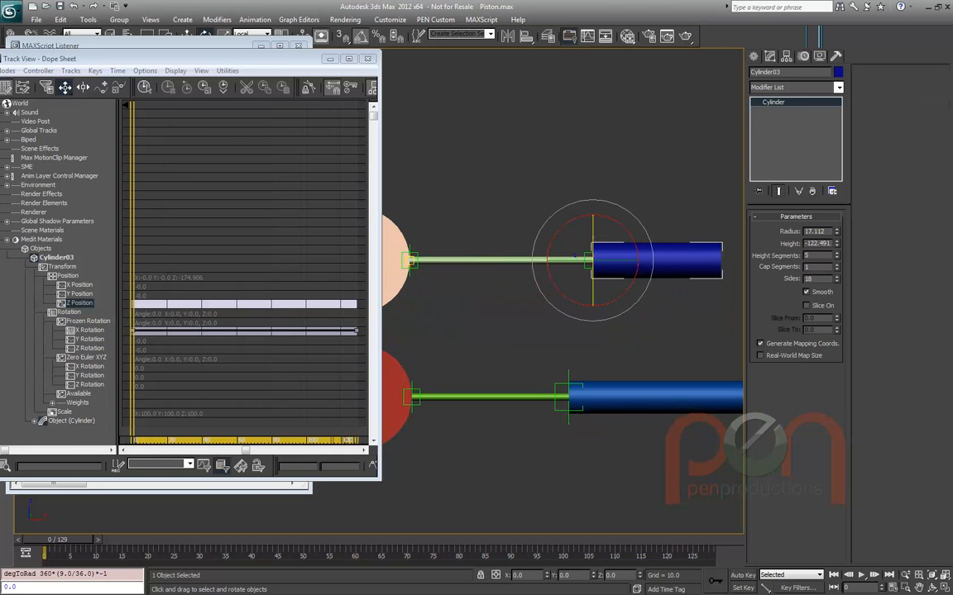
# Try changing the Height of the upper connecting rod to demonstrate the piston wiring, undoing the change and inspecting the joint
pyautogui.click(496, 259)
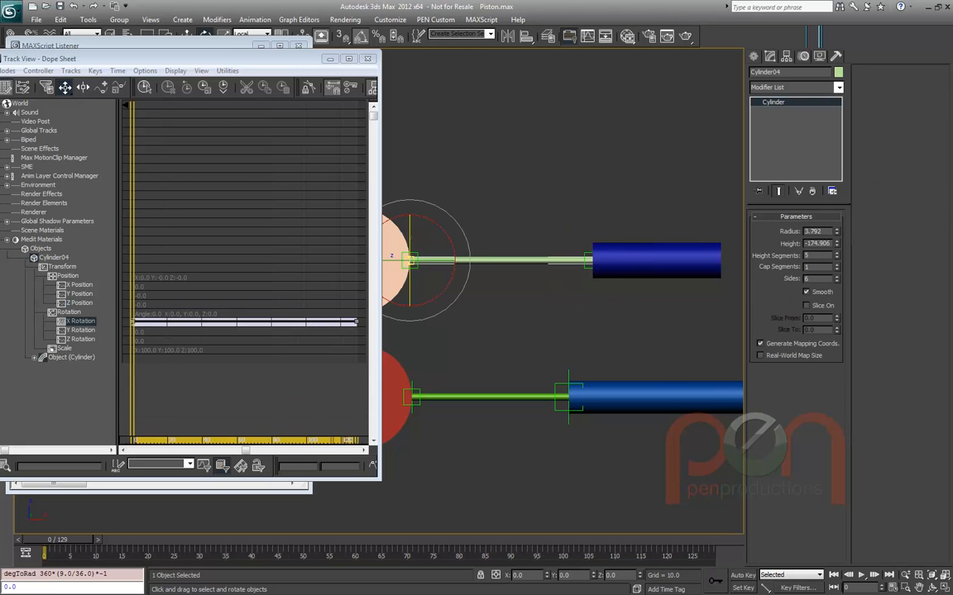
pyautogui.moveTo(837, 243); pyautogui.dragTo(837, 213)
pyautogui.hotkey('ctrl', 'z')
pyautogui.moveTo(661, 281); pyautogui.dragTo(634, 274, button='middle')
pyautogui.scroll(-2, 636, 270)
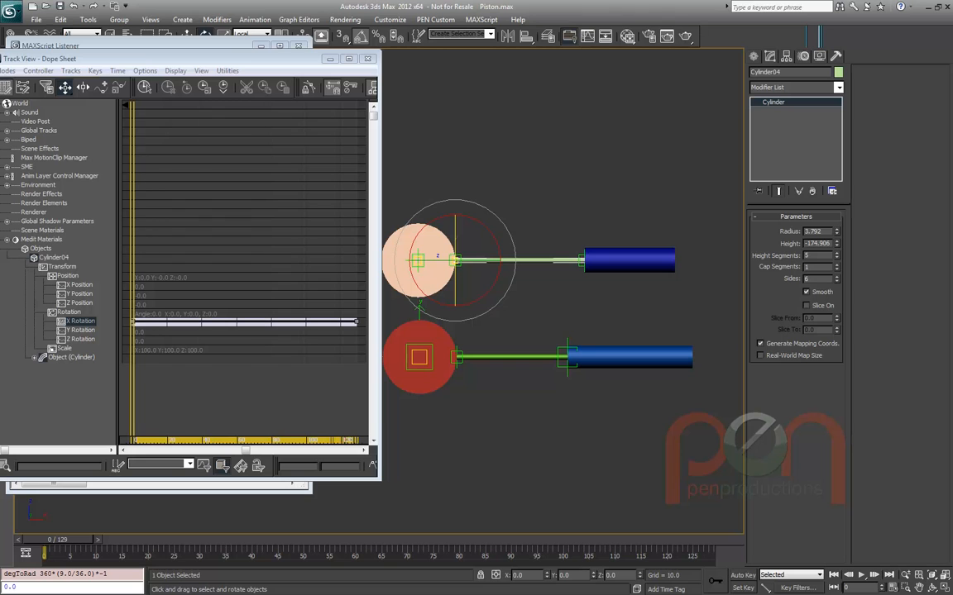
pyautogui.moveTo(836, 243)
pyautogui.mouseDown()
pyautogui.moveTo(836, 171)
pyautogui.moveTo(836, 378)
pyautogui.moveTo(836, 244)
pyautogui.mouseUp()
pyautogui.moveTo(444, 258); pyautogui.dragTo(472, 267, button='middle')
pyautogui.scroll(3, 472, 267)
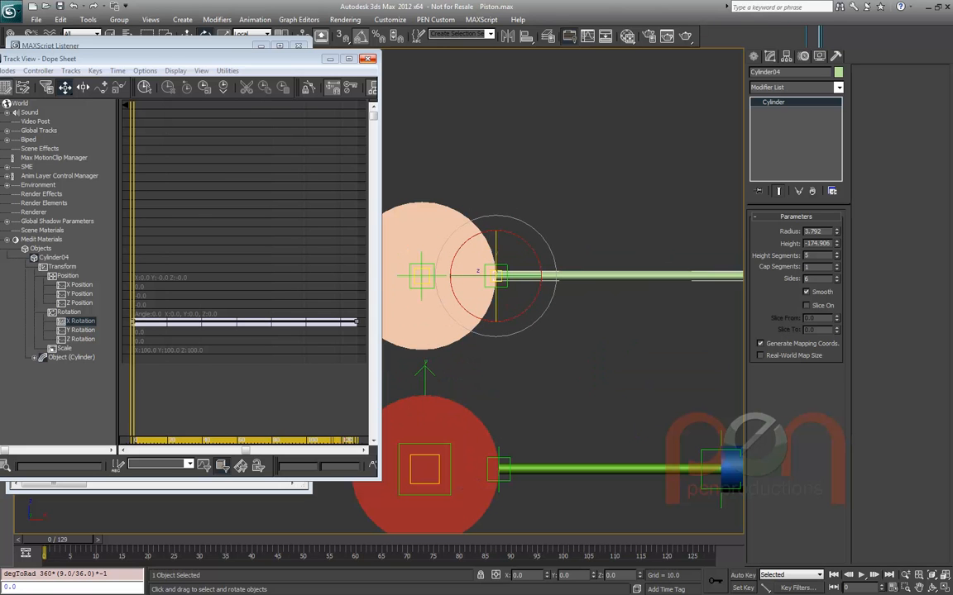
# Close the Track View and MAXScript Listener windows and bring both piston rigs fully into view
pyautogui.click(367, 59)
pyautogui.click(298, 46)
pyautogui.moveTo(472, 267); pyautogui.dragTo(203, 207, button='middle')
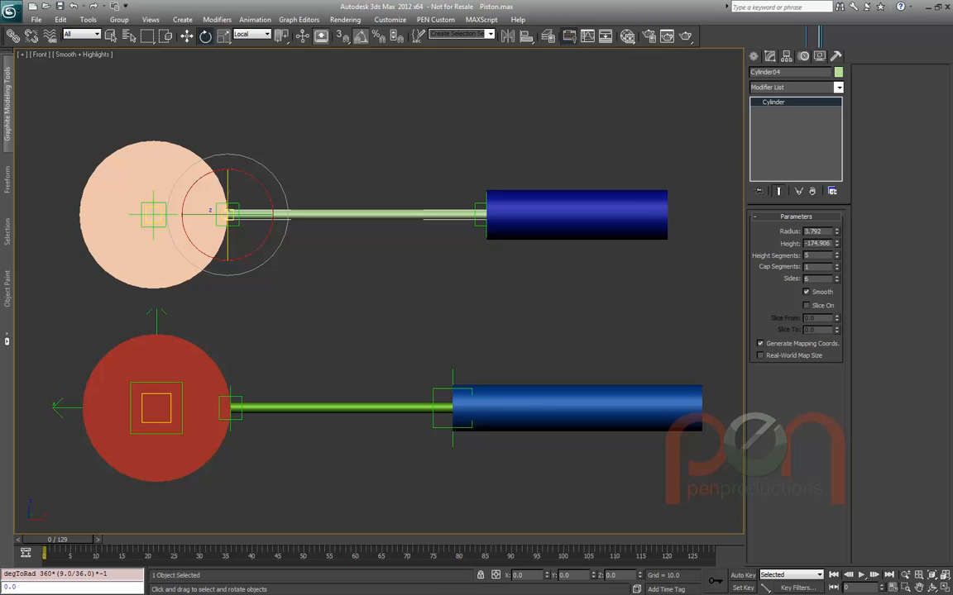
pyautogui.moveTo(378, 291); pyautogui.dragTo(389, 221, button='middle')
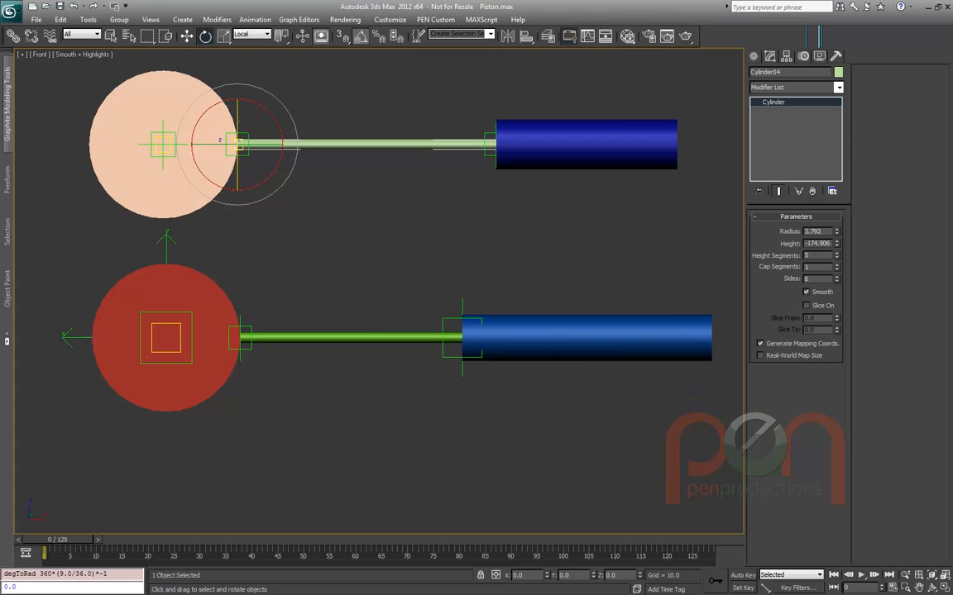
# Select the lower red crank disc, switch the viewport to wireframe, and scrub the animation ending at frame 0
pyautogui.click(166, 337)
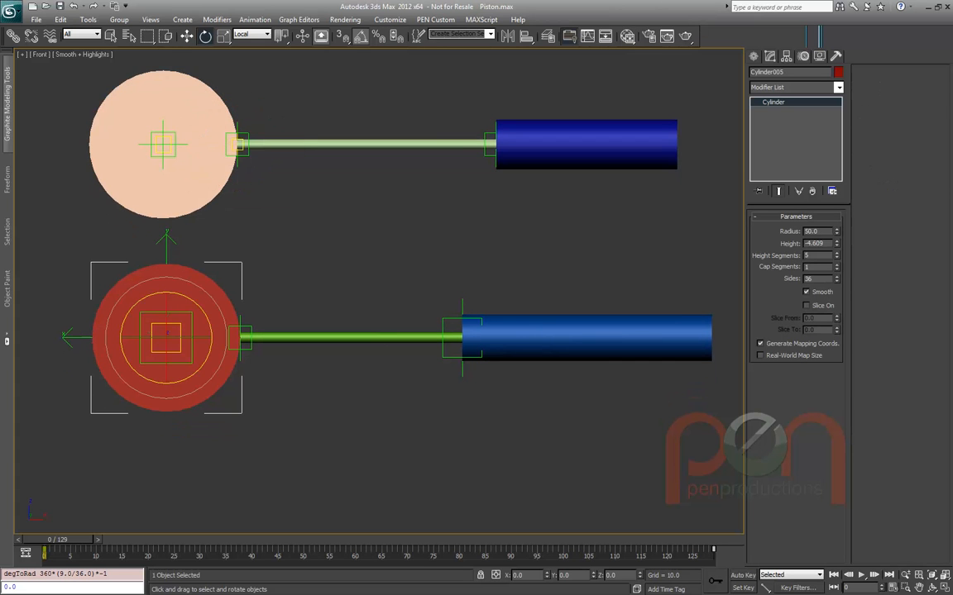
pyautogui.press('F3')
pyautogui.moveTo(58, 540)
pyautogui.mouseDown()
pyautogui.moveTo(291, 540)
pyautogui.moveTo(58, 540)
pyautogui.mouseUp()
pyautogui.press('e')
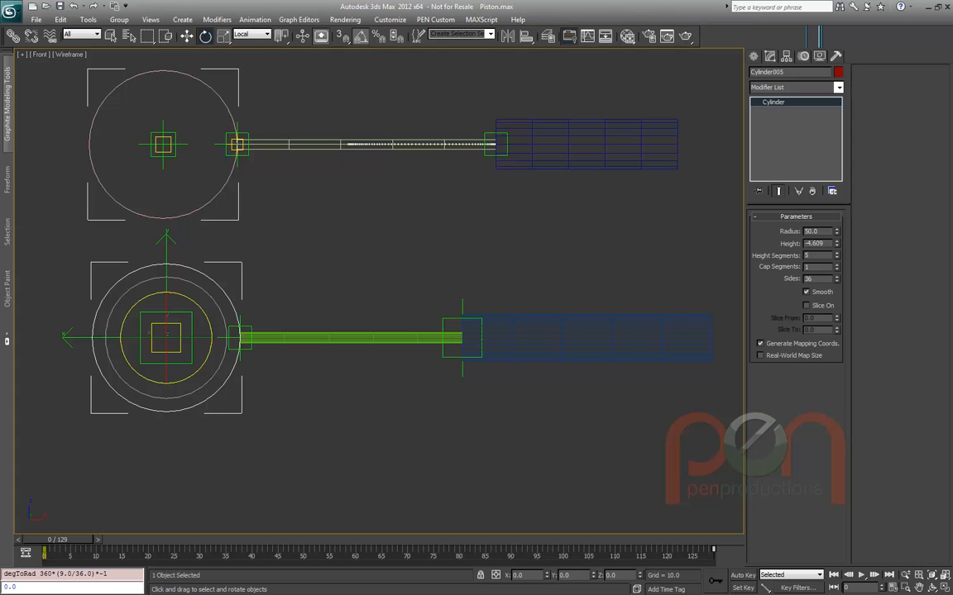
# Open the Dope Sheet from the lower piston and select the Point005 helper at the rod's end to show its tracks
pyautogui.click(521, 318)
pyautogui.rightClick(521, 270)
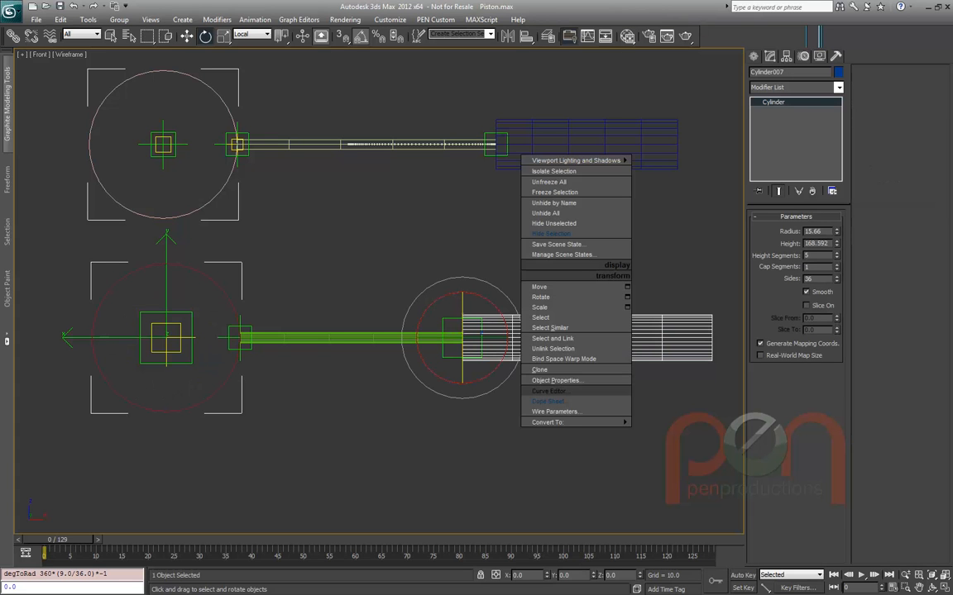
pyautogui.click(556, 411)
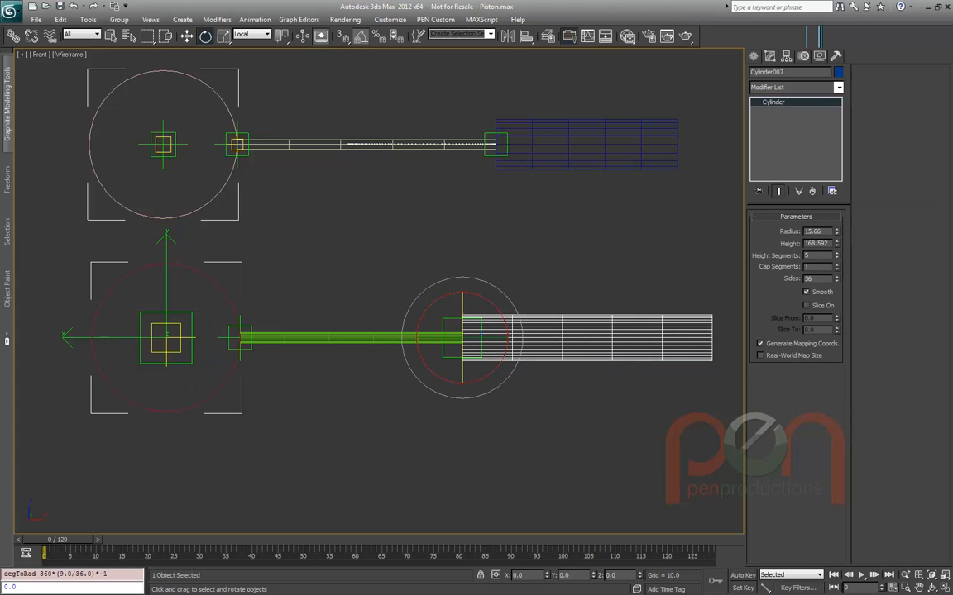
pyautogui.moveTo(438, 376); pyautogui.dragTo(497, 335, button='middle')
pyautogui.click(541, 292)
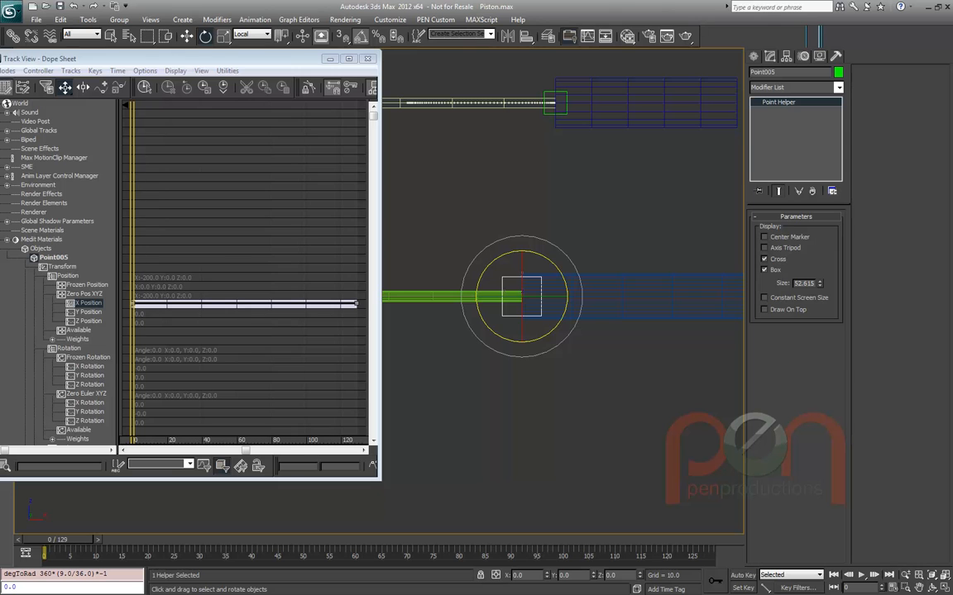
pyautogui.scroll(-2, 182, 264)
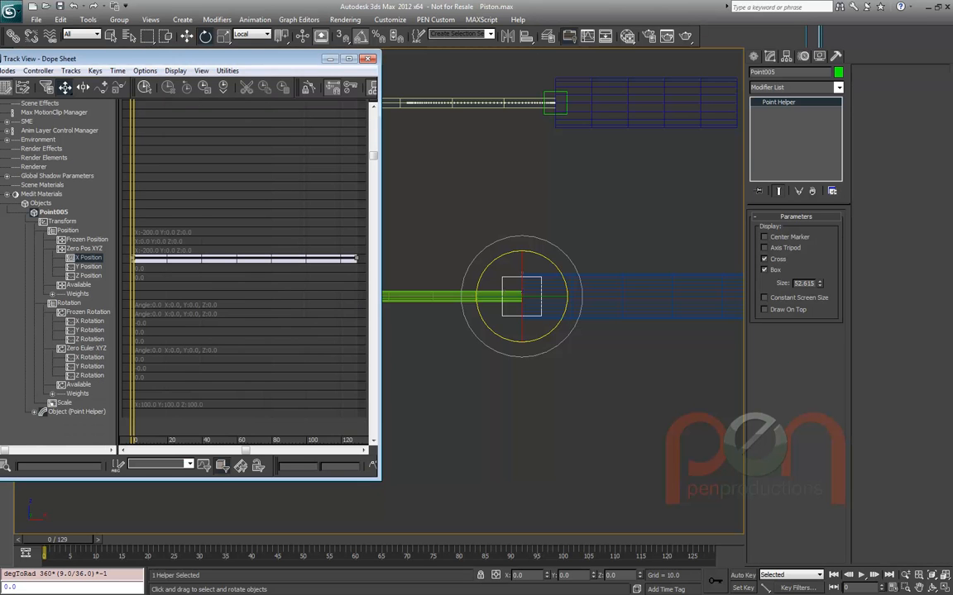
# Select the helper's parent, Cylinder005_group, and scrub the animation to examine the crank's motion
pyautogui.moveTo(521, 296); pyautogui.dragTo(572, 298, button='middle')
pyautogui.press('pageup')
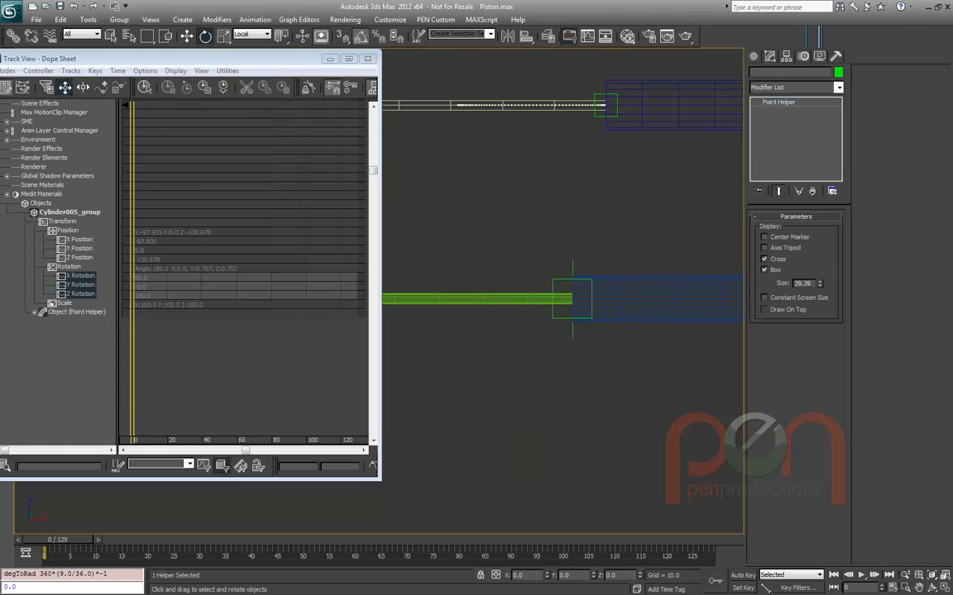
pyautogui.moveTo(498, 364); pyautogui.dragTo(657, 371, button='middle')
pyautogui.scroll(-2, 657, 371)
pyautogui.moveTo(57, 539)
pyautogui.mouseDown()
pyautogui.moveTo(159, 539)
pyautogui.moveTo(57, 539)
pyautogui.mouseUp()
pyautogui.moveTo(579, 330); pyautogui.dragTo(468, 344, button='middle')
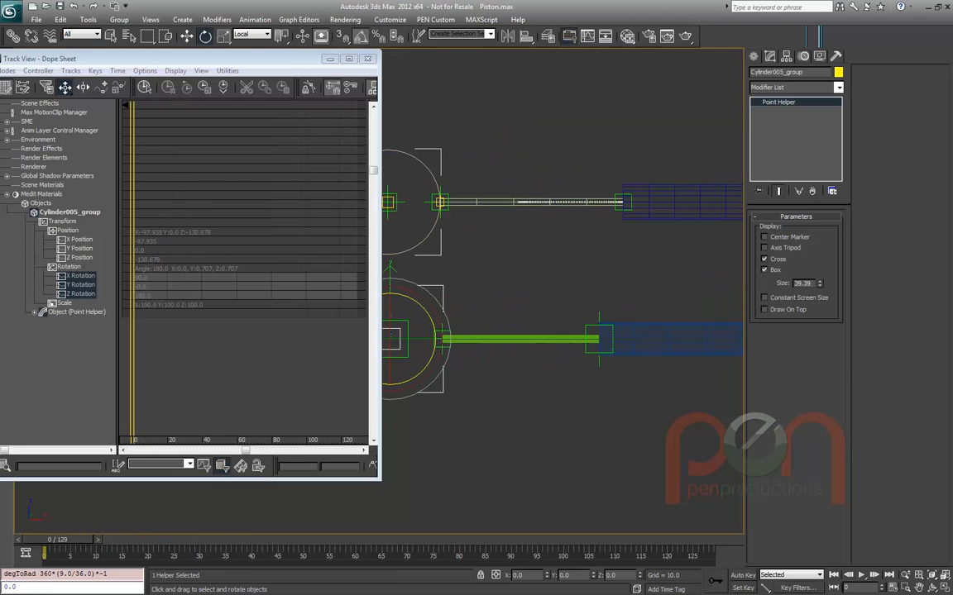
# Reselect the child helper Point005 and open the script controller on its X Position track, keeping its window clear of the rig
pyautogui.press('pagedown')
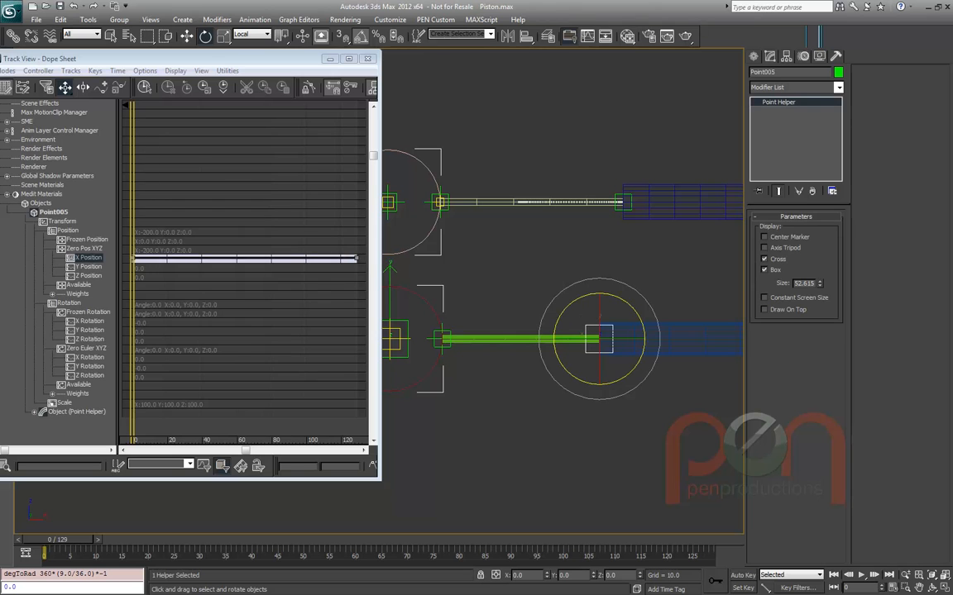
pyautogui.rightClick(87, 258)
pyautogui.click(112, 243)
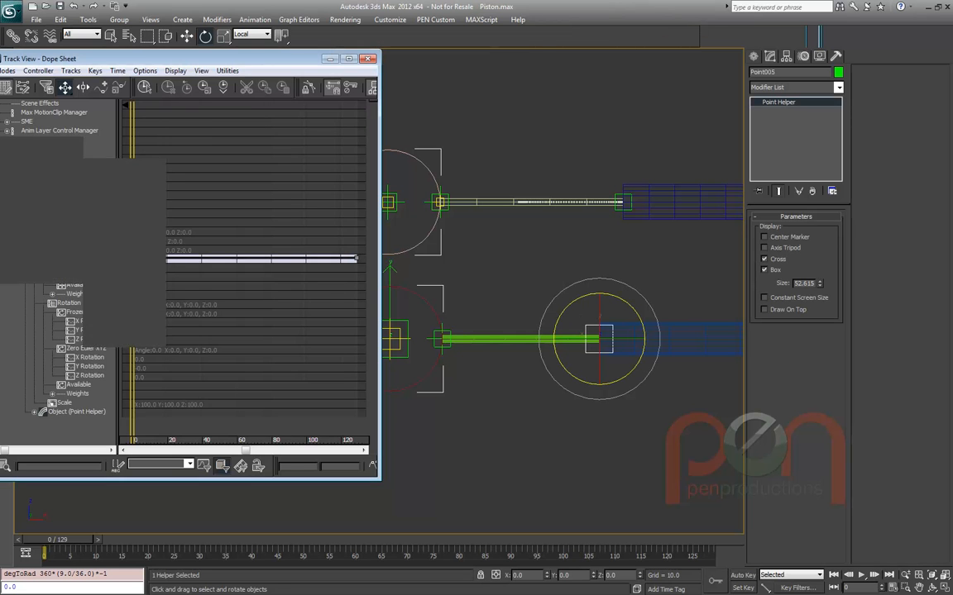
pyautogui.moveTo(248, 101); pyautogui.dragTo(202, 110)
pyautogui.moveTo(513, 273); pyautogui.dragTo(545, 256, button='middle')
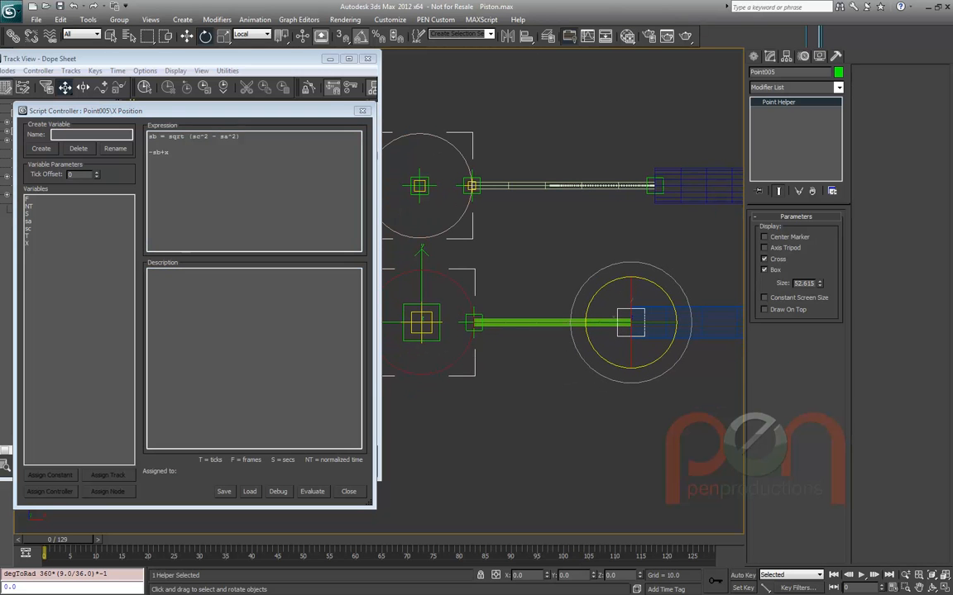
# Add a final line 0 to the helper's X Position expression, evaluate it, and inspect the helper at the crank
pyautogui.click(168, 152)
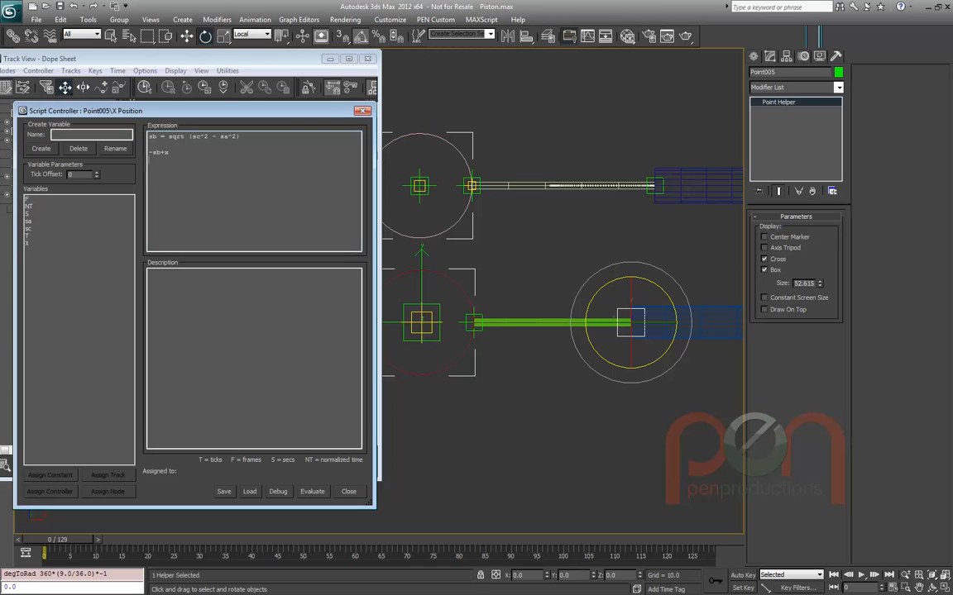
pyautogui.click(312, 491)
pyautogui.moveTo(445, 315); pyautogui.dragTo(532, 298, button='middle')
pyautogui.scroll(3, 532, 298)
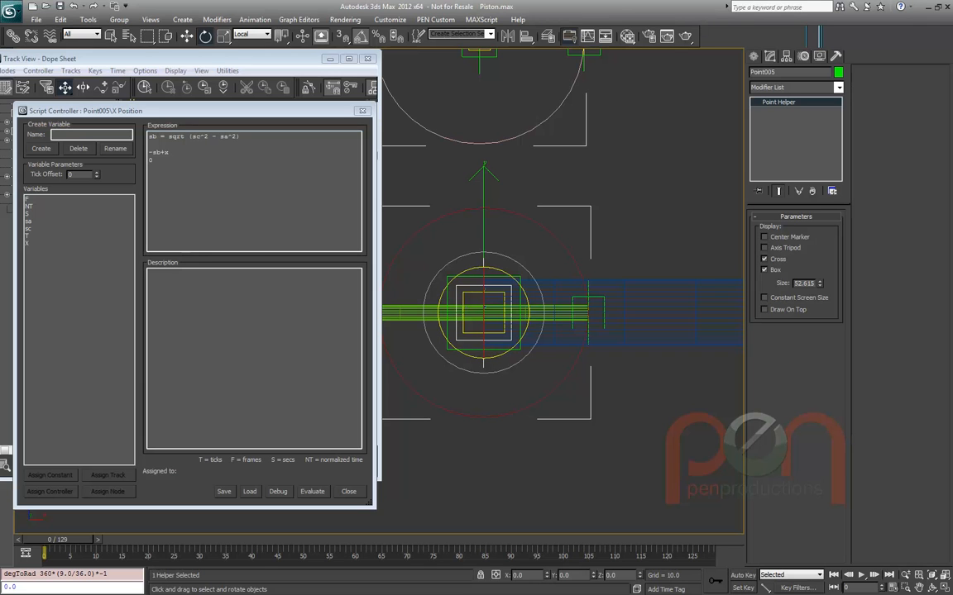
# Remove the final line 0 from Point005's X Position expression and evaluate the script
pyautogui.click(153, 159)
pyautogui.press('BackSpace')
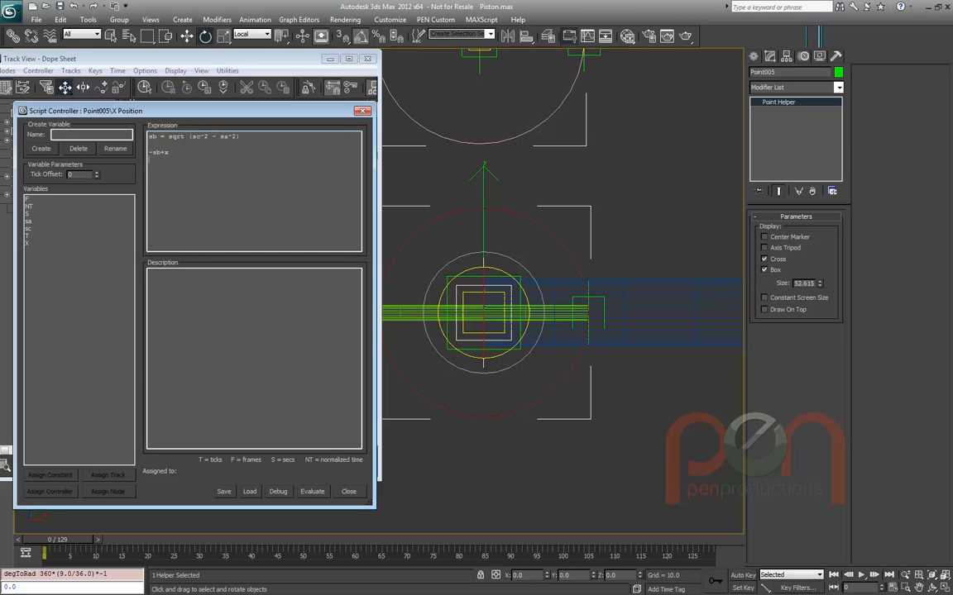
pyautogui.click(312, 491)
# Select the ExposeTransform001 helper at the lower crank's centre and move the animation to frame 29 to examine its exposed values
pyautogui.moveTo(606, 442); pyautogui.dragTo(602, 456, button='middle')
pyautogui.scroll(-2, 602, 455)
pyautogui.click(514, 337)
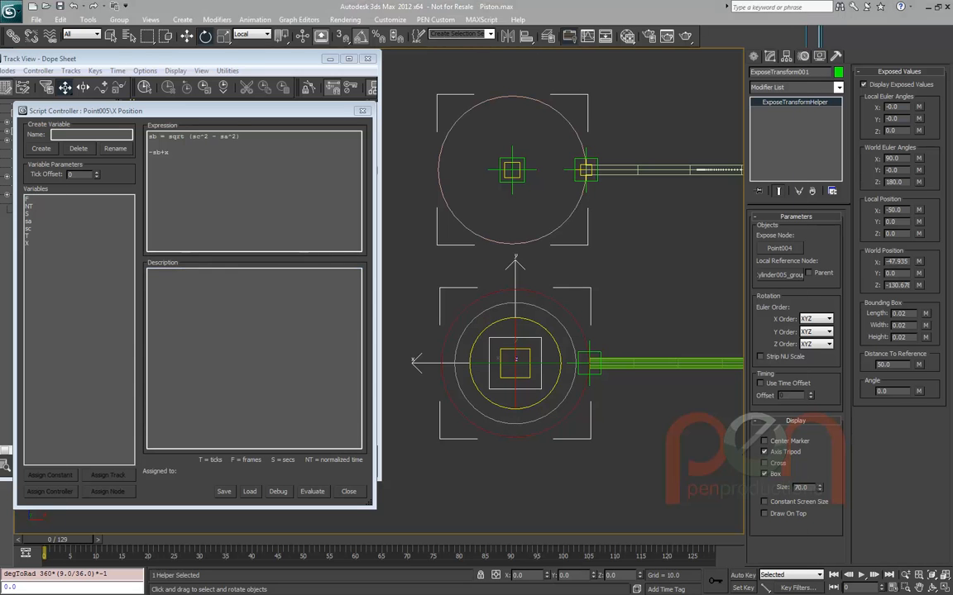
pyautogui.hotkey('alt', 'Tab')
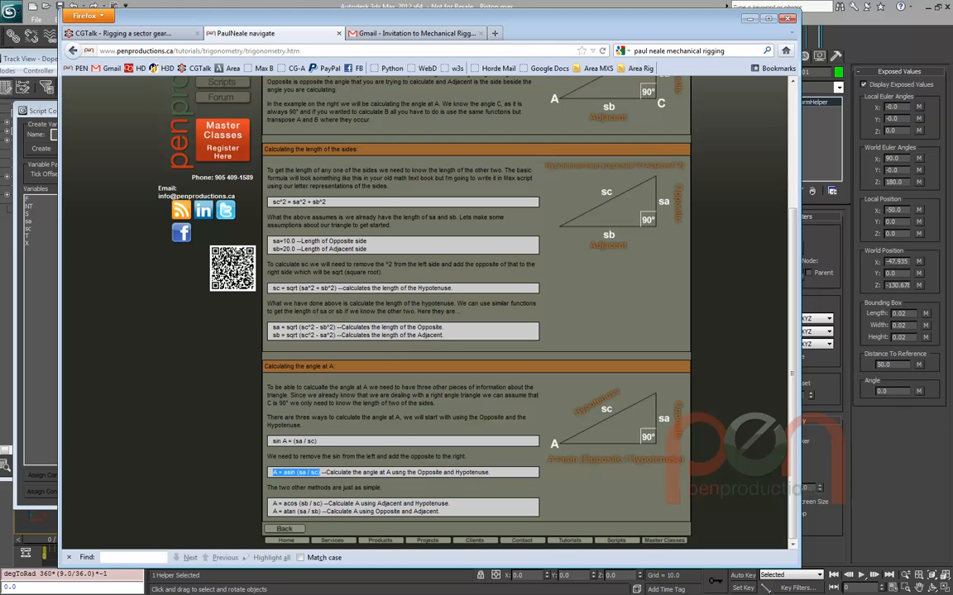
pyautogui.hotkey('alt', 'Tab')
pyautogui.moveTo(562, 273); pyautogui.dragTo(521, 260, button='middle')
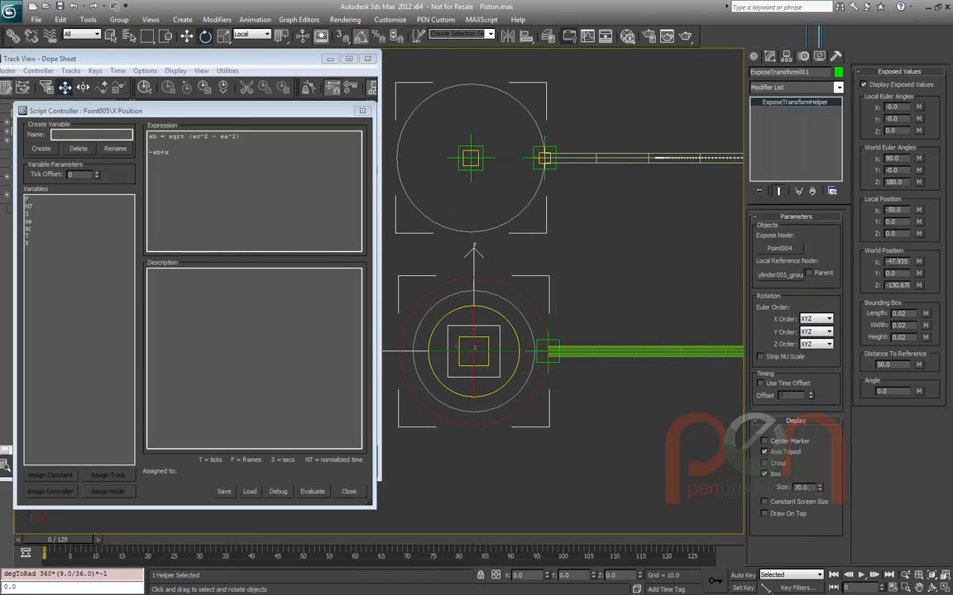
pyautogui.moveTo(58, 539); pyautogui.dragTo(197, 540)
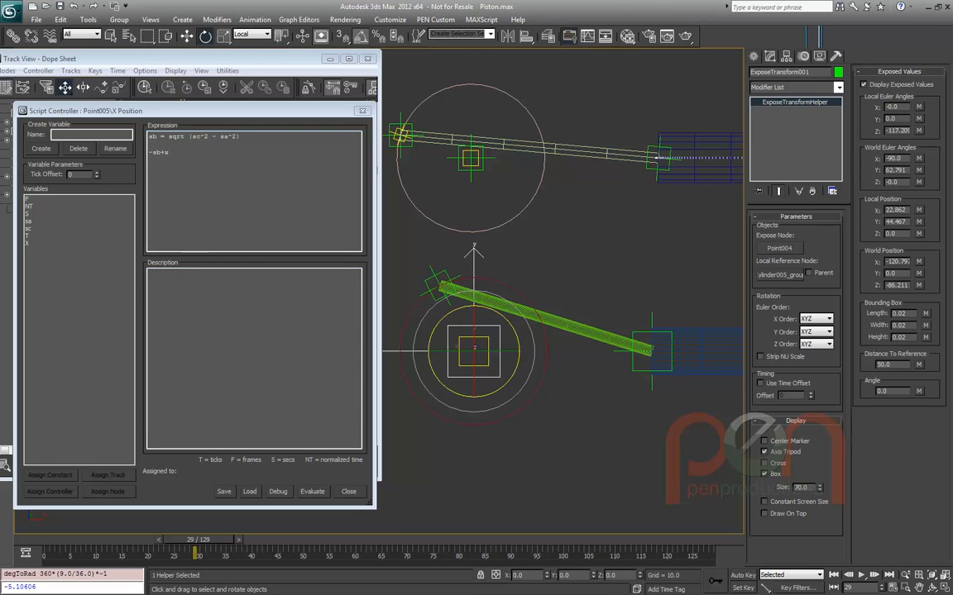
# Switch to the trigonometry page in Firefox and compare its adjacent-side formula with the sb line in Point005's script
pyautogui.hotkey('alt', 'Tab')
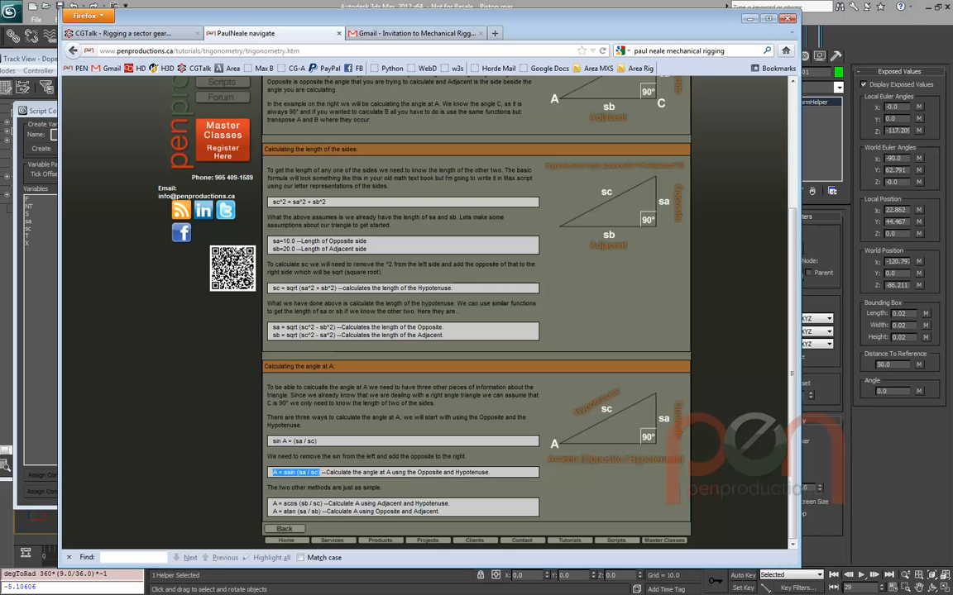
pyautogui.moveTo(397, 19); pyautogui.dragTo(436, 49)
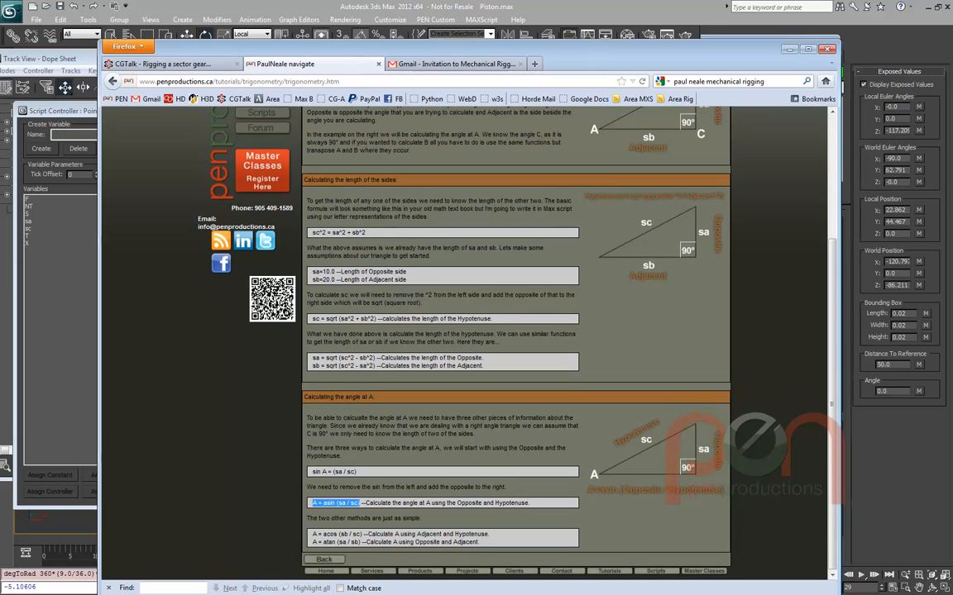
pyautogui.moveTo(436, 49)
pyautogui.mouseDown()
pyautogui.moveTo(447, 164)
pyautogui.moveTo(434, 43)
pyautogui.mouseUp()
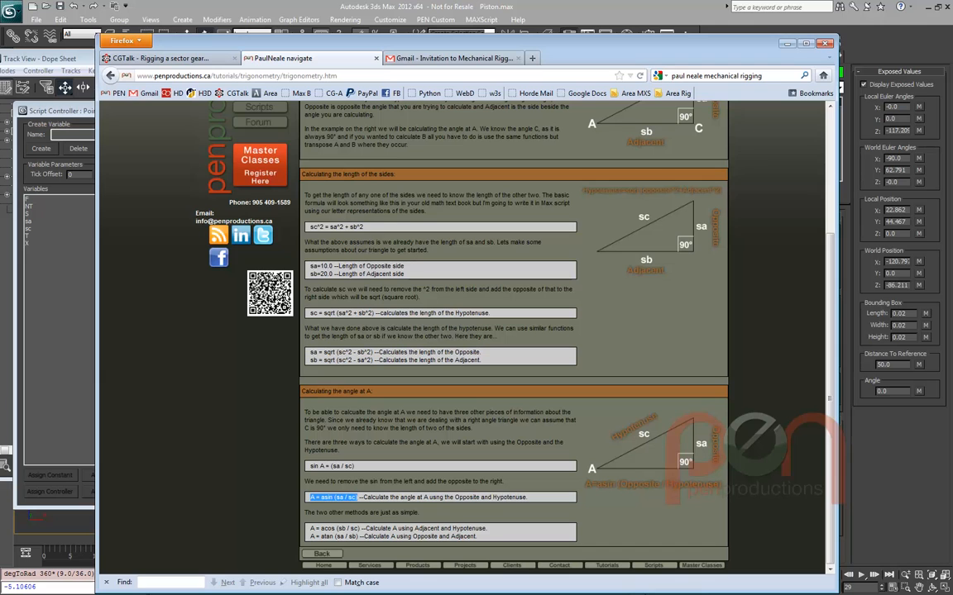
pyautogui.doubleClick(314, 360)
pyautogui.doubleClick(329, 360)
pyautogui.click(329, 359)
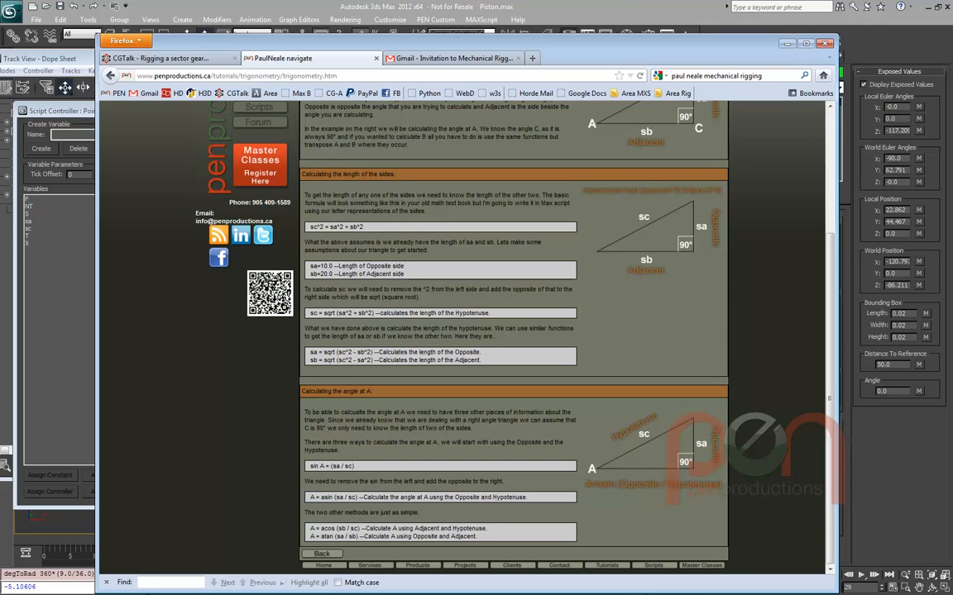
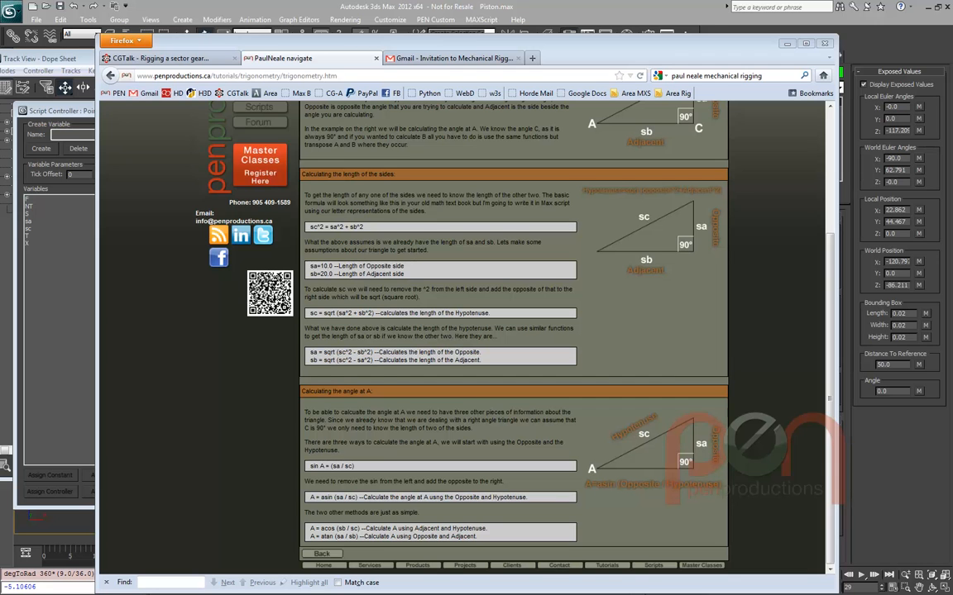
pyautogui.hotkey('alt', 'Tab')
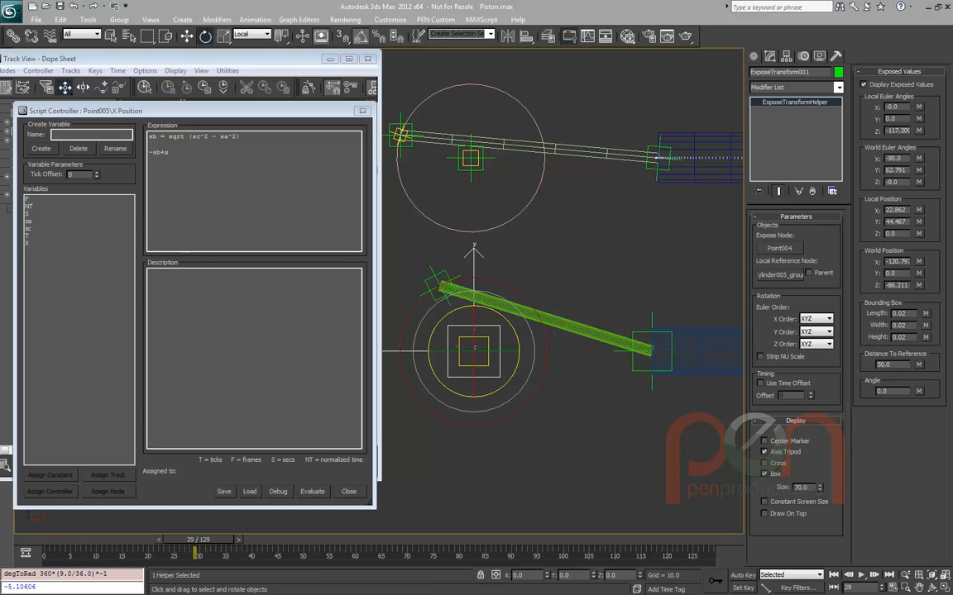
pyautogui.hotkey('alt', 'Tab')
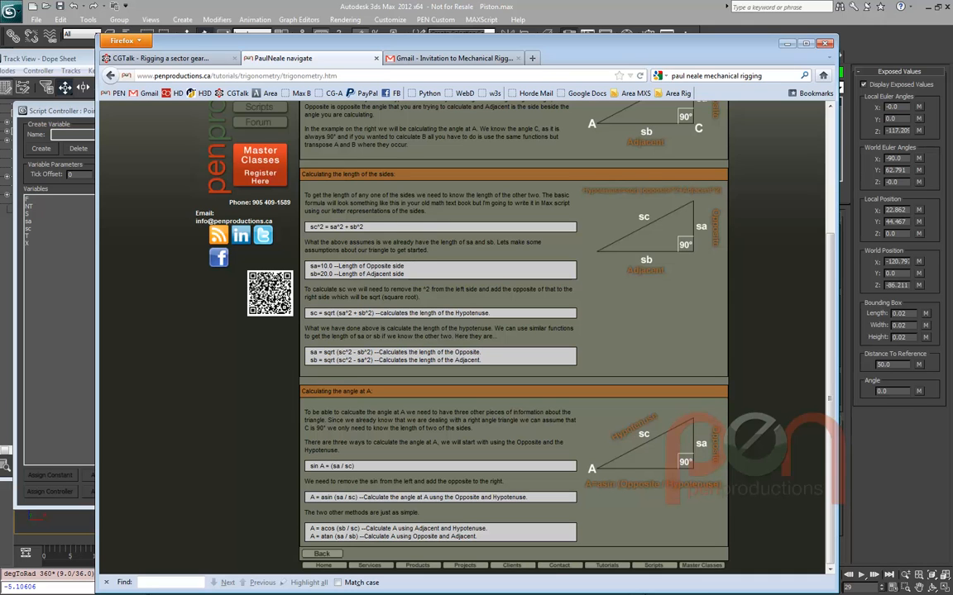
pyautogui.moveTo(310, 361); pyautogui.dragTo(317, 361)
pyautogui.hotkey('alt', 'Tab')
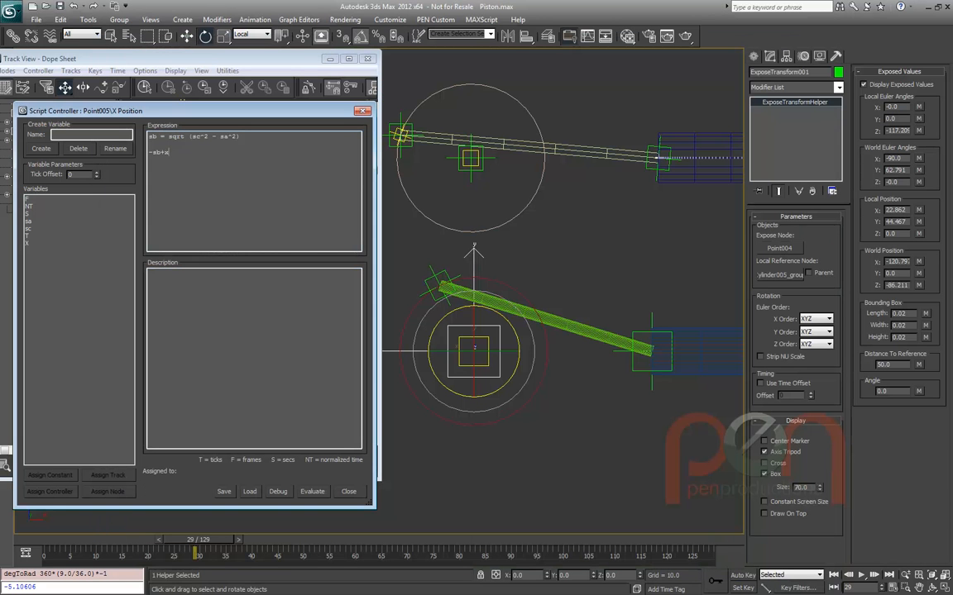
pyautogui.moveTo(243, 137); pyautogui.dragTo(149, 137)
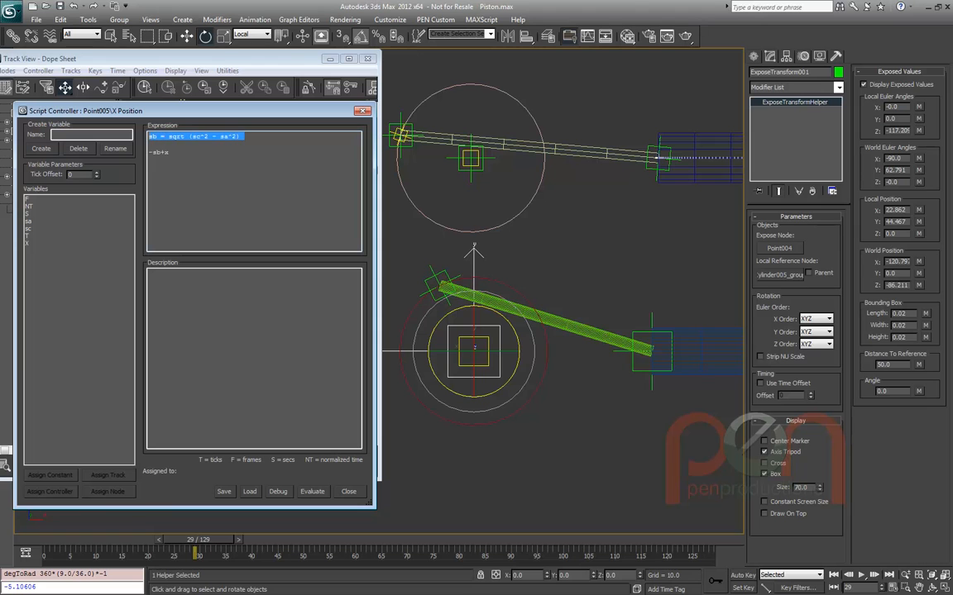
# Add a final line sb to Point005's X Position expression and evaluate it
pyautogui.click(168, 152)
pyautogui.press('Return')
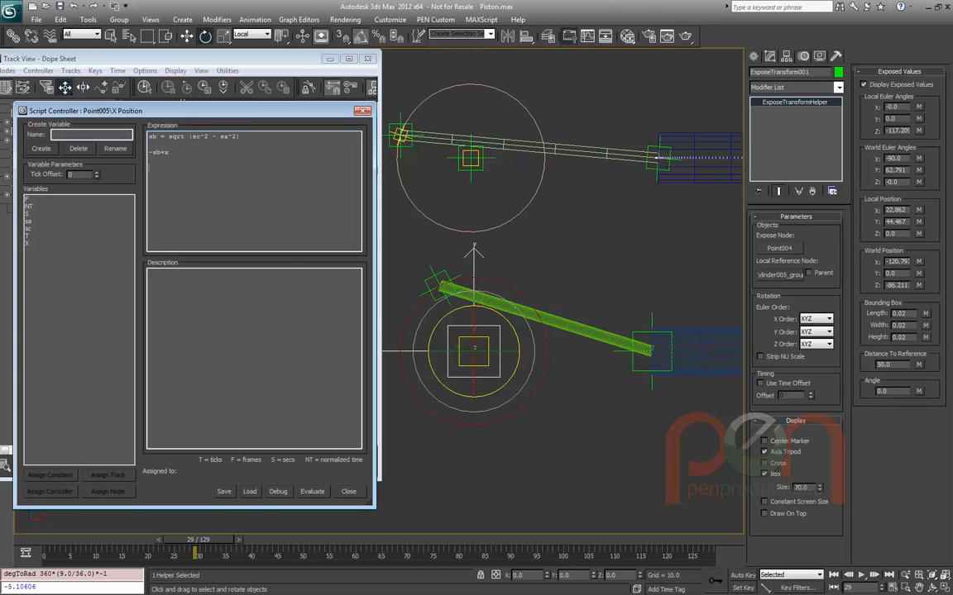
pyautogui.write('sb')
pyautogui.click(312, 491)
pyautogui.moveTo(459, 295); pyautogui.dragTo(551, 288, button='middle')
pyautogui.scroll(-2, 551, 288)
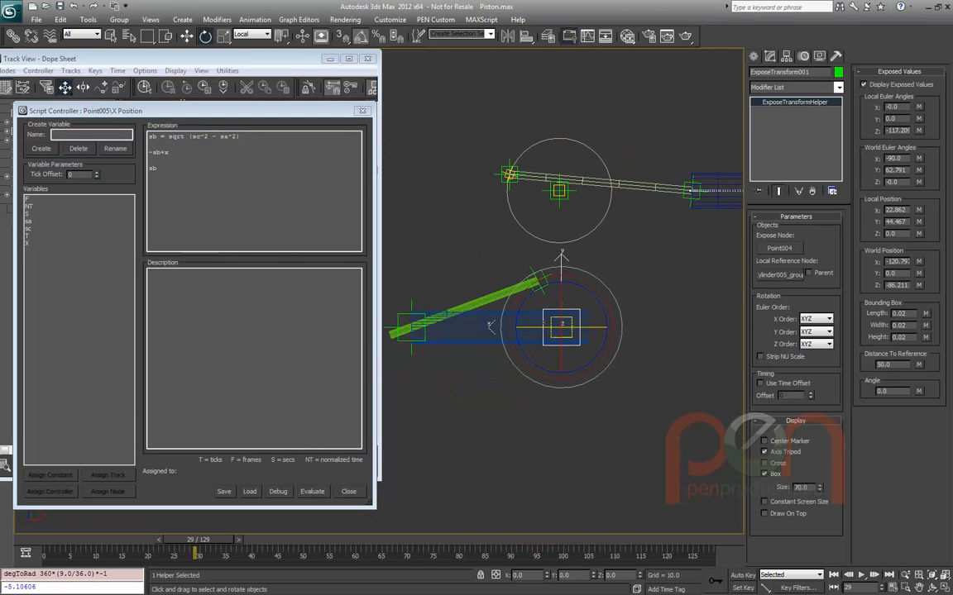
# Shade the viewport and scrub the animation from frame 0 and back to examine the lower piston's motion with the sb result
pyautogui.moveTo(198, 539); pyautogui.dragTo(56, 539)
pyautogui.press('e')
pyautogui.moveTo(559, 281); pyautogui.dragTo(570, 281, button='middle')
pyautogui.press('F3')
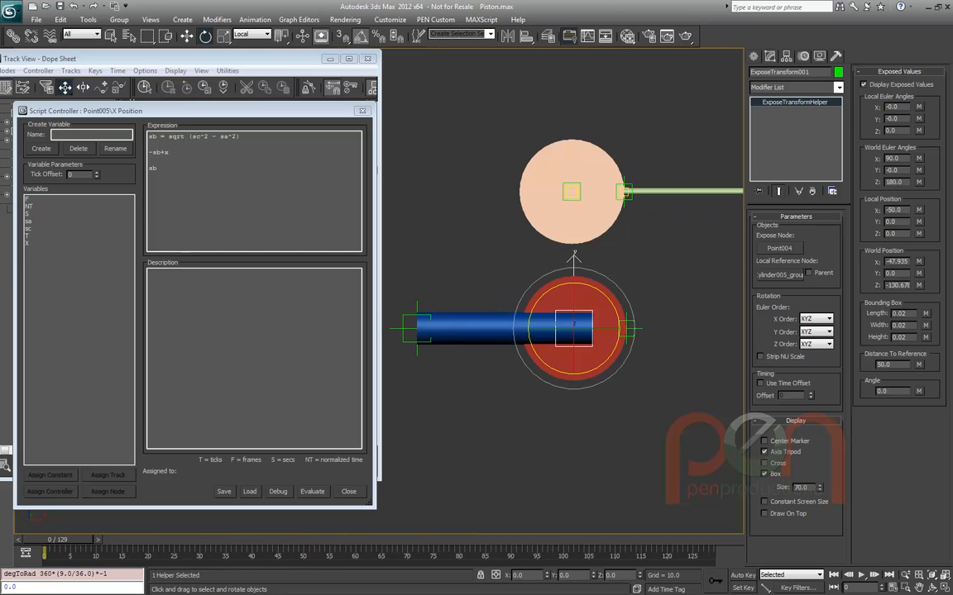
pyautogui.moveTo(46, 539); pyautogui.dragTo(309, 539)
pyautogui.moveTo(343, 539); pyautogui.dragTo(56, 540)
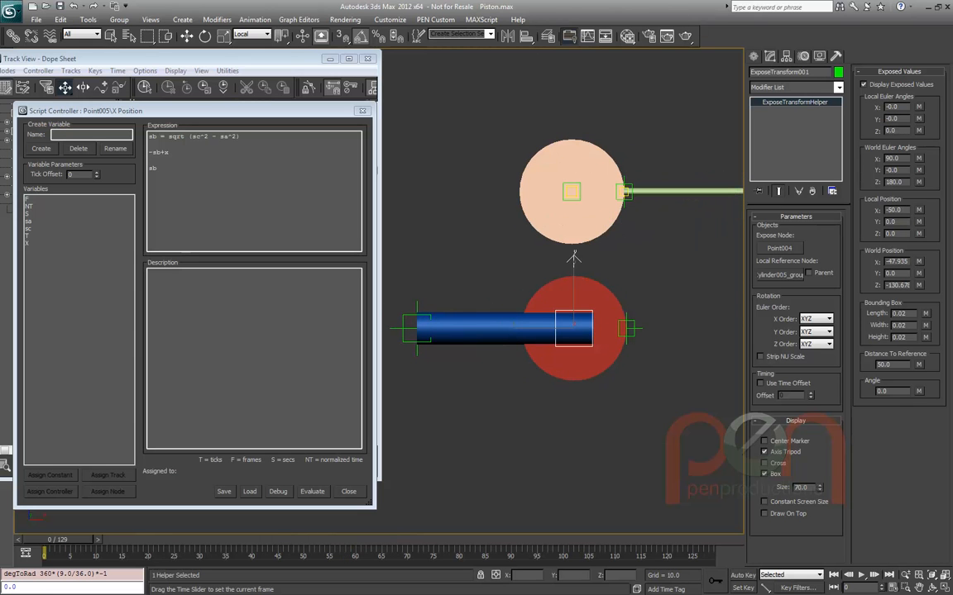
pyautogui.press('e')
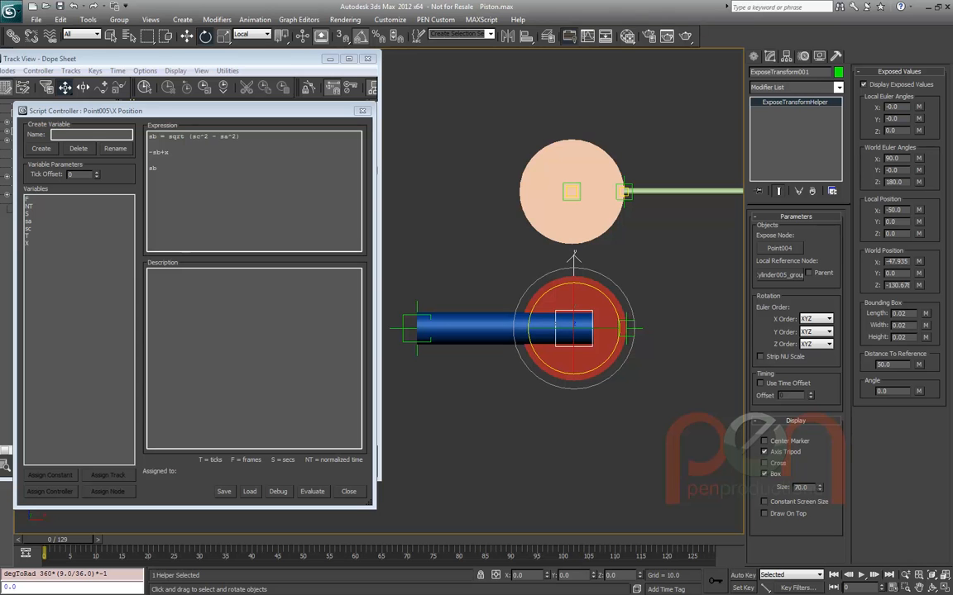
pyautogui.moveTo(57, 539)
pyautogui.mouseDown()
pyautogui.moveTo(263, 539)
pyautogui.moveTo(51, 539)
pyautogui.mouseUp()
pyautogui.press('e')
# Remove the sb line at the end of Point005's expression and evaluate the script again
pyautogui.doubleClick(153, 168)
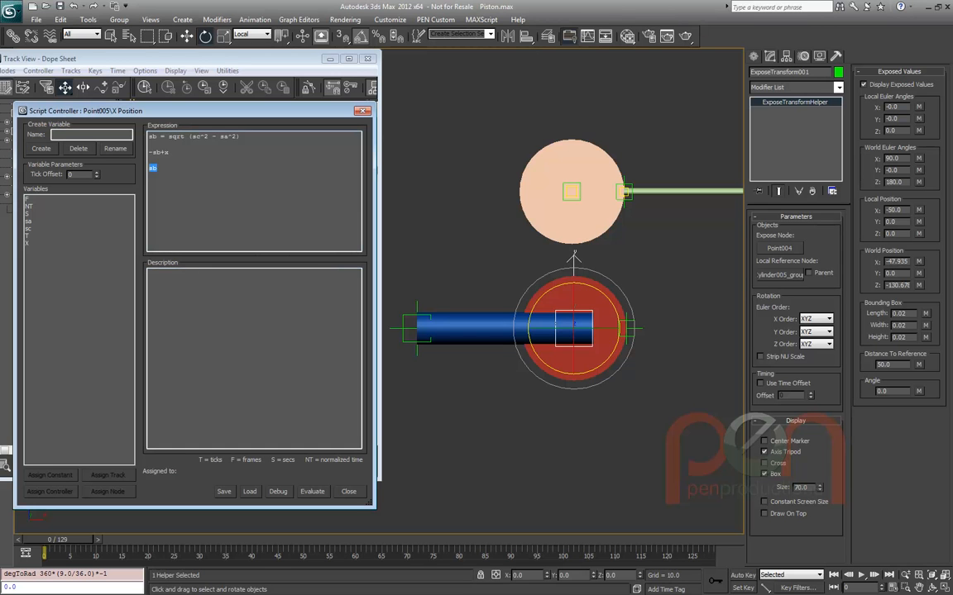
pyautogui.press('BackSpace')
pyautogui.click(312, 491)
pyautogui.moveTo(574, 319); pyautogui.dragTo(510, 338, button='middle')
pyautogui.scroll(2, 511, 337)
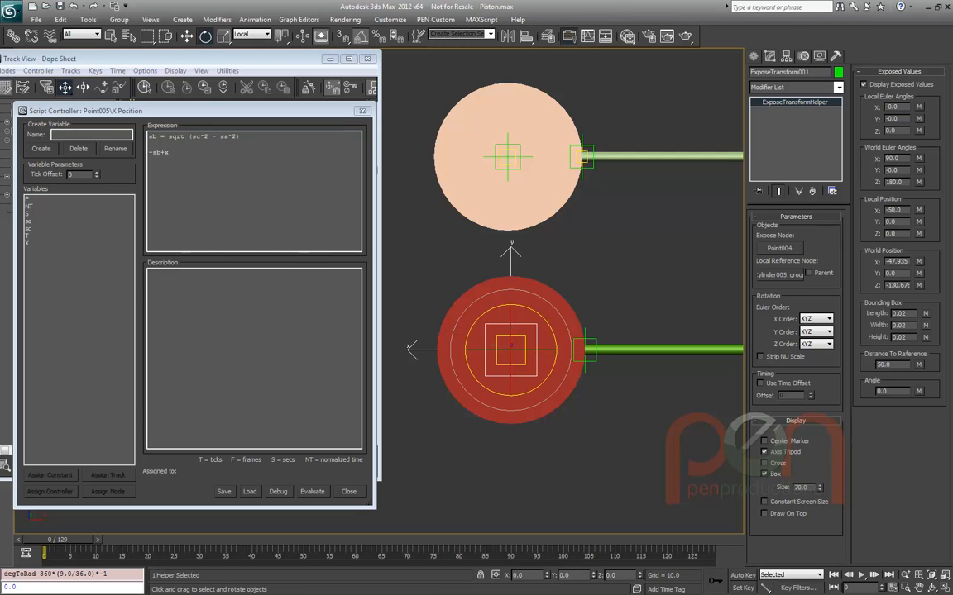
# Return the viewport to wireframe at an angle and inspect the ExposeTransform001 helper and the Point004 helper at the crank's rim
pyautogui.hotkey('ctrl', 'd')
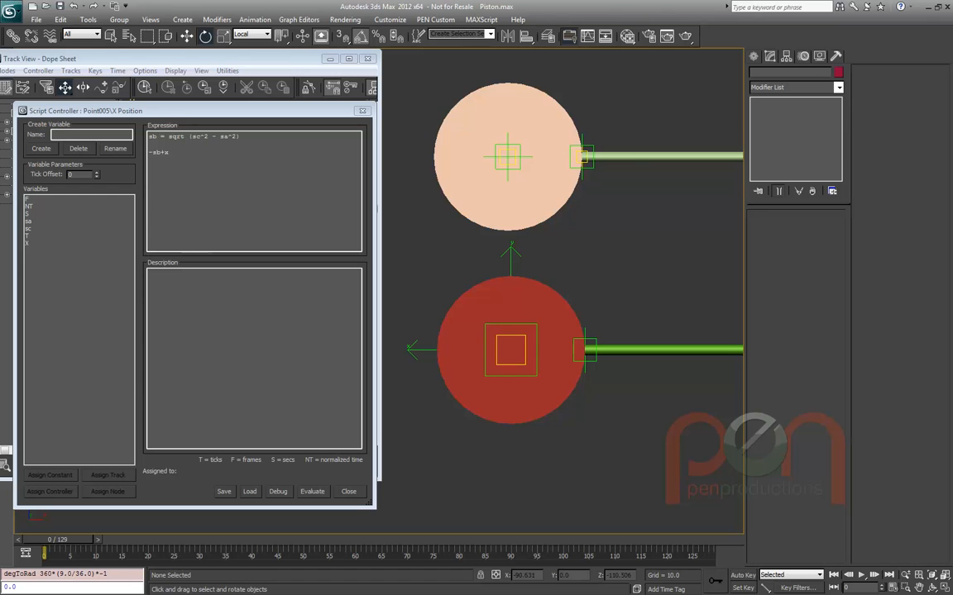
pyautogui.press('F3')
pyautogui.keyDown('alt'); pyautogui.moveTo(562, 330); pyautogui.dragTo(508, 308, button='middle'); pyautogui.keyUp('alt')
pyautogui.click(564, 308)
pyautogui.scroll(3, 500, 294)
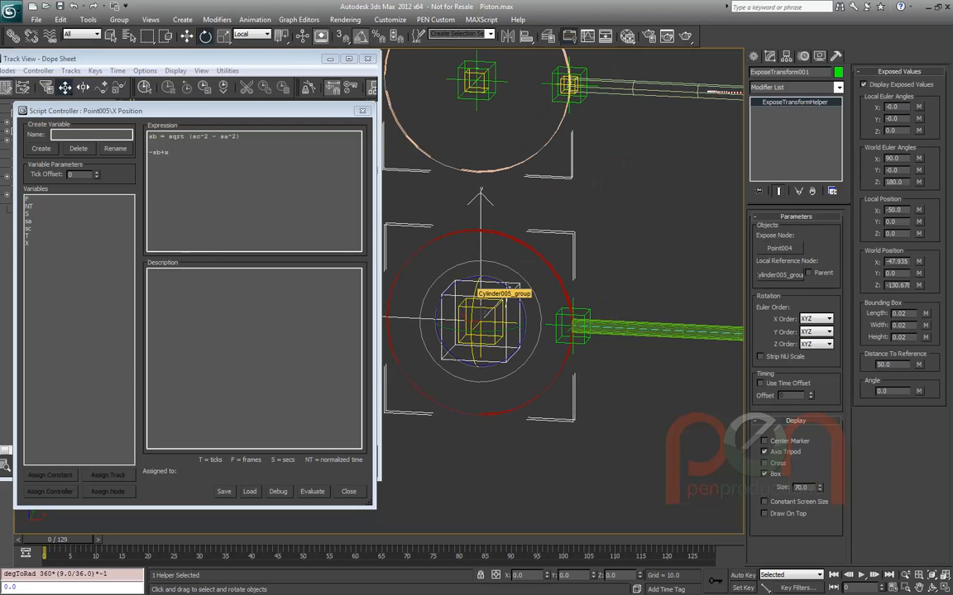
pyautogui.moveTo(478, 280); pyautogui.dragTo(523, 272, button='middle')
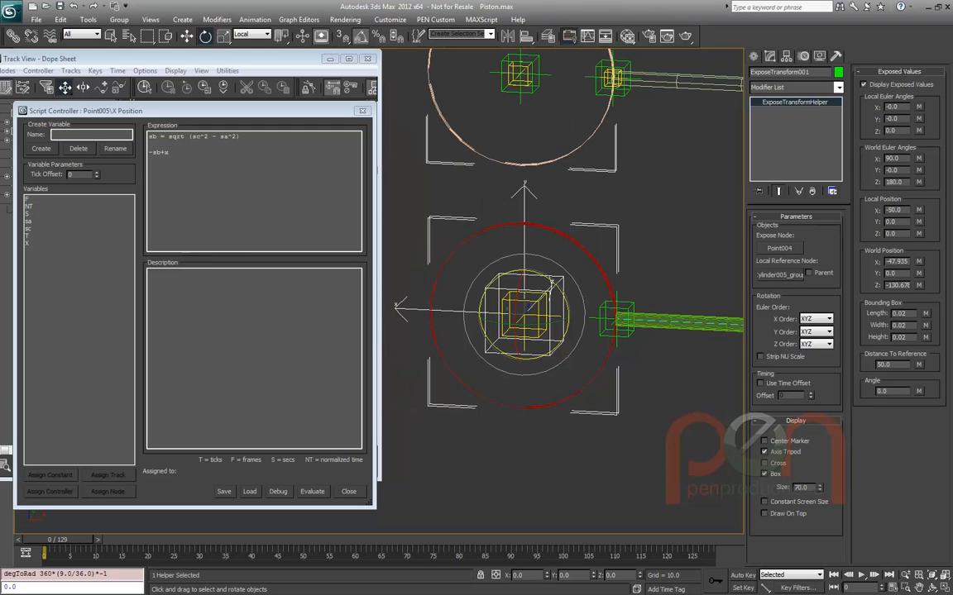
pyautogui.click(616, 316)
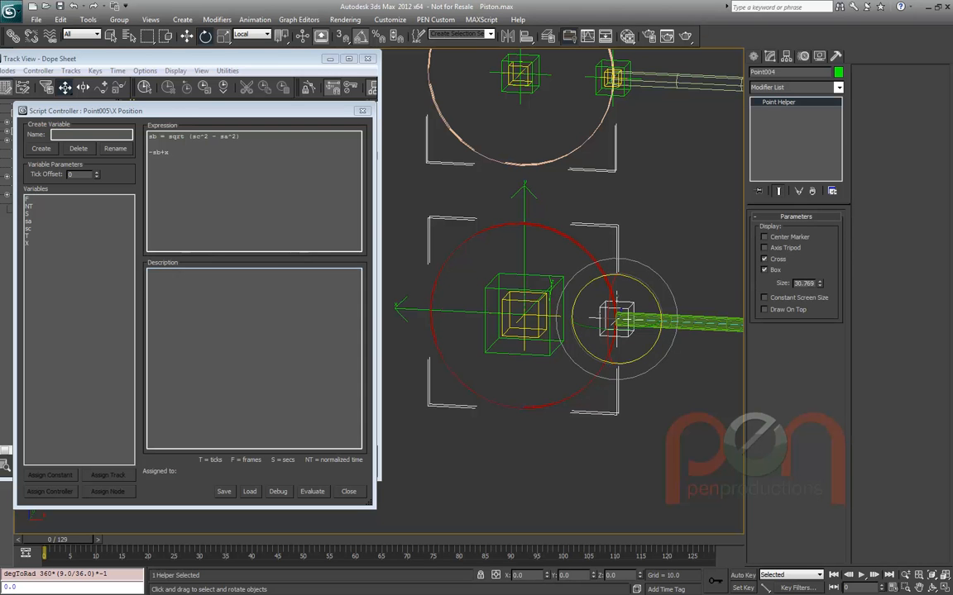
pyautogui.moveTo(63, 540)
pyautogui.mouseDown()
pyautogui.moveTo(147, 539)
pyautogui.moveTo(63, 540)
pyautogui.mouseUp()
pyautogui.press('e')
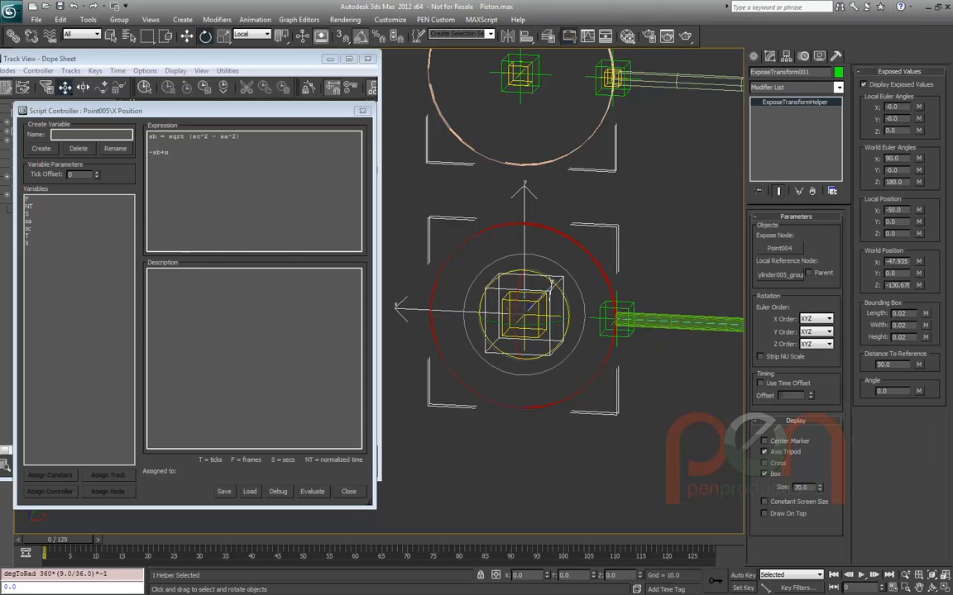
# Trace Cylinder005 and Point004 up to their parent Cylinder005_group, and reselect ExposeTransform001 to review its reference nodes
pyautogui.click(517, 223)
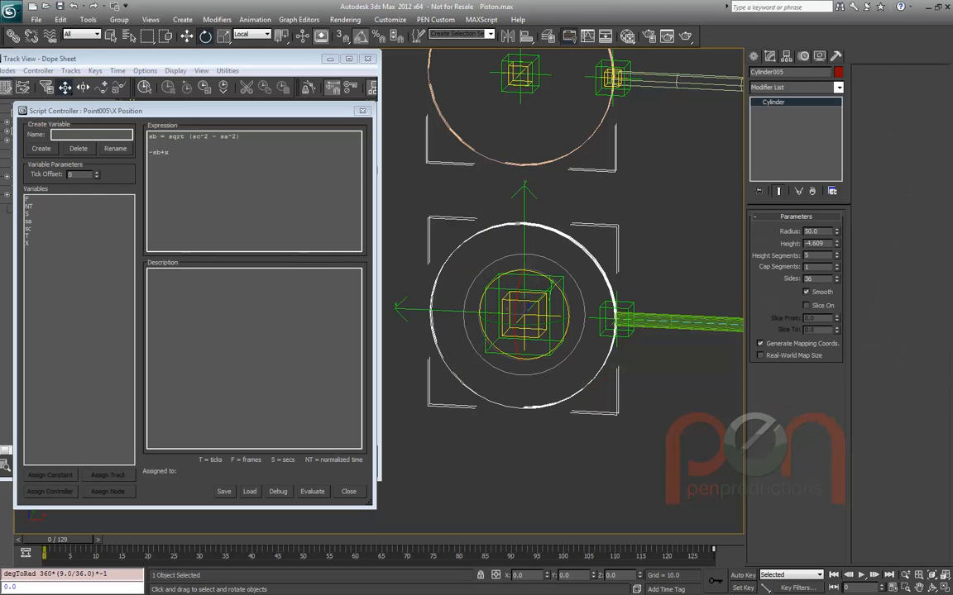
pyautogui.press('pageup')
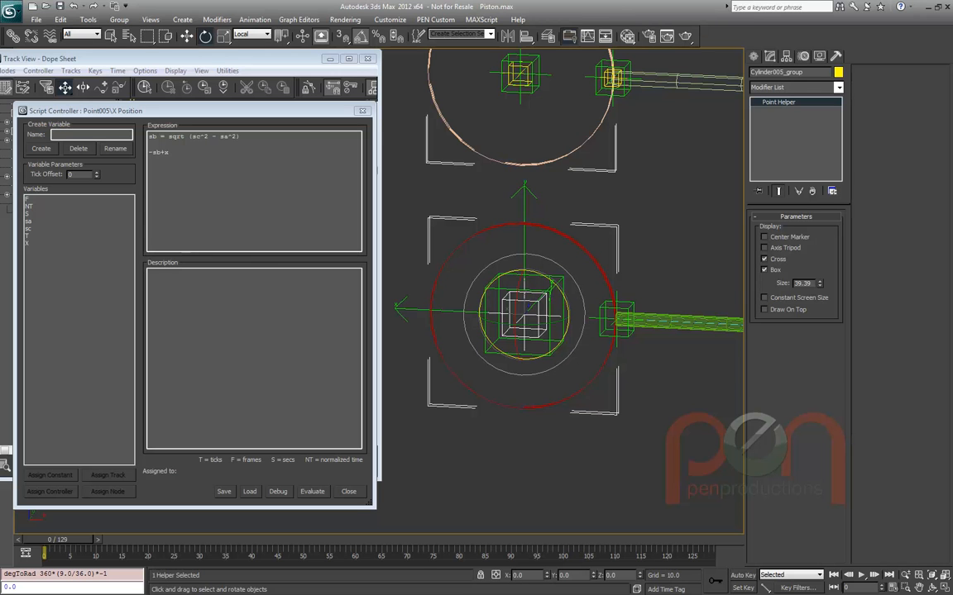
pyautogui.click(616, 320)
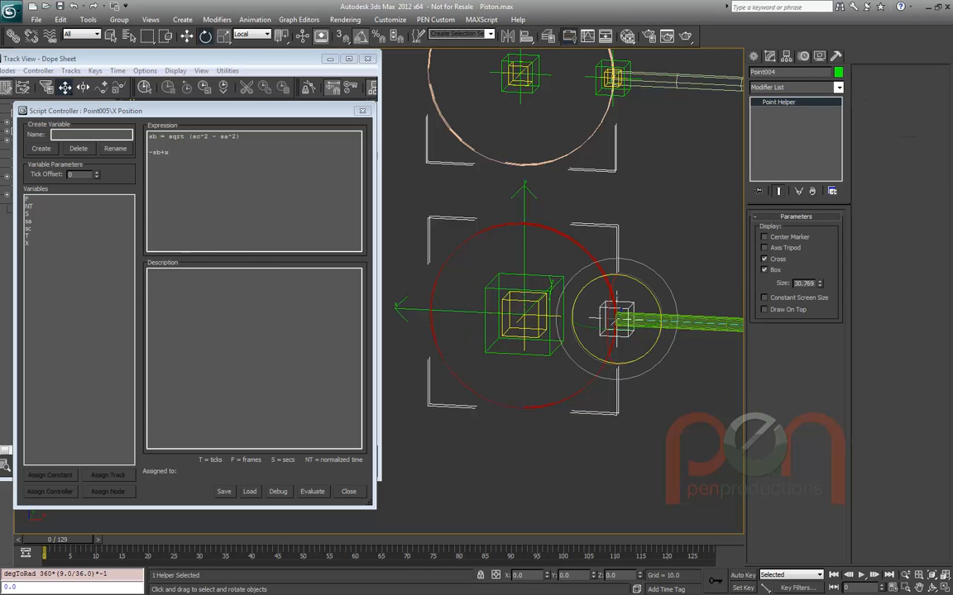
pyautogui.press('pageup')
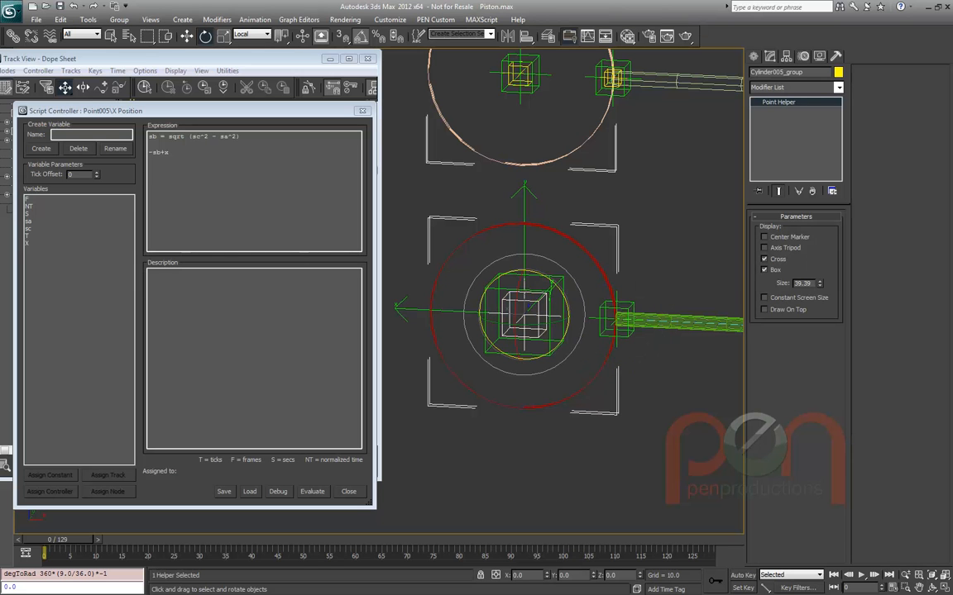
pyautogui.click(551, 282)
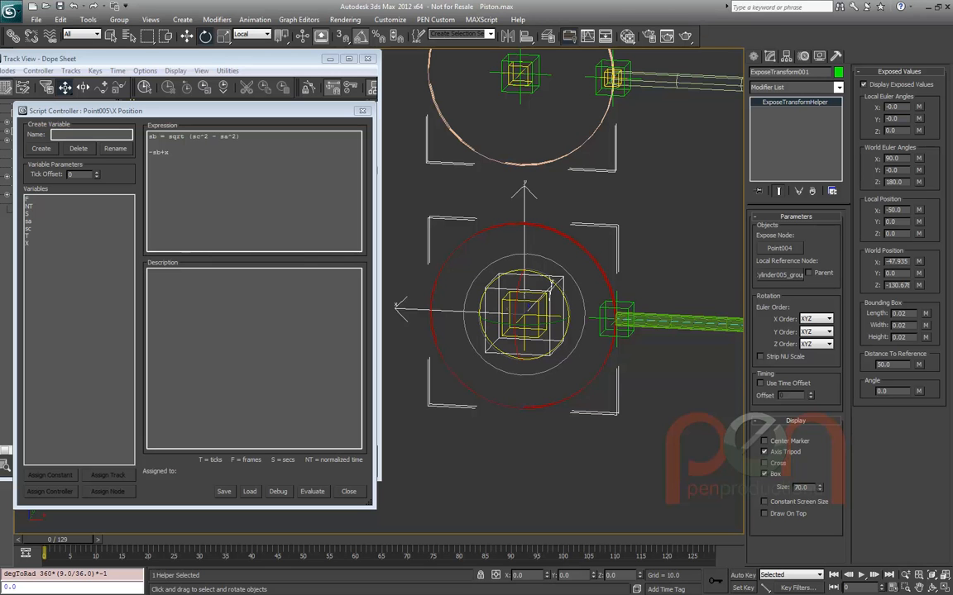
pyautogui.moveTo(524, 314); pyautogui.dragTo(512, 316, button='middle')
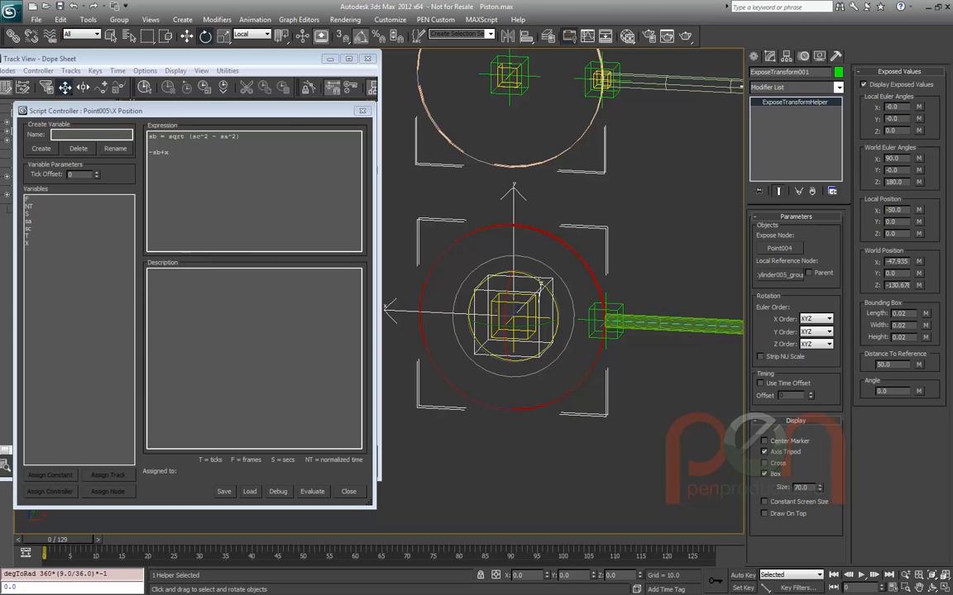
# Compare the trigonometry page's triangle with the lower rig at frame 32, keeping ExposeTransform001 selected
pyautogui.hotkey('alt', 'Tab')
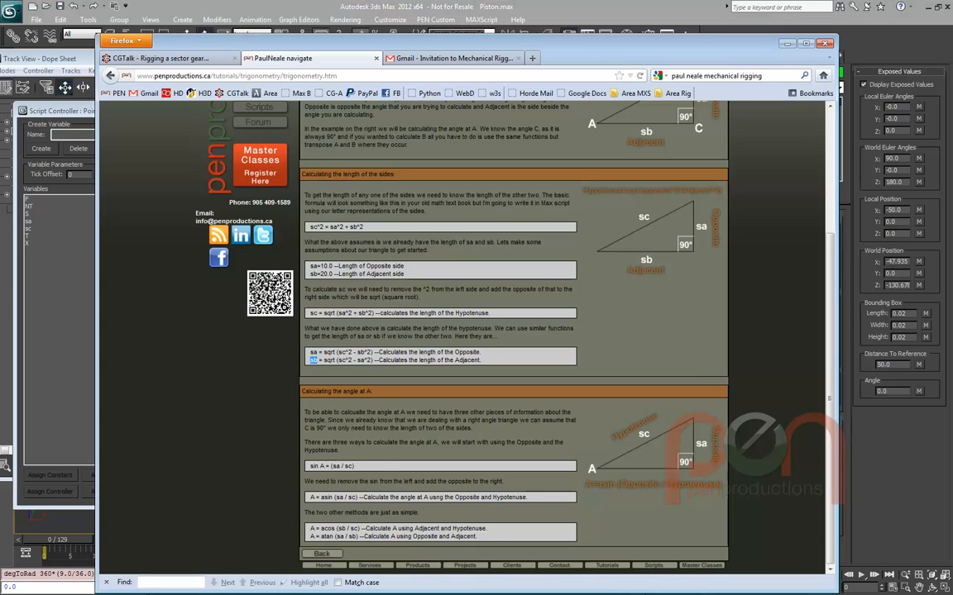
pyautogui.hotkey('alt', 'Tab')
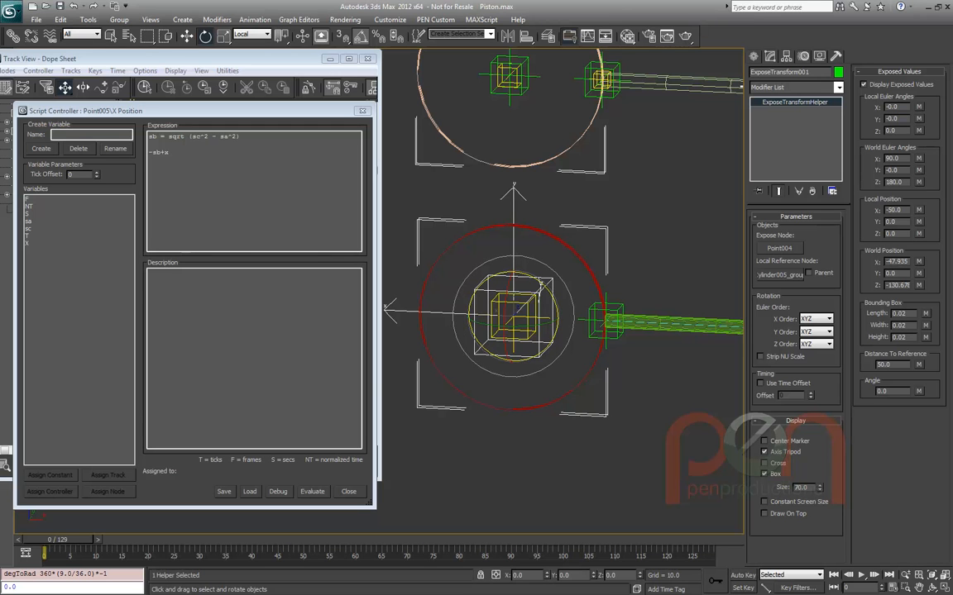
pyautogui.moveTo(44, 552); pyautogui.dragTo(216, 552)
pyautogui.press('e')
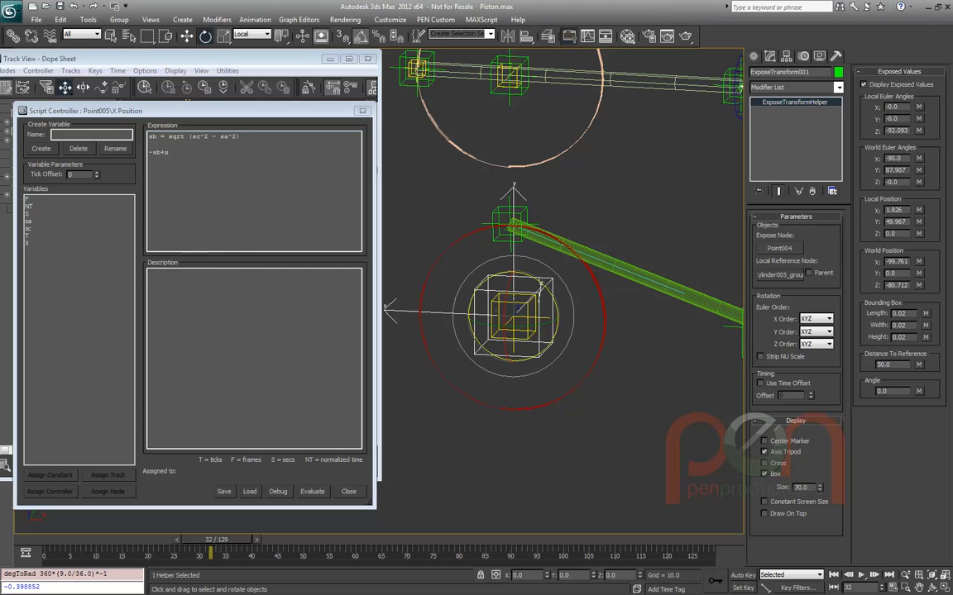
pyautogui.hotkey('alt', 'Tab')
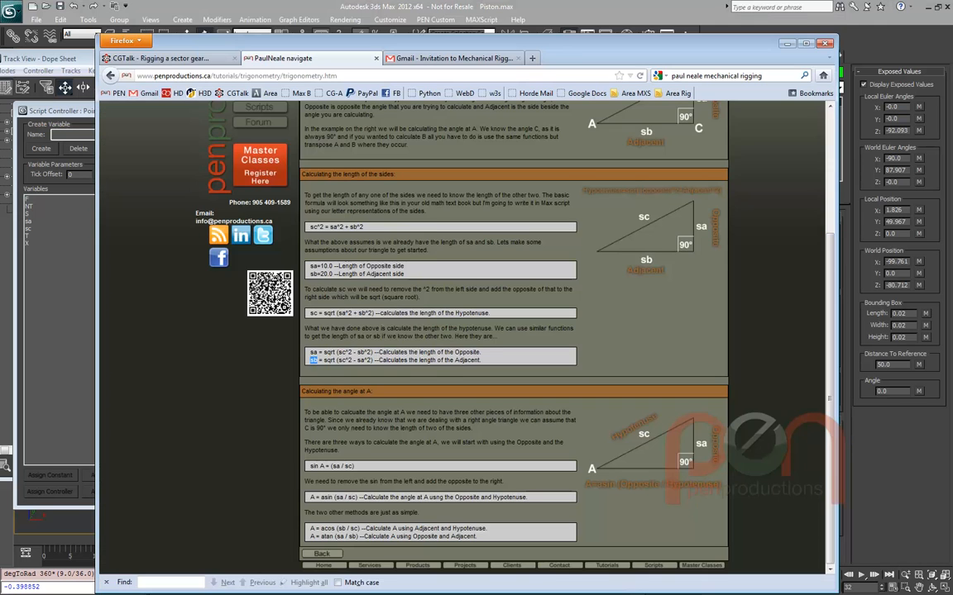
pyautogui.hotkey('alt', 'Tab')
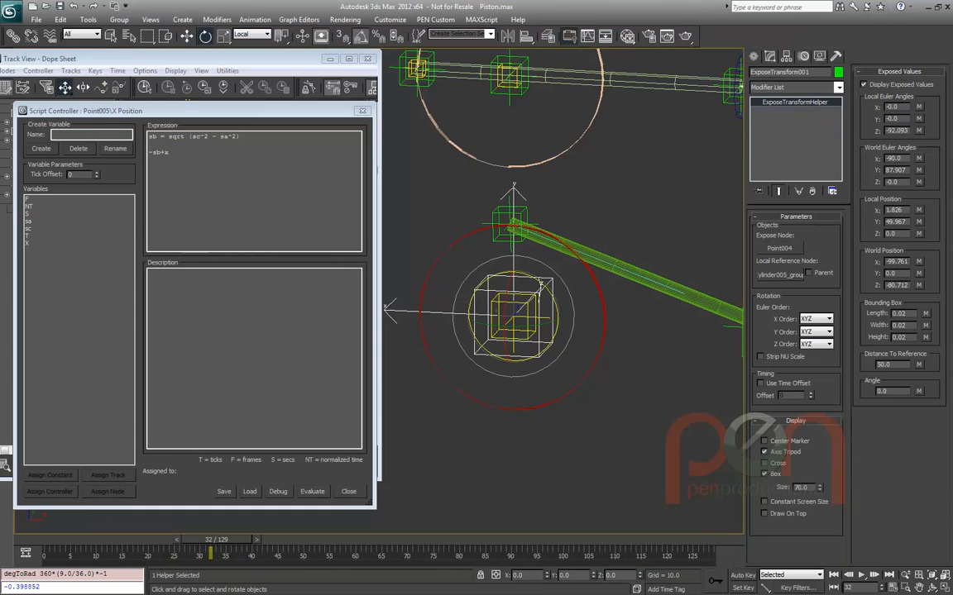
# Check what the script variables sa and sc are assigned to, and select the rod Cylinder006 to view its height parameter
pyautogui.click(50, 221)
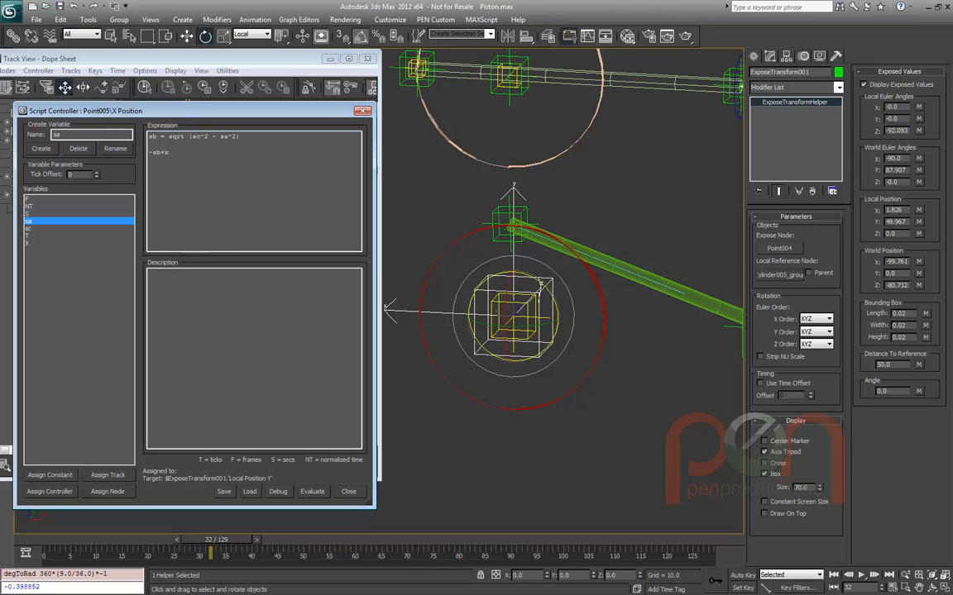
pyautogui.click(50, 228)
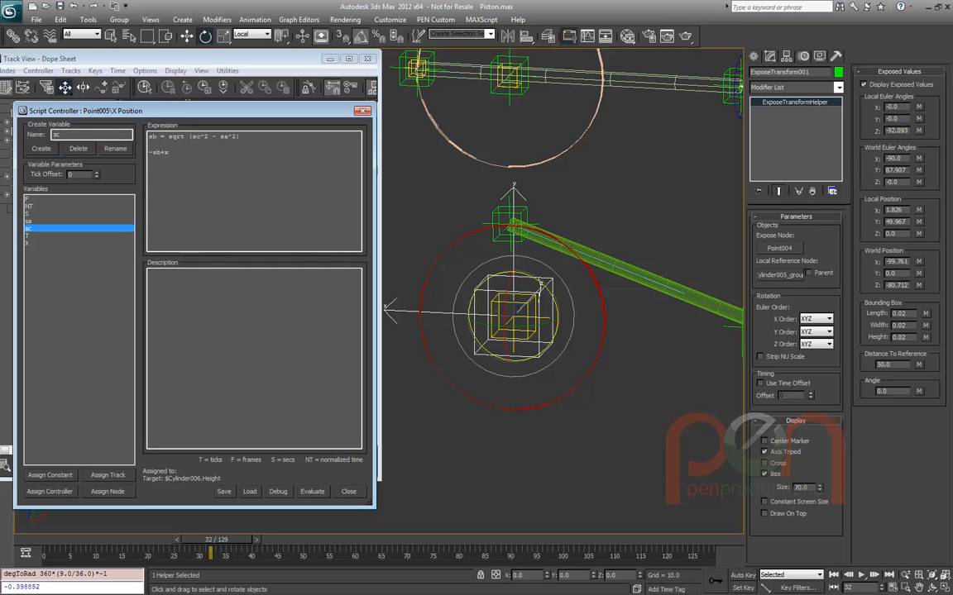
pyautogui.click(613, 266)
pyautogui.moveTo(563, 291); pyautogui.dragTo(514, 275, button='middle')
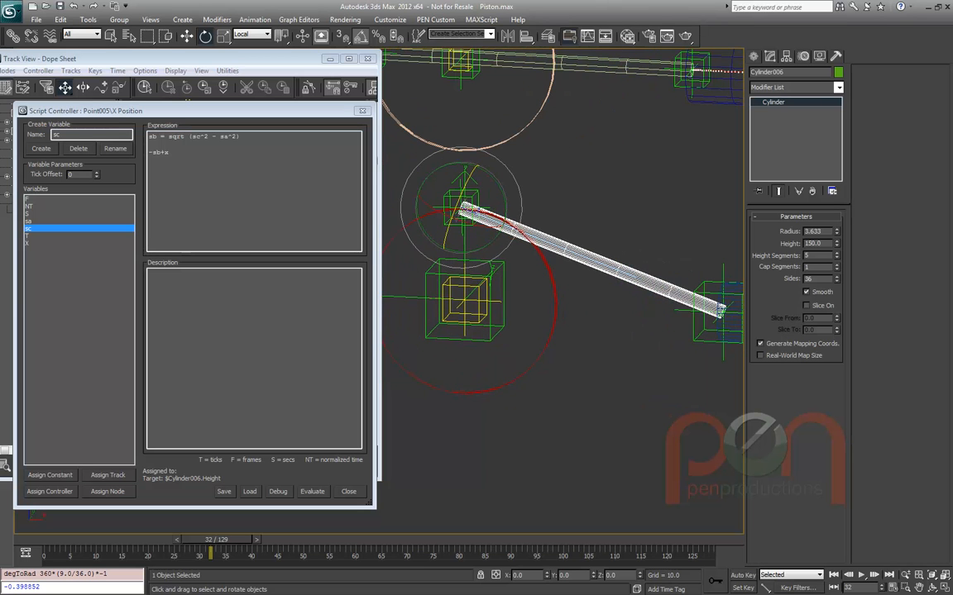
# Check the script controller's X variable, select the point helper on the lower crank's rim, and go to frame 29 in the front view
pyautogui.click(79, 243)
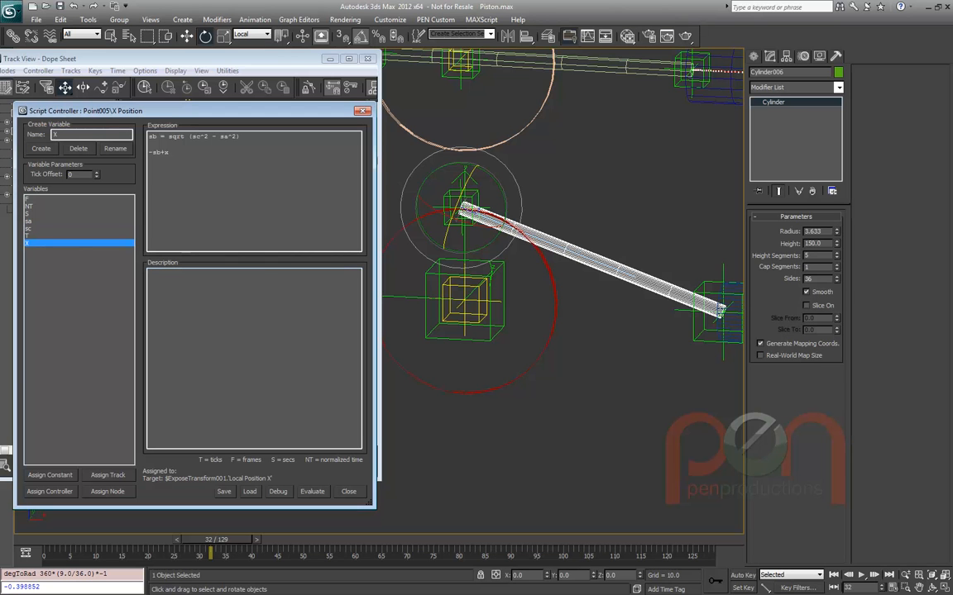
pyautogui.moveTo(546, 331); pyautogui.dragTo(634, 347, button='middle')
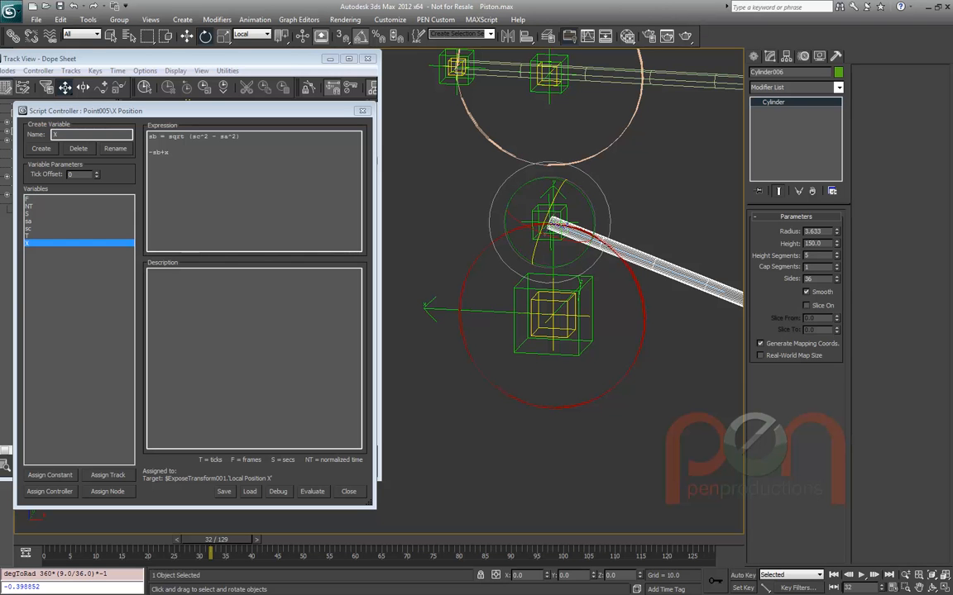
pyautogui.click(552, 221)
pyautogui.moveTo(211, 539)
pyautogui.mouseDown()
pyautogui.moveTo(137, 539)
pyautogui.moveTo(262, 539)
pyautogui.moveTo(159, 539)
pyautogui.moveTo(195, 540)
pyautogui.mouseUp()
pyautogui.press('f')
pyautogui.scroll(-2, 472, 304)
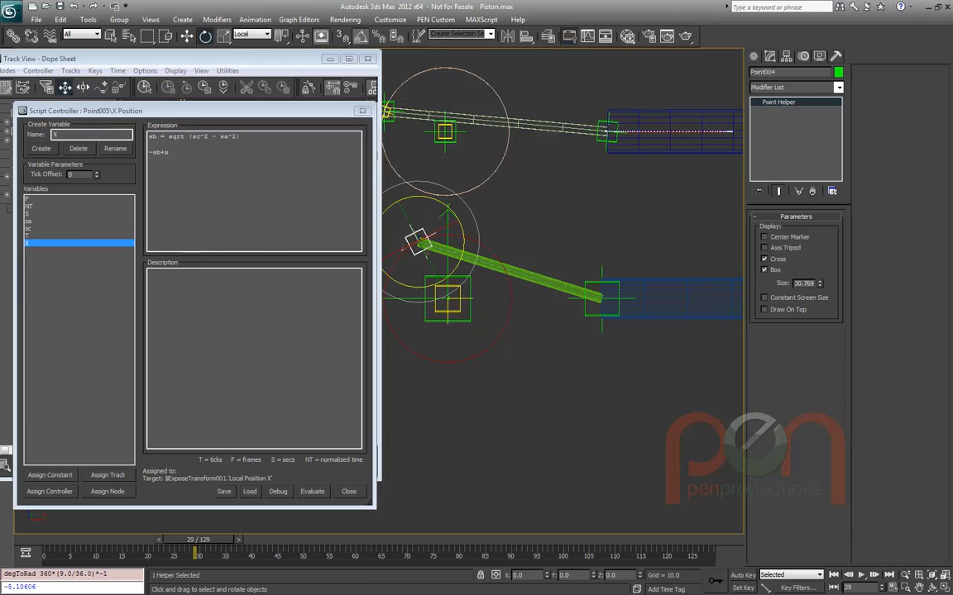
# Review the "-sb+x" line of the X position expression and evaluate the script at frame 29
pyautogui.moveTo(169, 152); pyautogui.dragTo(156, 152)
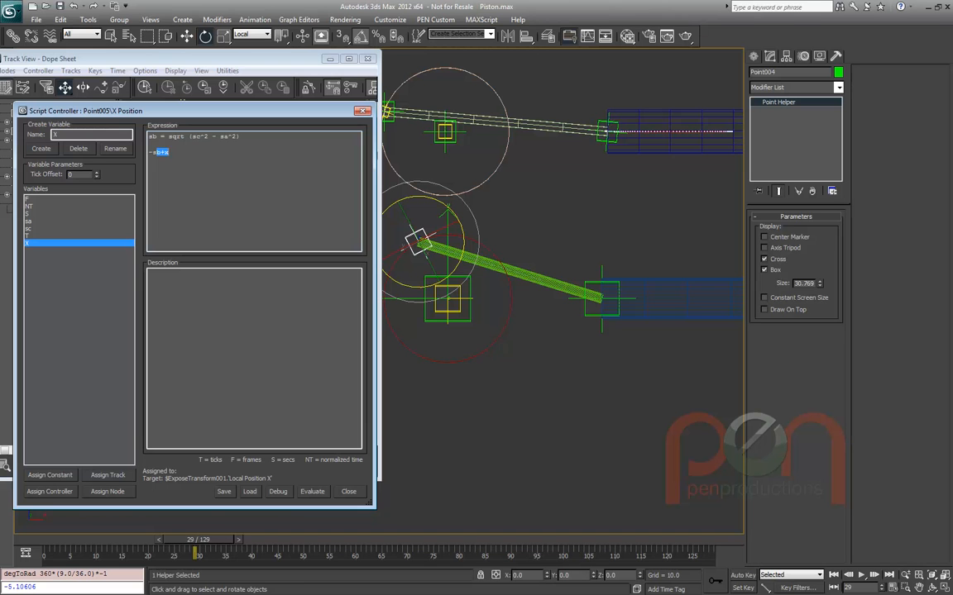
pyautogui.keyDown('alt'); pyautogui.moveTo(418, 252); pyautogui.dragTo(447, 251, button='middle'); pyautogui.keyUp('alt')
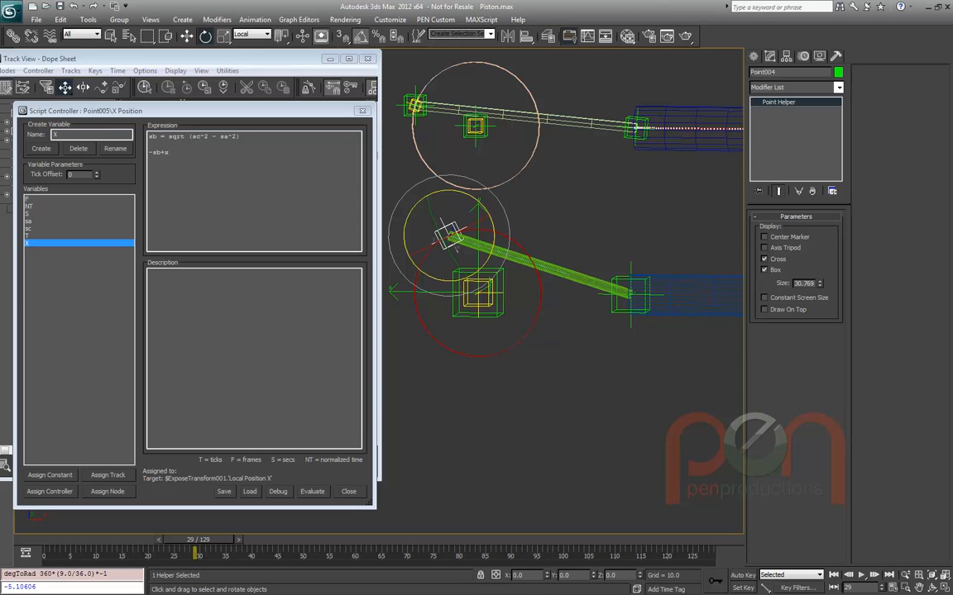
pyautogui.click(170, 152)
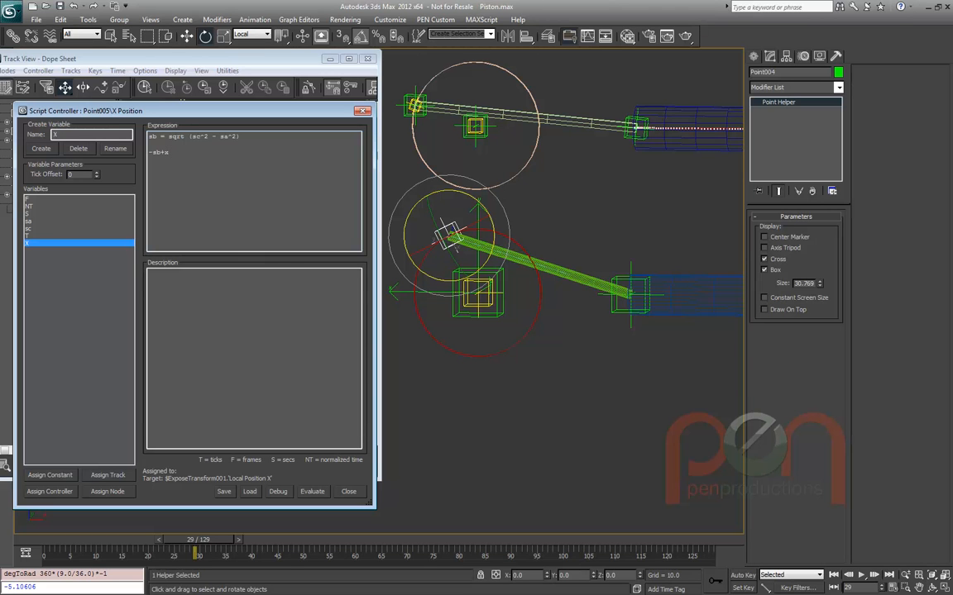
pyautogui.click(311, 491)
pyautogui.click(198, 539)
pyautogui.moveTo(198, 539)
pyautogui.mouseDown()
pyautogui.moveTo(53, 540)
pyautogui.moveTo(343, 540)
pyautogui.moveTo(91, 539)
pyautogui.moveTo(197, 539)
pyautogui.mouseUp()
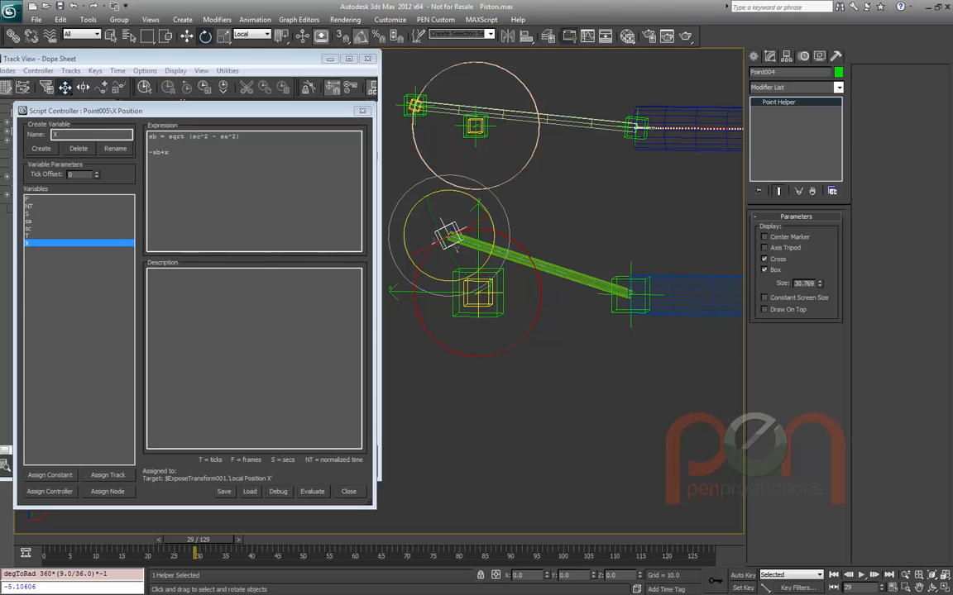
# Close the script controller and show the empty area beneath the lower piston rig in the front view
pyautogui.moveTo(494, 236); pyautogui.dragTo(478, 245, button='middle')
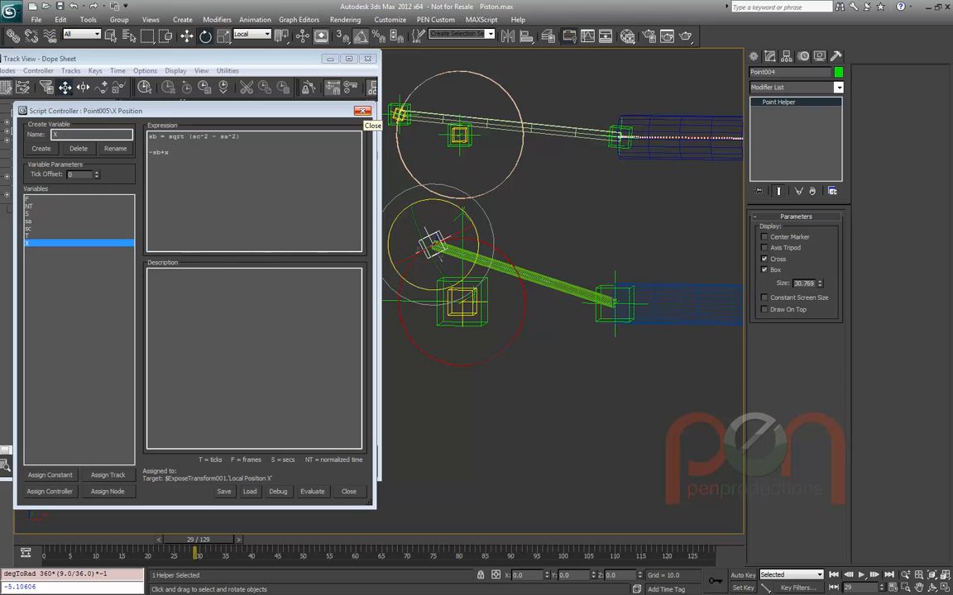
pyautogui.click(362, 111)
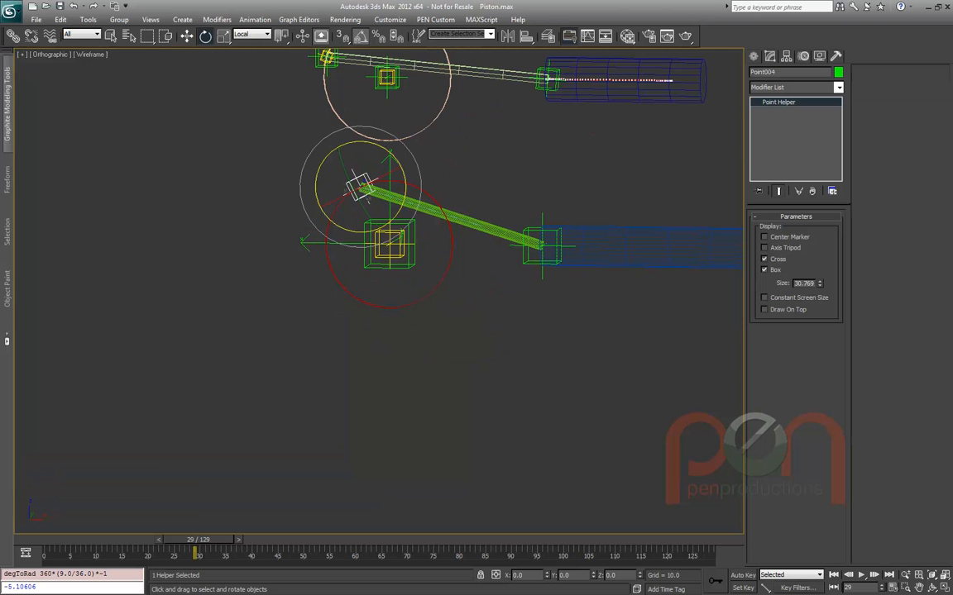
pyautogui.moveTo(459, 339); pyautogui.dragTo(392, 307, button='middle')
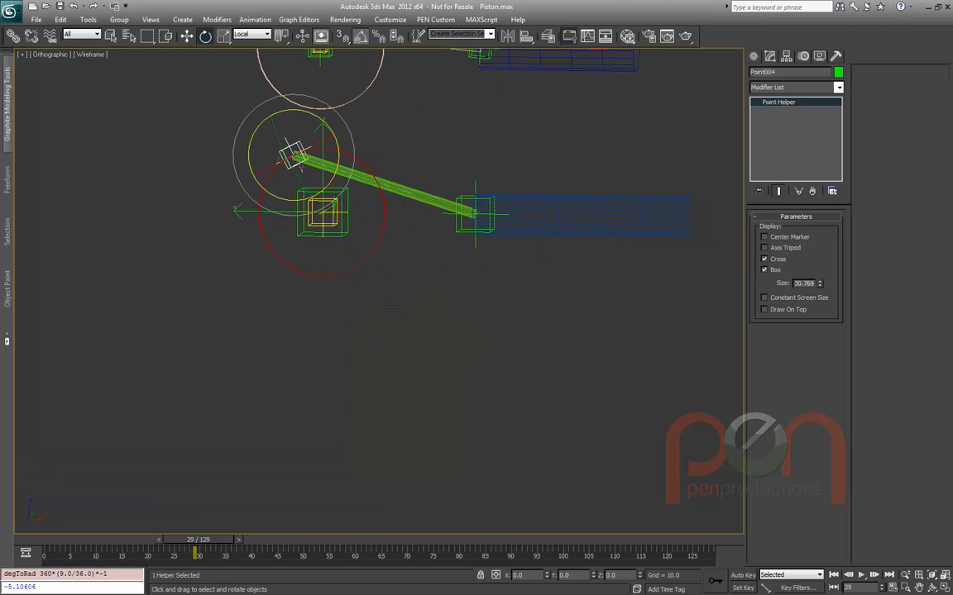
pyautogui.press('f')
pyautogui.moveTo(460, 276); pyautogui.dragTo(433, 183, button='middle')
pyautogui.scroll(-3, 422, 306)
pyautogui.scroll(4, 332, 378)
pyautogui.moveTo(331, 378); pyautogui.dragTo(292, 283, button='middle')
pyautogui.scroll(1, 325, 330)
pyautogui.rightClick(298, 303)
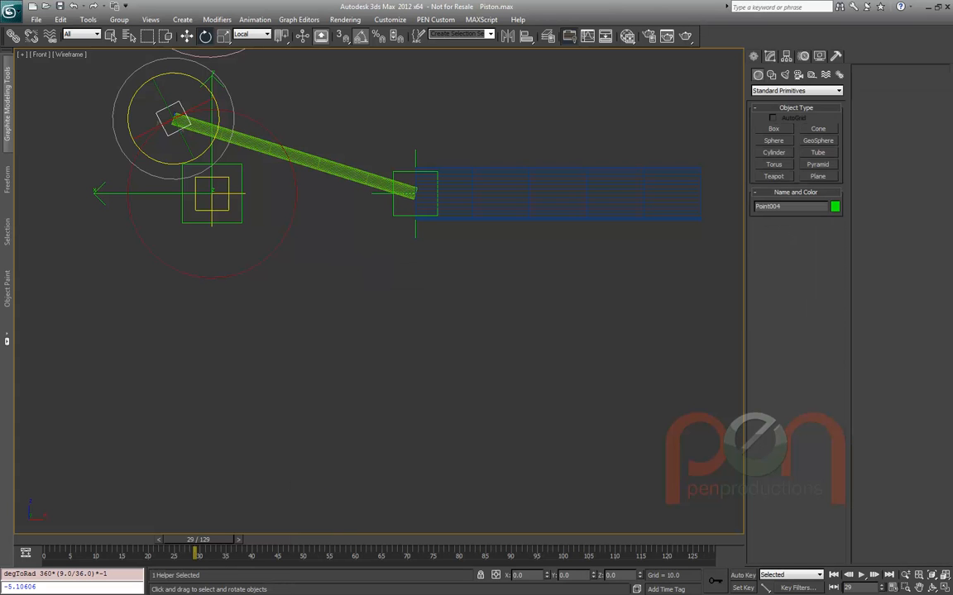
pyautogui.click(775, 152)
pyautogui.moveTo(212, 396); pyautogui.dragTo(300, 395)
pyautogui.rightClick(299, 395)
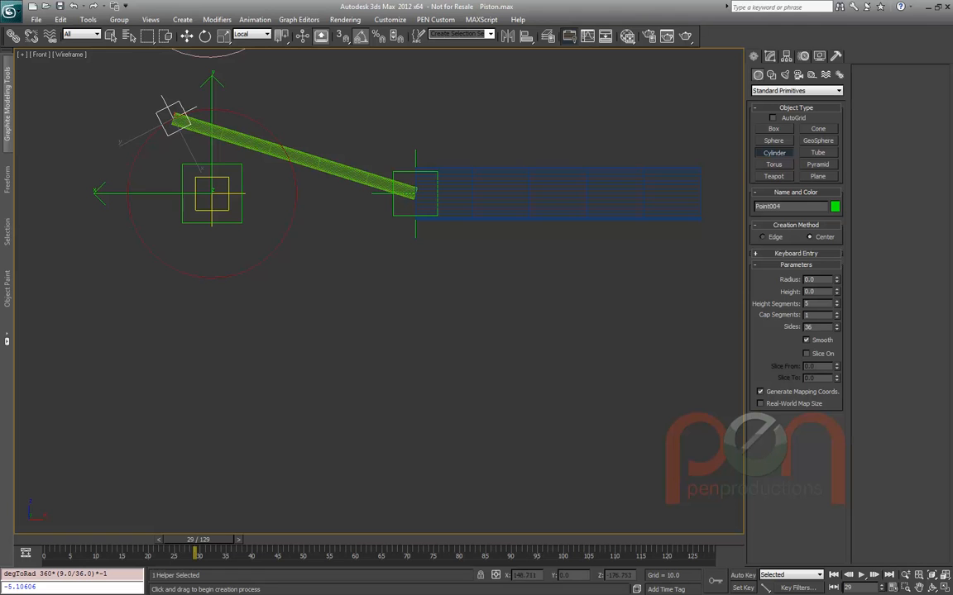
# Draw a circle spline directly below the lower crank and set its radius to 50
pyautogui.click(772, 74)
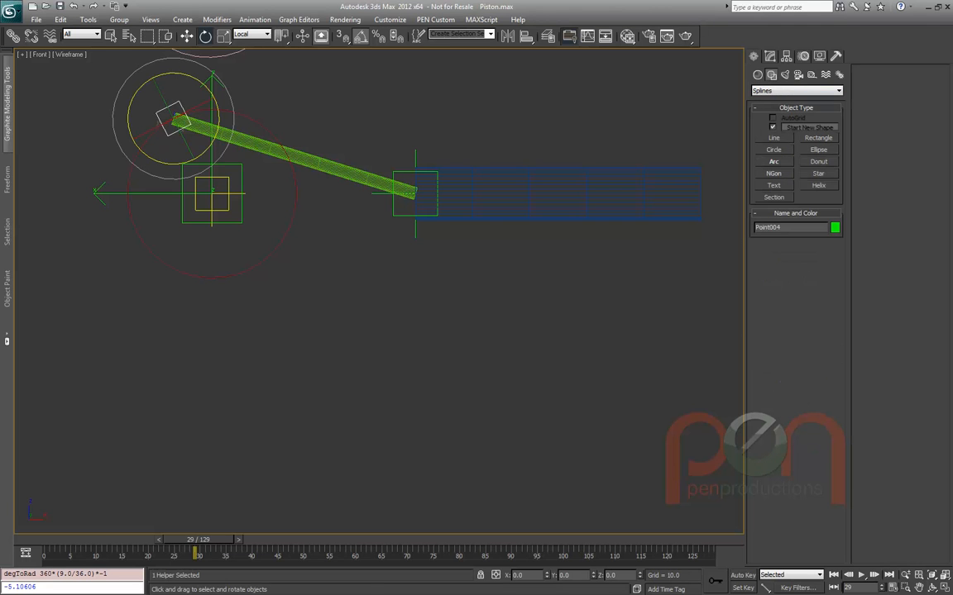
pyautogui.click(773, 149)
pyautogui.moveTo(213, 404); pyautogui.dragTo(306, 403)
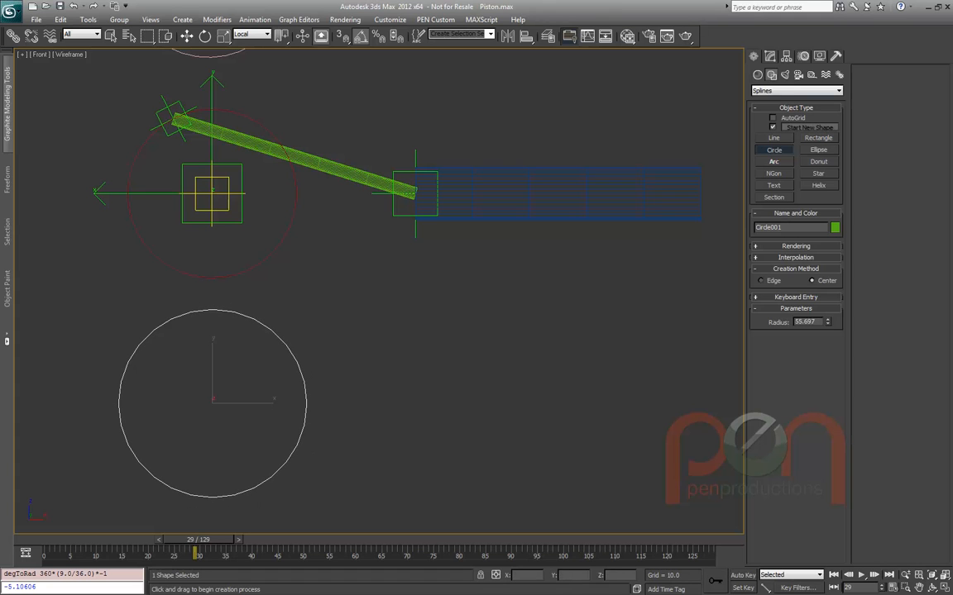
pyautogui.click(770, 55)
pyautogui.doubleClick(804, 252)
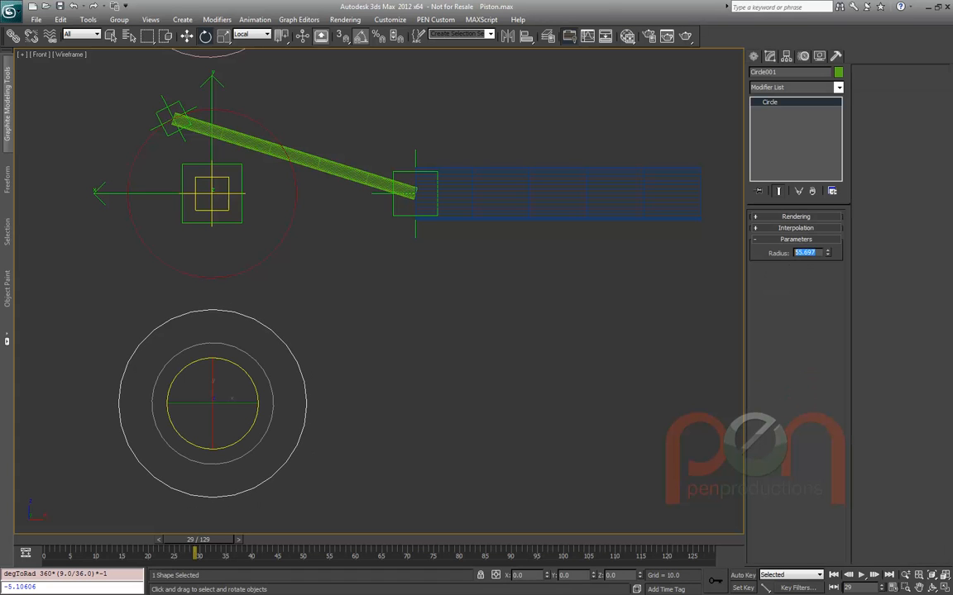
pyautogui.write('50')
pyautogui.press('Return')
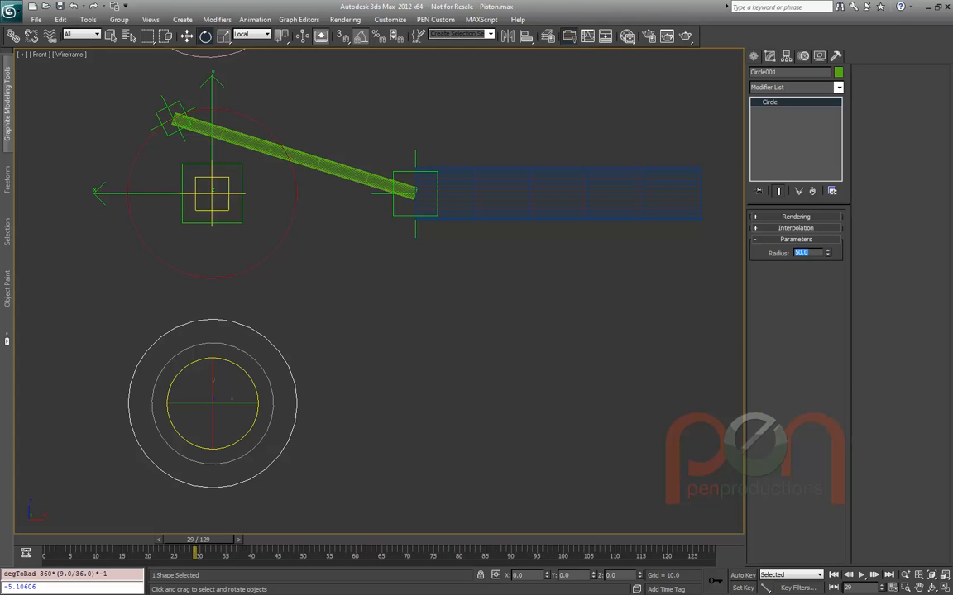
# Clone the circle along X as one instance beside the original, and reselect the original circle
pyautogui.moveTo(306, 402); pyautogui.dragTo(339, 332, button='middle')
pyautogui.rightClick(339, 332)
pyautogui.click(364, 347)
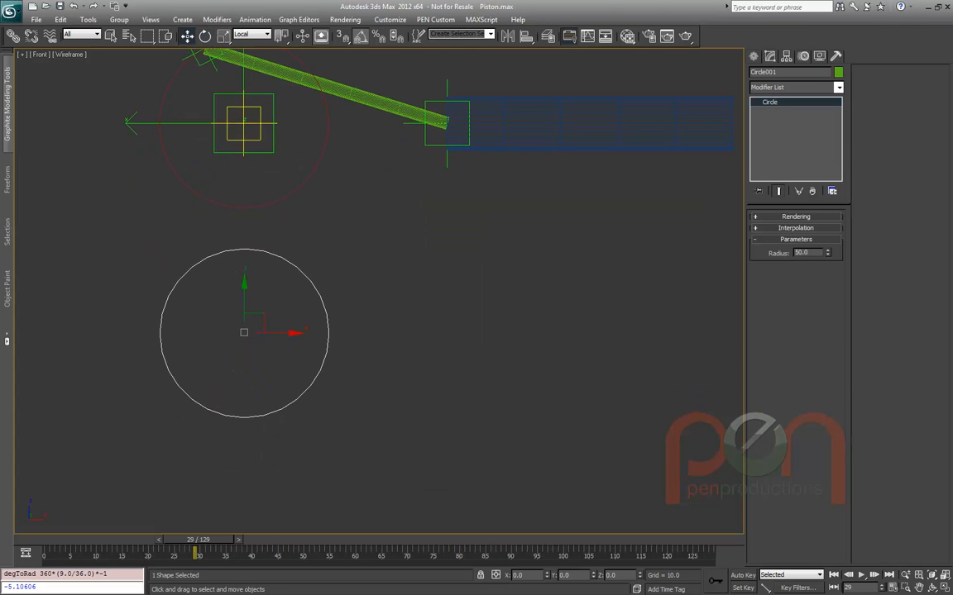
pyautogui.scroll(1, 244, 332)
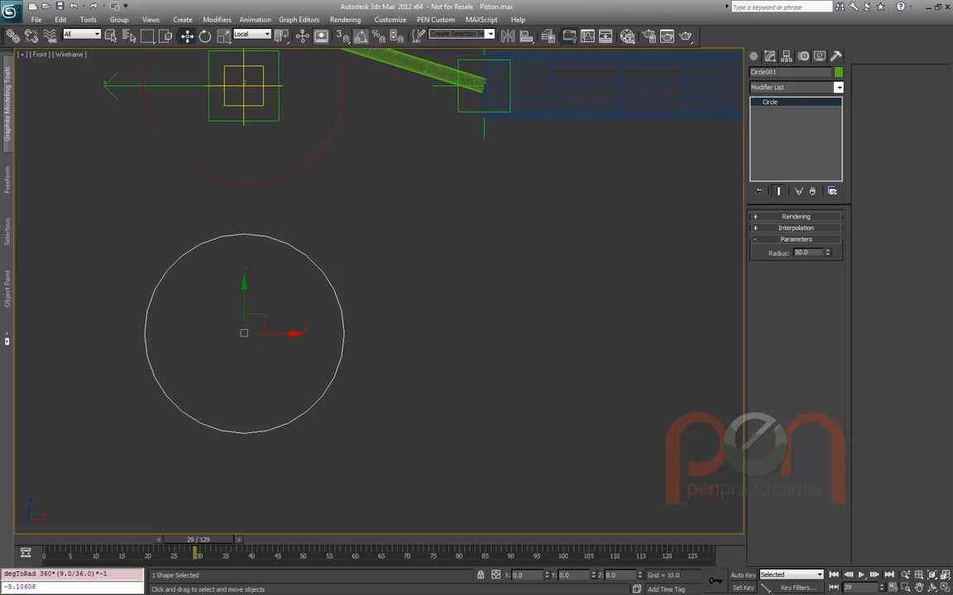
pyautogui.moveTo(277, 333)
pyautogui.keyDown('shift'); pyautogui.mouseDown()
pyautogui.moveTo(626, 335)
pyautogui.moveTo(613, 333)
pyautogui.mouseUp(); pyautogui.keyUp('shift')
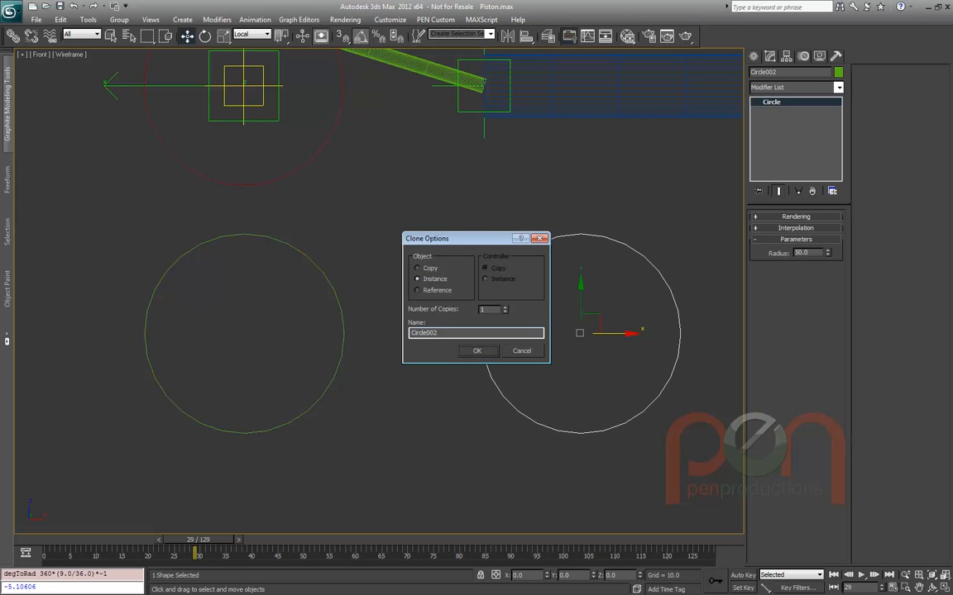
pyautogui.press('Return')
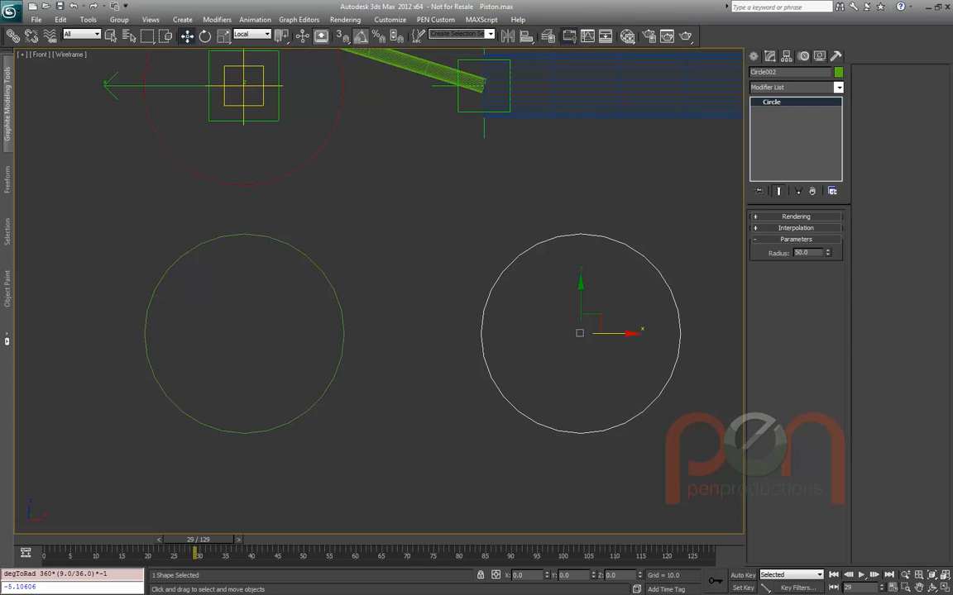
pyautogui.click(343, 333)
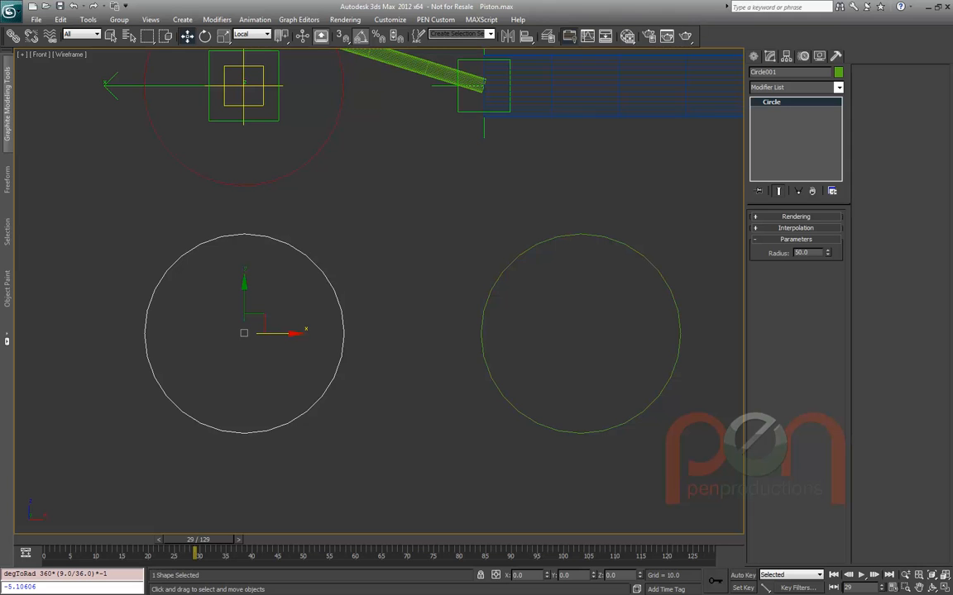
pyautogui.rightClick(415, 336)
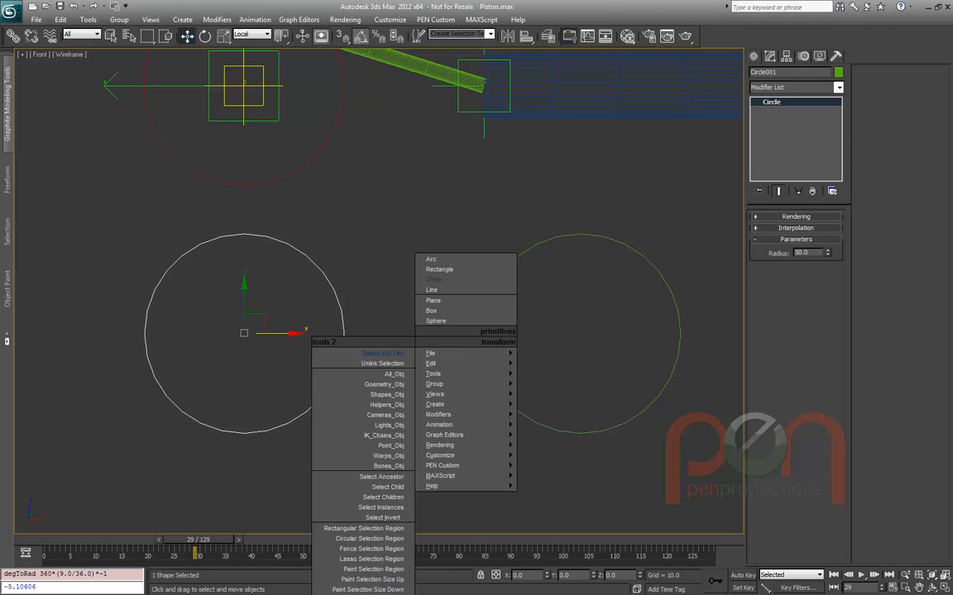
pyautogui.press('Escape')
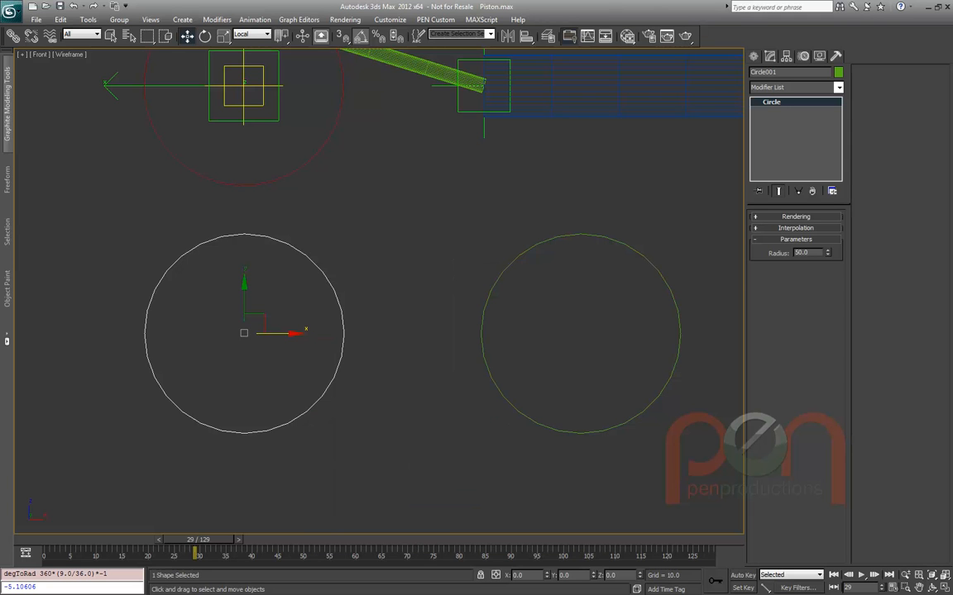
# Create a thin cylinder between the two circles, about 2.6 in radius and 92.4 in height
pyautogui.click(753, 56)
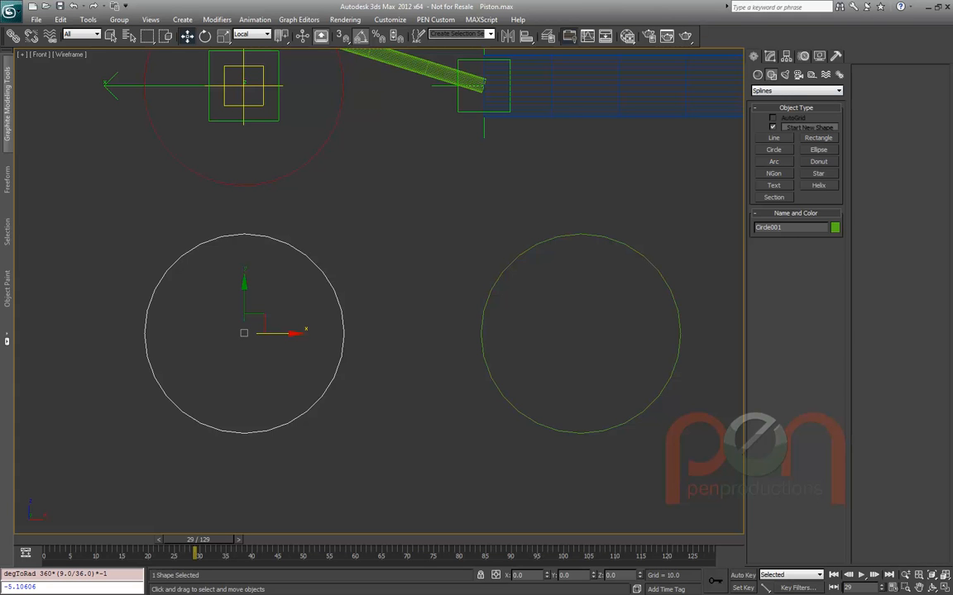
pyautogui.click(757, 75)
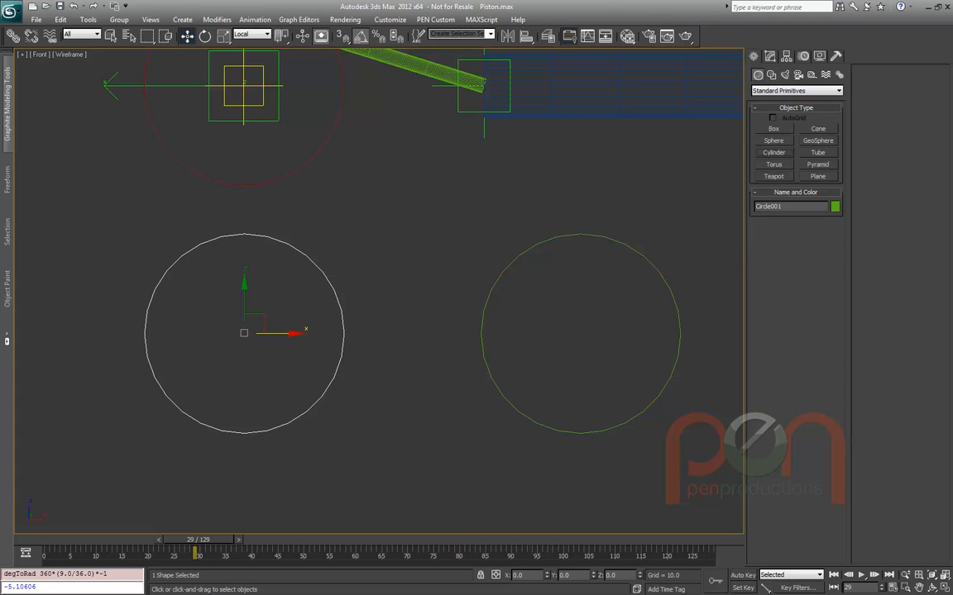
pyautogui.click(774, 152)
pyautogui.moveTo(417, 279); pyautogui.dragTo(423, 281)
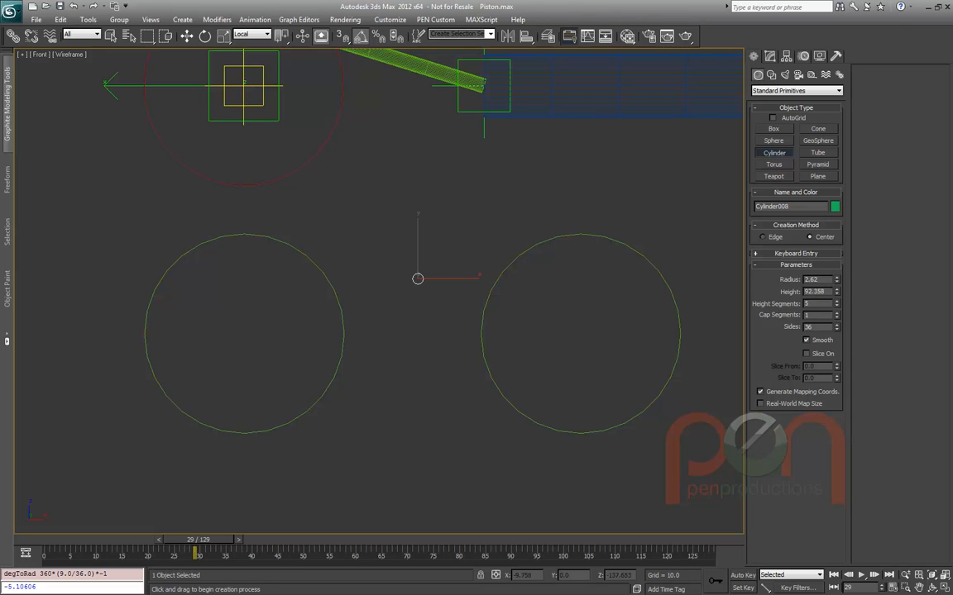
pyautogui.rightClick(418, 279)
# Apply a Path Constraint to the small cylinder, using the original circle below the crank as its path
pyautogui.rightClick(338, 207)
pyautogui.moveTo(362, 283)
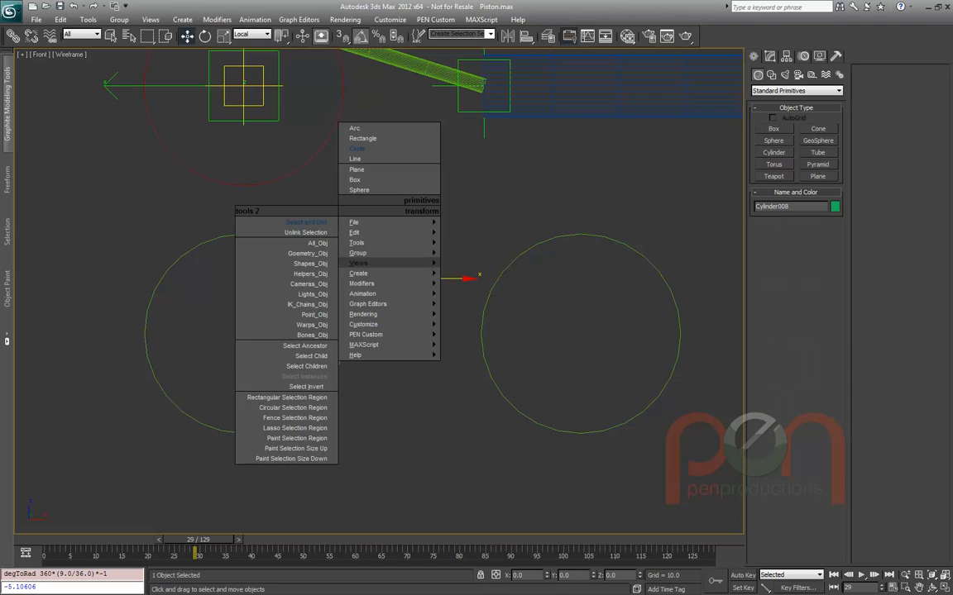
pyautogui.moveTo(307, 325)
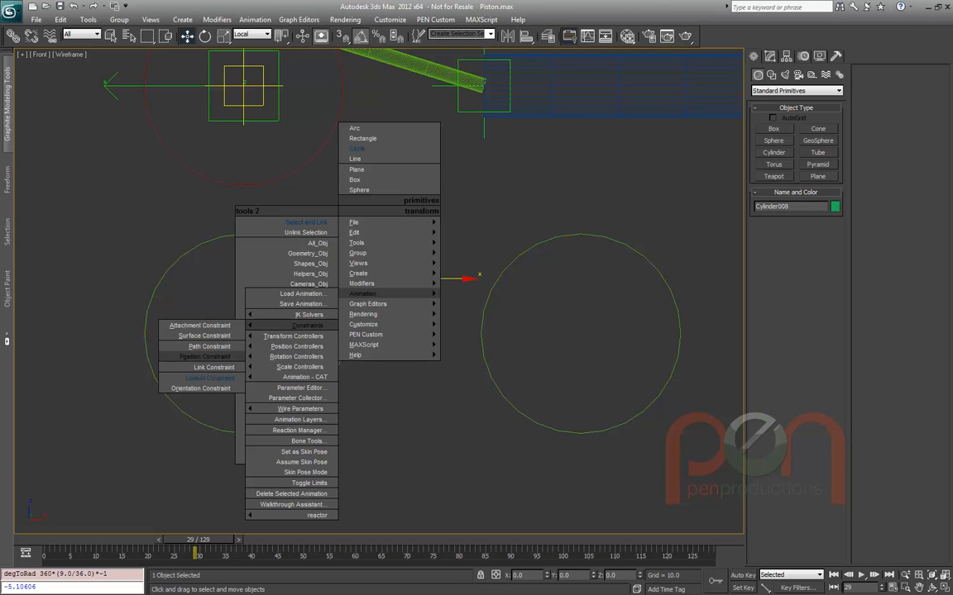
pyautogui.click(209, 346)
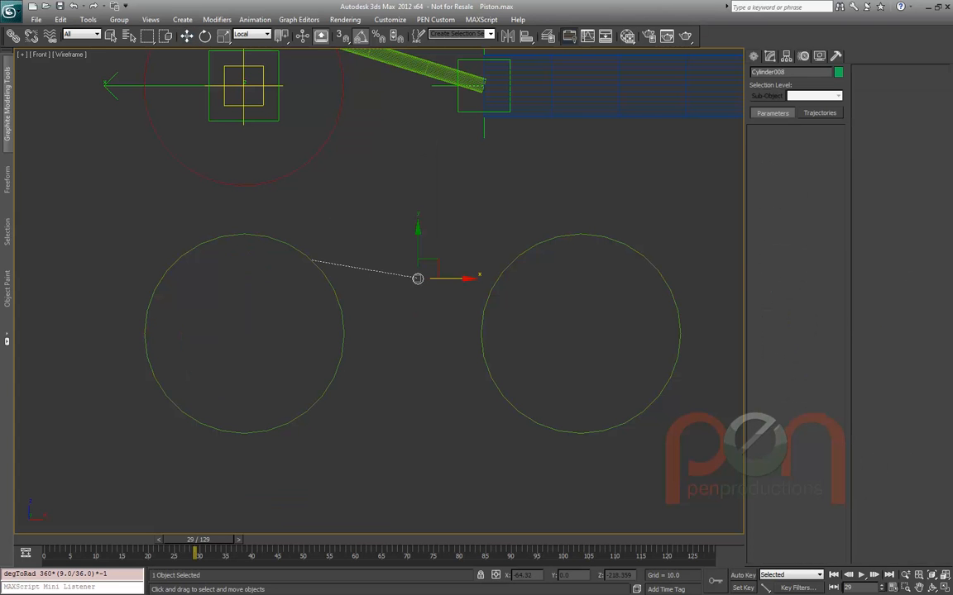
pyautogui.click(310, 261)
pyautogui.scroll(-4, 361, 310)
pyautogui.scroll(4, 362, 310)
pyautogui.keyDown('alt'); pyautogui.moveTo(362, 310); pyautogui.dragTo(326, 339, button='middle'); pyautogui.keyUp('alt')
pyautogui.press('f')
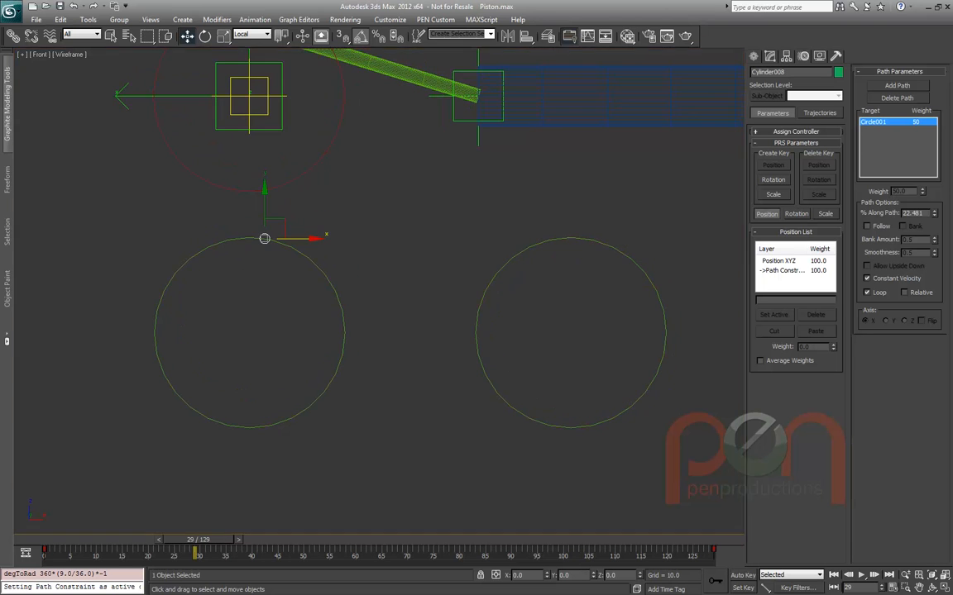
pyautogui.moveTo(391, 243); pyautogui.dragTo(355, 263, button='middle')
pyautogui.rightClick(355, 263)
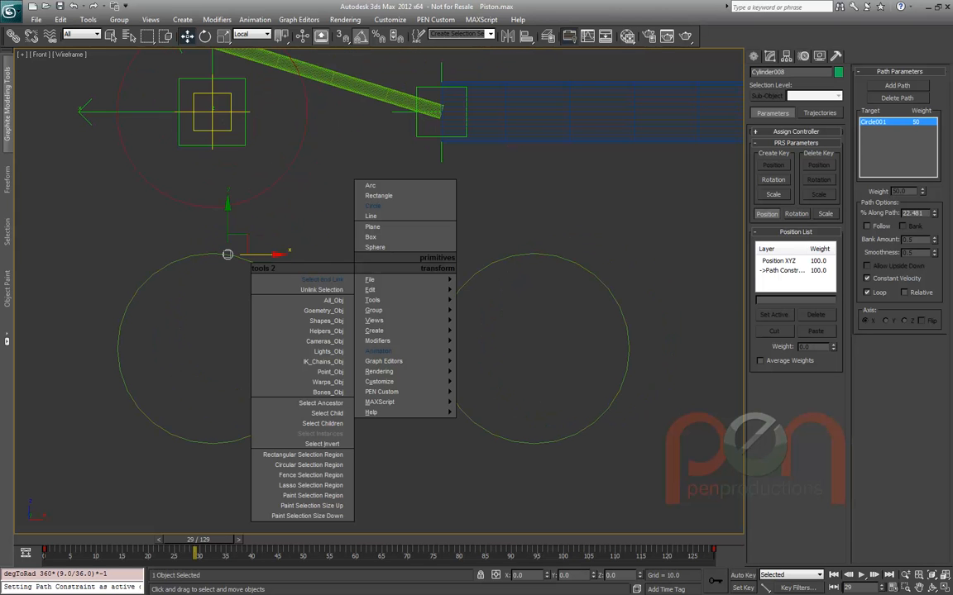
pyautogui.press('Escape')
# Return to frame 0 and place a Point helper between the two circles, slightly below their centres
pyautogui.moveTo(198, 540); pyautogui.dragTo(50, 539)
pyautogui.moveTo(346, 258); pyautogui.dragTo(361, 246, button='middle')
pyautogui.rightClick(361, 247)
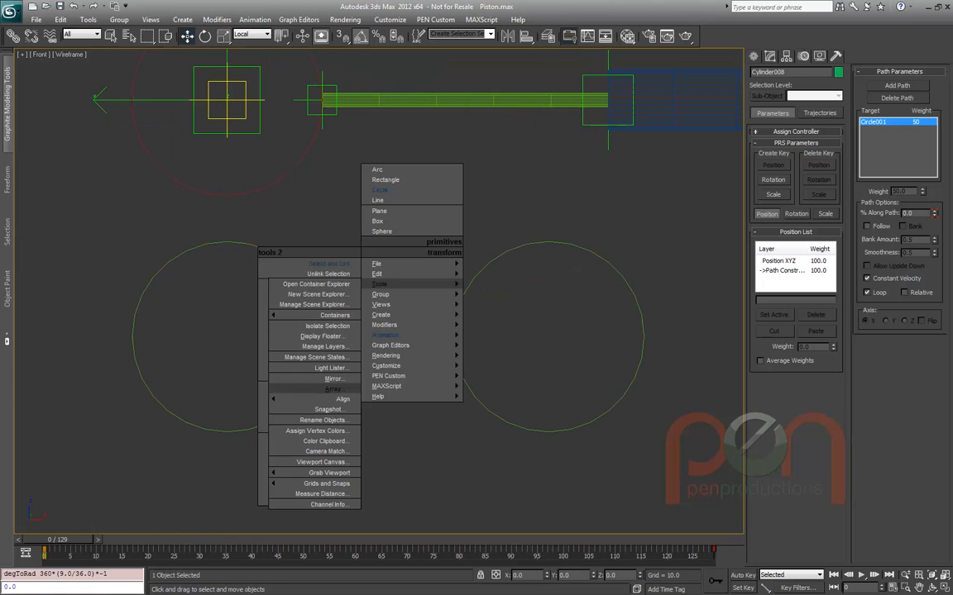
pyautogui.moveTo(384, 316)
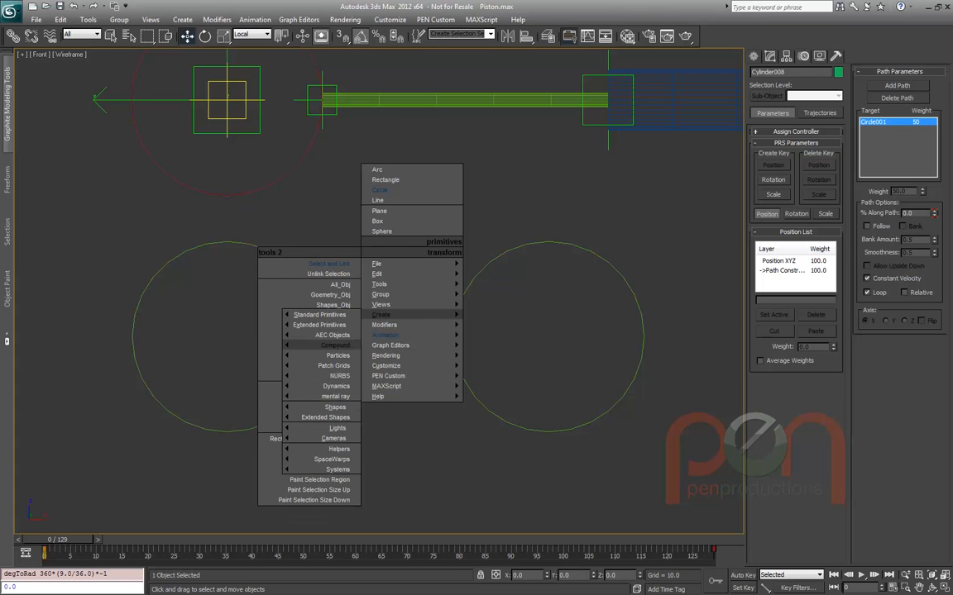
pyautogui.moveTo(331, 449)
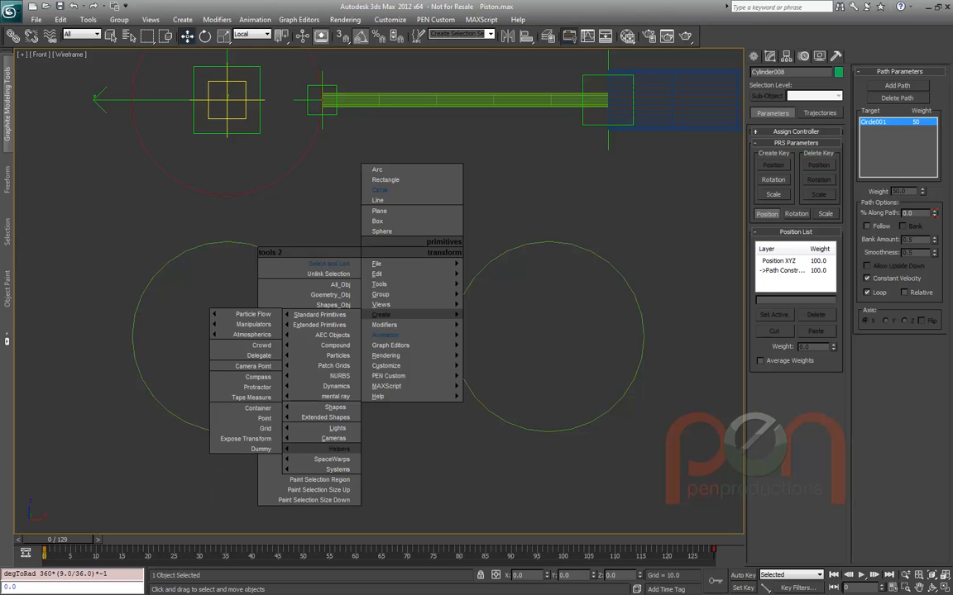
pyautogui.click(264, 418)
pyautogui.click(423, 401)
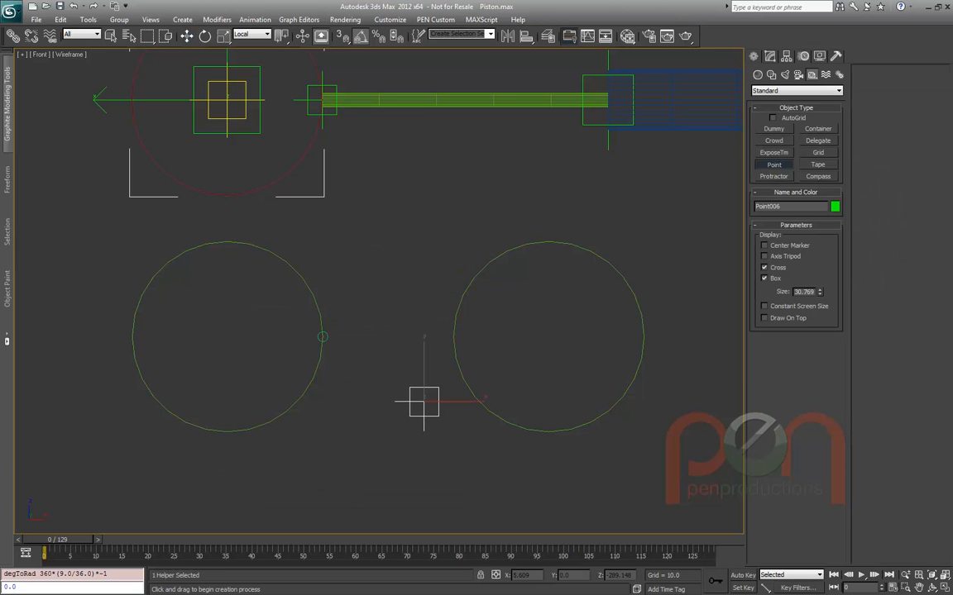
# Apply a Path Constraint to the Point helper using the second circle as its path, and scrub the first frames to test it
pyautogui.rightClick(421, 322)
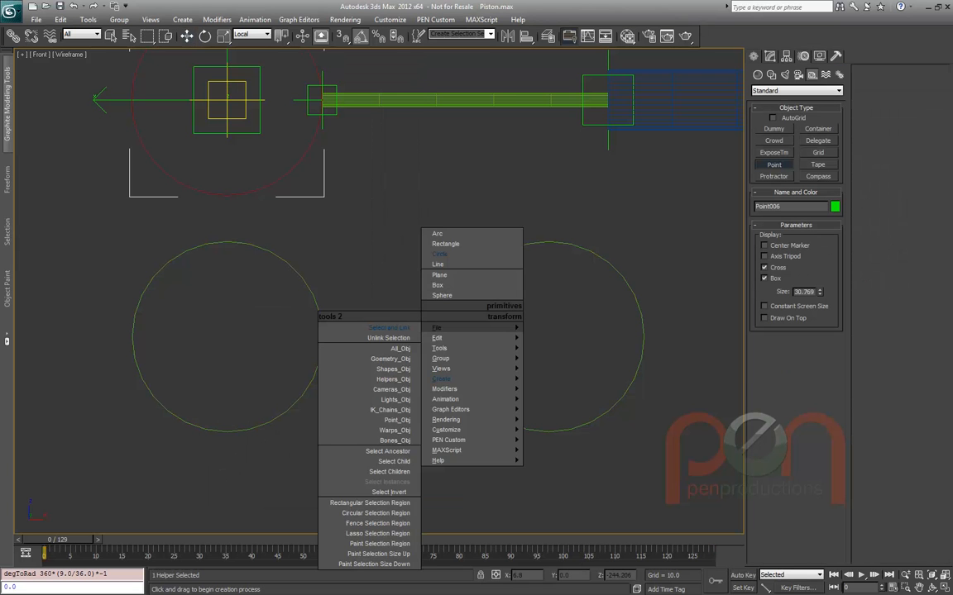
pyautogui.moveTo(445, 398)
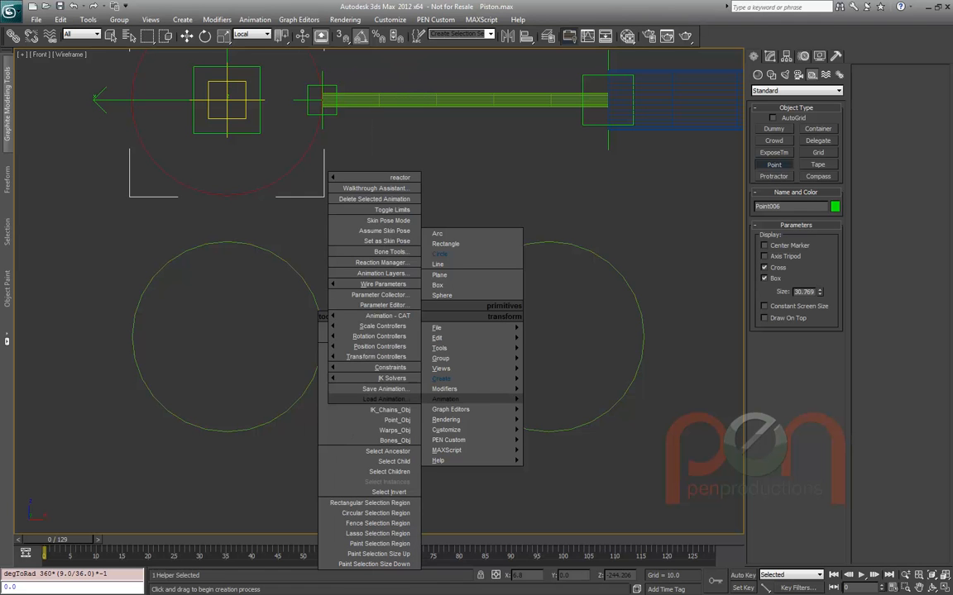
pyautogui.moveTo(388, 367)
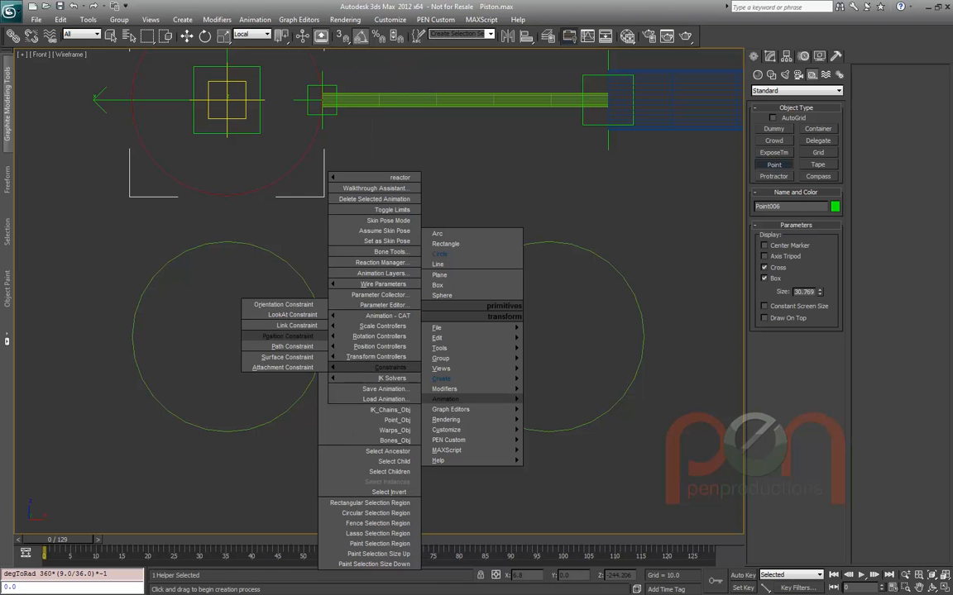
pyautogui.click(292, 347)
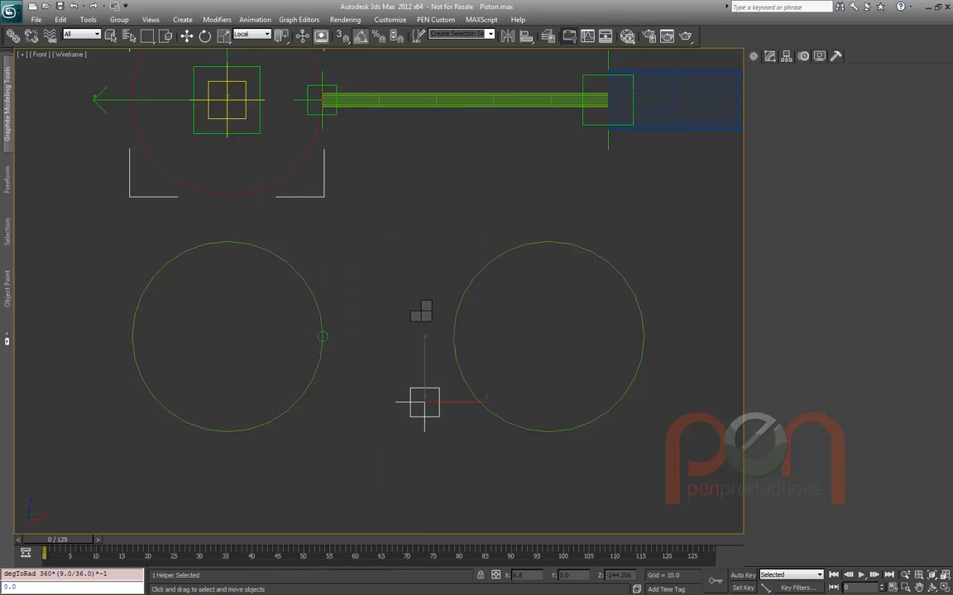
pyautogui.click(496, 416)
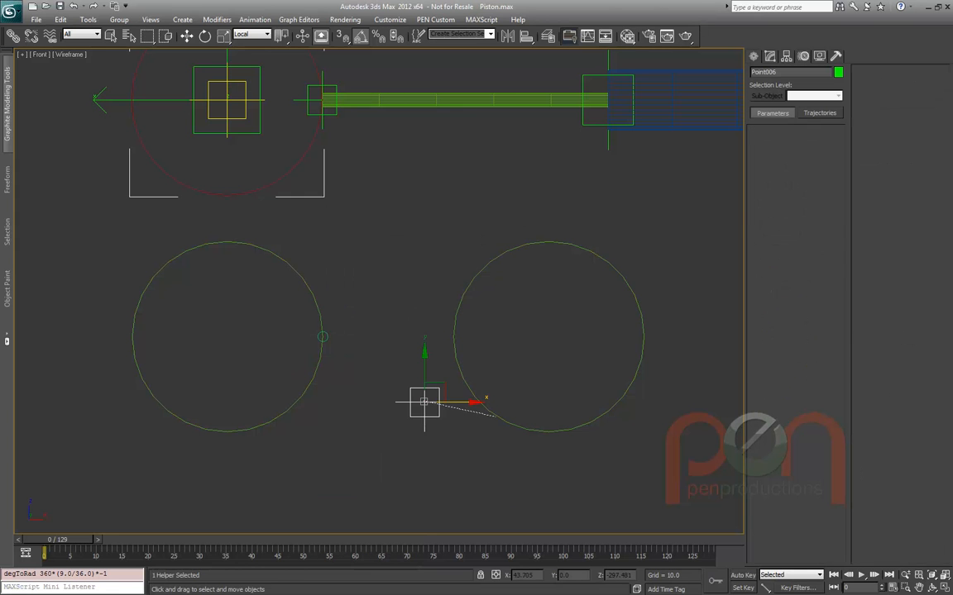
pyautogui.scroll(3, 579, 442)
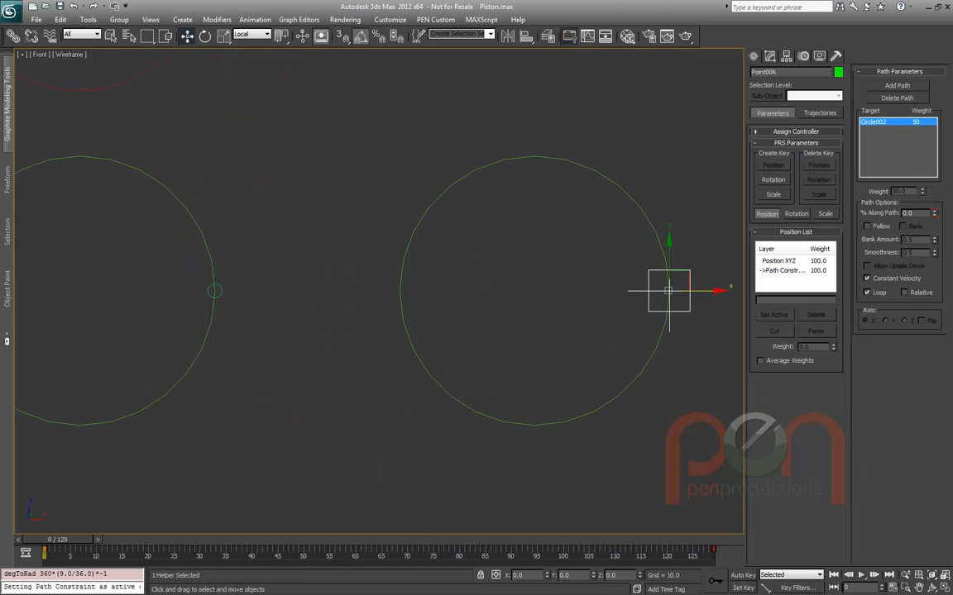
pyautogui.scroll(-3, 443, 389)
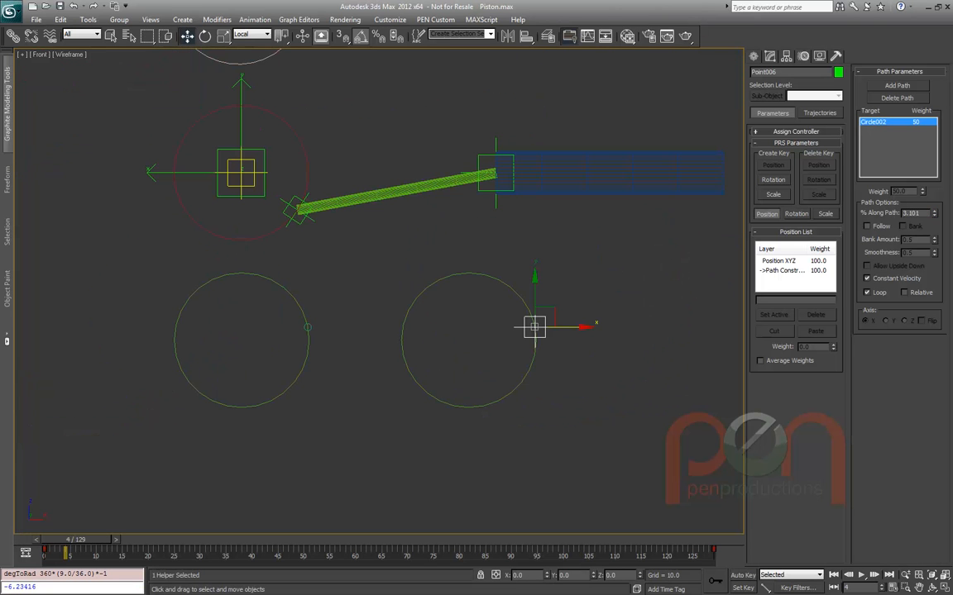
pyautogui.moveTo(73, 539)
pyautogui.mouseDown()
pyautogui.moveTo(613, 539)
pyautogui.moveTo(57, 539)
pyautogui.mouseUp()
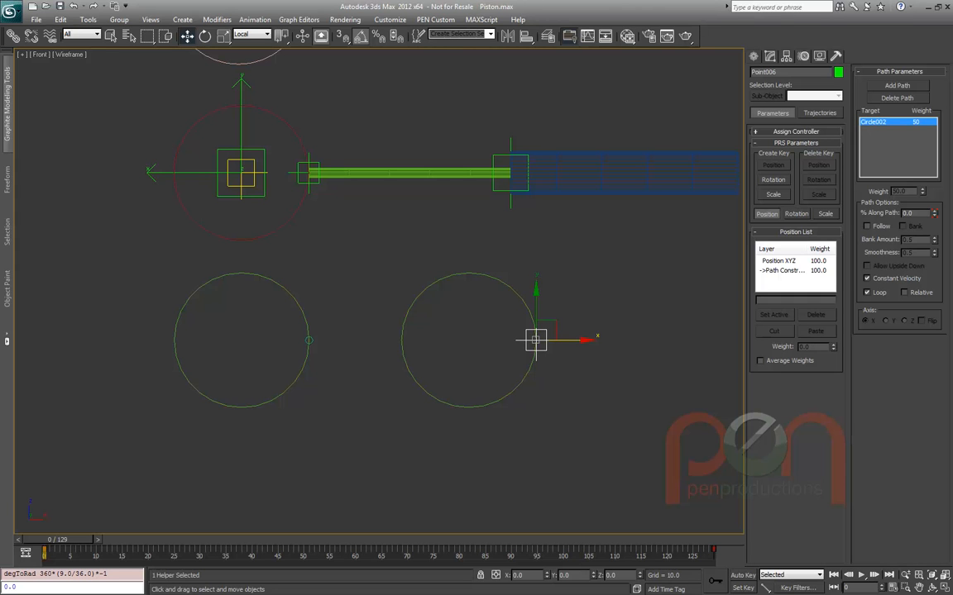
# Select the second circle, which guides the Point helper, and convert it to an Editable Spline
pyautogui.click(535, 340)
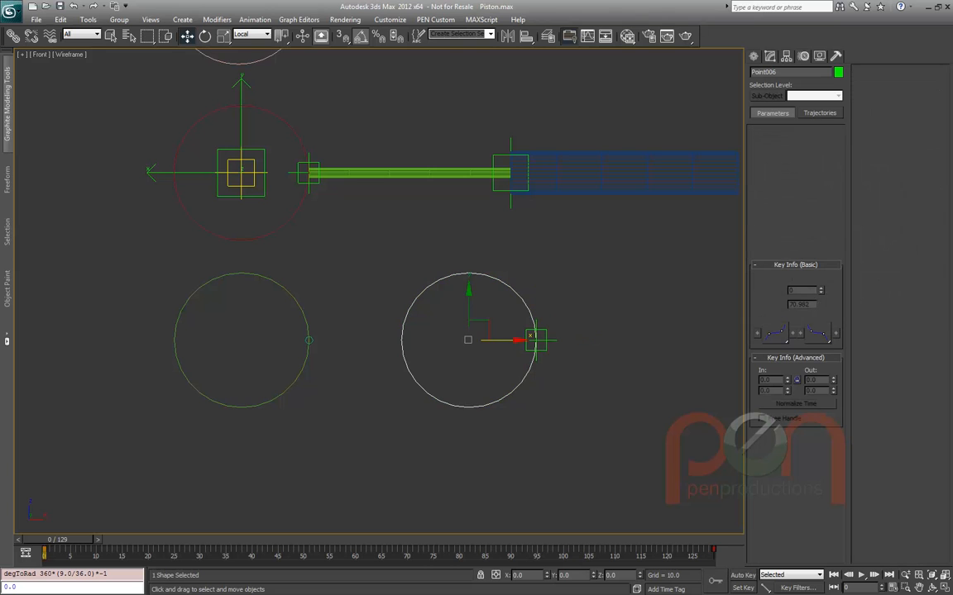
pyautogui.rightClick(455, 330)
pyautogui.moveTo(496, 483)
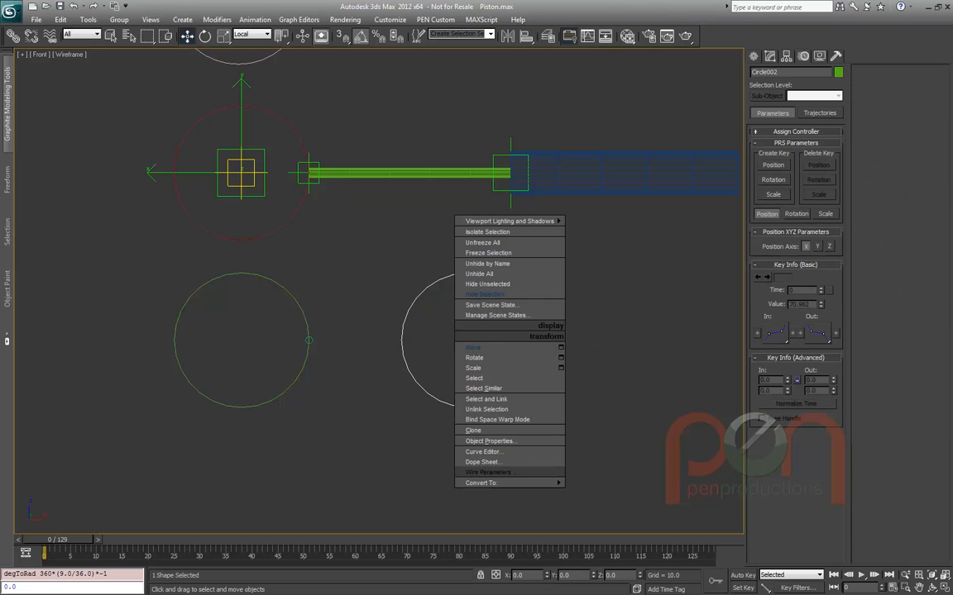
pyautogui.click(409, 483)
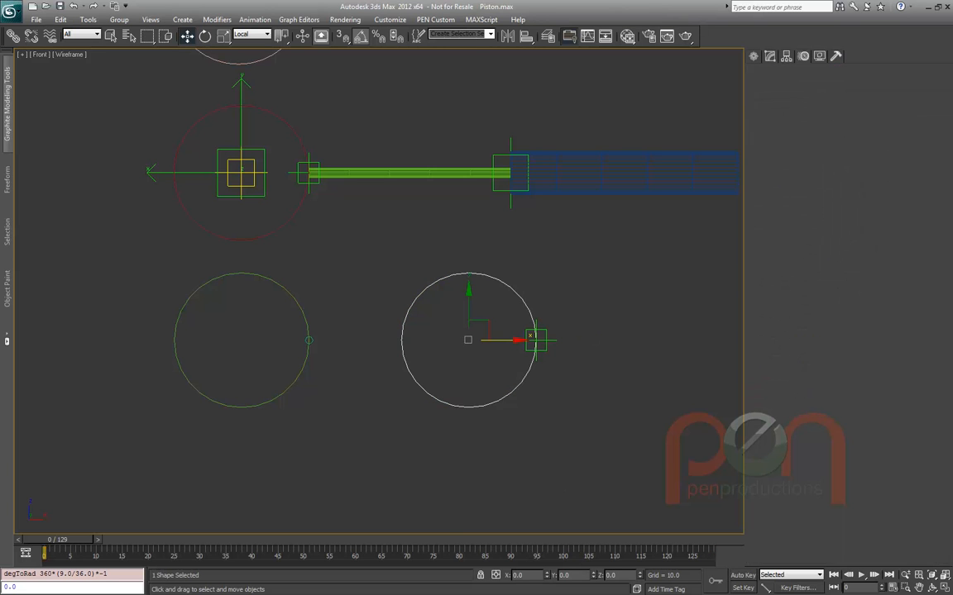
pyautogui.scroll(1, 510, 316)
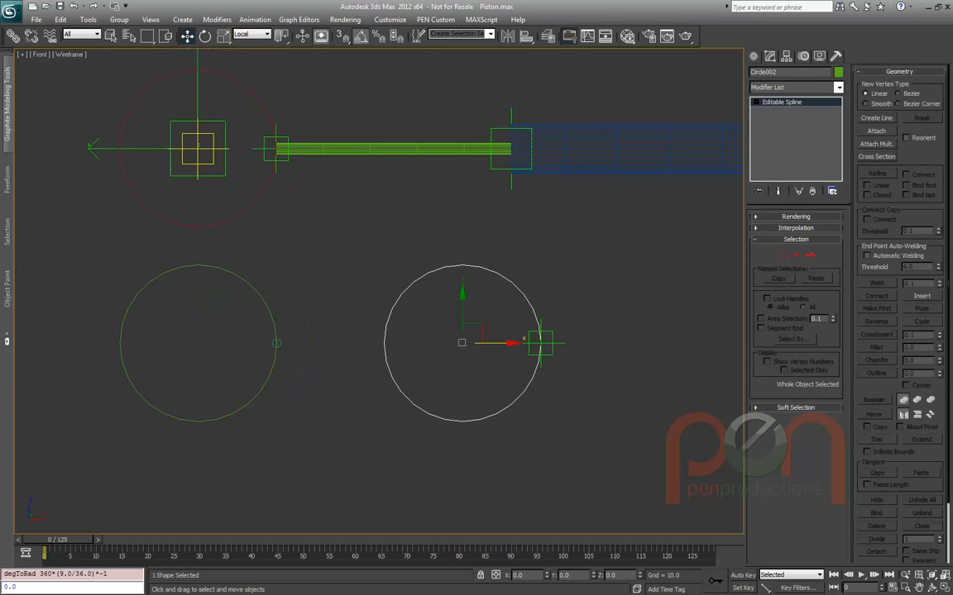
# Apply a LookAt Constraint to the small cylinder with the Point helper as target, and set the LookAt axis to Z
pyautogui.click(277, 342)
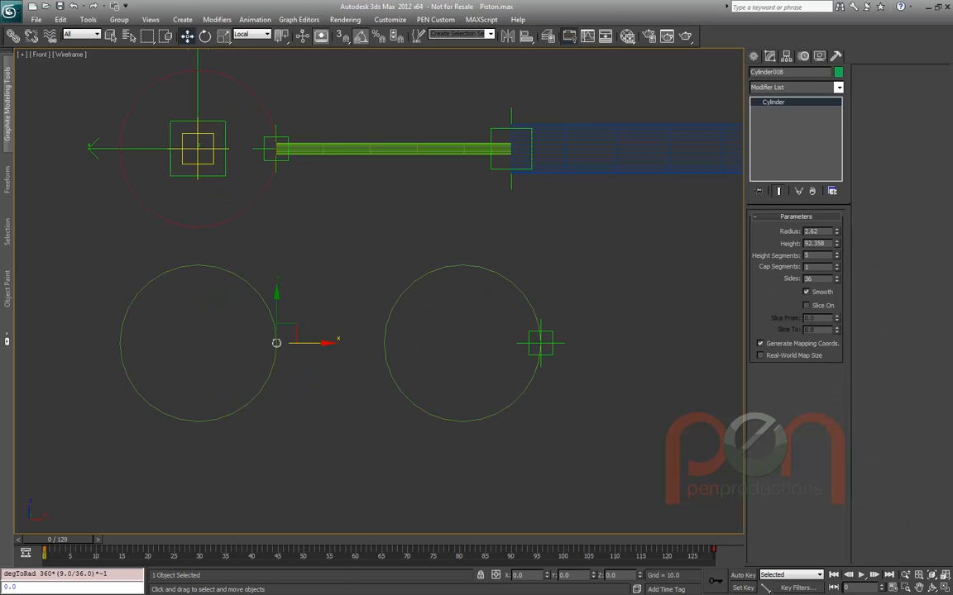
pyautogui.rightClick(344, 337)
pyautogui.moveTo(389, 424)
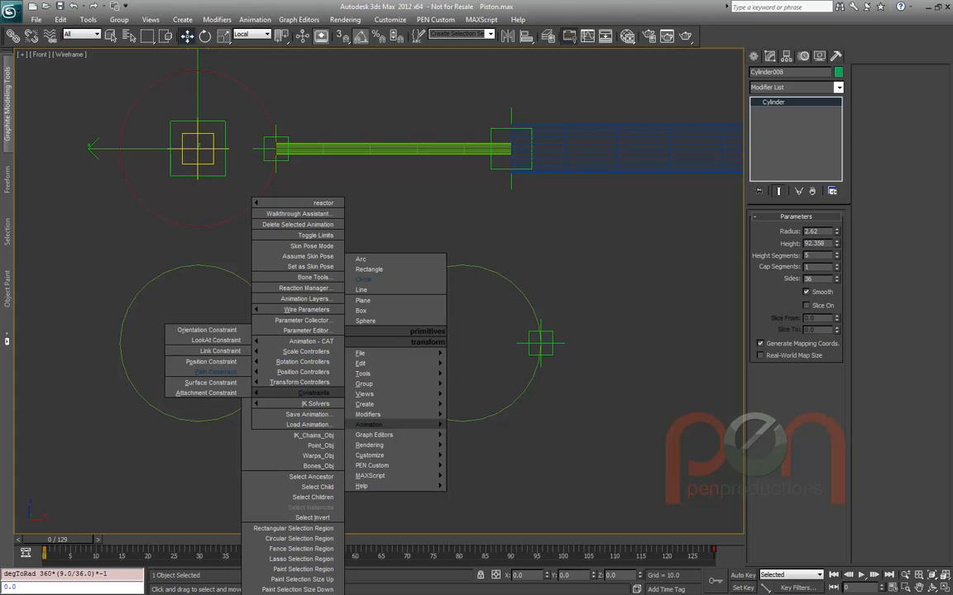
pyautogui.moveTo(302, 393)
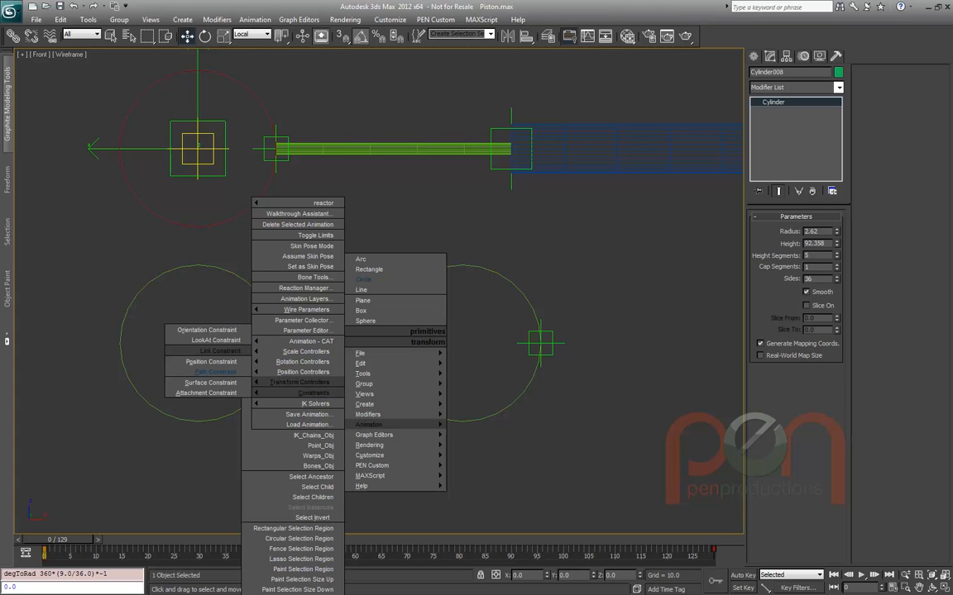
pyautogui.click(213, 372)
pyautogui.click(537, 342)
pyautogui.click(540, 343)
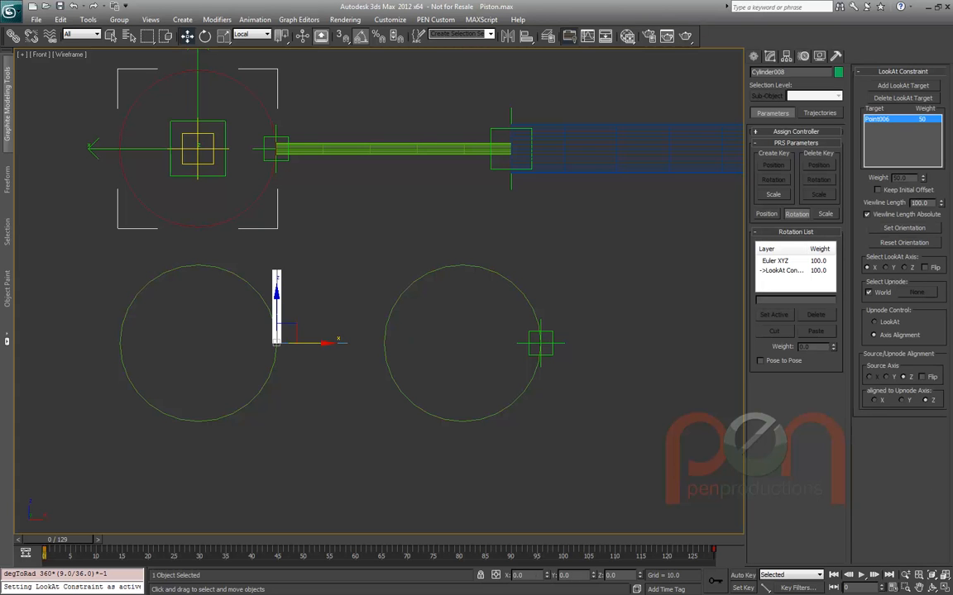
pyautogui.click(905, 267)
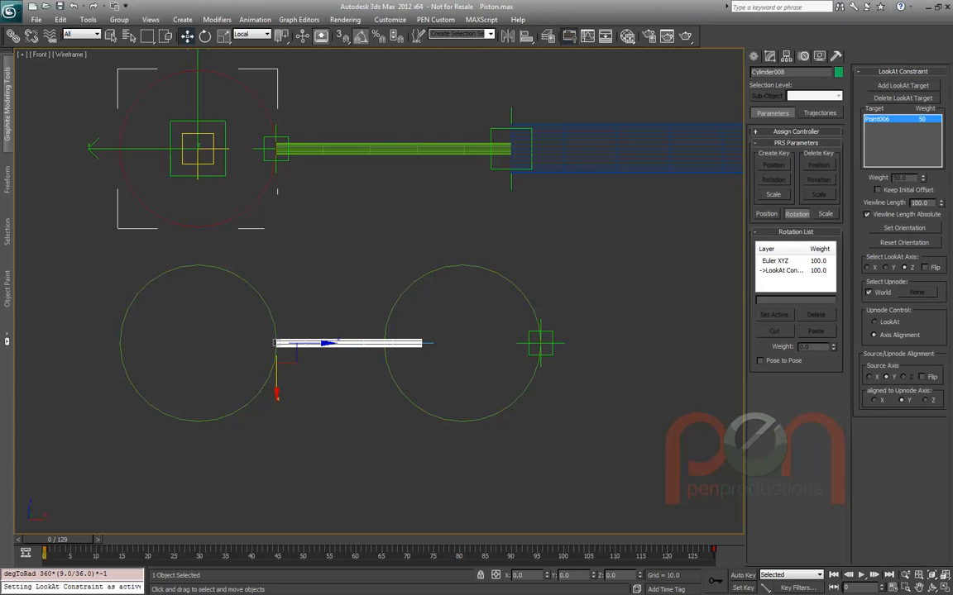
# Increase the small cylinder's height to about 168 so that its end reaches the Point helper at frame 0
pyautogui.click(769, 56)
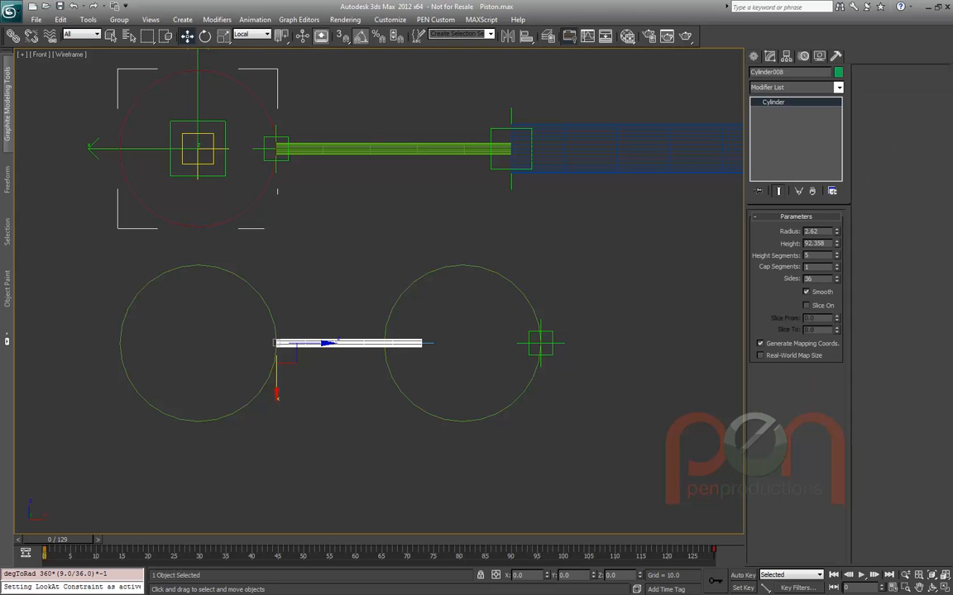
pyautogui.moveTo(836, 243); pyautogui.dragTo(836, 180)
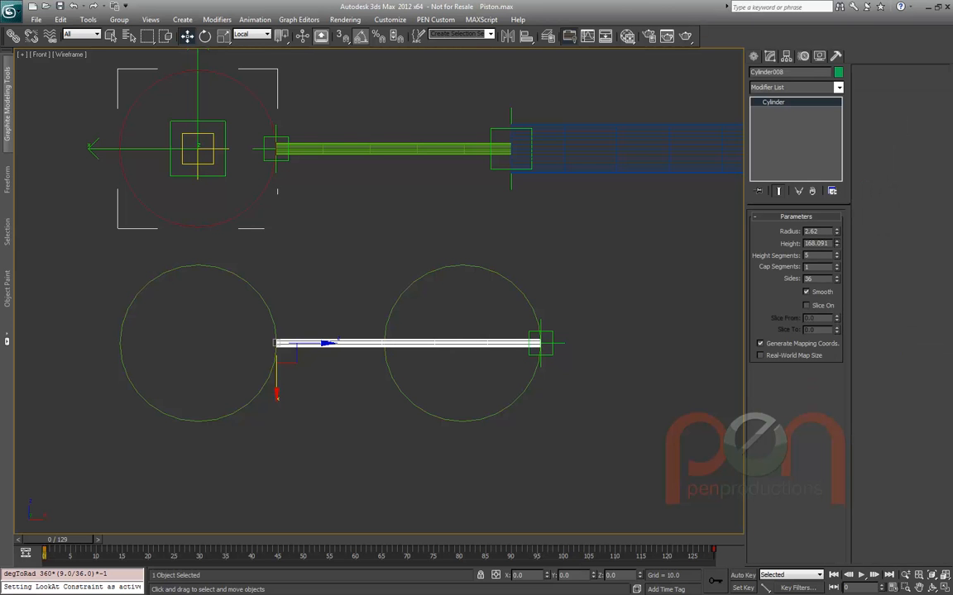
pyautogui.scroll(8, 565, 347)
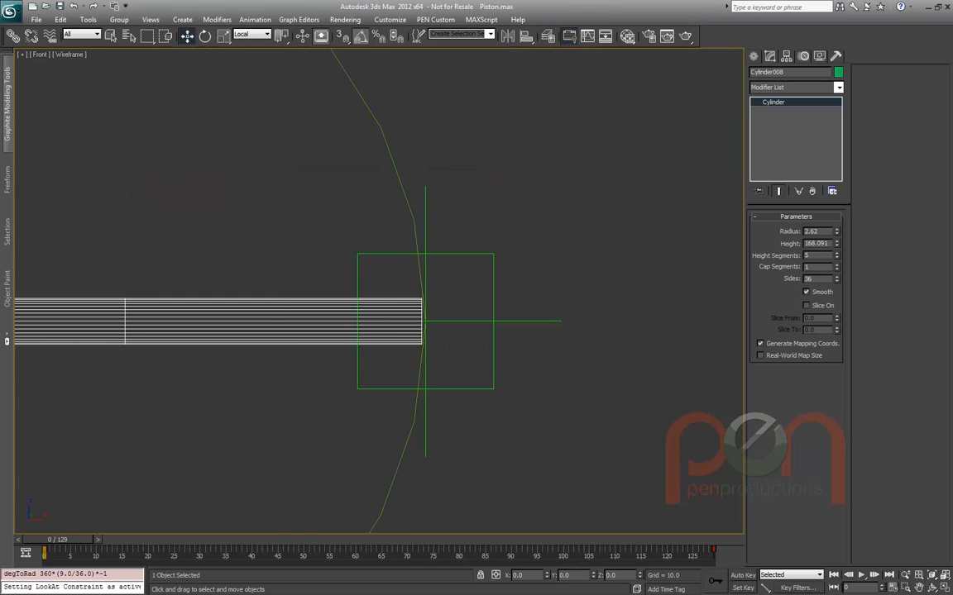
pyautogui.moveTo(836, 243); pyautogui.dragTo(836, 245)
pyautogui.scroll(-10, 470, 268)
pyautogui.moveTo(470, 268); pyautogui.dragTo(568, 314, button='middle')
pyautogui.scroll(2, 492, 347)
pyautogui.moveTo(60, 539)
pyautogui.mouseDown()
pyautogui.moveTo(629, 539)
pyautogui.moveTo(57, 539)
pyautogui.mouseUp()
# Select all four vertices of the second circle and scale them flat along Y about their common centre, using the View coordinate system
pyautogui.press('w')
pyautogui.moveTo(459, 379); pyautogui.dragTo(485, 413)
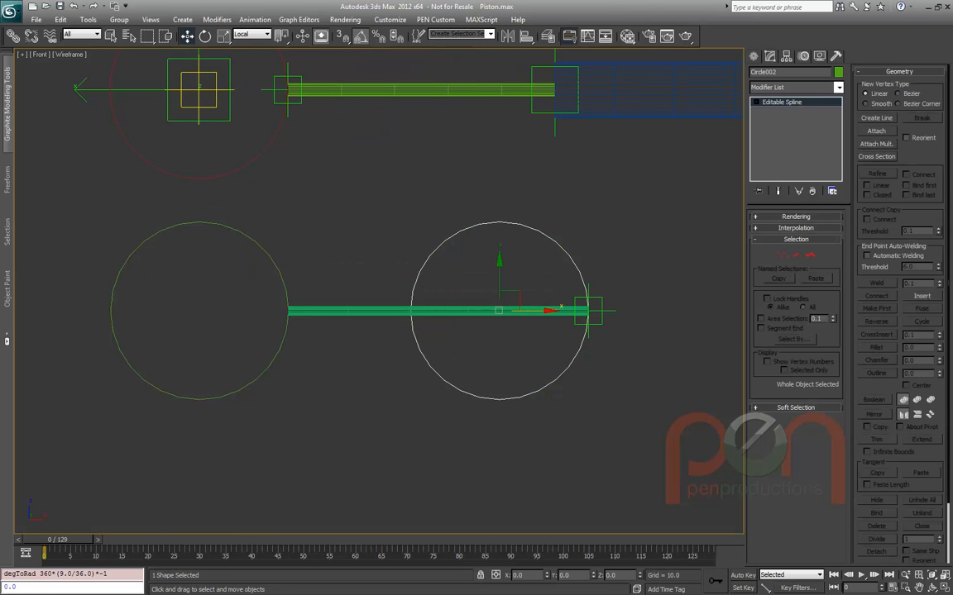
pyautogui.click(783, 254)
pyautogui.moveTo(659, 181); pyautogui.dragTo(309, 463)
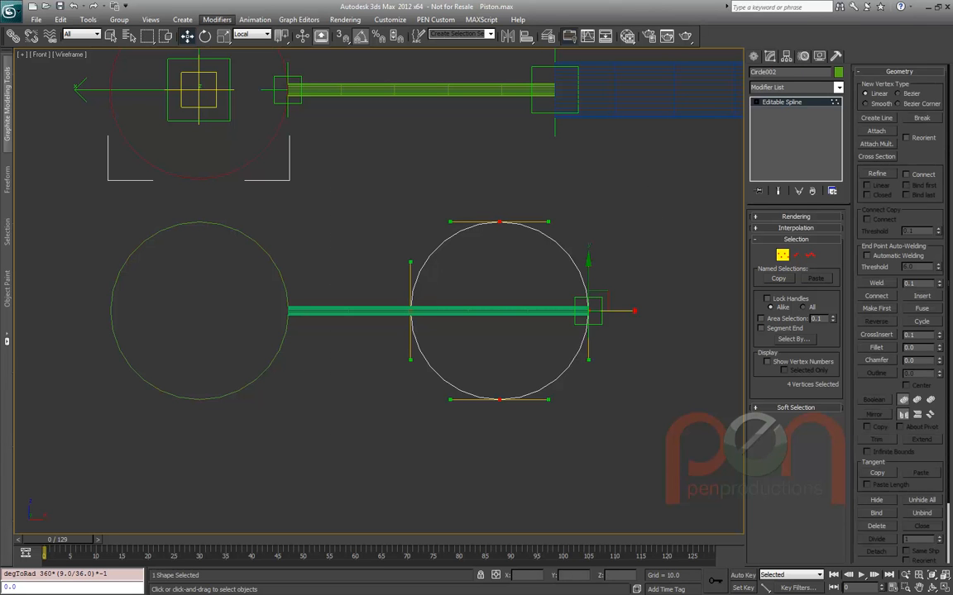
pyautogui.keyDown('alt'); pyautogui.rightClick(399, 346); pyautogui.keyUp('alt')
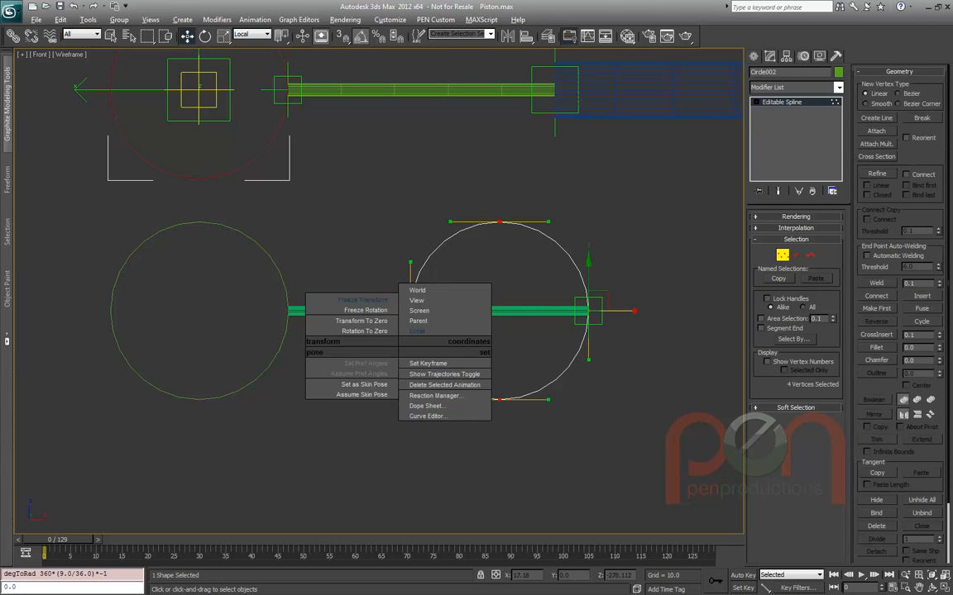
pyautogui.click(420, 300)
pyautogui.moveTo(282, 36); pyautogui.dragTo(282, 73)
pyautogui.press('r')
pyautogui.moveTo(499, 263); pyautogui.dragTo(500, 352)
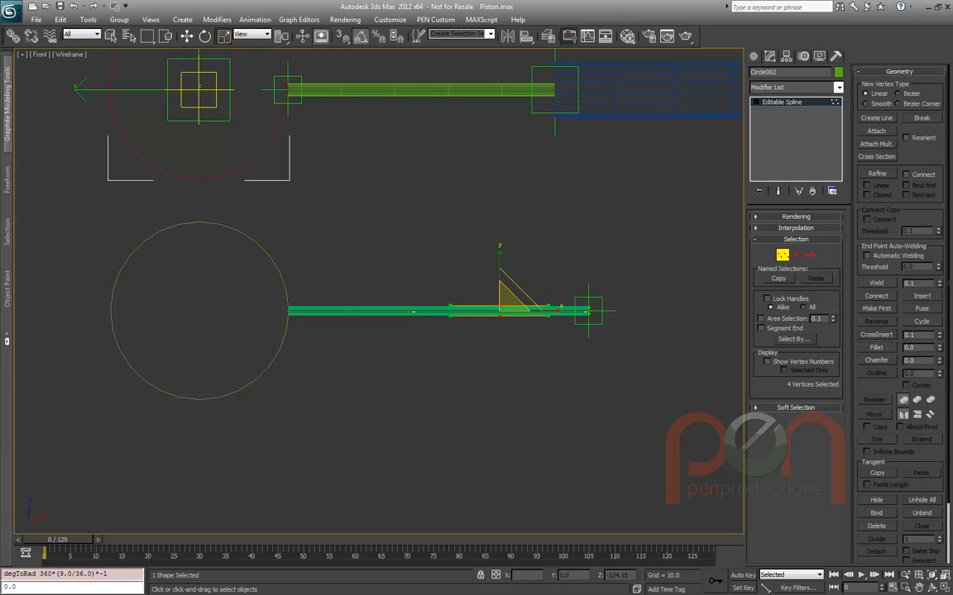
pyautogui.moveTo(499, 263); pyautogui.dragTo(499, 363)
pyautogui.moveTo(522, 361); pyautogui.dragTo(499, 362, button='middle')
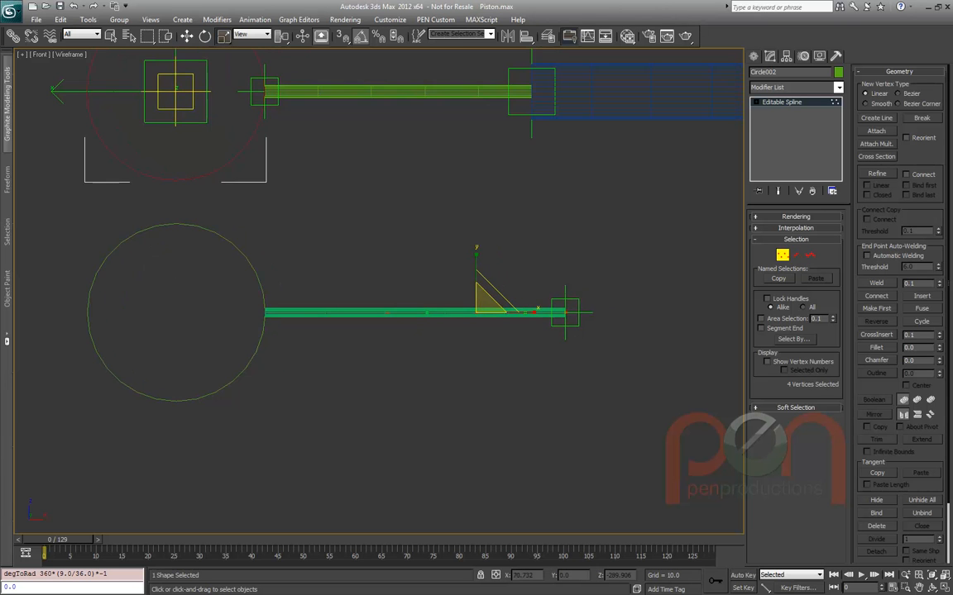
# Scrub the animation to examine how the rod and Point helper move along the flattened spline, and return to frame 0
pyautogui.scroll(2, 478, 379)
pyautogui.moveTo(309, 437); pyautogui.dragTo(404, 419, button='middle')
pyautogui.scroll(-1, 404, 419)
pyautogui.moveTo(58, 539); pyautogui.dragTo(284, 539)
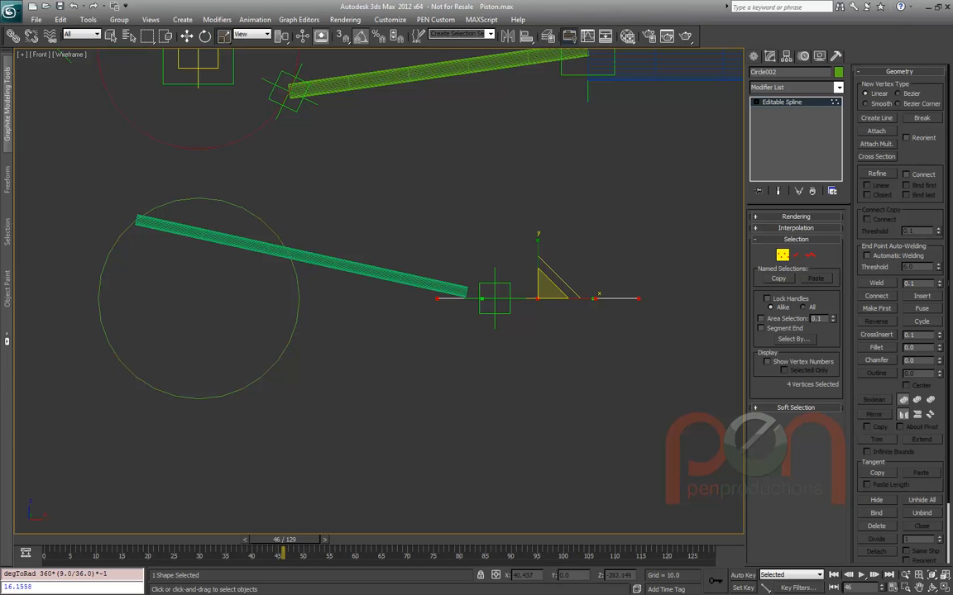
pyautogui.moveTo(283, 539); pyautogui.dragTo(226, 539)
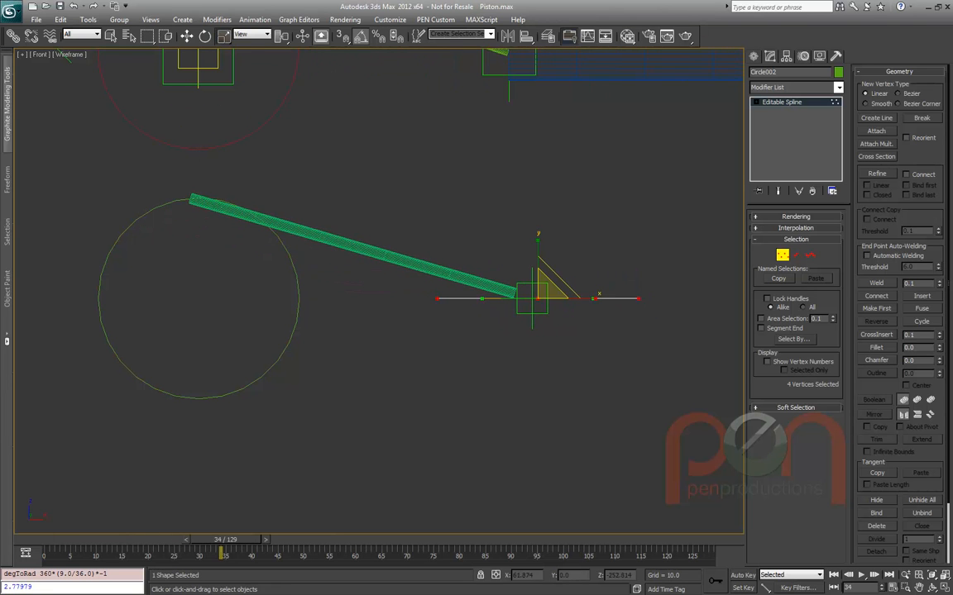
pyautogui.moveTo(226, 539); pyautogui.dragTo(499, 539)
pyautogui.click(511, 243)
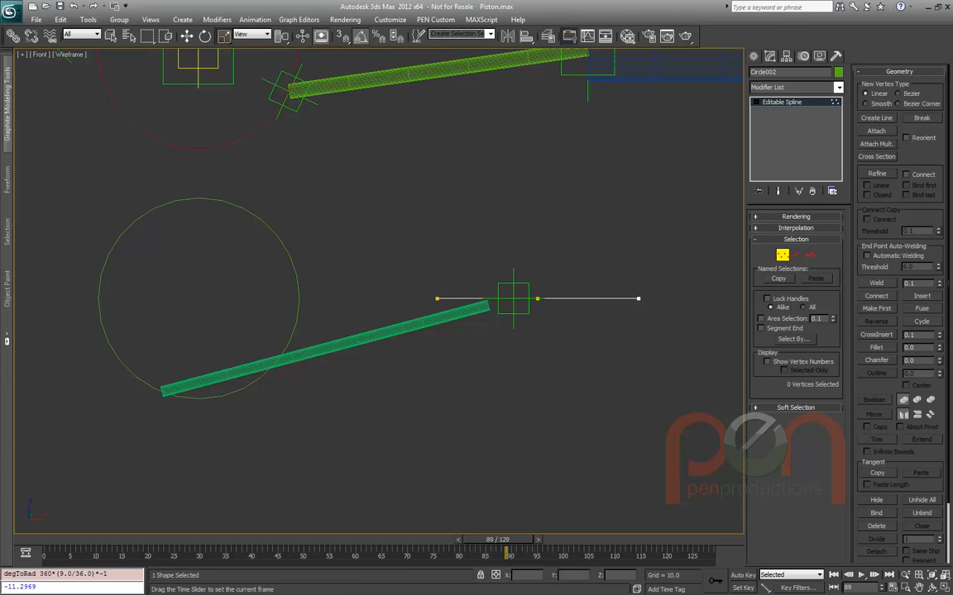
pyautogui.rightClick(497, 539)
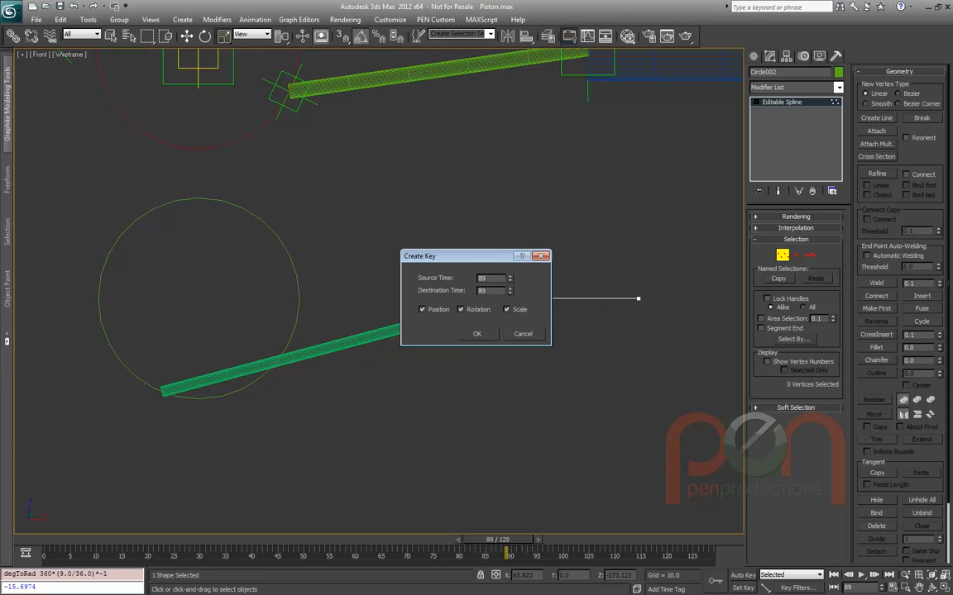
pyautogui.press('Escape')
pyautogui.moveTo(497, 539); pyautogui.dragTo(57, 539)
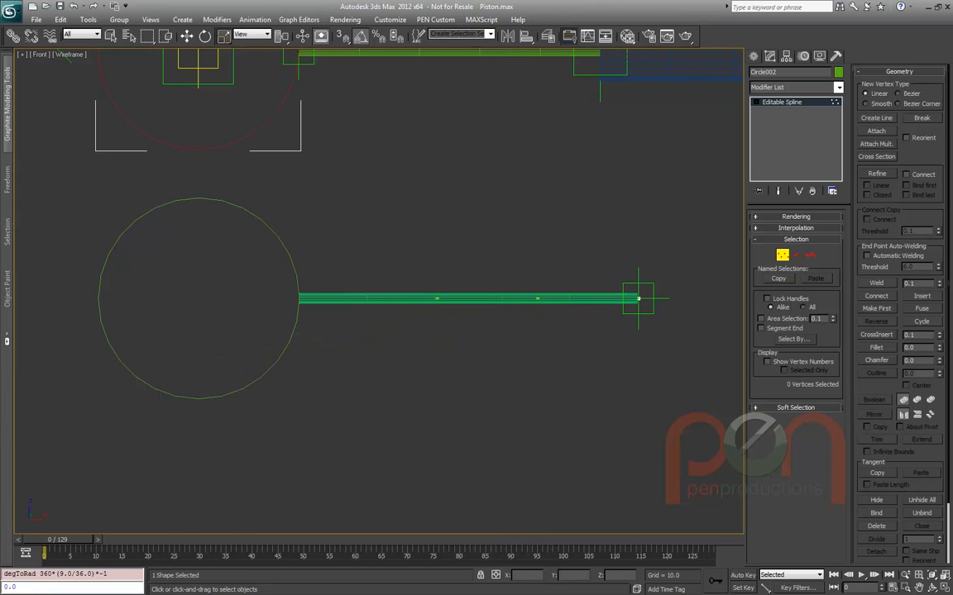
# Leave vertex editing, select the Point helper at the rod's end, and display its position path parameters
pyautogui.scroll(1, 507, 297)
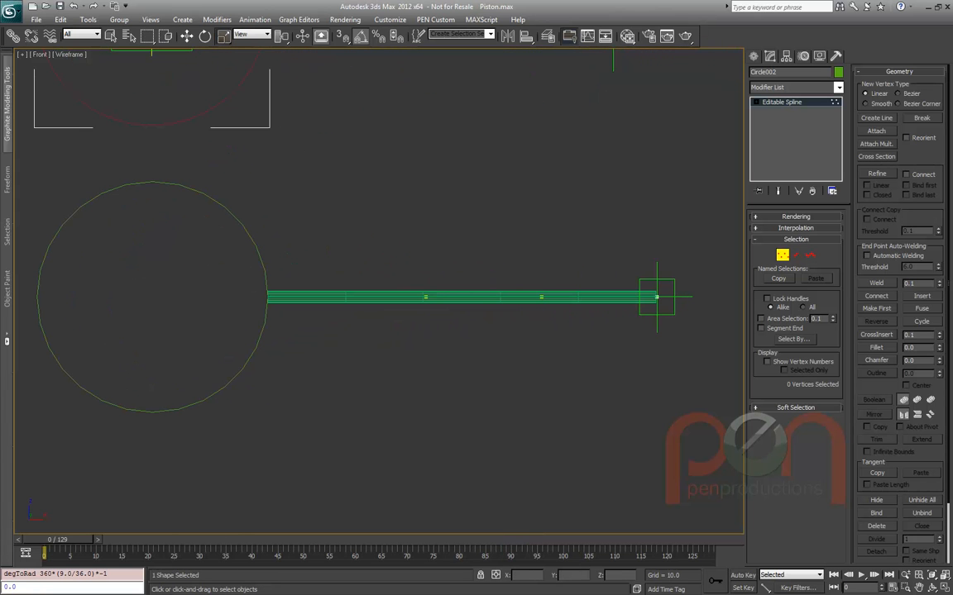
pyautogui.press('1')
pyautogui.click(674, 297)
pyautogui.moveTo(674, 297); pyautogui.dragTo(624, 278, button='middle')
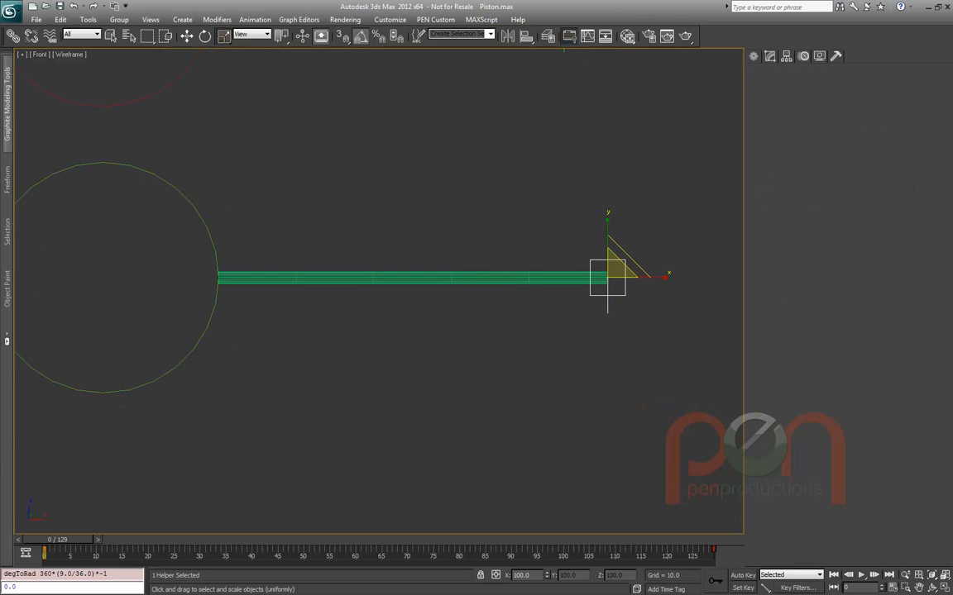
pyautogui.click(767, 214)
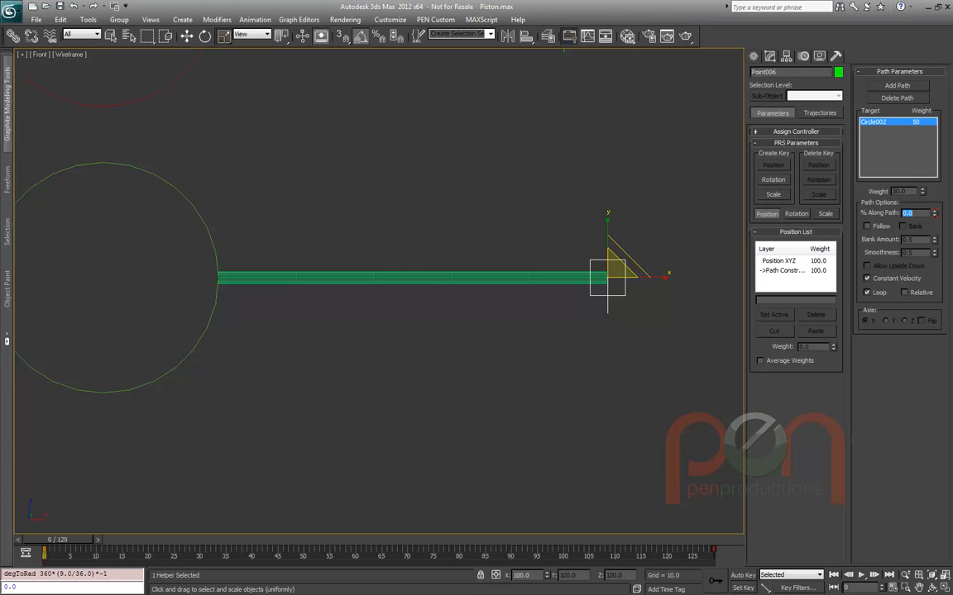
# Draw a roughly horizontal two-point line below the second circle and rod in the Front view
pyautogui.moveTo(523, 329); pyautogui.dragTo(556, 280, button='middle')
pyautogui.scroll(-2, 556, 280)
pyautogui.keyDown('ctrl'); pyautogui.rightClick(496, 334); pyautogui.keyUp('ctrl')
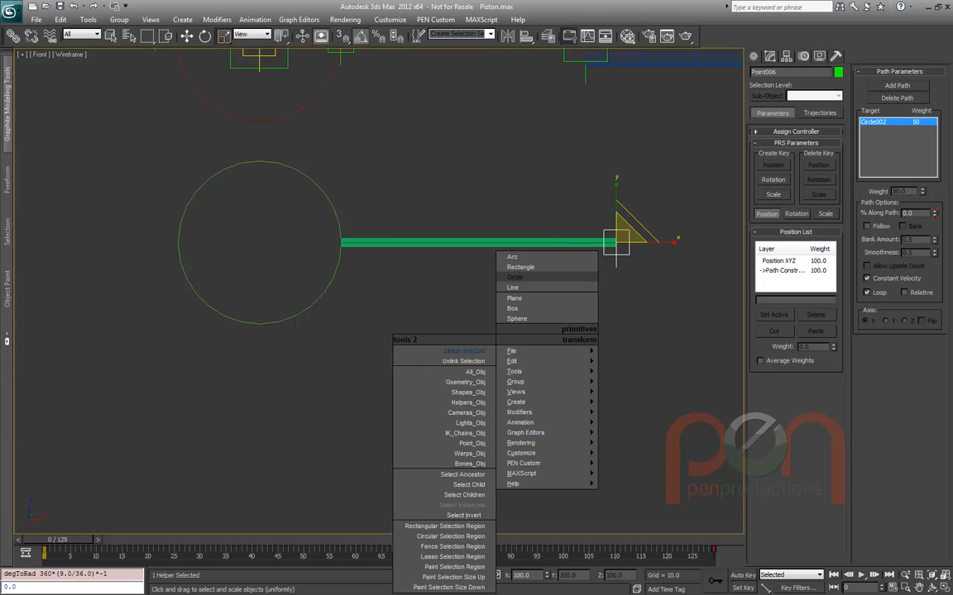
pyautogui.click(511, 287)
pyautogui.click(224, 408)
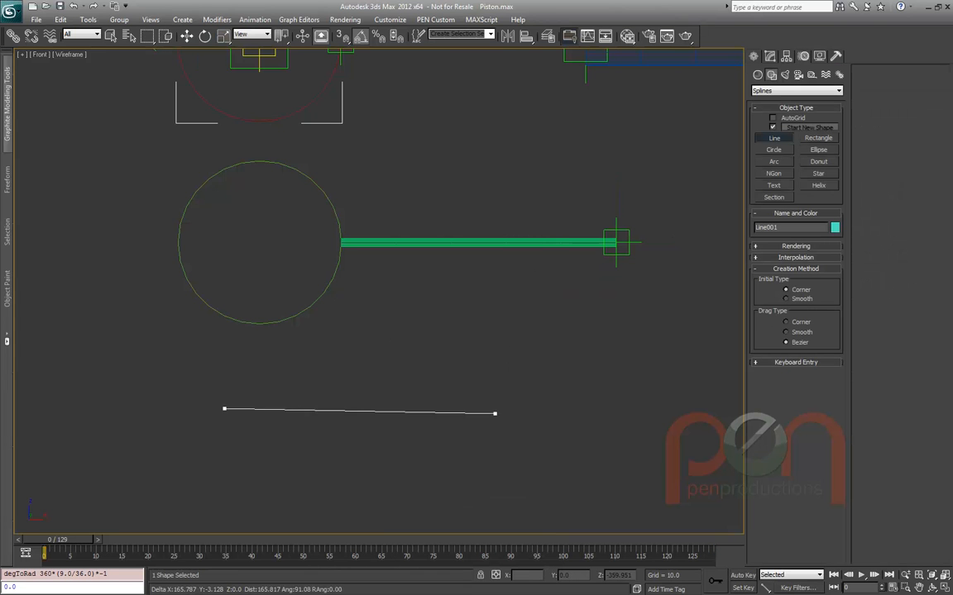
pyautogui.click(610, 407)
pyautogui.rightClick(642, 401)
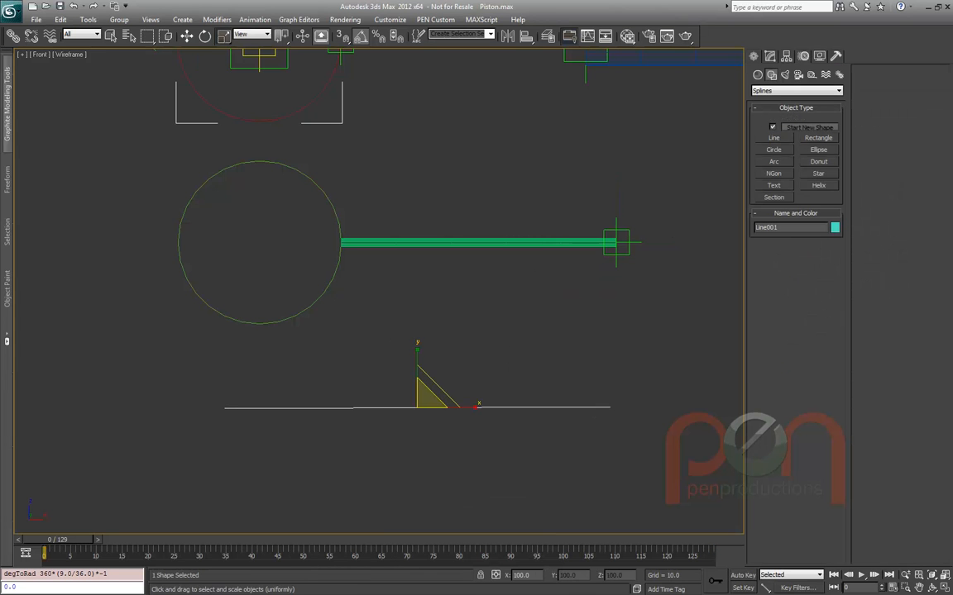
# Create a Point helper just above the new line
pyautogui.keyDown('ctrl'); pyautogui.rightClick(524, 337); pyautogui.keyUp('ctrl')
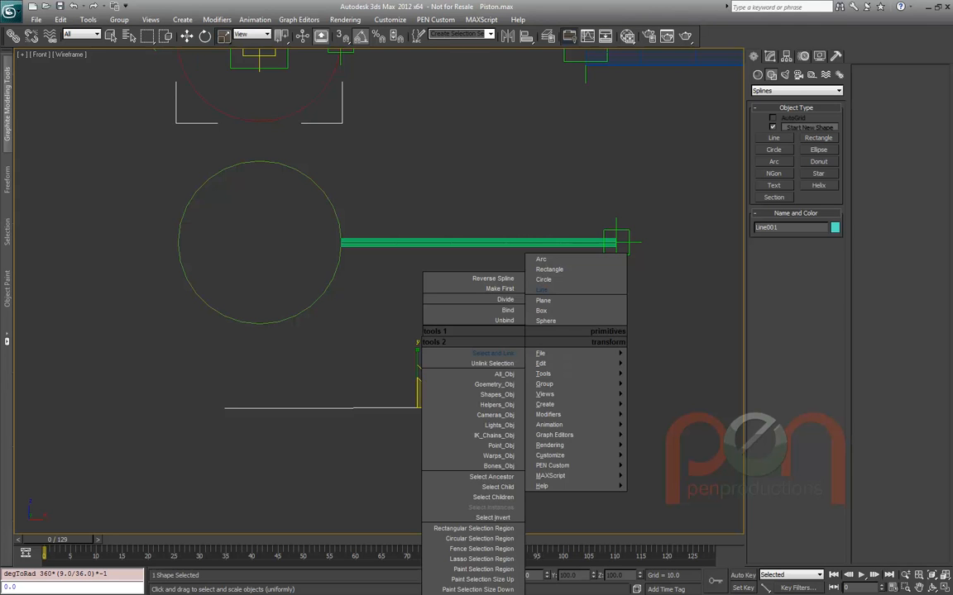
pyautogui.press('Escape')
pyautogui.click(182, 20)
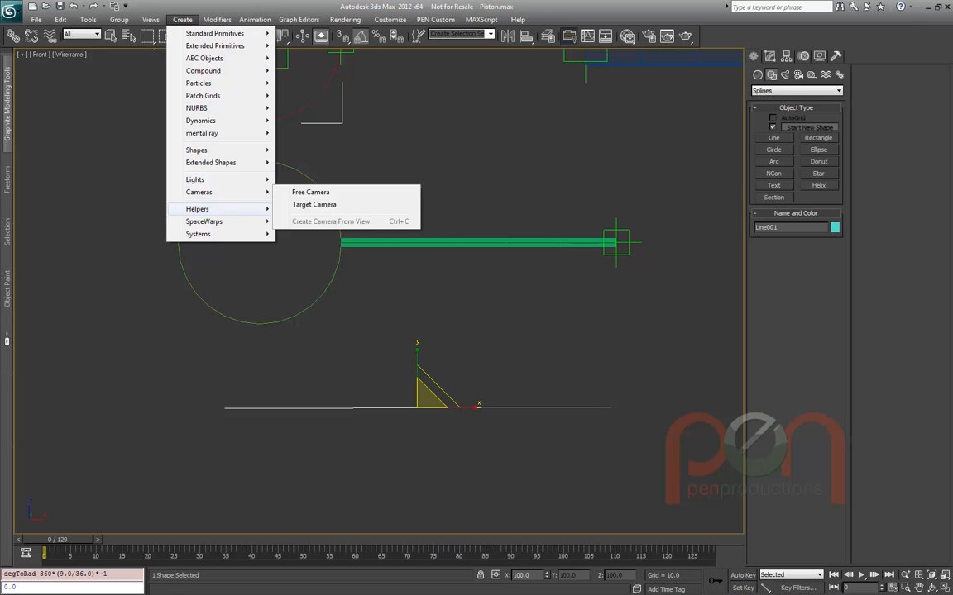
pyautogui.moveTo(207, 209)
pyautogui.click(299, 247)
pyautogui.click(478, 340)
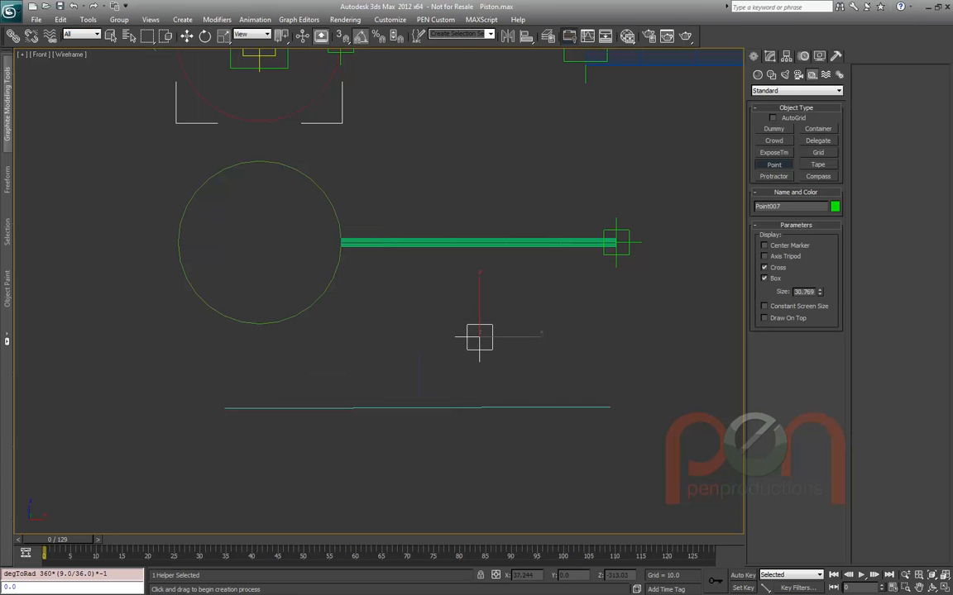
pyautogui.rightClick(498, 336)
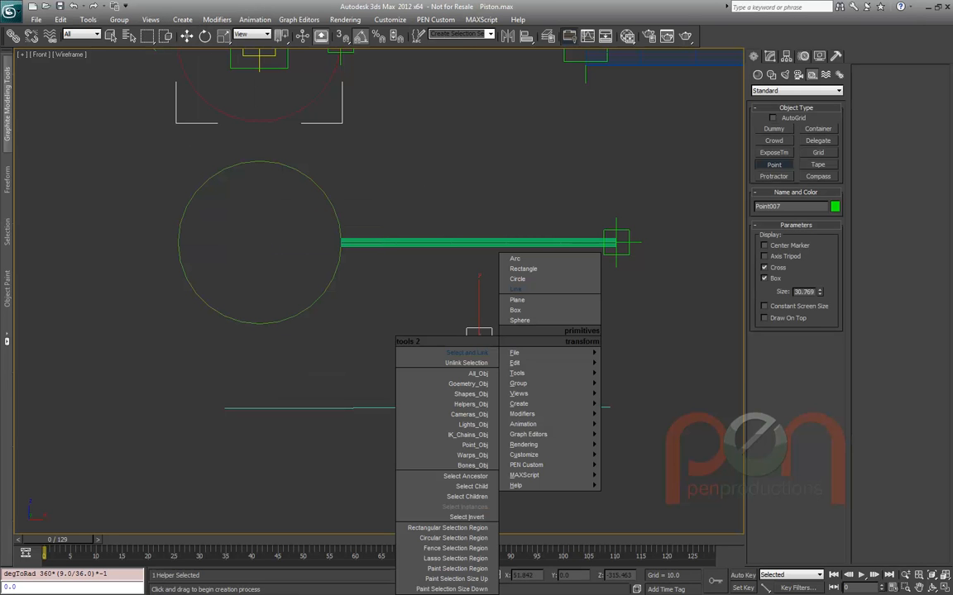
pyautogui.click(501, 341)
pyautogui.click(514, 407)
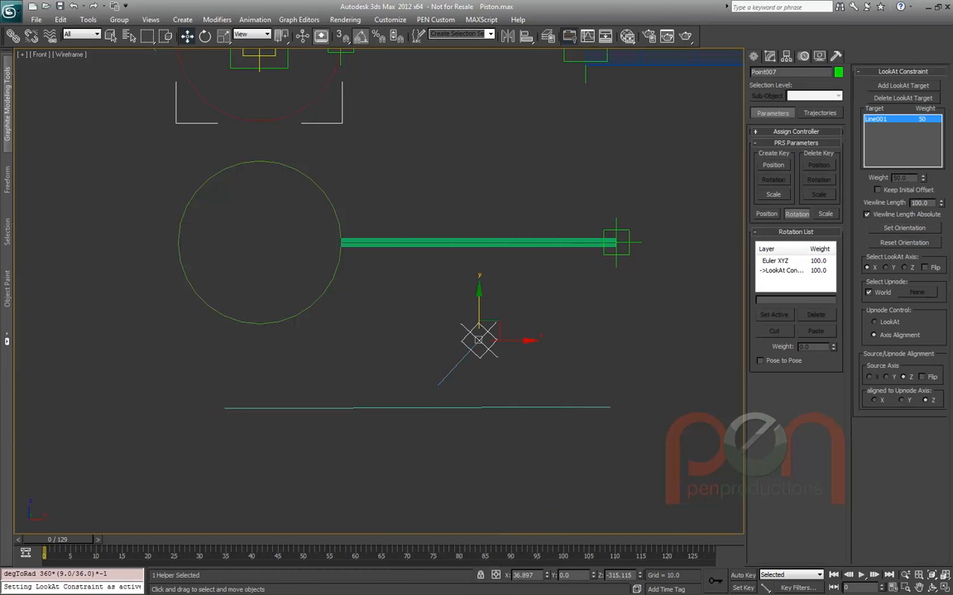
pyautogui.hotkey('ctrl', 'z')
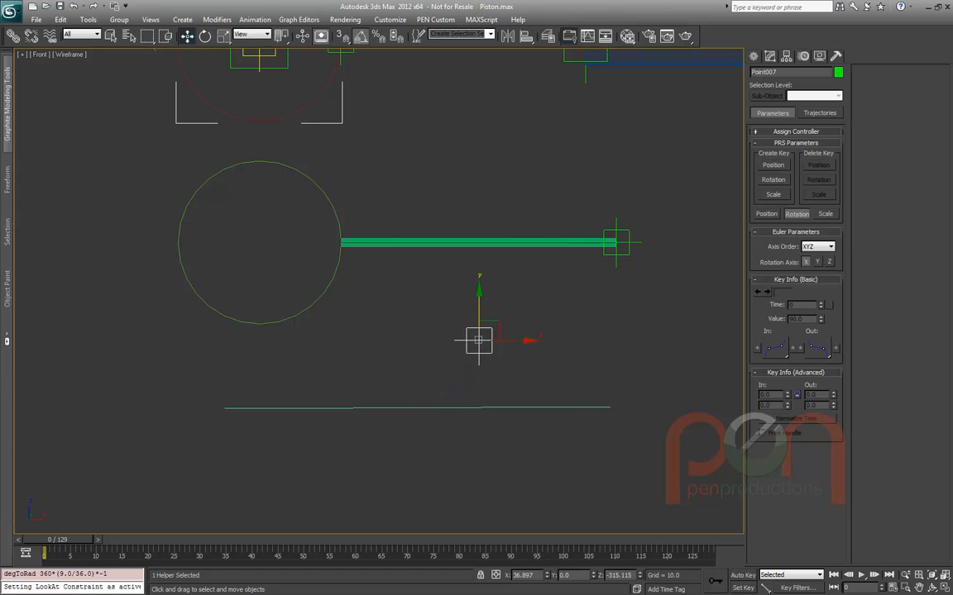
# Assign a Path Constraint to the new Point helper with the straight line as its path
pyautogui.rightClick(479, 304)
pyautogui.moveTo(505, 383)
pyautogui.moveTo(450, 351)
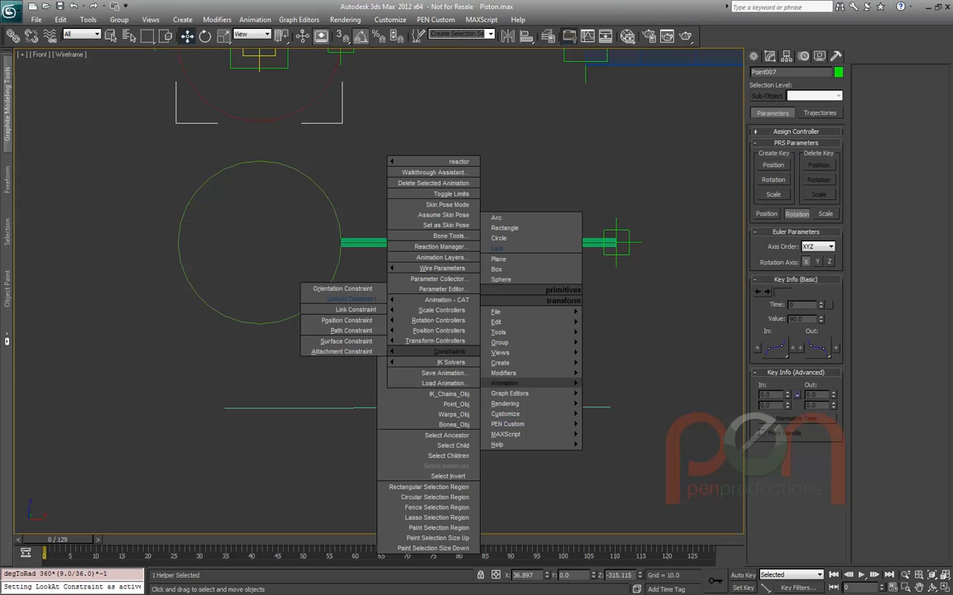
pyautogui.click(351, 330)
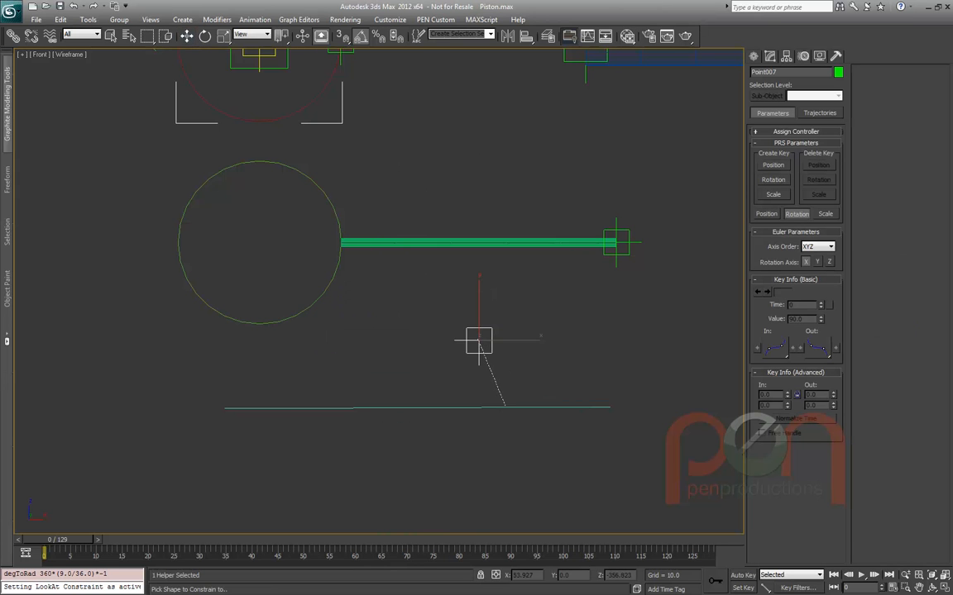
pyautogui.click(499, 406)
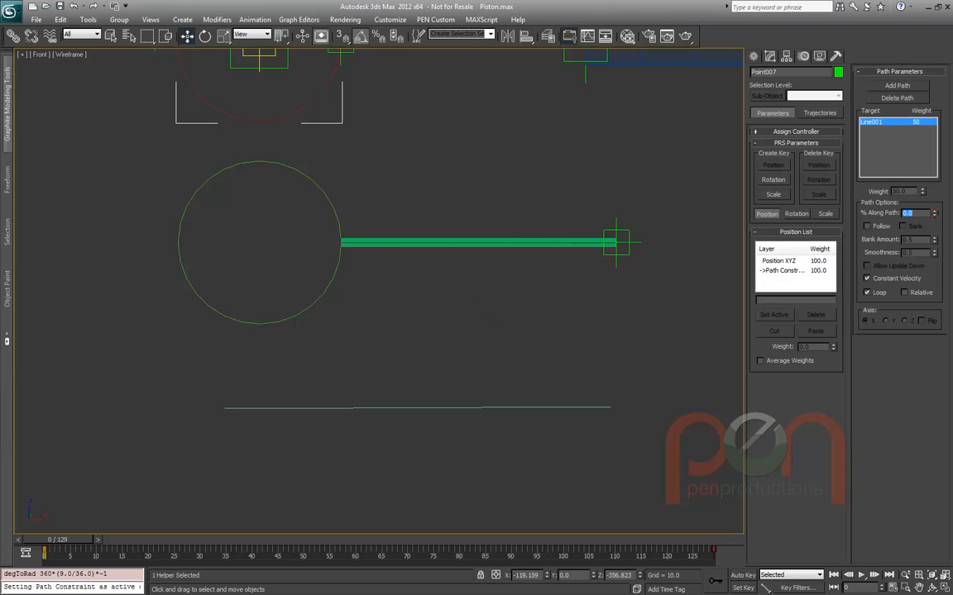
# Scrub to frame 68, display the new Point helper's trajectory, and turn off Constant Velocity
pyautogui.moveTo(486, 319); pyautogui.dragTo(451, 301, button='middle')
pyautogui.moveTo(60, 539); pyautogui.dragTo(394, 539)
pyautogui.rightClick(404, 353)
pyautogui.click(440, 467)
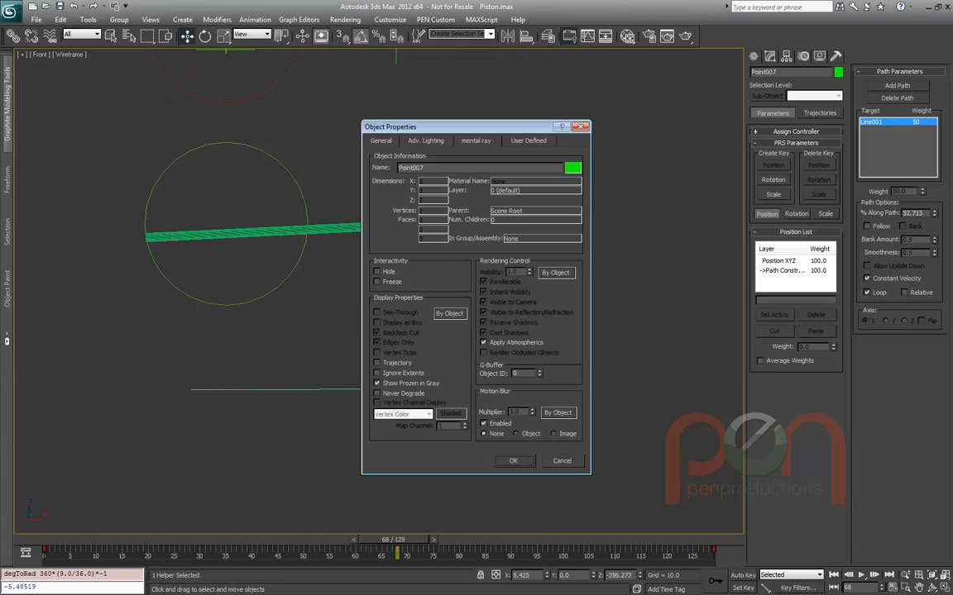
pyautogui.click(513, 461)
pyautogui.scroll(2, 405, 391)
pyautogui.moveTo(405, 390); pyautogui.dragTo(410, 386, button='middle')
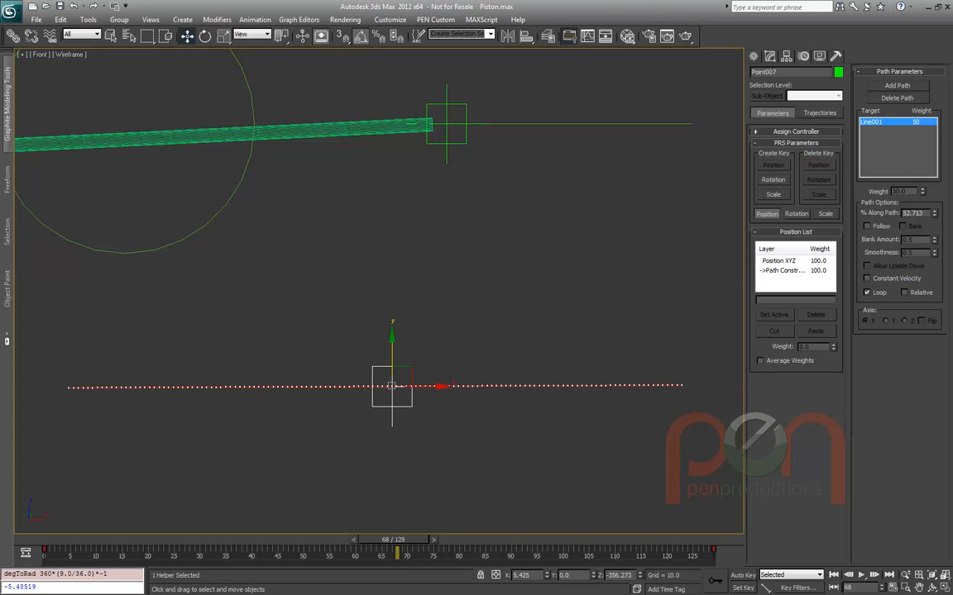
# Select both end vertices of the straight line and convert them to Bezier
pyautogui.click(375, 386)
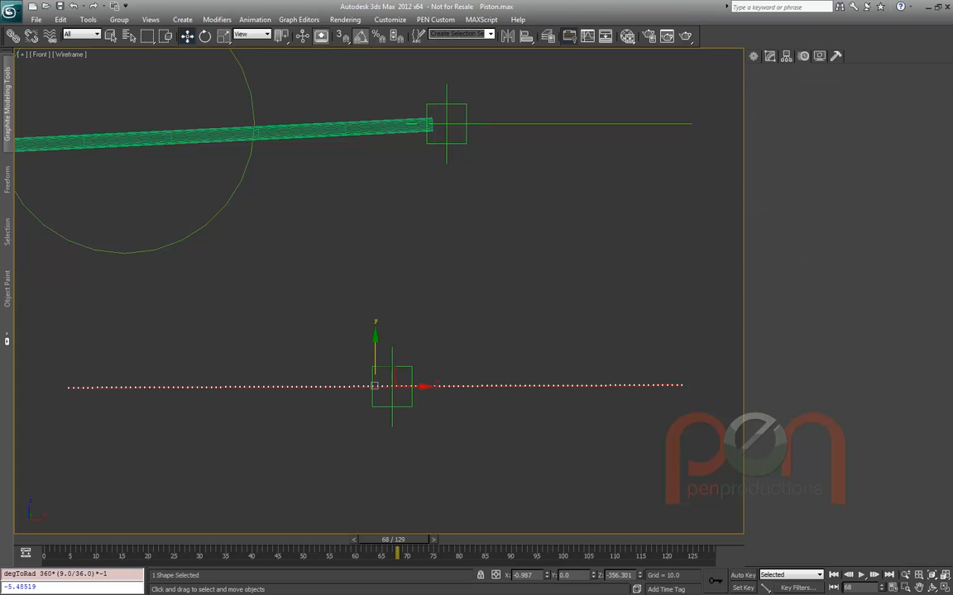
pyautogui.click(781, 255)
pyautogui.moveTo(712, 355); pyautogui.dragTo(621, 417)
pyautogui.keyDown('ctrl'); pyautogui.moveTo(139, 365); pyautogui.dragTo(53, 432); pyautogui.keyUp('ctrl')
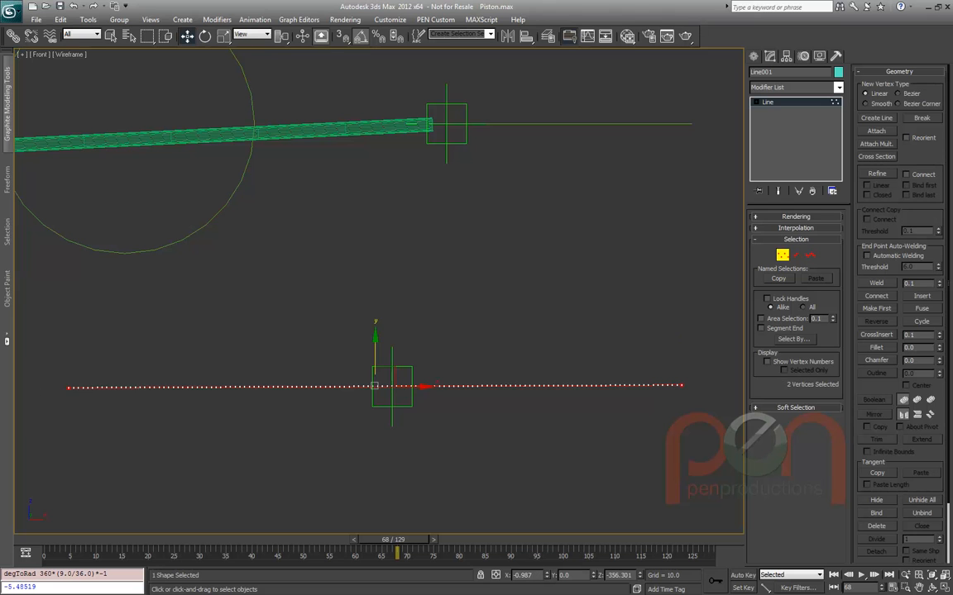
pyautogui.rightClick(111, 386)
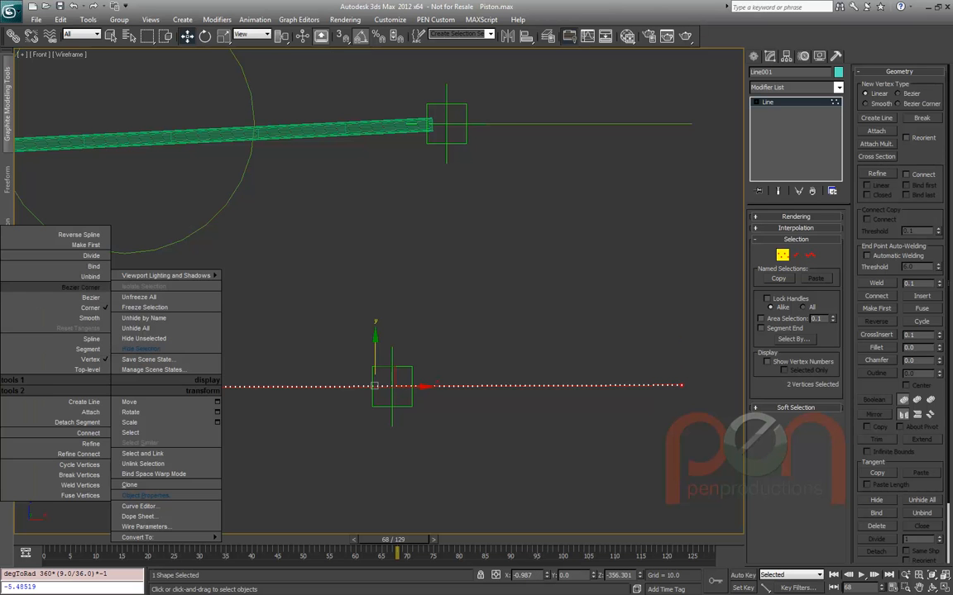
pyautogui.click(91, 297)
# Pull the left vertex's Bezier handle in close to the line's left end and inspect the trajectory spacing there
pyautogui.moveTo(378, 291); pyautogui.dragTo(385, 281, button='middle')
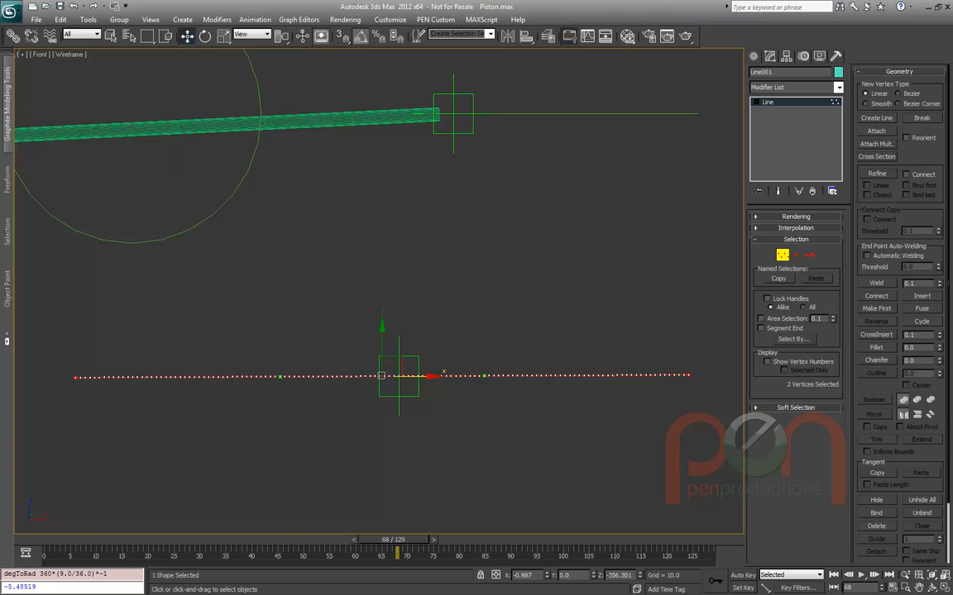
pyautogui.moveTo(399, 376); pyautogui.dragTo(338, 377)
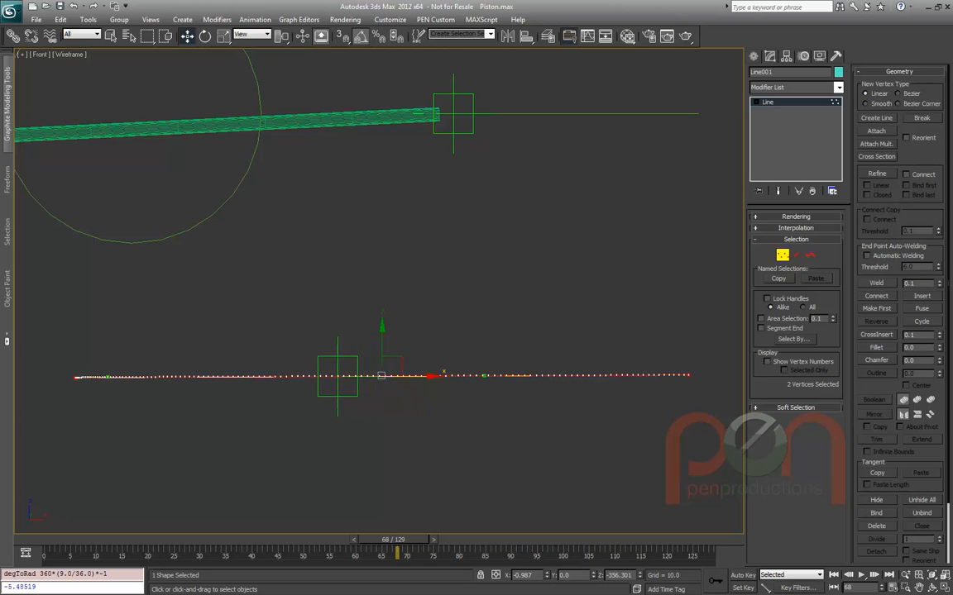
pyautogui.moveTo(66, 383); pyautogui.dragTo(117, 383, button='middle')
pyautogui.scroll(7, 116, 383)
pyautogui.scroll(-6, 680, 361)
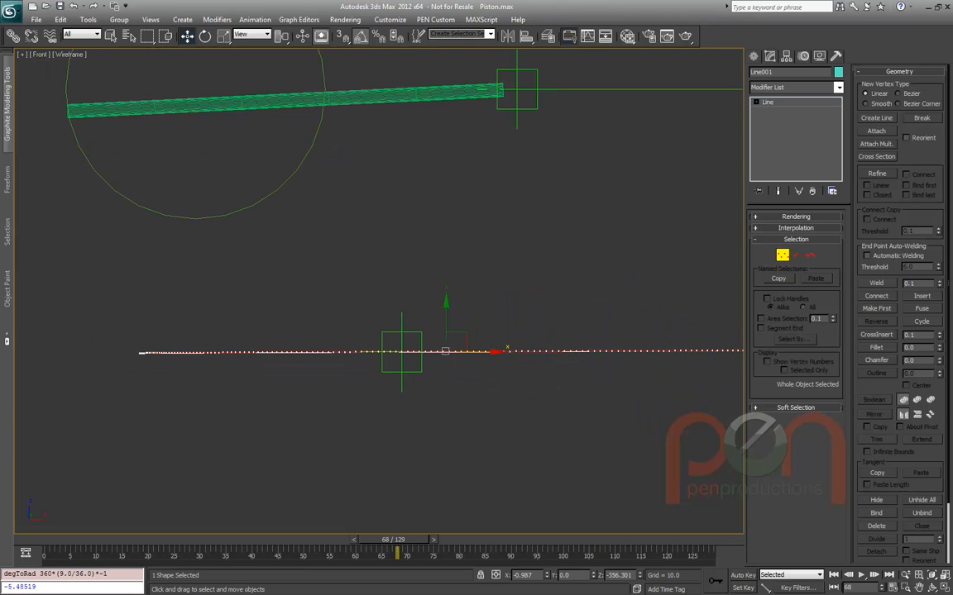
# Toggle Constant Velocity on the lower Point helper to compare its trajectory spacing, leaving the option off
pyautogui.click(383, 334)
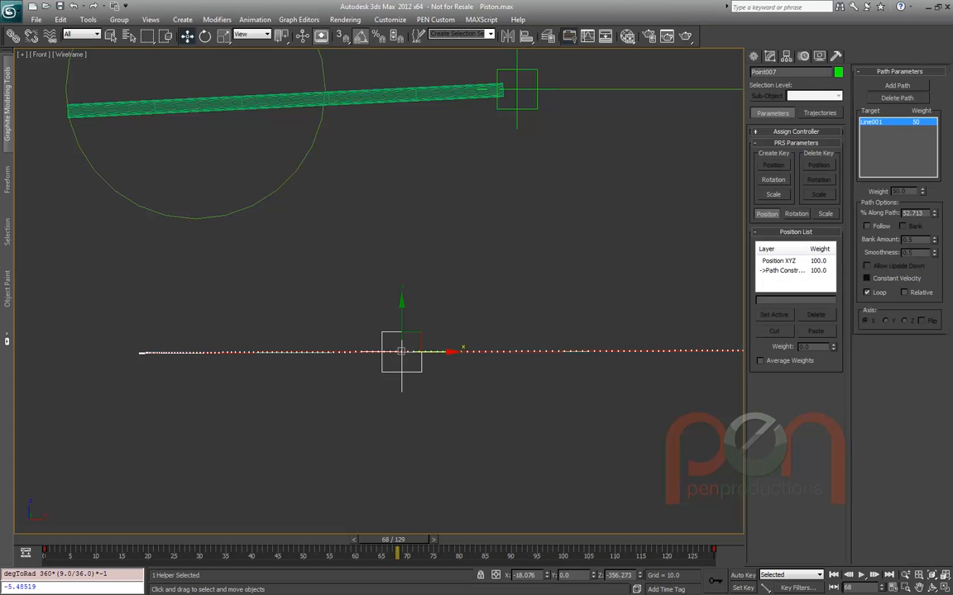
pyautogui.click(866, 278)
pyautogui.click(867, 277)
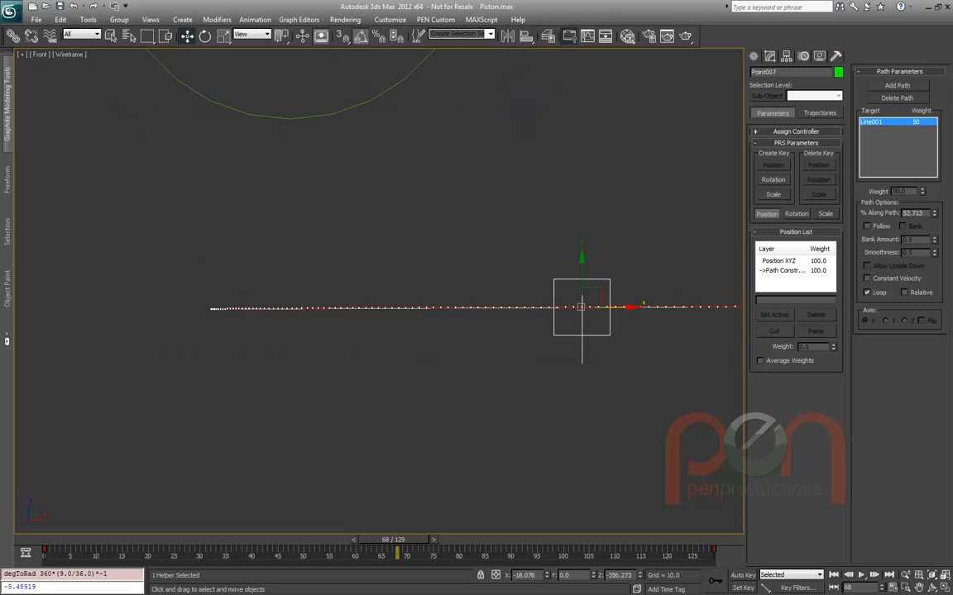
# Select the straight line again and adjust the Bezier handle of its left end vertex
pyautogui.click(504, 308)
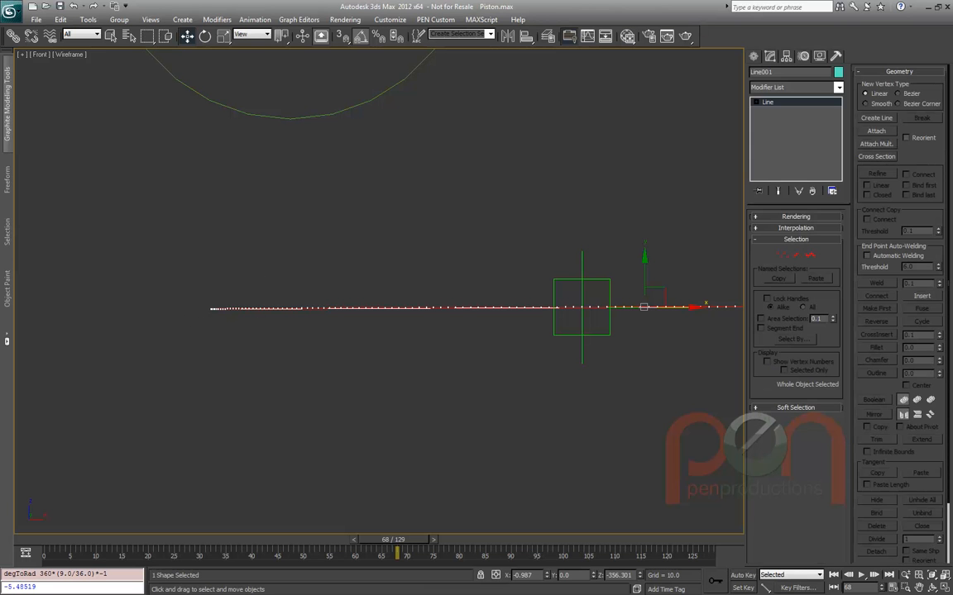
pyautogui.press('1')
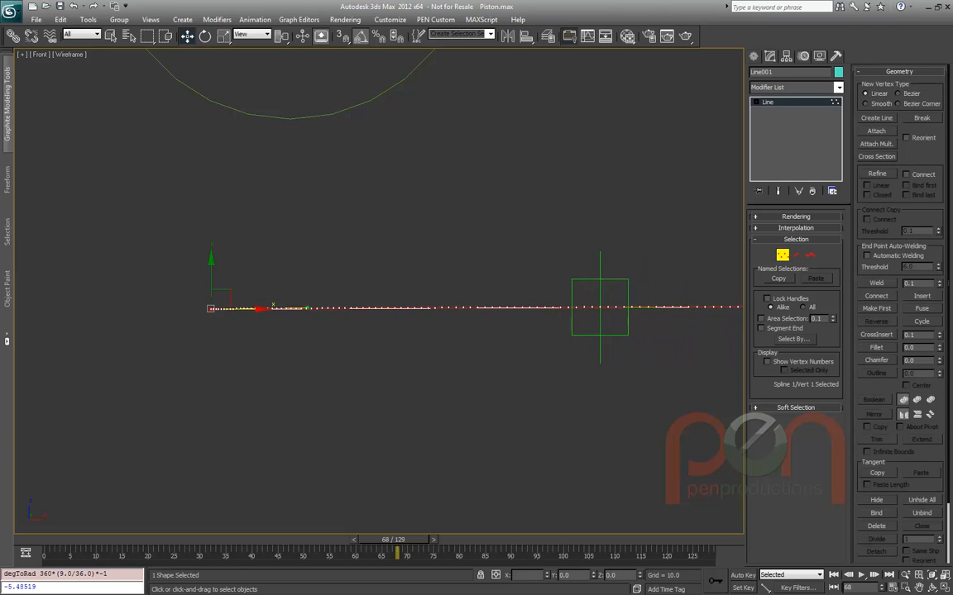
pyautogui.moveTo(472, 308); pyautogui.dragTo(449, 308)
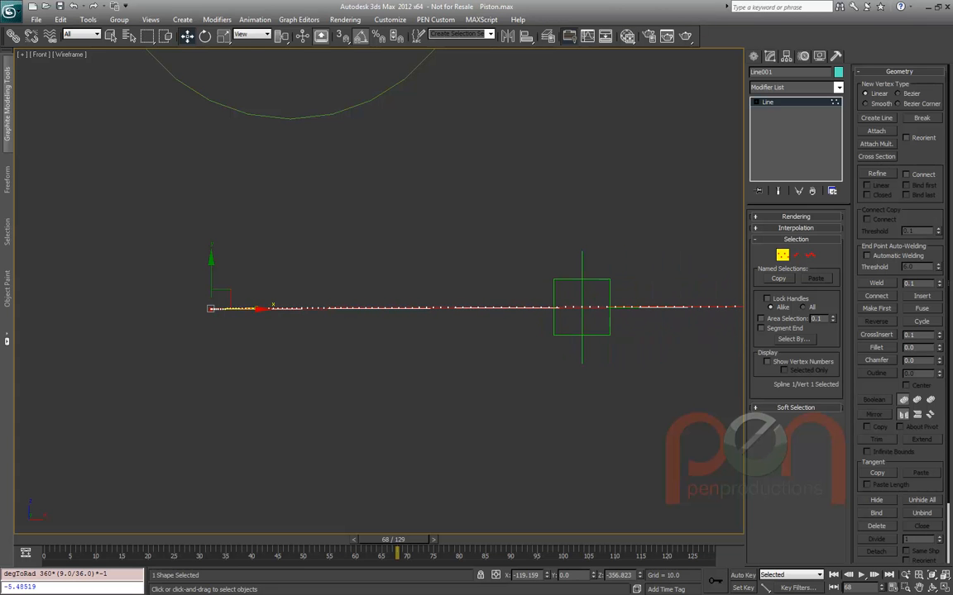
# Leave vertex editing and delete the straight line together with its Point helper
pyautogui.press('1')
pyautogui.scroll(-2, 277, 275)
pyautogui.keyDown('ctrl'); pyautogui.click(476, 280); pyautogui.keyUp('ctrl')
pyautogui.moveTo(476, 279); pyautogui.dragTo(317, 344, button='middle')
pyautogui.press('Delete')
# Select the two overlapping middle vertices of the flattened circle spline and scale them along X
pyautogui.moveTo(477, 132); pyautogui.dragTo(459, 275, button='middle')
pyautogui.scroll(3, 459, 275)
pyautogui.moveTo(554, 183); pyautogui.dragTo(571, 248)
pyautogui.scroll(-1, 711, 248)
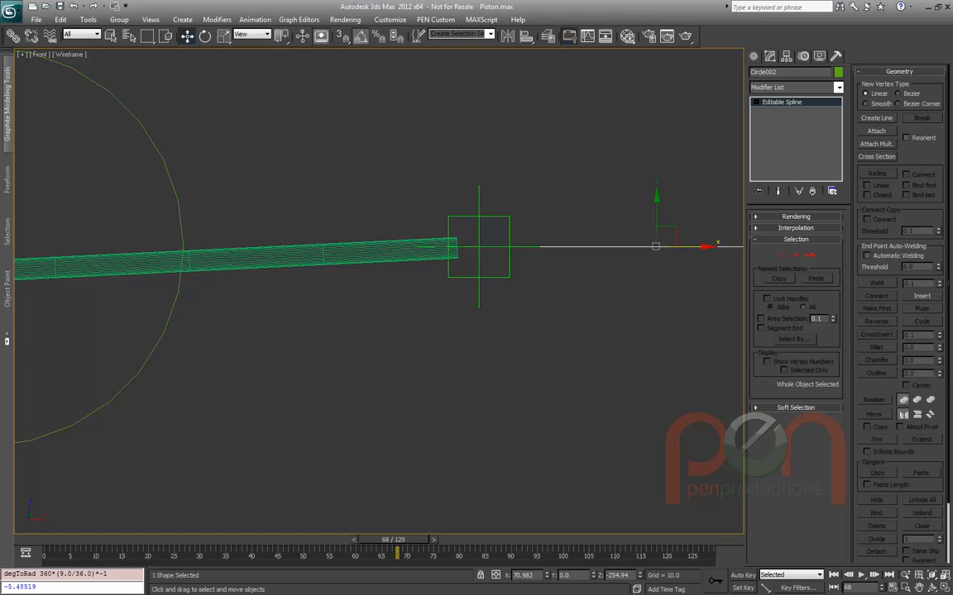
pyautogui.click(782, 255)
pyautogui.moveTo(626, 219); pyautogui.dragTo(673, 286)
pyautogui.moveTo(658, 276); pyautogui.dragTo(555, 306, button='middle')
pyautogui.scroll(-1, 538, 316)
pyautogui.scroll(1, 538, 318)
pyautogui.rightClick(519, 306)
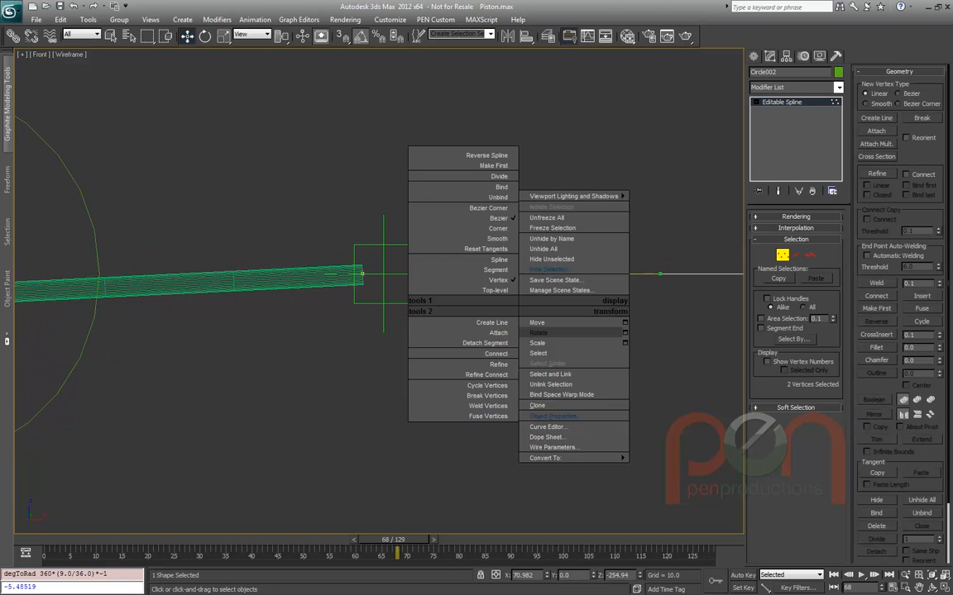
pyautogui.click(537, 342)
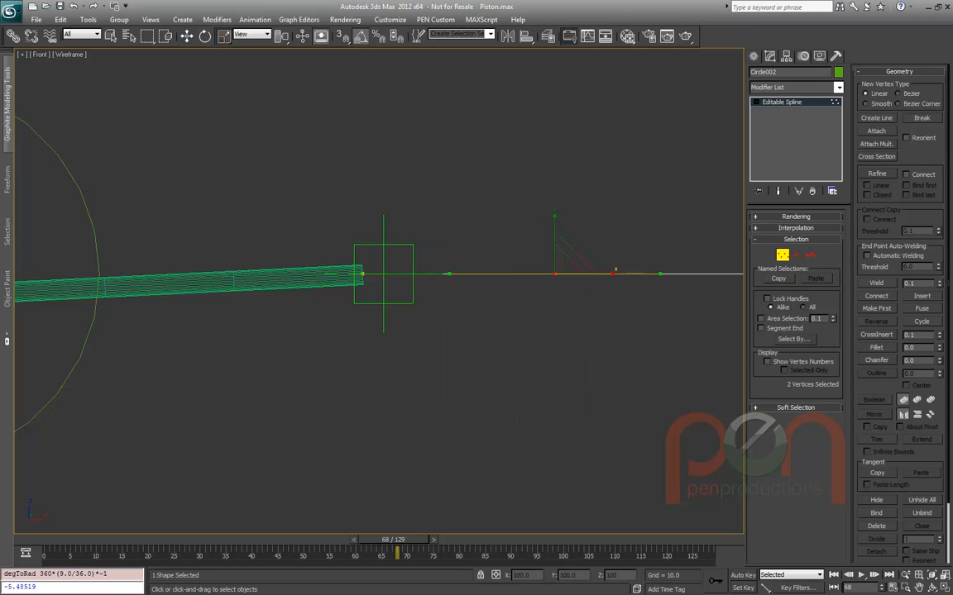
pyautogui.moveTo(546, 575)
pyautogui.mouseDown()
pyautogui.moveTo(547, 563)
pyautogui.moveTo(546, 589)
pyautogui.moveTo(547, 562)
pyautogui.moveTo(546, 594)
pyautogui.moveTo(546, 571)
pyautogui.mouseUp()
# Select the flattened spline's left end vertex and scale its Bezier handles down along X
pyautogui.moveTo(302, 239)
pyautogui.mouseDown()
pyautogui.moveTo(311, 273)
pyautogui.moveTo(344, 294)
pyautogui.mouseUp()
pyautogui.moveTo(296, 240); pyautogui.dragTo(371, 305)
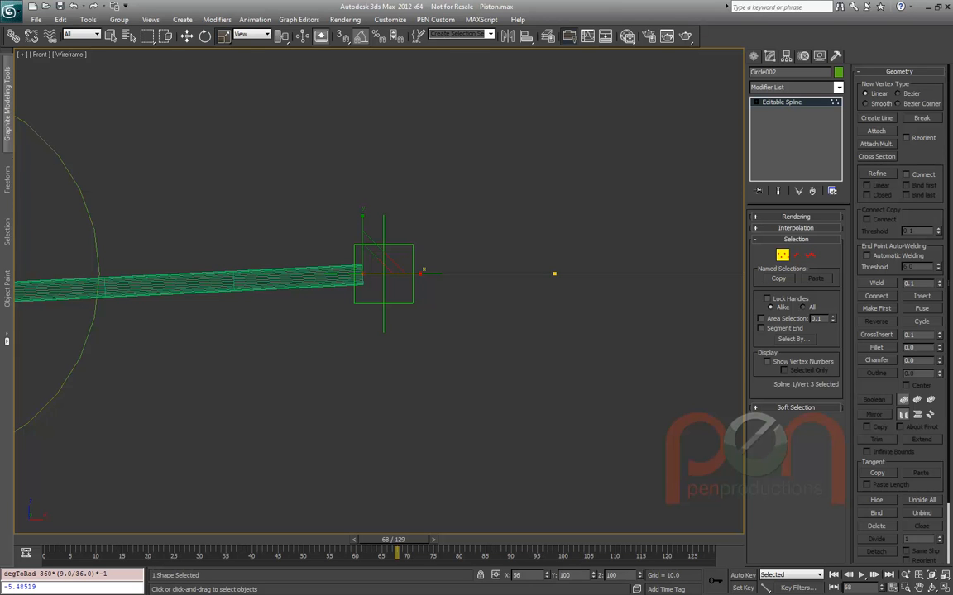
pyautogui.scroll(3, 399, 271)
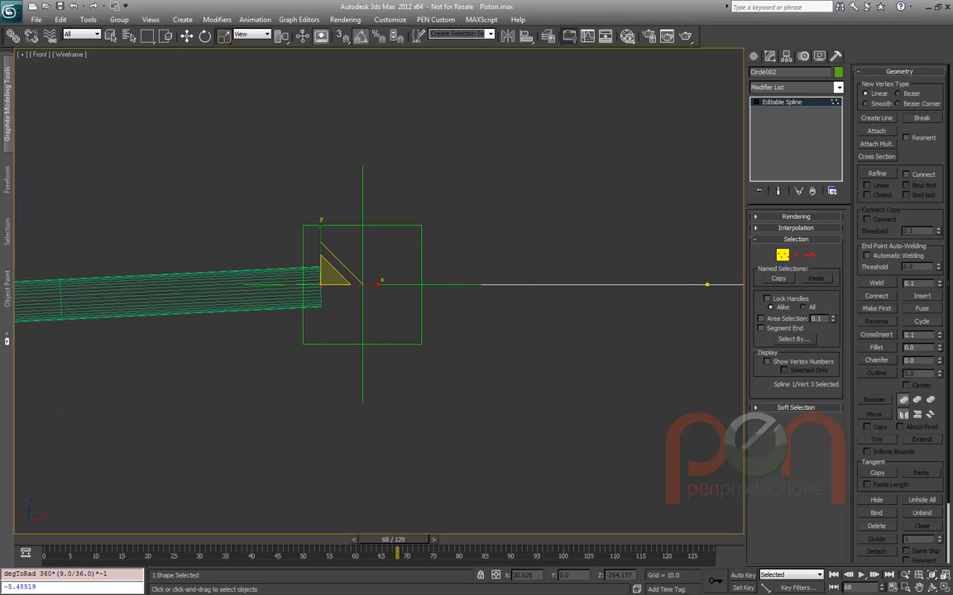
pyautogui.rightClick(313, 277)
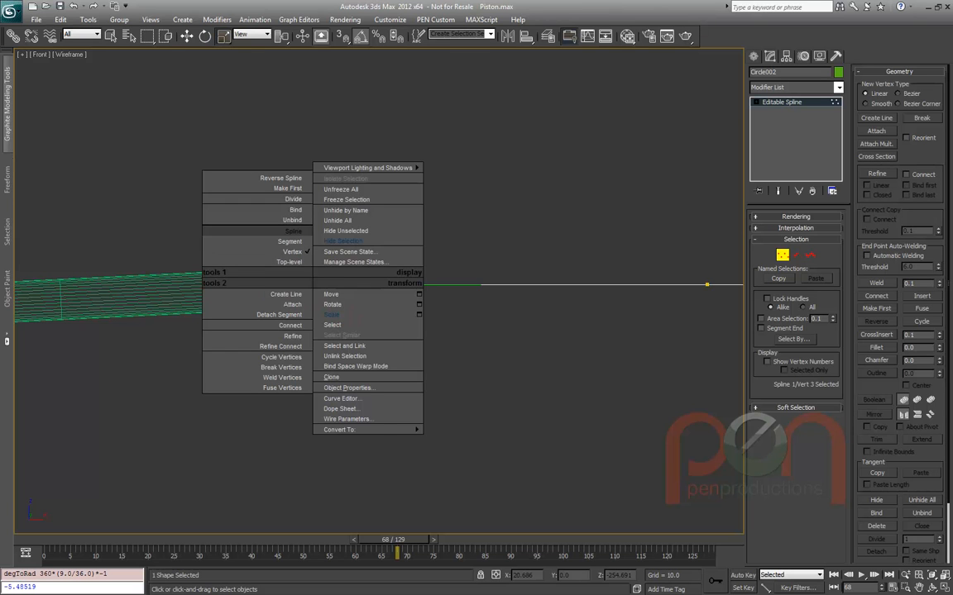
pyautogui.press('Escape')
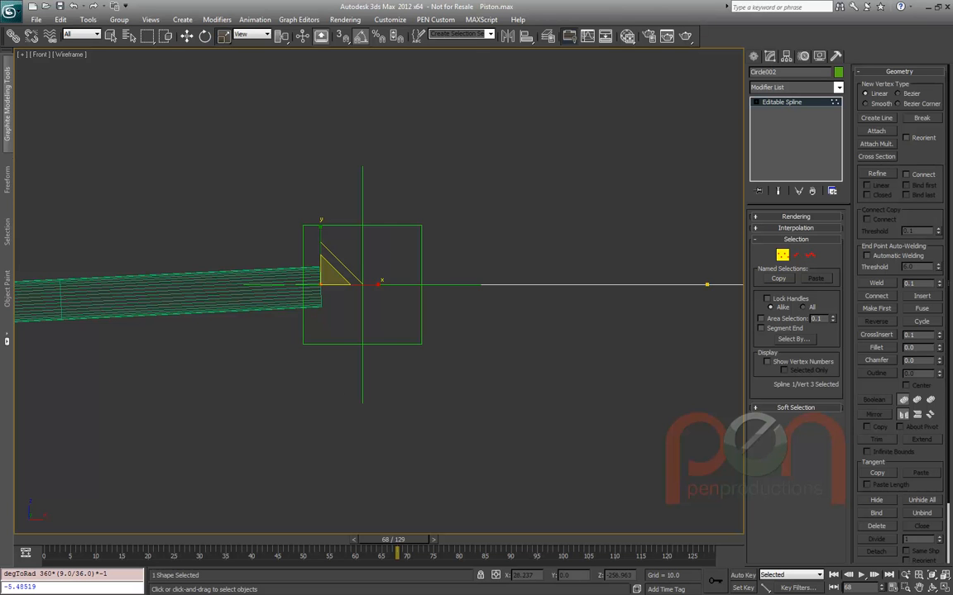
pyautogui.rightClick(316, 279)
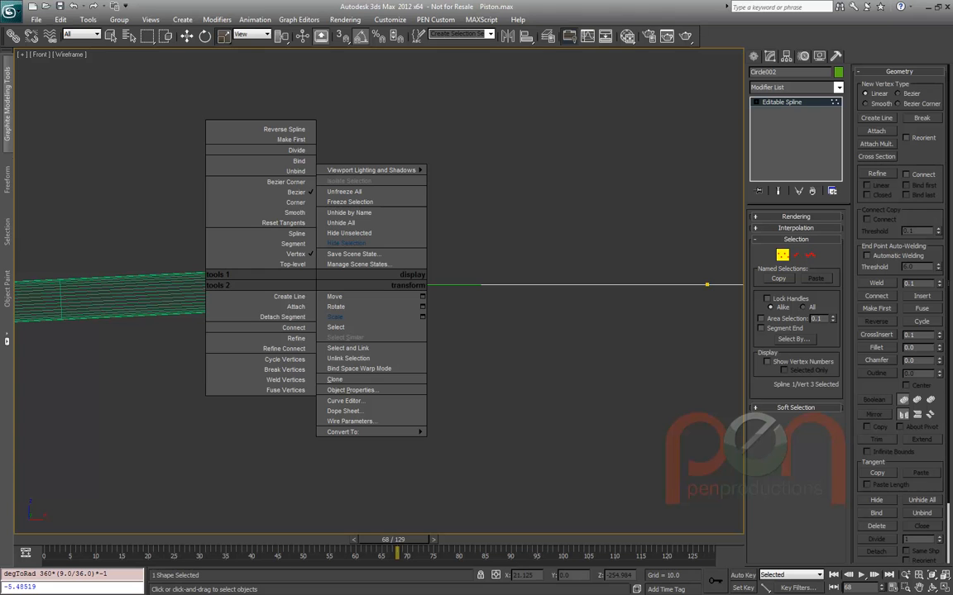
pyautogui.press('Escape')
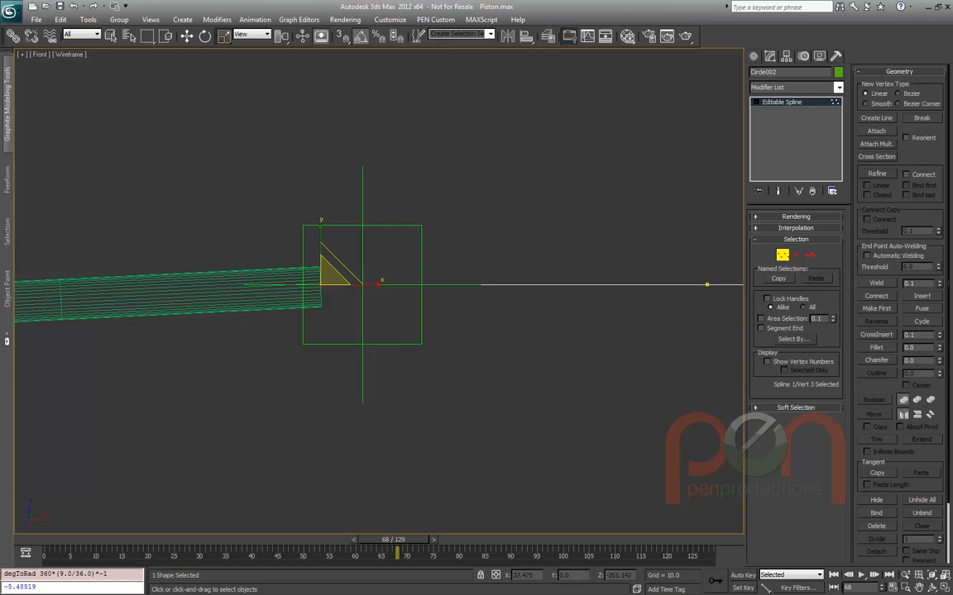
pyautogui.moveTo(354, 285); pyautogui.dragTo(343, 284)
# Scrub to frame 37 to examine the rod's end relative to the Point helper on the flattened spline
pyautogui.scroll(-3, 441, 314)
pyautogui.moveTo(393, 539); pyautogui.dragTo(235, 539)
pyautogui.moveTo(559, 339); pyautogui.dragTo(341, 332, button='middle')
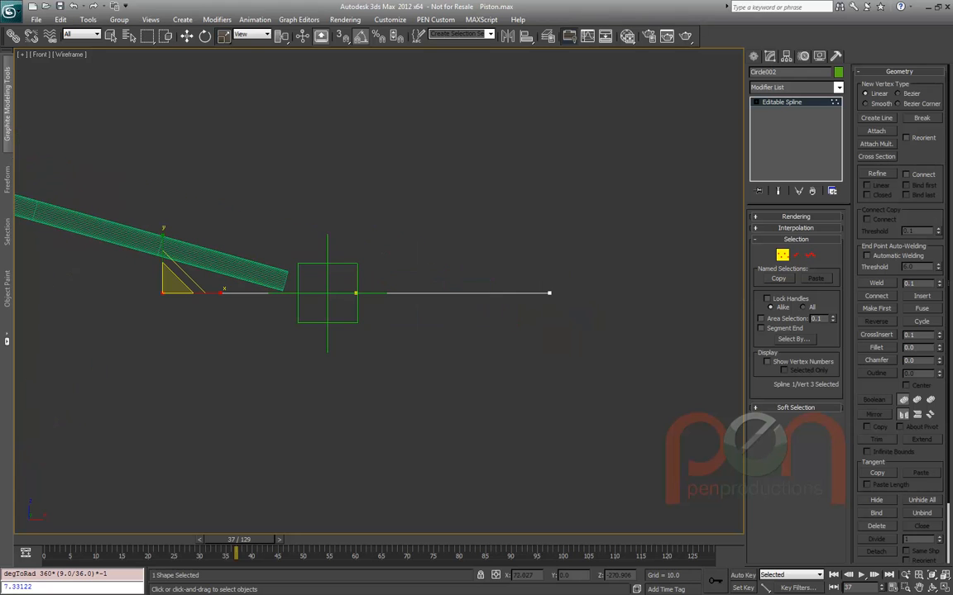
# Select the flattened spline's two overlapping middle vertices and scale their Bezier handles down along X
pyautogui.moveTo(341, 319); pyautogui.dragTo(372, 277)
pyautogui.moveTo(370, 282); pyautogui.dragTo(375, 279, button='middle')
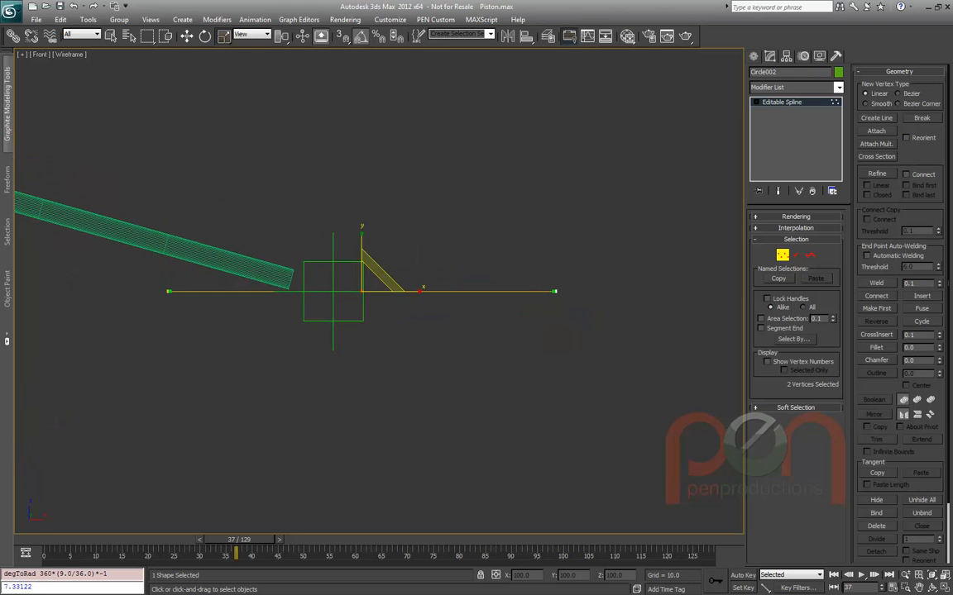
pyautogui.moveTo(419, 291); pyautogui.dragTo(396, 291)
# Convert the flattened spline's left end vertex to a Bezier Corner, resetting its tangents through the other vertex types first
pyautogui.click(170, 290)
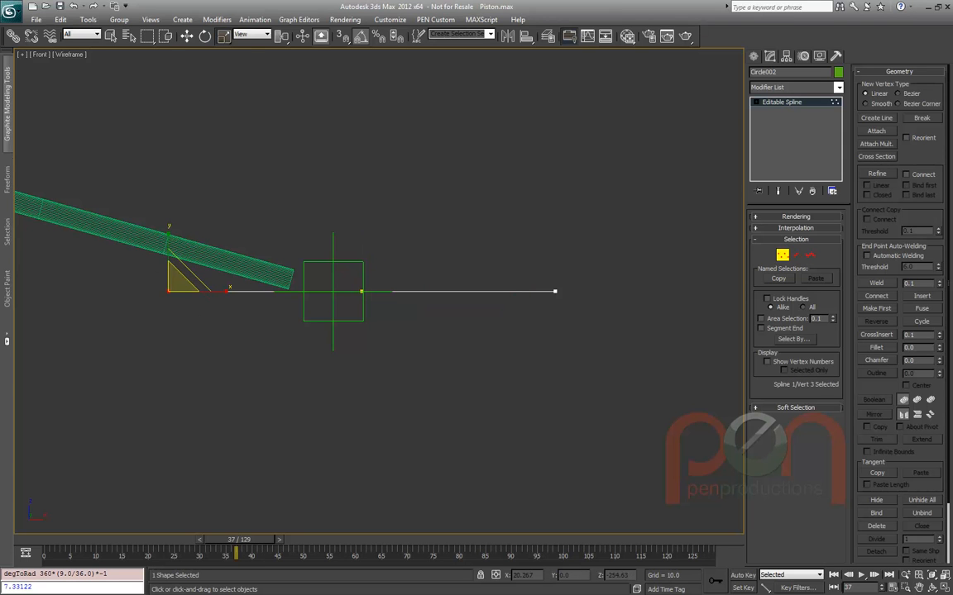
pyautogui.rightClick(160, 285)
pyautogui.click(138, 197)
pyautogui.rightClick(163, 287)
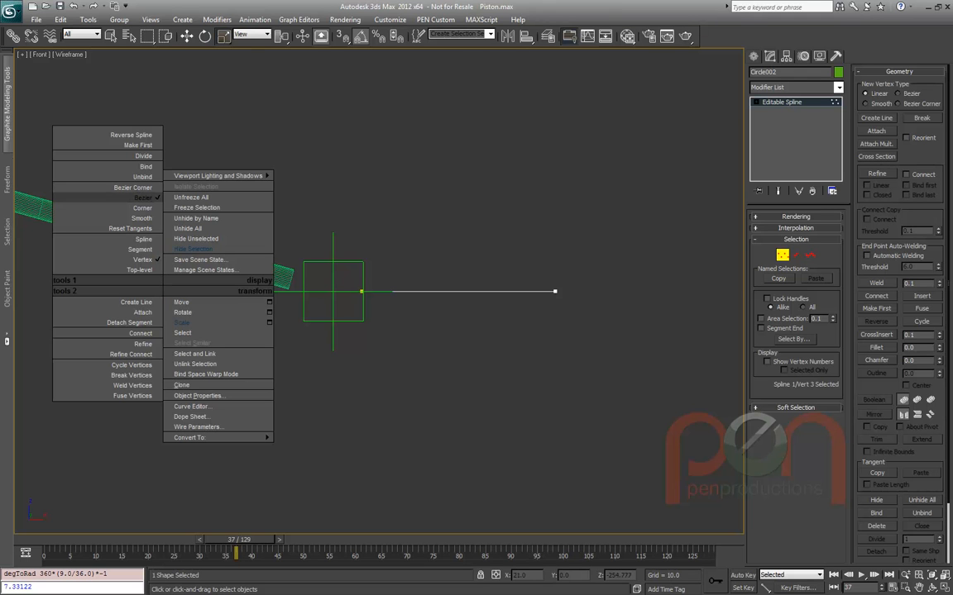
pyautogui.click(142, 217)
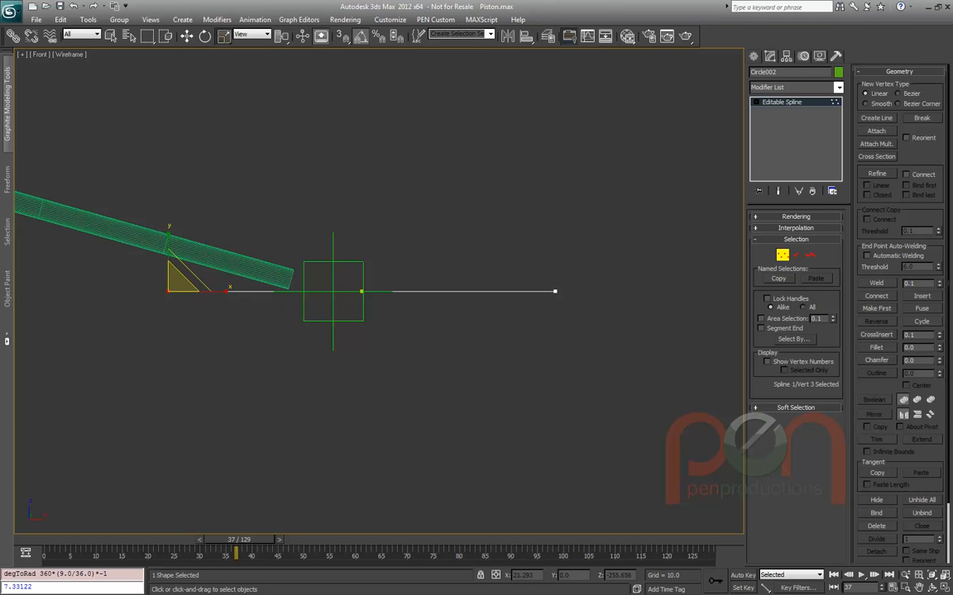
pyautogui.rightClick(165, 286)
pyautogui.click(142, 208)
pyautogui.rightClick(163, 287)
pyautogui.click(134, 171)
# Scale the left end vertex's Bezier handle down along X
pyautogui.moveTo(170, 248); pyautogui.dragTo(193, 246, button='middle')
pyautogui.moveTo(160, 269); pyautogui.dragTo(236, 329)
pyautogui.moveTo(239, 289); pyautogui.dragTo(207, 289)
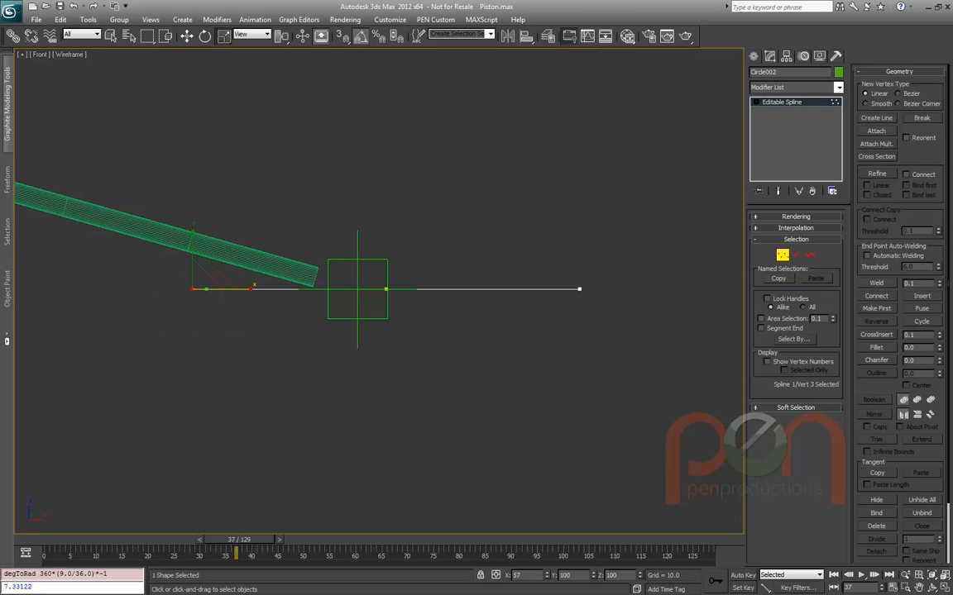
pyautogui.moveTo(273, 289); pyautogui.dragTo(213, 287)
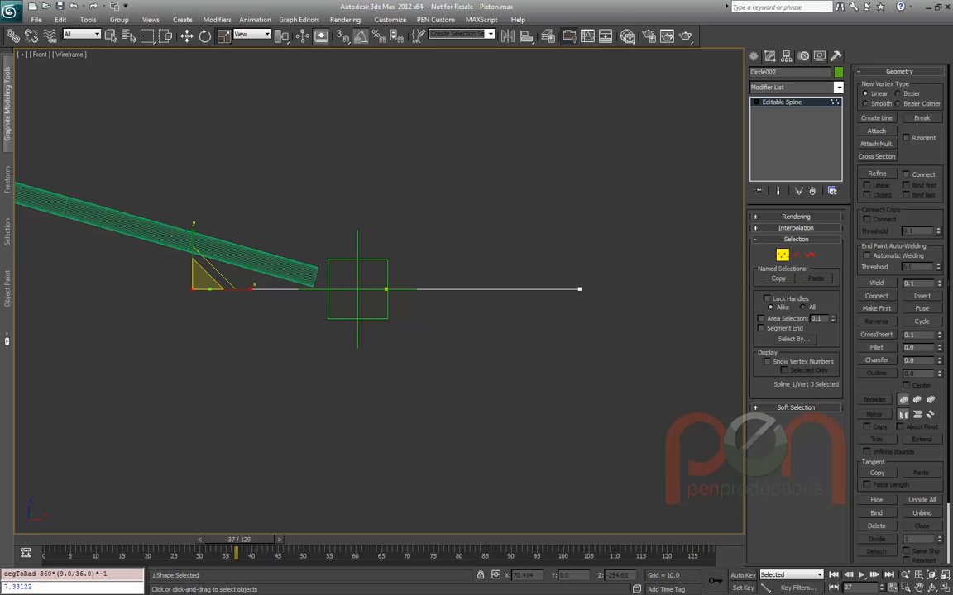
# At frame 42, select the Point helper on the flattened spline and turn off Constant Velocity in its path constraint
pyautogui.click(386, 289)
pyautogui.rightClick(459, 293)
pyautogui.click(478, 310)
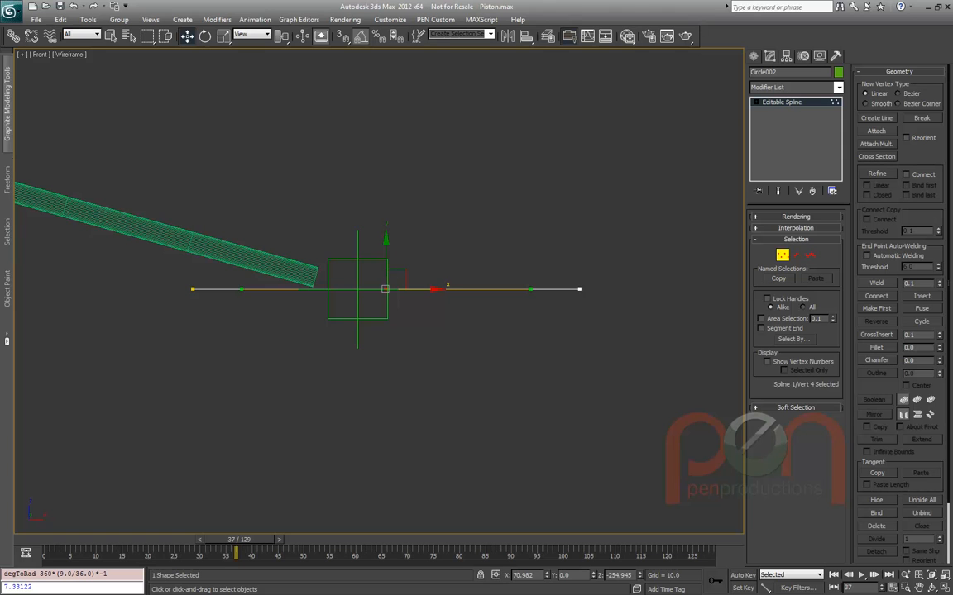
pyautogui.moveTo(239, 539); pyautogui.dragTo(265, 539)
pyautogui.press('1')
pyautogui.click(328, 319)
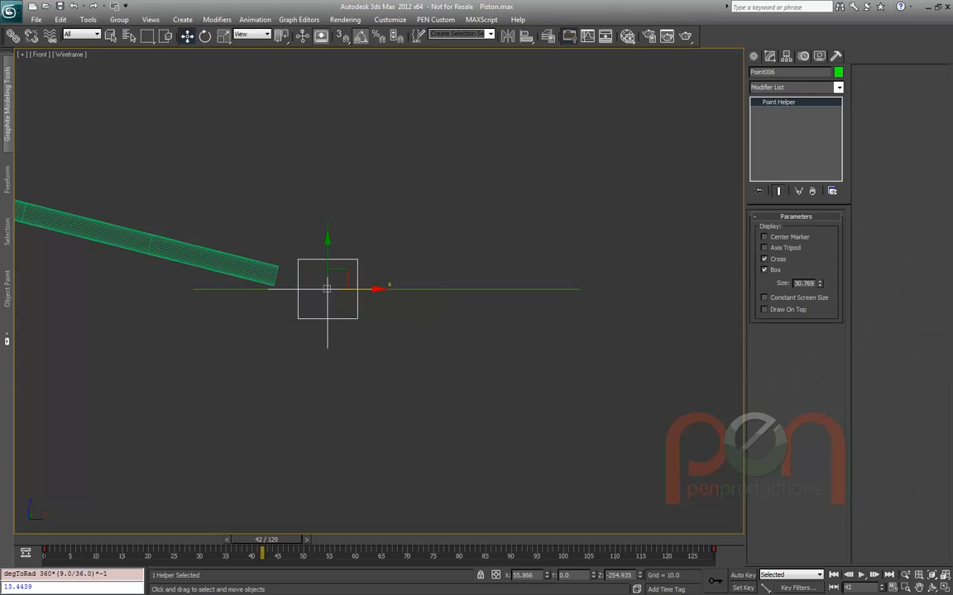
pyautogui.click(785, 56)
pyautogui.click(803, 55)
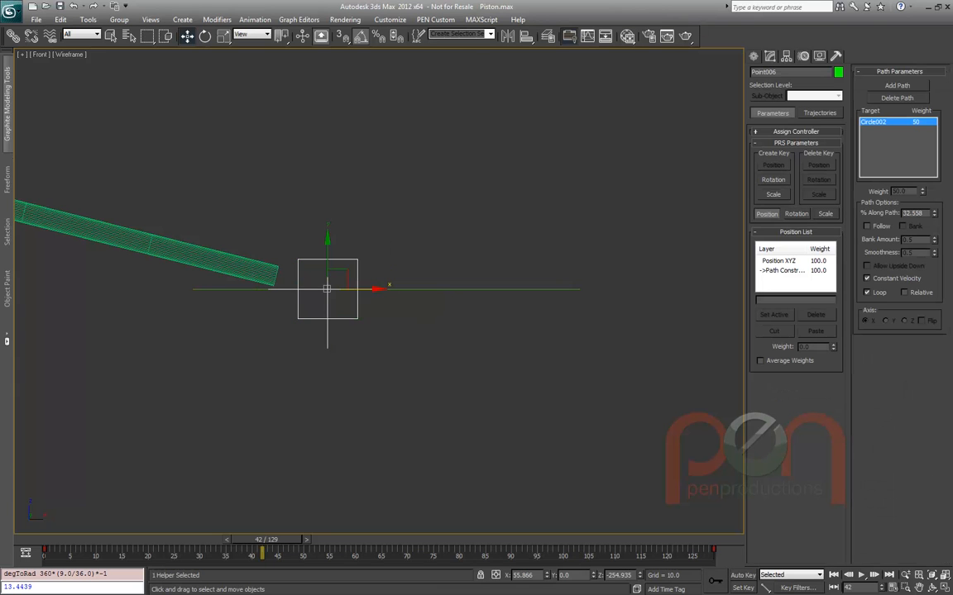
pyautogui.click(867, 278)
# Return to vertex editing of the flattened spline and scale the two middle vertices' handles slightly up along X
pyautogui.moveTo(380, 261); pyautogui.dragTo(390, 323)
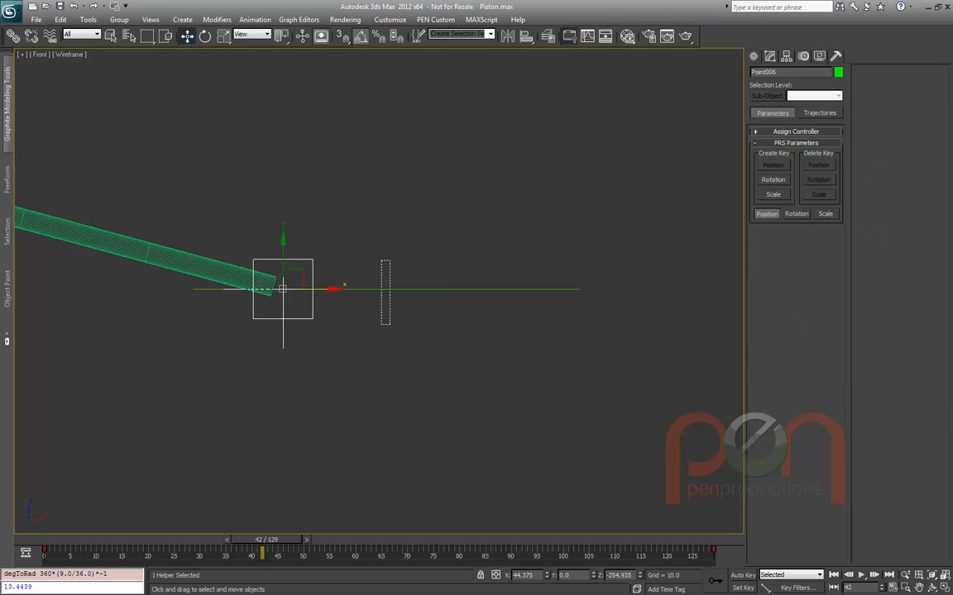
pyautogui.click(769, 55)
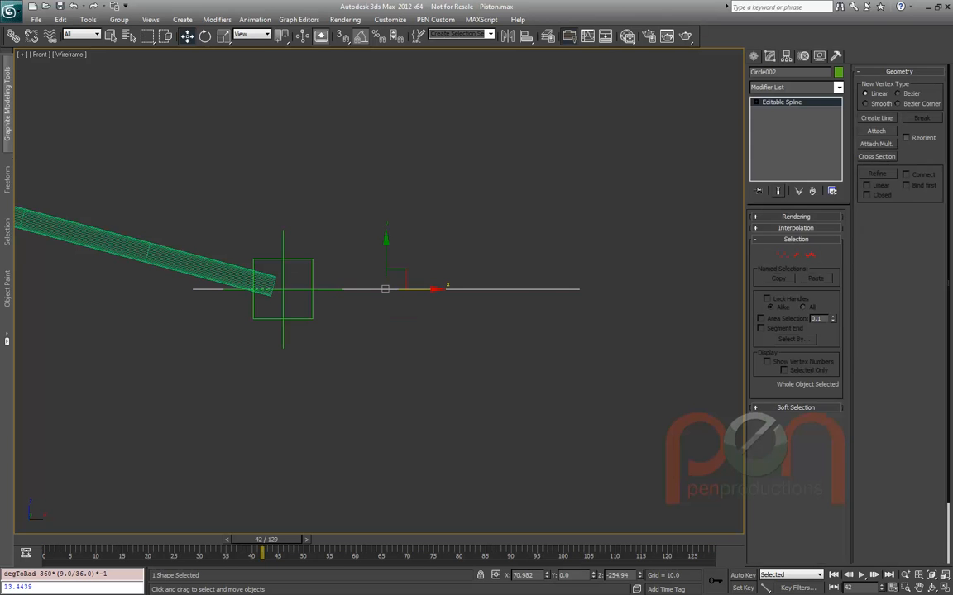
pyautogui.click(782, 255)
pyautogui.moveTo(169, 275); pyautogui.dragTo(216, 288)
pyautogui.press('r')
pyautogui.moveTo(354, 258); pyautogui.dragTo(435, 348)
pyautogui.moveTo(444, 289)
pyautogui.mouseDown()
pyautogui.moveTo(477, 288)
pyautogui.moveTo(443, 289)
pyautogui.moveTo(453, 289)
pyautogui.mouseUp()
# At frame 117, select the flattened spline's right end vertex and try scaling its handles to 152% along X
pyautogui.moveTo(261, 553); pyautogui.dragTo(650, 553)
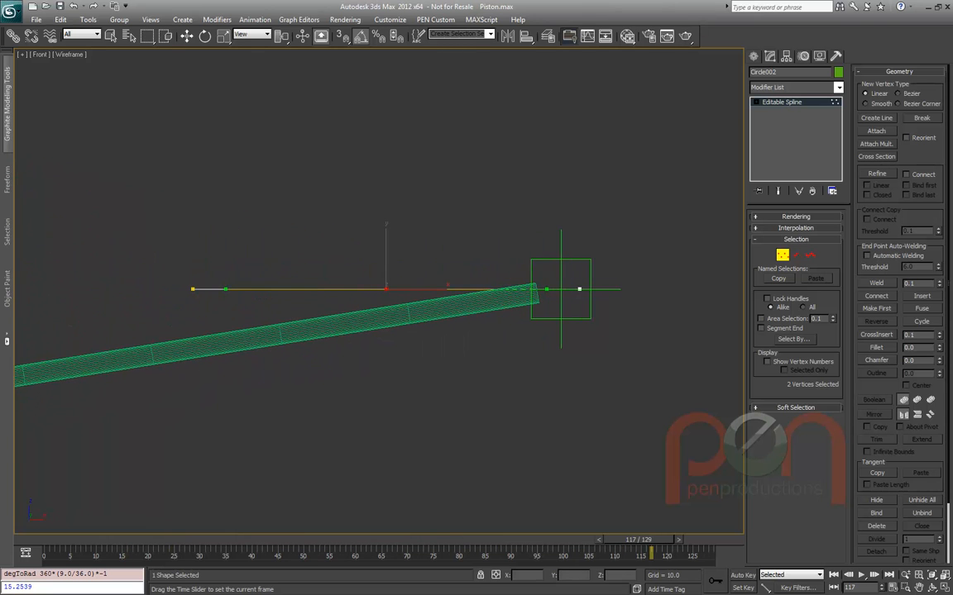
pyautogui.press('r')
pyautogui.moveTo(386, 289); pyautogui.dragTo(400, 264, button='middle')
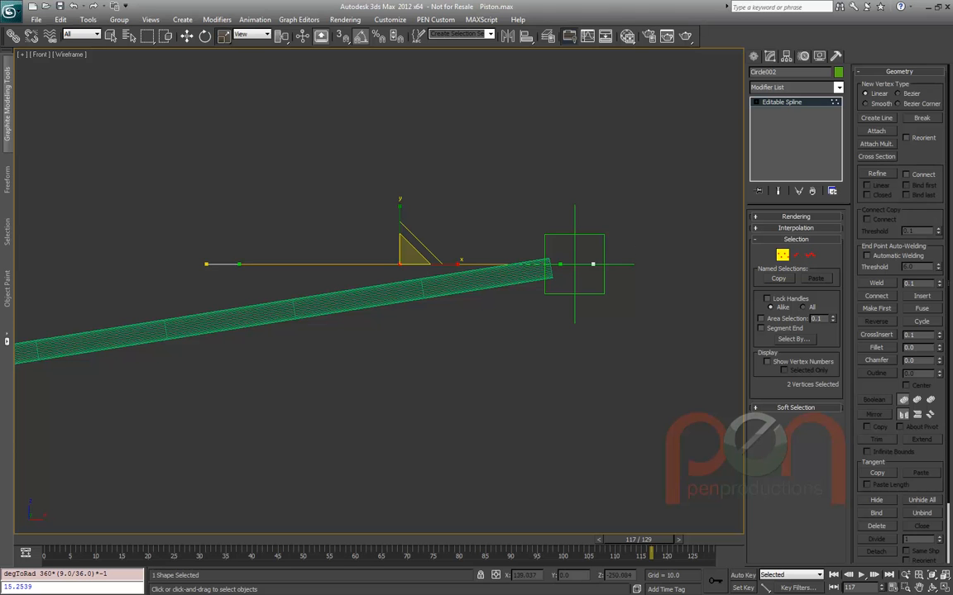
pyautogui.click(593, 264)
pyautogui.moveTo(637, 264); pyautogui.dragTo(680, 264)
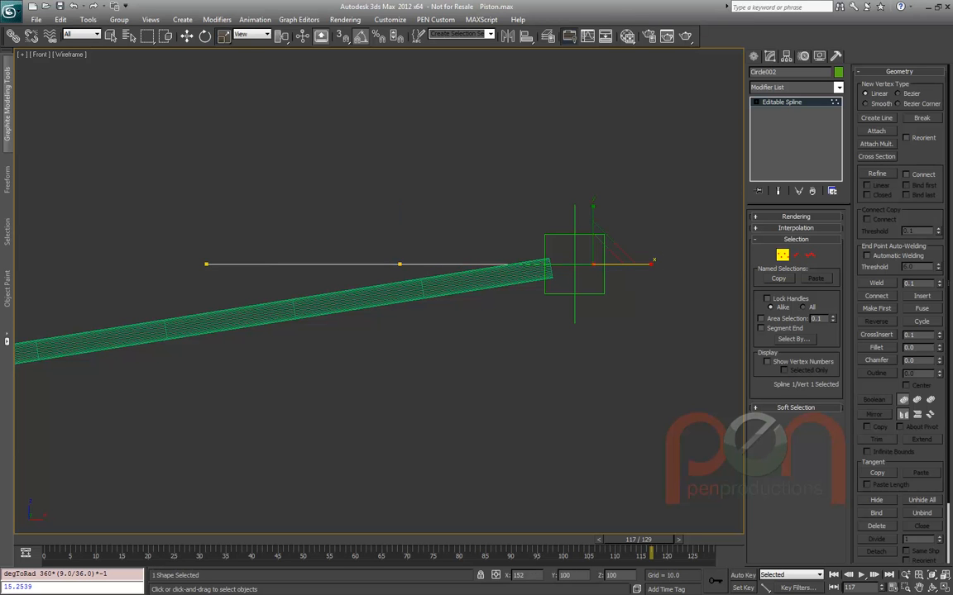
# Convert the right end vertex to a Bezier Corner and adjust its handle along X
pyautogui.rightClick(589, 261)
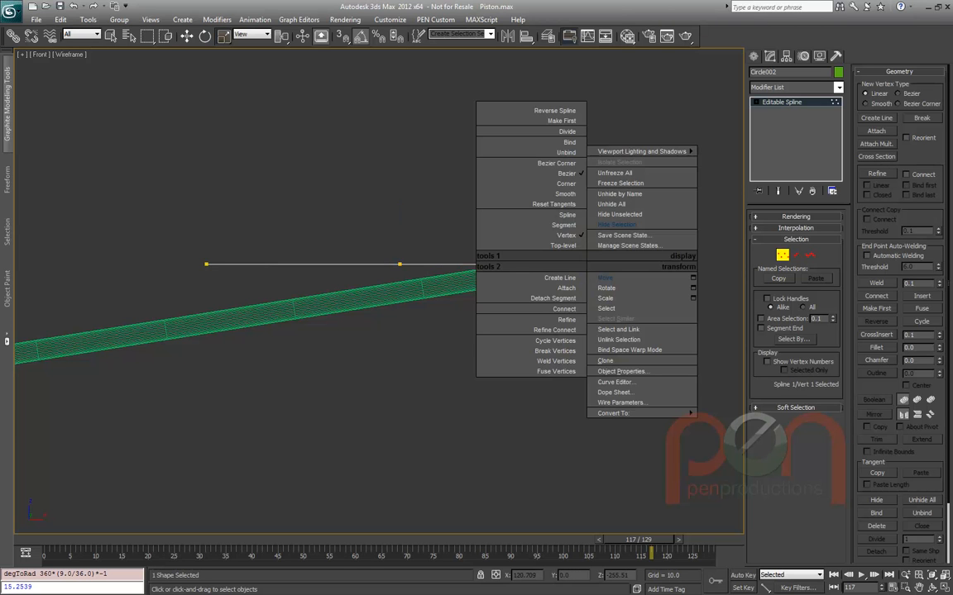
pyautogui.press('Escape')
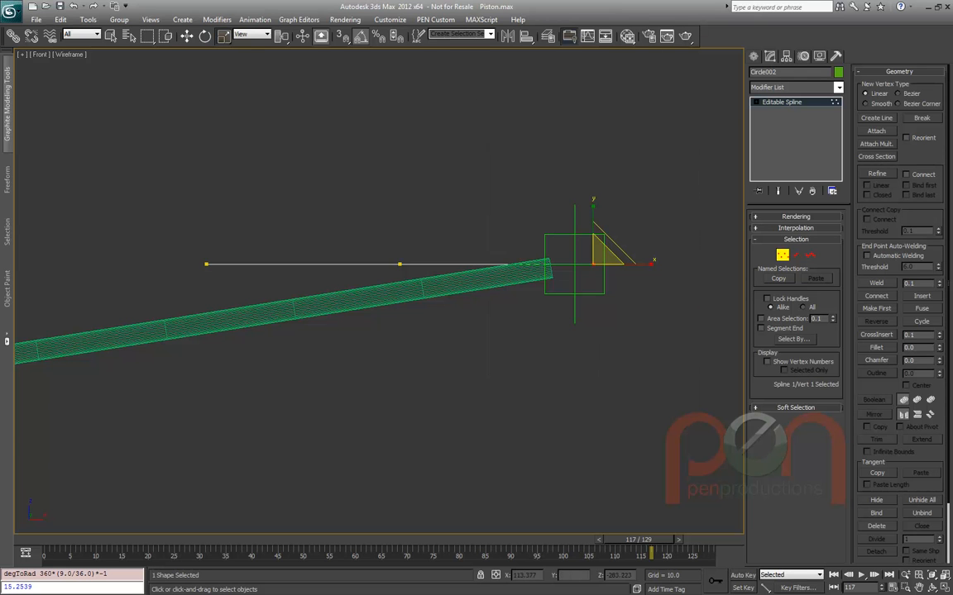
pyautogui.rightClick(590, 261)
pyautogui.click(560, 181)
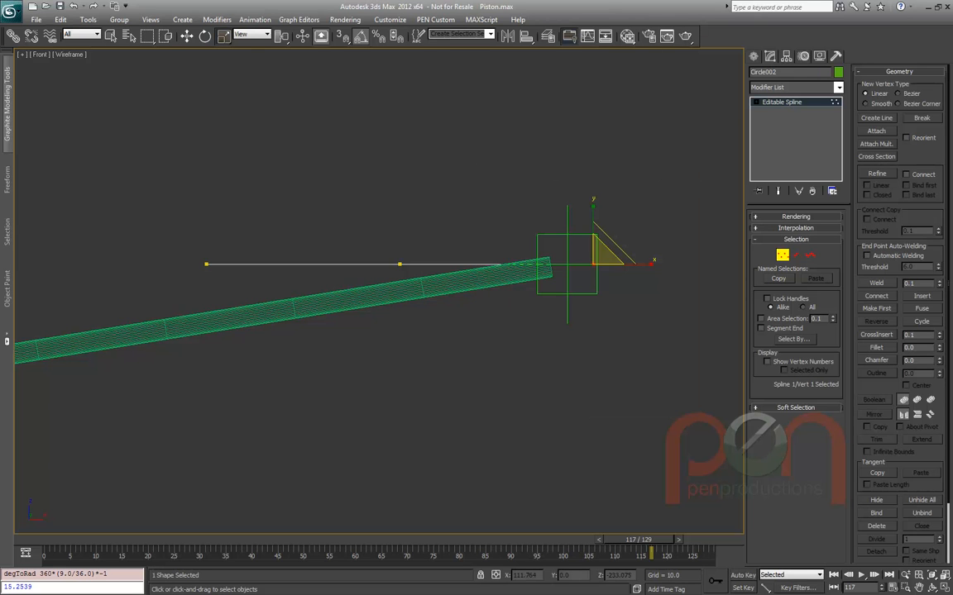
pyautogui.rightClick(590, 261)
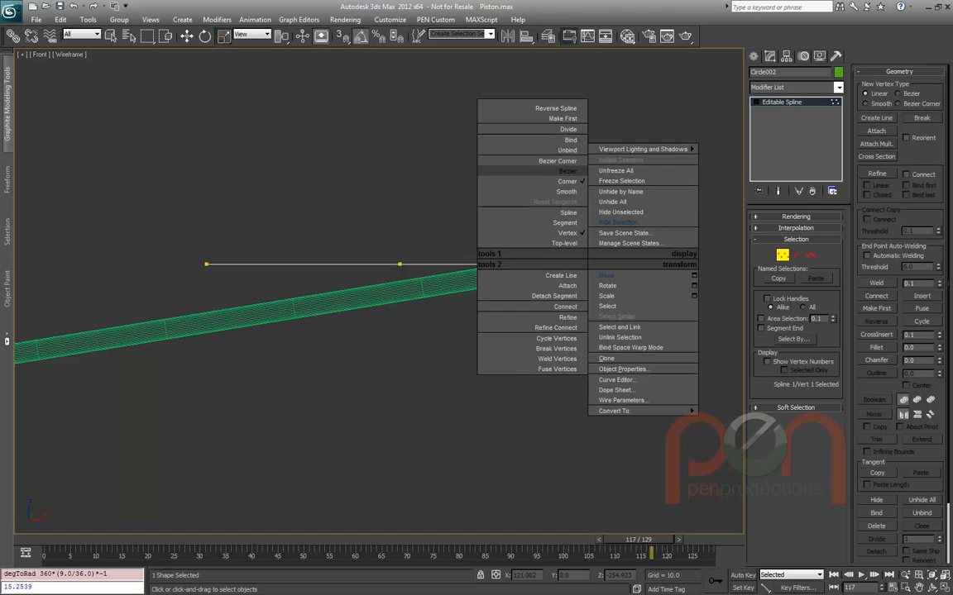
pyautogui.click(479, 135)
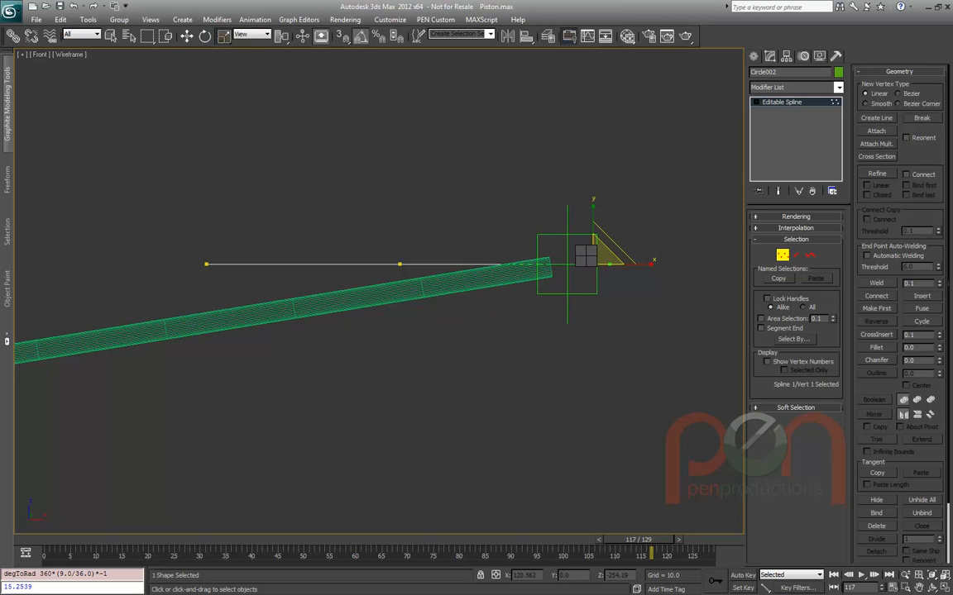
pyautogui.rightClick(590, 261)
pyautogui.click(565, 179)
pyautogui.rightClick(589, 261)
pyautogui.click(577, 163)
pyautogui.moveTo(577, 264); pyautogui.dragTo(530, 263)
# Move the two middle vertices slightly left along X at frame 96 and check the rod's alignment at frame 108
pyautogui.moveTo(651, 540); pyautogui.dragTo(538, 539)
pyautogui.press('r')
pyautogui.moveTo(378, 233); pyautogui.dragTo(416, 264)
pyautogui.rightClick(429, 243)
pyautogui.click(448, 259)
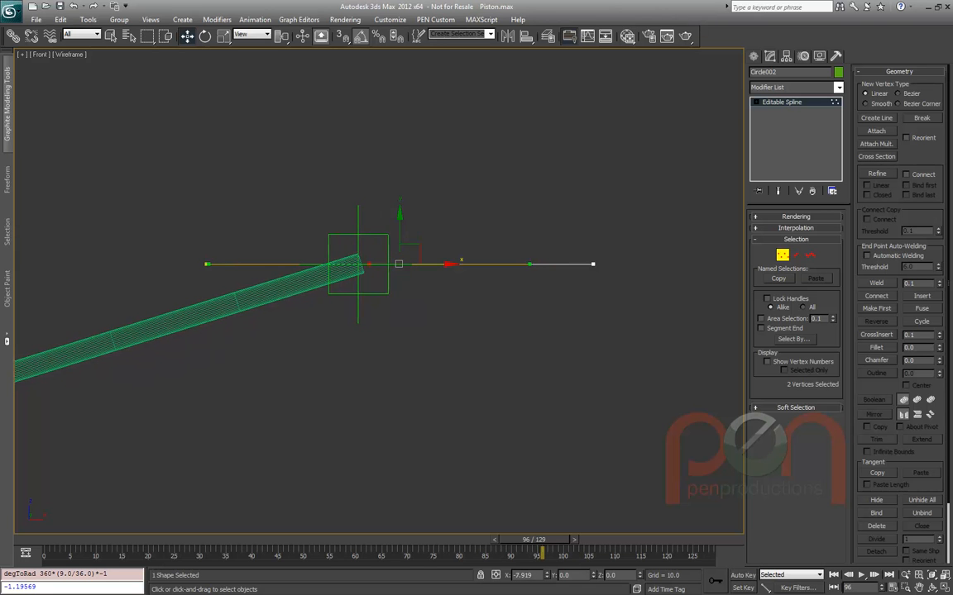
pyautogui.moveTo(542, 552); pyautogui.dragTo(593, 539)
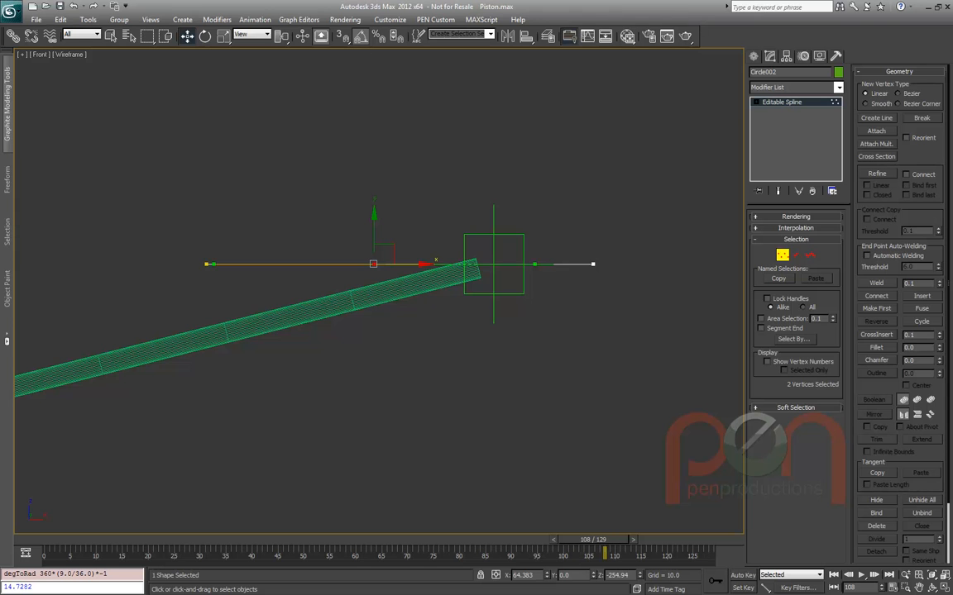
# Select the flattened spline's left end vertex and scale its handle to about 262% along X, checking the motion at frame 83
pyautogui.press('1')
pyautogui.scroll(-6, 632, 343)
pyautogui.scroll(2, 524, 401)
pyautogui.moveTo(524, 400); pyautogui.dragTo(515, 396, button='middle')
pyautogui.moveTo(592, 539); pyautogui.dragTo(376, 539)
pyautogui.press('w')
pyautogui.press('1')
pyautogui.moveTo(355, 215); pyautogui.dragTo(463, 283)
pyautogui.rightClick(449, 324)
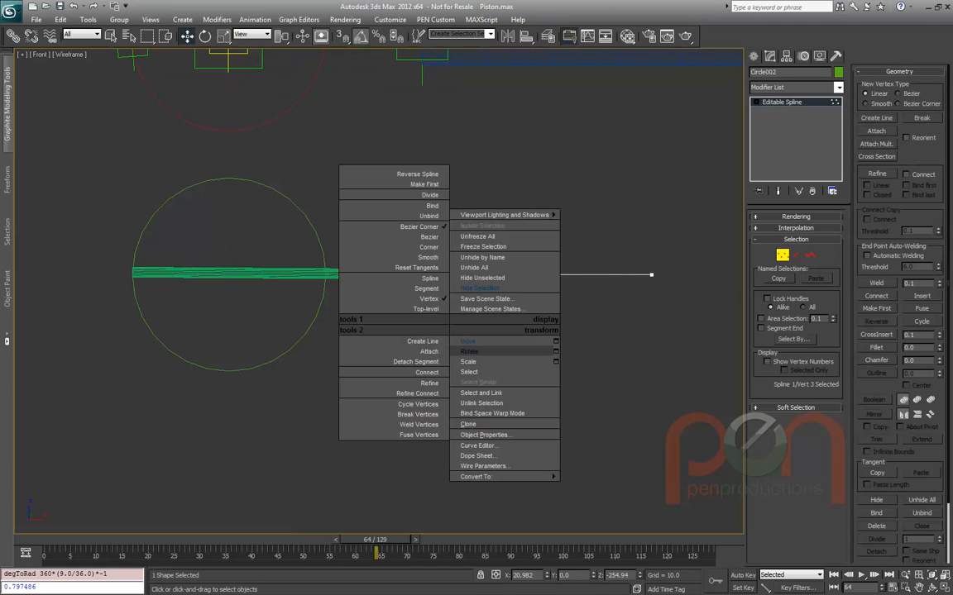
pyautogui.click(468, 361)
pyautogui.moveTo(377, 553); pyautogui.dragTo(476, 553)
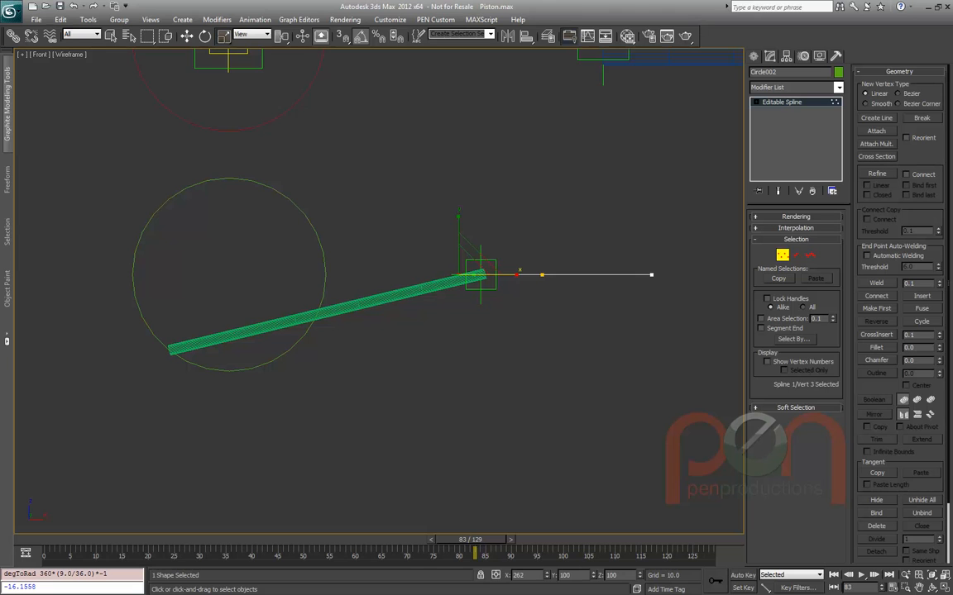
# Scale the two middle vertices' handles slightly down along X, return to frame 0 and leave vertex editing
pyautogui.moveTo(583, 257); pyautogui.dragTo(525, 291)
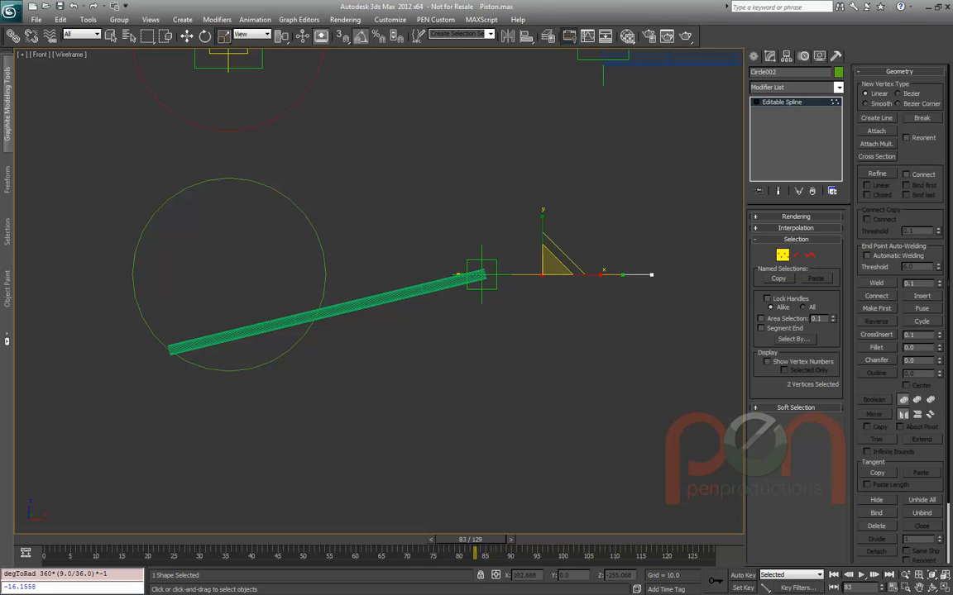
pyautogui.moveTo(592, 275); pyautogui.dragTo(582, 275)
pyautogui.moveTo(469, 539); pyautogui.dragTo(49, 539)
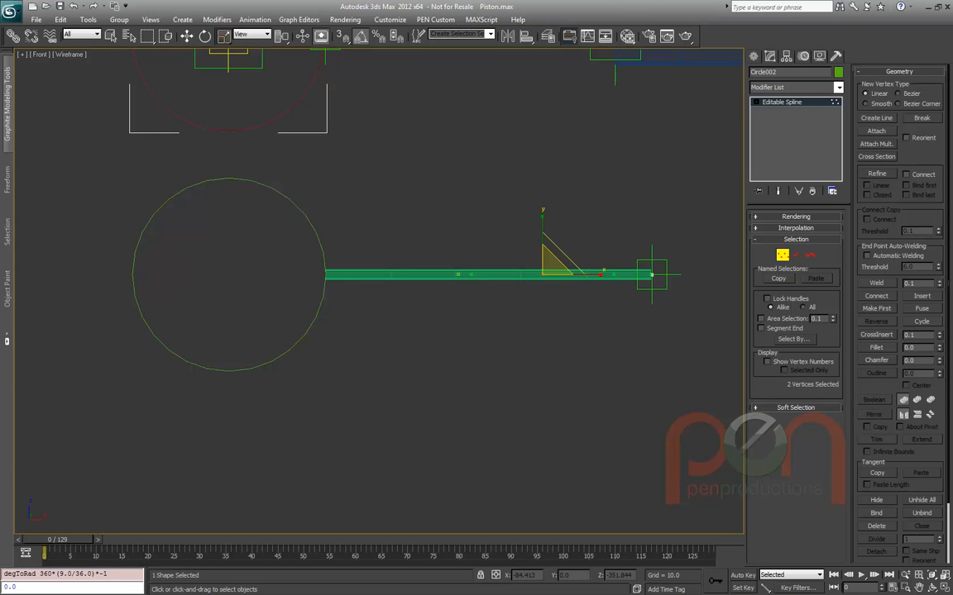
pyautogui.moveTo(509, 245); pyautogui.dragTo(431, 458, button='middle')
pyautogui.scroll(-2, 481, 364)
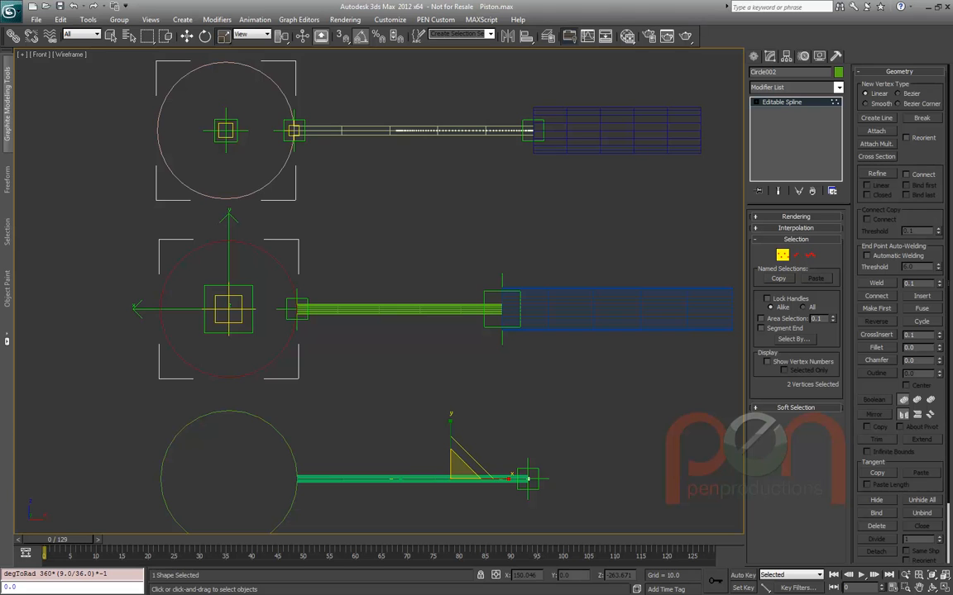
pyautogui.click(782, 255)
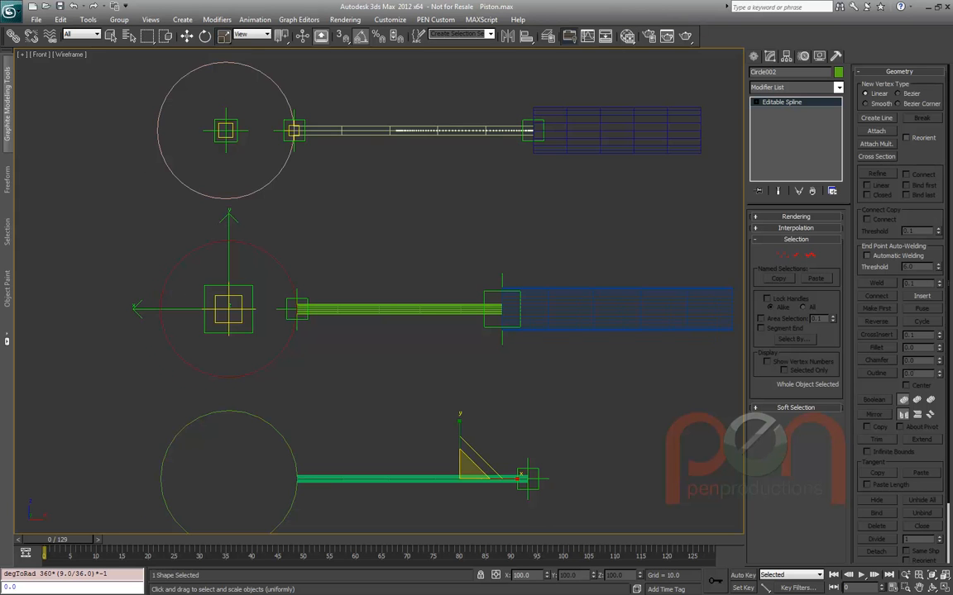
# Select the uppermost setup's piston cylinder and compare the three piston setups at frame 0
pyautogui.moveTo(583, 131); pyautogui.dragTo(488, 179, button='middle')
pyautogui.click(488, 178)
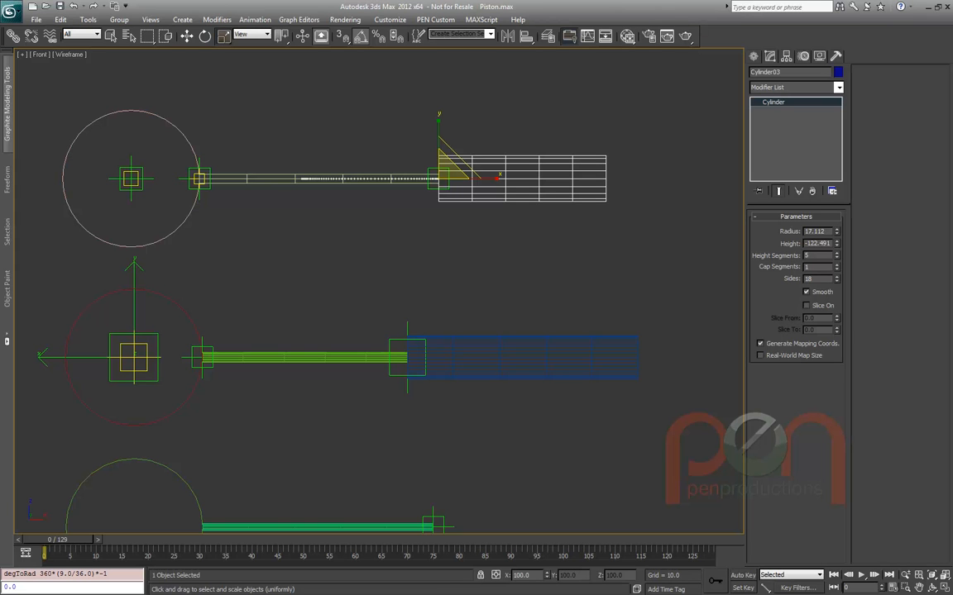
pyautogui.moveTo(57, 539)
pyautogui.mouseDown()
pyautogui.moveTo(407, 540)
pyautogui.moveTo(44, 539)
pyautogui.mouseUp()
pyautogui.moveTo(57, 540)
pyautogui.mouseDown()
pyautogui.moveTo(68, 540)
pyautogui.moveTo(53, 539)
pyautogui.mouseUp()
pyautogui.moveTo(45, 539)
pyautogui.mouseDown()
pyautogui.moveTo(459, 539)
pyautogui.moveTo(46, 539)
pyautogui.mouseUp()
pyautogui.scroll(-2, 424, 107)
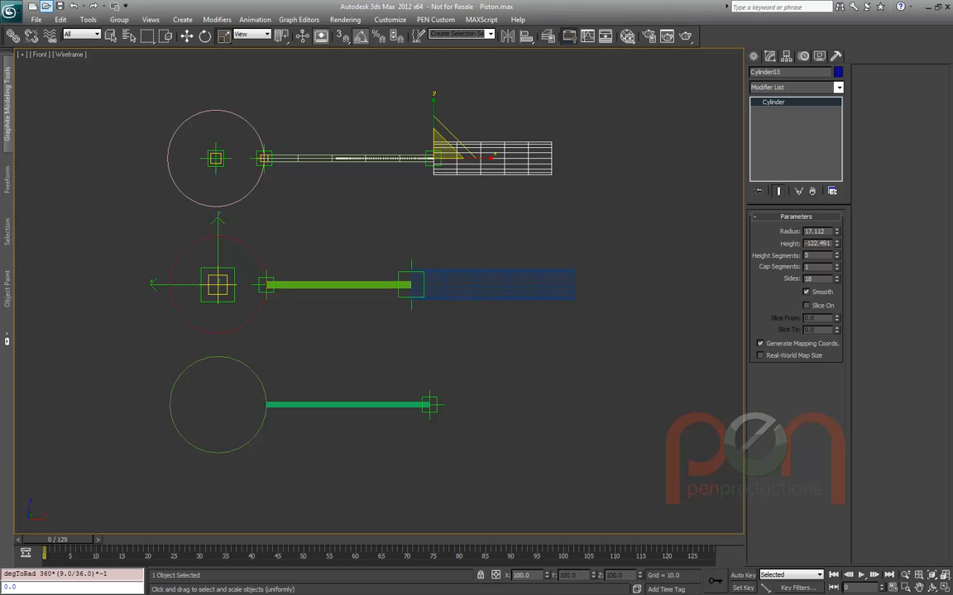
# Reset the scene without saving the changes and open SlidingIKJoint.max
pyautogui.click(10, 11)
pyautogui.click(37, 62)
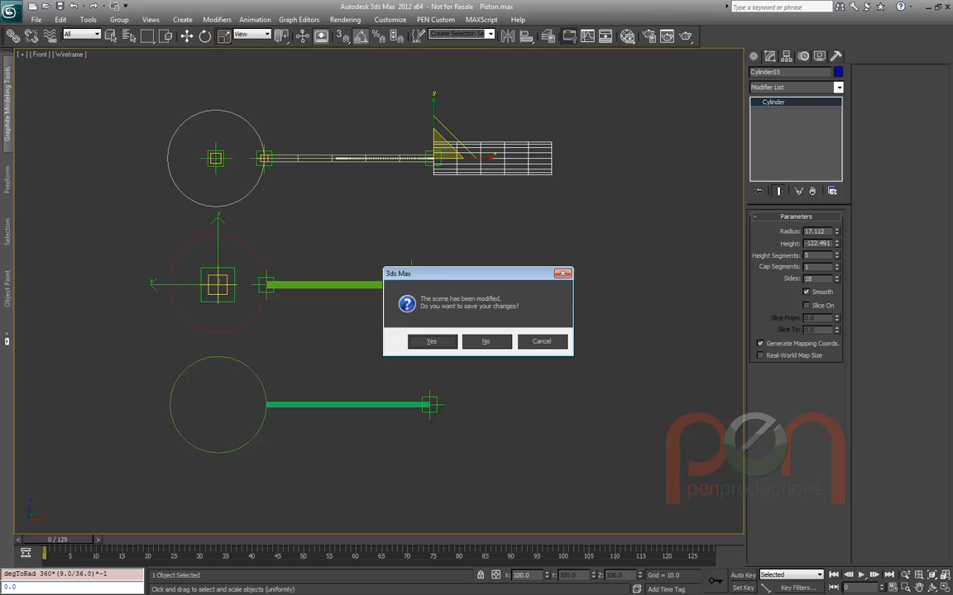
pyautogui.press('n')
pyautogui.press('y')
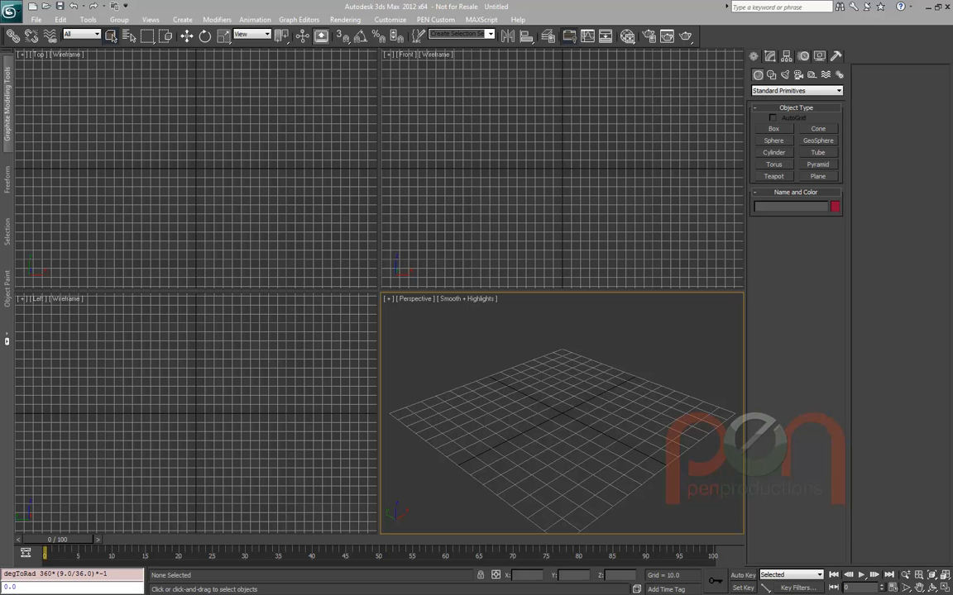
pyautogui.click(324, 355)
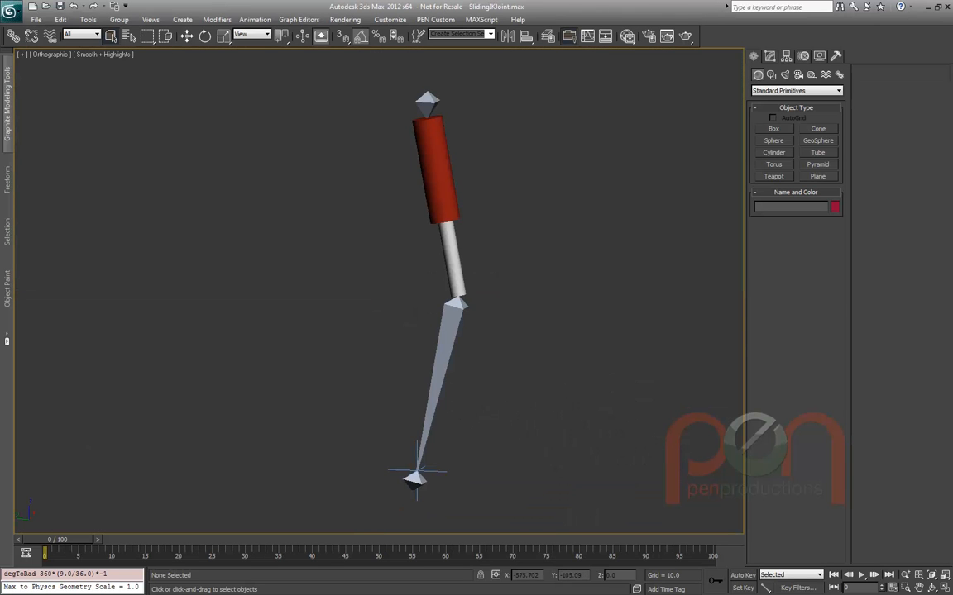
# Move the IK chain goal and the topmost bone to examine how the sliding piston joint responds
pyautogui.click(416, 471)
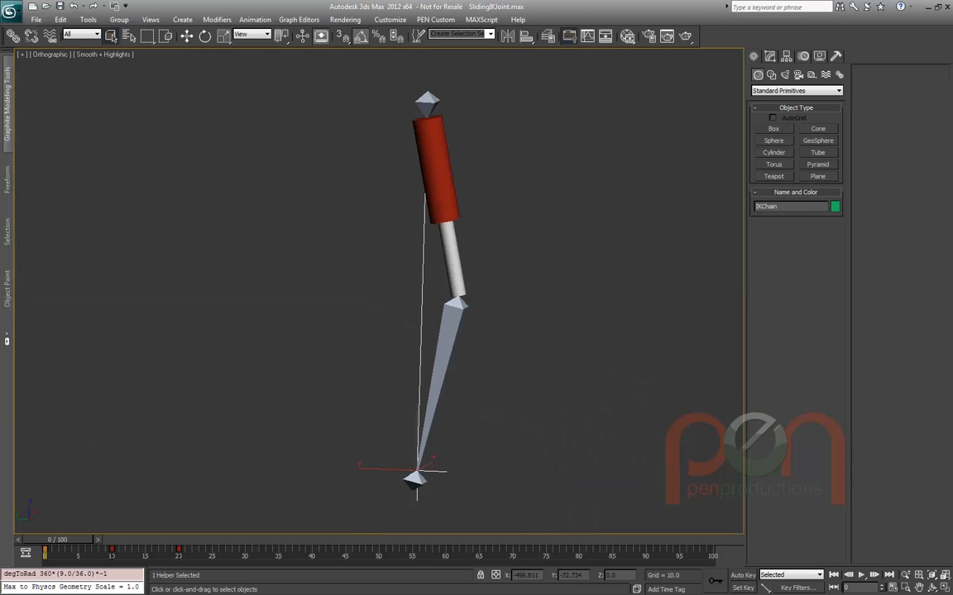
pyautogui.press('w')
pyautogui.moveTo(407, 458)
pyautogui.mouseDown()
pyautogui.moveTo(399, 324)
pyautogui.moveTo(421, 461)
pyautogui.moveTo(428, 383)
pyautogui.moveTo(417, 392)
pyautogui.moveTo(417, 447)
pyautogui.moveTo(398, 342)
pyautogui.moveTo(412, 489)
pyautogui.moveTo(409, 323)
pyautogui.moveTo(425, 483)
pyautogui.moveTo(428, 322)
pyautogui.moveTo(441, 473)
pyautogui.moveTo(407, 461)
pyautogui.mouseUp()
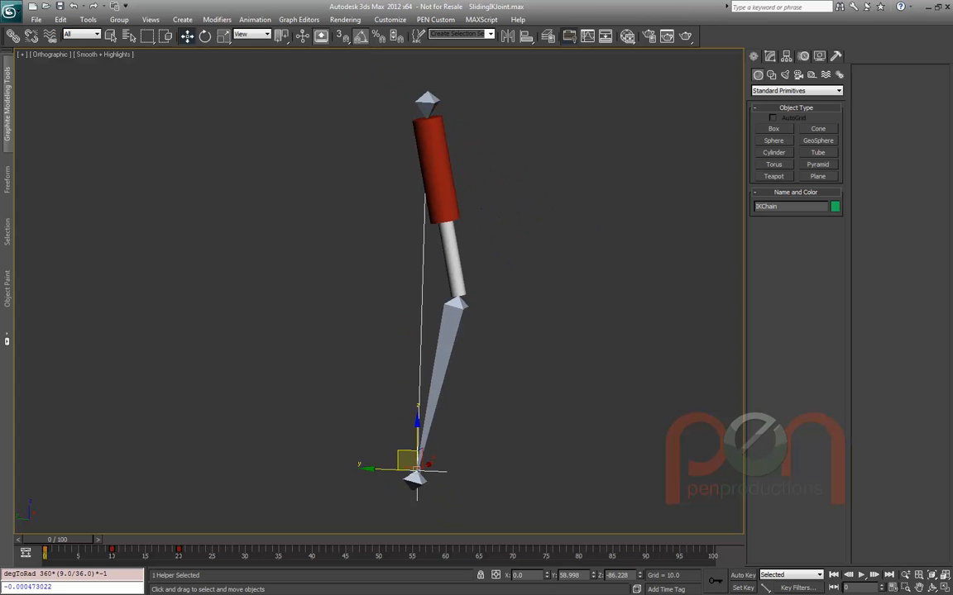
pyautogui.click(426, 101)
pyautogui.moveTo(426, 98)
pyautogui.mouseDown()
pyautogui.moveTo(428, 228)
pyautogui.moveTo(428, 92)
pyautogui.mouseUp()
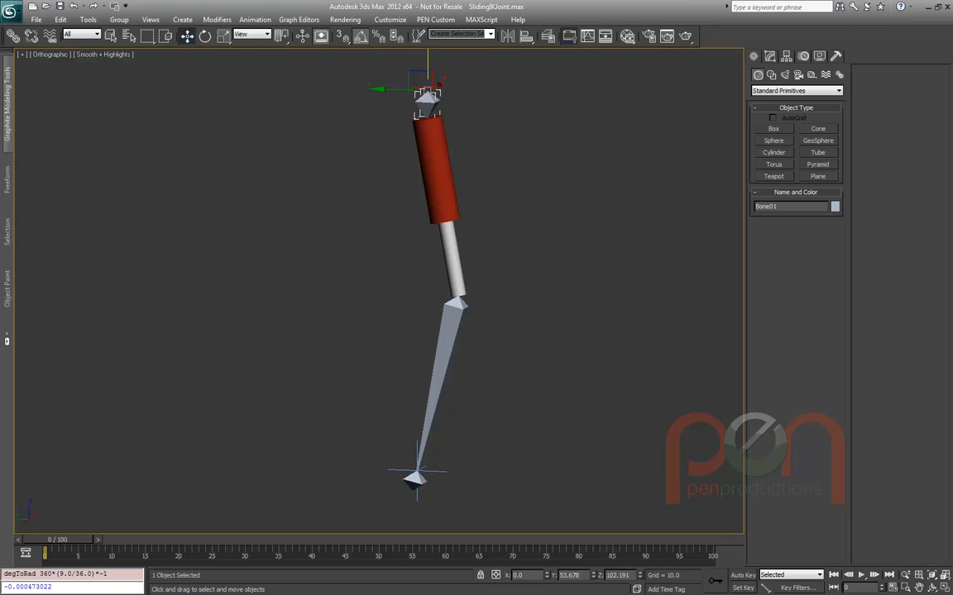
# Select the rig's lower bone and turn on the edged-faces display
pyautogui.click(446, 339)
pyautogui.moveTo(457, 294); pyautogui.dragTo(399, 293, button='middle')
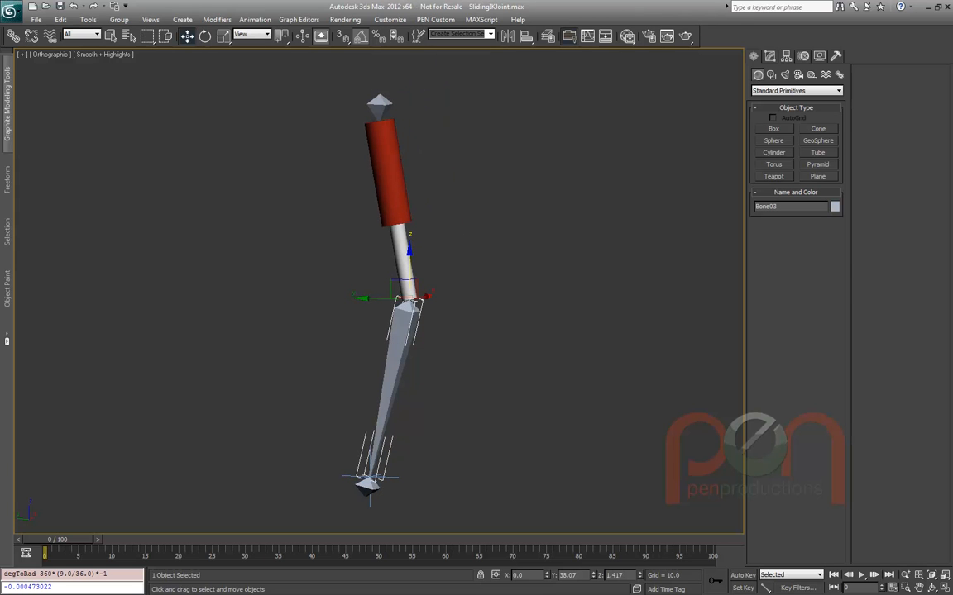
pyautogui.press('F4')
pyautogui.moveTo(57, 539)
pyautogui.mouseDown()
pyautogui.moveTo(231, 539)
pyautogui.moveTo(55, 539)
pyautogui.mouseUp()
pyautogui.click(187, 35)
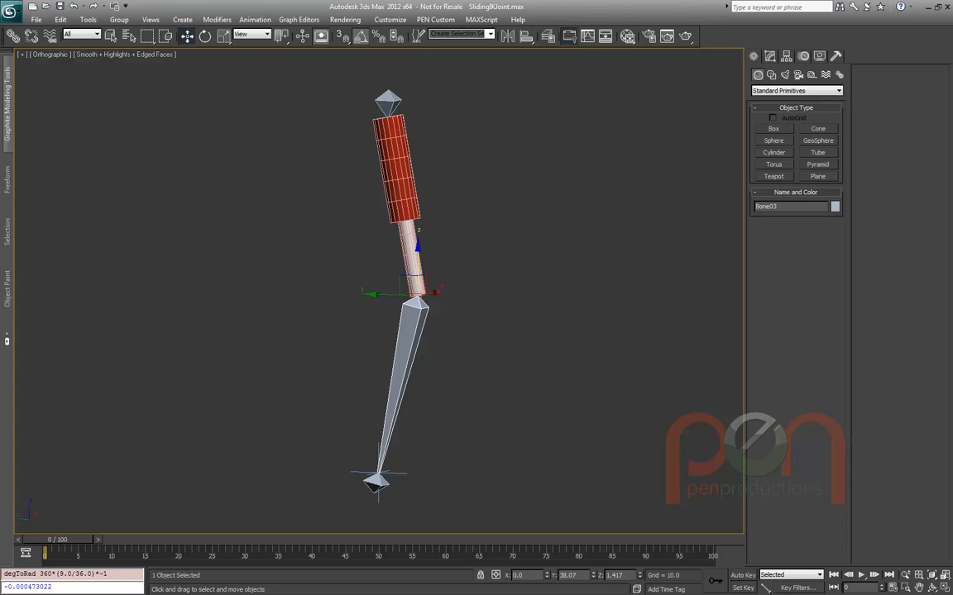
pyautogui.keyDown('alt'); pyautogui.moveTo(331, 268); pyautogui.dragTo(364, 268, button='middle'); pyautogui.keyUp('alt')
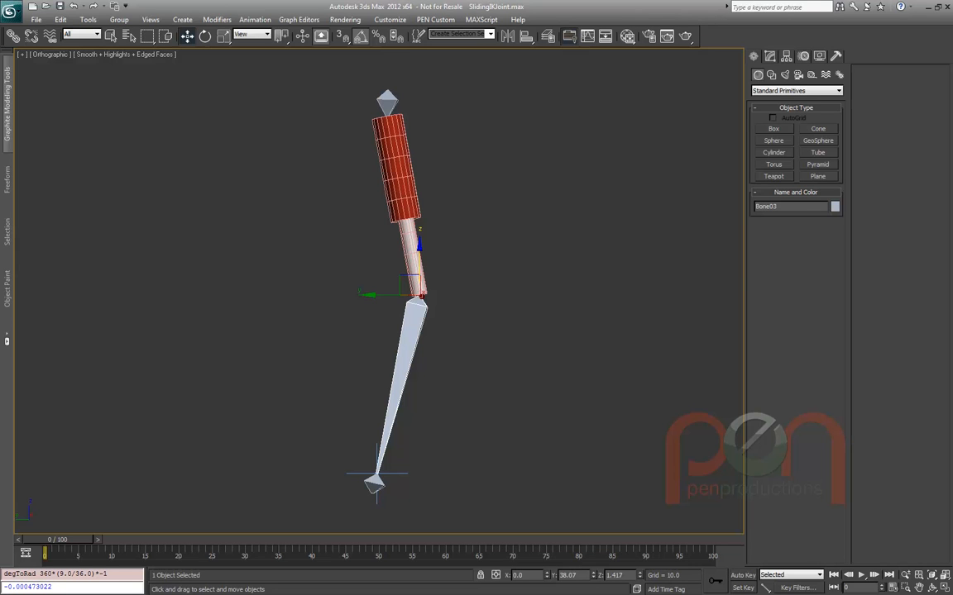
pyautogui.moveTo(419, 296); pyautogui.dragTo(423, 283, button='middle')
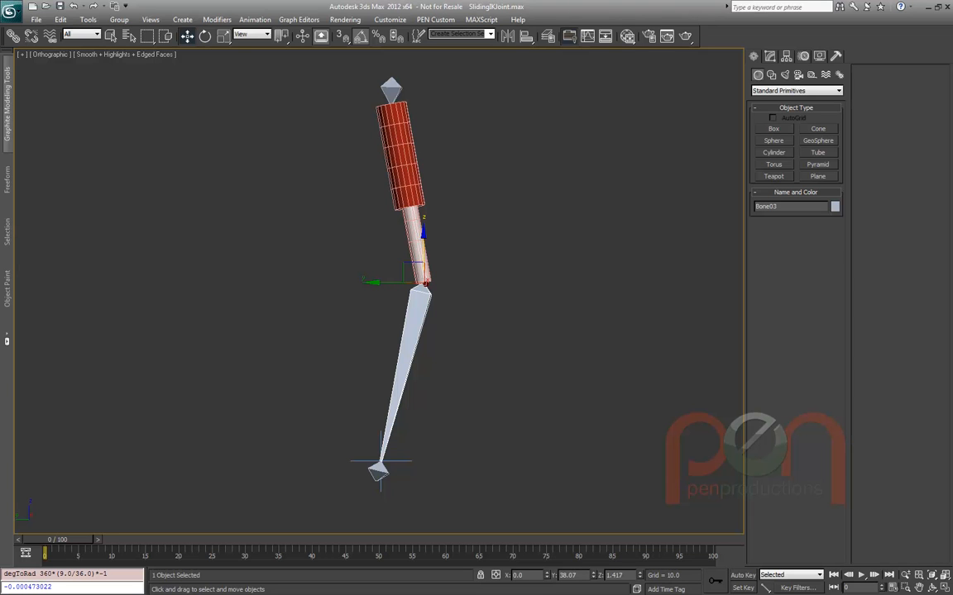
# Draw a thin horizontal test bone below the rig in the Left view and delete it
pyautogui.moveTo(435, 218); pyautogui.dragTo(427, 197, button='middle')
pyautogui.scroll(-2, 426, 213)
pyautogui.press('l')
pyautogui.scroll(1, 339, 319)
pyautogui.moveTo(338, 325); pyautogui.dragTo(368, 248, button='middle')
pyautogui.scroll(-1, 340, 318)
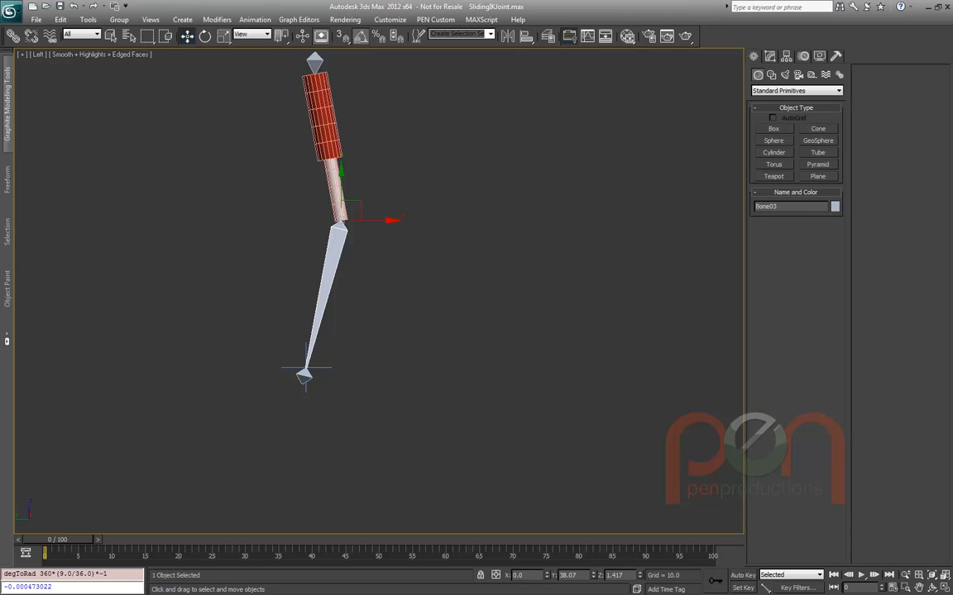
pyautogui.rightClick(329, 297)
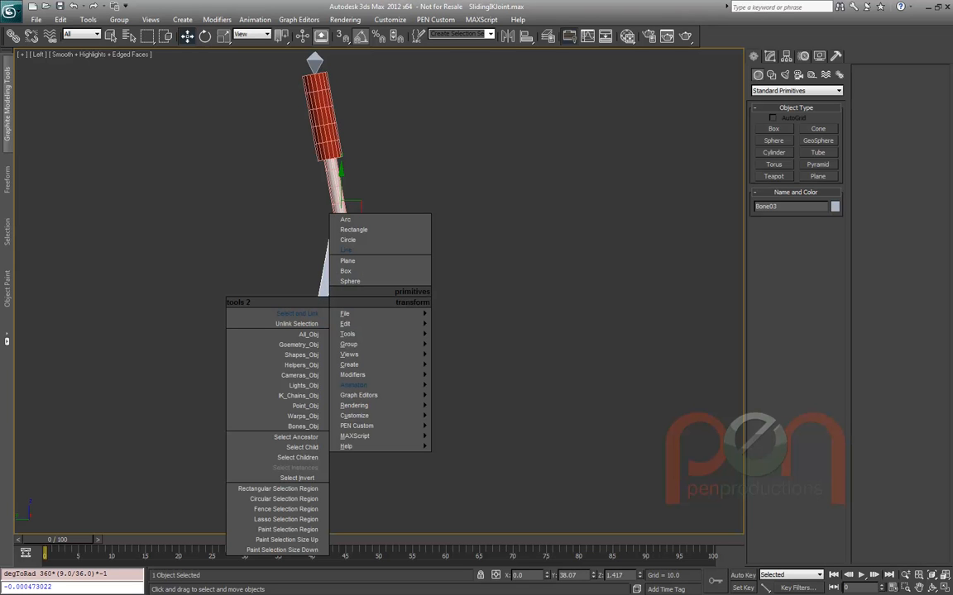
pyautogui.moveTo(350, 365)
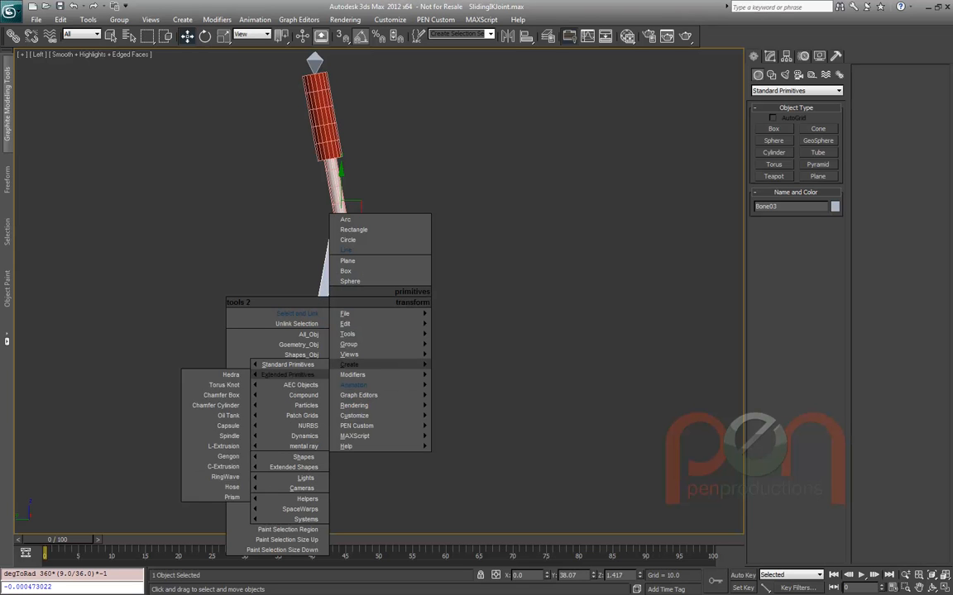
pyautogui.moveTo(306, 519)
pyautogui.click(219, 519)
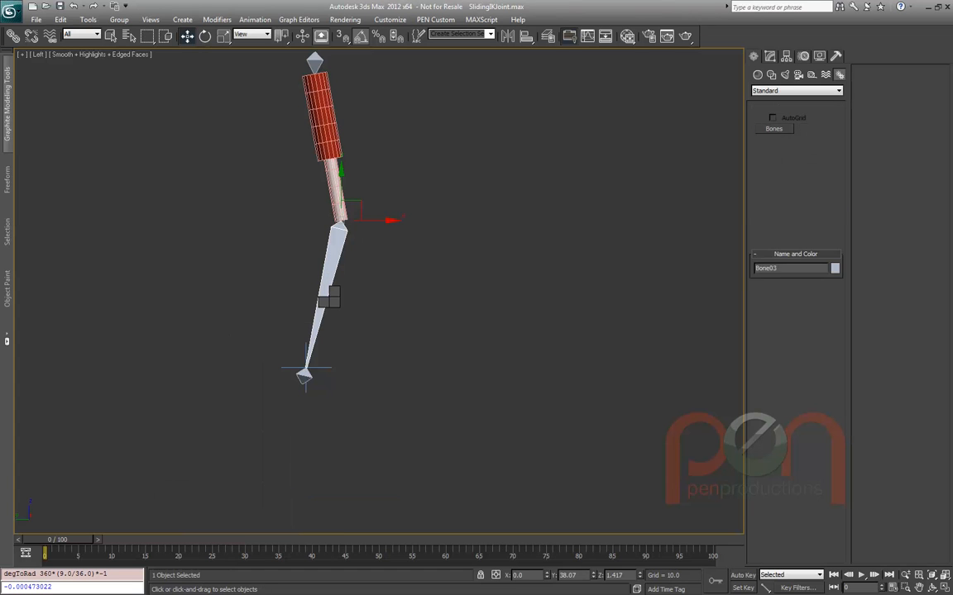
pyautogui.scroll(1, 334, 406)
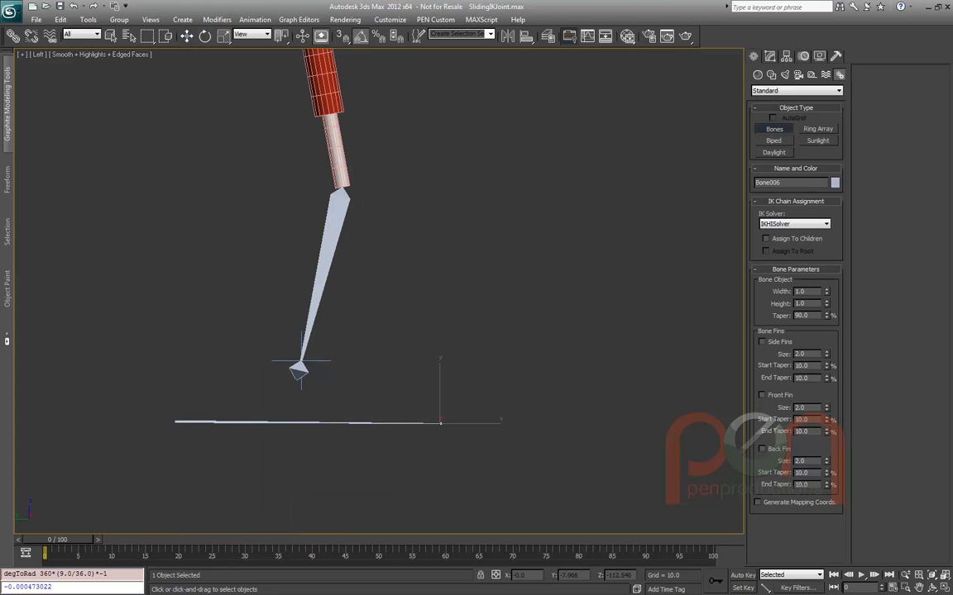
pyautogui.press('w')
pyautogui.moveTo(473, 400); pyautogui.dragTo(394, 437)
pyautogui.press('Delete')
# Draw a horizontal test bone with a width of 10 and an end bone below the rig
pyautogui.rightClick(377, 337)
pyautogui.click(418, 342)
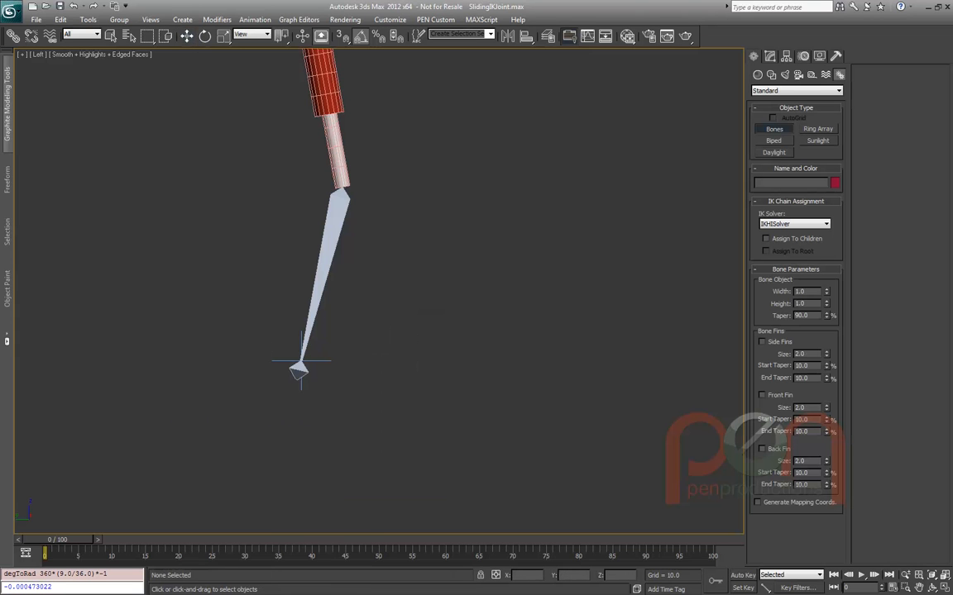
pyautogui.doubleClick(800, 291)
pyautogui.write('10')
pyautogui.press('Tab')
pyautogui.click(204, 444)
pyautogui.click(402, 444)
pyautogui.rightClick(407, 444)
pyautogui.rightClick(408, 444)
pyautogui.click(305, 427)
pyautogui.moveTo(305, 426); pyautogui.dragTo(359, 402, button='middle')
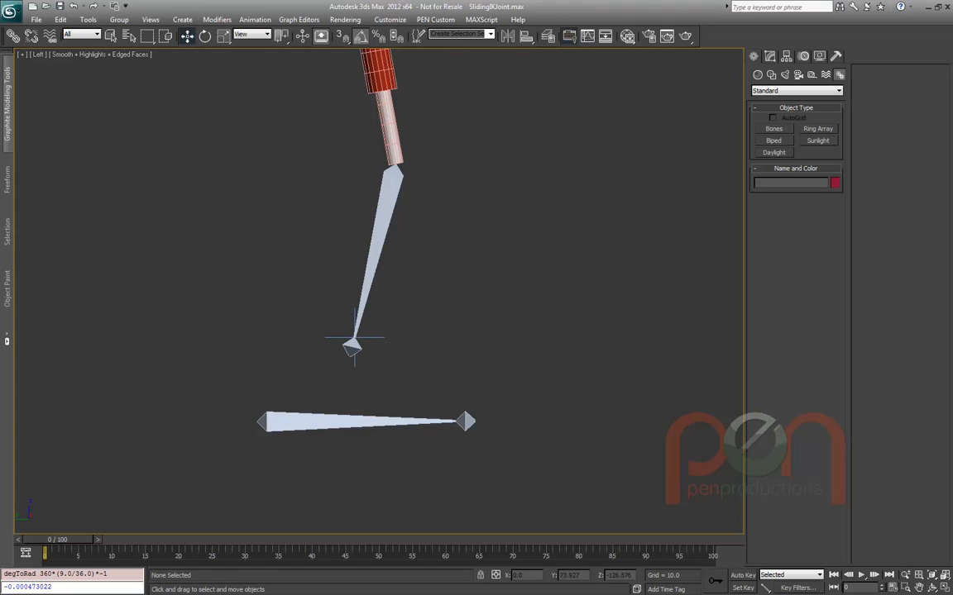
# Select the horizontal test bone and open Bone Tools
pyautogui.click(316, 418)
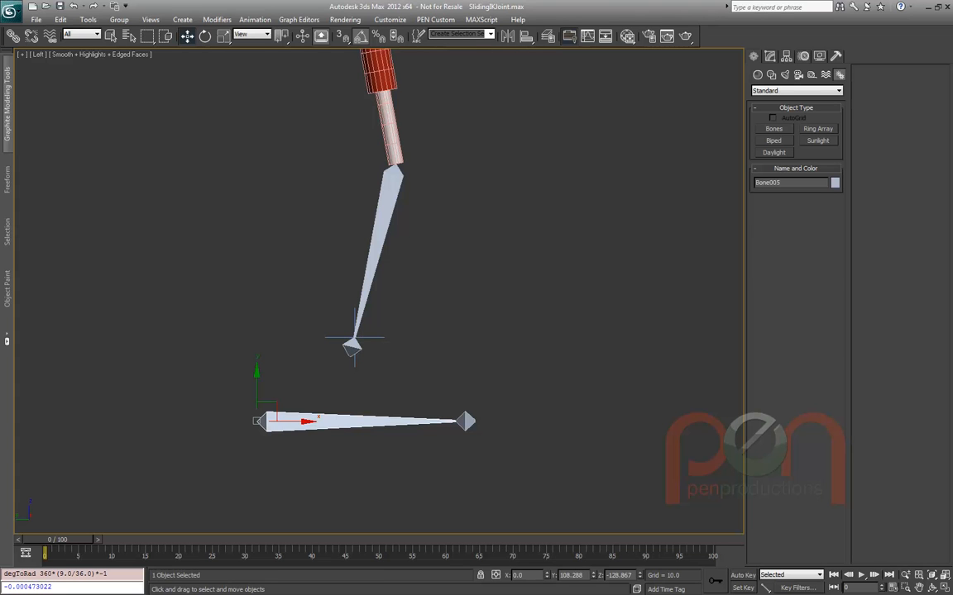
pyautogui.click(254, 19)
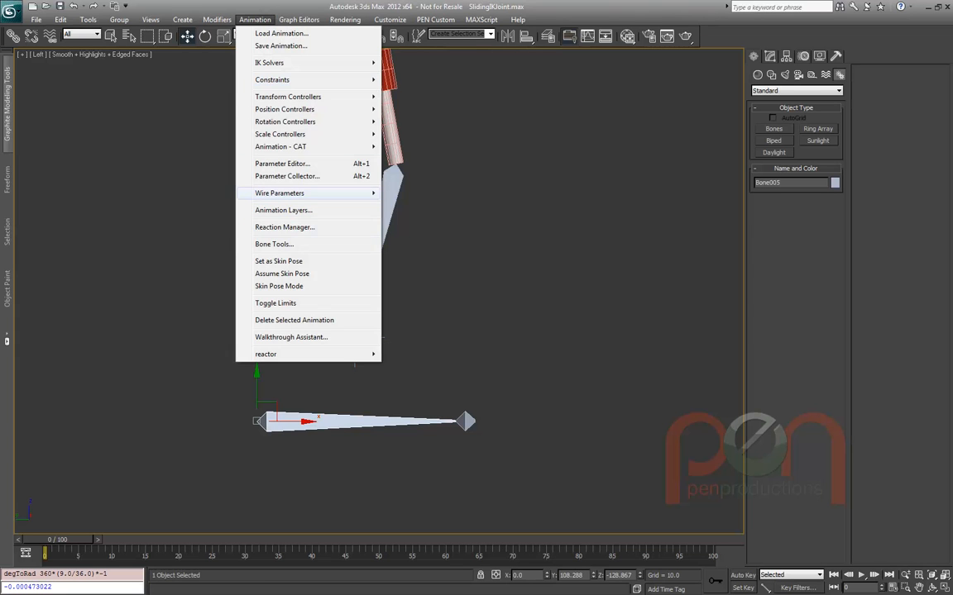
pyautogui.click(273, 244)
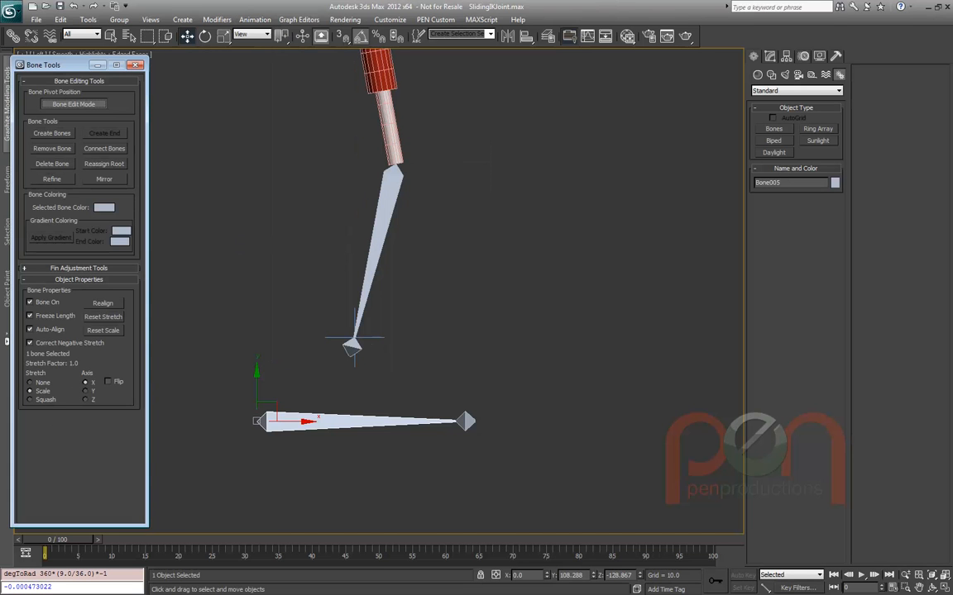
# Try moving the test chain's end bone with Bone Edit Mode on and with it off
pyautogui.click(465, 421)
pyautogui.moveTo(466, 420); pyautogui.dragTo(411, 352)
pyautogui.rightClick(411, 353)
pyautogui.moveTo(468, 417)
pyautogui.mouseDown()
pyautogui.moveTo(656, 395)
pyautogui.moveTo(497, 394)
pyautogui.moveTo(453, 420)
pyautogui.mouseUp()
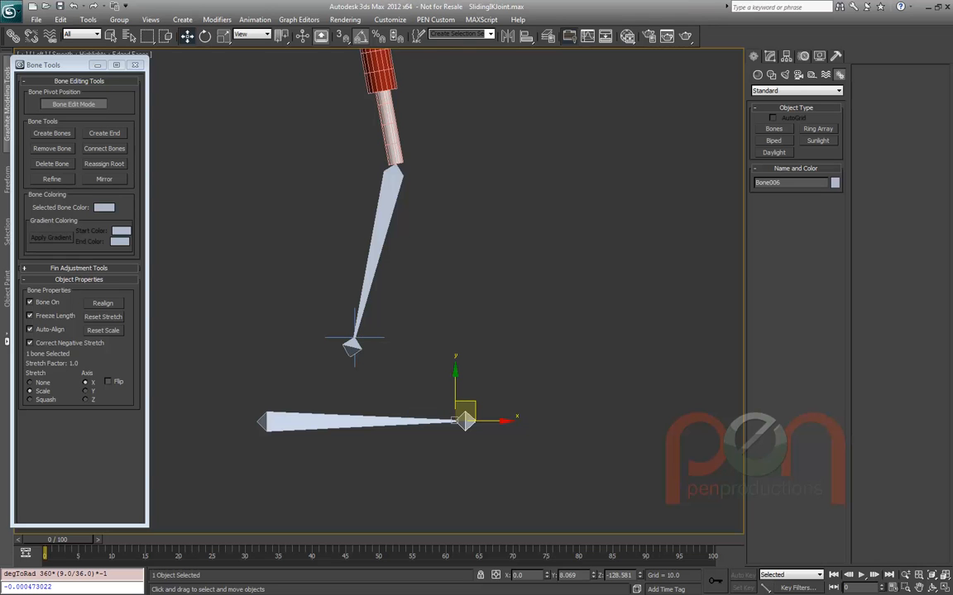
pyautogui.click(73, 104)
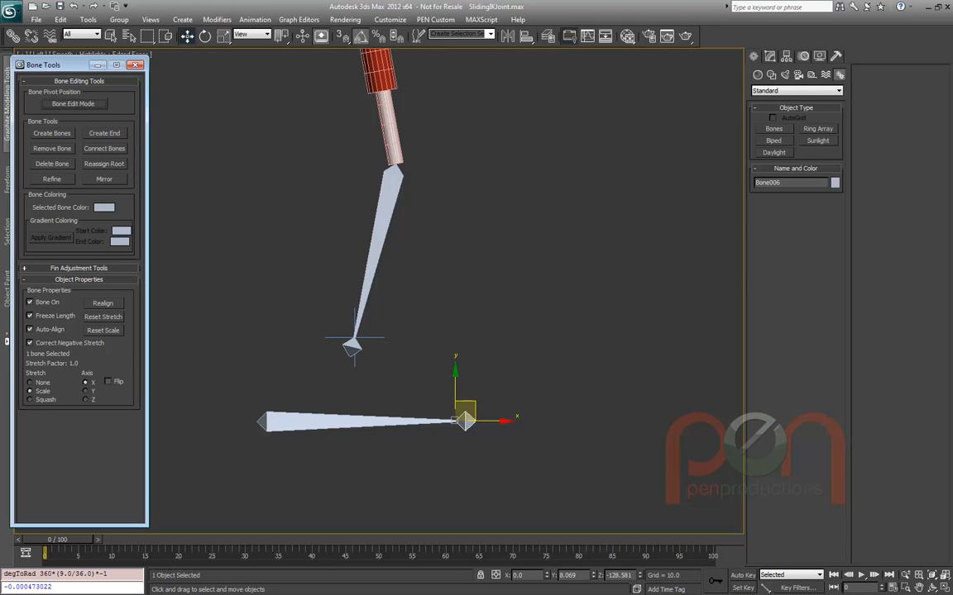
pyautogui.moveTo(465, 411)
pyautogui.mouseDown()
pyautogui.moveTo(447, 293)
pyautogui.moveTo(431, 328)
pyautogui.moveTo(442, 486)
pyautogui.moveTo(451, 392)
pyautogui.moveTo(454, 421)
pyautogui.mouseUp()
# Turn off Freeze Length for both test bones, try moving the end bone and cancel the move
pyautogui.keyDown('ctrl'); pyautogui.click(410, 420); pyautogui.keyUp('ctrl')
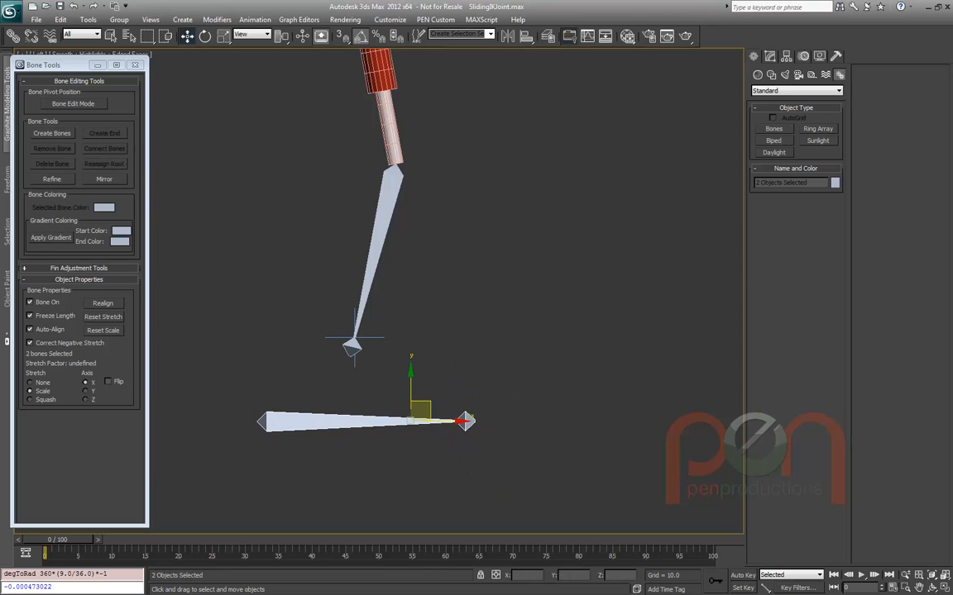
pyautogui.click(29, 316)
pyautogui.click(497, 463)
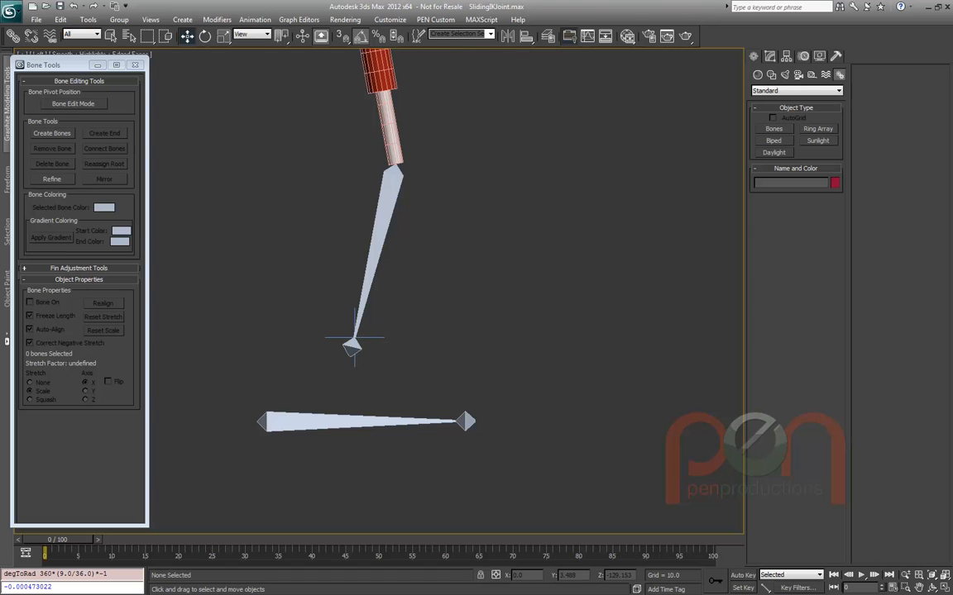
pyautogui.moveTo(465, 422); pyautogui.dragTo(541, 403)
pyautogui.rightClick(541, 404)
# Turn Freeze Length back on for both test bones and try moving the end bone again
pyautogui.keyDown('ctrl'); pyautogui.click(413, 420); pyautogui.keyUp('ctrl')
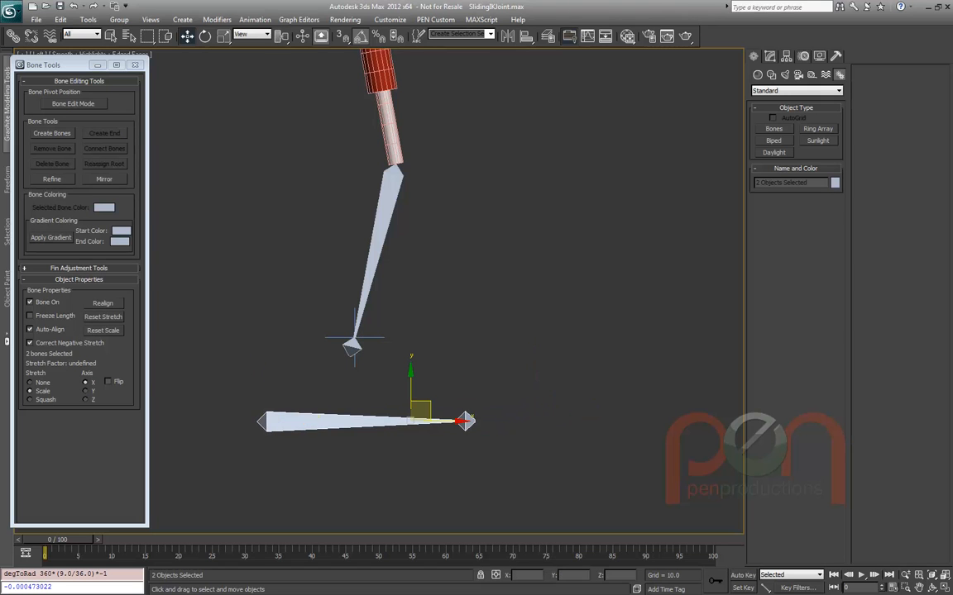
pyautogui.click(30, 316)
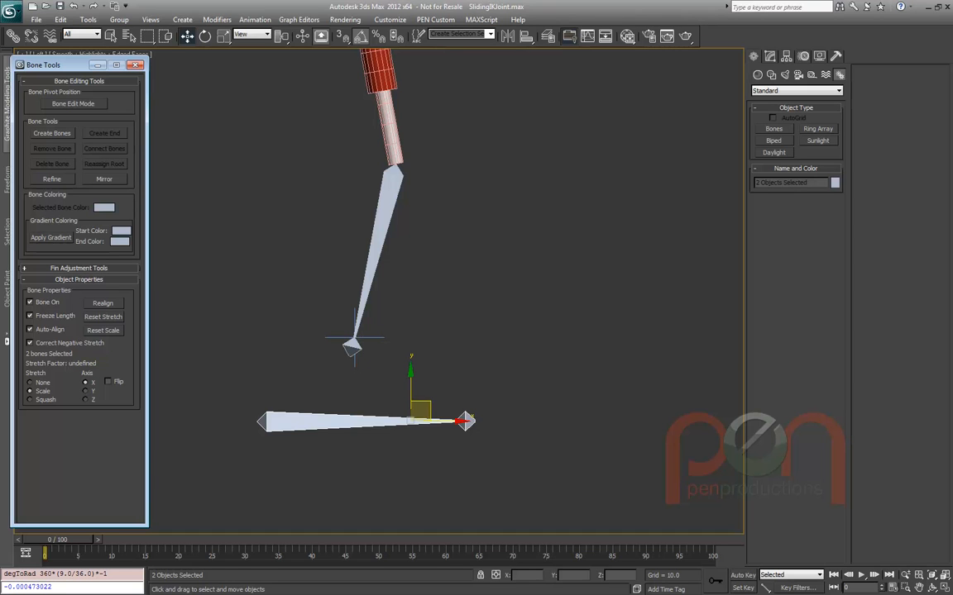
pyautogui.click(378, 370)
pyautogui.click(465, 413)
pyautogui.moveTo(465, 414); pyautogui.dragTo(465, 421)
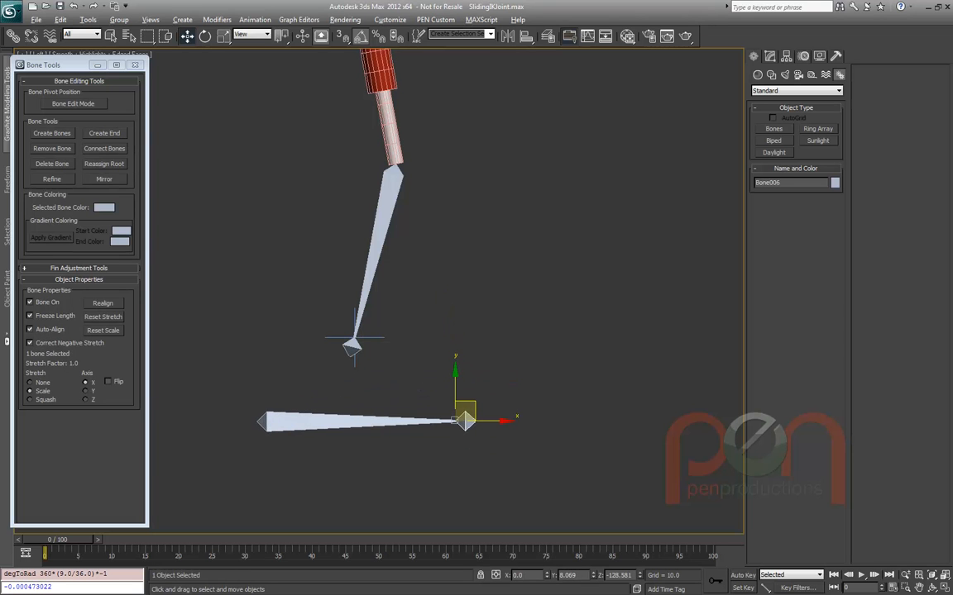
# Set the reference coordinate system to Local and check the axes of both test bones
pyautogui.keyDown('alt'); pyautogui.moveTo(465, 411); pyautogui.dragTo(472, 428, button='middle'); pyautogui.keyUp('alt')
pyautogui.keyDown('alt'); pyautogui.rightClick(472, 427); pyautogui.keyUp('alt')
pyautogui.click(484, 412)
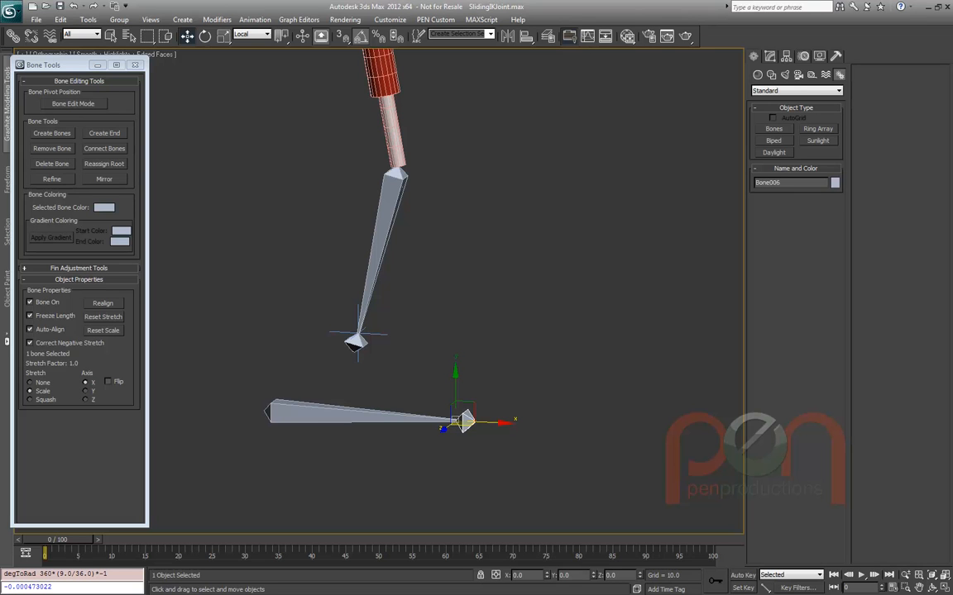
pyautogui.click(399, 416)
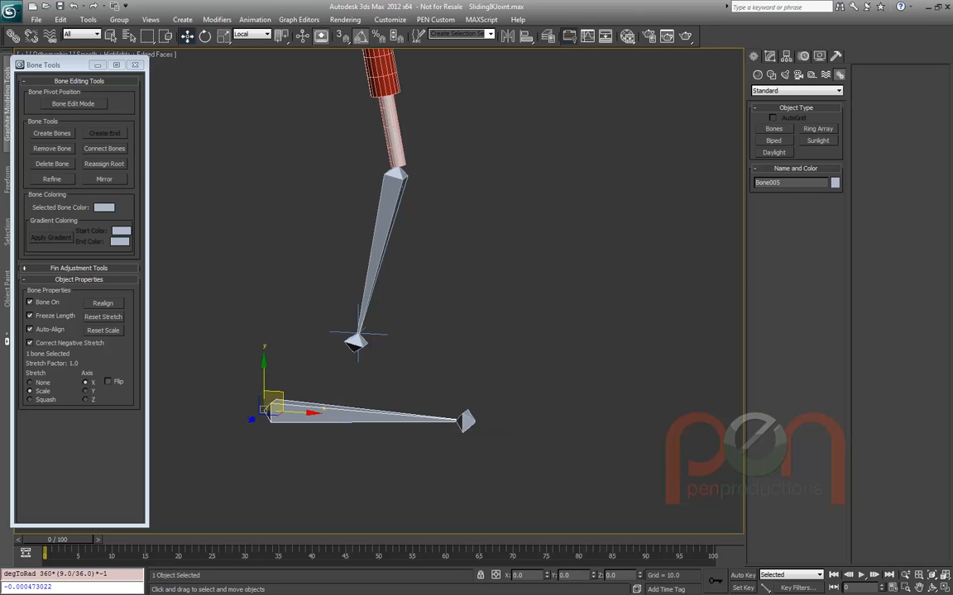
# Delete both horizontal test bones below the rig
pyautogui.moveTo(548, 449); pyautogui.dragTo(251, 397)
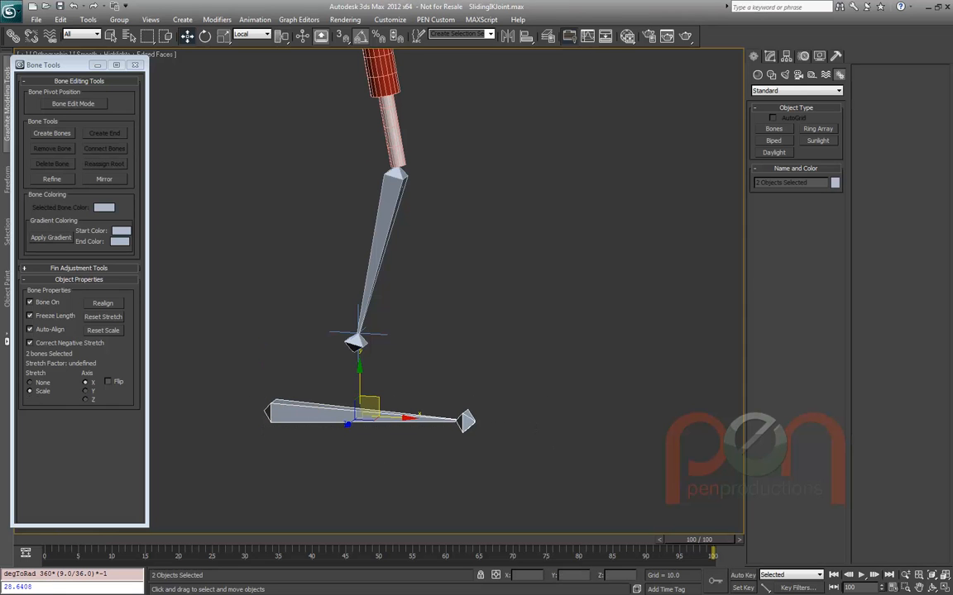
pyautogui.press('End')
pyautogui.moveTo(395, 391); pyautogui.dragTo(393, 394, button='middle')
pyautogui.click(331, 418)
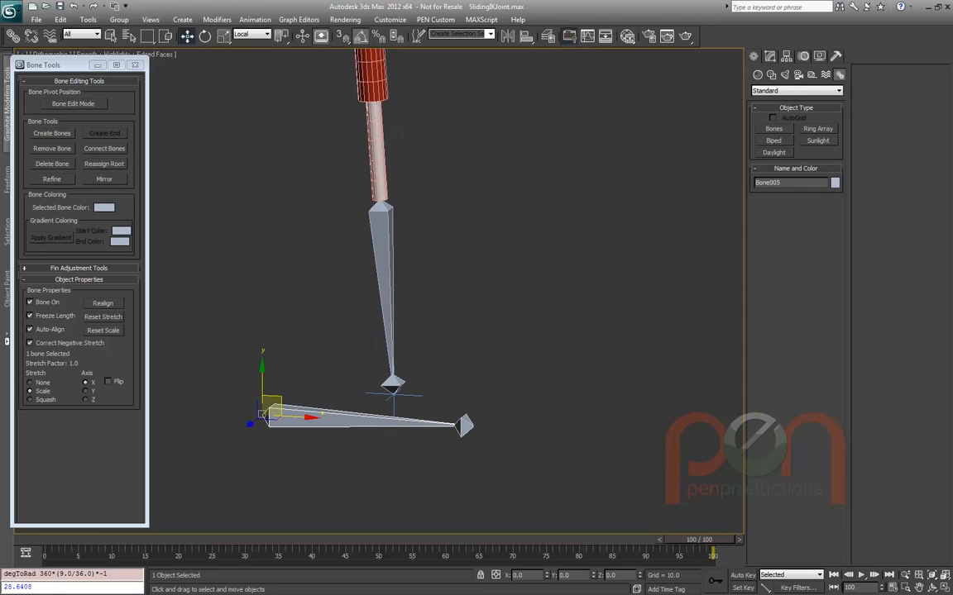
pyautogui.moveTo(495, 443); pyautogui.dragTo(348, 339)
pyautogui.press('Delete')
# Unfreeze all objects and switch the viewport to wireframe display
pyautogui.click(394, 395)
pyautogui.moveTo(348, 339); pyautogui.dragTo(377, 460, button='middle')
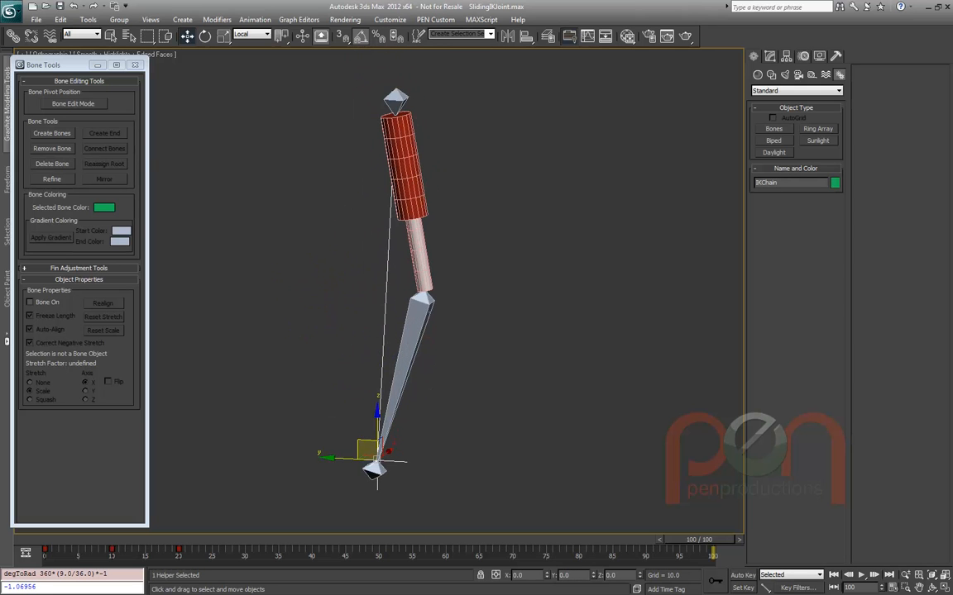
pyautogui.click(411, 345)
pyautogui.moveTo(467, 336); pyautogui.dragTo(460, 296, button='middle')
pyautogui.rightClick(459, 296)
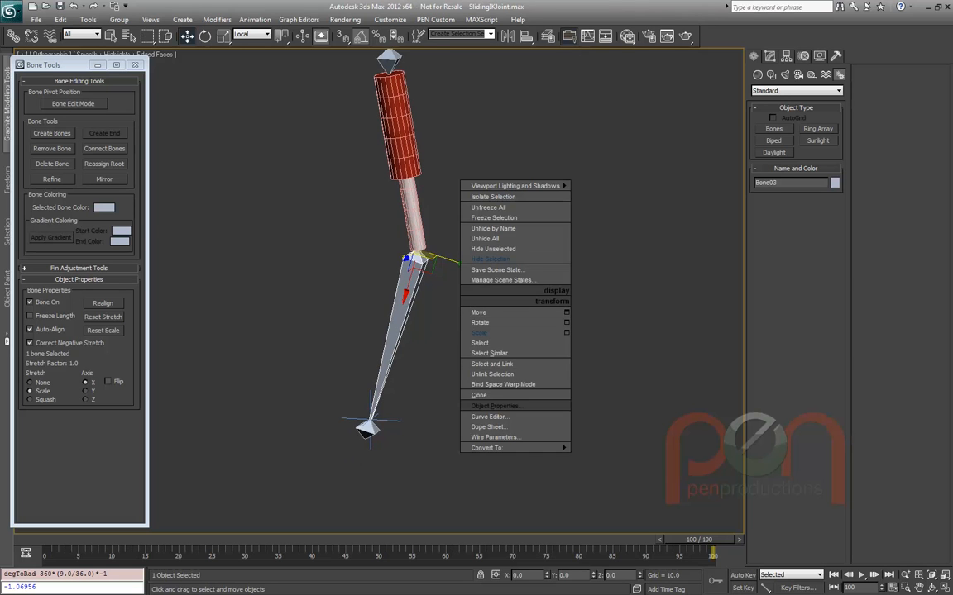
pyautogui.click(494, 207)
pyautogui.moveTo(494, 207); pyautogui.dragTo(490, 217, button='middle')
pyautogui.press('F3')
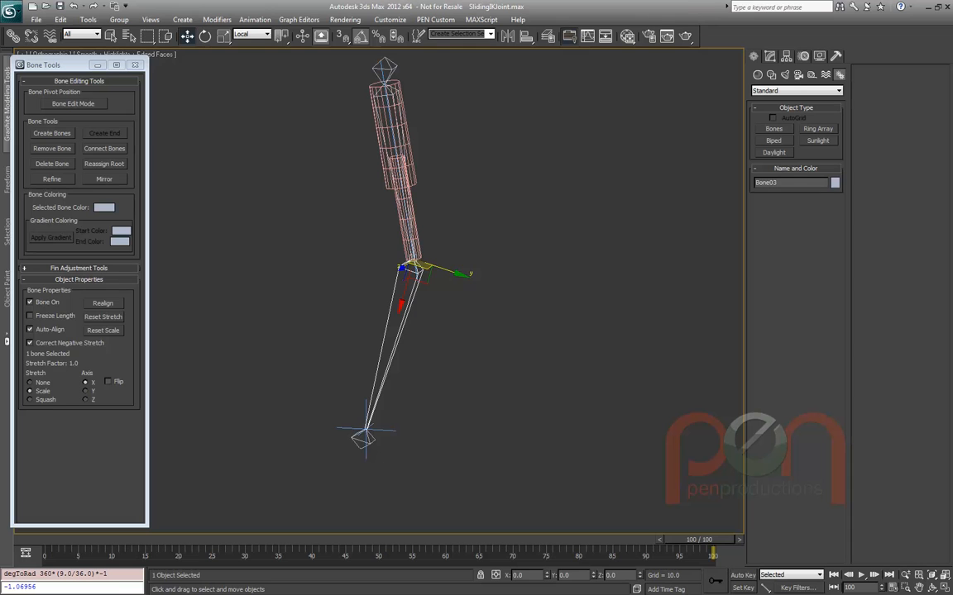
# Hide the piston's outer cylinder and inner rod so that only the bones remain
pyautogui.click(409, 147)
pyautogui.keyDown('ctrl'); pyautogui.click(408, 216); pyautogui.keyUp('ctrl')
pyautogui.rightClick(507, 243)
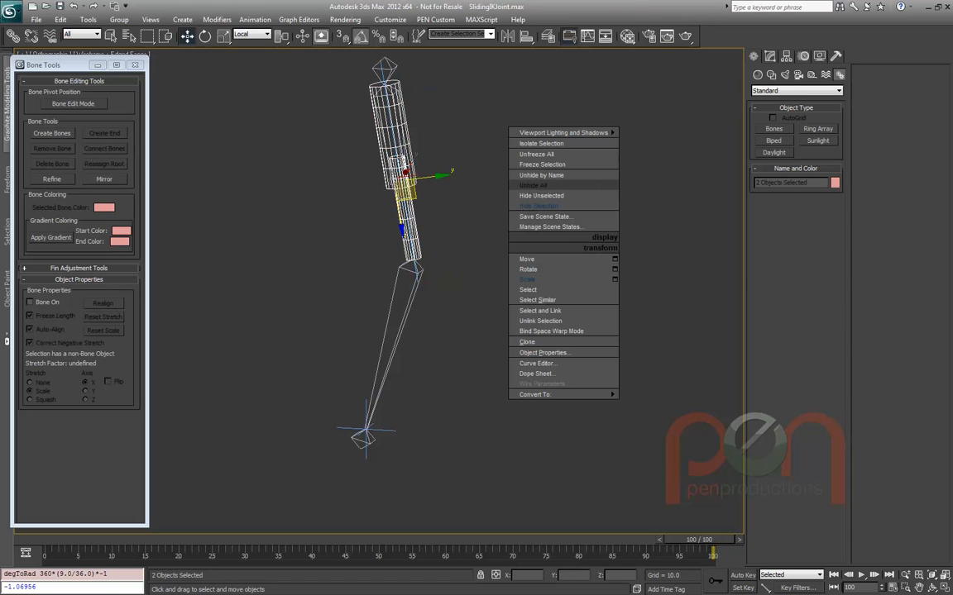
pyautogui.click(539, 206)
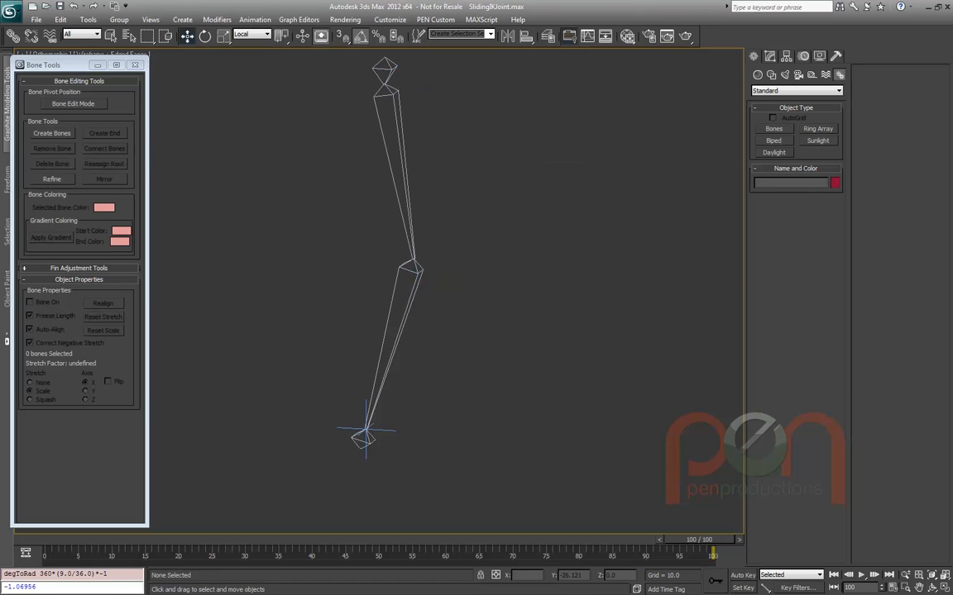
# Return to frame 0, select the long upper bone and compare its shaded and wireframe display
pyautogui.moveTo(698, 539); pyautogui.dragTo(57, 539)
pyautogui.press('w')
pyautogui.moveTo(353, 166); pyautogui.dragTo(461, 190)
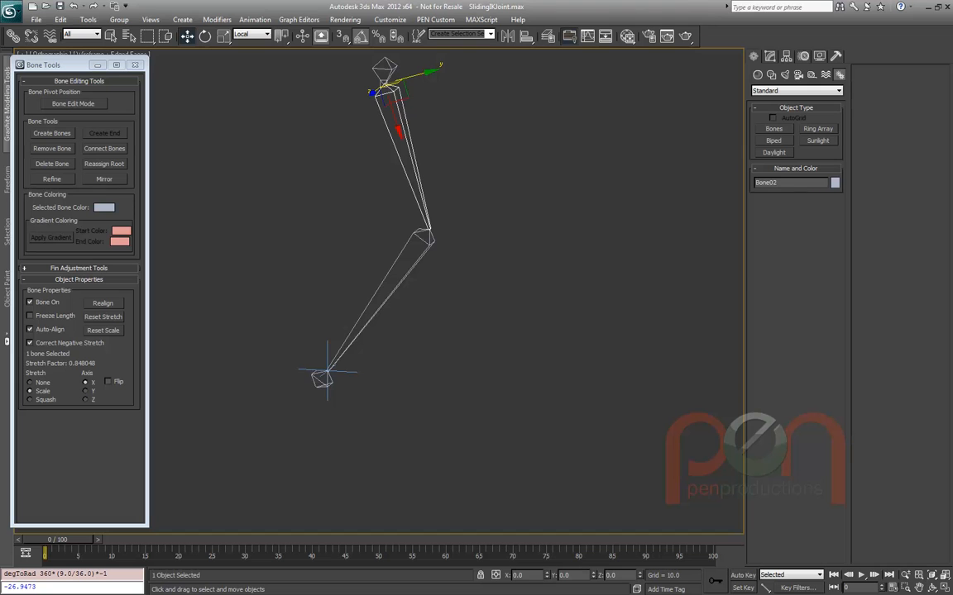
pyautogui.press('F3')
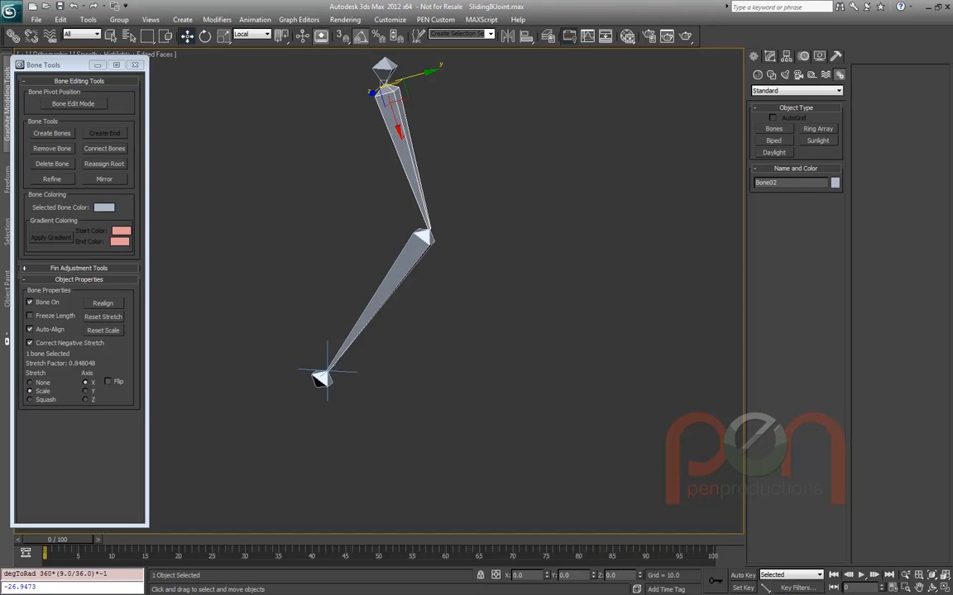
pyautogui.press('F3')
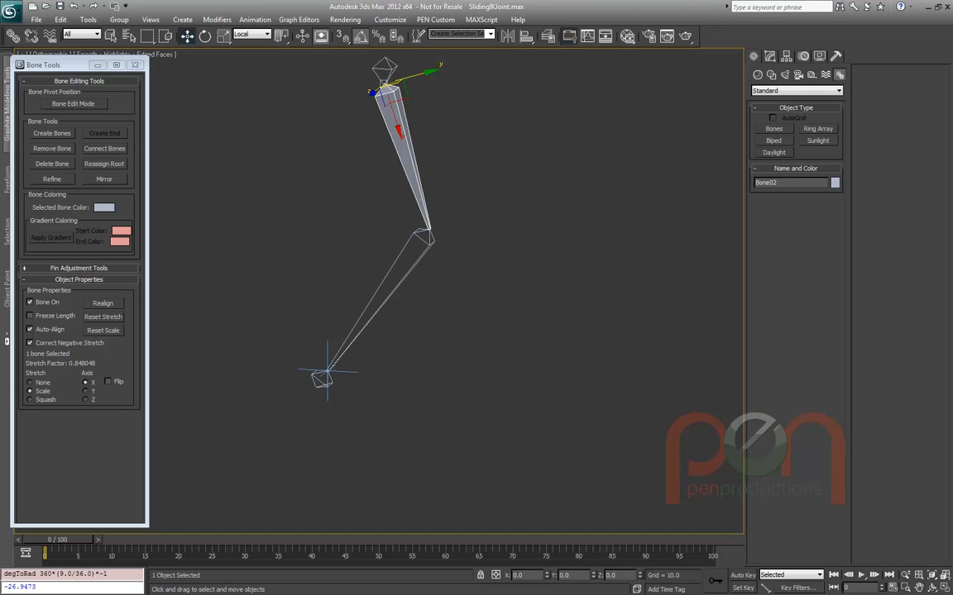
# Try moving the IK chain goal to test how the upper bone stretches, and cancel the move
pyautogui.click(327, 370)
pyautogui.moveTo(319, 361); pyautogui.dragTo(326, 437)
pyautogui.rightClick(326, 437)
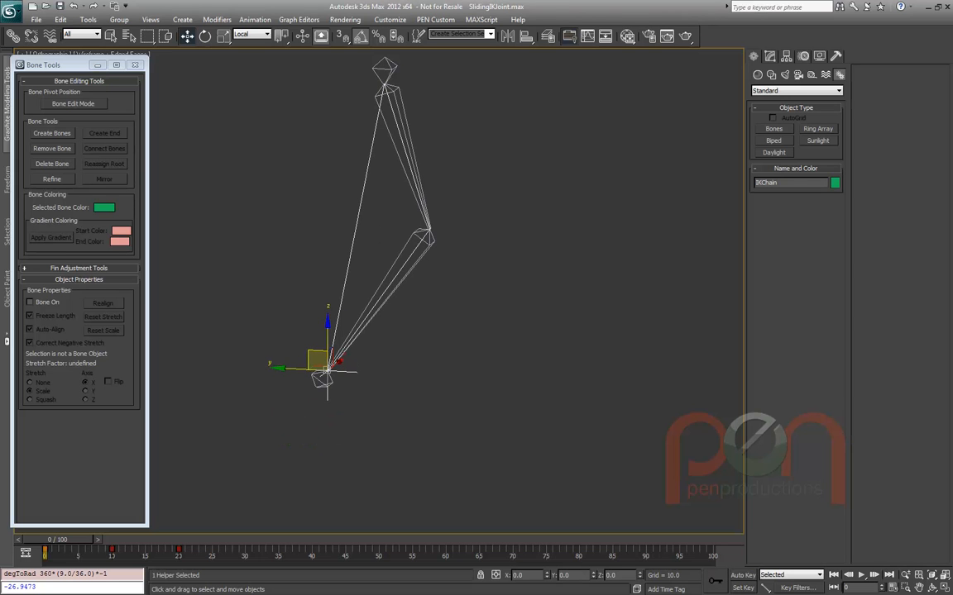
# Select the upper bone (Bone02) and open its transform tracks in the Dope Sheet
pyautogui.click(409, 166)
pyautogui.moveTo(441, 255); pyautogui.dragTo(439, 274, button='middle')
pyautogui.rightClick(439, 275)
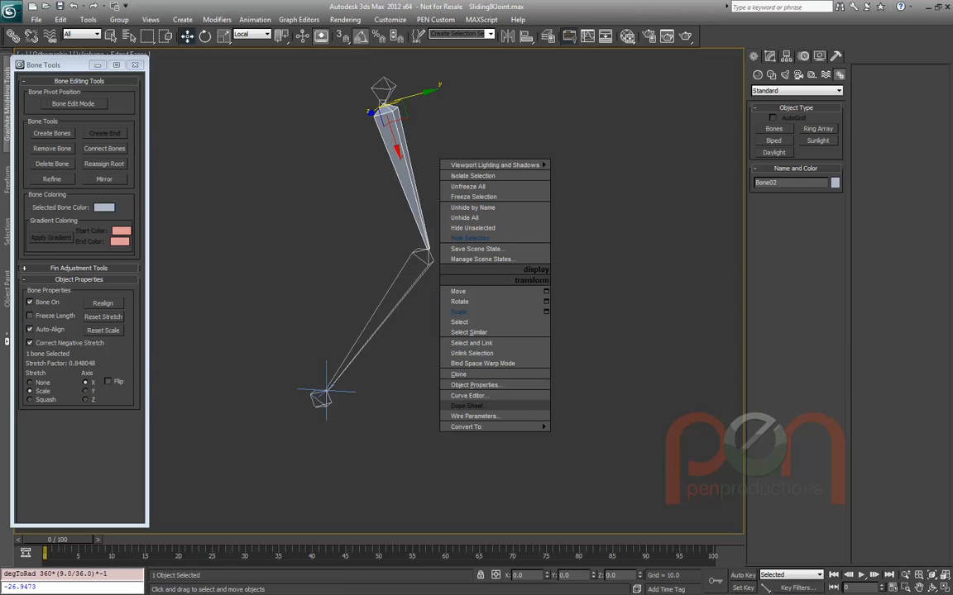
pyautogui.click(475, 416)
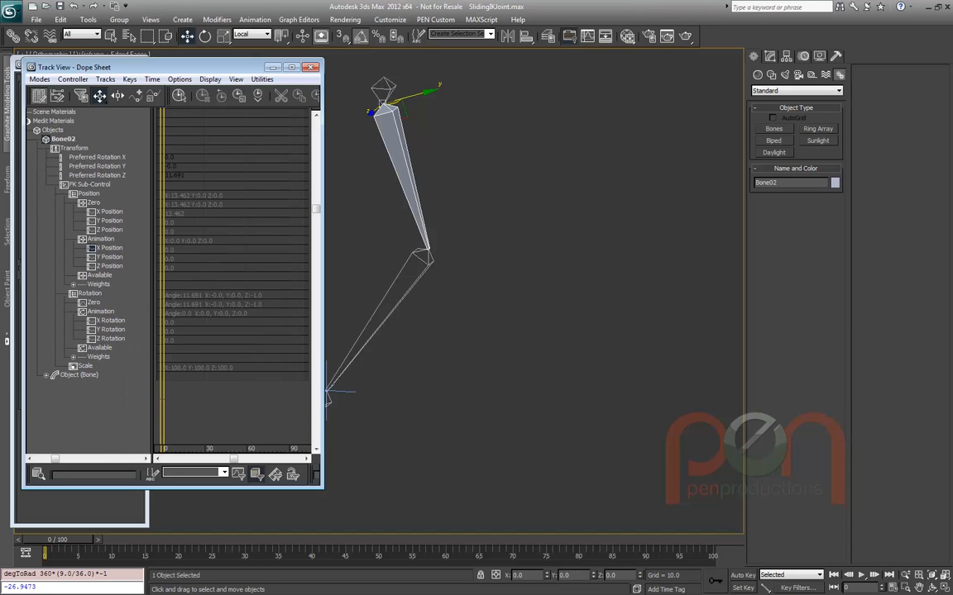
# Select the lower bone (Bone03), open the script controller on its animation X Position track and enlarge the script window
pyautogui.click(389, 308)
pyautogui.moveTo(388, 308); pyautogui.dragTo(454, 315, button='middle')
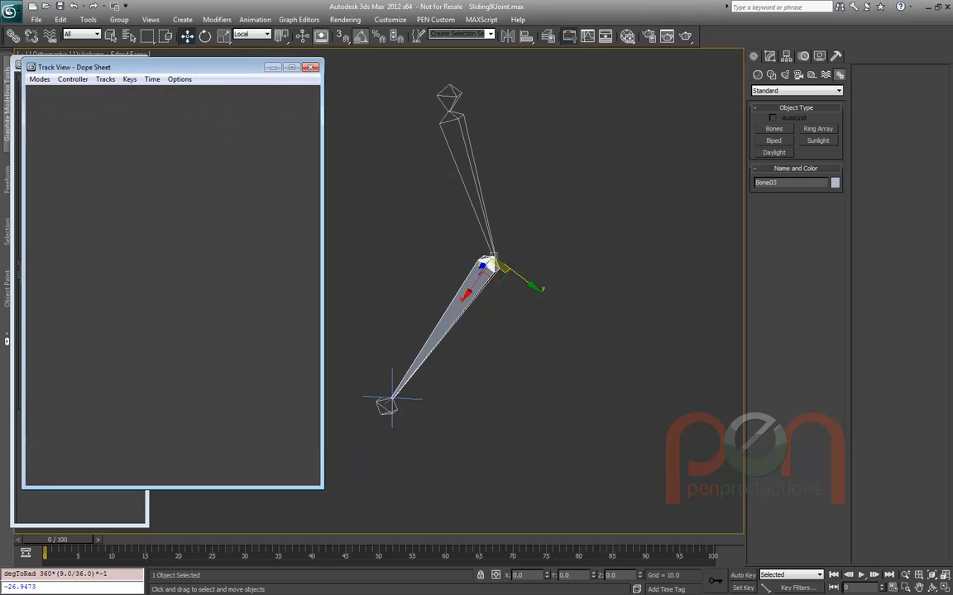
pyautogui.rightClick(108, 244)
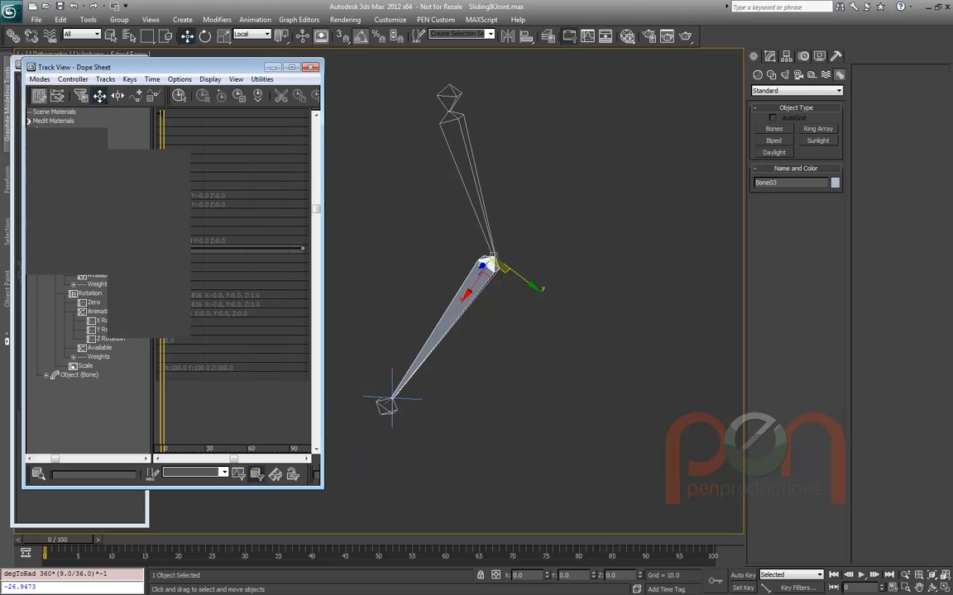
pyautogui.click(132, 259)
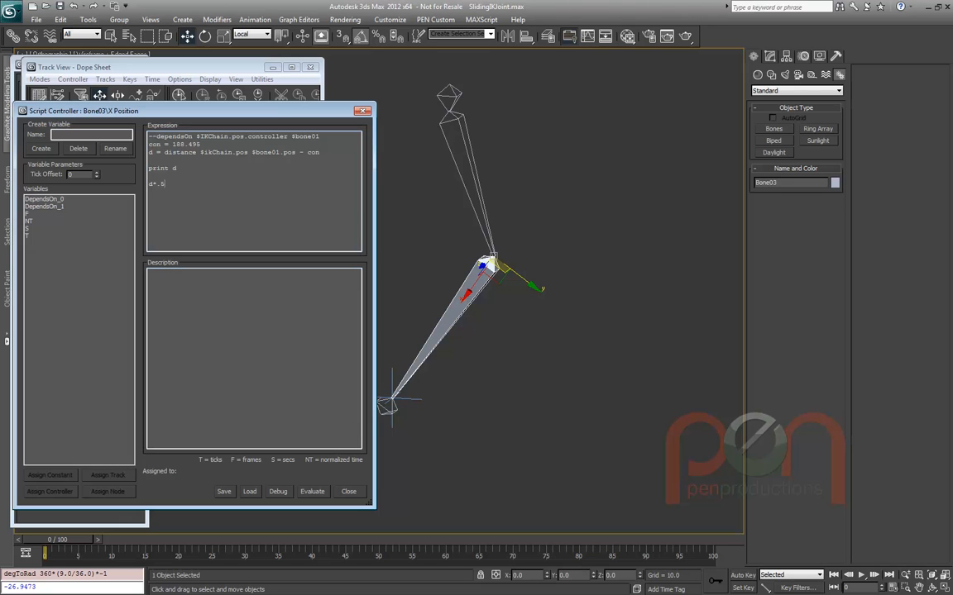
pyautogui.moveTo(372, 506); pyautogui.dragTo(410, 527)
pyautogui.moveTo(496, 331); pyautogui.dragTo(604, 349, button='middle')
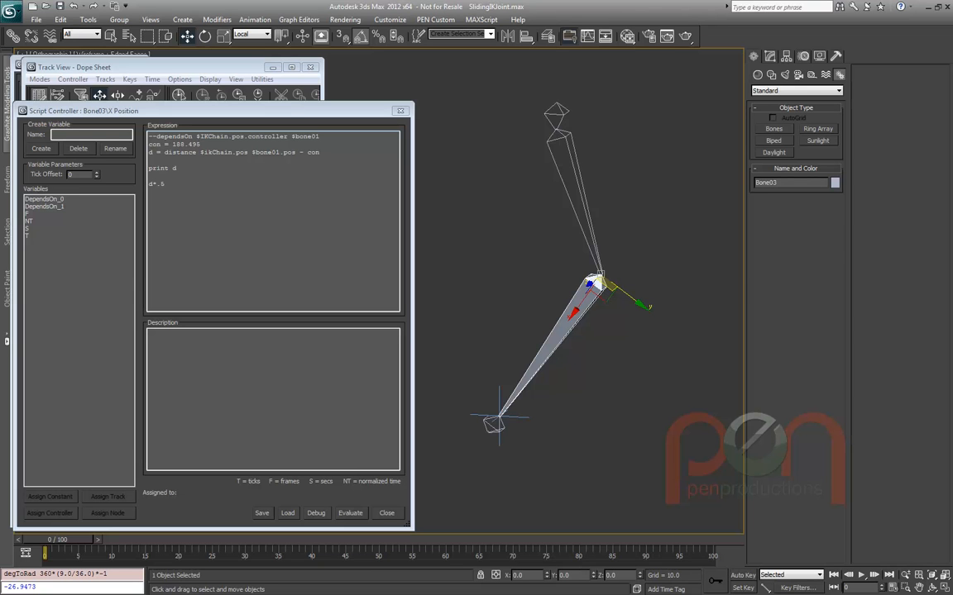
# Examine the dependsOn comment and the position references in Bone03's script, trying a cancelled move of the IK chain goal
pyautogui.moveTo(319, 137); pyautogui.dragTo(156, 136)
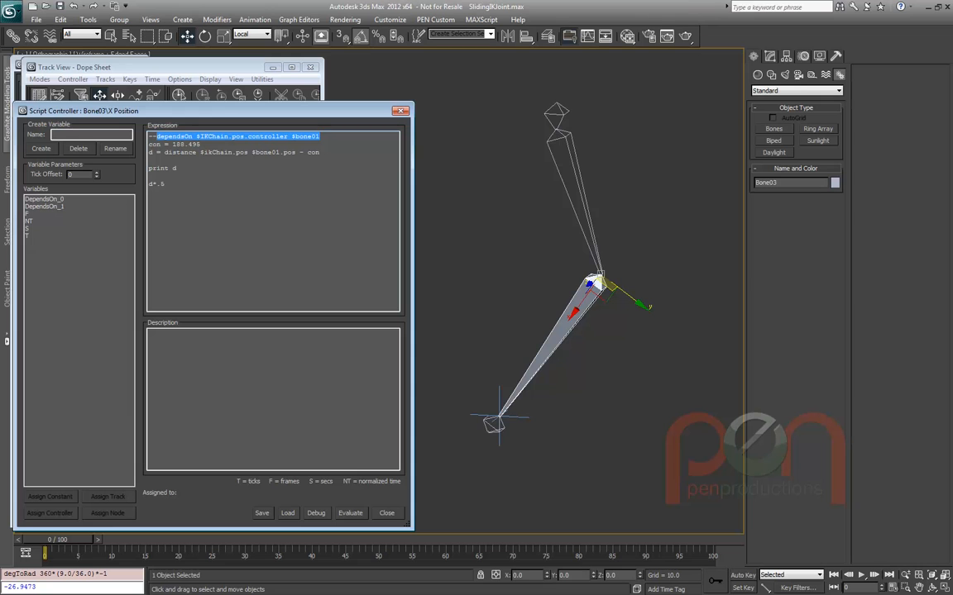
pyautogui.moveTo(498, 416); pyautogui.dragTo(491, 396)
pyautogui.rightClick(491, 396)
pyautogui.doubleClick(174, 137)
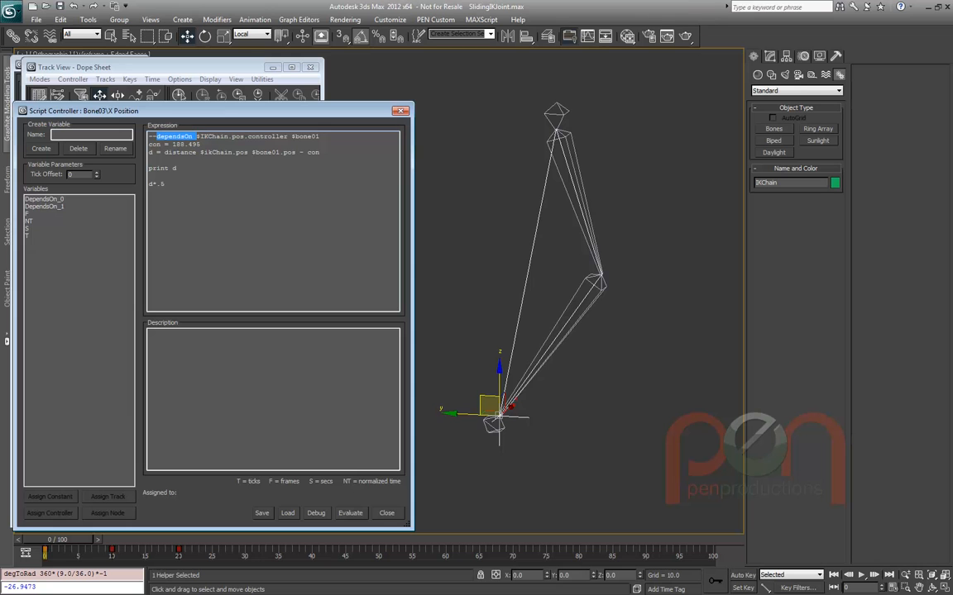
pyautogui.moveTo(215, 110); pyautogui.dragTo(232, 113)
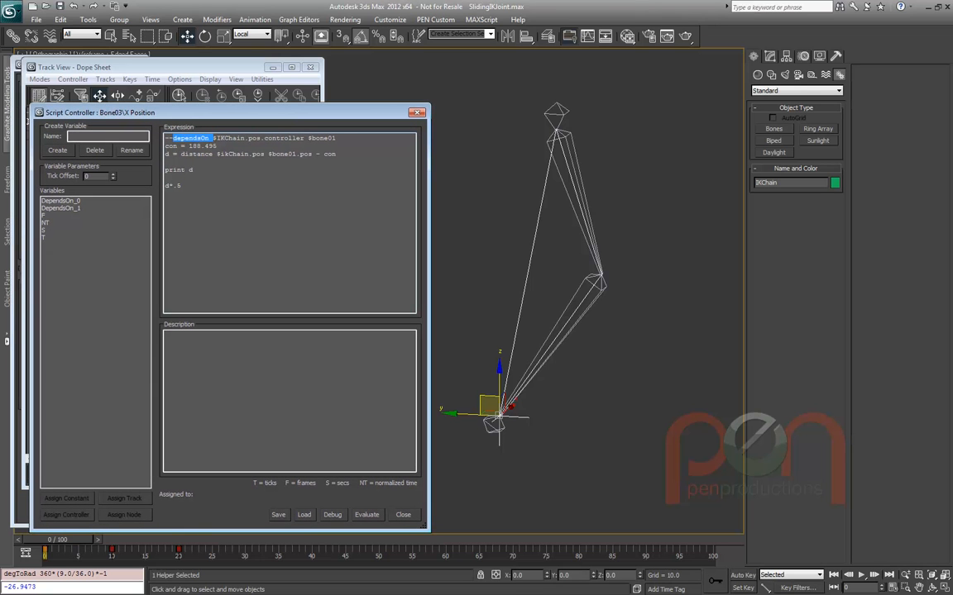
pyautogui.click(224, 138)
pyautogui.doubleClick(224, 138)
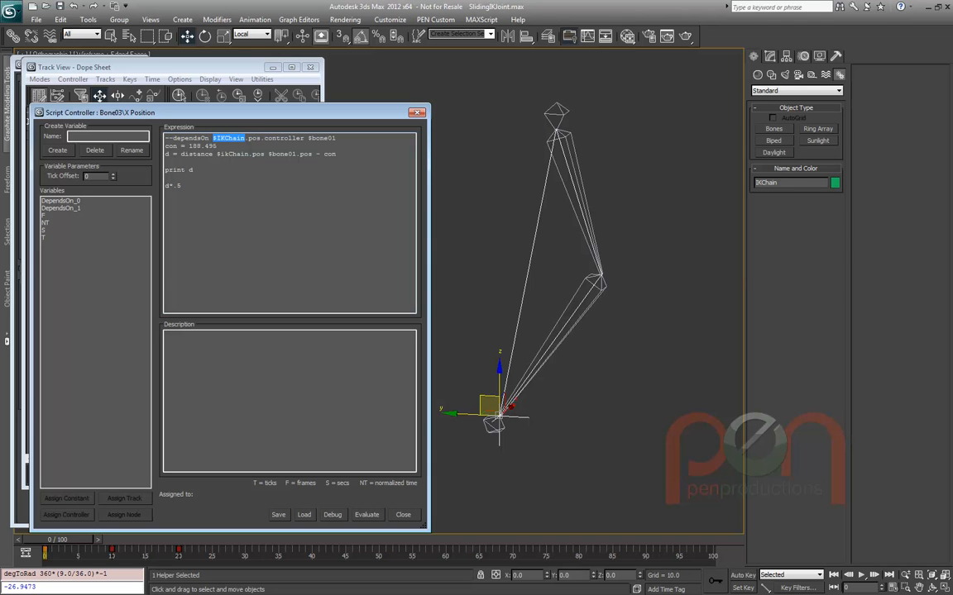
pyautogui.moveTo(216, 154); pyautogui.dragTo(293, 154)
# Select the IK chain goal and then the root bone (Bone01), and open the MAXScript Listener
pyautogui.hotkey('ctrl', 'd')
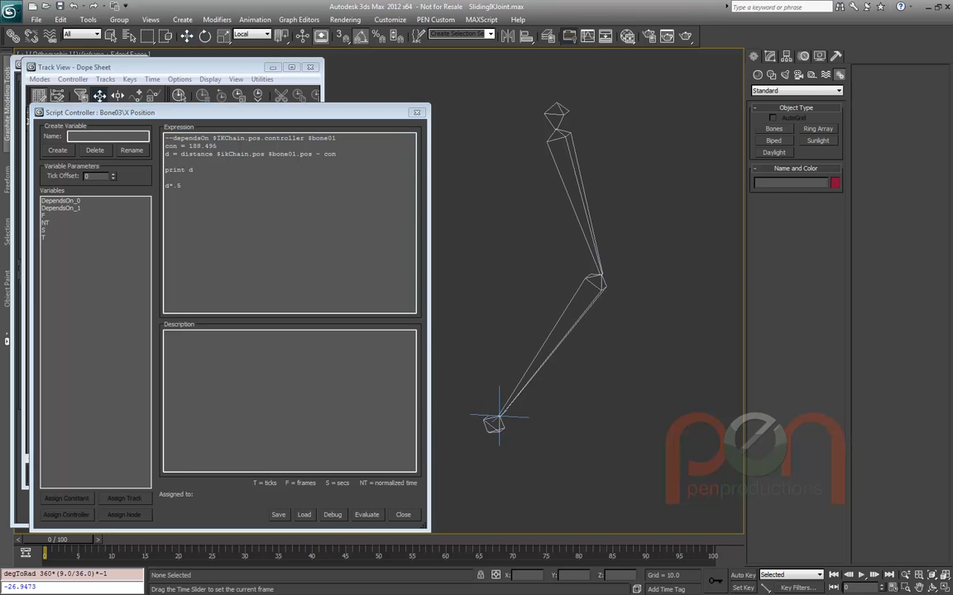
pyautogui.moveTo(550, 275); pyautogui.dragTo(528, 274, button='middle')
pyautogui.click(478, 418)
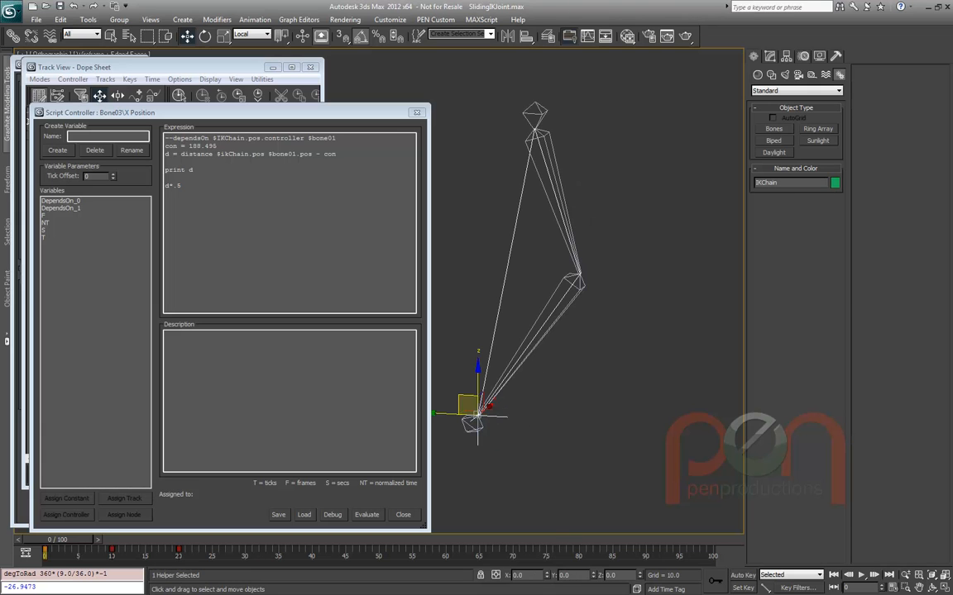
pyautogui.keyDown('ctrl'); pyautogui.click(535, 113); pyautogui.keyUp('ctrl')
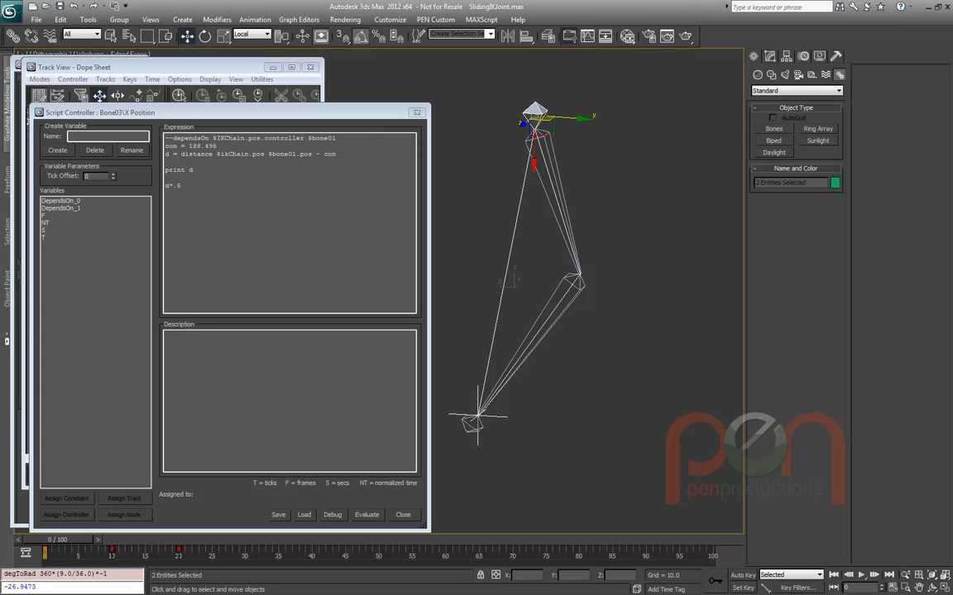
pyautogui.rightClick(50, 574)
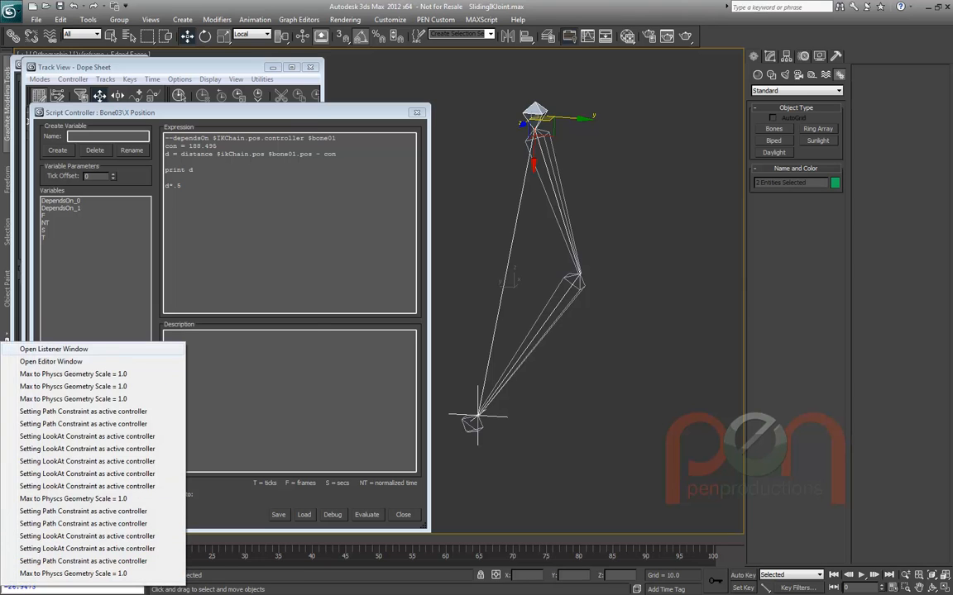
pyautogui.click(41, 315)
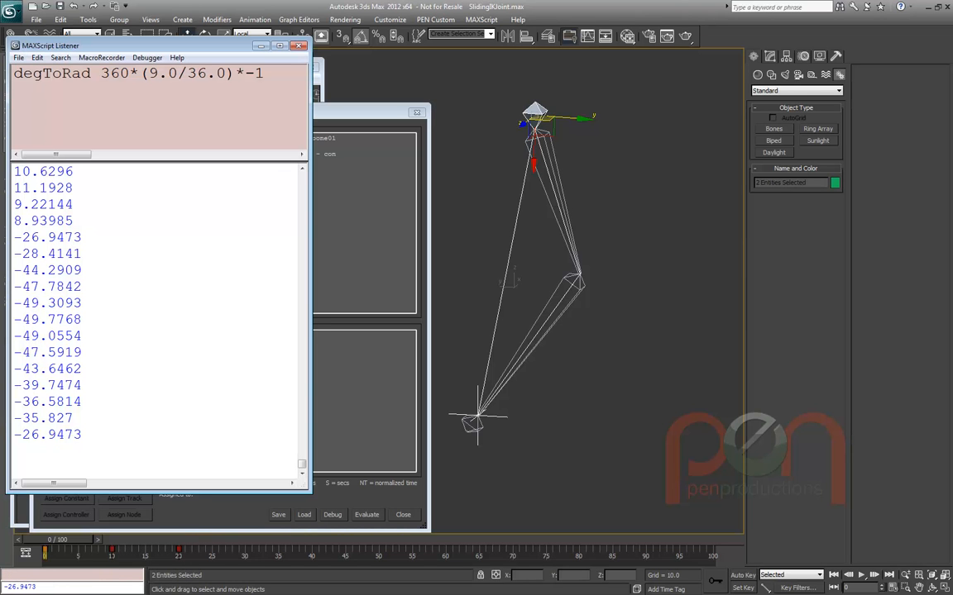
# Write the line "distance $[1] $[2]" below the existing code in the Listener's macro recorder area
pyautogui.write('dsi')
pyautogui.press('BackSpace')
pyautogui.press('BackSpace')
pyautogui.write('istance ')
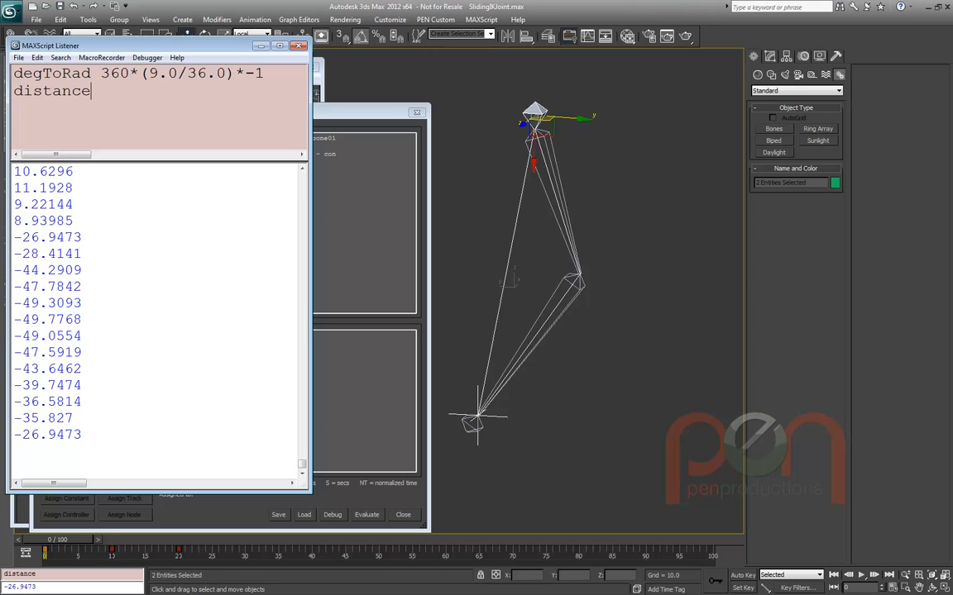
pyautogui.write('$[1] $[1]')
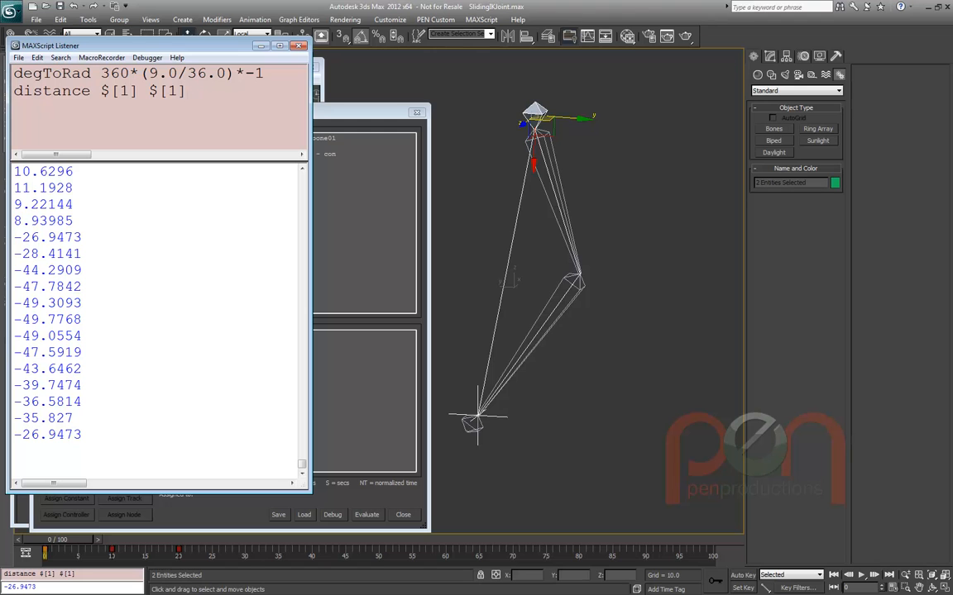
pyautogui.press('Left')
pyautogui.press('BackSpace')
pyautogui.write('2')
# Evaluate the $[1] and $[2] selection references, then run the whole line to measure the distance between the two objects
pyautogui.moveTo(101, 91); pyautogui.dragTo(186, 91)
pyautogui.hotkey('shift', 'Return')
pyautogui.hotkey('shift', 'Return')
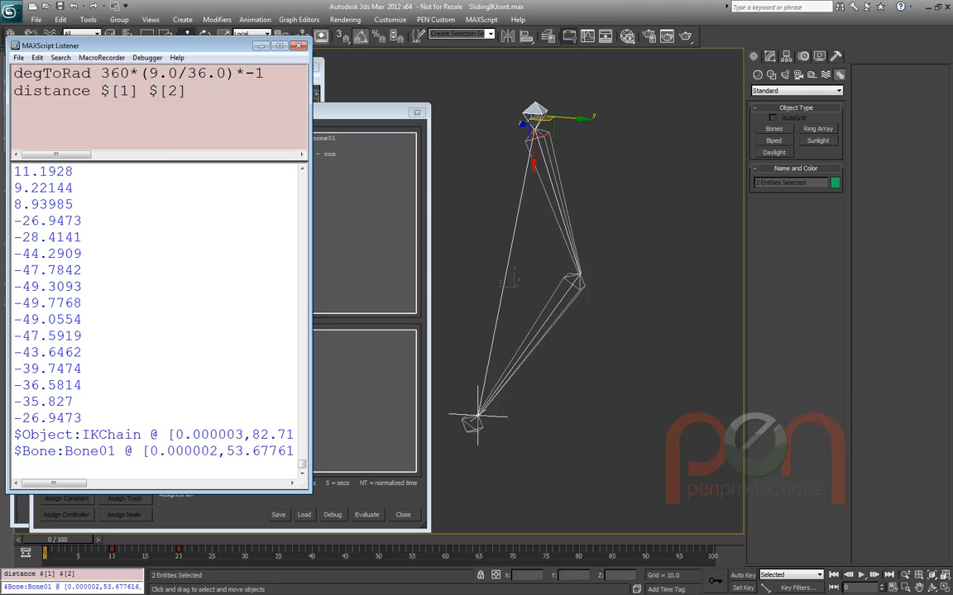
pyautogui.click(168, 91)
pyautogui.hotkey('shift', 'Return')
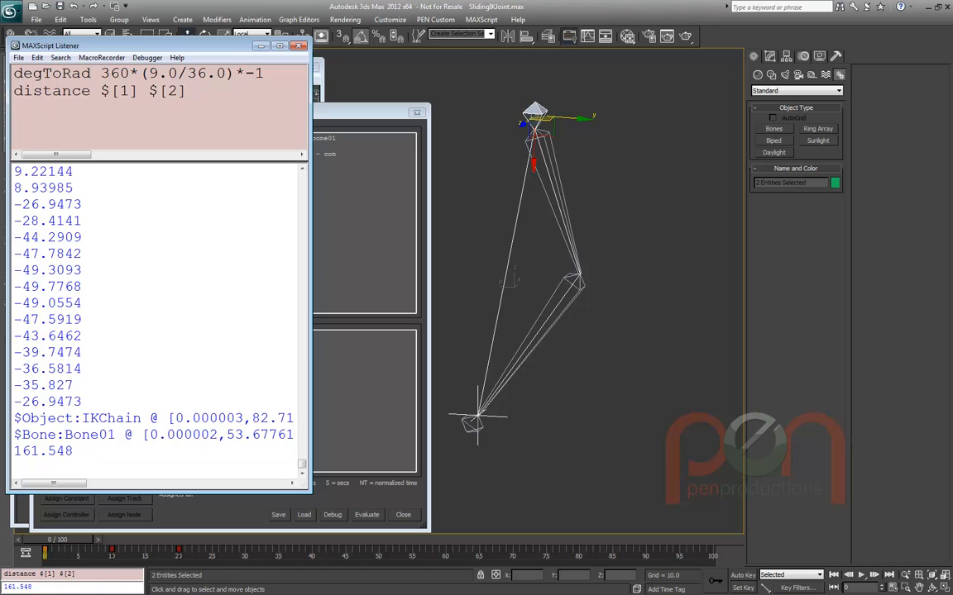
# Copy the measured distance, set the con constant in Bone03's script to 161.548 and evaluate the expression
pyautogui.moveTo(73, 451); pyautogui.dragTo(13, 451)
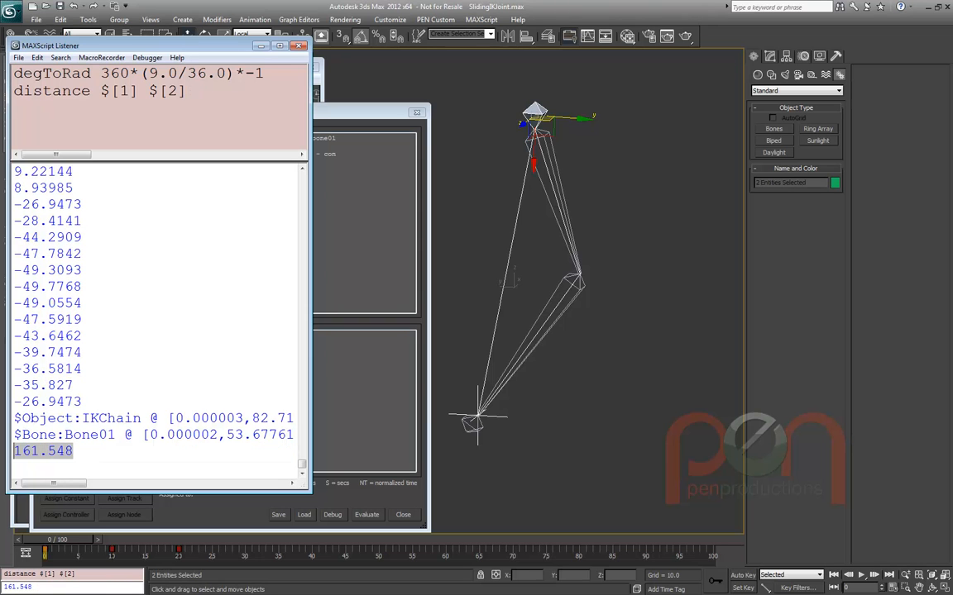
pyautogui.moveTo(434, 356); pyautogui.dragTo(554, 324, button='middle')
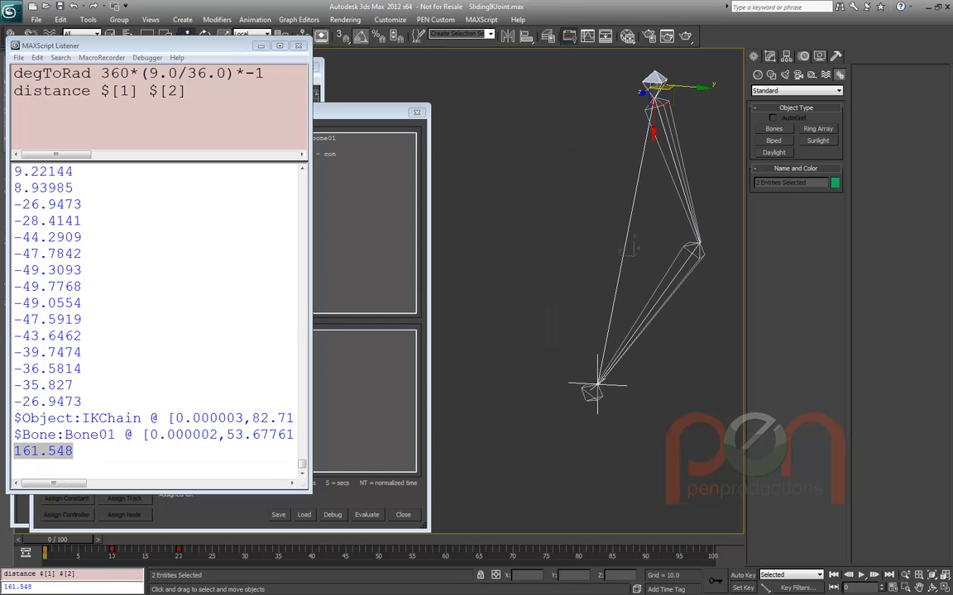
pyautogui.moveTo(72, 450); pyautogui.dragTo(12, 450)
pyautogui.hotkey('ctrl', 'c')
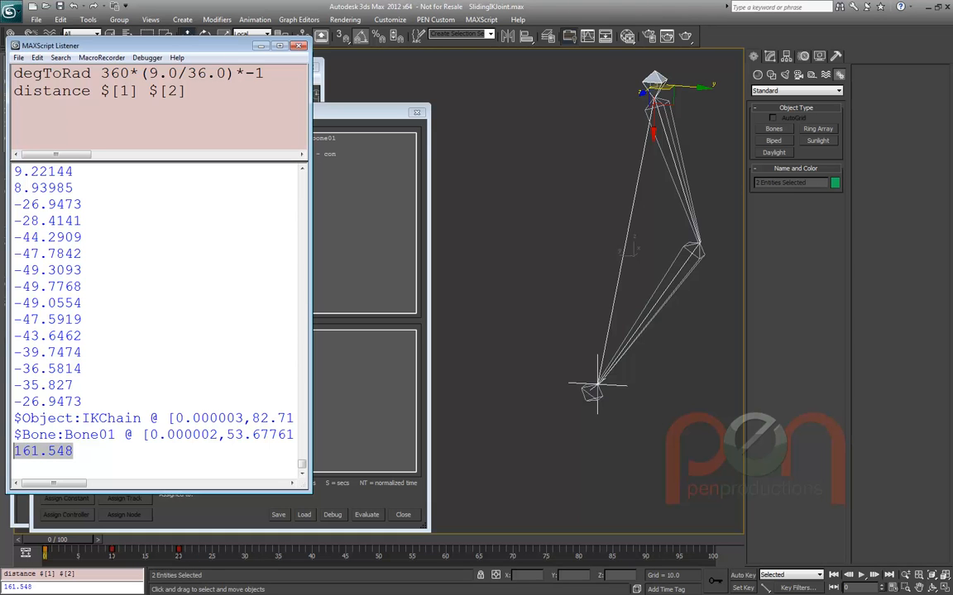
pyautogui.click(364, 170)
pyautogui.moveTo(217, 145); pyautogui.dragTo(188, 145)
pyautogui.hotkey('ctrl', 'v')
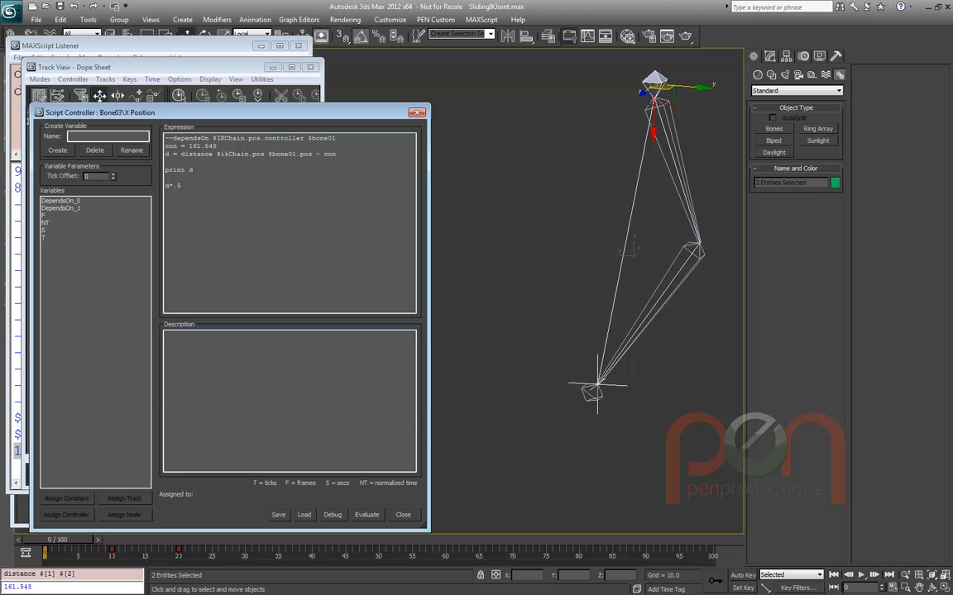
pyautogui.click(366, 514)
pyautogui.moveTo(538, 248); pyautogui.dragTo(486, 297, button='middle')
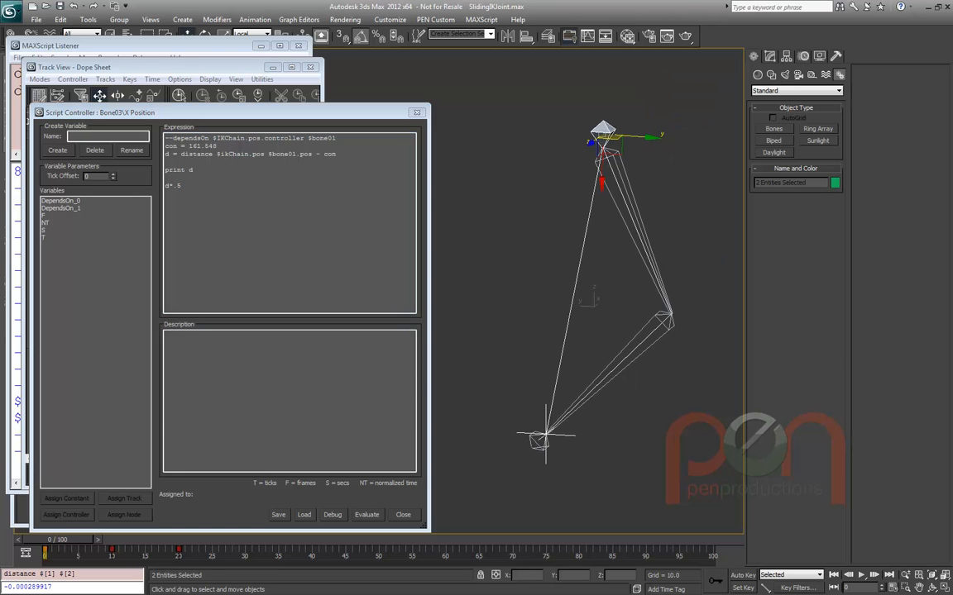
pyautogui.click(217, 146)
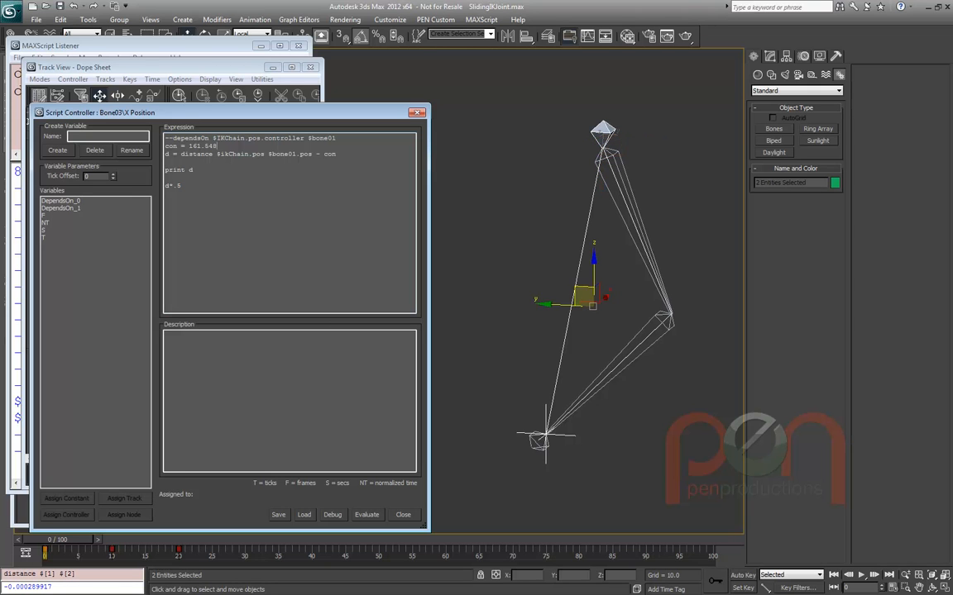
# Select Bone03 and move its script window aside to inspect the X Position track in the Dope Sheet
pyautogui.click(671, 315)
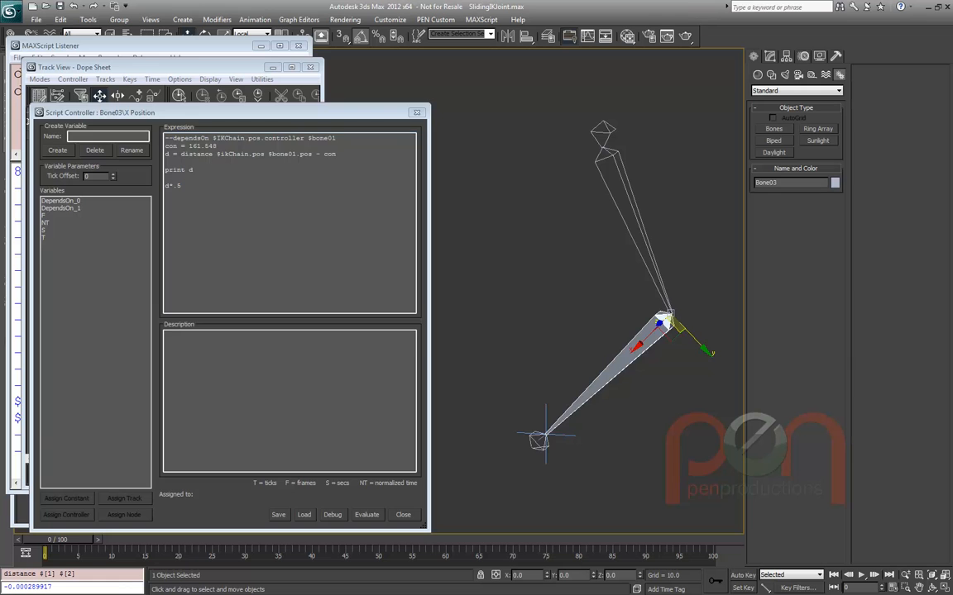
pyautogui.moveTo(248, 113); pyautogui.dragTo(535, 110)
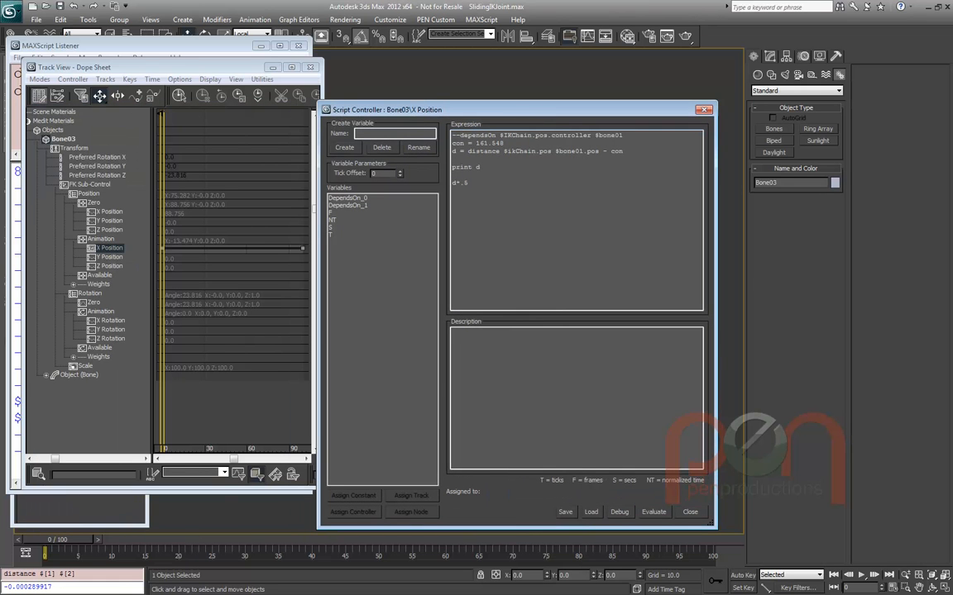
pyautogui.keyDown('alt'); pyautogui.rightClick(224, 513); pyautogui.keyUp('alt')
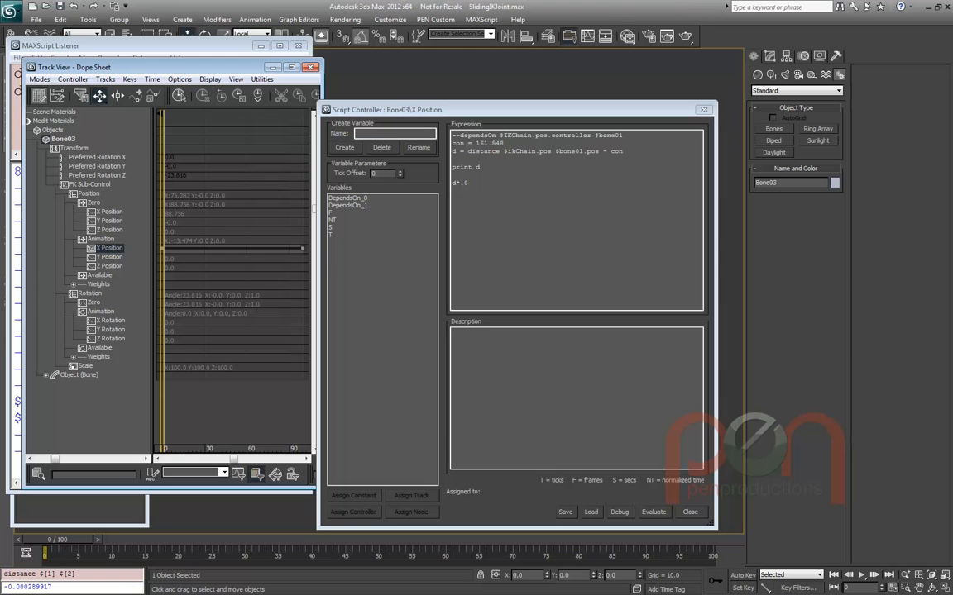
pyautogui.moveTo(513, 109); pyautogui.dragTo(263, 91)
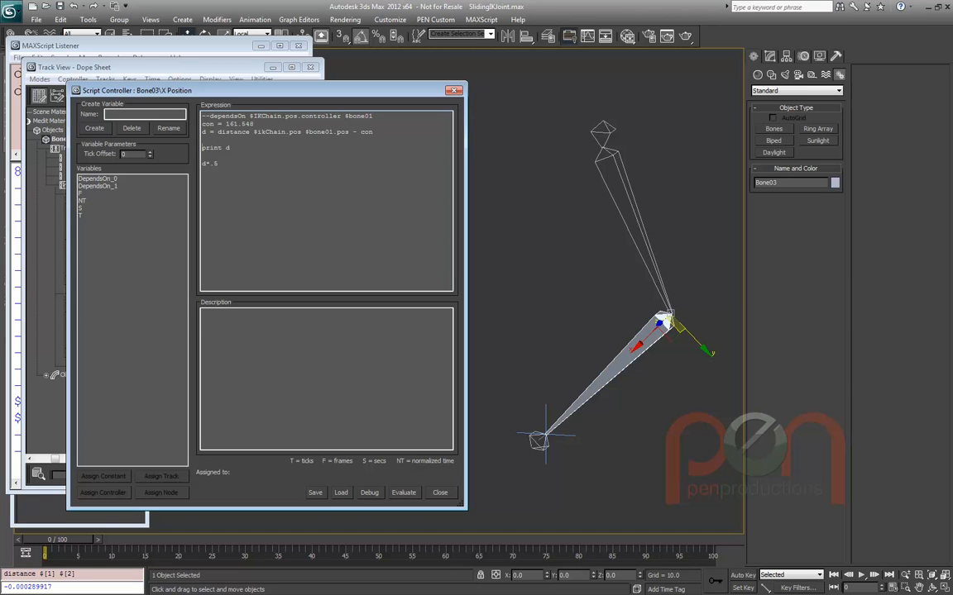
# Examine the distance expression's IK chain and Bone01 position terms, trying a cancelled move of the IK chain goal
pyautogui.doubleClick(234, 132)
pyautogui.click(536, 425)
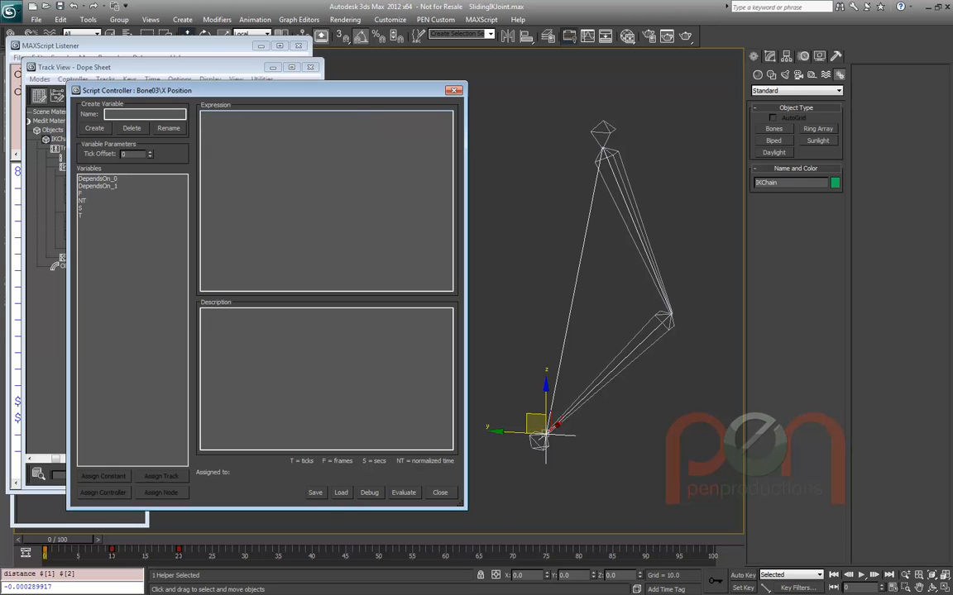
pyautogui.moveTo(545, 434); pyautogui.dragTo(583, 326)
pyautogui.rightClick(583, 325)
pyautogui.doubleClick(328, 131)
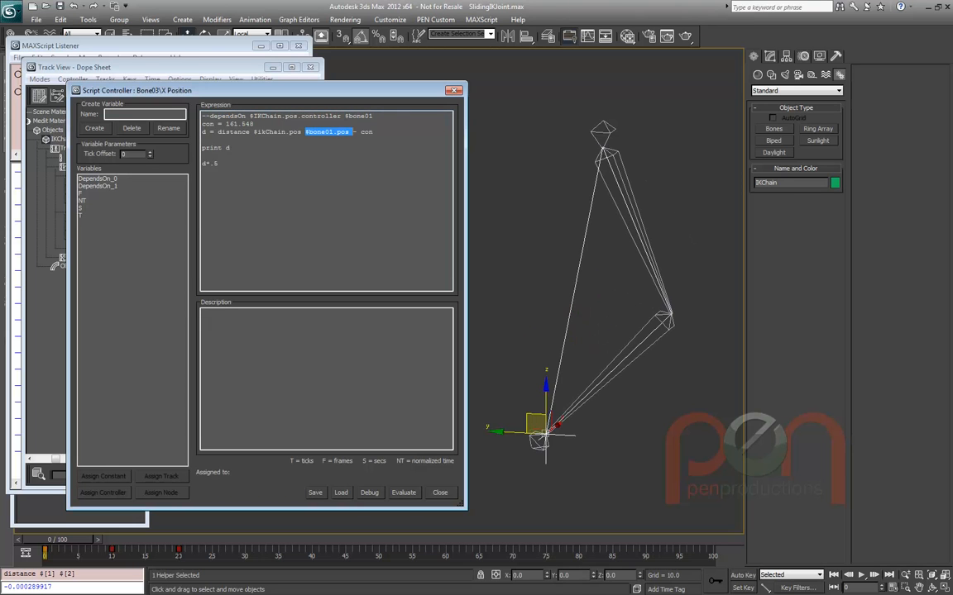
# Select Bone01, extend the Listener line to "distance $[1].pos $[2].pos" and evaluate it
pyautogui.click(603, 133)
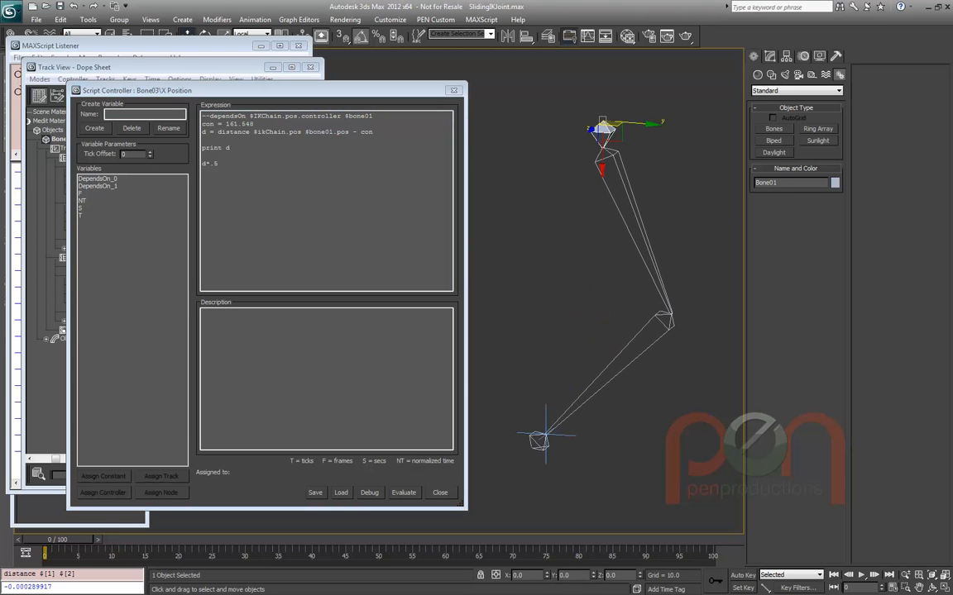
pyautogui.press('F11')
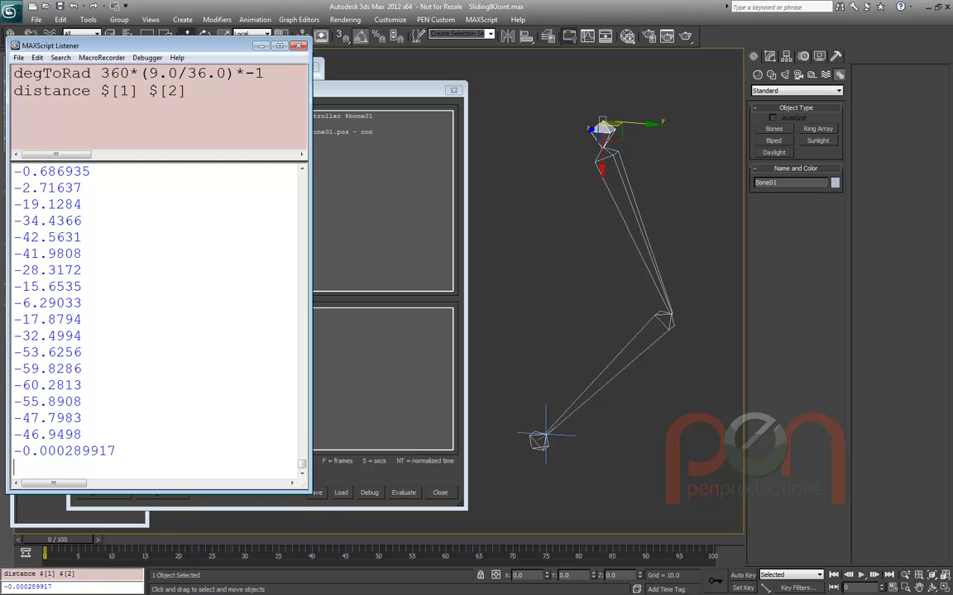
pyautogui.write('.pos')
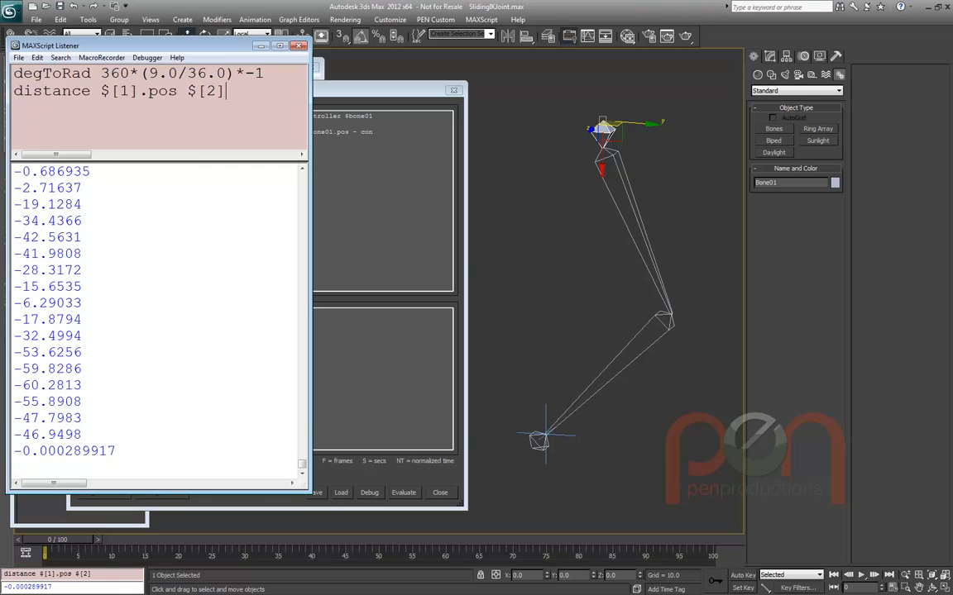
pyautogui.hotkey('shift', 'Return')
pyautogui.press('Right')
pyautogui.press('Right')
pyautogui.write('.pos')
pyautogui.hotkey('shift', 'Return')
pyautogui.press('Return')
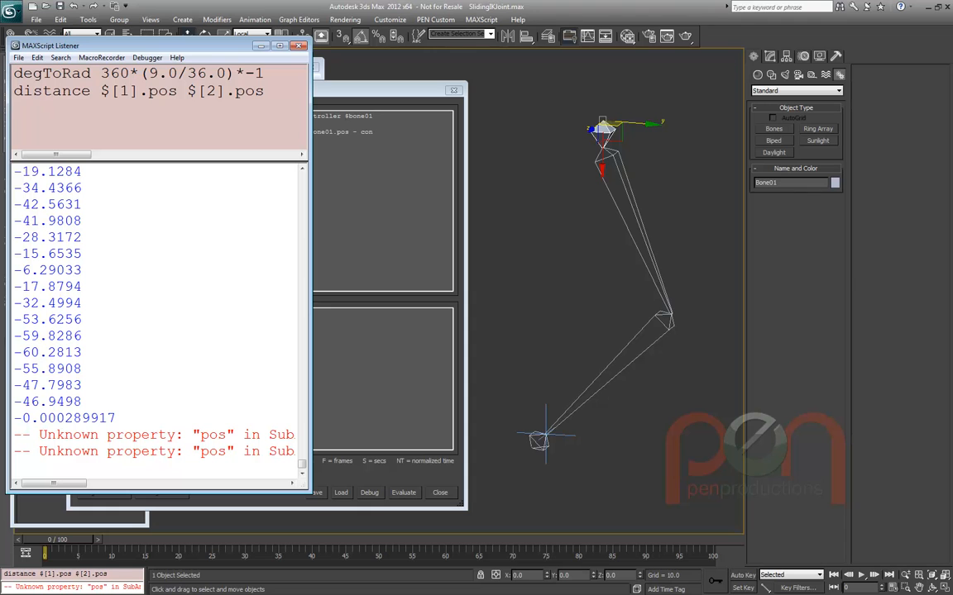
# Add the IK chain goal to the Bone01 selection and evaluate "distance $[1].pos $[2].pos" in the MAXScript Listener
pyautogui.keyDown('ctrl'); pyautogui.click(546, 434); pyautogui.keyUp('ctrl')
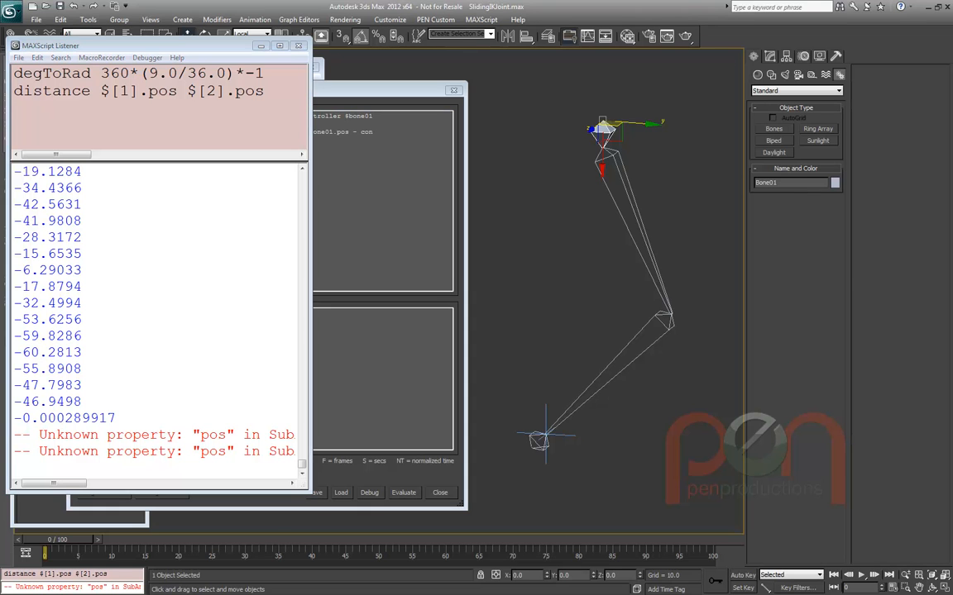
pyautogui.moveTo(139, 91); pyautogui.dragTo(177, 91)
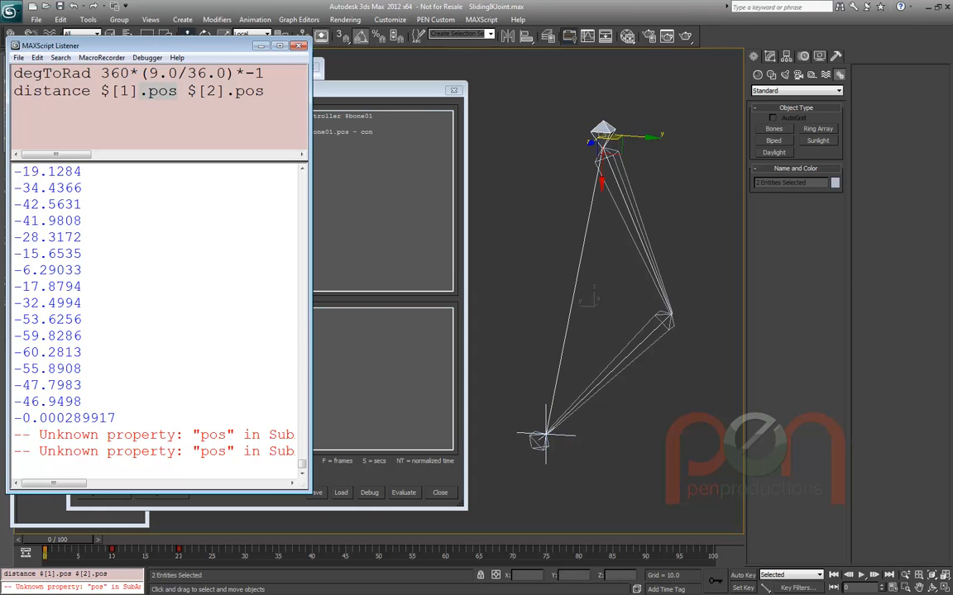
pyautogui.press('BackSpace')
pyautogui.click(226, 91)
pyautogui.hotkey('shift', 'Return')
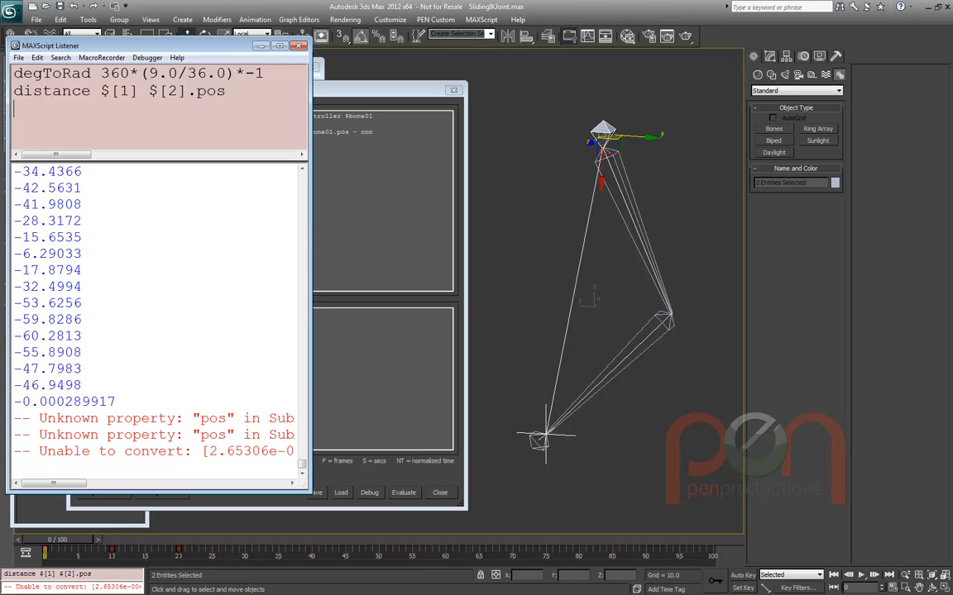
pyautogui.click(138, 91)
pyautogui.write('.pos')
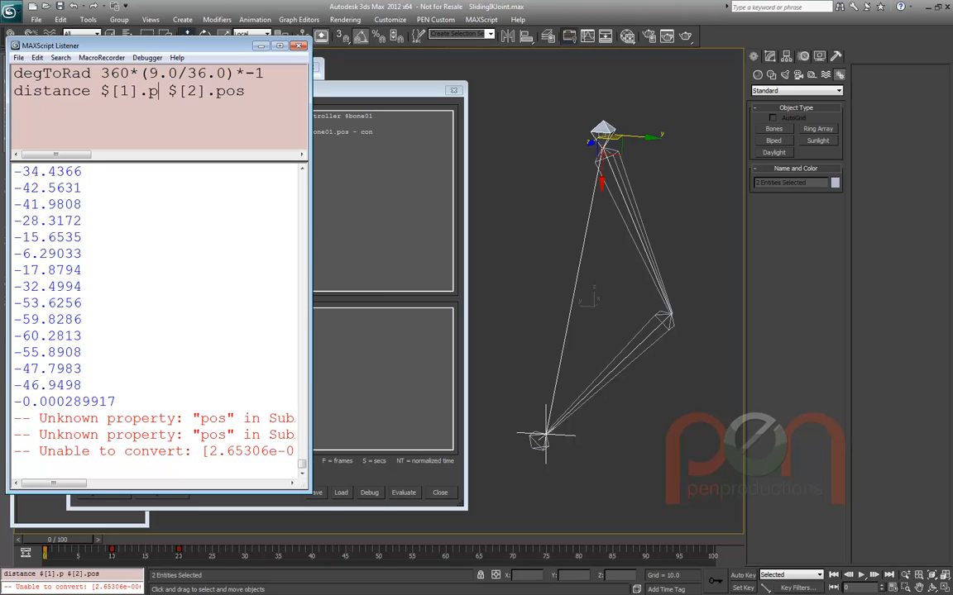
pyautogui.hotkey('shift', 'Return')
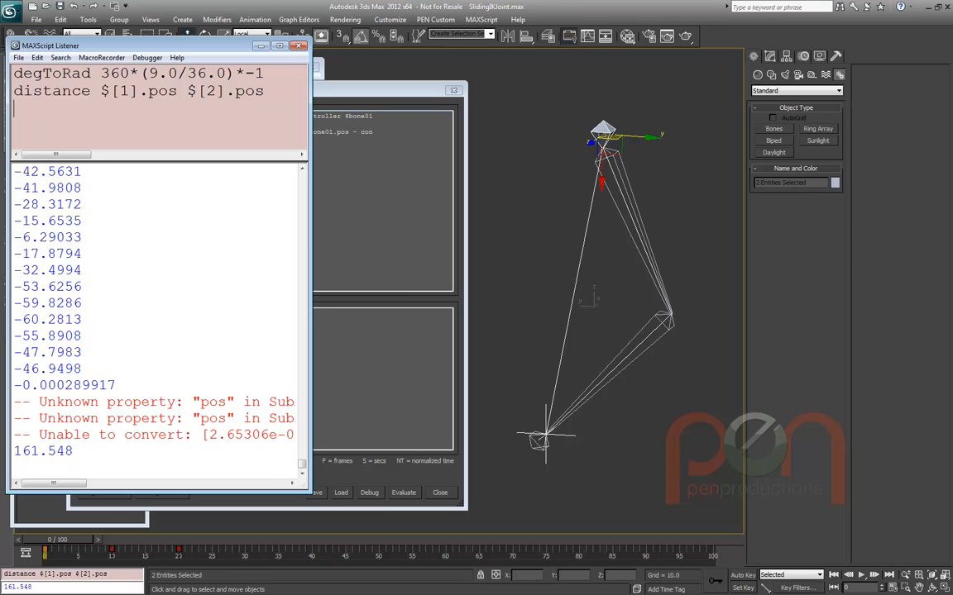
# Review the script's Bone01 position term, con constant and print d line, scrubbing the timeline to watch the Listener output
pyautogui.doubleClick(330, 132)
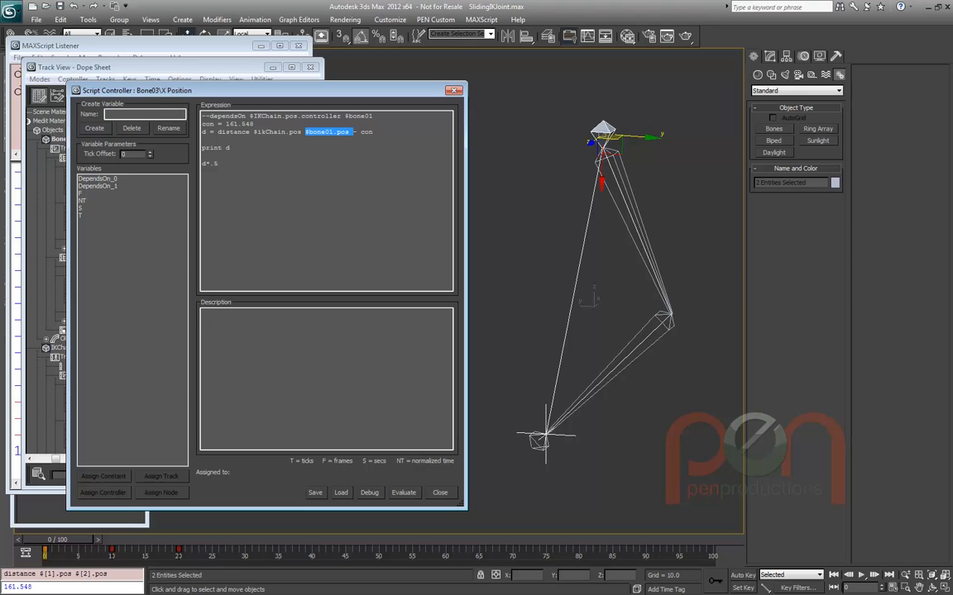
pyautogui.click(253, 123)
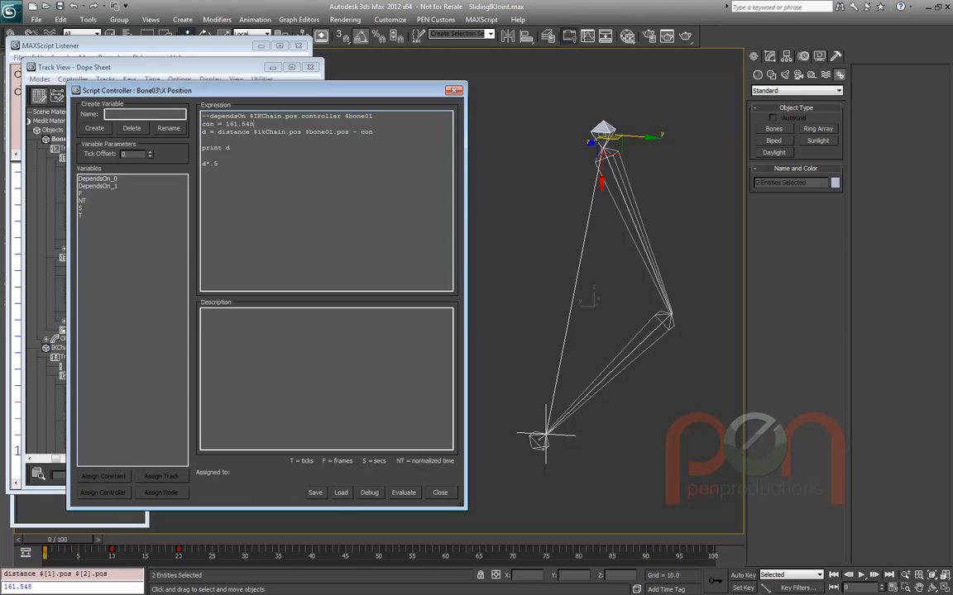
pyautogui.moveTo(165, 67); pyautogui.dragTo(278, 90)
pyautogui.moveTo(57, 539)
pyautogui.mouseDown()
pyautogui.moveTo(71, 540)
pyautogui.moveTo(57, 540)
pyautogui.mouseUp()
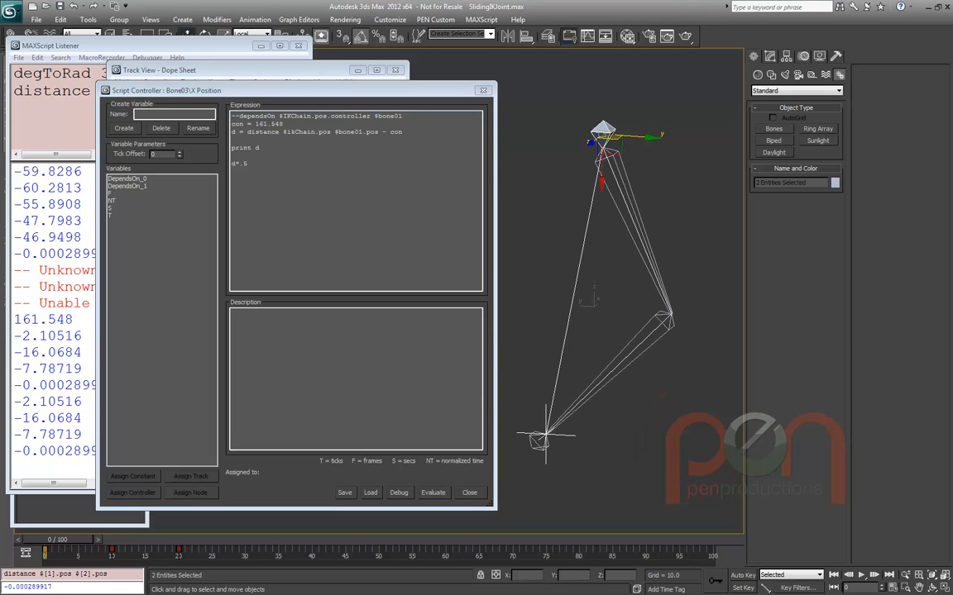
pyautogui.click(260, 147)
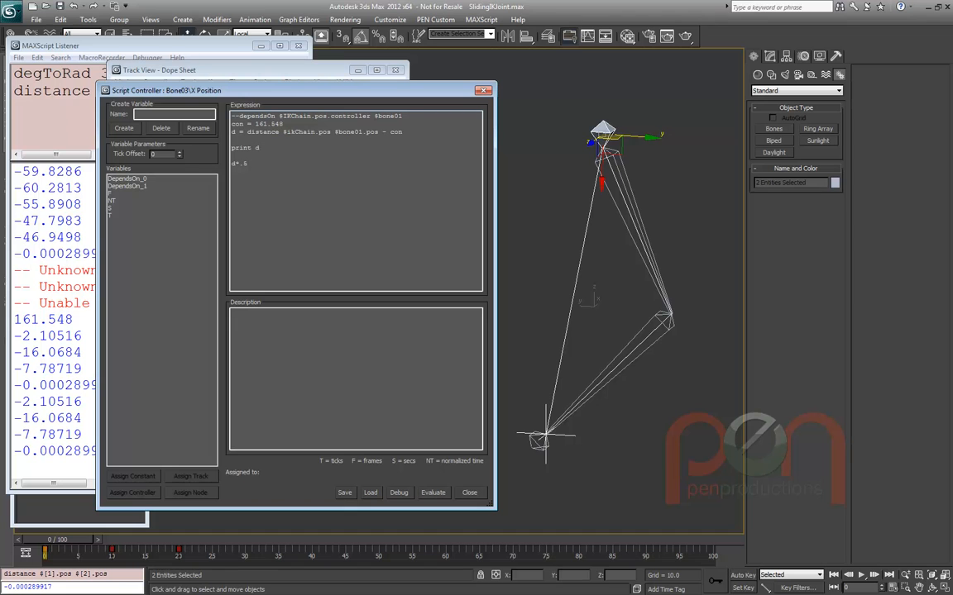
# Try the final multiplier as d*.2 in Bone03's script, evaluate it and test the bones with the IK chain goal
pyautogui.moveTo(248, 163); pyautogui.dragTo(242, 163)
pyautogui.write('2')
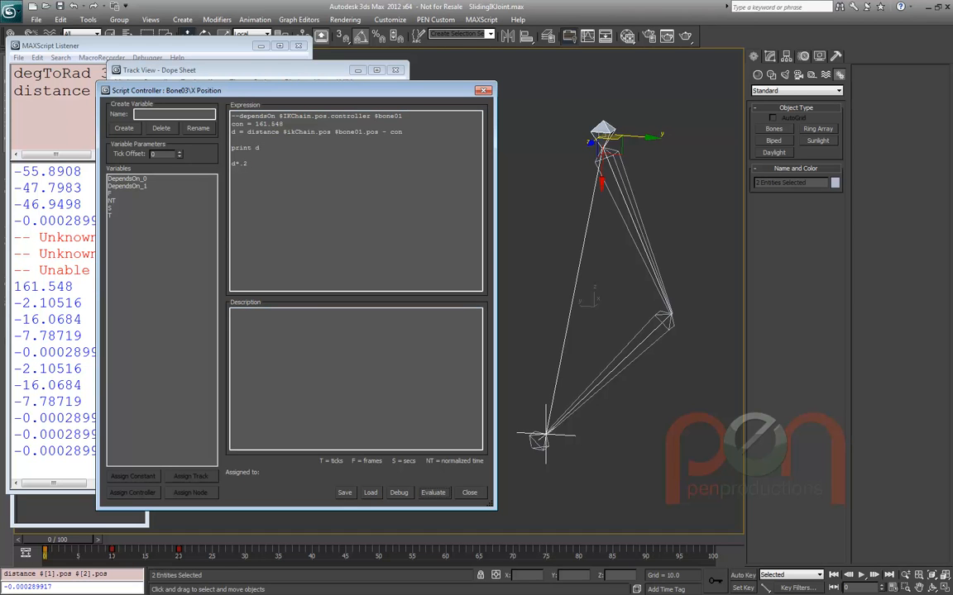
pyautogui.click(579, 372)
pyautogui.click(545, 433)
pyautogui.moveTo(536, 422)
pyautogui.mouseDown()
pyautogui.moveTo(546, 212)
pyautogui.moveTo(570, 411)
pyautogui.moveTo(560, 505)
pyautogui.moveTo(587, 285)
pyautogui.moveTo(535, 424)
pyautogui.mouseUp()
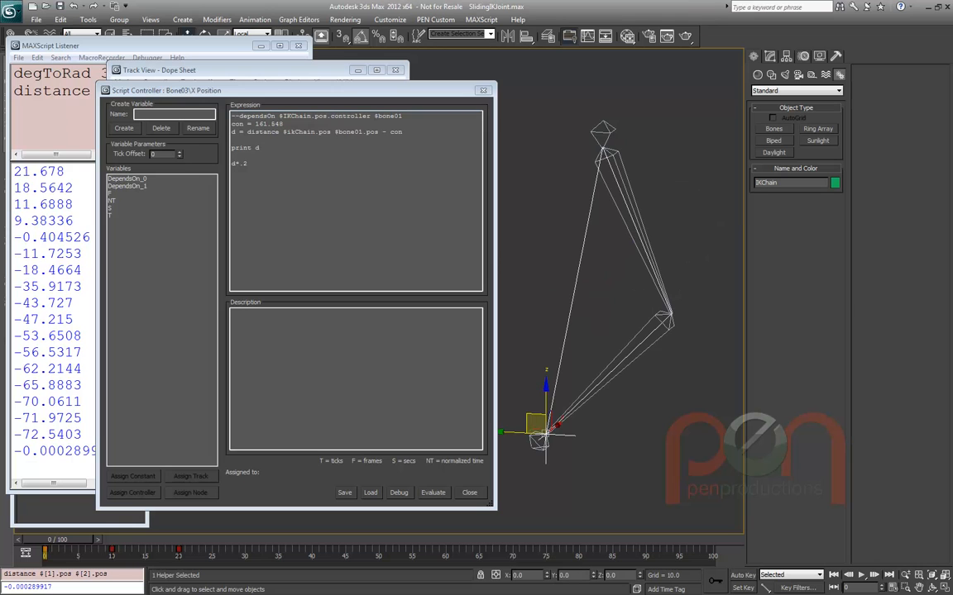
# Set the script's final line to d*.5, test it by moving the IK chain goal, and select Bone03
pyautogui.moveTo(249, 163); pyautogui.dragTo(242, 162)
pyautogui.write('5')
pyautogui.moveTo(546, 428); pyautogui.dragTo(528, 344)
pyautogui.scroll(2, 575, 316)
pyautogui.moveTo(573, 297); pyautogui.dragTo(586, 330, button='middle')
pyautogui.click(576, 320)
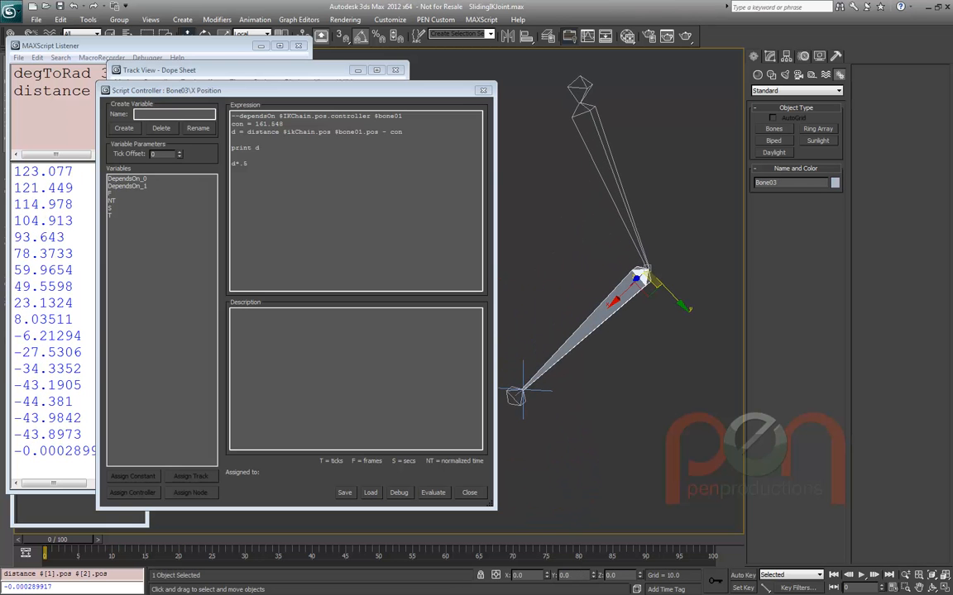
# Try stretching the leg downward with the IK chain goal, undo the move and reselect Bone03
pyautogui.moveTo(521, 389); pyautogui.dragTo(525, 392, button='middle')
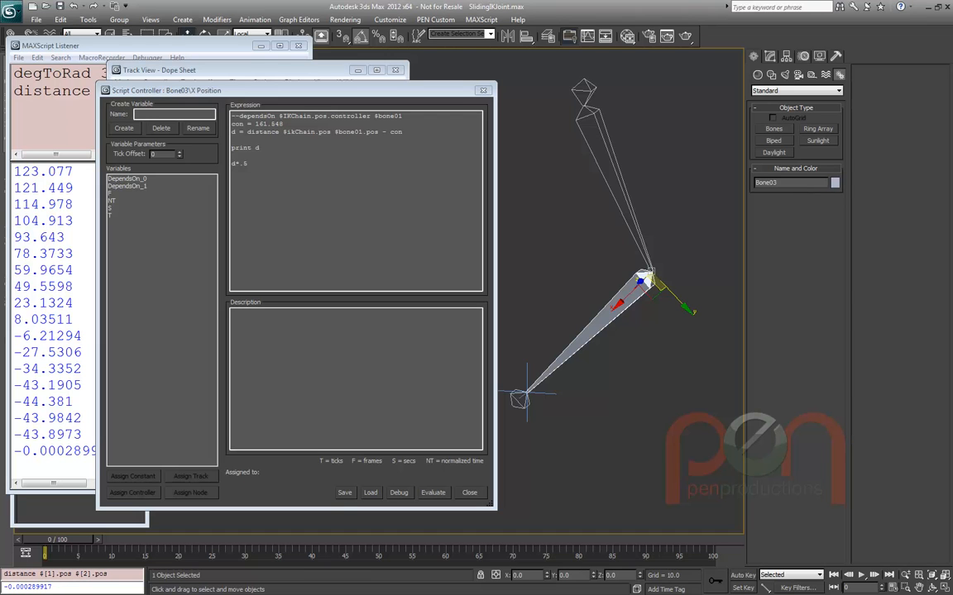
pyautogui.moveTo(519, 398); pyautogui.dragTo(558, 378)
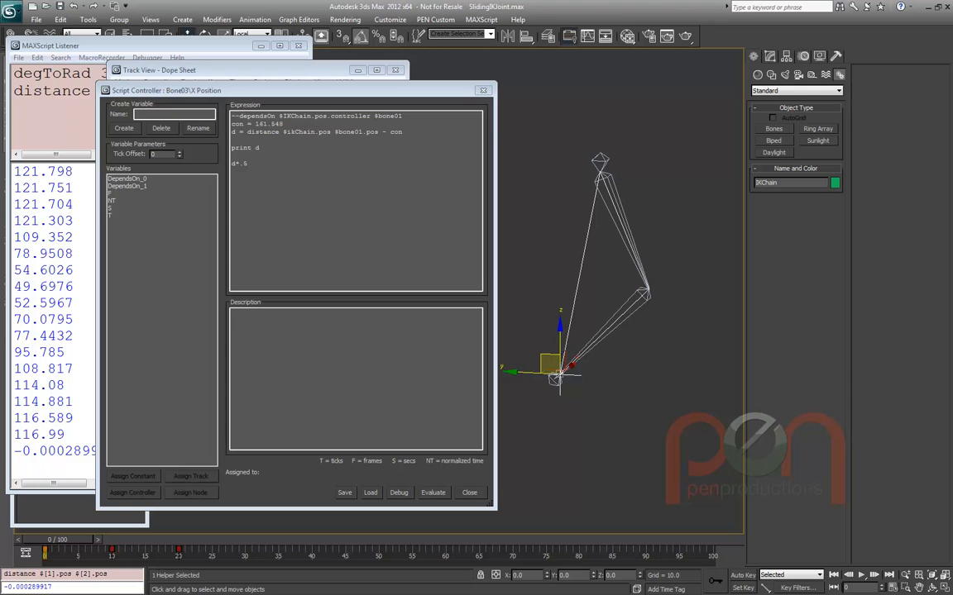
pyautogui.moveTo(559, 374); pyautogui.dragTo(567, 515)
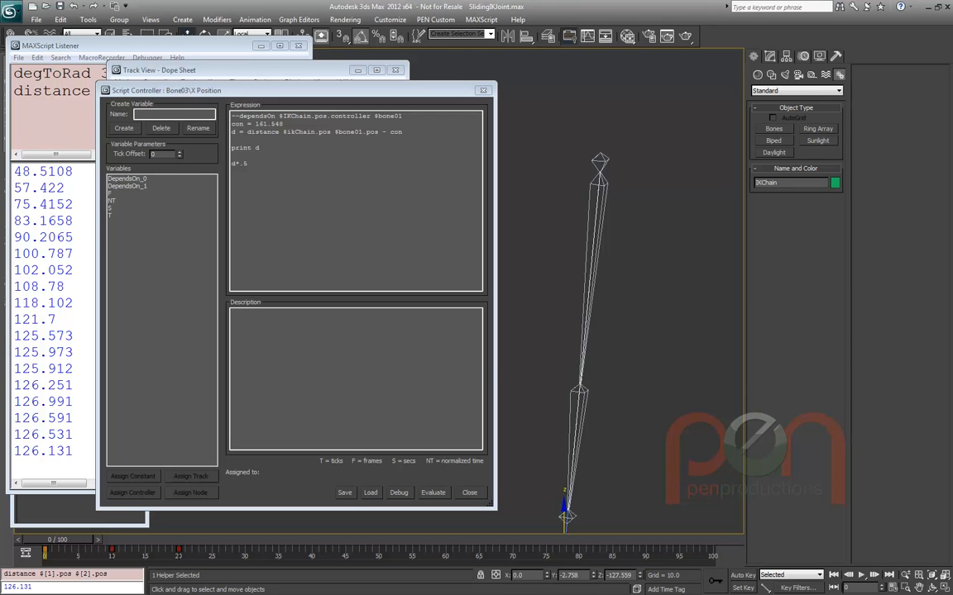
pyautogui.hotkey('ctrl', 'z')
pyautogui.click(608, 333)
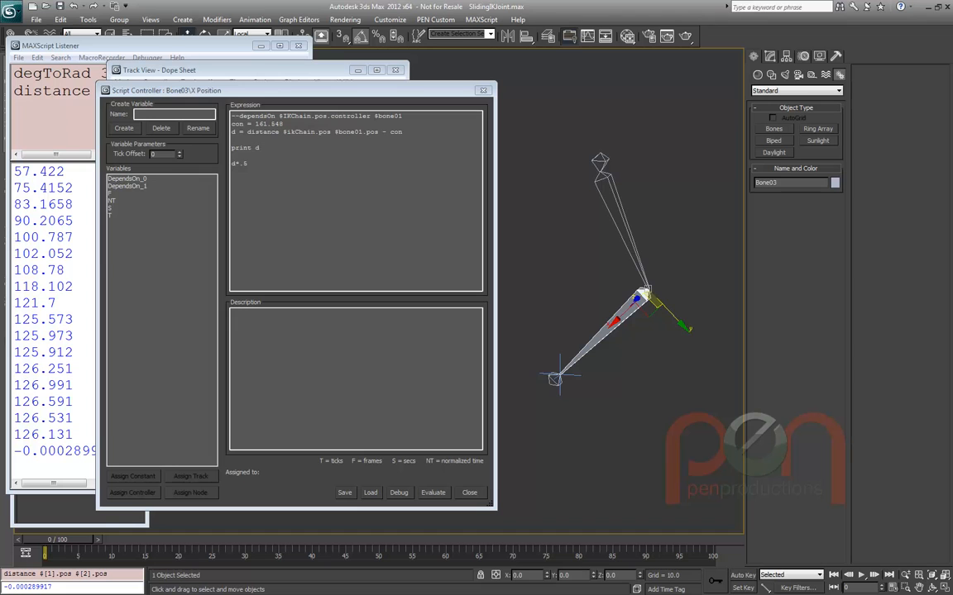
pyautogui.moveTo(645, 316); pyautogui.dragTo(629, 330, button='middle')
pyautogui.scroll(2, 629, 330)
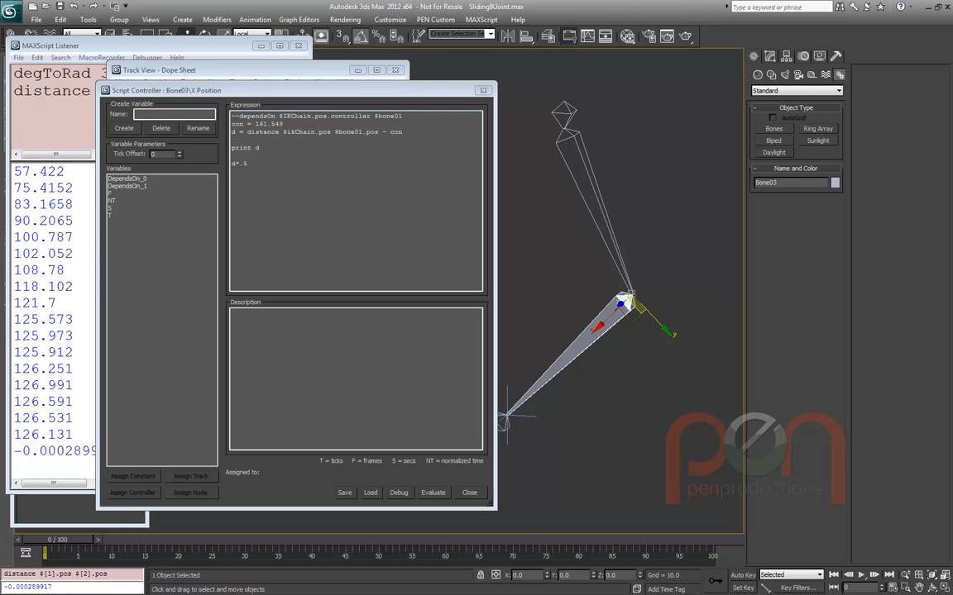
# Unhide the cylinder geometry around the upper leg bone and select the thinner cylinder, Cylinder02
pyautogui.moveTo(295, 90)
pyautogui.mouseDown()
pyautogui.moveTo(261, 99)
pyautogui.moveTo(294, 99)
pyautogui.mouseUp()
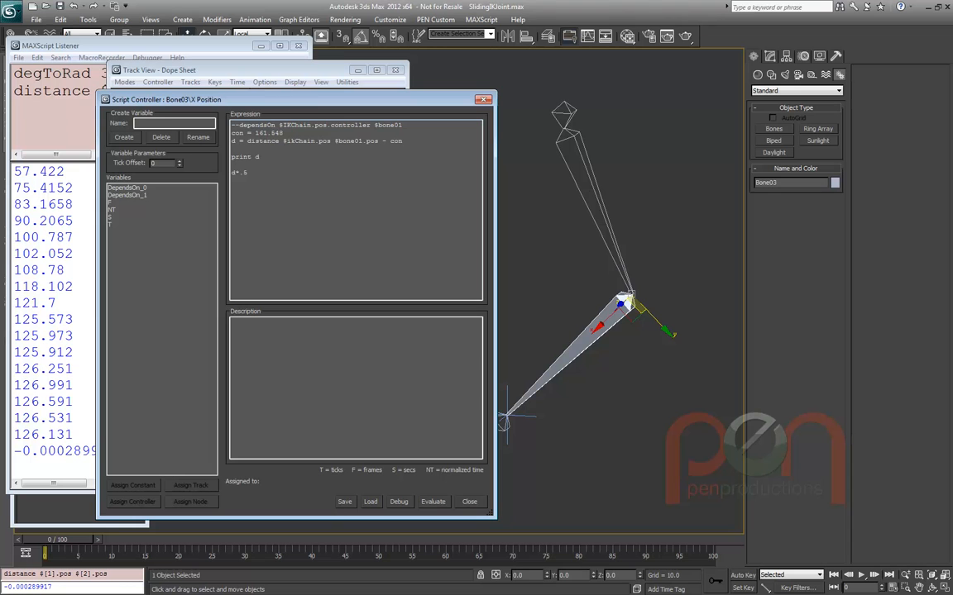
pyautogui.keyDown('ctrl'); pyautogui.rightClick(549, 212); pyautogui.keyUp('ctrl')
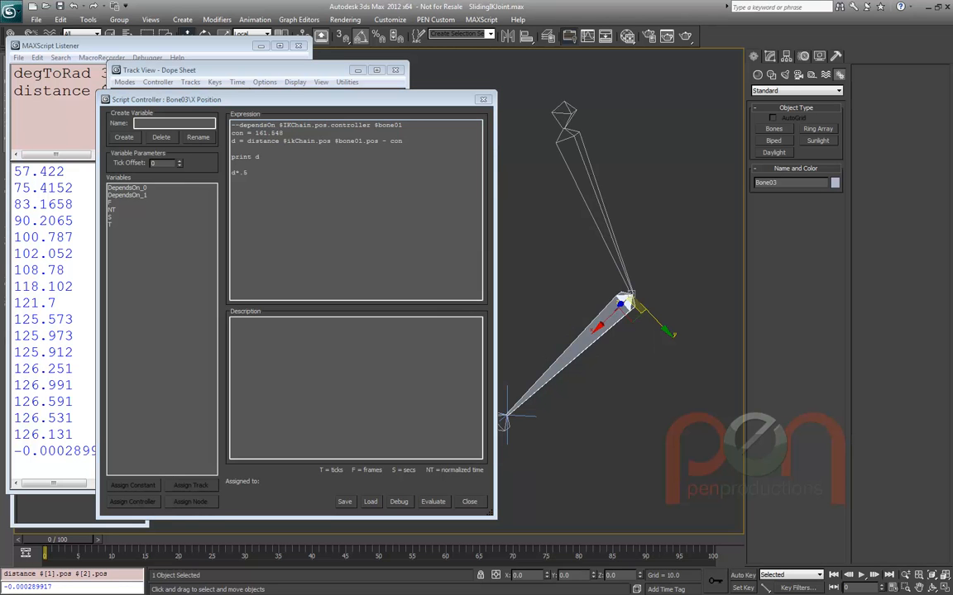
pyautogui.rightClick(573, 213)
pyautogui.click(598, 157)
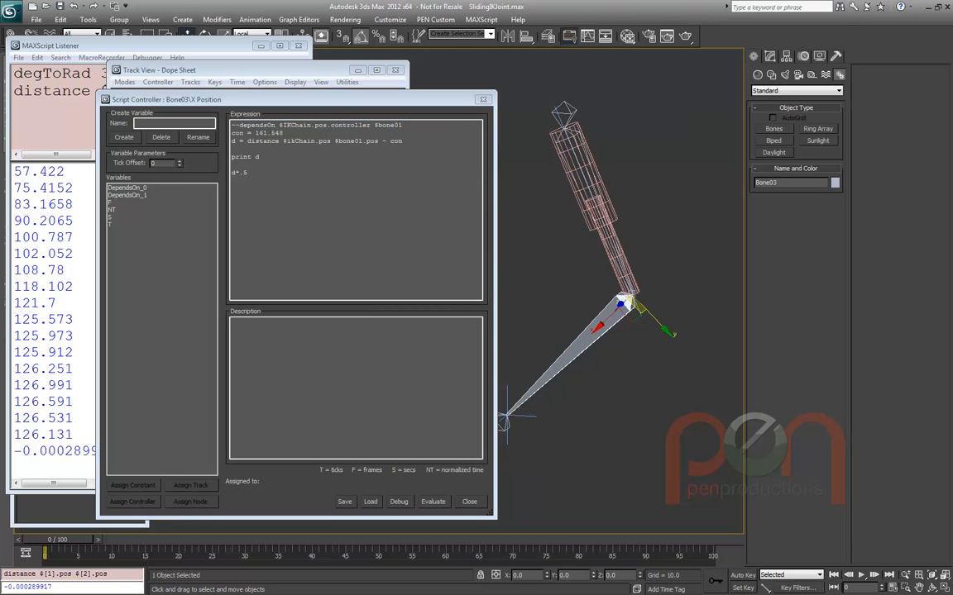
pyautogui.click(662, 215)
pyautogui.click(612, 249)
pyautogui.scroll(2, 662, 238)
pyautogui.moveTo(662, 238); pyautogui.dragTo(671, 286, button='middle')
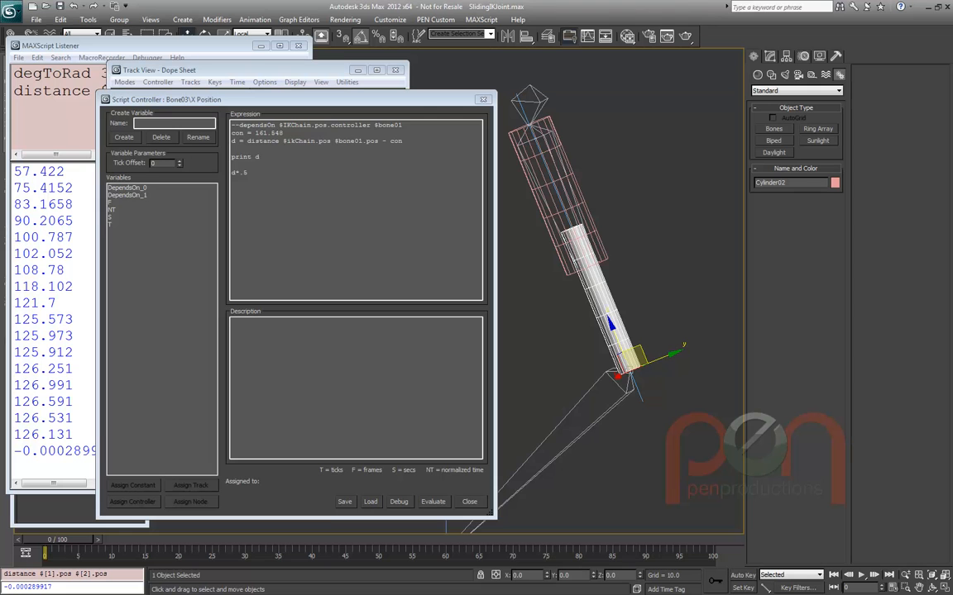
# Check the cylinders against Bone03 and Bone01, and show Cylinder01's rotation LookAt Constraint settings
pyautogui.click(616, 382)
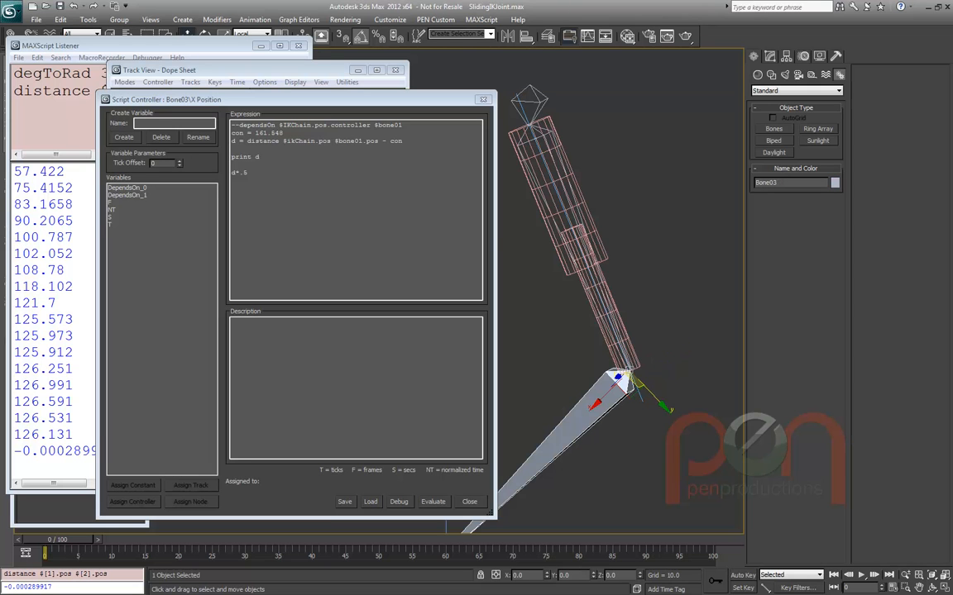
pyautogui.click(604, 306)
pyautogui.click(529, 122)
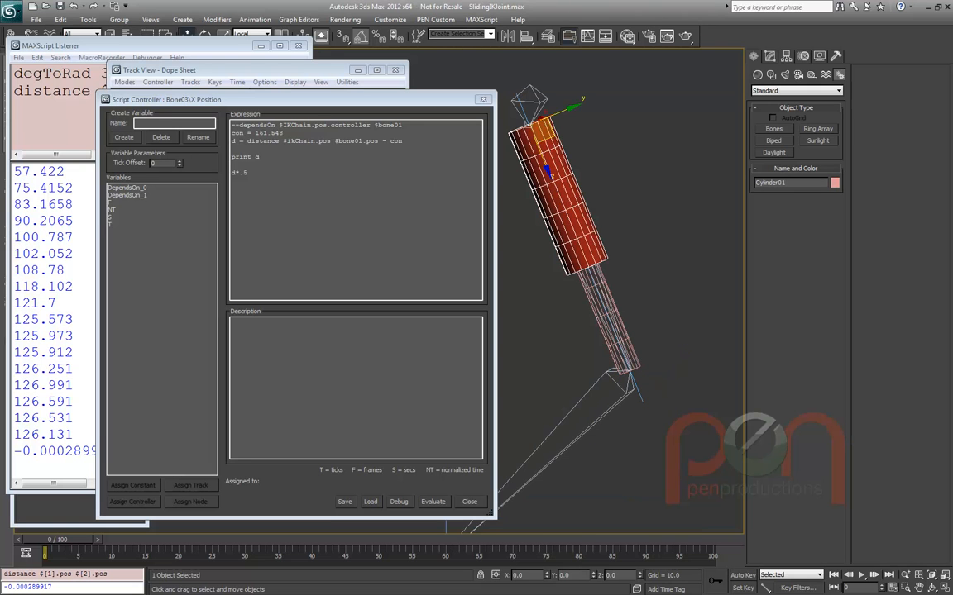
pyautogui.click(529, 99)
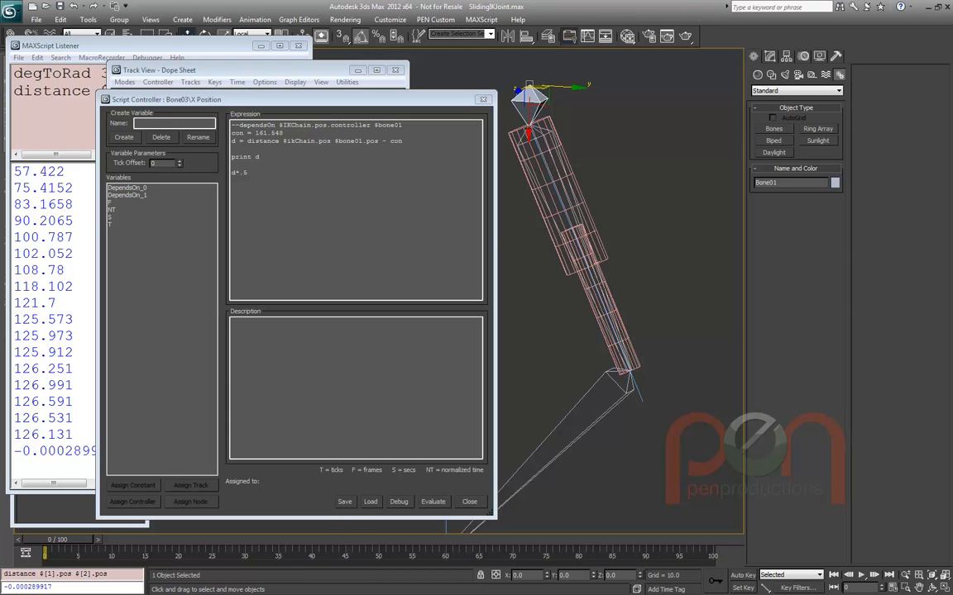
pyautogui.click(546, 171)
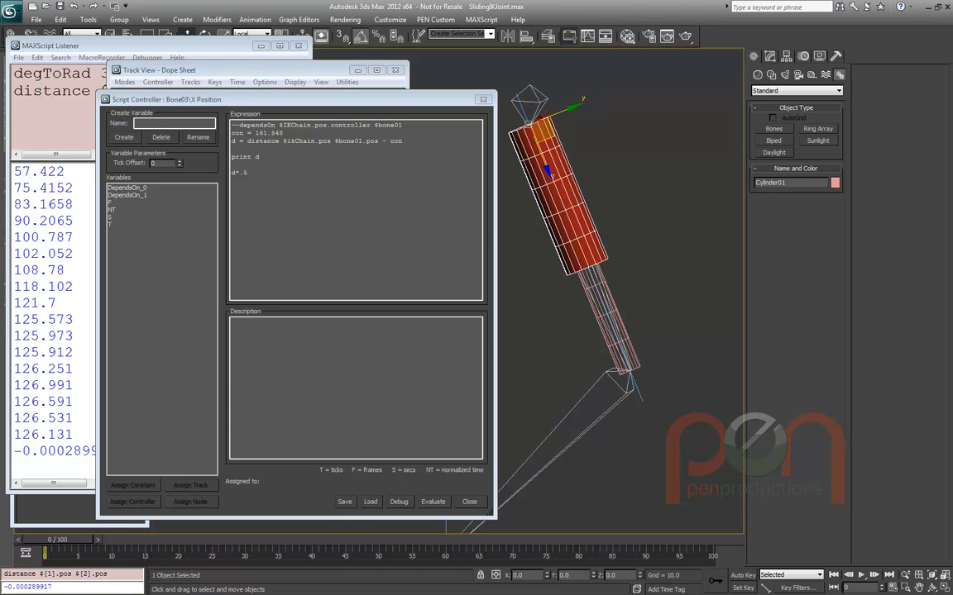
pyautogui.click(803, 56)
pyautogui.click(796, 213)
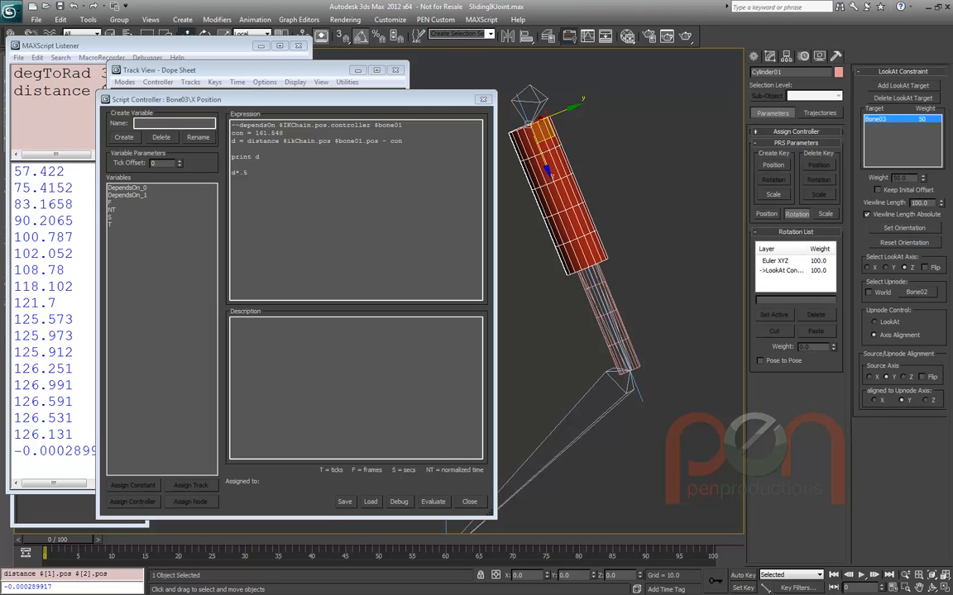
# Examine the LookAt target bones of Cylinder01 and Cylinder02 by selecting the cylinders and bones in turn
pyautogui.click(616, 382)
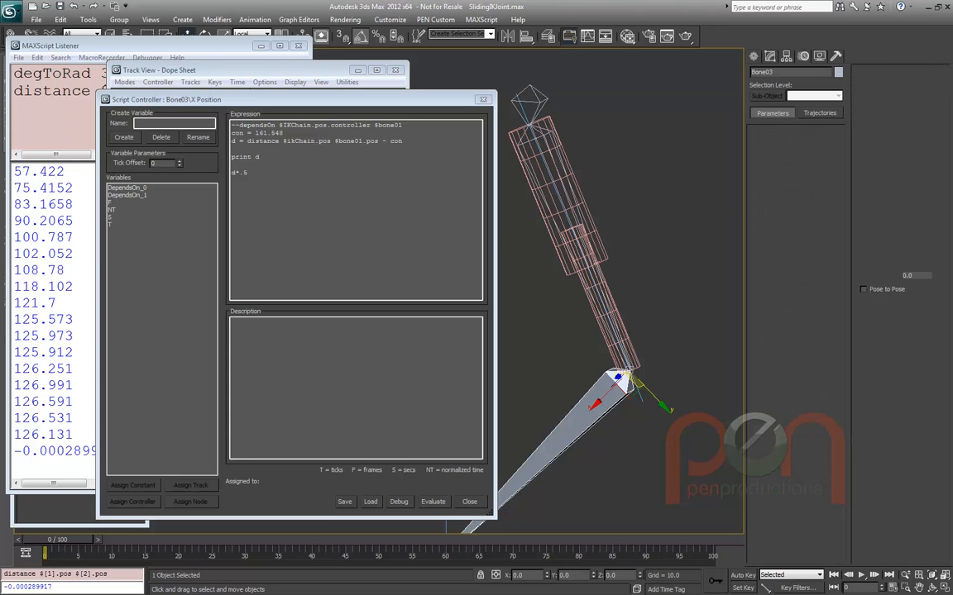
pyautogui.hotkey('ctrl', 'z')
pyautogui.hotkey('ctrl', 'z')
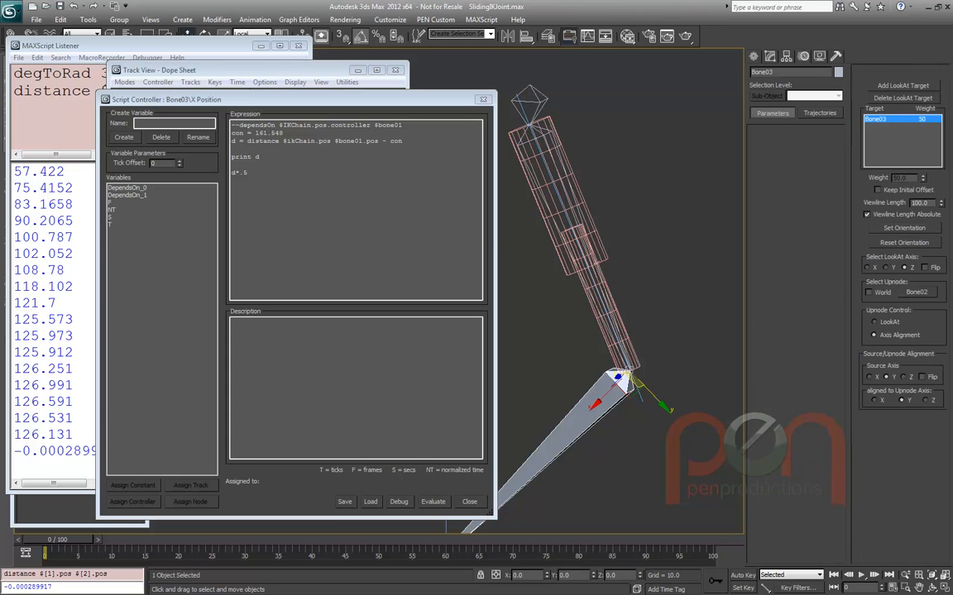
pyautogui.click(546, 170)
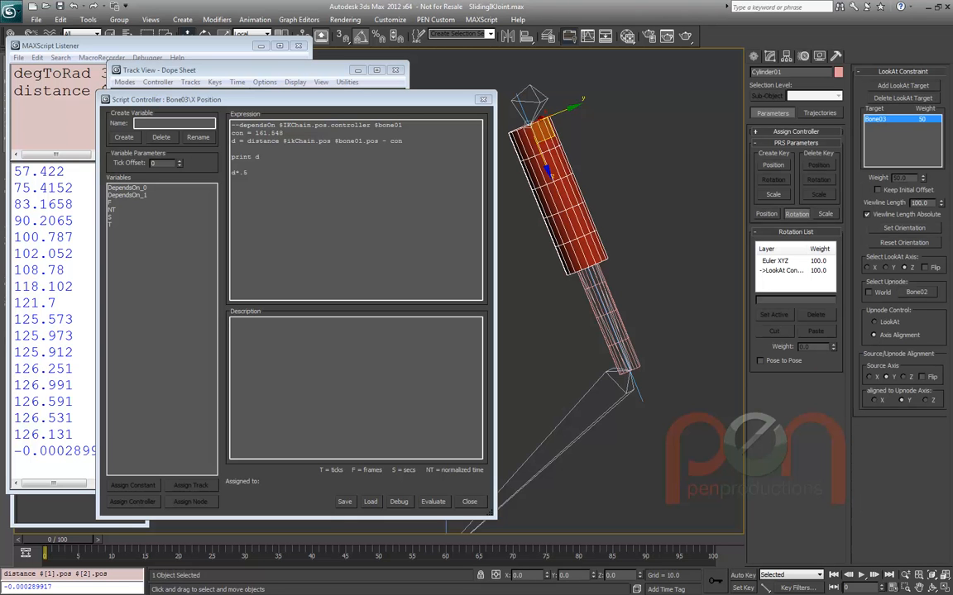
pyautogui.click(611, 318)
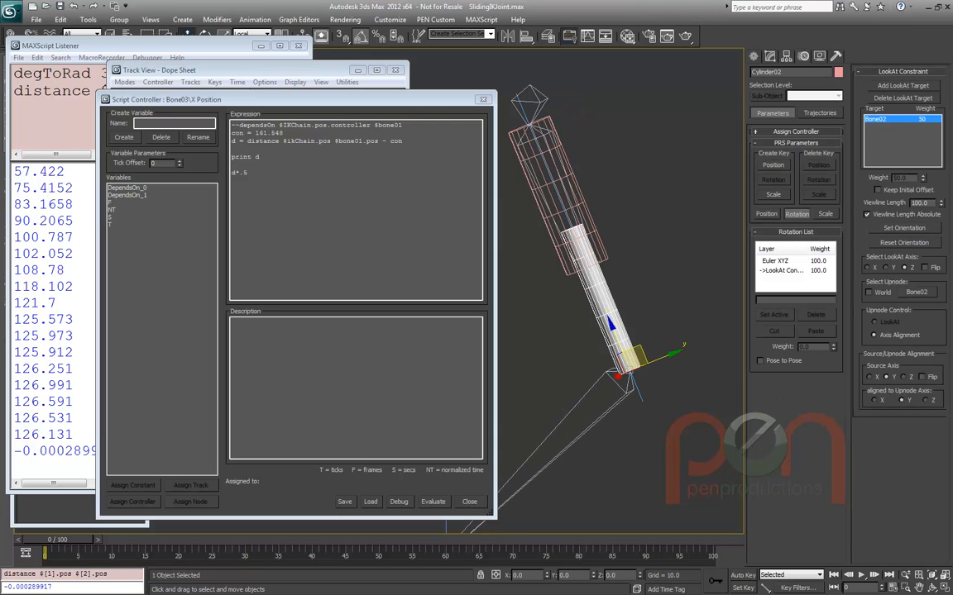
pyautogui.click(538, 143)
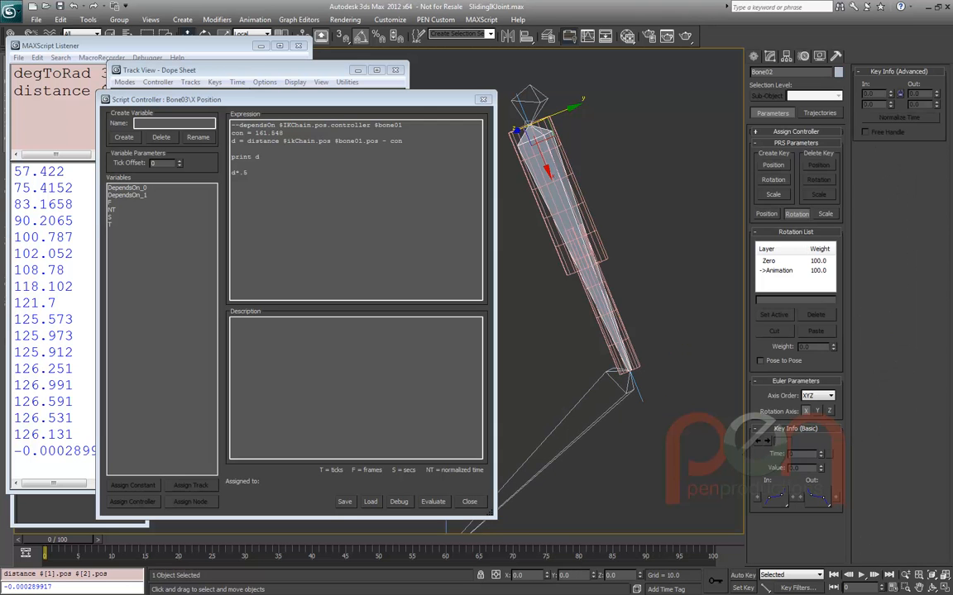
pyautogui.click(610, 318)
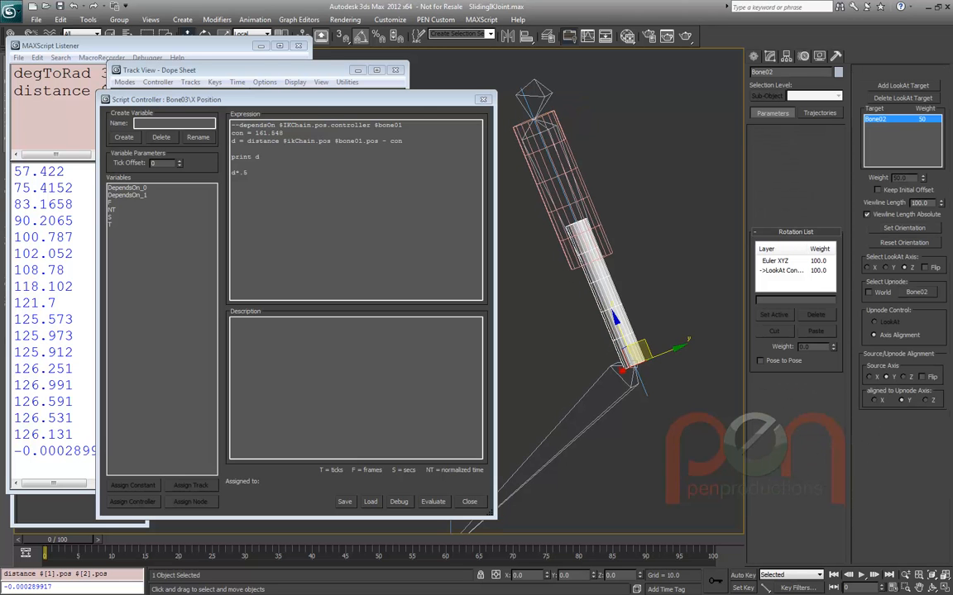
# Try moving the IK chain goal to test how the two cylinders slide with the leg
pyautogui.scroll(-2, 708, 141)
pyautogui.click(514, 434)
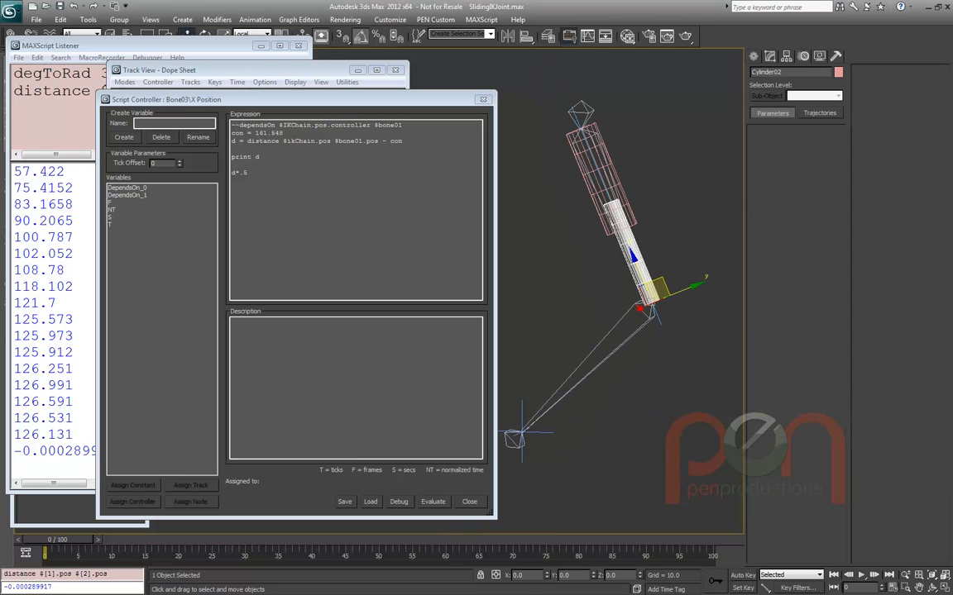
pyautogui.moveTo(514, 430)
pyautogui.mouseDown()
pyautogui.moveTo(629, 347)
pyautogui.moveTo(662, 298)
pyautogui.moveTo(513, 426)
pyautogui.mouseUp()
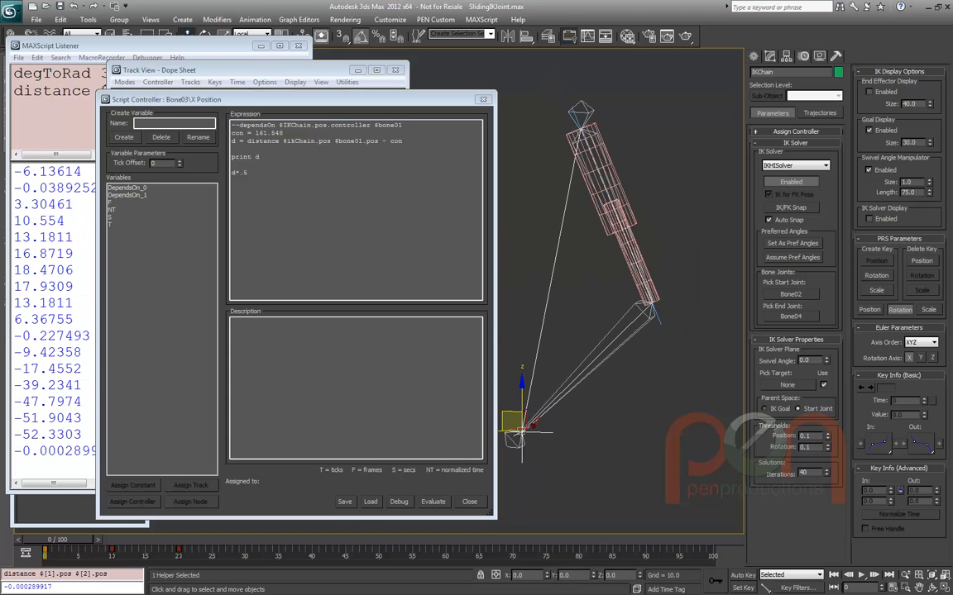
# Remove the "print d" line from Bone03's X Position script expression and close the script controller
pyautogui.press('Delete')
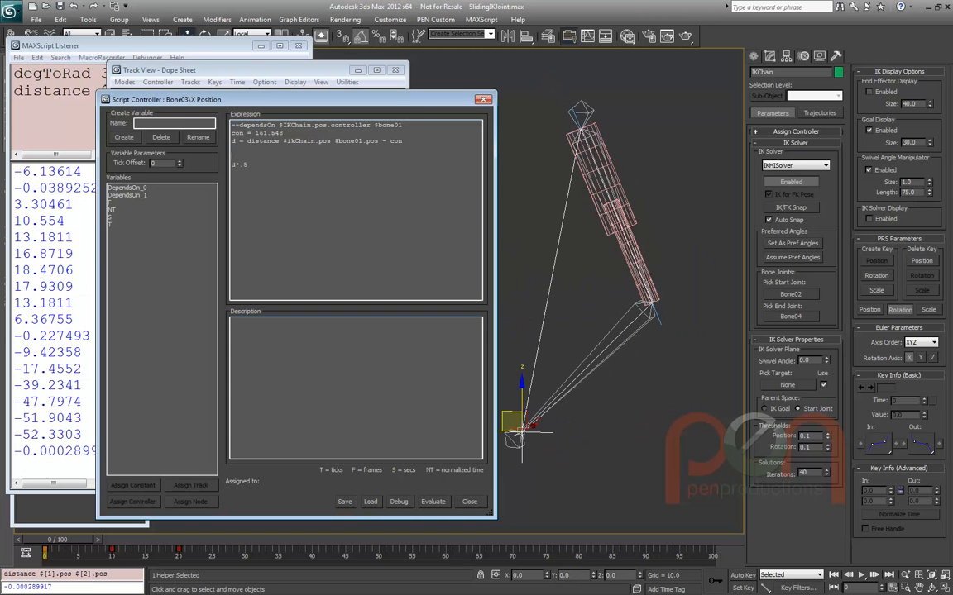
pyautogui.moveTo(513, 423); pyautogui.dragTo(531, 427)
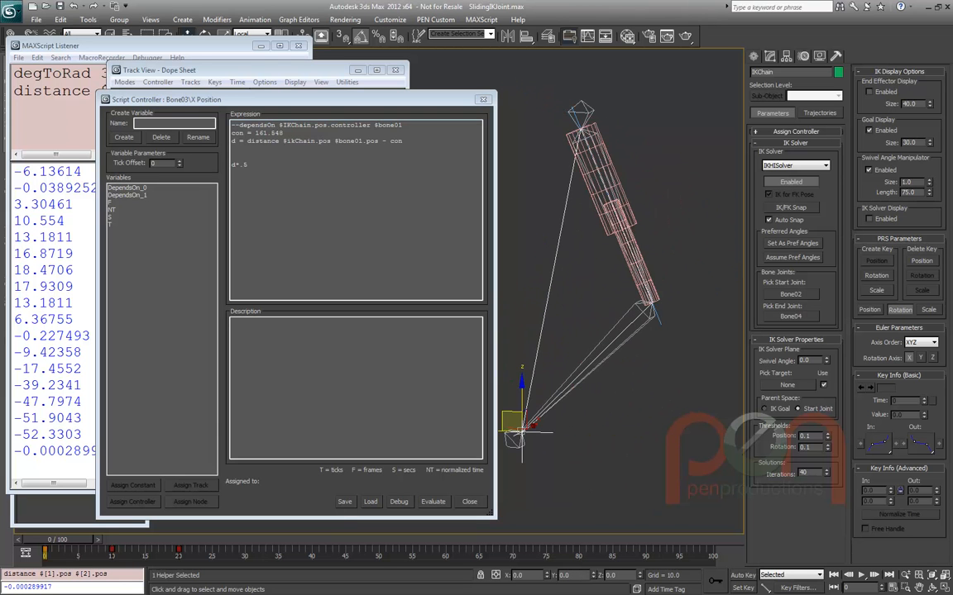
pyautogui.click(403, 140)
pyautogui.moveTo(289, 99); pyautogui.dragTo(292, 100)
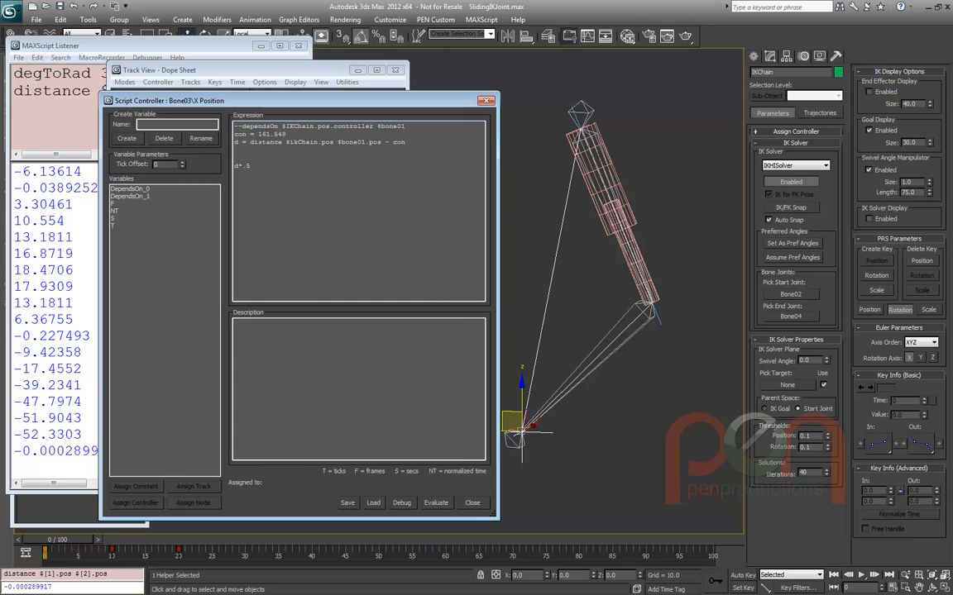
pyautogui.press('Escape')
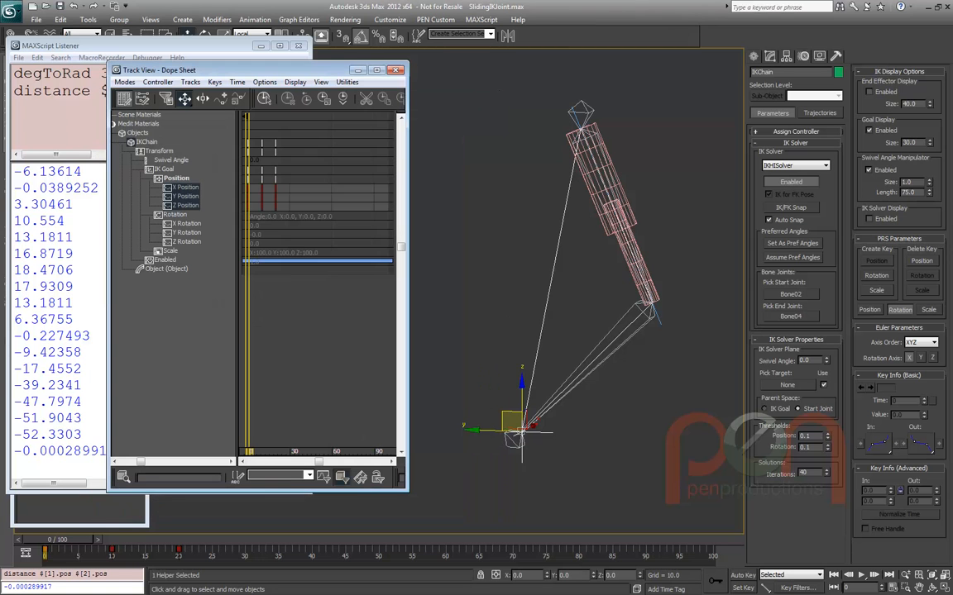
# Select Bone03 and look over the controller options available for its animated X Position track
pyautogui.click(594, 362)
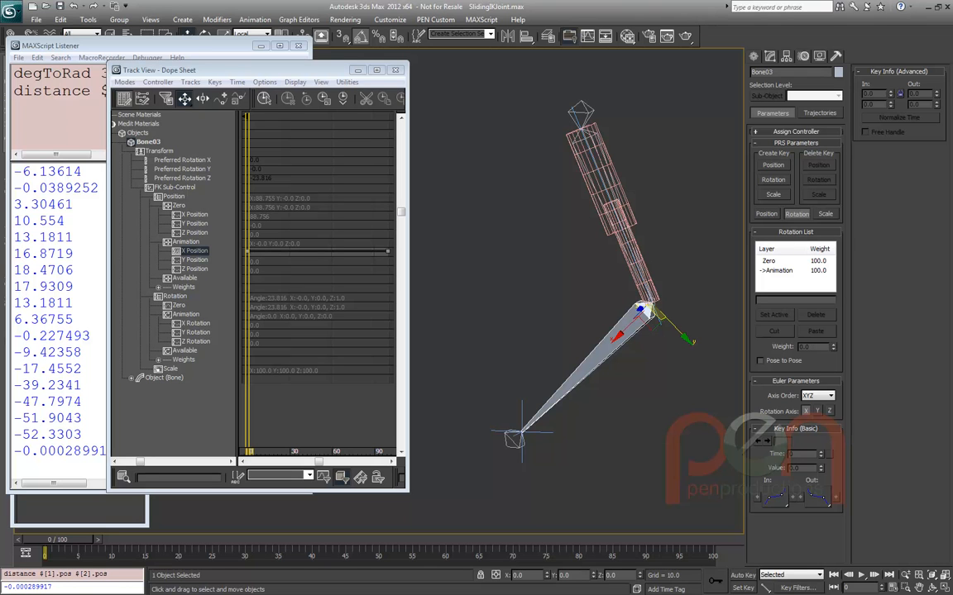
pyautogui.rightClick(191, 252)
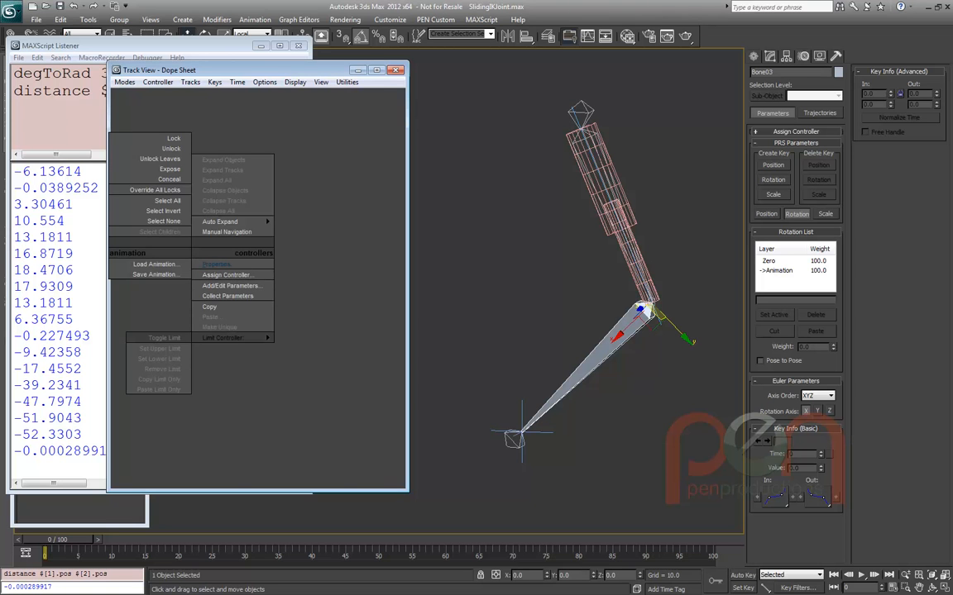
pyautogui.click(217, 264)
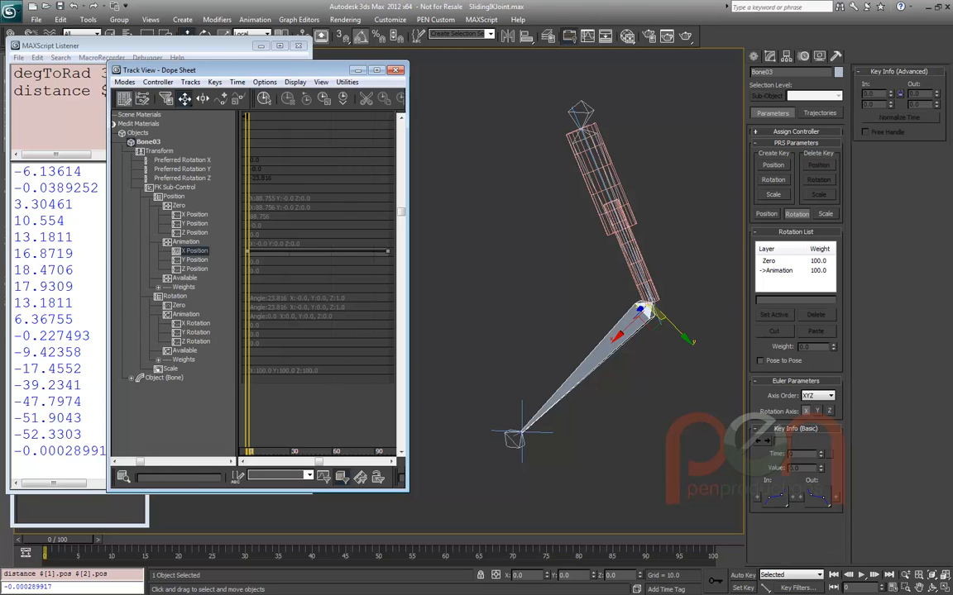
pyautogui.rightClick(191, 251)
pyautogui.moveTo(221, 335)
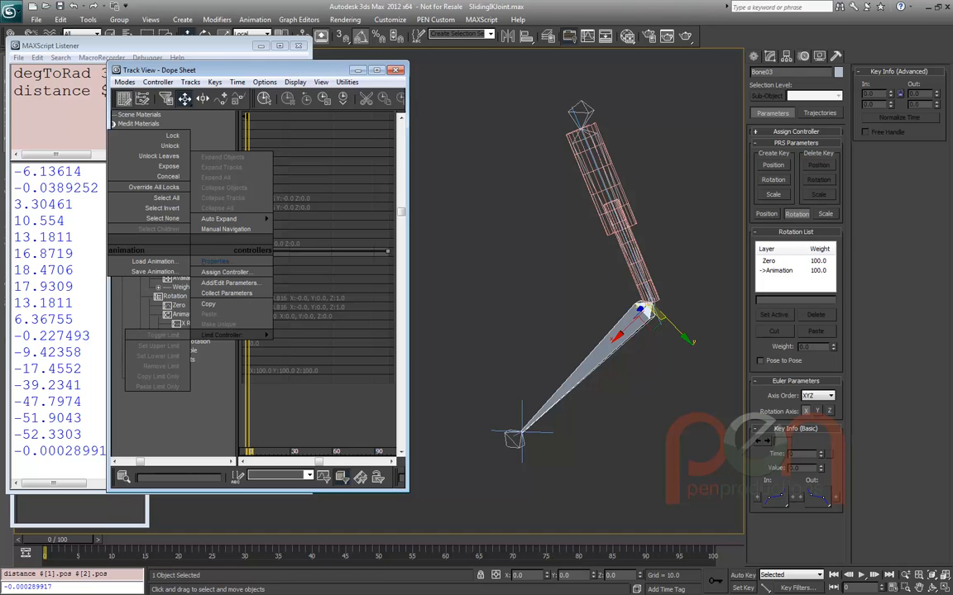
pyautogui.press('Escape')
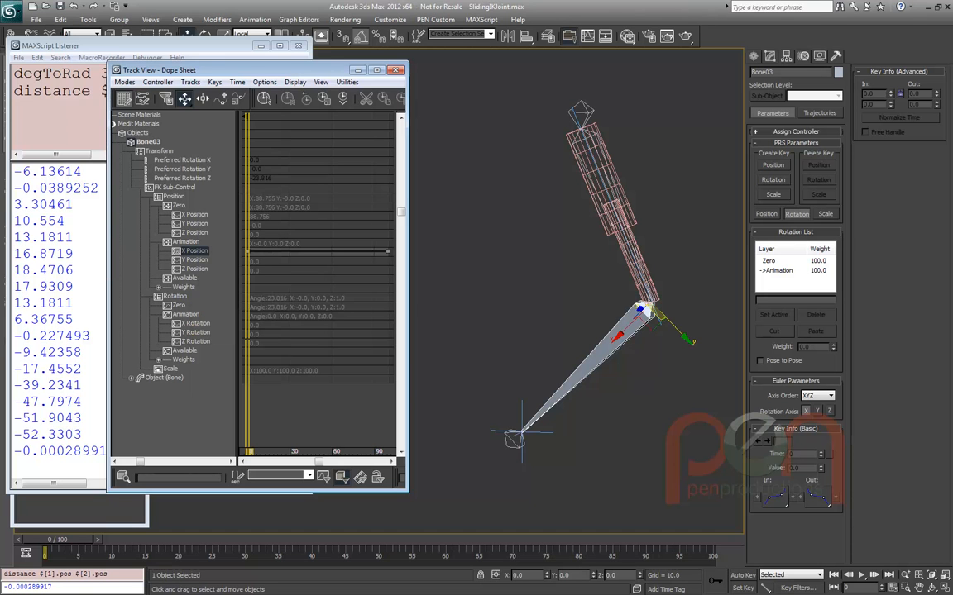
pyautogui.rightClick(183, 250)
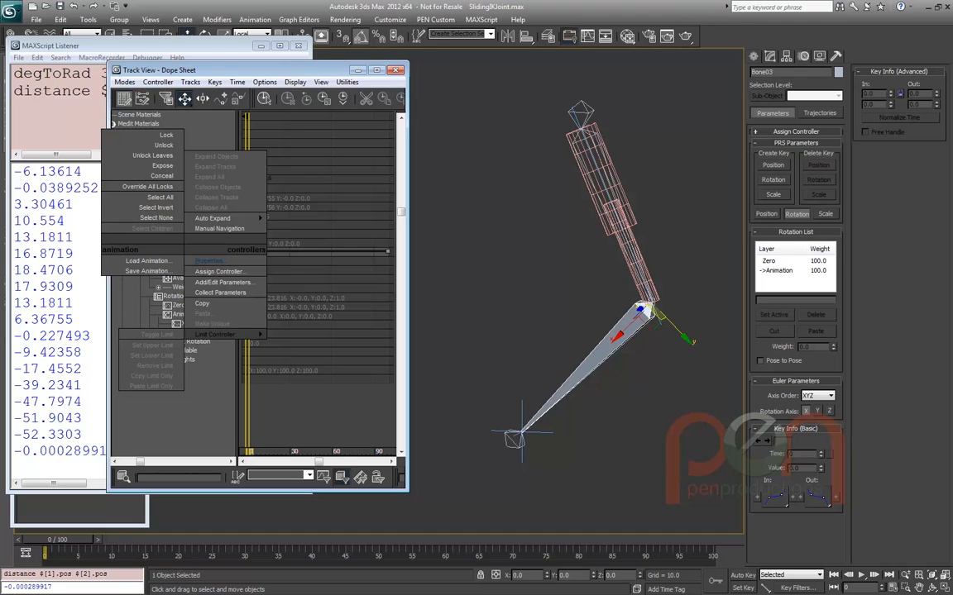
pyautogui.press('Escape')
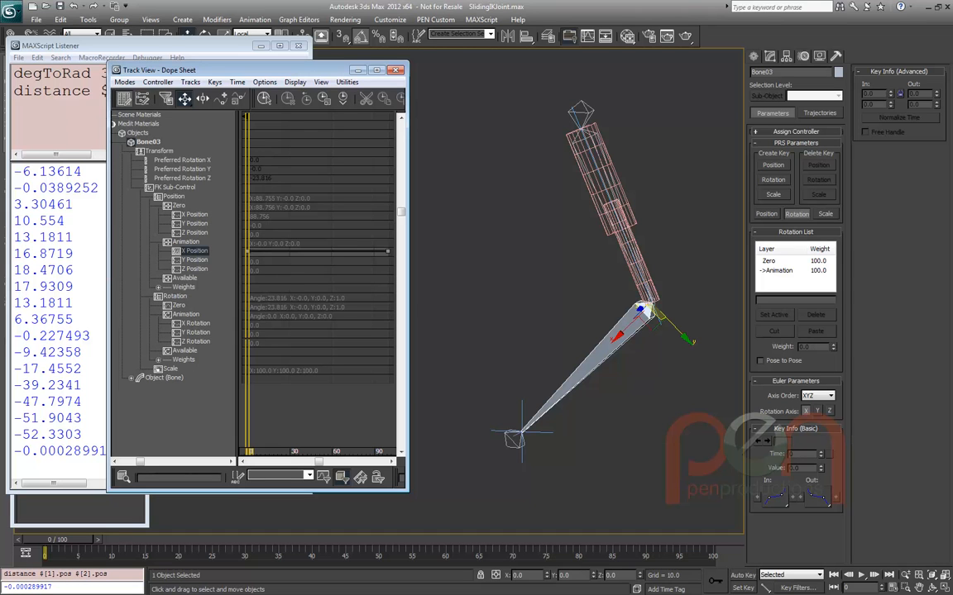
# Copy Bone03's animated X Position script controller and paste it as an instance onto the Z Position track
pyautogui.rightClick(190, 250)
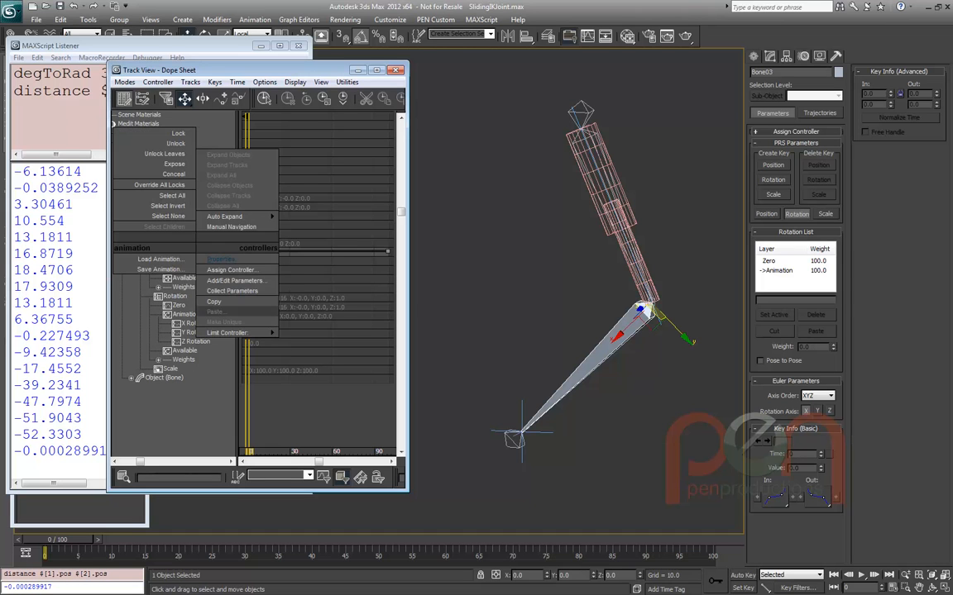
pyautogui.press('Escape')
pyautogui.rightClick(195, 269)
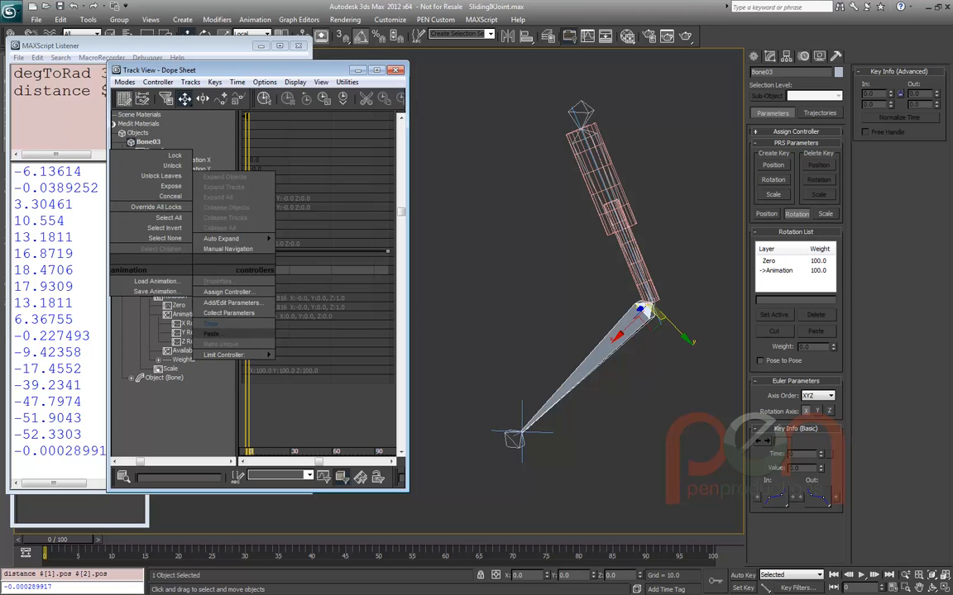
pyautogui.click(211, 301)
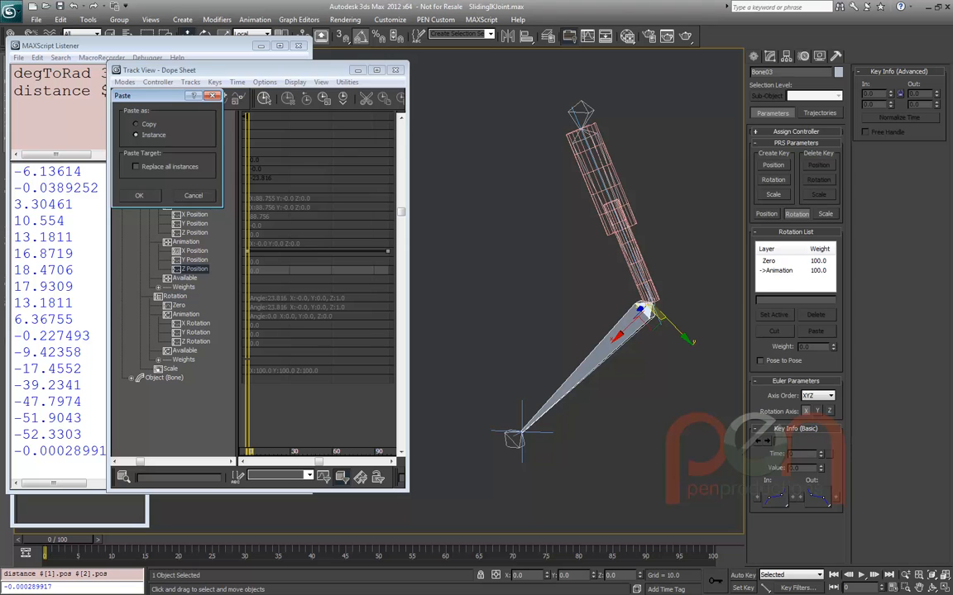
pyautogui.press('Return')
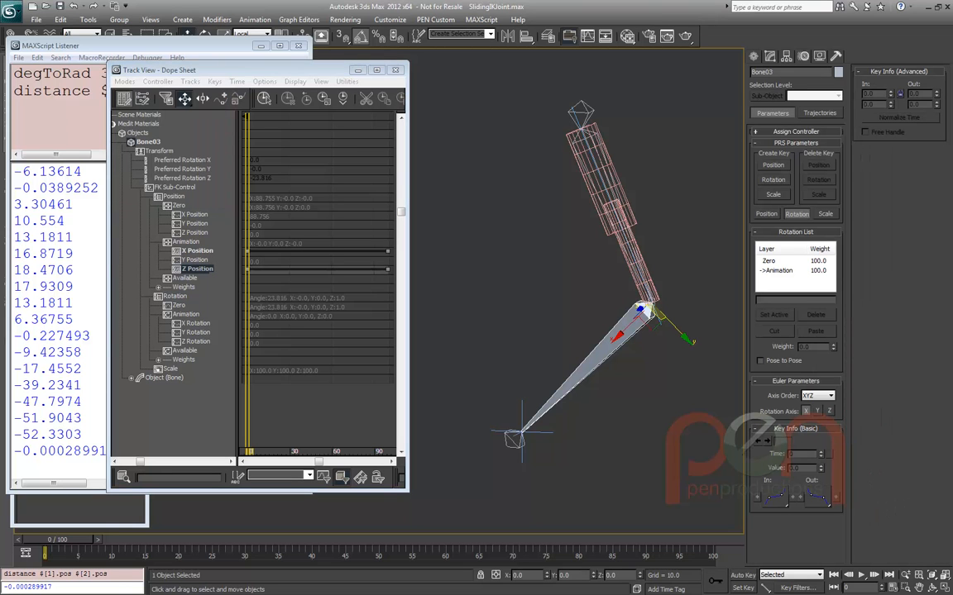
# Assign a Bezier Float controller to Bone03's animated X Position track
pyautogui.rightClick(190, 249)
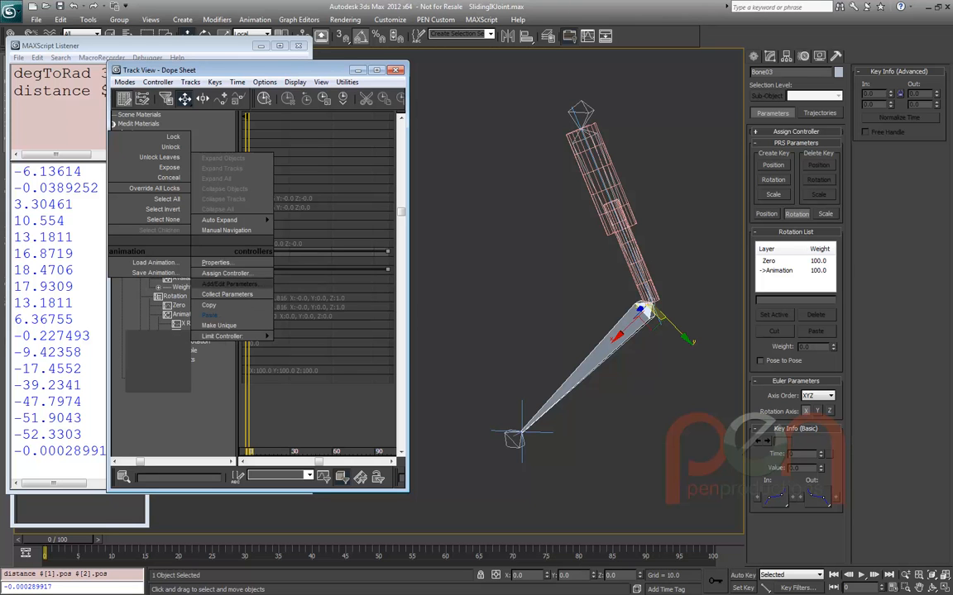
pyautogui.click(220, 273)
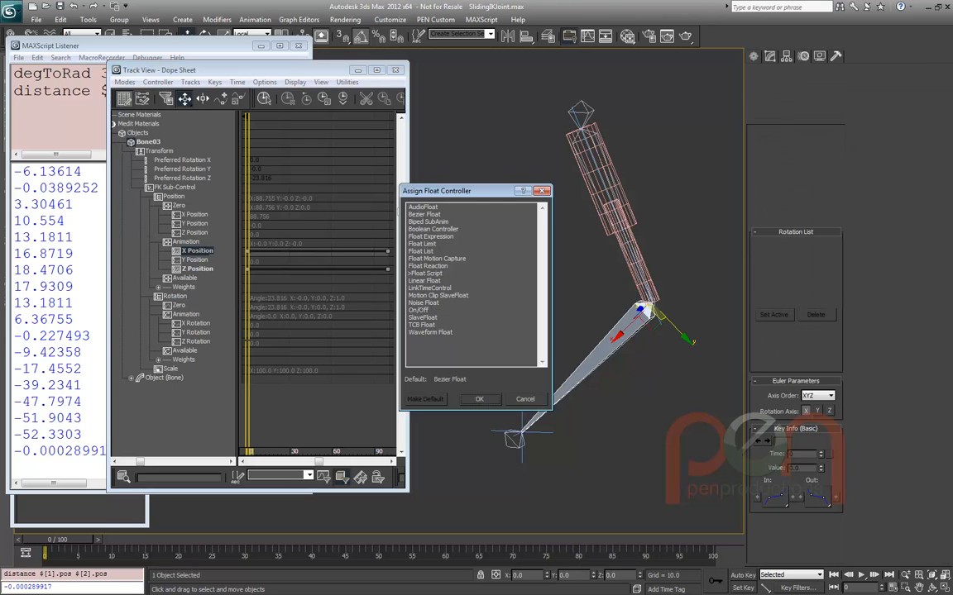
pyautogui.doubleClick(424, 215)
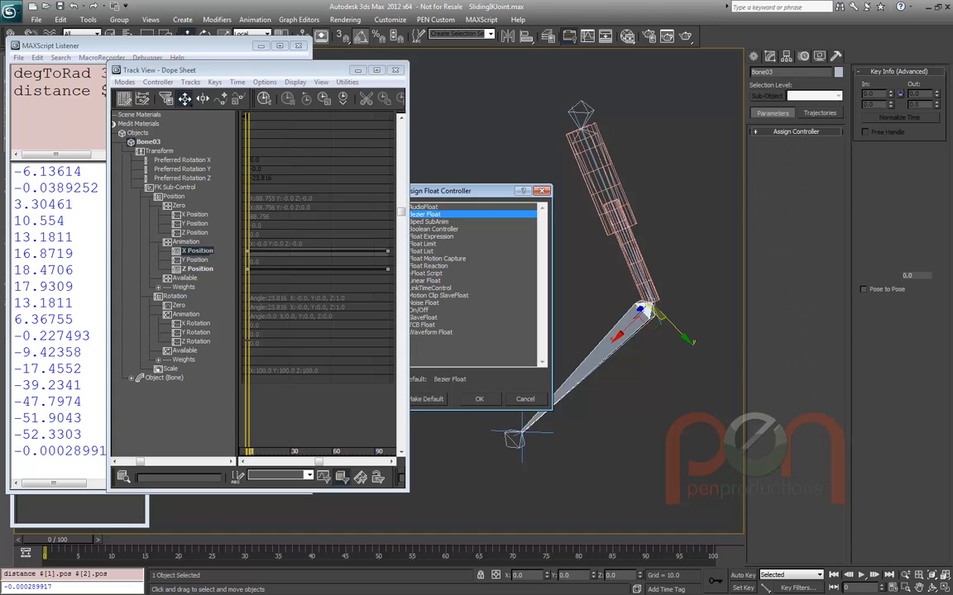
pyautogui.rightClick(195, 250)
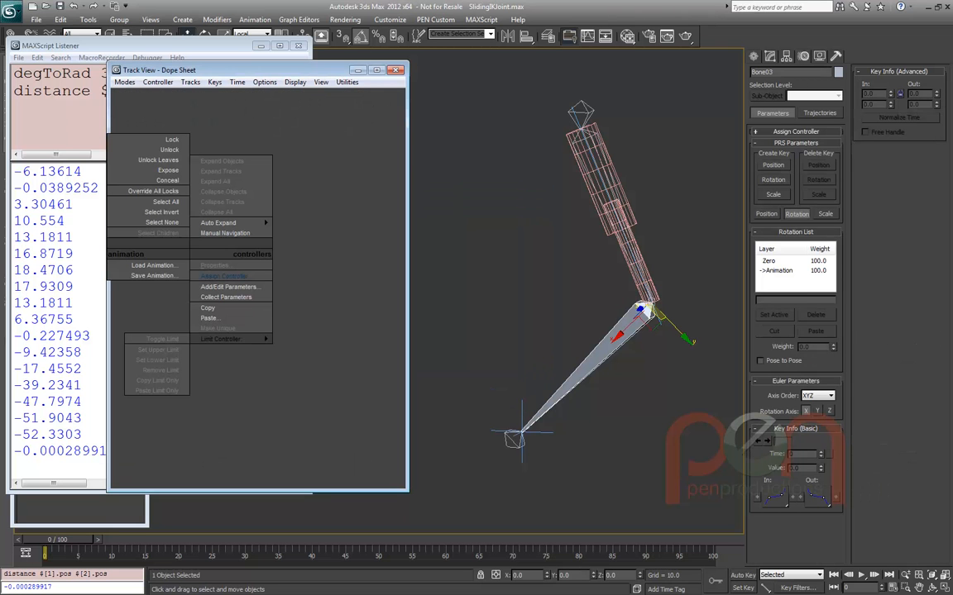
pyautogui.press('Escape')
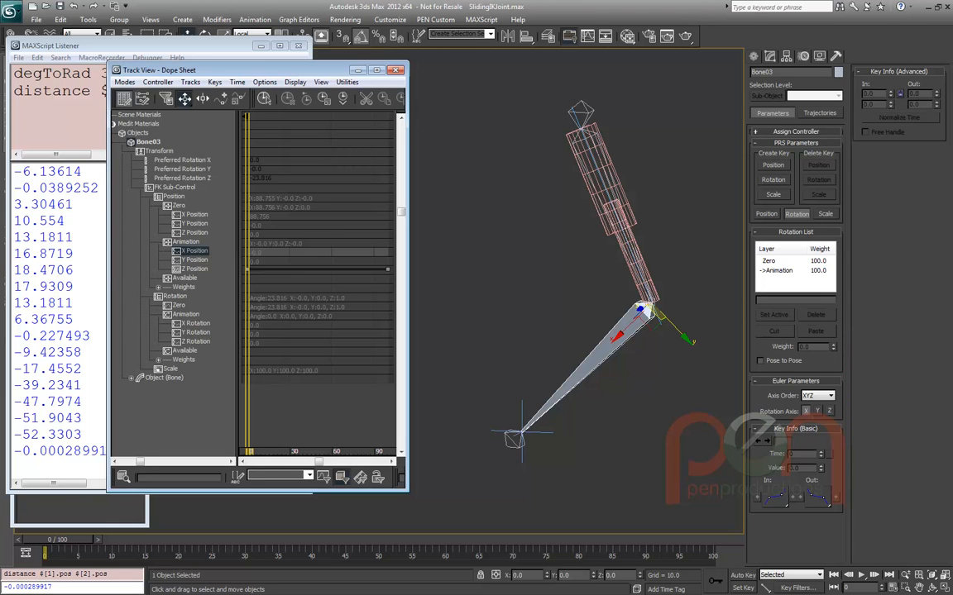
# Assign a Float Limit controller to Bone03's X Position and move its settings dialog clear of the track list
pyautogui.rightClick(195, 252)
pyautogui.click(225, 273)
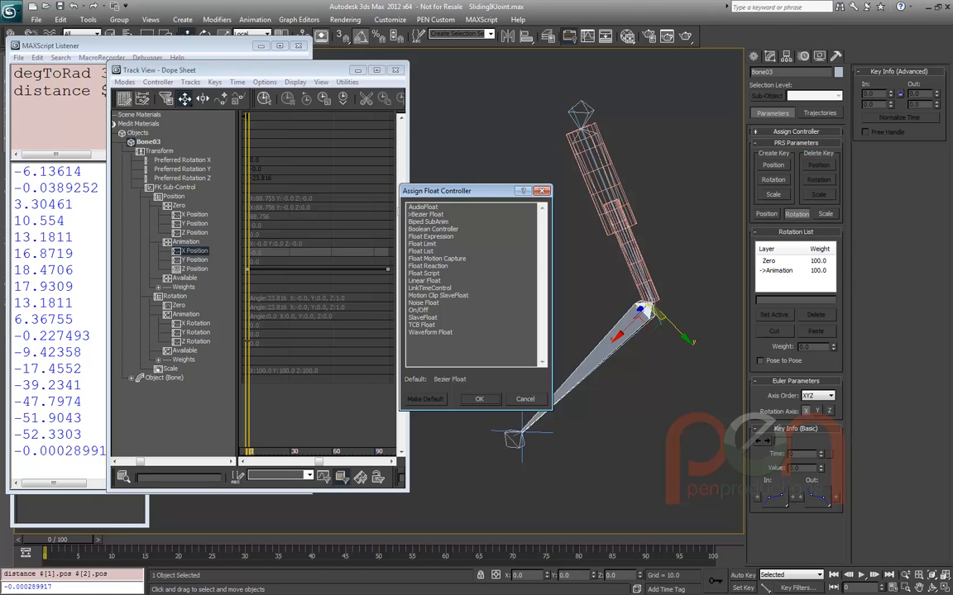
pyautogui.doubleClick(421, 244)
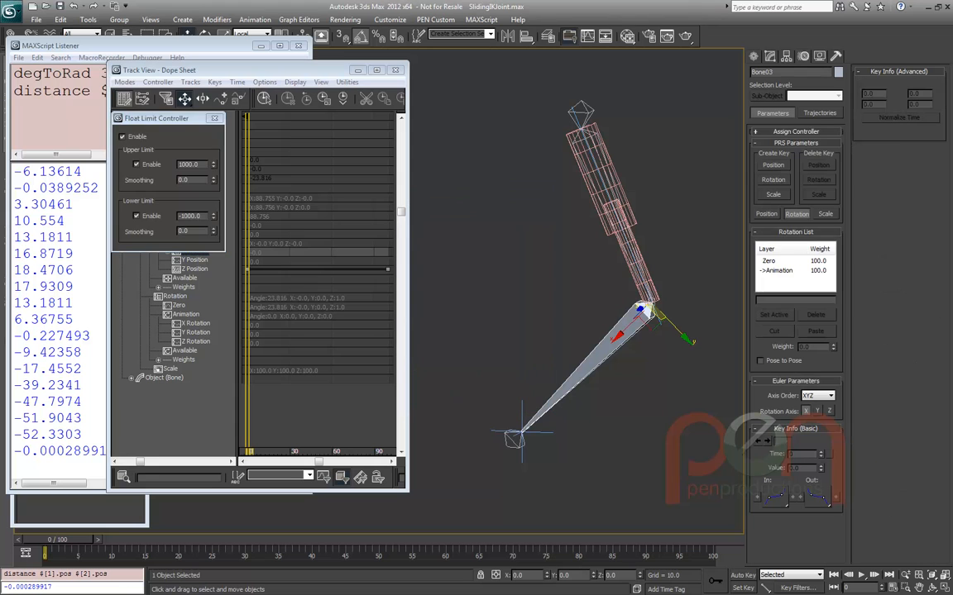
pyautogui.moveTo(198, 118); pyautogui.dragTo(109, 97)
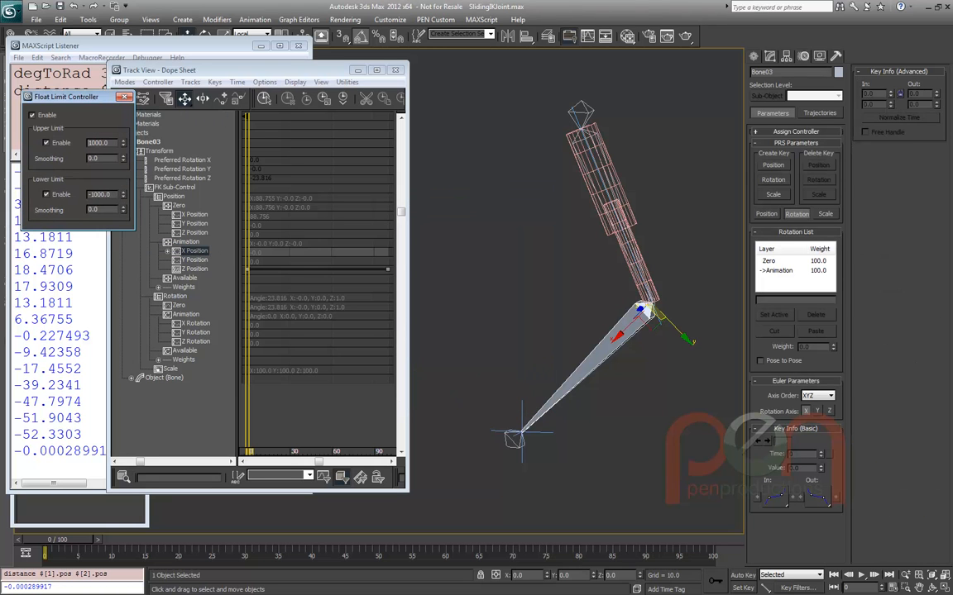
# Copy the script controller from Bone03's Z Position, paste it as an instance onto X Position, and close the Float Limit settings
pyautogui.rightClick(183, 267)
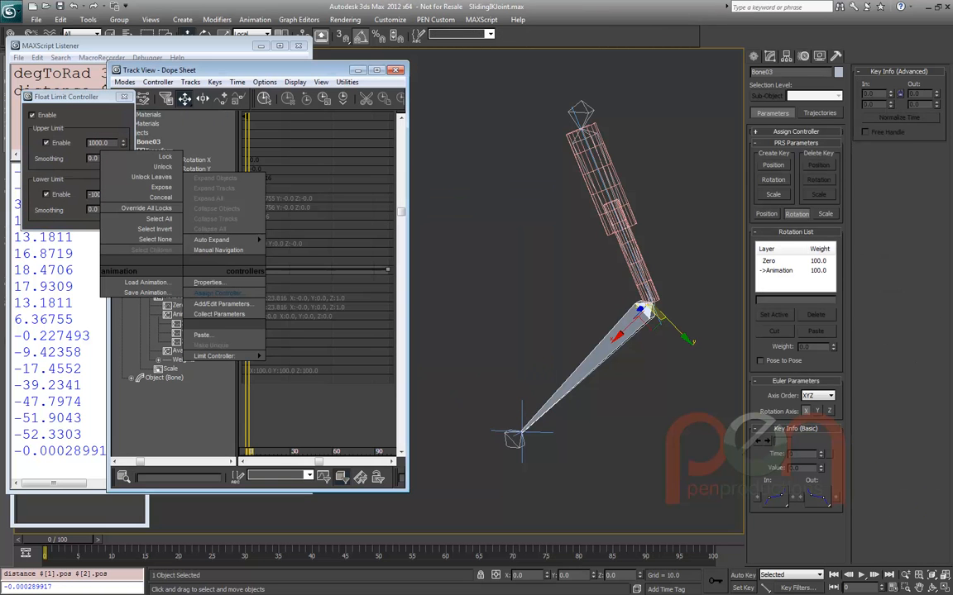
pyautogui.click(201, 325)
pyautogui.click(167, 251)
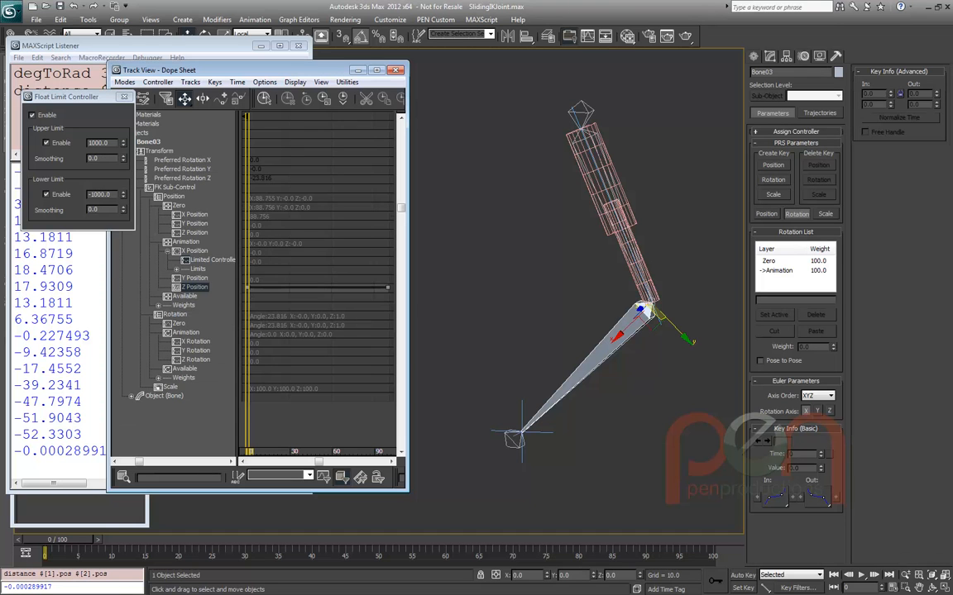
pyautogui.rightClick(193, 246)
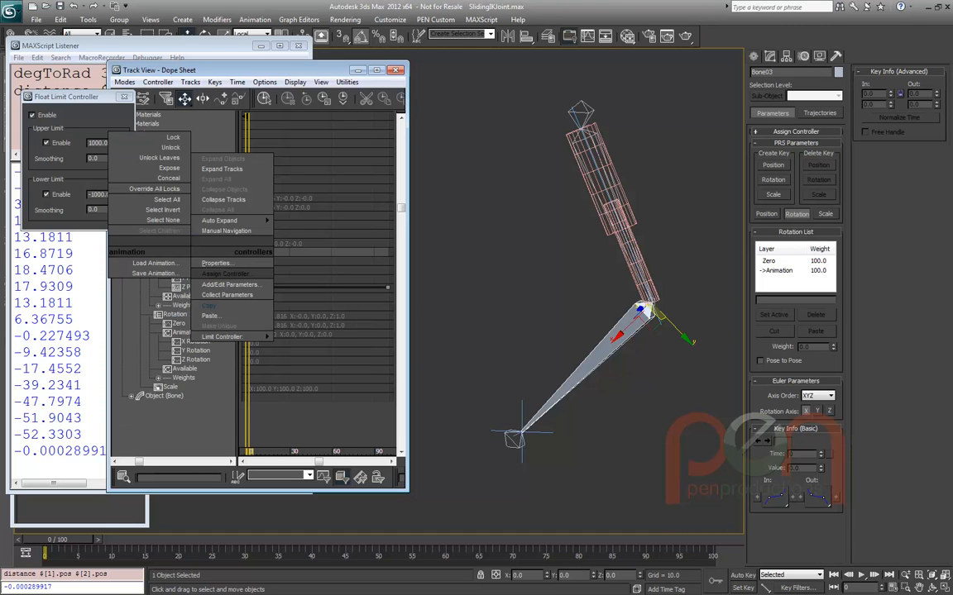
pyautogui.click(210, 305)
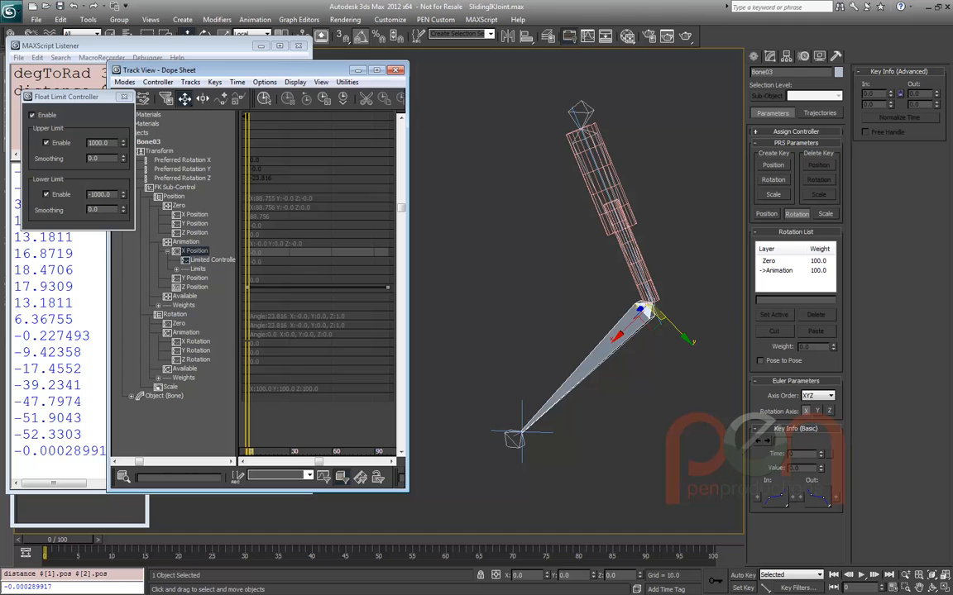
pyautogui.rightClick(190, 248)
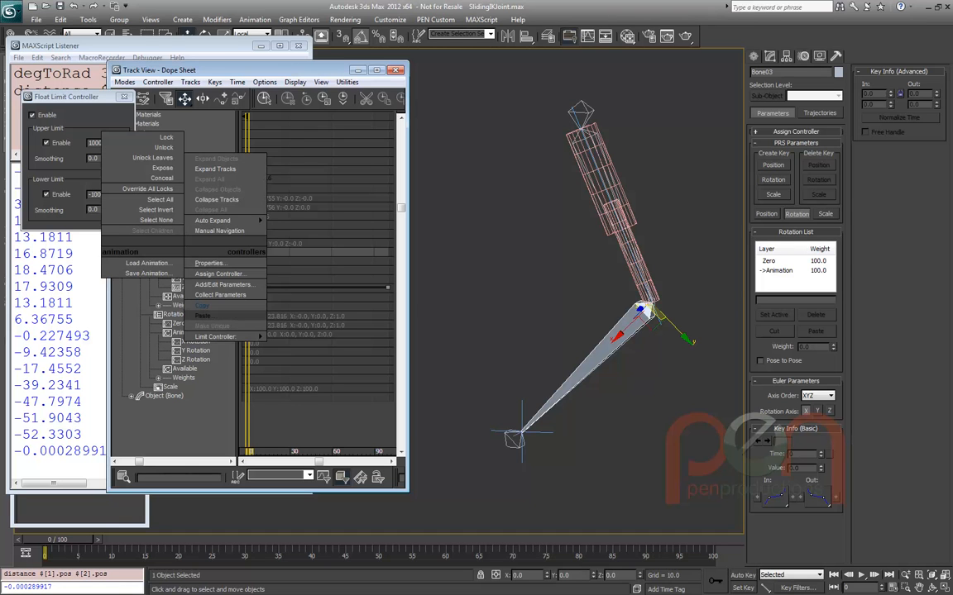
pyautogui.click(203, 315)
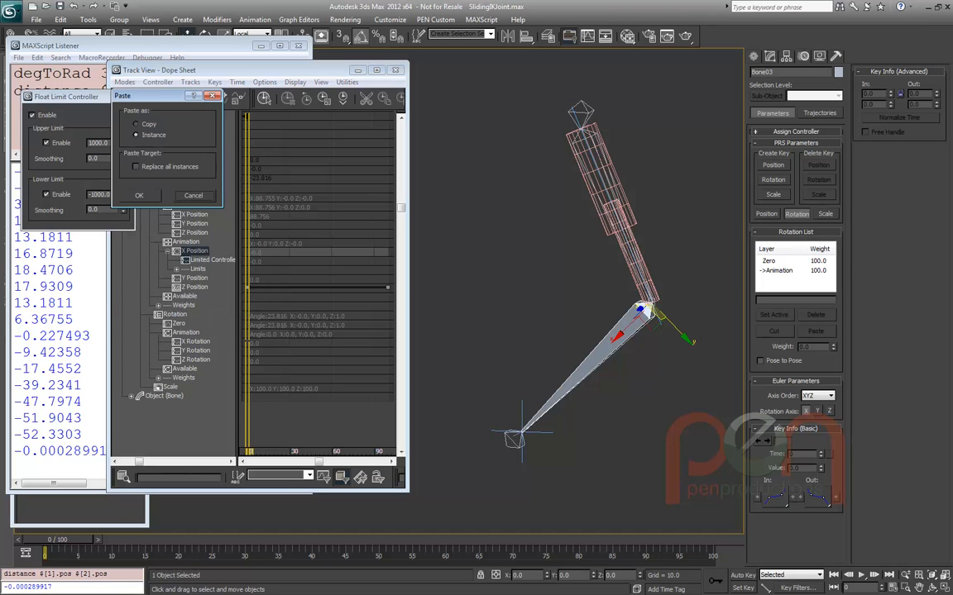
pyautogui.click(139, 195)
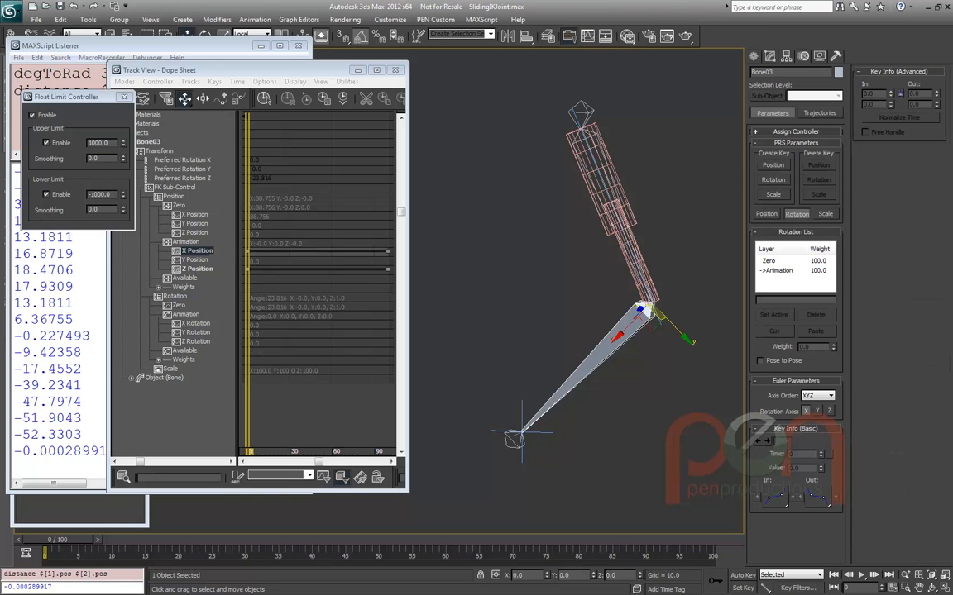
pyautogui.click(124, 97)
# Assign a Float Limit controller to Bone03's X Position track on top of its script controller
pyautogui.rightClick(183, 248)
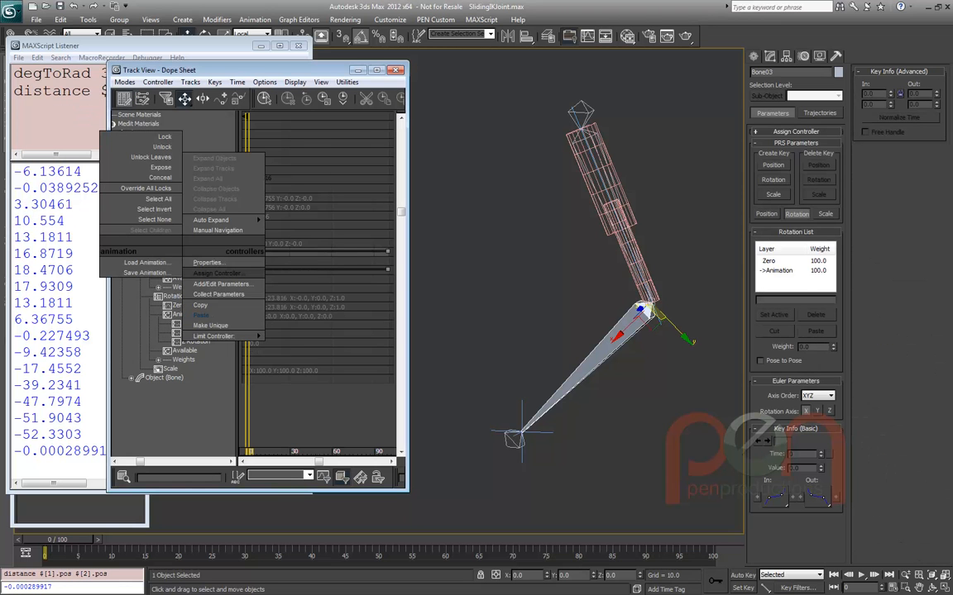
pyautogui.click(217, 273)
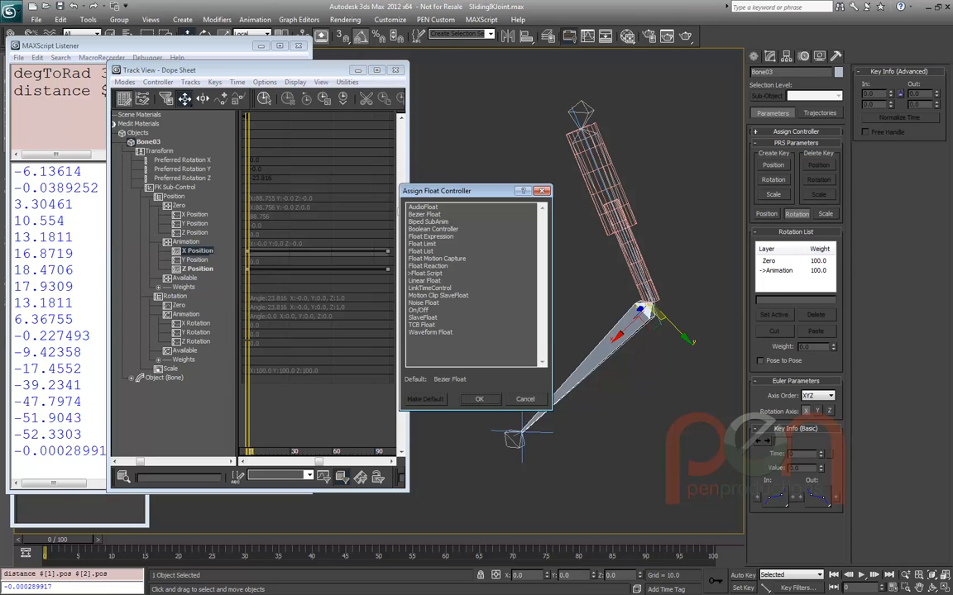
pyautogui.click(422, 244)
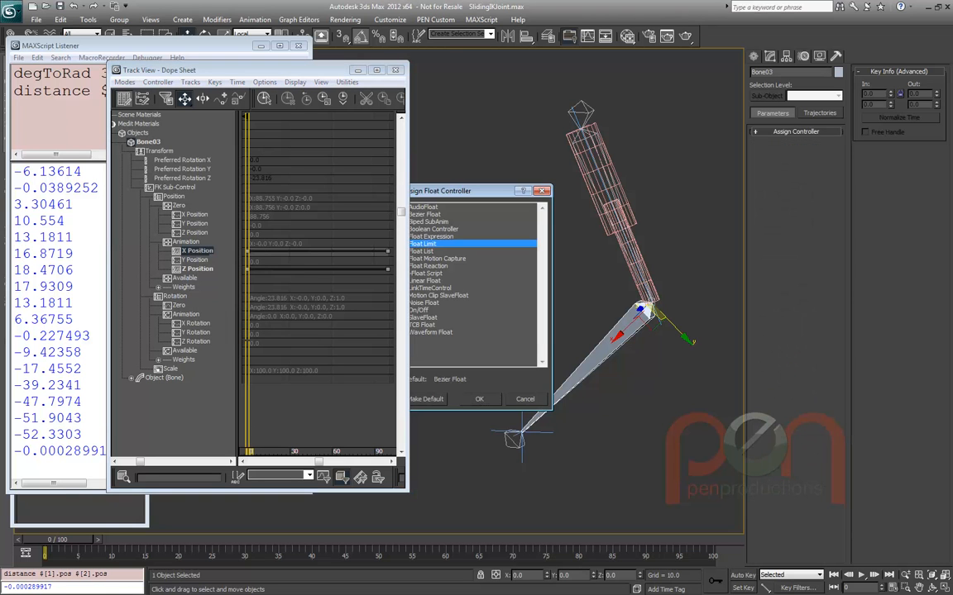
pyautogui.click(479, 399)
# Replace the script controller on Bone03's animated Z Position with a Bezier Float controller
pyautogui.rightClick(197, 268)
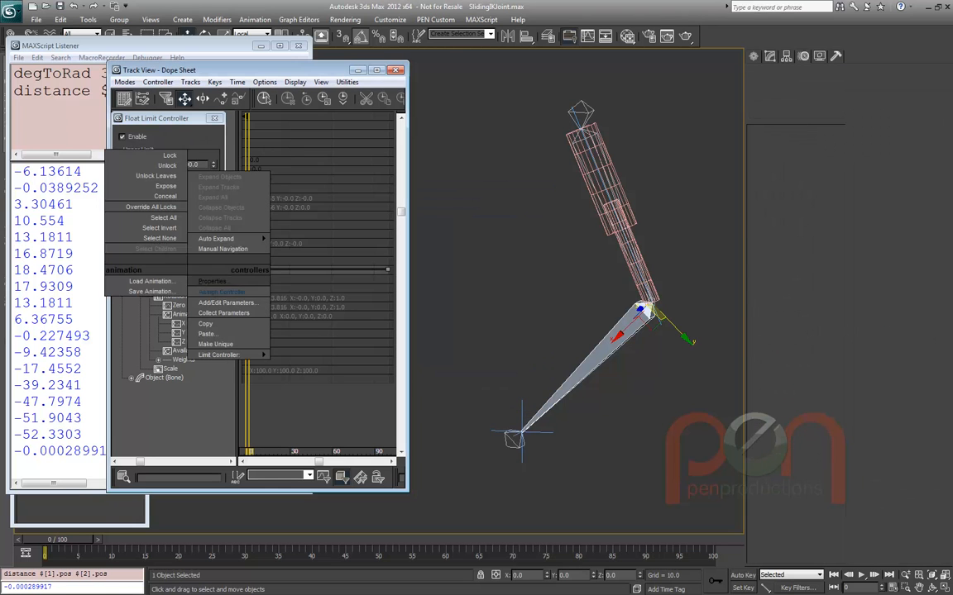
pyautogui.click(149, 299)
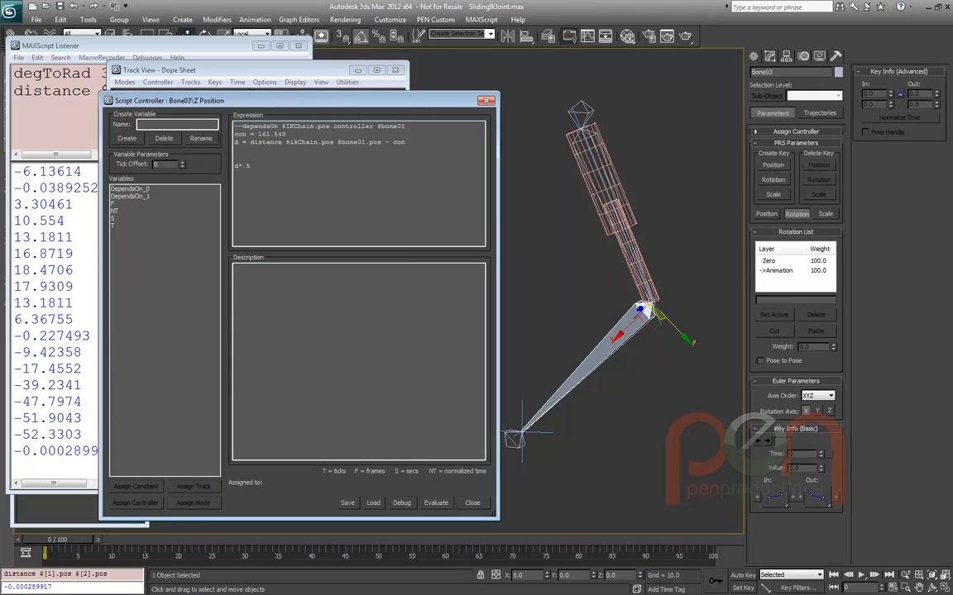
pyautogui.press('Escape')
pyautogui.click(472, 503)
pyautogui.rightClick(193, 270)
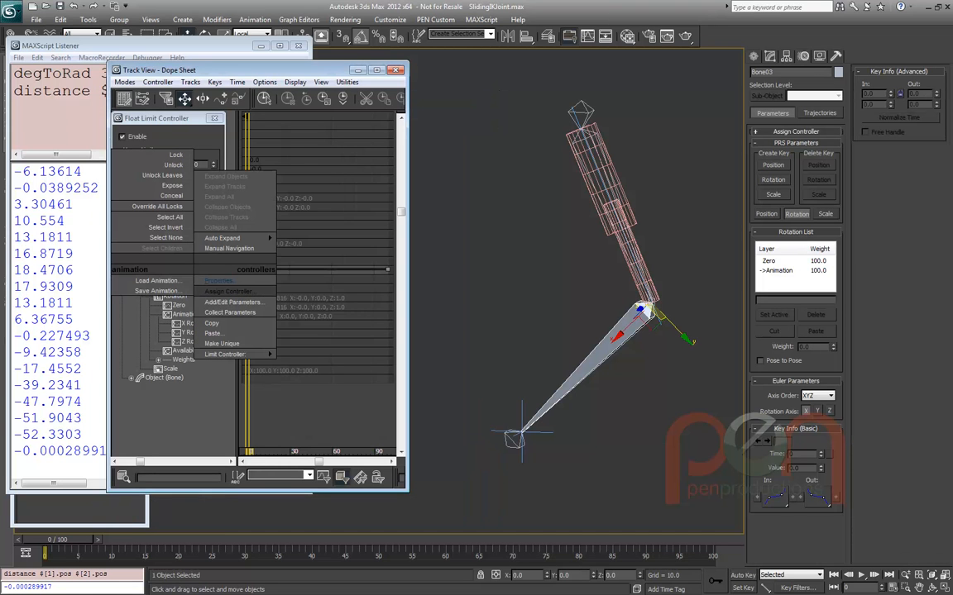
pyautogui.click(227, 291)
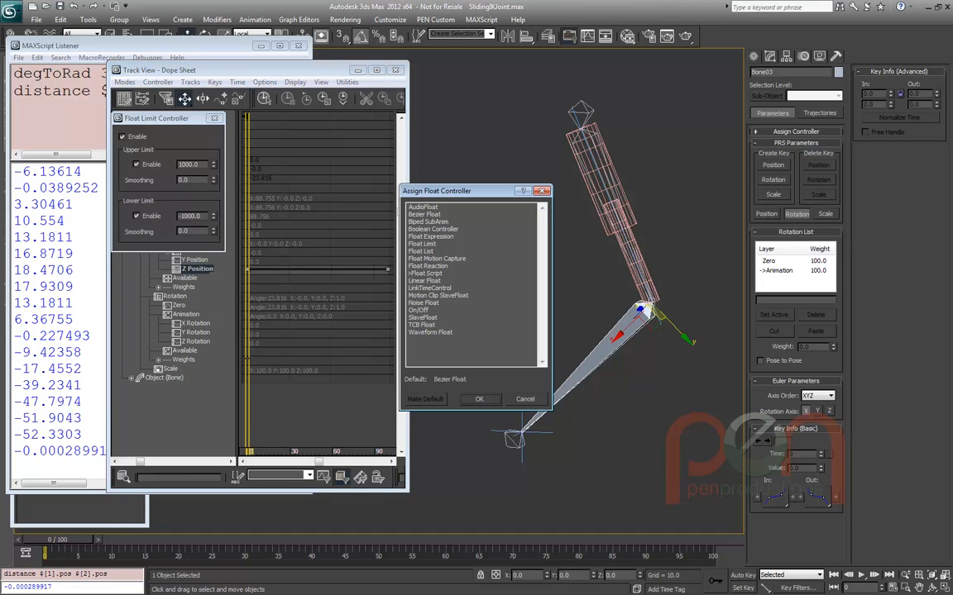
pyautogui.doubleClick(425, 214)
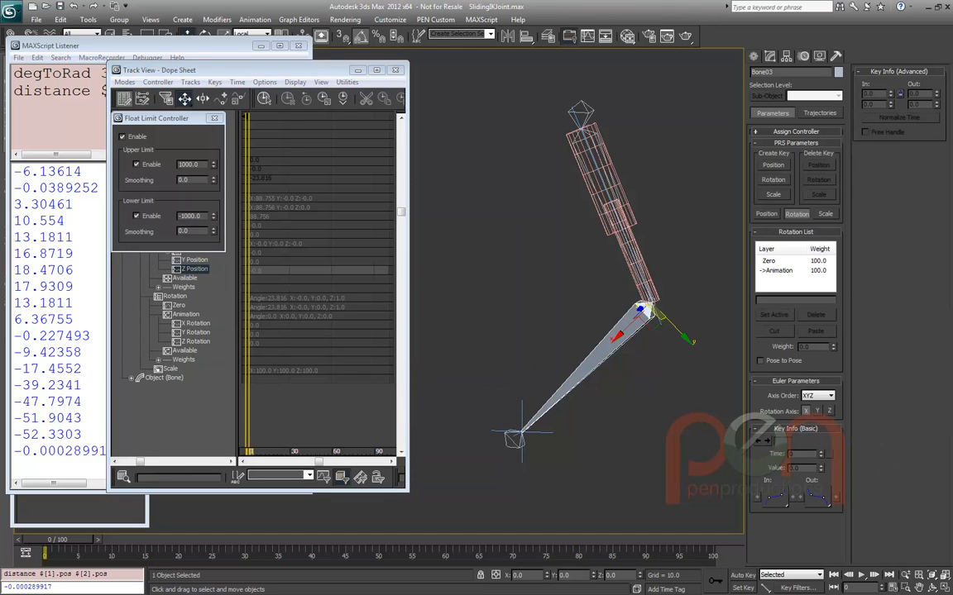
# Move the Float Limit settings off the track list, zero the upper and lower limits, and scrub to frame 7
pyautogui.moveTo(157, 118); pyautogui.dragTo(103, 95)
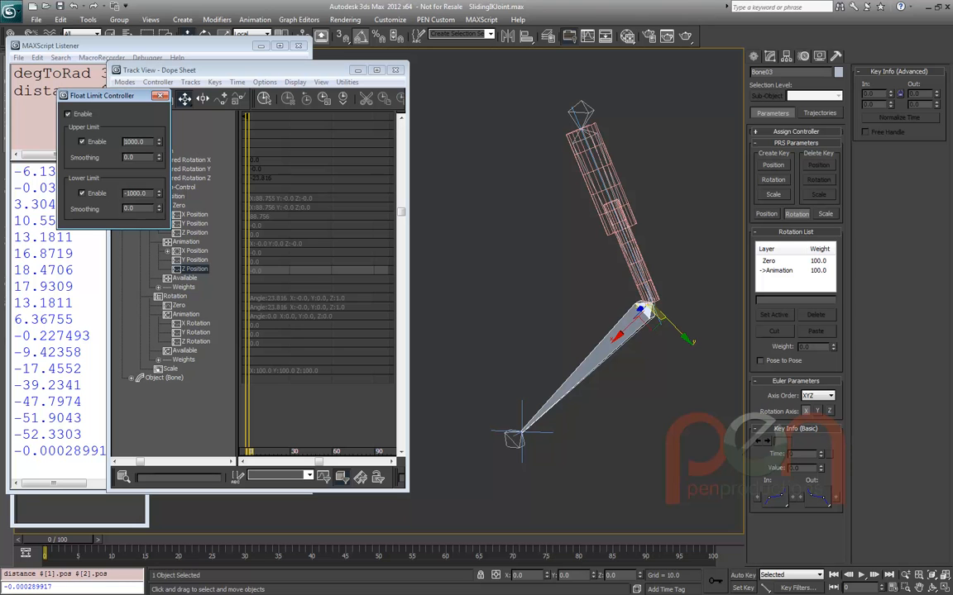
pyautogui.rightClick(159, 142)
pyautogui.rightClick(159, 193)
pyautogui.moveTo(82, 540)
pyautogui.mouseDown()
pyautogui.moveTo(170, 540)
pyautogui.moveTo(70, 539)
pyautogui.moveTo(93, 539)
pyautogui.mouseUp()
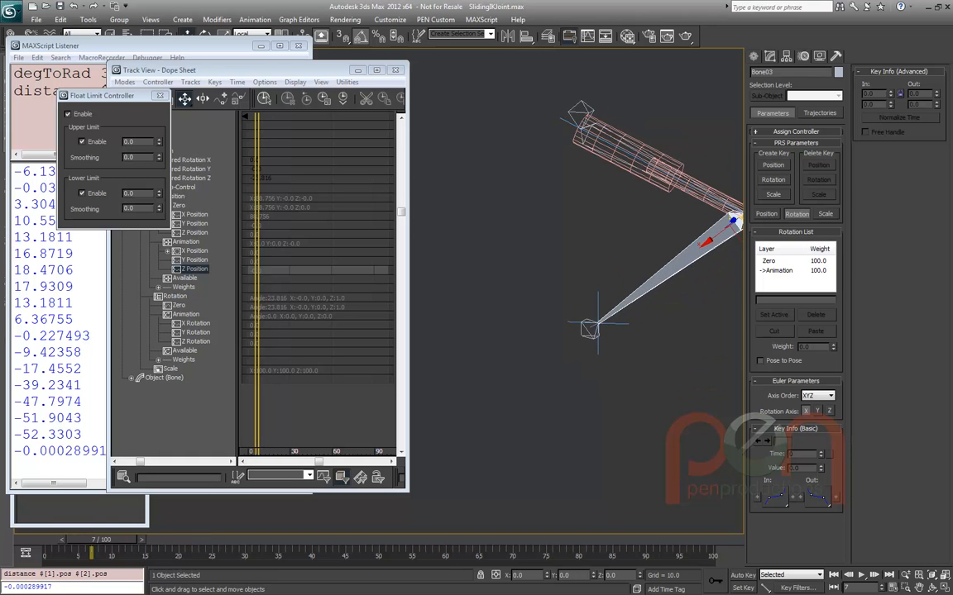
# Set X Position's lower limit to -66 and return its upper limit to 0
pyautogui.moveTo(158, 141); pyautogui.dragTo(158, 89)
pyautogui.rightClick(159, 142)
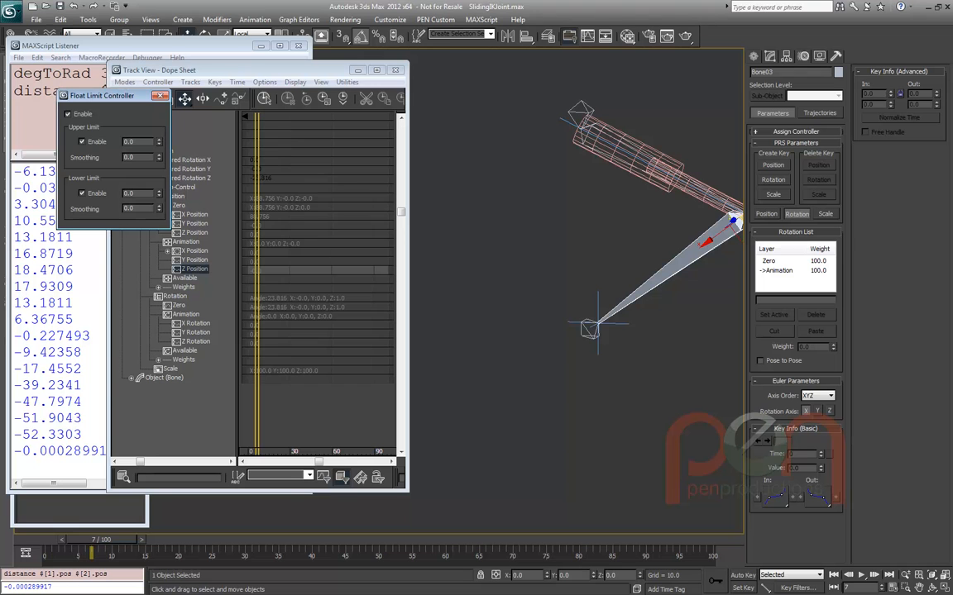
pyautogui.moveTo(159, 192); pyautogui.dragTo(159, 248)
pyautogui.write('66')
pyautogui.press('Return')
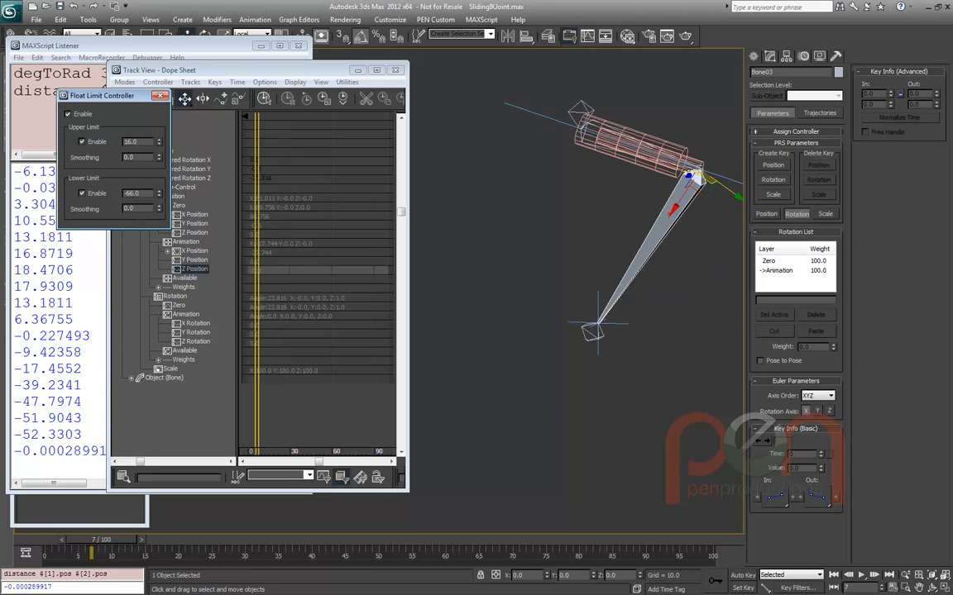
pyautogui.rightClick(159, 142)
# Set the lower limit's smoothing to 4.0, scrub back to frame 0, and close the Float Limit settings
pyautogui.moveTo(101, 540); pyautogui.dragTo(55, 540)
pyautogui.moveTo(159, 208); pyautogui.dragTo(159, 205)
pyautogui.moveTo(46, 553)
pyautogui.mouseDown()
pyautogui.moveTo(166, 553)
pyautogui.moveTo(213, 539)
pyautogui.moveTo(55, 539)
pyautogui.mouseUp()
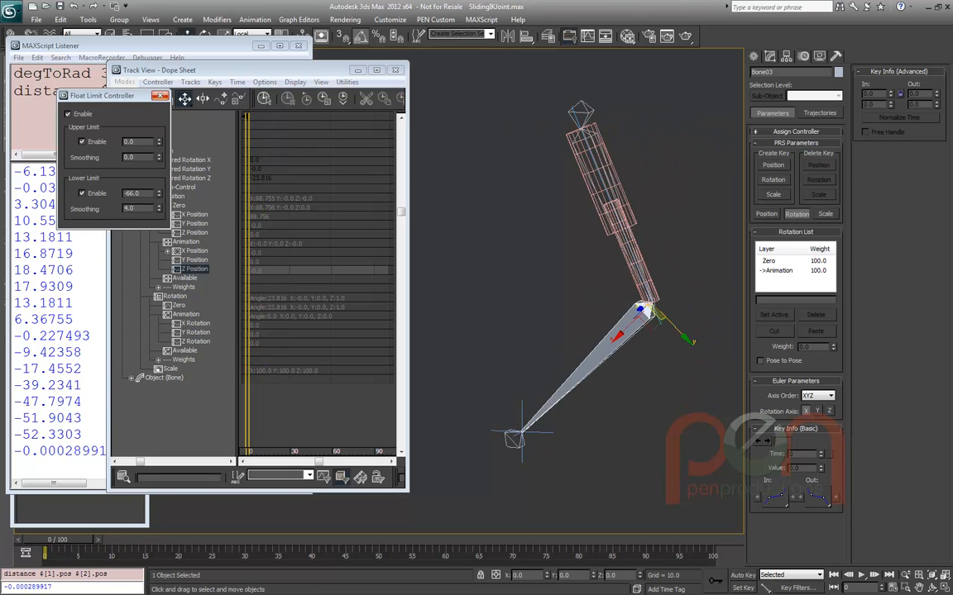
pyautogui.click(161, 96)
pyautogui.click(512, 421)
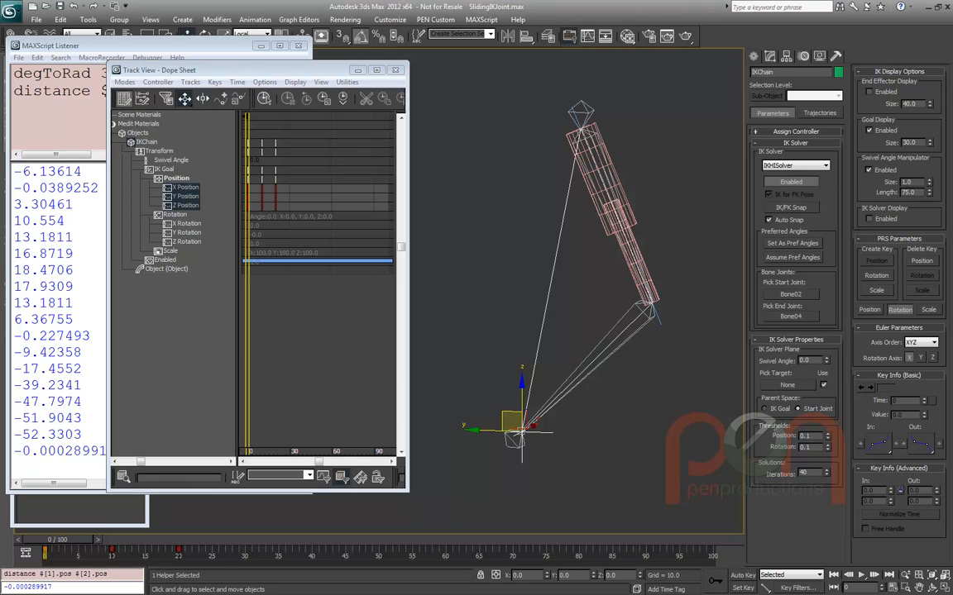
pyautogui.moveTo(579, 331); pyautogui.dragTo(578, 320, button='middle')
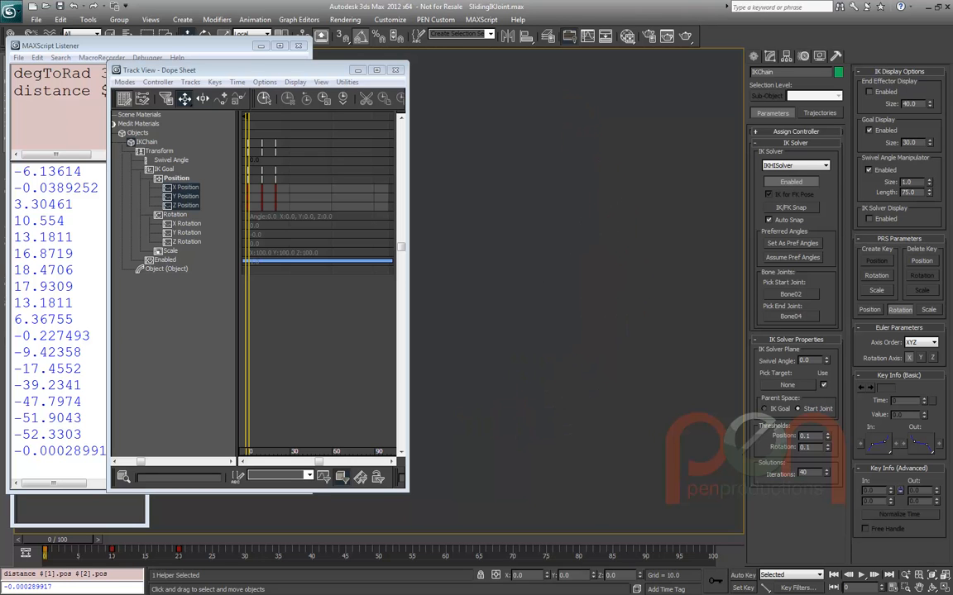
pyautogui.moveTo(430, 306); pyautogui.dragTo(630, 287, button='middle')
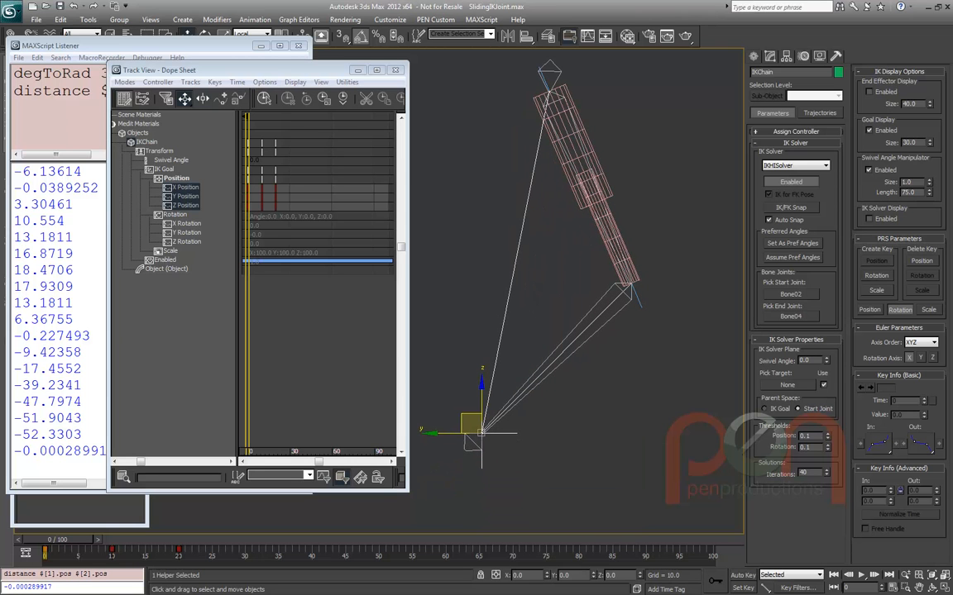
pyautogui.moveTo(631, 288); pyautogui.dragTo(624, 311, button='middle')
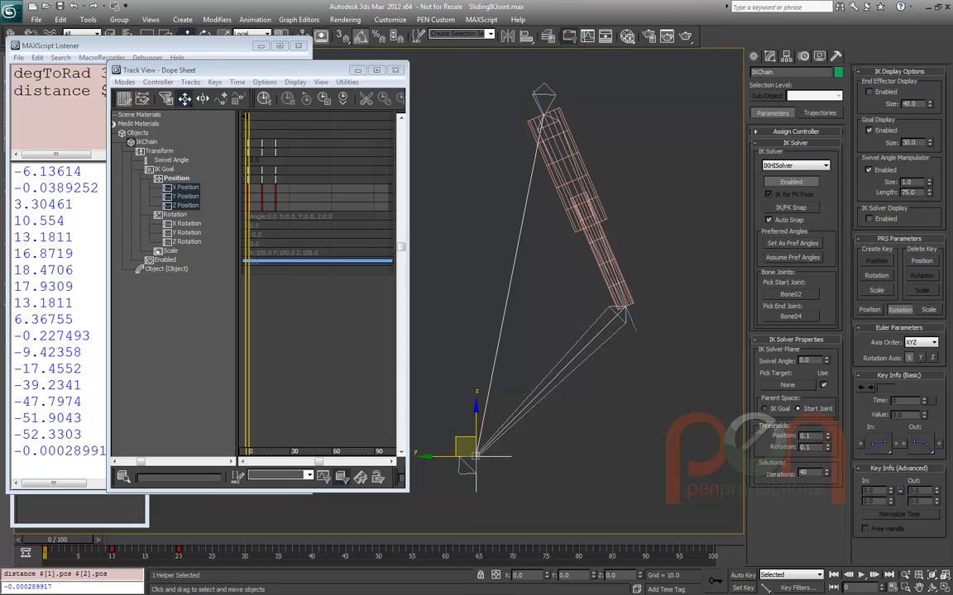
# Replace the Float Limit controller on Bone03's animated X Position with a Bezier Float controller
pyautogui.click(562, 368)
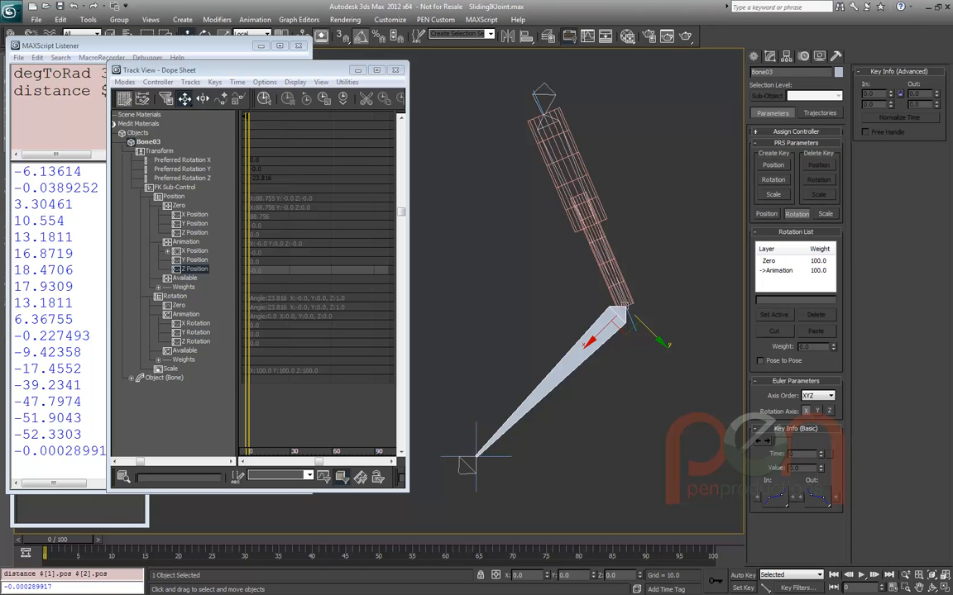
pyautogui.moveTo(248, 69); pyautogui.dragTo(248, 83)
pyautogui.moveTo(625, 305); pyautogui.dragTo(628, 316, button='middle')
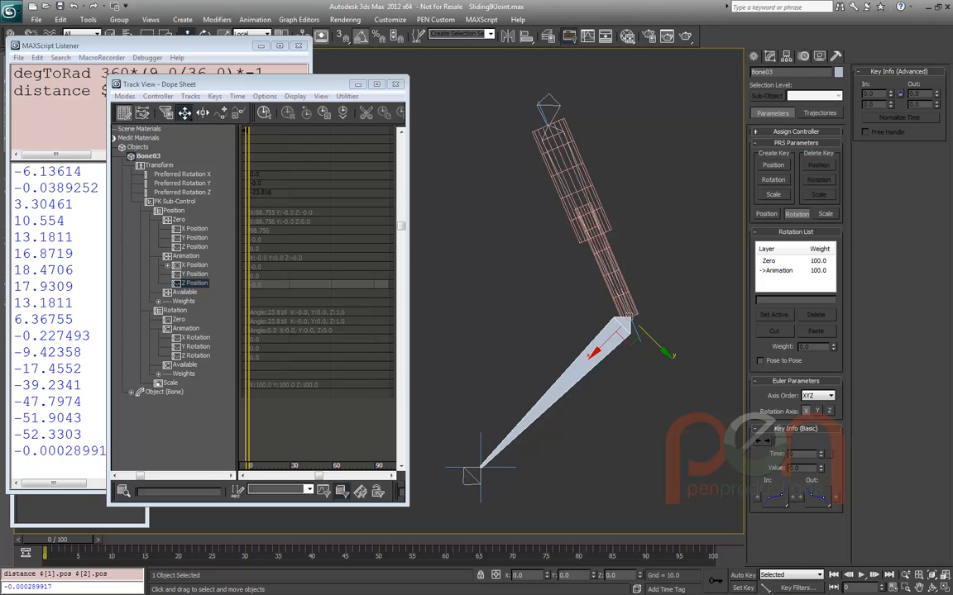
pyautogui.rightClick(196, 265)
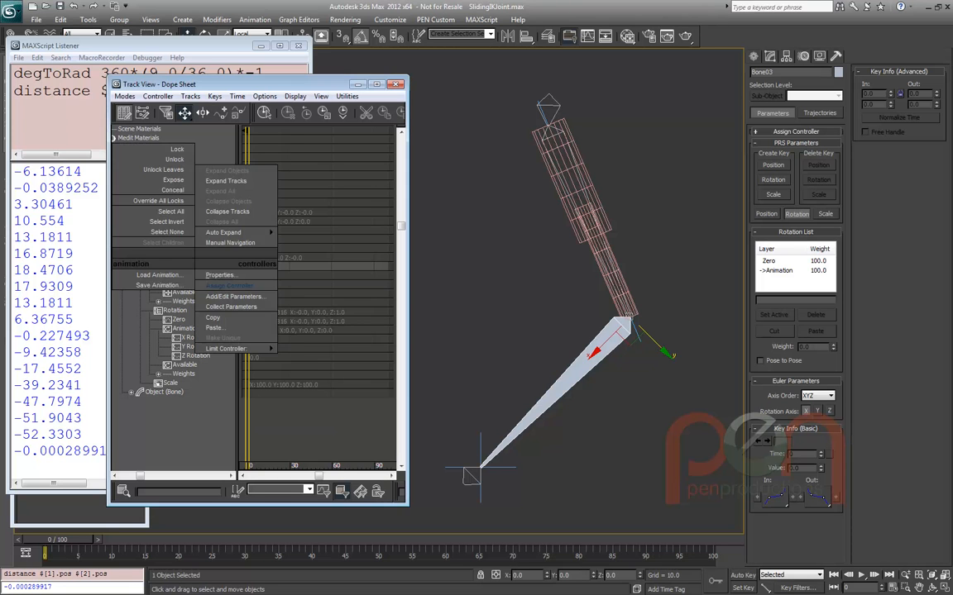
pyautogui.click(220, 276)
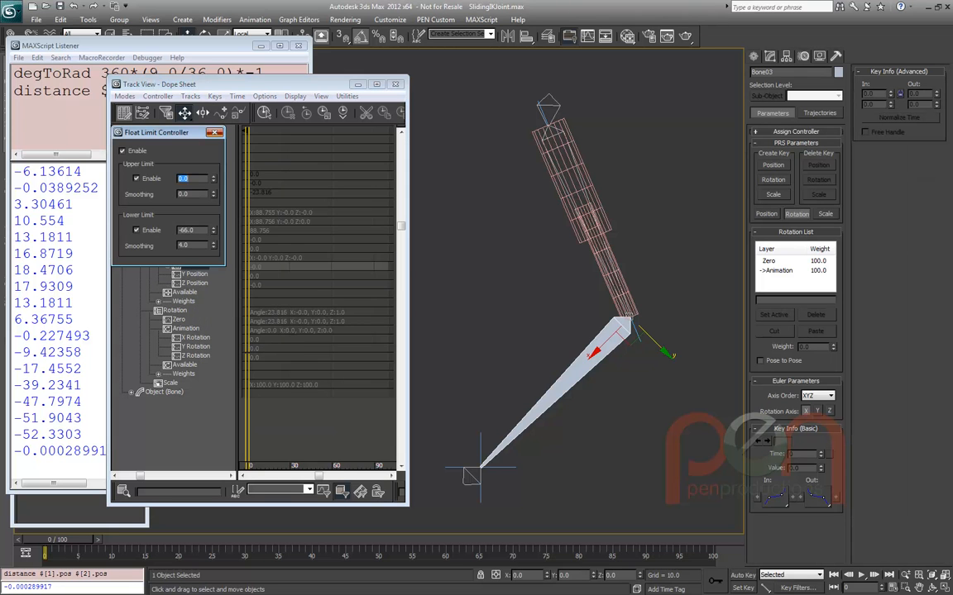
pyautogui.click(214, 132)
pyautogui.rightClick(195, 265)
pyautogui.click(220, 285)
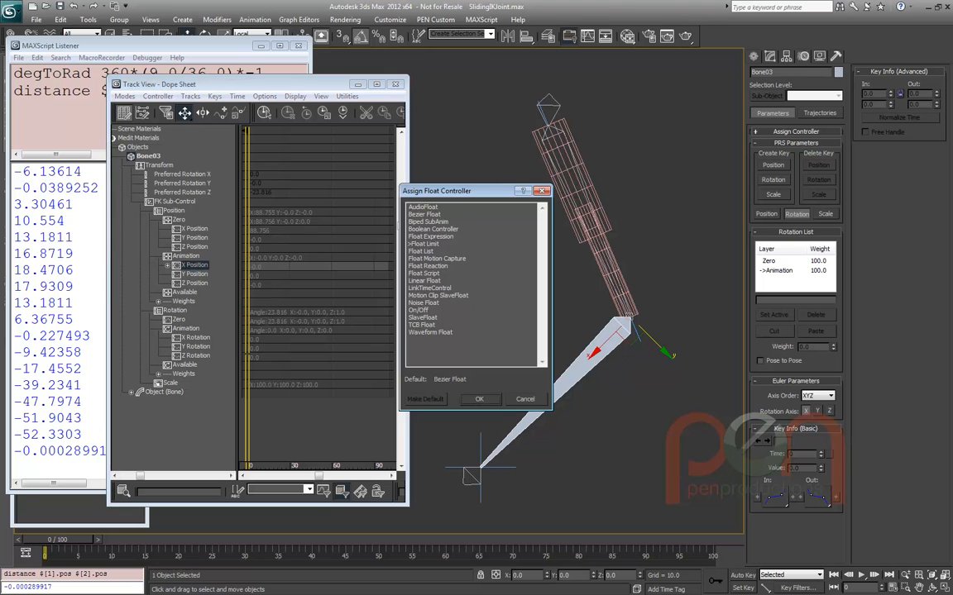
pyautogui.doubleClick(424, 214)
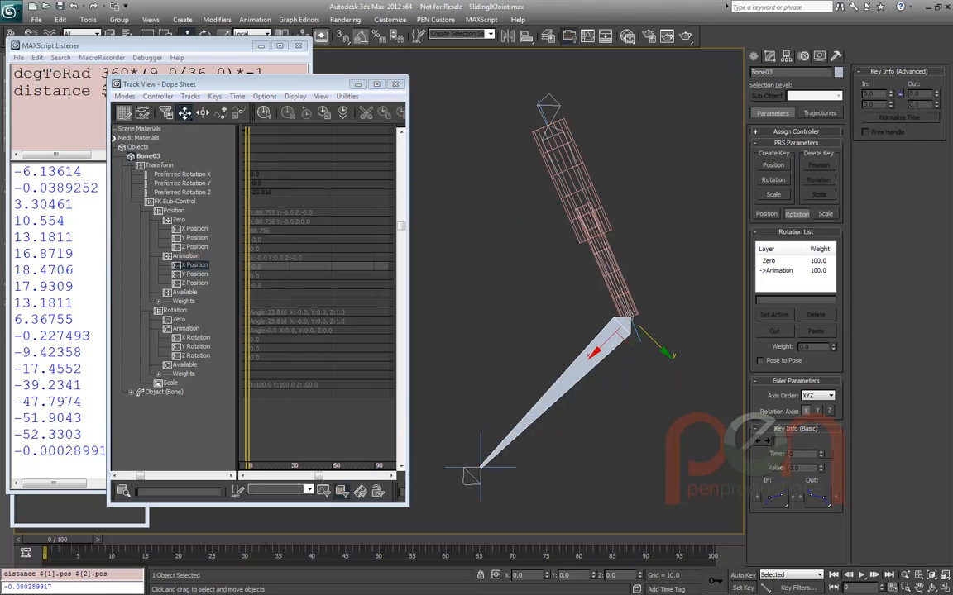
# Create an Expose Transform helper beside the leg bones and display it as a box with axis tripod, without the cross
pyautogui.moveTo(58, 539)
pyautogui.mouseDown()
pyautogui.moveTo(83, 539)
pyautogui.moveTo(56, 540)
pyautogui.mouseUp()
pyautogui.moveTo(601, 350); pyautogui.dragTo(572, 338, button='middle')
pyautogui.scroll(-1, 572, 339)
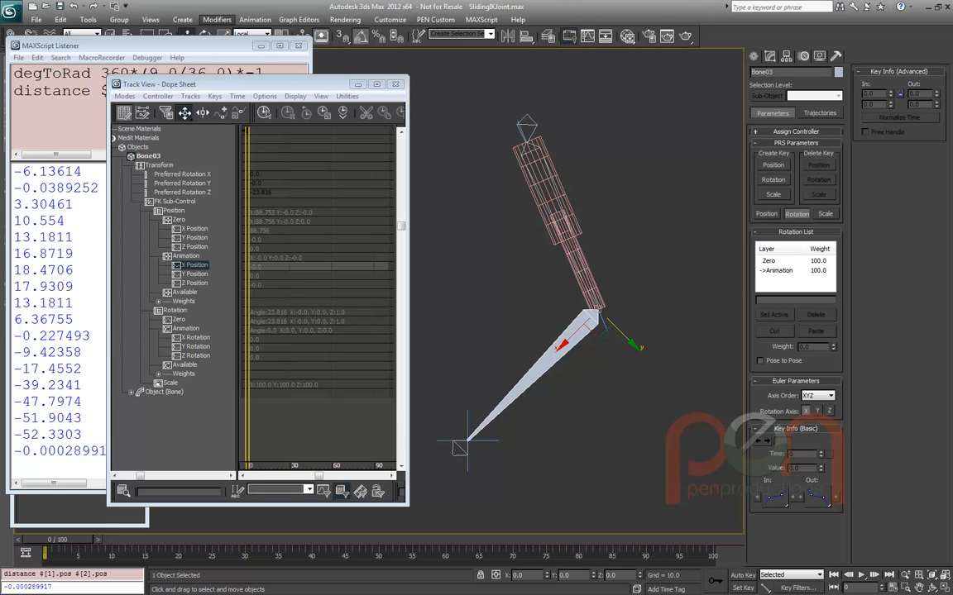
pyautogui.click(182, 19)
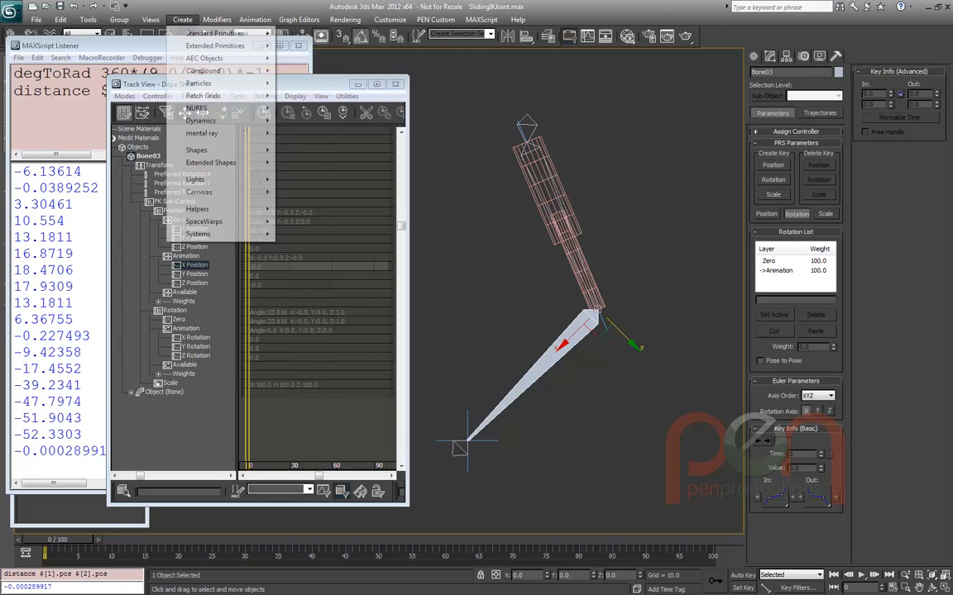
pyautogui.moveTo(202, 210)
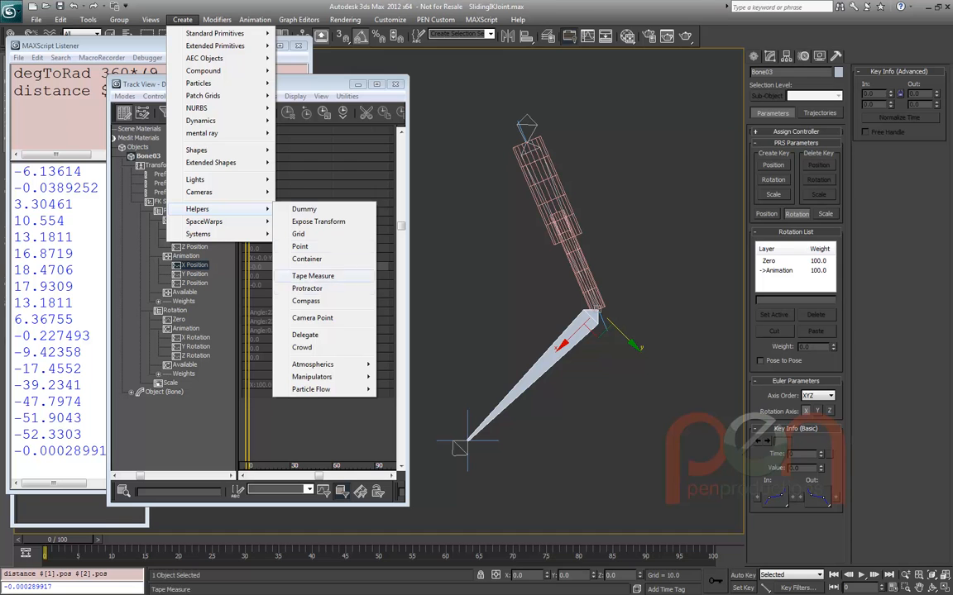
pyautogui.click(316, 221)
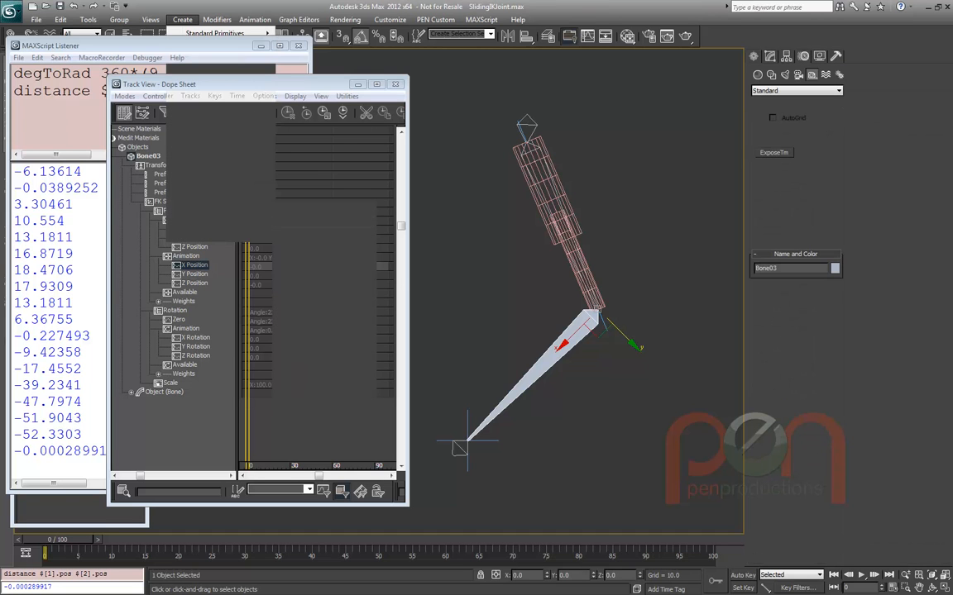
pyautogui.click(489, 266)
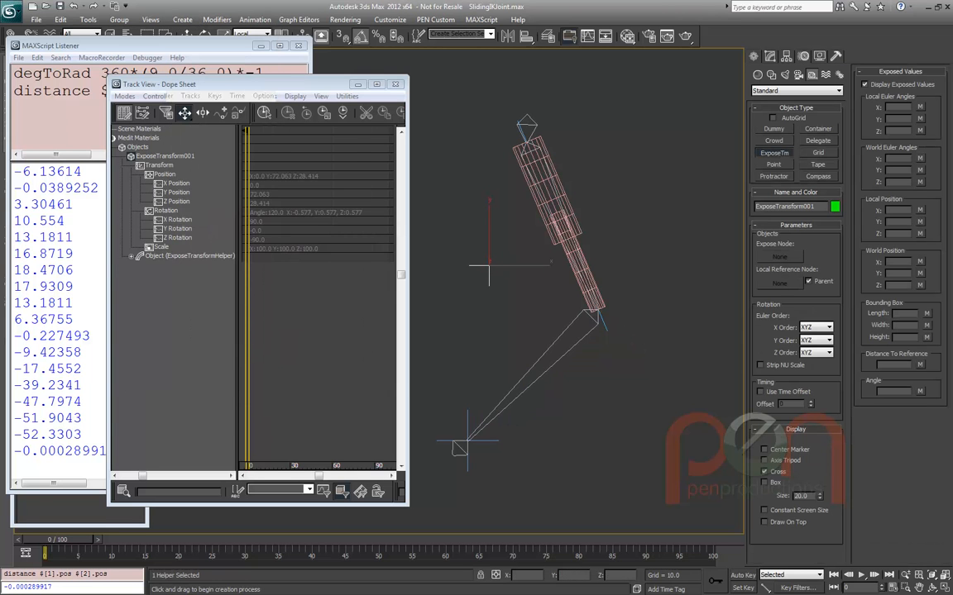
pyautogui.click(764, 482)
pyautogui.click(764, 460)
pyautogui.click(764, 472)
# Align the helper to Bone01 in X, Y and Z position, pivot point to pivot point
pyautogui.hotkey('alt', 'a')
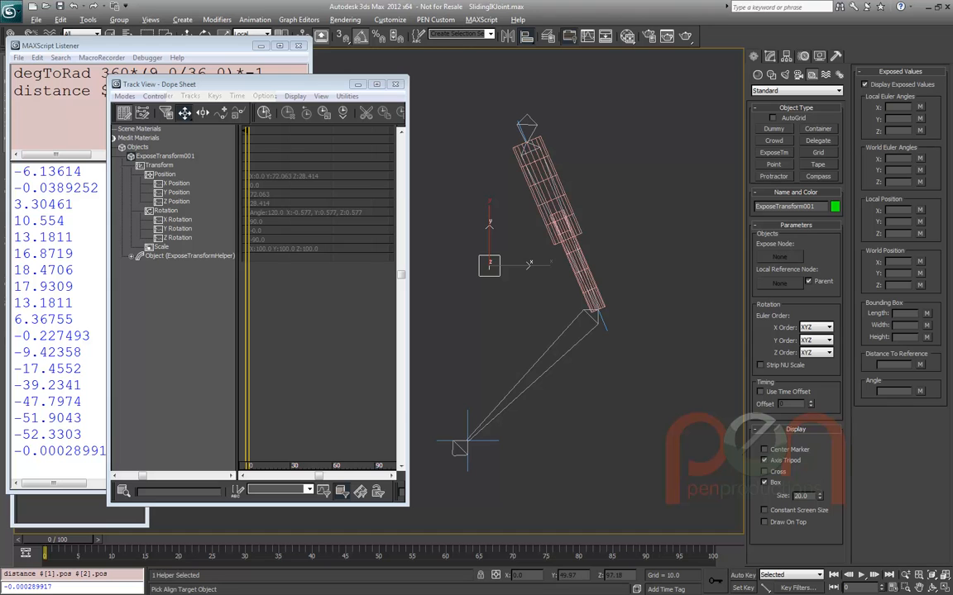
pyautogui.click(527, 128)
pyautogui.click(423, 229)
pyautogui.click(508, 228)
pyautogui.click(492, 280)
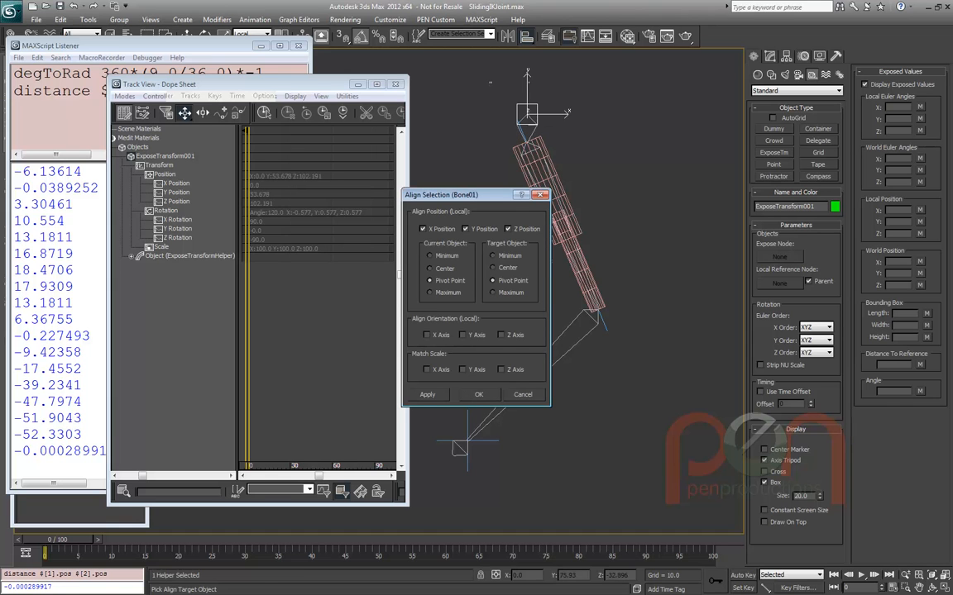
pyautogui.click(478, 395)
# Link the Expose Transform helper to Bone01 as its parent with the selection locked
pyautogui.scroll(2, 527, 108)
pyautogui.moveTo(527, 115); pyautogui.dragTo(505, 168, button='middle')
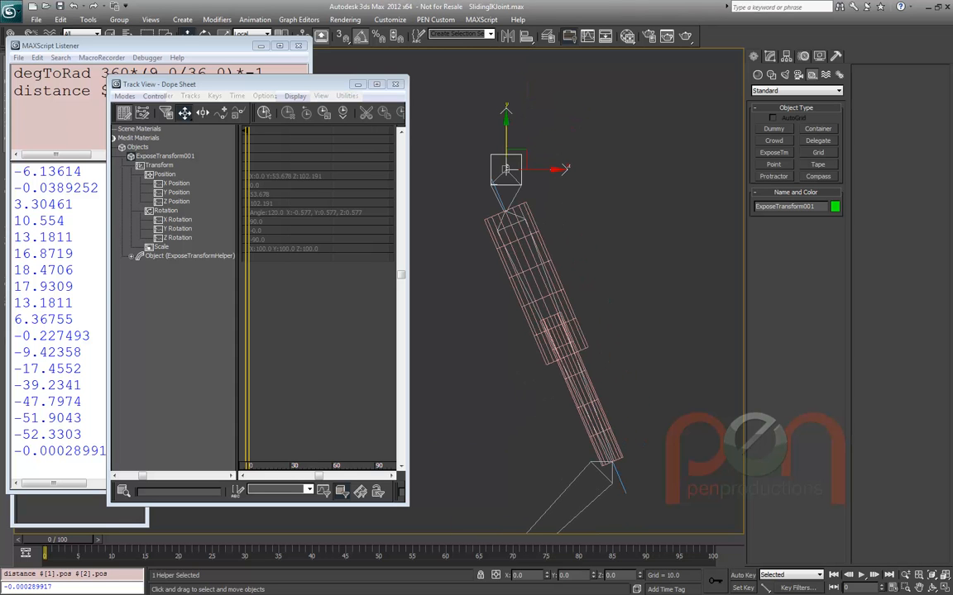
pyautogui.rightClick(542, 163)
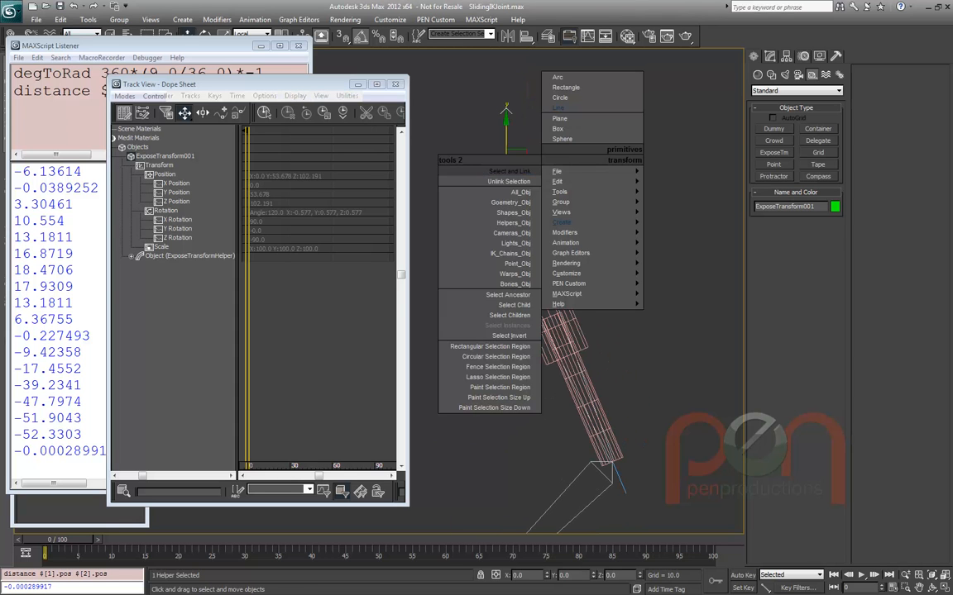
pyautogui.click(569, 87)
pyautogui.press('space')
pyautogui.moveTo(506, 169); pyautogui.dragTo(506, 194)
pyautogui.scroll(-3, 506, 194)
pyautogui.moveTo(506, 194); pyautogui.dragTo(512, 122, button='middle')
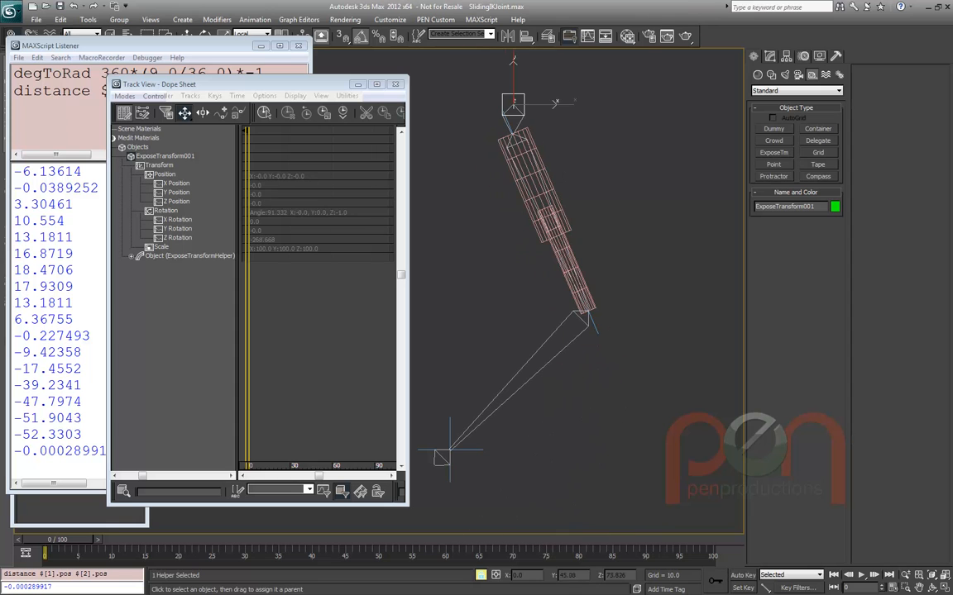
# Set the helper's expose node to IKChain and local reference node to Bone01, and highlight its Distance To Reference value
pyautogui.click(769, 56)
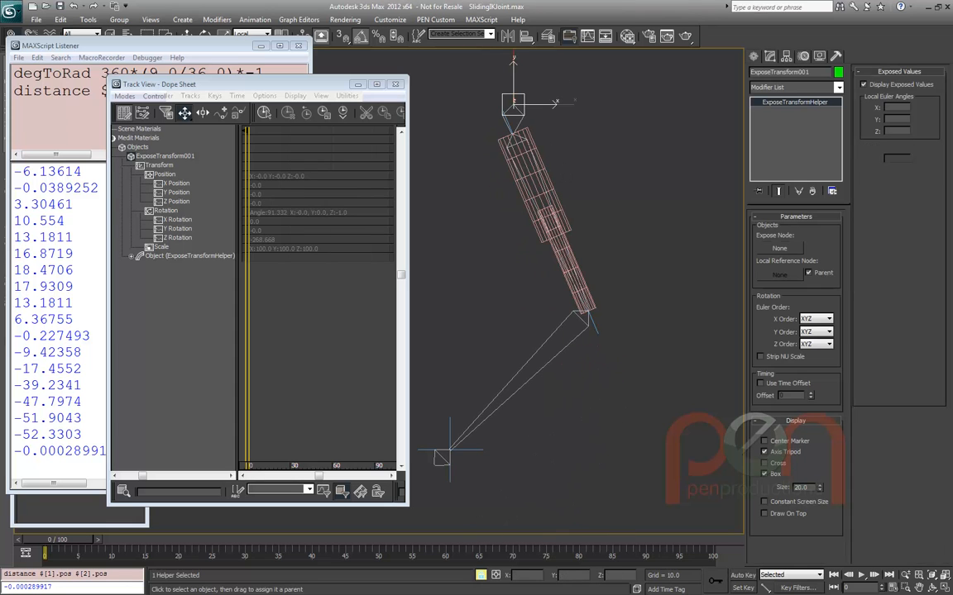
pyautogui.click(779, 248)
pyautogui.click(450, 450)
pyautogui.click(780, 275)
pyautogui.click(520, 124)
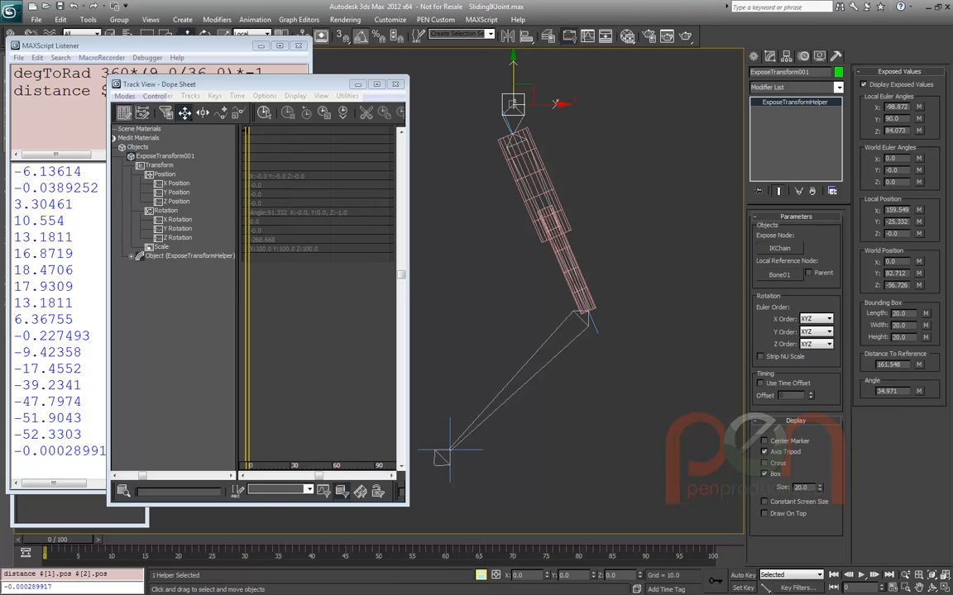
pyautogui.moveTo(521, 123); pyautogui.dragTo(523, 119, button='middle')
pyautogui.doubleClick(889, 364)
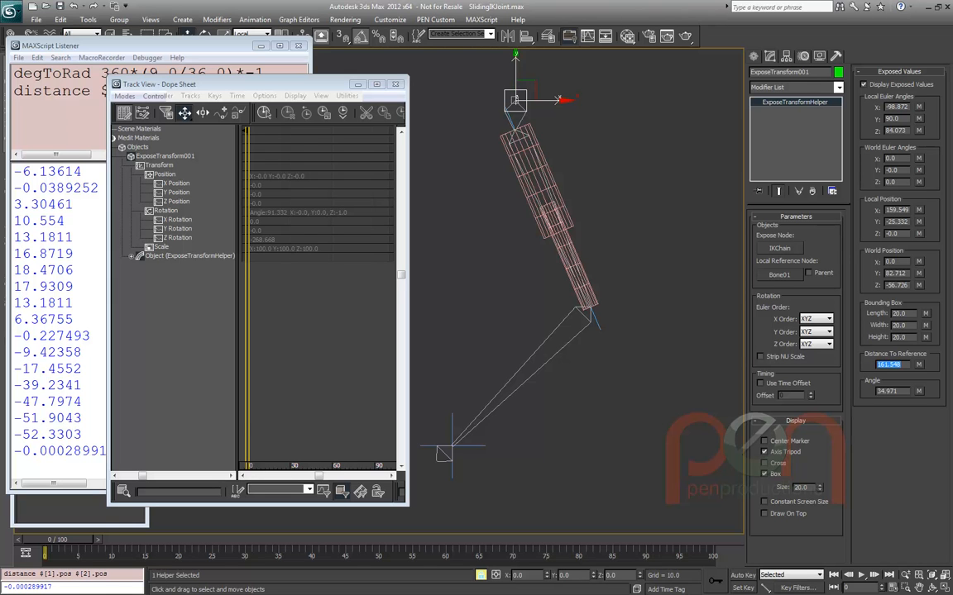
# Unlock the selection, check Bone03's tracks, and reselect the Expose Transform helper to highlight its Distance To Reference value
pyautogui.moveTo(515, 100); pyautogui.dragTo(529, 105, button='middle')
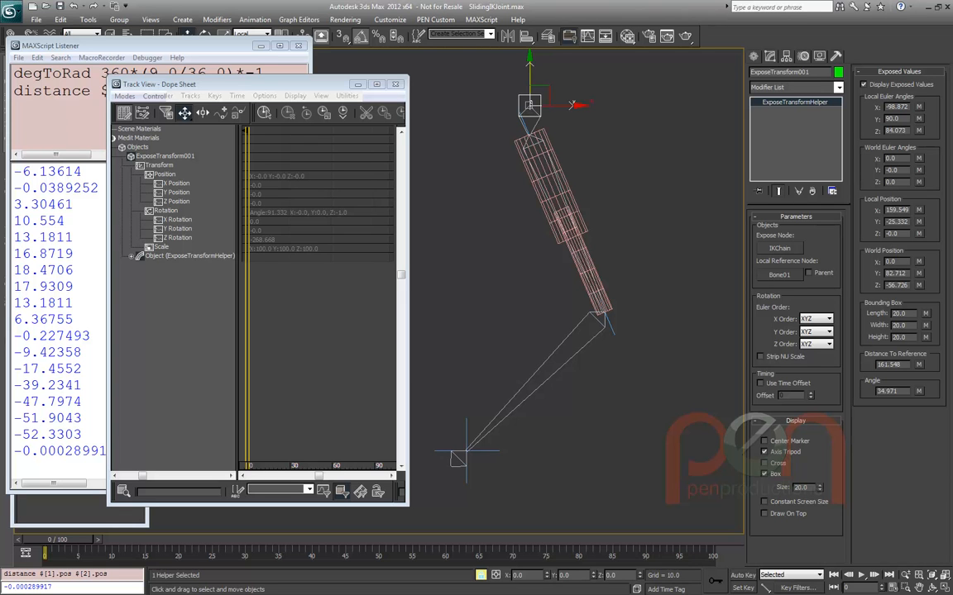
pyautogui.press('space')
pyautogui.click(597, 320)
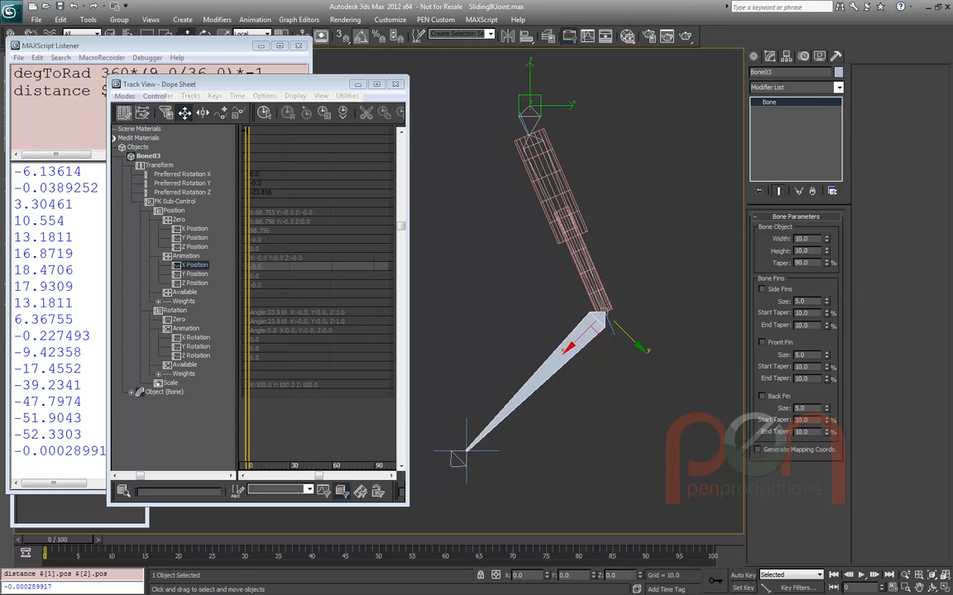
pyautogui.click(530, 105)
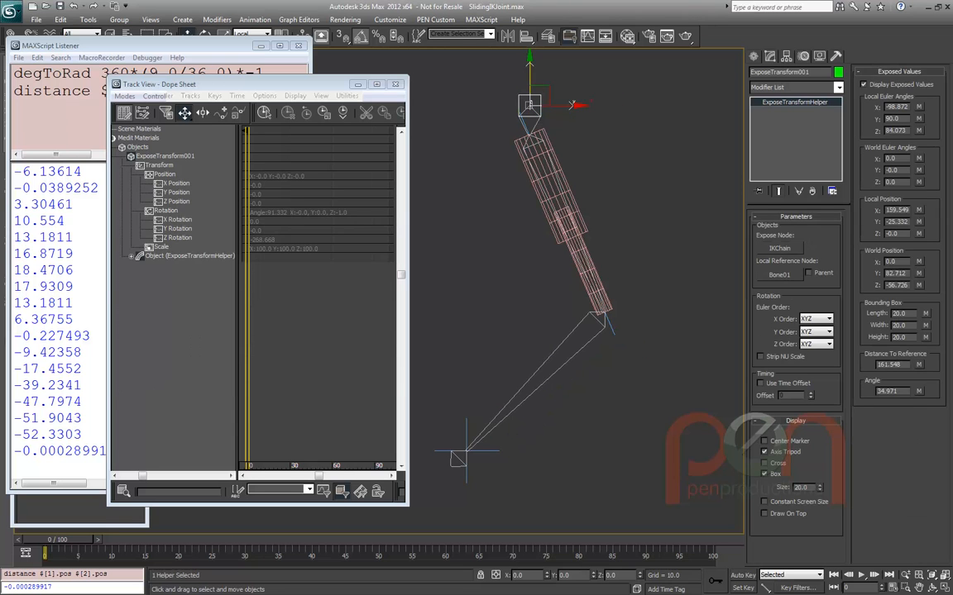
pyautogui.doubleClick(889, 365)
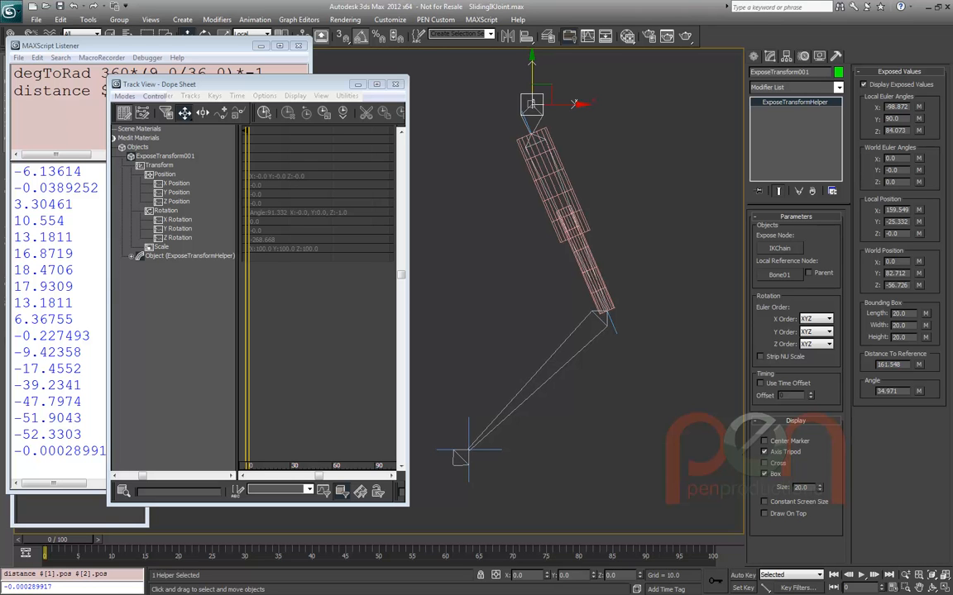
# Open a compact Curve Editor beside the leg rig and display IKChain's position curves in it
pyautogui.scroll(-3, 503, 448)
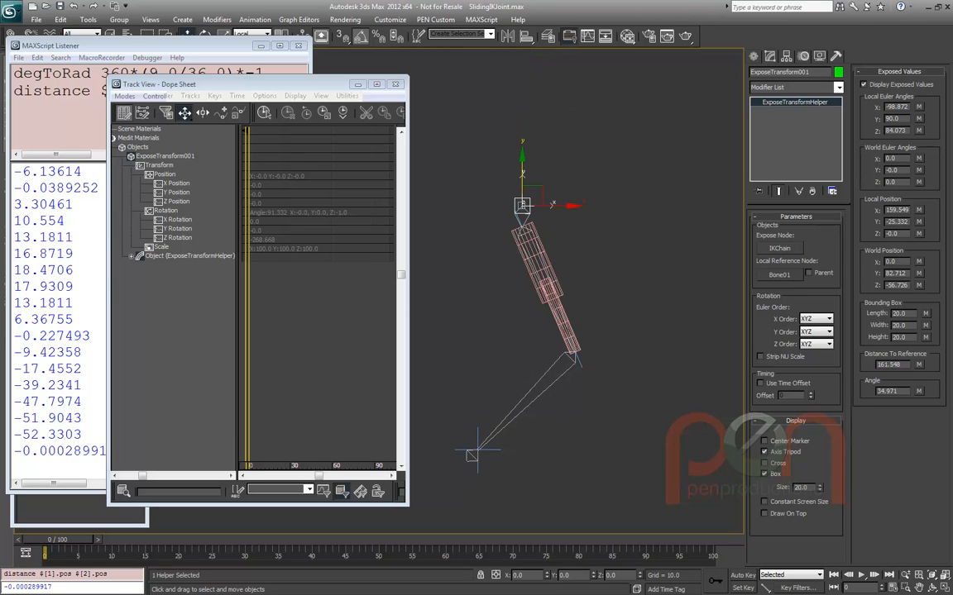
pyautogui.rightClick(477, 276)
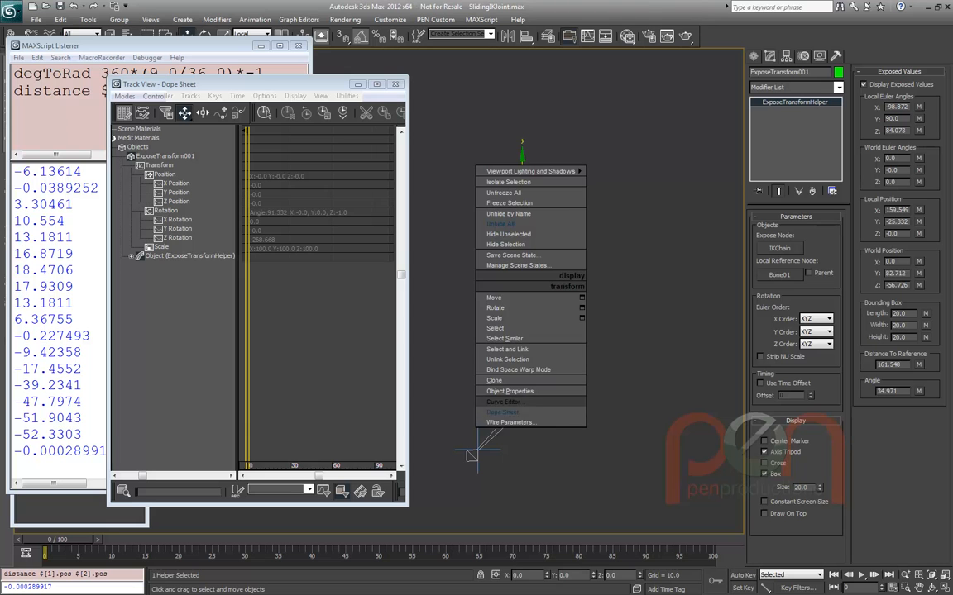
pyautogui.click(497, 401)
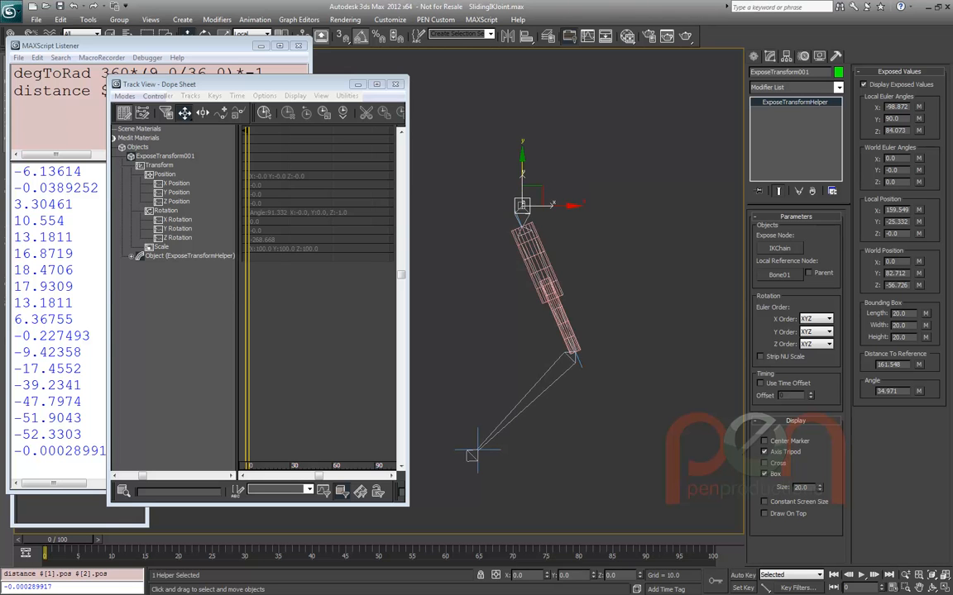
pyautogui.moveTo(738, 283); pyautogui.dragTo(493, 490)
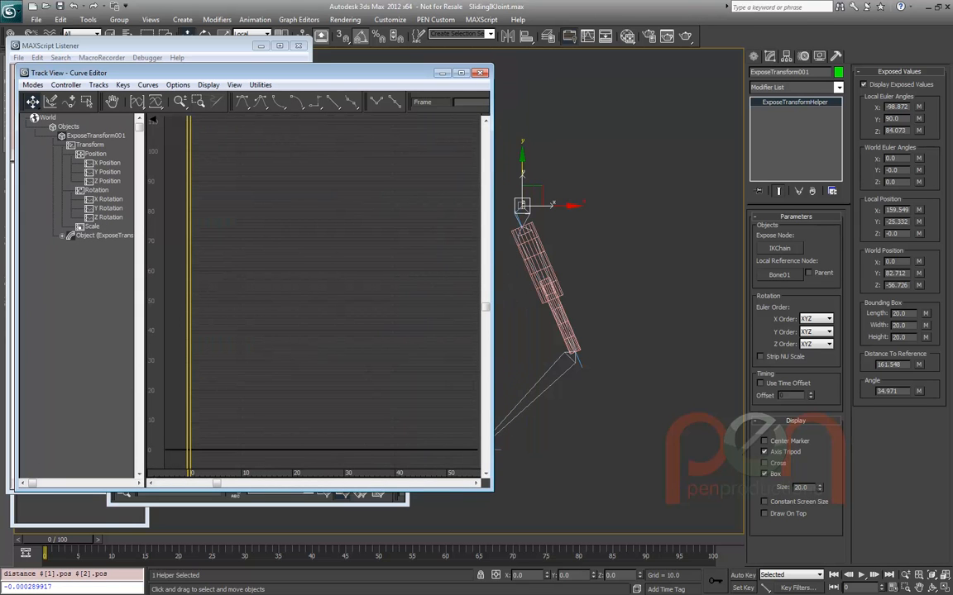
pyautogui.moveTo(537, 331); pyautogui.dragTo(619, 338, button='middle')
pyautogui.click(559, 447)
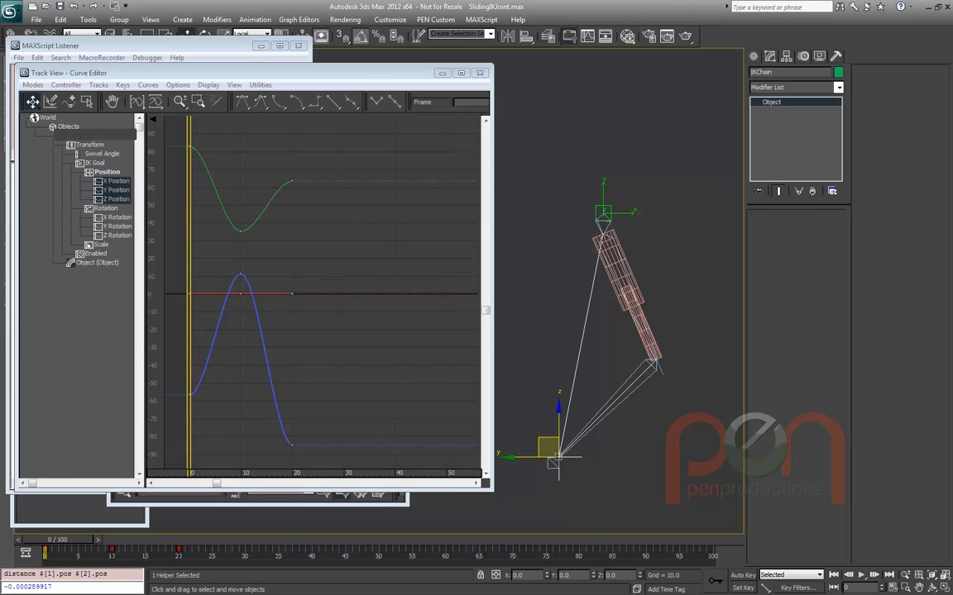
# Widen the Curve Editor and set its filters to include Global Tracks alongside the selected object's tracks
pyautogui.rightClick(75, 116)
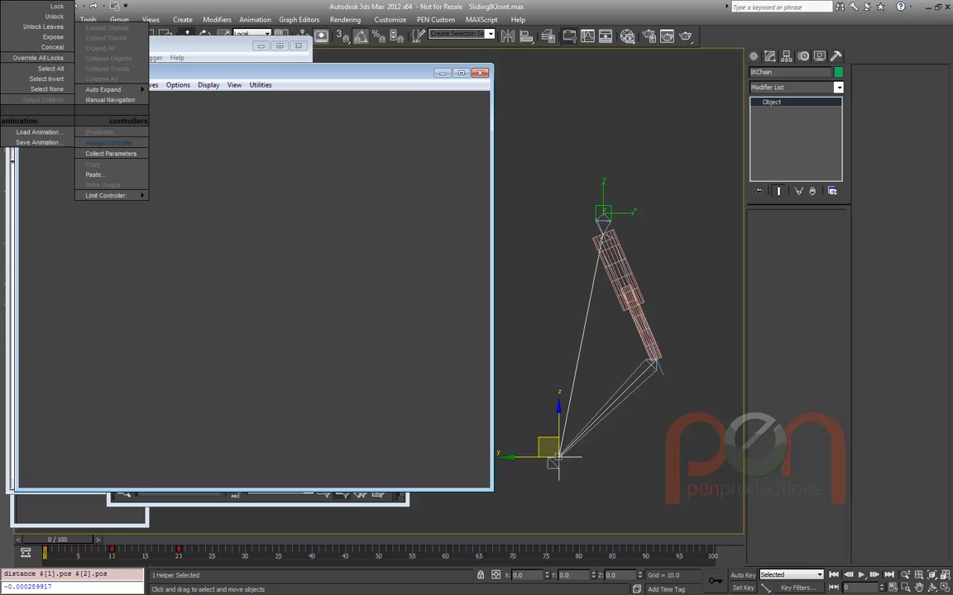
pyautogui.rightClick(75, 116)
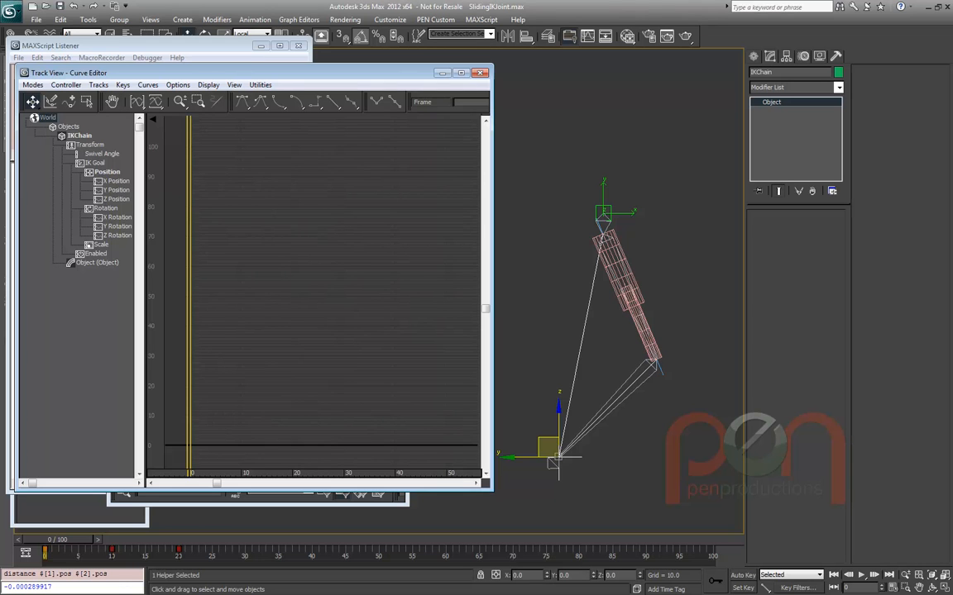
pyautogui.moveTo(492, 480); pyautogui.dragTo(698, 479)
pyautogui.click(260, 85)
pyautogui.moveTo(147, 84)
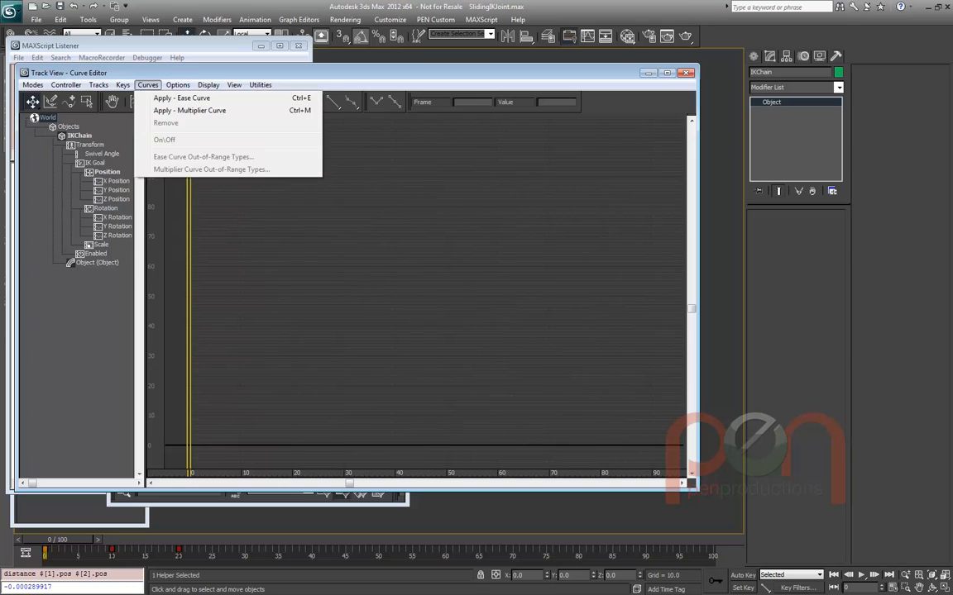
pyautogui.moveTo(66, 84)
pyautogui.moveTo(33, 85)
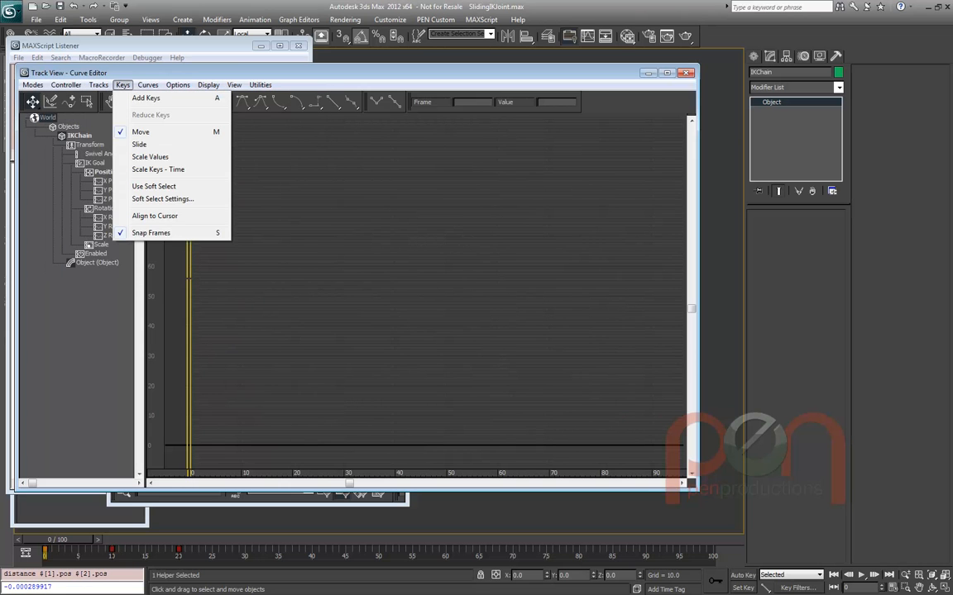
pyautogui.moveTo(178, 84)
pyautogui.moveTo(208, 84)
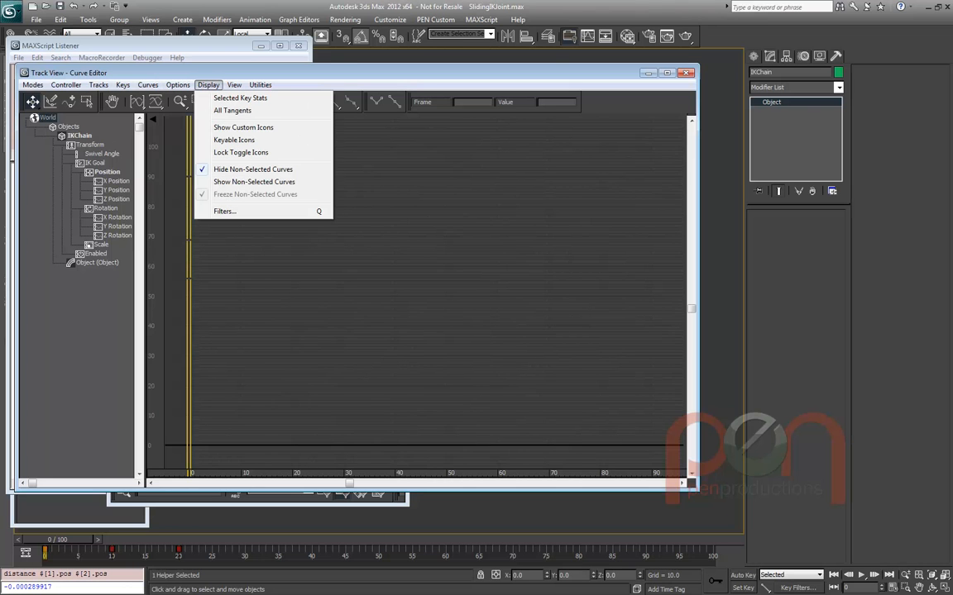
pyautogui.click(225, 211)
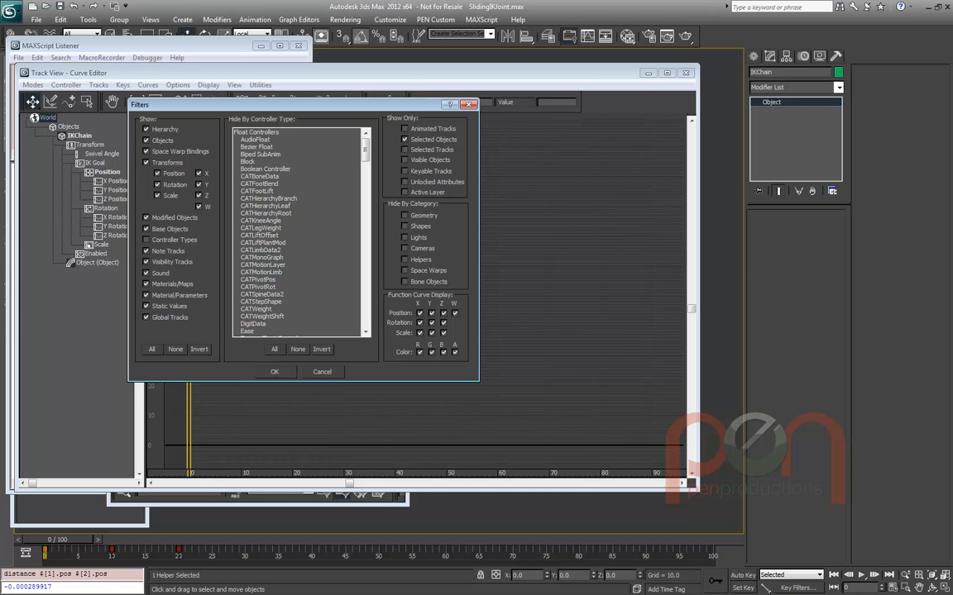
pyautogui.press('Return')
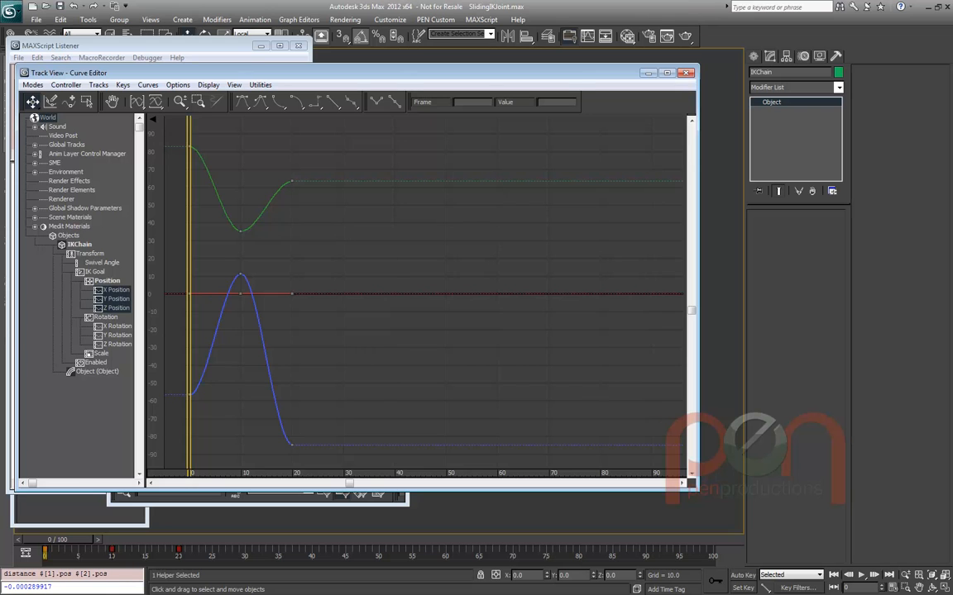
# Expand the Float list under Global Tracks and assign a Bezier Float controller to its Available slot
pyautogui.click(35, 145)
pyautogui.moveTo(145, 272); pyautogui.dragTo(214, 273)
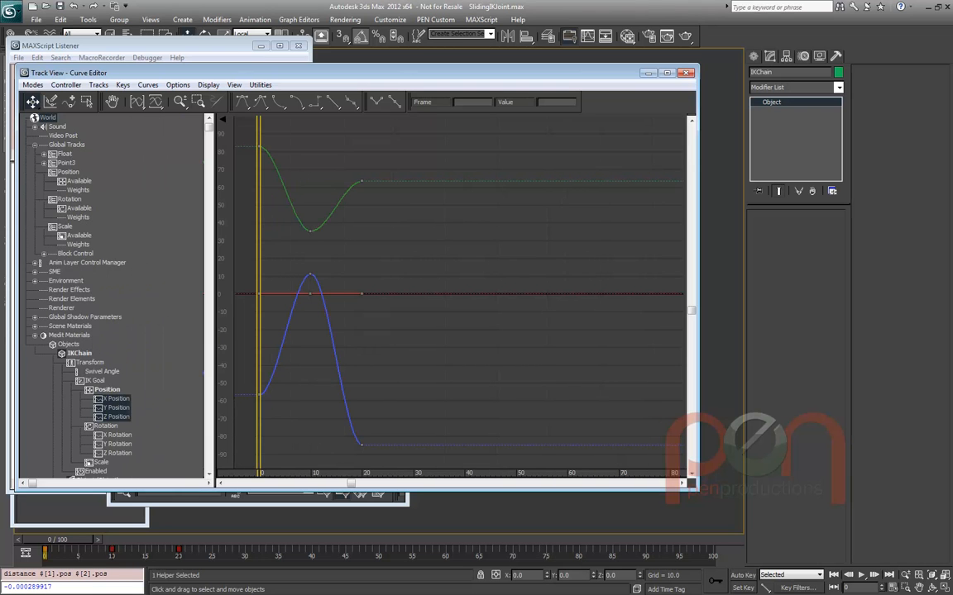
pyautogui.click(44, 154)
pyautogui.click(79, 163)
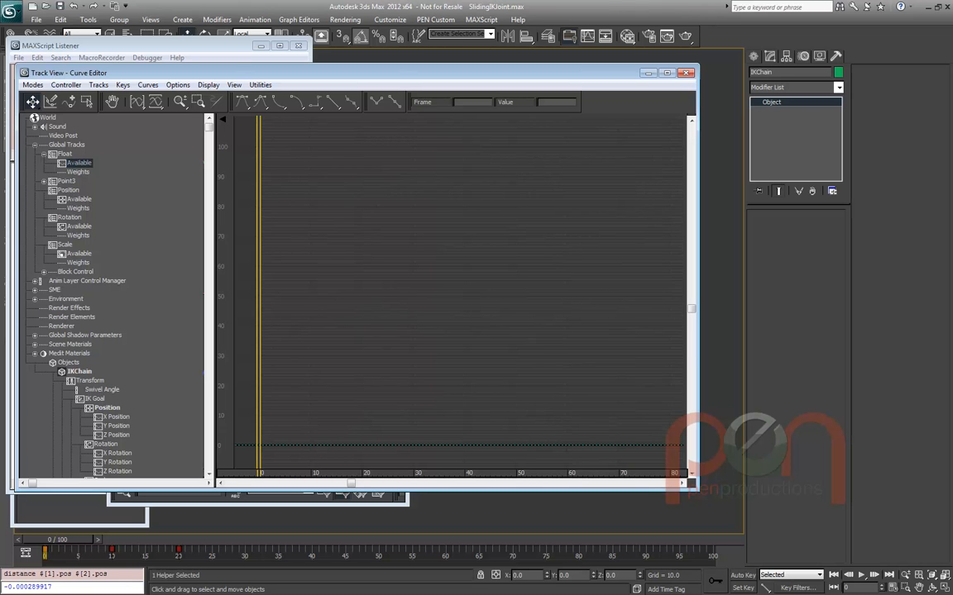
pyautogui.rightClick(79, 163)
pyautogui.click(103, 161)
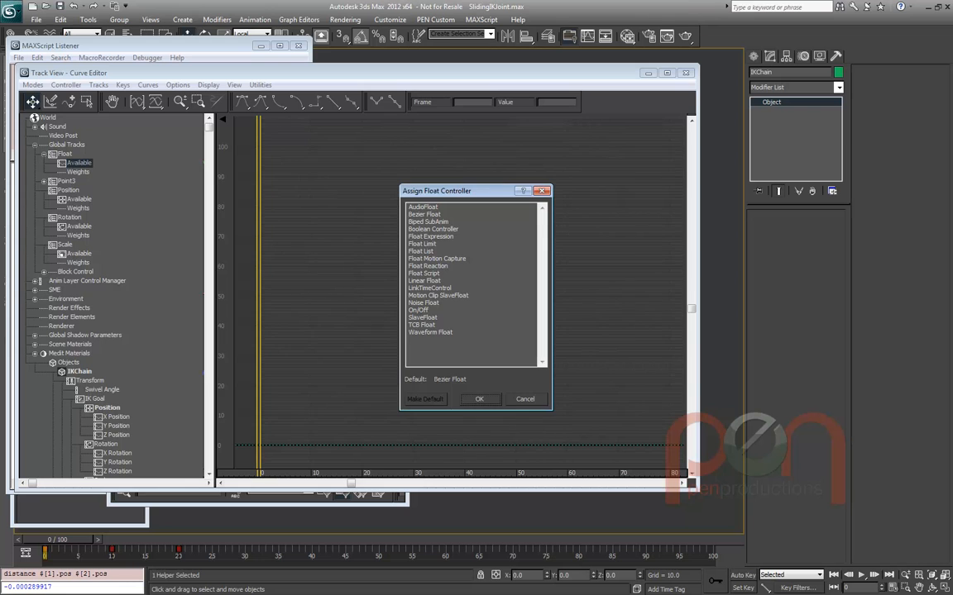
pyautogui.press('Return')
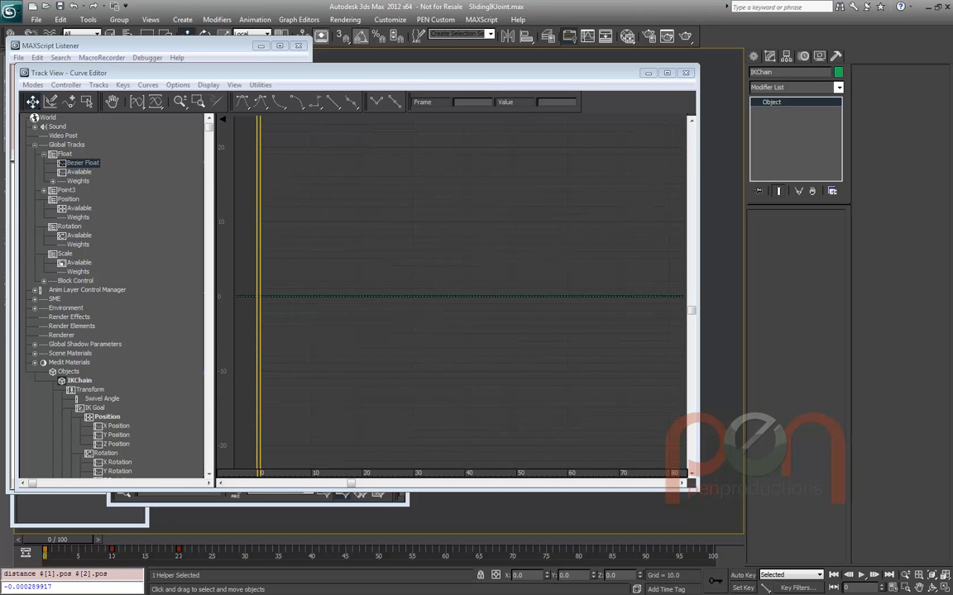
# Rename the Bezier Float layer in the global Float list controller as PistonCurve
pyautogui.click(66, 154)
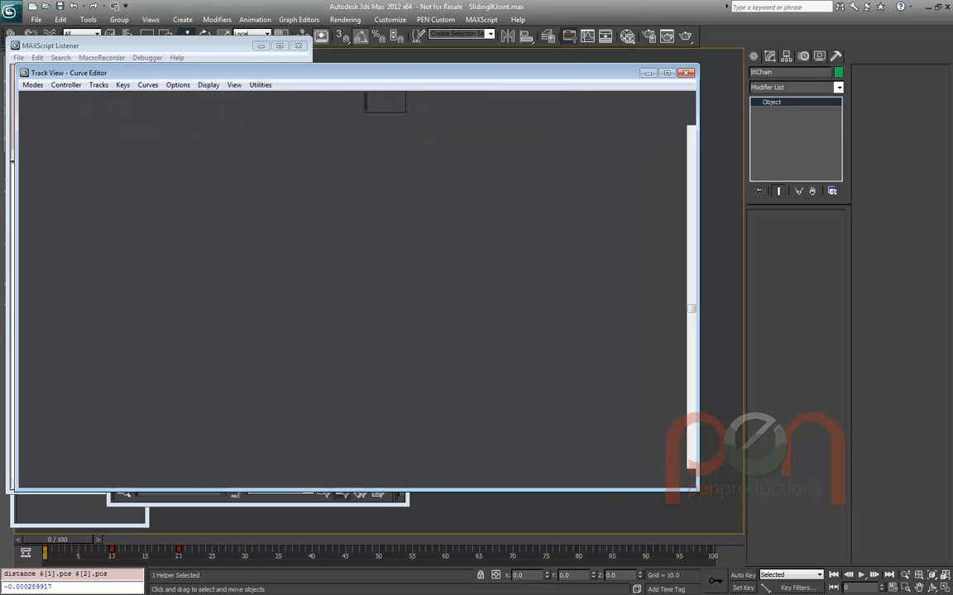
pyautogui.rightClick(80, 153)
pyautogui.click(111, 165)
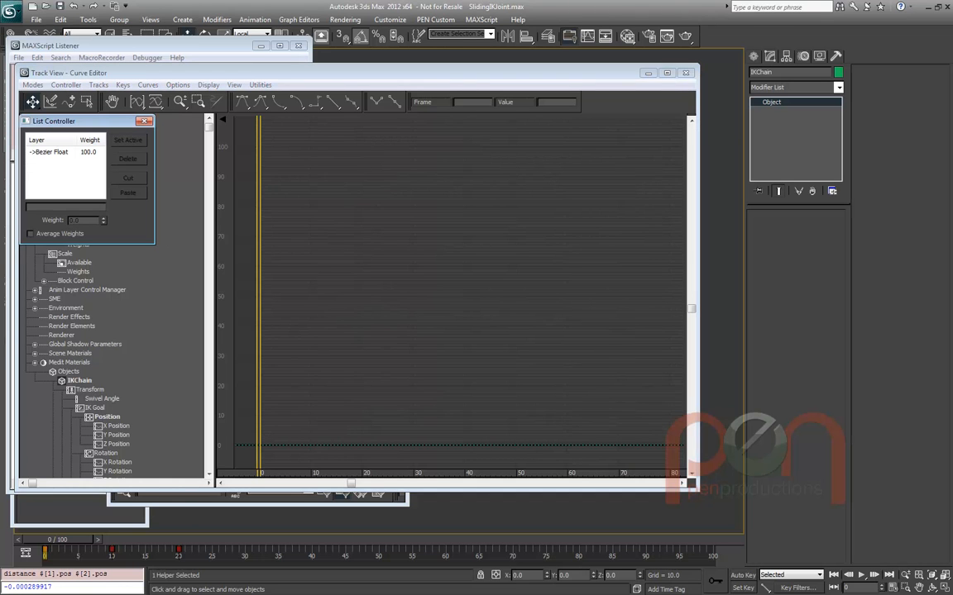
pyautogui.click(65, 207)
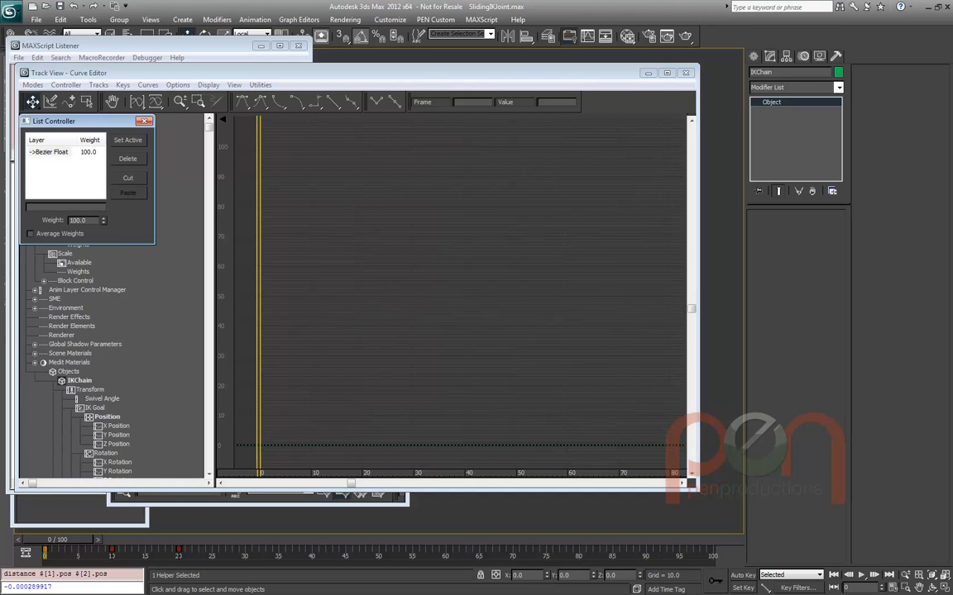
pyautogui.write('PistonCurve')
pyautogui.press('Return')
pyautogui.click(145, 121)
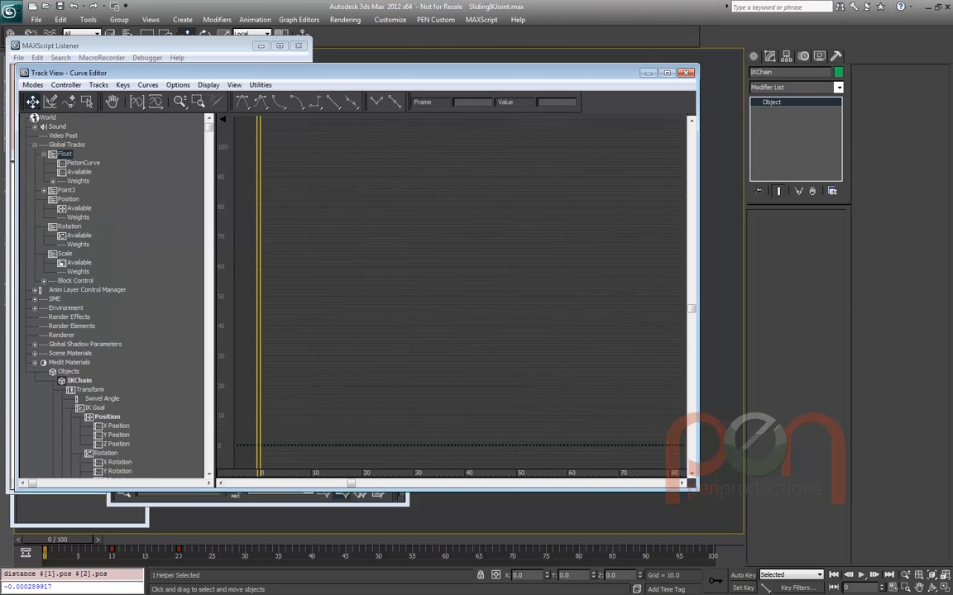
# Examine the PistonCurve track's curve across the frame range and close the Curve Editor
pyautogui.click(83, 163)
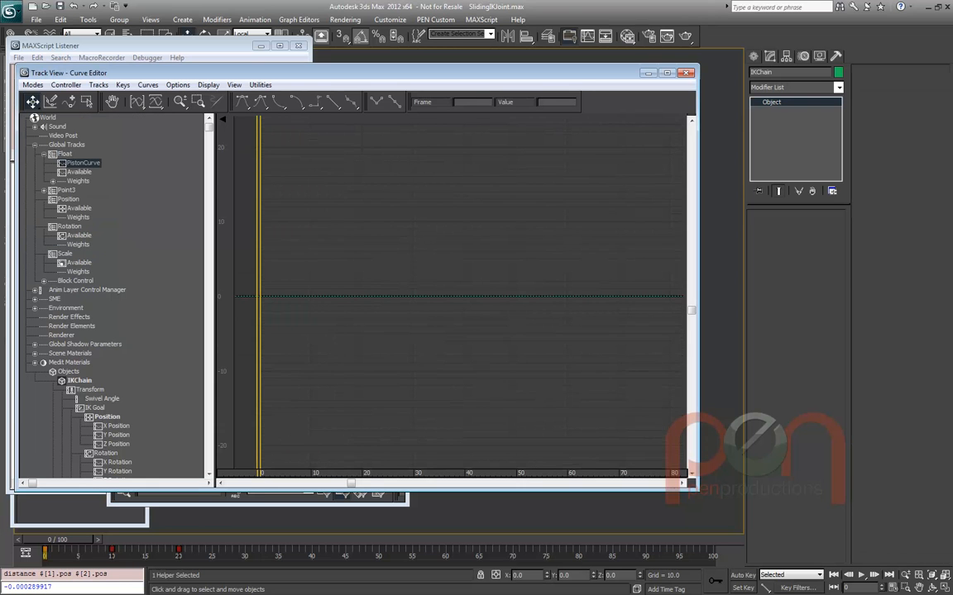
pyautogui.scroll(-3, 459, 331)
pyautogui.moveTo(459, 331); pyautogui.dragTo(378, 293, button='middle')
pyautogui.scroll(-1, 459, 331)
pyautogui.scroll(1, 428, 284)
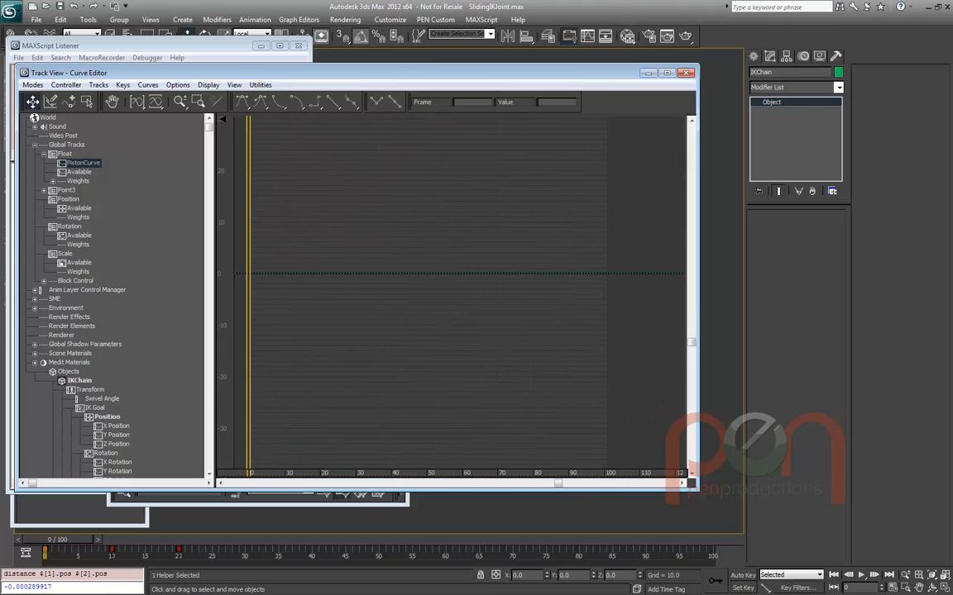
pyautogui.scroll(-5, 112, 298)
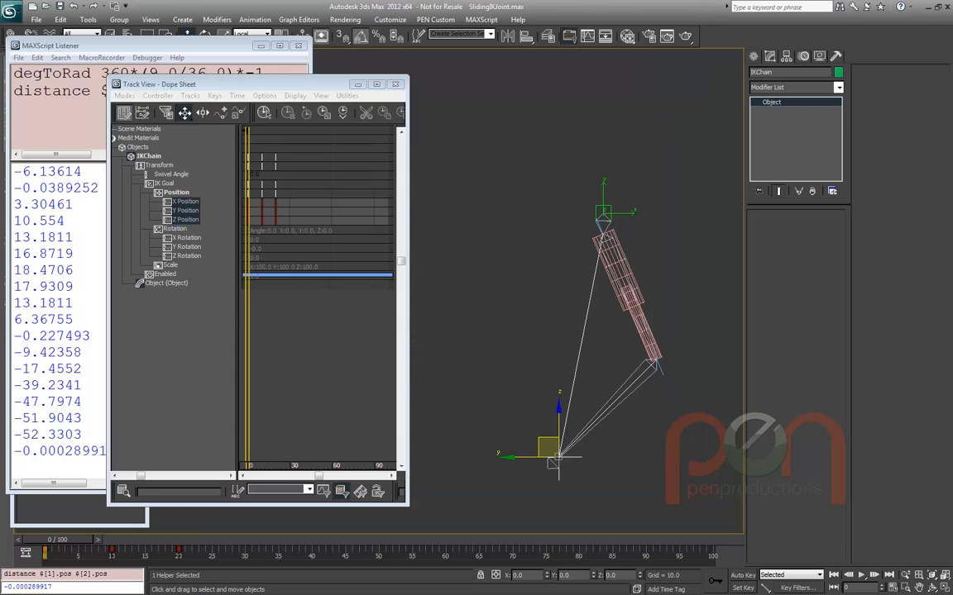
# Assign a Float Script controller to Bone03's X Position track under the Animation position layer
pyautogui.moveTo(603, 331); pyautogui.dragTo(562, 292, button='middle')
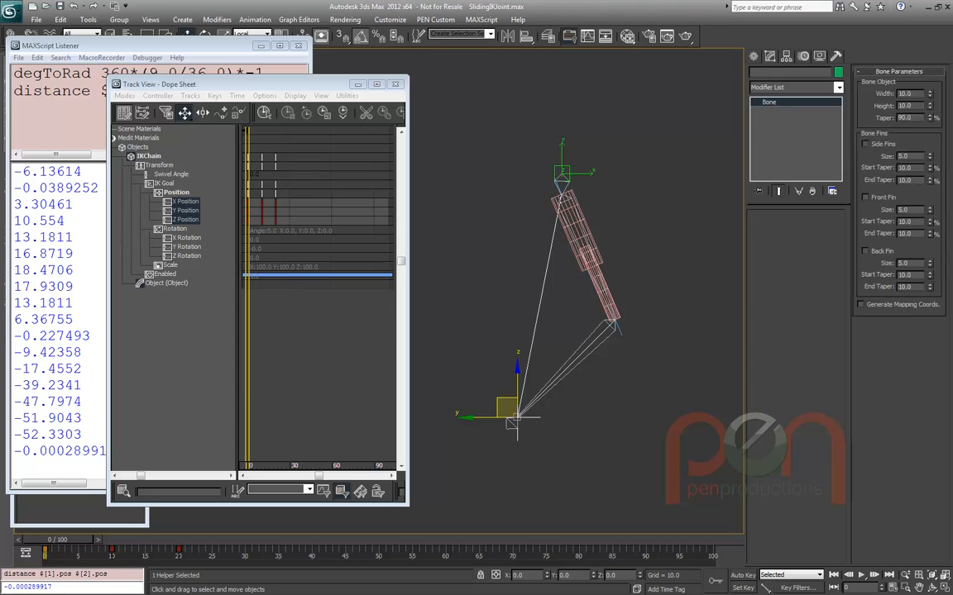
pyautogui.click(512, 421)
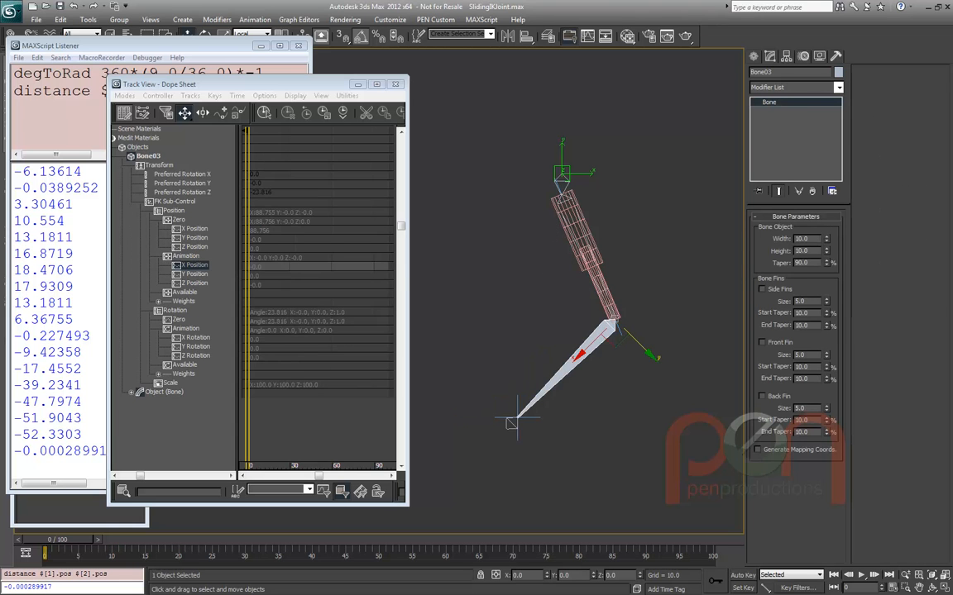
pyautogui.rightClick(198, 264)
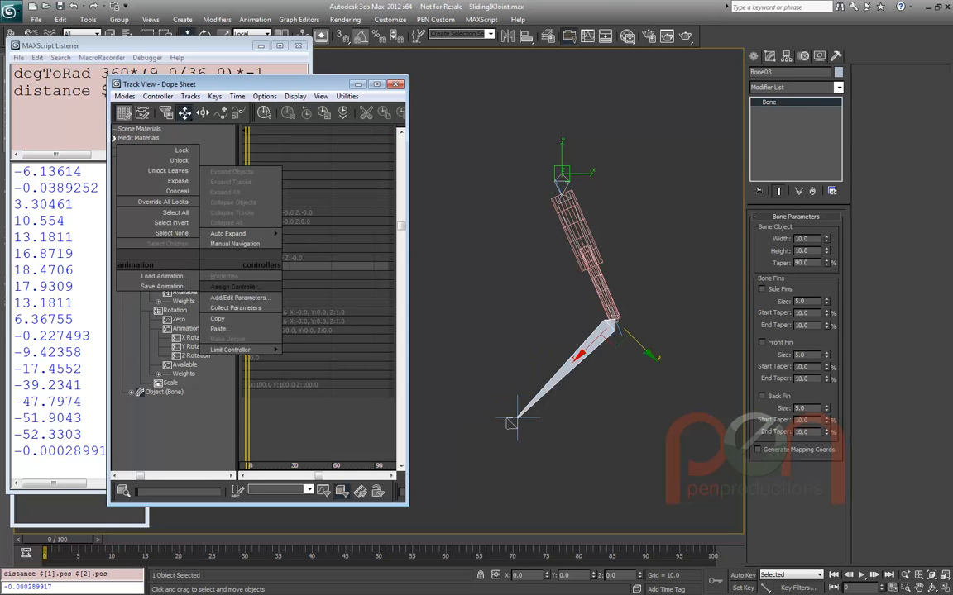
pyautogui.click(235, 285)
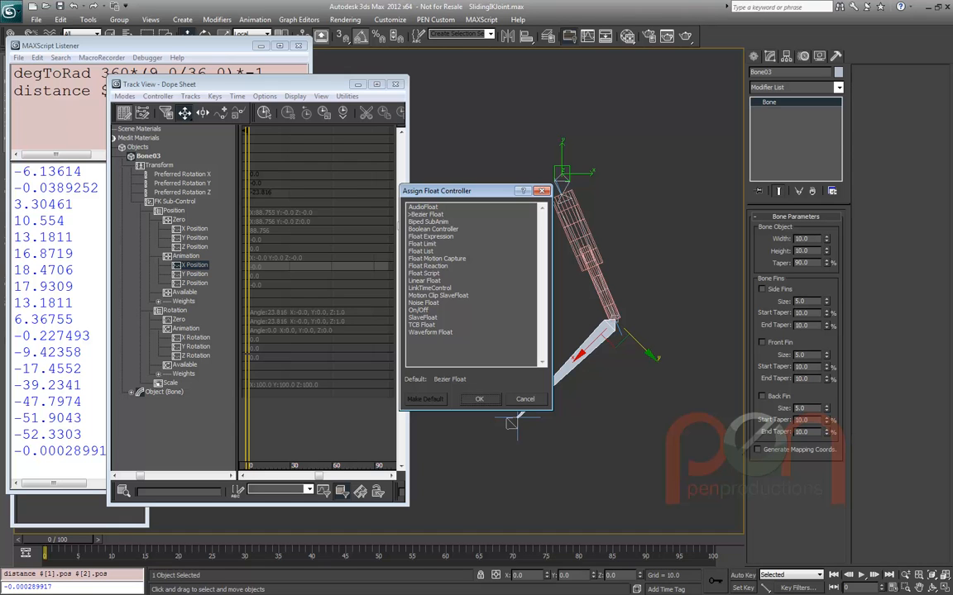
pyautogui.click(424, 273)
pyautogui.click(479, 398)
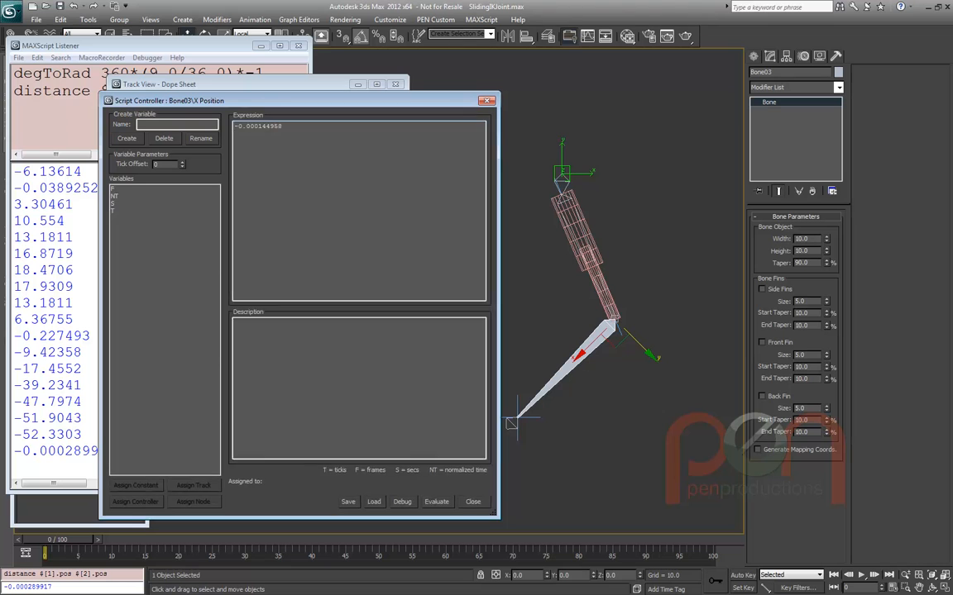
# Create a script variable v and assign it the Distance controller of ExposeTransform001's helper object
pyautogui.click(140, 124)
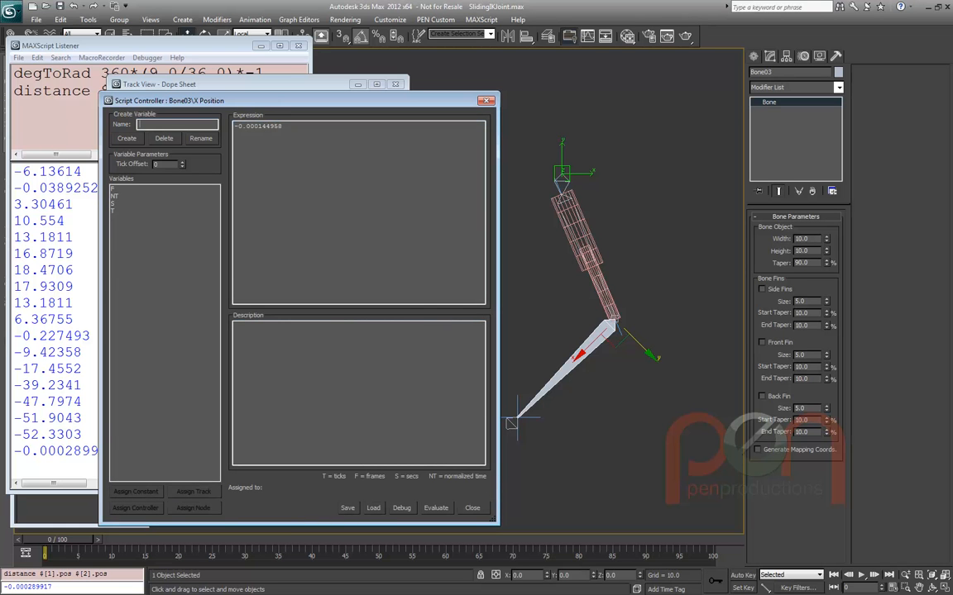
pyautogui.write('v')
pyautogui.press('Return')
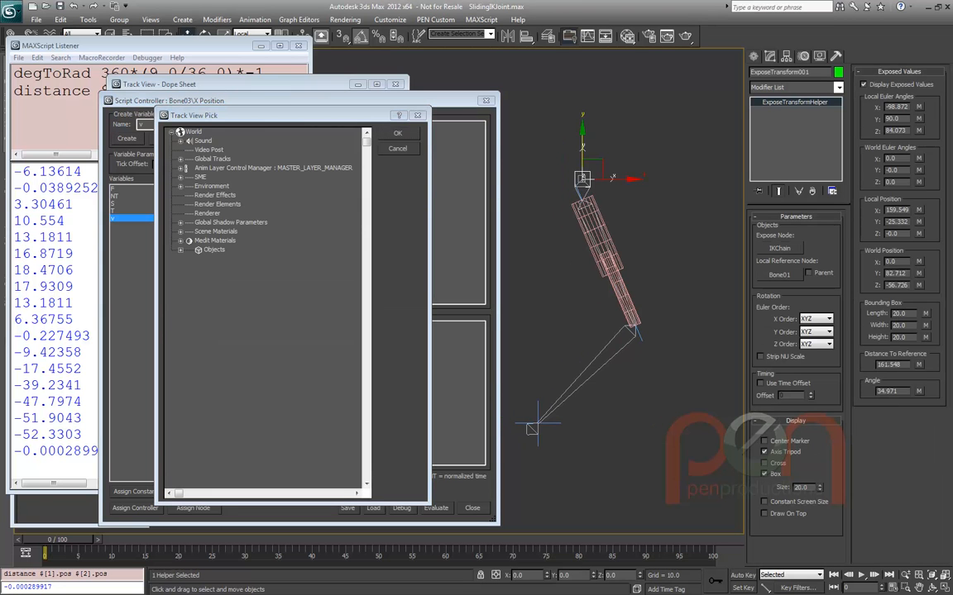
pyautogui.rightClick(212, 249)
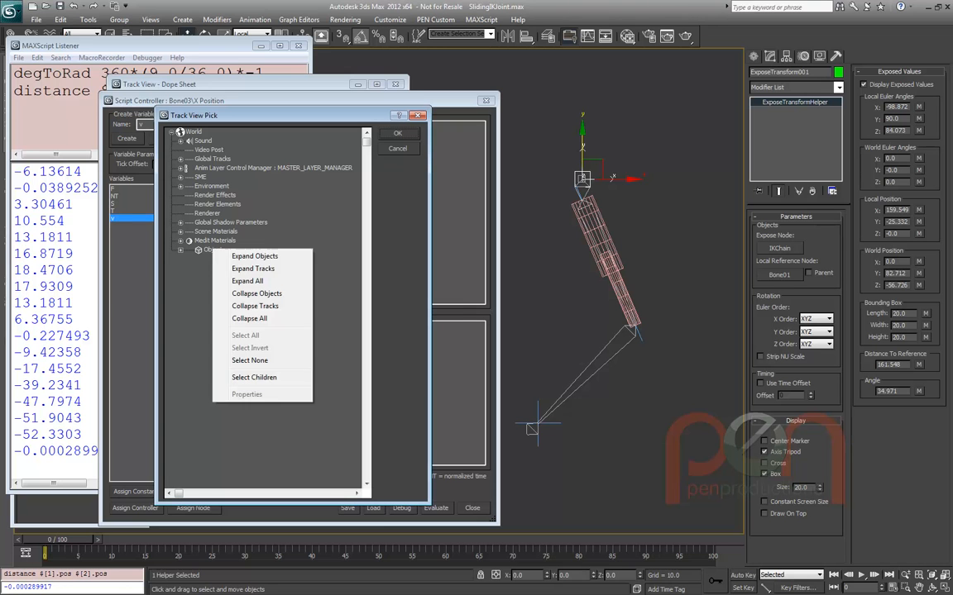
pyautogui.click(255, 257)
pyautogui.click(207, 312)
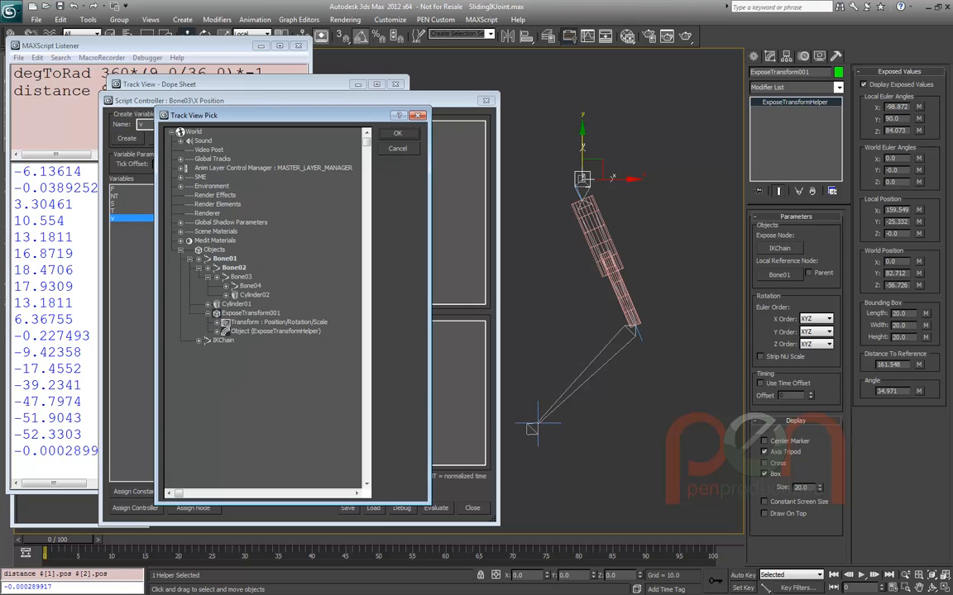
pyautogui.click(217, 330)
pyautogui.scroll(-7, 263, 310)
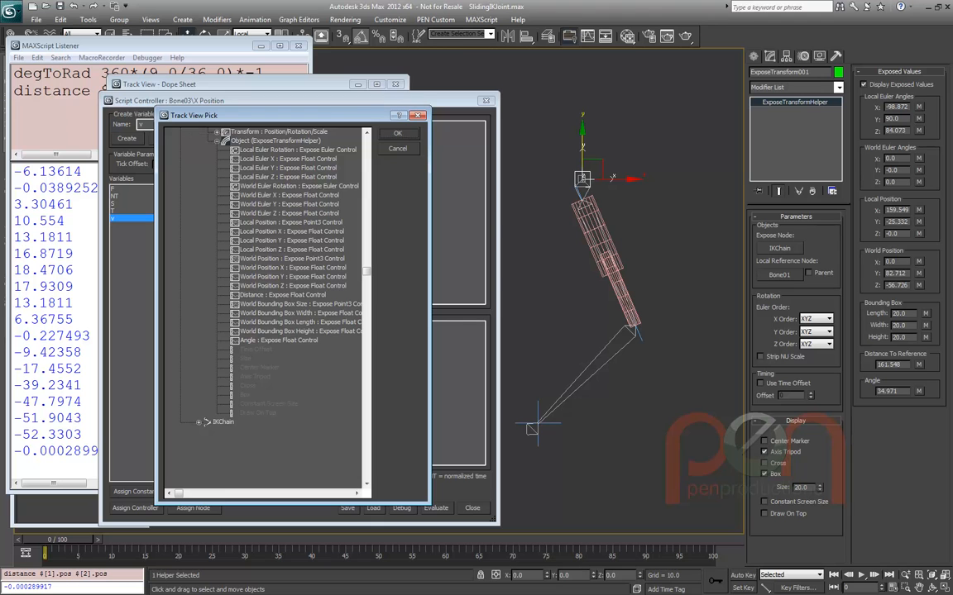
pyautogui.doubleClick(282, 294)
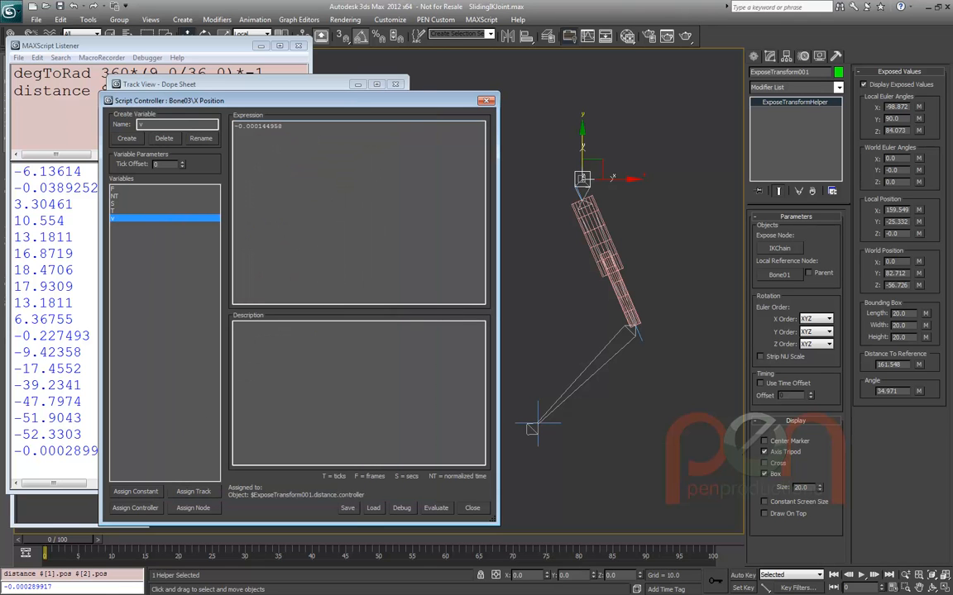
# Insert two blank lines above the existing value in the script controller's expression
pyautogui.press('Return')
pyautogui.press('Return')
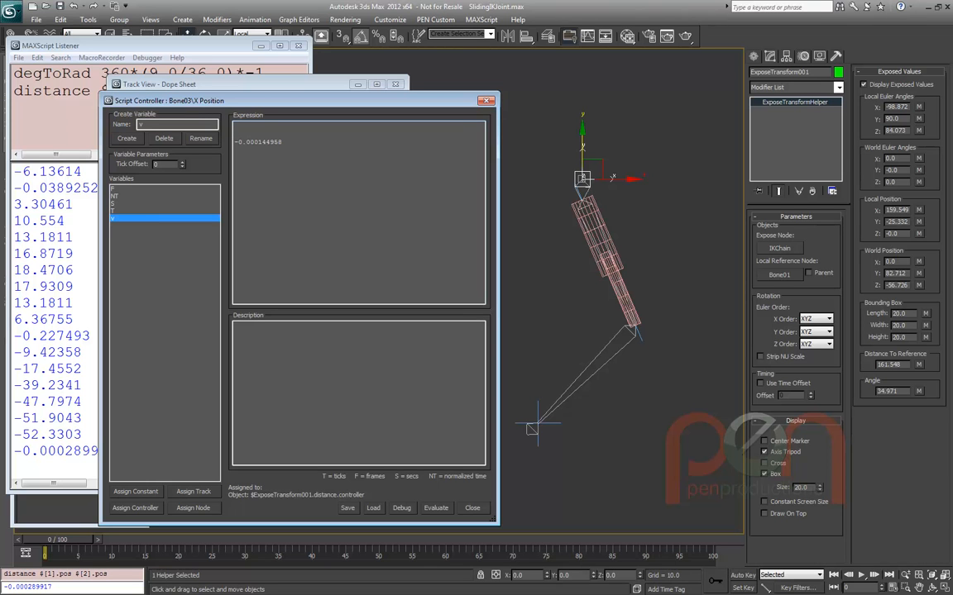
# Create a script variable named c and assign it to the PistonCurve Bezier Float track under Global Tracks
pyautogui.doubleClick(141, 124)
pyautogui.write('c')
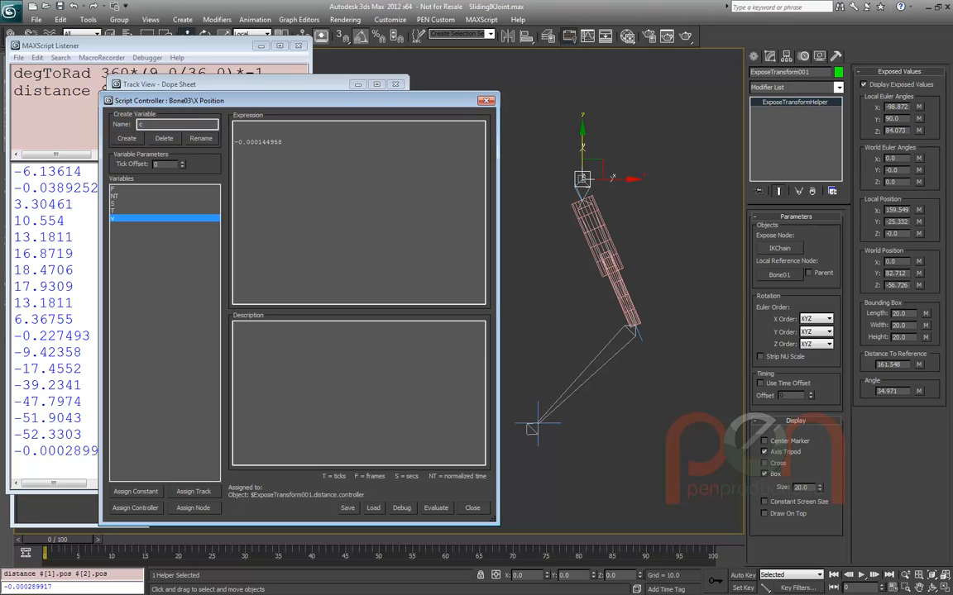
pyautogui.press('Return')
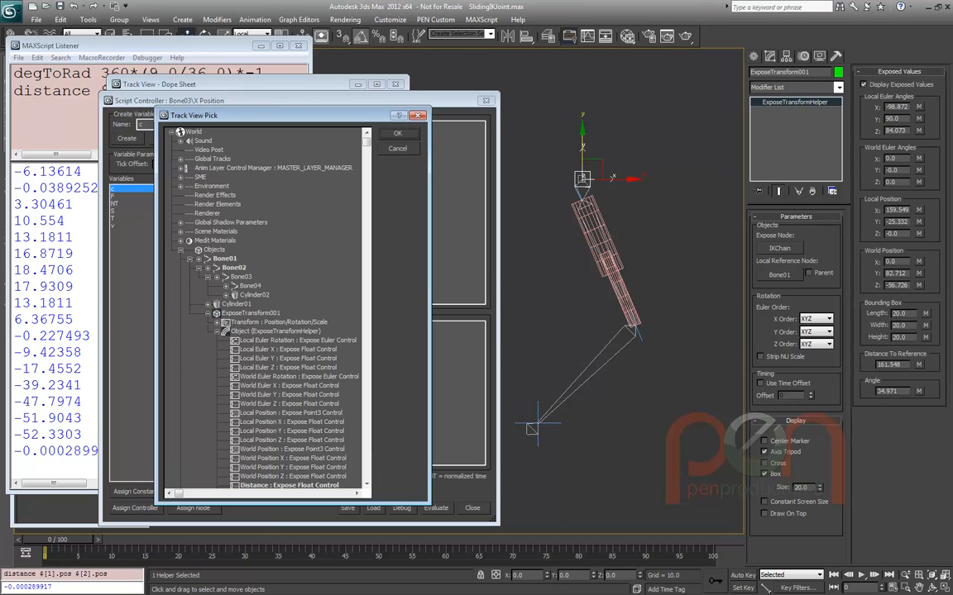
pyautogui.click(180, 159)
pyautogui.click(190, 167)
pyautogui.click(247, 177)
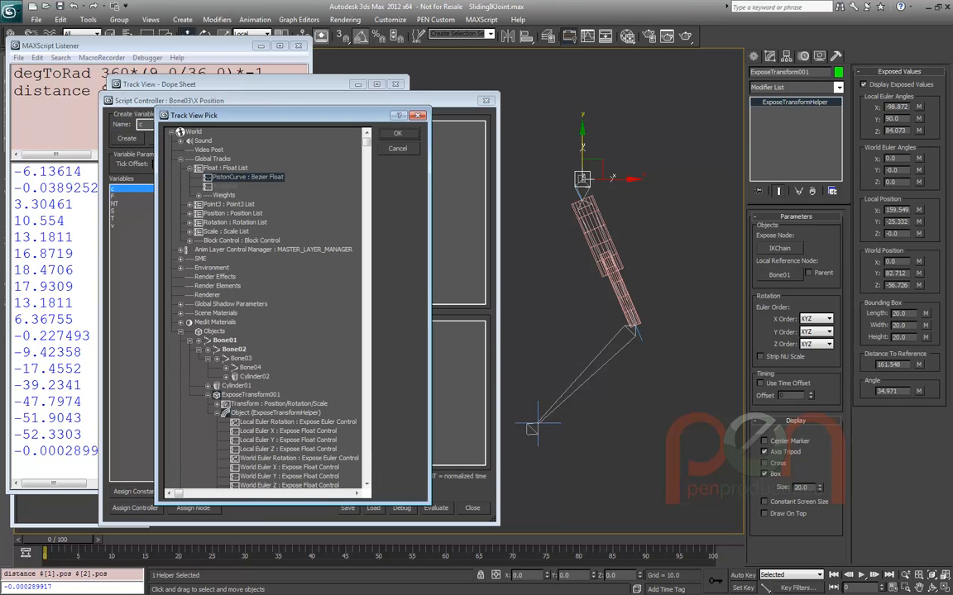
pyautogui.press('Return')
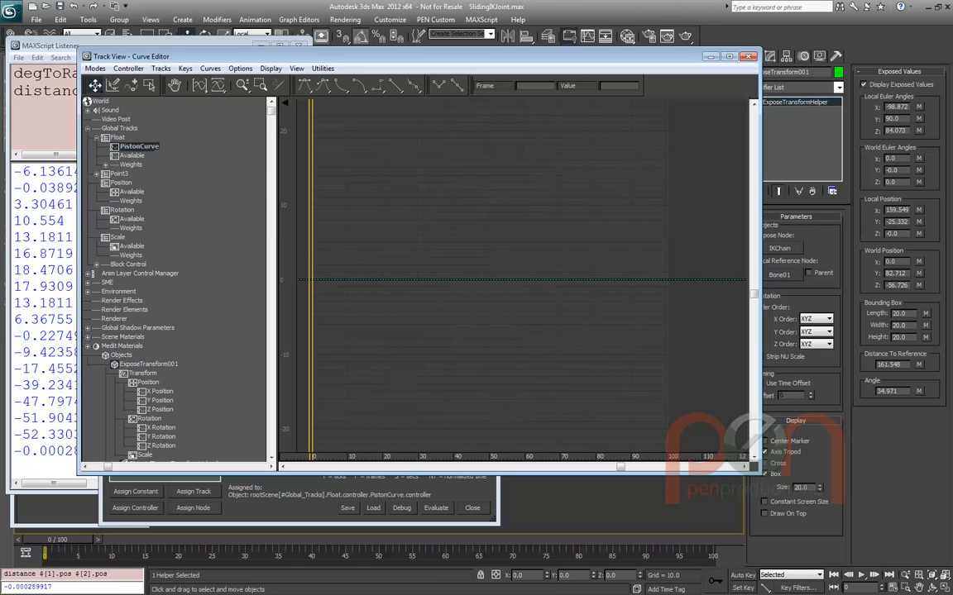
# Insert two keys at value 0 on the PistonCurve track, one at frame 0 and one near frame 100, and return to Move Keys mode
pyautogui.rightClick(349, 232)
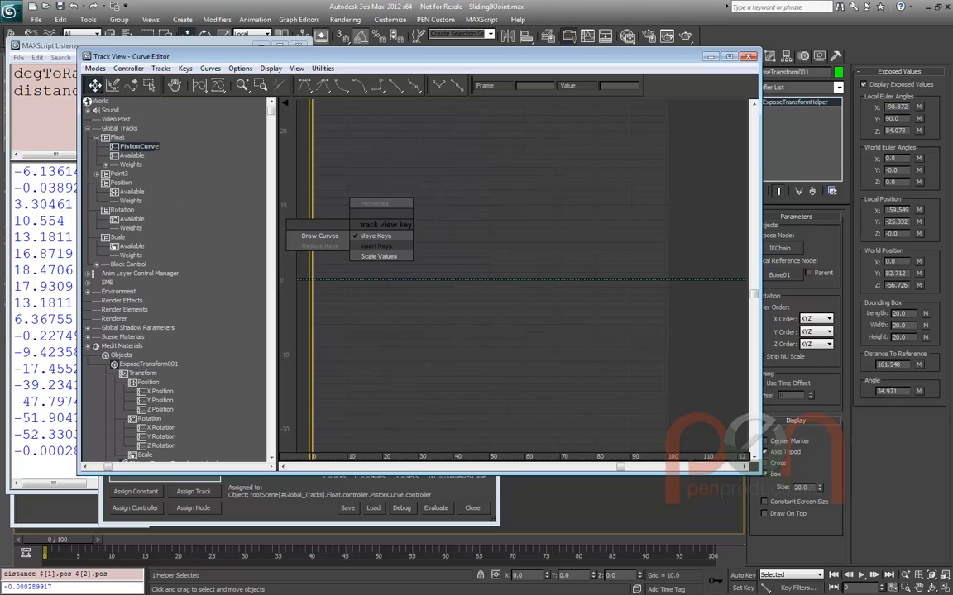
pyautogui.click(376, 246)
pyautogui.click(311, 280)
pyautogui.click(669, 279)
pyautogui.rightClick(563, 237)
pyautogui.click(588, 243)
# Raise the last PistonCurve key to a value of about 18 and give both keys smooth auto tangents
pyautogui.moveTo(651, 261); pyautogui.dragTo(385, 275)
pyautogui.rightClick(311, 279)
pyautogui.click(351, 291)
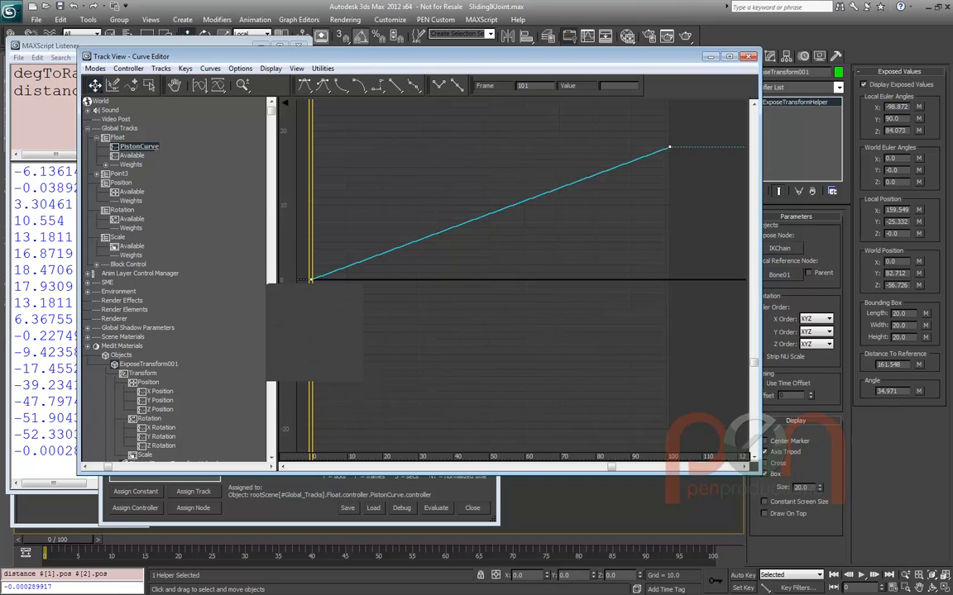
pyautogui.click(304, 85)
pyautogui.click(304, 85)
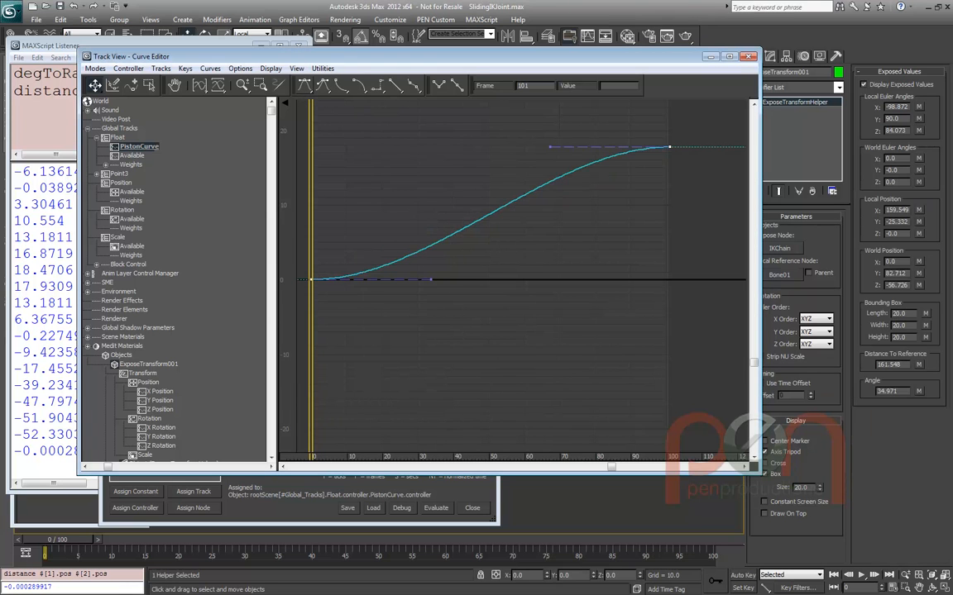
pyautogui.moveTo(496, 281); pyautogui.dragTo(498, 314, button='middle')
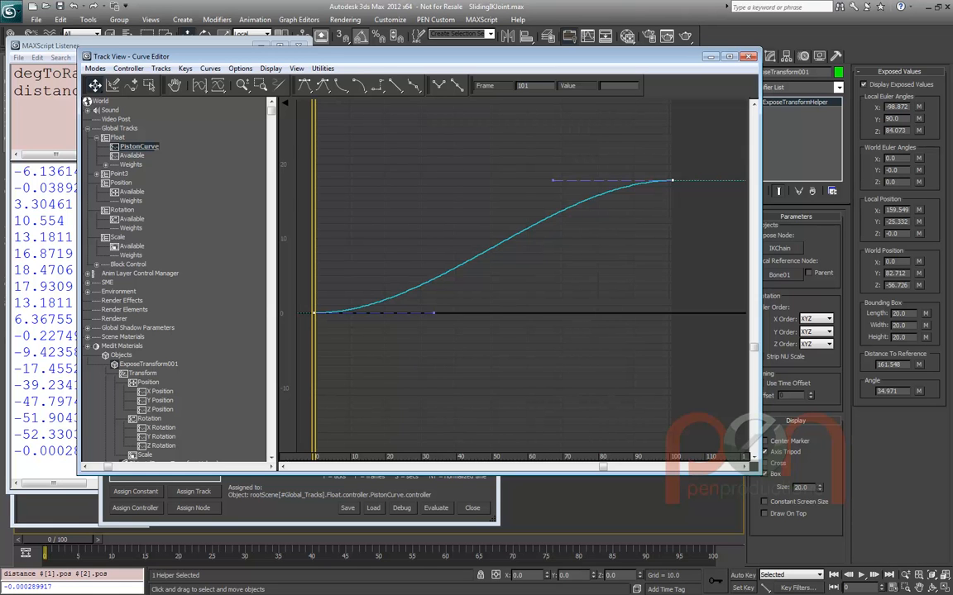
# Move the last PistonCurve key to frame 100 with a value of about 20.1, and close the Curve Editor
pyautogui.moveTo(673, 180); pyautogui.dragTo(668, 162)
pyautogui.hotkey('ctrl', 'z')
pyautogui.click(671, 180)
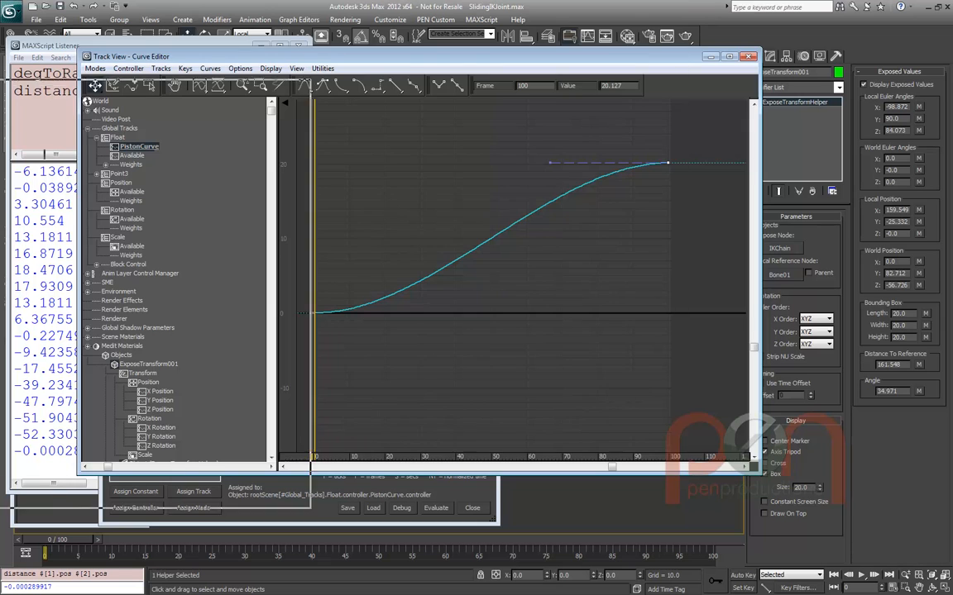
pyautogui.click(748, 57)
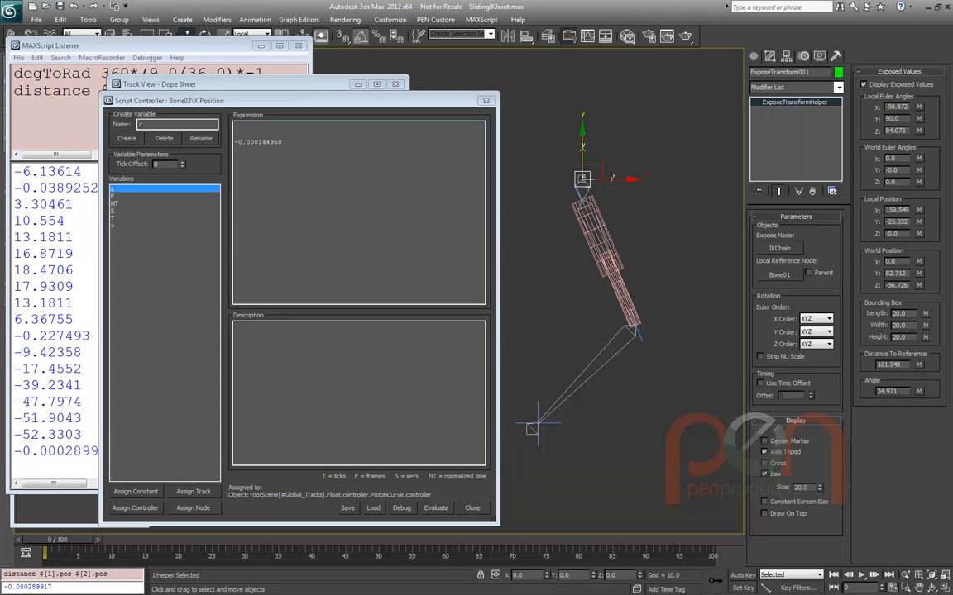
# Add the line "print (at time v.value c.value)" to the script expression and scrub the timeline to test it
pyautogui.click(144, 124)
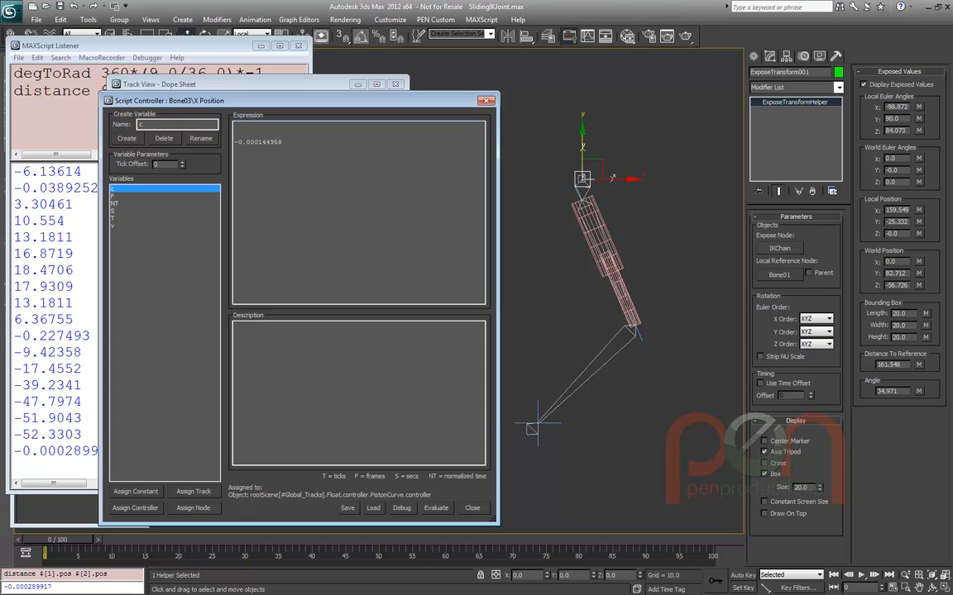
pyautogui.write('at')
pyautogui.write(' tim')
pyautogui.write('e v')
pyautogui.write('.value')
pyautogui.write('c.value')
pyautogui.write('print')
pyautogui.write(' (')
pyautogui.moveTo(46, 553)
pyautogui.mouseDown()
pyautogui.moveTo(388, 539)
pyautogui.moveTo(57, 539)
pyautogui.mouseUp()
# Copy the Distance To Reference value at frame 0 and select PistonCurve's first key in the Curve Editor
pyautogui.doubleClick(889, 365)
pyautogui.hotkey('ctrl', 'c')
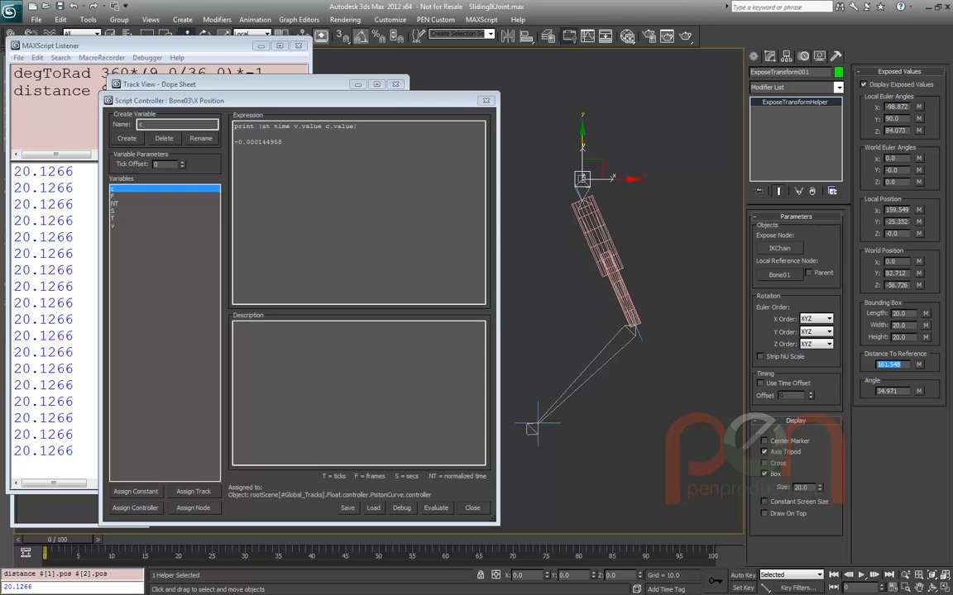
pyautogui.moveTo(0, 69); pyautogui.dragTo(422, 48)
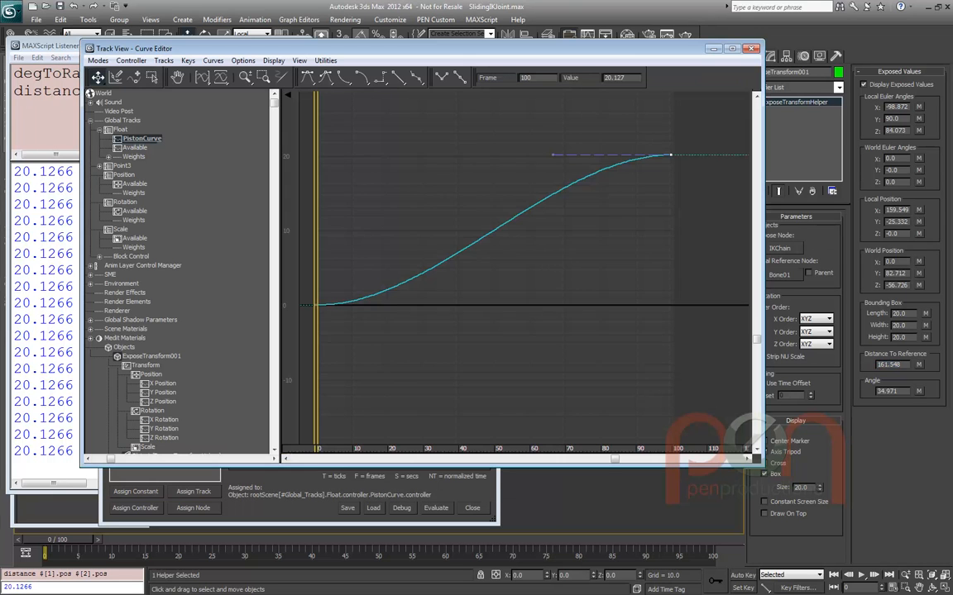
pyautogui.click(316, 305)
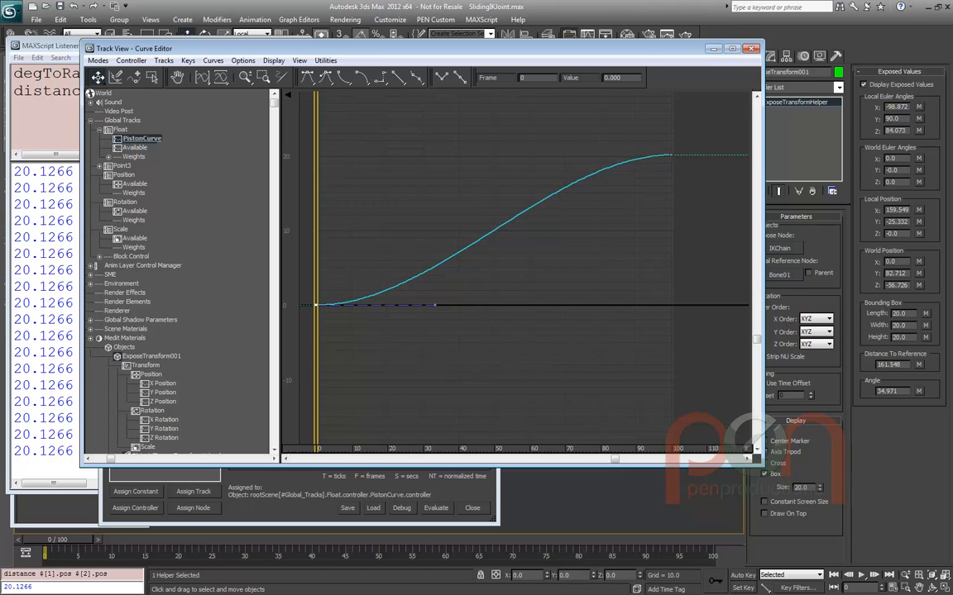
pyautogui.moveTo(621, 78); pyautogui.dragTo(603, 77)
pyautogui.hotkey('ctrl', 'v')
pyautogui.press('Return')
pyautogui.hotkey('ctrl', 'c')
pyautogui.moveTo(534, 224); pyautogui.dragTo(497, 319, button='middle')
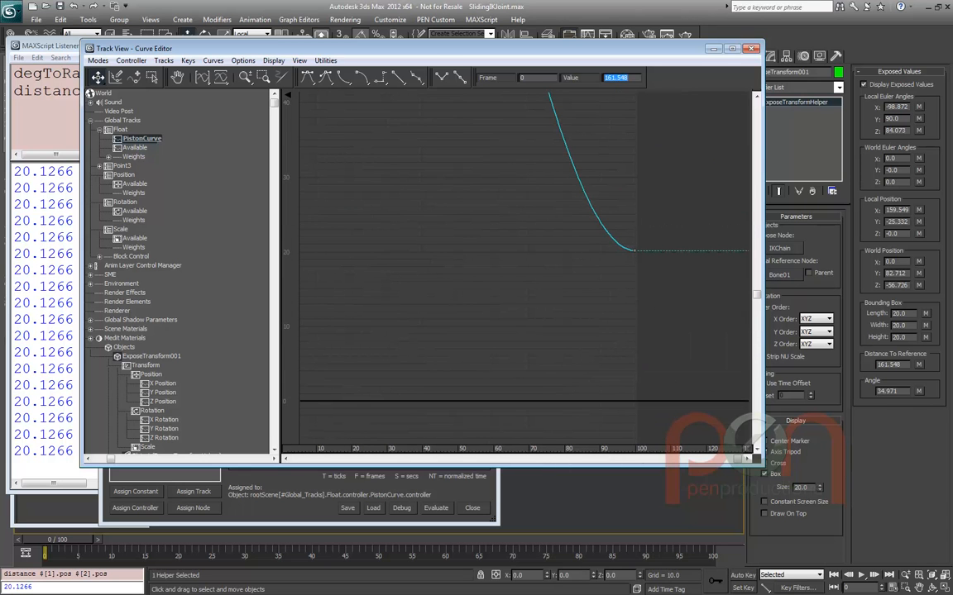
pyautogui.write('0')
pyautogui.press('Return')
# Set the selected PistonCurve key's frame to 161 using the copied distance
pyautogui.hotkey('ctrl', 'v')
pyautogui.moveTo(496, 314); pyautogui.dragTo(539, 221, button='middle')
pyautogui.press('Return')
pyautogui.moveTo(621, 248); pyautogui.dragTo(350, 272, button='middle')
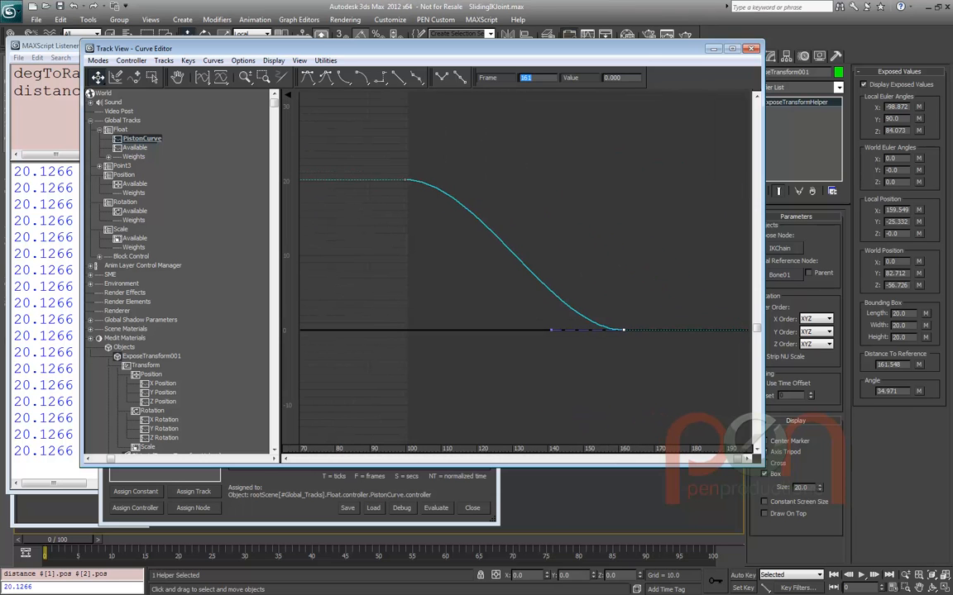
# Close the Curve Editor and scrub the timeline between frames 0 and 13 to check the printed curve values
pyautogui.hotkey('alt', 'F4')
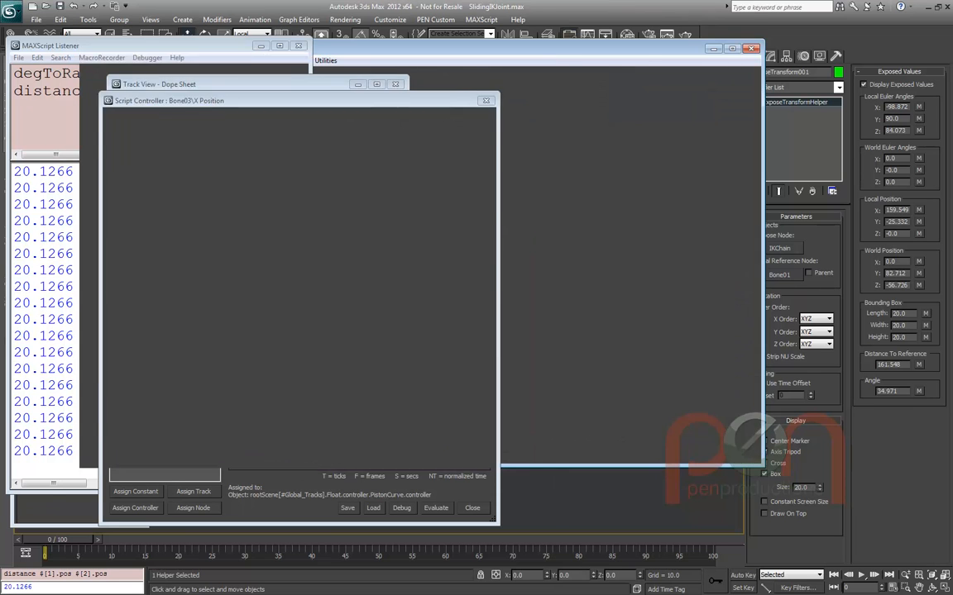
pyautogui.moveTo(59, 540)
pyautogui.mouseDown()
pyautogui.moveTo(196, 539)
pyautogui.moveTo(56, 539)
pyautogui.mouseUp()
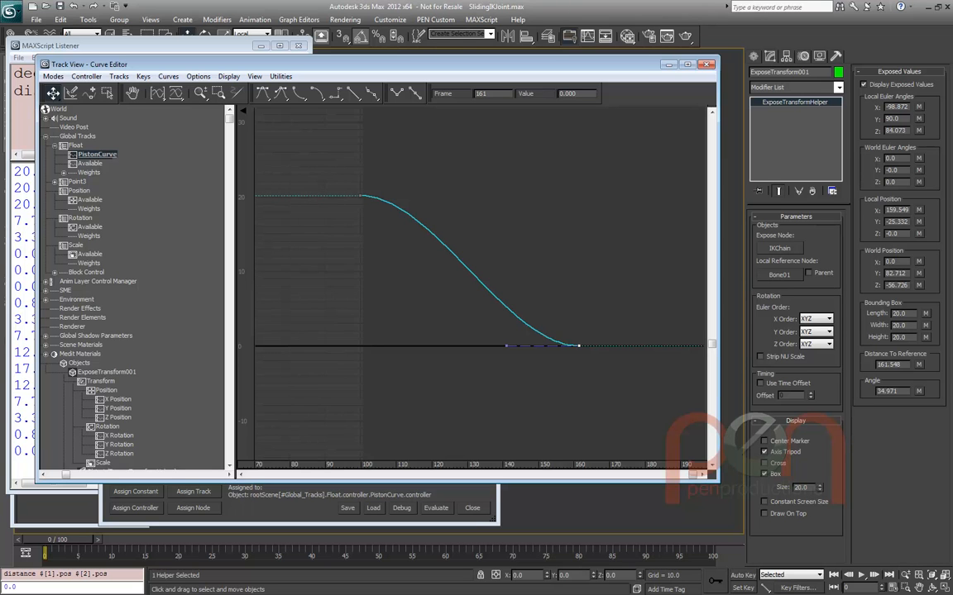
pyautogui.moveTo(69, 539); pyautogui.dragTo(137, 539)
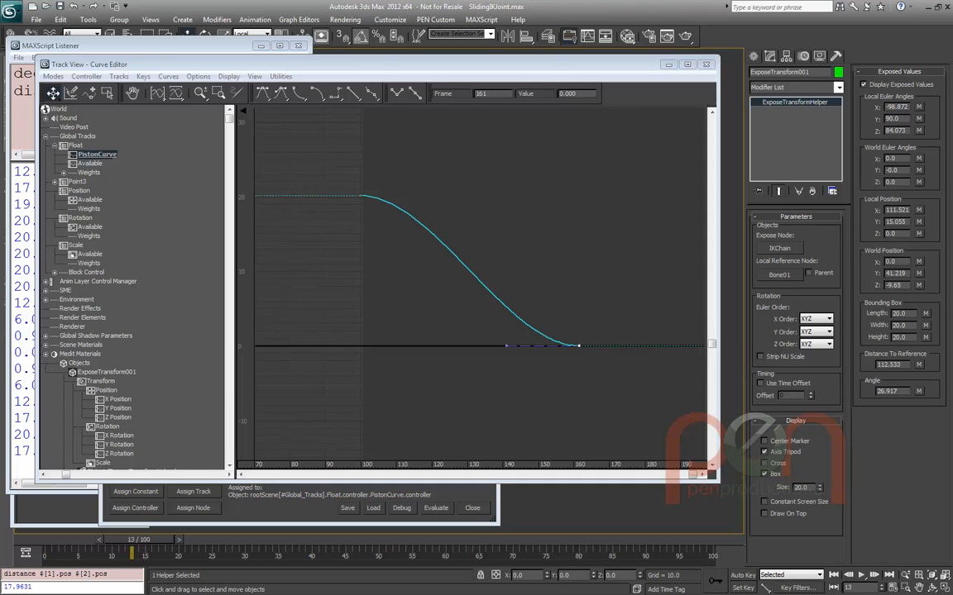
# Select the PistonCurve key at frame 100, go to frame 10 and copy ExposeTransform001's Distance To Reference value
pyautogui.click(360, 196)
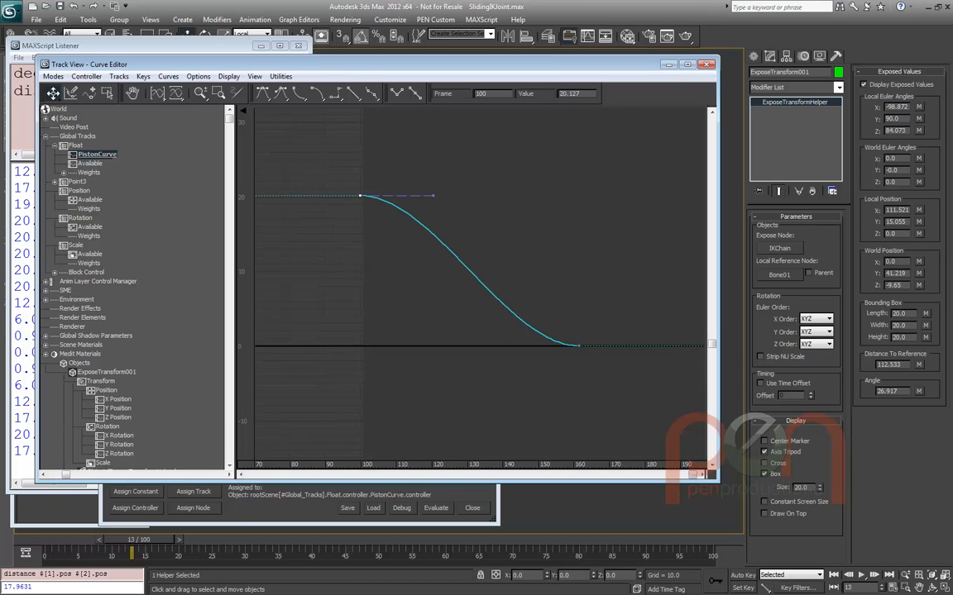
pyautogui.hotkey('alt', 'F4')
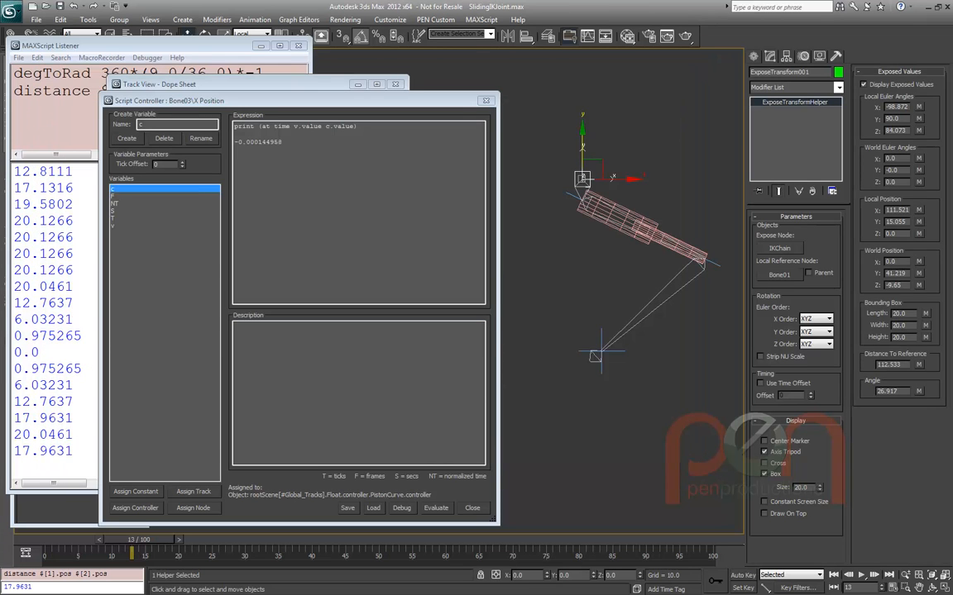
pyautogui.click(601, 351)
pyautogui.moveTo(131, 539)
pyautogui.mouseDown()
pyautogui.moveTo(92, 539)
pyautogui.moveTo(114, 539)
pyautogui.mouseUp()
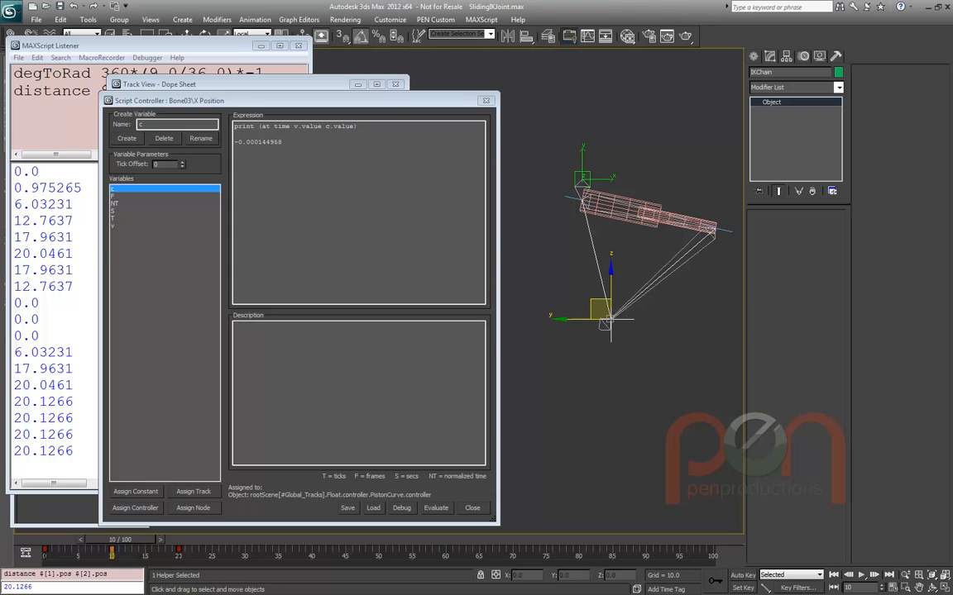
pyautogui.click(582, 177)
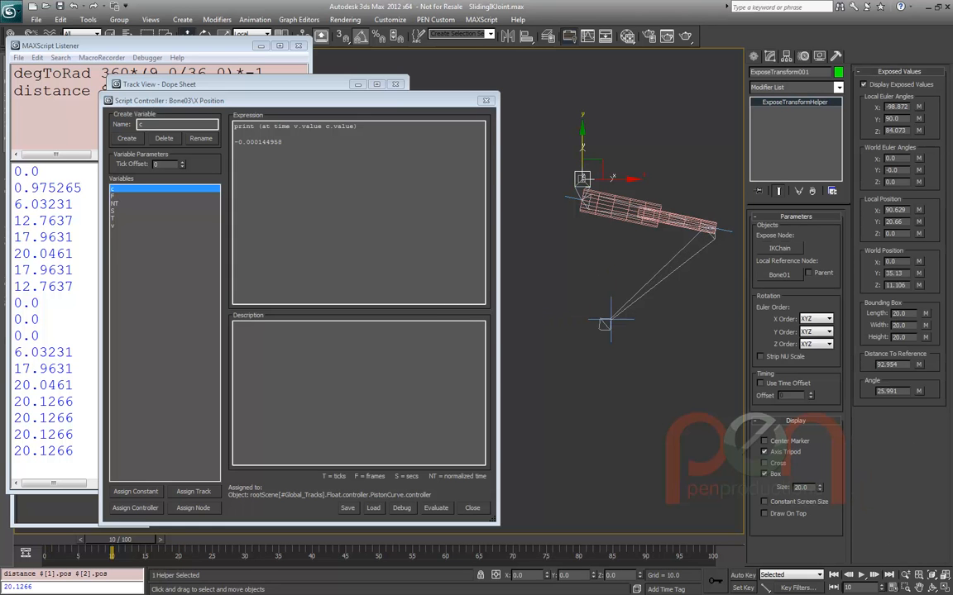
pyautogui.doubleClick(879, 365)
pyautogui.hotkey('ctrl', 'c')
# Set the frame of PistonCurve's upper key to 92 using the distance copied from the helper
pyautogui.moveTo(405, 58); pyautogui.dragTo(486, 58)
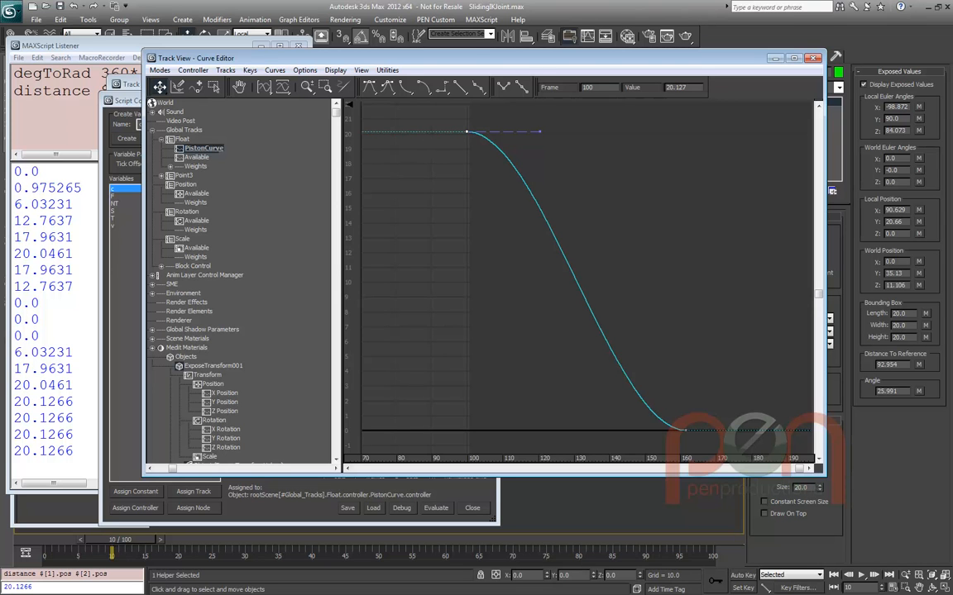
pyautogui.doubleClick(589, 87)
pyautogui.hotkey('ctrl', 'v')
pyautogui.press('Return')
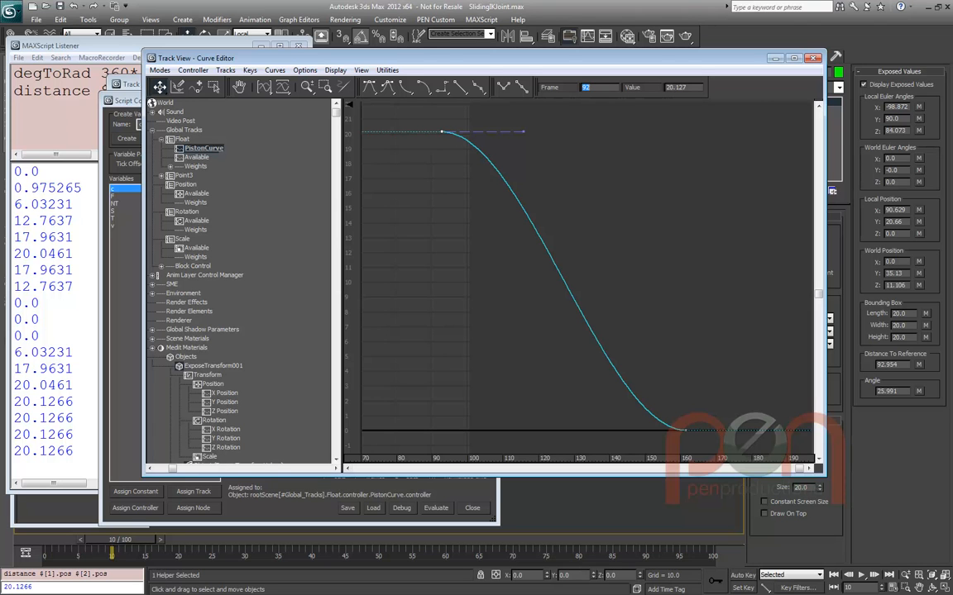
# Move PistonCurve's upper key to frame 137 at about 34.5, and pull the frame 161 key's tangent handle straight up
pyautogui.moveTo(442, 132); pyautogui.dragTo(586, 132)
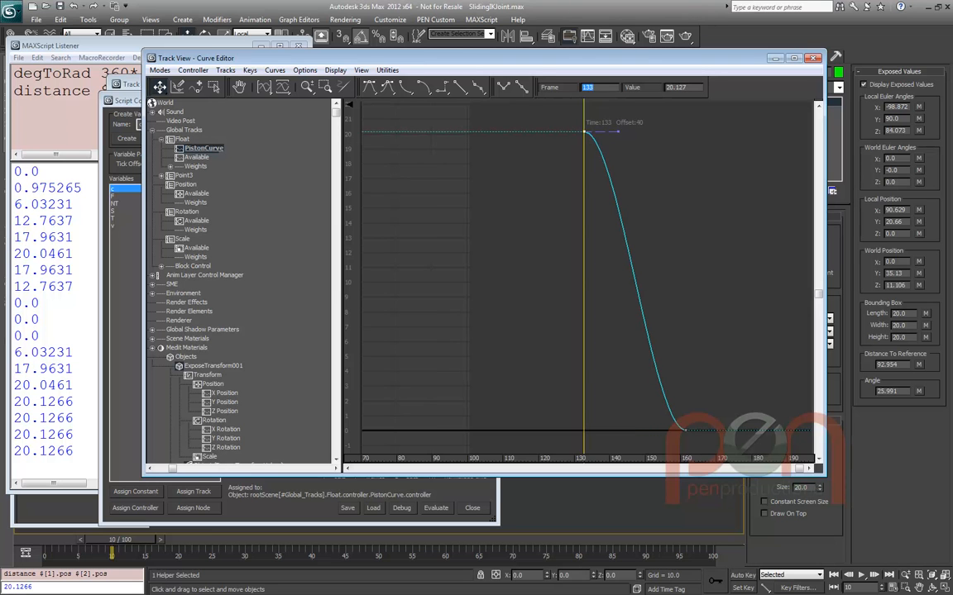
pyautogui.scroll(-4, 593, 313)
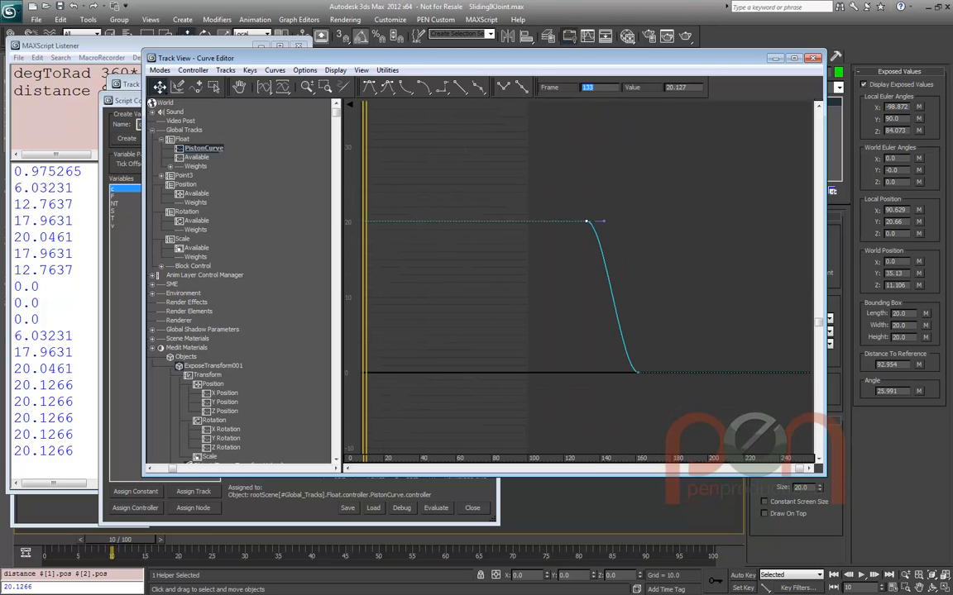
pyautogui.moveTo(587, 222)
pyautogui.mouseDown()
pyautogui.moveTo(585, 74)
pyautogui.moveTo(594, 112)
pyautogui.mouseUp()
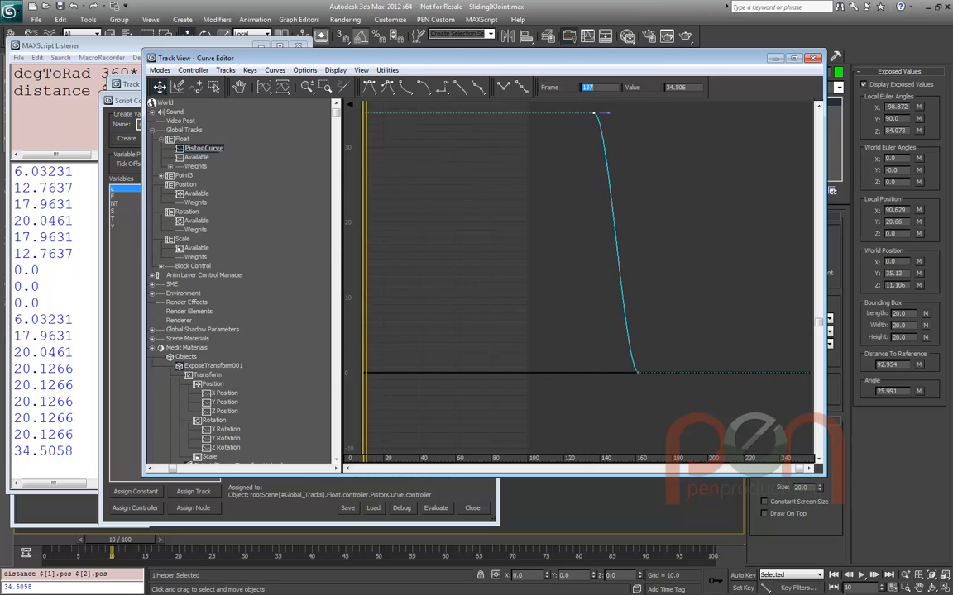
pyautogui.click(637, 372)
pyautogui.moveTo(633, 364); pyautogui.dragTo(636, 152)
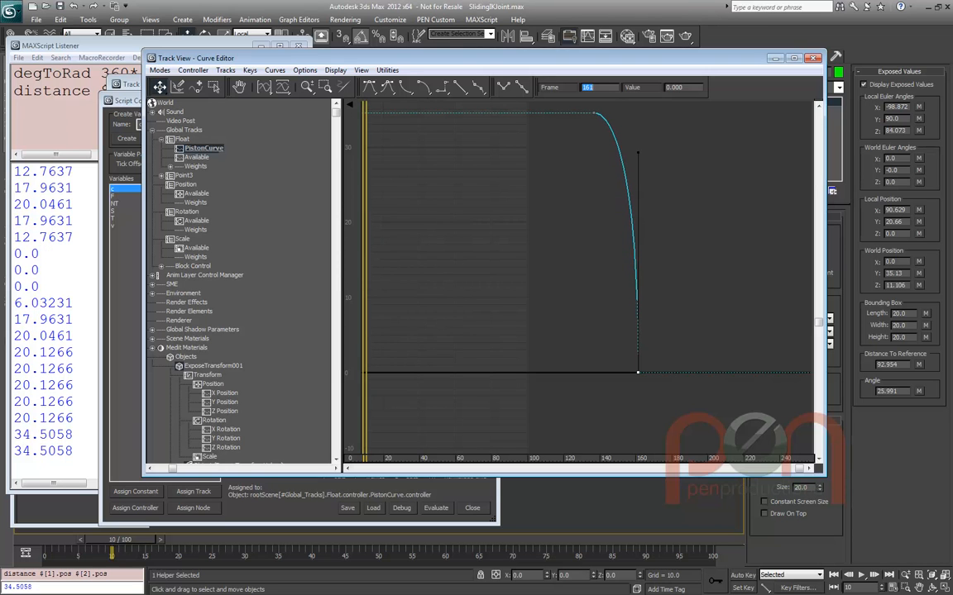
# Scrub to frame 11 to test the curve, and move PistonCurve's upper key to frame 176 at about 33.8
pyautogui.moveTo(719, 57); pyautogui.dragTo(187, 43)
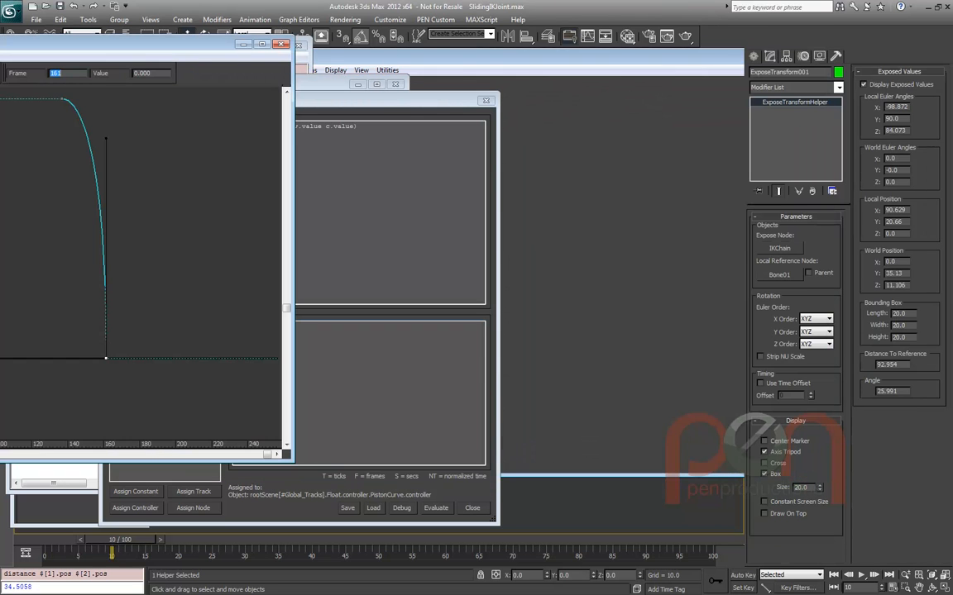
pyautogui.moveTo(70, 539); pyautogui.dragTo(127, 539)
pyautogui.moveTo(166, 43); pyautogui.dragTo(521, 55)
pyautogui.click(417, 110)
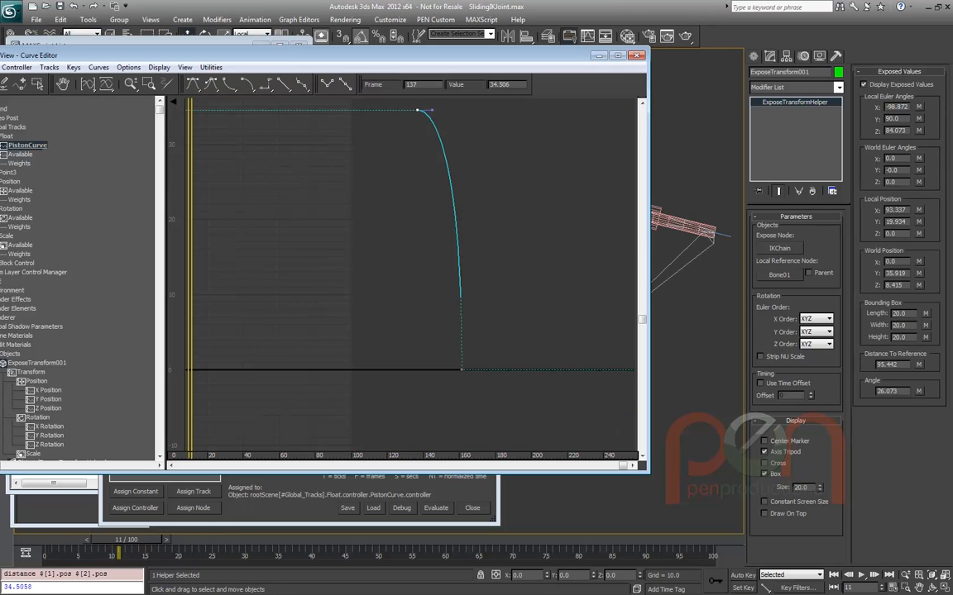
pyautogui.moveTo(417, 110); pyautogui.dragTo(488, 115)
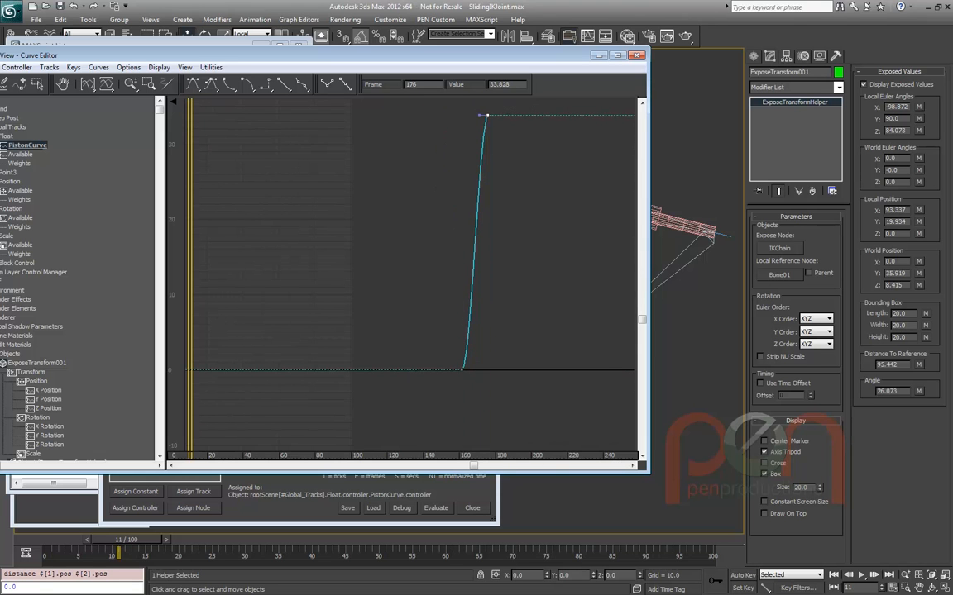
# Scrub the timeline back to frame 0 to test the reshaped curve, and close the Curve Editor
pyautogui.moveTo(537, 56); pyautogui.dragTo(86, 47)
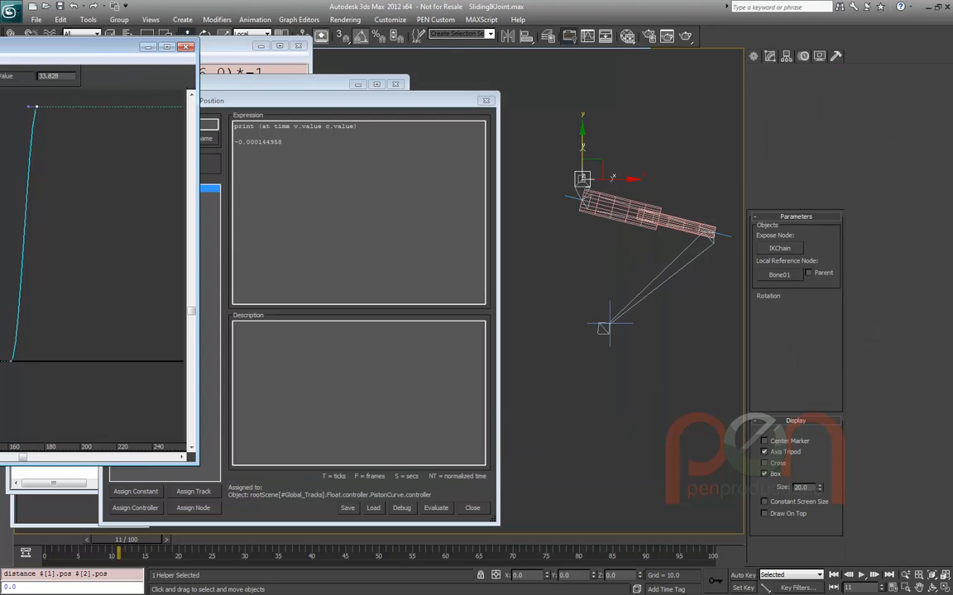
pyautogui.moveTo(126, 539); pyautogui.dragTo(58, 539)
pyautogui.click(185, 46)
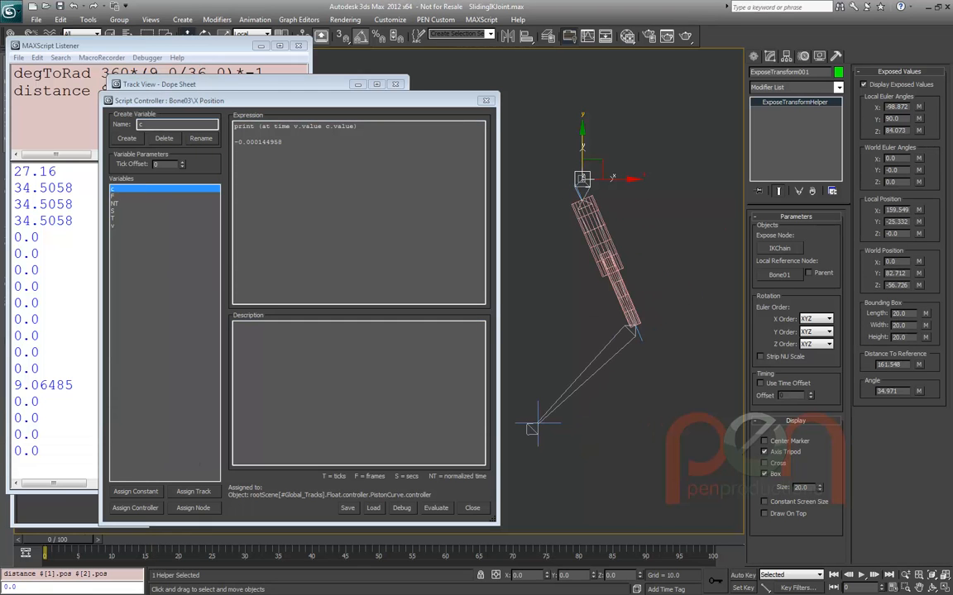
pyautogui.moveTo(58, 539)
pyautogui.mouseDown()
pyautogui.moveTo(191, 540)
pyautogui.moveTo(57, 540)
pyautogui.mouseUp()
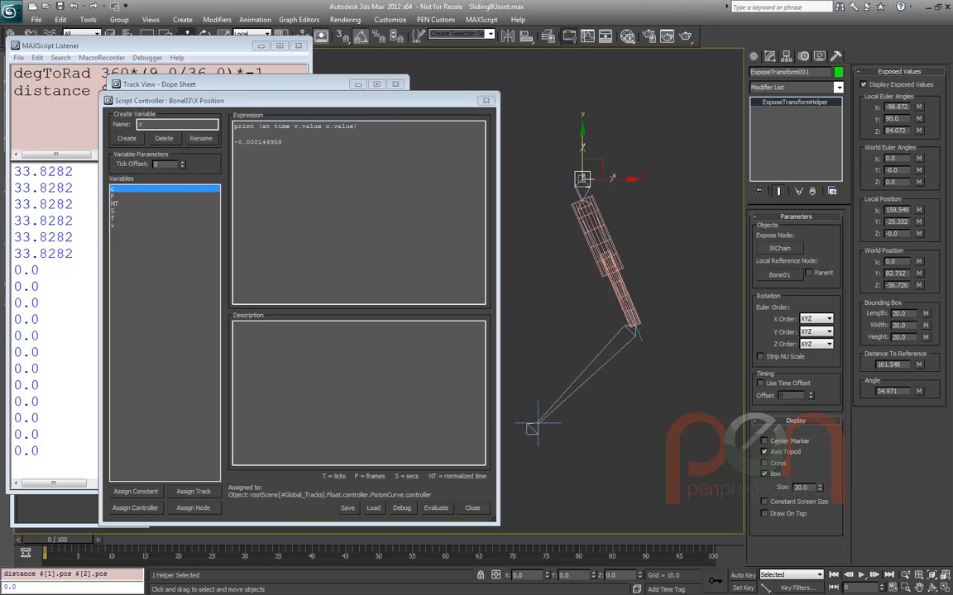
# Delete the stray number line beneath the print expression in the X Position script, and scrub the timeline to frame 15
pyautogui.moveTo(283, 141); pyautogui.dragTo(234, 141)
pyautogui.press('BackSpace')
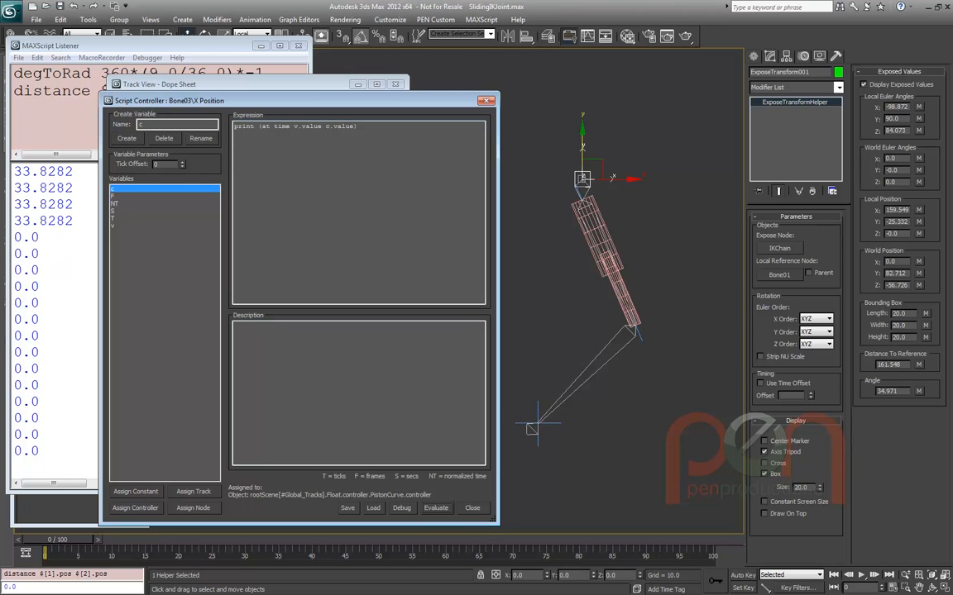
pyautogui.moveTo(57, 539); pyautogui.dragTo(151, 539)
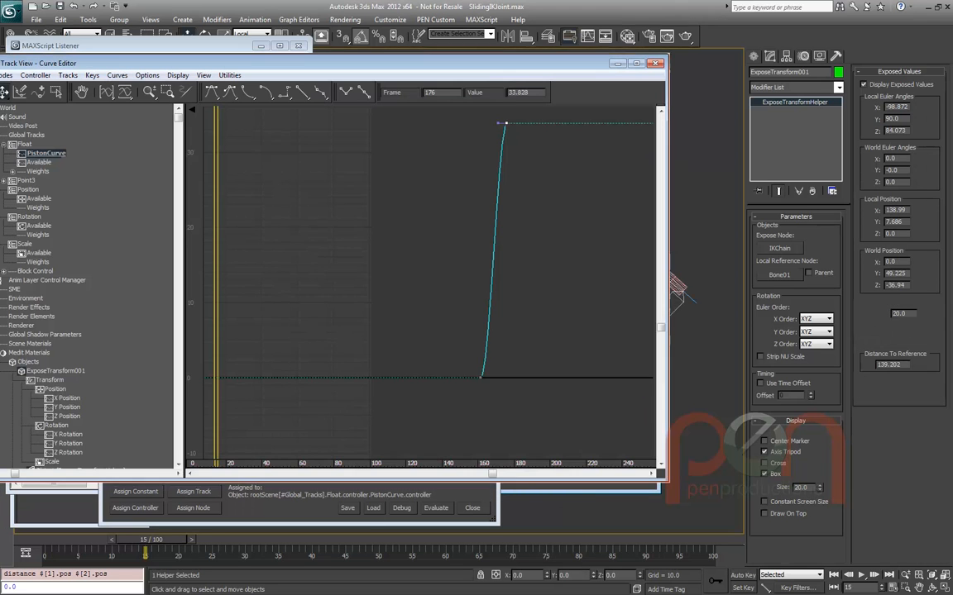
# Move PistonCurve's upper key to frame 134 at about 31.8, and scrub to frame 11 to test it
pyautogui.moveTo(331, 63); pyautogui.dragTo(414, 55)
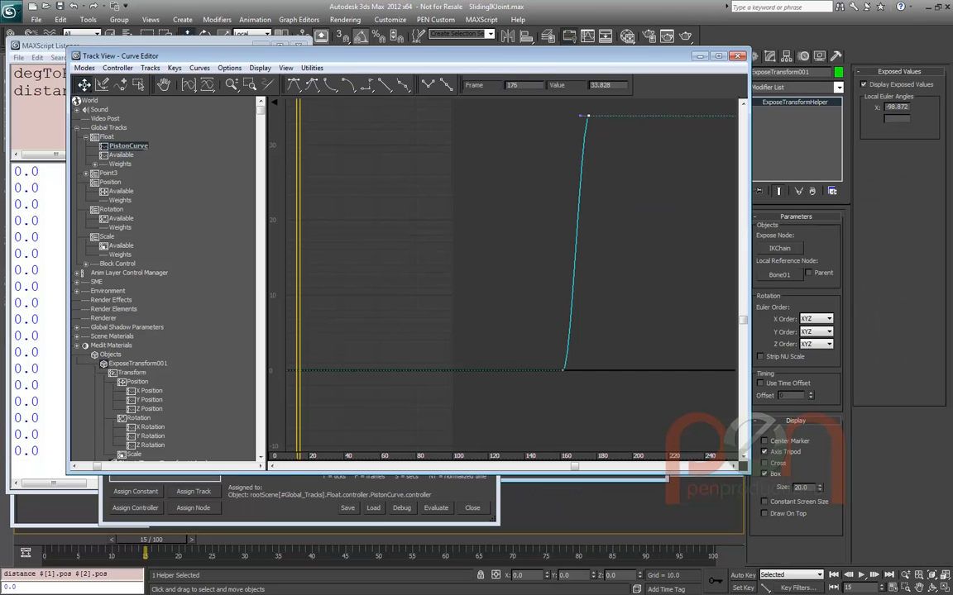
pyautogui.moveTo(588, 116); pyautogui.dragTo(514, 131)
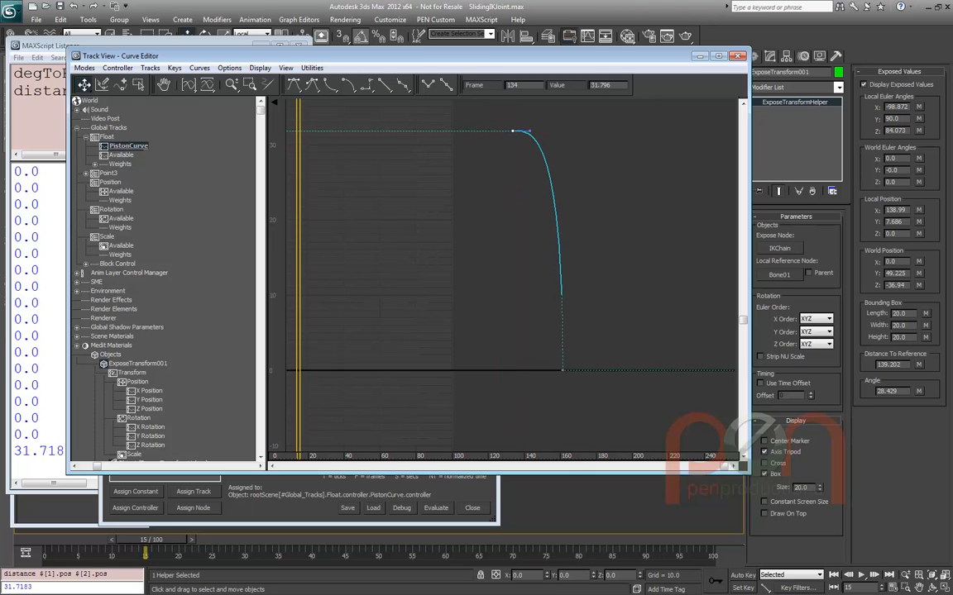
pyautogui.moveTo(66, 38); pyautogui.dragTo(66, 37)
pyautogui.moveTo(150, 540); pyautogui.dragTo(126, 539)
# Pull PistonCurve's upper key down below zero to frame 145 at about -15.3
pyautogui.moveTo(75, 38); pyautogui.dragTo(643, 93)
pyautogui.moveTo(528, 169); pyautogui.dragTo(551, 523)
pyautogui.moveTo(600, 322); pyautogui.dragTo(554, 180, button='middle')
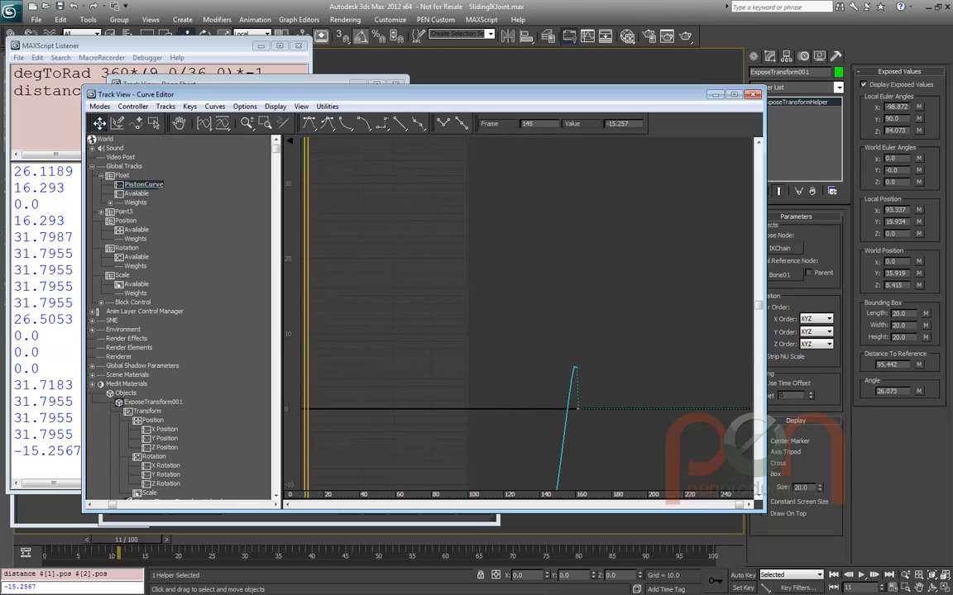
# Give both PistonCurve keys automatic tangents, and test the curve around frame 11 on the timeline
pyautogui.scroll(-1, 556, 180)
pyautogui.moveTo(569, 205); pyautogui.dragTo(496, 376)
pyautogui.click(309, 123)
pyautogui.moveTo(662, 93); pyautogui.dragTo(27, 9)
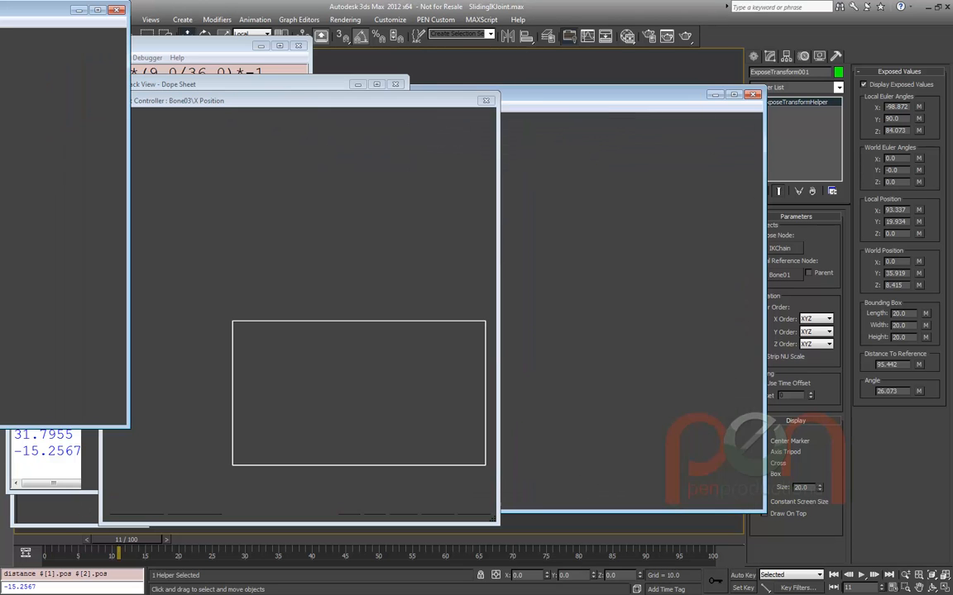
pyautogui.moveTo(126, 539)
pyautogui.mouseDown()
pyautogui.moveTo(55, 539)
pyautogui.moveTo(201, 539)
pyautogui.moveTo(118, 539)
pyautogui.mouseUp()
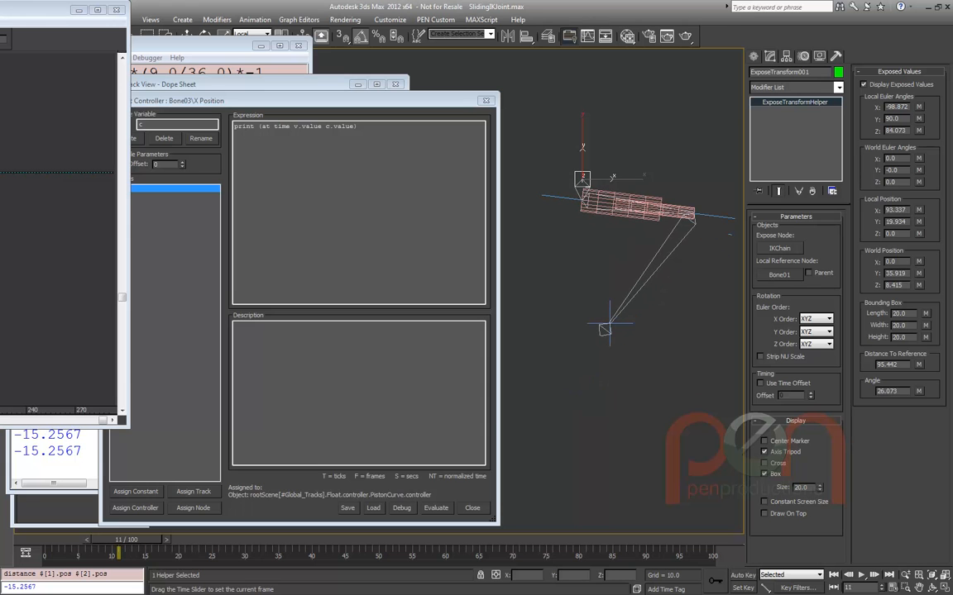
# Try shifting both PistonCurve keys about two frames later
pyautogui.moveTo(26, 9); pyautogui.dragTo(667, 63)
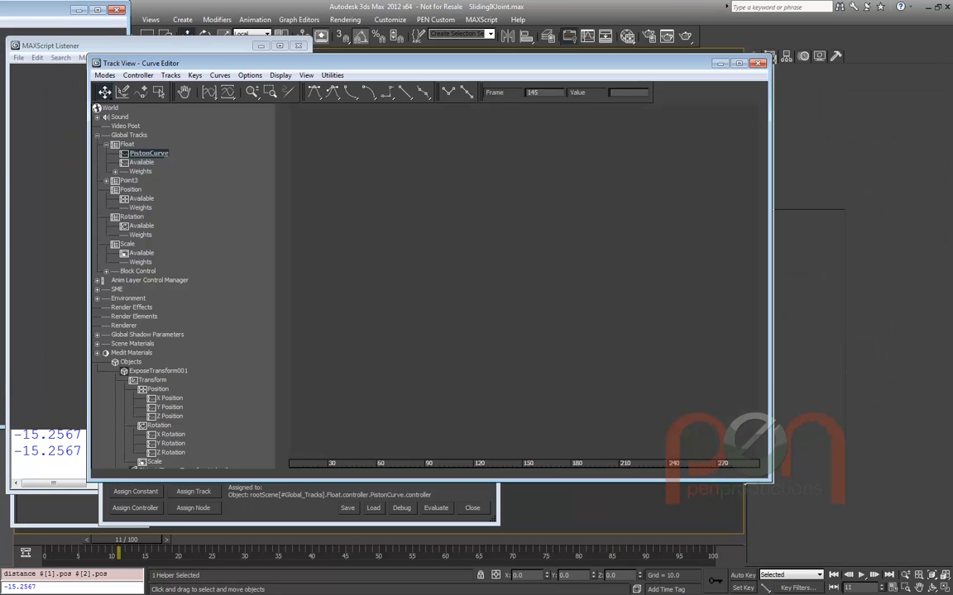
pyautogui.scroll(3, 556, 307)
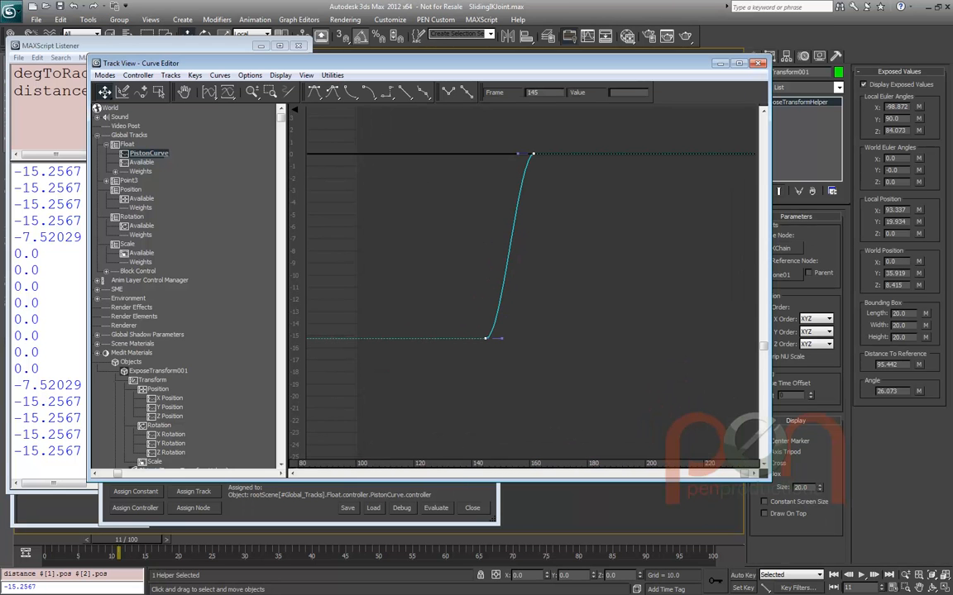
pyautogui.moveTo(484, 338); pyautogui.dragTo(488, 339)
pyautogui.click(555, 178)
pyautogui.click(538, 153)
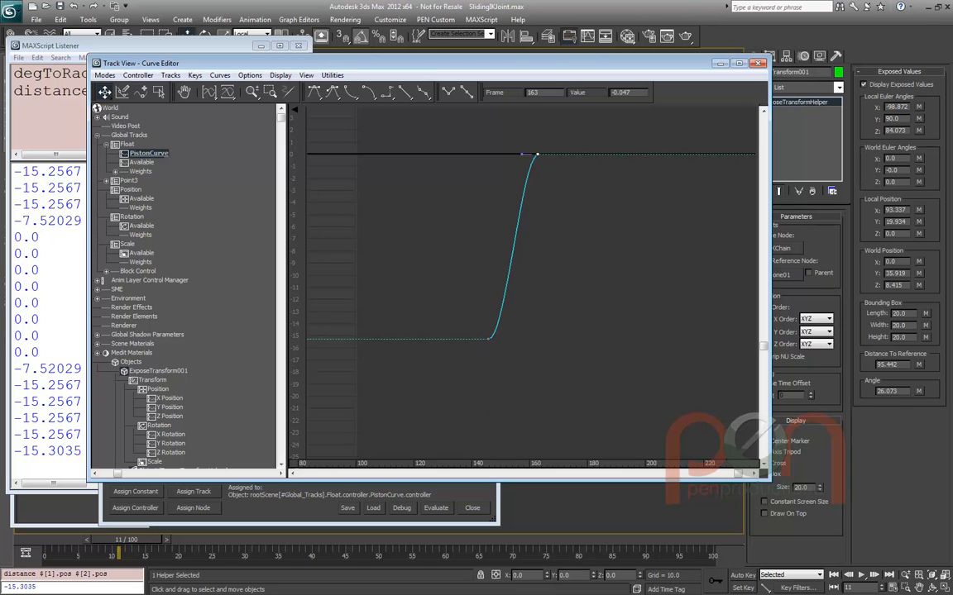
# Undo the shift of the PistonCurve keys and the automatic tangents
pyautogui.moveTo(538, 154); pyautogui.dragTo(511, 155, button='middle')
pyautogui.hotkey('ctrl', 'z')
pyautogui.hotkey('ctrl', 'z')
pyautogui.hotkey('ctrl', 'z')
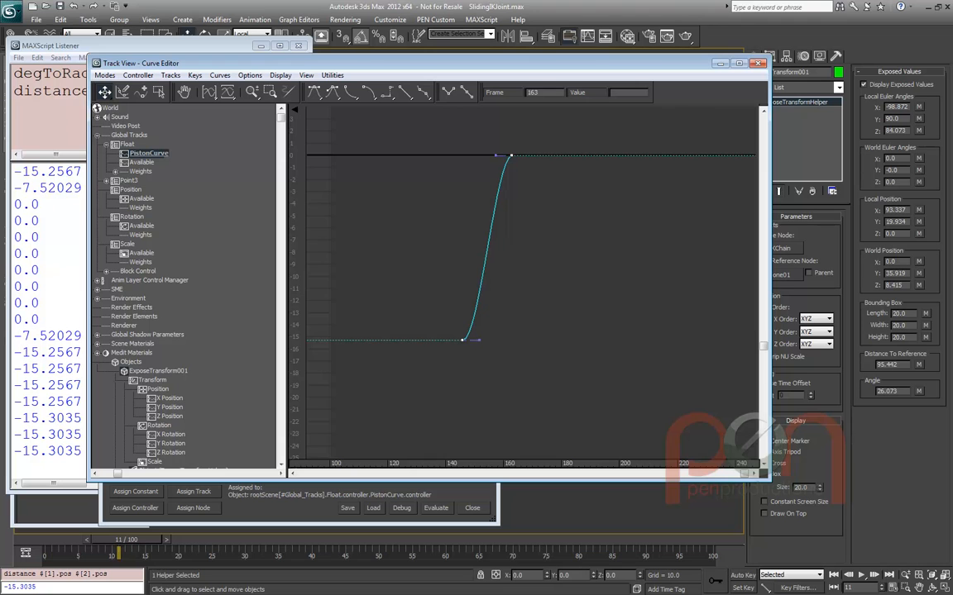
pyautogui.hotkey('ctrl', 'z')
# Move PistonCurve's lower key to frame 146 at about -13.9, and level out its tangent handle
pyautogui.moveTo(491, 155); pyautogui.dragTo(462, 323)
pyautogui.click(459, 339)
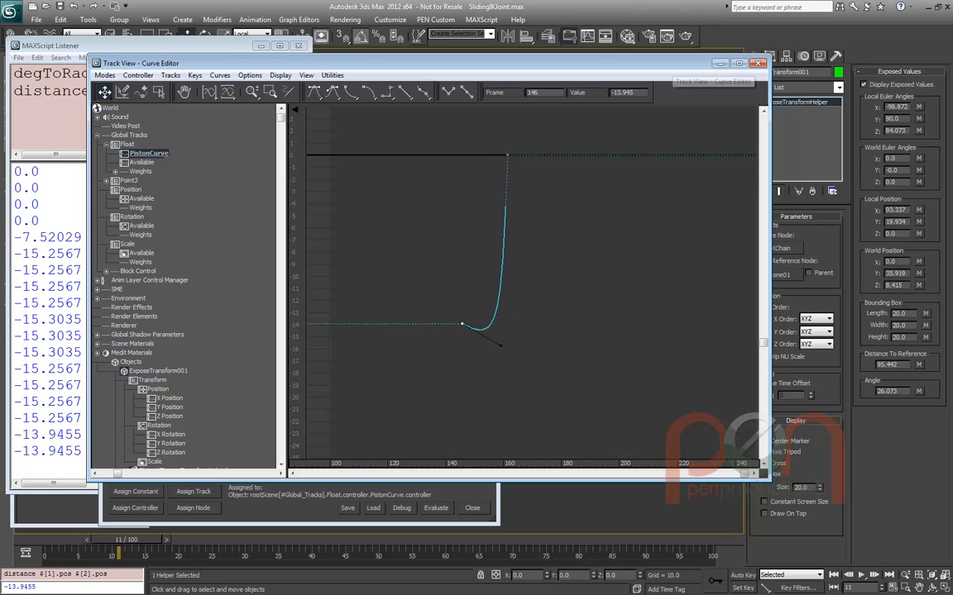
pyautogui.moveTo(694, 62); pyautogui.dragTo(0, 76)
pyautogui.moveTo(127, 539); pyautogui.dragTo(51, 539)
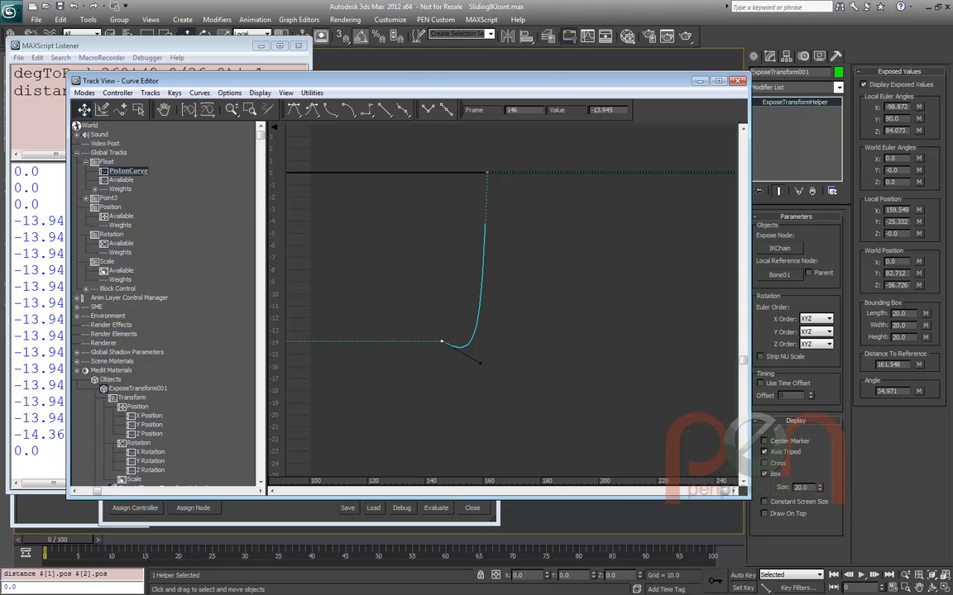
pyautogui.moveTo(480, 363); pyautogui.dragTo(480, 339)
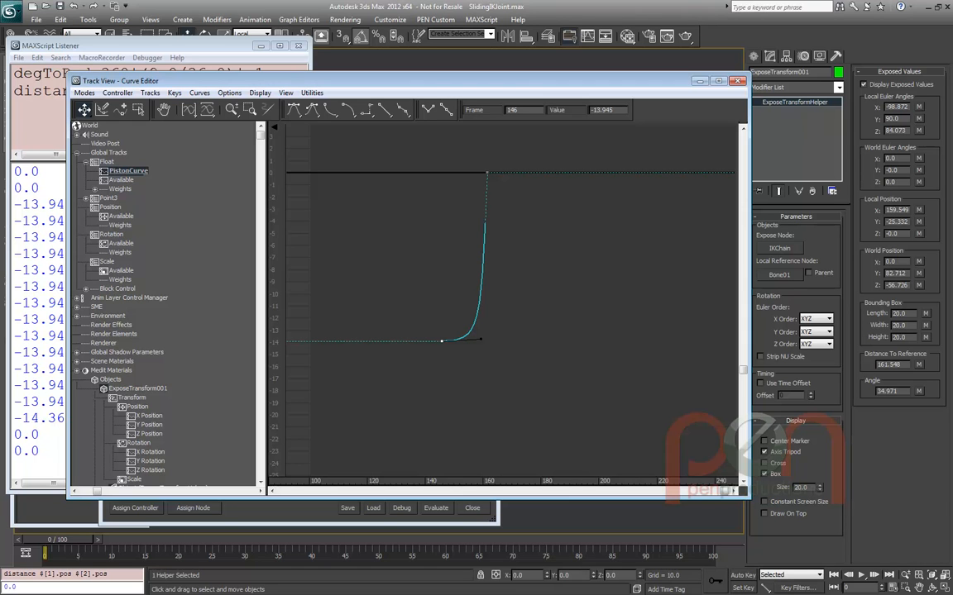
# Copy the helper's distance to reference, and remove print from the X Position script expression
pyautogui.doubleClick(892, 365)
pyautogui.hotkey('ctrl', 'c')
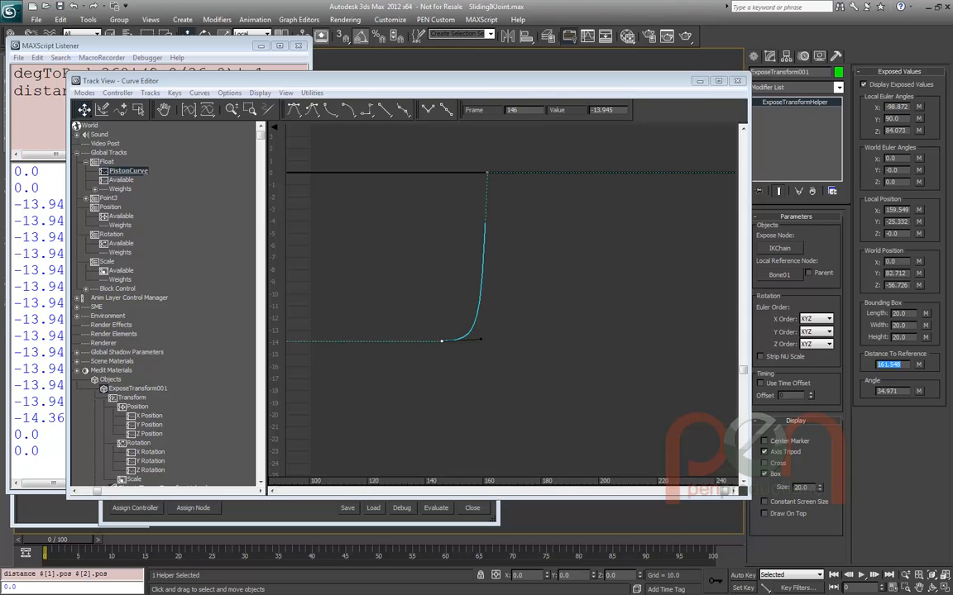
pyautogui.click(736, 80)
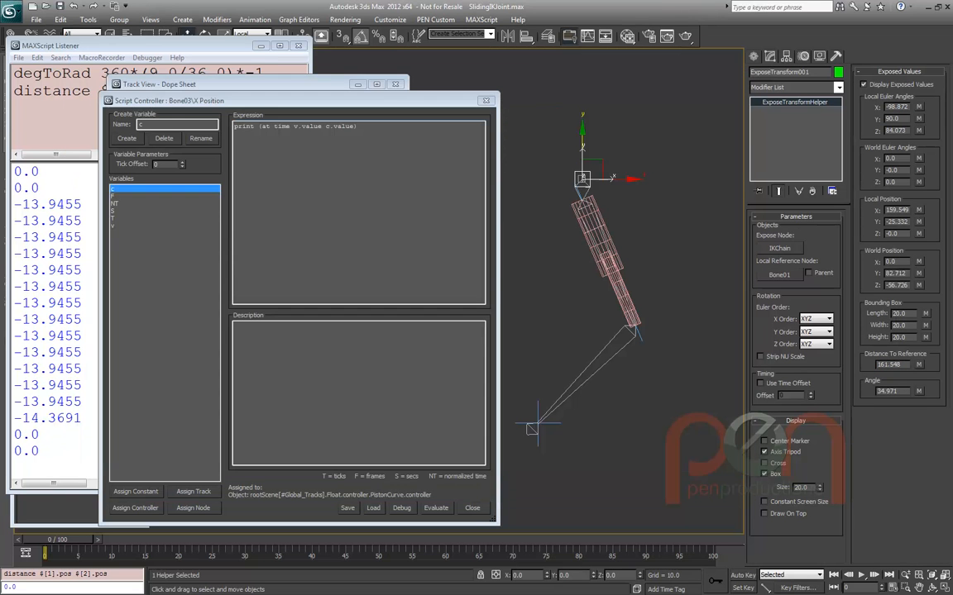
pyautogui.moveTo(259, 127); pyautogui.dragTo(234, 127)
pyautogui.press('Delete')
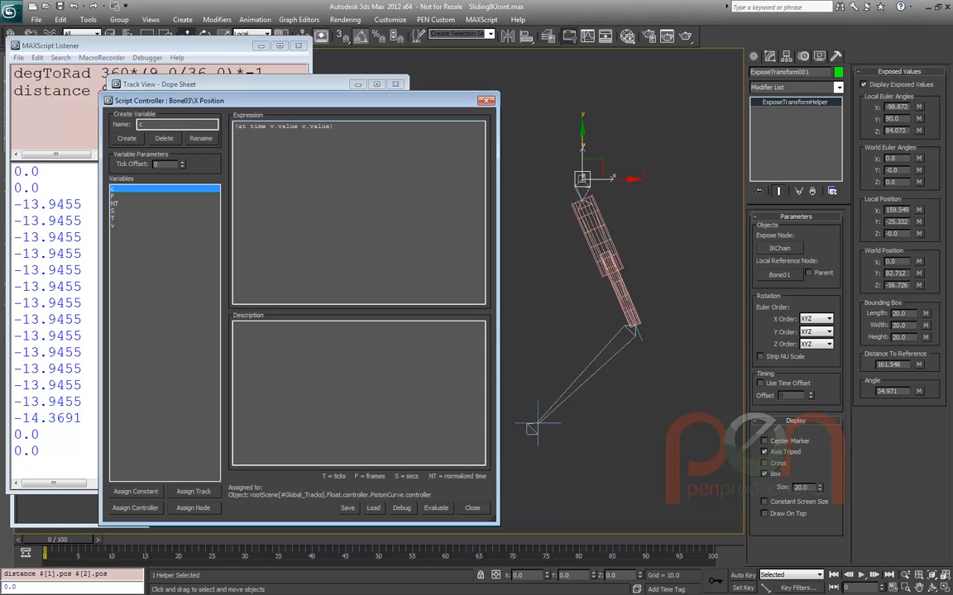
# Subtract the copied distance from v.value so the expression reads (at time (v.value-161.548) c.value)
pyautogui.write('-')
pyautogui.hotkey('ctrl', 'v')
pyautogui.moveTo(365, 127); pyautogui.dragTo(334, 127)
pyautogui.hotkey('ctrl', 'c')
pyautogui.press('Delete')
pyautogui.click(271, 126)
pyautogui.write('(')
pyautogui.hotkey('ctrl', 'v')
pyautogui.write(')*-')
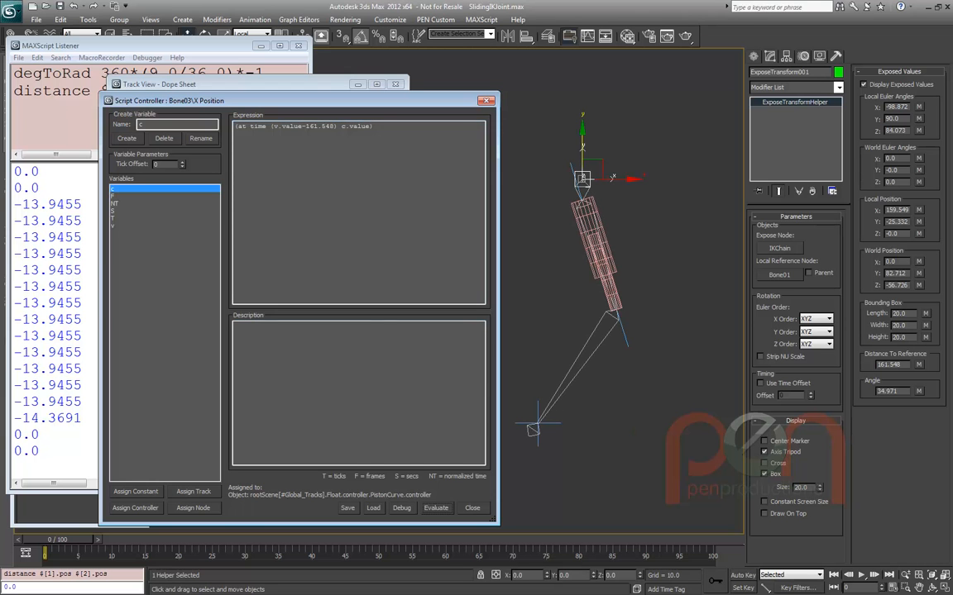
# Set the frame of PistonCurve's key at frame 161 to 0
pyautogui.moveTo(2, 70); pyautogui.dragTo(453, 64)
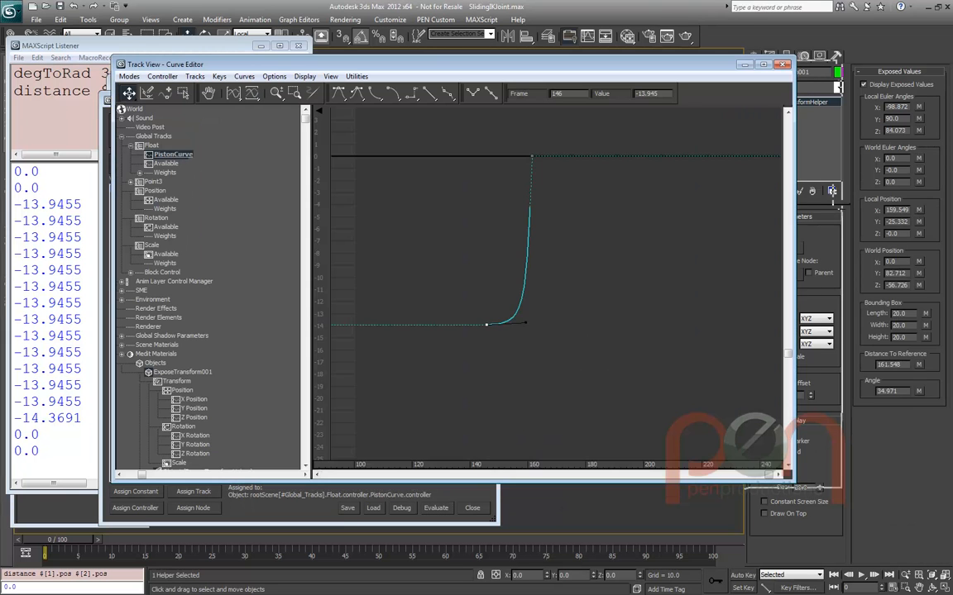
pyautogui.scroll(-1, 610, 348)
pyautogui.click(594, 164)
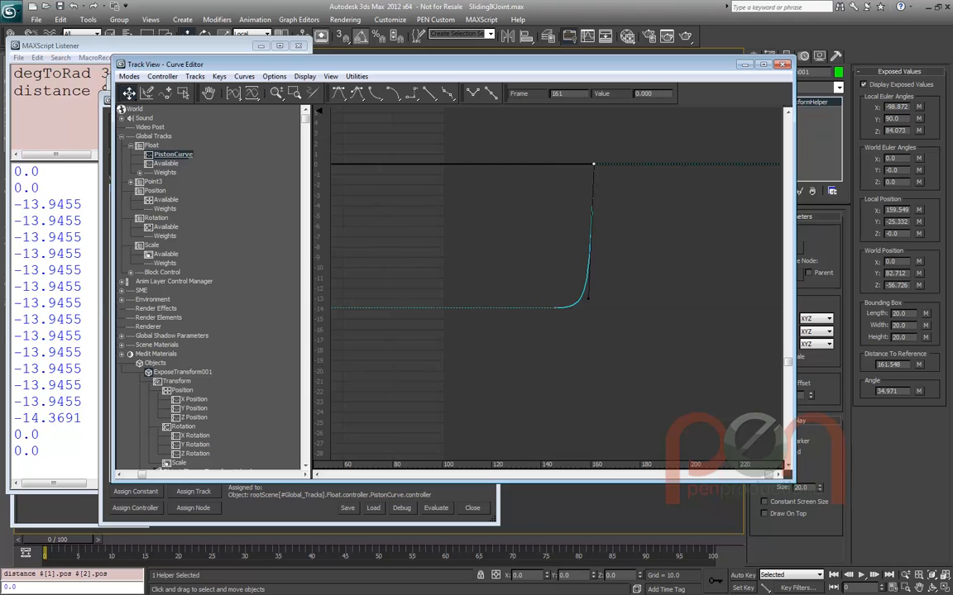
pyautogui.doubleClick(558, 93)
pyautogui.write('0')
pyautogui.press('Return')
# Set the frame of PistonCurve's lower key to -20
pyautogui.moveTo(692, 282); pyautogui.dragTo(778, 299, button='middle')
pyautogui.click(698, 311)
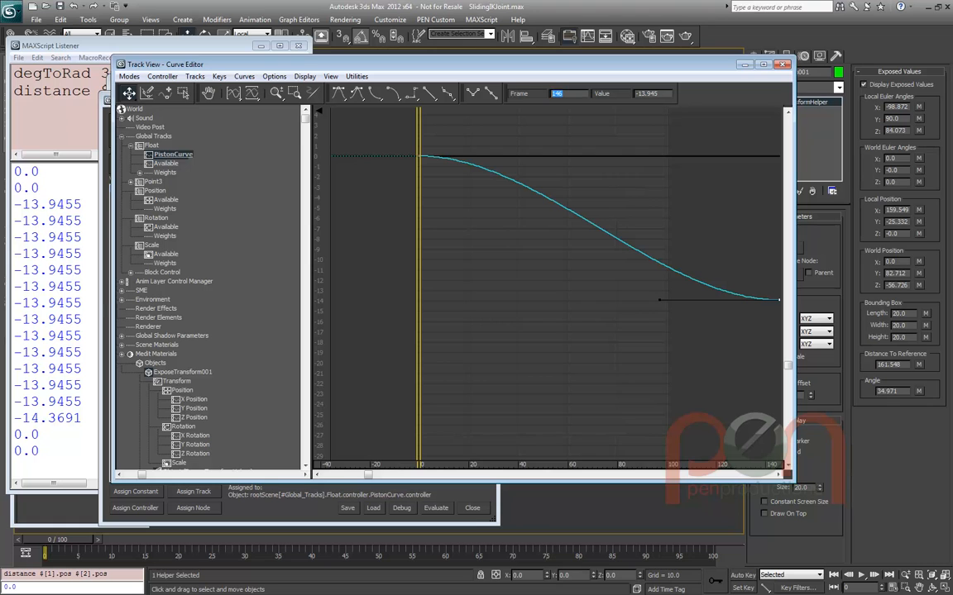
pyautogui.write('-20')
pyautogui.press('Return')
pyautogui.moveTo(370, 300); pyautogui.dragTo(453, 325, button='middle')
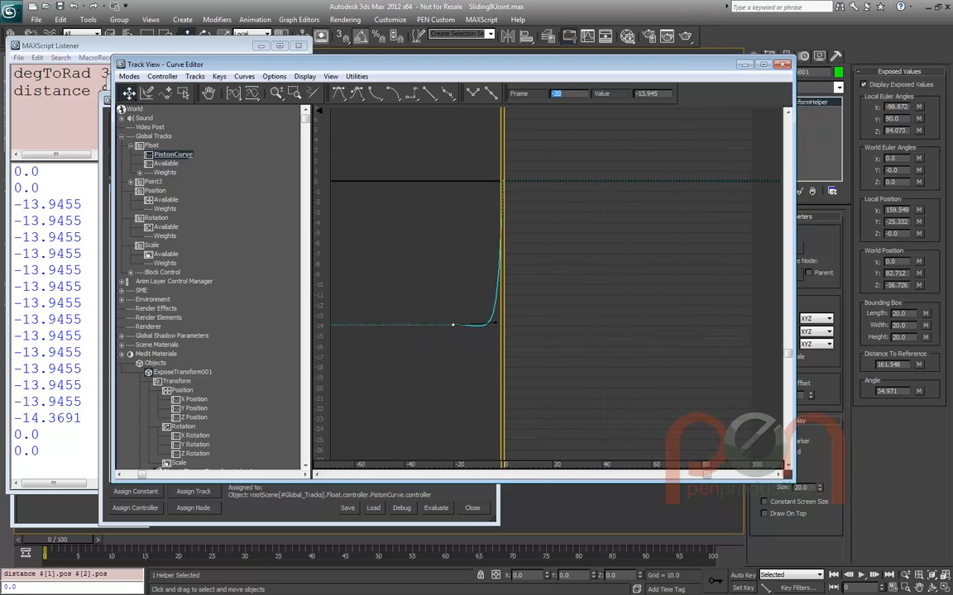
# Adjust the tangent handles of PistonCurve's keys at frames -20 and 0 into a smooth, steepening curve
pyautogui.moveTo(453, 64); pyautogui.dragTo(0, 100)
pyautogui.moveTo(57, 539)
pyautogui.mouseDown()
pyautogui.moveTo(127, 539)
pyautogui.moveTo(57, 539)
pyautogui.mouseUp()
pyautogui.press('w')
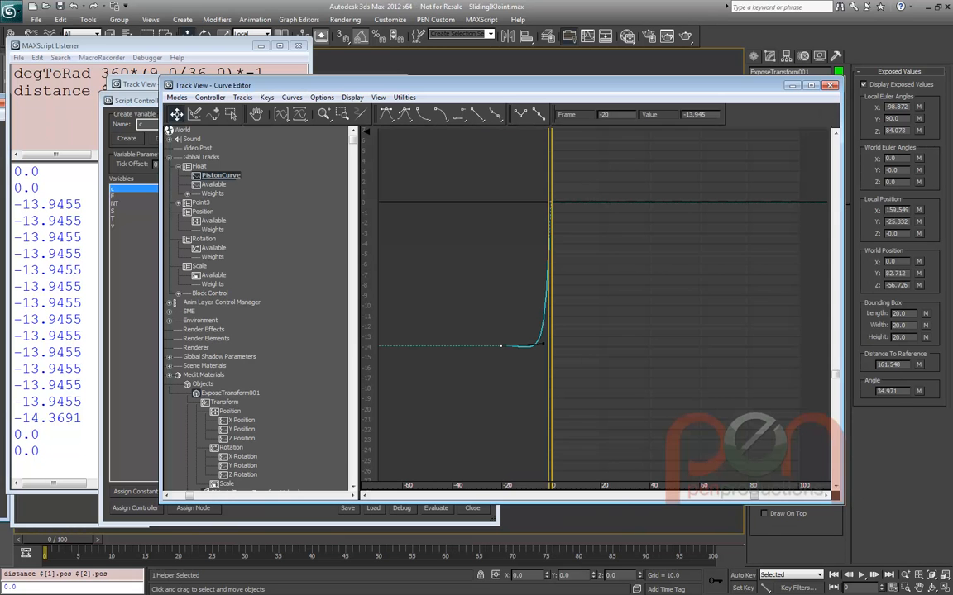
pyautogui.moveTo(544, 343); pyautogui.dragTo(533, 329)
pyautogui.click(550, 202)
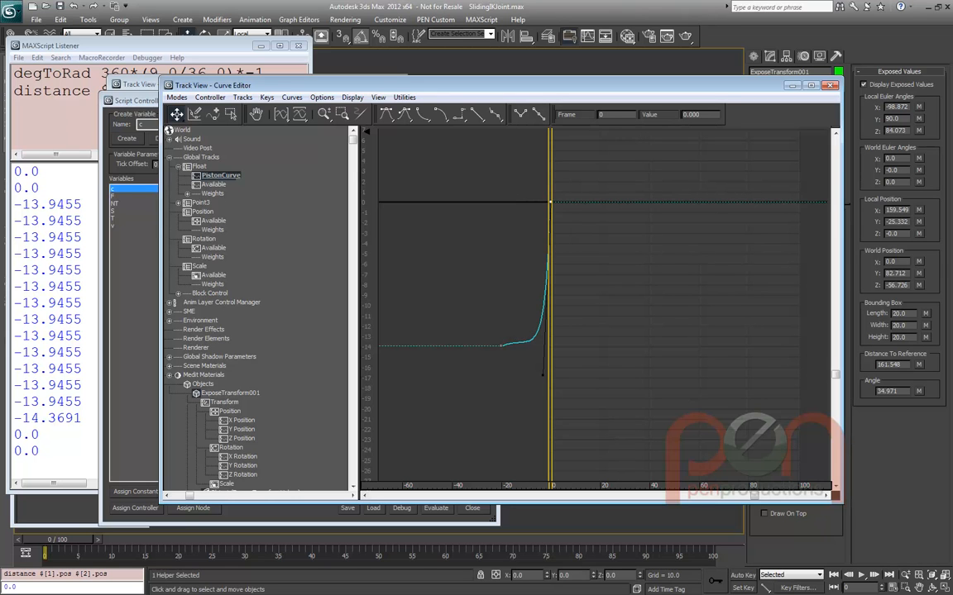
pyautogui.moveTo(542, 376); pyautogui.dragTo(546, 301)
pyautogui.moveTo(499, 328); pyautogui.dragTo(513, 358)
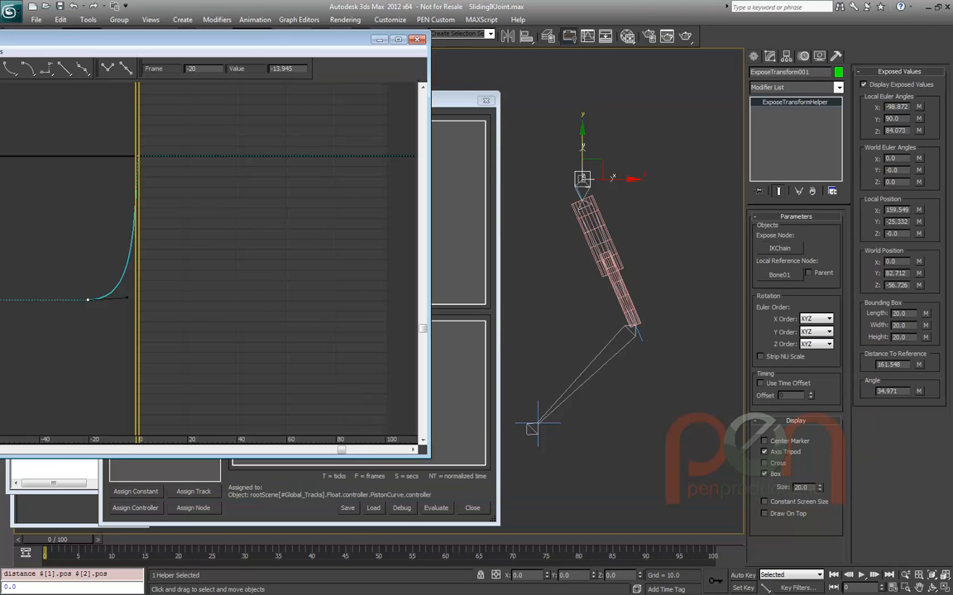
# Select Bone03 and check which controller type is assigned to its animation X Position
pyautogui.click(588, 374)
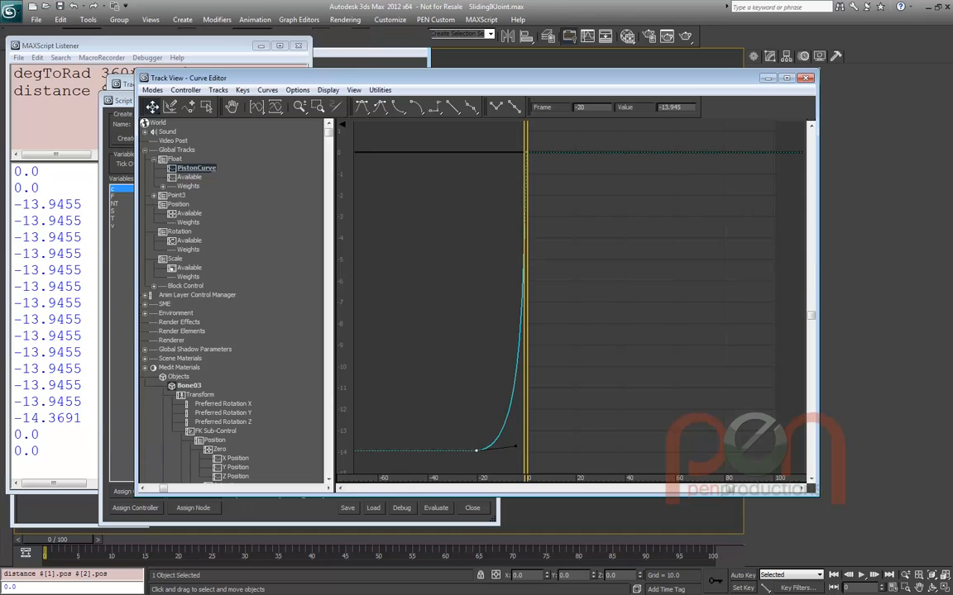
pyautogui.scroll(-6, 231, 297)
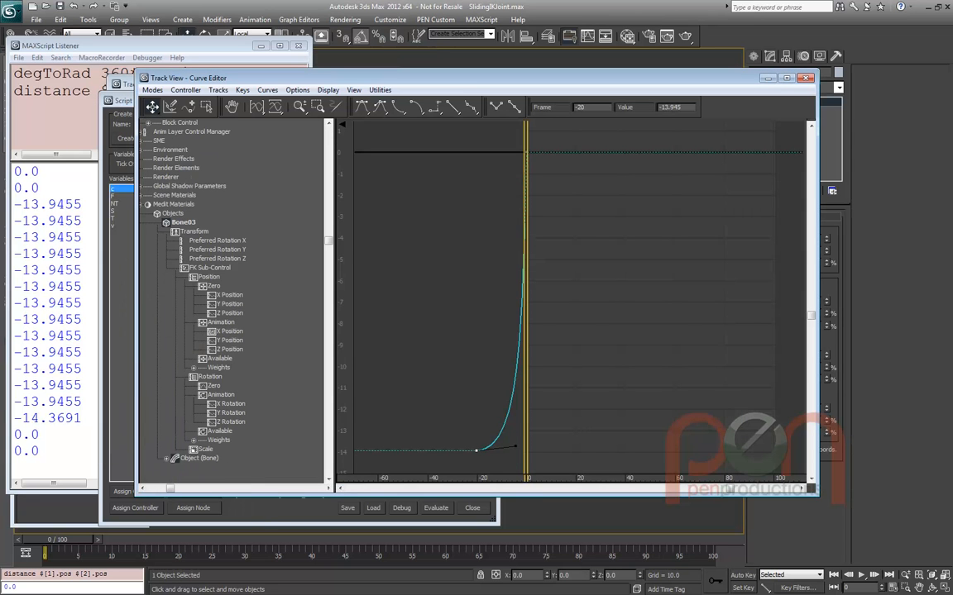
pyautogui.rightClick(220, 329)
pyautogui.click(248, 348)
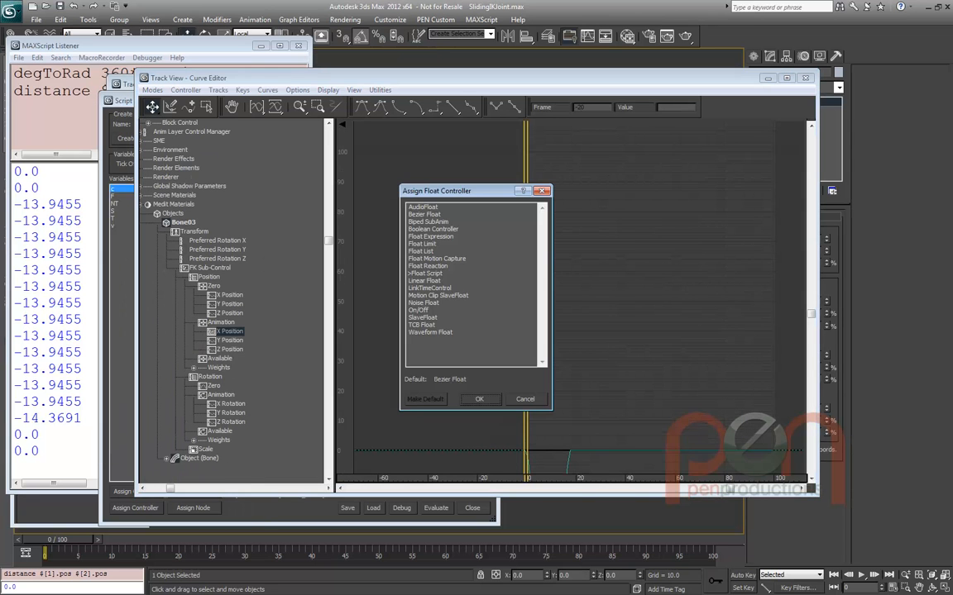
pyautogui.press('Escape')
# Display PistonCurve again and arrange the track windows so the curve and the Bone03 X Position script can be compared
pyautogui.click(304, 499)
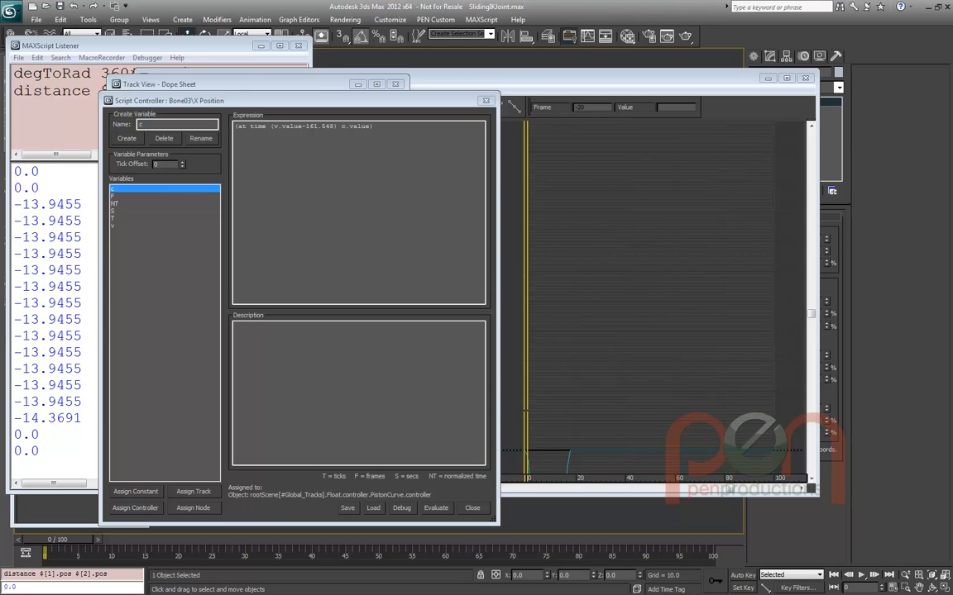
pyautogui.moveTo(579, 78); pyautogui.dragTo(581, 80)
pyautogui.moveTo(281, 265); pyautogui.dragTo(296, 429)
pyautogui.moveTo(124, 100); pyautogui.dragTo(91, 111)
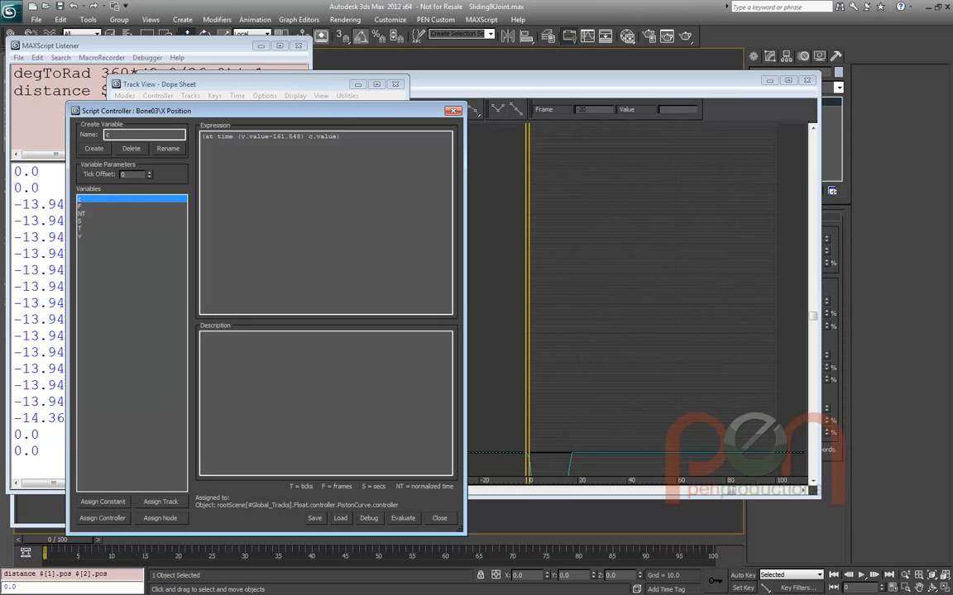
pyautogui.moveTo(620, 80); pyautogui.dragTo(643, 52)
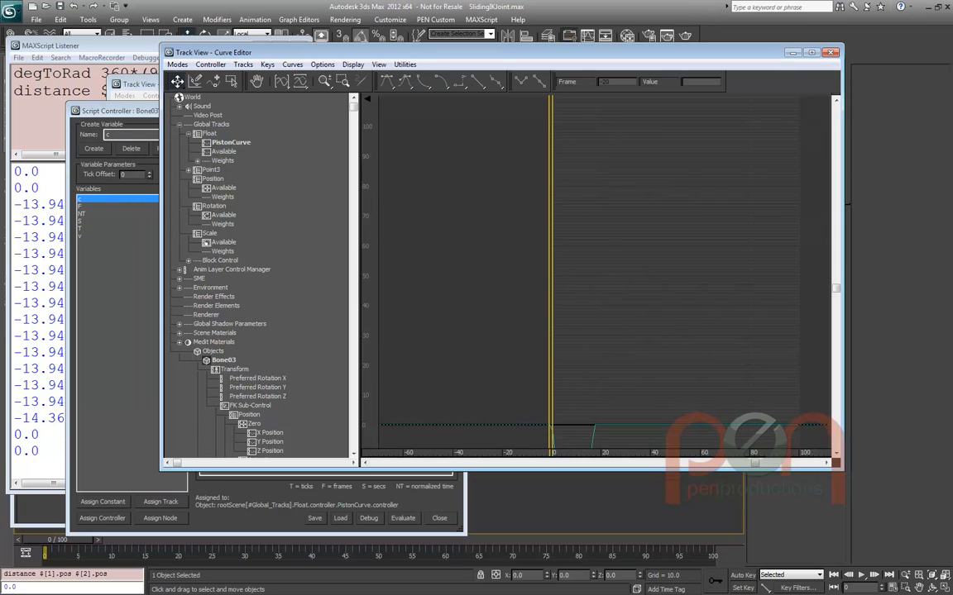
pyautogui.click(230, 142)
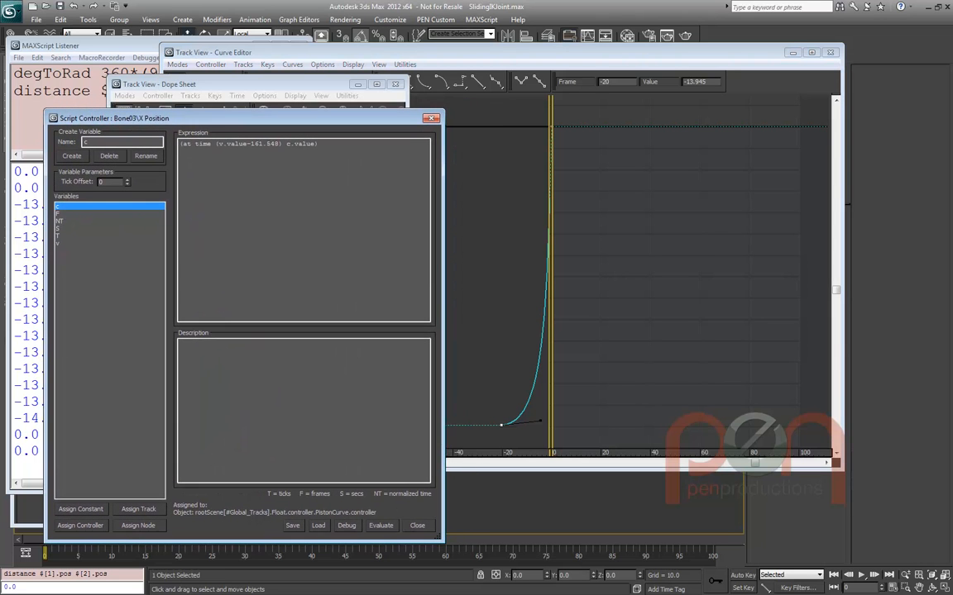
pyautogui.moveTo(132, 110); pyautogui.dragTo(127, 169)
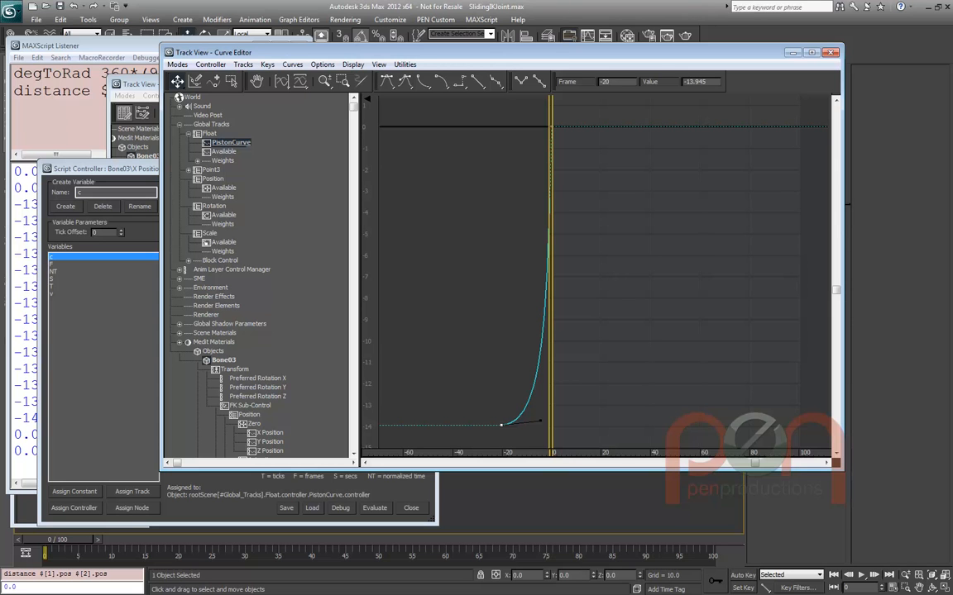
pyautogui.moveTo(100, 169); pyautogui.dragTo(106, 172)
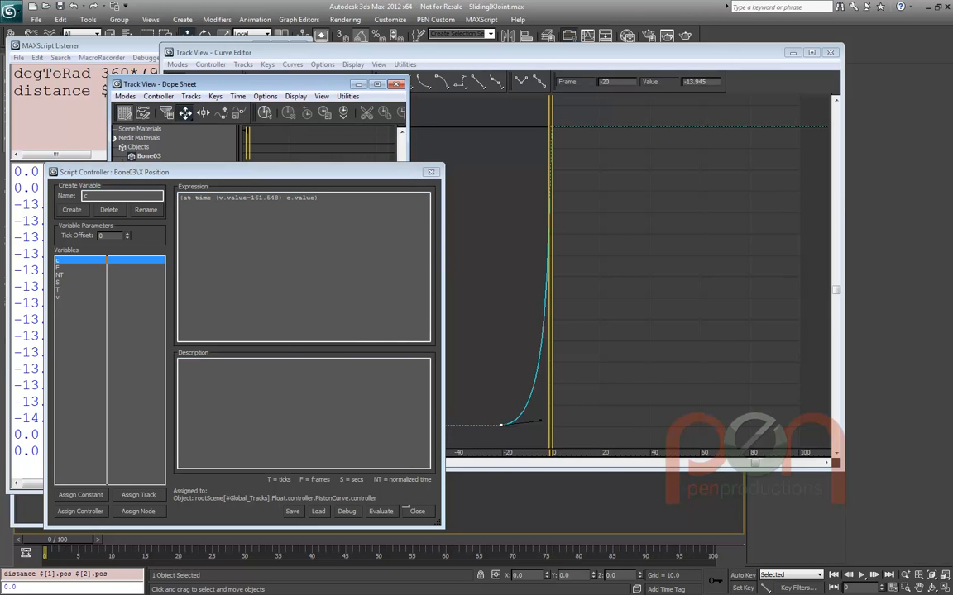
pyautogui.moveTo(308, 84); pyautogui.dragTo(298, 60)
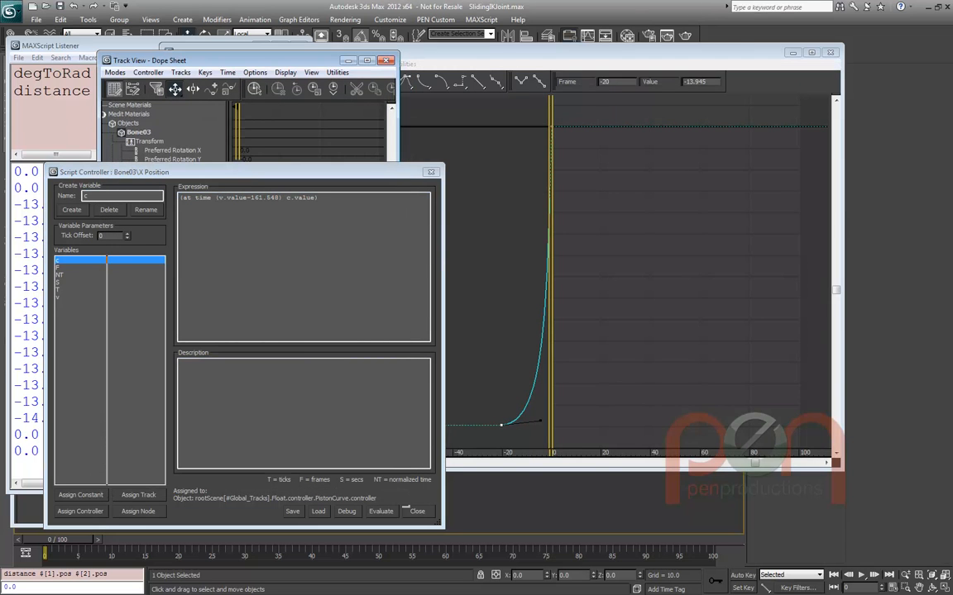
# Check the layers in the properties of the global Float track's list controller
pyautogui.click(411, 53)
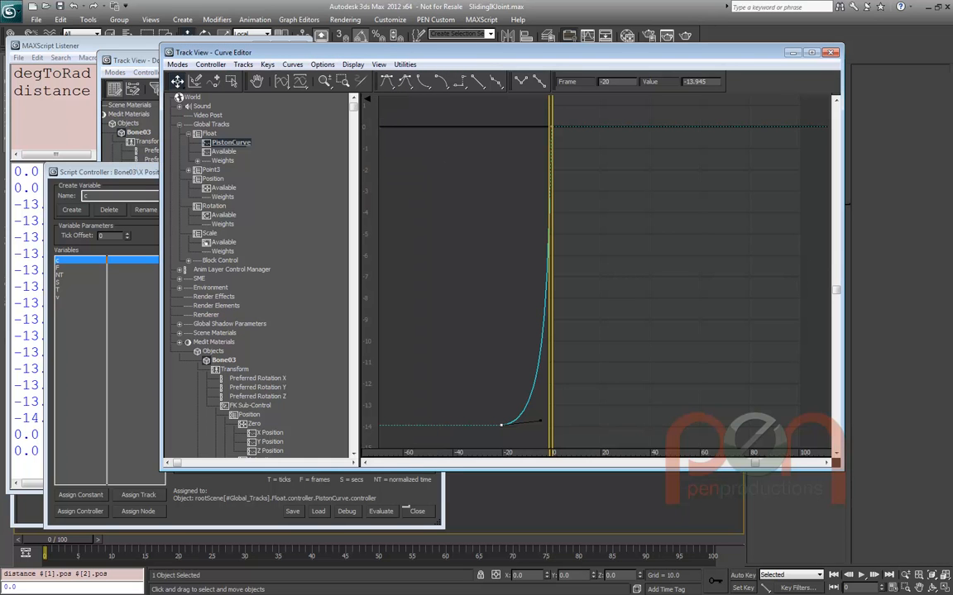
pyautogui.click(210, 134)
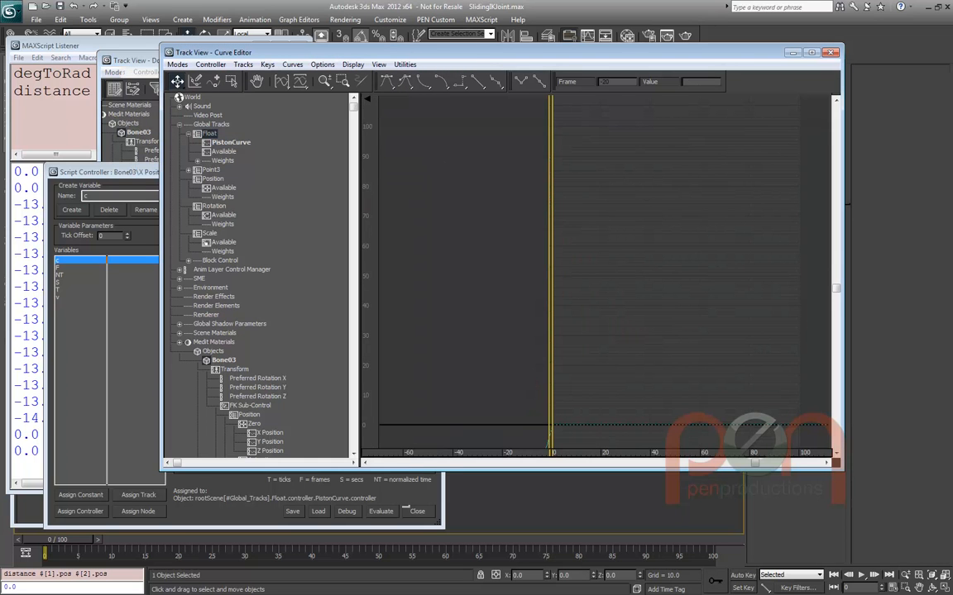
pyautogui.rightClick(209, 133)
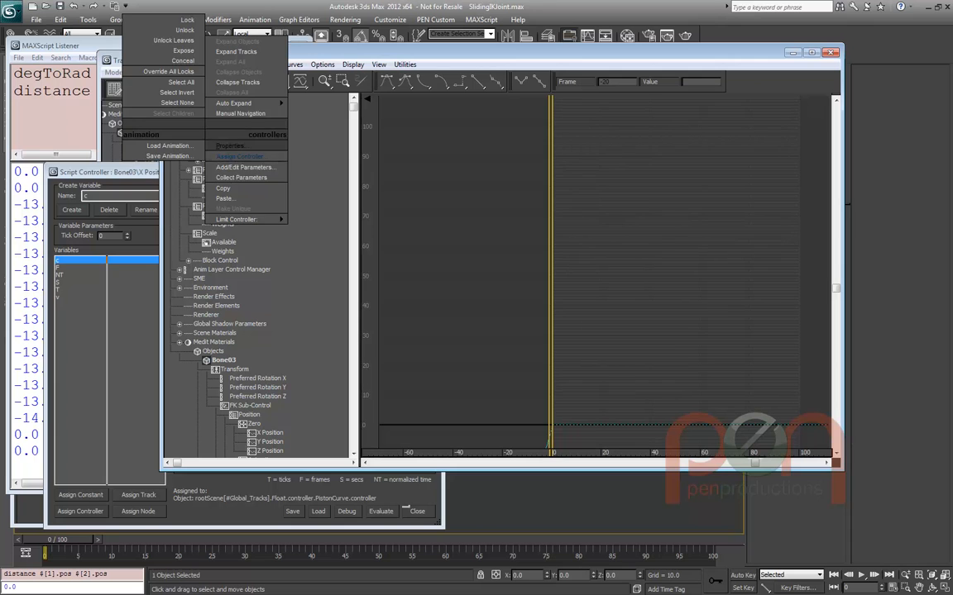
pyautogui.click(220, 140)
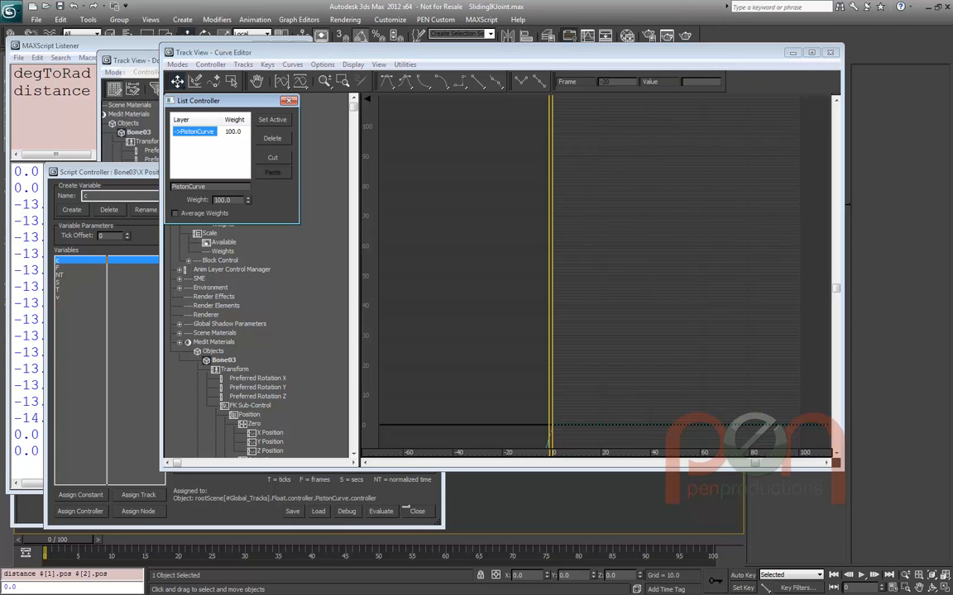
pyautogui.click(289, 100)
# Make the PistonCurve controller in the global Float track unique
pyautogui.click(231, 142)
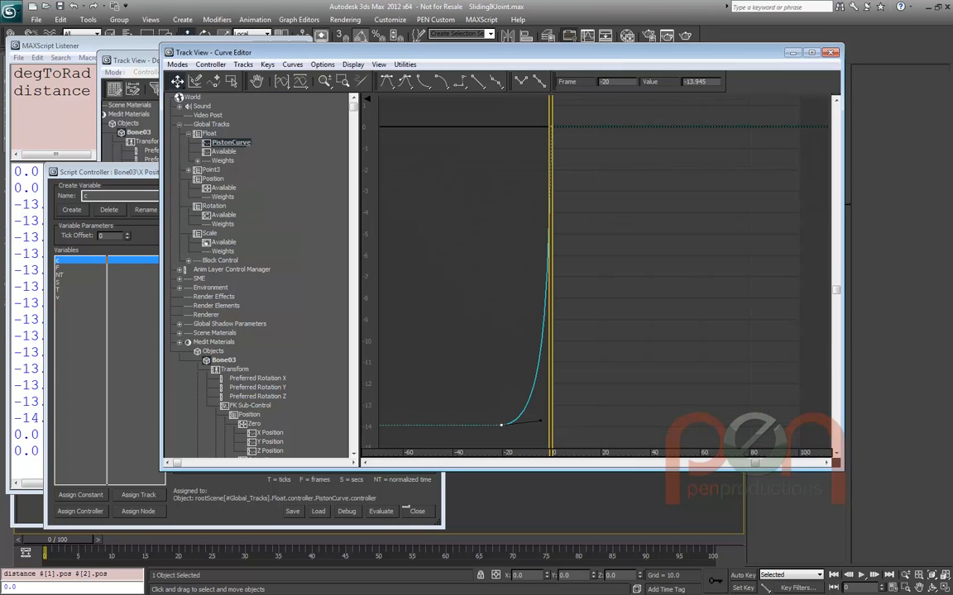
pyautogui.rightClick(218, 144)
pyautogui.click(248, 216)
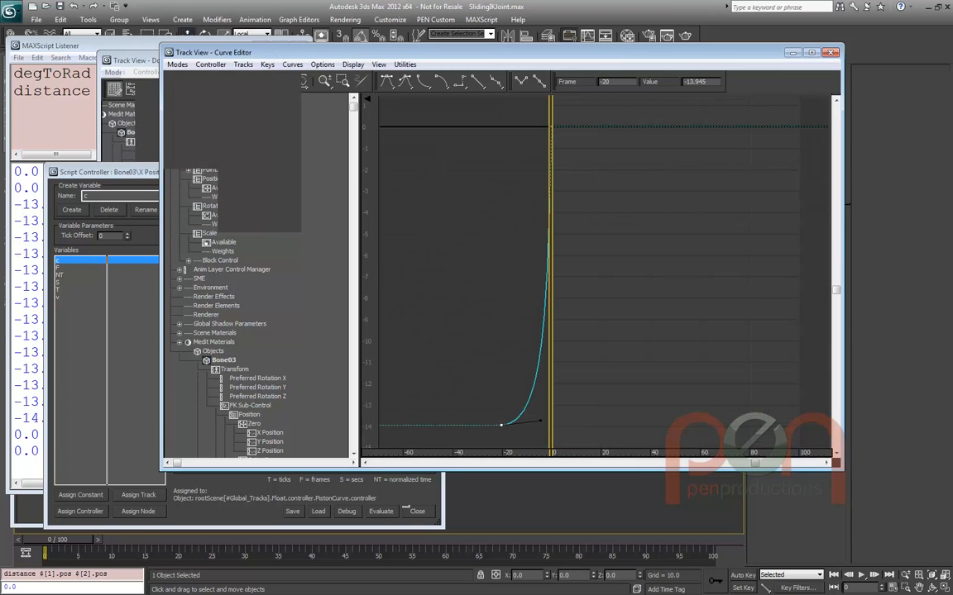
# Cut the Bezier Float layer from the global Float list controller and close its properties
pyautogui.click(203, 133)
pyautogui.rightClick(201, 134)
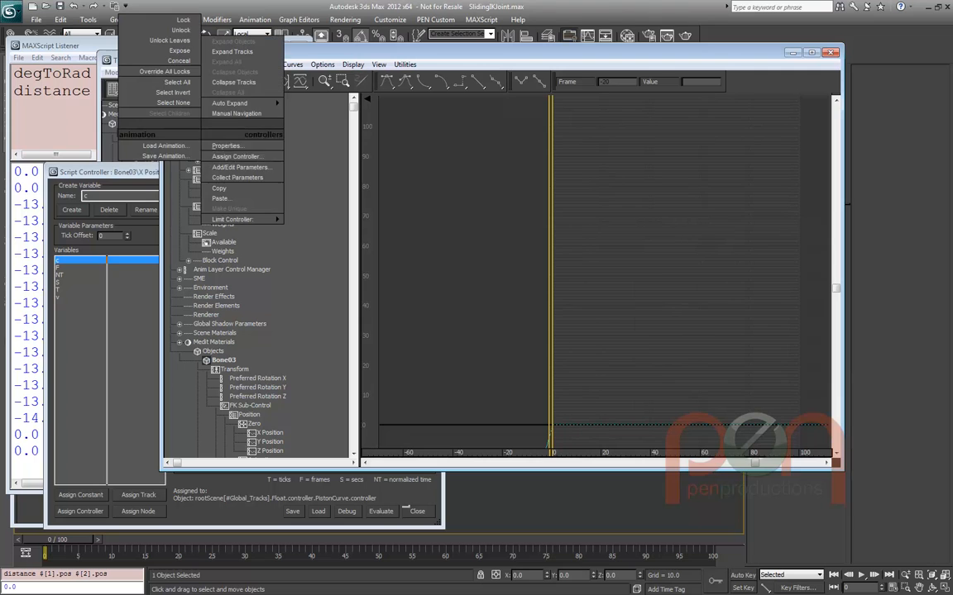
pyautogui.click(226, 145)
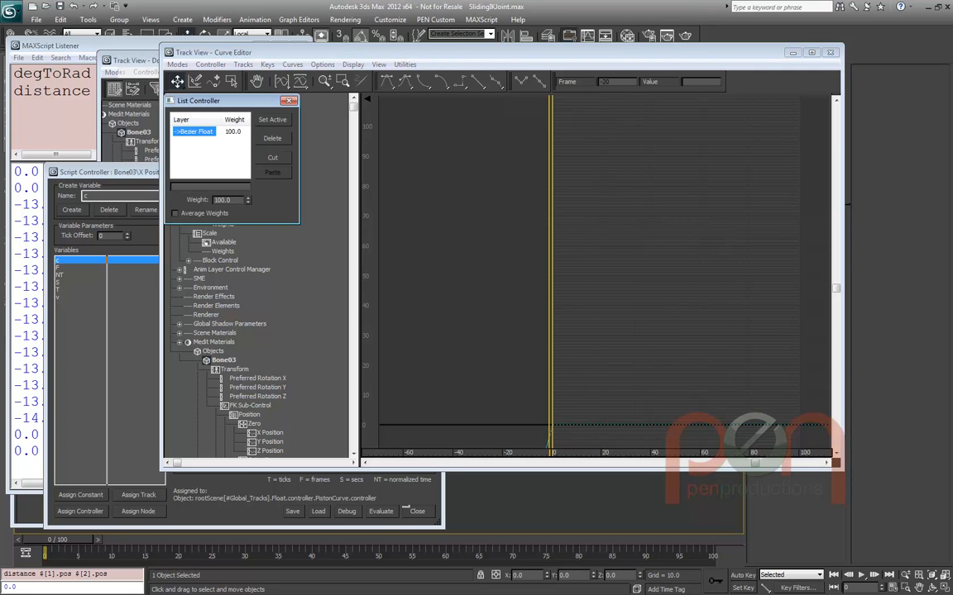
pyautogui.click(273, 158)
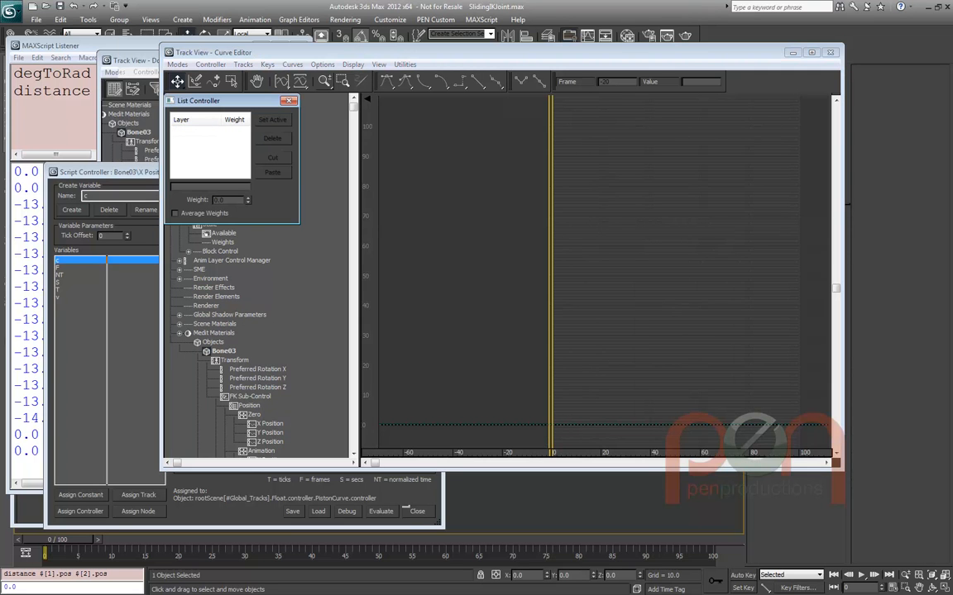
pyautogui.click(289, 100)
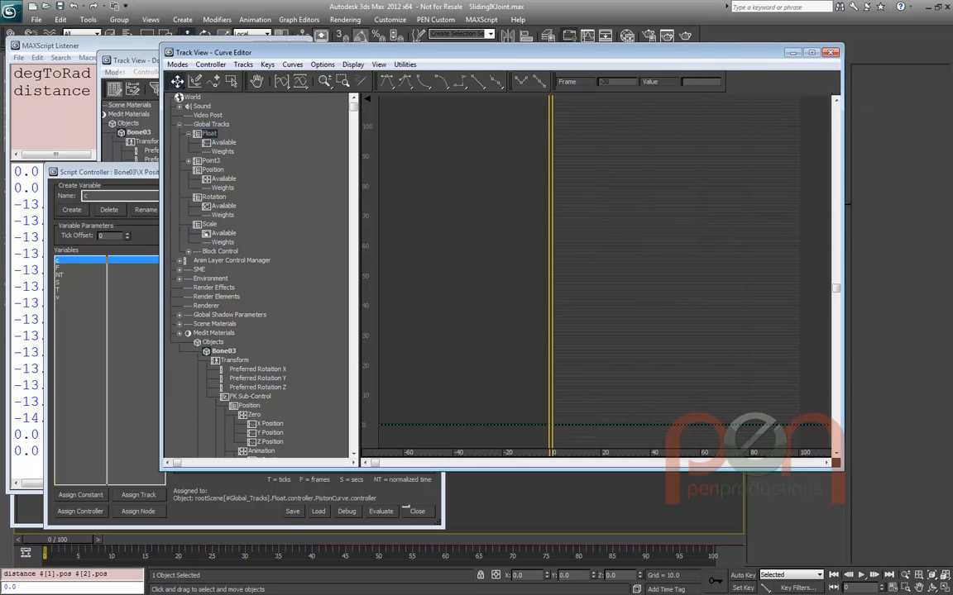
# Close the Curve Editor and the Bone03 X Position script controller, and minimize the Dope Sheet
pyautogui.click(830, 52)
pyautogui.moveTo(71, 540)
pyautogui.mouseDown()
pyautogui.moveTo(110, 539)
pyautogui.moveTo(72, 539)
pyautogui.mouseUp()
pyautogui.press('w')
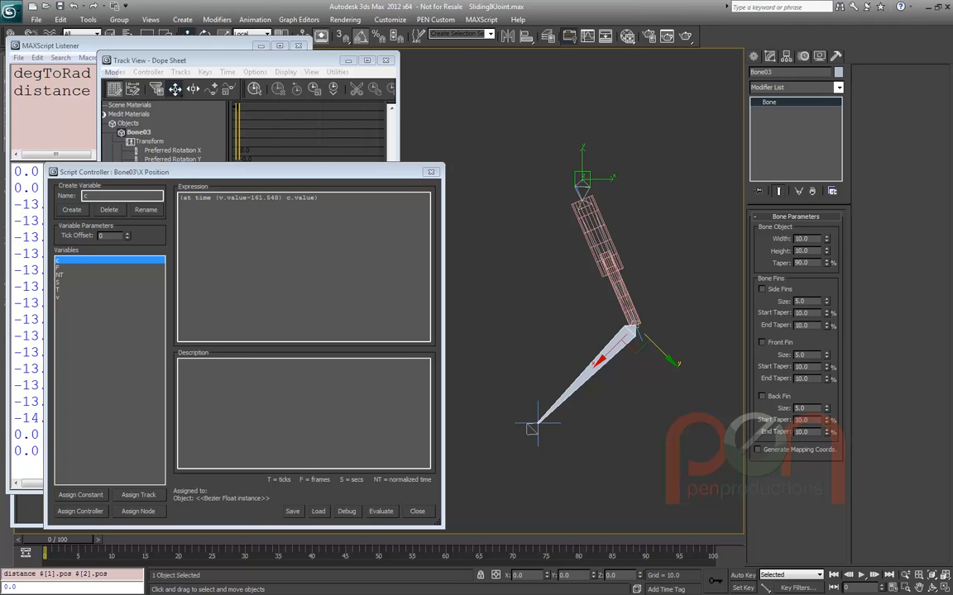
pyautogui.click(430, 172)
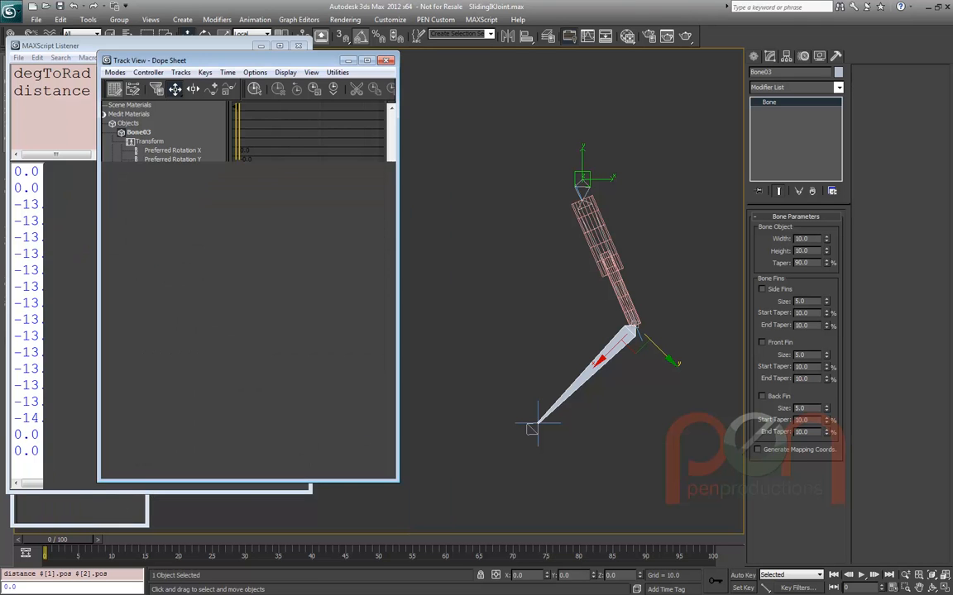
pyautogui.moveTo(248, 61); pyautogui.dragTo(275, 86)
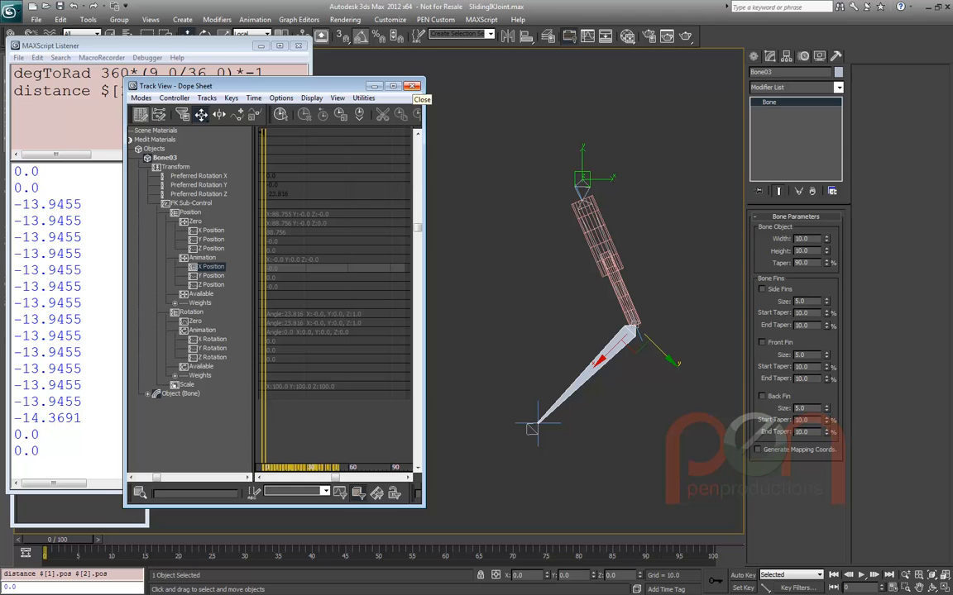
pyautogui.click(374, 86)
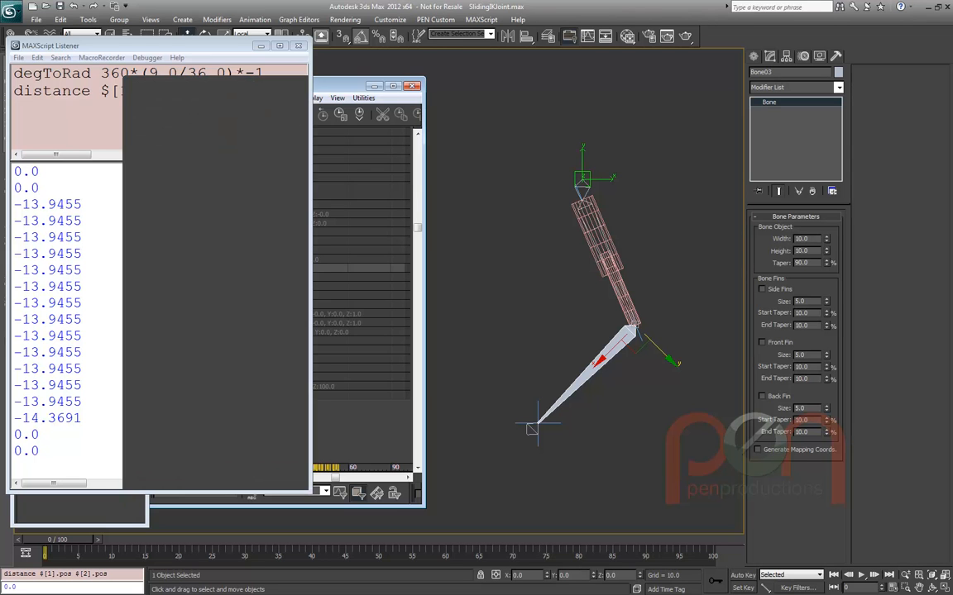
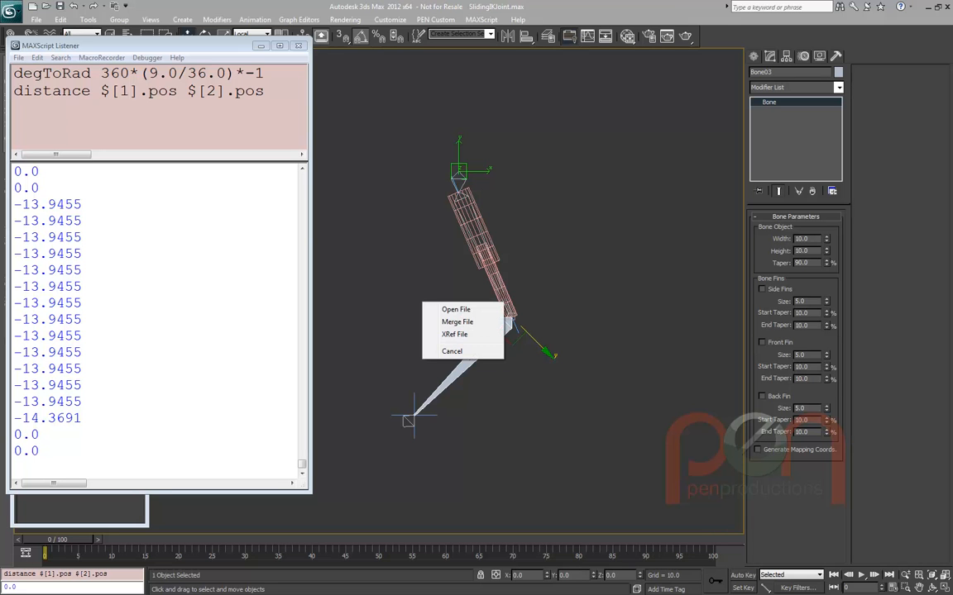
# Open wheel.max without saving the current scene, adopting the file's Gamma and LUT settings
pyautogui.click(461, 309)
pyautogui.press('n')
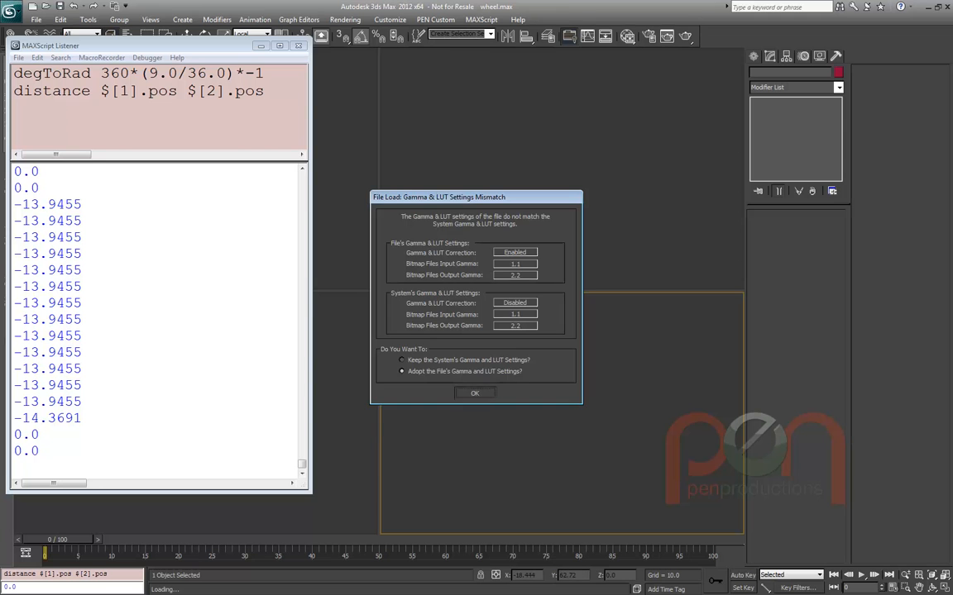
pyautogui.press('Return')
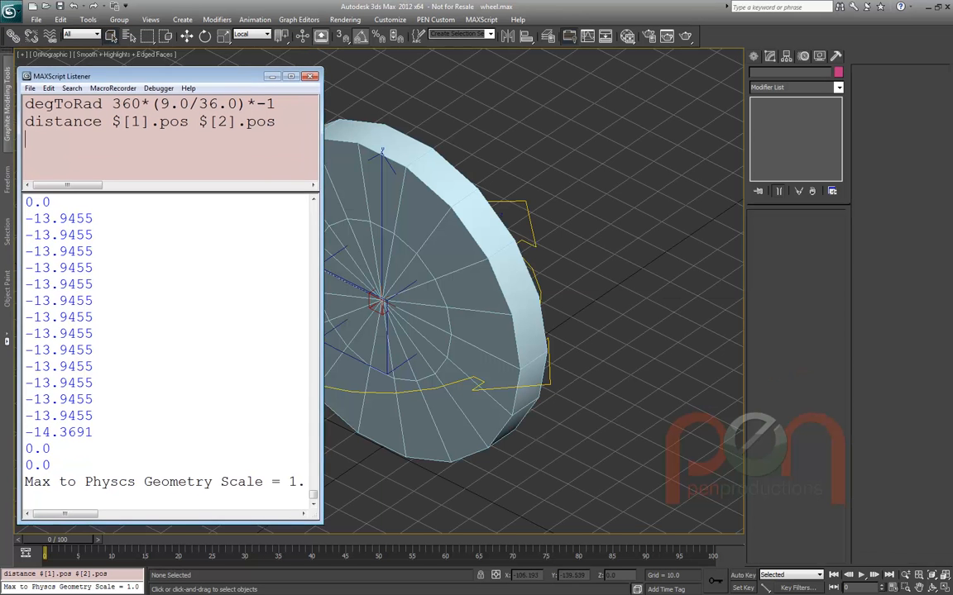
# Clear the output of the MAXScript Listener
pyautogui.hotkey('ctrl', 'd')
pyautogui.click(169, 140)
pyautogui.hotkey('ctrl', 'd')
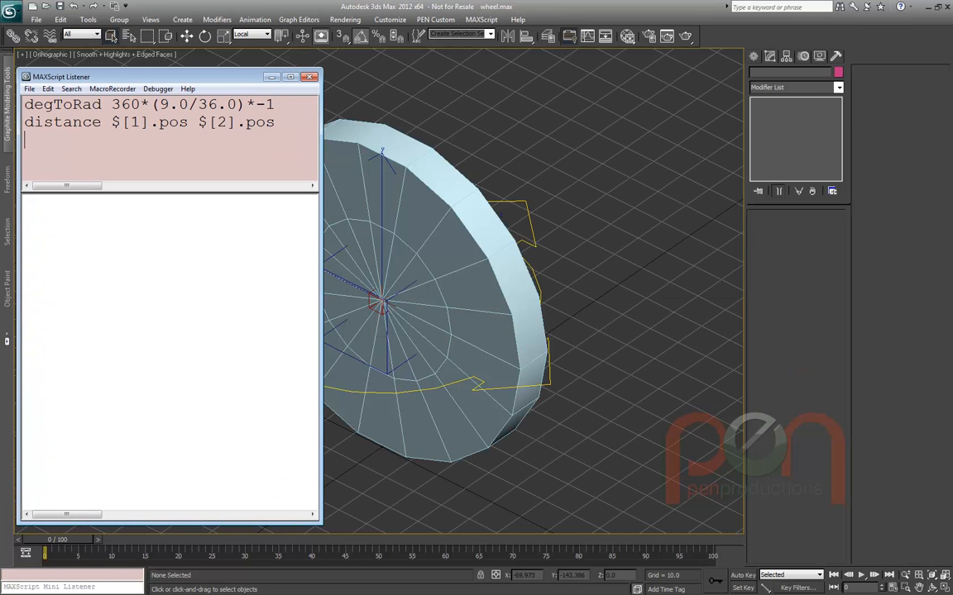
# Select the Arrows_CNT001 wheel control, activate the Move tool and move the MAXScript Listener out of view
pyautogui.moveTo(382, 300); pyautogui.dragTo(483, 306, button='middle')
pyautogui.scroll(-2, 497, 305)
pyautogui.click(472, 374)
pyautogui.moveTo(472, 374); pyautogui.dragTo(533, 369, button='middle')
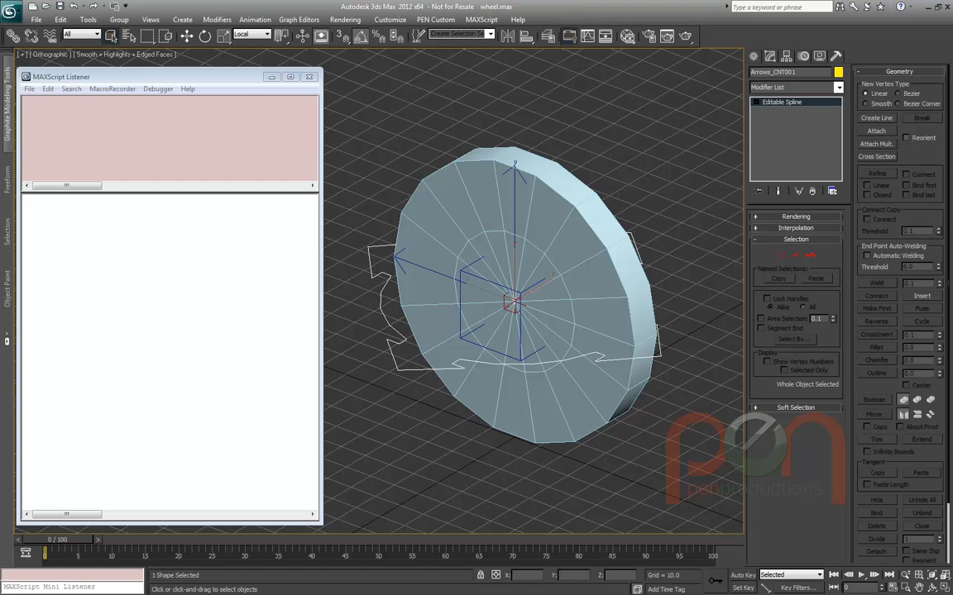
pyautogui.moveTo(567, 328); pyautogui.dragTo(584, 376, button='middle')
pyautogui.rightClick(532, 328)
pyautogui.click(553, 344)
pyautogui.moveTo(165, 76); pyautogui.dragTo(0, 84)
pyautogui.moveTo(527, 303); pyautogui.dragTo(347, 296, button='middle')
pyautogui.scroll(-4, 382, 279)
pyautogui.scroll(-2, 329, 294)
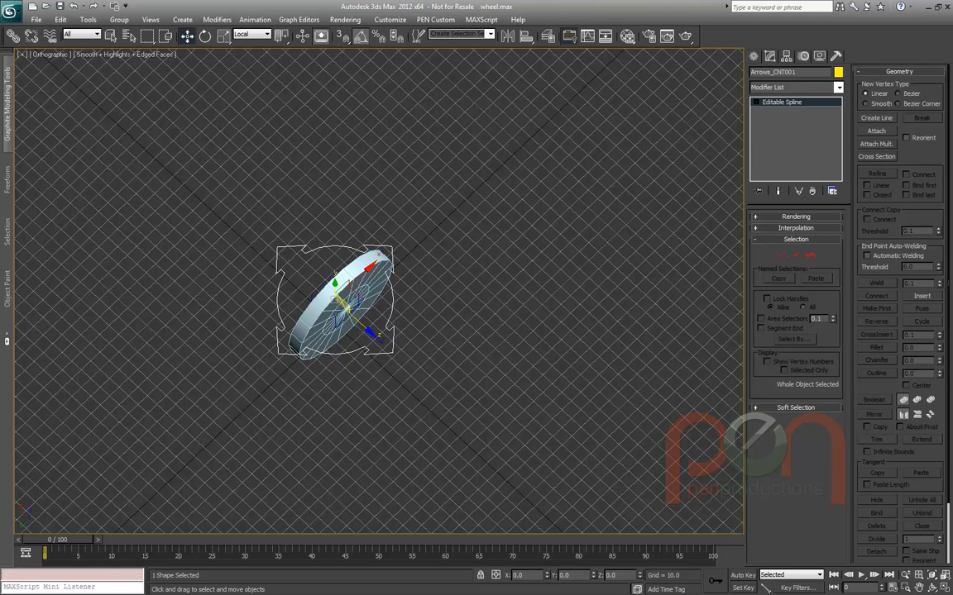
# Try moving the Arrows_CNT001 control about -96.7 in X and -11.2 in Z, and cancel the move
pyautogui.moveTo(335, 299); pyautogui.dragTo(314, 339, button='middle')
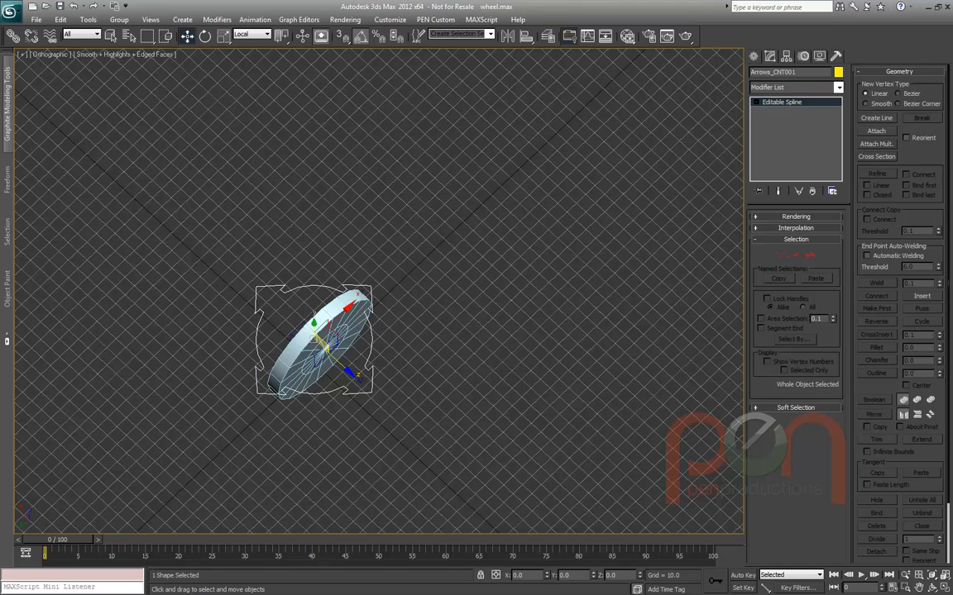
pyautogui.moveTo(446, 364); pyautogui.dragTo(443, 376, button='middle')
pyautogui.scroll(-2, 443, 376)
pyautogui.scroll(2, 442, 376)
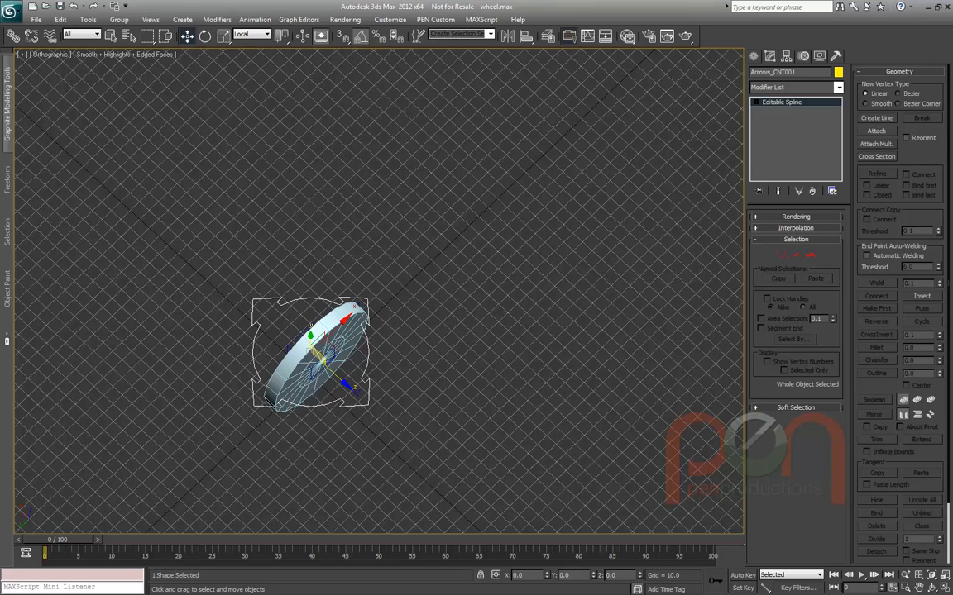
pyautogui.moveTo(310, 352); pyautogui.dragTo(349, 329, button='middle')
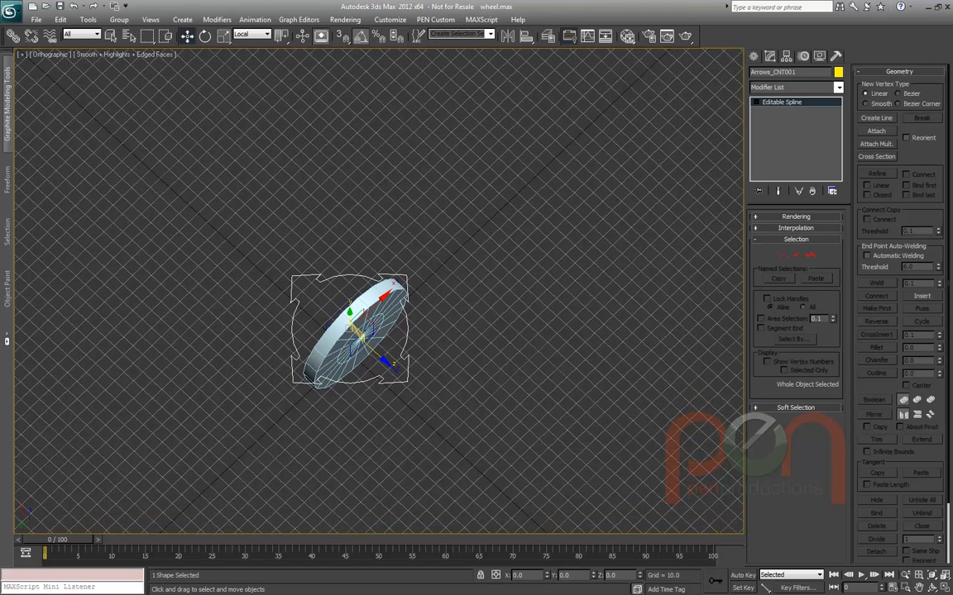
pyautogui.moveTo(364, 328); pyautogui.dragTo(420, 266)
pyautogui.rightClick(419, 266)
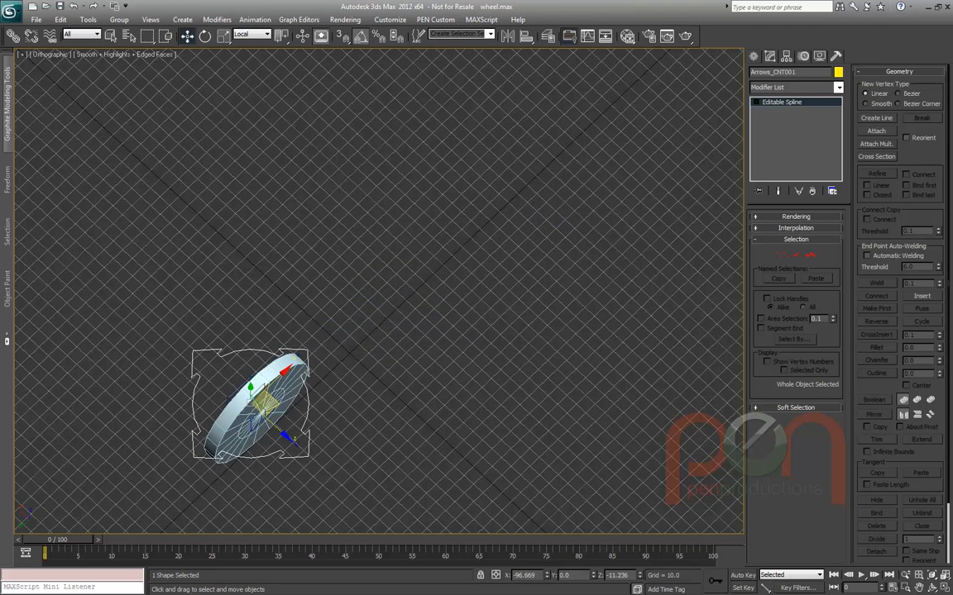
# Check the wheel hierarchy by selecting the child Cylinder001 and returning to its parent Arrows_CNT001
pyautogui.press('pagedown')
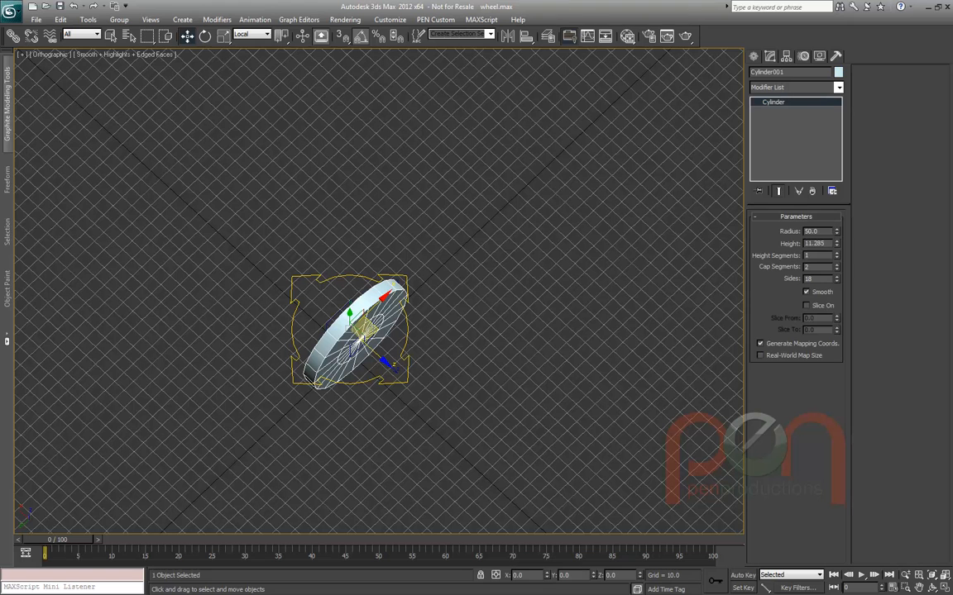
pyautogui.press('pageup')
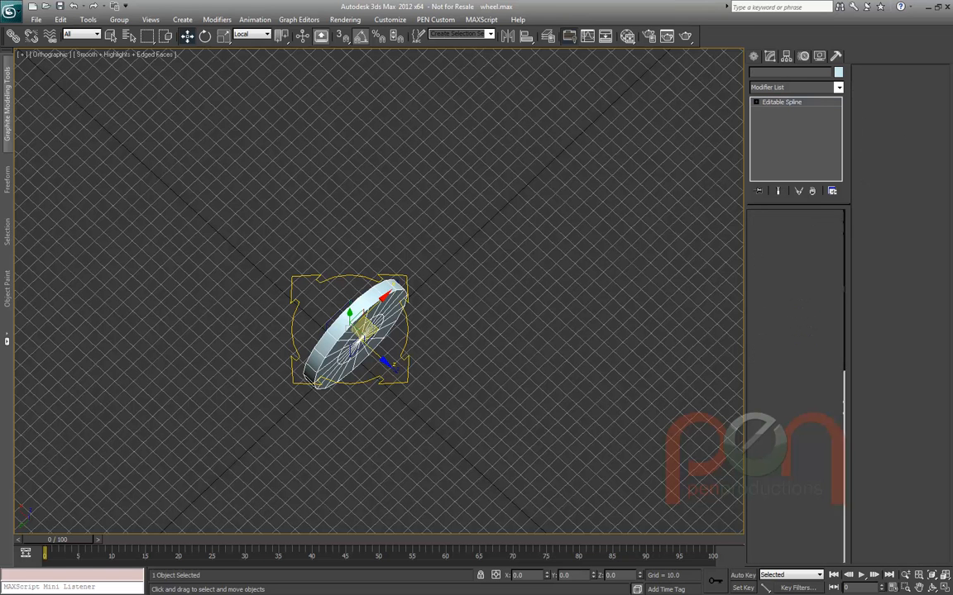
pyautogui.moveTo(383, 327); pyautogui.dragTo(385, 318, button='middle')
pyautogui.scroll(2, 385, 318)
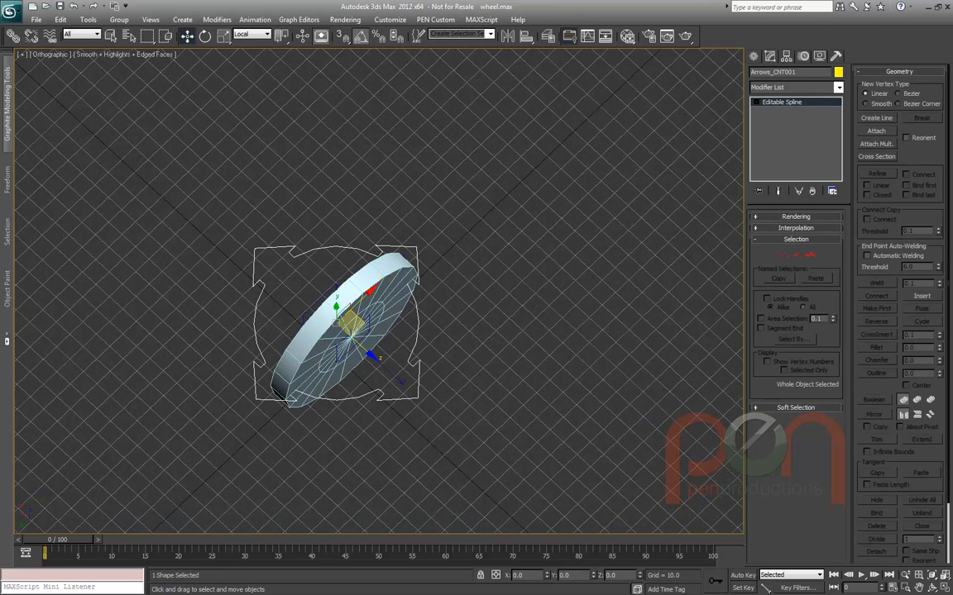
# Try rotating the Arrows_CNT001 control about its local Y axis so the wheel faces a different direction
pyautogui.moveTo(368, 293)
pyautogui.mouseDown()
pyautogui.moveTo(330, 328)
pyautogui.moveTo(369, 292)
pyautogui.mouseUp()
pyautogui.press('e')
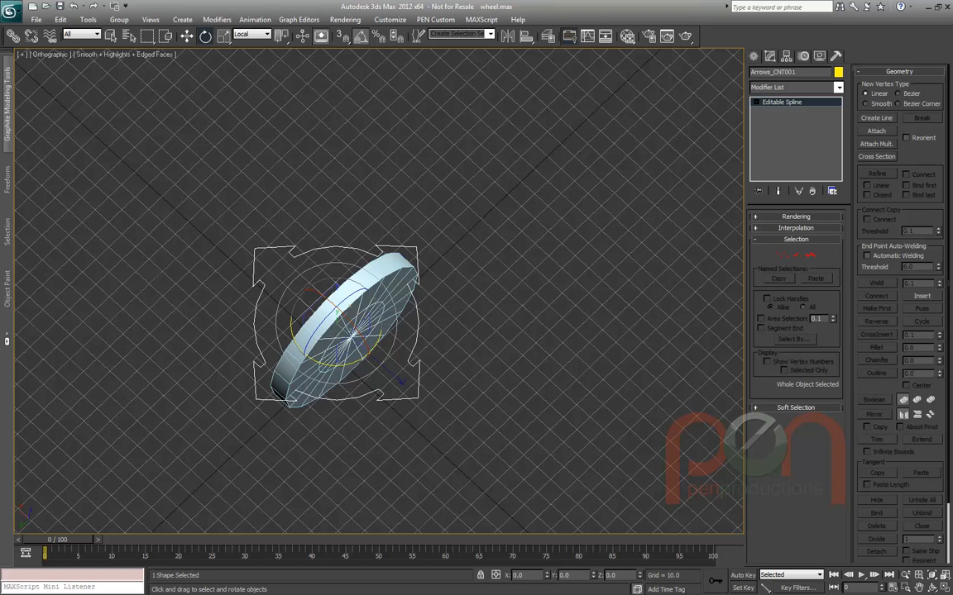
pyautogui.moveTo(372, 347); pyautogui.dragTo(420, 297)
pyautogui.rightClick(397, 323)
pyautogui.rightClick(373, 313)
pyautogui.keyDown('alt'); pyautogui.rightClick(437, 322); pyautogui.keyUp('alt')
pyautogui.press('Escape')
pyautogui.press('space')
pyautogui.press('w')
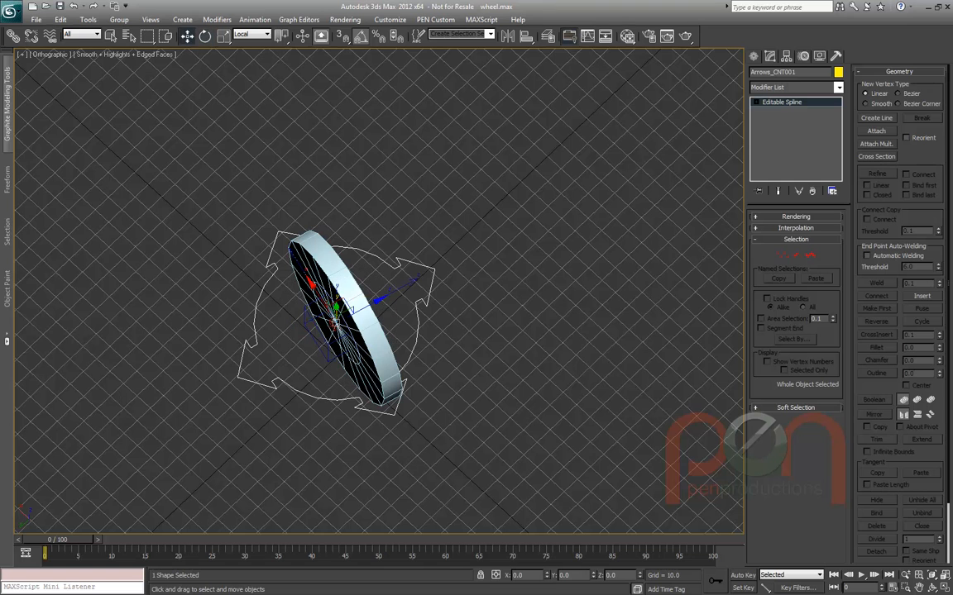
# Try moving Arrows_CNT001 about 62.6 units along its local X axis, and undo both the move and the rotation
pyautogui.moveTo(318, 294); pyautogui.dragTo(259, 196)
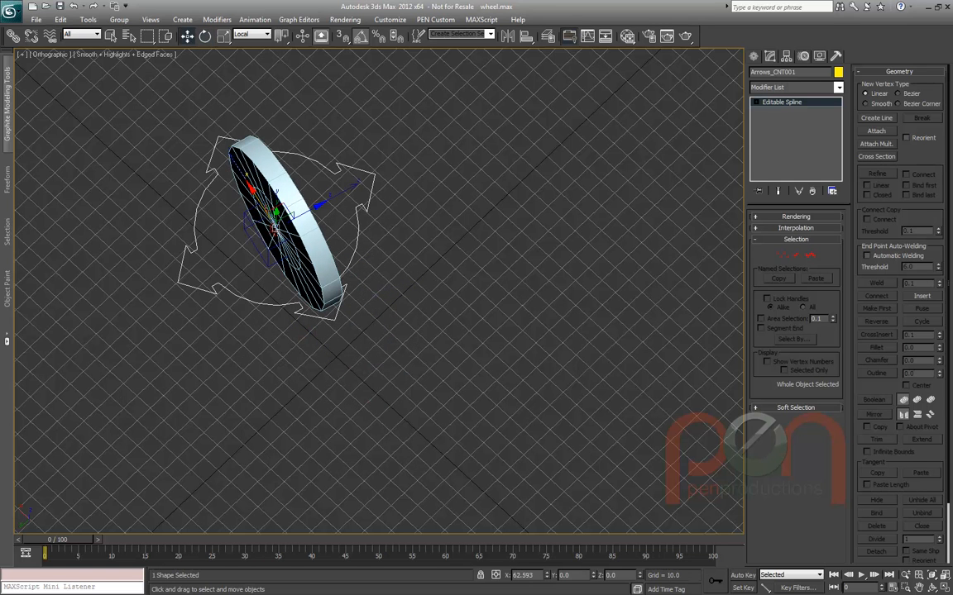
pyautogui.hotkey('ctrl', 'z')
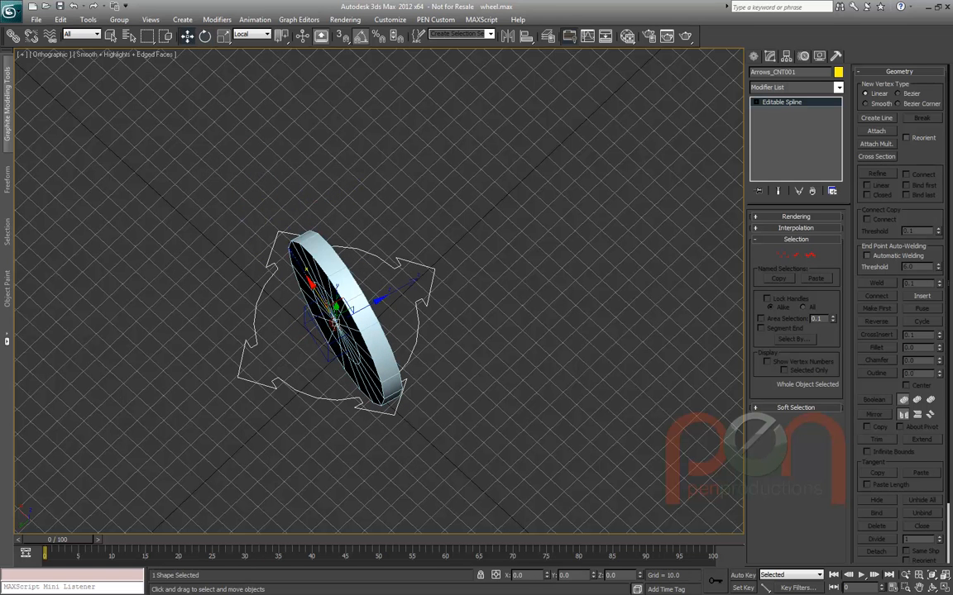
pyautogui.hotkey('ctrl', 'z')
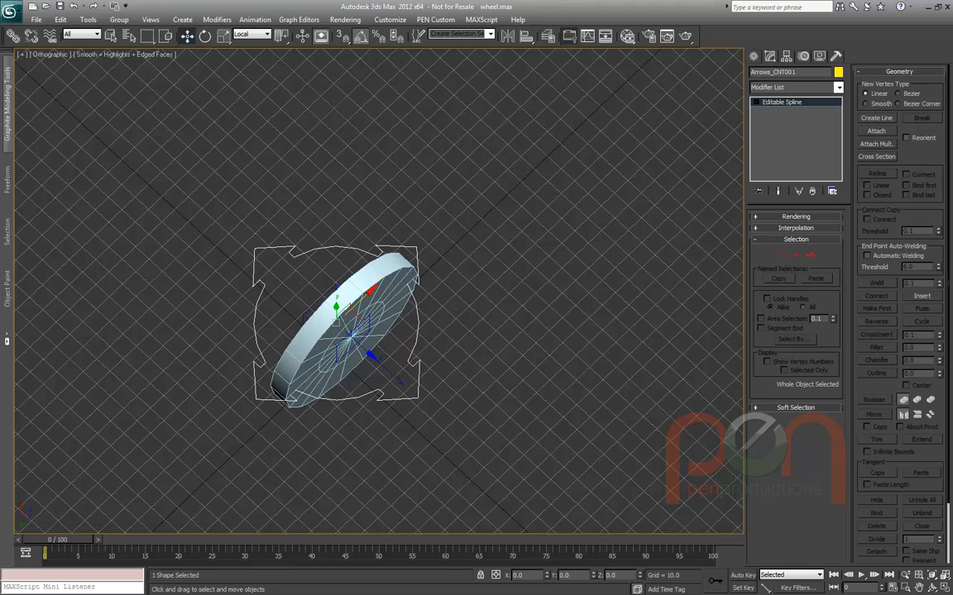
# Switch the reference coordinate system to Parent and examine the axes of Arrows_CNT001 from several angles
pyautogui.keyDown('alt'); pyautogui.rightClick(464, 334); pyautogui.keyUp('alt')
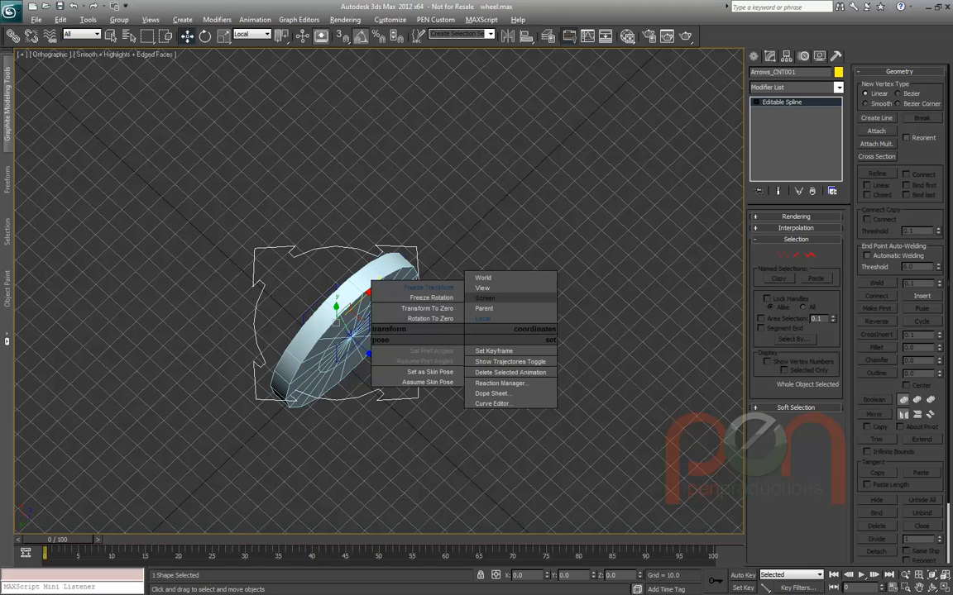
pyautogui.click(484, 309)
pyautogui.keyDown('alt'); pyautogui.moveTo(485, 308); pyautogui.dragTo(579, 260, button='middle'); pyautogui.keyUp('alt')
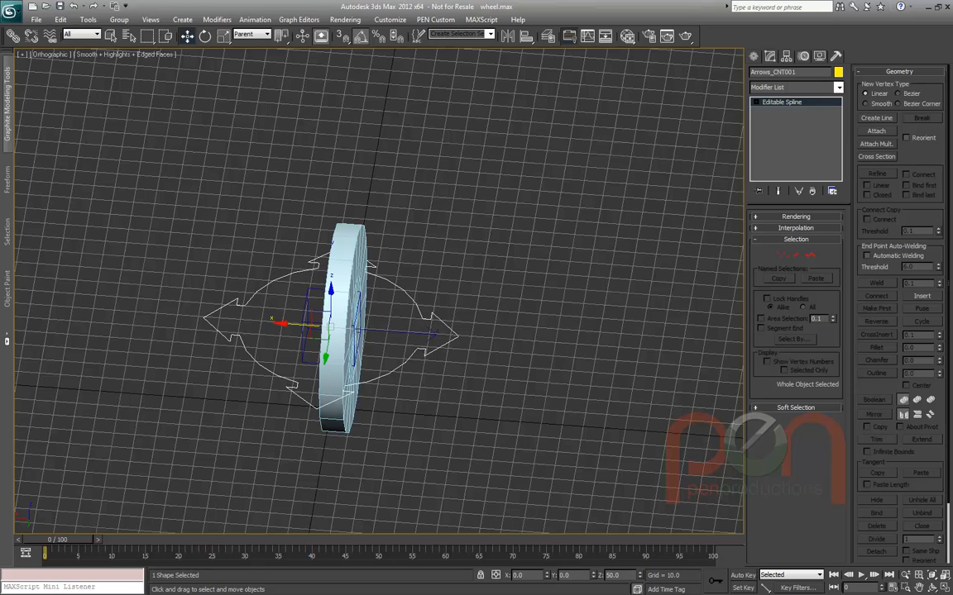
pyautogui.keyDown('alt'); pyautogui.moveTo(579, 260); pyautogui.dragTo(476, 269, button='middle'); pyautogui.keyUp('alt')
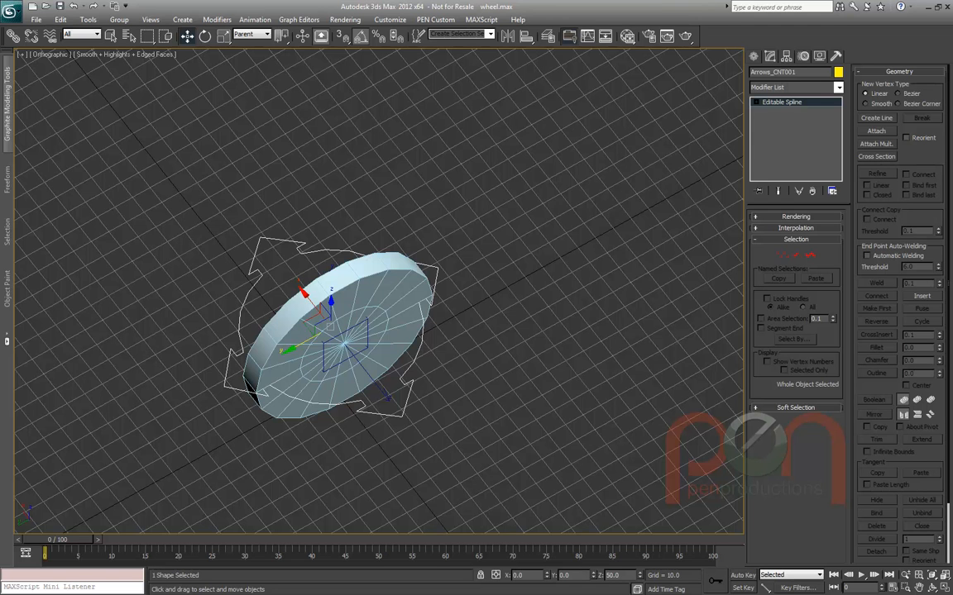
# Try moving Arrows_CNT001 along its parent Y axis and rotating it about 105° around the parent Z axis, and undo both
pyautogui.moveTo(290, 351); pyautogui.dragTo(438, 268)
pyautogui.hotkey('ctrl', 'z')
pyautogui.rightClick(354, 348)
pyautogui.click(373, 375)
pyautogui.moveTo(322, 364); pyautogui.dragTo(401, 373)
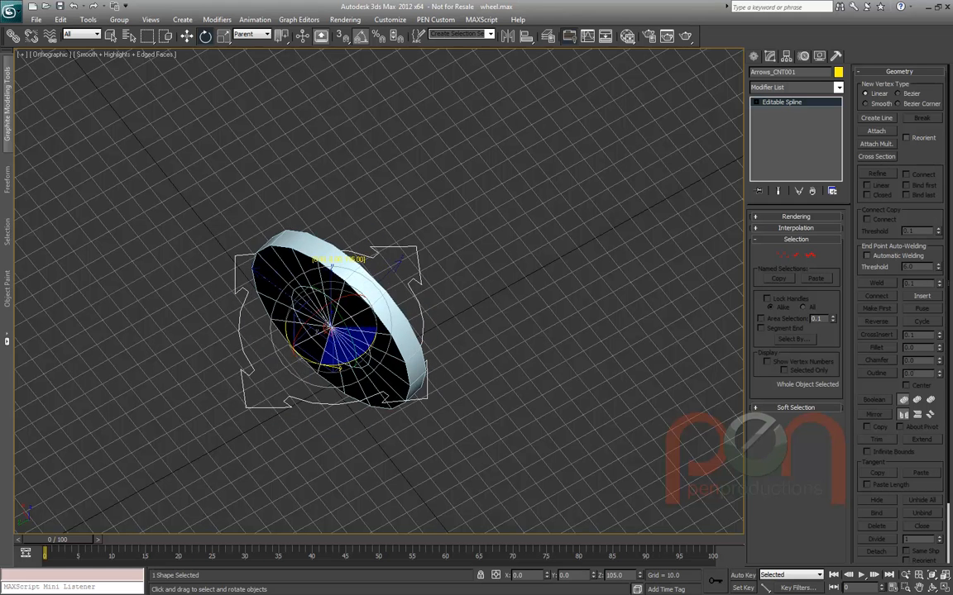
pyautogui.hotkey('ctrl', 'z')
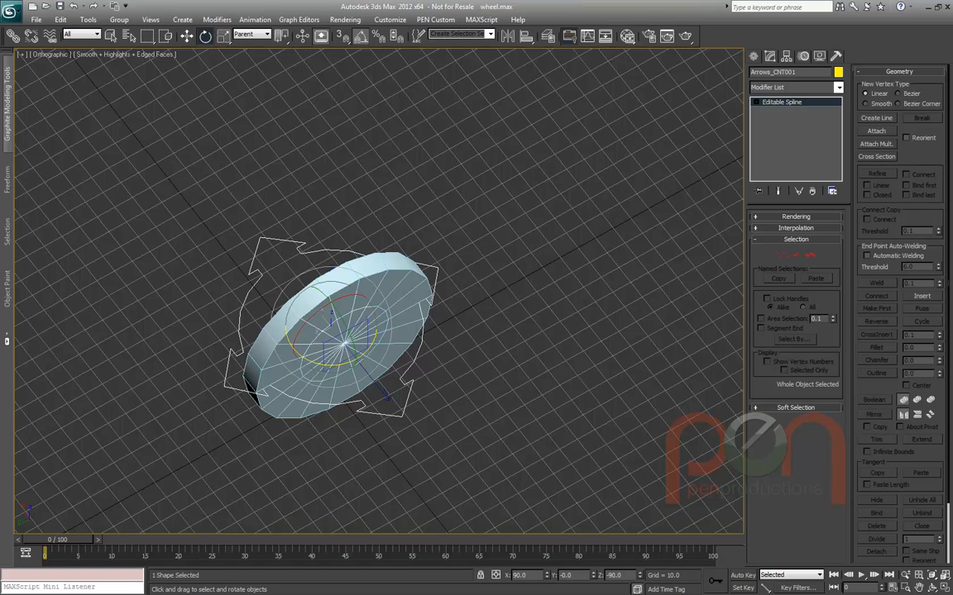
# Try moving Arrows_CNT001 freely in the parent XY plane, and undo the move
pyautogui.rightClick(404, 436)
pyautogui.click(436, 456)
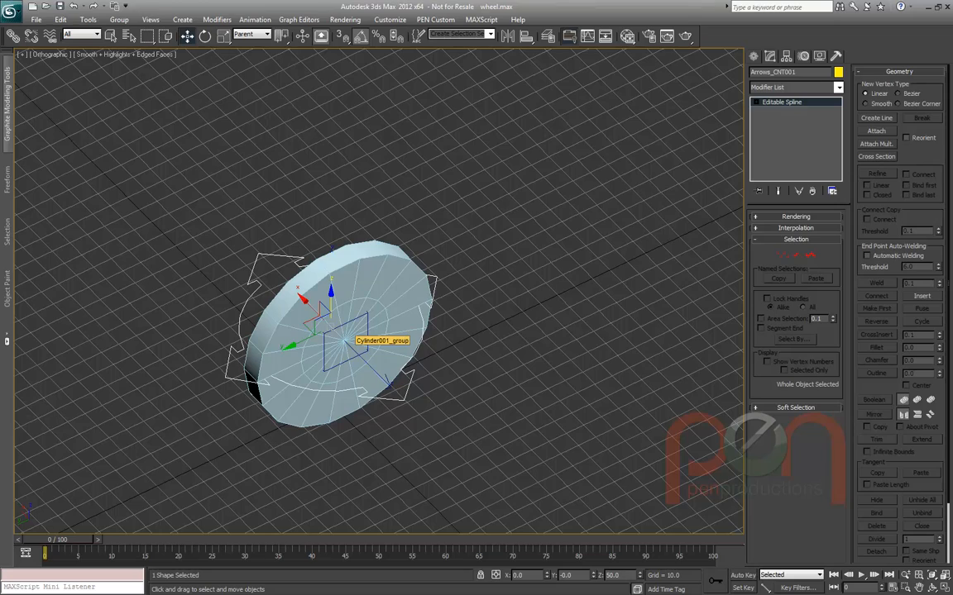
pyautogui.keyDown('alt'); pyautogui.moveTo(277, 305); pyautogui.dragTo(405, 310, button='middle'); pyautogui.keyUp('alt')
pyautogui.click(364, 347)
pyautogui.press('pageup')
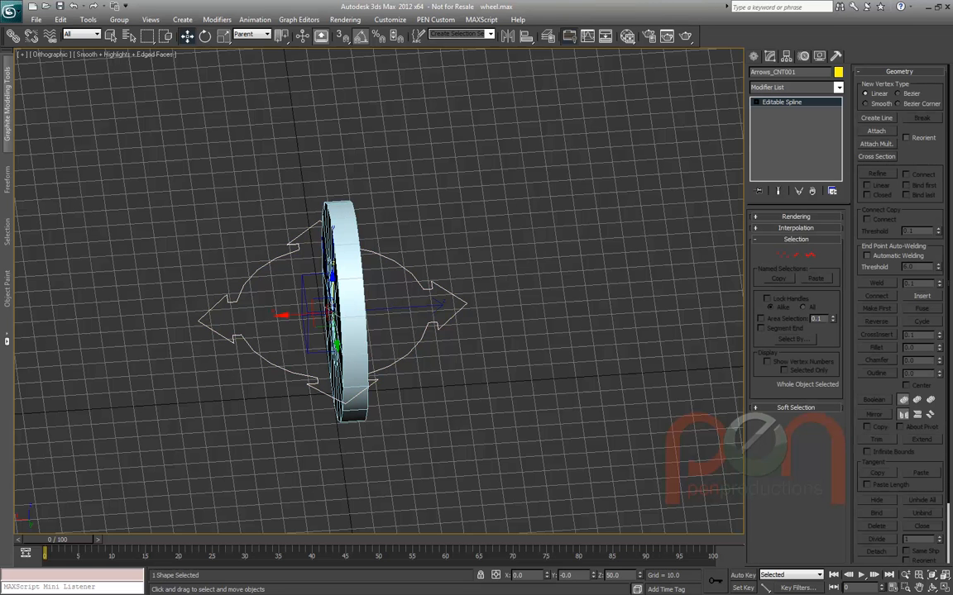
pyautogui.keyDown('alt'); pyautogui.moveTo(329, 311); pyautogui.dragTo(372, 347, button='middle'); pyautogui.keyUp('alt')
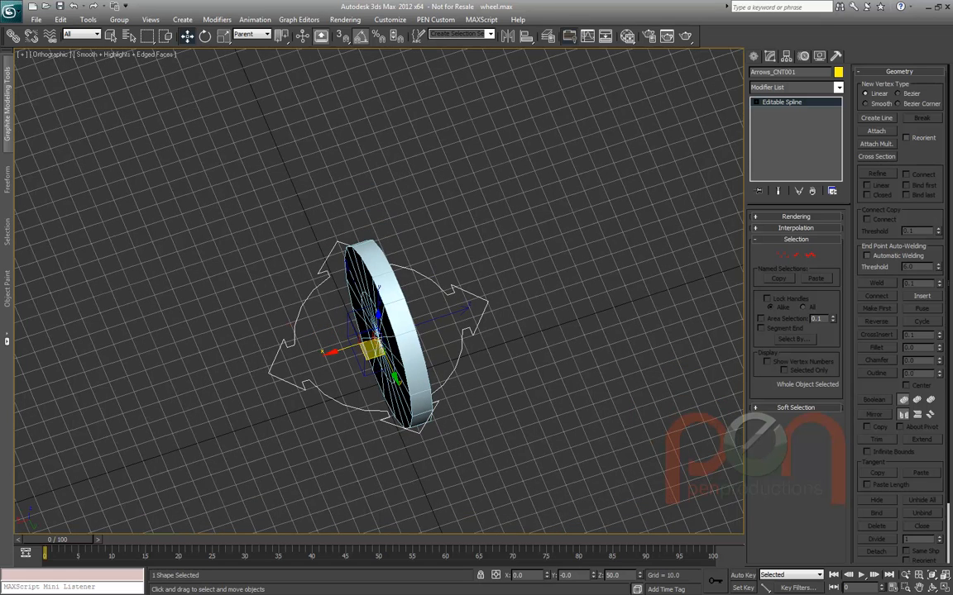
pyautogui.moveTo(372, 347); pyautogui.dragTo(321, 278)
pyautogui.hotkey('ctrl', 'z')
# Examine the wheel hierarchy by selecting the Cylinder001_group axis helper, Cylinder001, the small cross helper and the parent Arrows_CNT001 in turn
pyautogui.keyDown('alt'); pyautogui.moveTo(356, 380); pyautogui.dragTo(365, 360, button='middle'); pyautogui.keyUp('alt')
pyautogui.scroll(3, 402, 333)
pyautogui.press('pagedown')
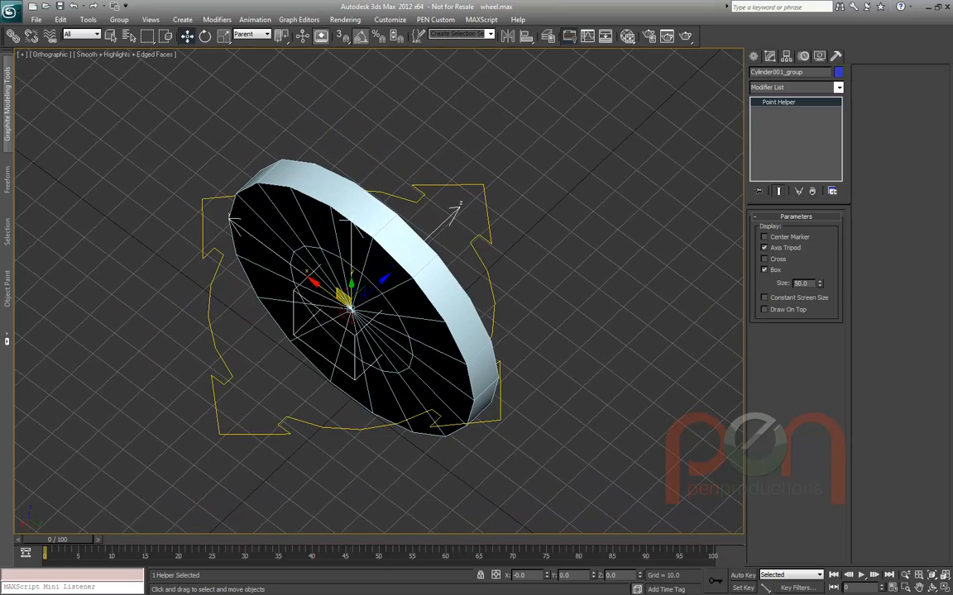
pyautogui.press('pagedown')
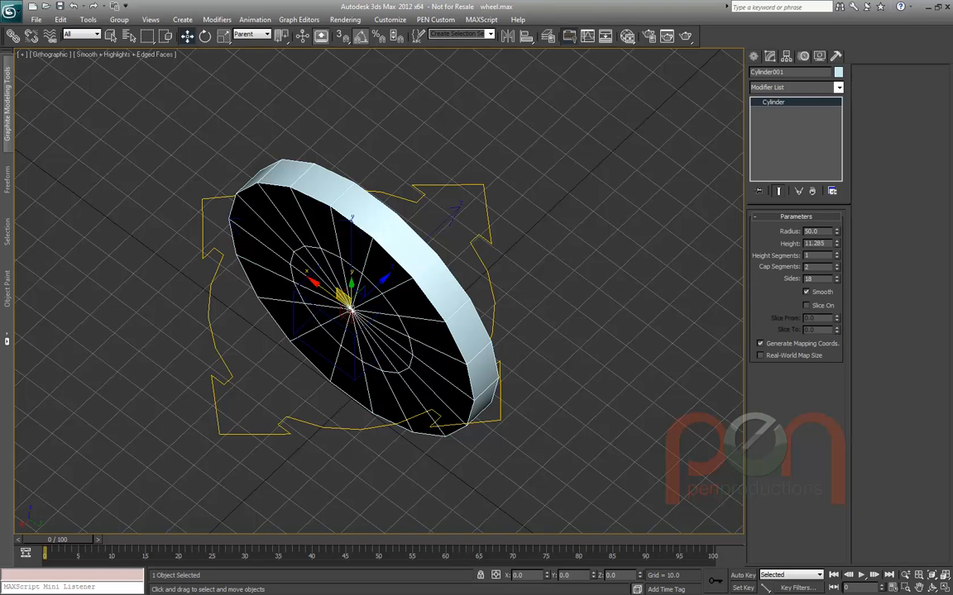
pyautogui.press('pageup')
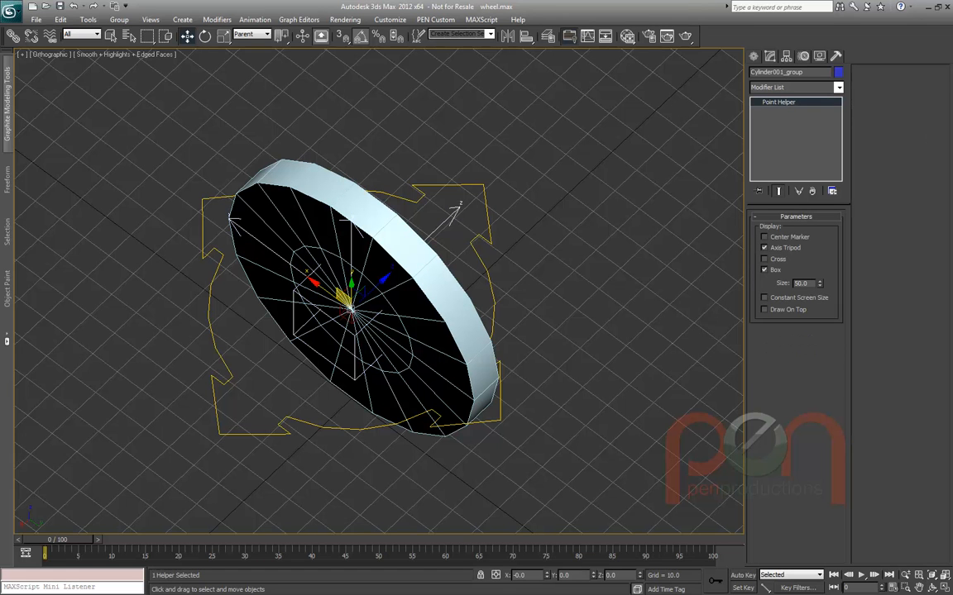
pyautogui.click(351, 309)
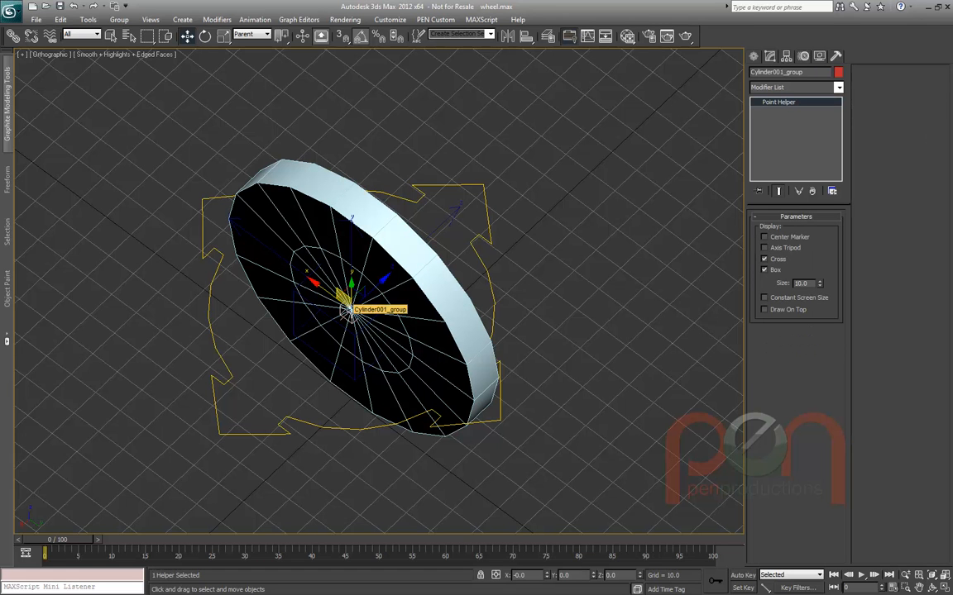
pyautogui.press('pageup')
pyautogui.moveTo(348, 308); pyautogui.dragTo(345, 324, button='middle')
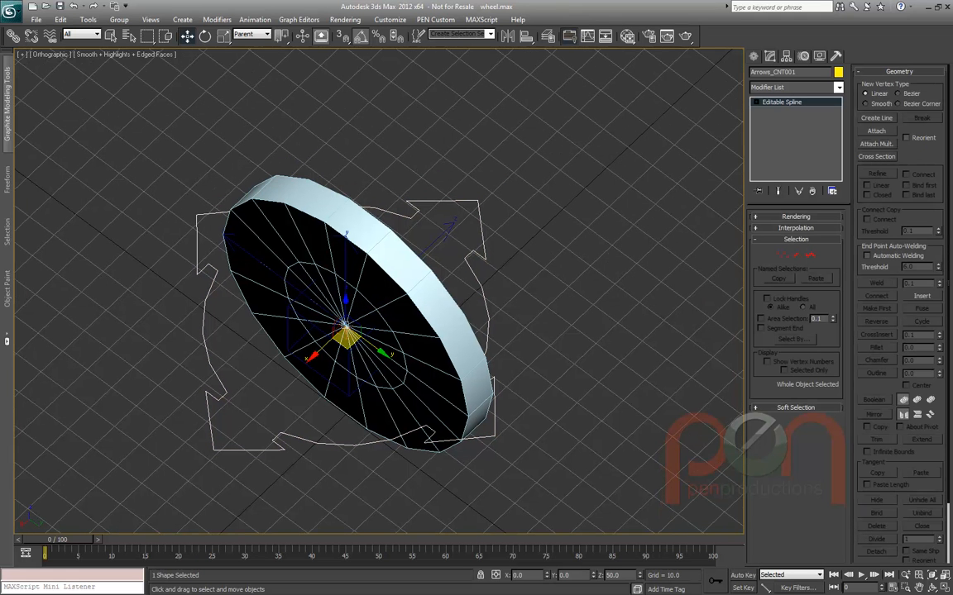
pyautogui.press('pagedown')
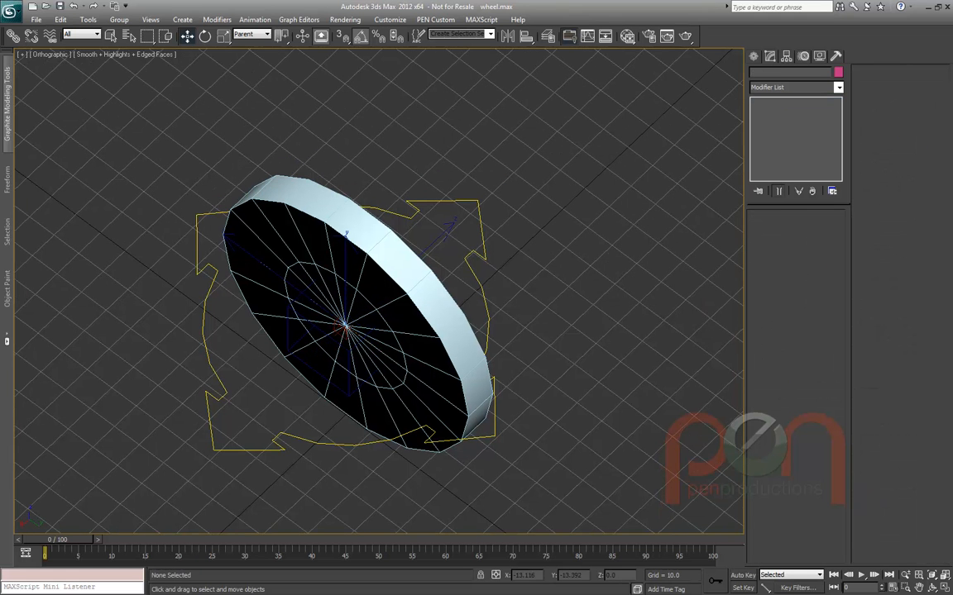
# Select the Cylinder001_group axis helper and open its tracks in the Dope Sheet
pyautogui.keyDown('alt'); pyautogui.moveTo(225, 234); pyautogui.dragTo(201, 275, button='middle'); pyautogui.keyUp('alt')
pyautogui.moveTo(405, 348)
pyautogui.keyDown('alt'); pyautogui.mouseDown(button='middle')
pyautogui.moveTo(368, 327)
pyautogui.moveTo(395, 347)
pyautogui.mouseUp(button='middle'); pyautogui.keyUp('alt')
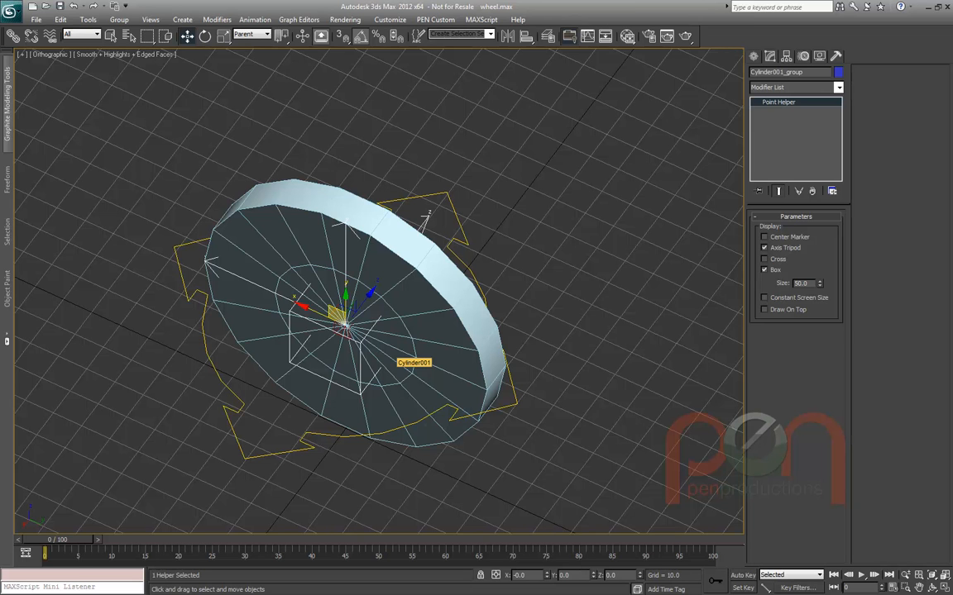
pyautogui.keyDown('alt'); pyautogui.moveTo(397, 358); pyautogui.dragTo(374, 347, button='middle'); pyautogui.keyUp('alt')
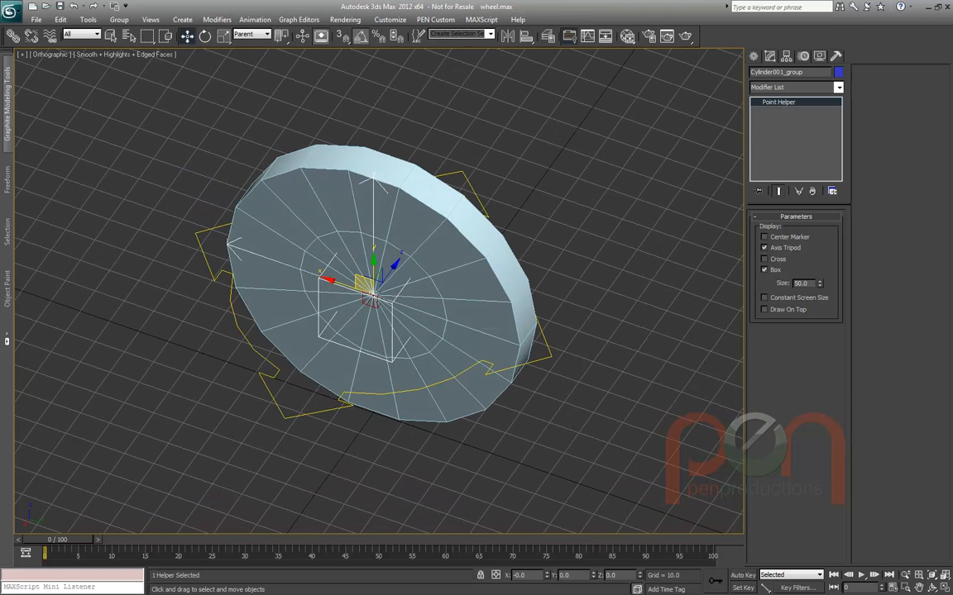
pyautogui.rightClick(299, 274)
pyautogui.click(330, 417)
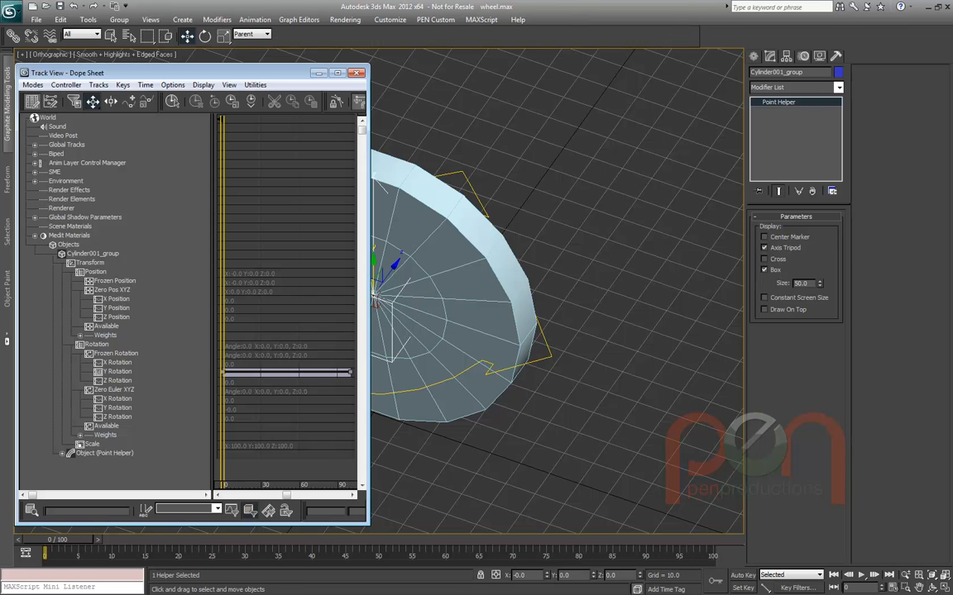
pyautogui.moveTo(446, 315); pyautogui.dragTo(566, 258, button='middle')
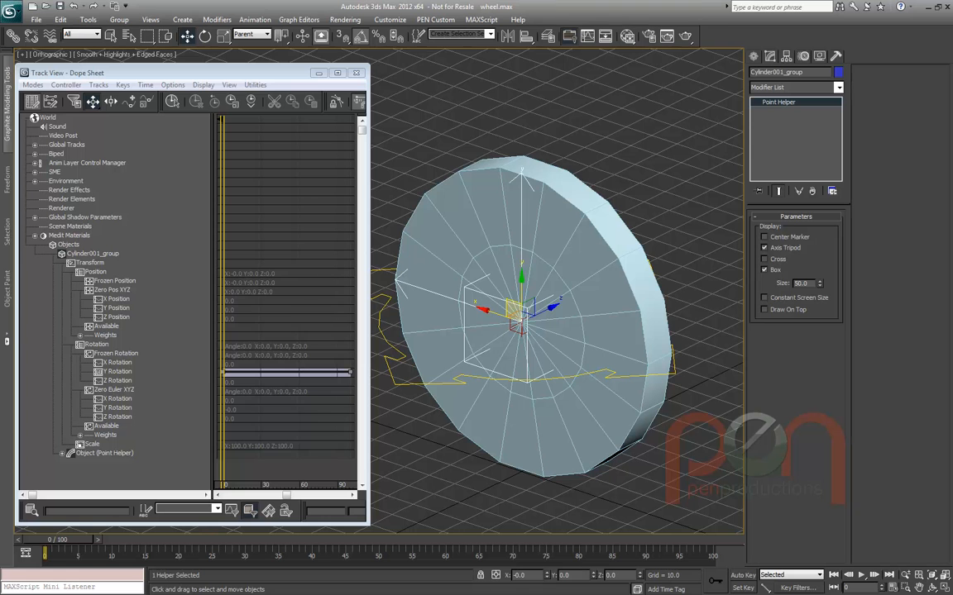
# Open the script controller on the Y Rotation track under Frozen Rotation and inspect its F and Master variables
pyautogui.rightClick(116, 366)
pyautogui.click(141, 381)
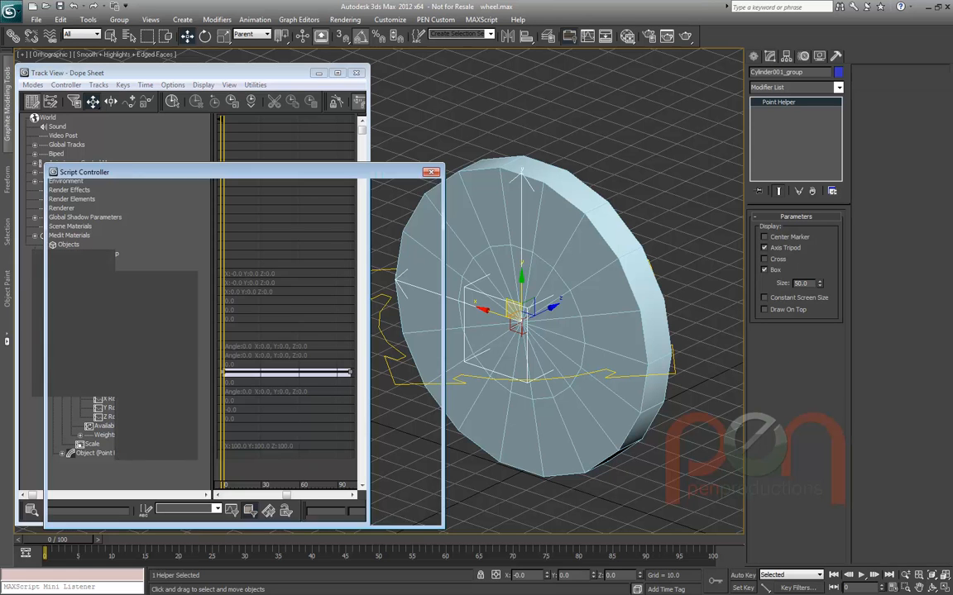
pyautogui.moveTo(248, 172); pyautogui.dragTo(244, 104)
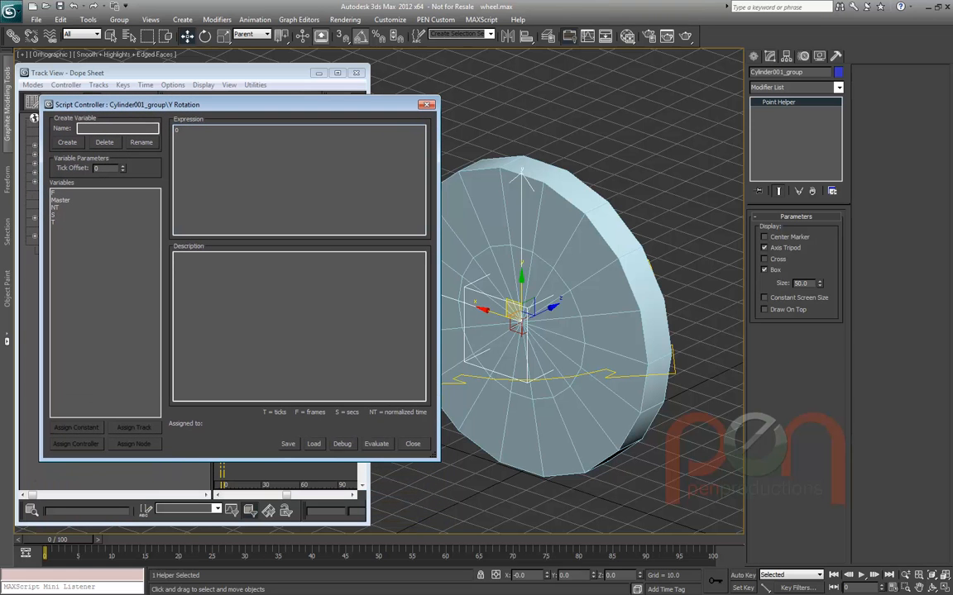
pyautogui.click(60, 193)
pyautogui.click(60, 200)
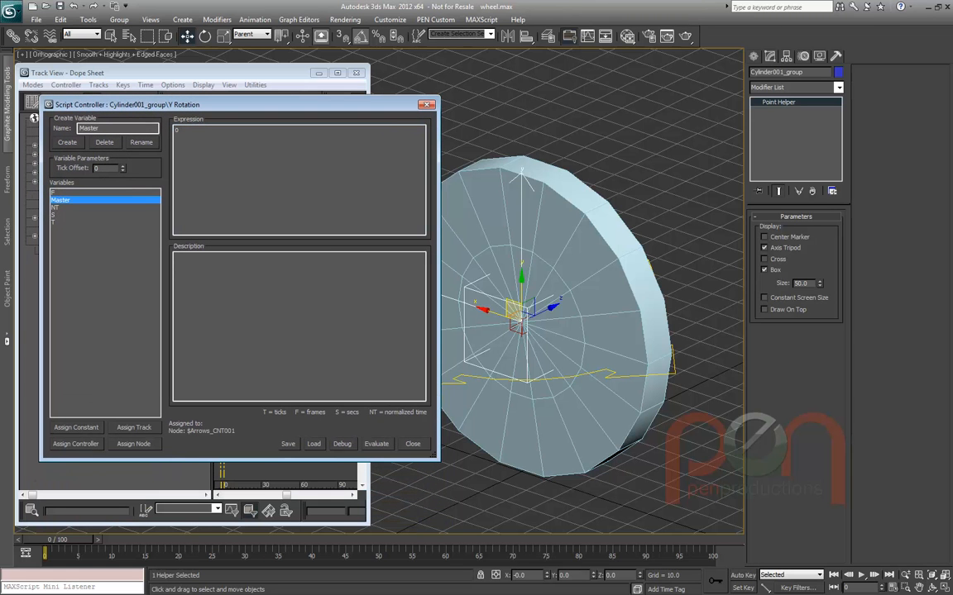
# Select the Arrows_CNT001 control in the viewport to view its axes
pyautogui.moveTo(521, 321); pyautogui.dragTo(566, 327, button='middle')
pyautogui.click(579, 385)
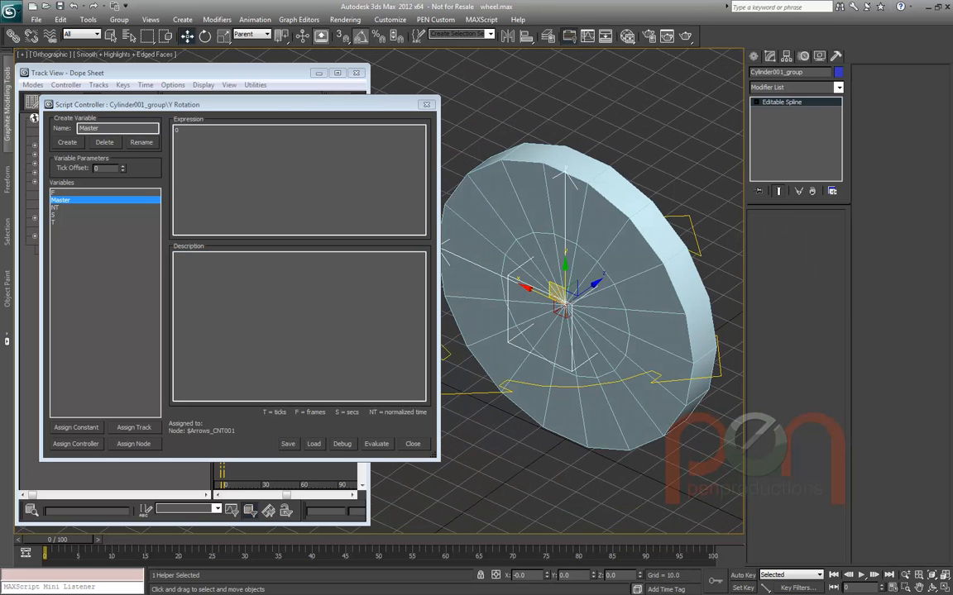
pyautogui.keyDown('alt'); pyautogui.moveTo(566, 307); pyautogui.dragTo(566, 318, button='middle'); pyautogui.keyUp('alt')
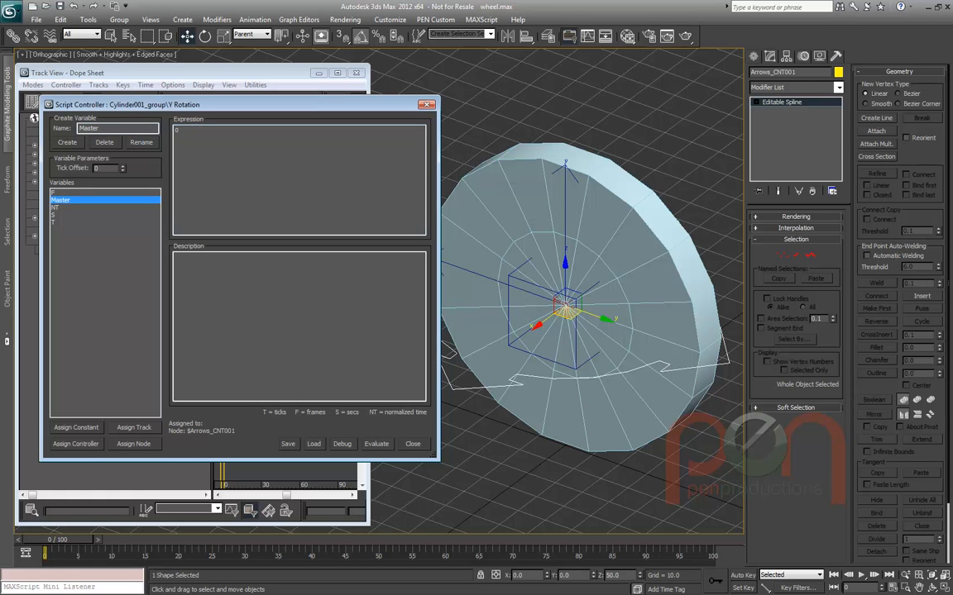
# Replace the Y Rotation script expression with "lastPos=at time currentTime-1"
pyautogui.press('Delete')
pyautogui.write('dist=distance')
pyautogui.hotkey('ctrl', 'shift', 'Left')
pyautogui.hotkey('ctrl', 'shift', 'Left')
pyautogui.press('BackSpace')
pyautogui.write('lastPos=atTime')
pyautogui.press('BackSpace')
pyautogui.press('BackSpace')
pyautogui.press('BackSpace')
pyautogui.press('BackSpace')
pyautogui.write('time mast')
pyautogui.press('BackSpace')
pyautogui.press('BackSpace')
pyautogui.press('BackSpace')
pyautogui.press('BackSpace')
pyautogui.write('currentTime-1')
# Check how the F variable follows the timeline by scrubbing to frame 15 and returning to frame 0
pyautogui.doubleClick(262, 130)
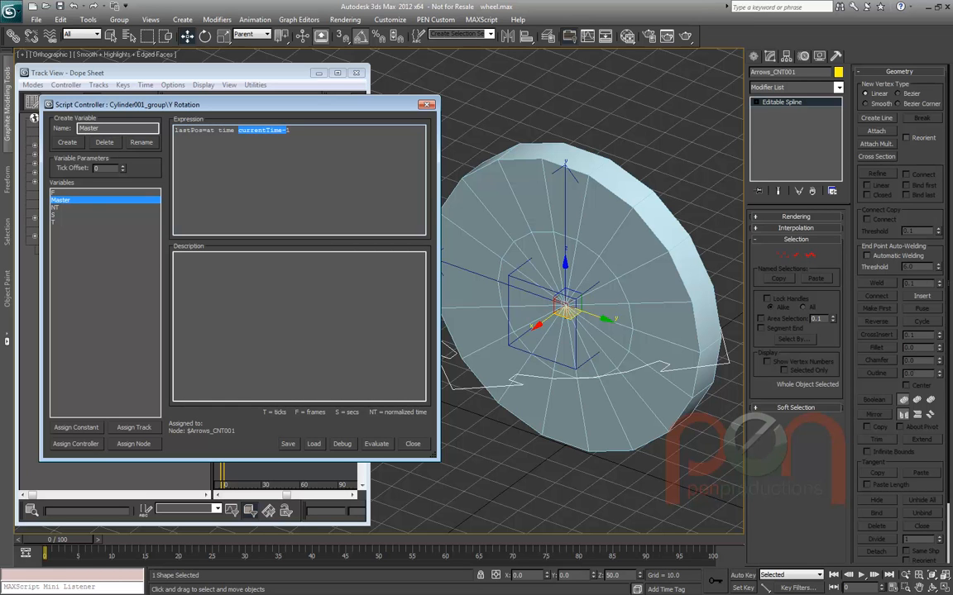
pyautogui.click(66, 193)
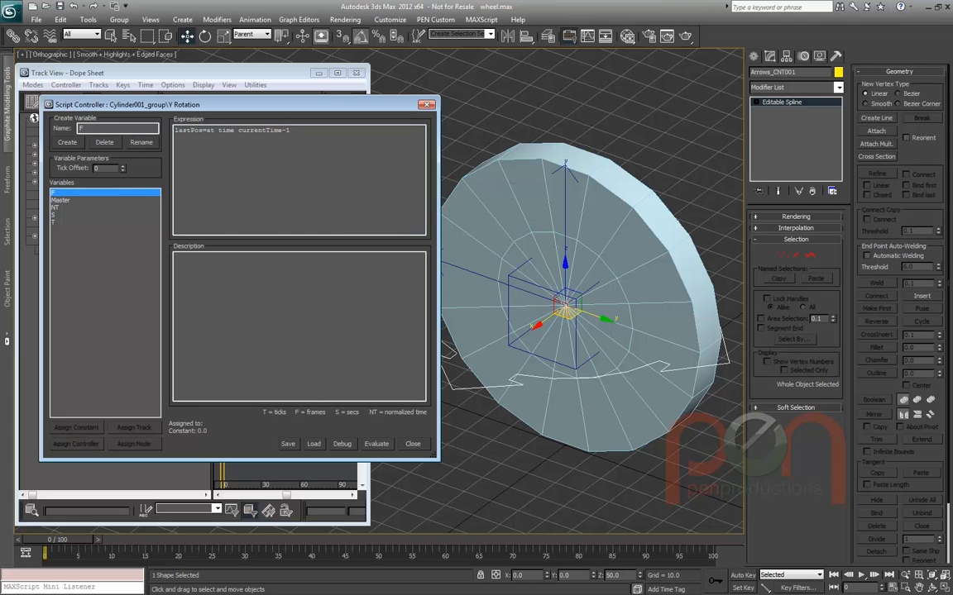
pyautogui.moveTo(58, 540); pyautogui.dragTo(151, 539)
pyautogui.press('w')
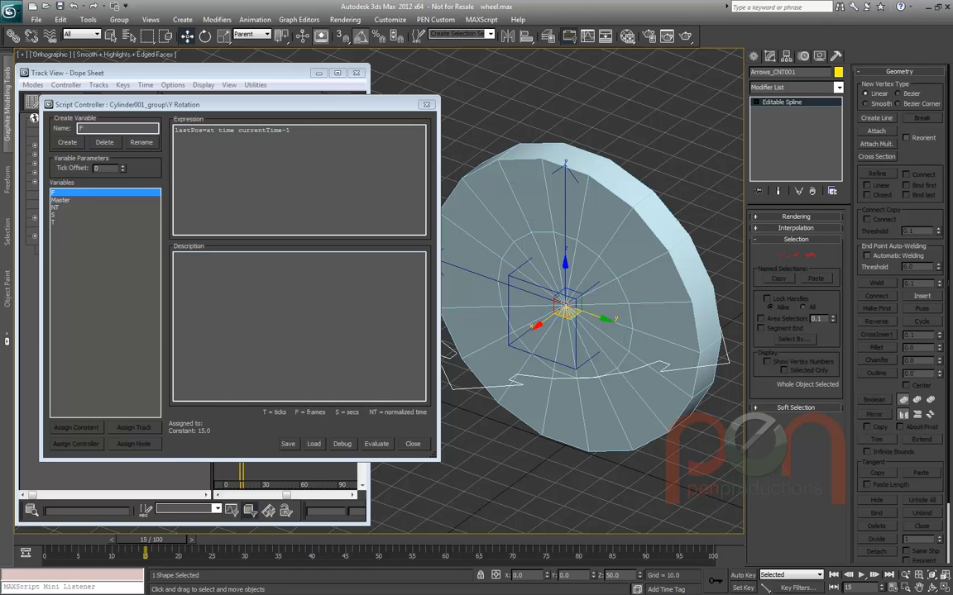
pyautogui.press('Home')
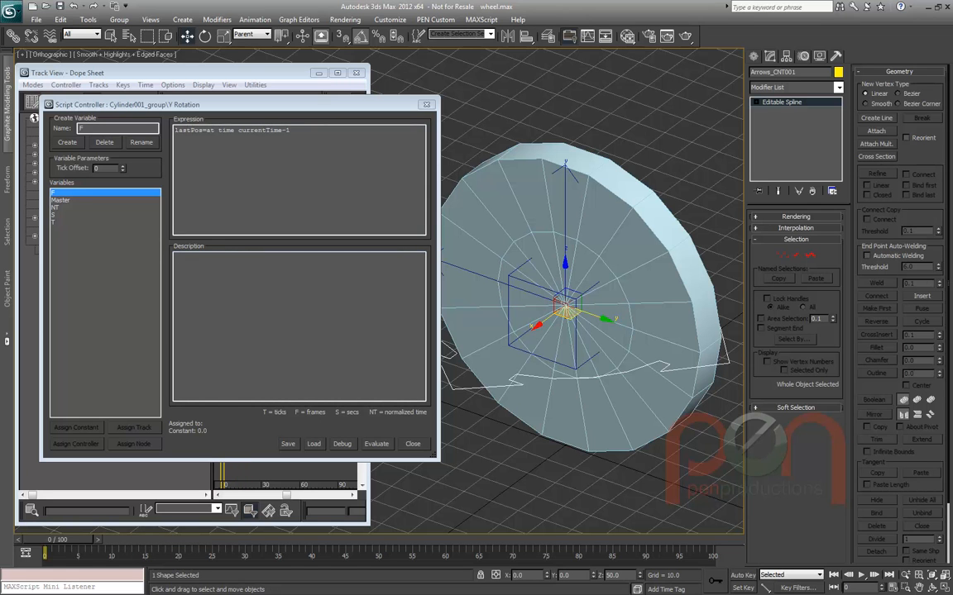
# Change the time term to F-1 and complete the line as "lastPos=at time F-1 master.transform.pos"
pyautogui.moveTo(238, 130); pyautogui.dragTo(286, 130)
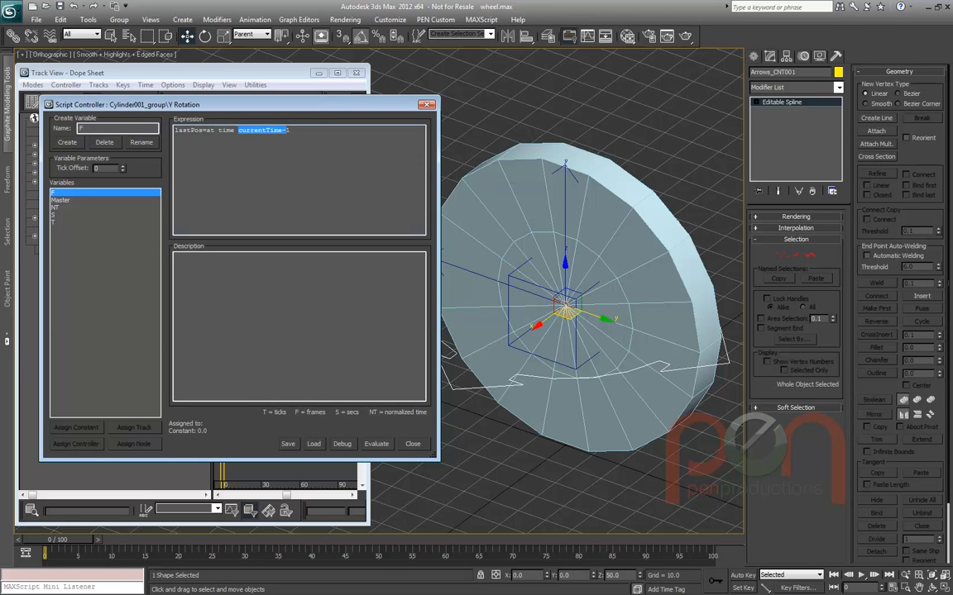
pyautogui.write('F-')
pyautogui.write('master.transform.pos')
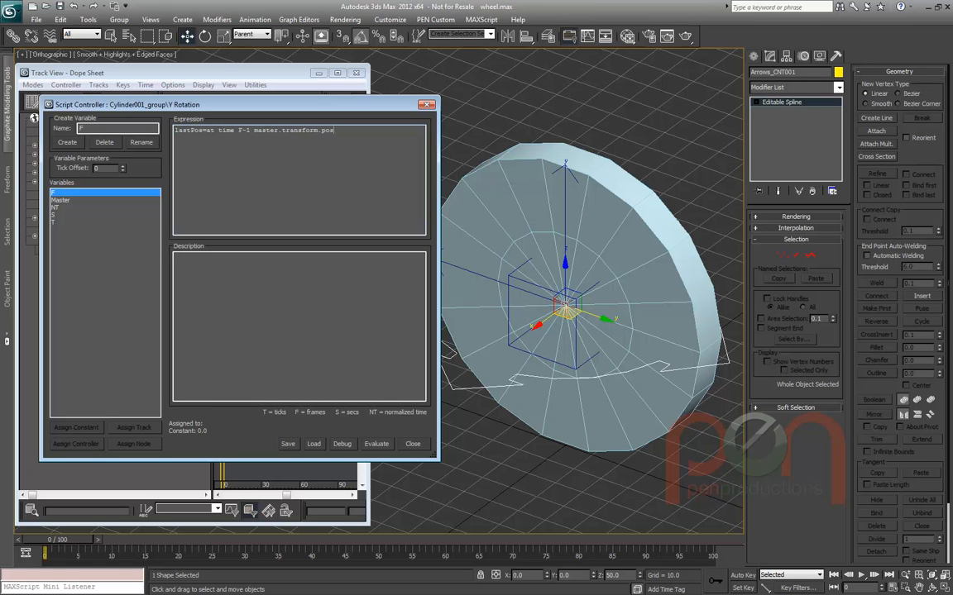
pyautogui.doubleClick(283, 130)
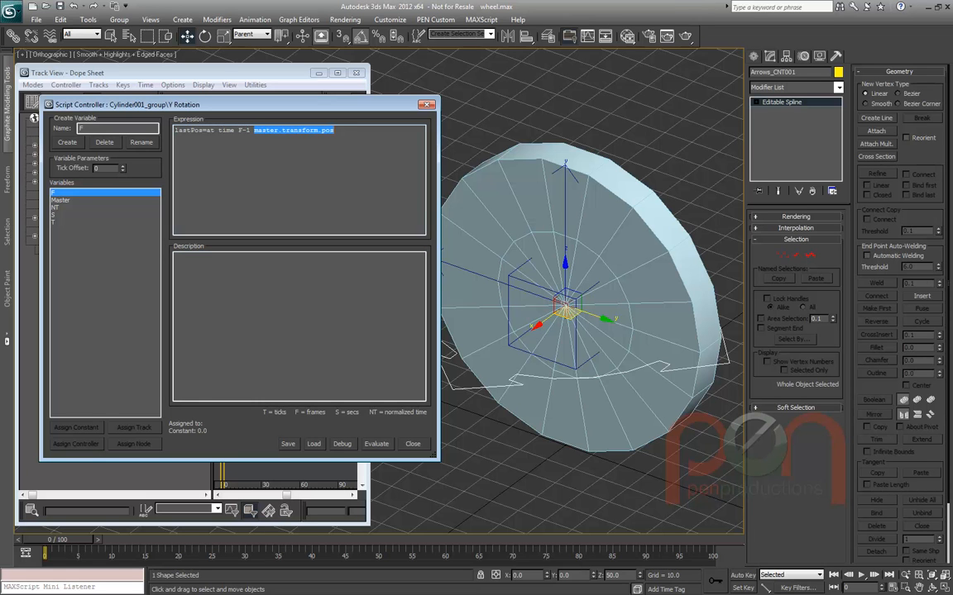
pyautogui.press('End')
# Add "print lastPos" and a final 0 below the lastPos line, and evaluate the expression
pyautogui.press('Return')
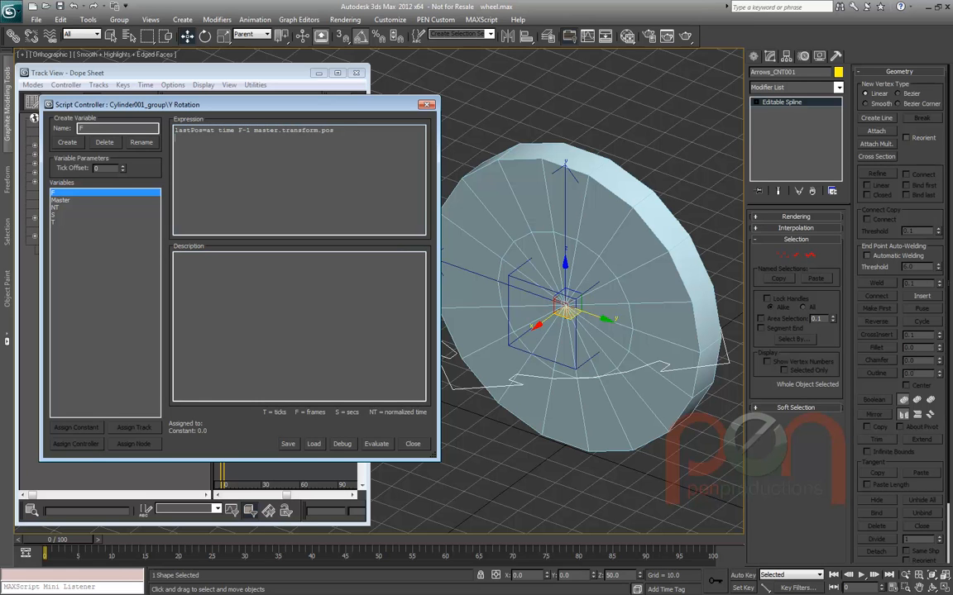
pyautogui.write('0')
pyautogui.write('print lastPo')
pyautogui.write('s')
pyautogui.click(377, 444)
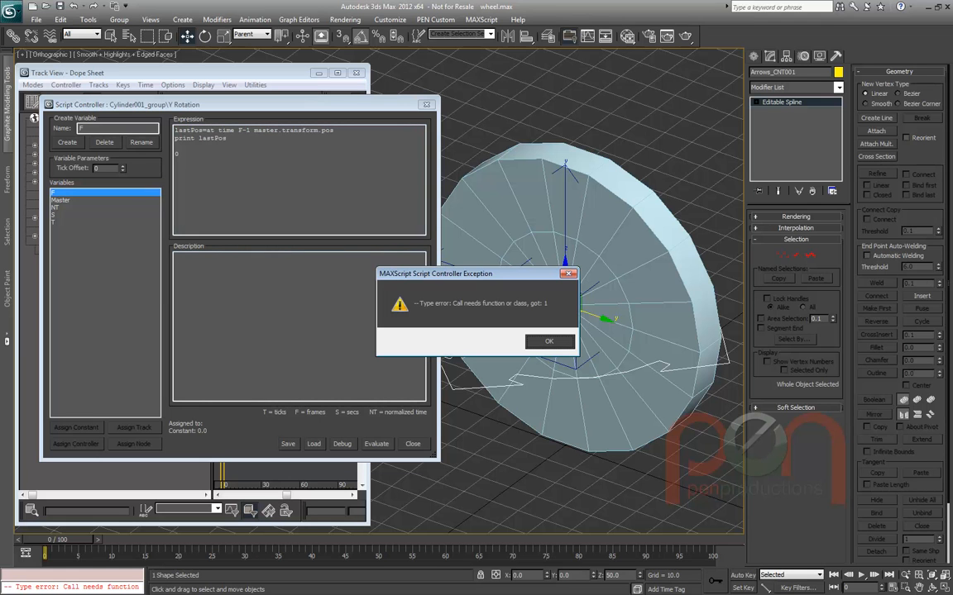
pyautogui.press('Return')
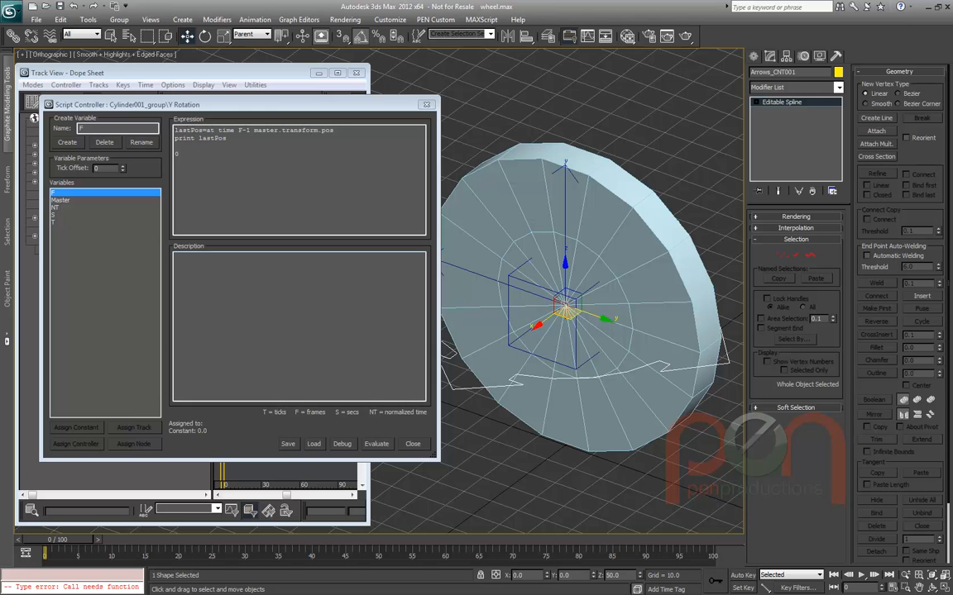
# Open the MAXScript Listener to read the script output, and arrange it beside the Script Controller window
pyautogui.moveTo(0, 65); pyautogui.dragTo(160, 159)
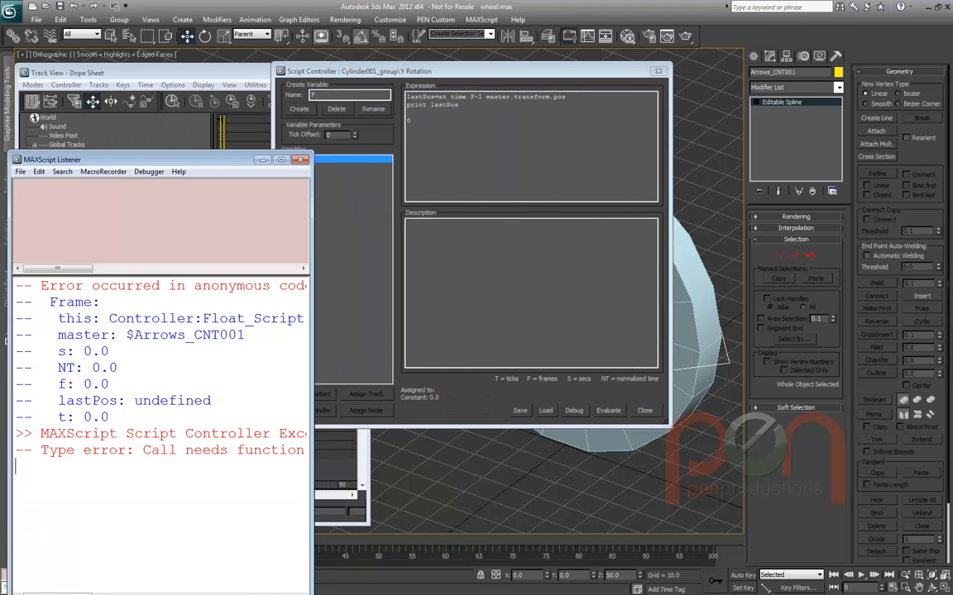
pyautogui.moveTo(161, 159); pyautogui.dragTo(161, 71)
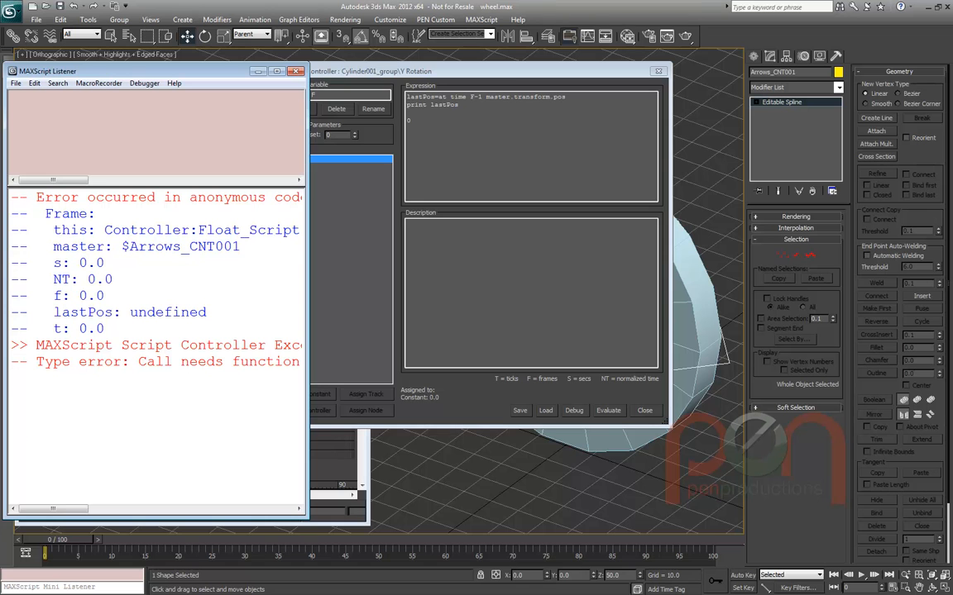
pyautogui.moveTo(307, 295); pyautogui.dragTo(263, 296)
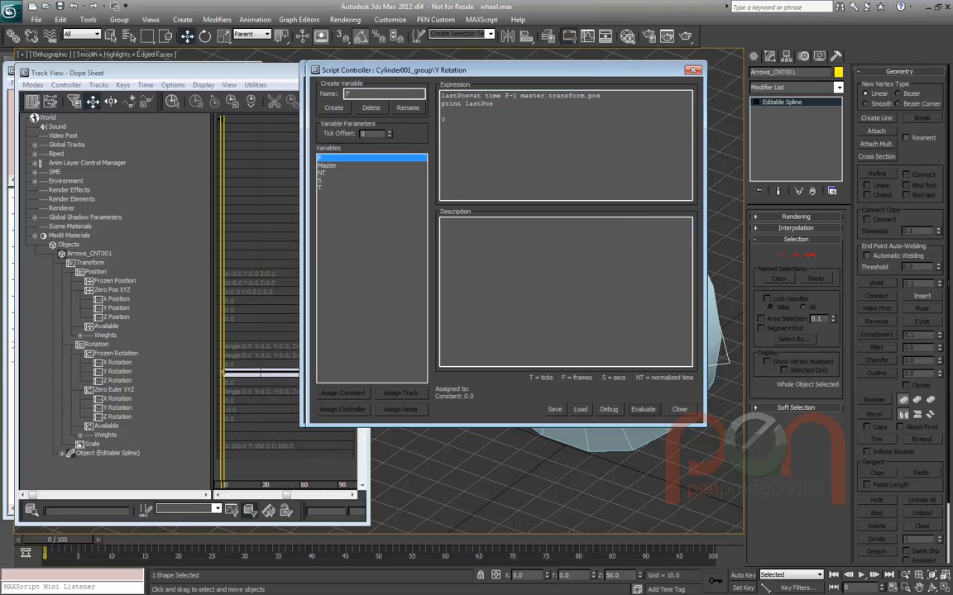
# Enclose F-1 in parentheses in the lastPos line and evaluate the expression again
pyautogui.write('(F-1')
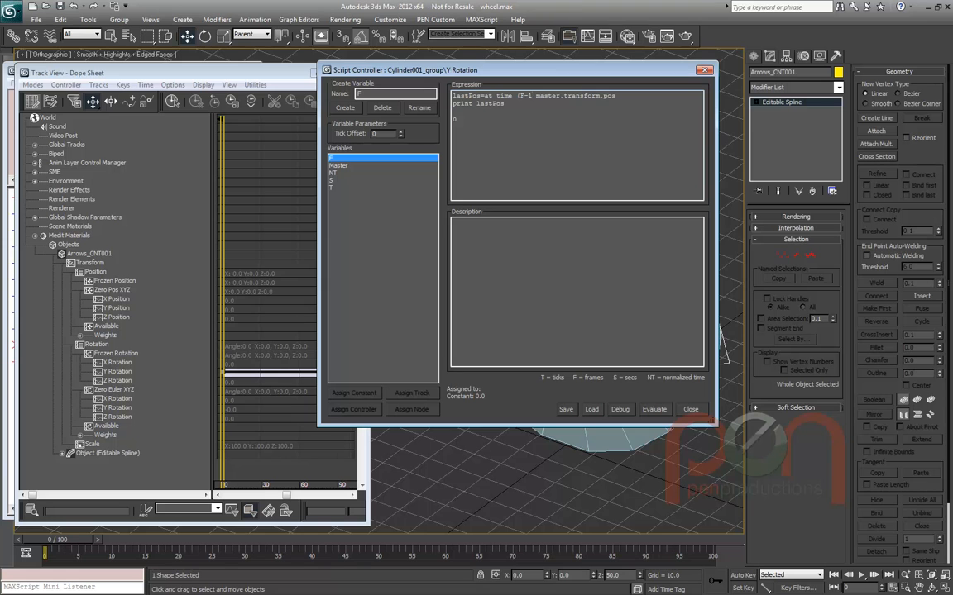
pyautogui.write(')')
pyautogui.click(655, 409)
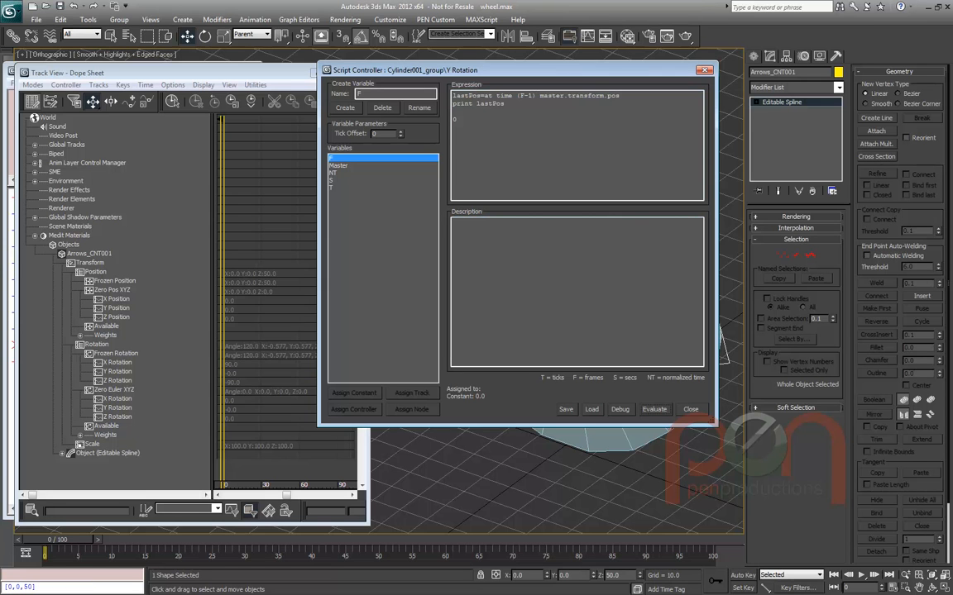
# Bring up the MAXScript Listener and scrub the timeline to read the printed lastPos values
pyautogui.press('F11')
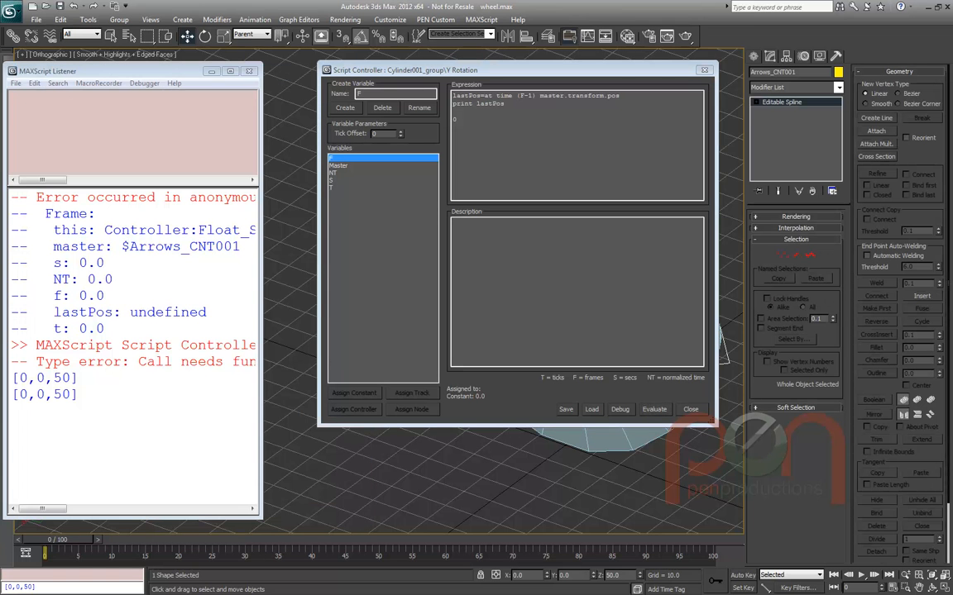
pyautogui.moveTo(58, 539)
pyautogui.mouseDown()
pyautogui.moveTo(95, 539)
pyautogui.moveTo(57, 539)
pyautogui.mouseUp()
pyautogui.press('w')
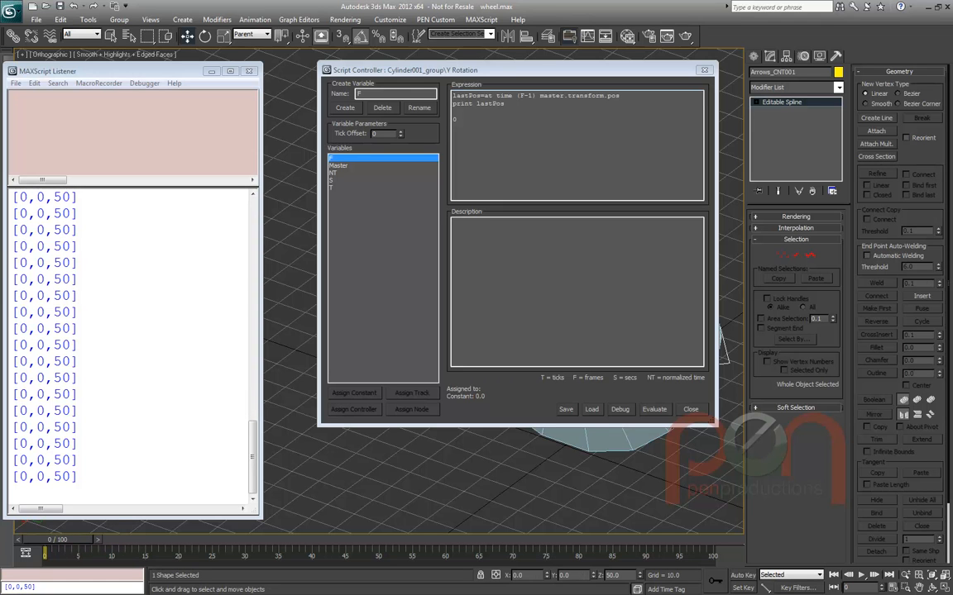
# Replace the print lastPos line with "curPos=master.transform.pos", reusing the position term from the lastPos line
pyautogui.moveTo(507, 104); pyautogui.dragTo(452, 104)
pyautogui.write('cur')
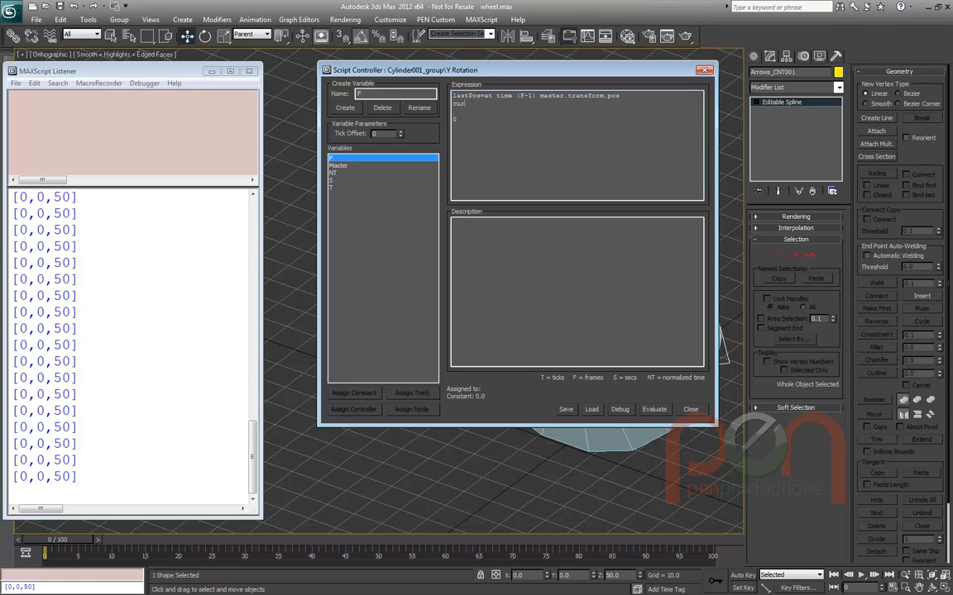
pyautogui.write('Time')
pyautogui.press('BackSpace')
pyautogui.press('BackSpace')
pyautogui.press('BackSpace')
pyautogui.write('Pos=')
pyautogui.moveTo(620, 96); pyautogui.dragTo(486, 96)
pyautogui.moveTo(620, 96); pyautogui.dragTo(540, 96)
pyautogui.hotkey('ctrl', 'c')
pyautogui.press('Down')
pyautogui.hotkey('ctrl', 'v')
# Add "dist=distance lastPos-curPos" and "print dist" below the curPos line, and try evaluating the expression
pyautogui.press('Return')
pyautogui.write('dist=distance')
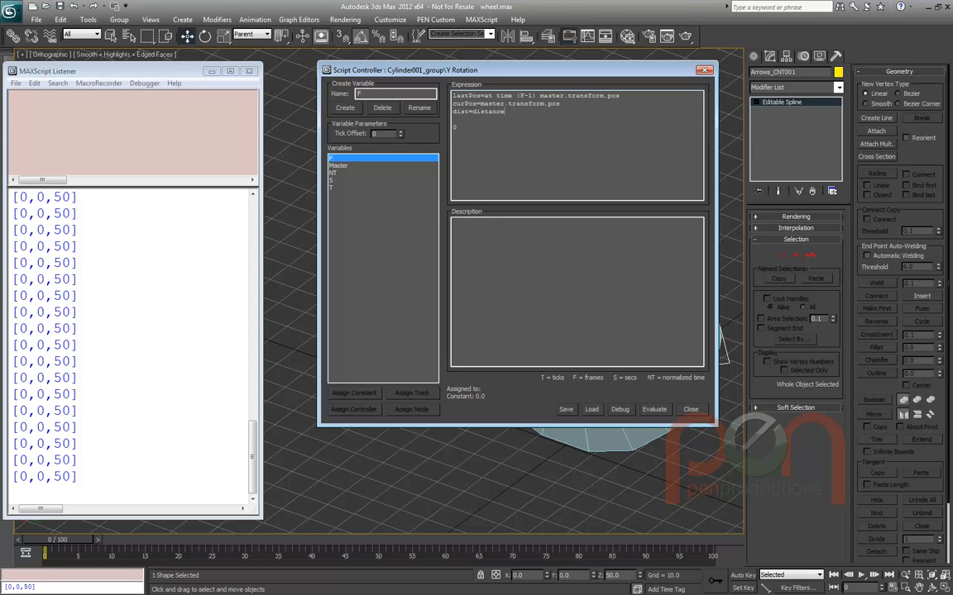
pyautogui.write('lastPos-curPos')
pyautogui.press('Return')
pyautogui.write('print dist')
pyautogui.hotkey('shift', 'Return')
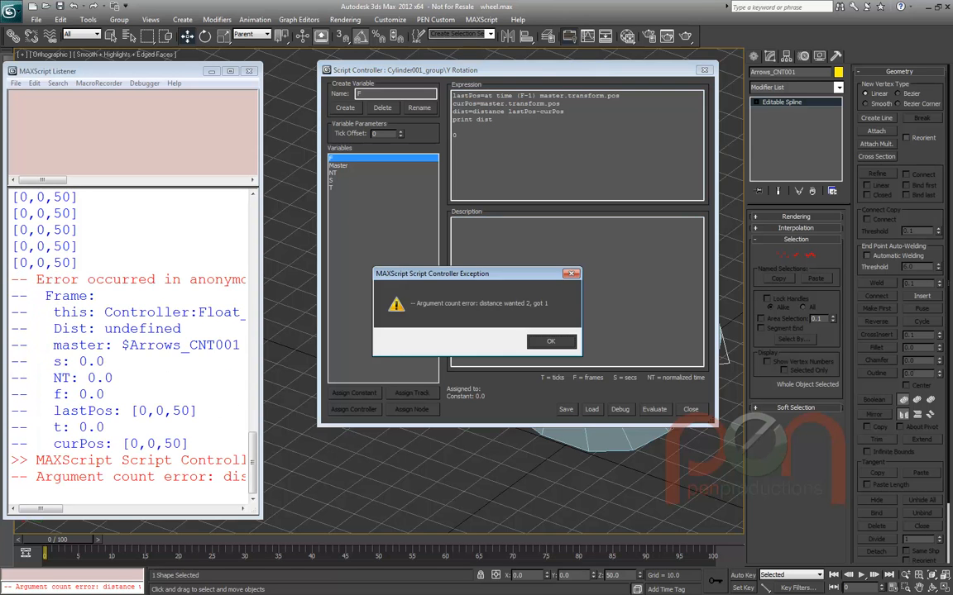
pyautogui.press('Return')
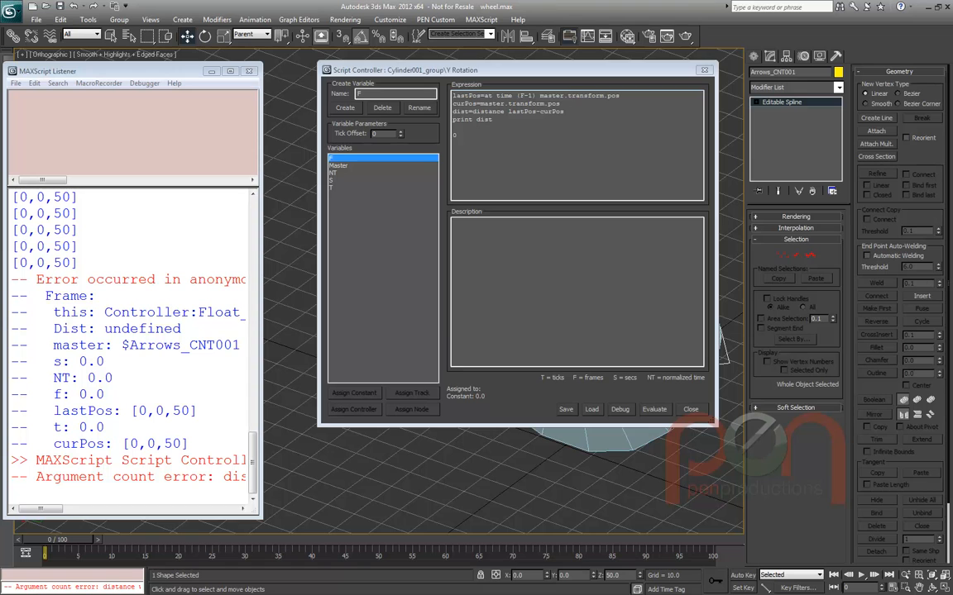
# Replace the minus sign between lastPos and curPos in the dist line with a space and test it on the timeline
pyautogui.doubleClick(496, 111)
pyautogui.moveTo(501, 111); pyautogui.dragTo(473, 111)
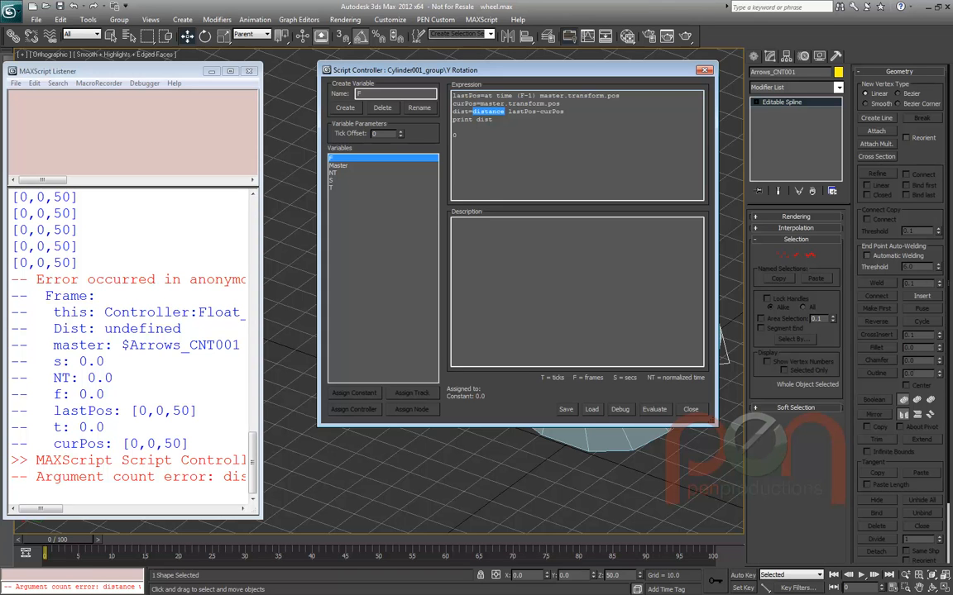
pyautogui.click(540, 111)
pyautogui.press('Delete')
pyautogui.click(57, 539)
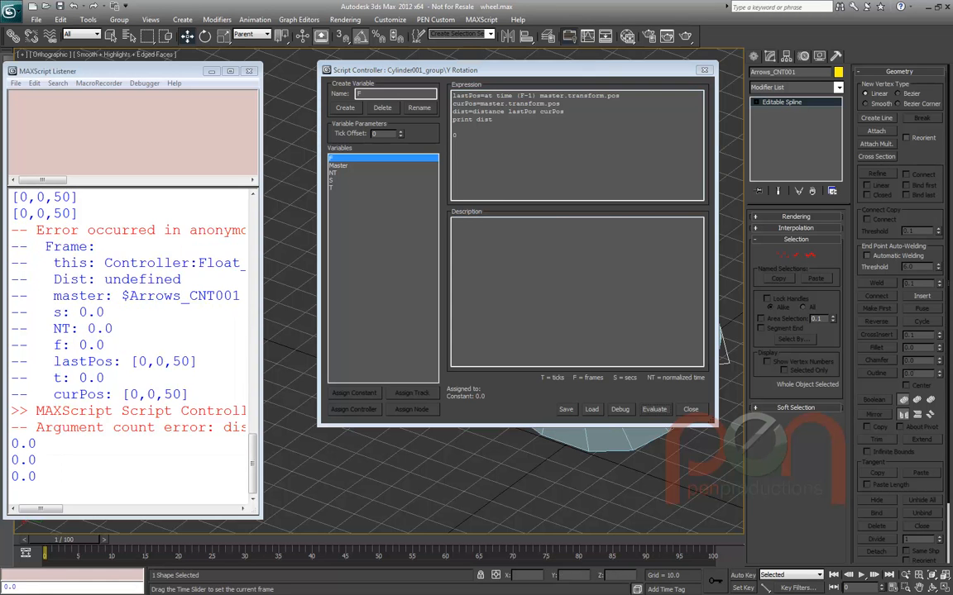
# Turn on Auto Key and animate the arrows control at frame 10, moving it to about -75 along Y
pyautogui.moveTo(496, 70); pyautogui.dragTo(208, 10)
pyautogui.scroll(-4, 656, 357)
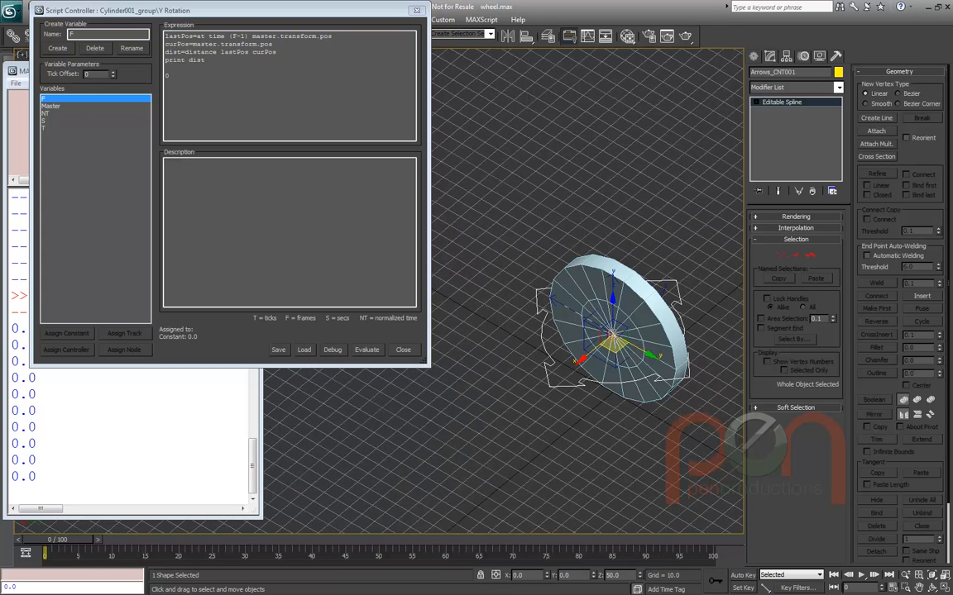
pyautogui.moveTo(57, 539); pyautogui.dragTo(120, 539)
pyautogui.press('n')
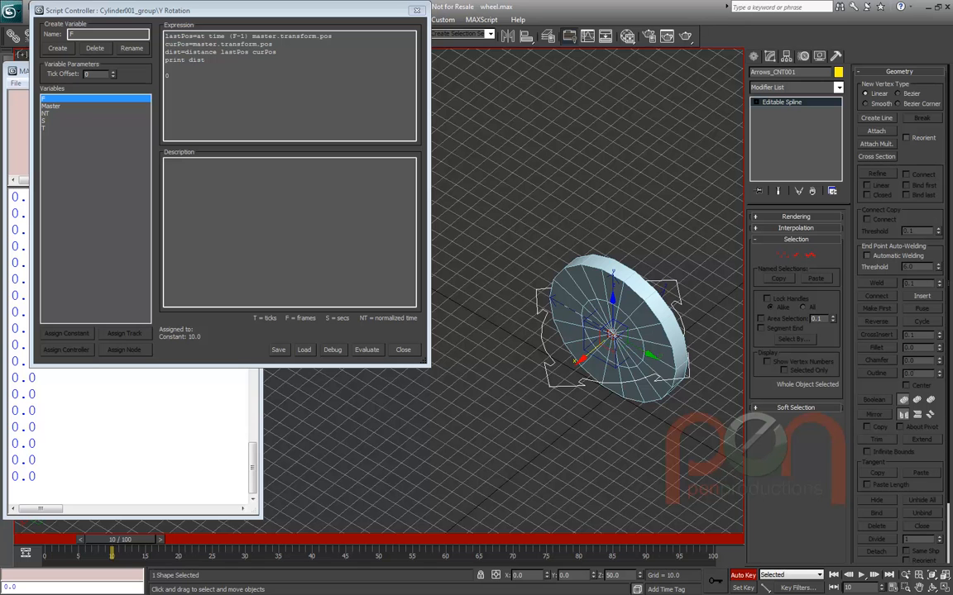
pyautogui.moveTo(636, 347); pyautogui.dragTo(547, 301)
pyautogui.moveTo(547, 301); pyautogui.dragTo(609, 322, button='middle')
# Key a second move of the arrows control in a different direction at frame 20, and return to frame 0
pyautogui.moveTo(120, 539); pyautogui.dragTo(182, 540)
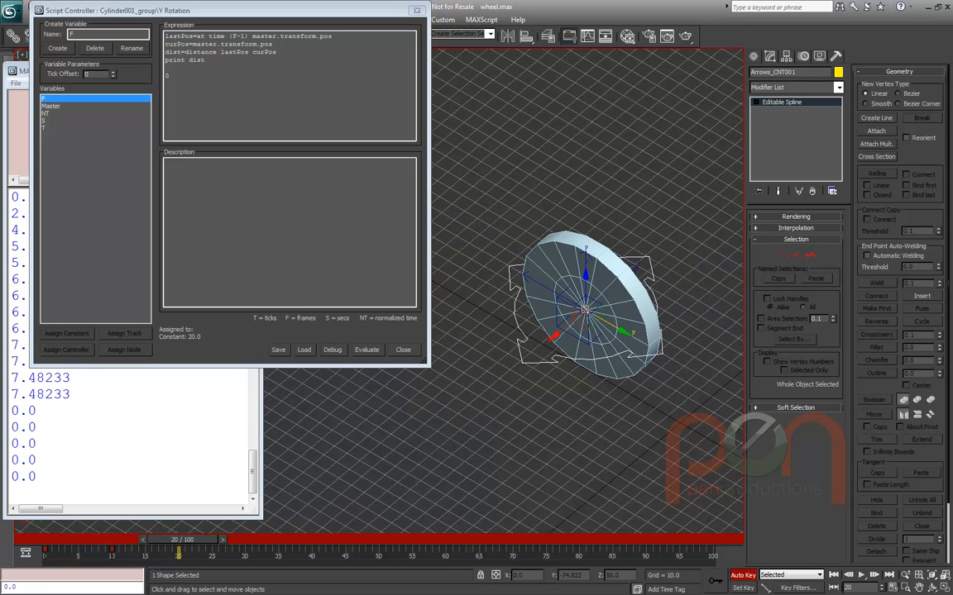
pyautogui.moveTo(586, 319); pyautogui.dragTo(494, 360)
pyautogui.moveTo(182, 539); pyautogui.dragTo(58, 539)
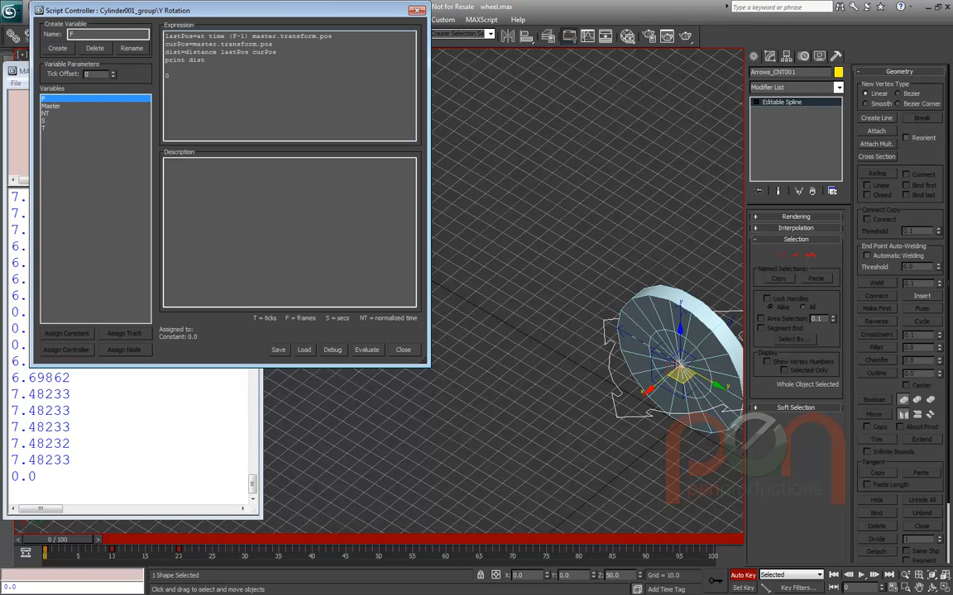
# Review the dist and lastPos terms of the expression, and select the Cylinder001_group point helper to examine its axes
pyautogui.press('z')
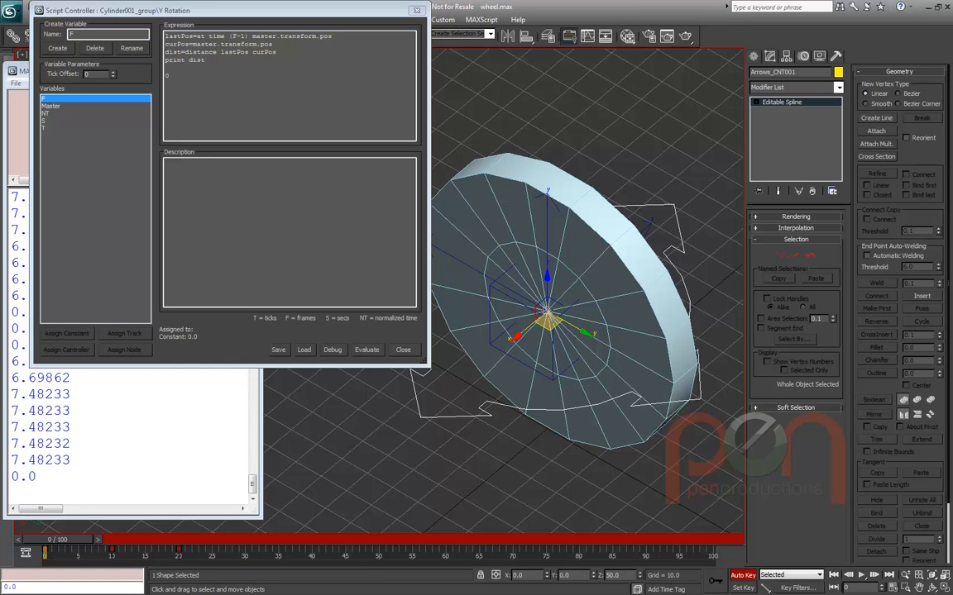
pyautogui.doubleClick(172, 51)
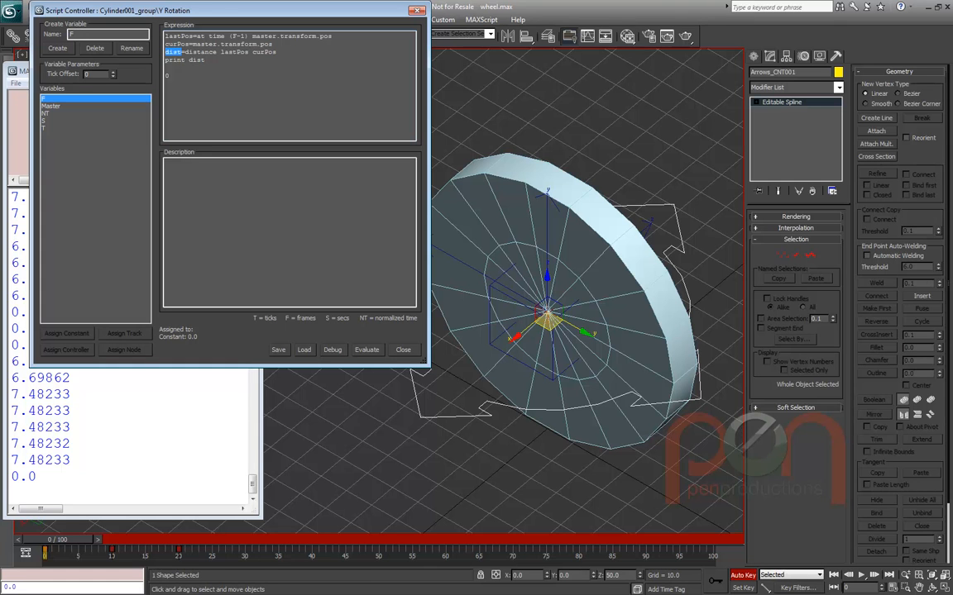
pyautogui.moveTo(197, 36); pyautogui.dragTo(252, 35)
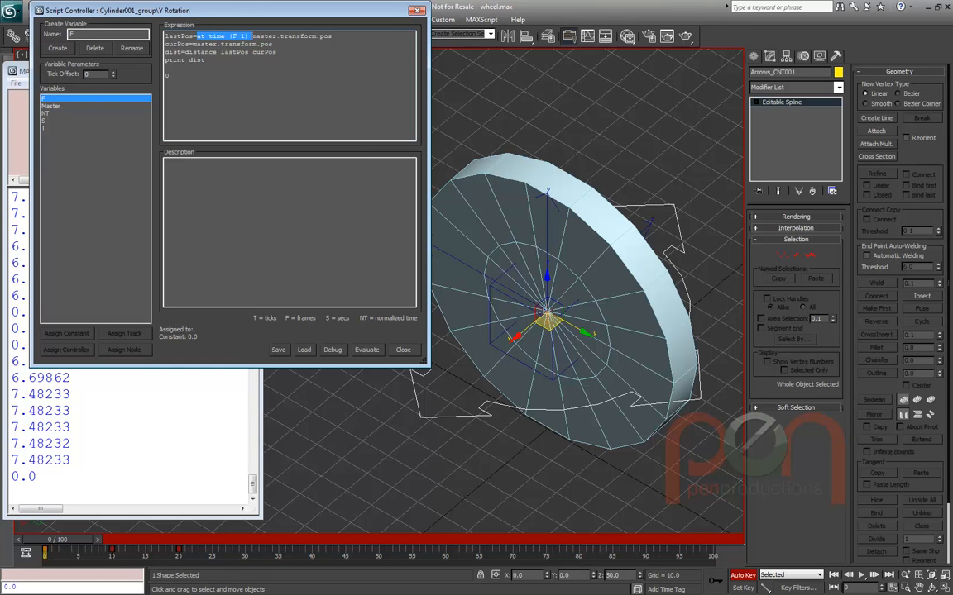
pyautogui.click(273, 44)
pyautogui.moveTo(502, 276); pyautogui.dragTo(514, 277, button='middle')
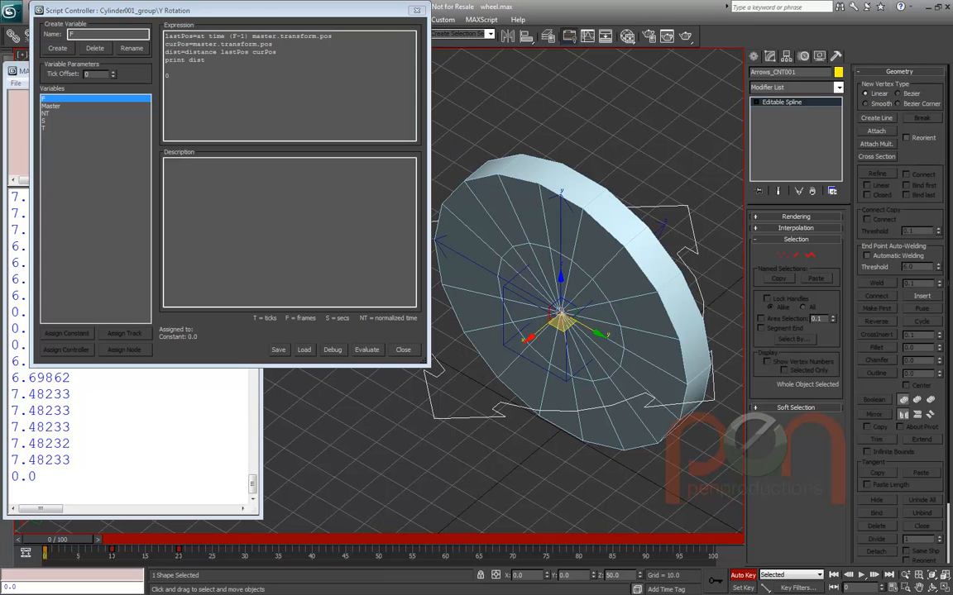
pyautogui.click(514, 277)
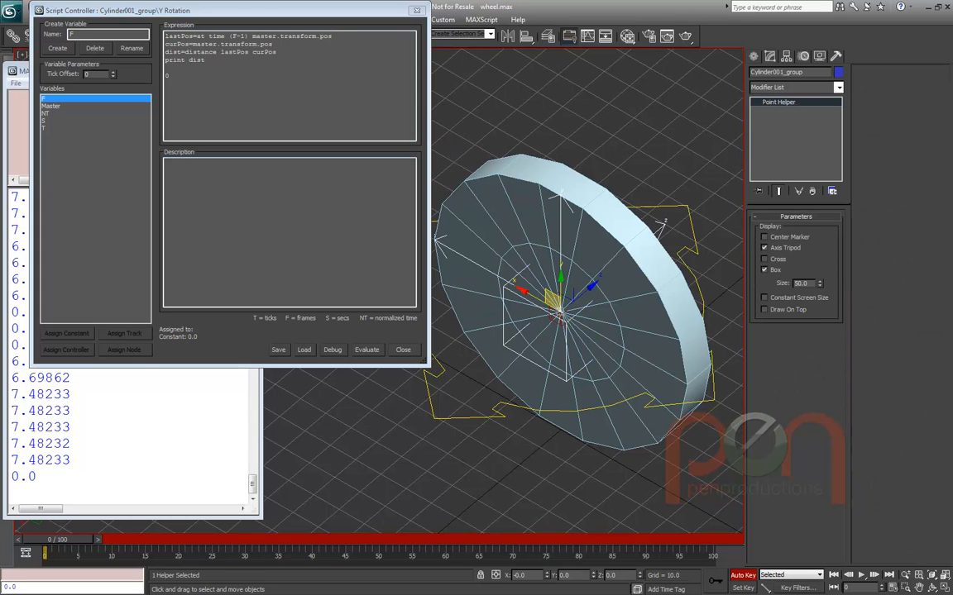
pyautogui.click(206, 60)
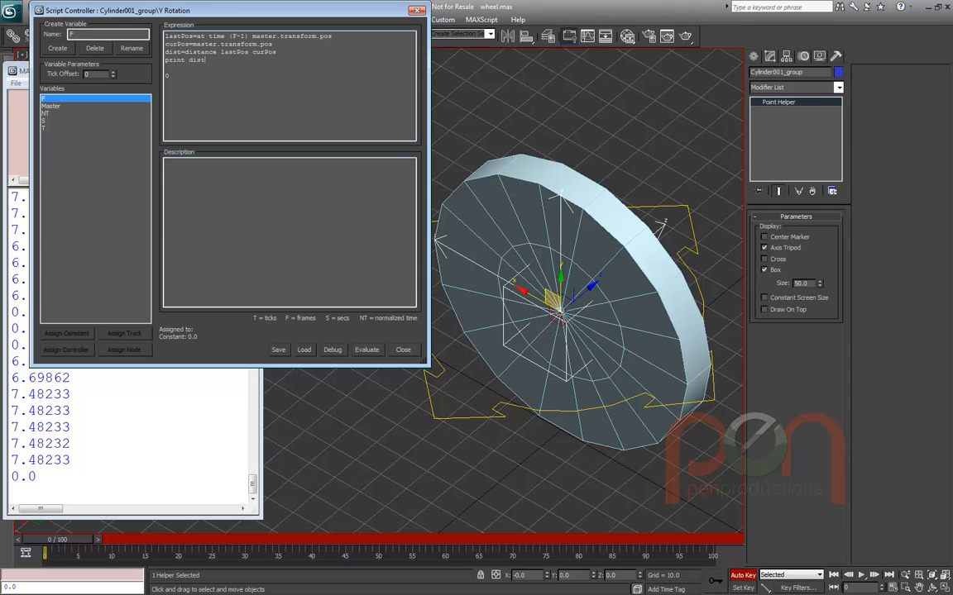
pyautogui.moveTo(496, 263); pyautogui.dragTo(516, 295, button='middle')
pyautogui.keyDown('alt'); pyautogui.moveTo(579, 344); pyautogui.dragTo(595, 326, button='middle'); pyautogui.keyUp('alt')
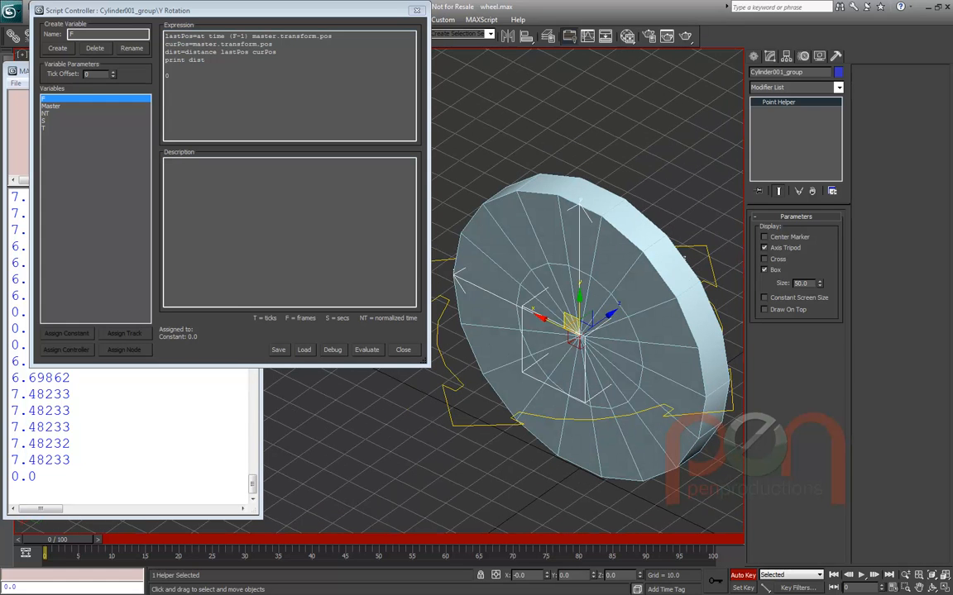
# Replace the dist and print dist lines with "xV=lastPos-curPos" and "print xV", and scrub the first frames to test the output
pyautogui.moveTo(277, 51); pyautogui.dragTo(205, 59)
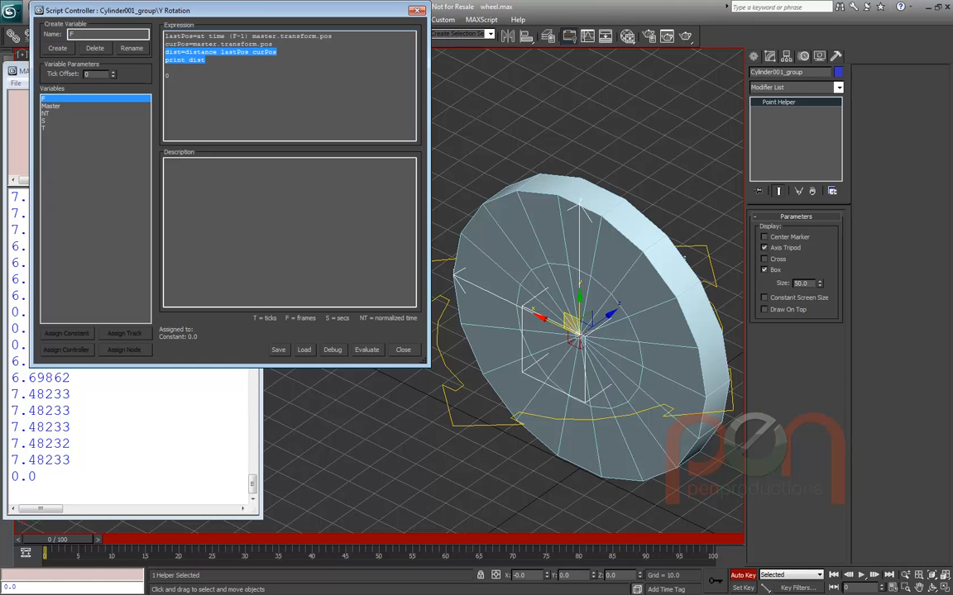
pyautogui.press('Delete')
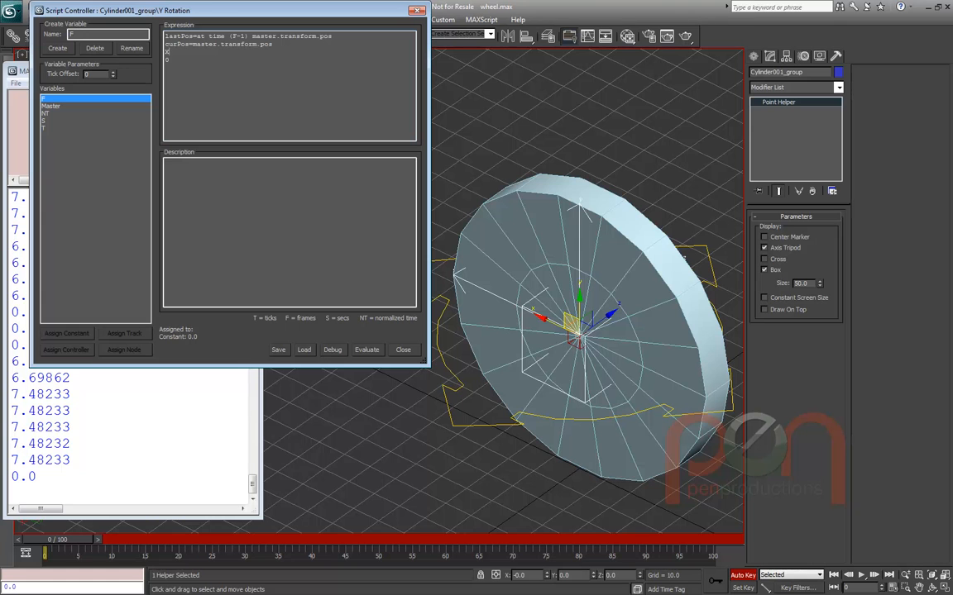
pyautogui.write('xV=')
pyautogui.write('lastPos-curPos')
pyautogui.press('Return')
pyautogui.write('print xV')
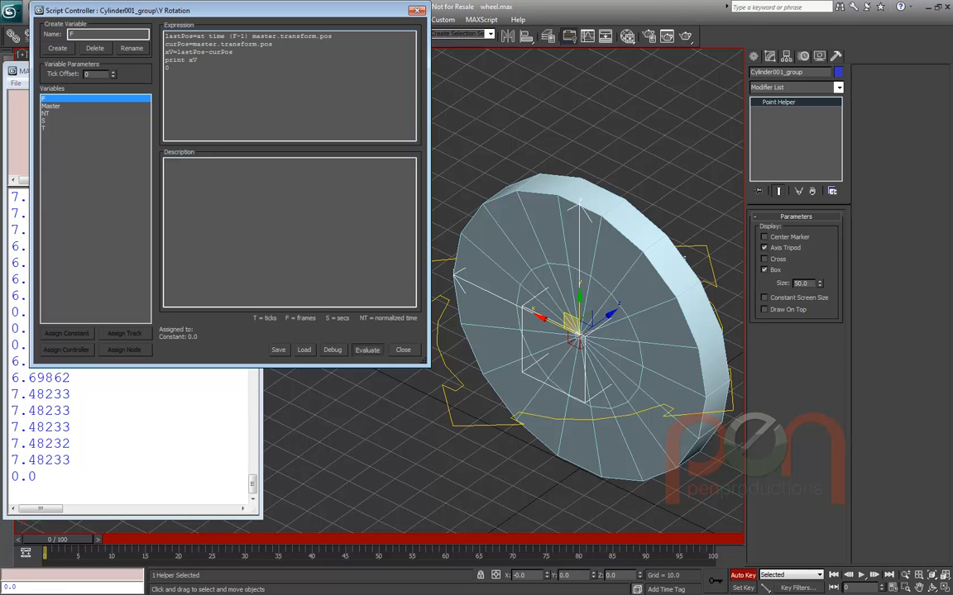
pyautogui.moveTo(58, 539); pyautogui.dragTo(83, 539)
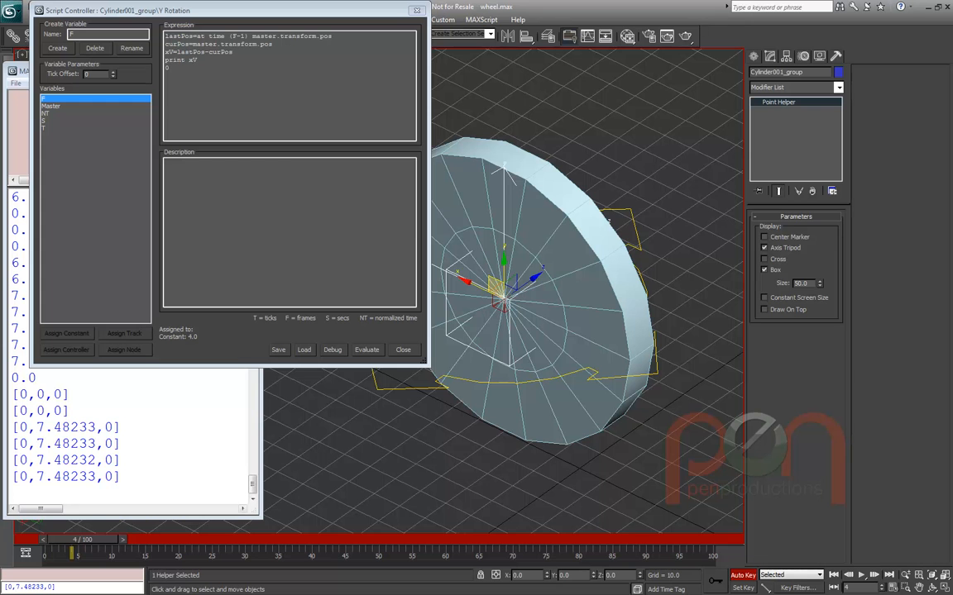
pyautogui.moveTo(73, 540); pyautogui.dragTo(45, 539)
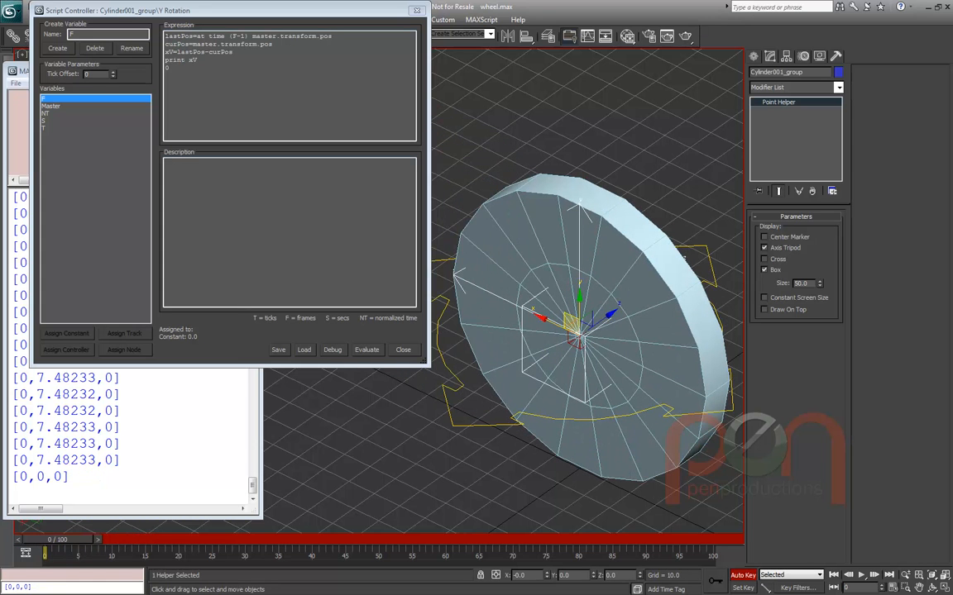
# Wrap the subtraction so the line reads "xV=normalize (lastPos-curPos)", and evaluate the expression
pyautogui.click(198, 60)
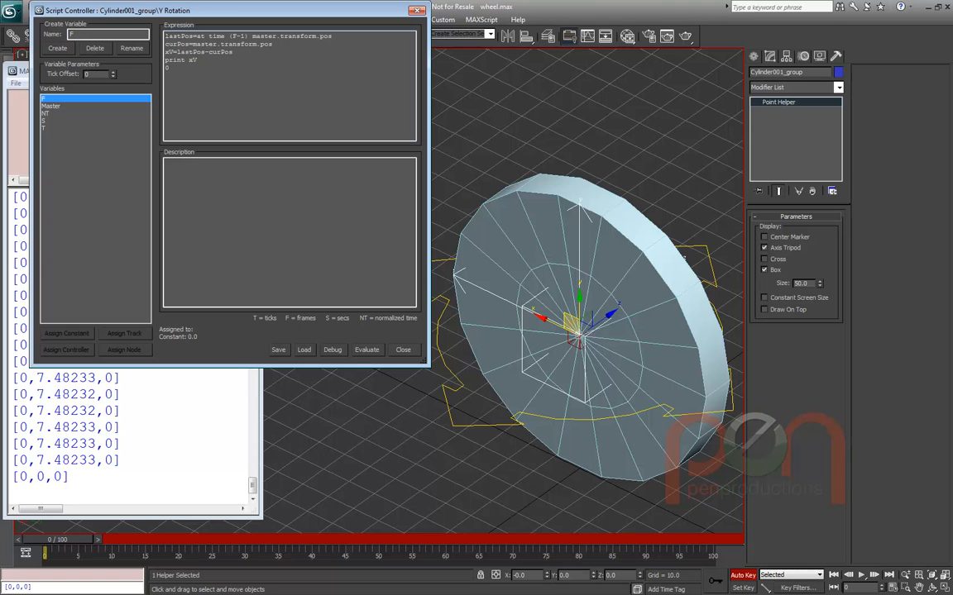
pyautogui.write('nor')
pyautogui.write('malize ')
pyautogui.write('(')
pyautogui.press('End')
pyautogui.write(')')
pyautogui.click(366, 350)
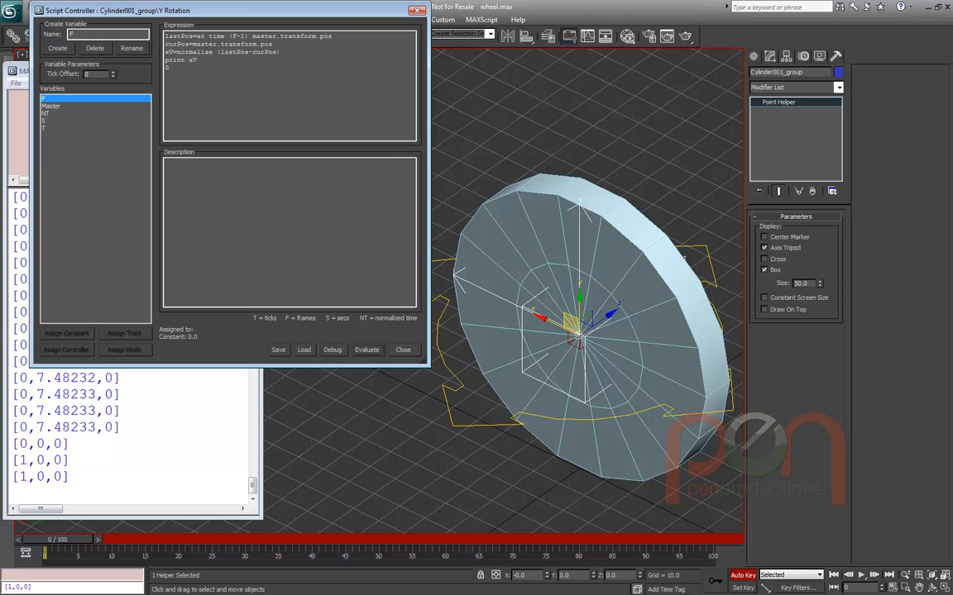
# Scrub through the keyed frames and compare the normalized xV output in the Listener with the wheel's travel direction
pyautogui.moveTo(46, 552); pyautogui.dragTo(151, 552)
pyautogui.moveTo(455, 298); pyautogui.dragTo(622, 266, button='middle')
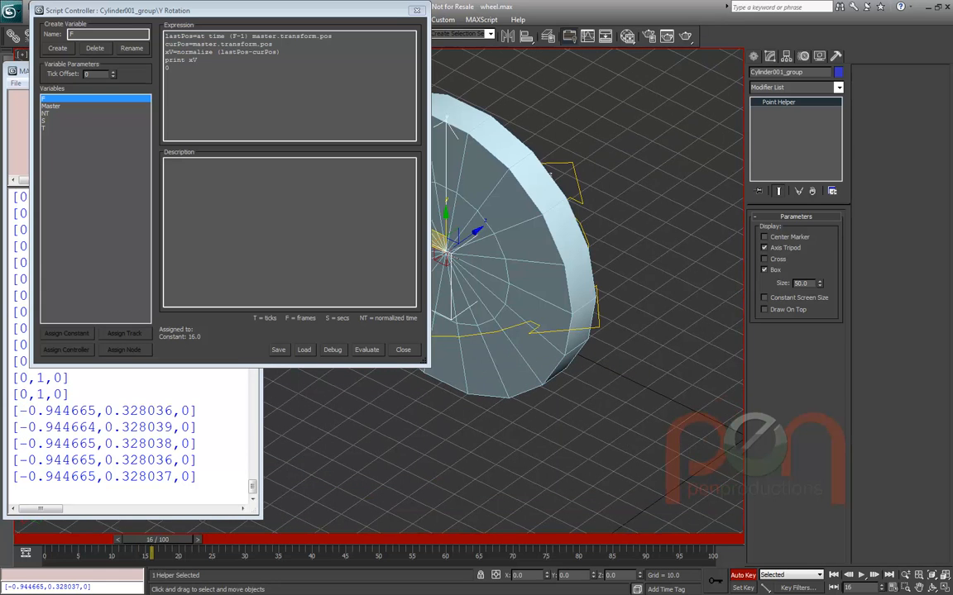
pyautogui.moveTo(157, 539); pyautogui.dragTo(58, 539)
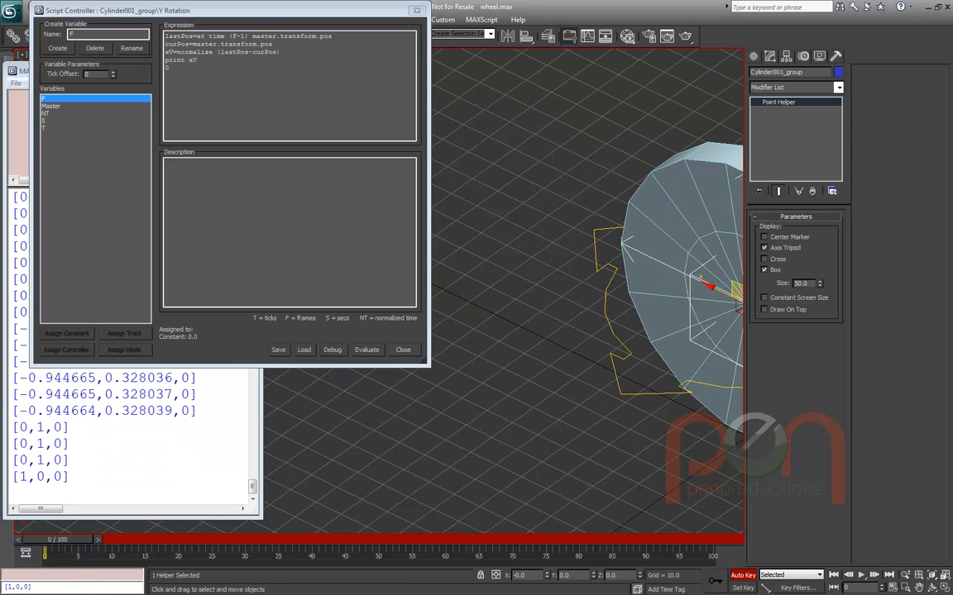
pyautogui.moveTo(622, 265); pyautogui.dragTo(526, 306, button='middle')
pyautogui.press('F11')
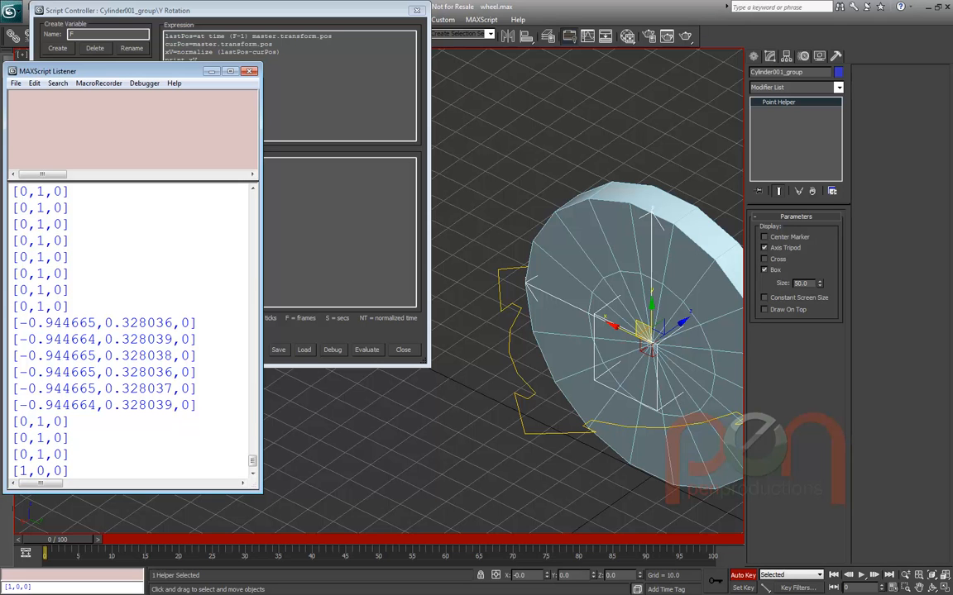
pyautogui.click(331, 10)
pyautogui.moveTo(526, 305); pyautogui.dragTo(523, 321, button='middle')
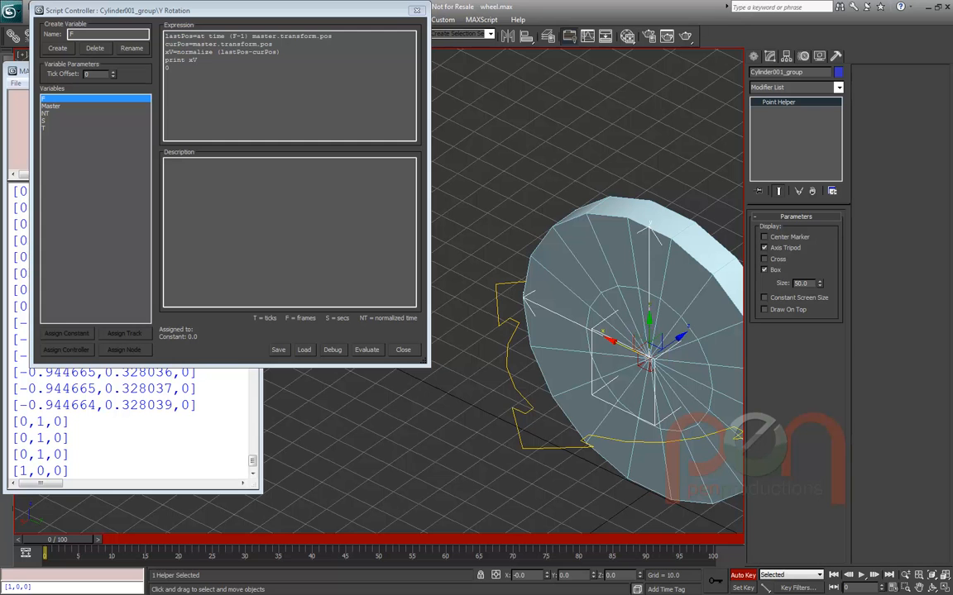
pyautogui.moveTo(58, 539)
pyautogui.mouseDown()
pyautogui.moveTo(95, 539)
pyautogui.moveTo(57, 539)
pyautogui.mouseUp()
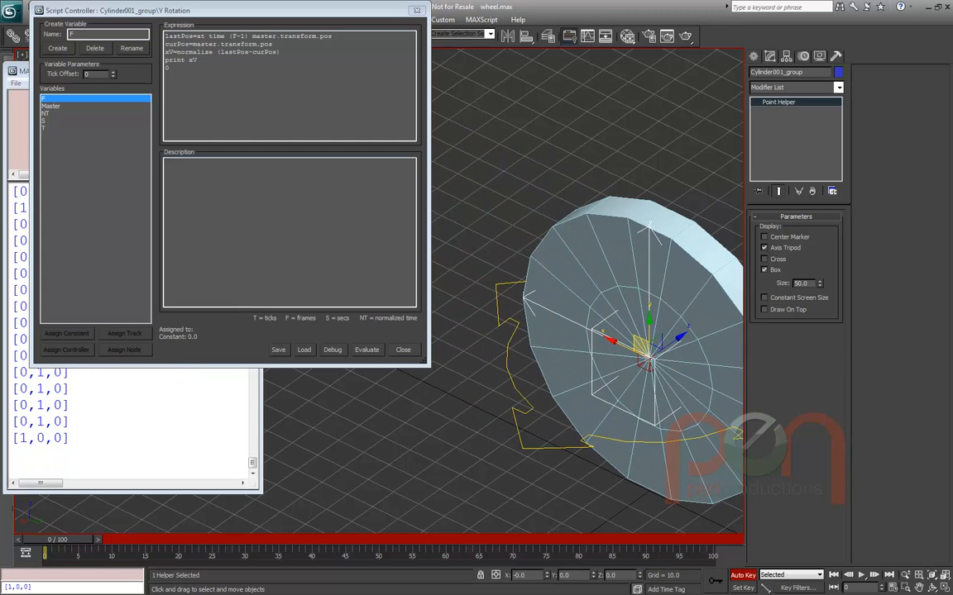
# Replace the print xV line with "zV=[0,0,1]" and a "tm=matrix3" line that takes xV and zV
pyautogui.click(197, 59)
pyautogui.press('Return')
pyautogui.press('Return')
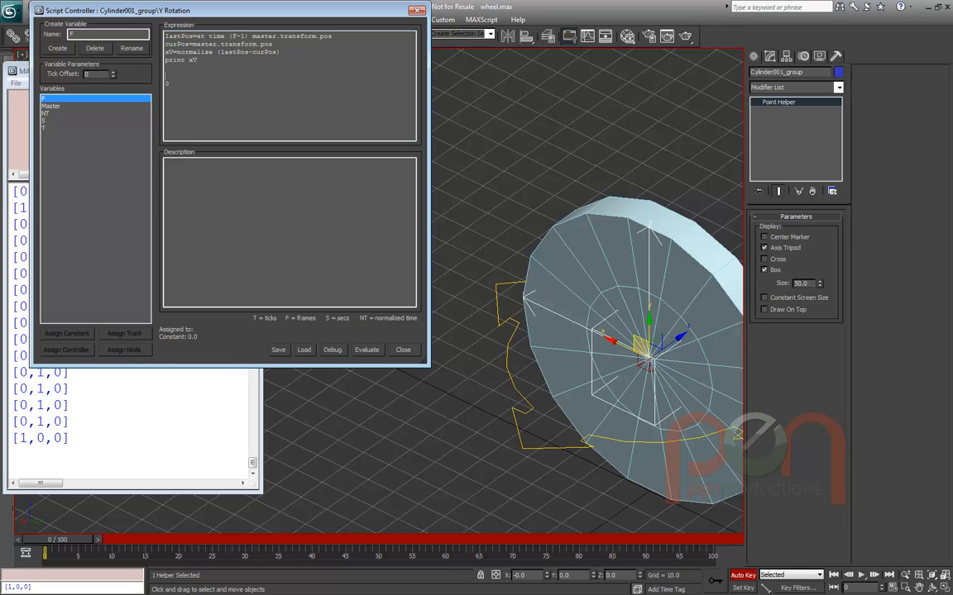
pyautogui.moveTo(189, 60); pyautogui.dragTo(165, 59)
pyautogui.press('BackSpace')
pyautogui.click(165, 59)
pyautogui.write('tm=matrix3')
pyautogui.press('Return')
pyautogui.write('xV=')
pyautogui.write('[]')
pyautogui.write('0,0')
pyautogui.write(',1')
pyautogui.write('z')
pyautogui.write('V')
# Insert the line "yV=normalize (cross zV xV)" between the zV and tm lines
pyautogui.click(221, 68)
pyautogui.press('Return')
pyautogui.write('y')
pyautogui.press('BackSpace')
pyautogui.write('V=normalize (cross')
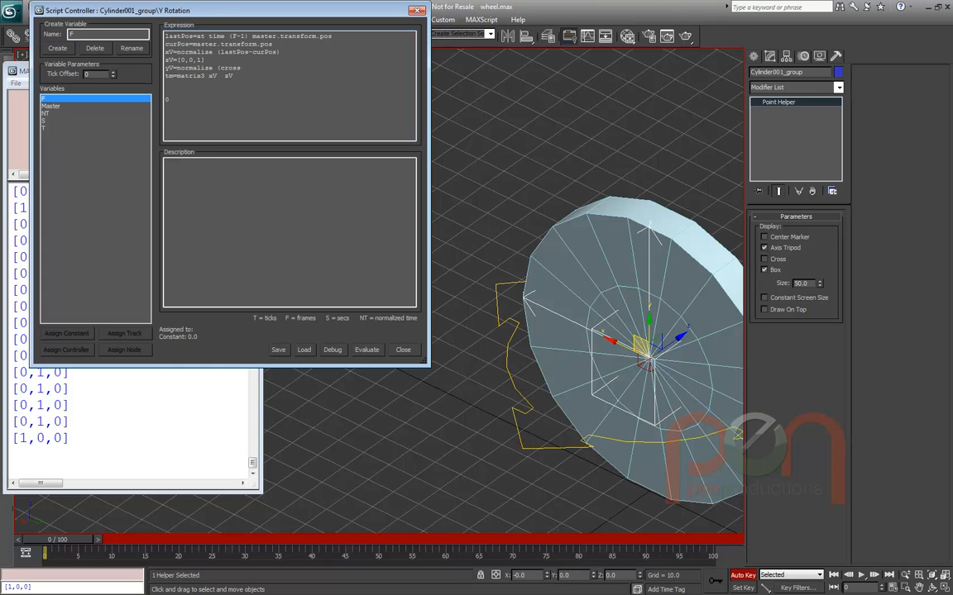
pyautogui.write('zV xV')
pyautogui.doubleClick(250, 67)
pyautogui.click(165, 91)
# Insert yV between xV and zV so the matrix line reads "tm=matrix3 xV yV zV"
pyautogui.doubleClick(169, 67)
pyautogui.hotkey('ctrl', 'c')
pyautogui.click(221, 75)
pyautogui.hotkey('ctrl', 'v')
# Select the Arrows_CNT001 control and try moving it while viewing the wheel from the side to check its travel direction
pyautogui.moveTo(565, 309); pyautogui.dragTo(610, 244, button='middle')
pyautogui.scroll(-2, 531, 273)
pyautogui.moveTo(610, 245); pyautogui.dragTo(570, 314)
pyautogui.hotkey('ctrl', 'z')
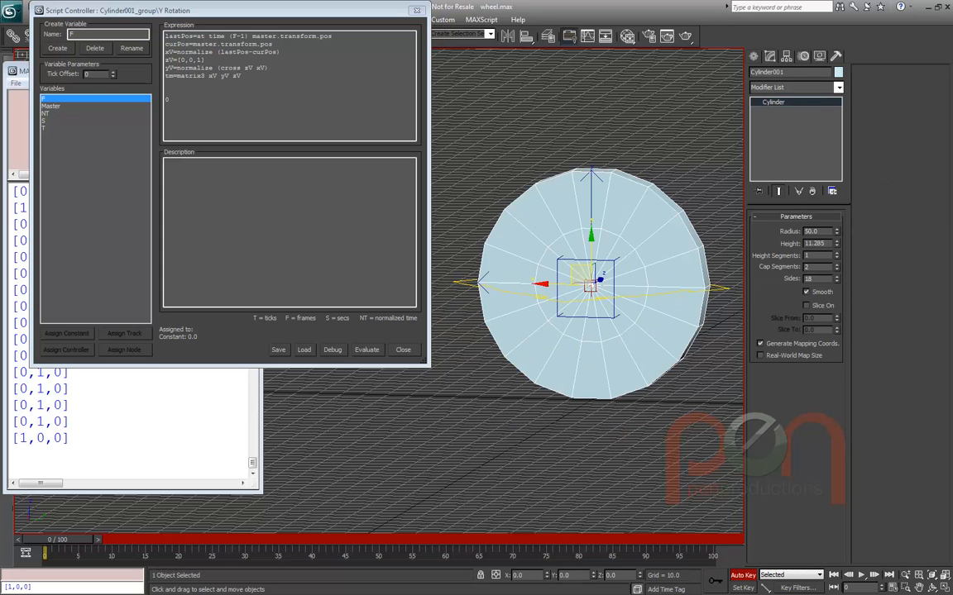
pyautogui.click(589, 288)
pyautogui.moveTo(588, 288); pyautogui.dragTo(592, 286)
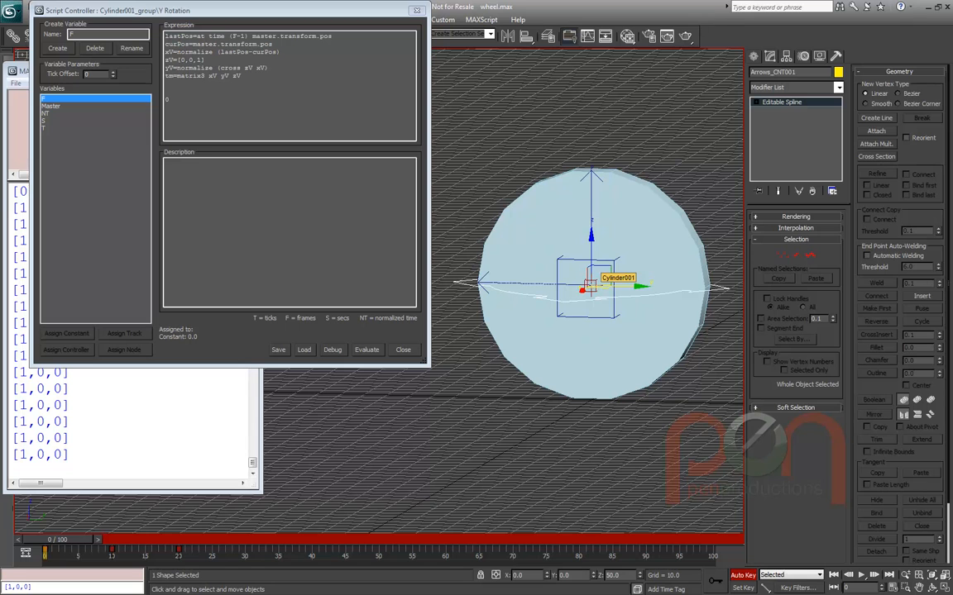
# Insert the line "zV=normalize (cross xV yV)" between the yV and tm lines of the Y Rotation expression
pyautogui.click(267, 67)
pyautogui.press('Return')
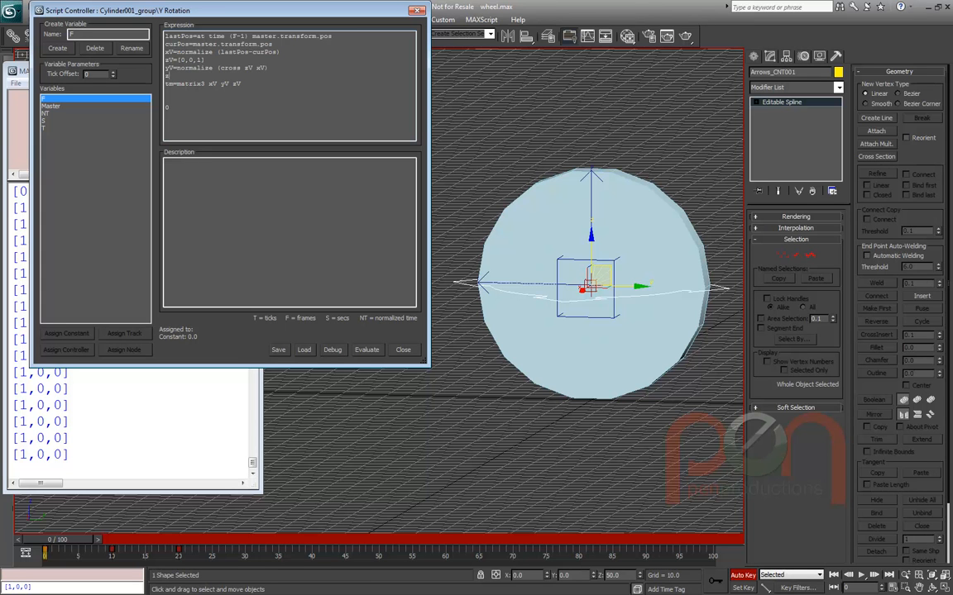
pyautogui.write('V')
pyautogui.write('=normalize')
pyautogui.write(' (cross')
pyautogui.write(' xV')
pyautogui.write(' yV) tm=matrix3 xV yV zV ')
# Add a "print tm" line, append [0,0,0] as the fourth matrix3 argument, and evaluate the script
pyautogui.write('print')
pyautogui.write(' tm')
pyautogui.hotkey('shift', 'Return')
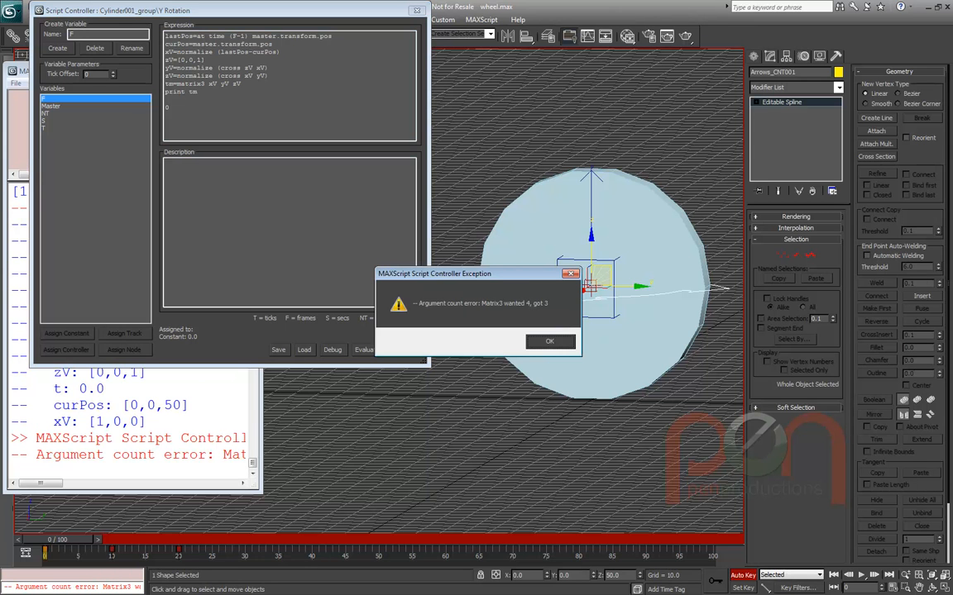
pyautogui.press('Return')
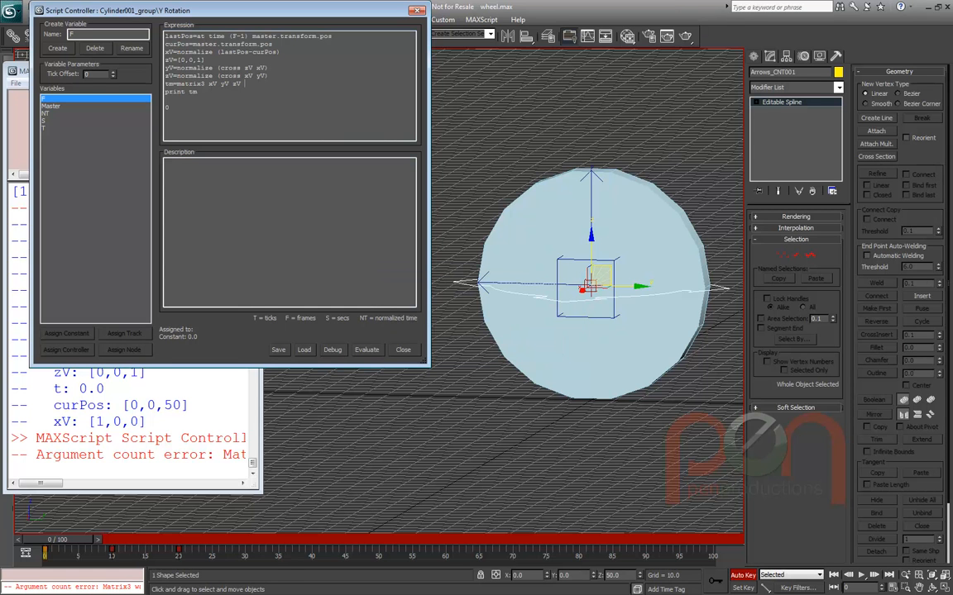
pyautogui.write('[]')
pyautogui.write('0,0,0')
pyautogui.click(366, 350)
# Widen the listener and scrub the timeline to frame 21 and back to 0 to examine the printed matrices
pyautogui.moveTo(259, 492); pyautogui.dragTo(428, 497)
pyautogui.moveTo(58, 539); pyautogui.dragTo(86, 540)
pyautogui.moveTo(427, 285); pyautogui.dragTo(610, 285)
pyautogui.moveTo(94, 539); pyautogui.dragTo(187, 539)
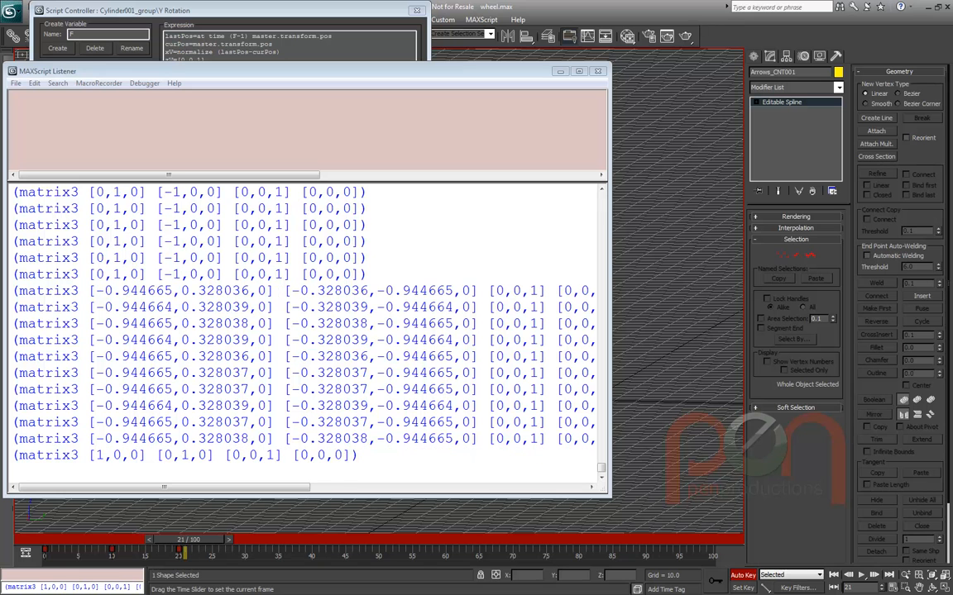
pyautogui.moveTo(609, 490); pyautogui.dragTo(707, 490)
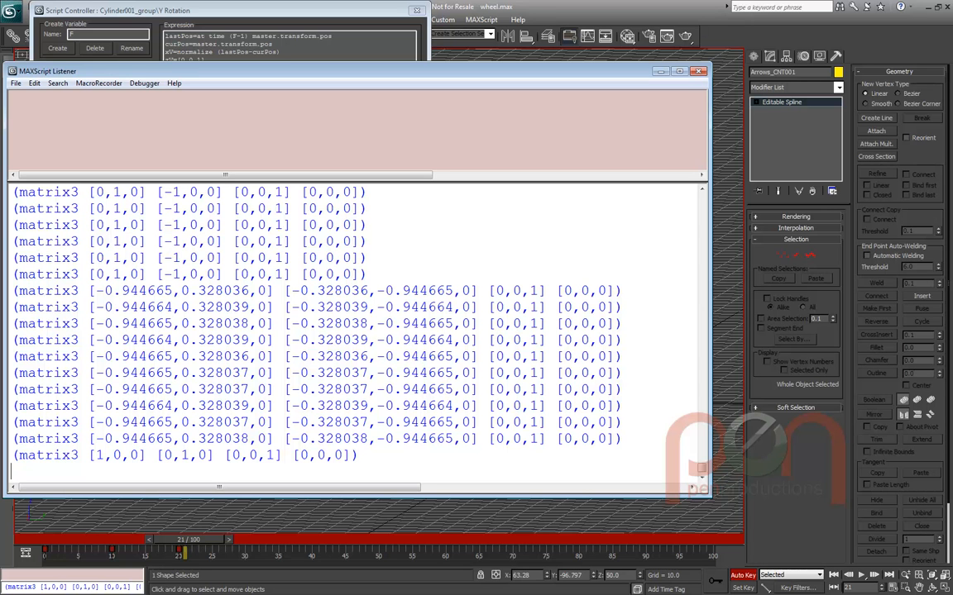
pyautogui.moveTo(189, 539); pyautogui.dragTo(56, 540)
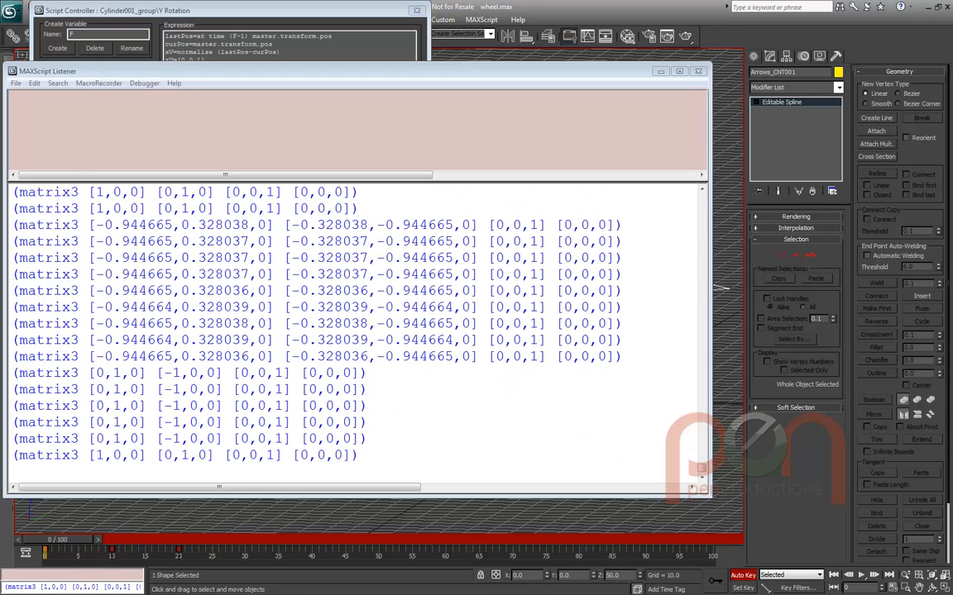
pyautogui.moveTo(709, 289); pyautogui.dragTo(378, 289)
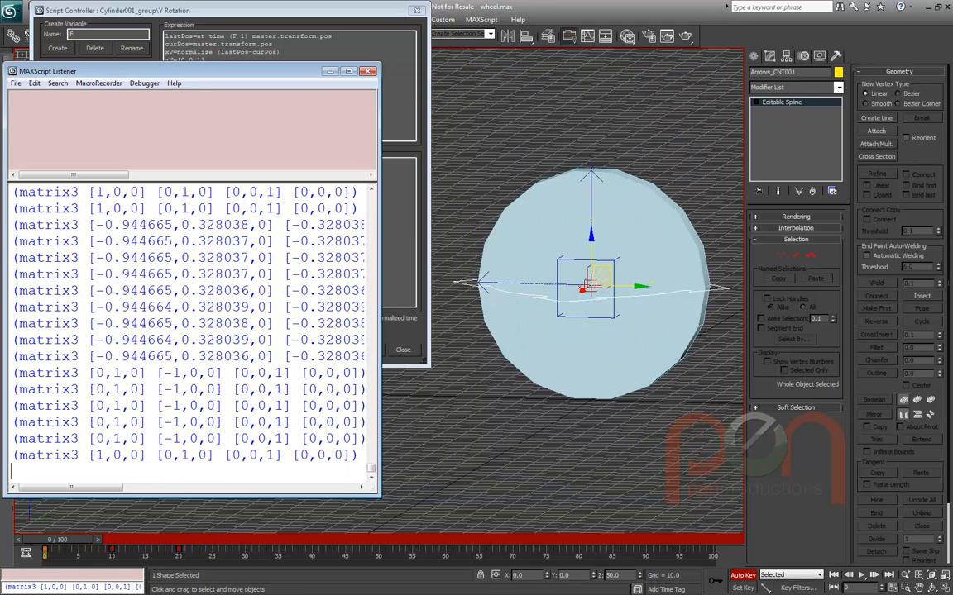
# Change the print line to "print tm.rotation", evaluate it, and check the listener output while scrubbing the timeline
pyautogui.click(223, 10)
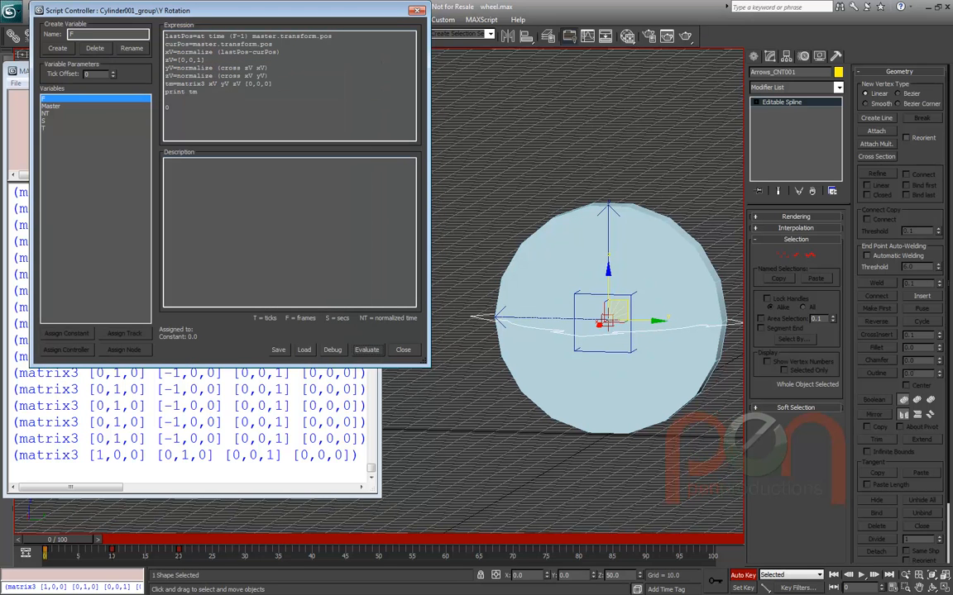
pyautogui.click(196, 92)
pyautogui.write('.rotation')
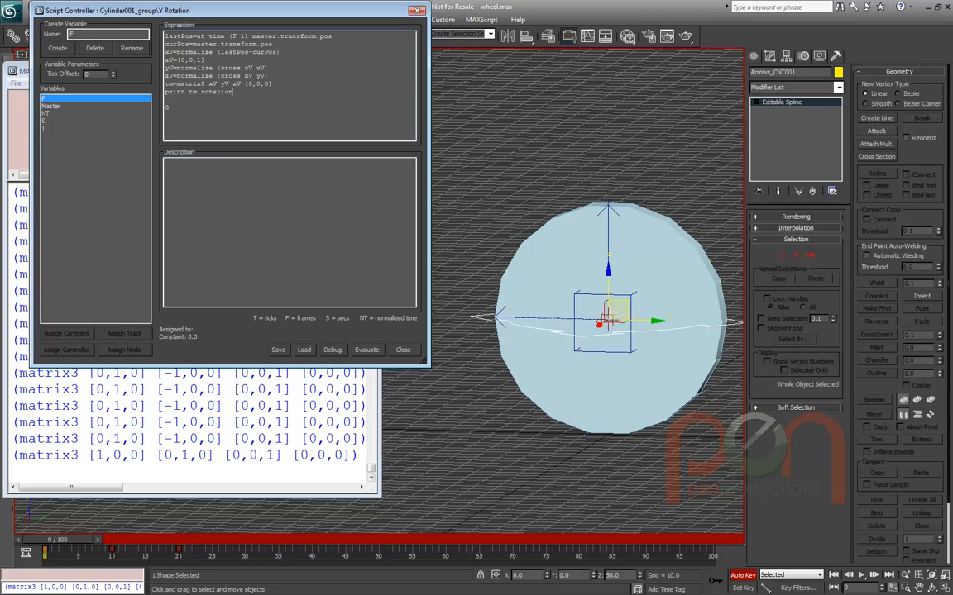
pyautogui.click(366, 349)
pyautogui.press('F11')
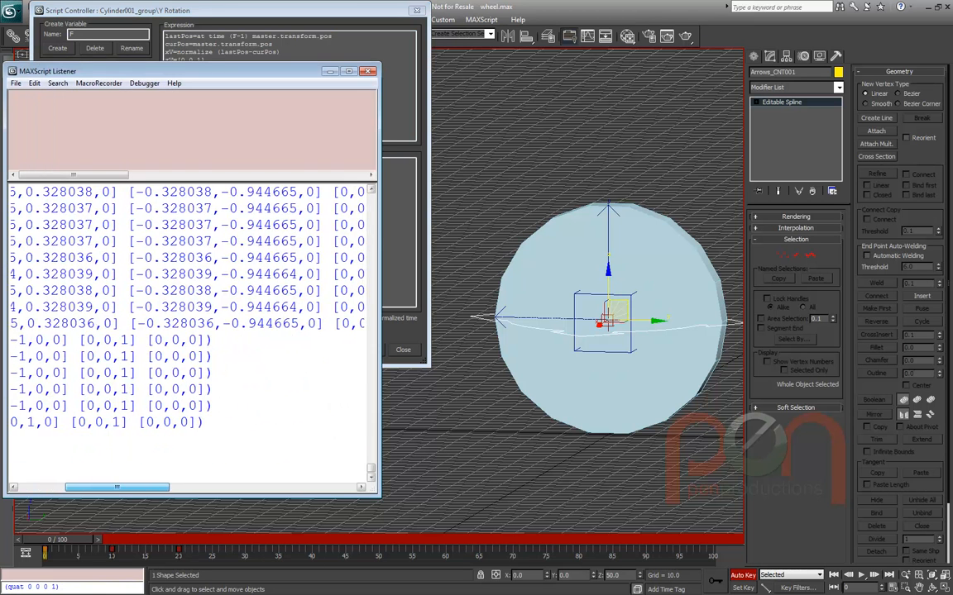
pyautogui.moveTo(64, 539)
pyautogui.mouseDown()
pyautogui.moveTo(137, 540)
pyautogui.moveTo(59, 539)
pyautogui.mouseUp()
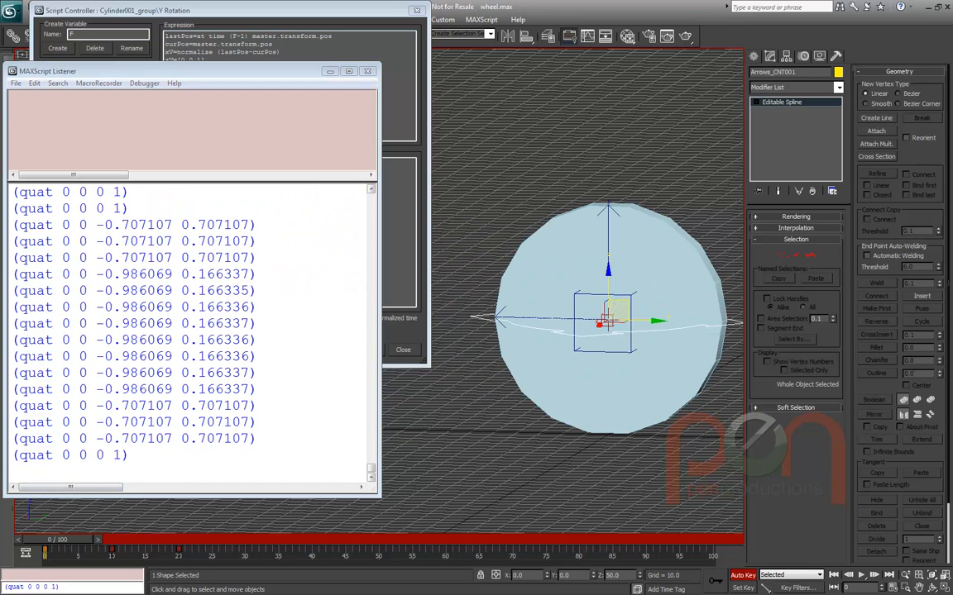
# Change the print line to "print (tm.rotation as eulerAngles)", evaluate it, and check the output while scrubbing the timeline
pyautogui.moveTo(232, 10); pyautogui.dragTo(254, 28)
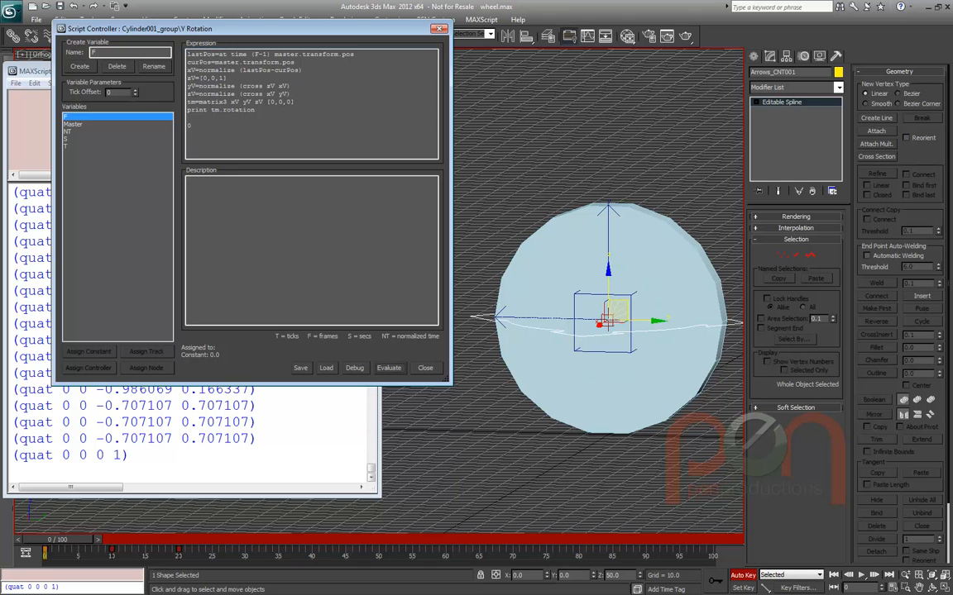
pyautogui.click(211, 110)
pyautogui.write('(tm.rotation as eulerAngles')
pyautogui.press('BackSpace')
pyautogui.press('BackSpace')
pyautogui.press('BackSpace')
pyautogui.press('BackSpace')
pyautogui.press('BackSpace')
pyautogui.write('Angles')
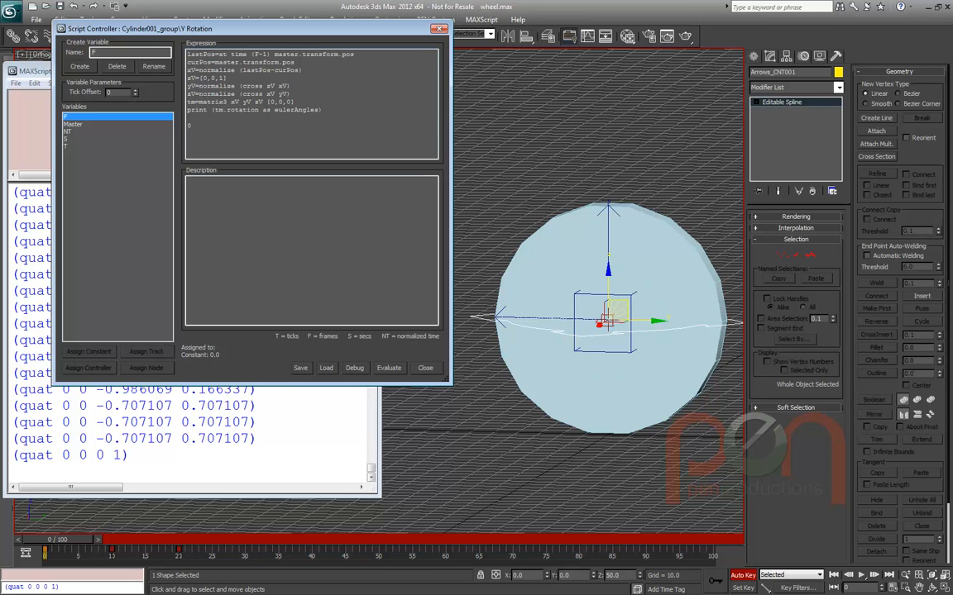
pyautogui.click(389, 368)
pyautogui.moveTo(70, 487)
pyautogui.mouseDown()
pyautogui.moveTo(110, 487)
pyautogui.moveTo(70, 488)
pyautogui.mouseUp()
pyautogui.moveTo(46, 539)
pyautogui.mouseDown()
pyautogui.moveTo(177, 539)
pyautogui.moveTo(44, 540)
pyautogui.mouseUp()
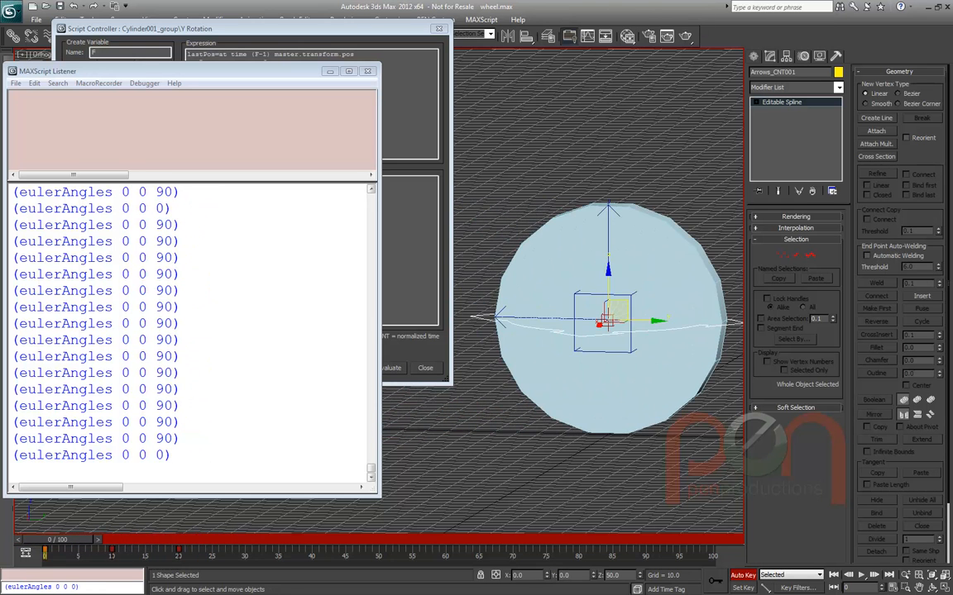
# Select the wheel's Cylinder001_group point helper and examine its axes from an angled view
pyautogui.keyDown('alt'); pyautogui.moveTo(608, 323); pyautogui.dragTo(562, 355, button='middle'); pyautogui.keyUp('alt')
pyautogui.click(567, 302)
pyautogui.keyDown('alt'); pyautogui.moveTo(567, 302); pyautogui.dragTo(546, 313, button='middle'); pyautogui.keyUp('alt')
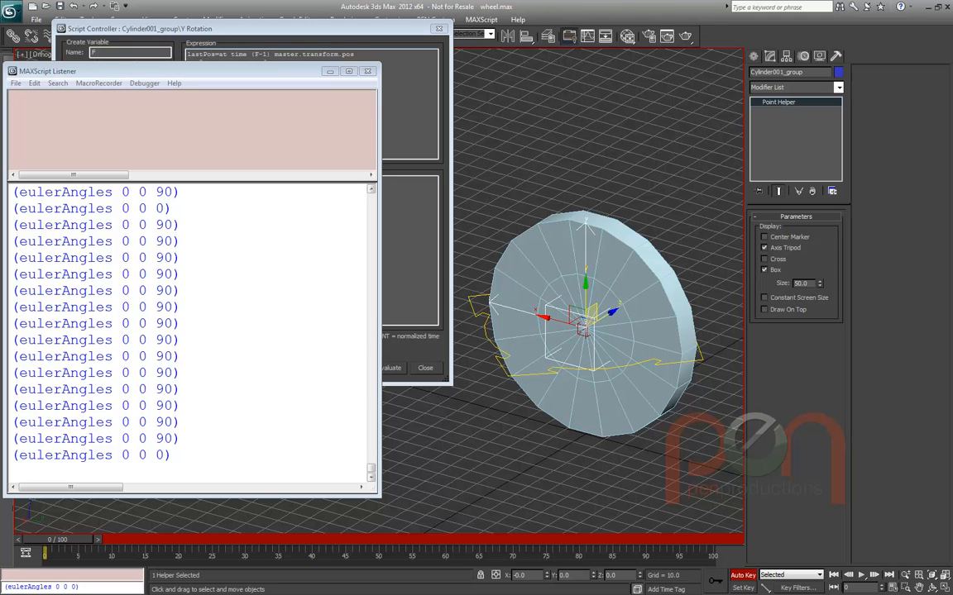
# Remove the trailing 0 line, append .z to the eulerAngles print expression, and evaluate the script
pyautogui.click(315, 29)
pyautogui.hotkey('shift', 'Up')
pyautogui.press('BackSpace')
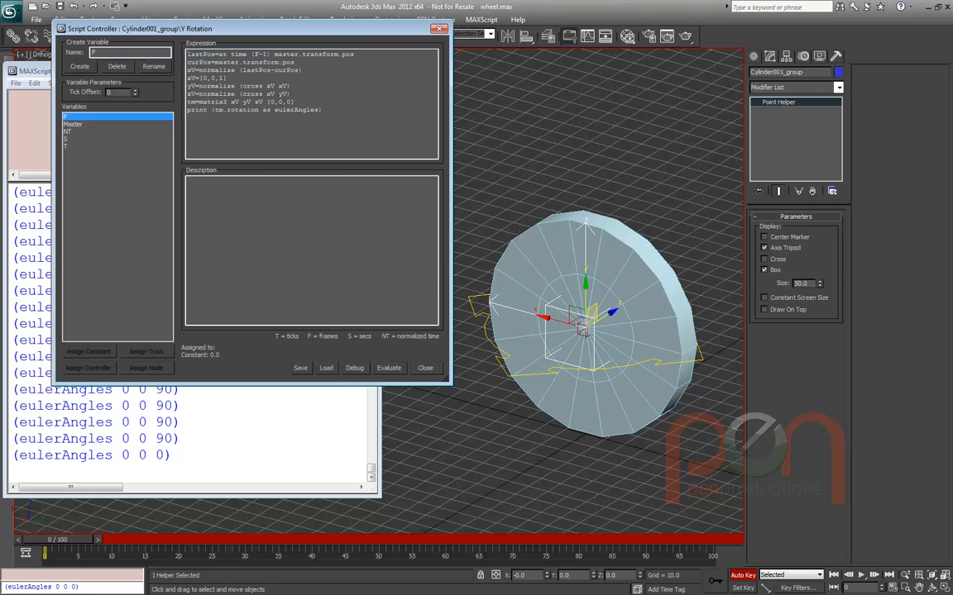
pyautogui.click(388, 368)
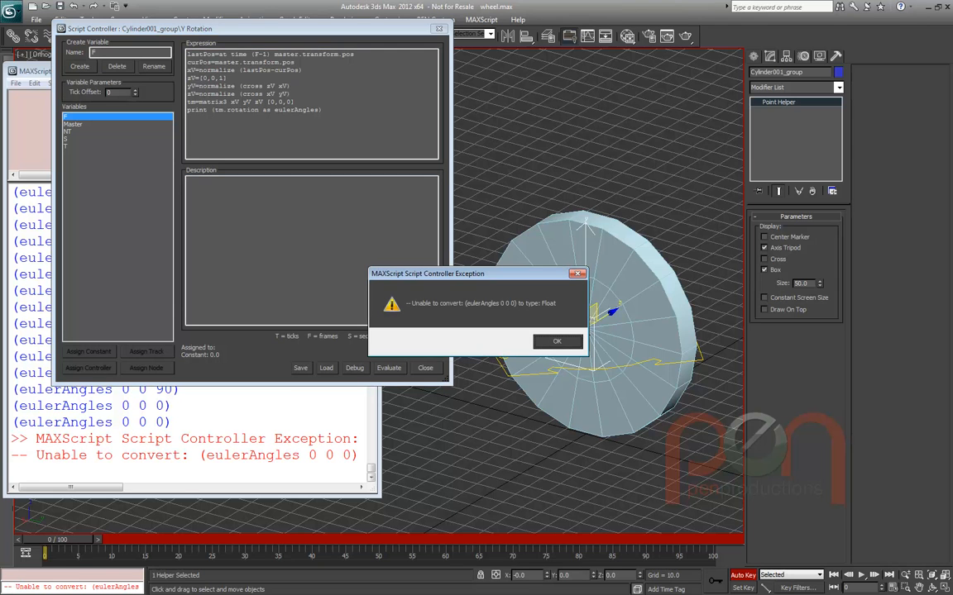
pyautogui.press('Return')
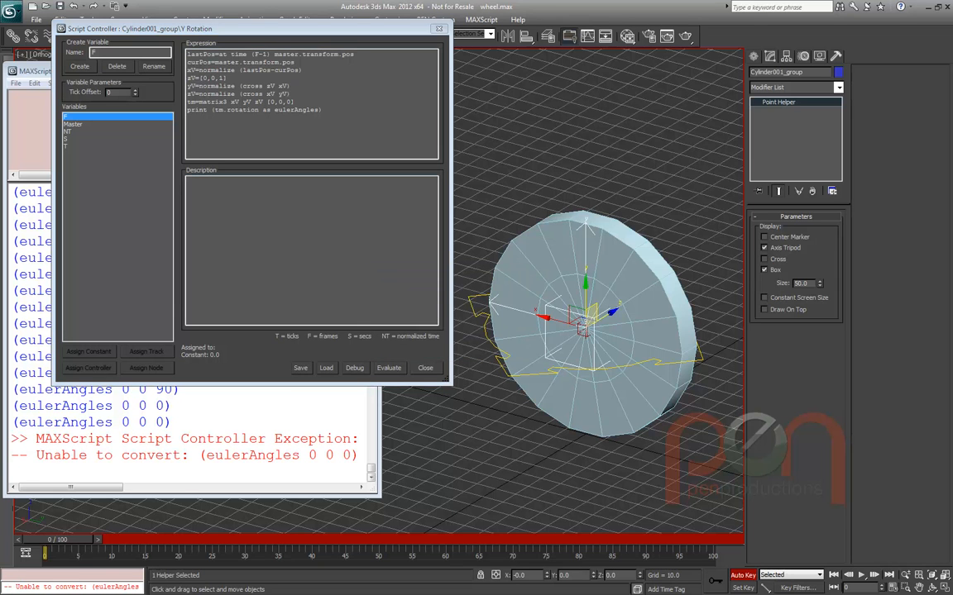
pyautogui.write('.z')
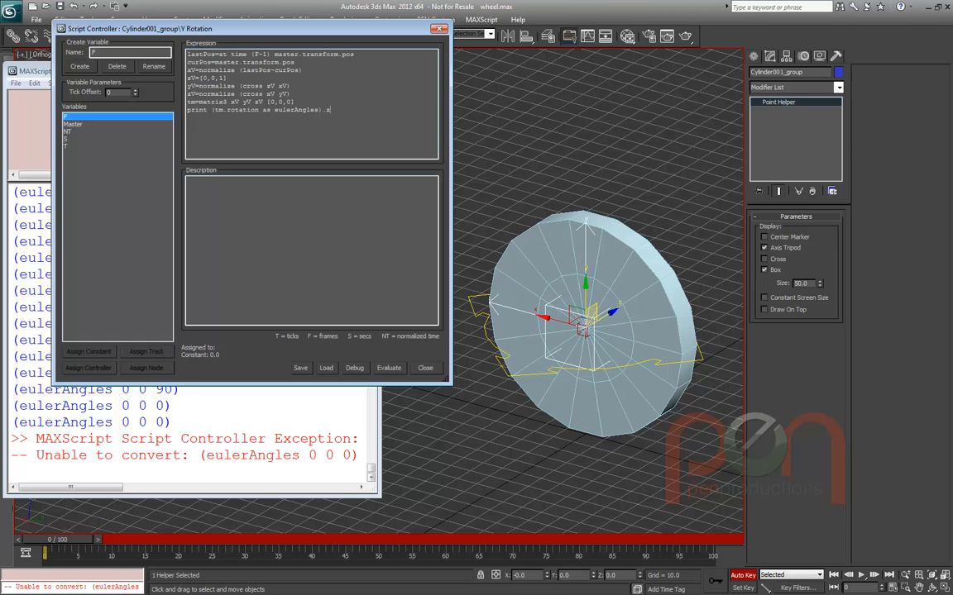
pyautogui.click(389, 368)
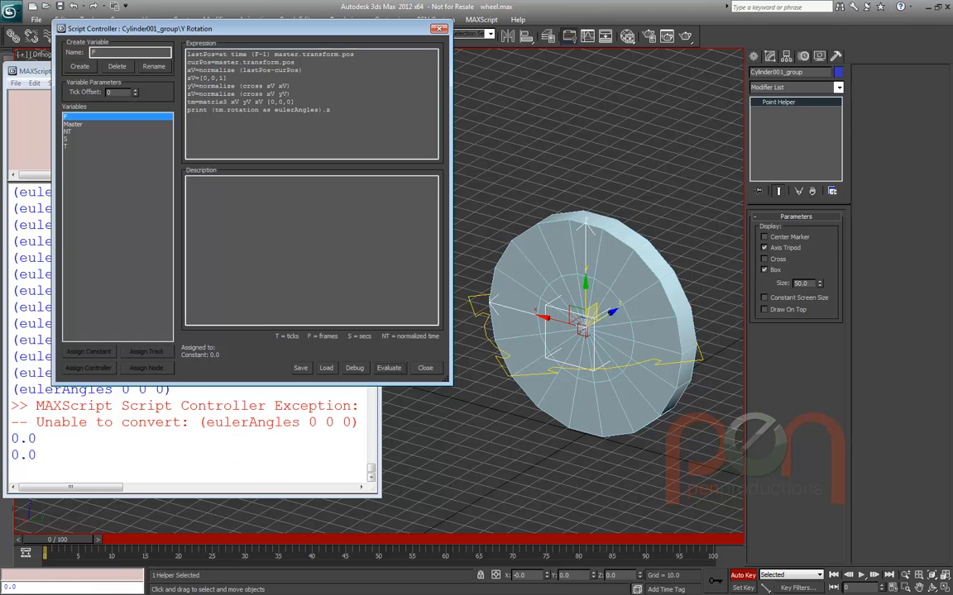
# Scrub the timeline forward and back to frame 0, comparing the wheel's turning with the printed Z angles
pyautogui.moveTo(58, 540); pyautogui.dragTo(157, 539)
pyautogui.keyDown('alt'); pyautogui.moveTo(595, 330); pyautogui.dragTo(621, 248, button='middle'); pyautogui.keyUp('alt')
pyautogui.scroll(-3, 620, 257)
pyautogui.moveTo(157, 539); pyautogui.dragTo(51, 540)
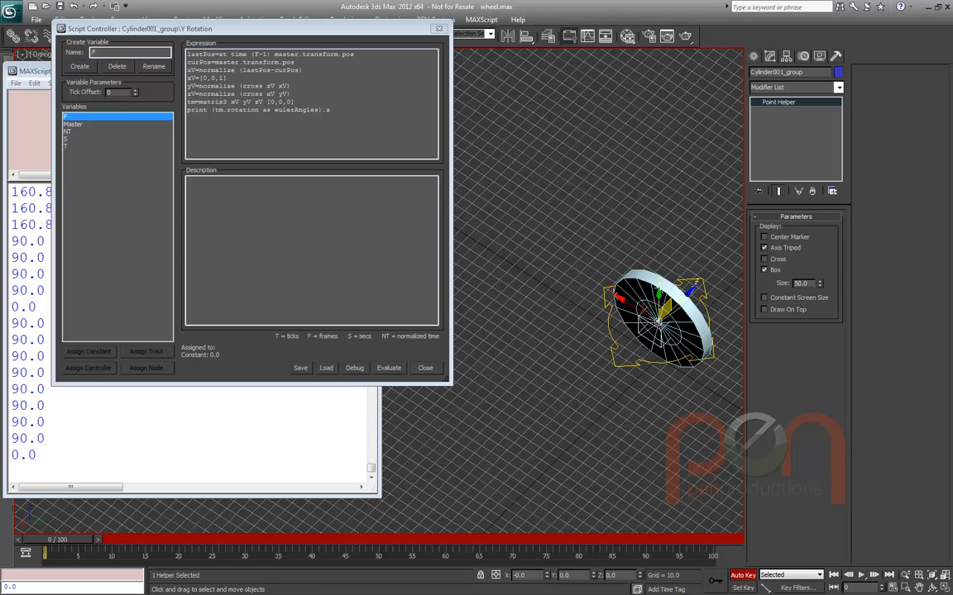
pyautogui.click(187, 118)
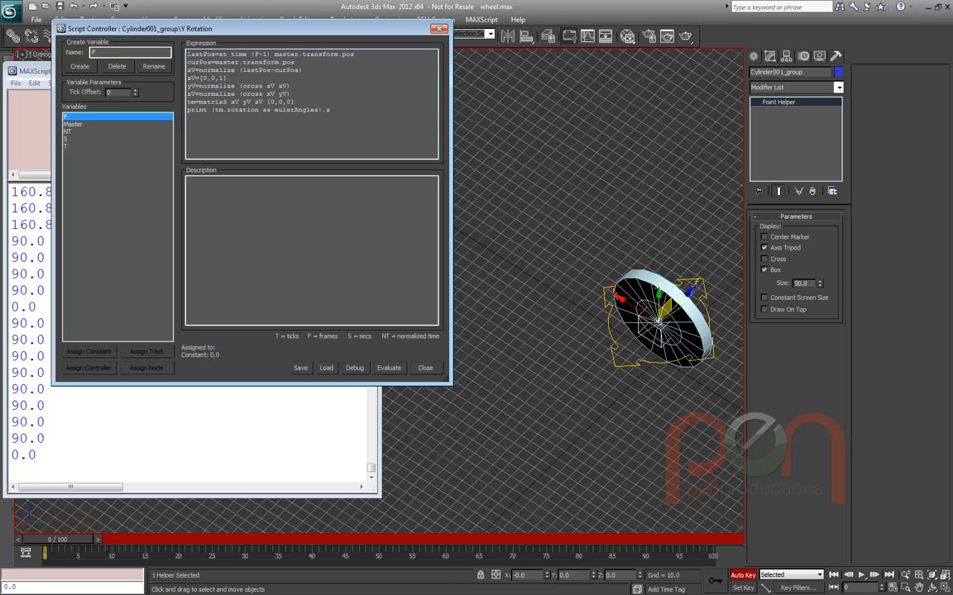
pyautogui.doubleClick(197, 110)
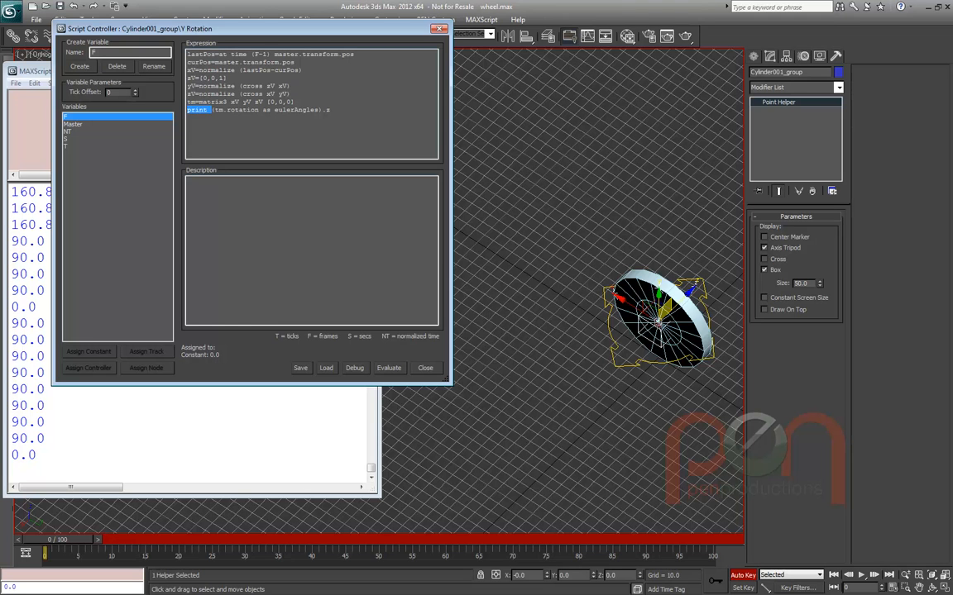
pyautogui.moveTo(57, 539)
pyautogui.mouseDown()
pyautogui.moveTo(171, 539)
pyautogui.moveTo(57, 540)
pyautogui.mouseUp()
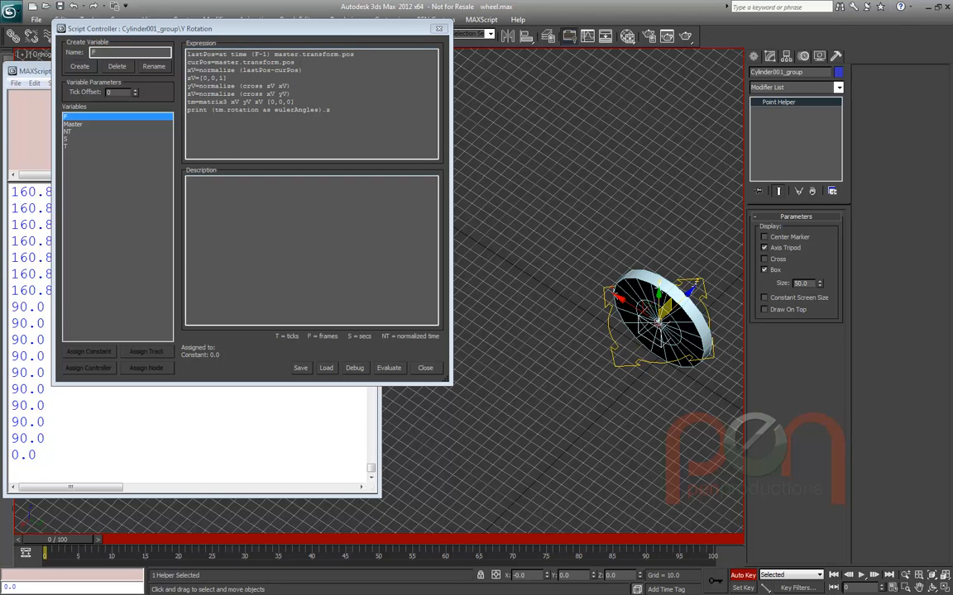
pyautogui.moveTo(57, 539); pyautogui.dragTo(76, 539)
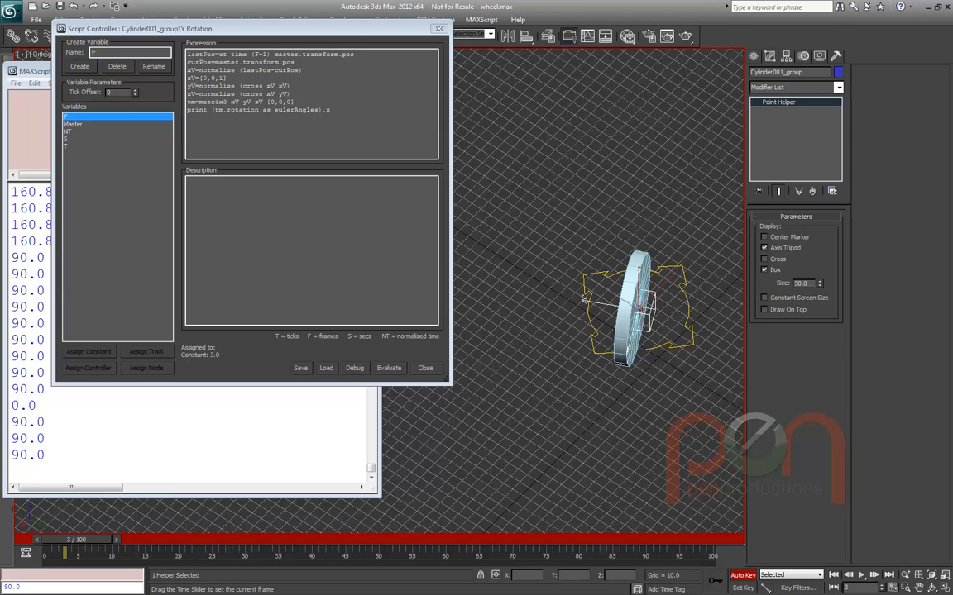
pyautogui.moveTo(76, 539); pyautogui.dragTo(57, 539)
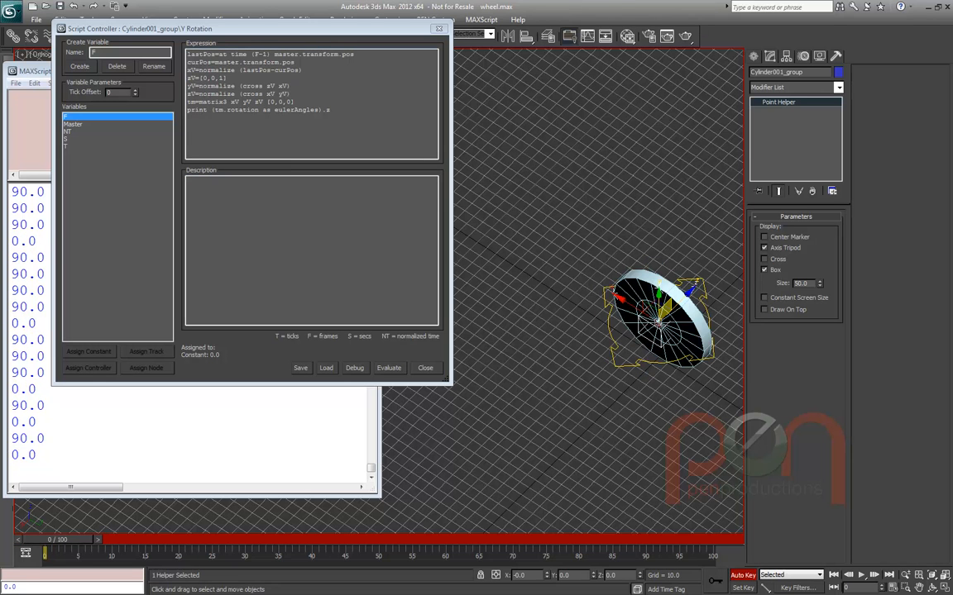
# Wrap the printed angle as "(degToRad (tm.rotation as eulerAngles).z)", evaluate it, and check the rotation over the first frames
pyautogui.click(209, 110)
pyautogui.write('(degToRa')
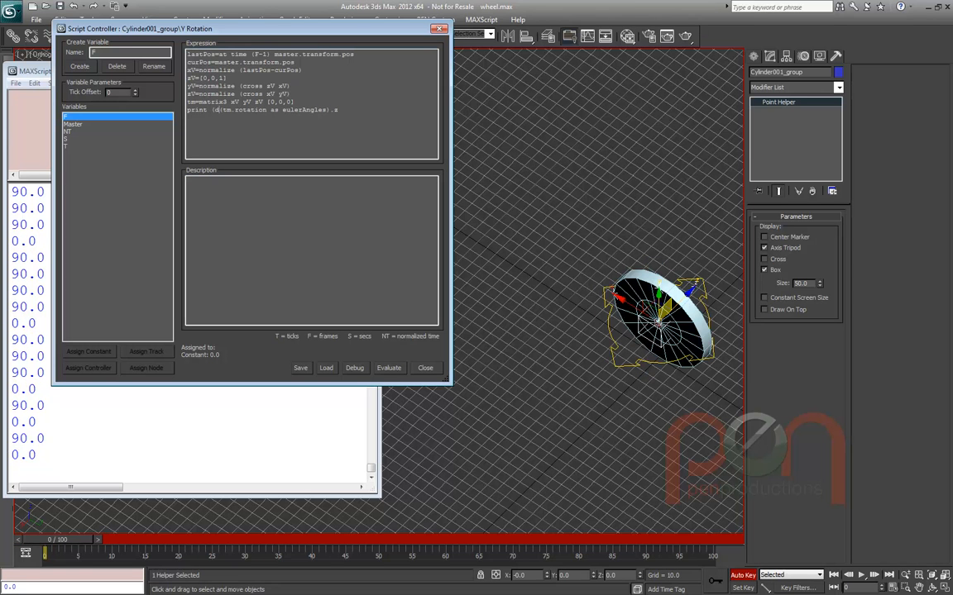
pyautogui.write('d')
pyautogui.click(388, 367)
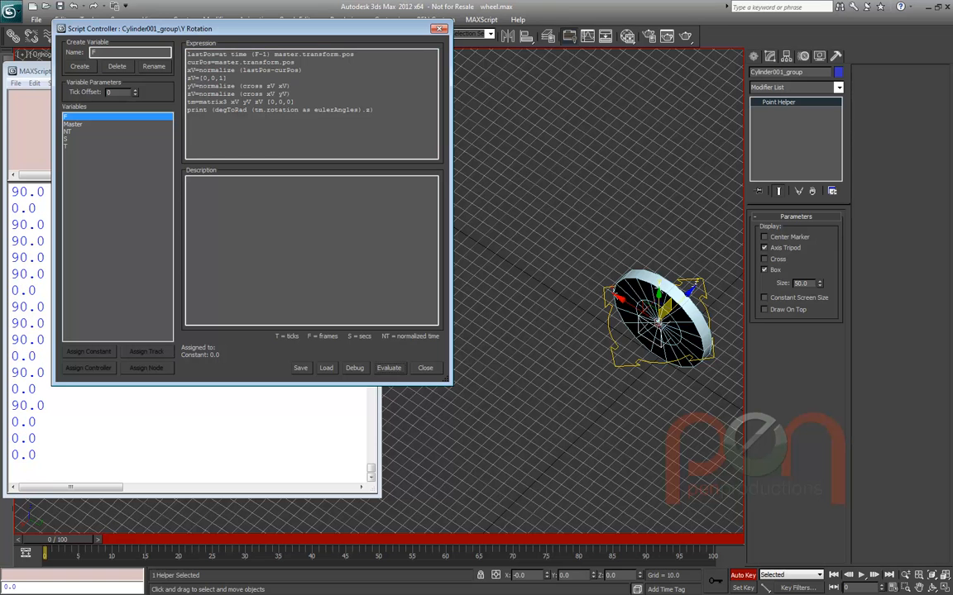
pyautogui.moveTo(58, 540)
pyautogui.mouseDown()
pyautogui.moveTo(176, 539)
pyautogui.moveTo(51, 539)
pyautogui.mouseUp()
pyautogui.press('w')
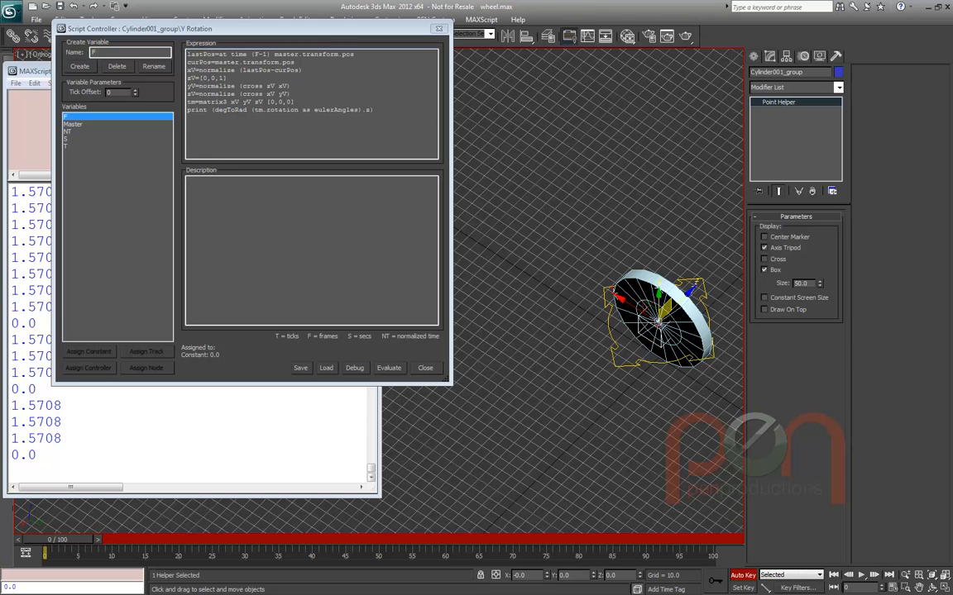
# Try subtracting 90 directly after .z in the degToRad expression and check the output over the first frames
pyautogui.click(370, 110)
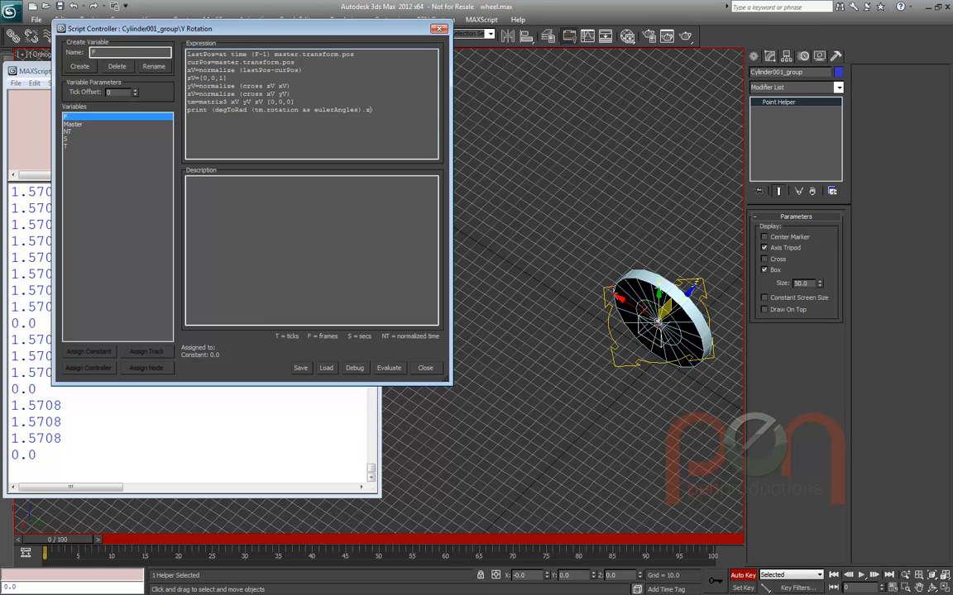
pyautogui.write('-90')
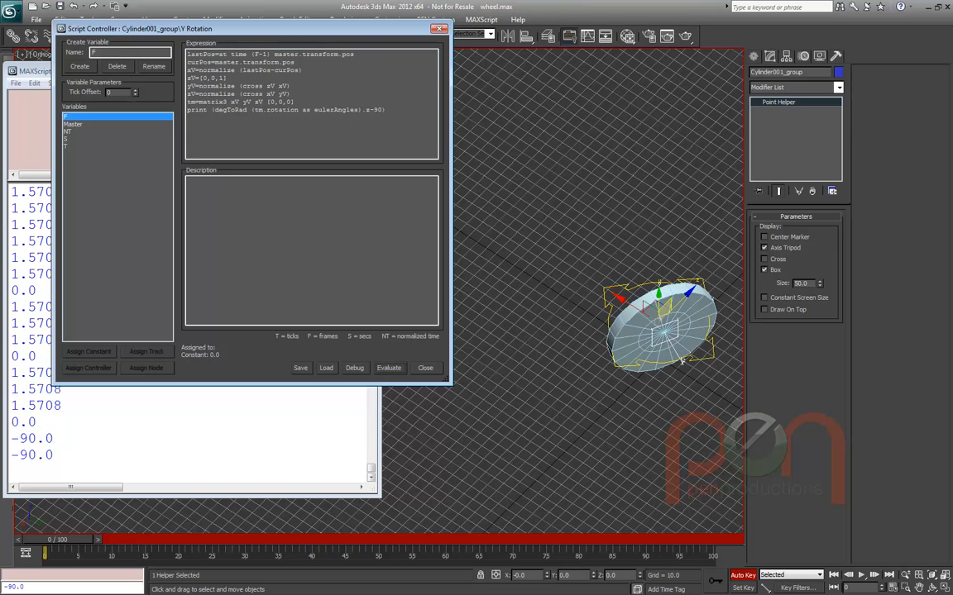
pyautogui.moveTo(69, 540)
pyautogui.mouseDown()
pyautogui.moveTo(115, 539)
pyautogui.moveTo(51, 540)
pyautogui.mouseUp()
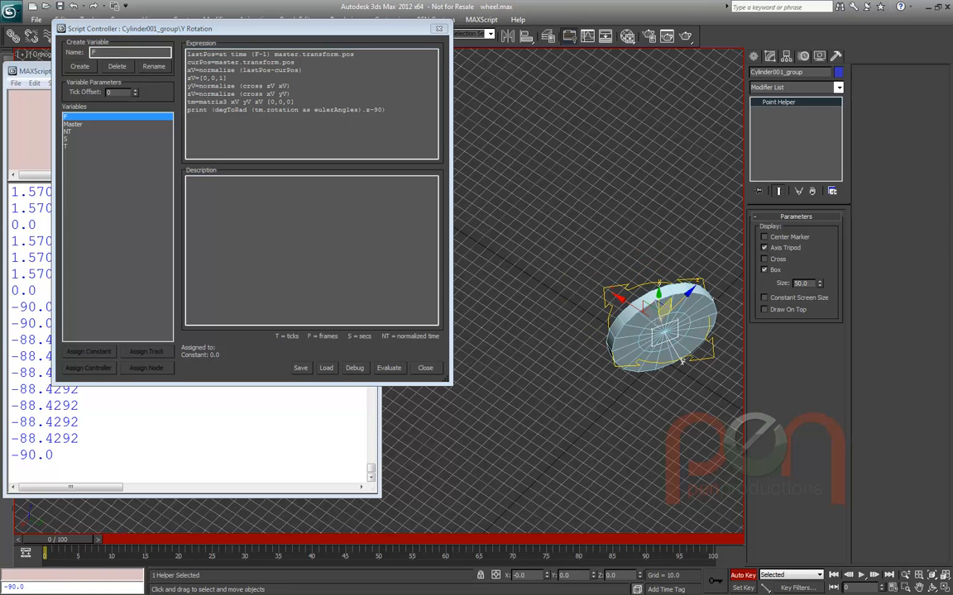
pyautogui.moveTo(381, 110); pyautogui.dragTo(369, 110)
pyautogui.press('BackSpace')
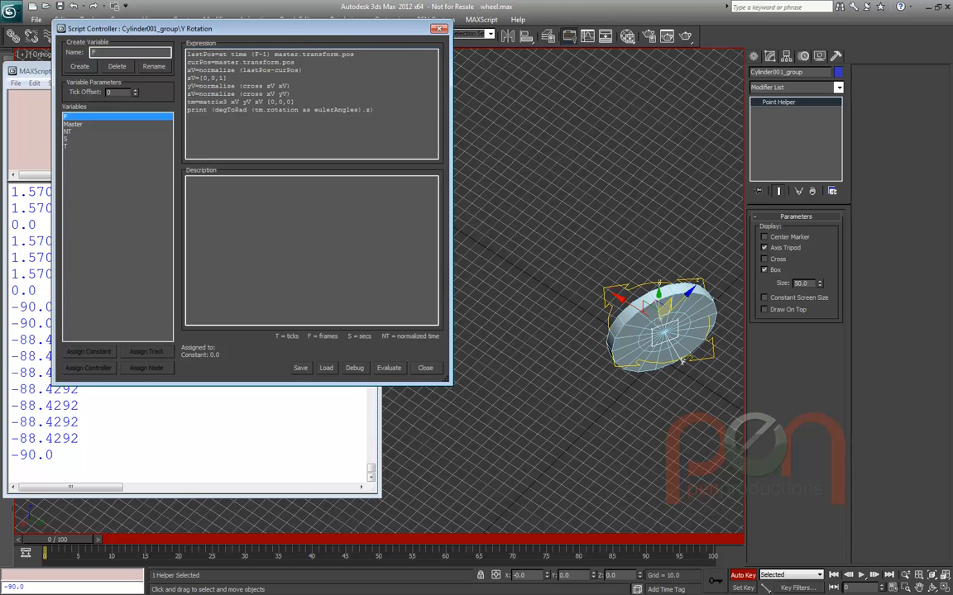
# Subtract 90 inside extra parentheses so the line reads "print (degToRad ((tm.rotation as eulerAngles).z-90))", and evaluate it
pyautogui.write('(')
pyautogui.write('-90')
pyautogui.click(388, 368)
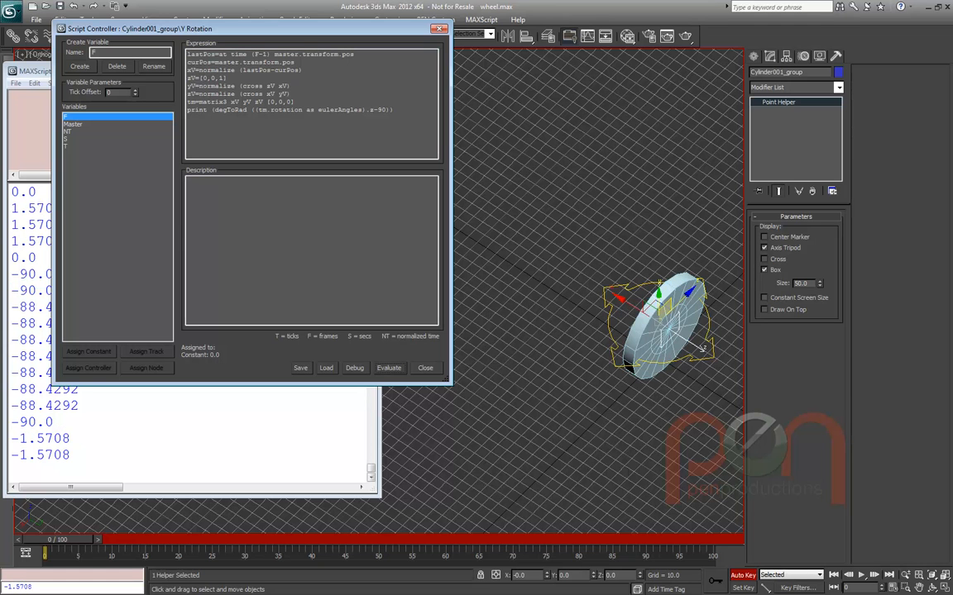
# Go to frame 30 and select the arrow-shaped master control for moving, viewing the wheel from above
pyautogui.moveTo(69, 539); pyautogui.dragTo(244, 539)
pyautogui.press('w')
pyautogui.click(526, 272)
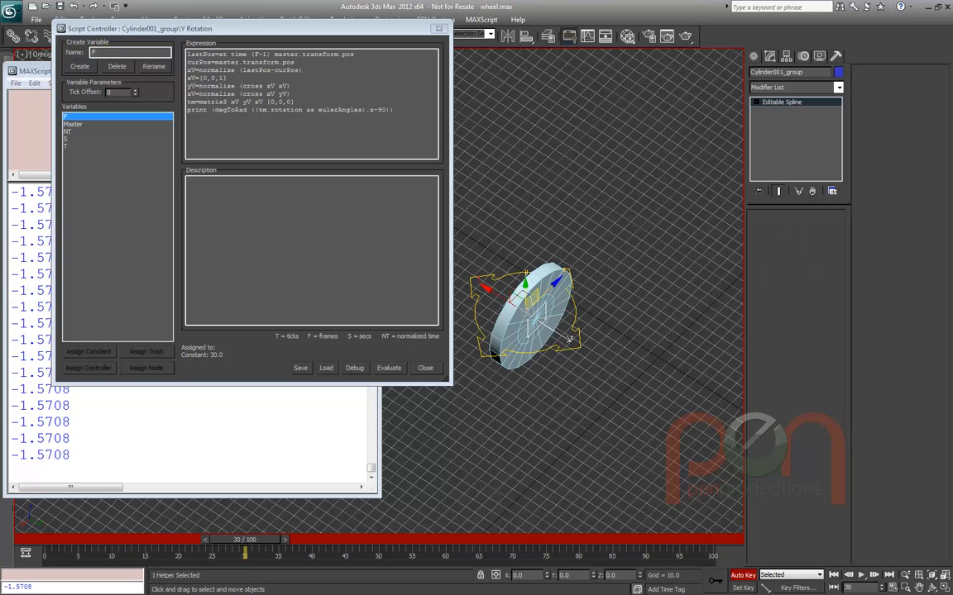
pyautogui.scroll(-3, 728, 204)
pyautogui.scroll(2, 729, 203)
pyautogui.keyDown('alt'); pyautogui.moveTo(595, 248); pyautogui.dragTo(562, 314, button='middle'); pyautogui.keyUp('alt')
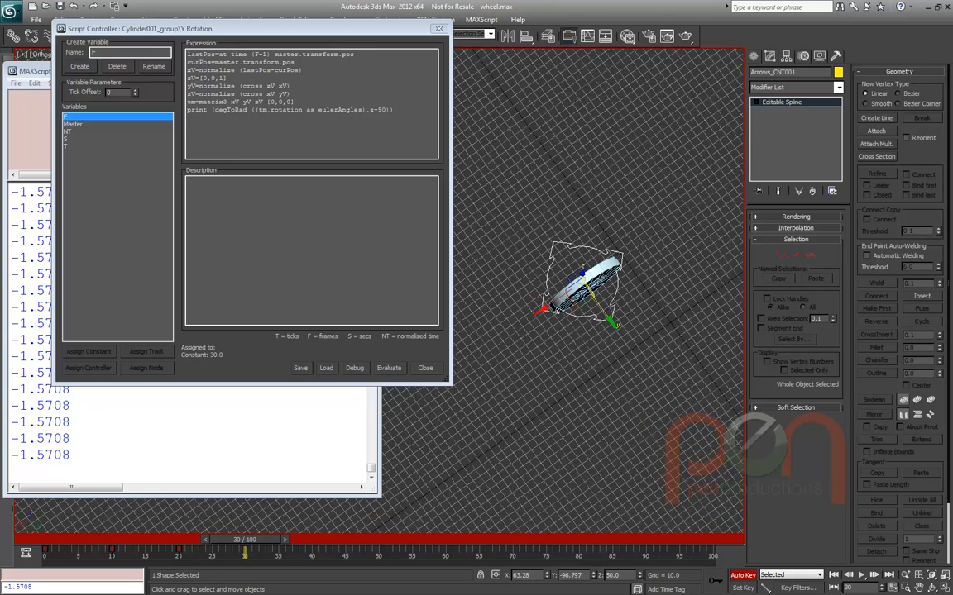
# Set the master control's keys at frames 0, 10 and 20 to Auto tangents in the mini curve editor
pyautogui.moveTo(208, 548); pyautogui.dragTo(44, 559)
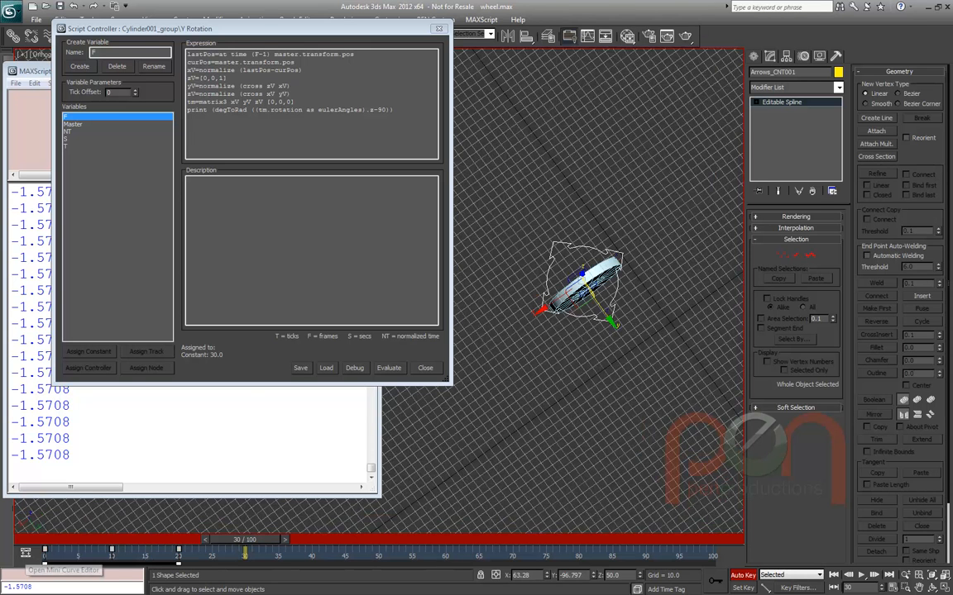
pyautogui.moveTo(366, 495); pyautogui.dragTo(366, 368)
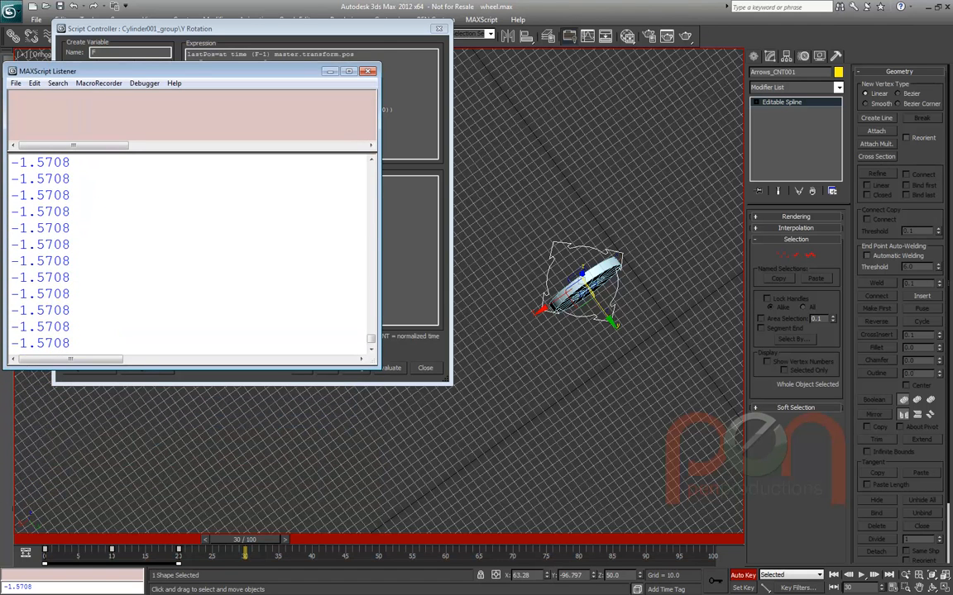
pyautogui.click(26, 553)
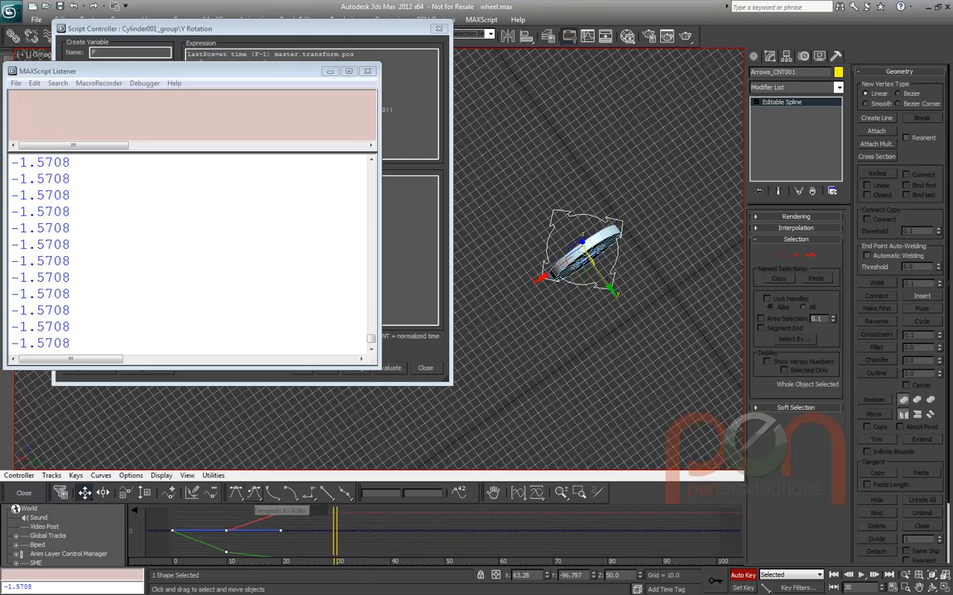
pyautogui.click(254, 494)
pyautogui.moveTo(477, 260); pyautogui.dragTo(496, 280, button='middle')
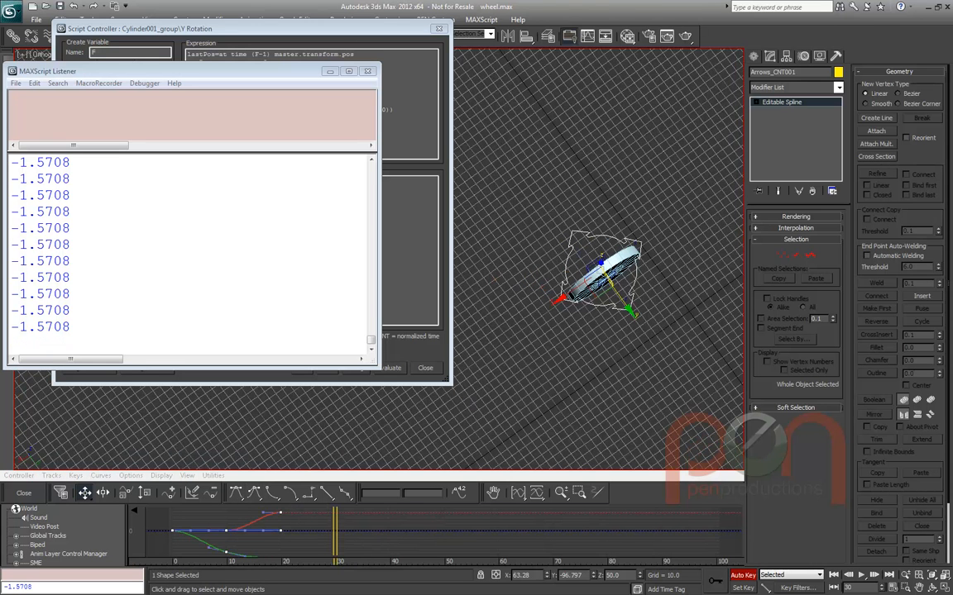
# Key the master control at frame 37 at about X 113, Y -200, and close the mini curve editor
pyautogui.moveTo(335, 537); pyautogui.dragTo(373, 537)
pyautogui.moveTo(597, 290); pyautogui.dragTo(514, 242)
pyautogui.scroll(-4, 397, 531)
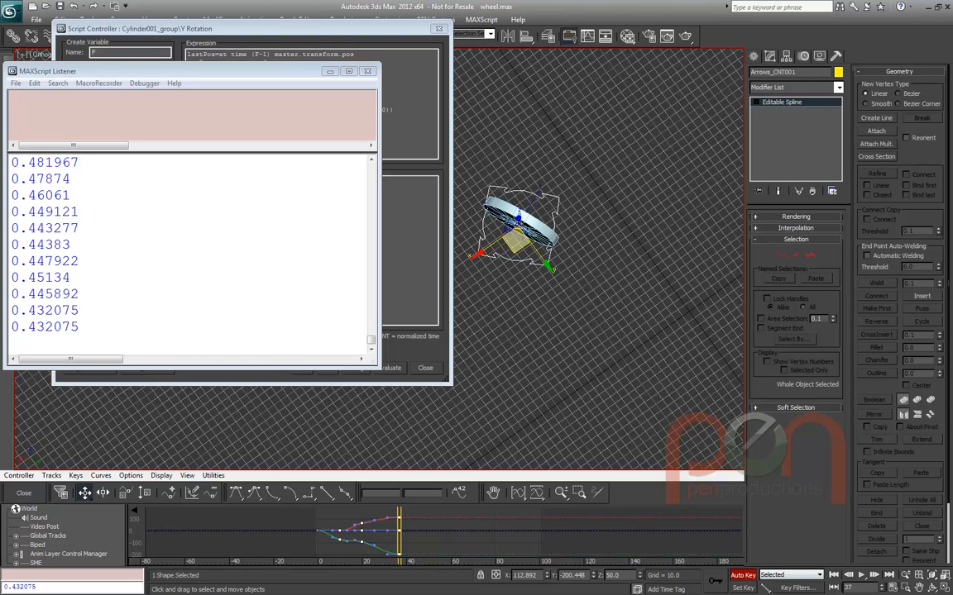
pyautogui.moveTo(765, 587); pyautogui.dragTo(765, 501)
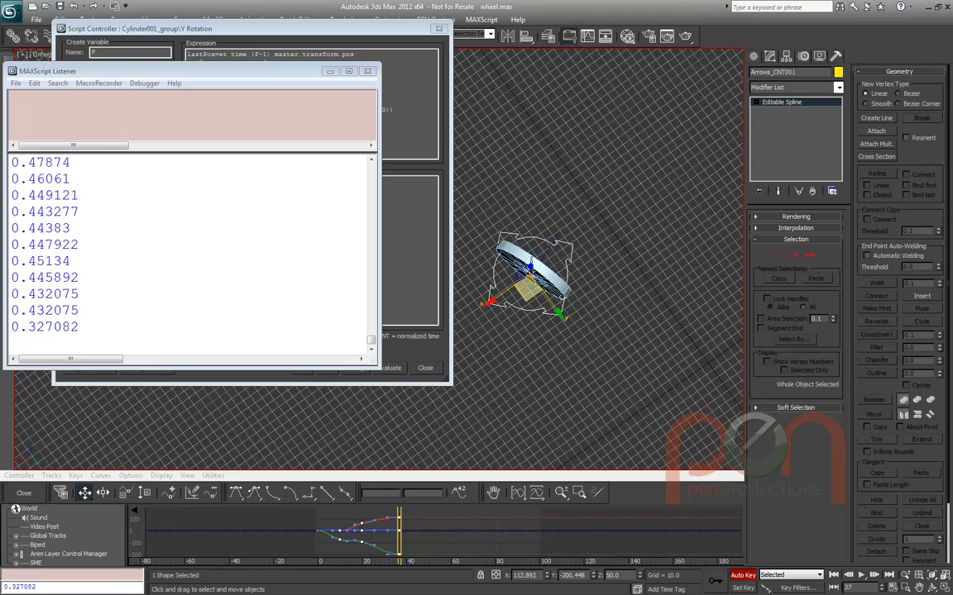
pyautogui.click(24, 493)
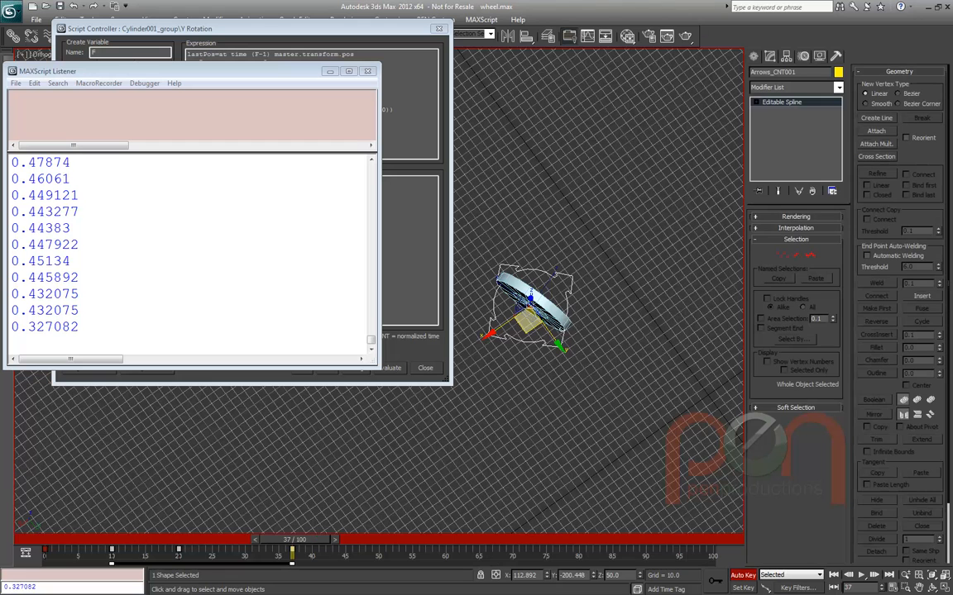
# Scrub back to frame 27 and select the wheel's group helper to examine its axes against the travel direction
pyautogui.moveTo(294, 539); pyautogui.dragTo(225, 539)
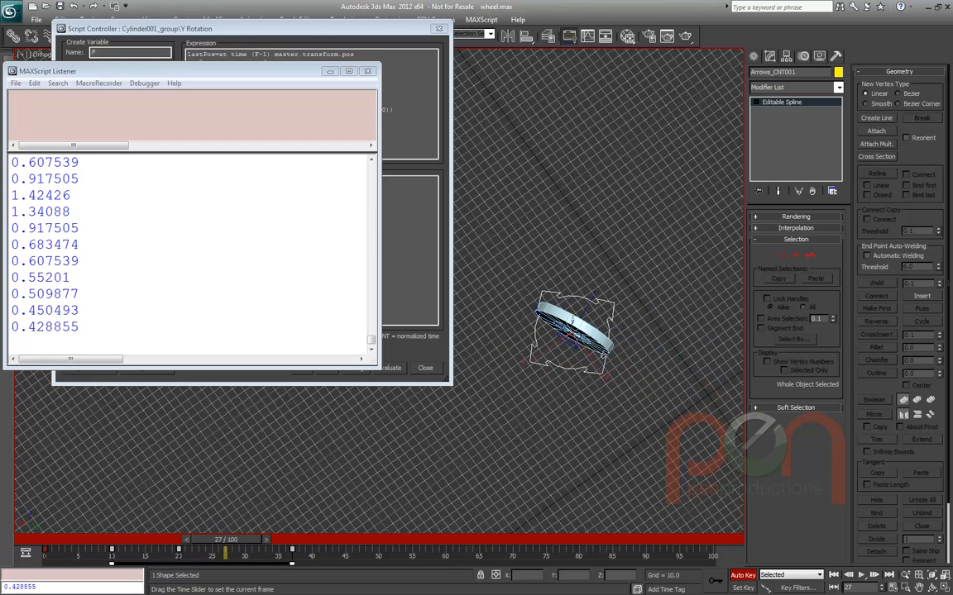
pyautogui.keyDown('alt'); pyautogui.rightClick(599, 362); pyautogui.keyUp('alt')
pyautogui.click(619, 345)
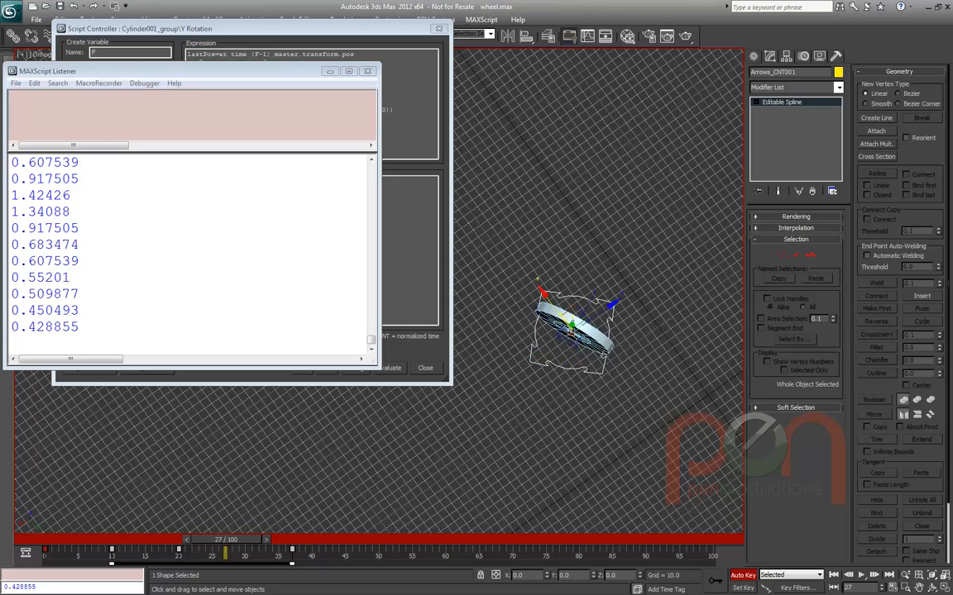
pyautogui.scroll(3, 571, 329)
pyautogui.press('pagedown')
pyautogui.keyDown('alt'); pyautogui.moveTo(579, 347); pyautogui.dragTo(550, 299, button='middle'); pyautogui.keyUp('alt')
# Return to frame 0 and compare the wheel's heading with the group's Y Rotation expression over the first frames
pyautogui.moveTo(225, 539); pyautogui.dragTo(45, 540)
pyautogui.keyDown('alt'); pyautogui.moveTo(579, 347); pyautogui.dragTo(628, 422, button='middle'); pyautogui.keyUp('alt')
pyautogui.scroll(-3, 629, 428)
pyautogui.scroll(4, 629, 428)
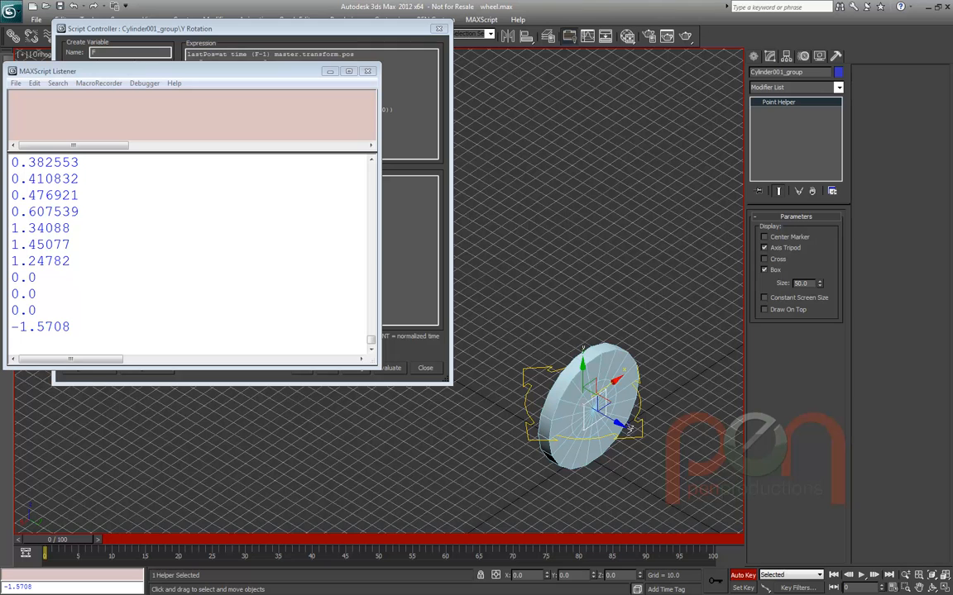
pyautogui.click(411, 110)
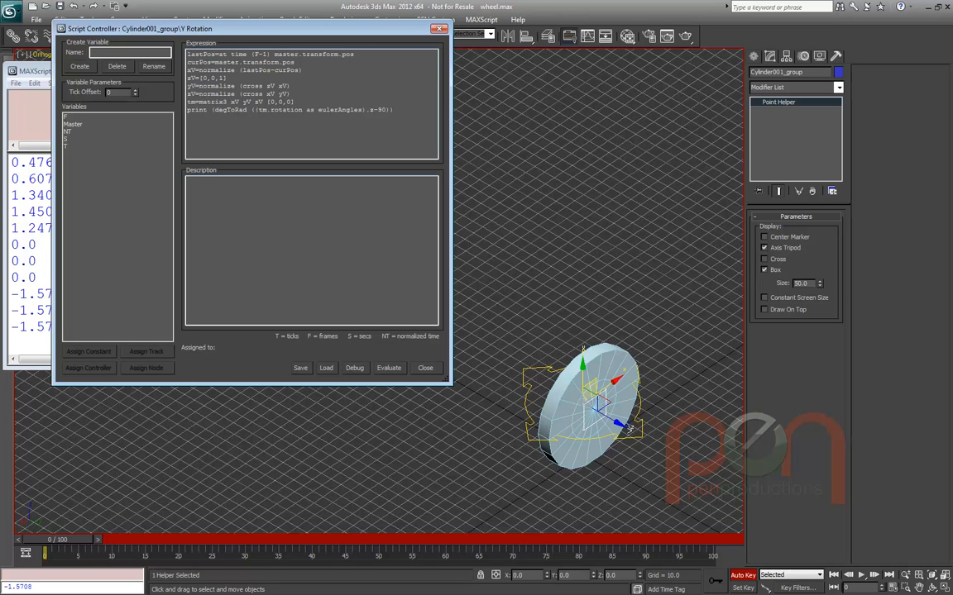
pyautogui.moveTo(60, 539)
pyautogui.mouseDown()
pyautogui.moveTo(245, 539)
pyautogui.moveTo(46, 540)
pyautogui.moveTo(157, 539)
pyautogui.moveTo(67, 539)
pyautogui.mouseUp()
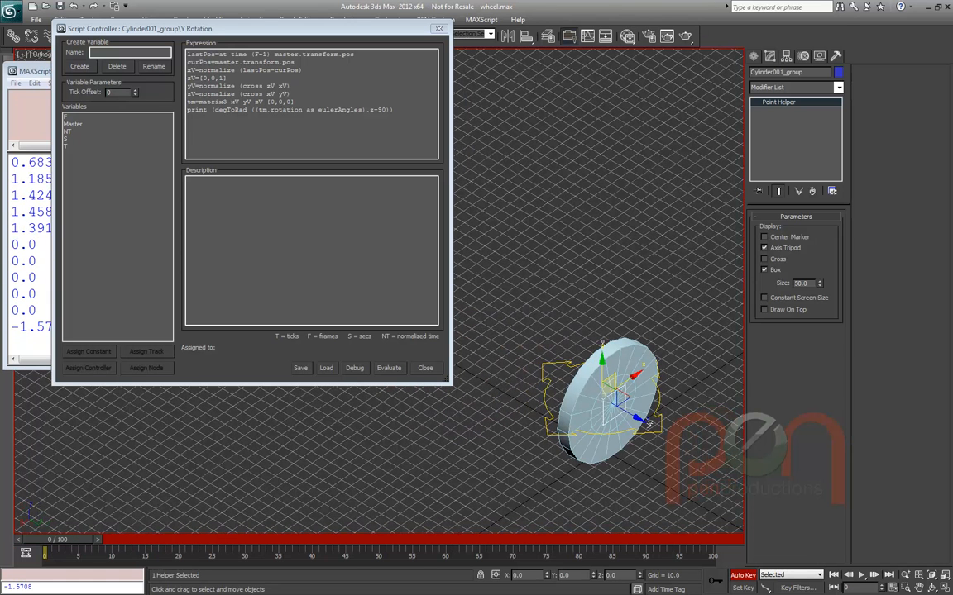
# Select the wheel cylinder, open its Z Rotation script controller and check the node assigned to the master variable
pyautogui.click(649, 423)
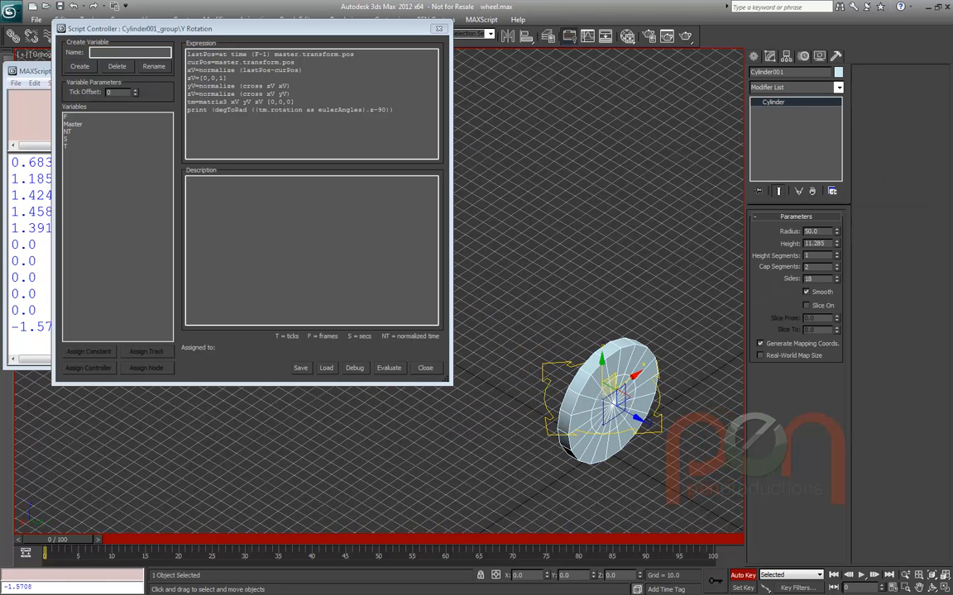
pyautogui.moveTo(58, 539)
pyautogui.mouseDown()
pyautogui.moveTo(77, 539)
pyautogui.moveTo(48, 540)
pyautogui.mouseUp()
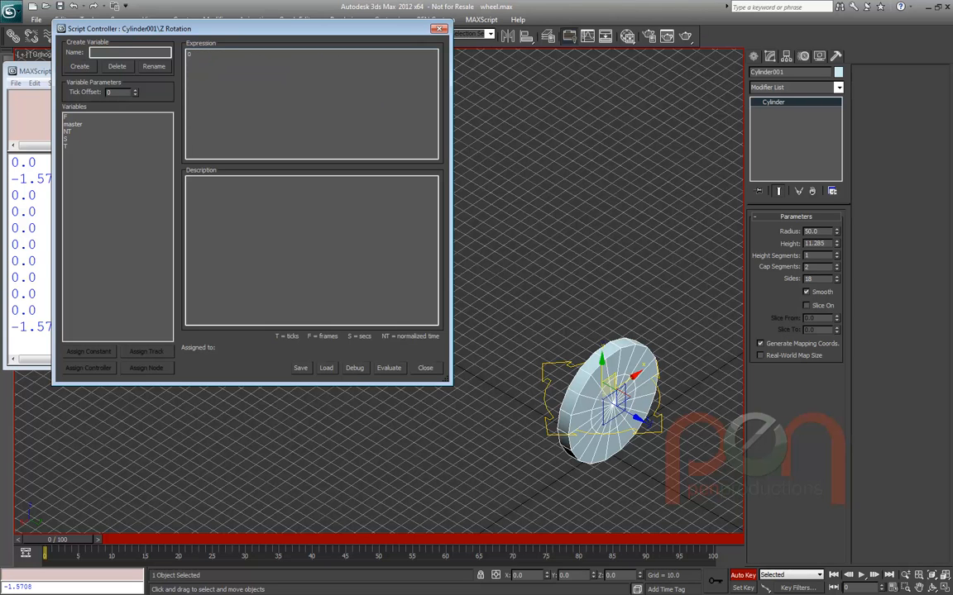
pyautogui.moveTo(249, 28); pyautogui.dragTo(226, 126)
pyautogui.click(51, 221)
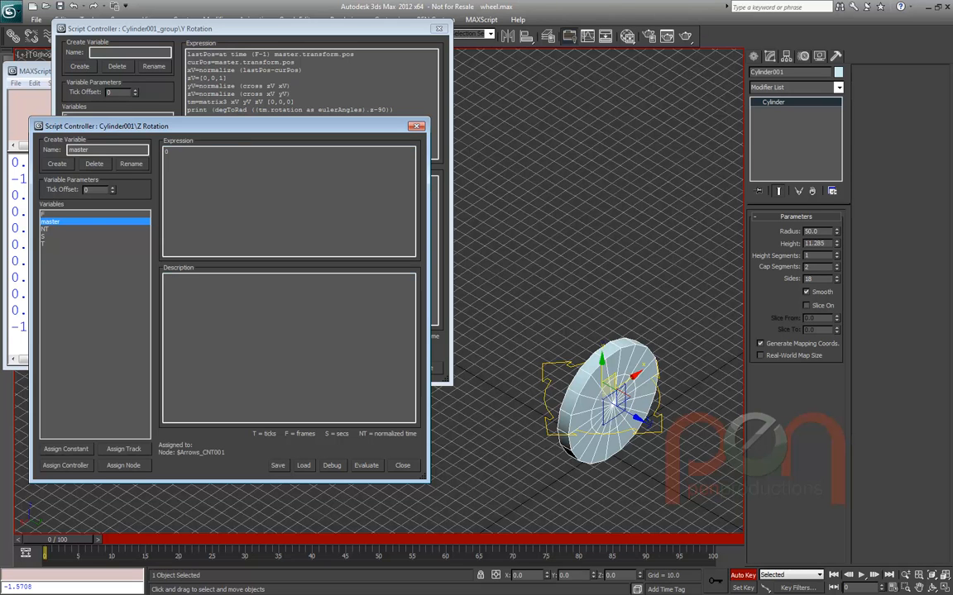
# Move the cylinder's Z Rotation controller window aside and close the group's Y Rotation script controller
pyautogui.moveTo(82, 124); pyautogui.dragTo(255, 49)
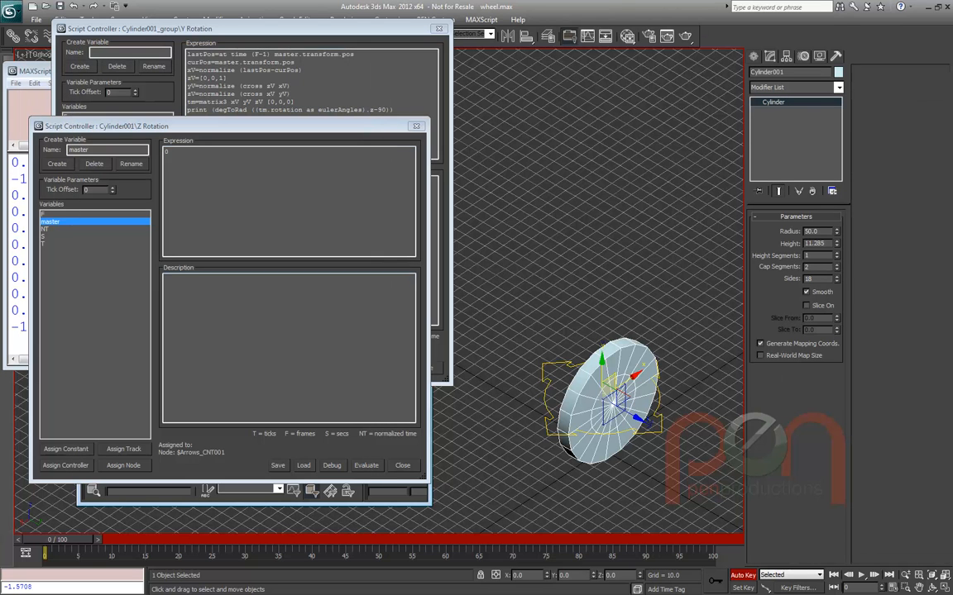
pyautogui.moveTo(223, 126); pyautogui.dragTo(603, 36)
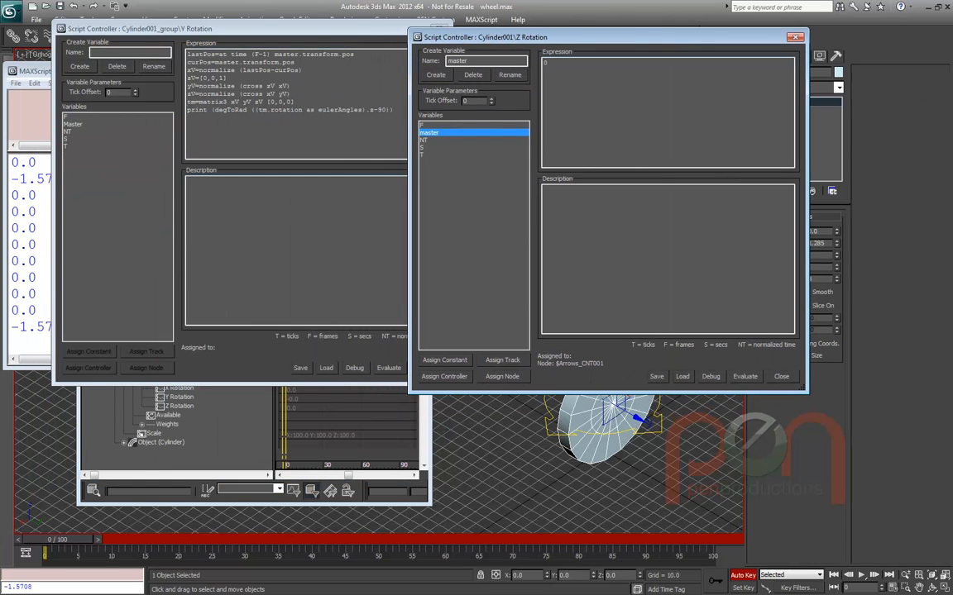
pyautogui.click(438, 26)
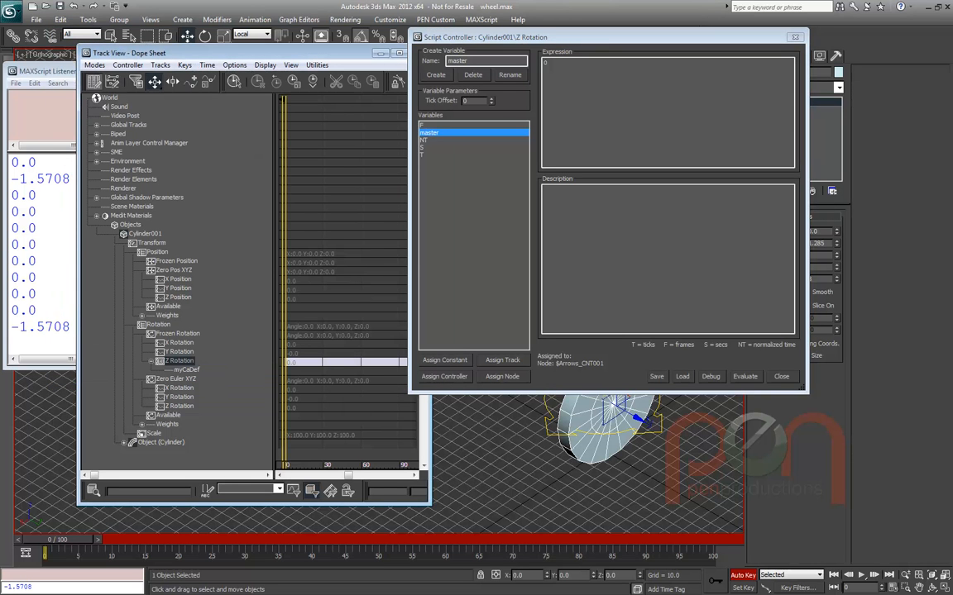
# Examine the myCaDef custom attribute beneath the cylinder's frozen Z Rotation track in the Dope Sheet
pyautogui.click(186, 369)
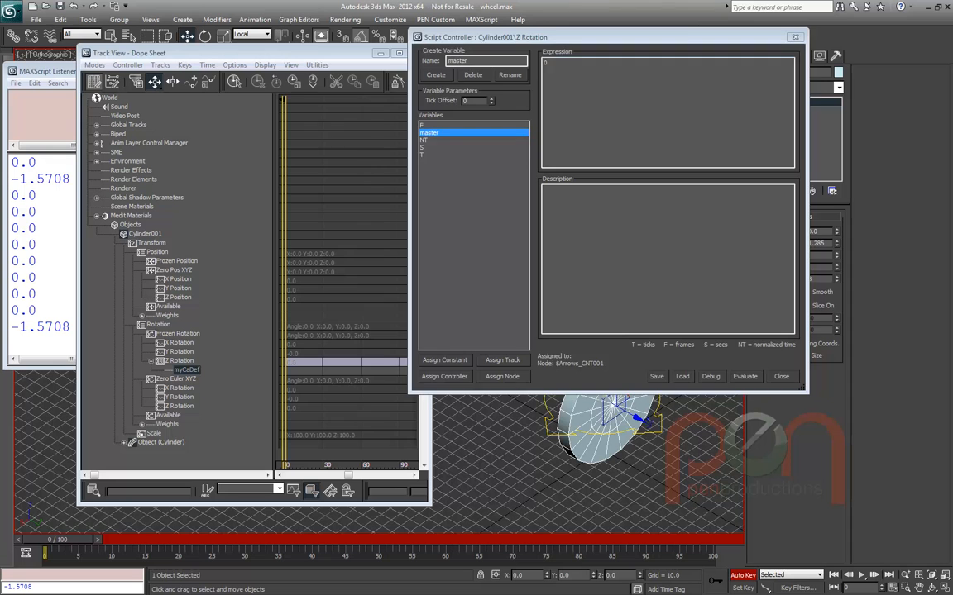
pyautogui.moveTo(602, 37); pyautogui.dragTo(497, 53)
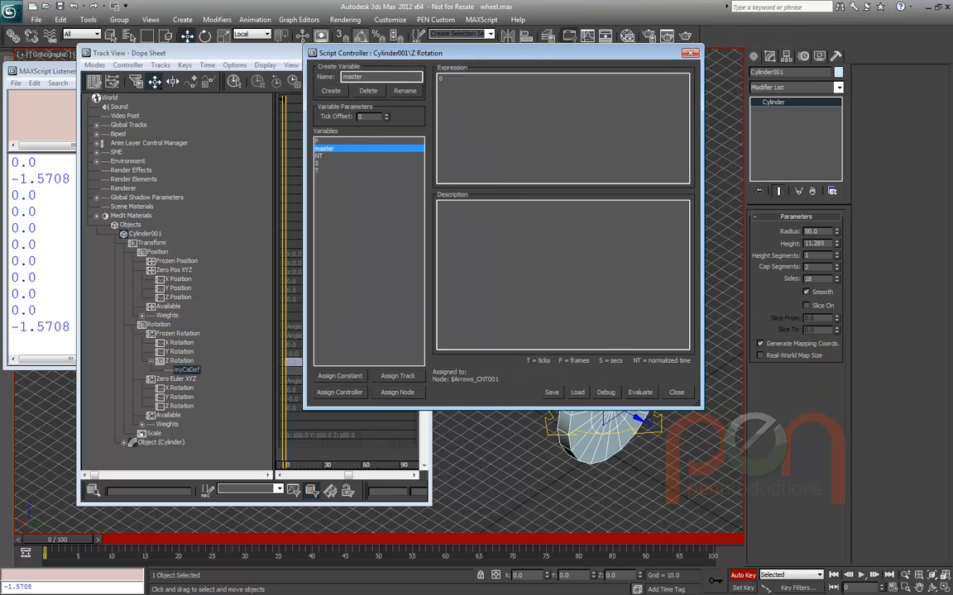
pyautogui.click(179, 361)
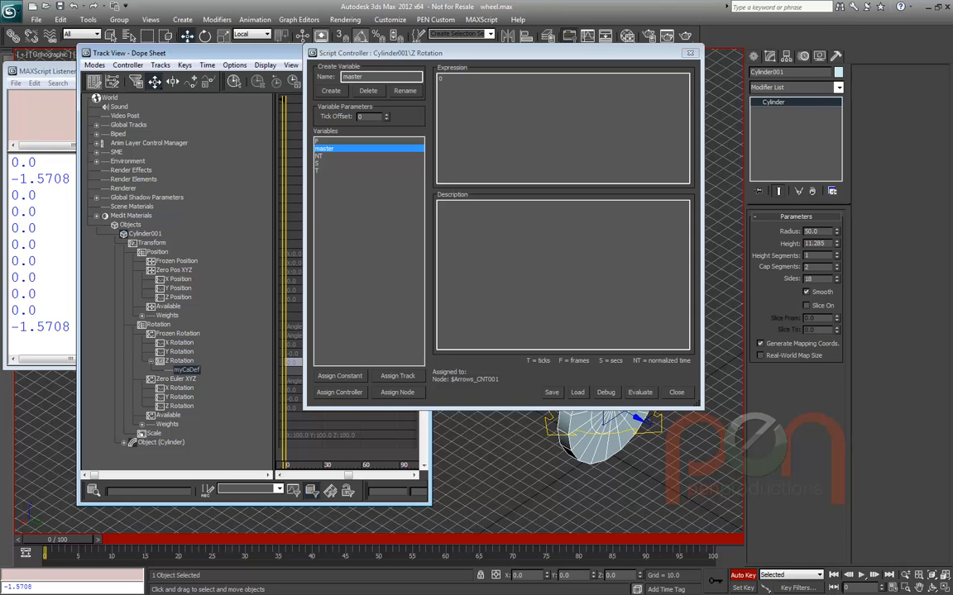
pyautogui.click(186, 370)
pyautogui.click(179, 360)
pyautogui.click(186, 370)
pyautogui.click(178, 361)
pyautogui.click(186, 369)
# Add the line "print this" above the 0 in the Z Rotation expression and check its output in the Listener
pyautogui.click(438, 79)
pyautogui.press('Return')
pyautogui.write('this')
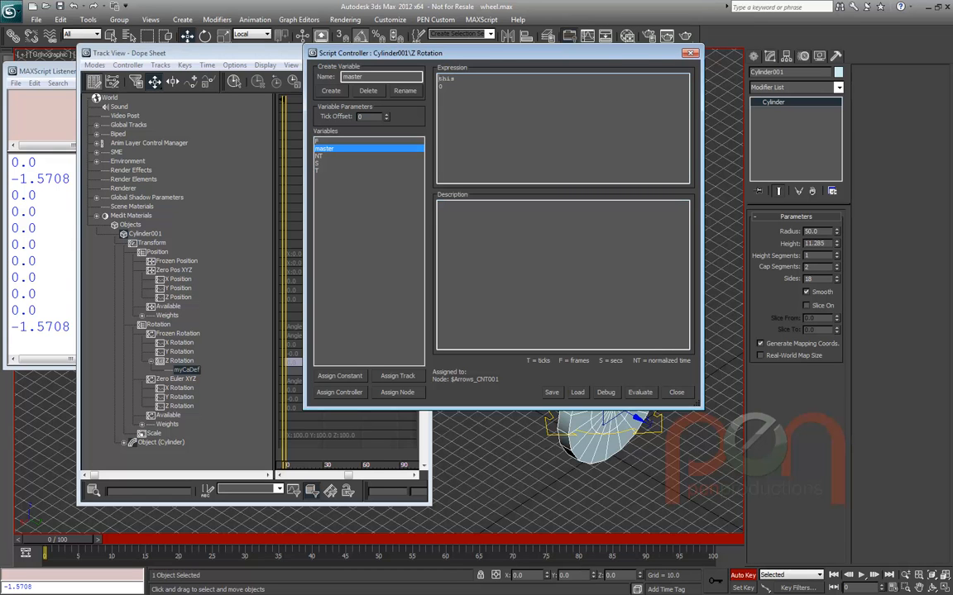
pyautogui.press('Home')
pyautogui.write('print')
pyautogui.click(62, 326)
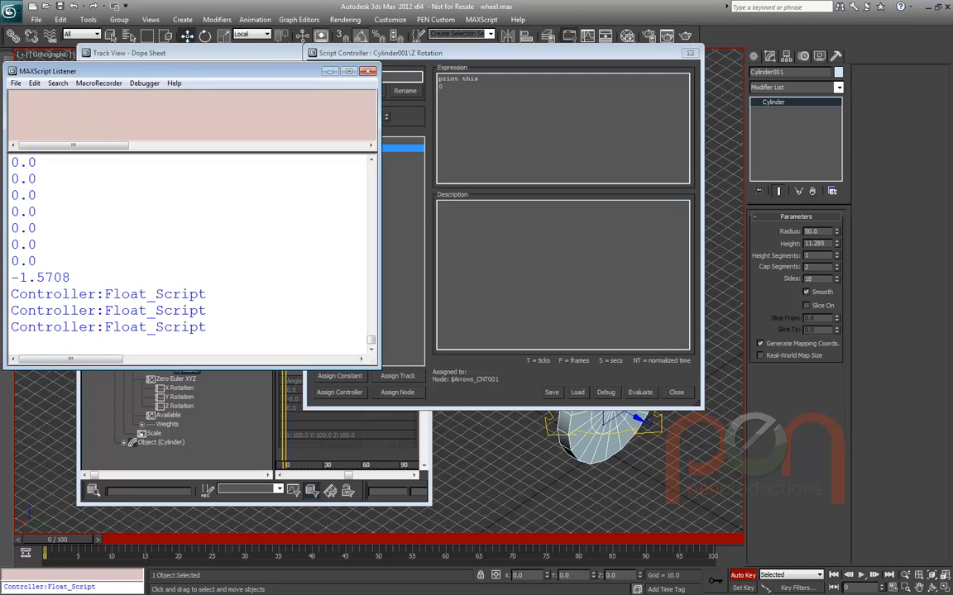
pyautogui.moveTo(497, 53); pyautogui.dragTo(509, 57)
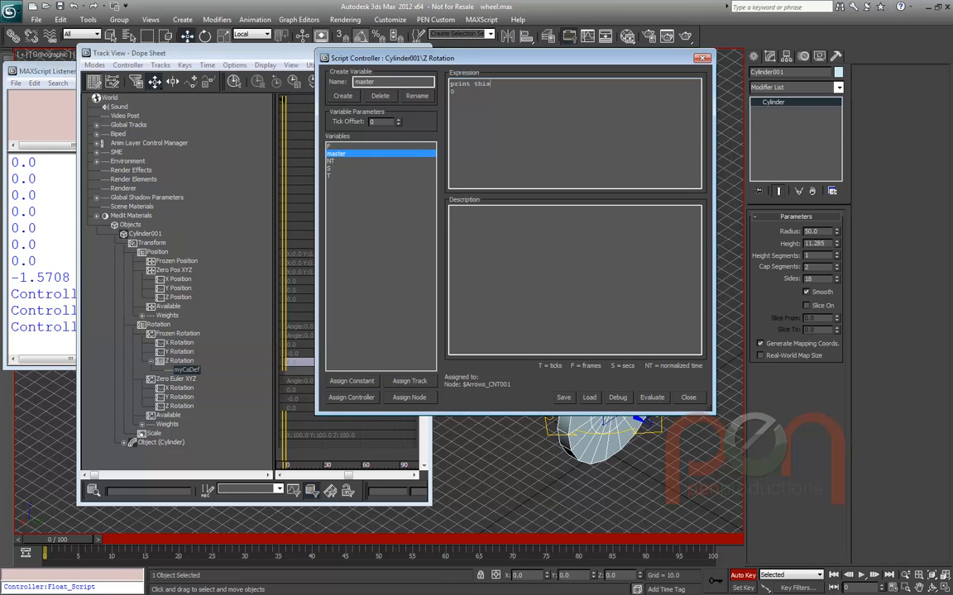
# Extend the printed line to "print this.myCaDef", evaluate it and check the Listener output over the first frames
pyautogui.write('.caCaDef')
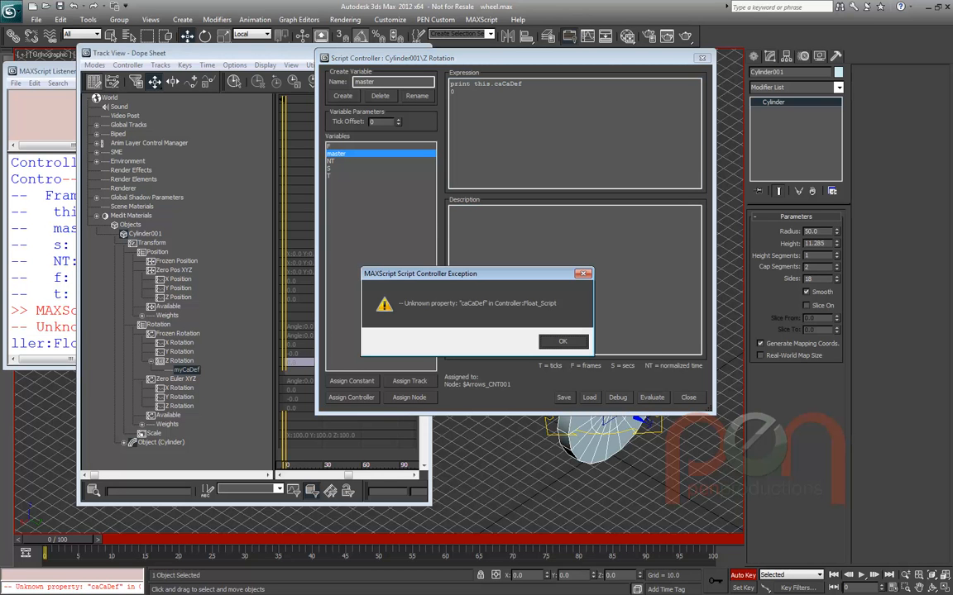
pyautogui.press('Return')
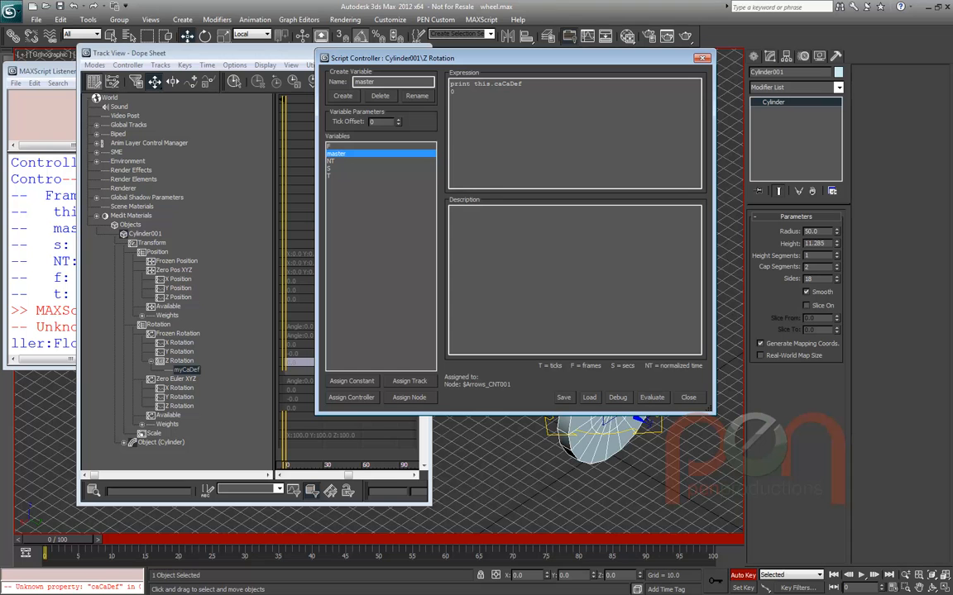
pyautogui.moveTo(495, 84); pyautogui.dragTo(502, 84)
pyautogui.write('my')
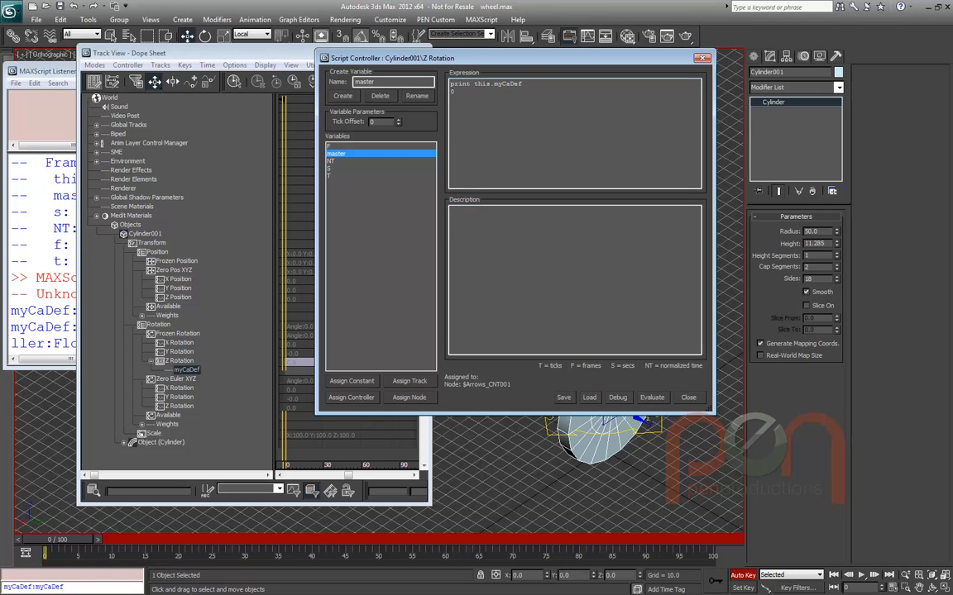
pyautogui.click(47, 295)
pyautogui.moveTo(58, 540)
pyautogui.mouseDown()
pyautogui.moveTo(90, 539)
pyautogui.moveTo(58, 539)
pyautogui.mouseUp()
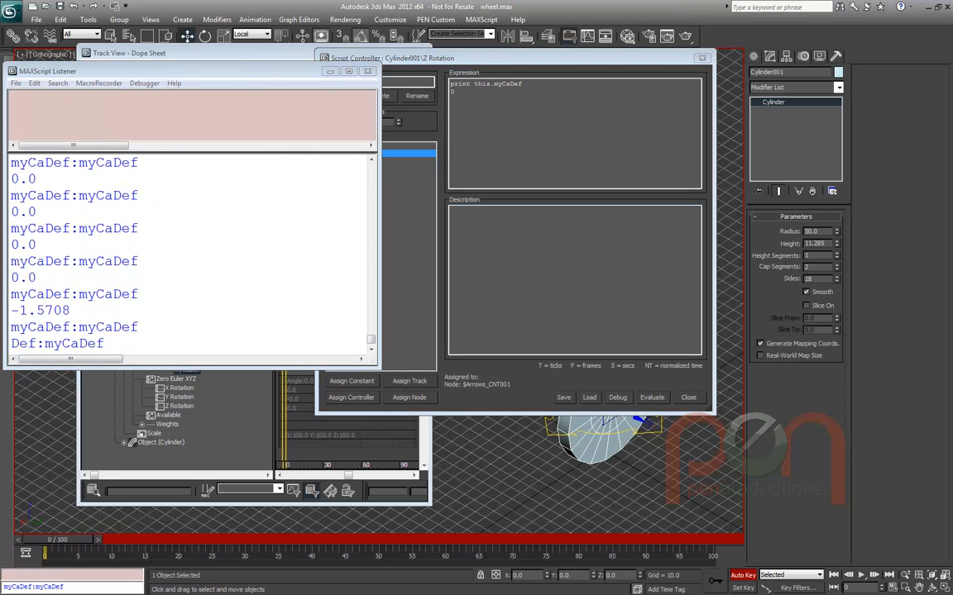
pyautogui.click(454, 91)
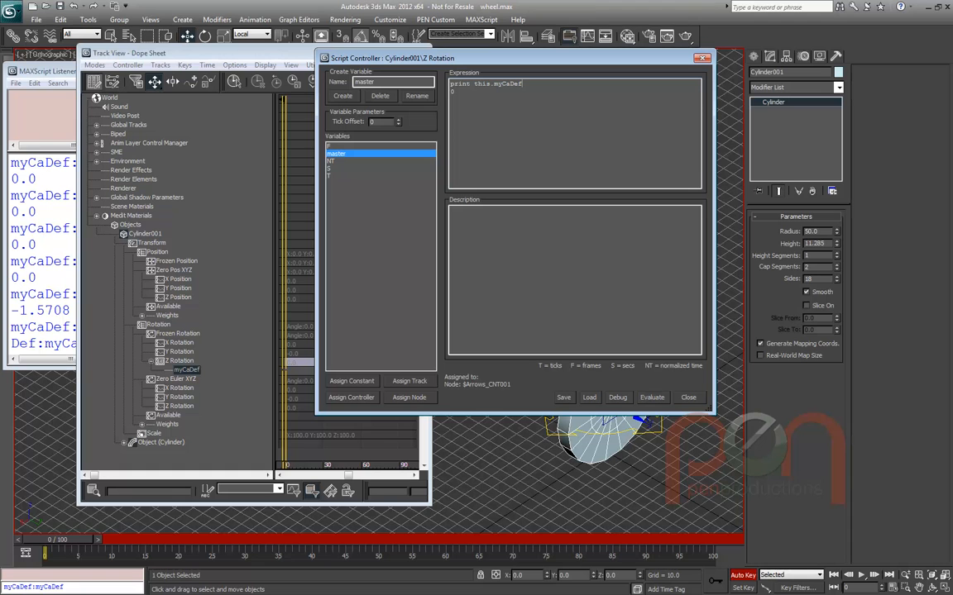
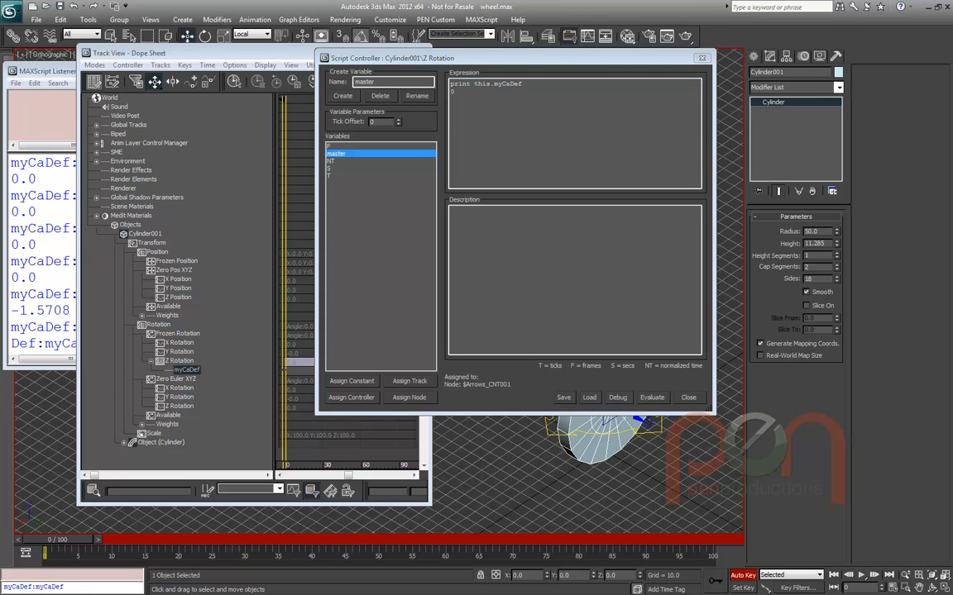
# Open the MAXScript editor and start a script with "def=attributes wheel" followed by an empty pair of parentheses on separate lines
pyautogui.rightClick(17, 578)
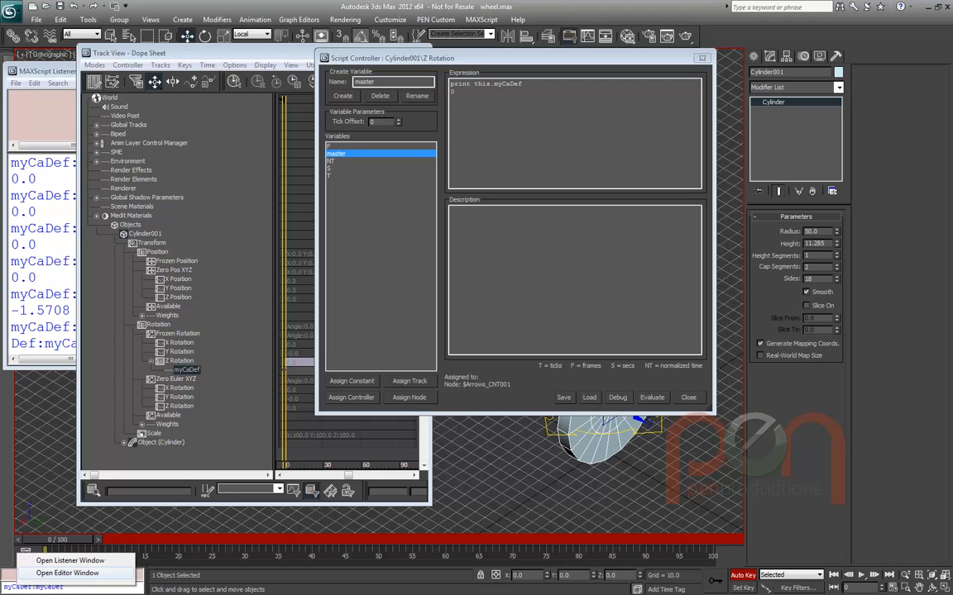
pyautogui.click(68, 573)
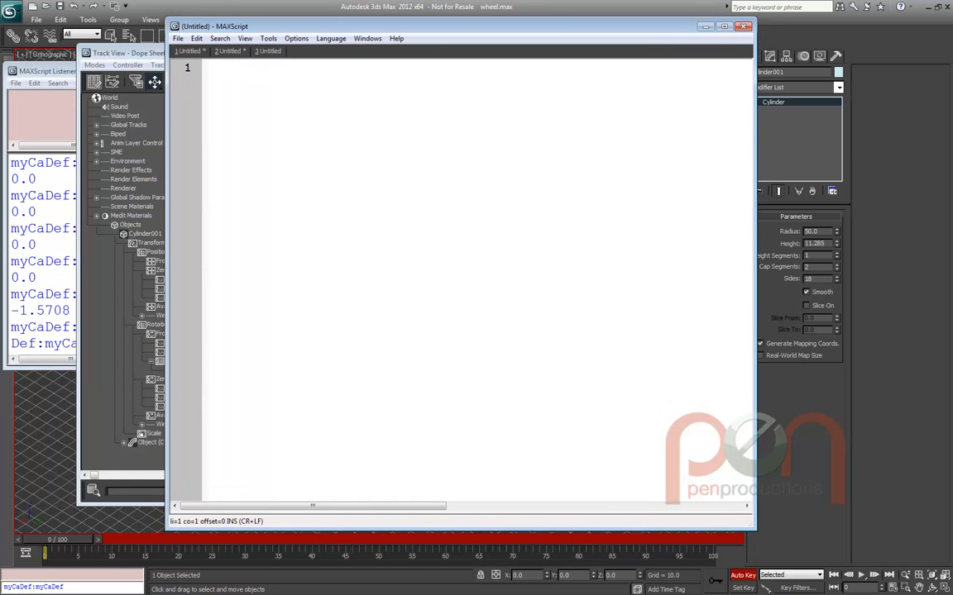
pyautogui.write('def=')
pyautogui.write('a(')
pyautogui.press('BackSpace')
pyautogui.write('tte')
pyautogui.press('BackSpace')
pyautogui.press('BackSpace')
pyautogui.write('tributes ')
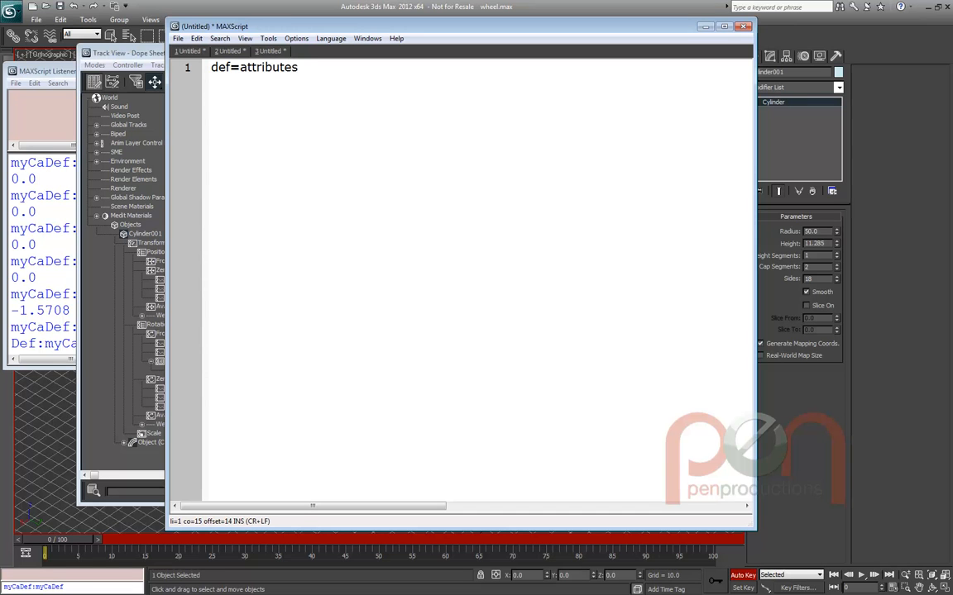
pyautogui.write('wheel')
pyautogui.press('Return')
pyautogui.write('(')
pyautogui.press('Return')
pyautogui.press('Return')
pyautogui.write(')')
pyautogui.press('Up')
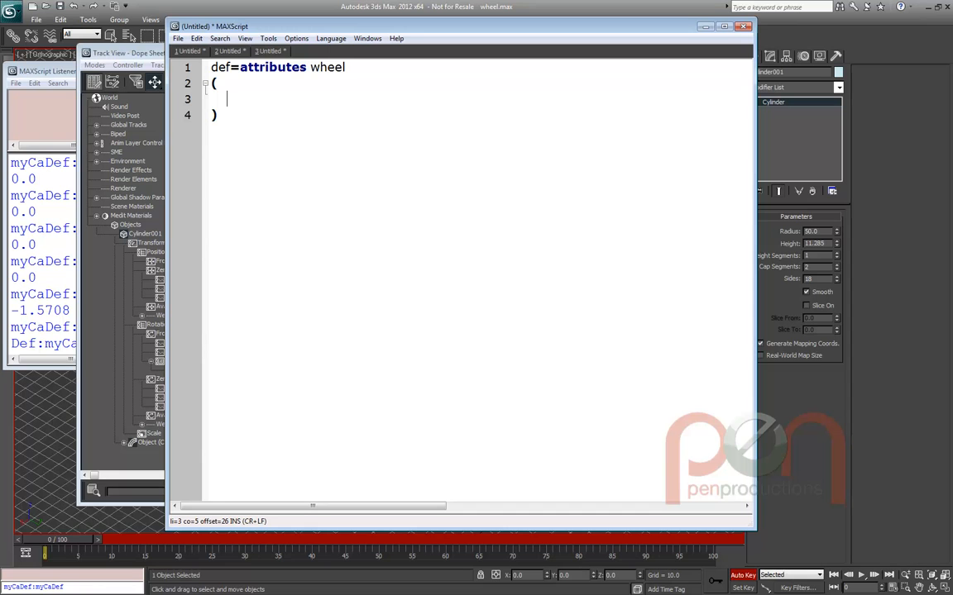
# Add the line "lastDist=0" inside the parentheses of the wheel attribute definition
pyautogui.write('lastDist')
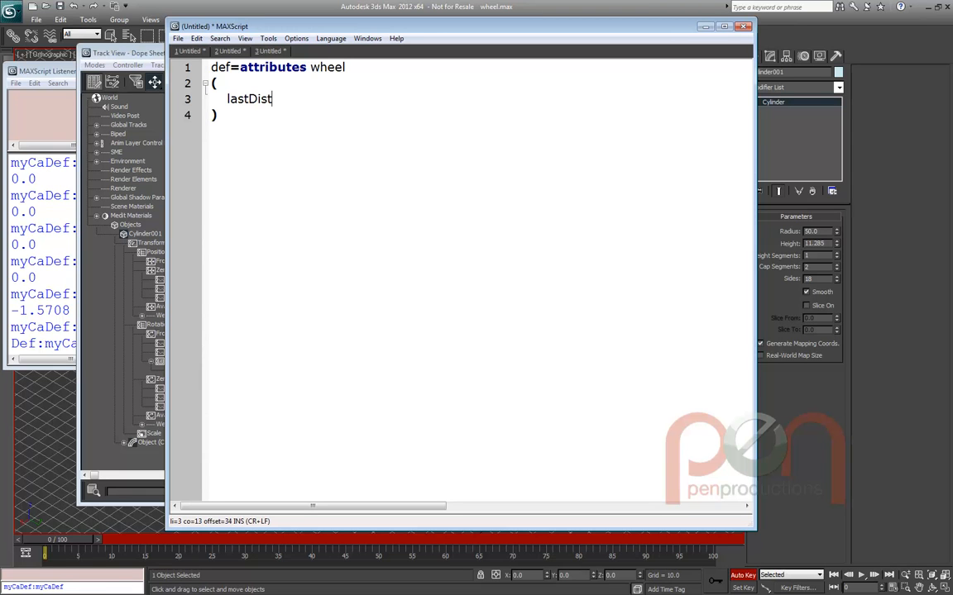
pyautogui.write('=0')
pyautogui.press('Left')
pyautogui.press('Left')
pyautogui.press('Left')
pyautogui.press('Left')
pyautogui.press('Left')
pyautogui.press('Left')
pyautogui.press('Left')
pyautogui.press('Left')
pyautogui.press('Right')
pyautogui.press('Right')
pyautogui.press('Right')
pyautogui.press('Right')
pyautogui.press('Right')
pyautogui.press('Right')
pyautogui.press('Right')
pyautogui.press('Right')
pyautogui.press('Down')
# Add "custAttributes.add $ def" below the definition and evaluate the script with the Arrows_CNT001 control selected
pyautogui.press('Return')
pyautogui.write('custAttributes')
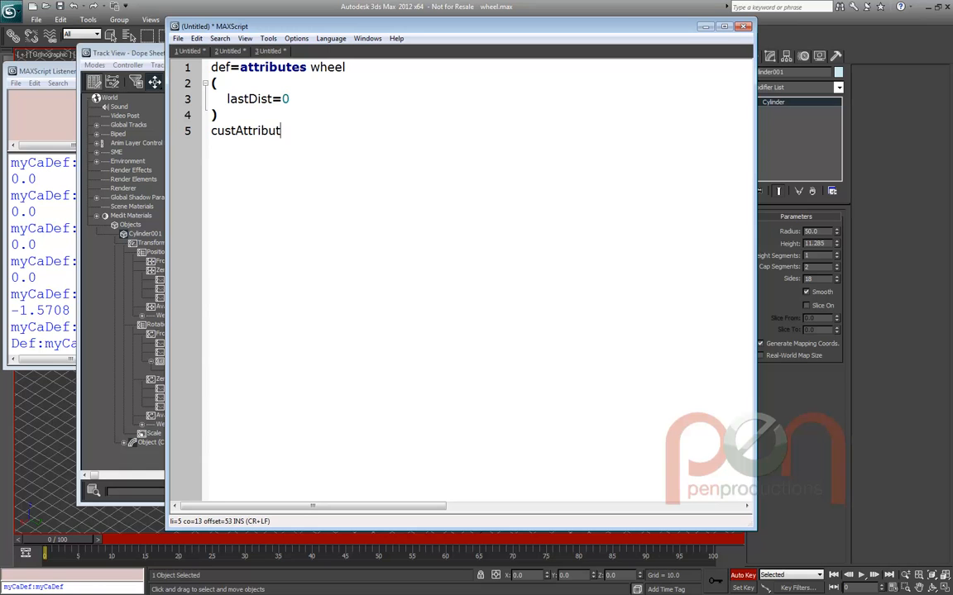
pyautogui.write('.add')
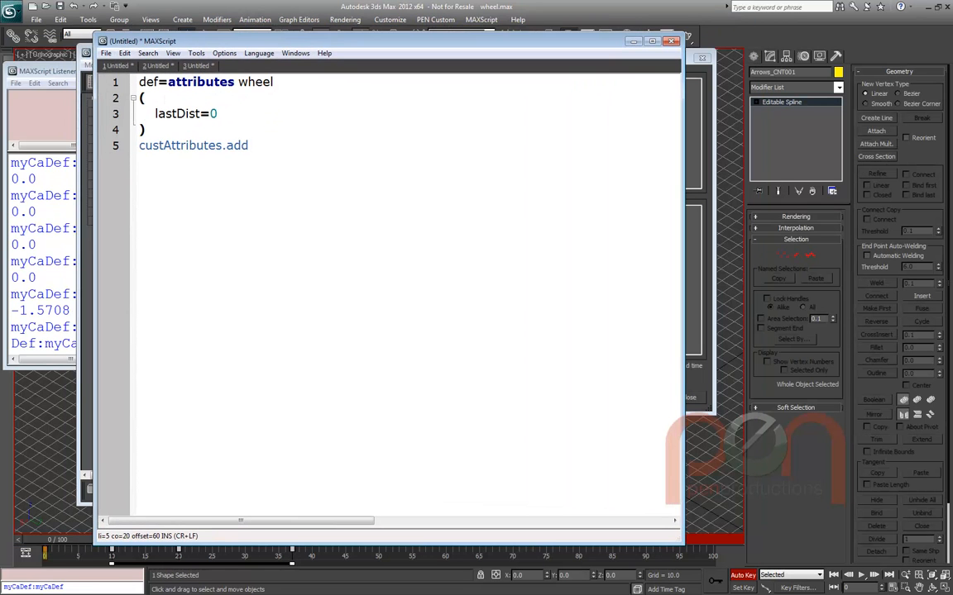
pyautogui.write('$ def')
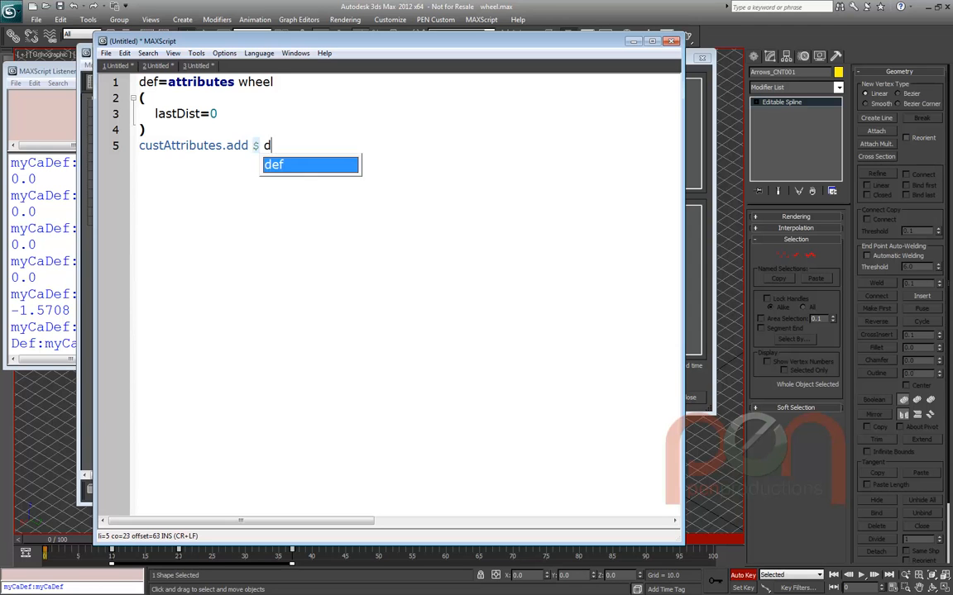
pyautogui.hotkey('ctrl', 'e')
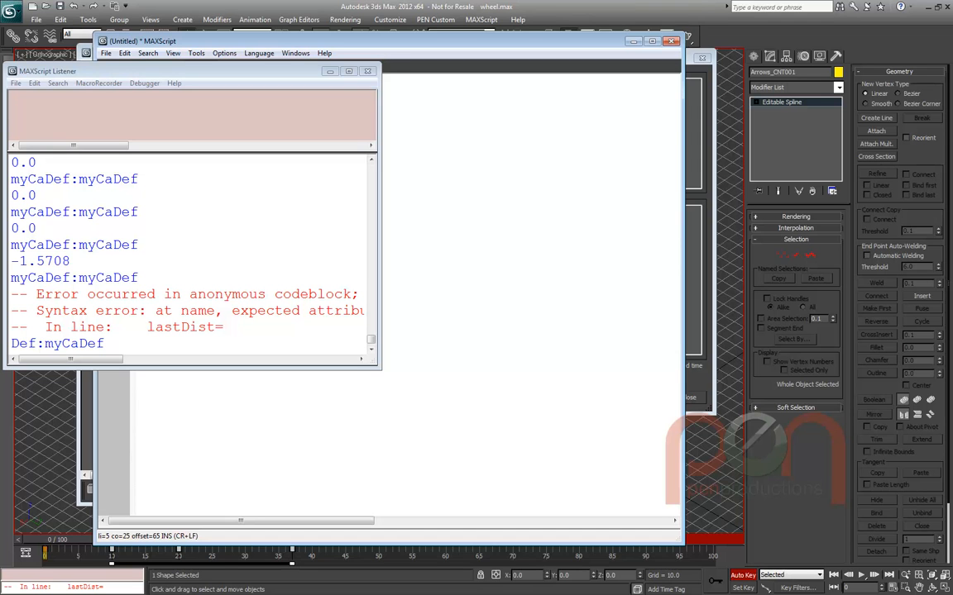
# Declare the variable as "local lastDist=0" in the wheel definition and evaluate the script again
pyautogui.click(154, 113)
pyautogui.write('local lastDist=0')
pyautogui.hotkey('ctrl', 'e')
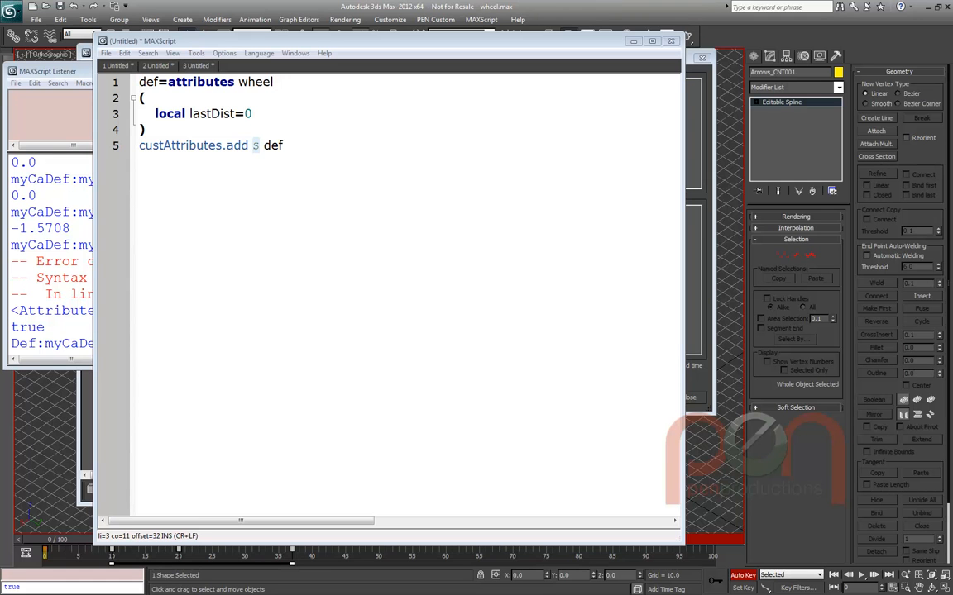
# Locate the wheel attribute under Arrows_CNT001's Editable Spline in the Dope Sheet and create a wheelCa variable in the Z Rotation script controller
pyautogui.hotkey('alt', 'Tab')
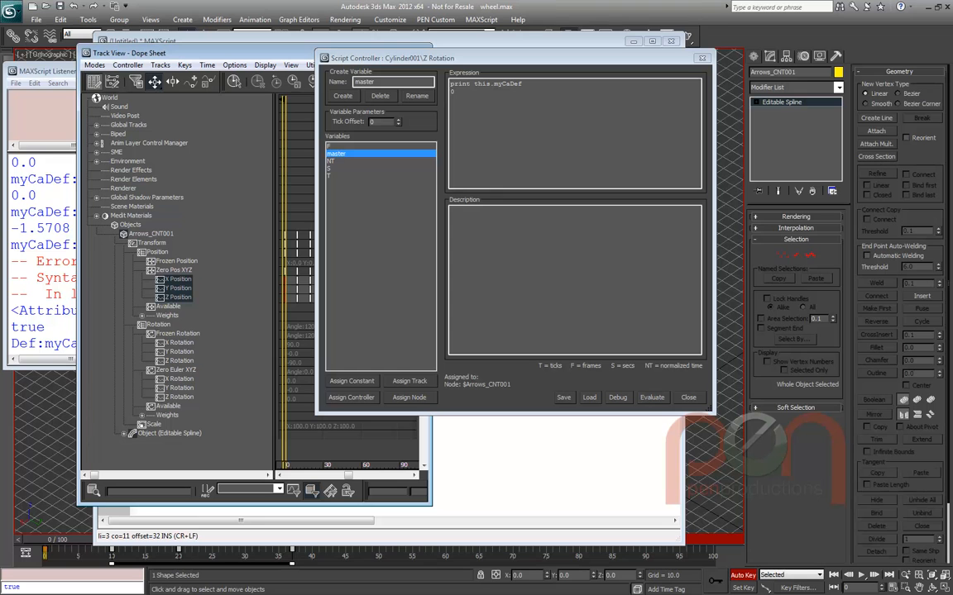
pyautogui.click(124, 434)
pyautogui.scroll(-8, 178, 273)
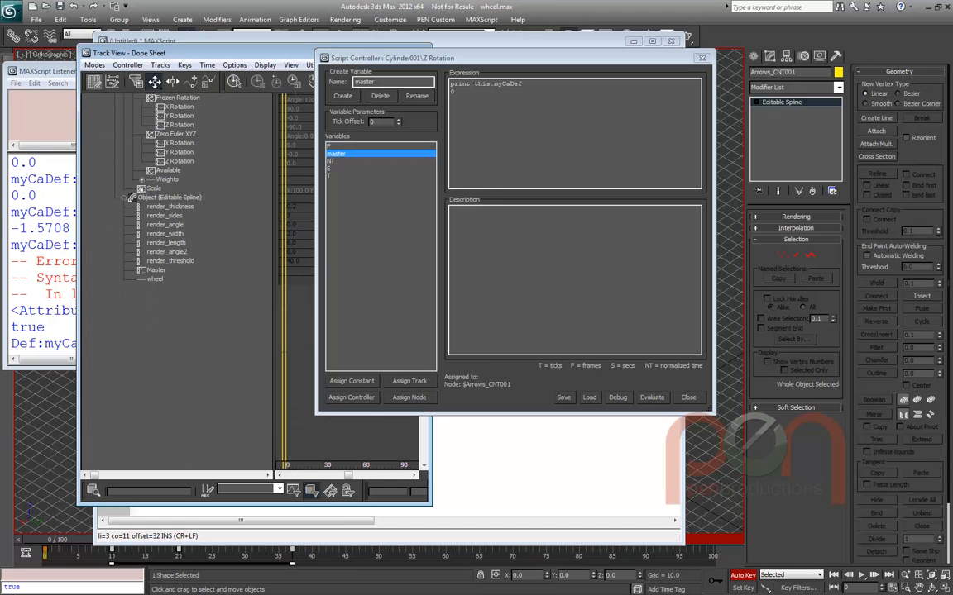
pyautogui.click(155, 270)
pyautogui.click(154, 279)
pyautogui.doubleClick(365, 82)
pyautogui.write('whe')
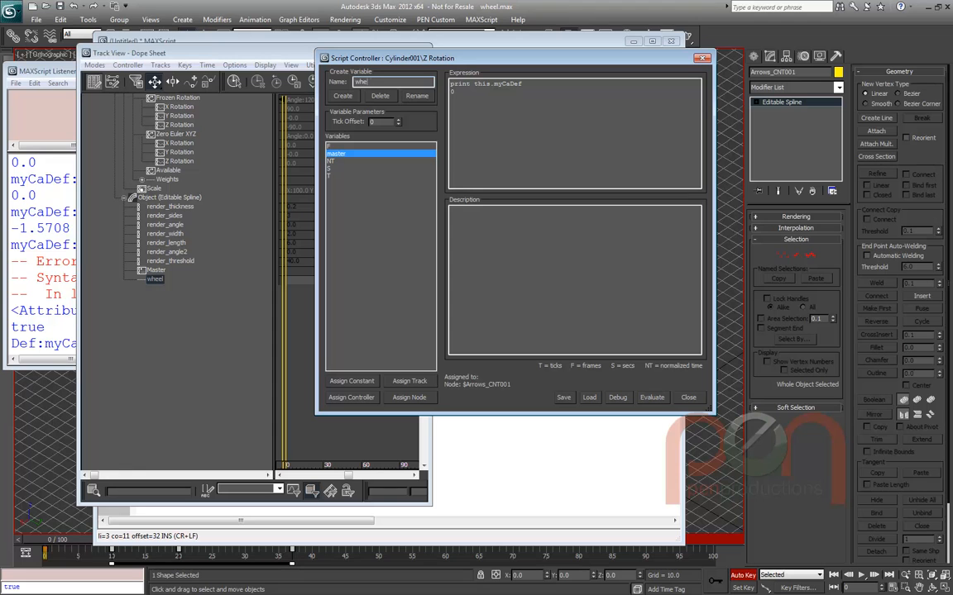
pyautogui.write('elCa')
pyautogui.press('Return')
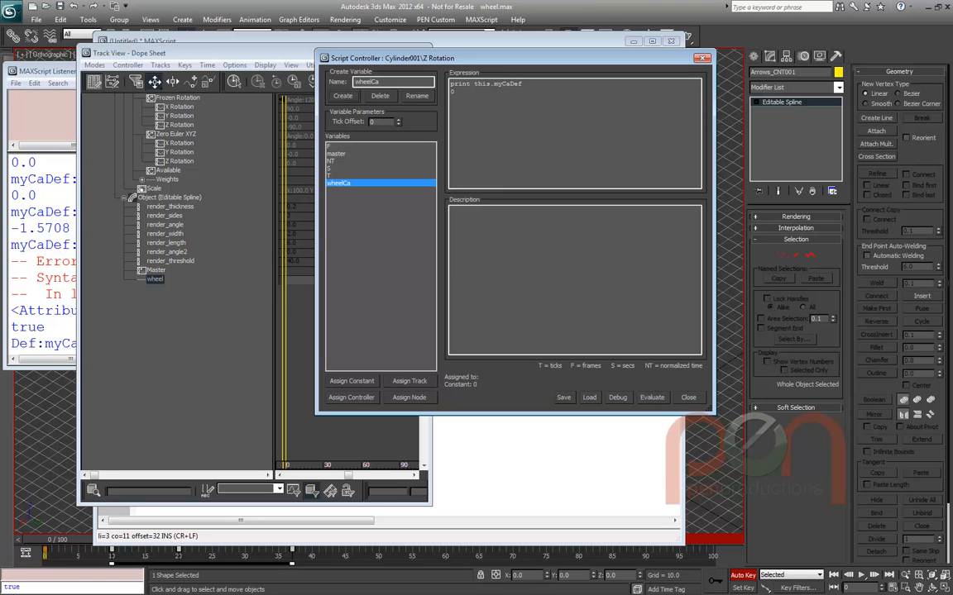
# Assign the wheel custom attribute track of Arrows_CNT001's Editable Spline to the wheelCa variable
pyautogui.click(410, 380)
pyautogui.scroll(-3, 263, 311)
pyautogui.click(207, 395)
pyautogui.scroll(-2, 265, 311)
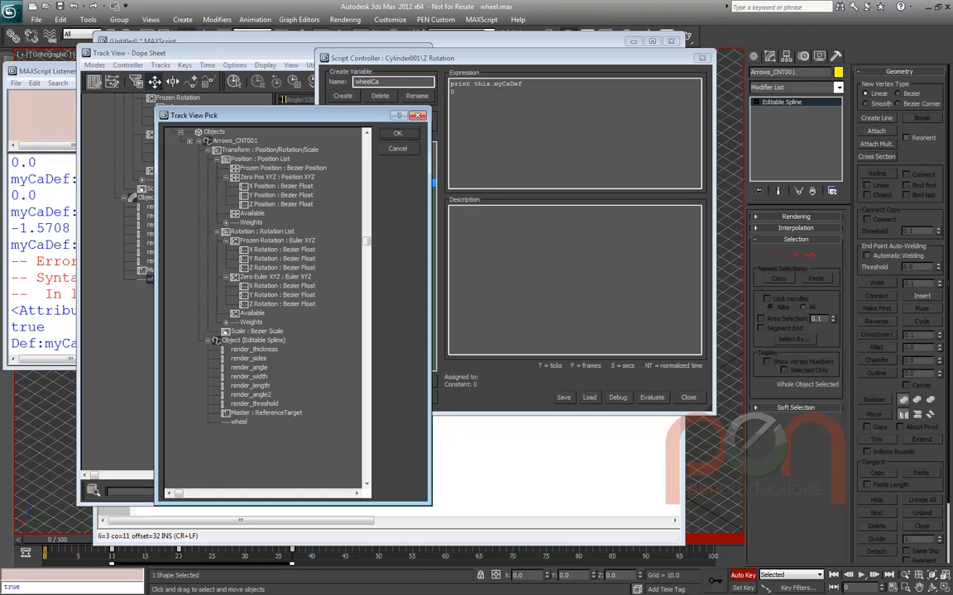
pyautogui.doubleClick(238, 422)
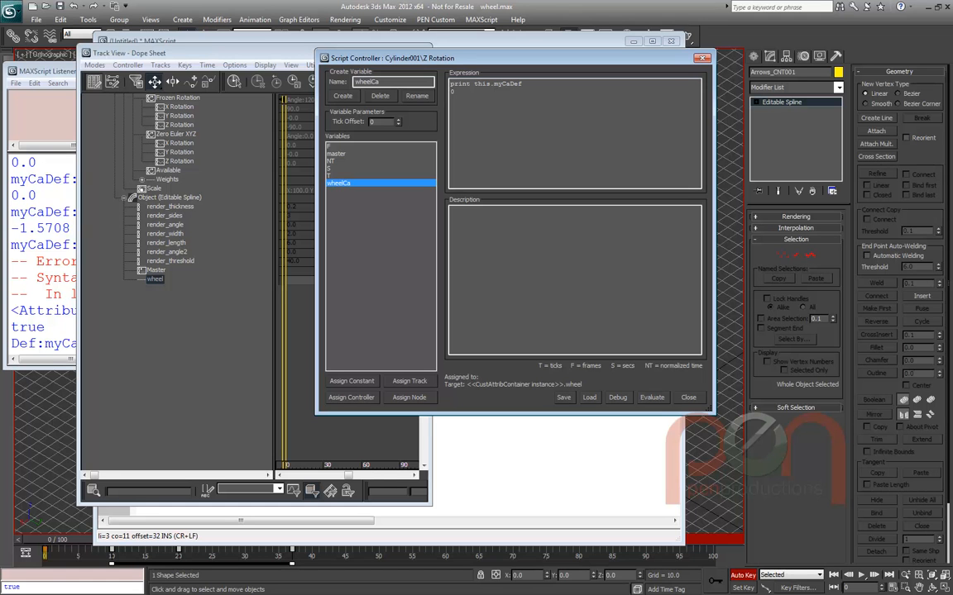
# Move the Z Rotation script controller window clear of the wheel and reselect the Arrows_CNT001 control
pyautogui.moveTo(372, 41); pyautogui.dragTo(0, 33)
pyautogui.moveTo(515, 58); pyautogui.dragTo(287, 92)
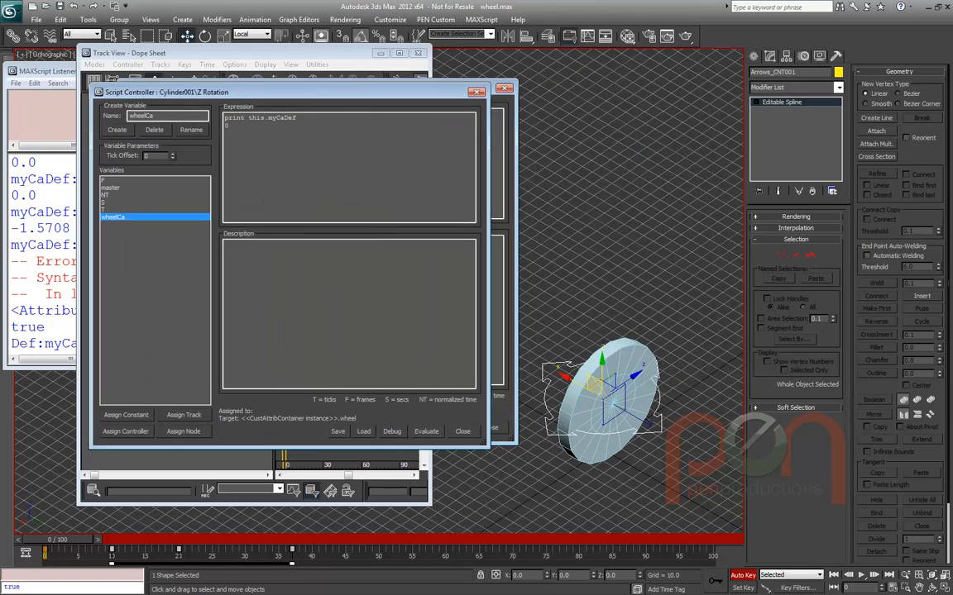
pyautogui.click(595, 430)
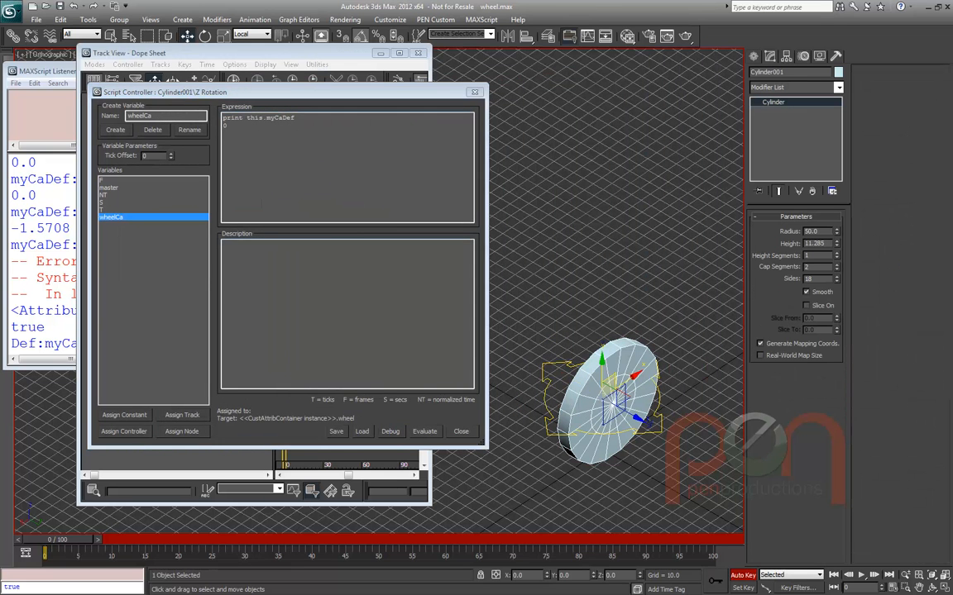
pyautogui.moveTo(287, 92); pyautogui.dragTo(331, 84)
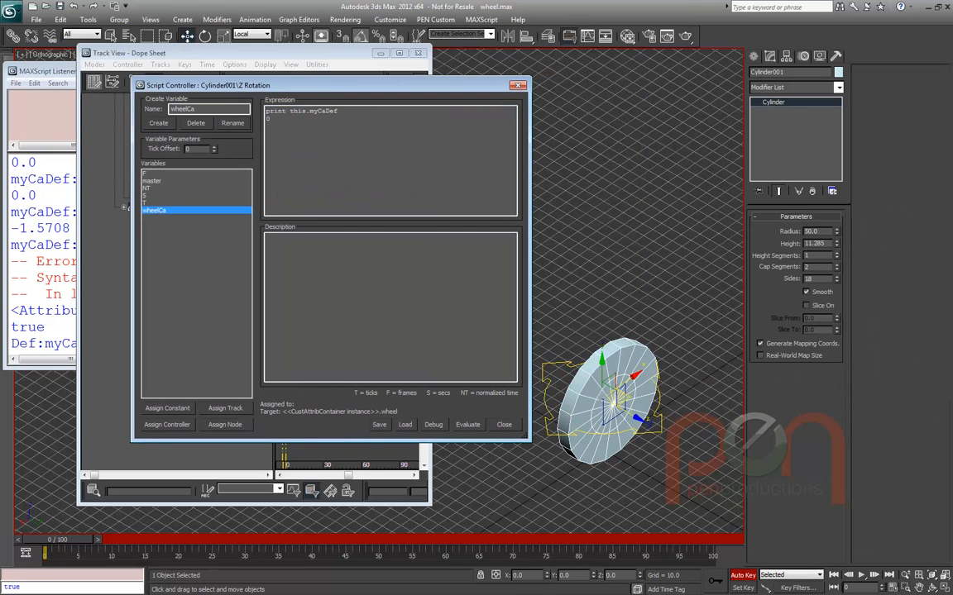
pyautogui.click(546, 363)
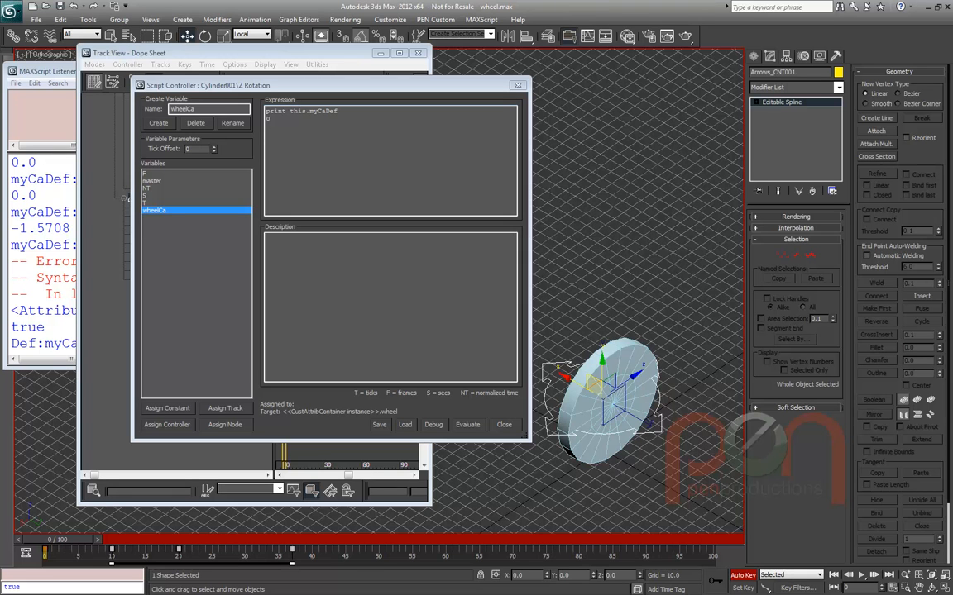
# Change the Z Rotation expression's printed line to "print wheelCa", evaluate it and check the Listener output over the first frames
pyautogui.doubleClick(312, 111)
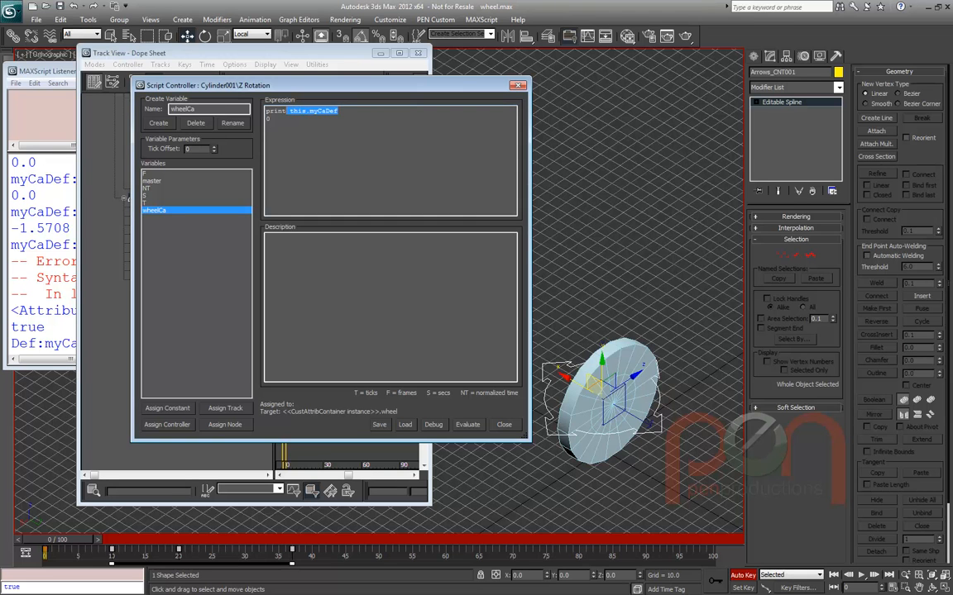
pyautogui.write('wheelCa')
pyautogui.click(467, 424)
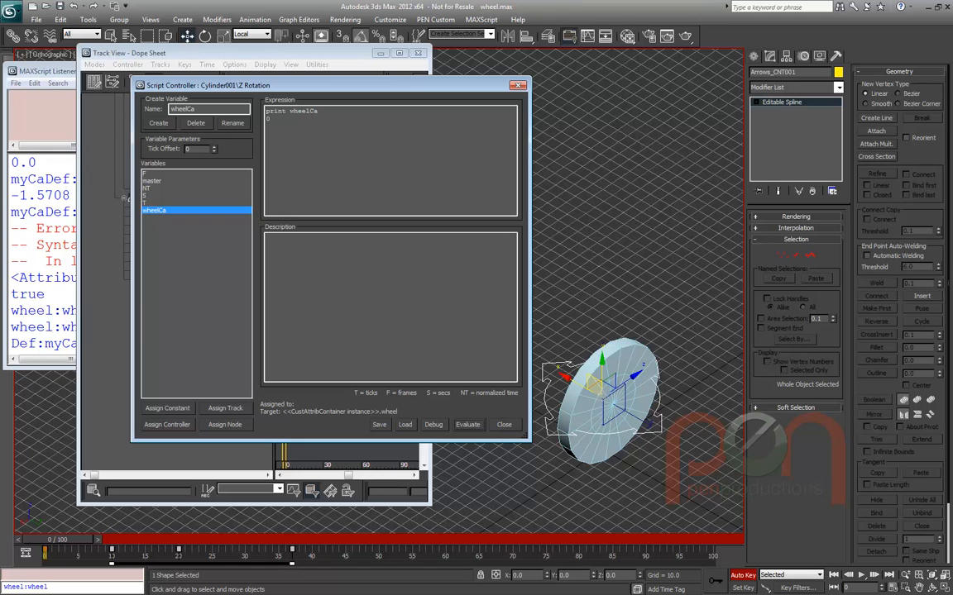
pyautogui.moveTo(56, 540)
pyautogui.mouseDown()
pyautogui.moveTo(103, 539)
pyautogui.moveTo(55, 539)
pyautogui.mouseUp()
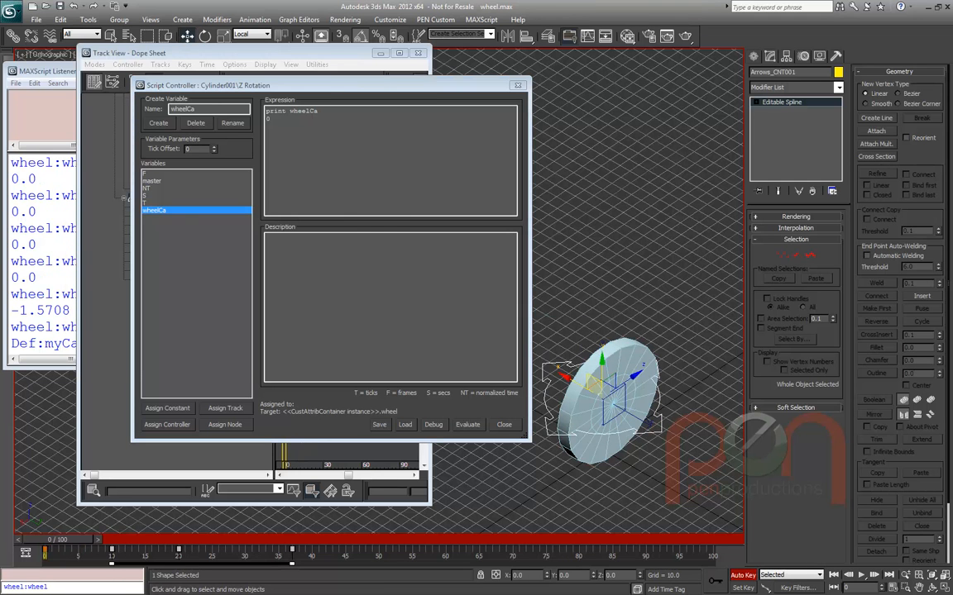
pyautogui.click(41, 71)
pyautogui.moveTo(56, 539)
pyautogui.mouseDown()
pyautogui.moveTo(101, 539)
pyautogui.moveTo(56, 539)
pyautogui.mouseUp()
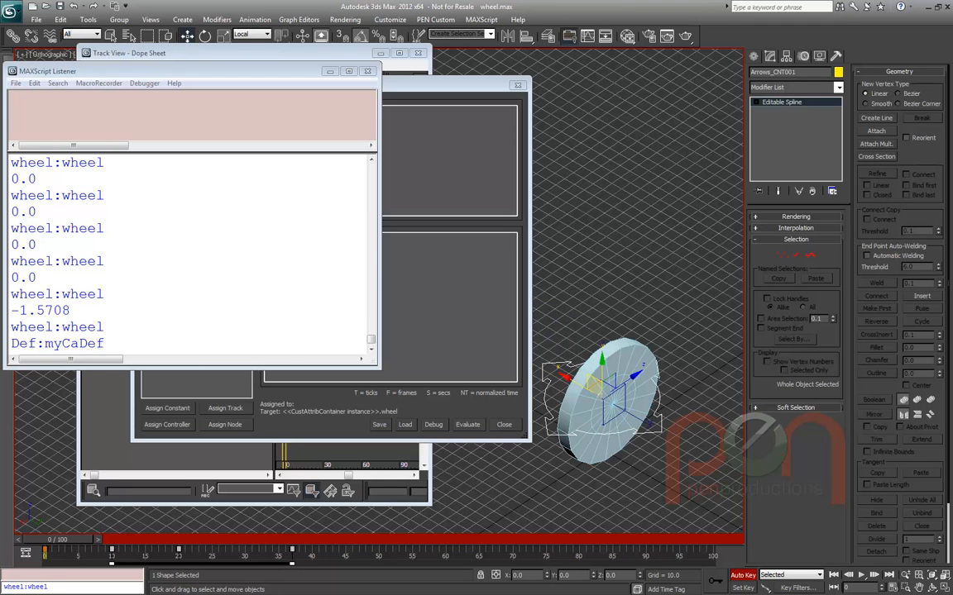
# Extend the printed line to "print wheelCa.lastDist", evaluate it and check the Listener output while scrubbing the first frames
pyautogui.click(449, 157)
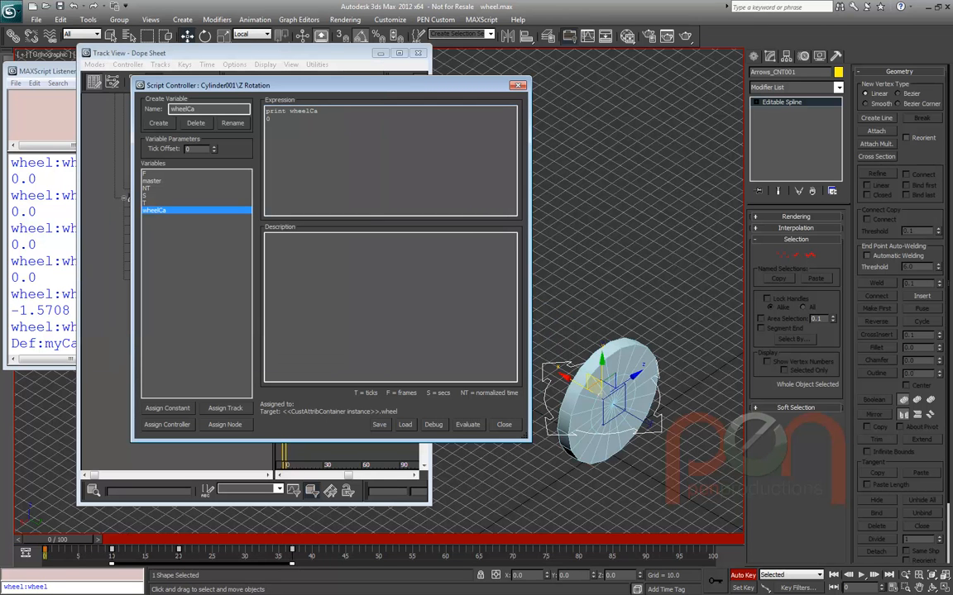
pyautogui.write('.lastDist')
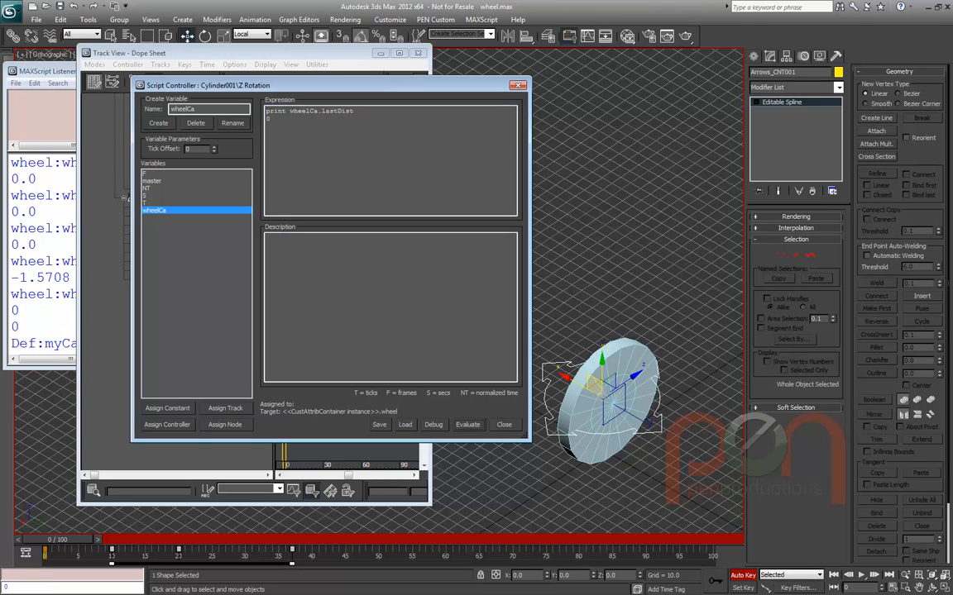
pyautogui.moveTo(58, 539)
pyautogui.mouseDown()
pyautogui.moveTo(107, 539)
pyautogui.moveTo(57, 539)
pyautogui.mouseUp()
pyautogui.click(20, 293)
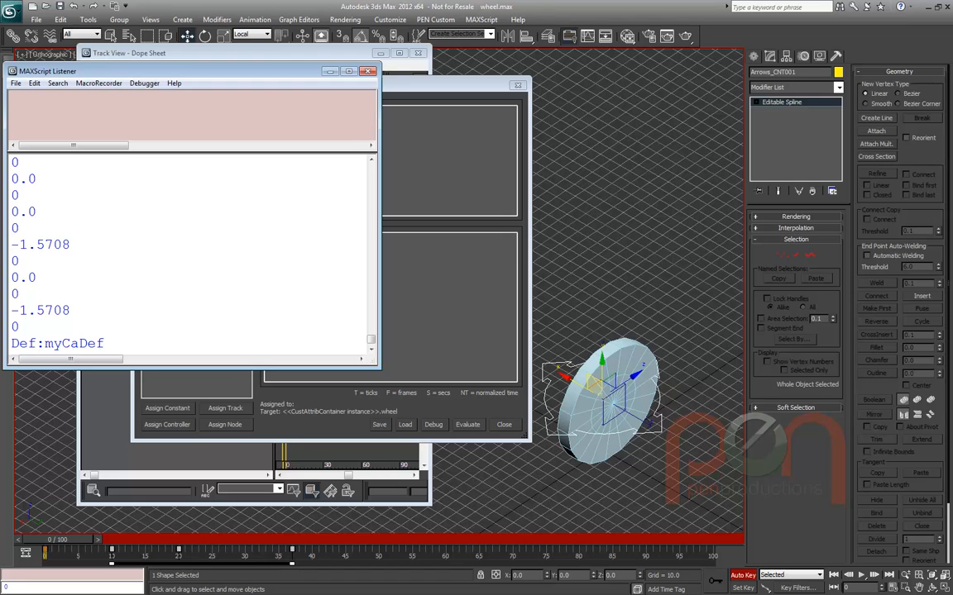
# Remove the print command from Cylinder001_group's Y Rotation expression, evaluate and close it, and recheck the Listener output over the first frames
pyautogui.click(649, 423)
pyautogui.click(455, 85)
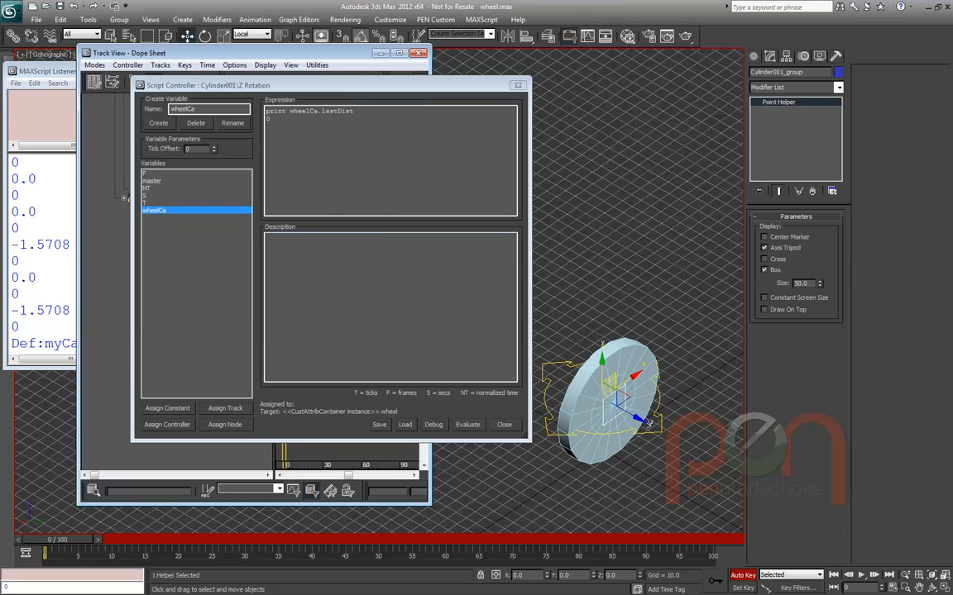
pyautogui.moveTo(455, 85); pyautogui.dragTo(792, 74)
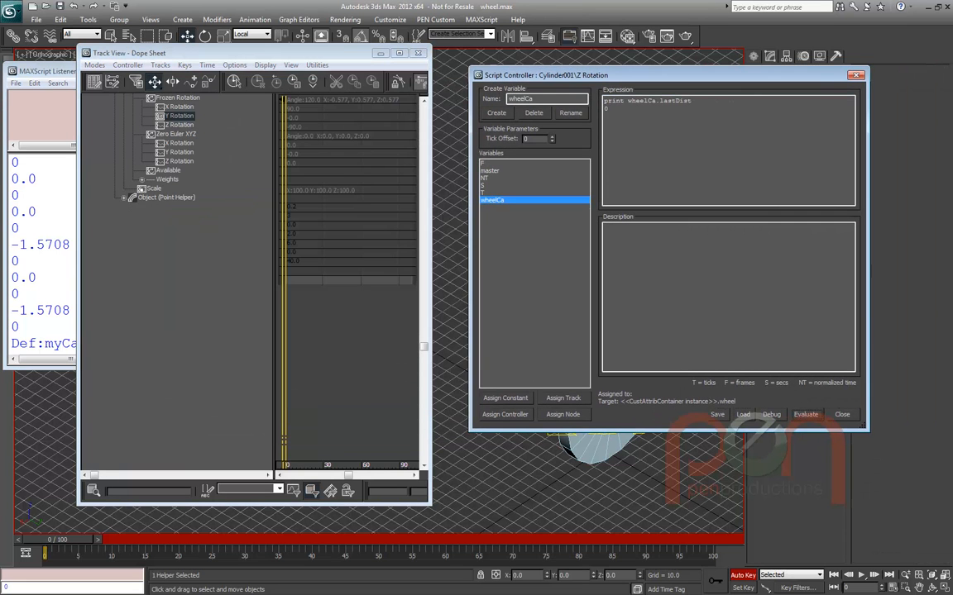
pyautogui.moveTo(207, 248); pyautogui.dragTo(200, 348)
pyautogui.rightClick(179, 215)
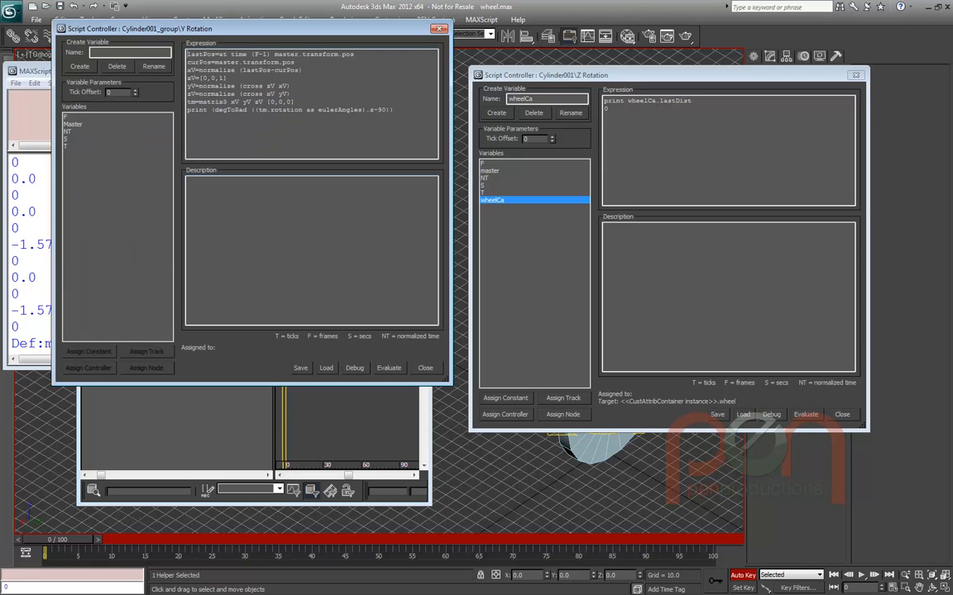
pyautogui.doubleClick(197, 109)
pyautogui.press('BackSpace')
pyautogui.click(388, 368)
pyautogui.click(424, 368)
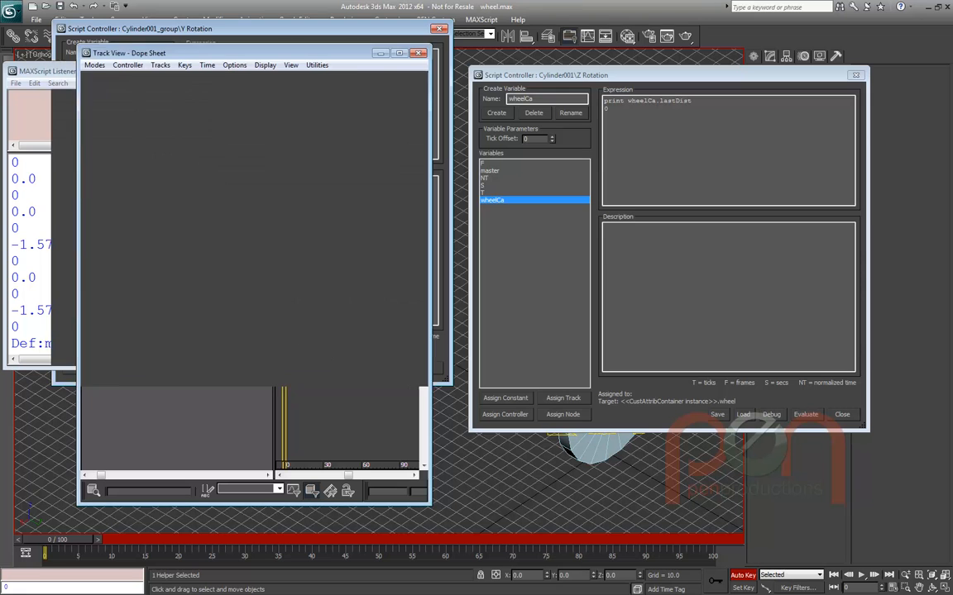
pyautogui.moveTo(563, 74); pyautogui.dragTo(330, 14)
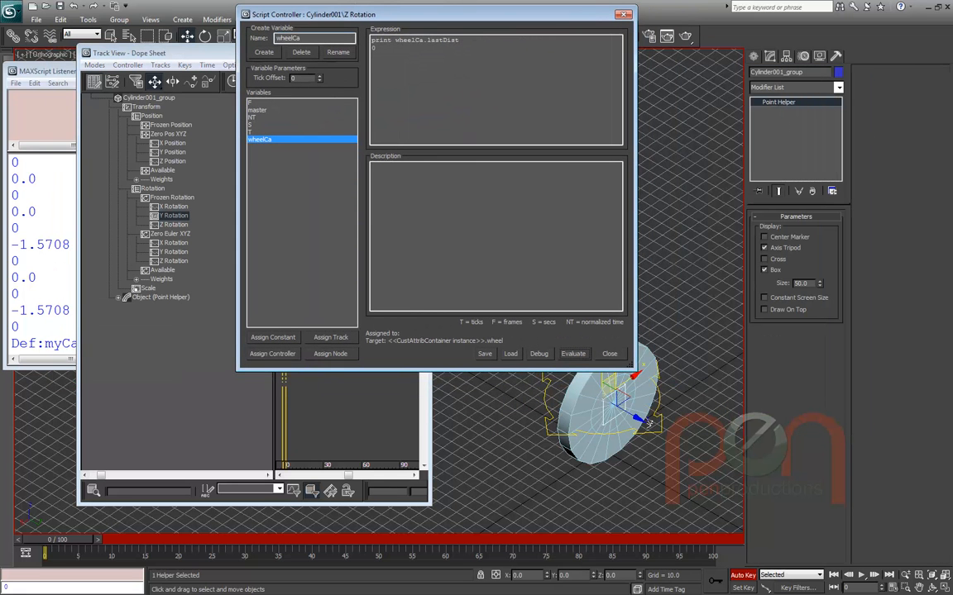
pyautogui.moveTo(59, 540)
pyautogui.mouseDown()
pyautogui.moveTo(104, 539)
pyautogui.moveTo(56, 540)
pyautogui.mouseUp()
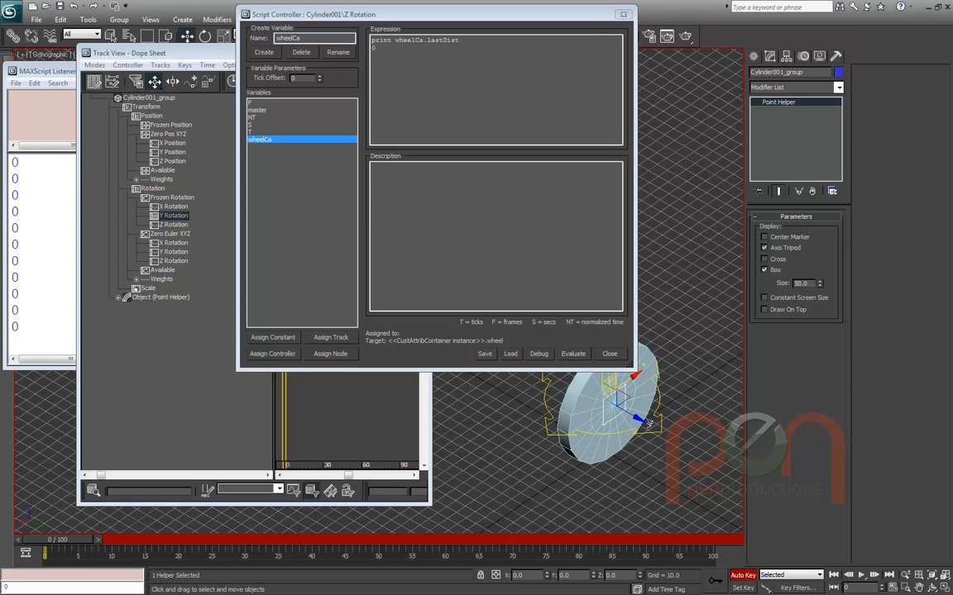
# Replace the 0 in the Z Rotation expression with unindented commented lines c=(2*pi*r), deg=(c/6.28319), rot=v/deg and rot
pyautogui.moveTo(330, 15); pyautogui.dragTo(309, 35)
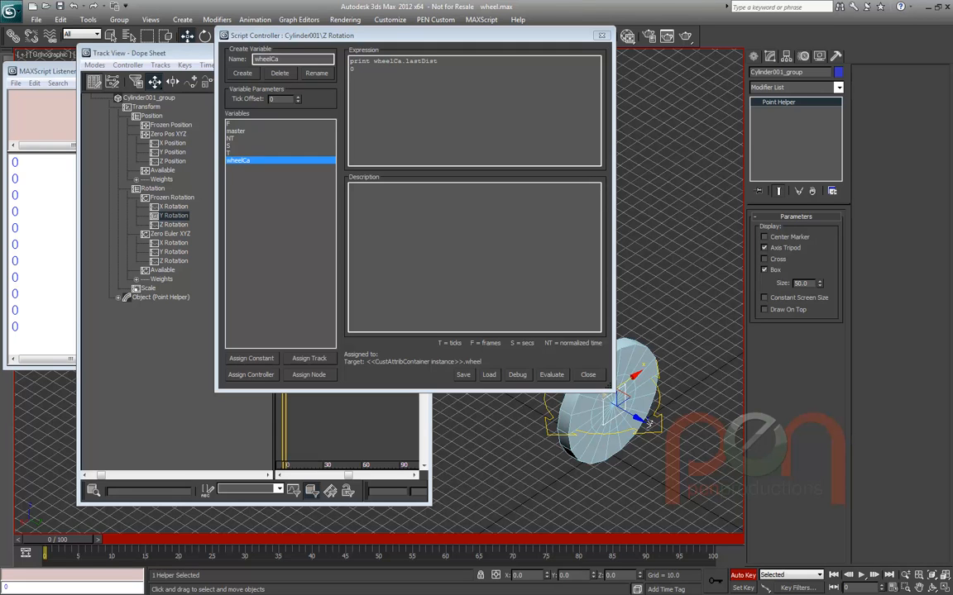
pyautogui.write("c=(2*pi*r)\t\t--Circumference of the wheel \t\tdeg=(c/6.28319) --c / Radians \t\trot=v/deg\t\t--Position / deg \t\trot\t\t\t--This isn't really needed")
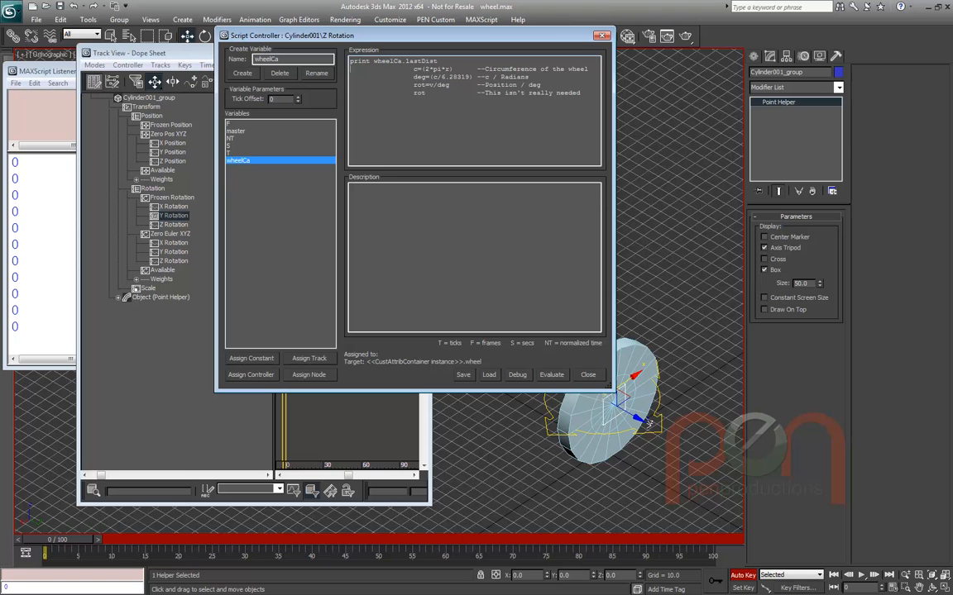
pyautogui.moveTo(414, 69); pyautogui.dragTo(350, 68)
pyautogui.press('BackSpace')
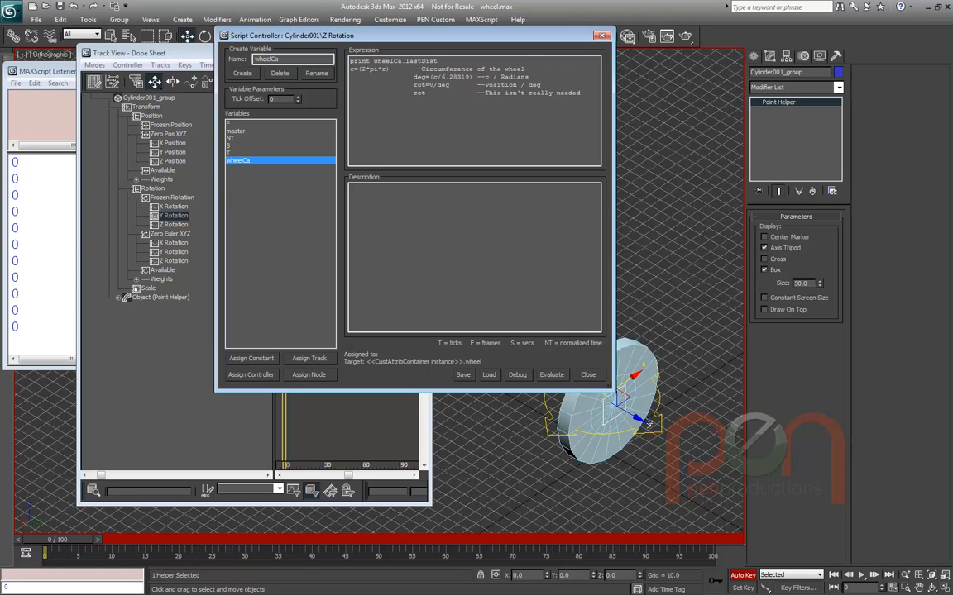
pyautogui.moveTo(413, 77); pyautogui.dragTo(350, 76)
pyautogui.press('BackSpace')
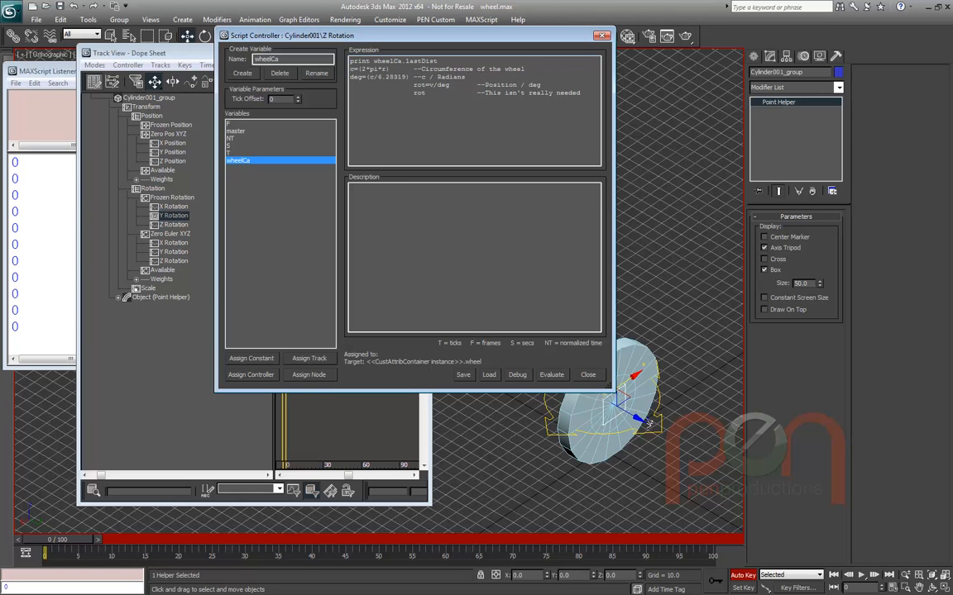
pyautogui.moveTo(413, 83); pyautogui.dragTo(350, 84)
pyautogui.press('BackSpace')
pyautogui.moveTo(413, 92); pyautogui.dragTo(350, 92)
pyautogui.press('BackSpace')
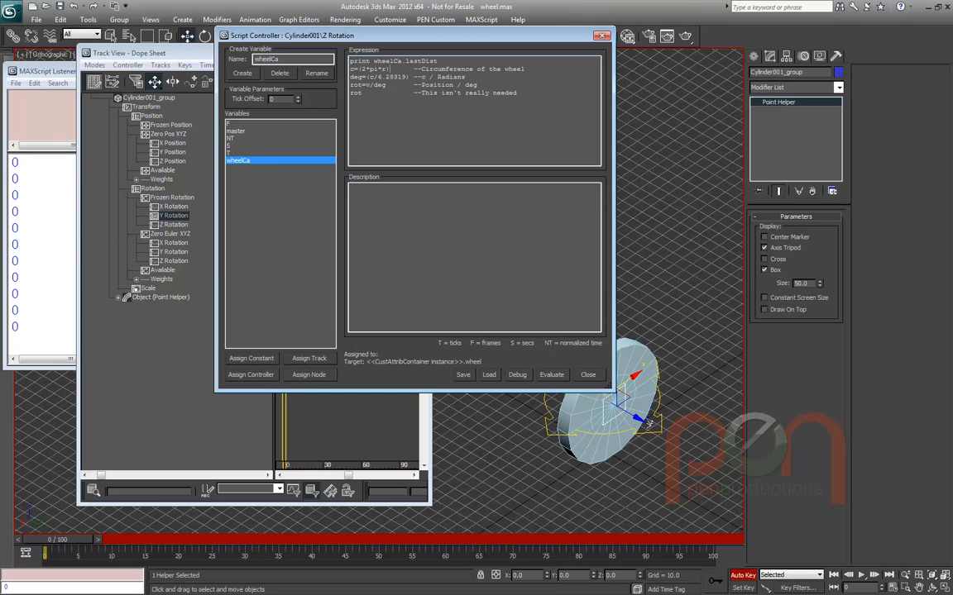
# Select the wheel cylinder and create a variable named r in the Z Rotation script controller
pyautogui.click(649, 422)
pyautogui.moveTo(280, 59); pyautogui.dragTo(254, 58)
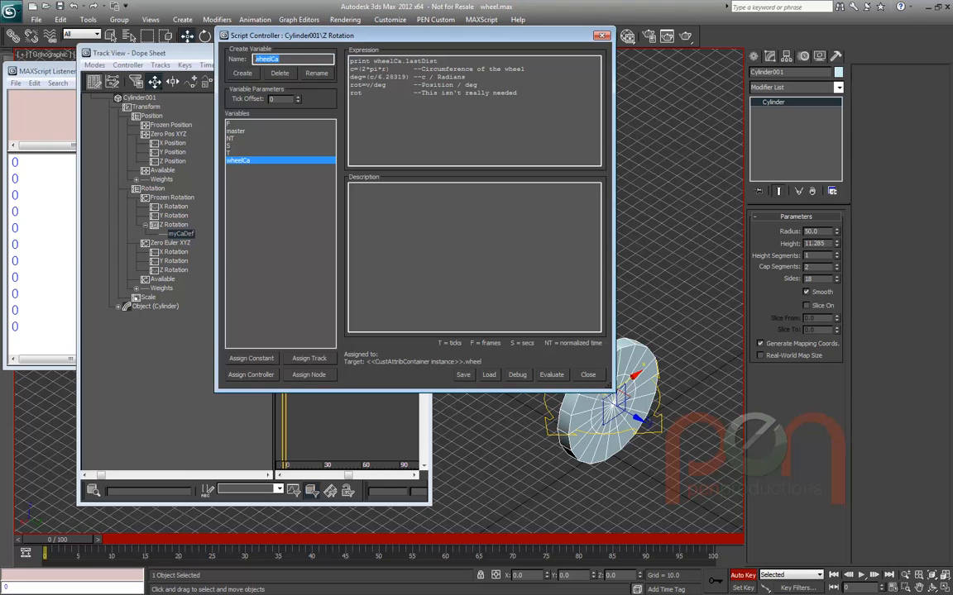
pyautogui.write('r')
pyautogui.click(242, 73)
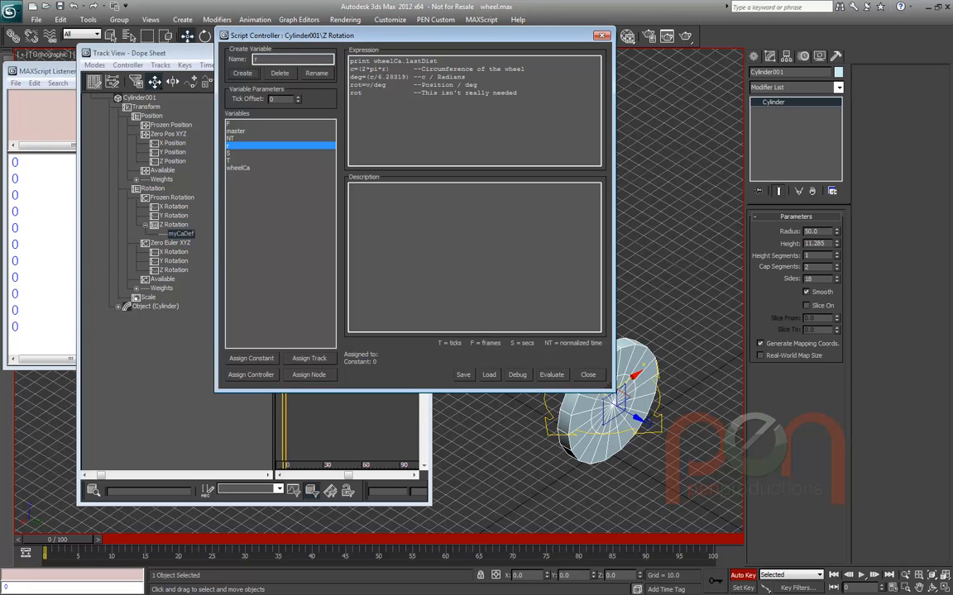
# Assign the Radius track of Cylinder001's cylinder object to the r variable
pyautogui.click(309, 358)
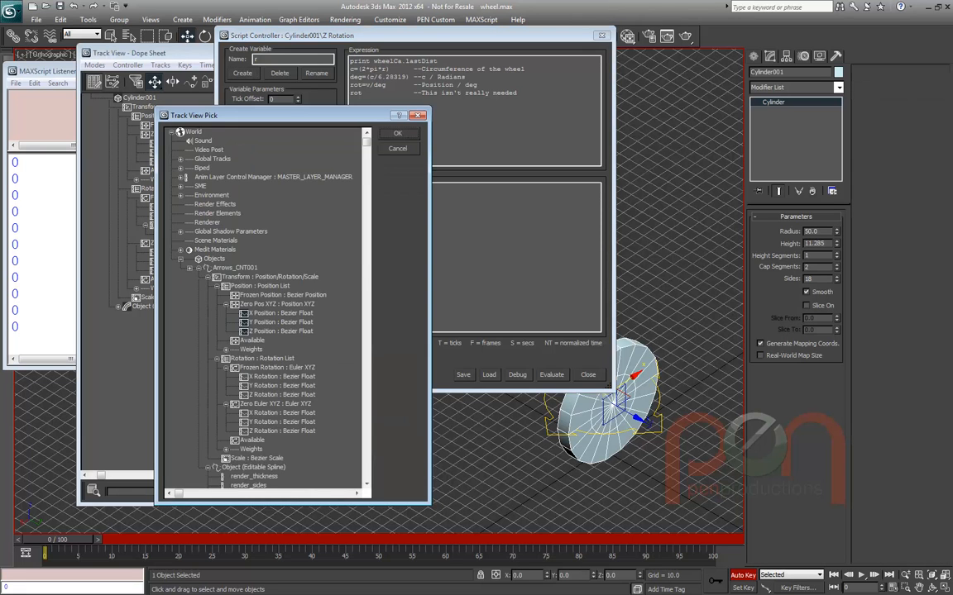
pyautogui.scroll(-6, 264, 315)
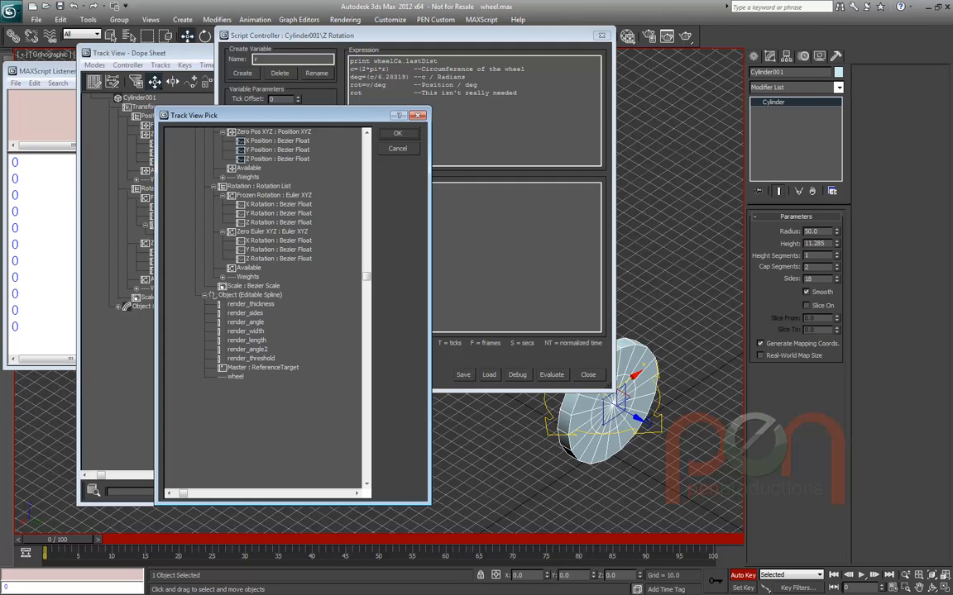
pyautogui.scroll(4, 263, 311)
pyautogui.scroll(-5, 263, 311)
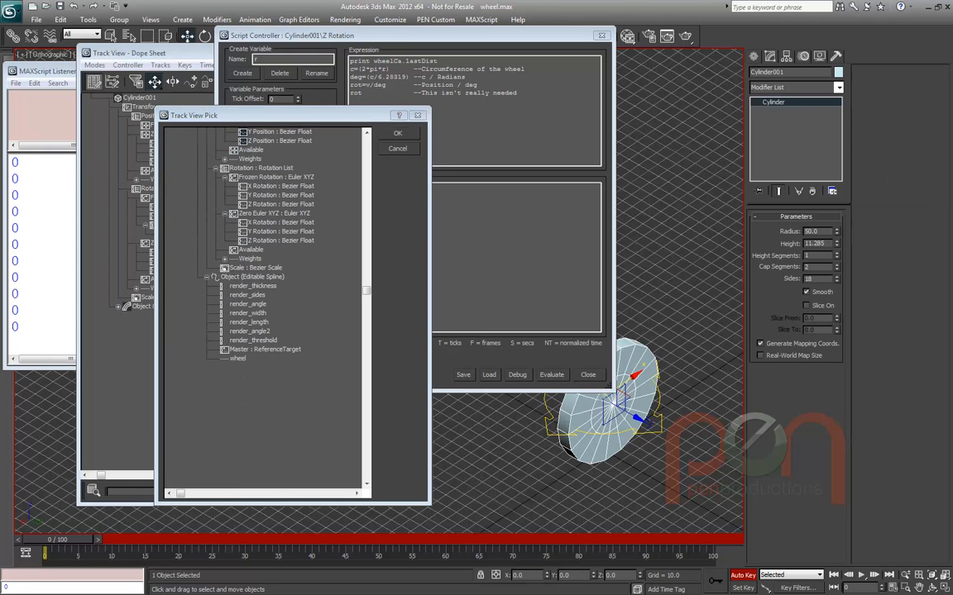
pyautogui.scroll(6, 262, 311)
pyautogui.scroll(-4, 263, 311)
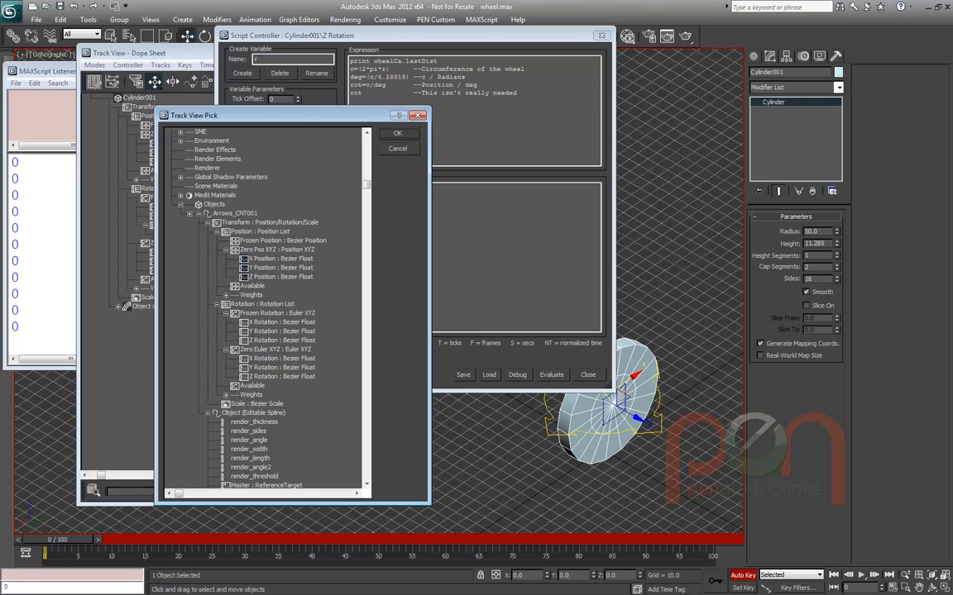
pyautogui.rightClick(217, 204)
pyautogui.click(247, 213)
pyautogui.scroll(-3, 247, 212)
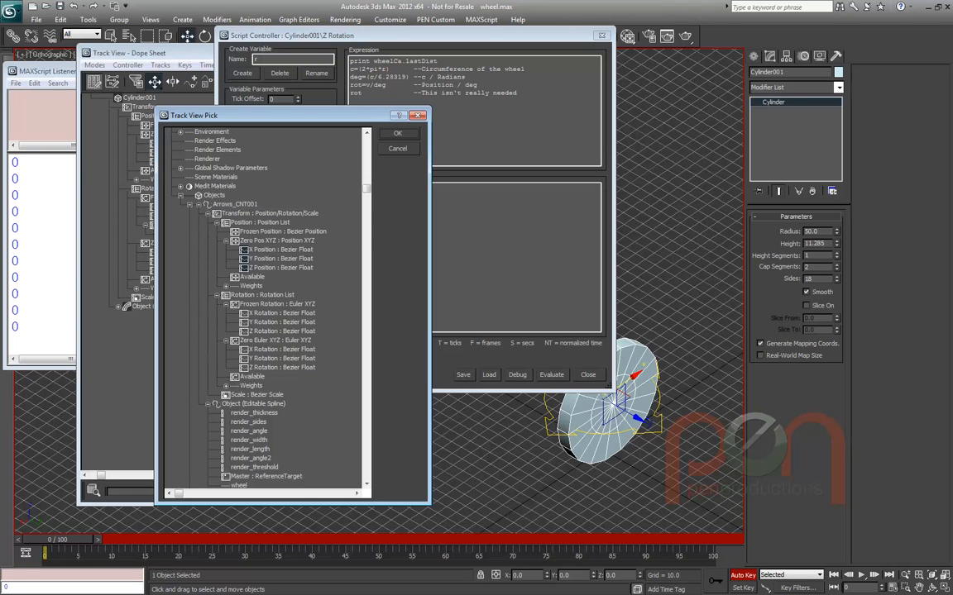
pyautogui.scroll(-1, 263, 310)
pyautogui.click(225, 404)
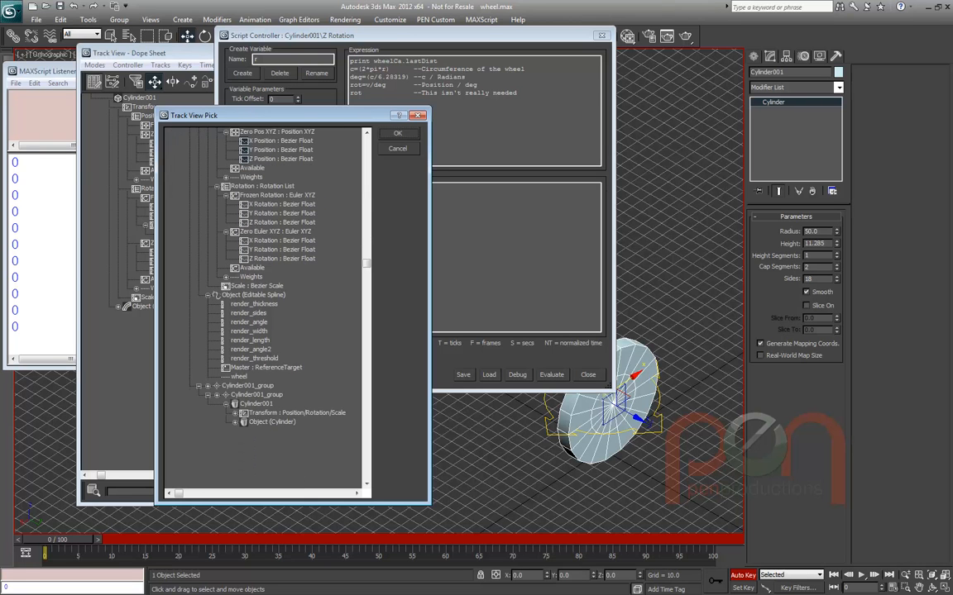
pyautogui.moveTo(297, 430); pyautogui.dragTo(283, 348)
pyautogui.click(220, 340)
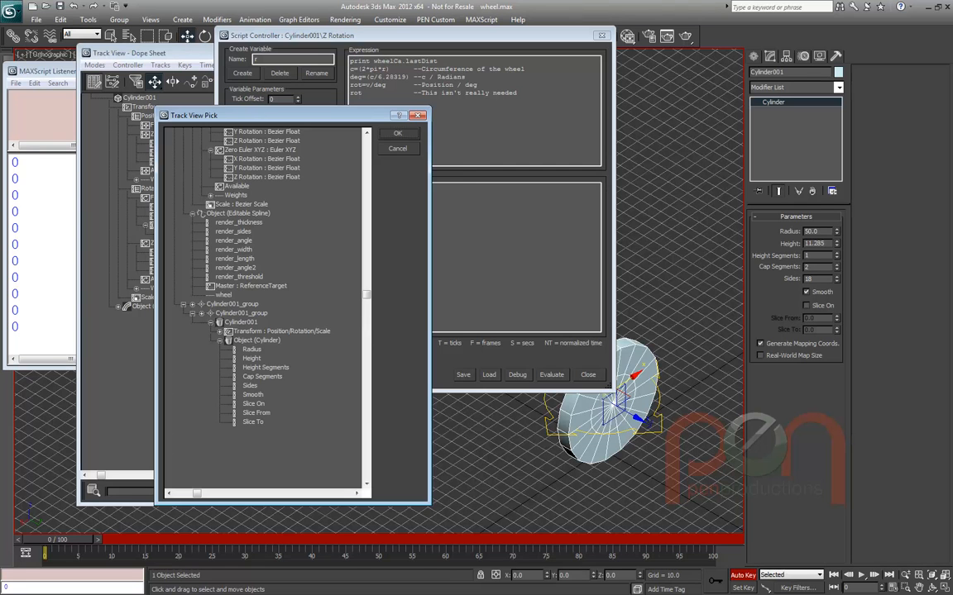
pyautogui.doubleClick(251, 349)
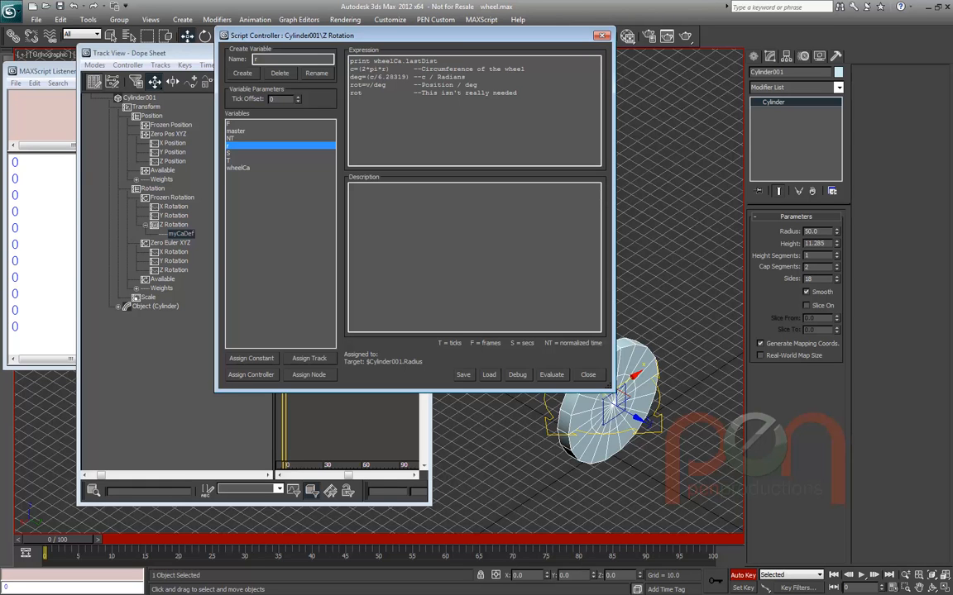
# Remove the print command from the wheelCa.lastDist line, comment that line out and add blank lines below it
pyautogui.moveTo(367, 77); pyautogui.dragTo(412, 77)
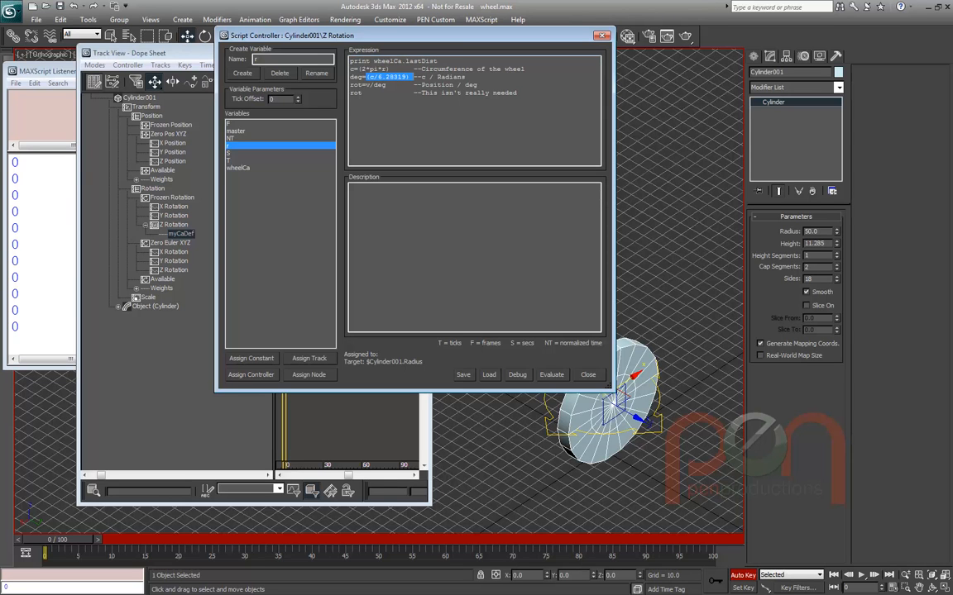
pyautogui.click(394, 77)
pyautogui.doubleClick(436, 84)
pyautogui.doubleClick(367, 84)
pyautogui.doubleClick(359, 61)
pyautogui.press('Delete')
pyautogui.click(413, 60)
pyautogui.press('Return')
pyautogui.press('Return')
pyautogui.press('Return')
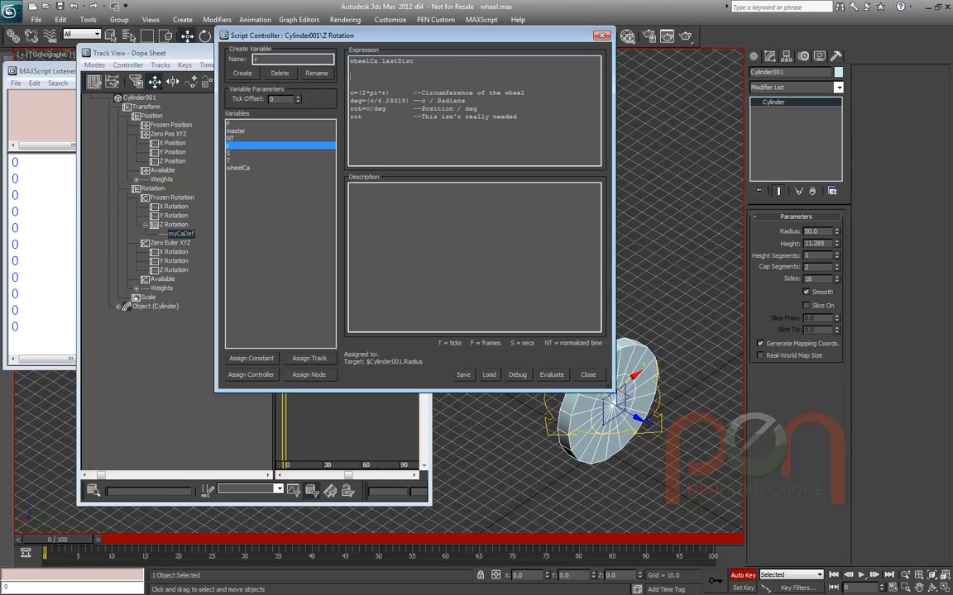
pyautogui.moveTo(413, 60); pyautogui.dragTo(350, 60)
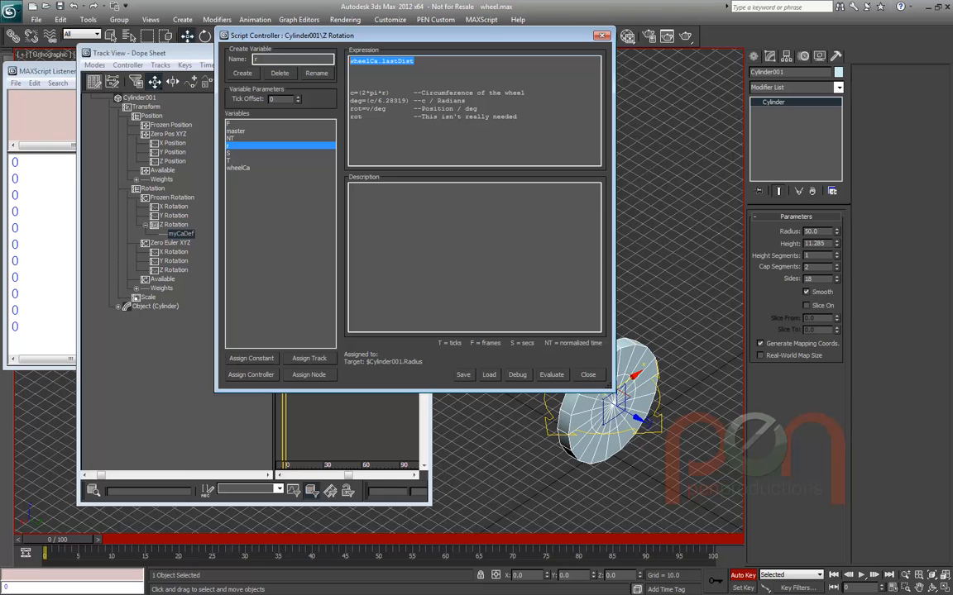
pyautogui.click(351, 68)
pyautogui.write('--')
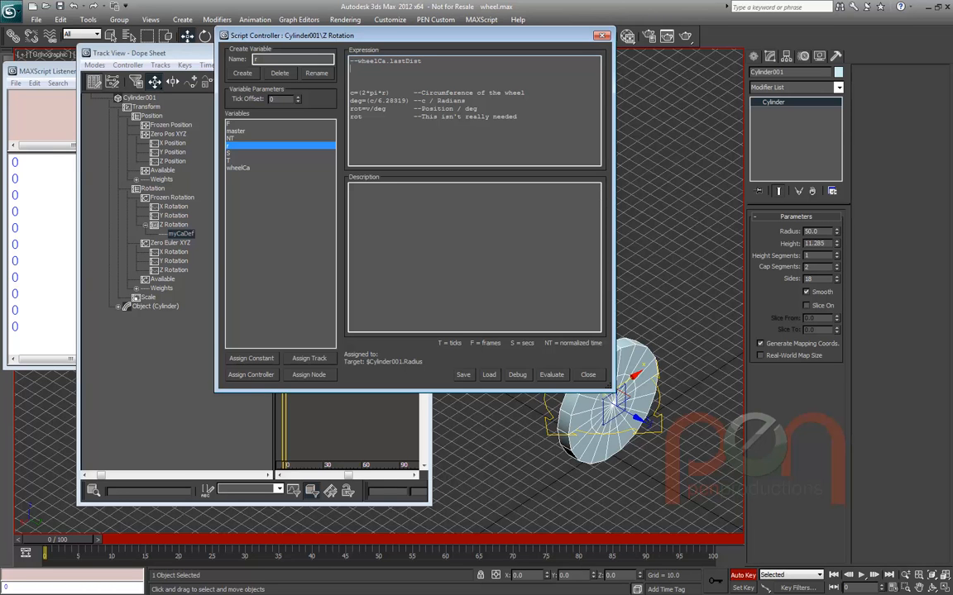
# Add the line "lastPos=at time F-1 master.transform.pos" below the commented wheelCa.lastDist line
pyautogui.write('lastPos=atTime')
pyautogui.press('BackSpace')
pyautogui.press('BackSpace')
pyautogui.press('BackSpace')
pyautogui.press('BackSpace')
pyautogui.write('time F-1 master.transform.pos')
pyautogui.press('Return')
# Add the line "curPos=F-1 master.transform.pos", reusing the expression from the lastPos line
pyautogui.write('ur')
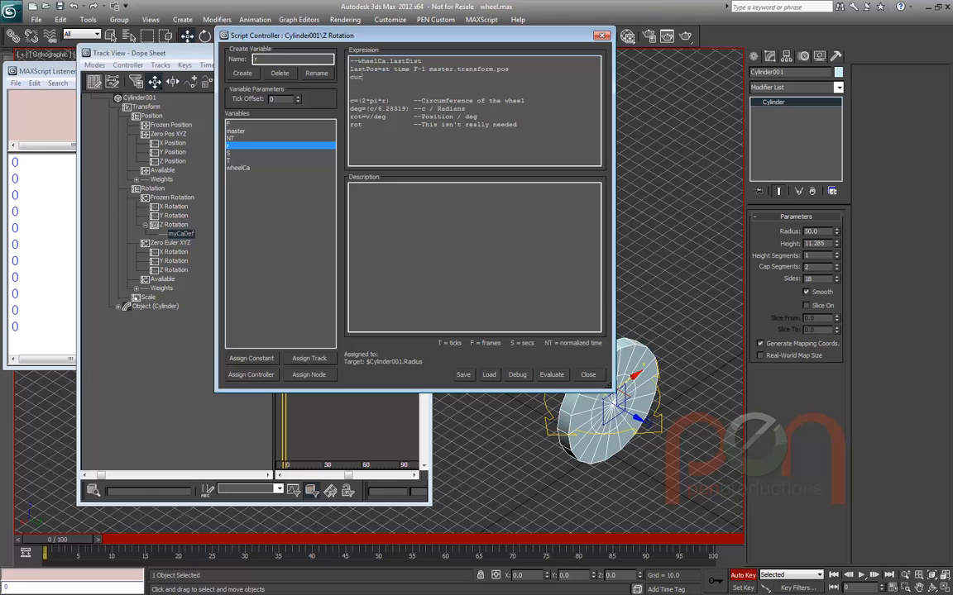
pyautogui.write('Pos=')
pyautogui.moveTo(509, 69); pyautogui.dragTo(413, 69)
pyautogui.hotkey('ctrl', 'c')
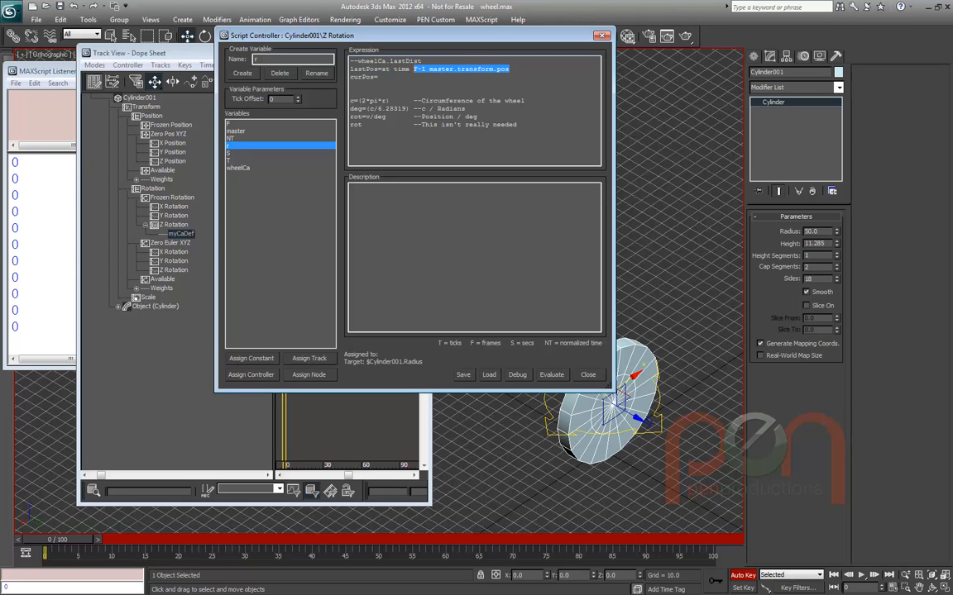
pyautogui.click(379, 77)
pyautogui.hotkey('ctrl', 'v')
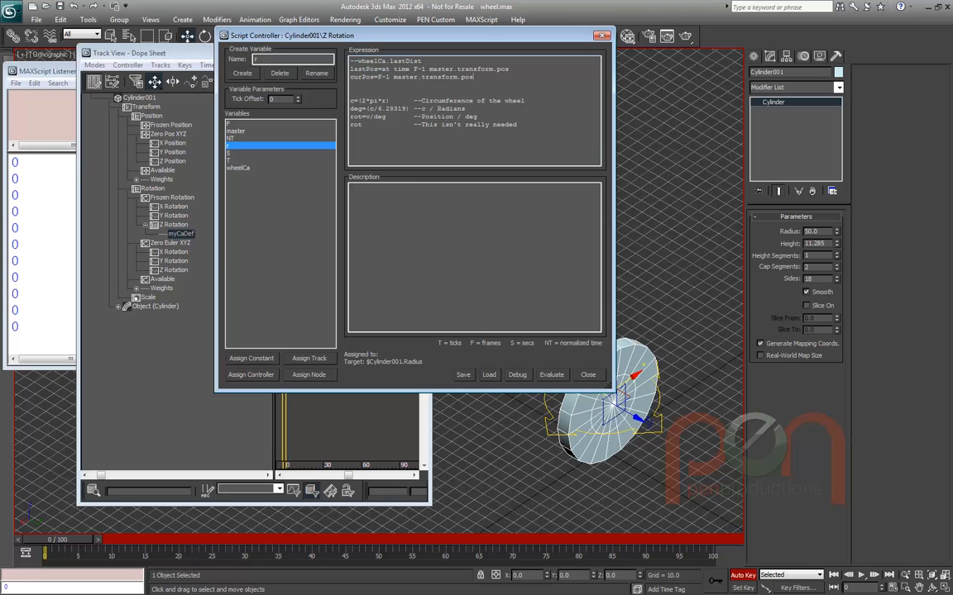
# Add the line "dist=distance lastPos curPos" below the curPos line
pyautogui.press('Return')
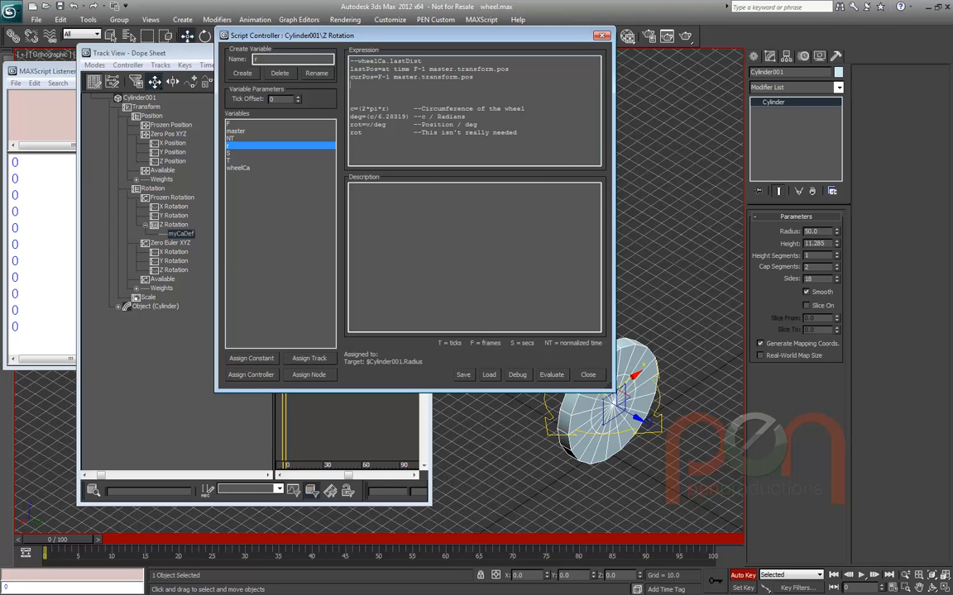
pyautogui.write('distanc')
pyautogui.press('BackSpace')
pyautogui.press('BackSpace')
pyautogui.press('BackSpace')
pyautogui.press('BackSpace')
pyautogui.write('t=distance')
pyautogui.doubleClick(367, 69)
pyautogui.click(406, 84)
pyautogui.write('lastPOs curPos')
pyautogui.moveTo(426, 84); pyautogui.dragTo(430, 85)
pyautogui.write('o')
# Replace v with dist in the rot line so it reads "rot=dist/deg"
pyautogui.doubleClick(353, 85)
pyautogui.hotkey('ctrl', 'c')
pyautogui.doubleClick(368, 124)
pyautogui.hotkey('ctrl', 'v')
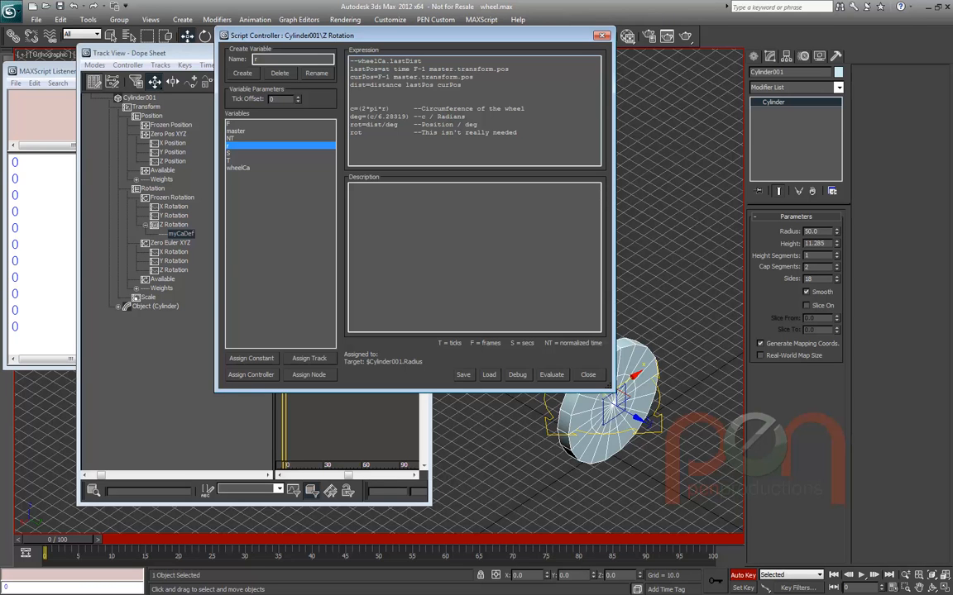
# Change the rot line to "rot=(dist+wheelCa.lastDist)/deg"
pyautogui.moveTo(357, 60); pyautogui.dragTo(421, 61)
pyautogui.hotkey('ctrl', 'c')
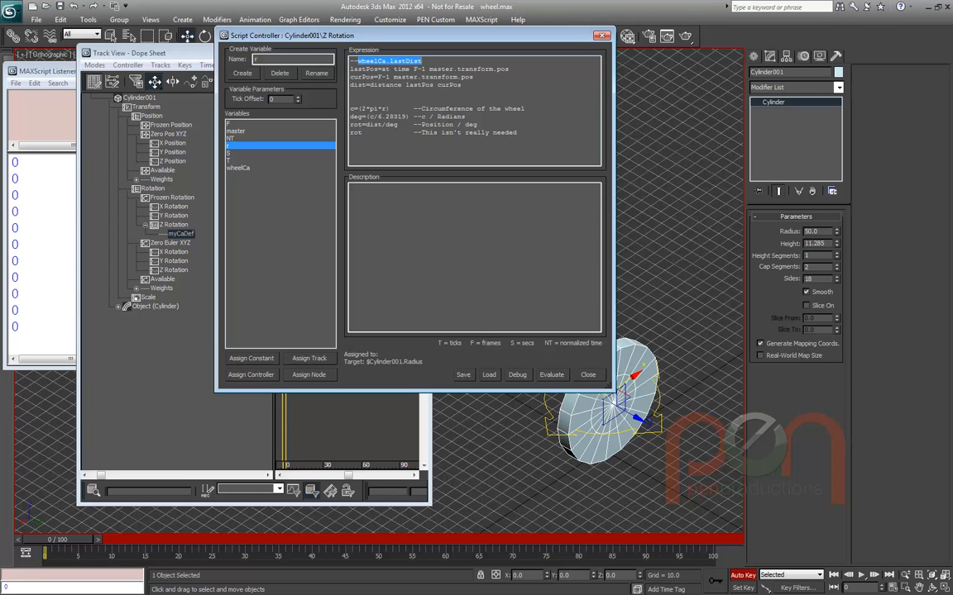
pyautogui.click(367, 125)
pyautogui.write('(dist')
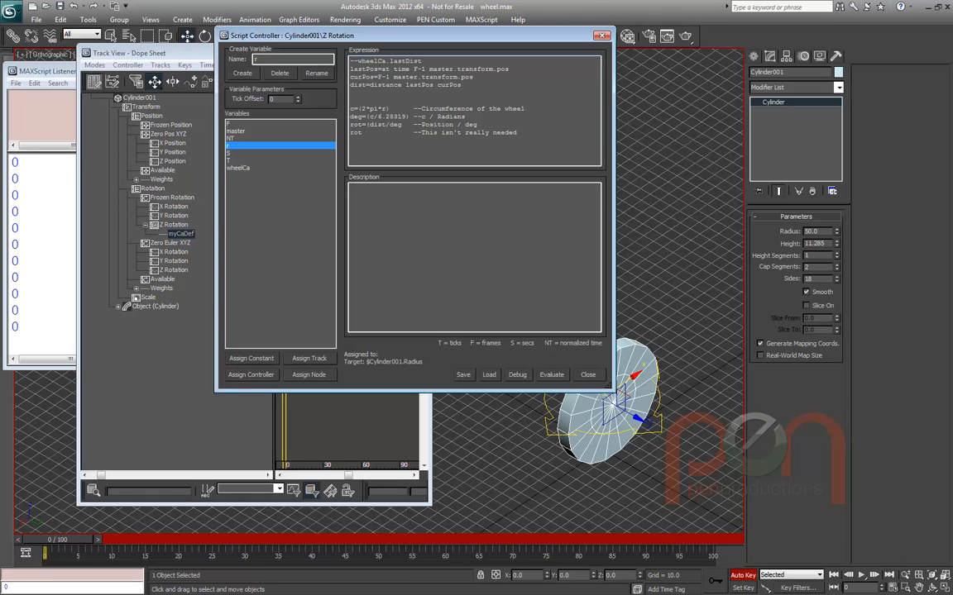
pyautogui.write('+)')
pyautogui.hotkey('ctrl', 'v')
# Add the line "wheelCa.lastDist+=dist" between the rot calculation and the final rot line, separated by blank lines
pyautogui.press('Return')
pyautogui.press('Return')
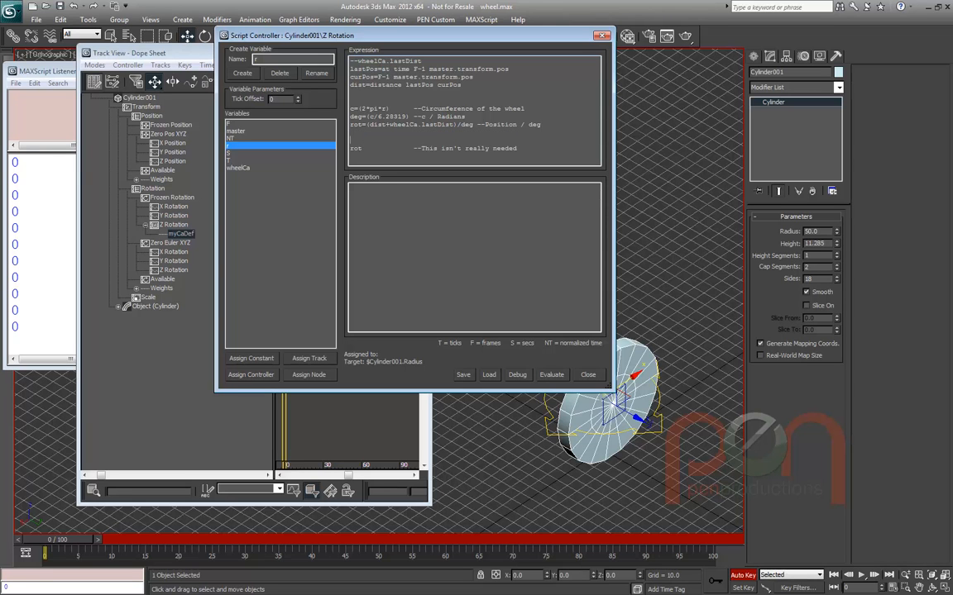
pyautogui.press('Return')
pyautogui.moveTo(422, 60); pyautogui.dragTo(358, 60)
pyautogui.hotkey('ctrl', 'c')
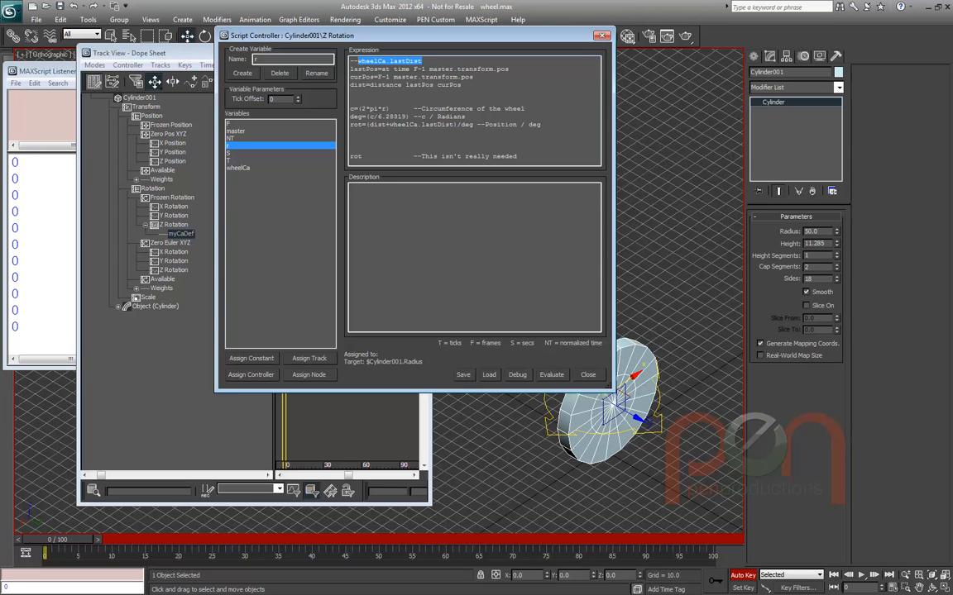
pyautogui.click(351, 140)
pyautogui.hotkey('ctrl', 'v')
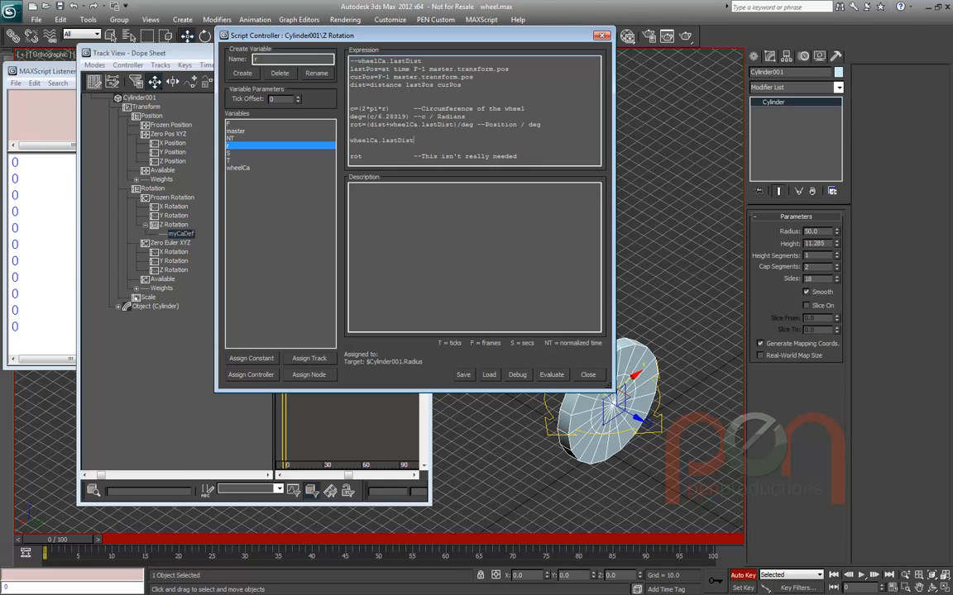
pyautogui.write('+=')
pyautogui.moveTo(366, 124); pyautogui.dragTo(349, 140)
pyautogui.click(351, 133)
pyautogui.hotkey('ctrl', 'c')
pyautogui.click(421, 140)
pyautogui.hotkey('ctrl', 'v')
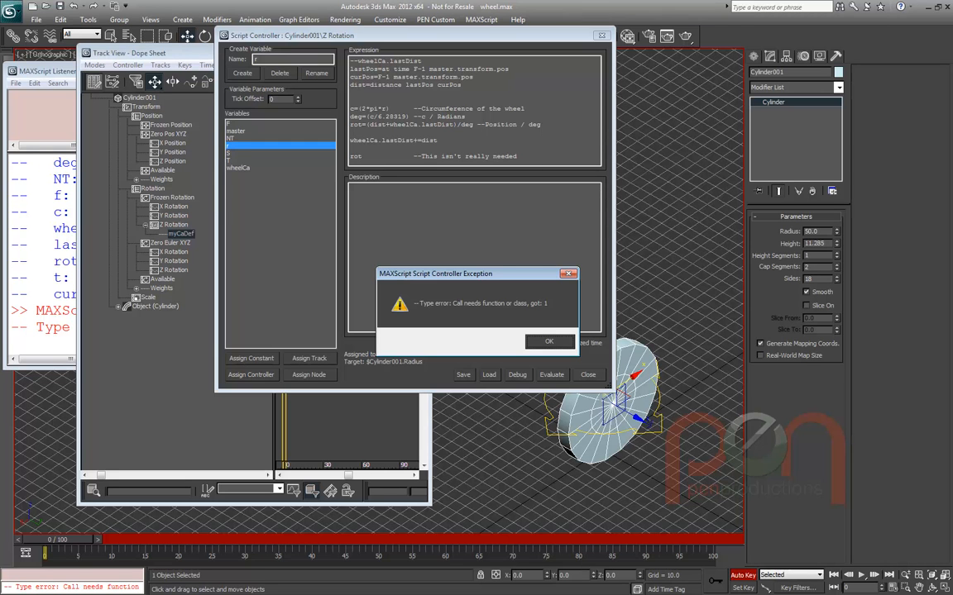
# Dismiss the script exception, evaluate the Z Rotation expression again and close the exception dialog
pyautogui.press('Return')
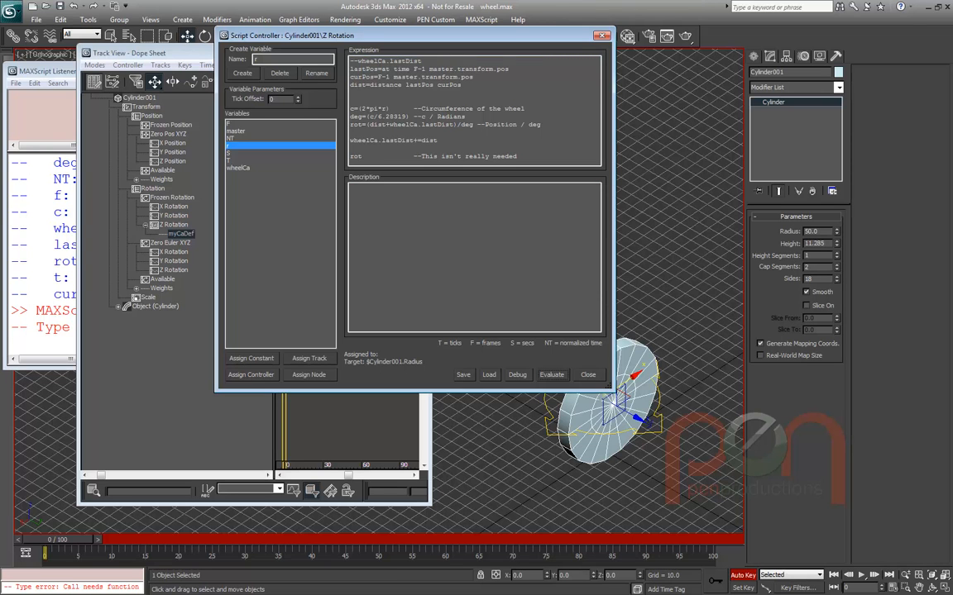
pyautogui.press('Return')
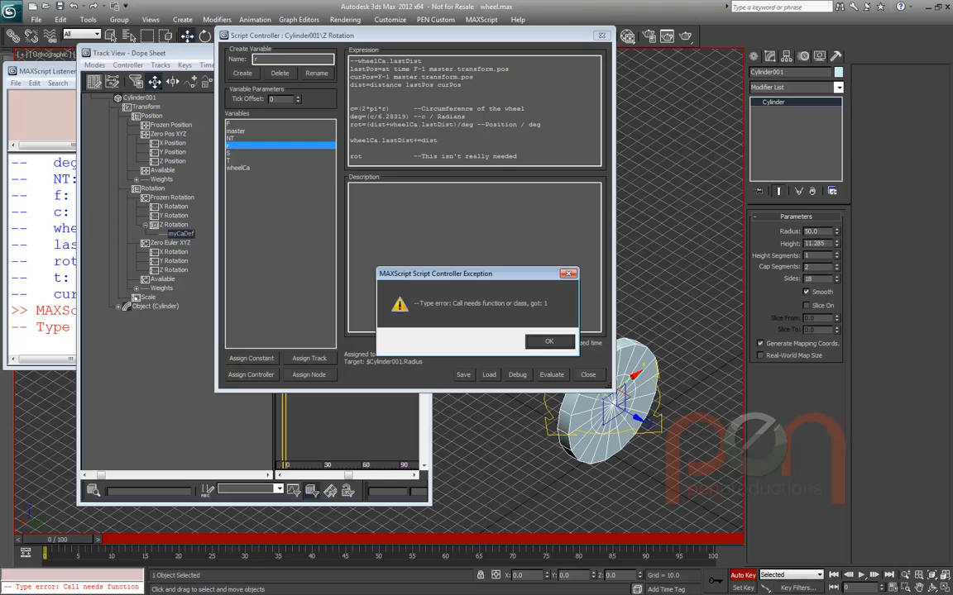
pyautogui.press('Return')
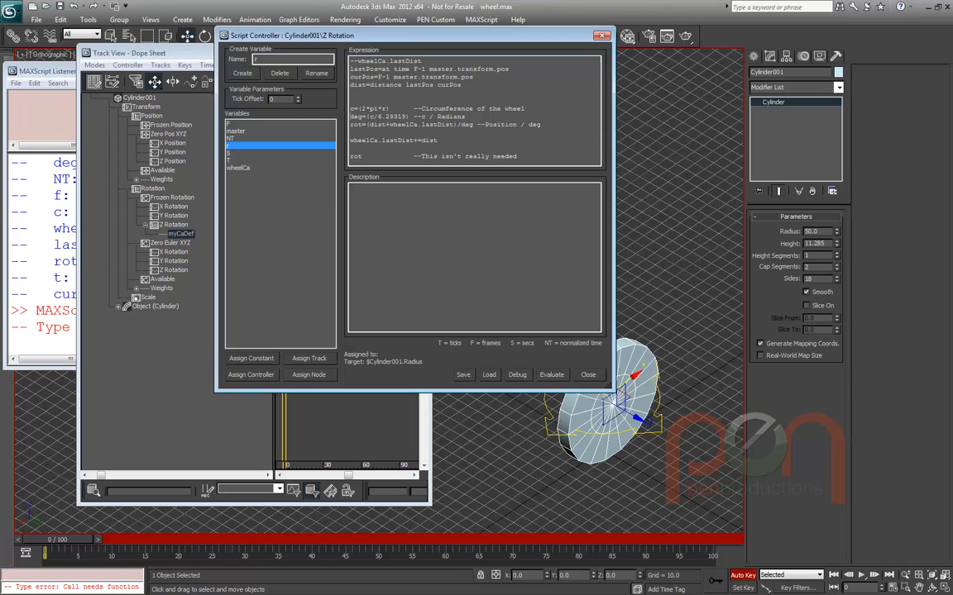
# Comment out the deg, rot calculation, wheelCa.lastDist and final rot lines of the expression
pyautogui.click(350, 117)
pyautogui.write('--')
pyautogui.write('--')
pyautogui.write('--')
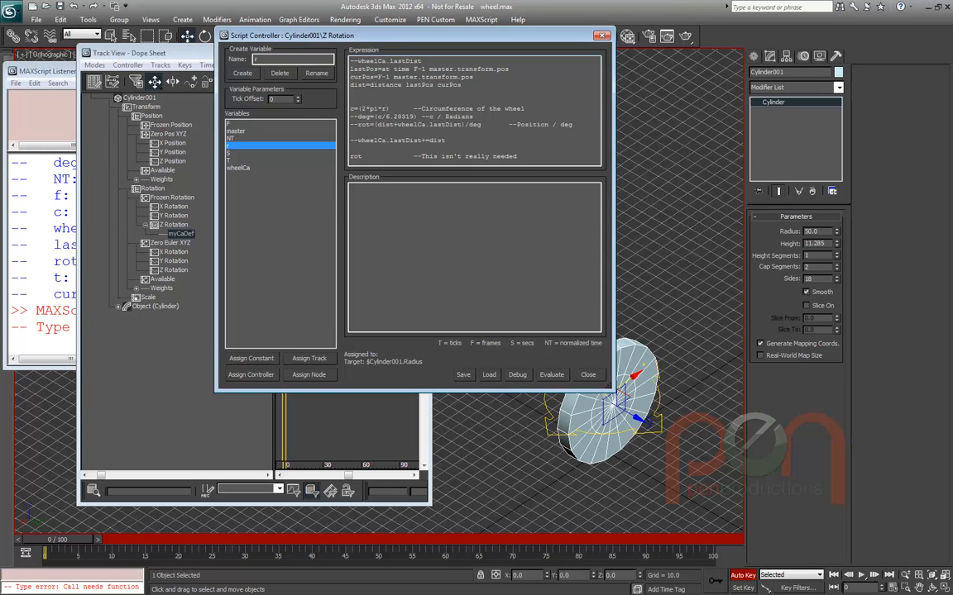
pyautogui.write('--')
pyautogui.press('Down')
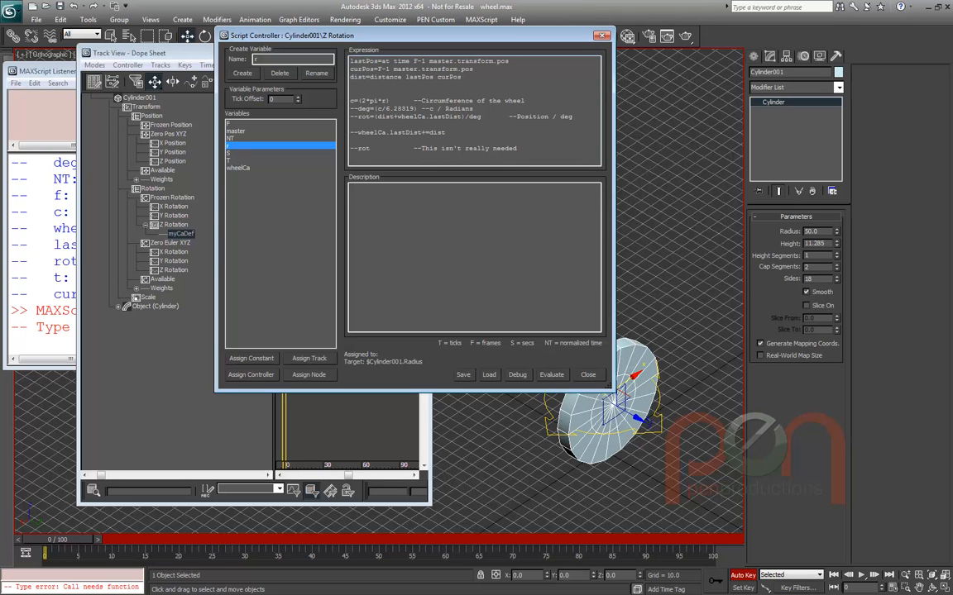
# Add a final line 0 to the expression, activate the Rotate tool and advance the animation to frame 2
pyautogui.write('0')
pyautogui.press('Return')
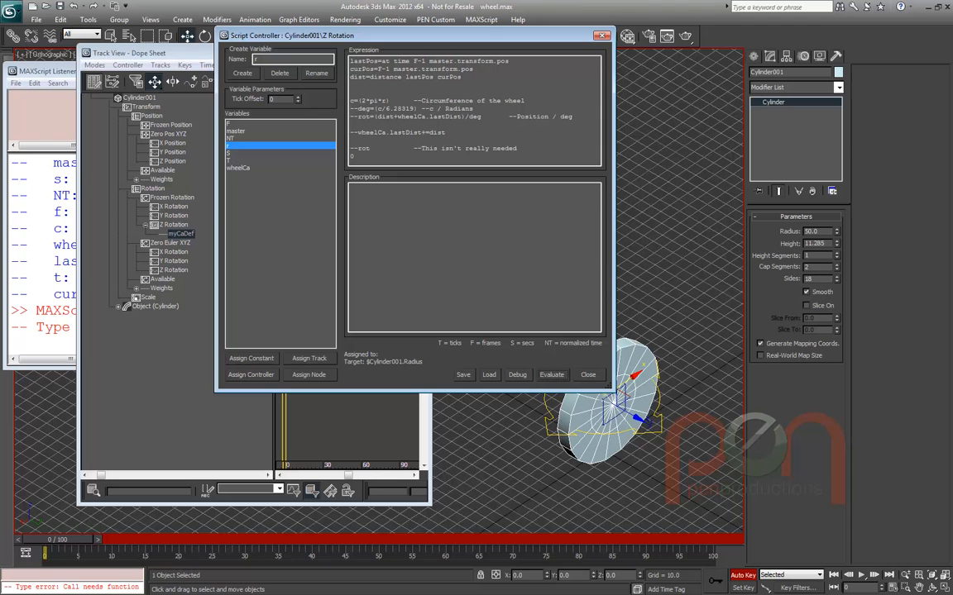
pyautogui.rightClick(594, 355)
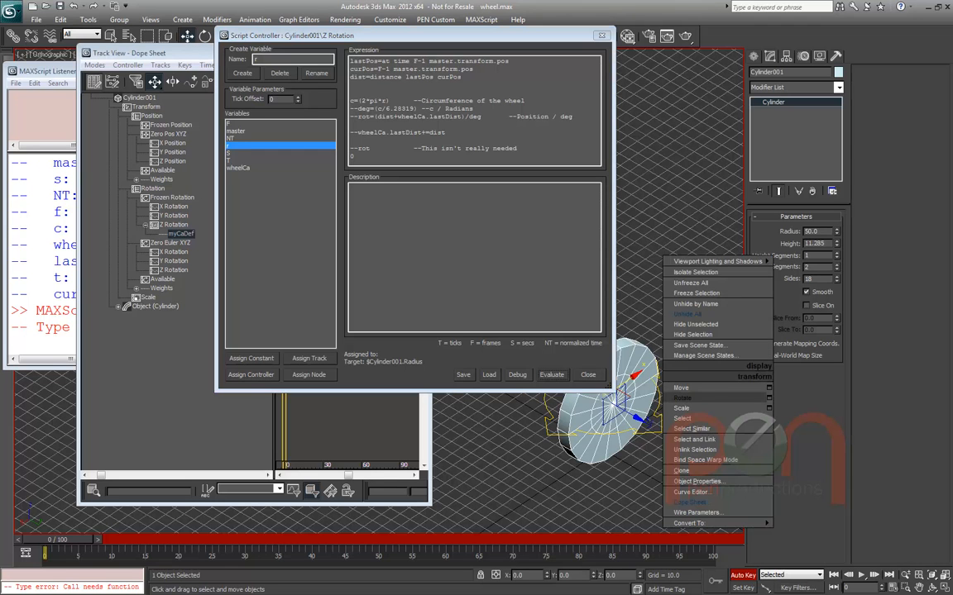
pyautogui.click(625, 368)
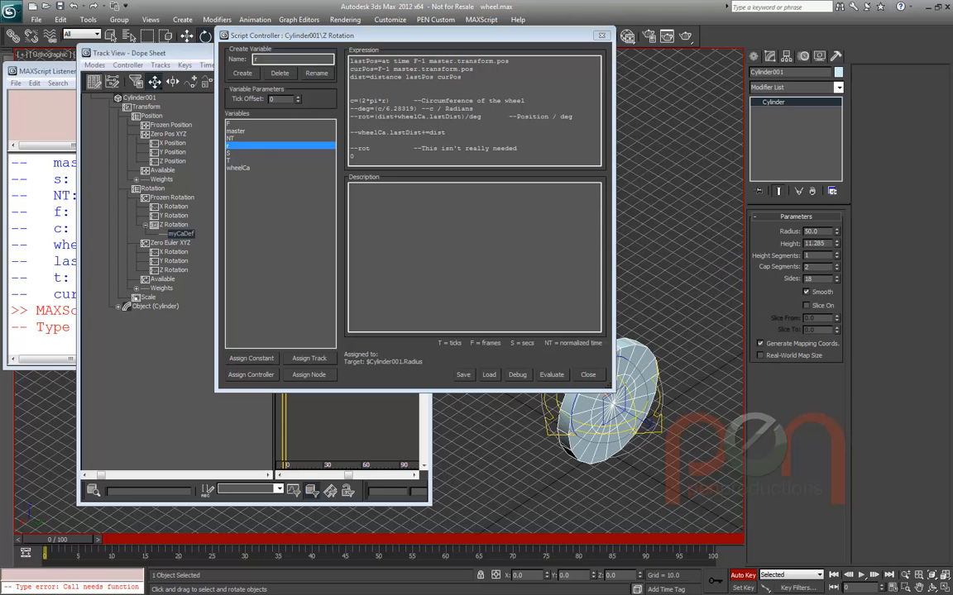
pyautogui.press('.')
pyautogui.press('.')
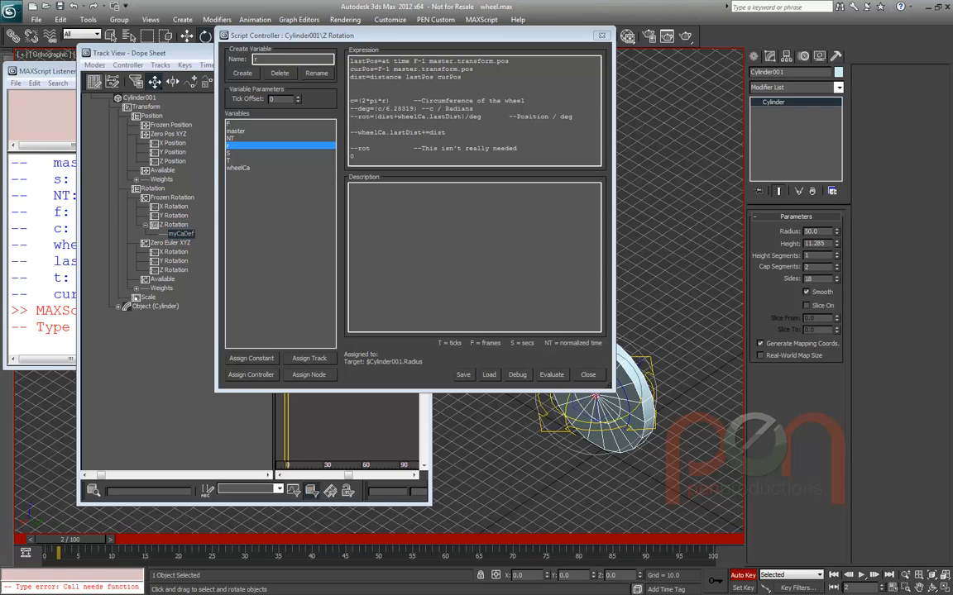
# Try a cylinder radius of 56 at frame 2, delete the resulting keys at frames 2 and 0, and return to frame 0
pyautogui.moveTo(836, 231); pyautogui.dragTo(836, 226)
pyautogui.click(58, 552)
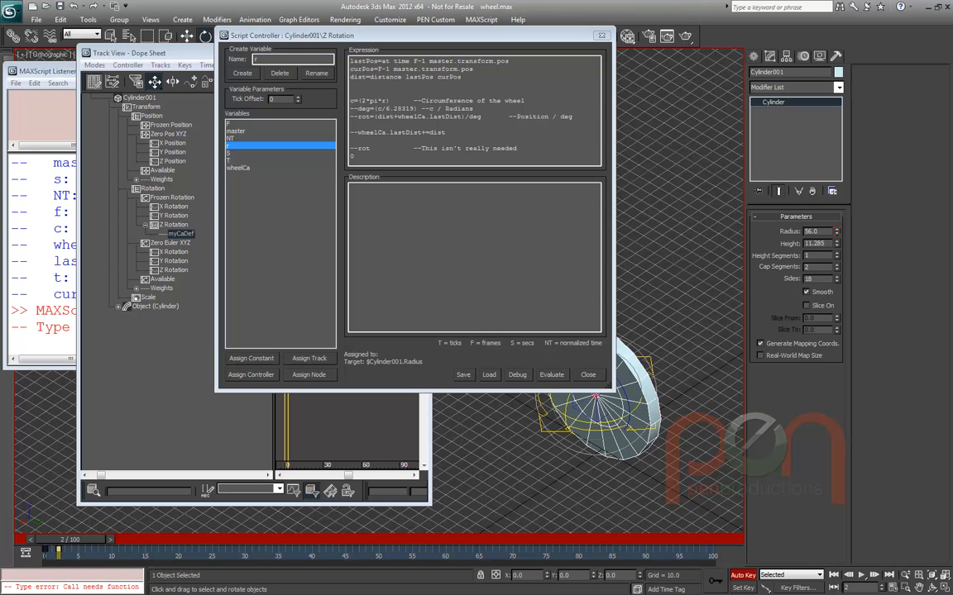
pyautogui.press('Delete')
pyautogui.click(44, 552)
pyautogui.press('Delete')
pyautogui.moveTo(69, 540); pyautogui.dragTo(56, 539)
# Comment out the circumference line of the expression, dismissing the script exceptions before and after the edit
pyautogui.press('e')
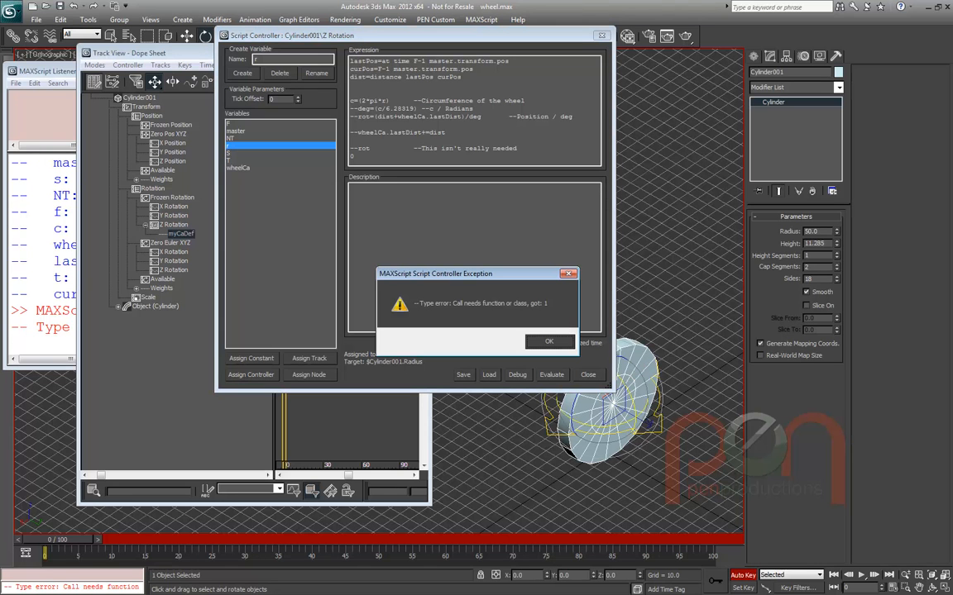
pyautogui.press('Return')
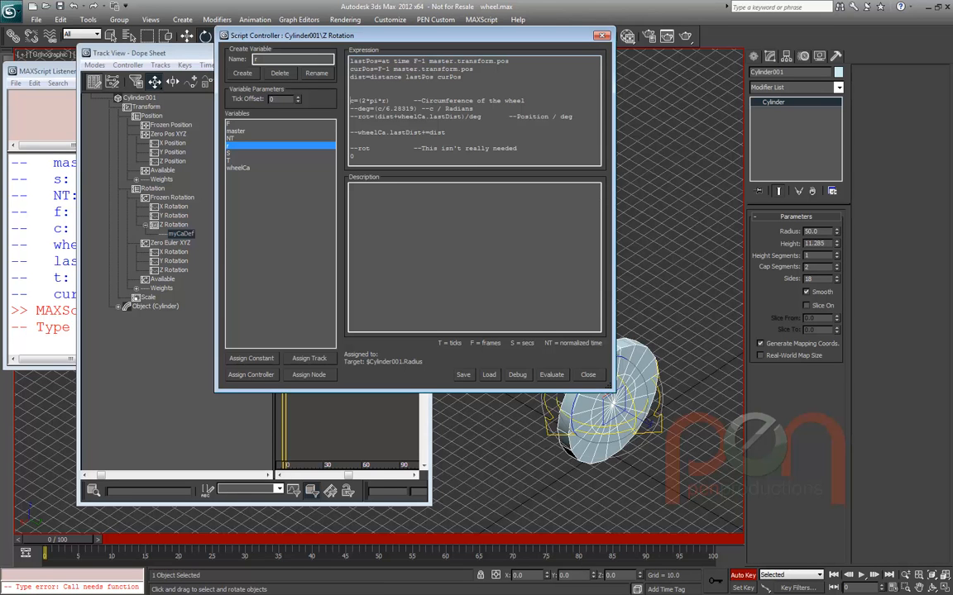
pyautogui.press('Home')
pyautogui.write('--')
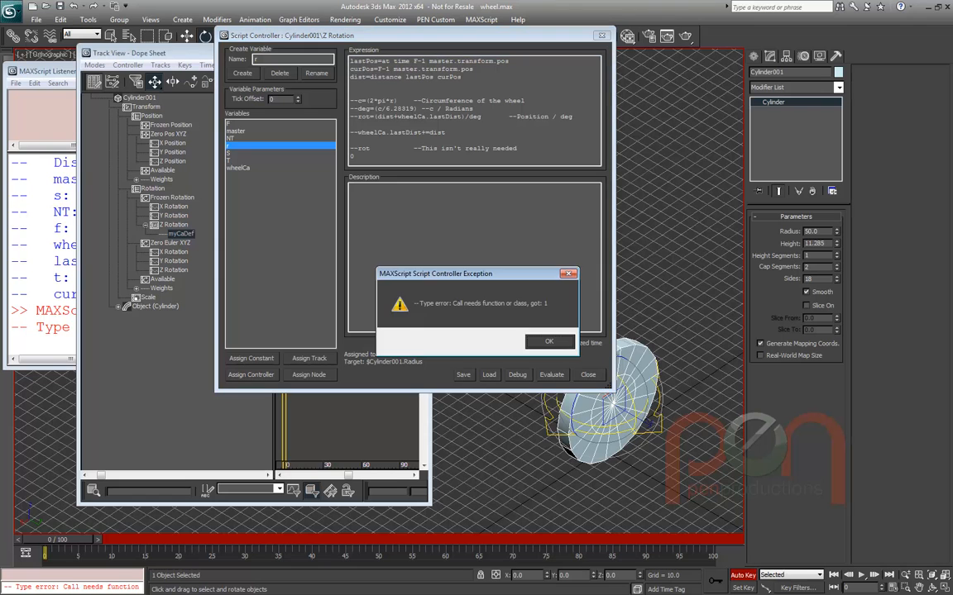
pyautogui.press('Return')
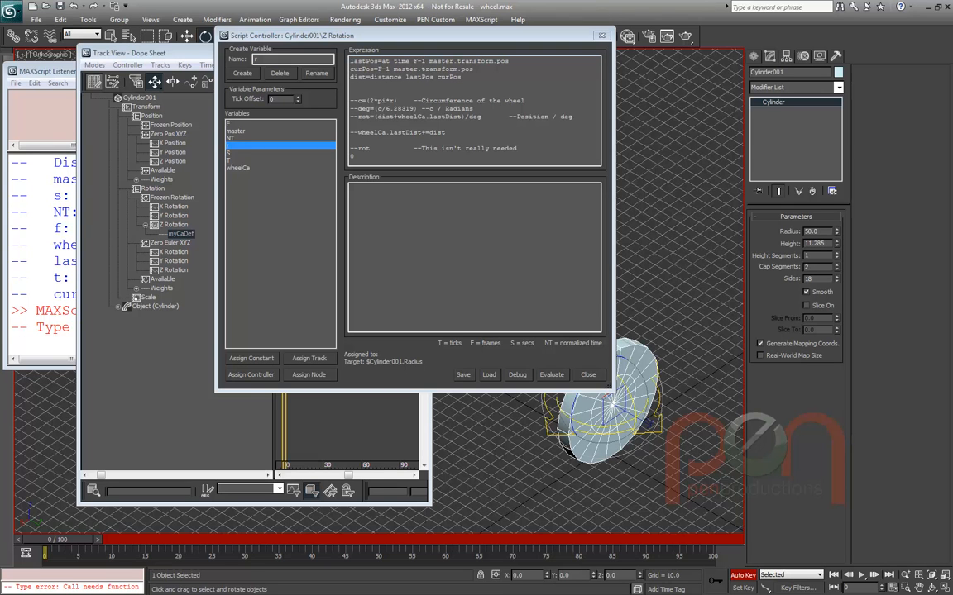
# Remove F-1 from the curPos line so it reads "curPos=master.transform.pos"
pyautogui.moveTo(377, 68); pyautogui.dragTo(393, 69)
pyautogui.press('Delete')
pyautogui.press('Delete')
pyautogui.press('Delete')
# Uncomment the circumference, deg, rot calculation and wheelCa.lastDist lines of the expression
pyautogui.moveTo(350, 109); pyautogui.dragTo(350, 132)
pyautogui.press('Delete')
pyautogui.press('Delete')
pyautogui.press('Delete')
pyautogui.press('Delete')
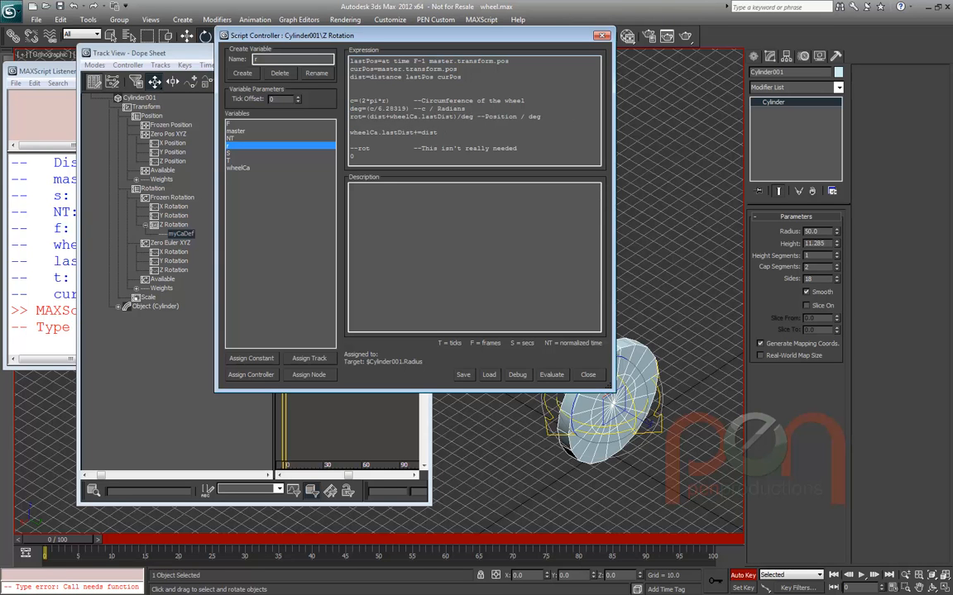
# Uncomment the final rot line, delete the 0 line below it, evaluate the expression and dismiss the exception
pyautogui.click(349, 148)
pyautogui.press('Delete')
pyautogui.press('Delete')
pyautogui.moveTo(350, 156); pyautogui.dragTo(354, 157)
pyautogui.press('Delete')
pyautogui.click(552, 374)
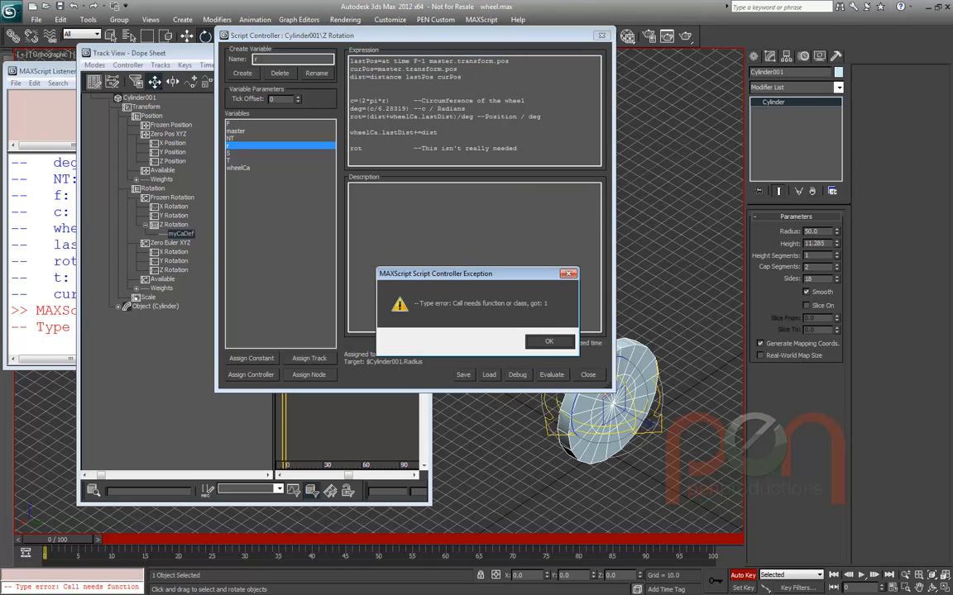
pyautogui.press('Return')
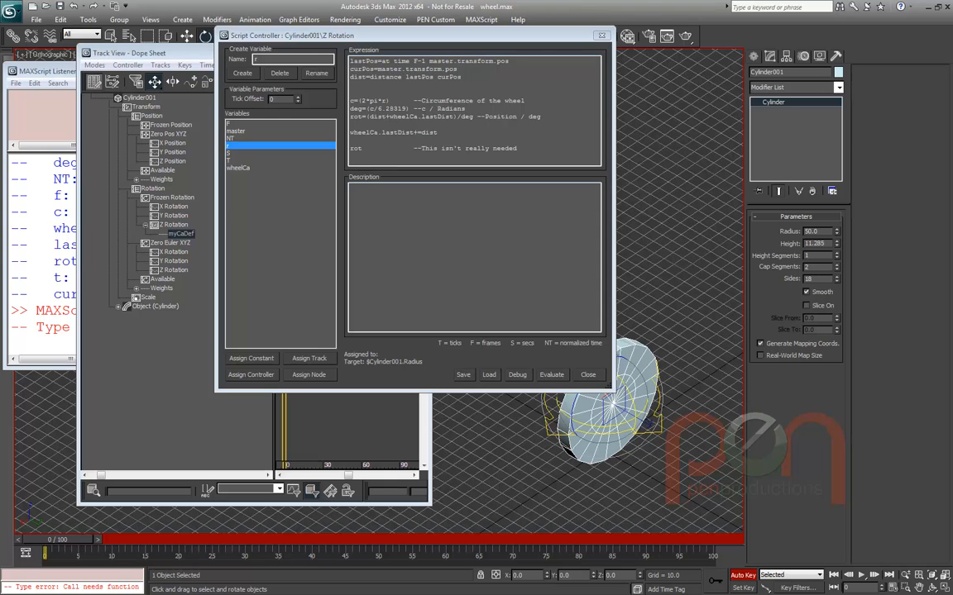
# Enclose F-1 in parentheses so the lastPos line reads "lastPos=at time (F-1) master.transform.pos"
pyautogui.click(413, 61)
pyautogui.write('(')
pyautogui.write(')')
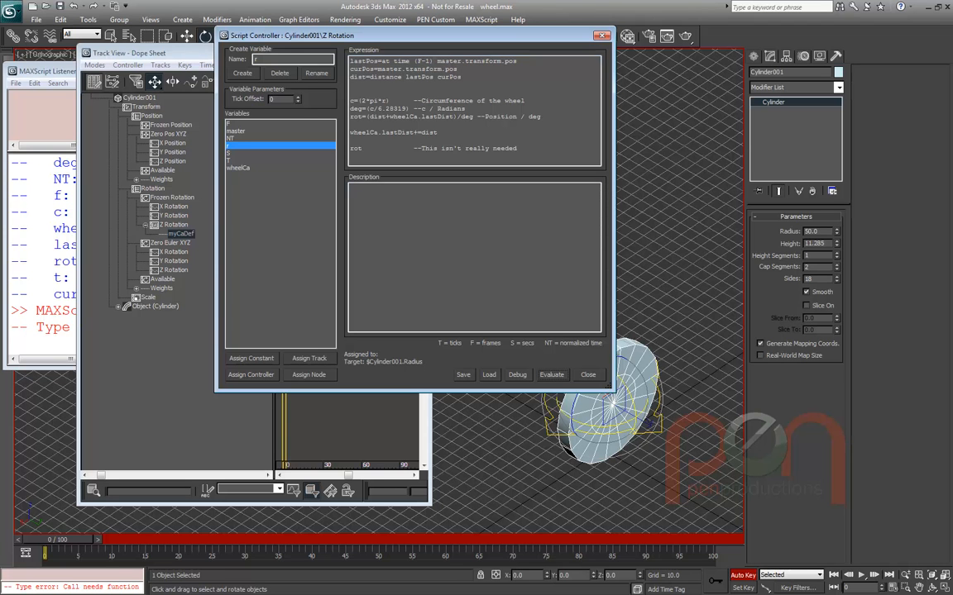
# Scrub the animation to frame 12 and back toward the start to check how the wheel rolls
pyautogui.moveTo(57, 540); pyautogui.dragTo(137, 540)
pyautogui.scroll(-2, 678, 430)
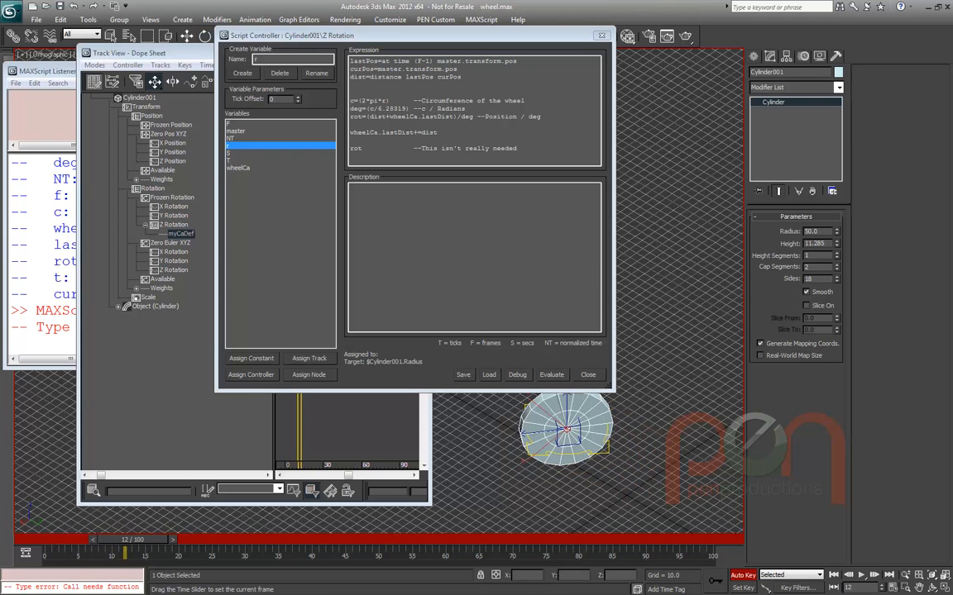
pyautogui.rightClick(607, 451)
pyautogui.press('Escape')
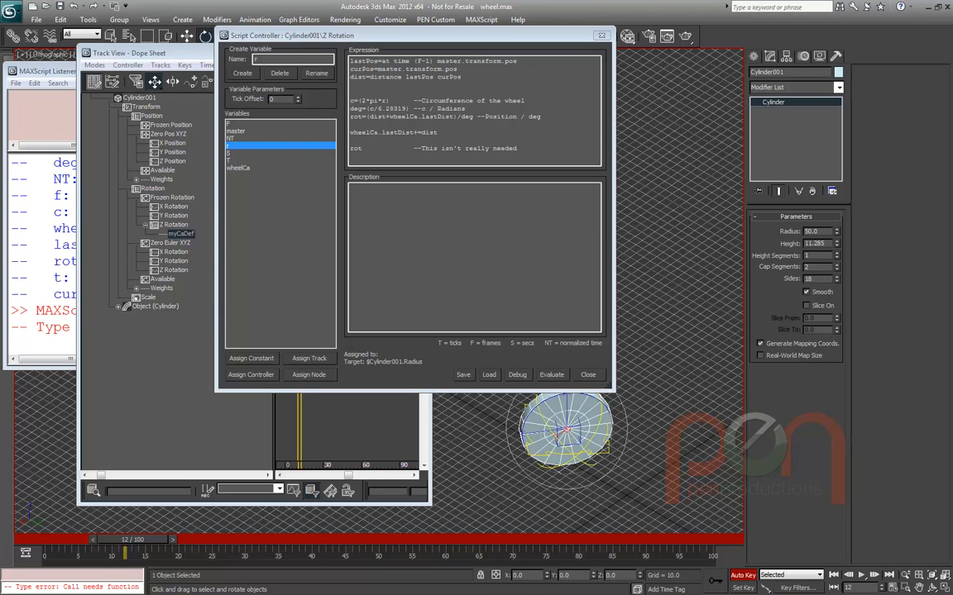
pyautogui.moveTo(124, 539); pyautogui.dragTo(86, 539)
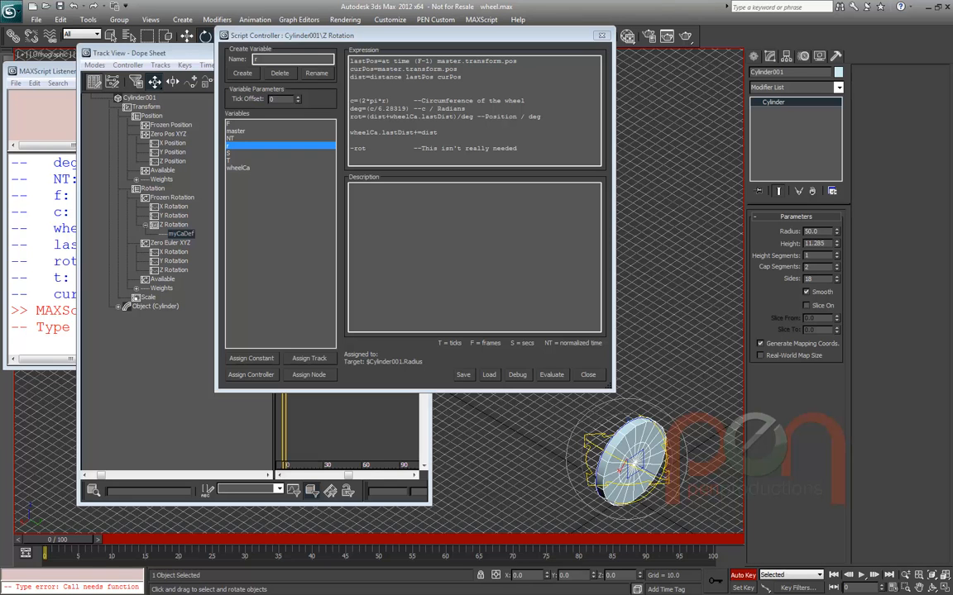
# Enlarge the Script Controller window, move it clear of the wheel and scrub to frame 13 to check the rotation
pyautogui.moveTo(611, 388); pyautogui.dragTo(626, 429)
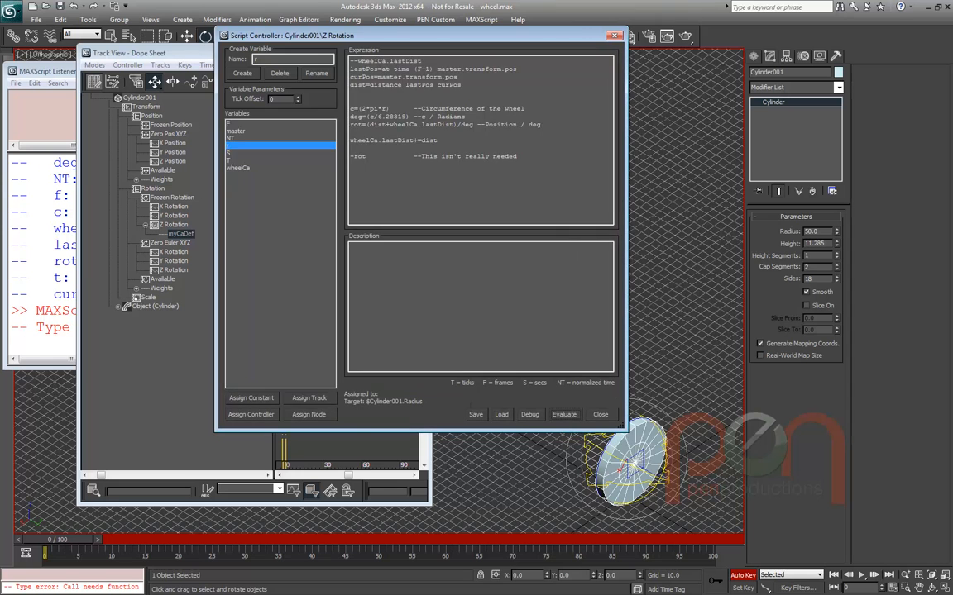
pyautogui.moveTo(331, 35); pyautogui.dragTo(240, 42)
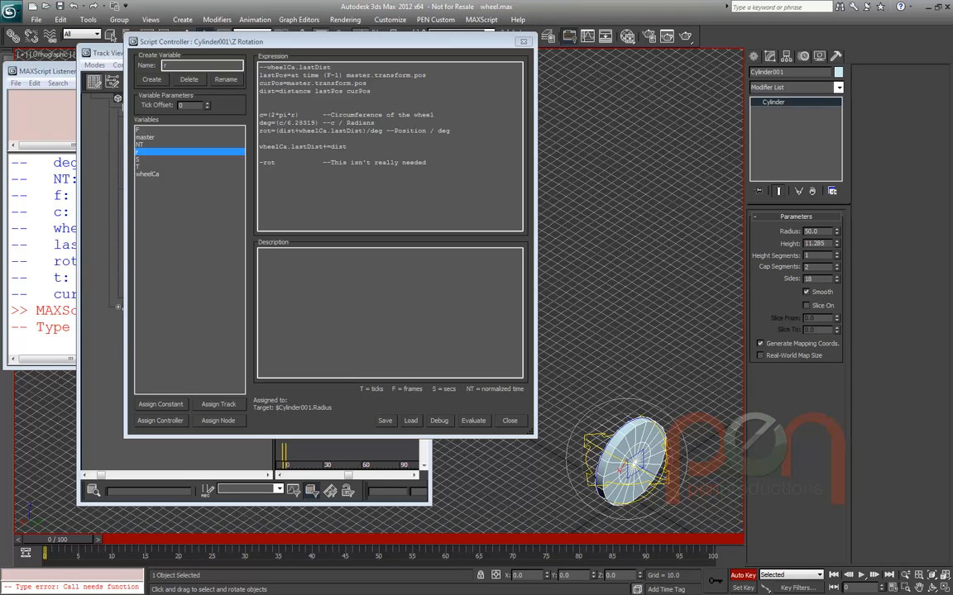
pyautogui.moveTo(57, 539); pyautogui.dragTo(139, 540)
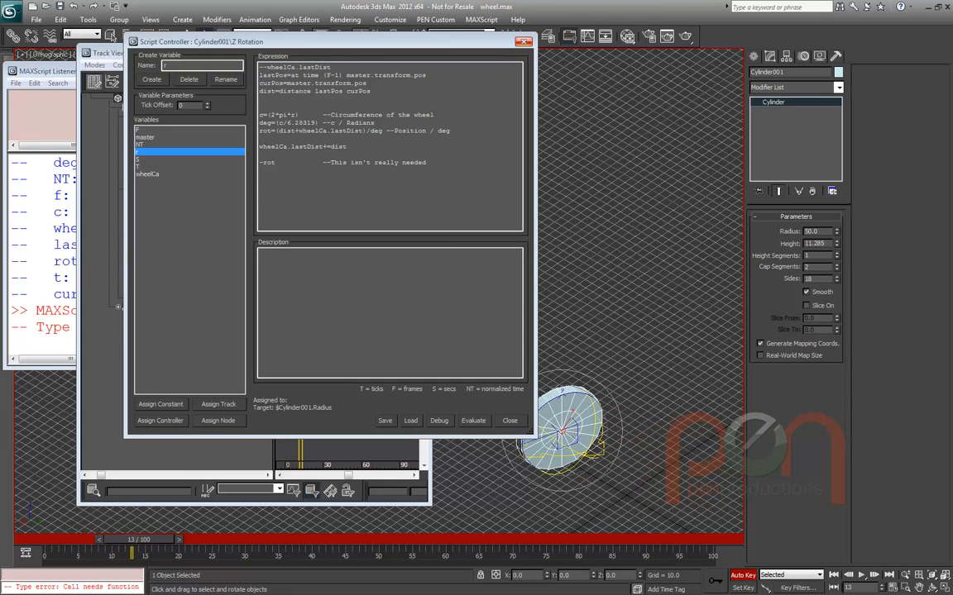
# Close the Script Controller window, move the Dope Sheet aside and scrub to frame 41 to check the wheel's roll
pyautogui.click(522, 41)
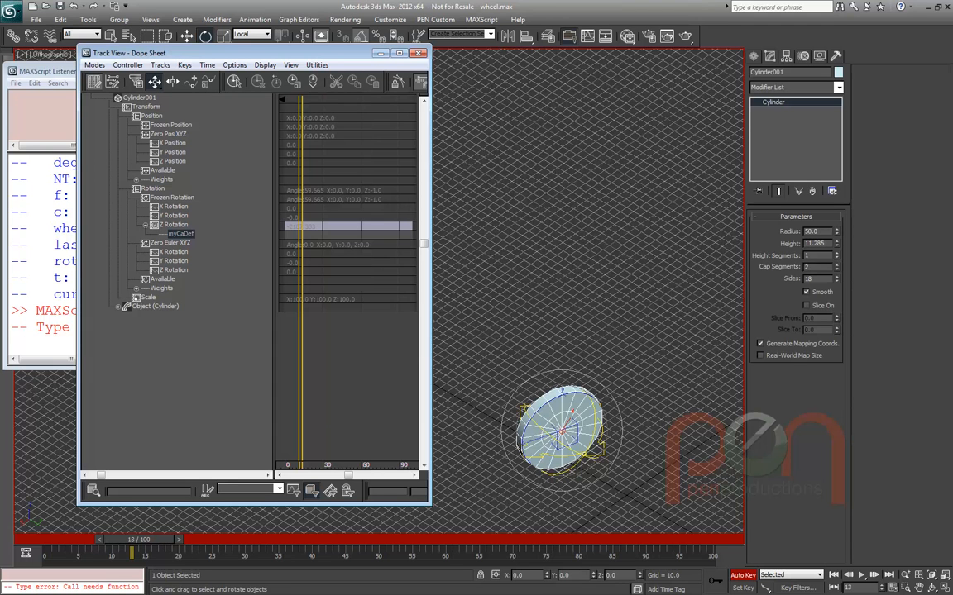
pyautogui.moveTo(286, 58); pyautogui.dragTo(245, 64)
pyautogui.moveTo(138, 539); pyautogui.dragTo(319, 539)
pyautogui.press('e')
pyautogui.moveTo(423, 433); pyautogui.dragTo(526, 411, button='middle')
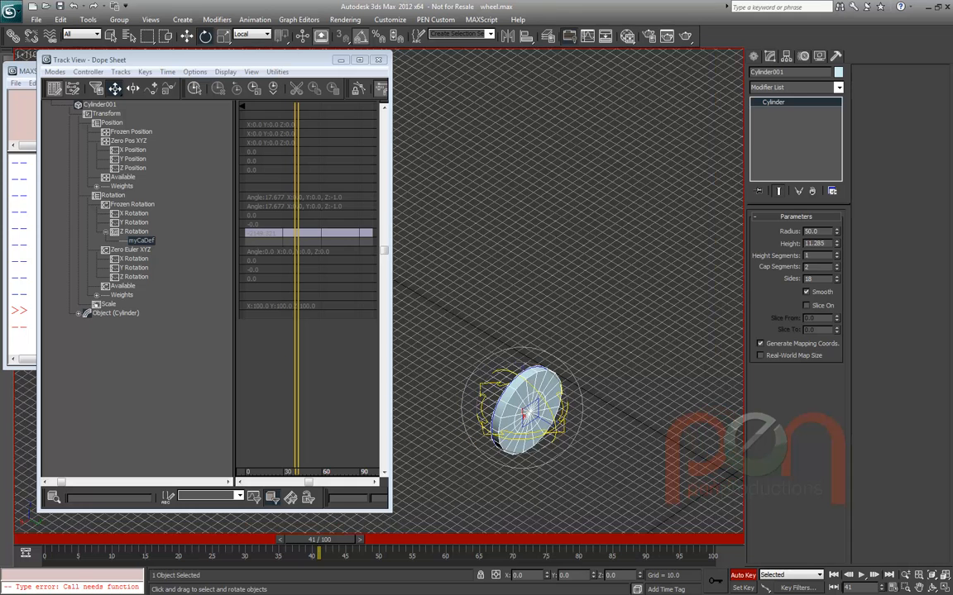
# Select the arrow control around the wheel, activate Move and copy its key from frame 37 to frame 45
pyautogui.click(481, 388)
pyautogui.rightClick(595, 437)
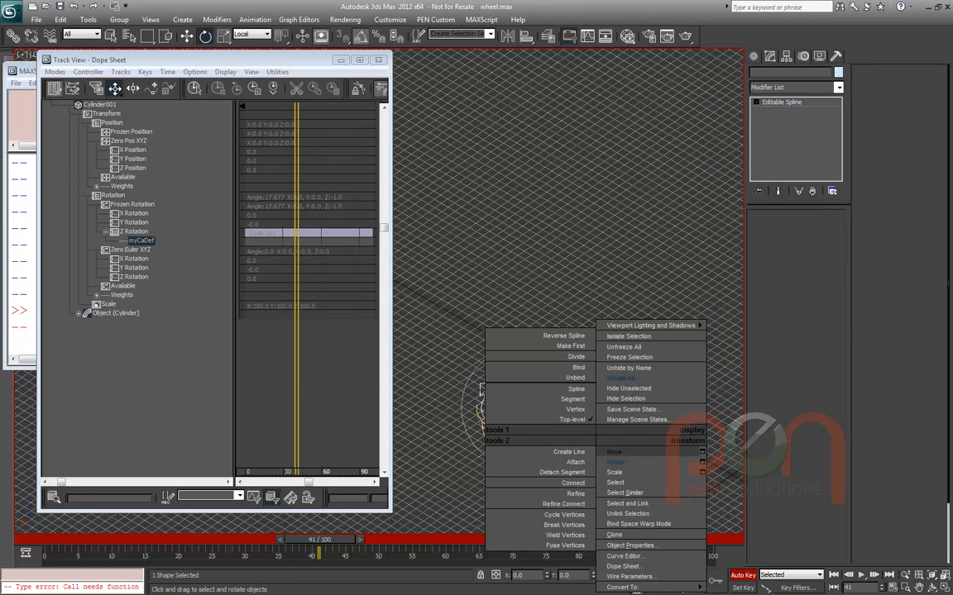
pyautogui.click(620, 453)
pyautogui.click(292, 551)
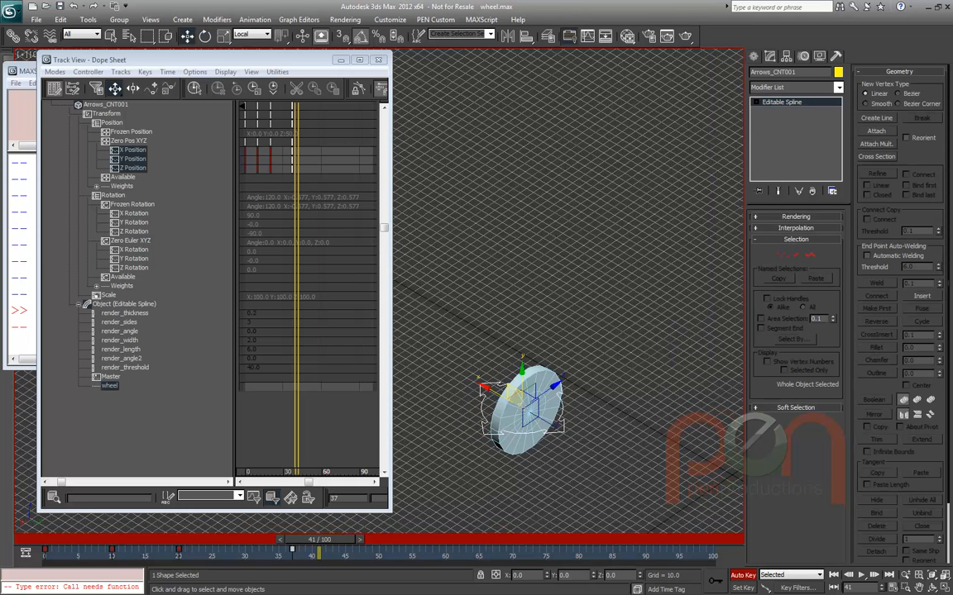
pyautogui.keyDown('shift'); pyautogui.moveTo(292, 550); pyautogui.dragTo(346, 551); pyautogui.keyUp('shift')
# Shrink the Dope Sheet, open the mini Curve Editor and move the arrow control across the grid at frame 56
pyautogui.moveTo(391, 512); pyautogui.dragTo(381, 323)
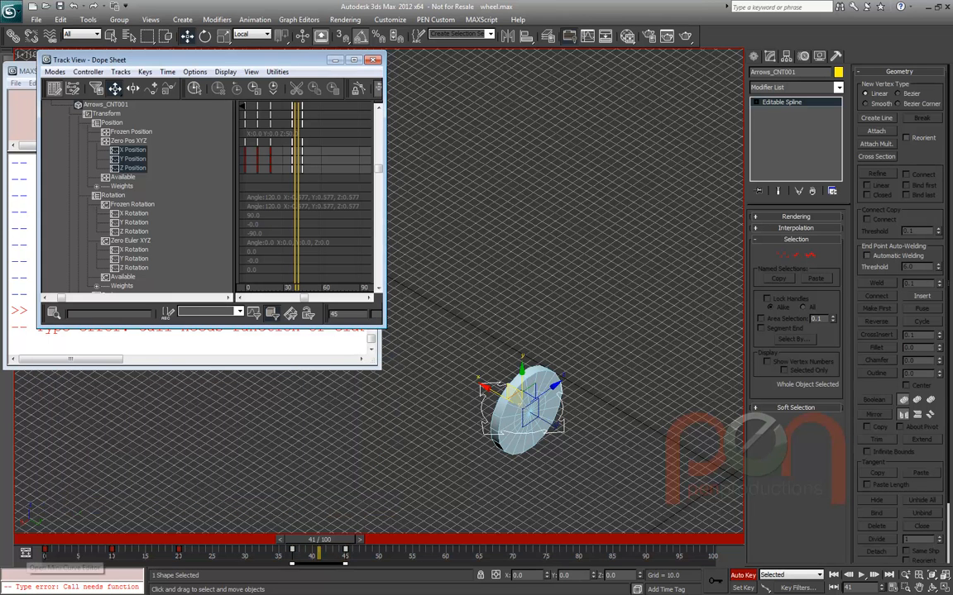
pyautogui.click(26, 553)
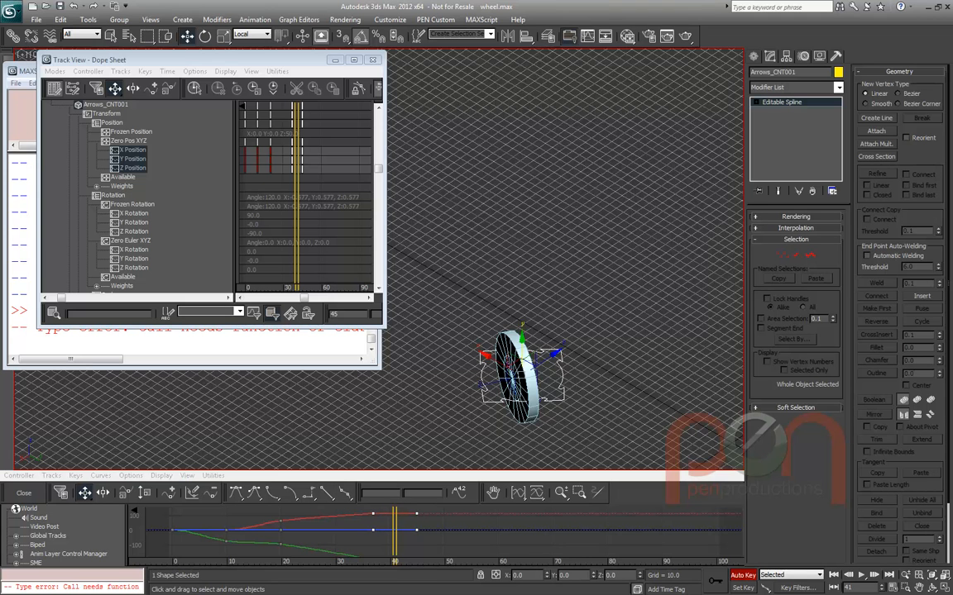
pyautogui.moveTo(474, 326); pyautogui.dragTo(484, 286, button='middle')
pyautogui.moveTo(395, 538); pyautogui.dragTo(477, 537)
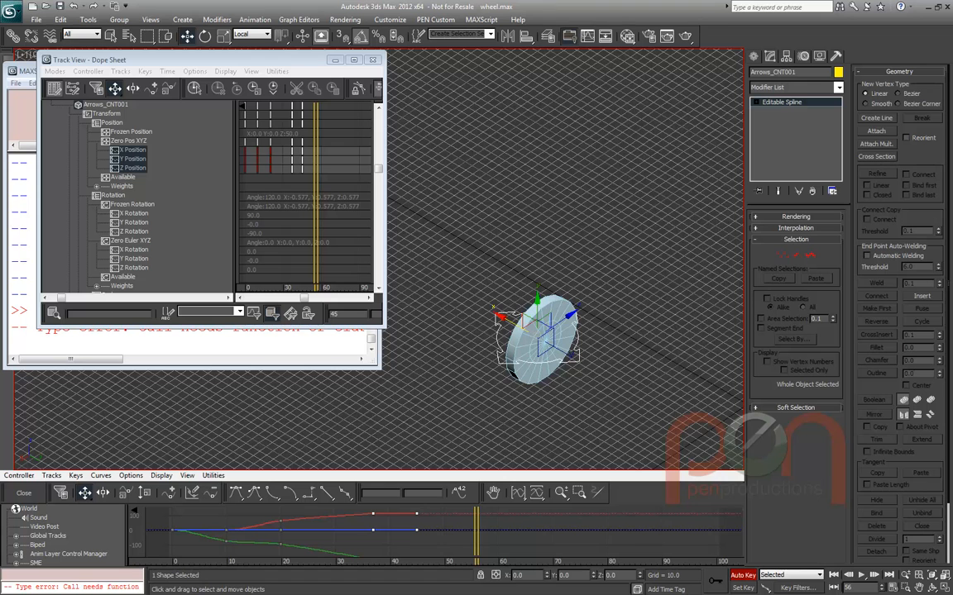
pyautogui.moveTo(519, 326); pyautogui.dragTo(446, 283)
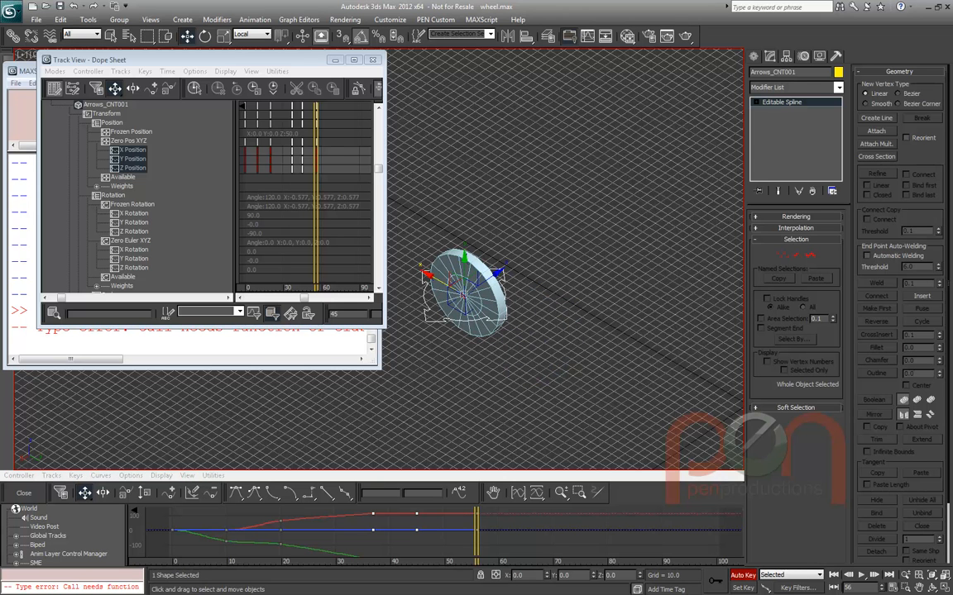
# Scrub back through frame 52 to frame 0 to check the wheel's rotation along the new motion
pyautogui.moveTo(477, 538); pyautogui.dragTo(454, 537)
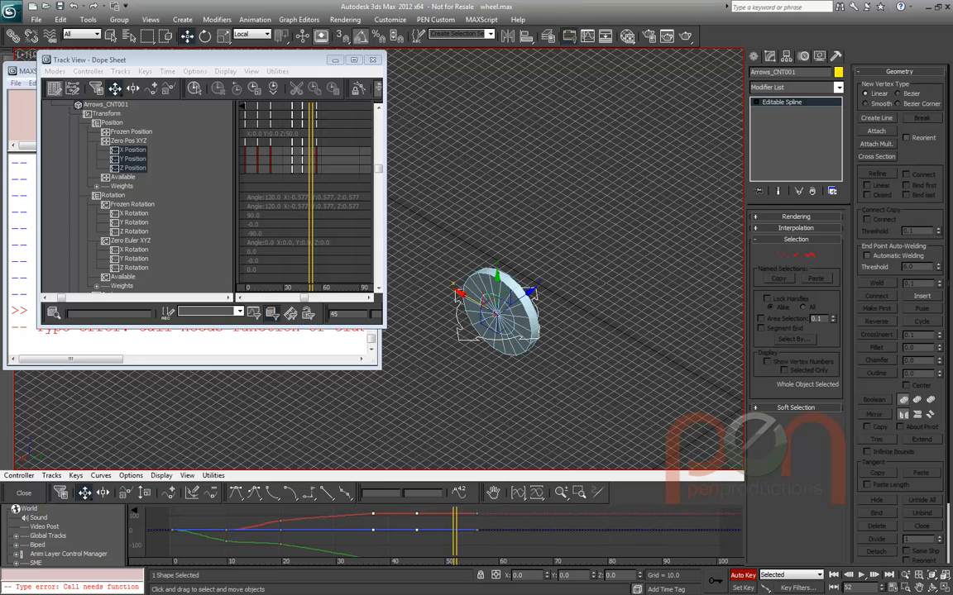
pyautogui.moveTo(497, 315); pyautogui.dragTo(454, 288, button='middle')
pyautogui.moveTo(455, 537); pyautogui.dragTo(172, 538)
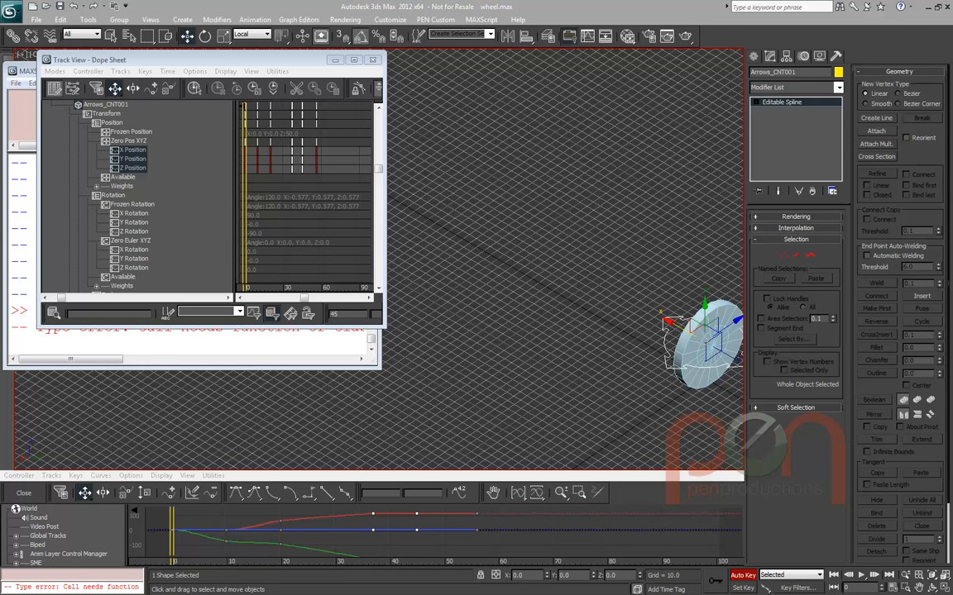
# Switch to Firefox and examine the MX Driver Car and Trailer Rig page's pricing, examples, vehicle controls, setup and trailer features
pyautogui.moveTo(0, 18); pyautogui.dragTo(729, 8)
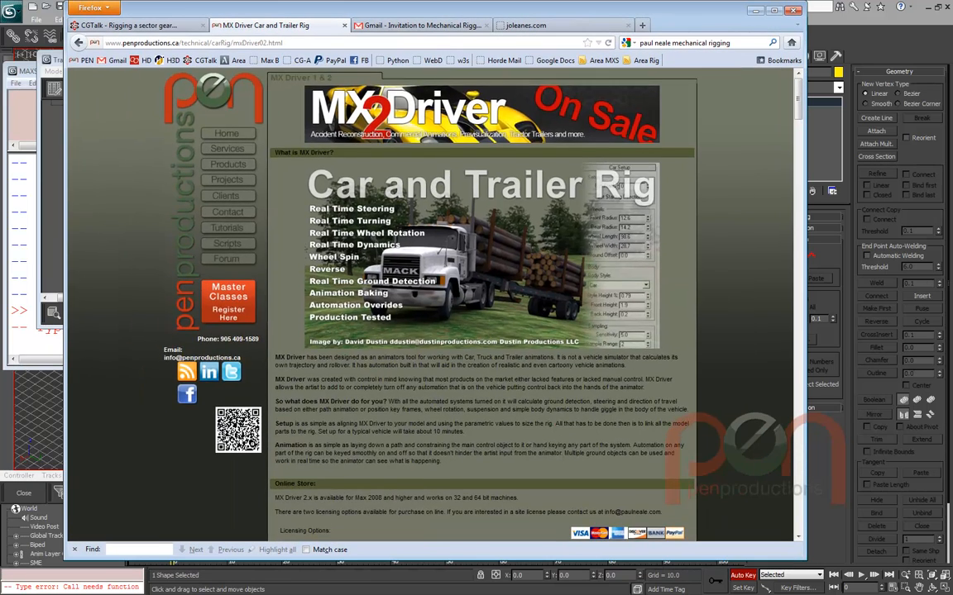
pyautogui.scroll(-15, 481, 306)
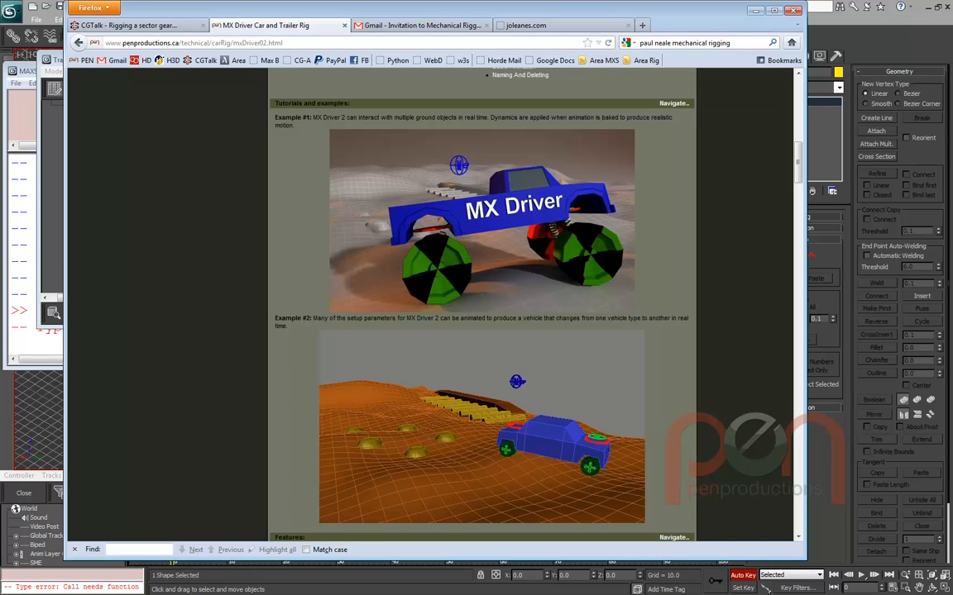
pyautogui.scroll(5, 482, 306)
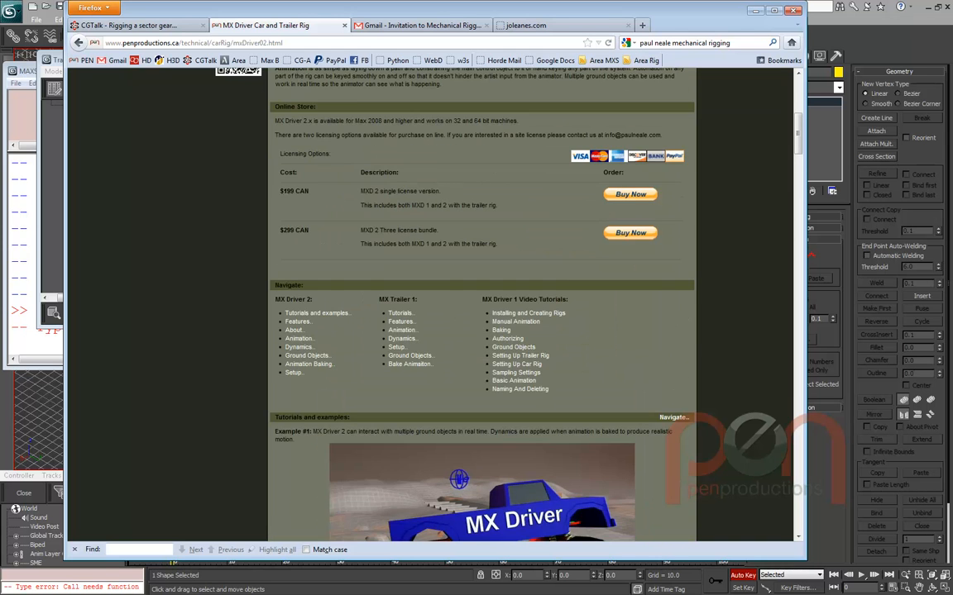
pyautogui.scroll(6, 482, 306)
pyautogui.scroll(-5, 482, 306)
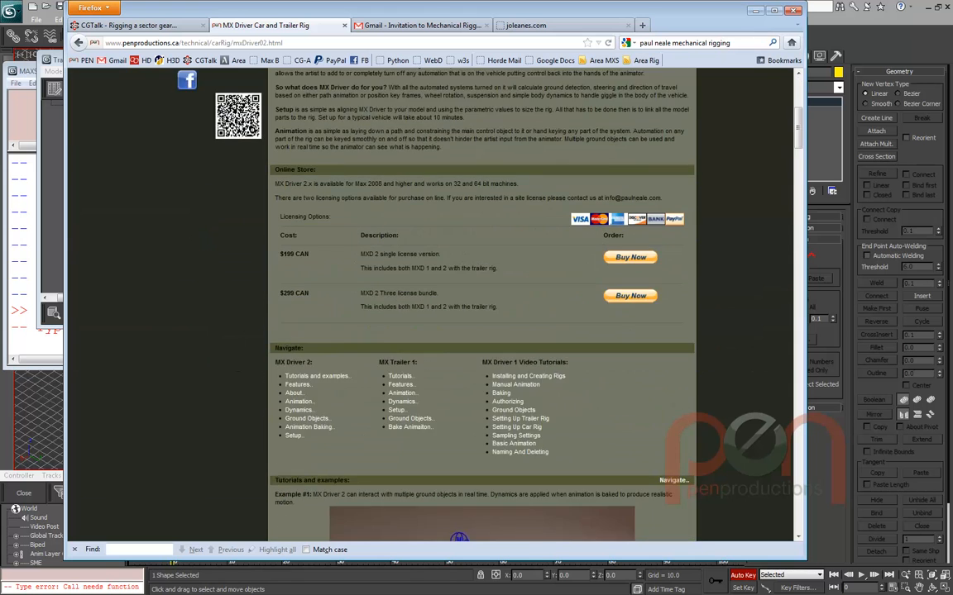
pyautogui.scroll(-6, 482, 306)
pyautogui.scroll(-10, 481, 306)
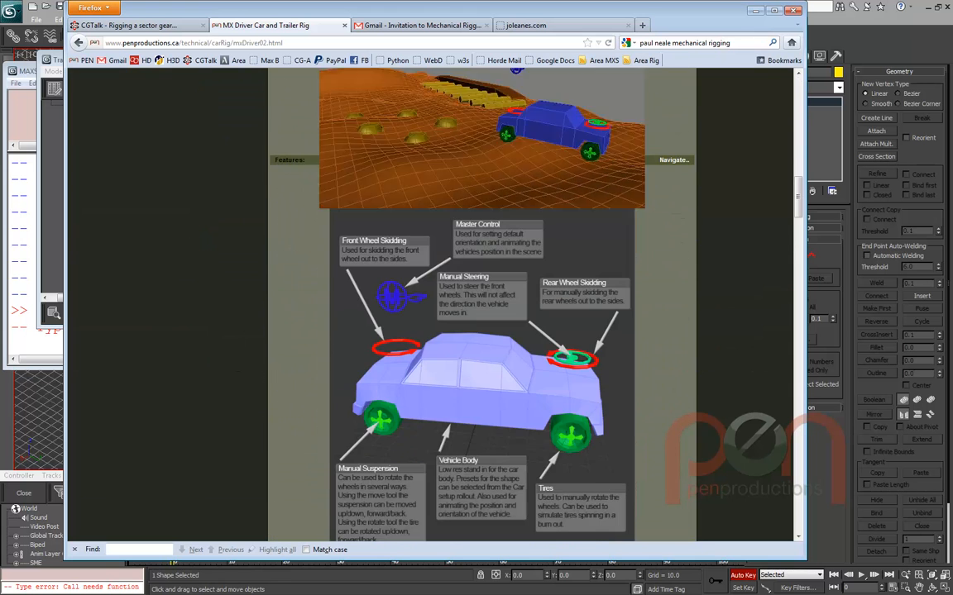
pyautogui.scroll(-7, 481, 306)
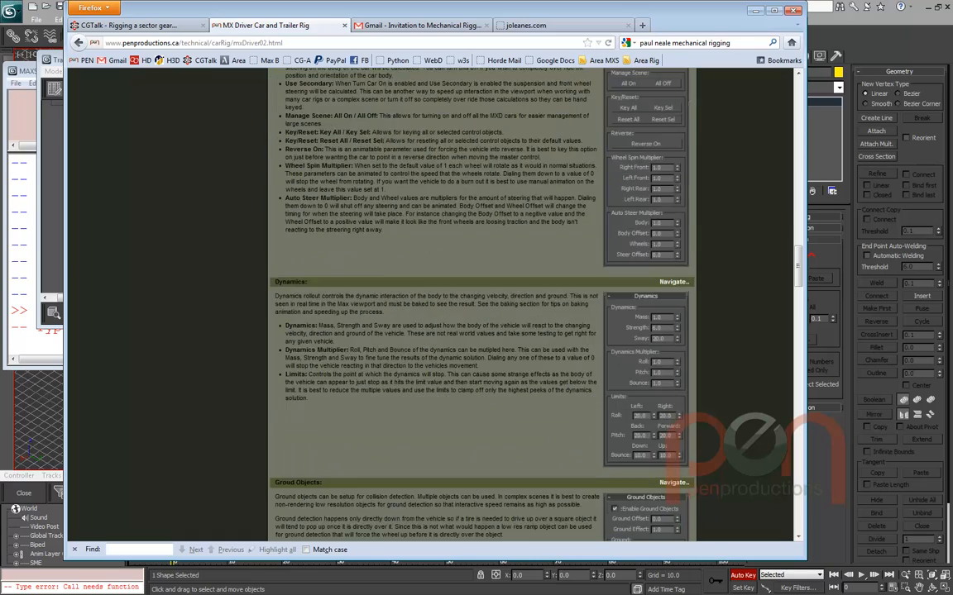
pyautogui.scroll(-13, 482, 306)
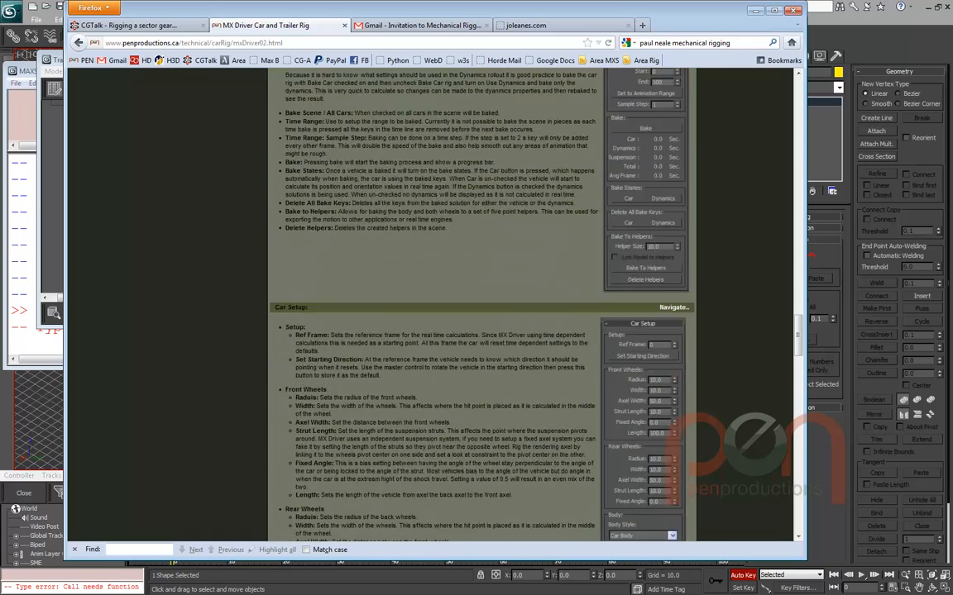
pyautogui.scroll(-10, 481, 306)
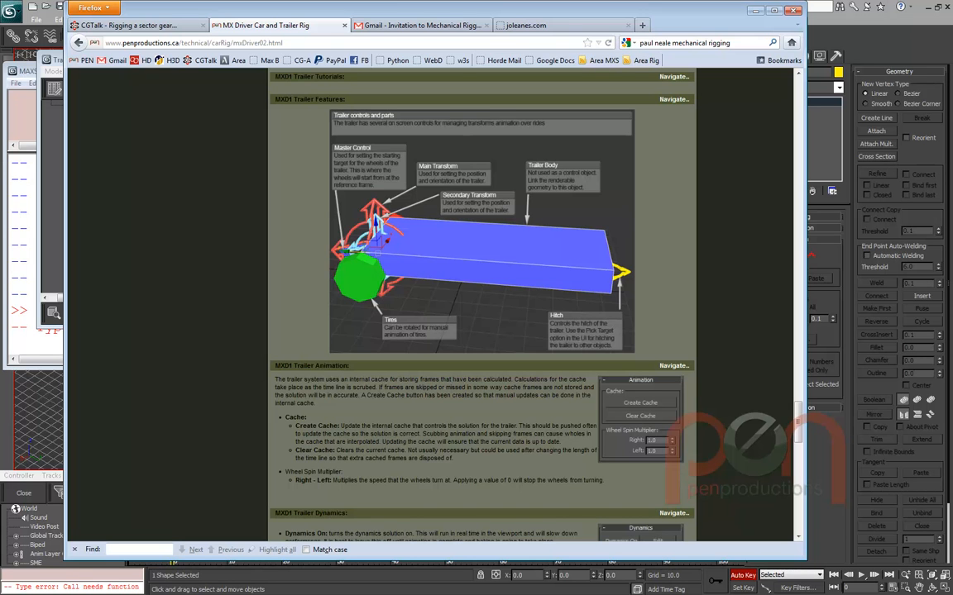
pyautogui.moveTo(414, 8); pyautogui.dragTo(0, 8)
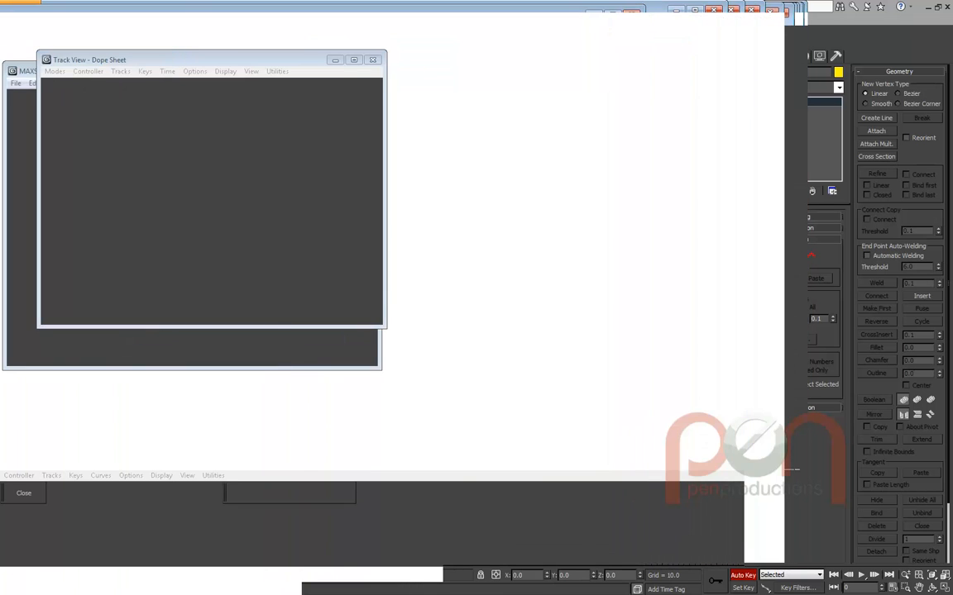